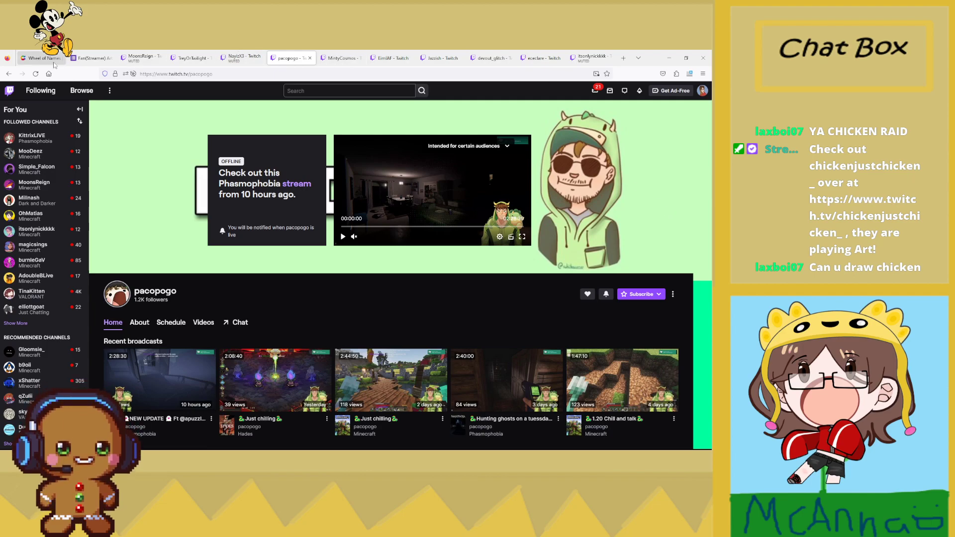
Add "Chicken (Lax)" as a new entry at the end of the Wheel of Names list
{"action": "left_click", "coordinate": [36, 58]}
{"action": "left_click", "coordinate": [584, 267]}
{"action": "left_click", "coordinate": [589, 242]}
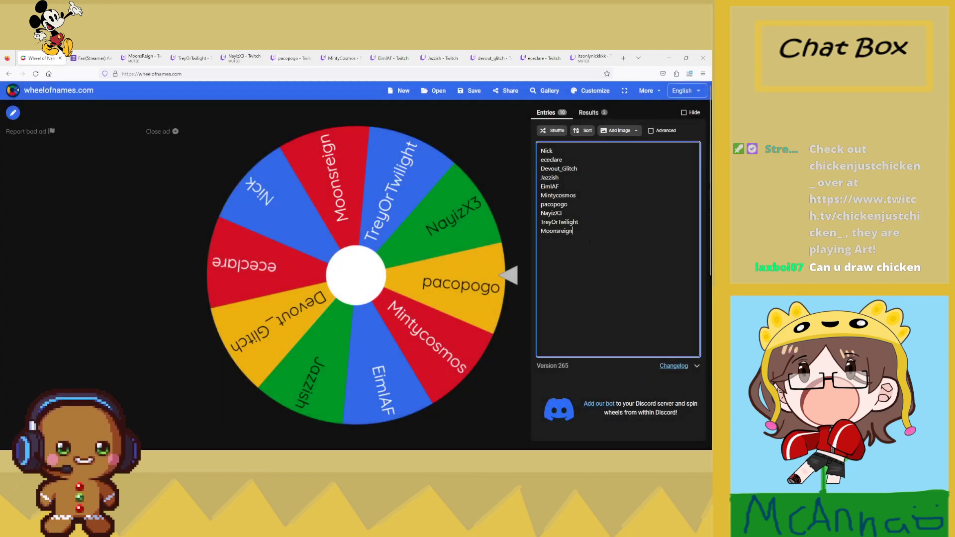
{"action": "type", "text": "Chicken"}
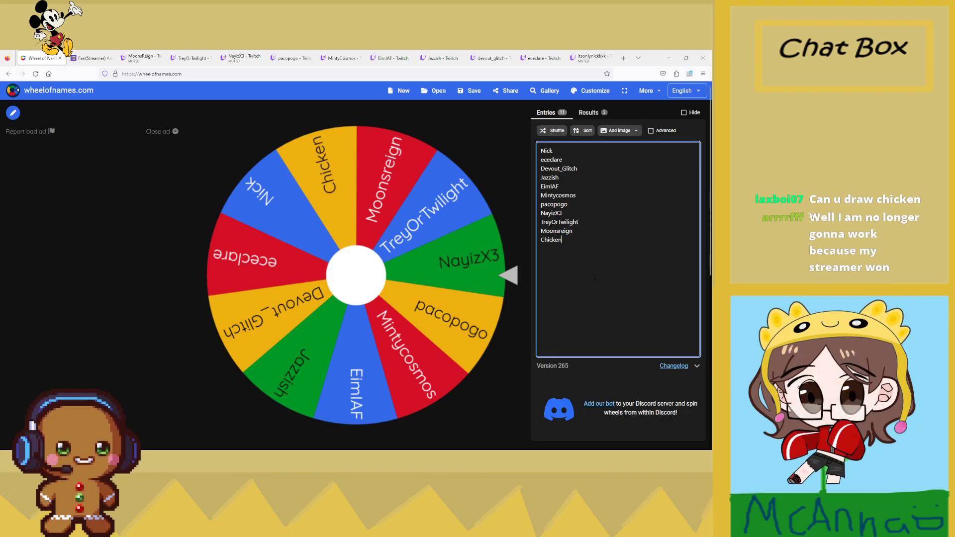
{"action": "type", "text": " ("}
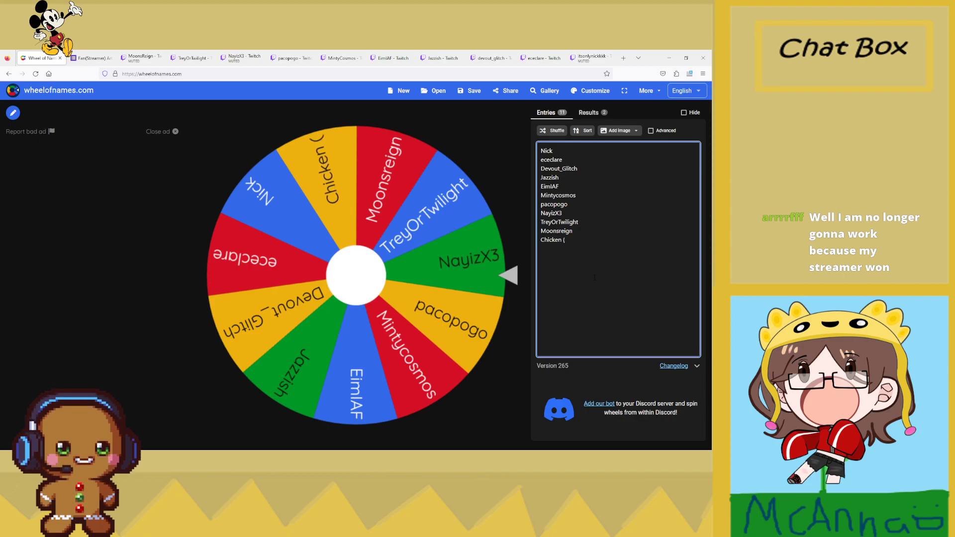
{"action": "type", "text": "Lax)"}
Spin the wheel to pick a streamer and dismiss the winner announcement without removing the entry
{"action": "left_click", "coordinate": [519, 327]}
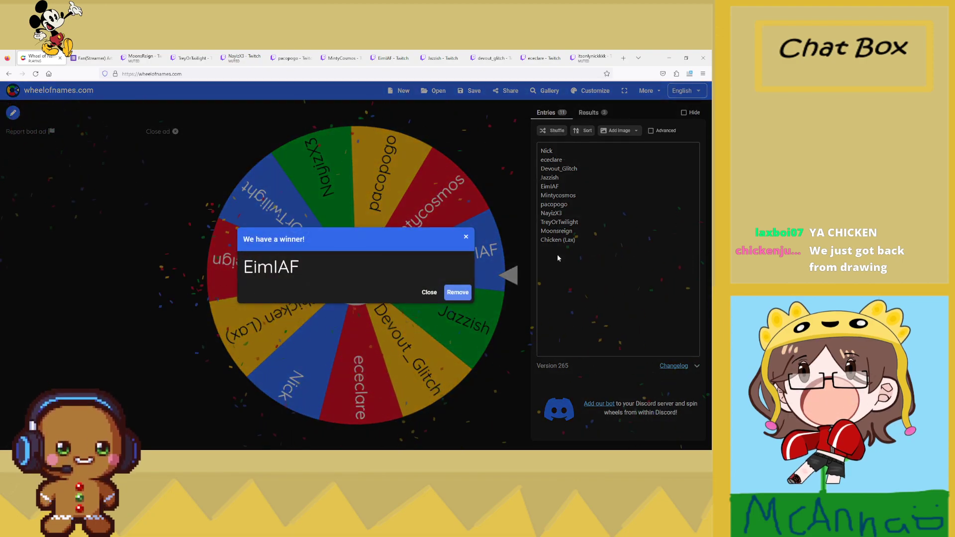
{"action": "left_click", "coordinate": [428, 293]}
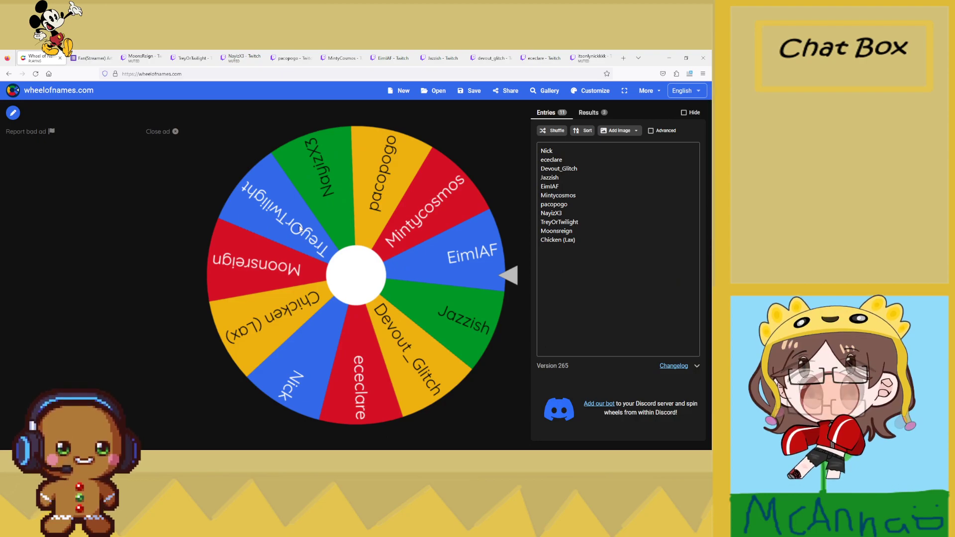
Switch to the Fan(Streamer) Art Friday form and bring up individual response 7 of 10
{"action": "left_click", "coordinate": [95, 57]}
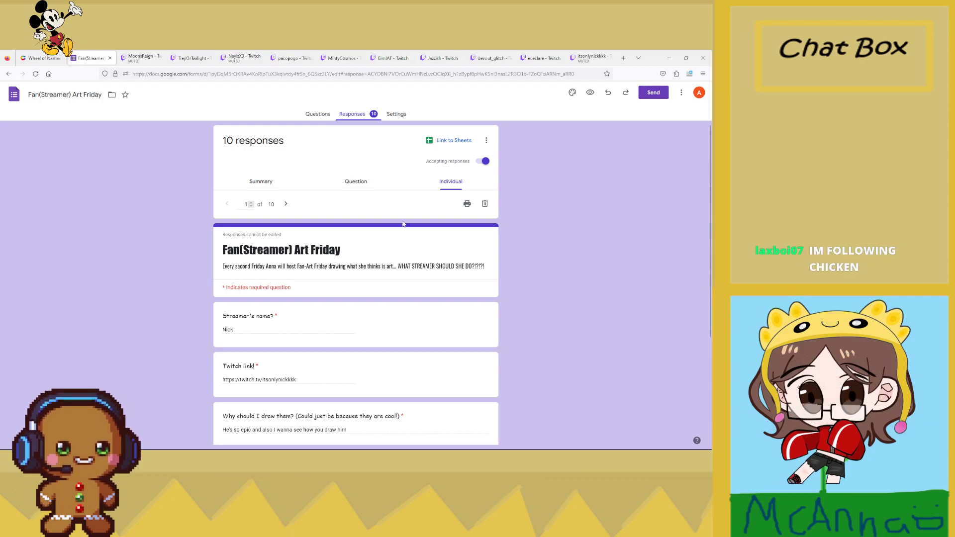
{"action": "left_click", "coordinate": [293, 208]}
{"action": "left_click", "coordinate": [293, 208]}
{"action": "left_click", "coordinate": [293, 208]}
{"action": "left_click", "coordinate": [286, 204]}
{"action": "left_click", "coordinate": [286, 203]}
{"action": "left_click", "coordinate": [287, 204]}
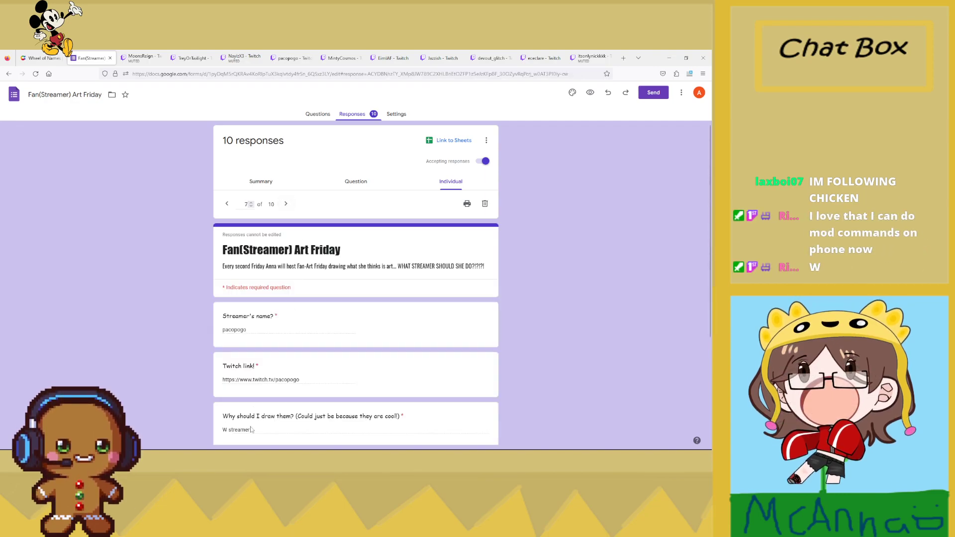
Read through response 7, examining the answer to why this streamer should be drawn
{"action": "scroll", "coordinate": [255, 406], "scroll_direction": "down", "scroll_amount": 2}
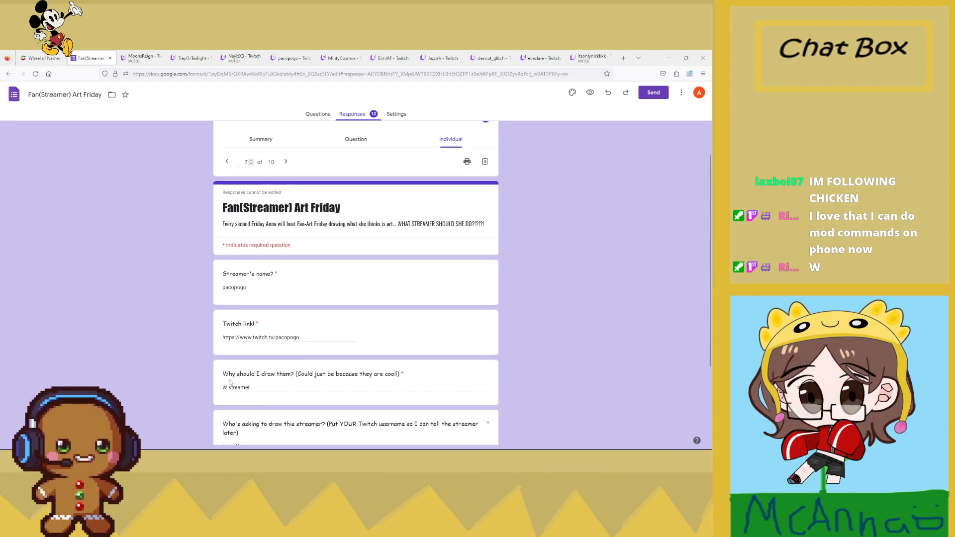
{"action": "left_click_drag", "start_coordinate": [229, 374], "coordinate": [299, 372]}
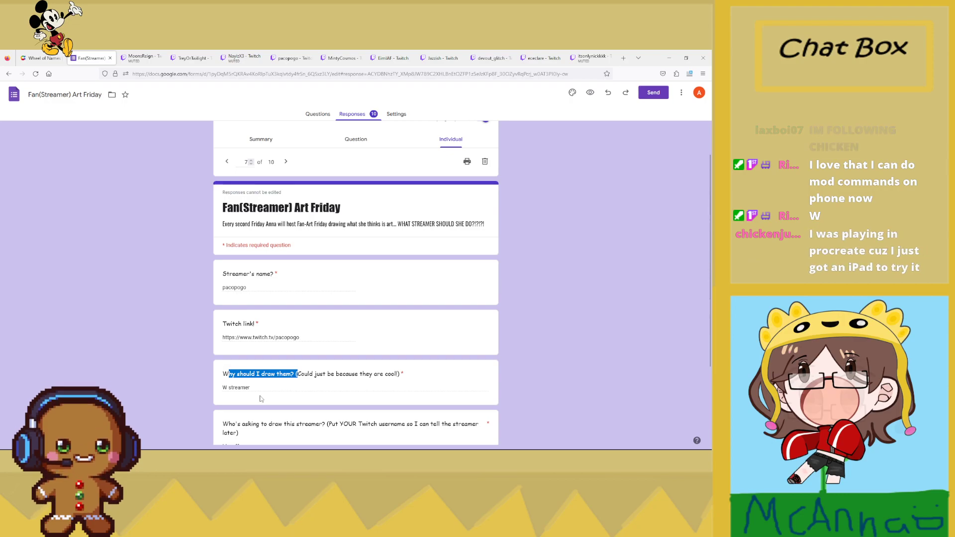
{"action": "left_click_drag", "start_coordinate": [268, 393], "coordinate": [223, 388]}
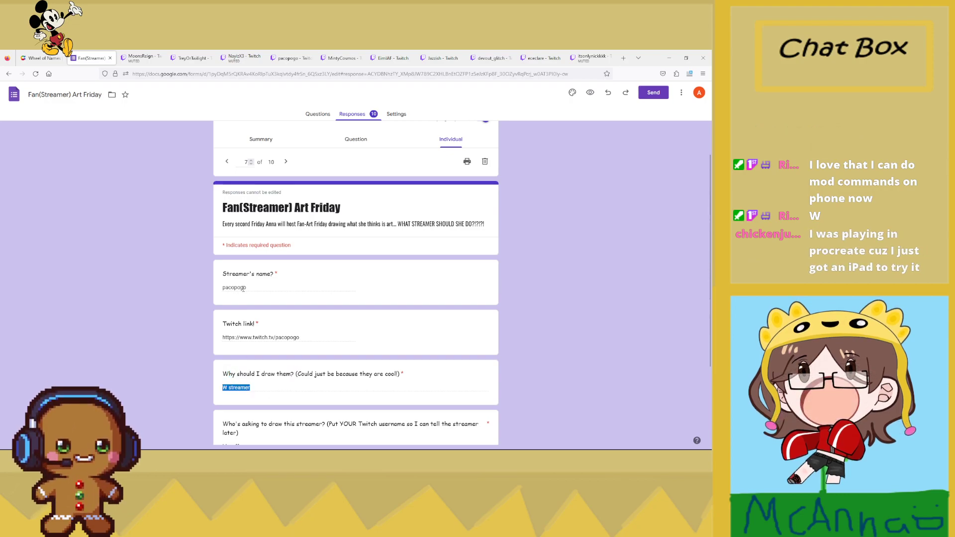
{"action": "scroll", "coordinate": [242, 289], "scroll_direction": "up", "scroll_amount": 1}
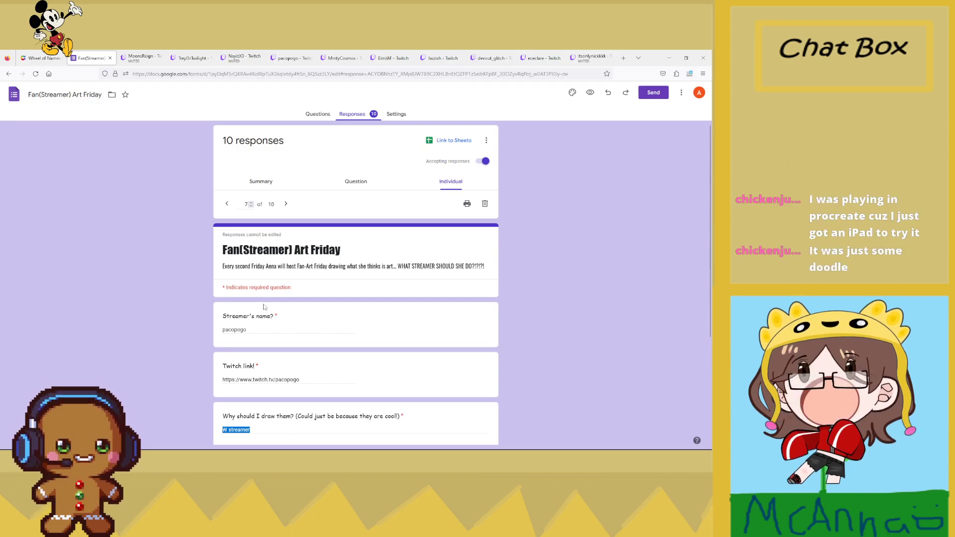
{"action": "scroll", "coordinate": [263, 307], "scroll_direction": "down", "scroll_amount": 1}
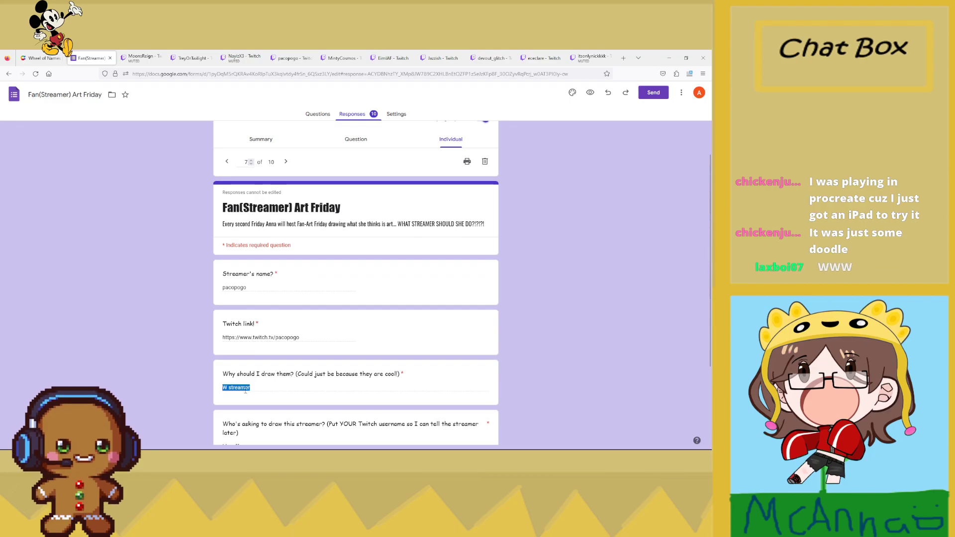
{"action": "left_click", "coordinate": [256, 391]}
{"action": "double_click", "coordinate": [238, 387]}
{"action": "left_click", "coordinate": [237, 386]}
{"action": "scroll", "coordinate": [284, 360], "scroll_direction": "up", "scroll_amount": 1}
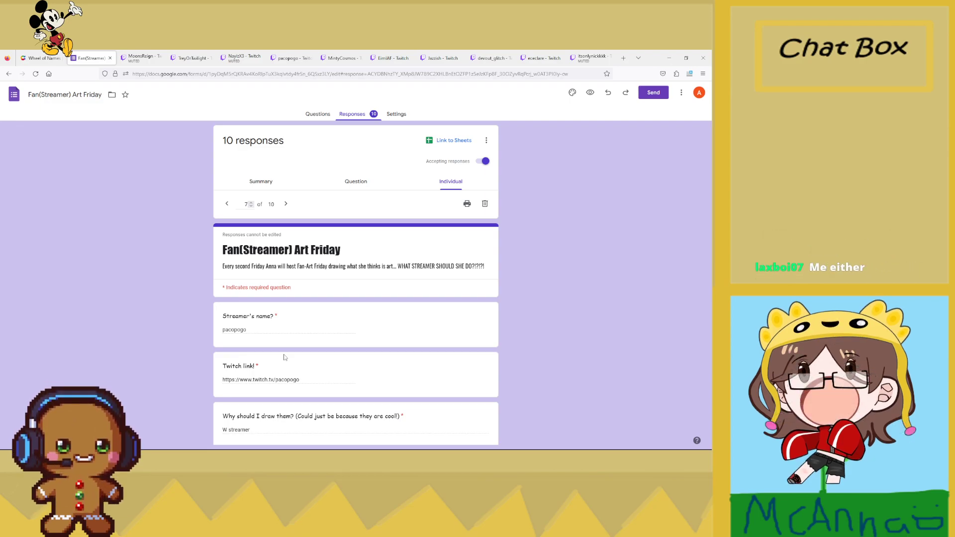
Minimize the browser window with the form and compare the two Fanart Friday images open behind it
{"action": "left_click", "coordinate": [669, 58]}
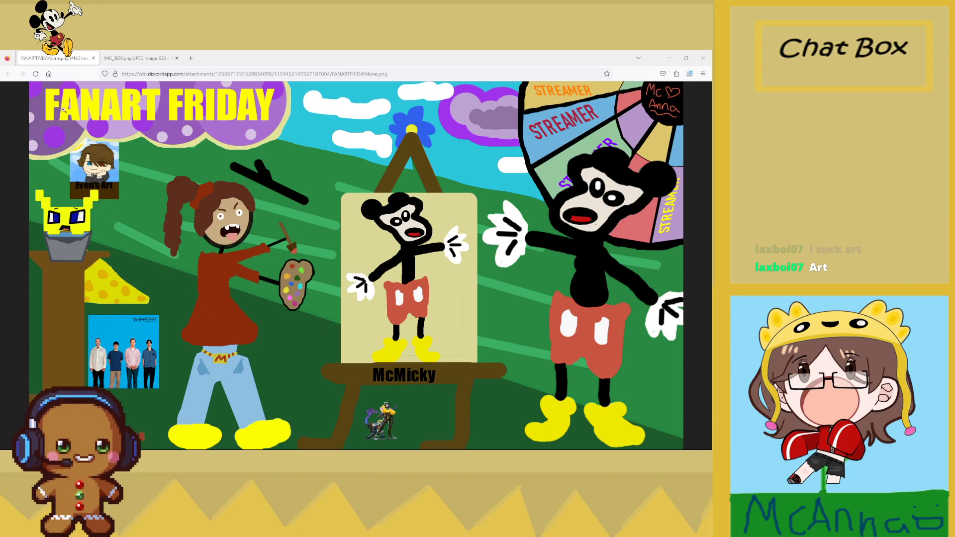
{"action": "left_click", "coordinate": [130, 59]}
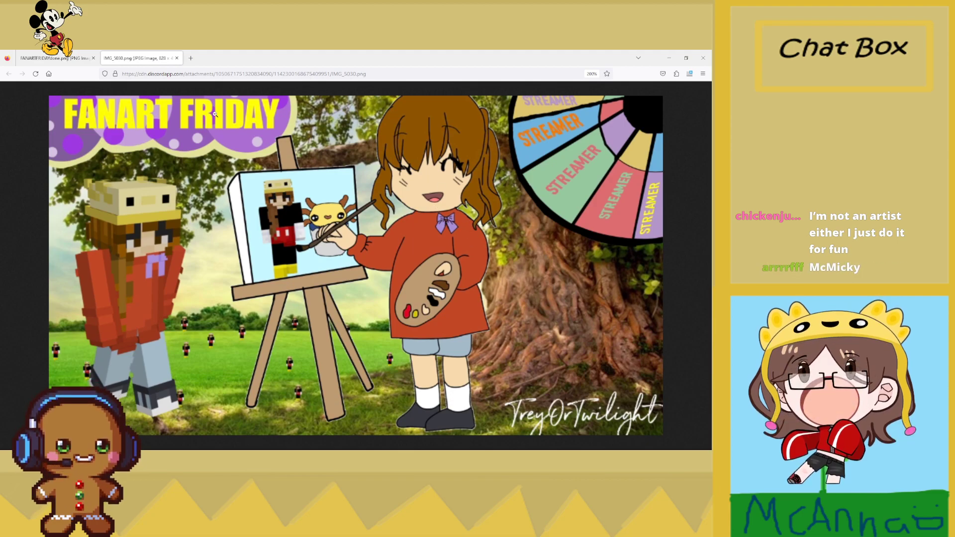
{"action": "left_click", "coordinate": [57, 58]}
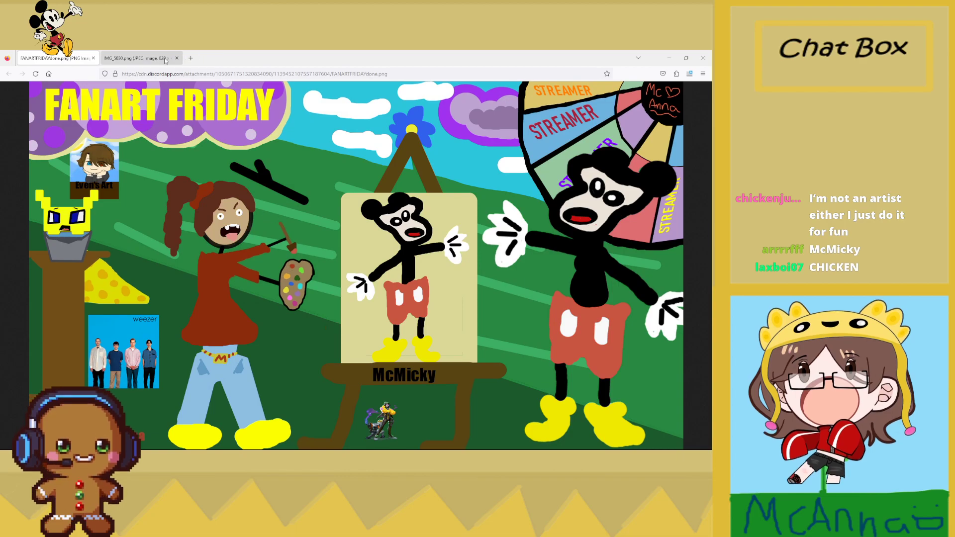
{"action": "key", "text": "ctrl+Tab"}
{"action": "left_click", "coordinate": [57, 58]}
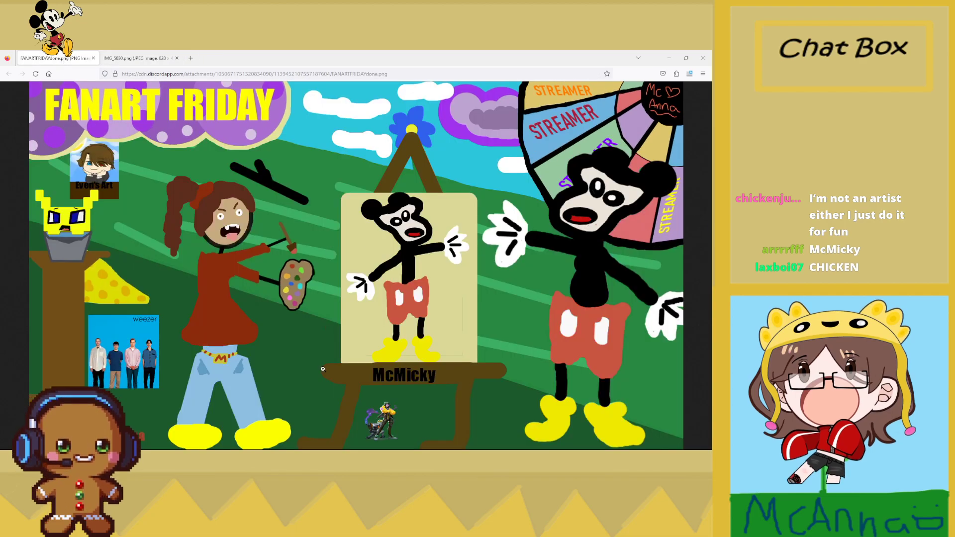
{"action": "key", "text": "ctrl+Tab"}
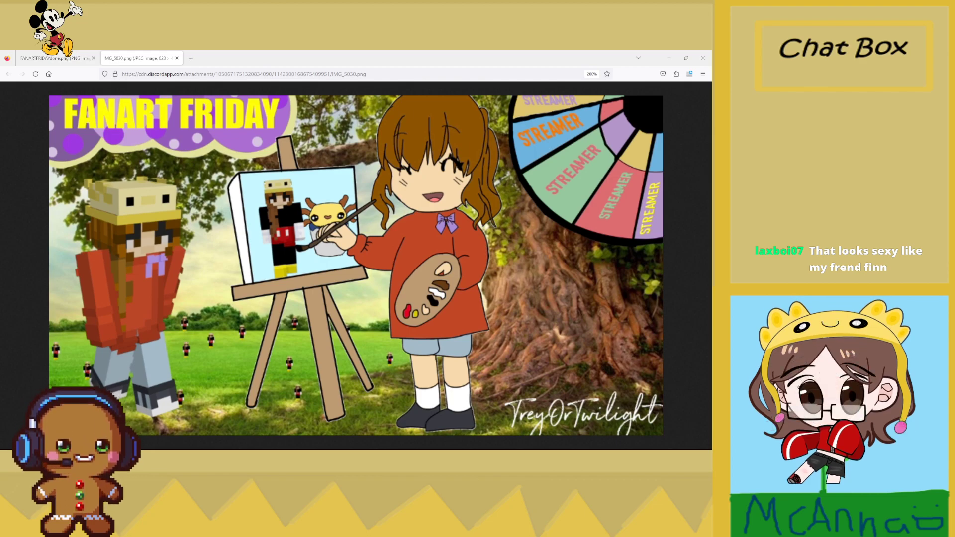
Close the browser page showing the reference image of the character in the green dinosaur hoodie
{"action": "key", "text": "alt+Tab"}
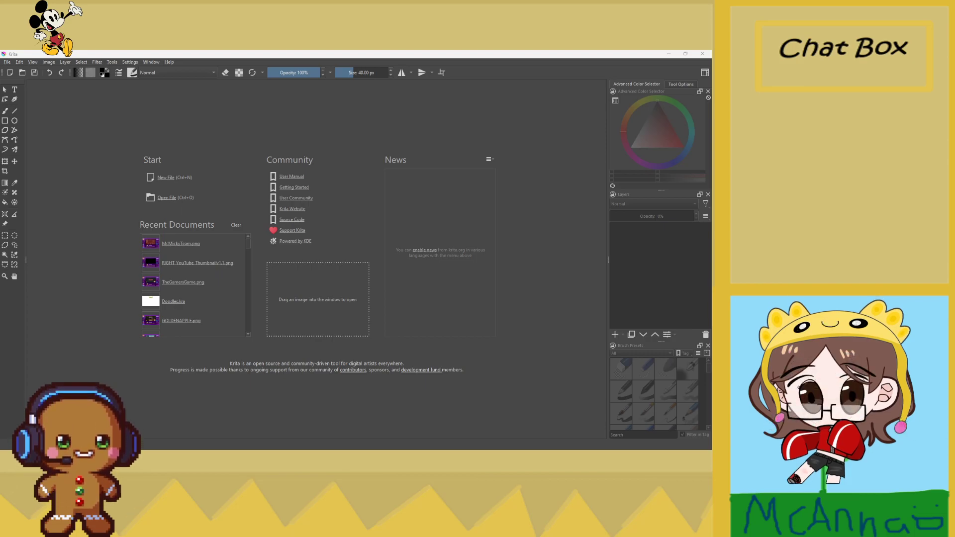
{"action": "key", "text": "alt+Tab"}
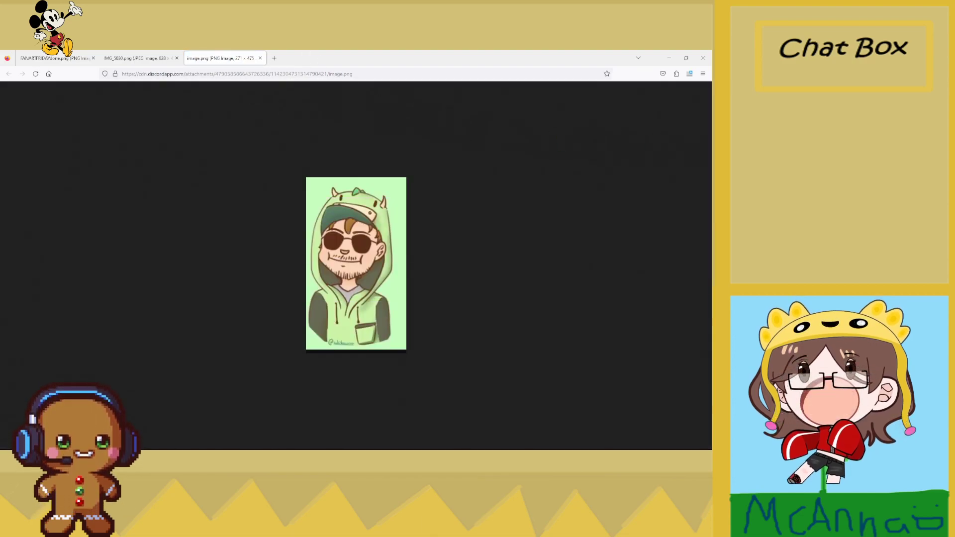
{"action": "key", "text": "ctrl+w"}
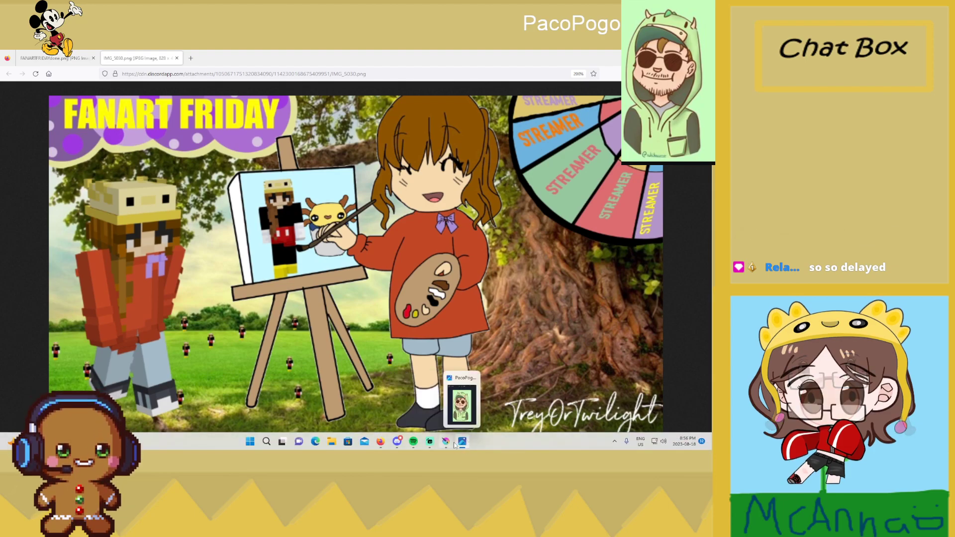
Switch to Krita and create a new 1920 × 1080 px custom document at 300 pixels/inch
{"action": "left_click", "coordinate": [448, 442]}
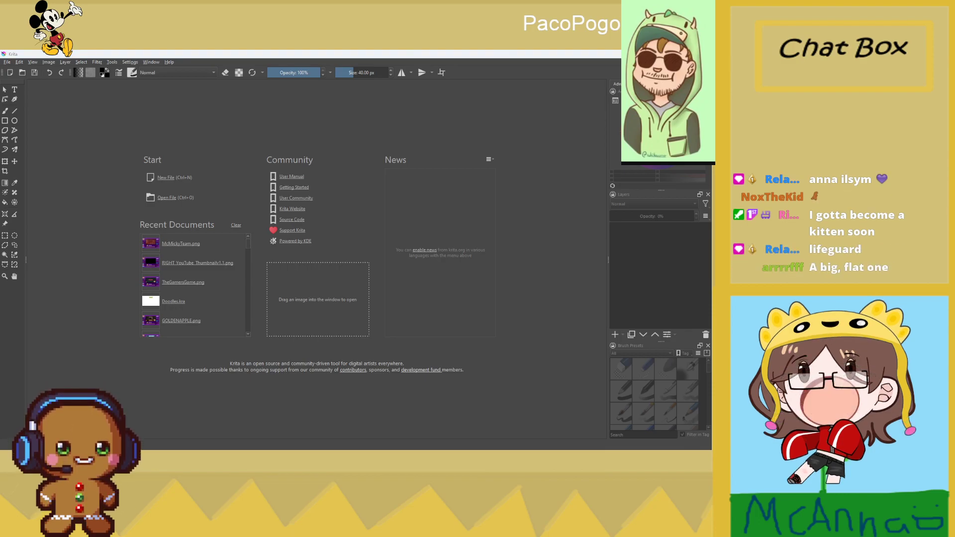
{"action": "left_click", "coordinate": [166, 177]}
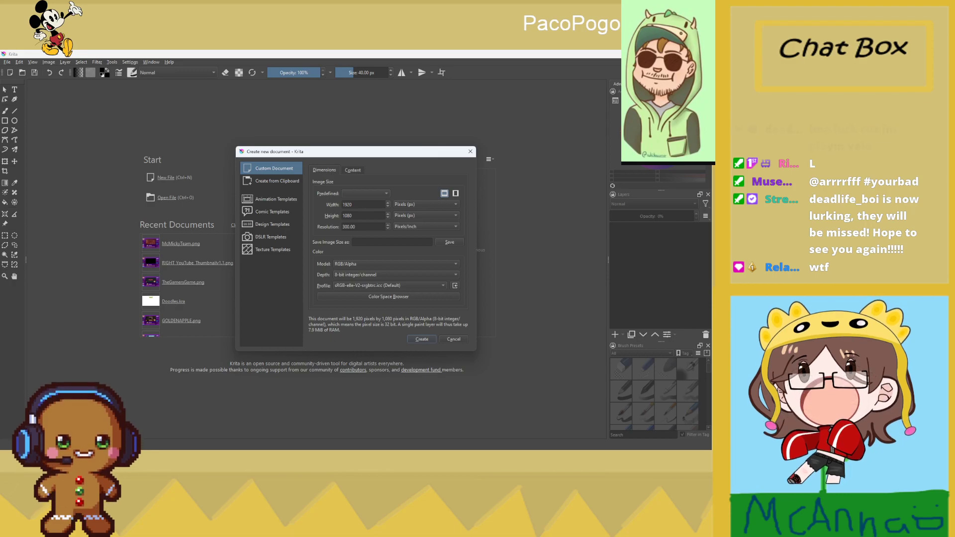
{"action": "left_click", "coordinate": [422, 339]}
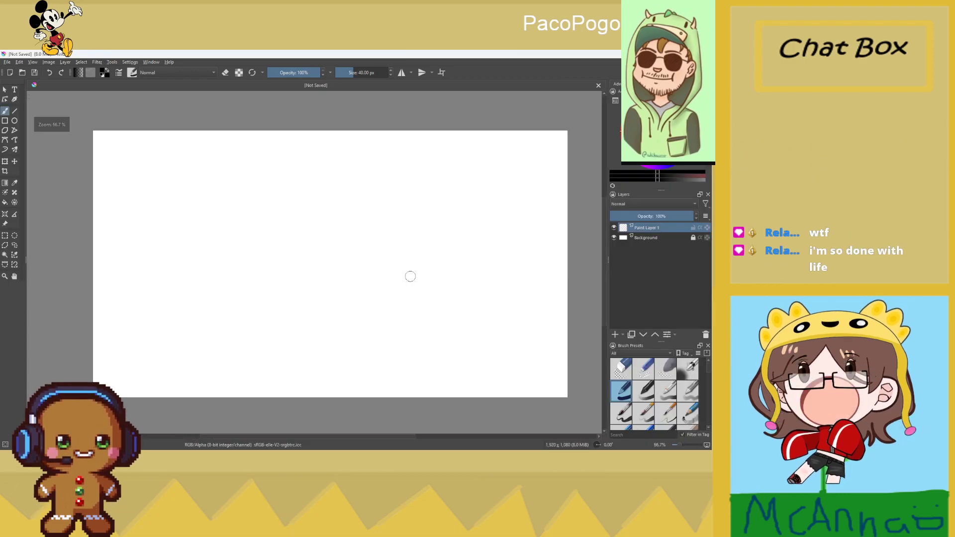
Reduce the brush size to about 13.45 px and activate the Ellipse tool
{"action": "scroll", "coordinate": [410, 274], "scroll_direction": "down", "scroll_amount": 1}
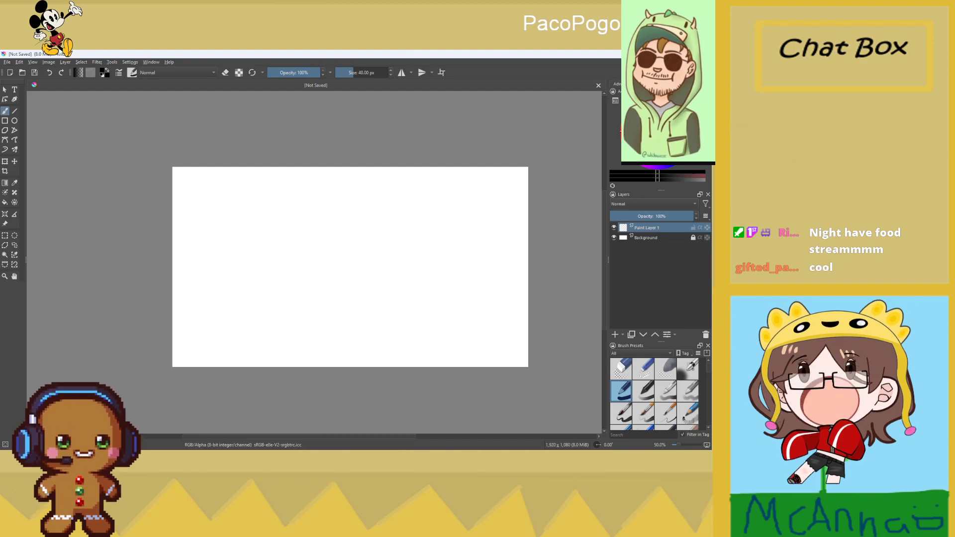
{"action": "scroll", "coordinate": [407, 254], "scroll_direction": "down", "scroll_amount": 1}
{"action": "scroll", "coordinate": [407, 254], "scroll_direction": "up", "scroll_amount": 1}
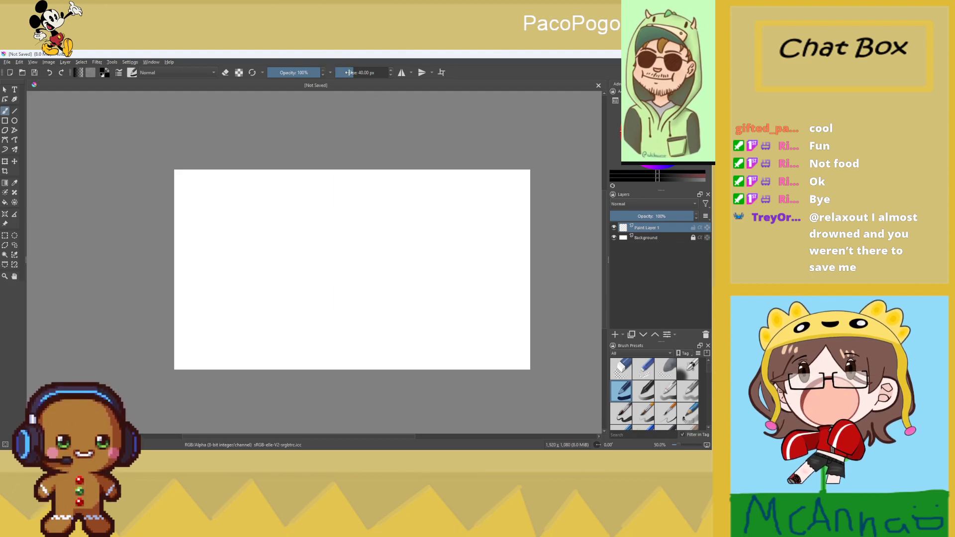
{"action": "left_click_drag", "start_coordinate": [350, 73], "coordinate": [346, 73]}
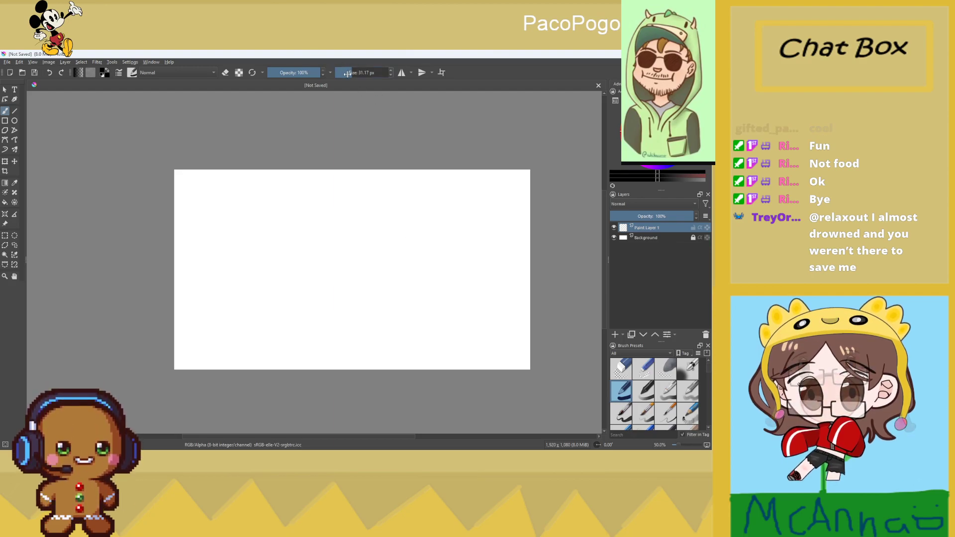
{"action": "left_click", "coordinate": [14, 121]}
Try a narrow upright ellipse for the head near the canvas centre, and undo it
{"action": "left_click_drag", "start_coordinate": [317, 206], "coordinate": [374, 271]}
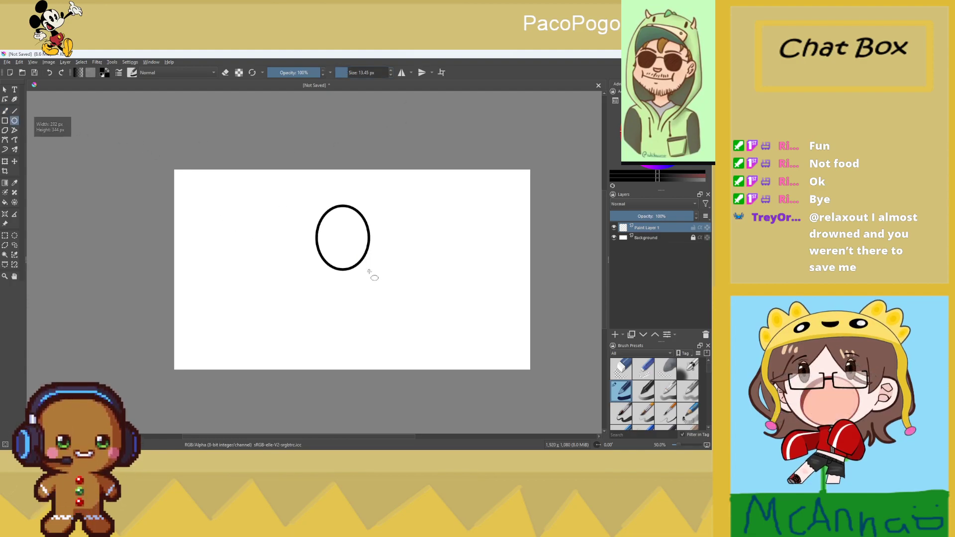
{"action": "key", "text": "ctrl+z"}
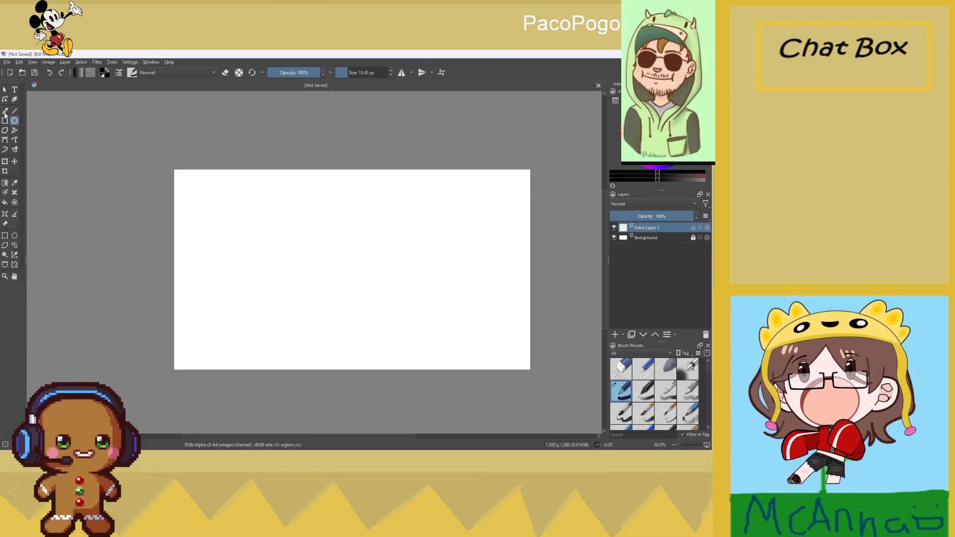
Draw a wide ellipse for the head at the upper centre of the canvas, with a small circle overlapping each lower side
{"action": "left_click_drag", "start_coordinate": [302, 205], "coordinate": [397, 286]}
{"action": "left_click_drag", "start_coordinate": [299, 246], "coordinate": [338, 286]}
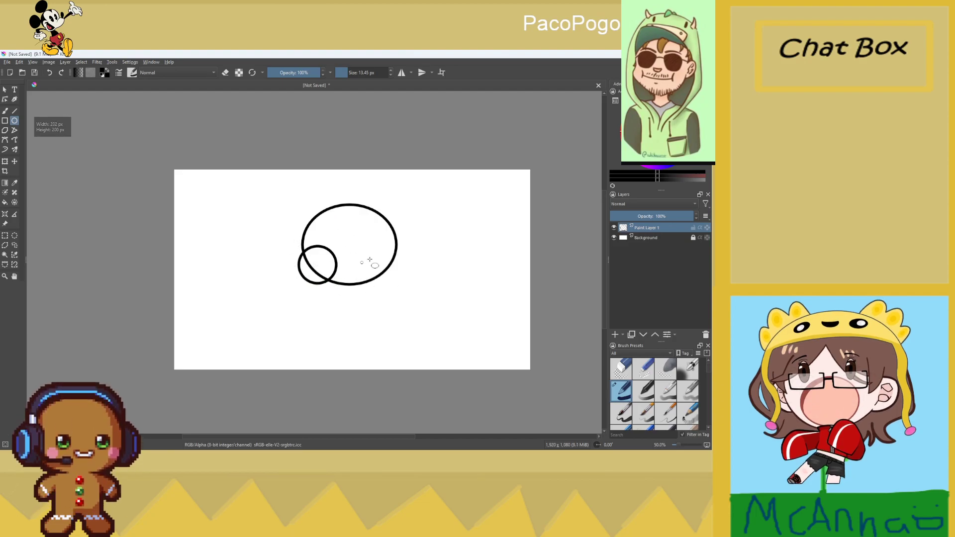
{"action": "left_click_drag", "start_coordinate": [391, 270], "coordinate": [401, 281]}
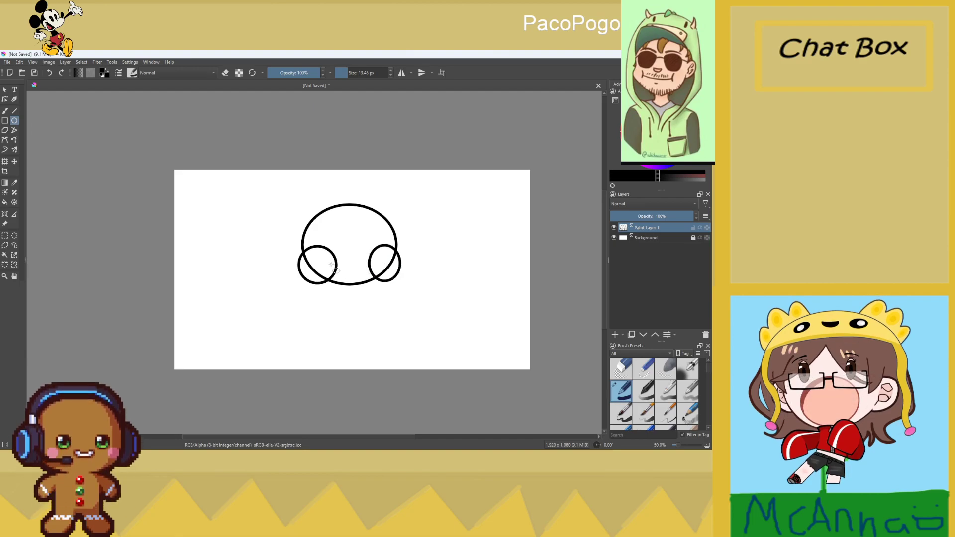
Draw a small neck ellipse and a large round torso below the head, flanked by a tall narrow ellipse for each arm
{"action": "left_click_drag", "start_coordinate": [340, 280], "coordinate": [395, 368]}
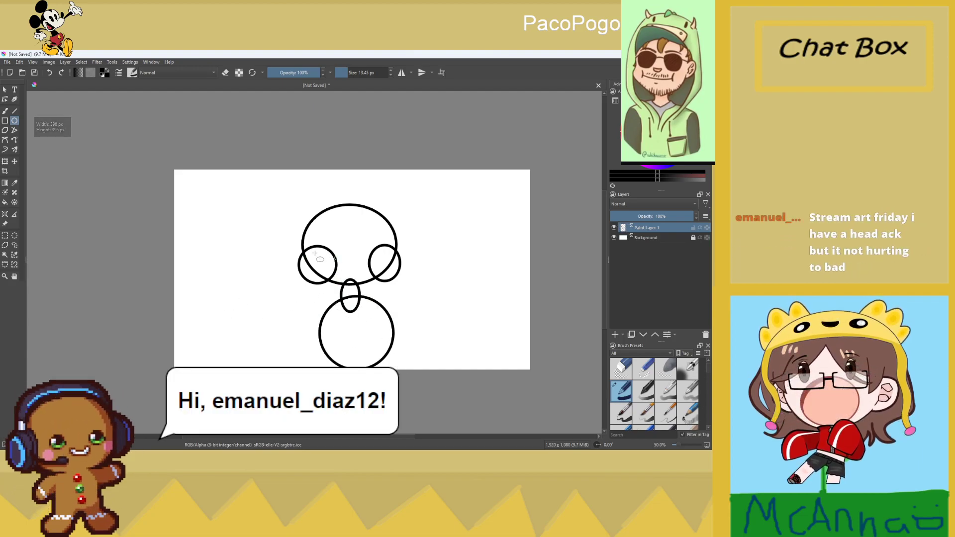
{"action": "left_click_drag", "start_coordinate": [307, 302], "coordinate": [330, 375]}
{"action": "left_click_drag", "start_coordinate": [380, 299], "coordinate": [407, 365]}
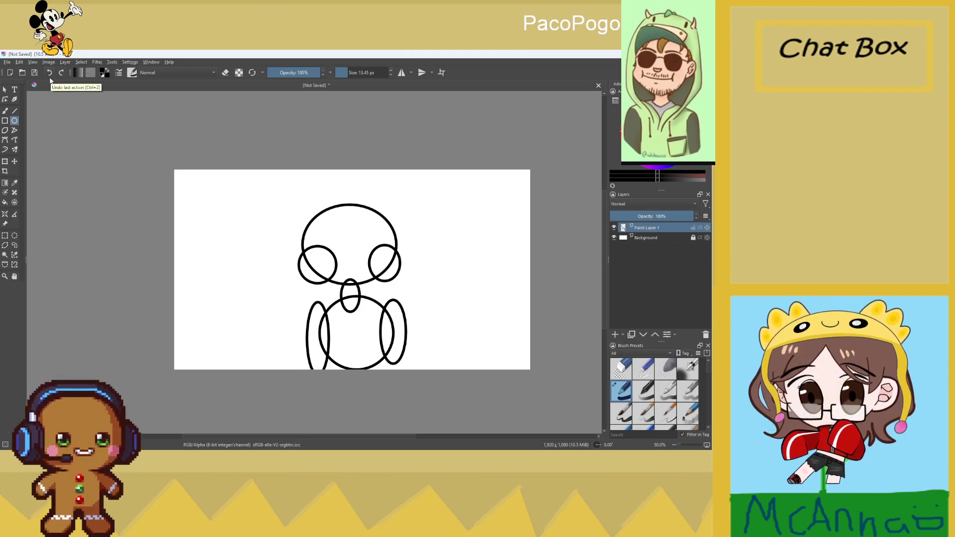
Add a new paint layer above the layer holding the ellipse sketch
{"action": "left_click", "coordinate": [615, 334]}
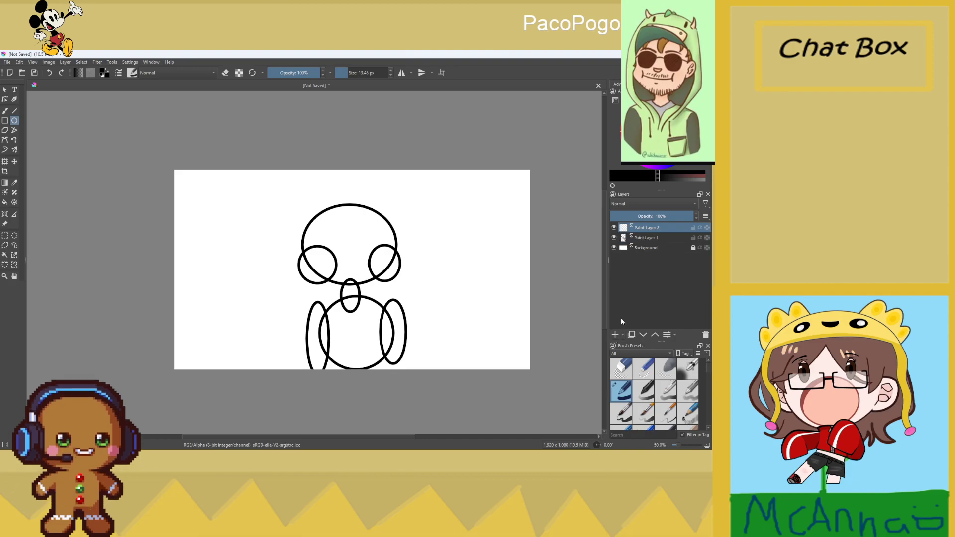
{"action": "mouse_move", "coordinate": [641, 229]}
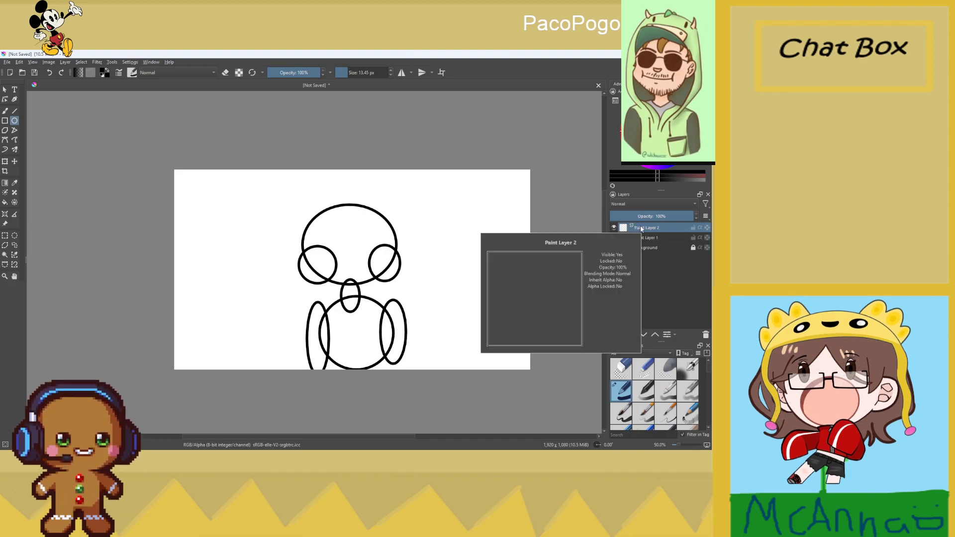
Switch to the Freehand Brush in pale tan and toggle the ellipse sketch layer's visibility, leaving the sketch shown
{"action": "left_click", "coordinate": [8, 112]}
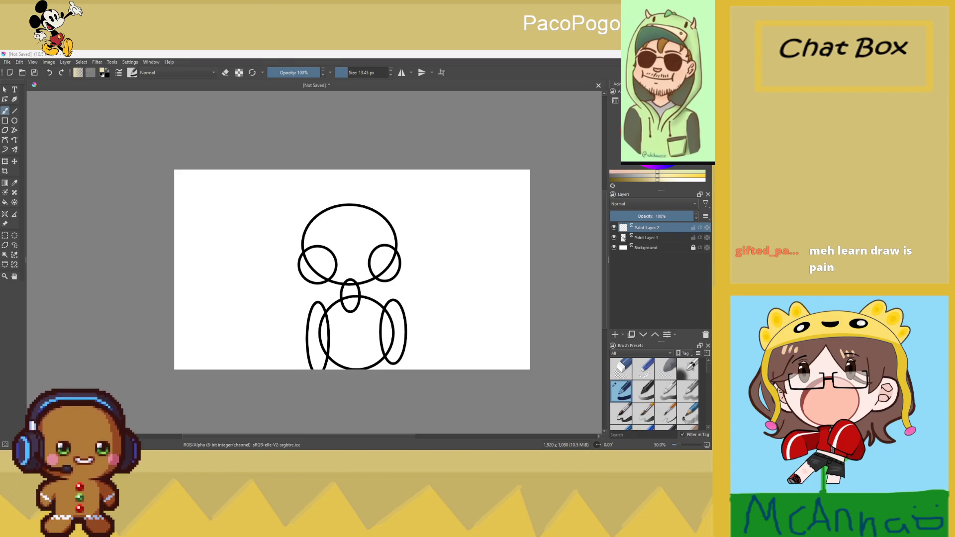
{"action": "scroll", "coordinate": [331, 224], "scroll_direction": "up", "scroll_amount": 4}
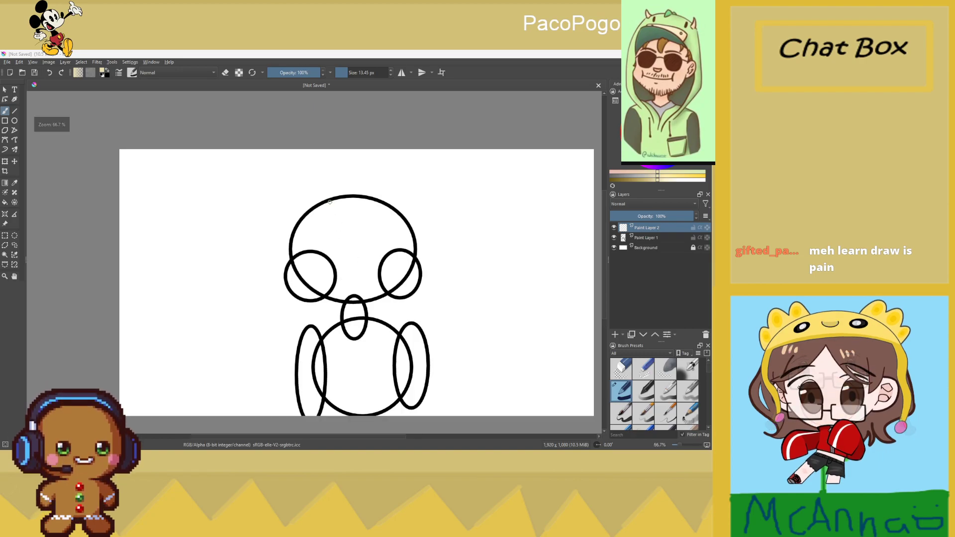
{"action": "left_click", "coordinate": [614, 238]}
{"action": "left_click", "coordinate": [614, 238]}
{"action": "left_click", "coordinate": [614, 238]}
{"action": "left_click", "coordinate": [614, 238]}
{"action": "left_click", "coordinate": [615, 238]}
{"action": "left_click", "coordinate": [615, 238]}
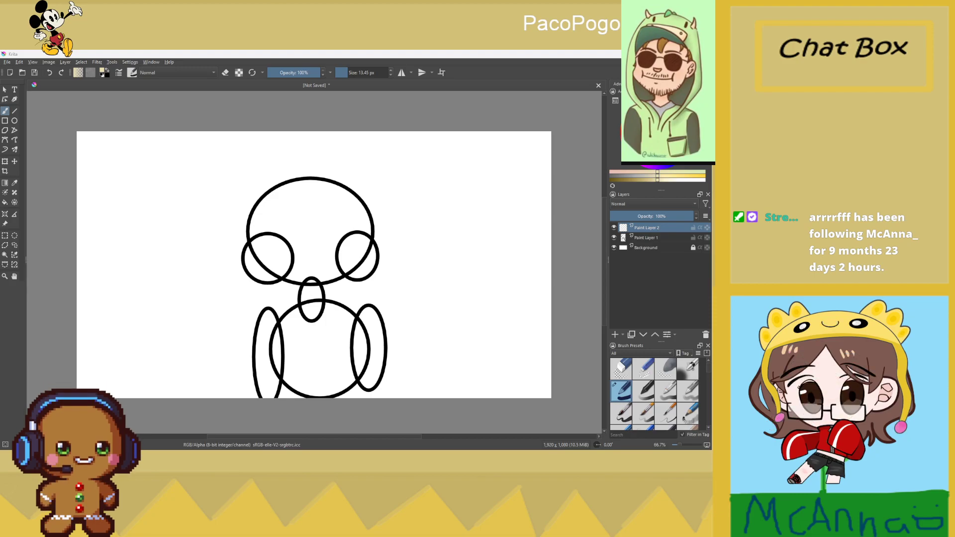
Try a pale tan outline around the head, the outer edges of its lower circles and the neck, and undo it
{"action": "mouse_move", "coordinate": [300, 177]}
{"action": "left_mouse_down"}
{"action": "mouse_move", "coordinate": [254, 210]}
{"action": "mouse_move", "coordinate": [244, 255]}
{"action": "mouse_move", "coordinate": [253, 277]}
{"action": "mouse_move", "coordinate": [281, 280]}
{"action": "left_mouse_up"}
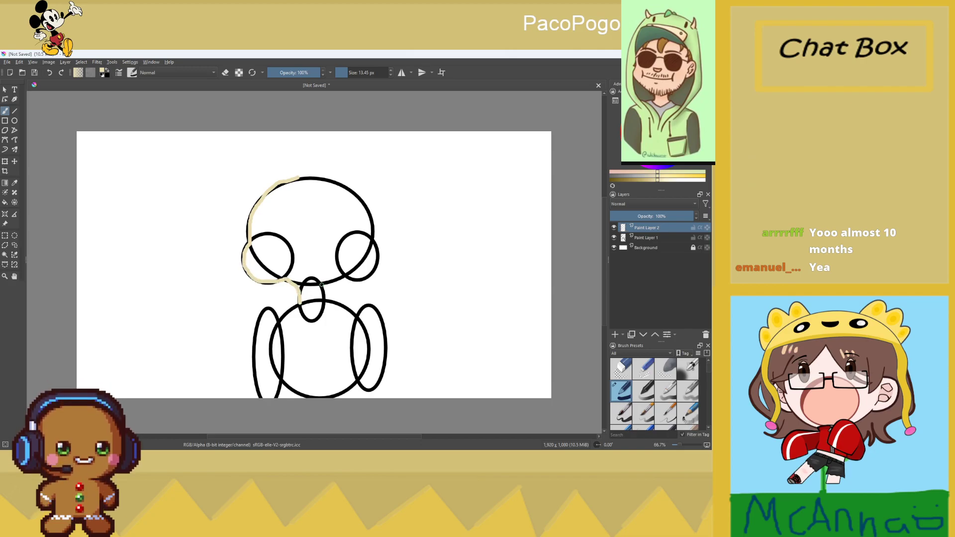
{"action": "mouse_move", "coordinate": [321, 284]}
{"action": "left_mouse_down"}
{"action": "mouse_move", "coordinate": [325, 300]}
{"action": "mouse_move", "coordinate": [350, 277]}
{"action": "mouse_move", "coordinate": [373, 274]}
{"action": "mouse_move", "coordinate": [374, 225]}
{"action": "mouse_move", "coordinate": [356, 200]}
{"action": "mouse_move", "coordinate": [300, 177]}
{"action": "left_mouse_up"}
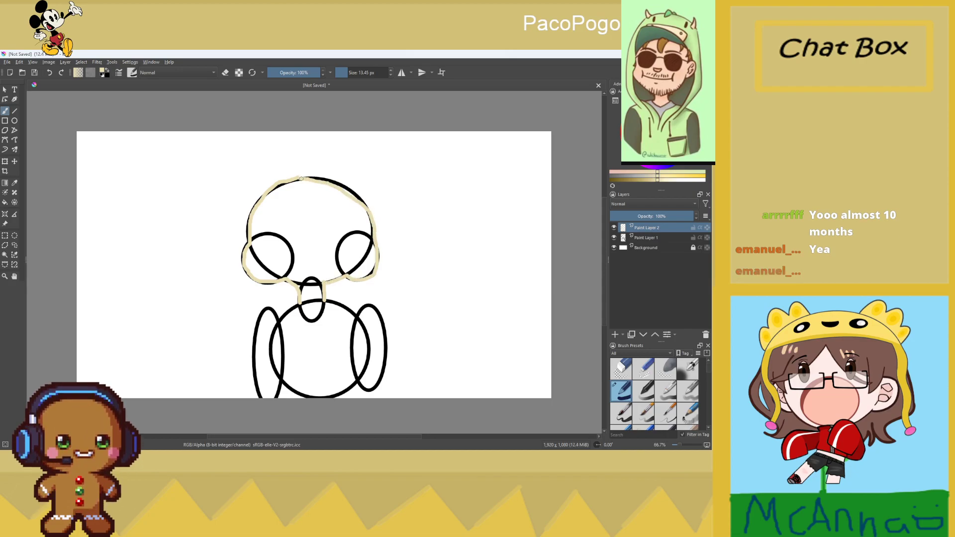
{"action": "left_click", "coordinate": [614, 238]}
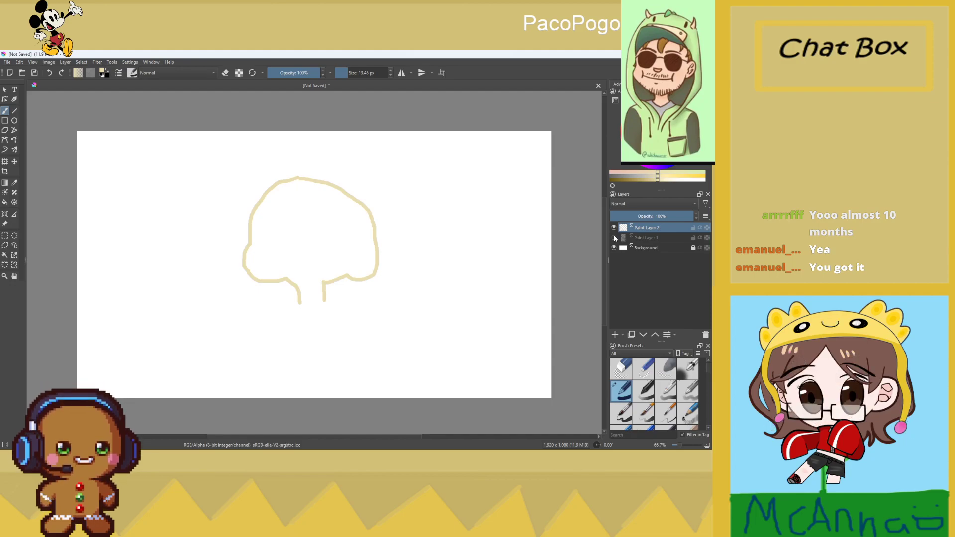
{"action": "mouse_move", "coordinate": [615, 238]}
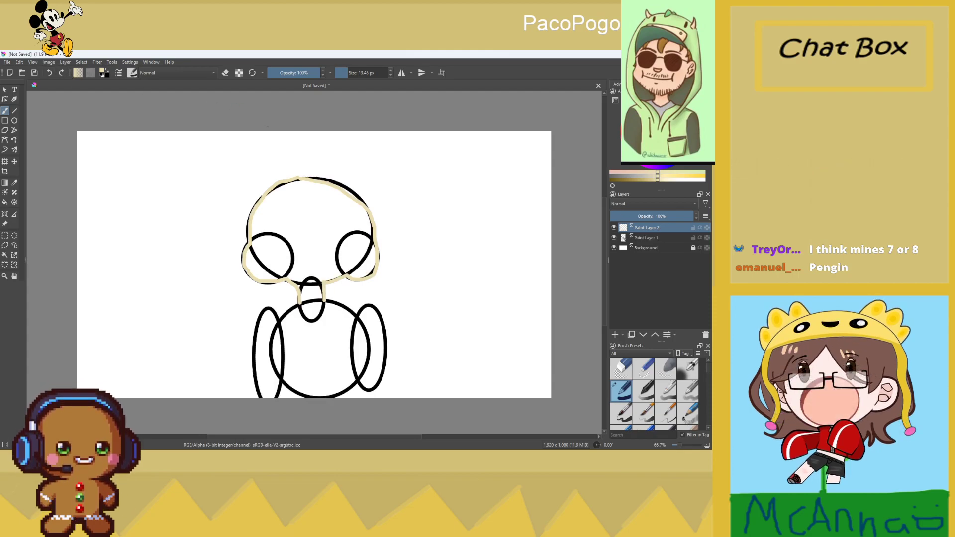
{"action": "key", "text": "ctrl+z"}
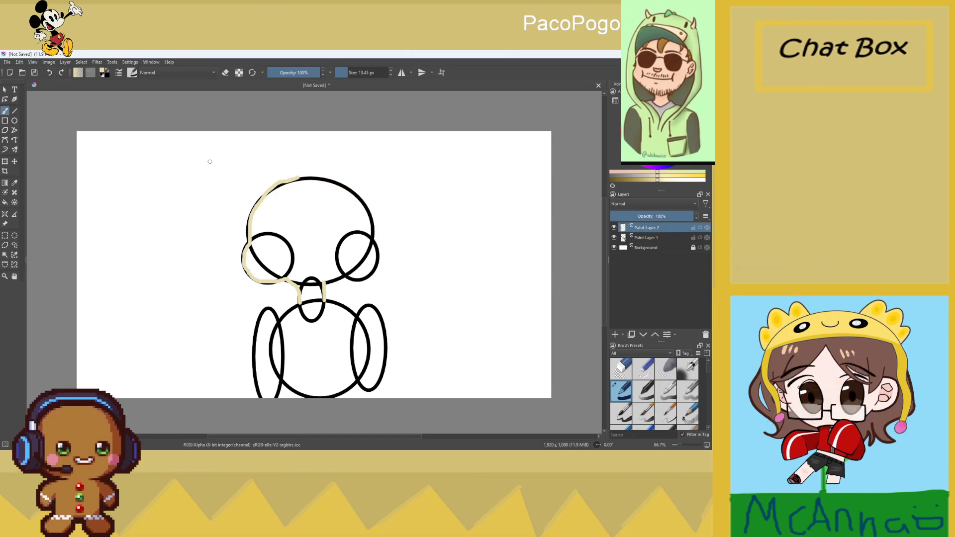
{"action": "left_click", "coordinate": [50, 73]}
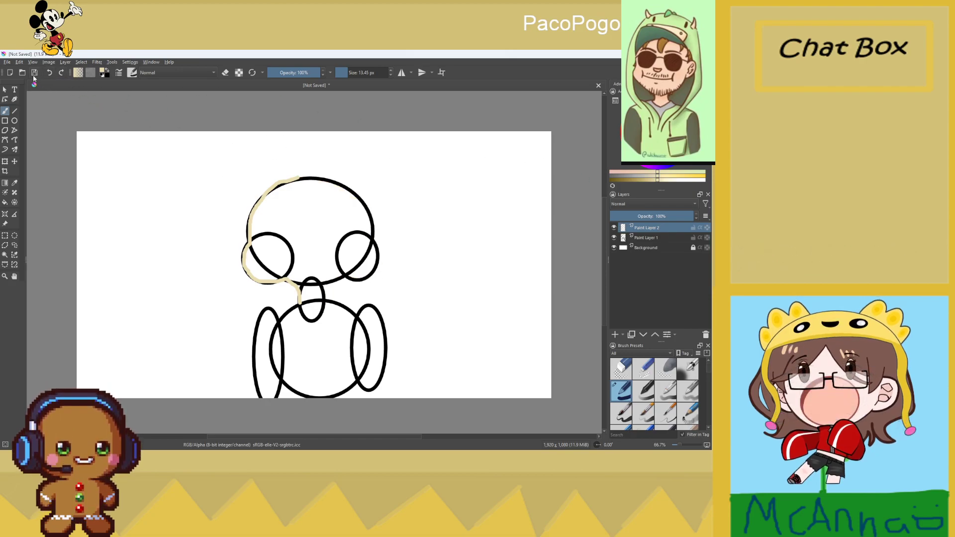
{"action": "key", "text": "ctrl+z"}
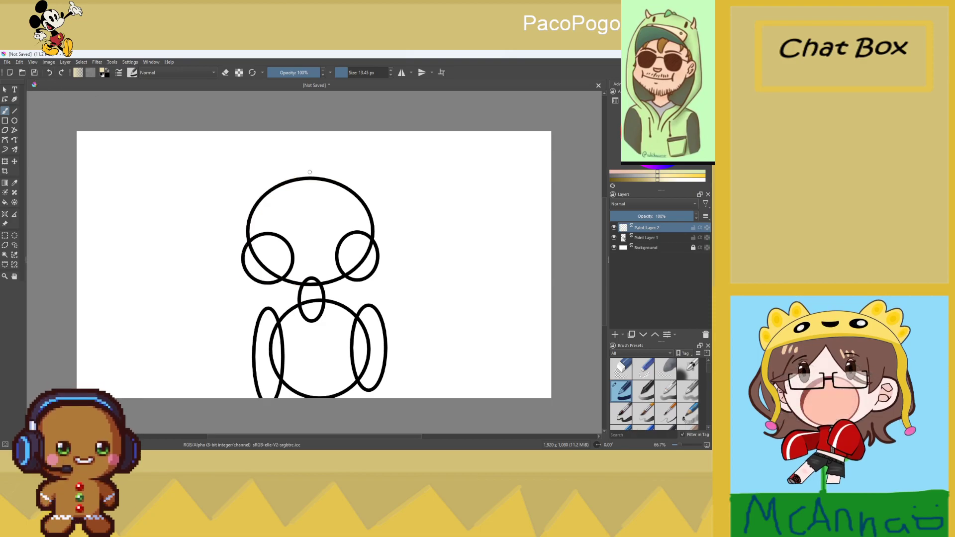
Trace the large head ellipse all the way around in pale tan on the new layer
{"action": "mouse_move", "coordinate": [317, 179]}
{"action": "left_mouse_down"}
{"action": "mouse_move", "coordinate": [273, 184]}
{"action": "mouse_move", "coordinate": [250, 241]}
{"action": "left_mouse_up"}
{"action": "mouse_move", "coordinate": [316, 178]}
{"action": "left_mouse_down"}
{"action": "mouse_move", "coordinate": [364, 207]}
{"action": "mouse_move", "coordinate": [375, 238]}
{"action": "left_mouse_up"}
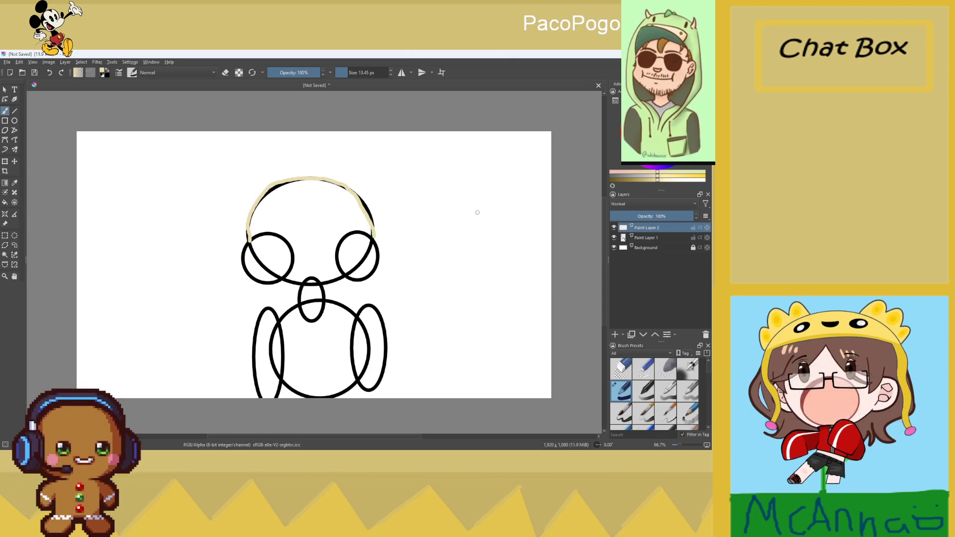
{"action": "mouse_move", "coordinate": [374, 237]}
{"action": "left_mouse_down"}
{"action": "mouse_move", "coordinate": [373, 259]}
{"action": "mouse_move", "coordinate": [337, 275]}
{"action": "left_mouse_up"}
{"action": "mouse_move", "coordinate": [246, 246]}
{"action": "left_mouse_down"}
{"action": "mouse_move", "coordinate": [280, 279]}
{"action": "mouse_move", "coordinate": [349, 281]}
{"action": "mouse_move", "coordinate": [303, 285]}
{"action": "left_mouse_up"}
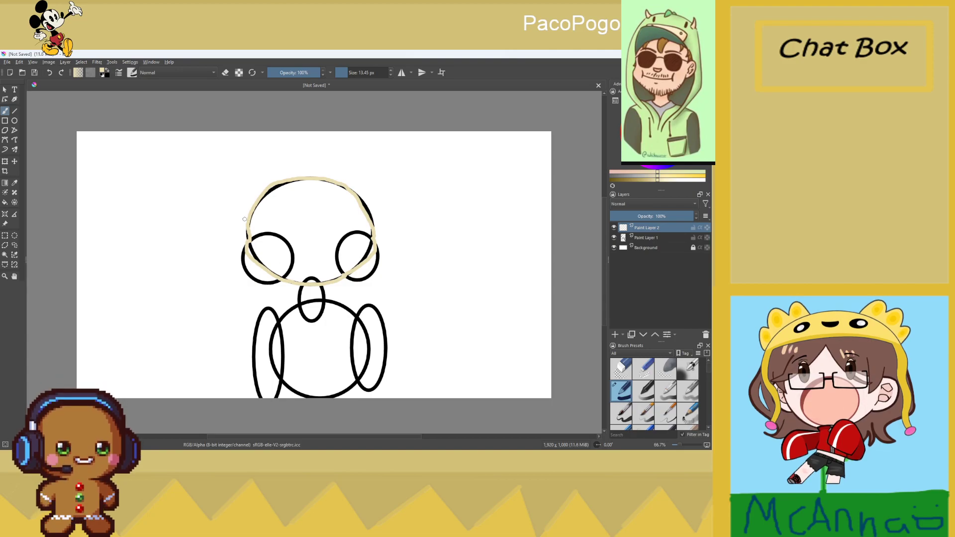
Replace a first pointed ear with a small filled one at the head's right edge, and add two short neck lines in pale tan
{"action": "mouse_move", "coordinate": [372, 221]}
{"action": "left_mouse_down"}
{"action": "mouse_move", "coordinate": [385, 209]}
{"action": "mouse_move", "coordinate": [388, 232]}
{"action": "mouse_move", "coordinate": [376, 245]}
{"action": "left_mouse_up"}
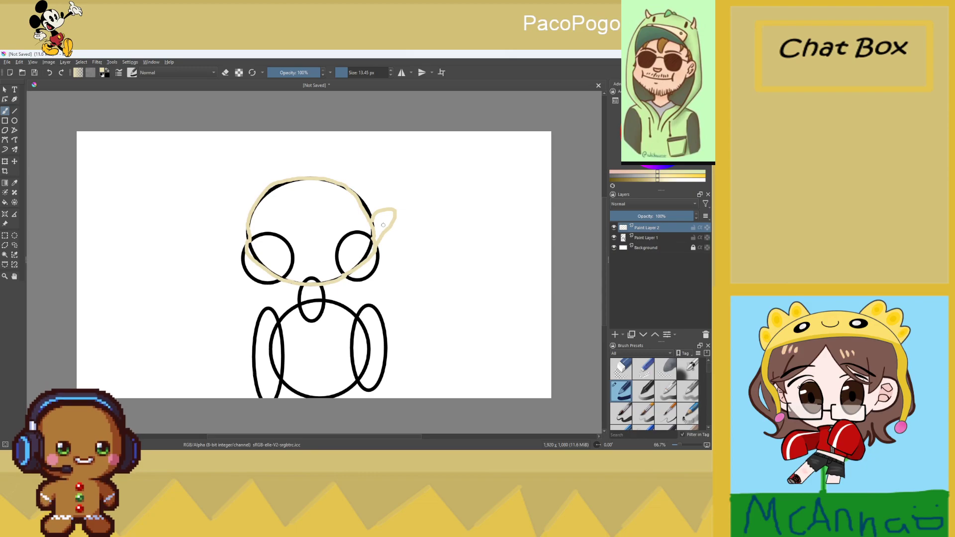
{"action": "left_click", "coordinate": [614, 237]}
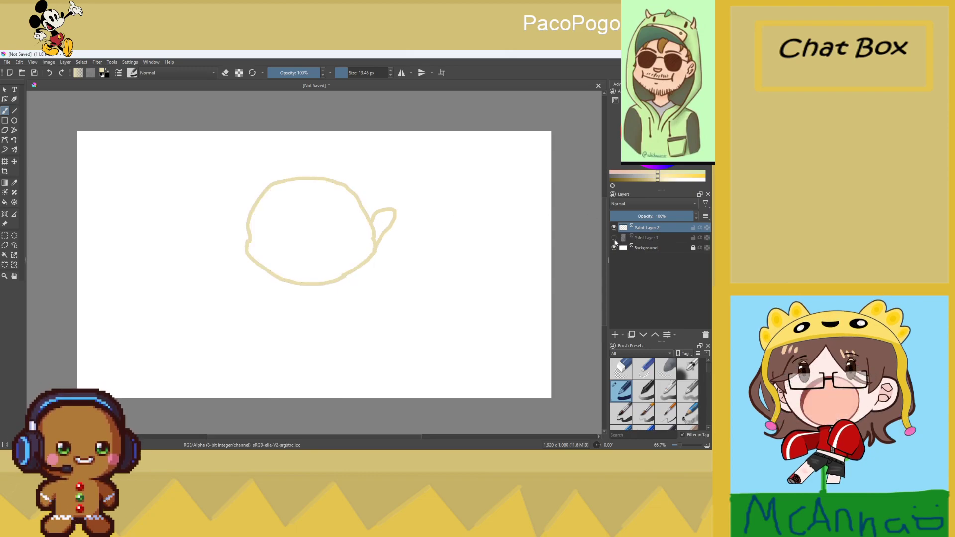
{"action": "left_click", "coordinate": [615, 239]}
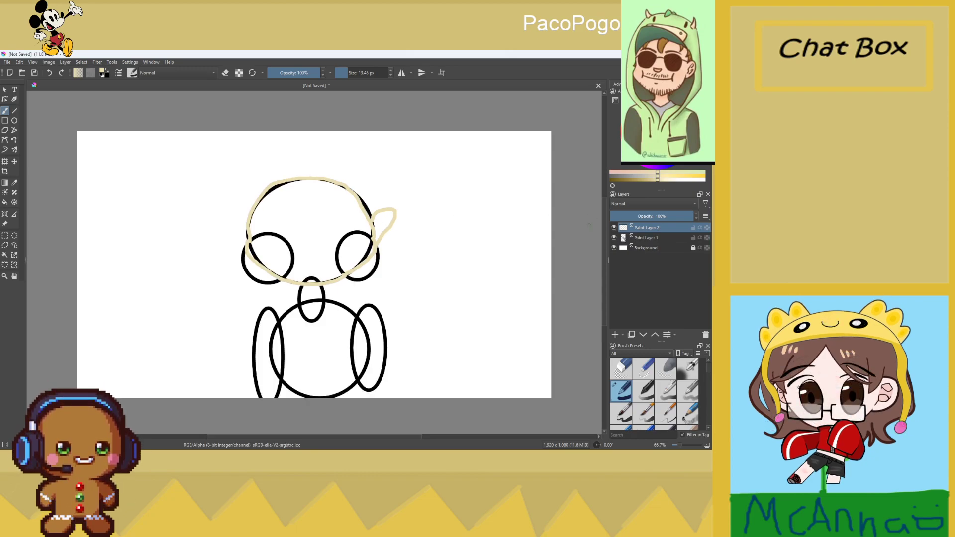
{"action": "left_click", "coordinate": [50, 73]}
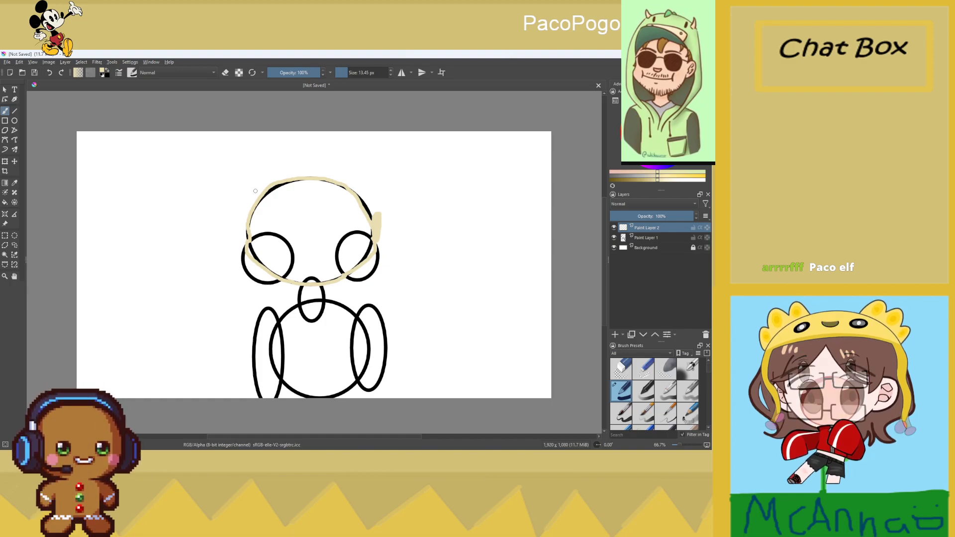
{"action": "left_click_drag", "start_coordinate": [303, 287], "coordinate": [300, 301]}
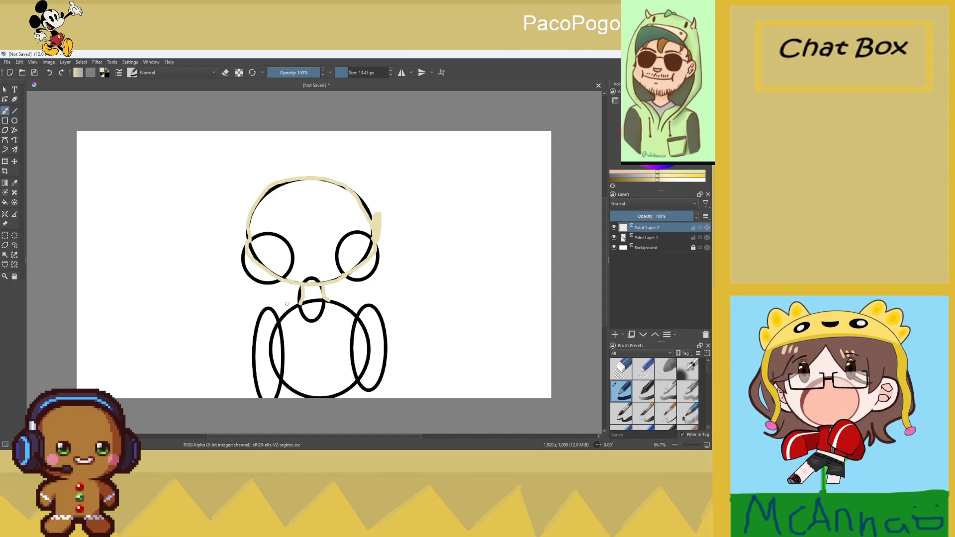
Hide the ellipse sketch layer and draw a black V-shaped neckline with collar lines running outward and down from its ends
{"action": "key", "text": "d"}
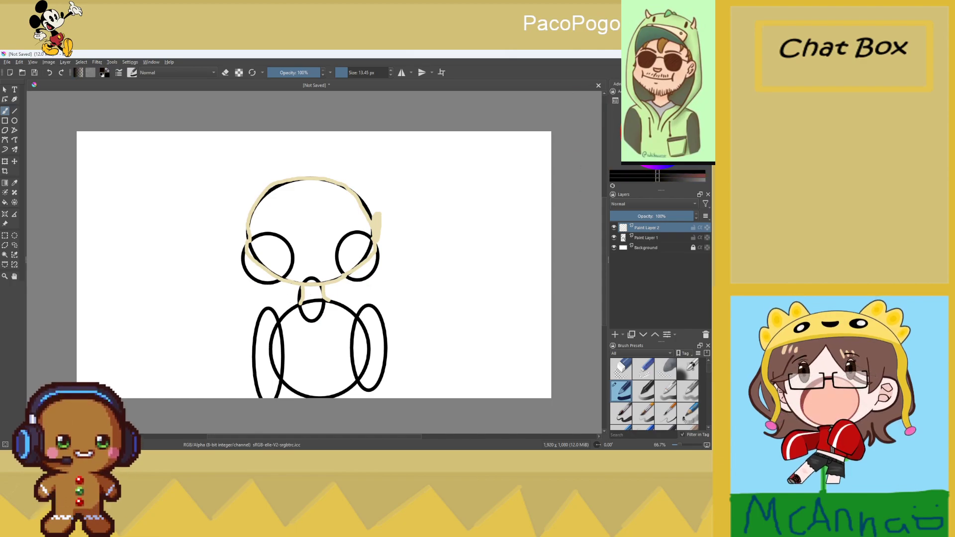
{"action": "left_click", "coordinate": [614, 238]}
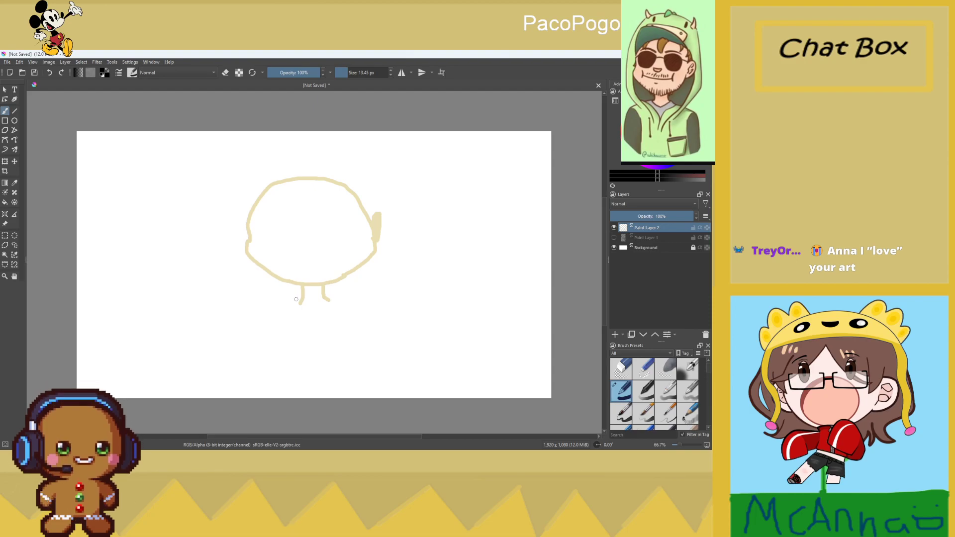
{"action": "mouse_move", "coordinate": [294, 299]}
{"action": "left_mouse_down"}
{"action": "mouse_move", "coordinate": [322, 316]}
{"action": "mouse_move", "coordinate": [330, 304]}
{"action": "mouse_move", "coordinate": [321, 314]}
{"action": "left_mouse_up"}
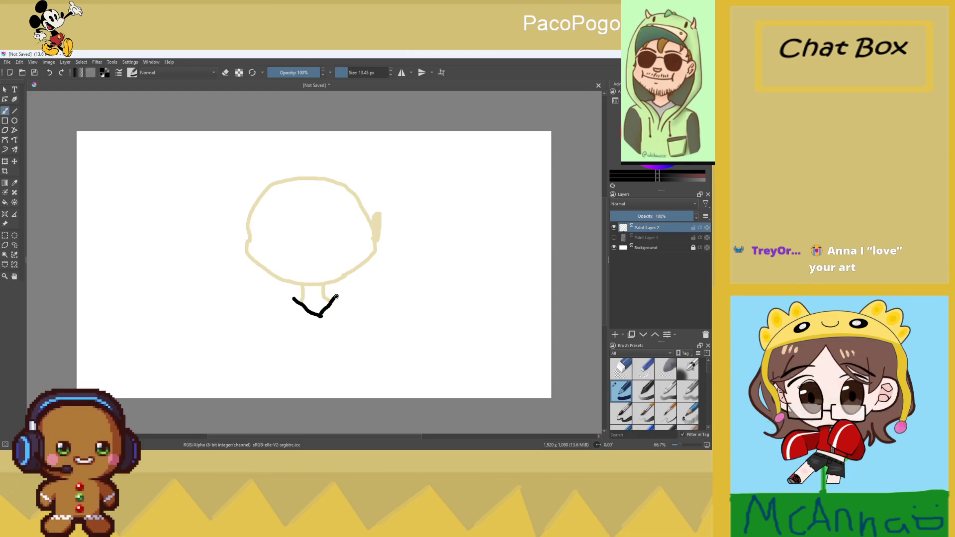
{"action": "left_click_drag", "start_coordinate": [337, 297], "coordinate": [369, 309]}
{"action": "mouse_move", "coordinate": [293, 299]}
{"action": "left_mouse_down"}
{"action": "mouse_move", "coordinate": [272, 310]}
{"action": "mouse_move", "coordinate": [257, 303]}
{"action": "mouse_move", "coordinate": [306, 346]}
{"action": "left_mouse_up"}
{"action": "mouse_move", "coordinate": [382, 297]}
{"action": "left_mouse_down"}
{"action": "mouse_move", "coordinate": [367, 306]}
{"action": "mouse_move", "coordinate": [351, 343]}
{"action": "left_mouse_up"}
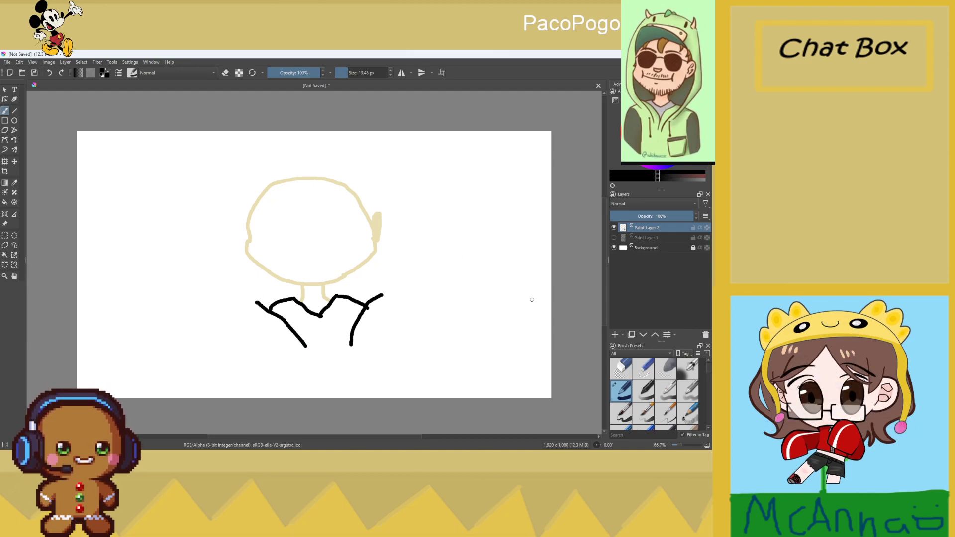
Erase the lower parts of the two collar lines that run down below the neckline
{"action": "left_click", "coordinate": [621, 368]}
{"action": "mouse_move", "coordinate": [311, 344]}
{"action": "left_mouse_down"}
{"action": "mouse_move", "coordinate": [277, 326]}
{"action": "mouse_move", "coordinate": [288, 320]}
{"action": "left_mouse_up"}
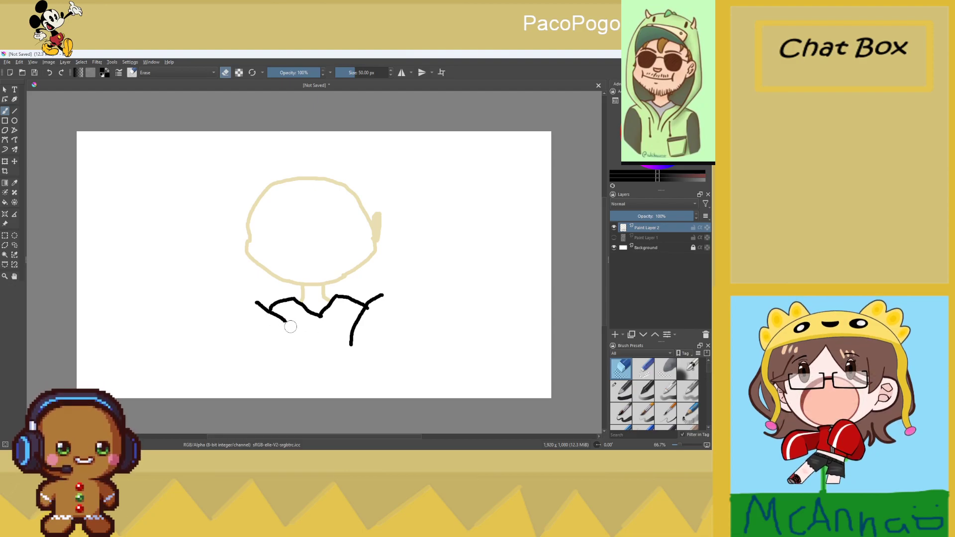
{"action": "mouse_move", "coordinate": [351, 342]}
{"action": "left_mouse_down"}
{"action": "mouse_move", "coordinate": [363, 326]}
{"action": "mouse_move", "coordinate": [355, 317]}
{"action": "mouse_move", "coordinate": [378, 313]}
{"action": "left_mouse_up"}
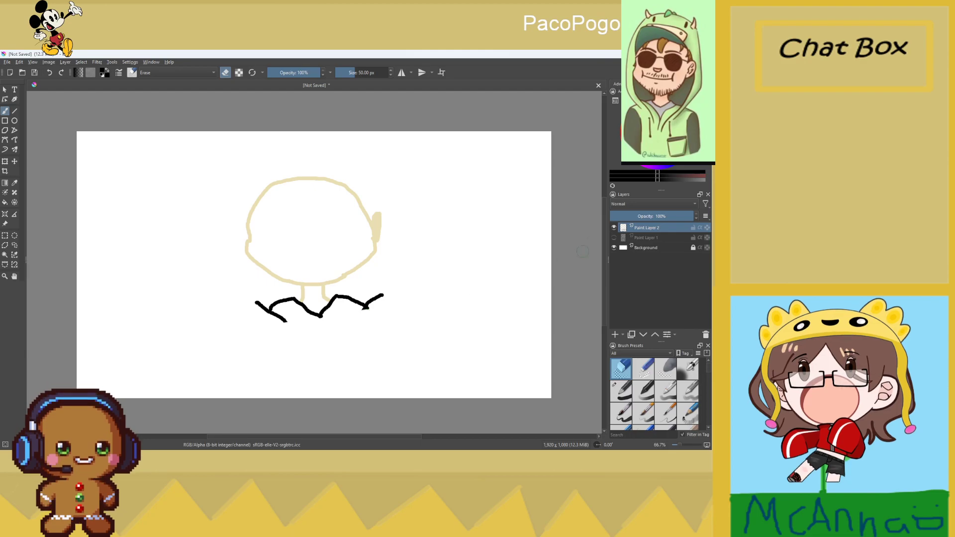
Draw two straight black lines from the collar ends that converge to a point below the V neckline
{"action": "left_click", "coordinate": [621, 391]}
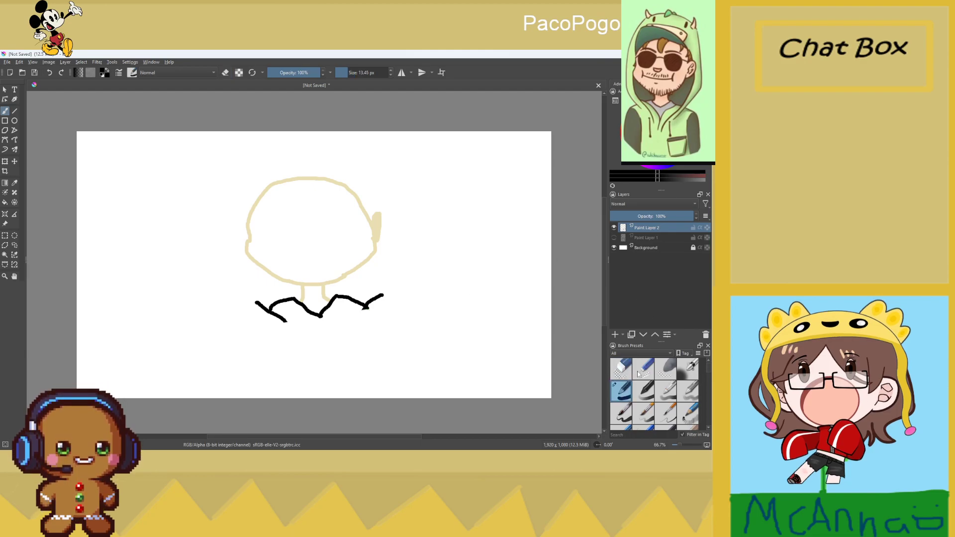
{"action": "scroll", "coordinate": [449, 346], "scroll_direction": "up", "scroll_amount": 1}
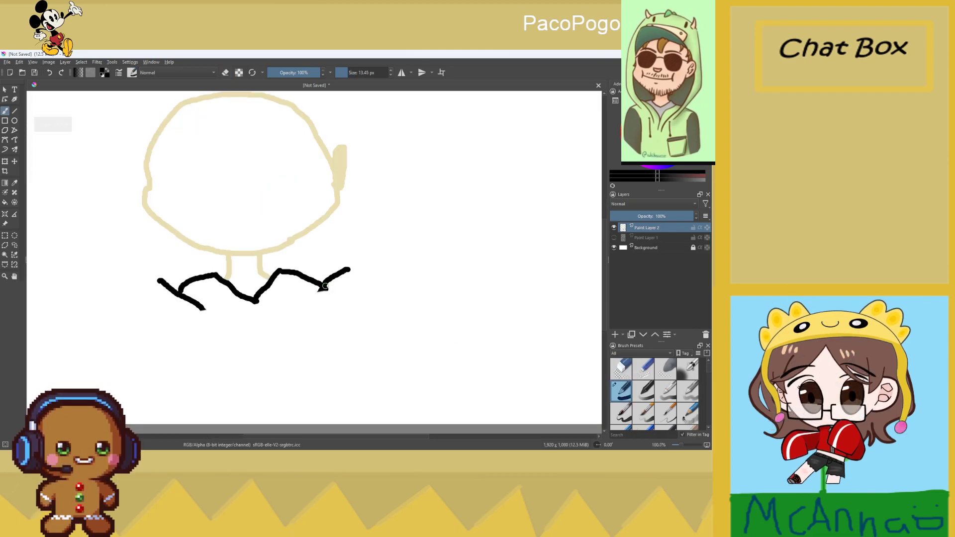
{"action": "left_click_drag", "start_coordinate": [325, 287], "coordinate": [258, 351]}
{"action": "left_click_drag", "start_coordinate": [200, 308], "coordinate": [278, 364]}
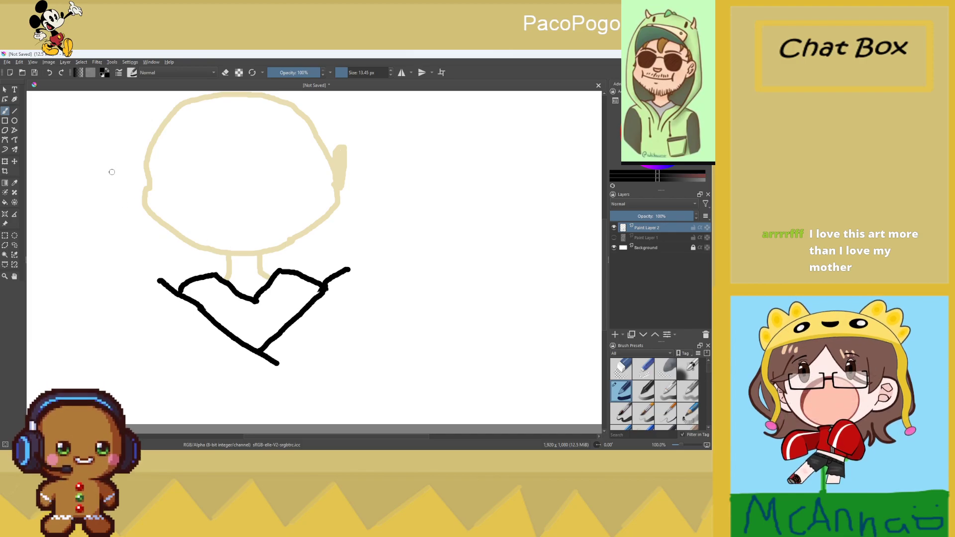
Draw the black hood outline around the head down to the collar point, erasing and redrawing the lower end of its left edge
{"action": "mouse_move", "coordinate": [107, 174]}
{"action": "left_mouse_down"}
{"action": "mouse_move", "coordinate": [125, 195]}
{"action": "mouse_move", "coordinate": [126, 262]}
{"action": "mouse_move", "coordinate": [138, 288]}
{"action": "mouse_move", "coordinate": [244, 371]}
{"action": "left_mouse_up"}
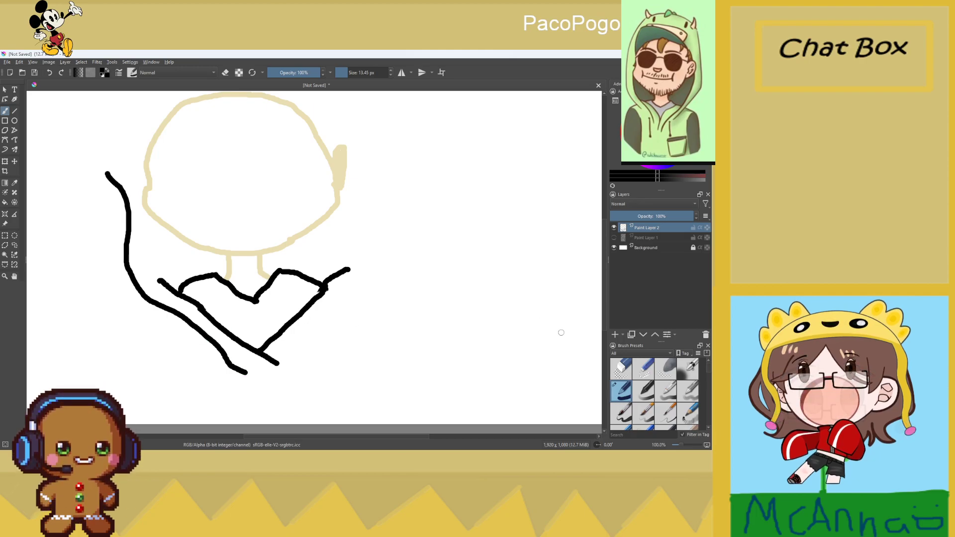
{"action": "left_click", "coordinate": [621, 368]}
{"action": "mouse_move", "coordinate": [256, 374]}
{"action": "left_mouse_down"}
{"action": "mouse_move", "coordinate": [196, 337]}
{"action": "mouse_move", "coordinate": [224, 358]}
{"action": "left_mouse_up"}
{"action": "left_click", "coordinate": [620, 390]}
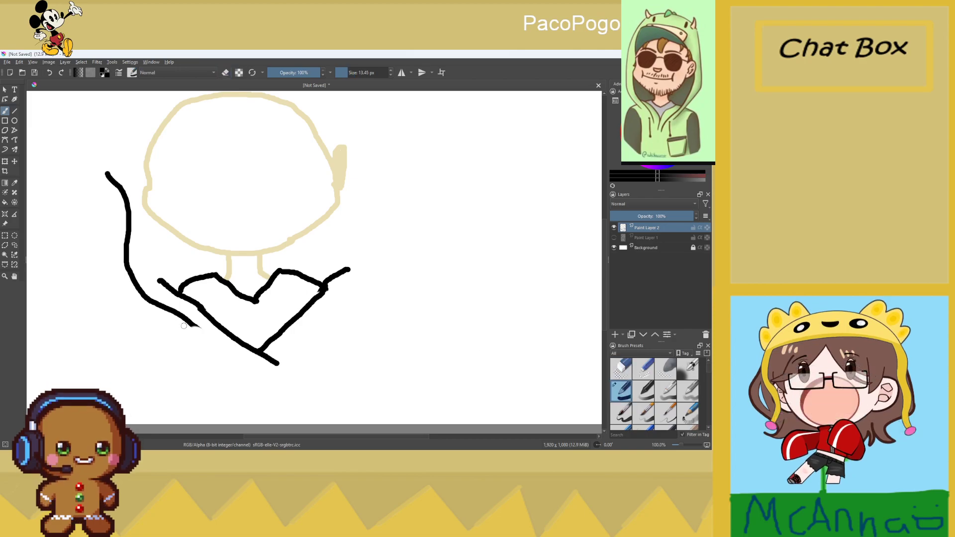
{"action": "left_click_drag", "start_coordinate": [196, 326], "coordinate": [210, 369]}
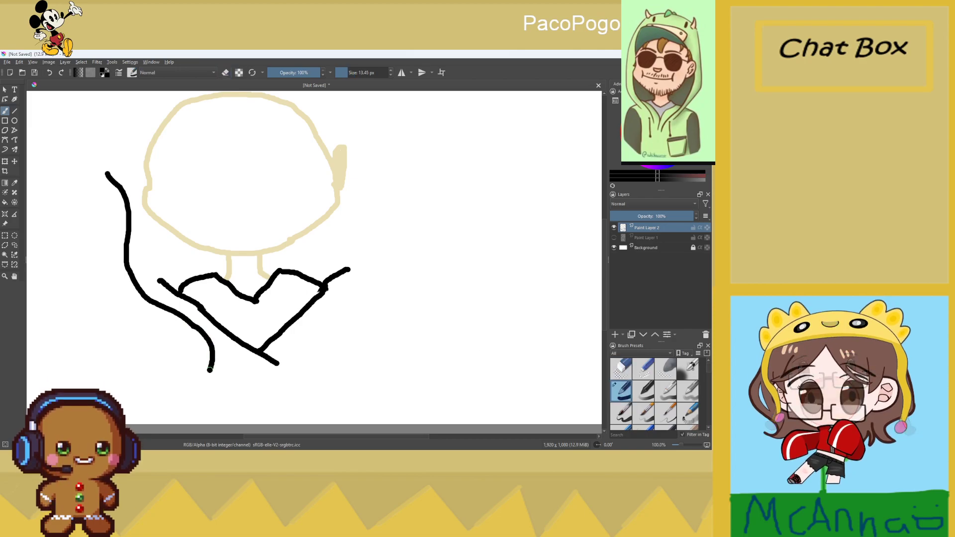
{"action": "scroll", "coordinate": [211, 369], "scroll_direction": "down", "scroll_amount": 2}
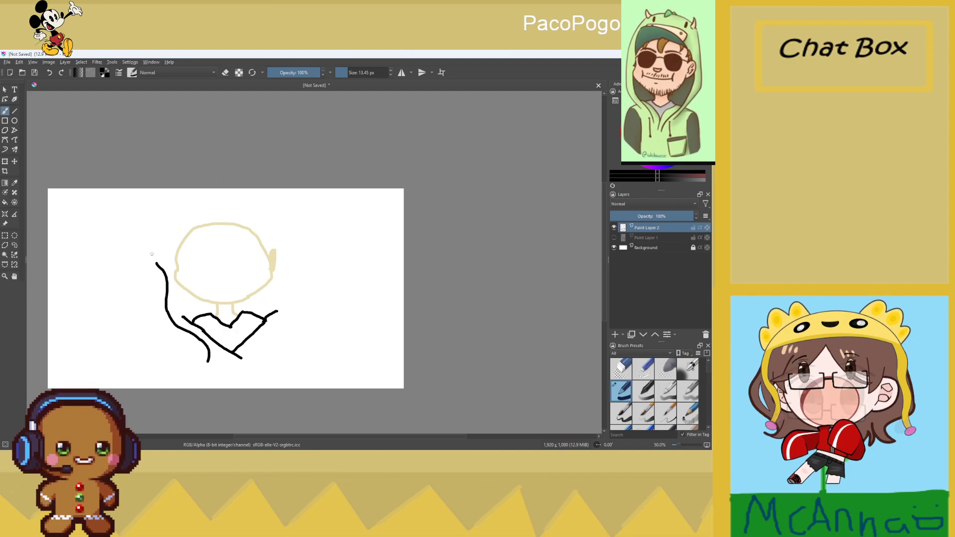
{"action": "mouse_move", "coordinate": [157, 260]}
{"action": "left_mouse_down"}
{"action": "mouse_move", "coordinate": [192, 220]}
{"action": "mouse_move", "coordinate": [267, 217]}
{"action": "mouse_move", "coordinate": [284, 227]}
{"action": "mouse_move", "coordinate": [295, 282]}
{"action": "mouse_move", "coordinate": [280, 321]}
{"action": "mouse_move", "coordinate": [245, 354]}
{"action": "left_mouse_up"}
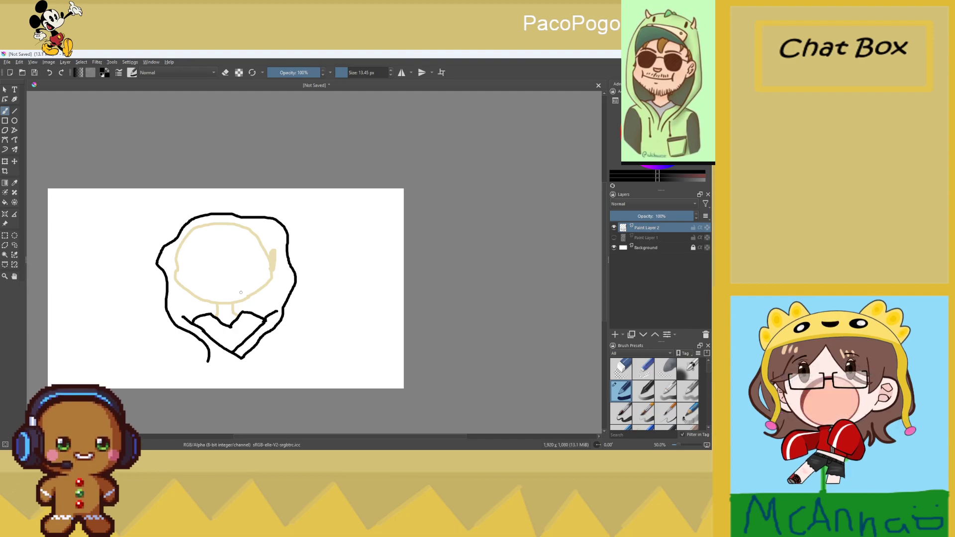
Set the brush size to 3.18 px and add a new paint layer above the outline layer
{"action": "scroll", "coordinate": [155, 279], "scroll_direction": "up", "scroll_amount": 2}
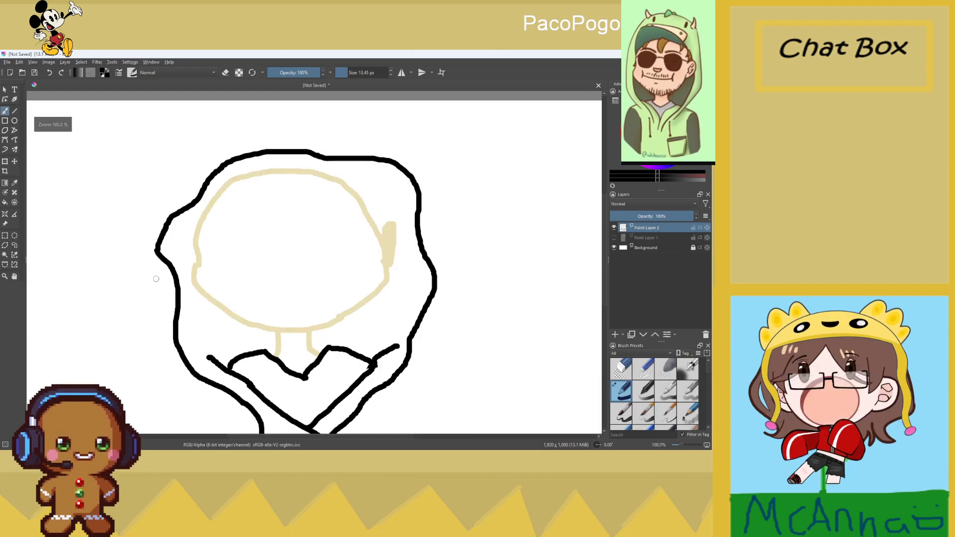
{"action": "scroll", "coordinate": [260, 353], "scroll_direction": "down", "scroll_amount": 1}
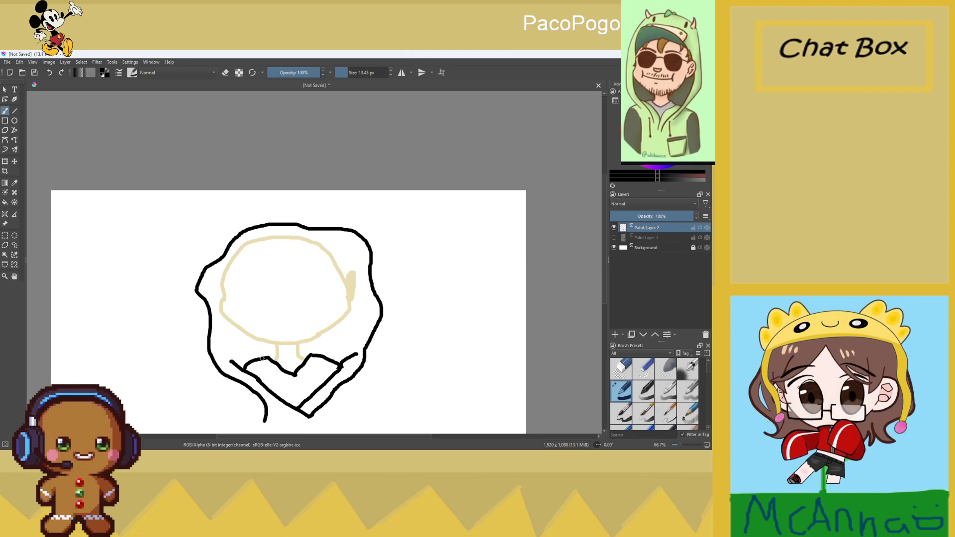
{"action": "left_click", "coordinate": [344, 75]}
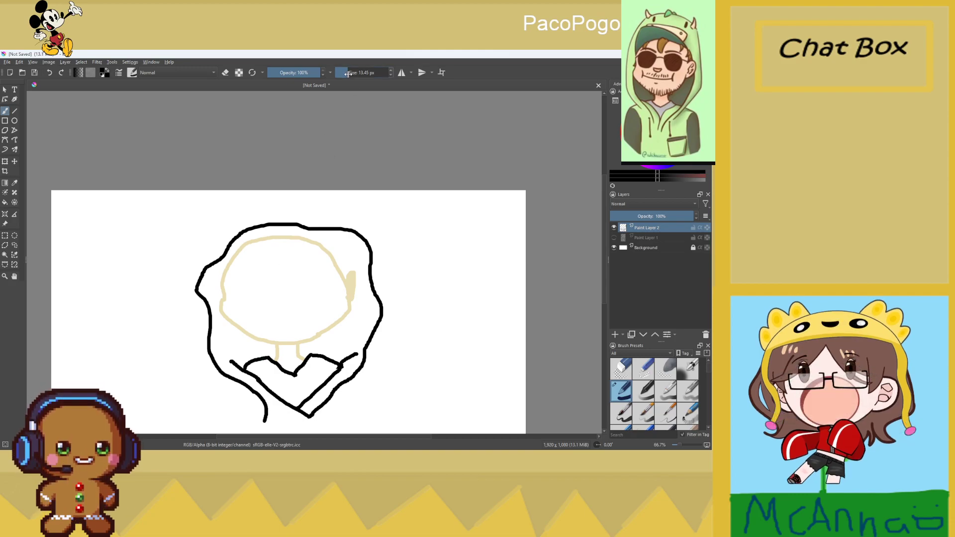
{"action": "left_click", "coordinate": [614, 334]}
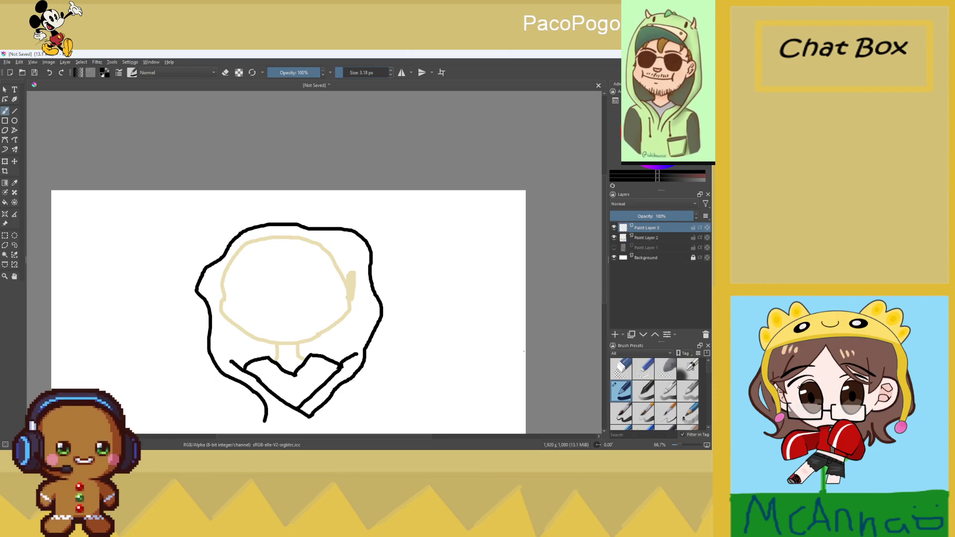
Trace the hood's left edge in thin black on Paint Layer 3, and hide Paint Layer 2 to check it
{"action": "scroll", "coordinate": [192, 403], "scroll_direction": "up", "scroll_amount": 2}
{"action": "scroll", "coordinate": [193, 403], "scroll_direction": "down", "scroll_amount": 4}
{"action": "key", "text": "1"}
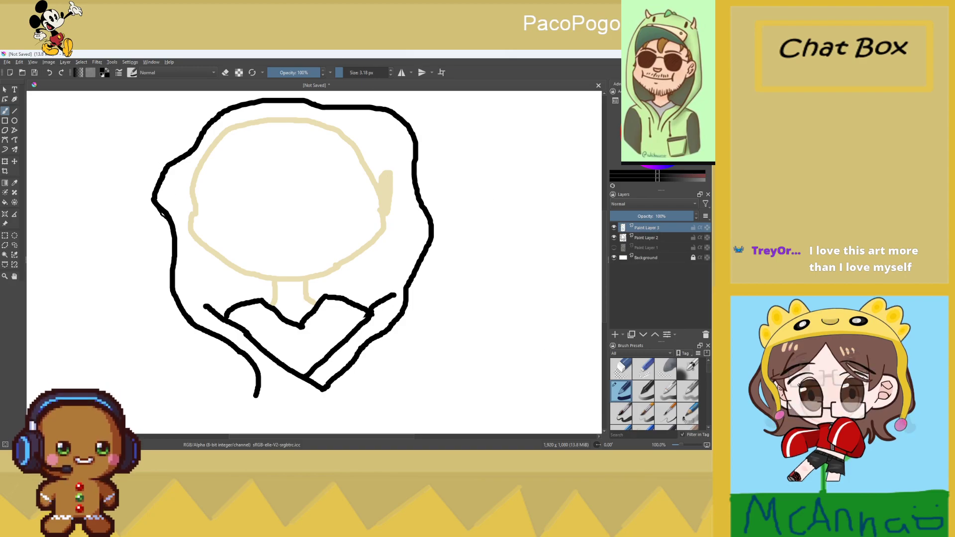
{"action": "left_click", "coordinate": [614, 238]}
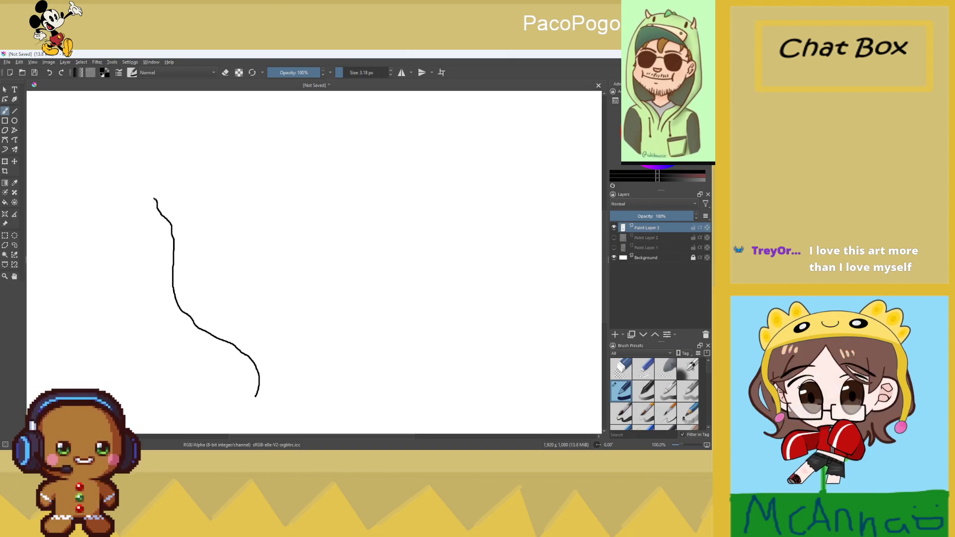
Show Paint Layer 2 again and trace the collar, collar point and rest of the hood outline in thin black on Paint Layer 3
{"action": "left_click", "coordinate": [615, 228]}
{"action": "left_click", "coordinate": [615, 227]}
{"action": "left_click", "coordinate": [615, 237]}
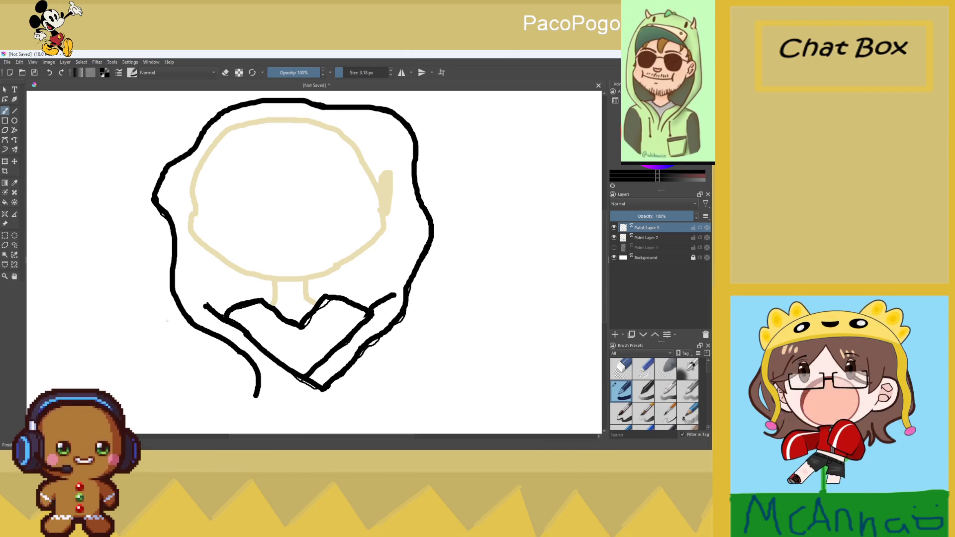
{"action": "left_click", "coordinate": [614, 247]}
{"action": "left_click", "coordinate": [615, 248]}
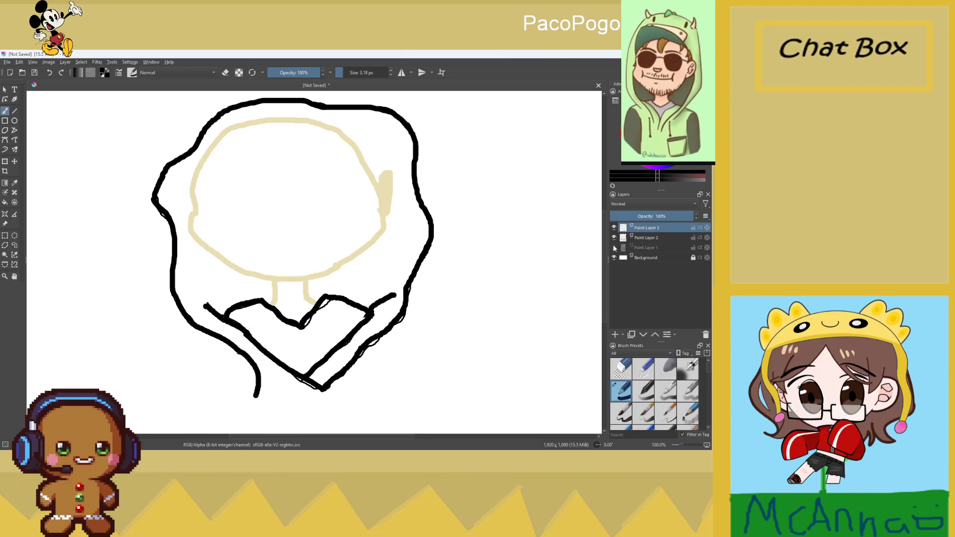
{"action": "left_click", "coordinate": [614, 237]}
{"action": "left_click", "coordinate": [614, 239]}
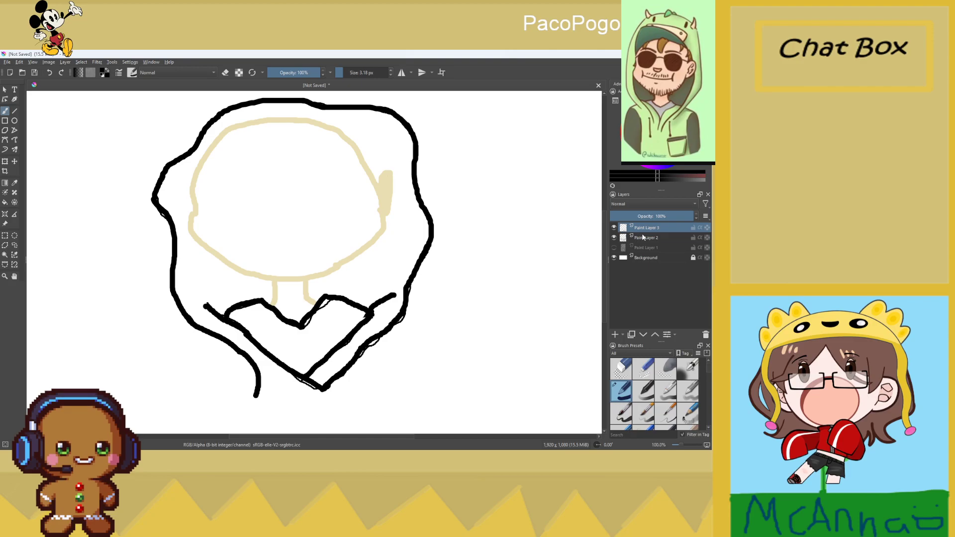
Erase the thick black hood and collar outlines from Paint Layer 2, keeping the beige head and the thin tracing on Paint Layer 3
{"action": "left_click", "coordinate": [642, 238]}
{"action": "left_click", "coordinate": [615, 228]}
{"action": "left_click", "coordinate": [626, 365]}
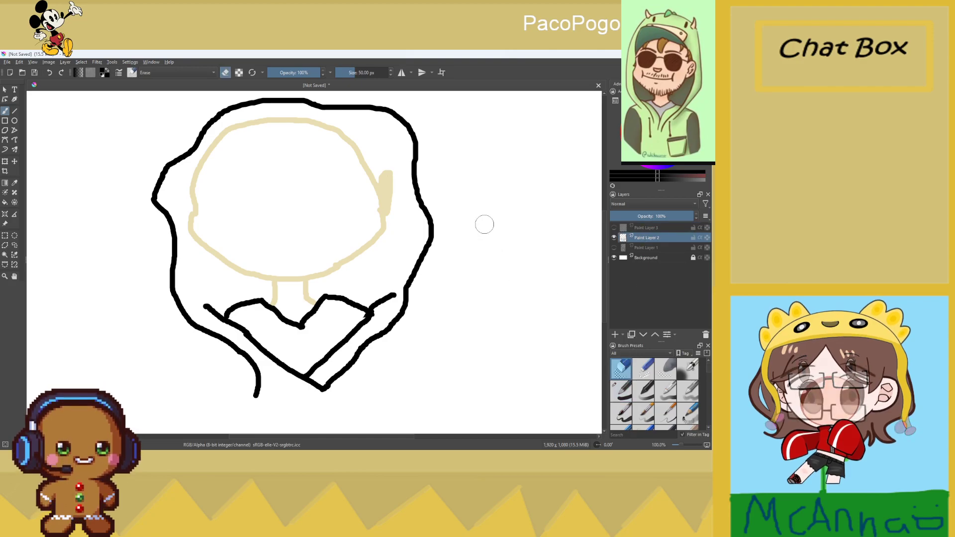
{"action": "mouse_move", "coordinate": [414, 147]}
{"action": "left_mouse_down"}
{"action": "mouse_move", "coordinate": [424, 211]}
{"action": "mouse_move", "coordinate": [415, 167]}
{"action": "mouse_move", "coordinate": [436, 220]}
{"action": "mouse_move", "coordinate": [477, 214]}
{"action": "mouse_move", "coordinate": [452, 238]}
{"action": "mouse_move", "coordinate": [424, 240]}
{"action": "mouse_move", "coordinate": [430, 263]}
{"action": "mouse_move", "coordinate": [415, 309]}
{"action": "mouse_move", "coordinate": [404, 306]}
{"action": "mouse_move", "coordinate": [371, 335]}
{"action": "mouse_move", "coordinate": [356, 318]}
{"action": "mouse_move", "coordinate": [342, 369]}
{"action": "mouse_move", "coordinate": [318, 365]}
{"action": "mouse_move", "coordinate": [309, 343]}
{"action": "mouse_move", "coordinate": [282, 342]}
{"action": "mouse_move", "coordinate": [282, 353]}
{"action": "mouse_move", "coordinate": [288, 325]}
{"action": "mouse_move", "coordinate": [214, 331]}
{"action": "mouse_move", "coordinate": [216, 350]}
{"action": "mouse_move", "coordinate": [247, 388]}
{"action": "mouse_move", "coordinate": [253, 423]}
{"action": "mouse_move", "coordinate": [257, 396]}
{"action": "mouse_move", "coordinate": [287, 401]}
{"action": "mouse_move", "coordinate": [274, 400]}
{"action": "mouse_move", "coordinate": [337, 384]}
{"action": "mouse_move", "coordinate": [302, 374]}
{"action": "mouse_move", "coordinate": [350, 373]}
{"action": "mouse_move", "coordinate": [327, 369]}
{"action": "left_mouse_up"}
{"action": "left_click", "coordinate": [615, 228]}
{"action": "mouse_move", "coordinate": [181, 327]}
{"action": "left_mouse_down"}
{"action": "mouse_move", "coordinate": [167, 280]}
{"action": "mouse_move", "coordinate": [195, 329]}
{"action": "mouse_move", "coordinate": [148, 196]}
{"action": "mouse_move", "coordinate": [174, 255]}
{"action": "mouse_move", "coordinate": [157, 182]}
{"action": "mouse_move", "coordinate": [214, 113]}
{"action": "mouse_move", "coordinate": [202, 130]}
{"action": "mouse_move", "coordinate": [229, 107]}
{"action": "mouse_move", "coordinate": [328, 104]}
{"action": "mouse_move", "coordinate": [358, 108]}
{"action": "mouse_move", "coordinate": [411, 140]}
{"action": "left_mouse_up"}
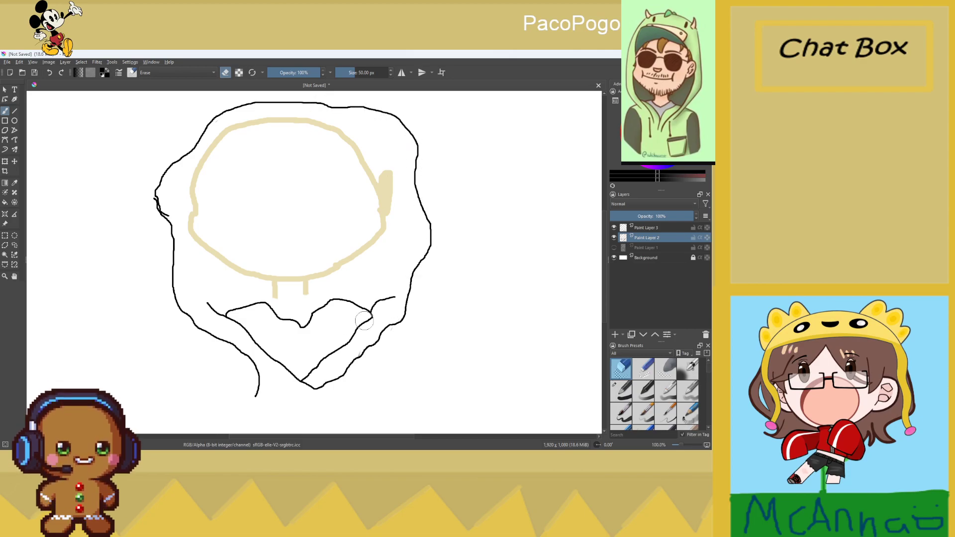
Draw the hoodie's two outer shoulder and arm lines in thin black, from the hood down to the canvas's lower edge
{"action": "scroll", "coordinate": [370, 318], "scroll_direction": "down", "scroll_amount": 2}
{"action": "scroll", "coordinate": [318, 323], "scroll_direction": "up", "scroll_amount": 2}
{"action": "scroll", "coordinate": [318, 323], "scroll_direction": "down", "scroll_amount": 2}
{"action": "scroll", "coordinate": [317, 323], "scroll_direction": "up", "scroll_amount": 2}
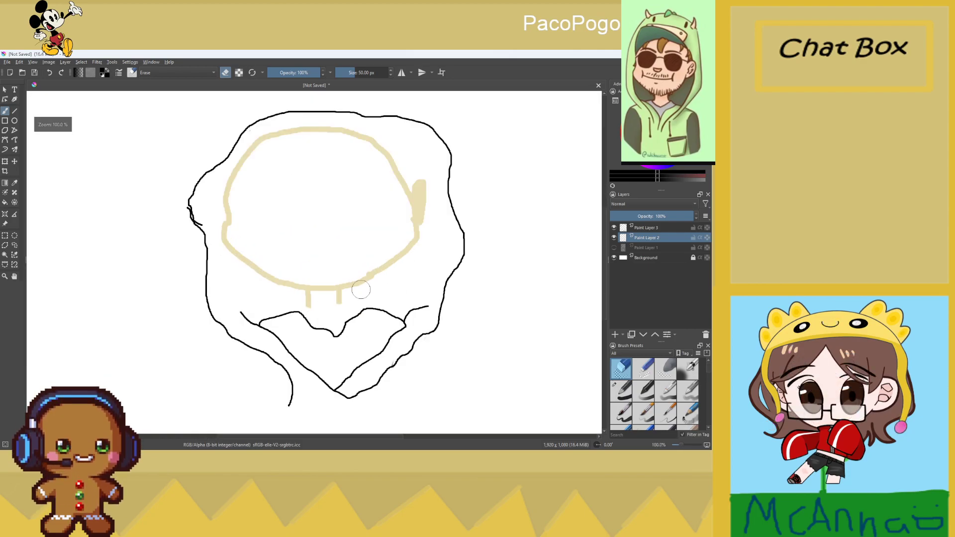
{"action": "mouse_move", "coordinate": [633, 245]}
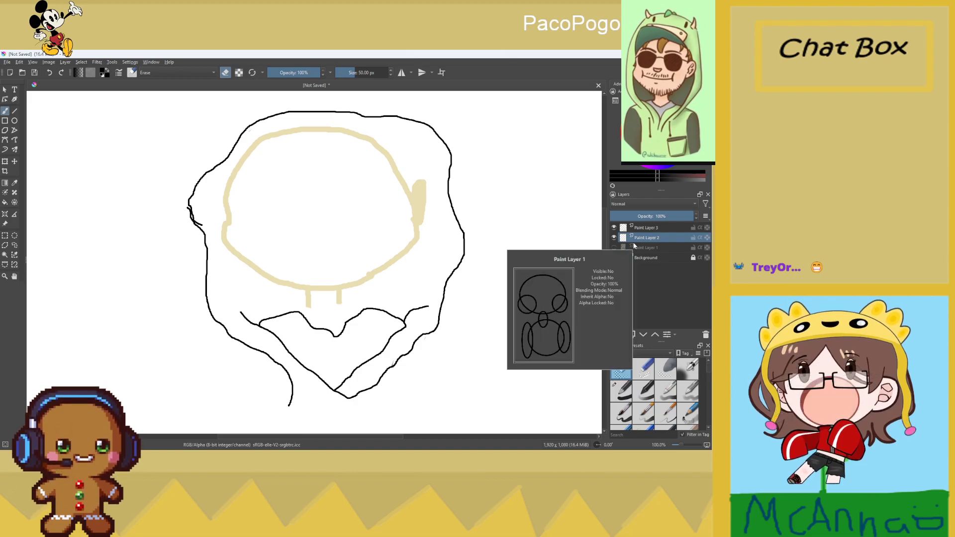
{"action": "left_click", "coordinate": [622, 391]}
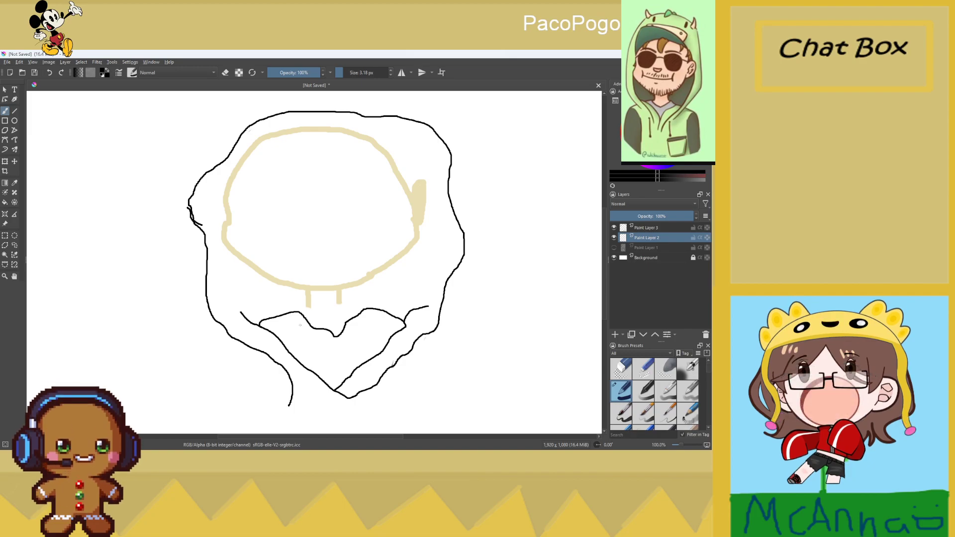
{"action": "scroll", "coordinate": [300, 325], "scroll_direction": "down", "scroll_amount": 1}
{"action": "scroll", "coordinate": [294, 348], "scroll_direction": "up", "scroll_amount": 1}
{"action": "scroll", "coordinate": [286, 369], "scroll_direction": "down", "scroll_amount": 1}
{"action": "scroll", "coordinate": [280, 388], "scroll_direction": "up", "scroll_amount": 1}
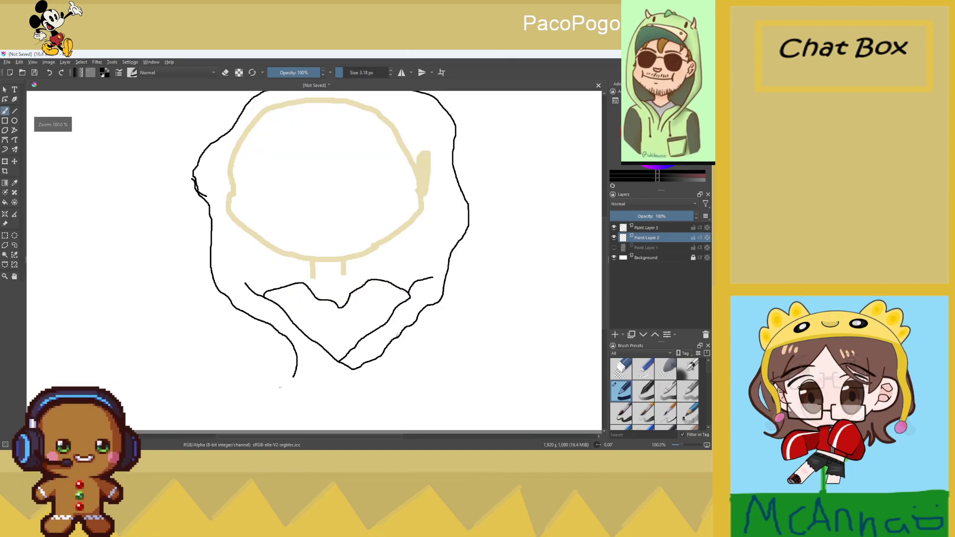
{"action": "scroll", "coordinate": [280, 388], "scroll_direction": "up", "scroll_amount": 1}
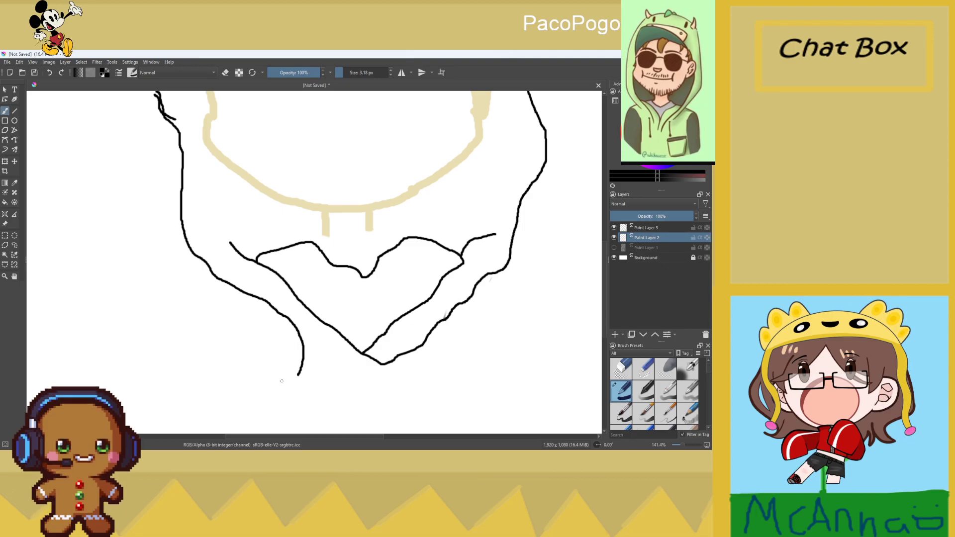
{"action": "scroll", "coordinate": [281, 381], "scroll_direction": "down", "scroll_amount": 1}
{"action": "left_click_drag", "start_coordinate": [196, 283], "coordinate": [193, 429]}
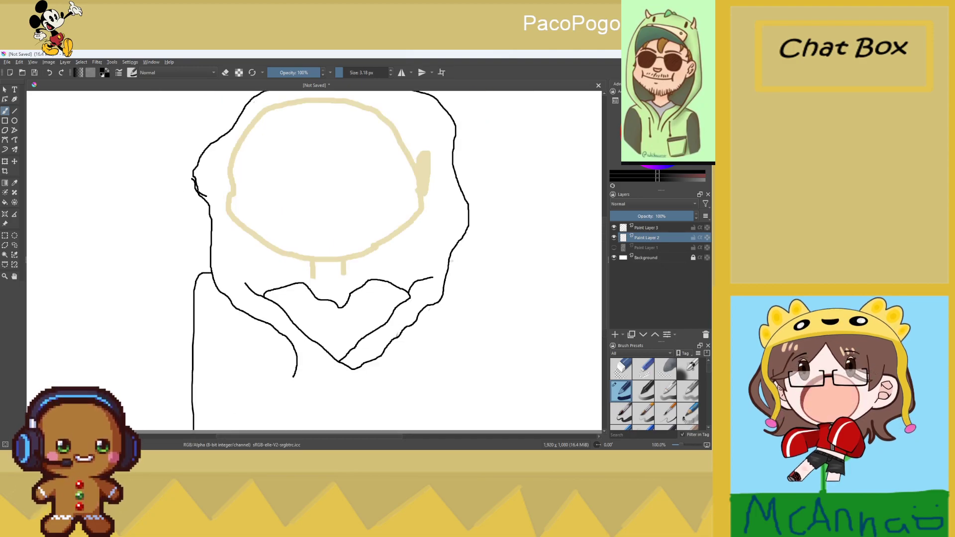
Draw the two inner sleeve lines on the torso and a small chest pocket with a flap near the right sleeve
{"action": "scroll", "coordinate": [465, 393], "scroll_direction": "down", "scroll_amount": 4}
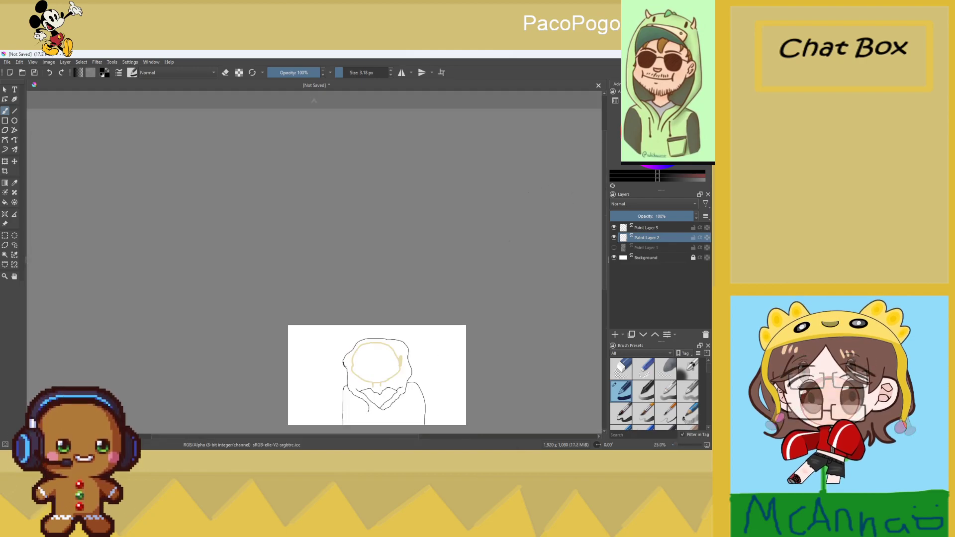
{"action": "scroll", "coordinate": [378, 373], "scroll_direction": "up", "scroll_amount": 4}
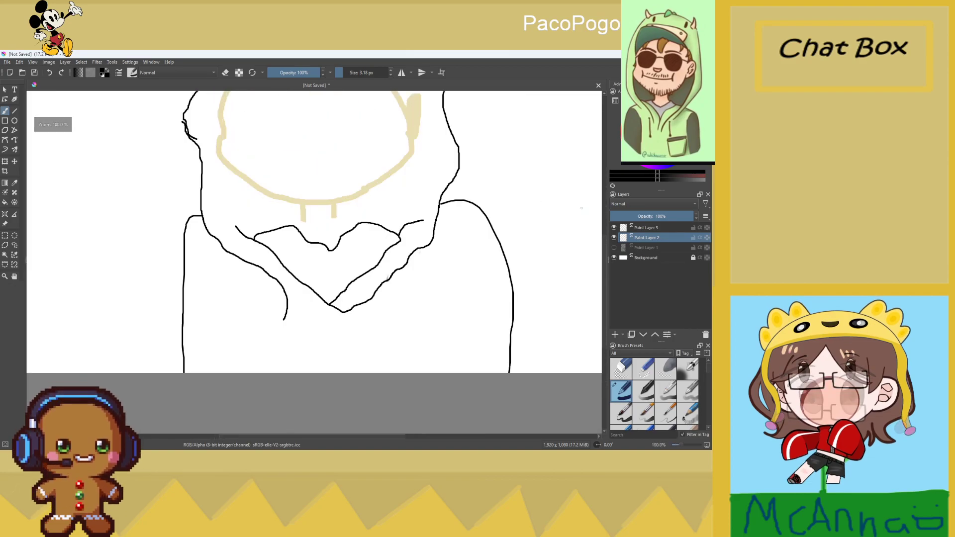
{"action": "left_click_drag", "start_coordinate": [605, 252], "coordinate": [603, 240]}
{"action": "scroll", "coordinate": [502, 227], "scroll_direction": "down", "scroll_amount": 1}
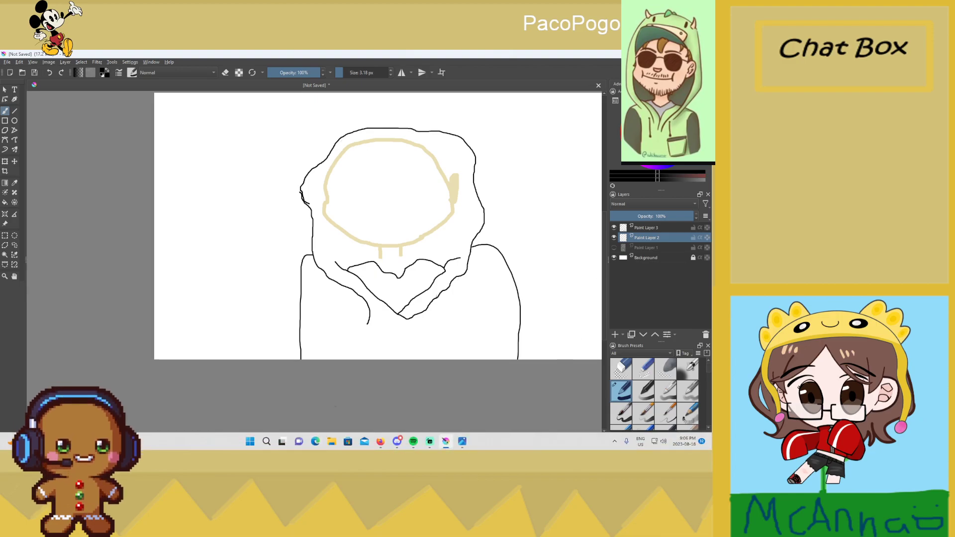
{"action": "left_click_drag", "start_coordinate": [335, 437], "coordinate": [347, 438]}
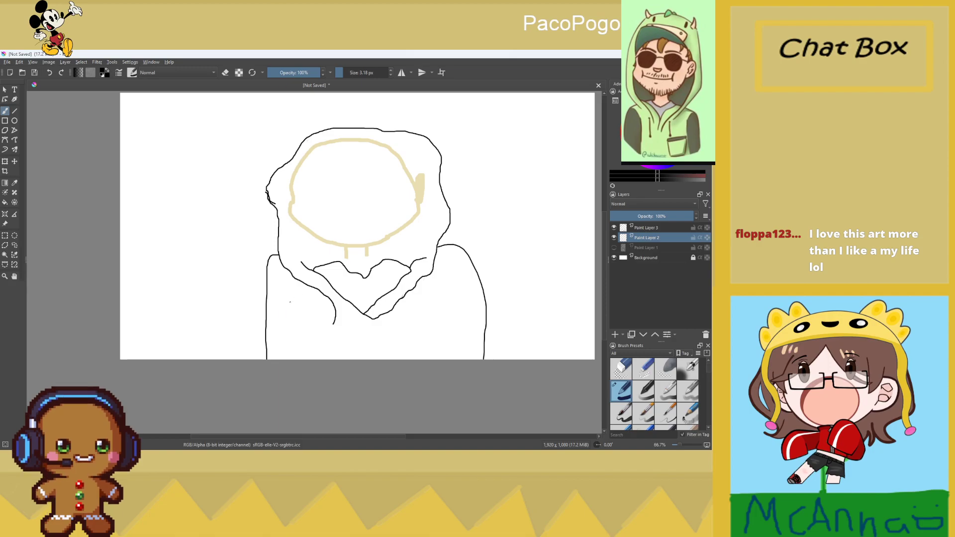
{"action": "left_click_drag", "start_coordinate": [306, 299], "coordinate": [308, 373]}
{"action": "left_click_drag", "start_coordinate": [439, 289], "coordinate": [450, 395]}
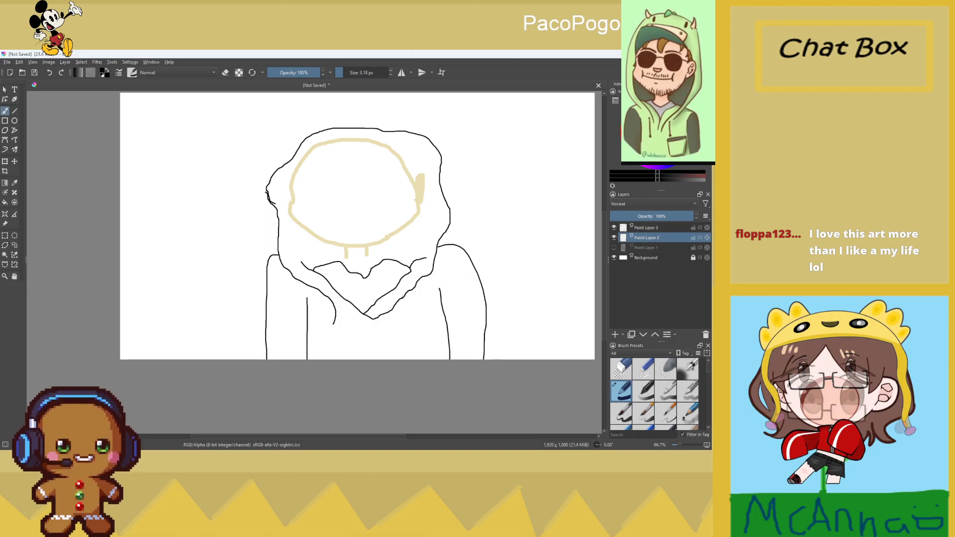
{"action": "mouse_move", "coordinate": [421, 333]}
{"action": "left_mouse_down"}
{"action": "mouse_move", "coordinate": [407, 358]}
{"action": "mouse_move", "coordinate": [395, 325]}
{"action": "left_mouse_up"}
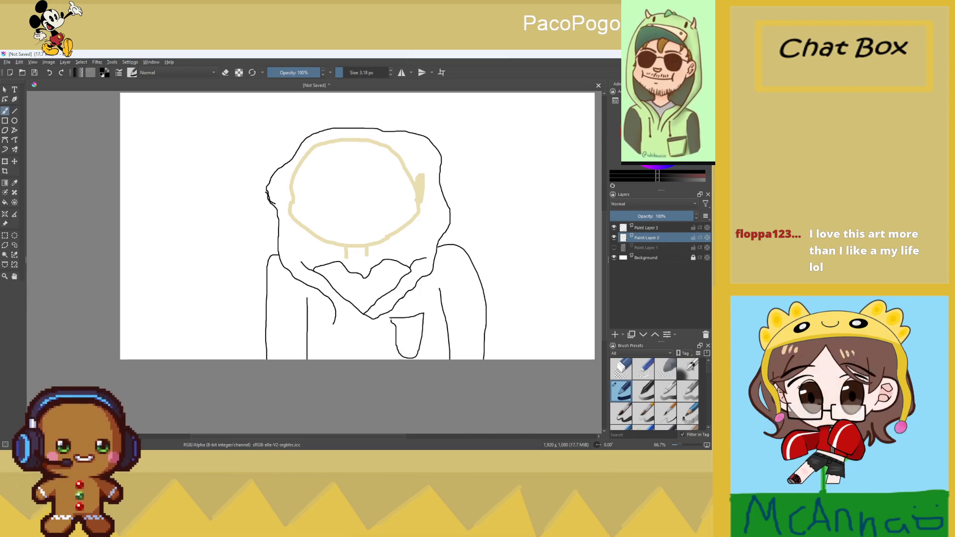
{"action": "left_click_drag", "start_coordinate": [402, 324], "coordinate": [421, 322]}
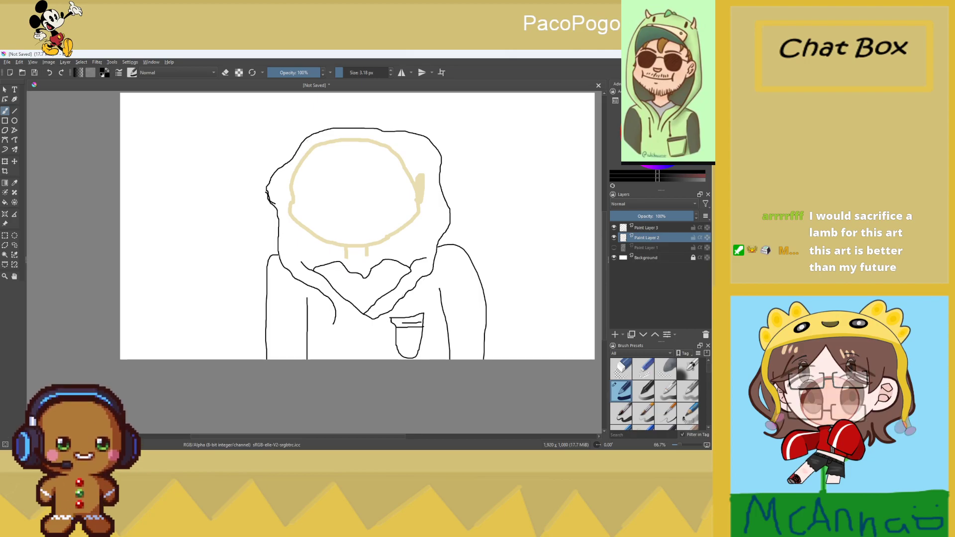
Draw a second, outer hood outline in thin black around the first one, from shoulder to shoulder
{"action": "left_click_drag", "start_coordinate": [270, 242], "coordinate": [260, 190]}
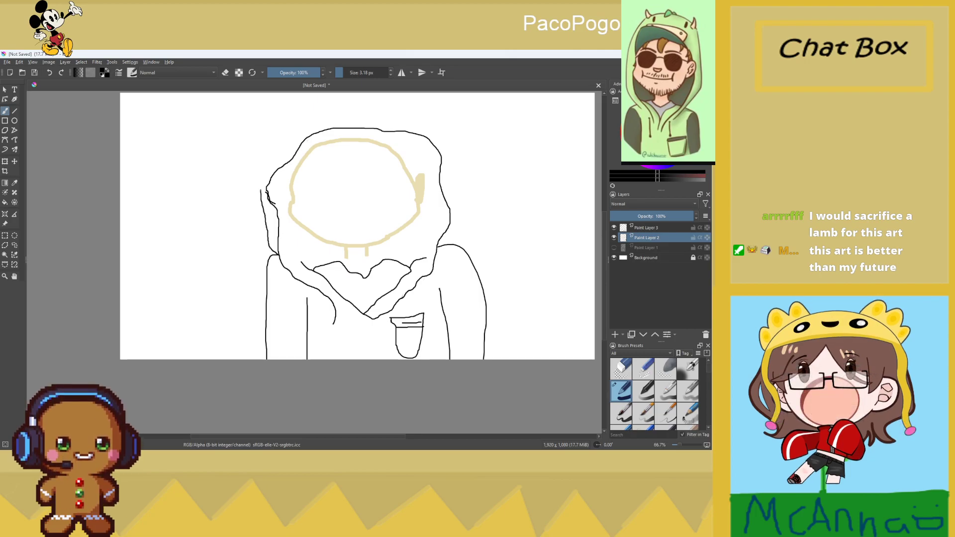
{"action": "mouse_move", "coordinate": [294, 115]}
{"action": "left_mouse_down"}
{"action": "mouse_move", "coordinate": [358, 99]}
{"action": "mouse_move", "coordinate": [413, 102]}
{"action": "mouse_move", "coordinate": [457, 127]}
{"action": "mouse_move", "coordinate": [469, 190]}
{"action": "left_mouse_up"}
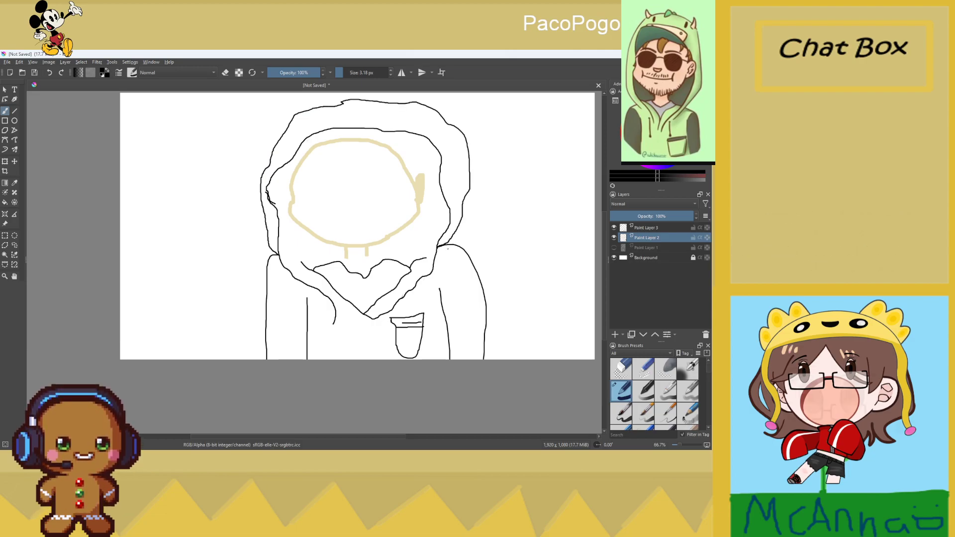
{"action": "scroll", "coordinate": [328, 149], "scroll_direction": "down", "scroll_amount": 2}
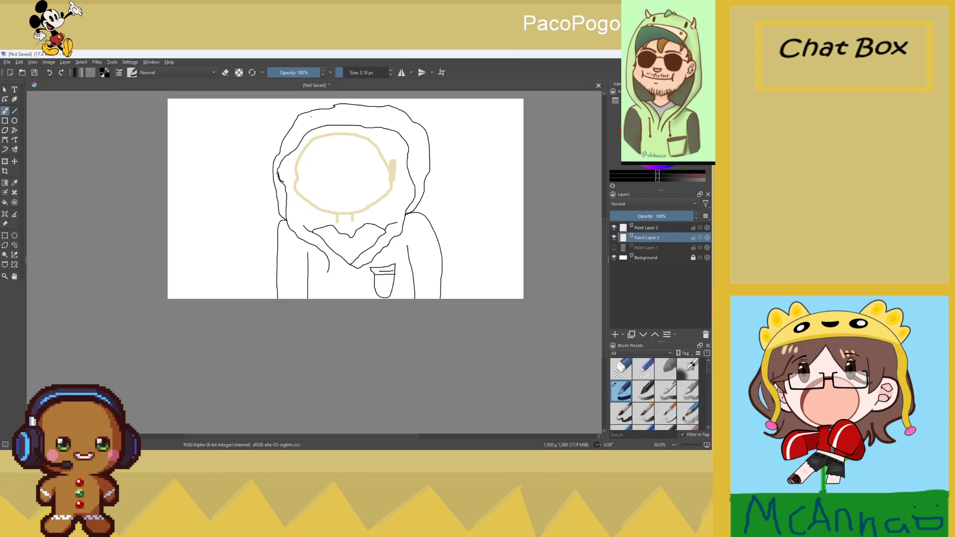
{"action": "scroll", "coordinate": [348, 149], "scroll_direction": "up", "scroll_amount": 2}
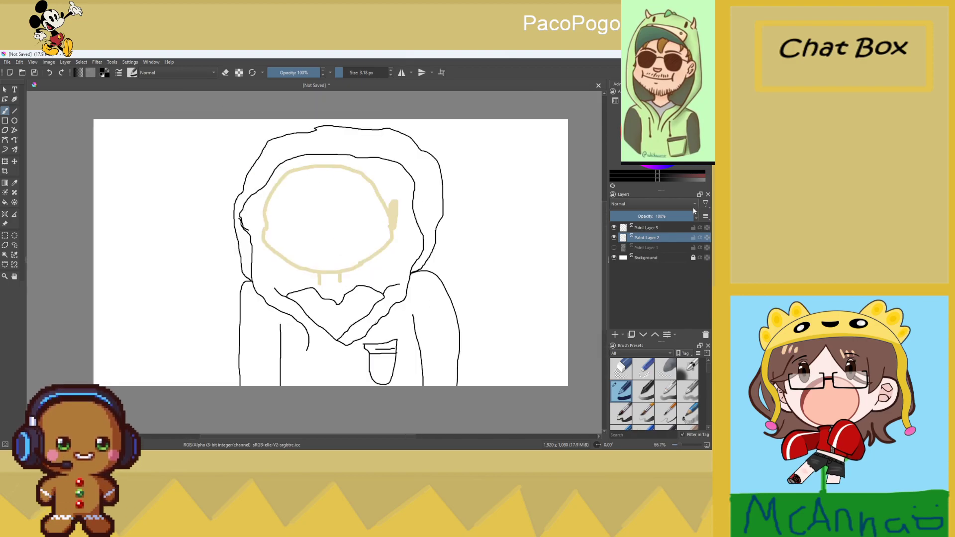
{"action": "left_click", "coordinate": [621, 368]}
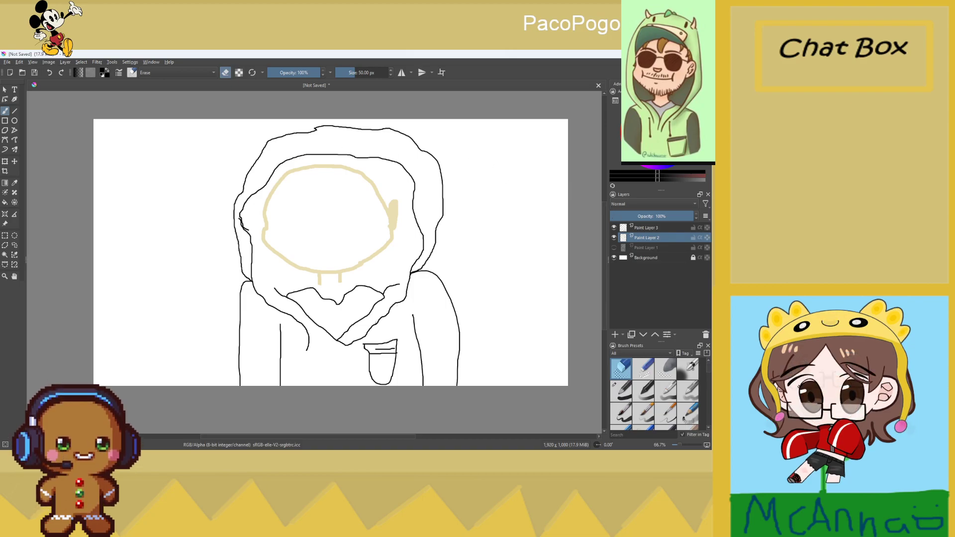
{"action": "left_click", "coordinate": [647, 227]}
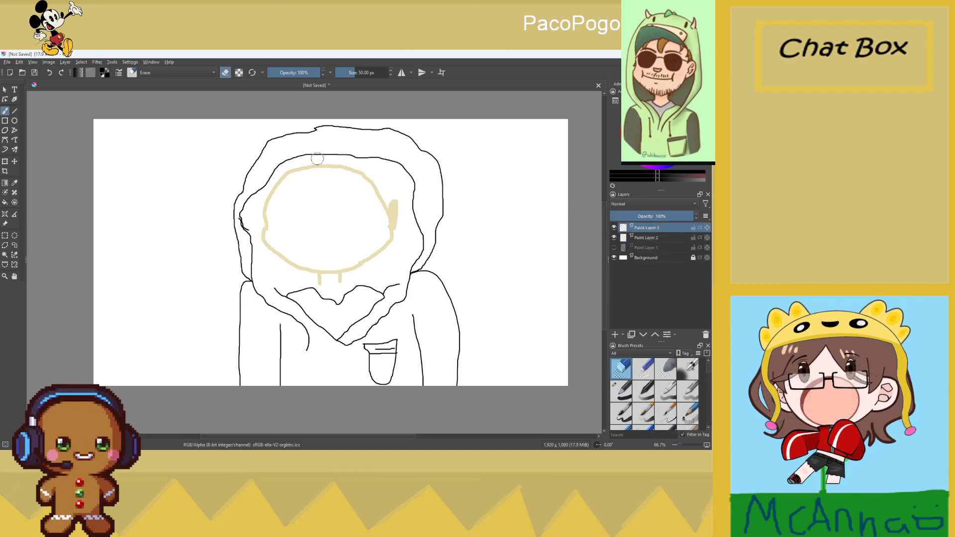
{"action": "left_click", "coordinate": [638, 238]}
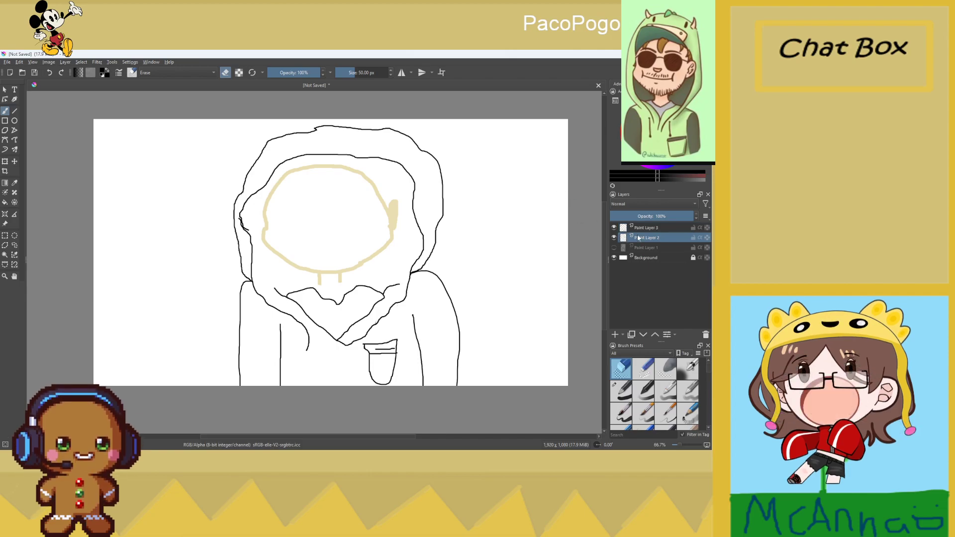
Choose a dark green brush colour, add a new paint layer on top of the stack and set the brush size to 14.87 px
{"action": "mouse_move", "coordinate": [638, 238]}
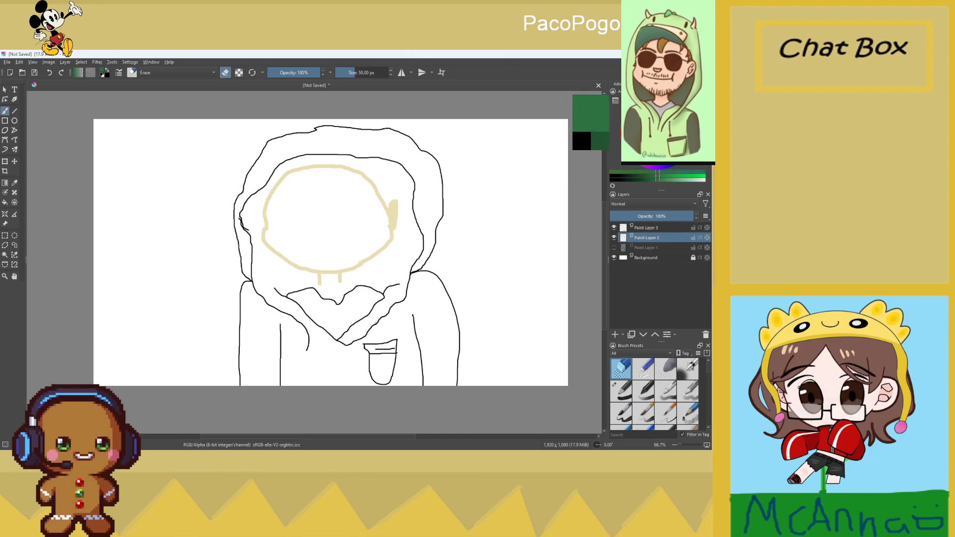
{"action": "left_click", "coordinate": [625, 392]}
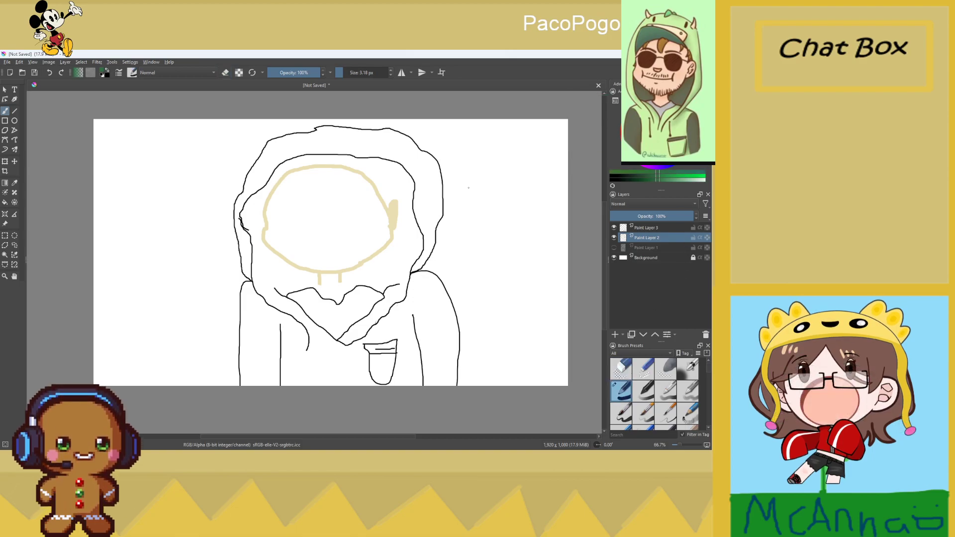
{"action": "left_click", "coordinate": [615, 334]}
{"action": "left_click_drag", "start_coordinate": [635, 241], "coordinate": [637, 226]}
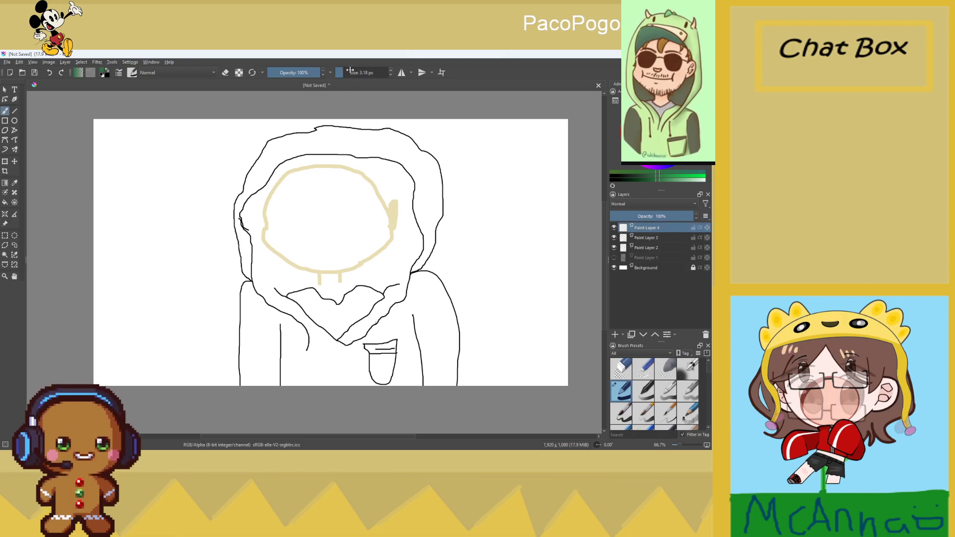
{"action": "left_click_drag", "start_coordinate": [296, 182], "coordinate": [293, 185], "text": "shift"}
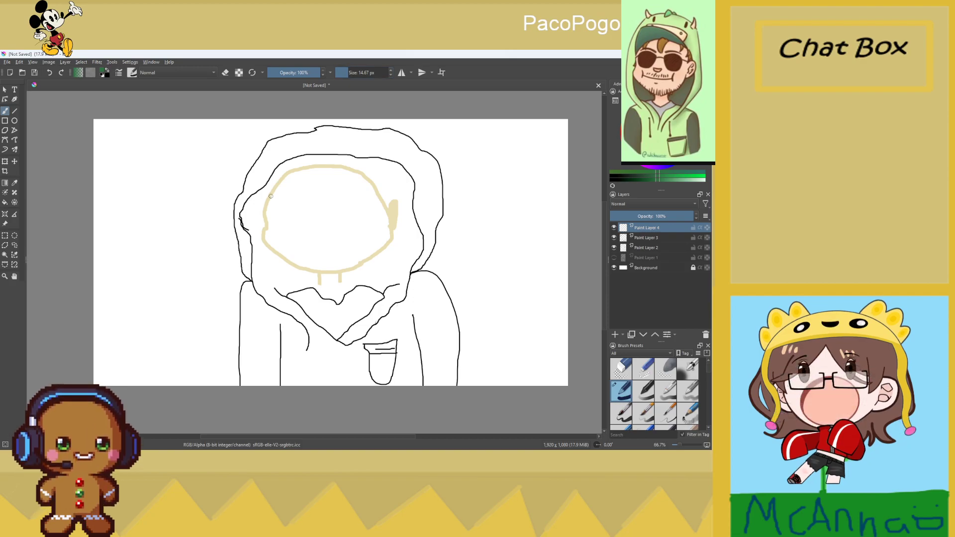
Draw a triangular cap brim in dark green over the head's upper-left edge and fill it with the same green
{"action": "mouse_move", "coordinate": [290, 184]}
{"action": "left_mouse_down"}
{"action": "mouse_move", "coordinate": [348, 161]}
{"action": "mouse_move", "coordinate": [318, 144]}
{"action": "mouse_move", "coordinate": [271, 139]}
{"action": "mouse_move", "coordinate": [264, 197]}
{"action": "left_mouse_up"}
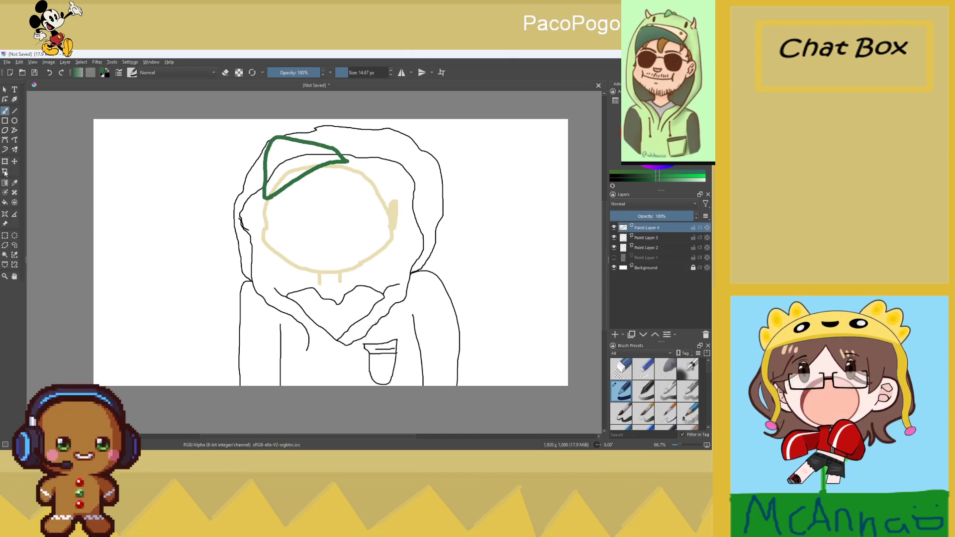
{"action": "left_click", "coordinate": [5, 202]}
{"action": "left_click", "coordinate": [279, 161]}
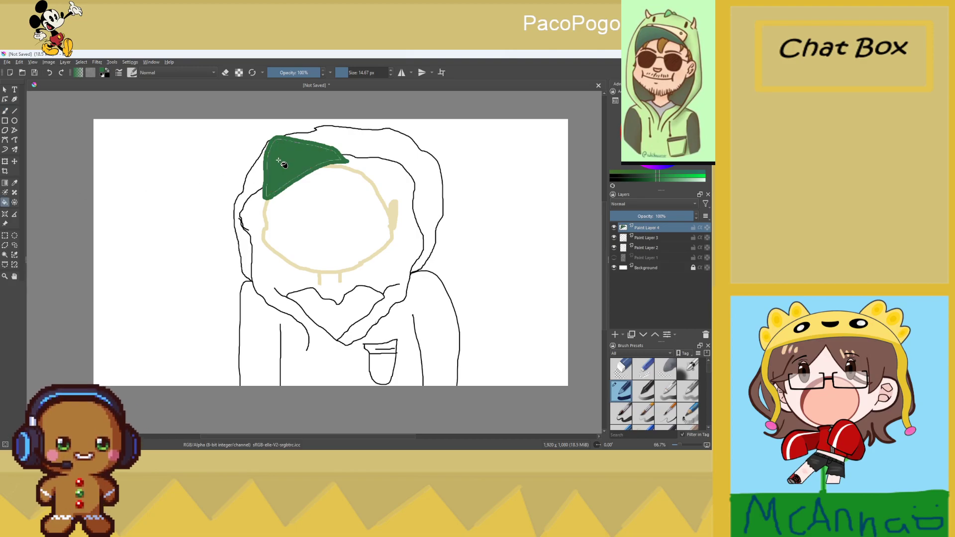
{"action": "left_click", "coordinate": [5, 111]}
{"action": "scroll", "coordinate": [254, 157], "scroll_direction": "up", "scroll_amount": 1}
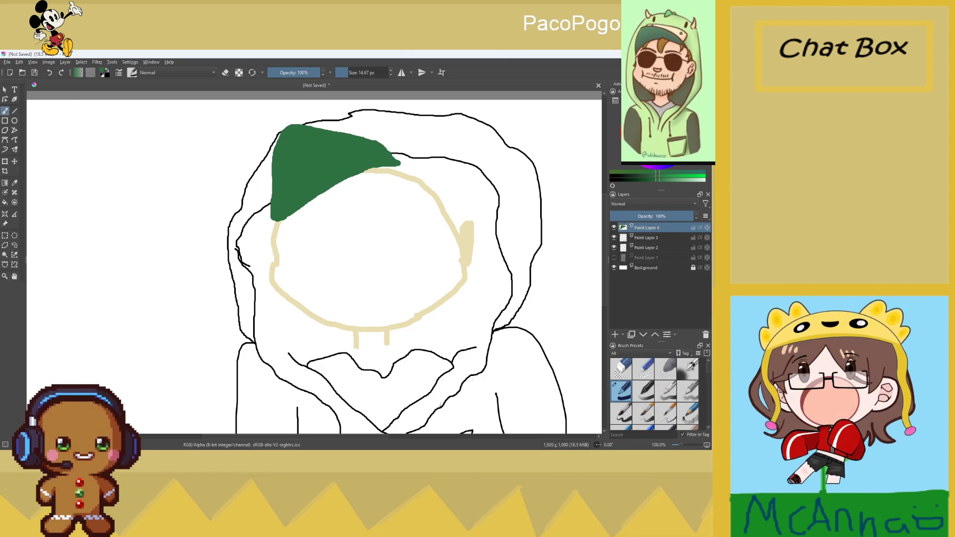
{"action": "scroll", "coordinate": [293, 200], "scroll_direction": "down", "scroll_amount": 1}
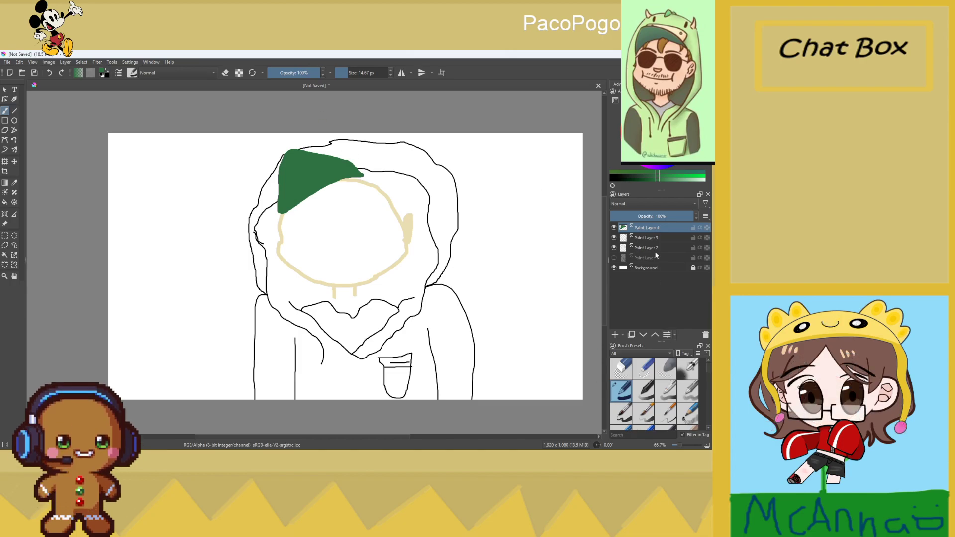
Add a new paint layer on top and outline the green cap brim in black with a 5.35 px brush
{"action": "left_click", "coordinate": [616, 335]}
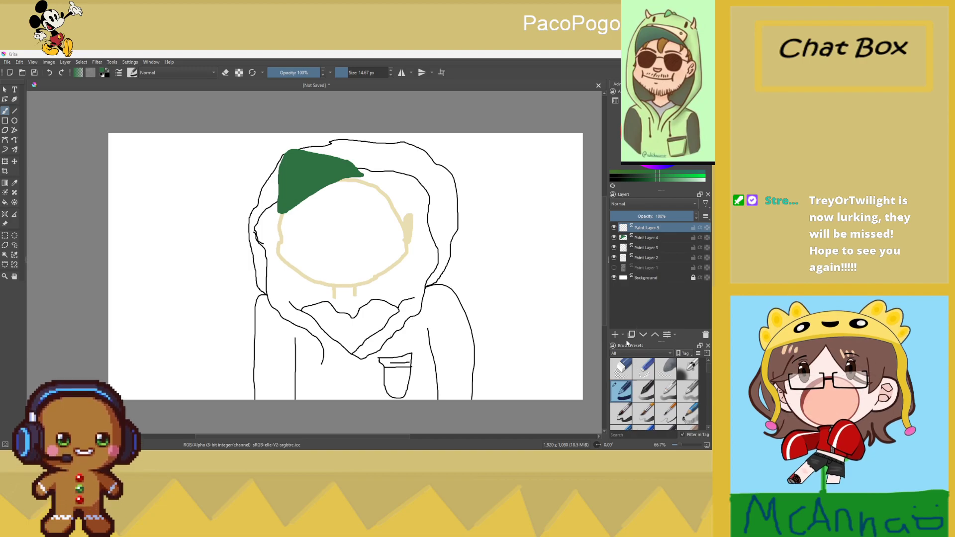
{"action": "left_click", "coordinate": [344, 73]}
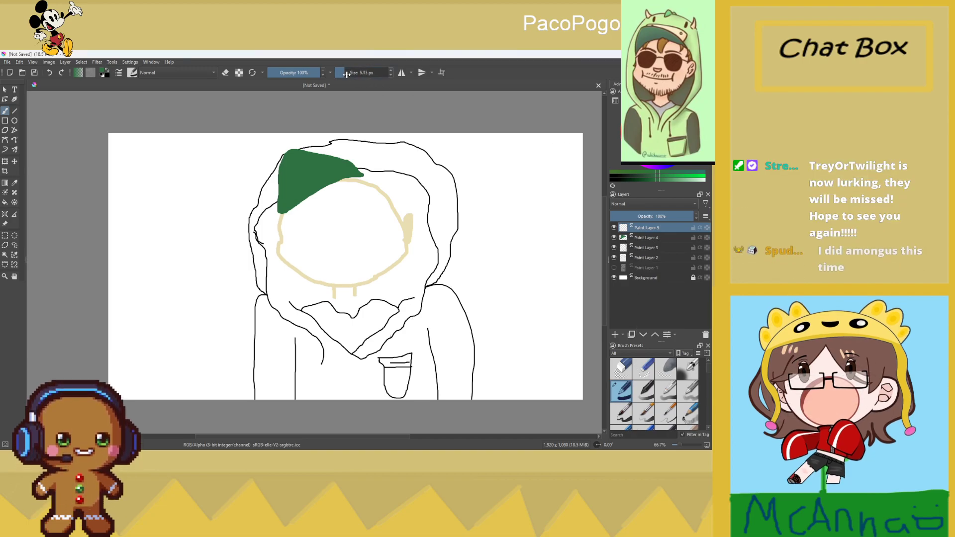
{"action": "scroll", "coordinate": [284, 180], "scroll_direction": "up", "scroll_amount": 2}
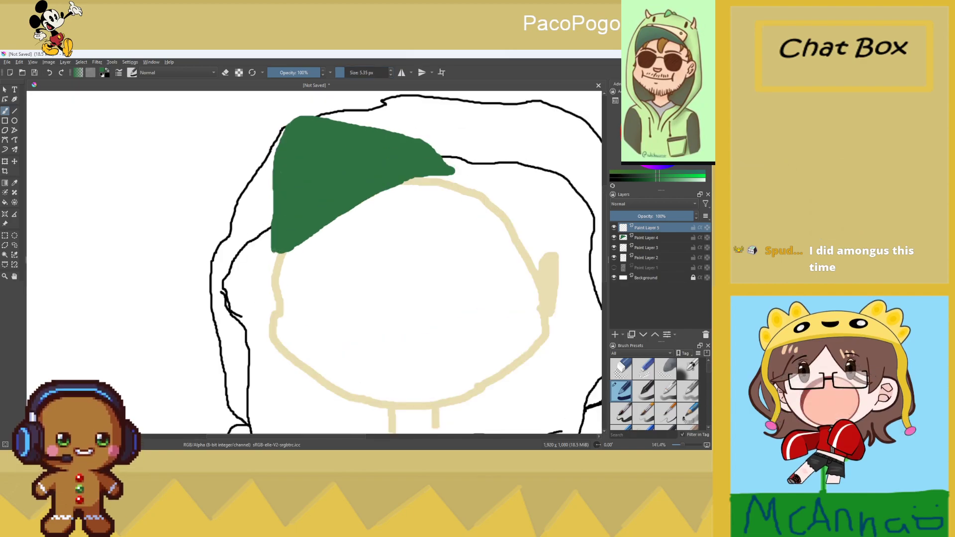
{"action": "key", "text": "d"}
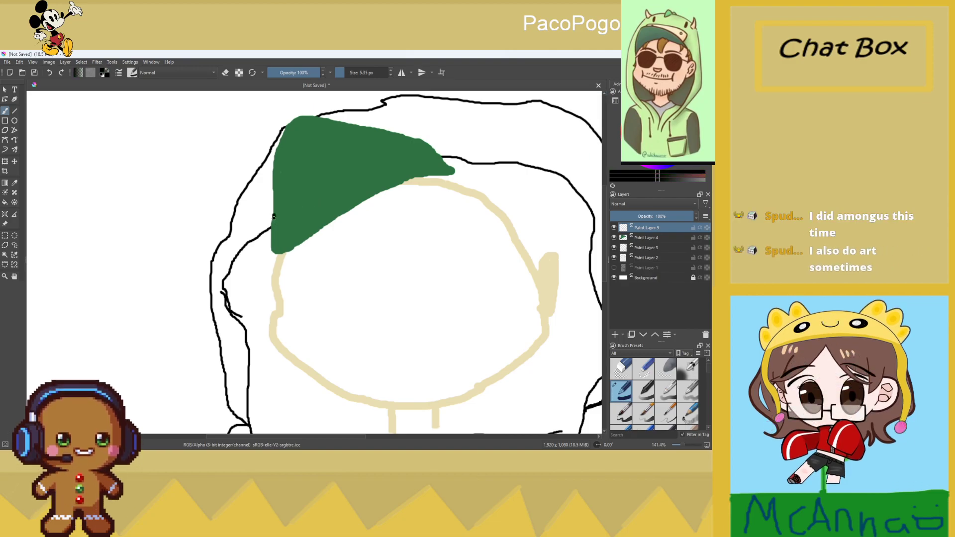
{"action": "mouse_move", "coordinate": [272, 247]}
{"action": "left_mouse_down"}
{"action": "mouse_move", "coordinate": [299, 246]}
{"action": "mouse_move", "coordinate": [388, 191]}
{"action": "mouse_move", "coordinate": [456, 169]}
{"action": "mouse_move", "coordinate": [415, 139]}
{"action": "mouse_move", "coordinate": [294, 117]}
{"action": "mouse_move", "coordinate": [273, 172]}
{"action": "mouse_move", "coordinate": [273, 212]}
{"action": "left_mouse_up"}
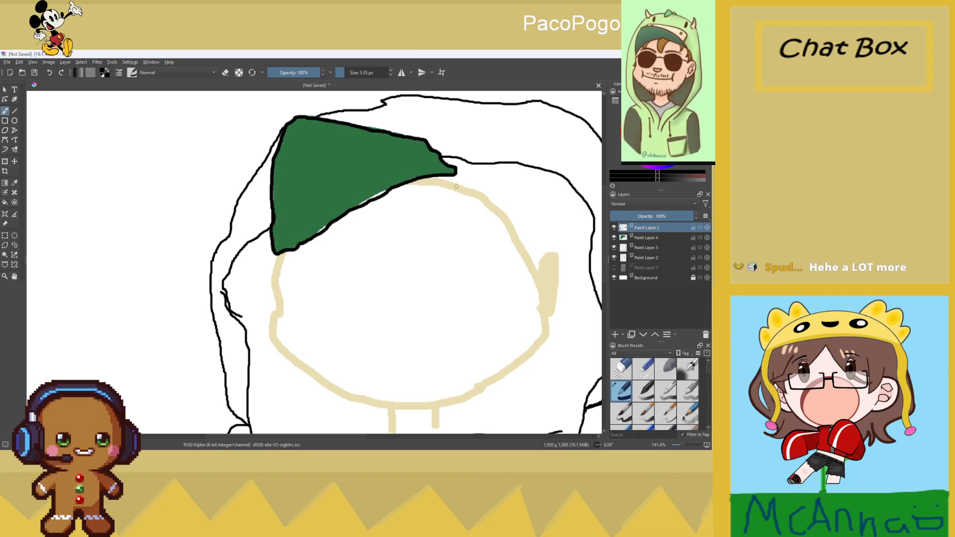
Draw the cap's crown outline above the brim, extend the brim into a curved right-hand tip and thicken its lower edge
{"action": "key", "text": "5"}
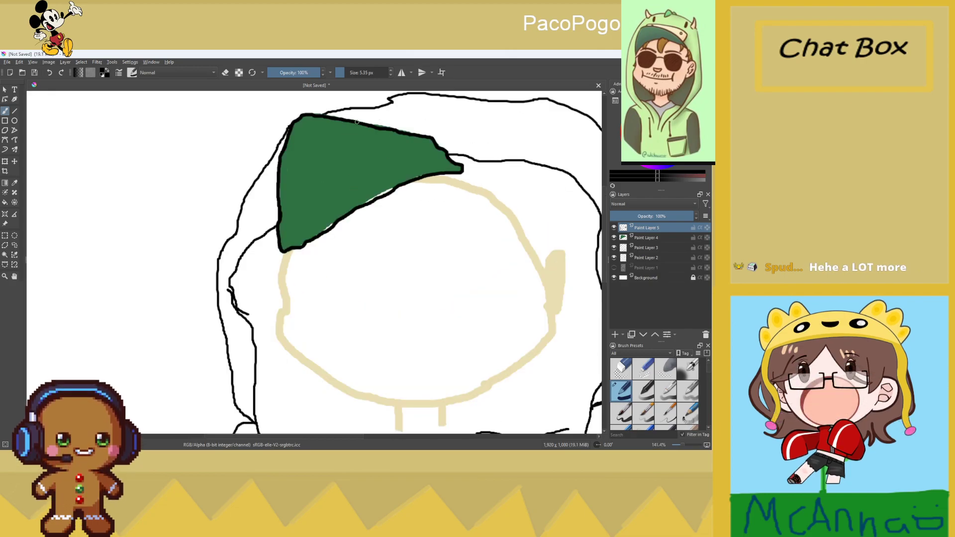
{"action": "mouse_move", "coordinate": [357, 116]}
{"action": "left_mouse_down"}
{"action": "mouse_move", "coordinate": [496, 111]}
{"action": "mouse_move", "coordinate": [507, 118]}
{"action": "mouse_move", "coordinate": [495, 178]}
{"action": "left_mouse_up"}
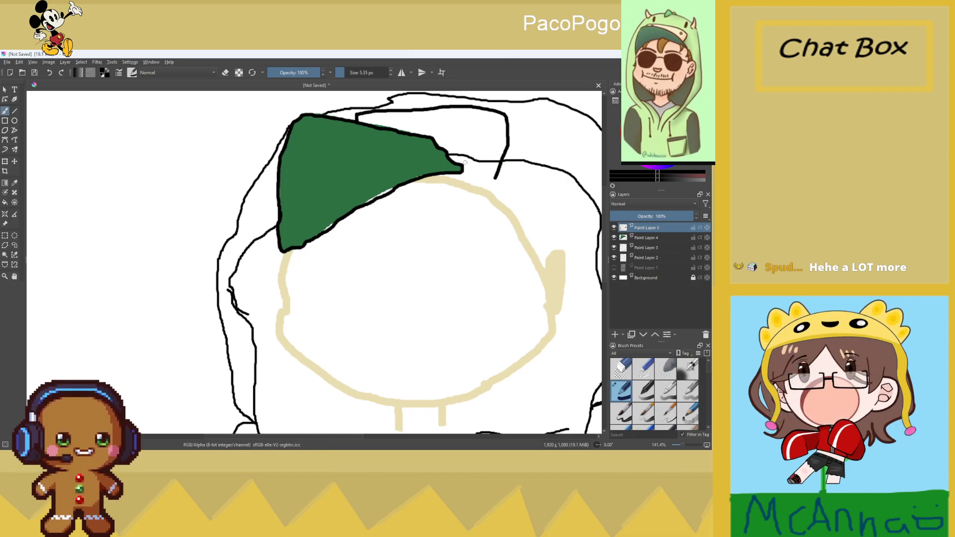
{"action": "mouse_move", "coordinate": [434, 140]}
{"action": "left_mouse_down"}
{"action": "mouse_move", "coordinate": [505, 182]}
{"action": "mouse_move", "coordinate": [520, 219]}
{"action": "mouse_move", "coordinate": [482, 187]}
{"action": "mouse_move", "coordinate": [439, 176]}
{"action": "mouse_move", "coordinate": [414, 176]}
{"action": "mouse_move", "coordinate": [359, 205]}
{"action": "left_mouse_up"}
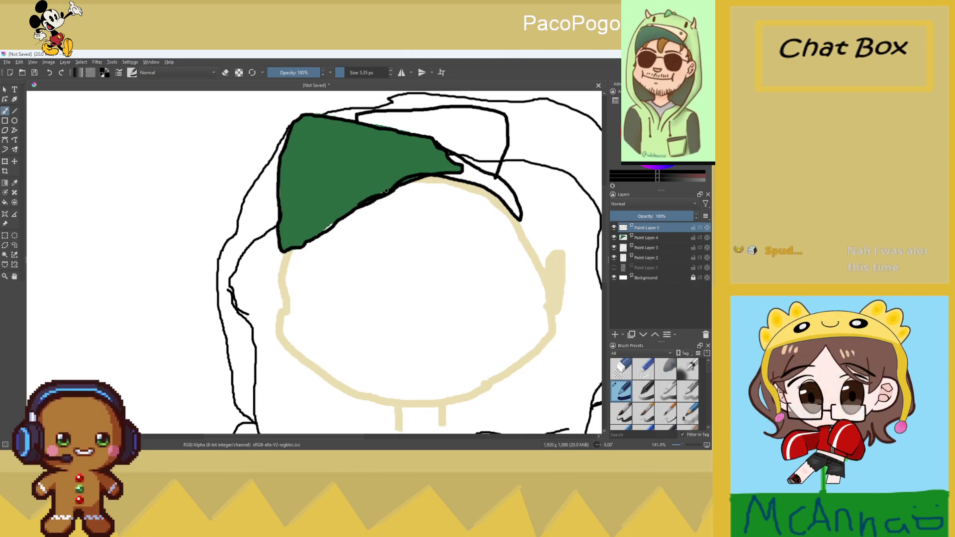
{"action": "left_click_drag", "start_coordinate": [371, 199], "coordinate": [303, 243]}
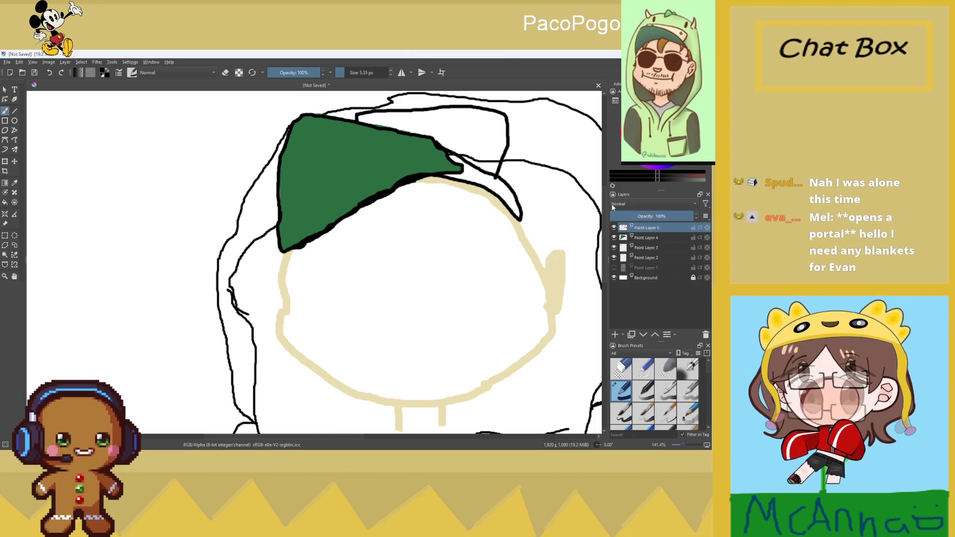
Sample the brim's dark green and paint the curved brim extension with it on Paint Layer 4
{"action": "left_click", "coordinate": [637, 239]}
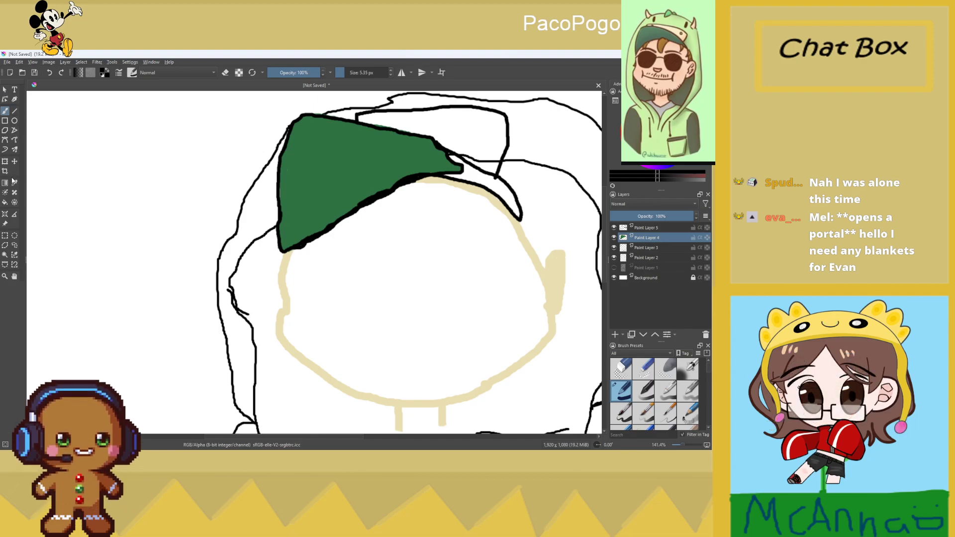
{"action": "left_click", "coordinate": [300, 160], "text": "ctrl"}
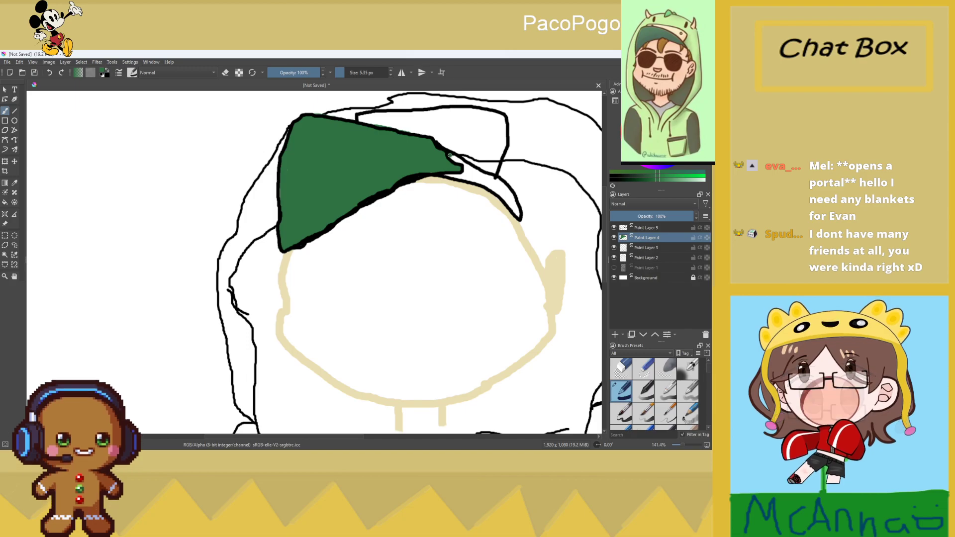
{"action": "mouse_move", "coordinate": [453, 159]}
{"action": "left_mouse_down"}
{"action": "mouse_move", "coordinate": [502, 191]}
{"action": "mouse_move", "coordinate": [499, 178]}
{"action": "mouse_move", "coordinate": [519, 215]}
{"action": "left_mouse_up"}
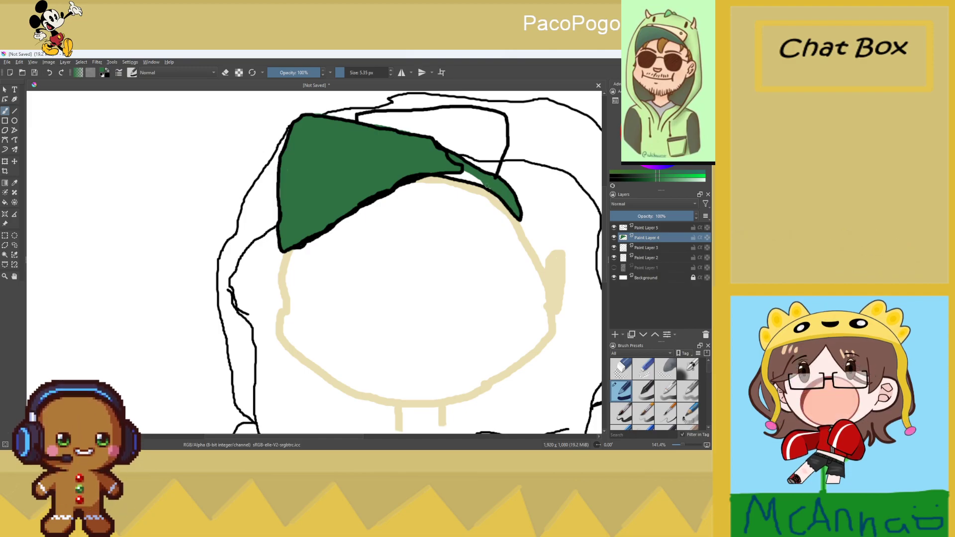
{"action": "left_click_drag", "start_coordinate": [450, 174], "coordinate": [458, 170]}
Erase the old brim-tip lines on Paint Layer 5 with an 11.22 px eraser and touch up the green on Paint Layer 4
{"action": "left_click", "coordinate": [646, 227]}
{"action": "left_click", "coordinate": [615, 353]}
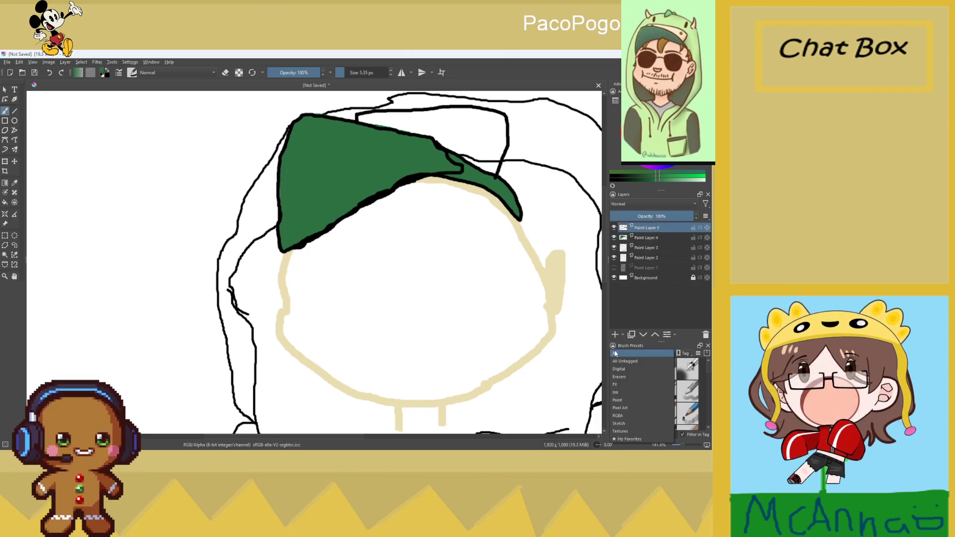
{"action": "left_click", "coordinate": [615, 354]}
{"action": "left_click", "coordinate": [621, 368]}
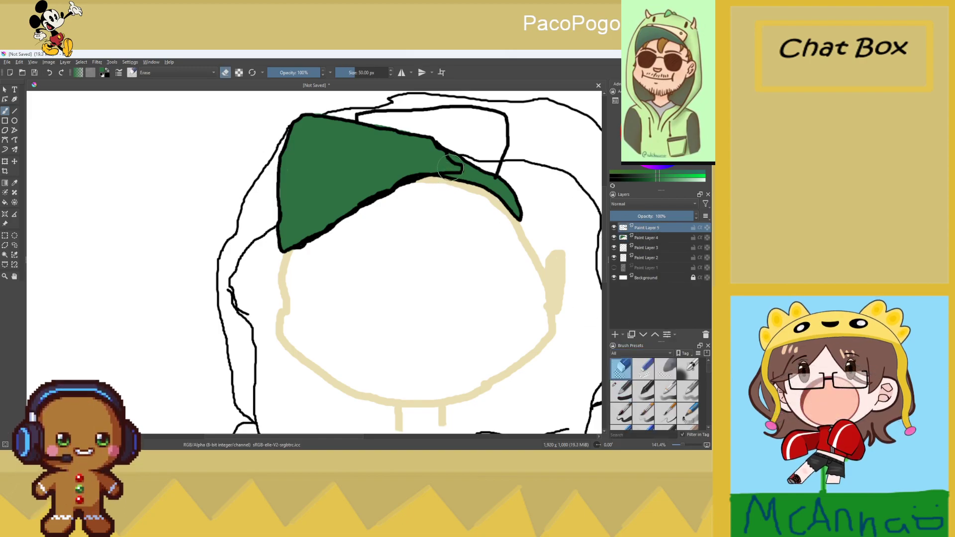
{"action": "left_click_drag", "start_coordinate": [370, 73], "coordinate": [347, 73]}
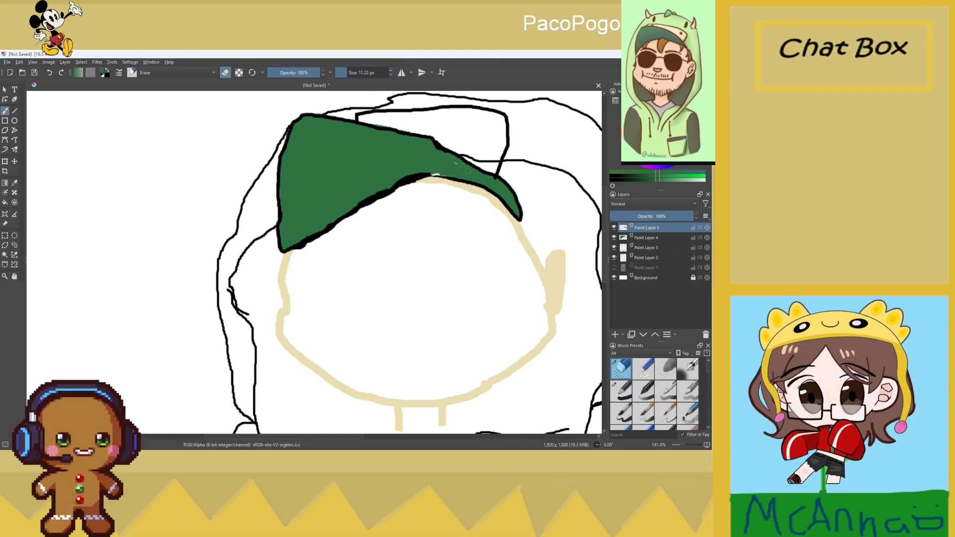
{"action": "left_click", "coordinate": [646, 237]}
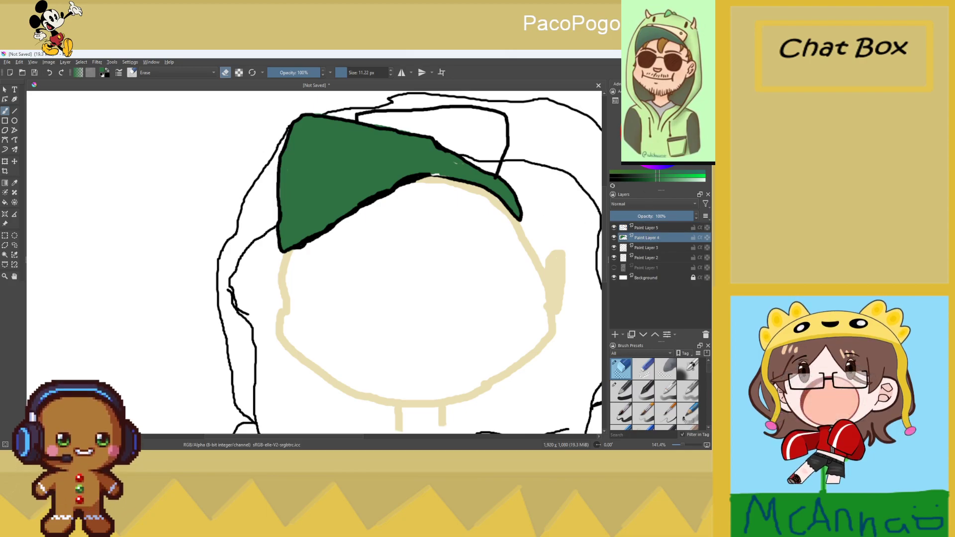
{"action": "left_click", "coordinate": [621, 391]}
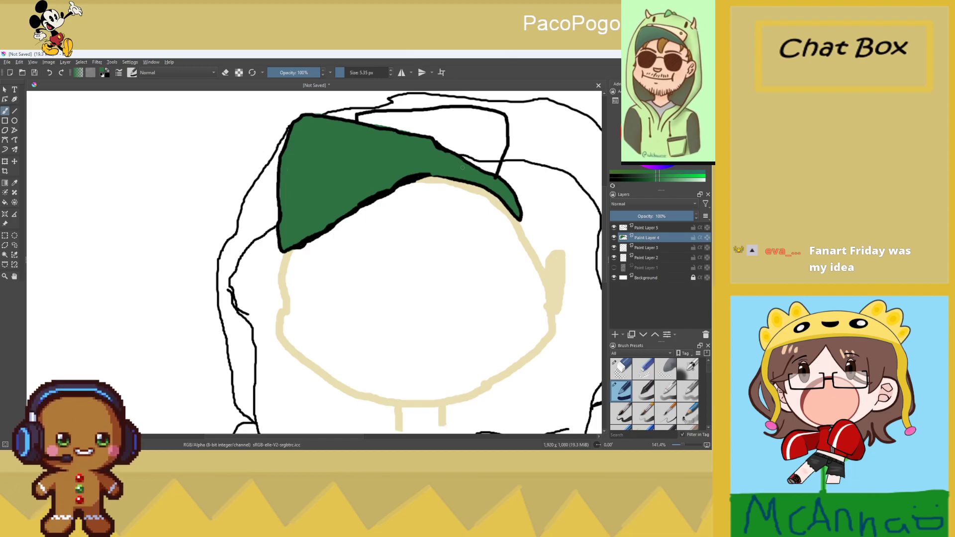
Erase the right side of the cap's crown outline on Paint Layer 5 down to the brim
{"action": "scroll", "coordinate": [462, 168], "scroll_direction": "down", "scroll_amount": 5}
{"action": "scroll", "coordinate": [456, 166], "scroll_direction": "up", "scroll_amount": 2}
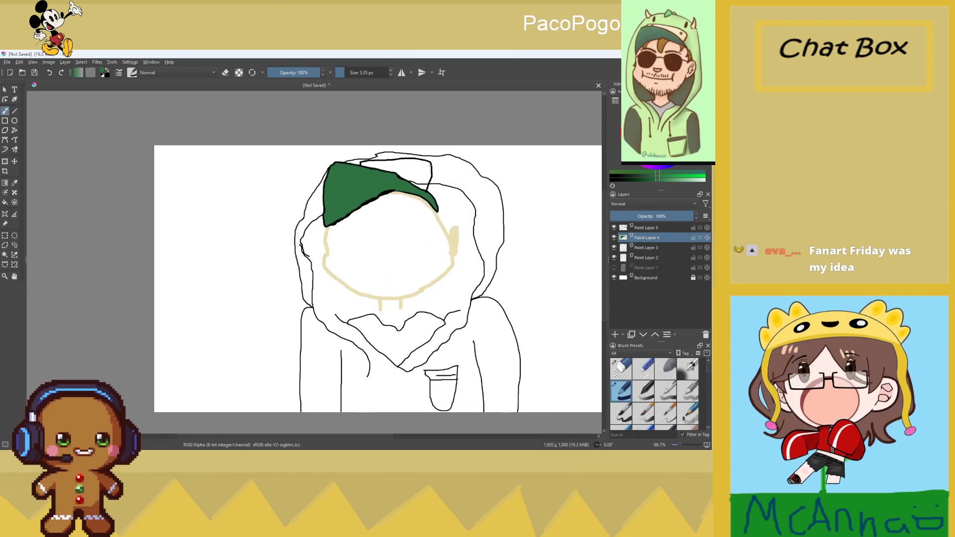
{"action": "left_click", "coordinate": [613, 238]}
{"action": "left_click", "coordinate": [614, 237]}
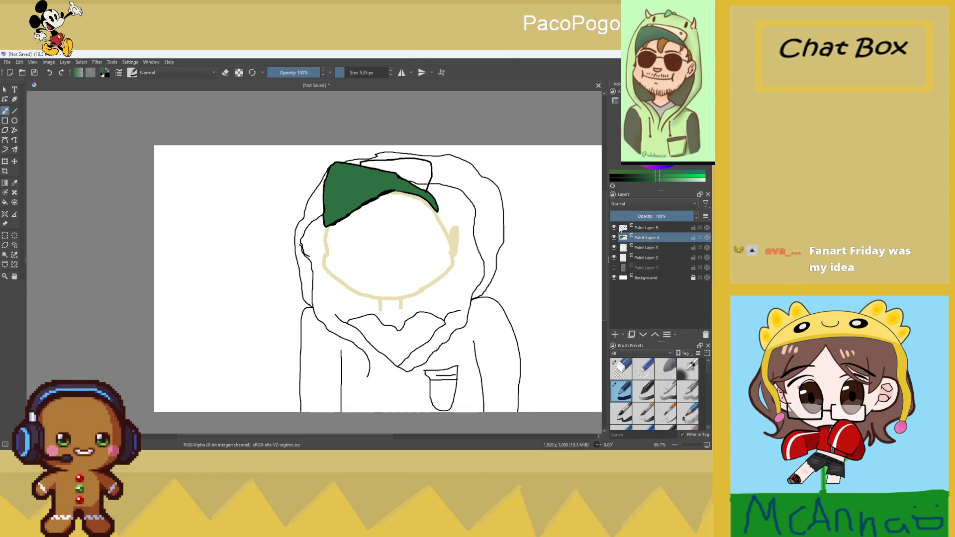
{"action": "left_click", "coordinate": [633, 227]}
{"action": "key", "text": "e"}
{"action": "scroll", "coordinate": [440, 167], "scroll_direction": "up", "scroll_amount": 3}
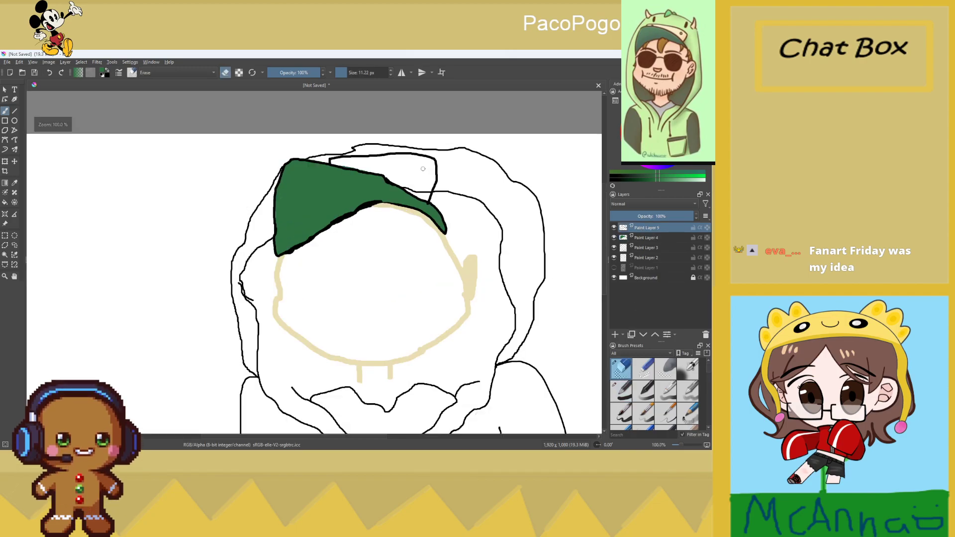
{"action": "left_click_drag", "start_coordinate": [441, 167], "coordinate": [430, 220]}
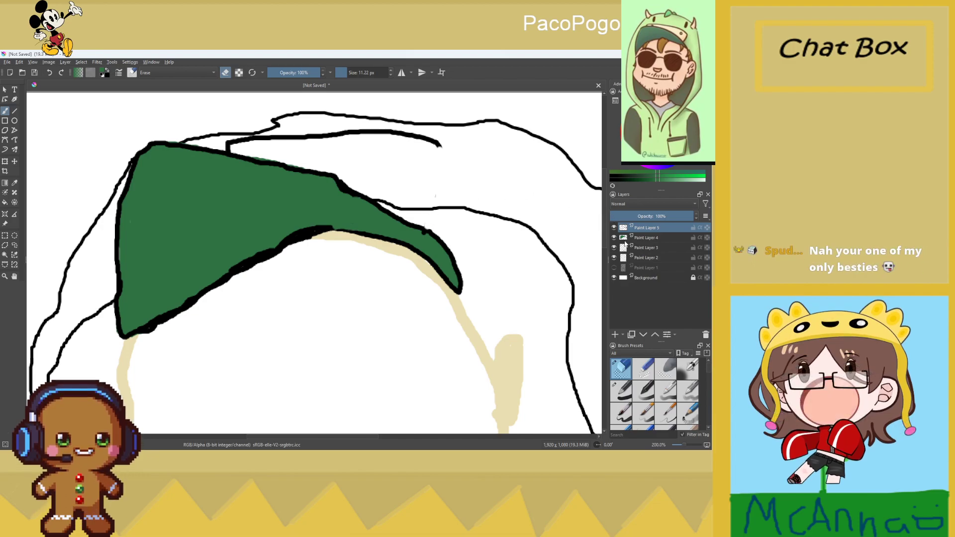
Redraw the crown's right side in black as a rounded curve running down to the brim's tip
{"action": "left_click", "coordinate": [620, 390]}
{"action": "left_click_drag", "start_coordinate": [437, 145], "coordinate": [449, 161]}
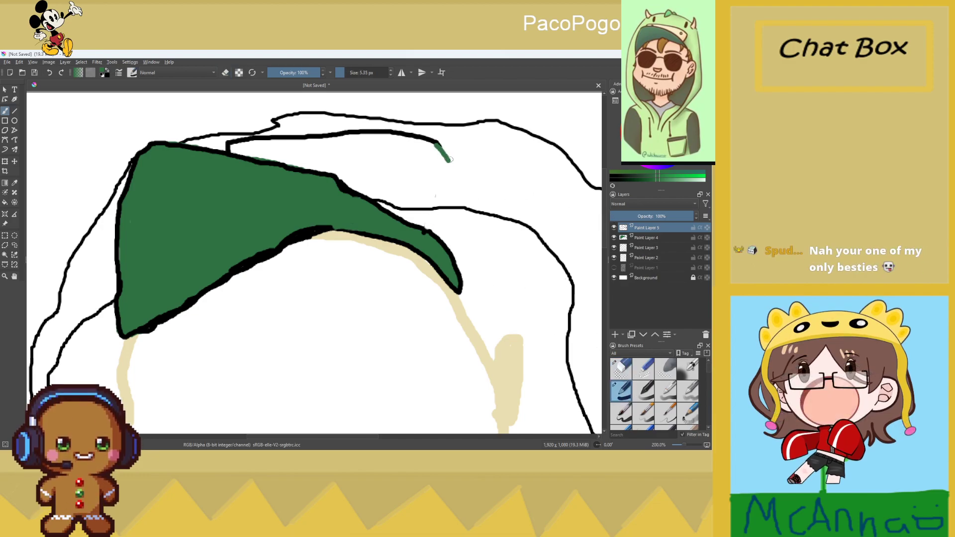
{"action": "left_click", "coordinate": [51, 73]}
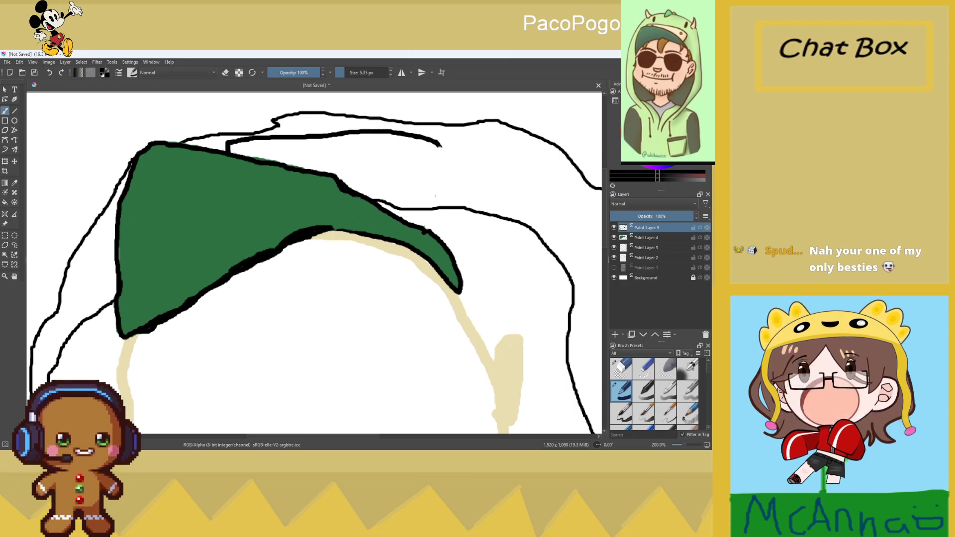
{"action": "mouse_move", "coordinate": [438, 145]}
{"action": "left_mouse_down"}
{"action": "mouse_move", "coordinate": [465, 165]}
{"action": "mouse_move", "coordinate": [471, 225]}
{"action": "mouse_move", "coordinate": [461, 258]}
{"action": "left_mouse_up"}
{"action": "scroll", "coordinate": [457, 268], "scroll_direction": "down", "scroll_amount": 1}
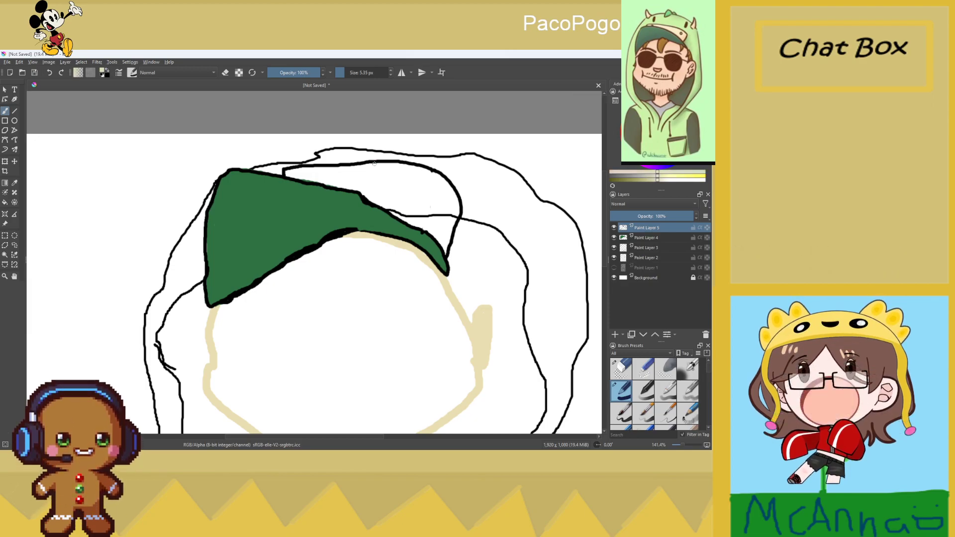
Try to fill the cap's crown with pale beige on Paint Layer 5
{"action": "left_click", "coordinate": [5, 201]}
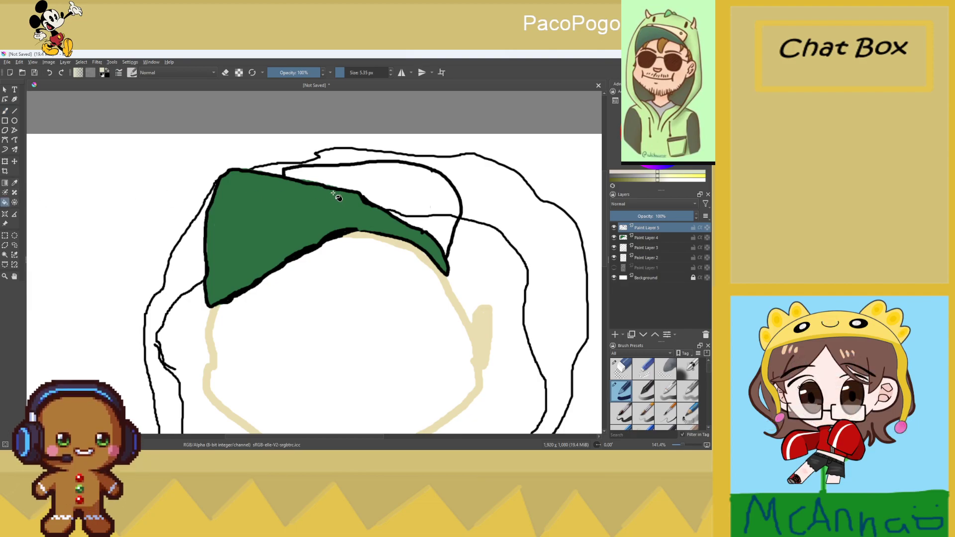
{"action": "left_click", "coordinate": [418, 213]}
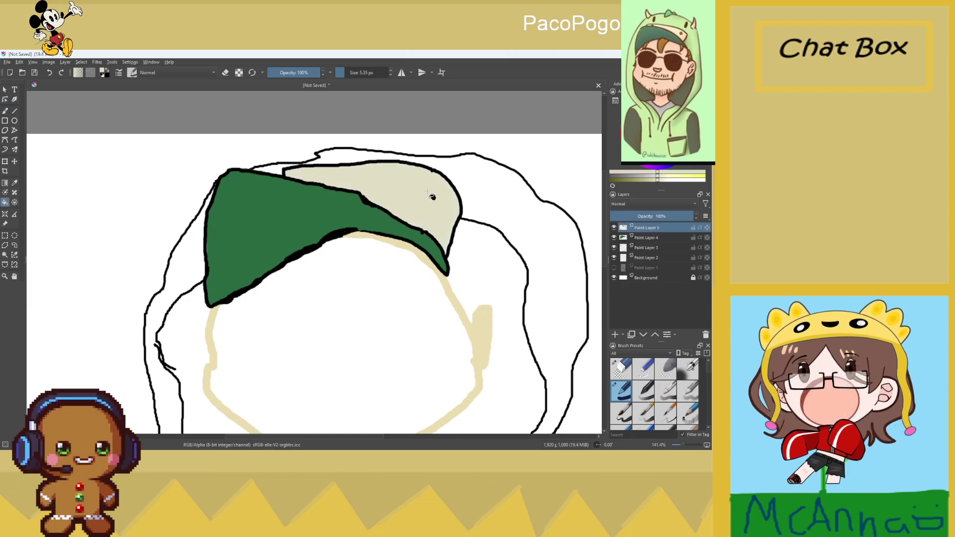
{"action": "left_click", "coordinate": [49, 73]}
Add a new paint layer on top and try the pale beige fill there and on Paint Layer 4
{"action": "left_click", "coordinate": [615, 334]}
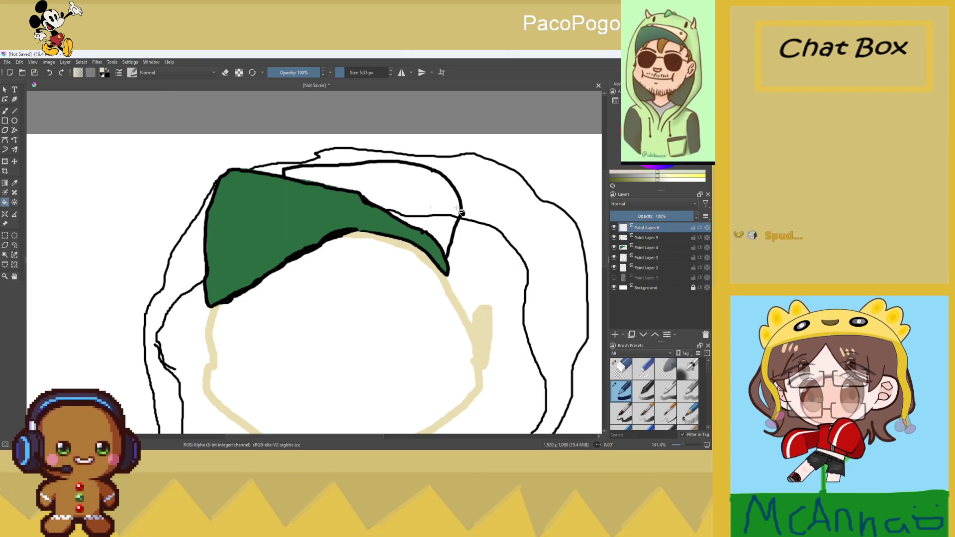
{"action": "left_click", "coordinate": [436, 206]}
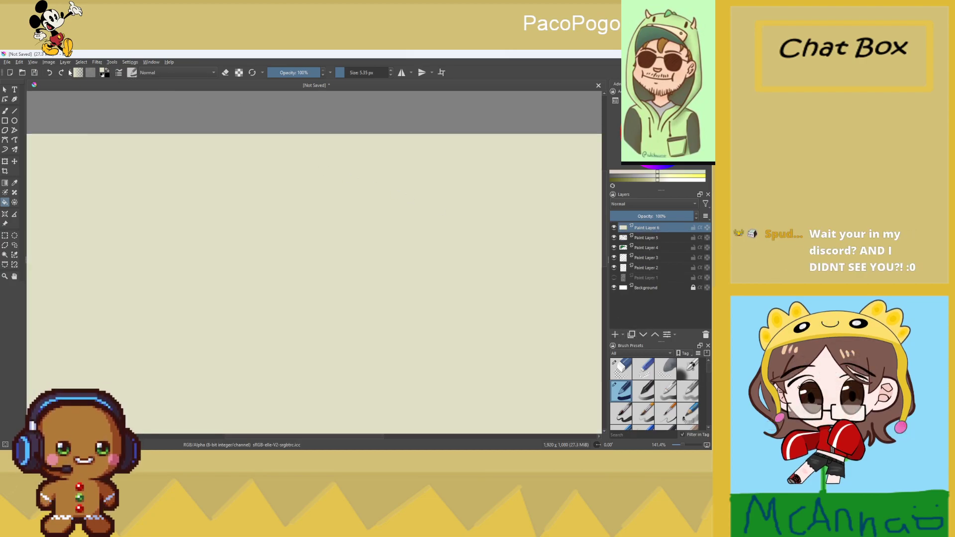
{"action": "left_click", "coordinate": [49, 73]}
{"action": "left_click", "coordinate": [644, 247]}
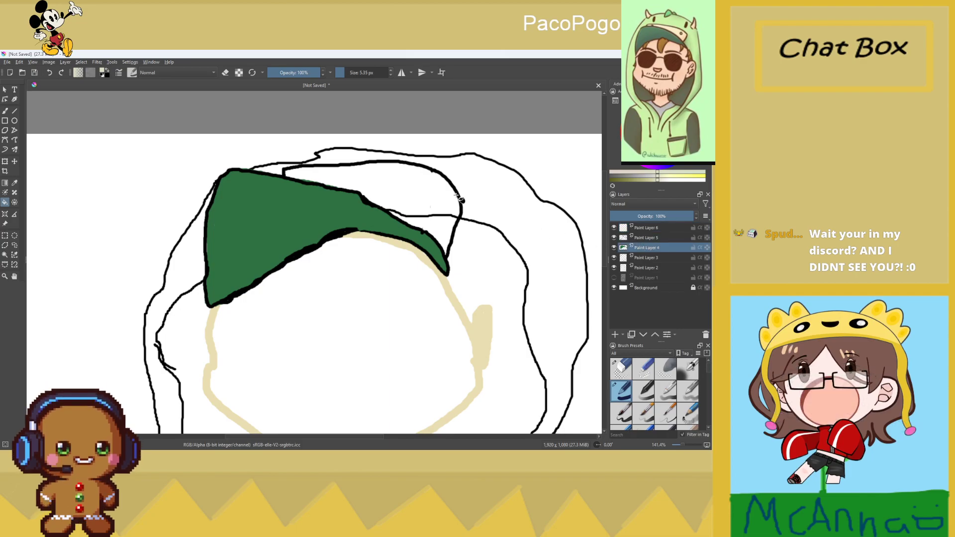
{"action": "left_click", "coordinate": [424, 193]}
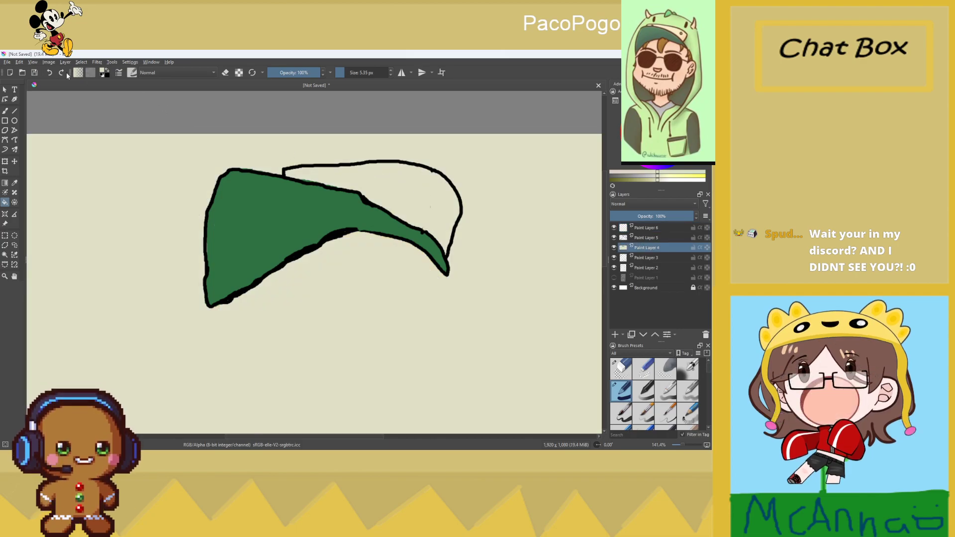
{"action": "left_click", "coordinate": [49, 73]}
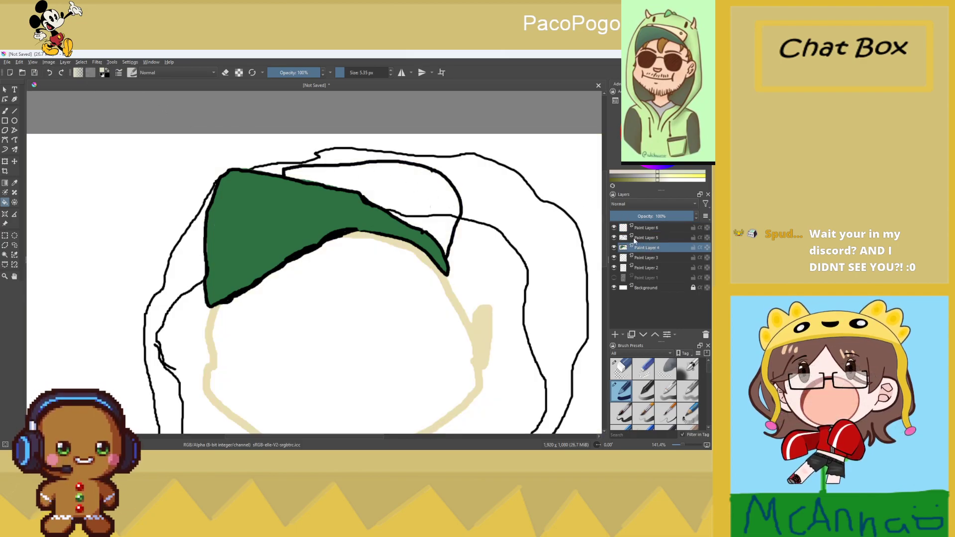
Fill the cap's crown with pale beige on Paint Layer 5
{"action": "left_click", "coordinate": [661, 238]}
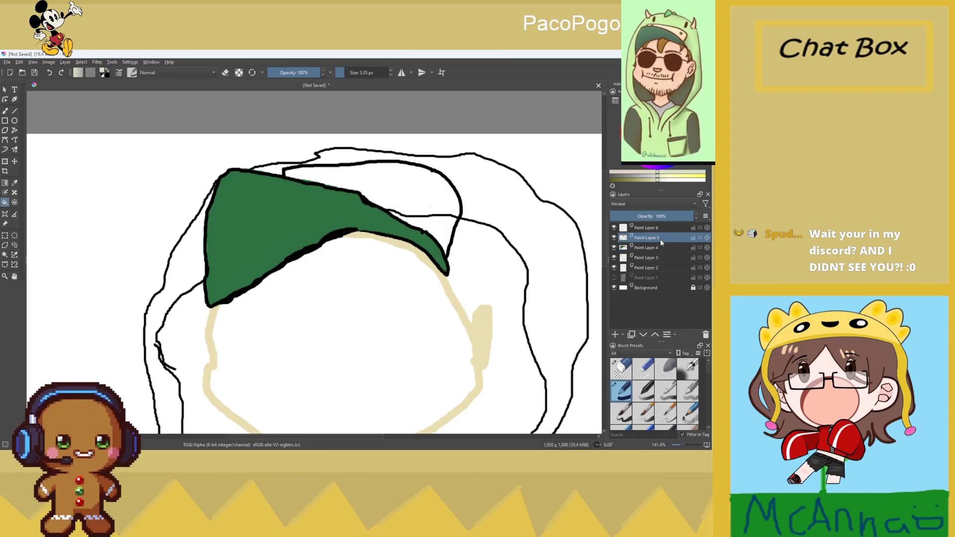
{"action": "left_click", "coordinate": [429, 196]}
{"action": "scroll", "coordinate": [434, 199], "scroll_direction": "down", "scroll_amount": 5}
{"action": "scroll", "coordinate": [462, 220], "scroll_direction": "up", "scroll_amount": 2}
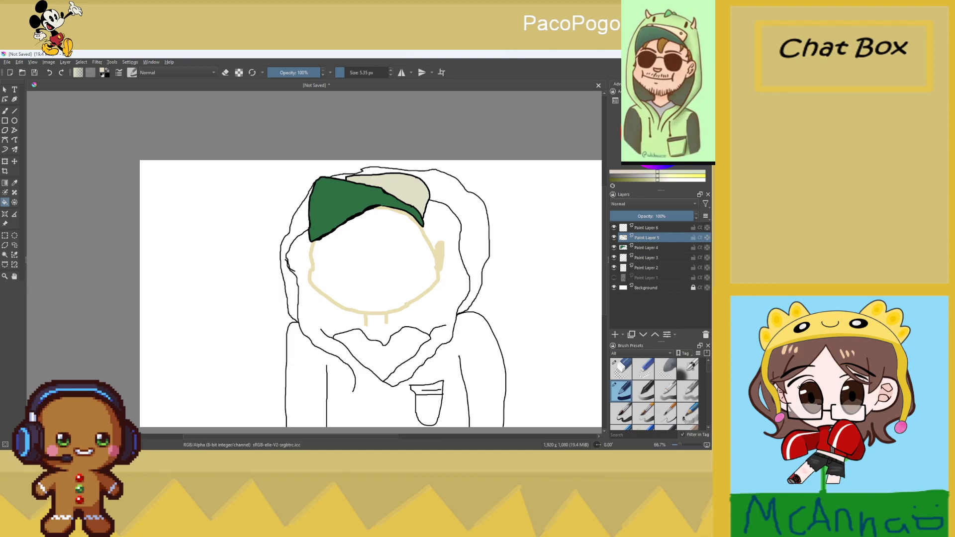
Draw two small black circles on the cap's pale beige crown with the Ellipse tool, the left one smaller
{"action": "left_click", "coordinate": [15, 120]}
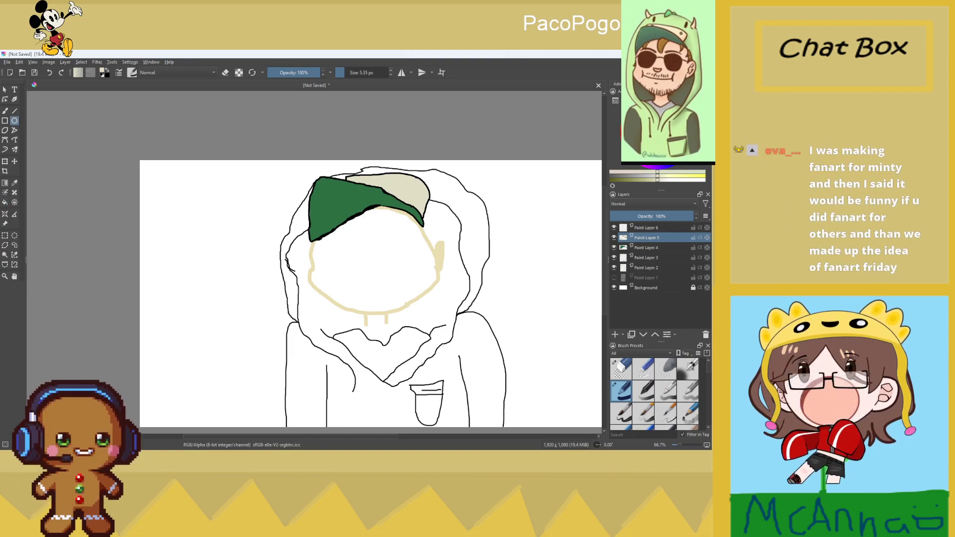
{"action": "key", "text": "d"}
{"action": "left_click_drag", "start_coordinate": [406, 184], "coordinate": [414, 192]}
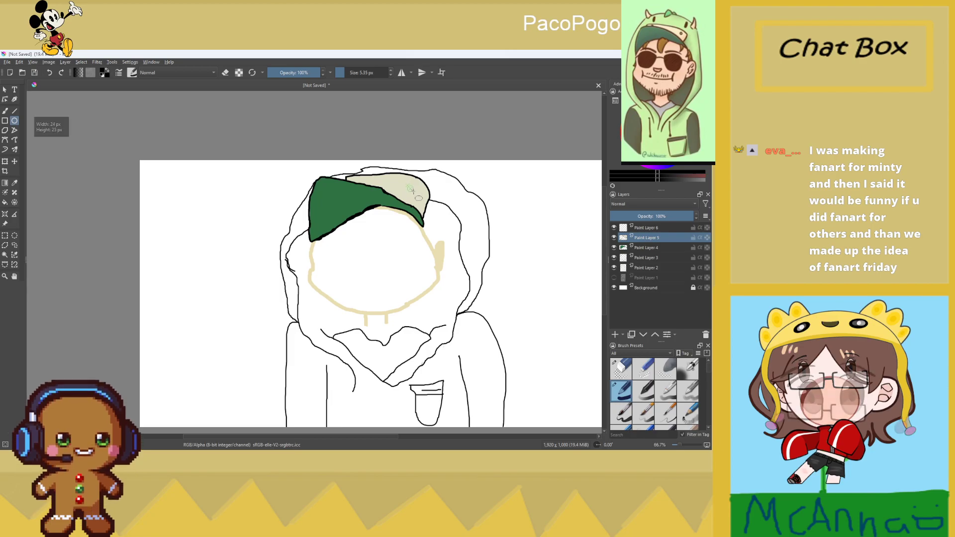
{"action": "left_click_drag", "start_coordinate": [360, 178], "coordinate": [369, 185]}
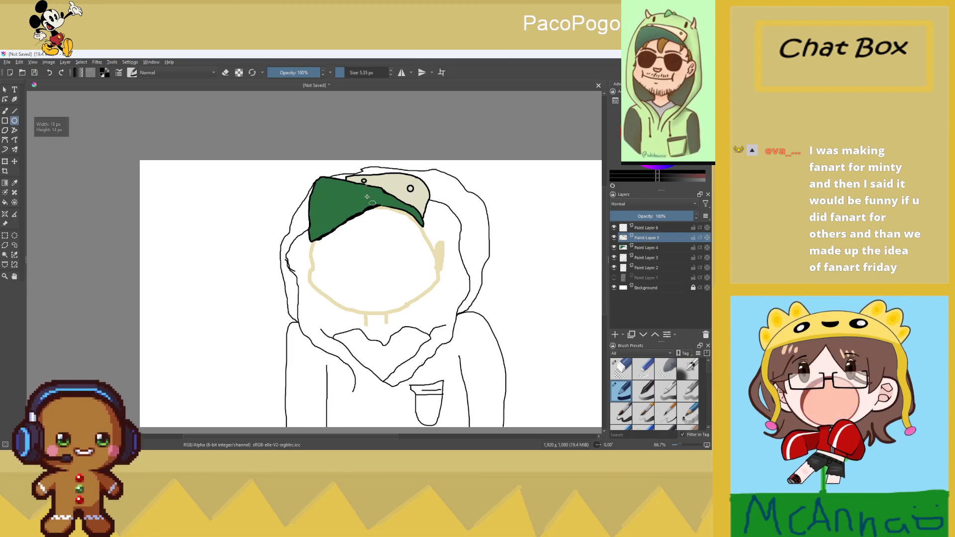
{"action": "scroll", "coordinate": [395, 253], "scroll_direction": "down", "scroll_amount": 1}
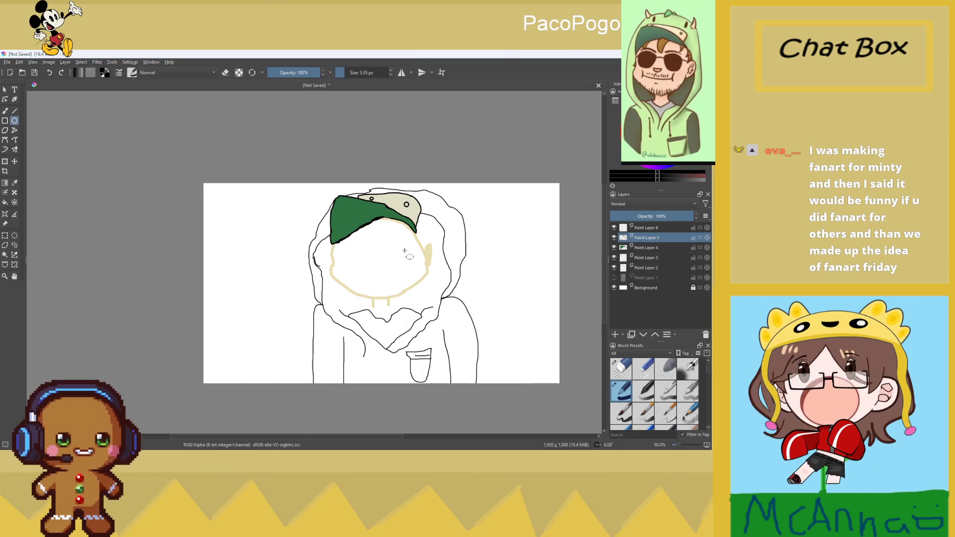
{"action": "scroll", "coordinate": [403, 250], "scroll_direction": "up", "scroll_amount": 2}
{"action": "scroll", "coordinate": [383, 209], "scroll_direction": "down", "scroll_amount": 1}
{"action": "scroll", "coordinate": [364, 162], "scroll_direction": "up", "scroll_amount": 1}
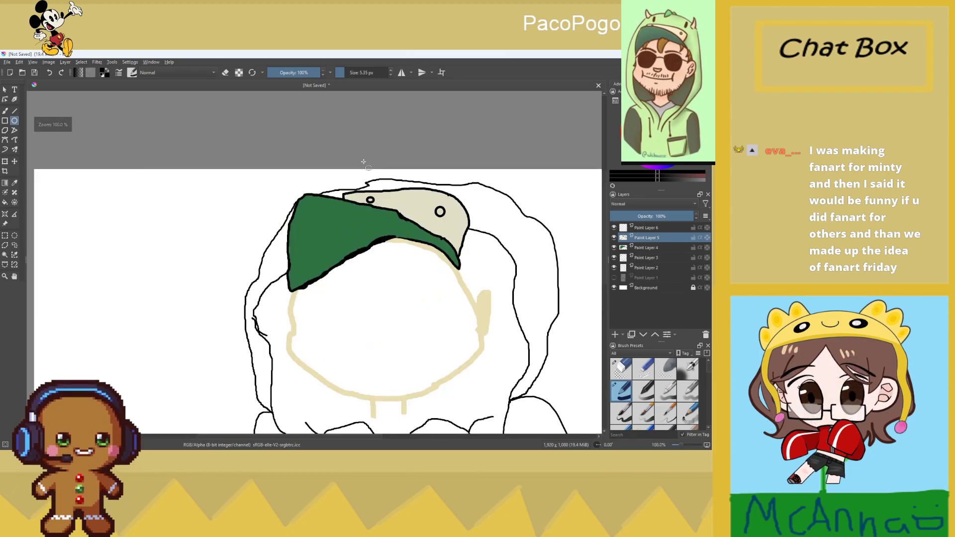
Erase the top of the hood's outer outline around the cap on Paint Layer 2 with a 29.14 px eraser
{"action": "left_click", "coordinate": [614, 258]}
{"action": "left_click", "coordinate": [614, 257]}
{"action": "left_click", "coordinate": [615, 268]}
{"action": "left_click", "coordinate": [615, 268]}
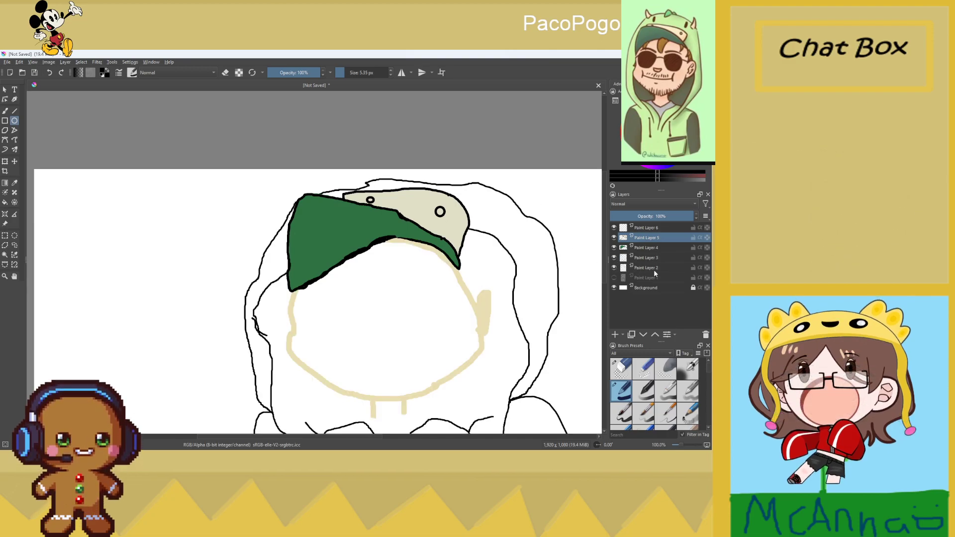
{"action": "left_click", "coordinate": [654, 269]}
{"action": "left_click", "coordinate": [622, 368]}
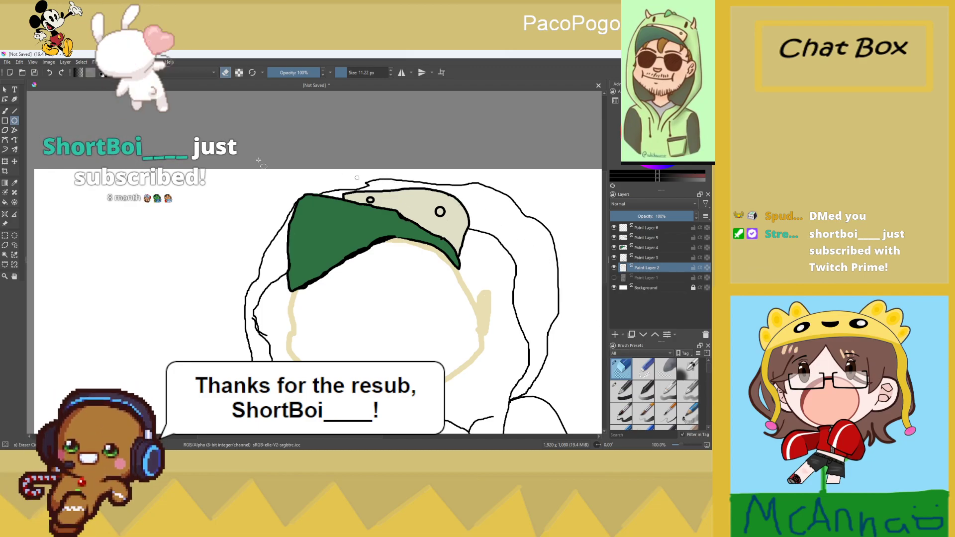
{"action": "left_click", "coordinate": [5, 111]}
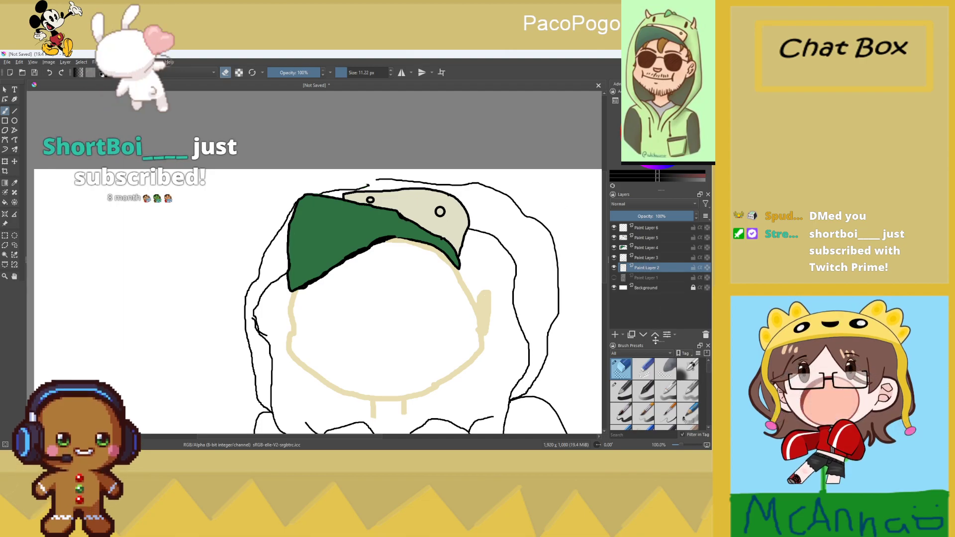
{"action": "left_click", "coordinate": [351, 73]}
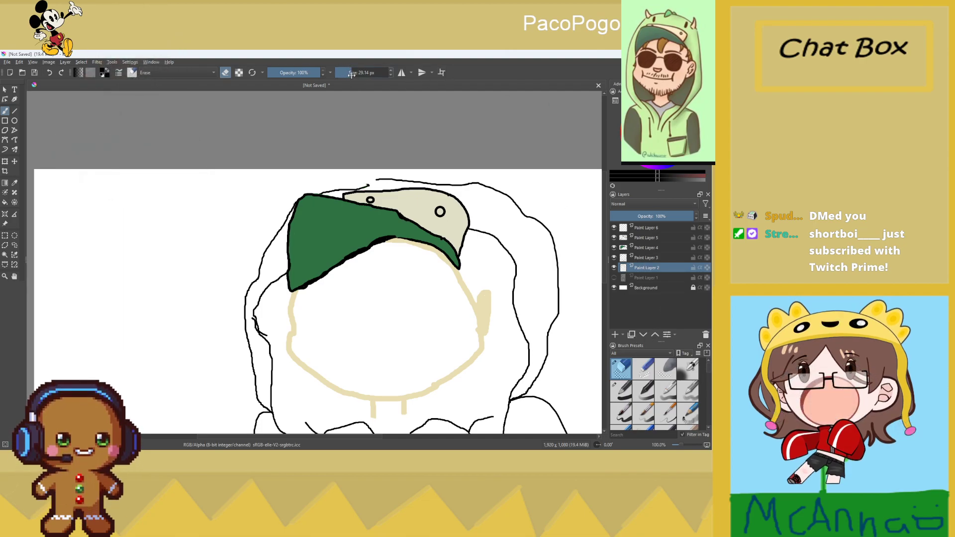
{"action": "mouse_move", "coordinate": [372, 168]}
{"action": "left_mouse_down"}
{"action": "mouse_move", "coordinate": [333, 187]}
{"action": "mouse_move", "coordinate": [491, 185]}
{"action": "mouse_move", "coordinate": [531, 214]}
{"action": "mouse_move", "coordinate": [418, 183]}
{"action": "mouse_move", "coordinate": [333, 187]}
{"action": "mouse_move", "coordinate": [292, 200]}
{"action": "mouse_move", "coordinate": [305, 213]}
{"action": "mouse_move", "coordinate": [272, 234]}
{"action": "mouse_move", "coordinate": [270, 265]}
{"action": "left_mouse_up"}
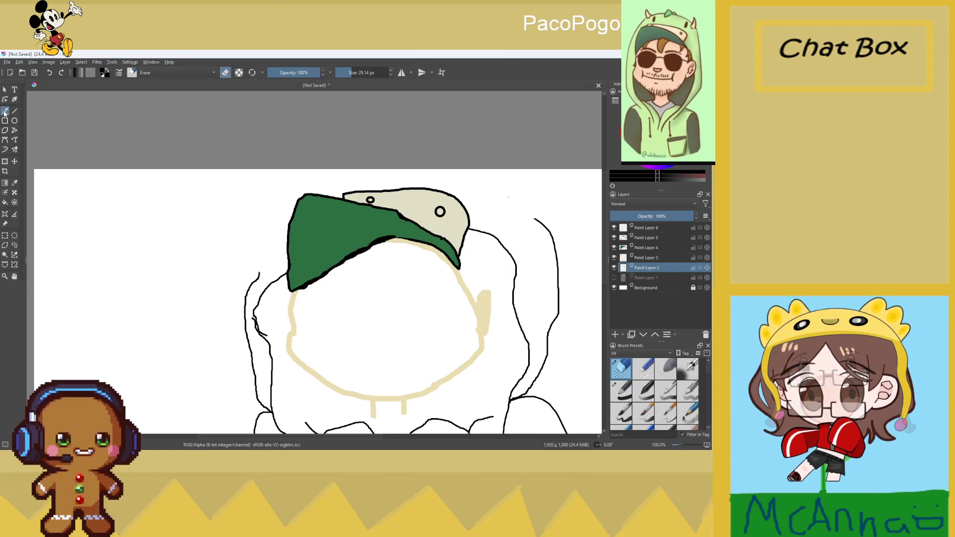
Reduce the black brush to under 2 px and extend the hood's outer left edge upward beside the cap
{"action": "left_click", "coordinate": [621, 391]}
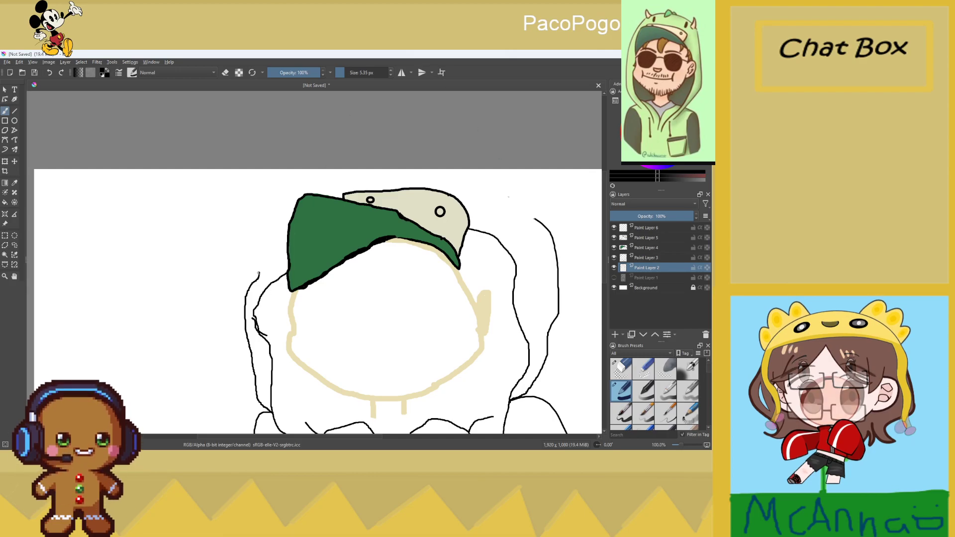
{"action": "left_click", "coordinate": [51, 72]}
{"action": "left_click", "coordinate": [51, 73]}
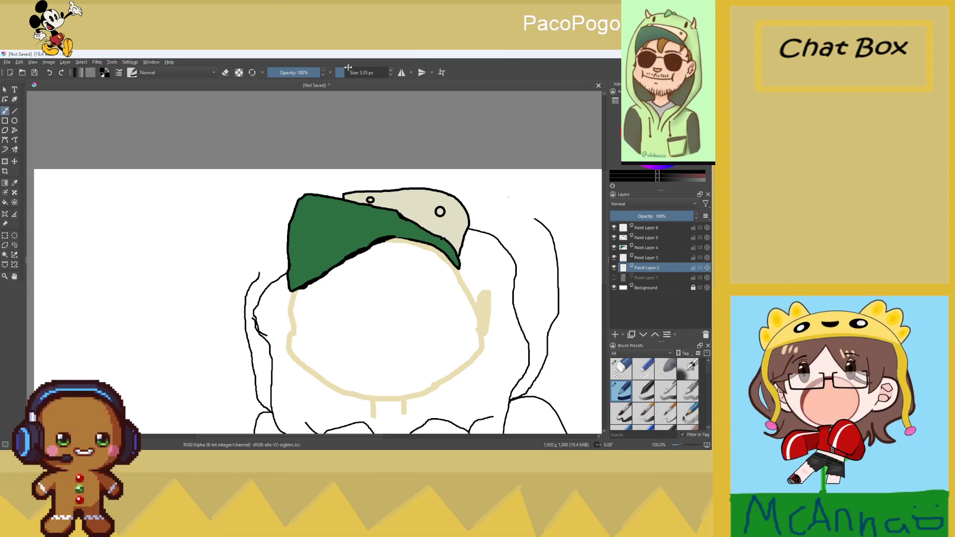
{"action": "left_click_drag", "start_coordinate": [343, 73], "coordinate": [338, 72]}
{"action": "scroll", "coordinate": [259, 271], "scroll_direction": "up", "scroll_amount": 3, "text": "ctrl"}
{"action": "left_click_drag", "start_coordinate": [260, 241], "coordinate": [277, 139]}
Try to draw the hood's top edge as a thin curve over the cap toward the outer right edge
{"action": "key", "text": "minus"}
{"action": "key", "text": "minus"}
{"action": "key", "text": "minus"}
{"action": "key", "text": "minus"}
{"action": "key", "text": "plus"}
{"action": "key", "text": "plus"}
{"action": "key", "text": "plus"}
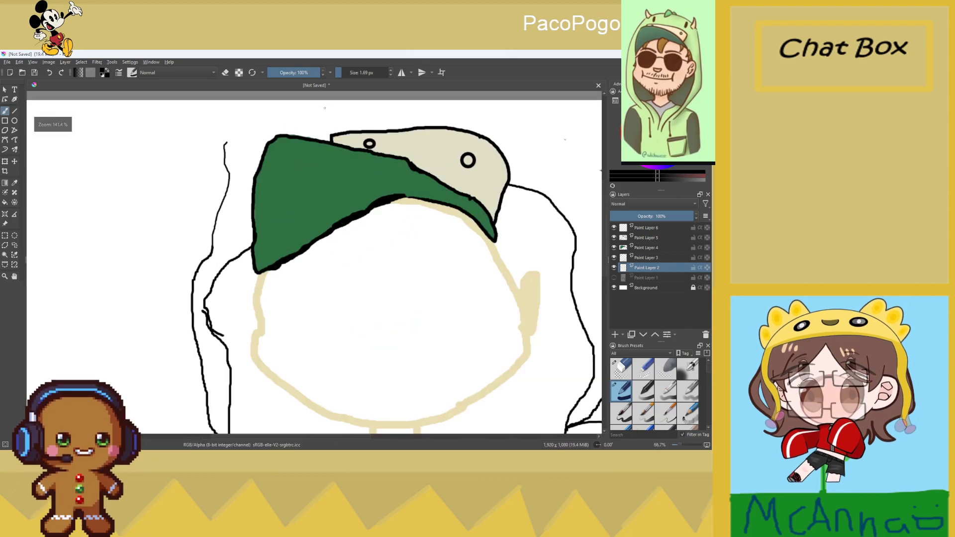
{"action": "left_click_drag", "start_coordinate": [225, 144], "coordinate": [235, 128]}
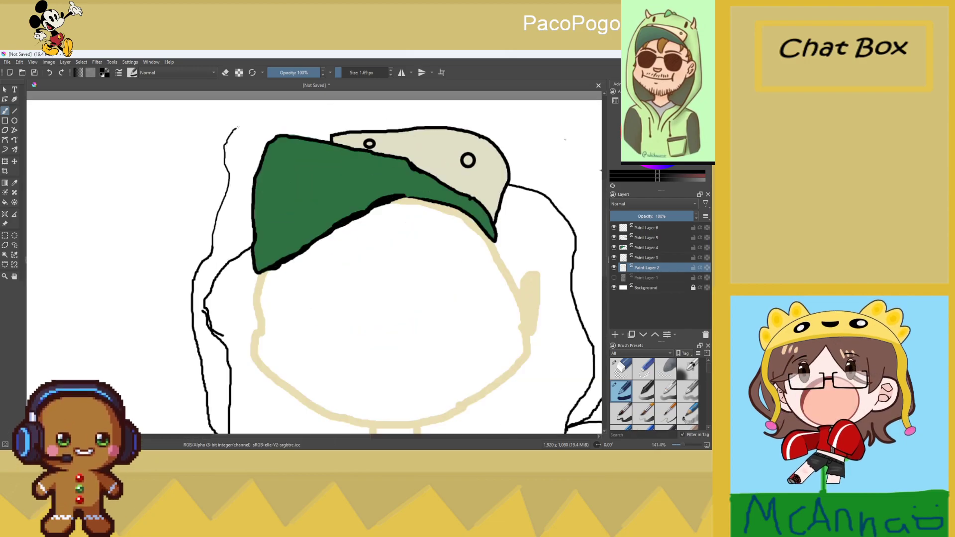
{"action": "mouse_move", "coordinate": [346, 105]}
{"action": "left_mouse_down"}
{"action": "mouse_move", "coordinate": [460, 110]}
{"action": "mouse_move", "coordinate": [595, 132]}
{"action": "mouse_move", "coordinate": [600, 146]}
{"action": "left_mouse_up"}
{"action": "key", "text": "minus"}
{"action": "key", "text": "minus"}
{"action": "key", "text": "minus"}
{"action": "key", "text": "minus"}
{"action": "key", "text": "plus"}
{"action": "key", "text": "plus"}
{"action": "key", "text": "plus"}
{"action": "key", "text": "minus"}
{"action": "key", "text": "minus"}
{"action": "key", "text": "minus"}
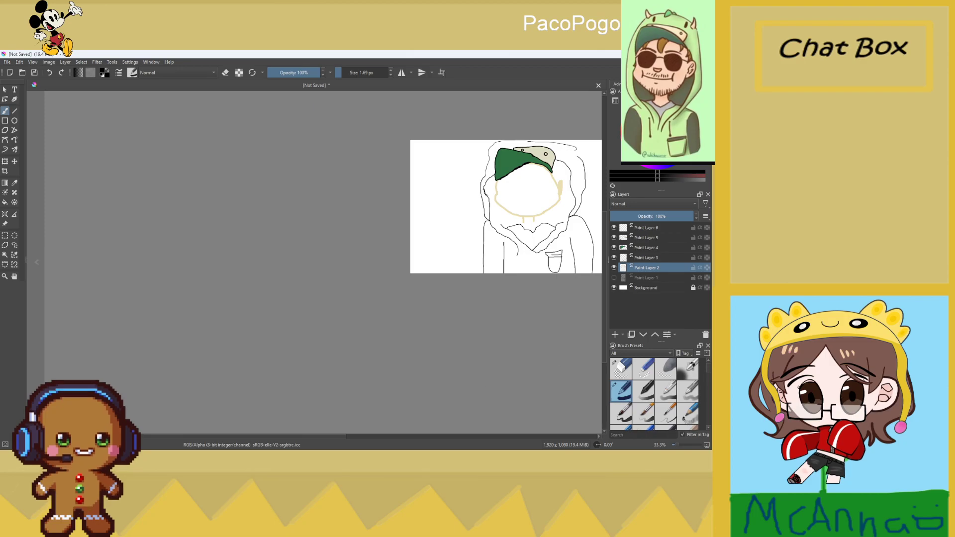
{"action": "left_click_drag", "start_coordinate": [336, 437], "coordinate": [420, 436]}
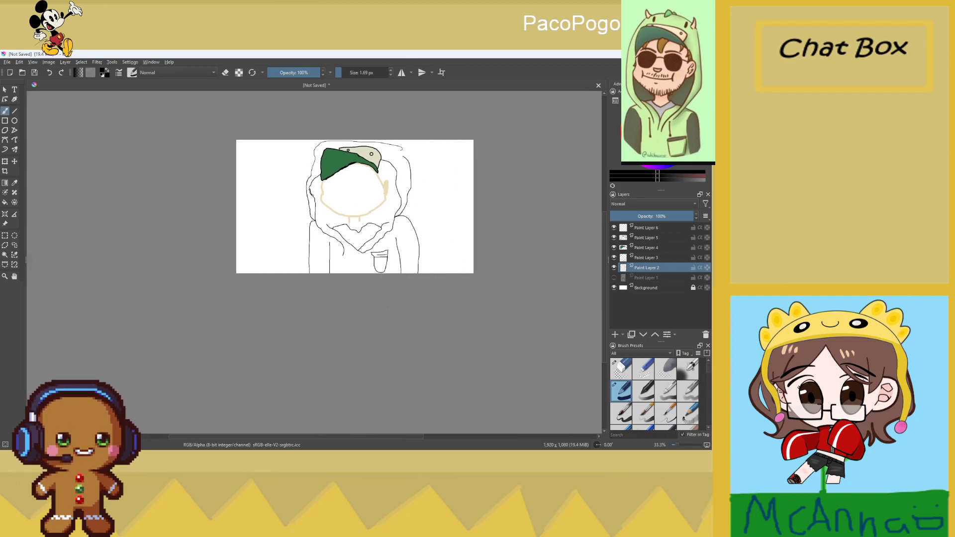
{"action": "scroll", "coordinate": [324, 226], "scroll_direction": "up", "scroll_amount": 2}
{"action": "scroll", "coordinate": [323, 227], "scroll_direction": "down", "scroll_amount": 1}
{"action": "scroll", "coordinate": [323, 226], "scroll_direction": "up", "scroll_amount": 1}
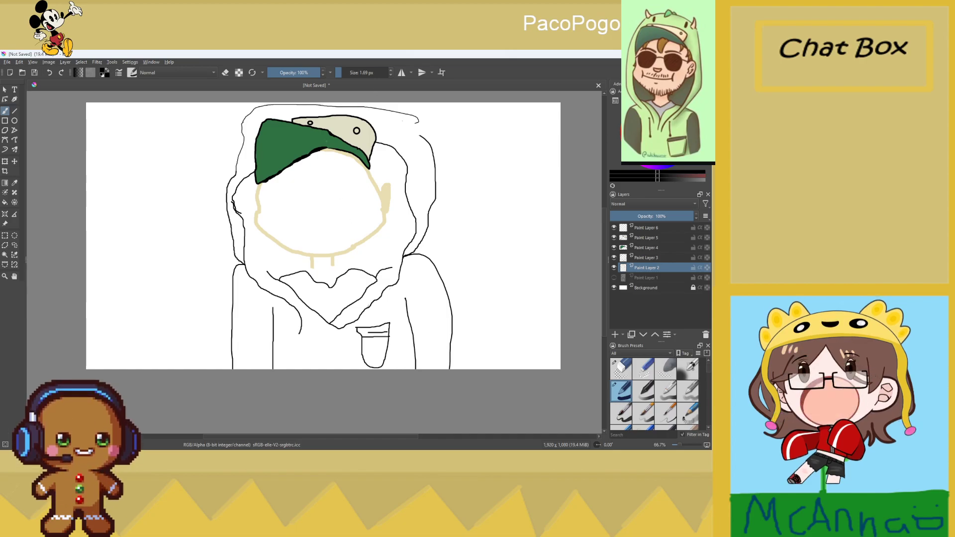
{"action": "scroll", "coordinate": [323, 227], "scroll_direction": "up", "scroll_amount": 1}
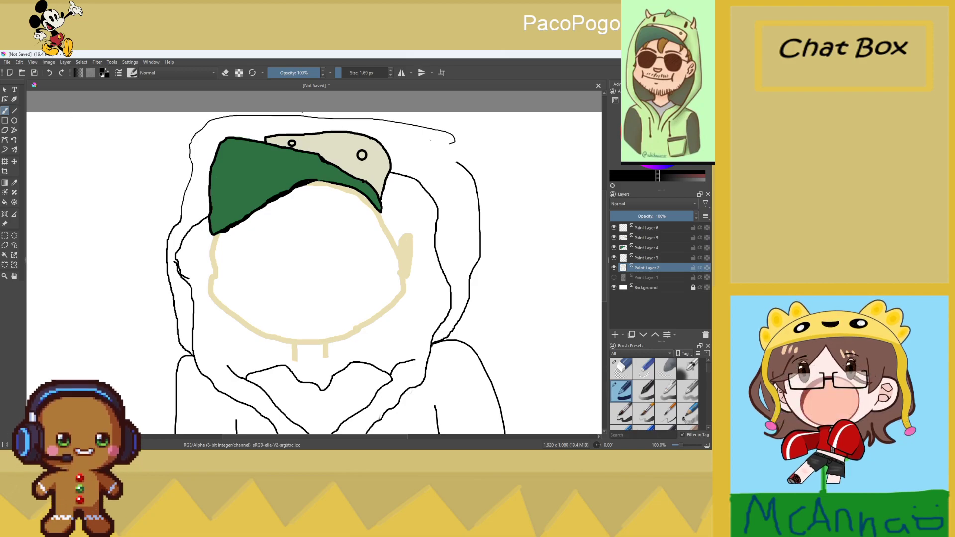
{"action": "left_click", "coordinate": [50, 74]}
Try to move Paint Layer 2 slightly to the right with the Transform tool
{"action": "scroll", "coordinate": [308, 229], "scroll_direction": "down", "scroll_amount": 4}
{"action": "scroll", "coordinate": [308, 229], "scroll_direction": "up", "scroll_amount": 2}
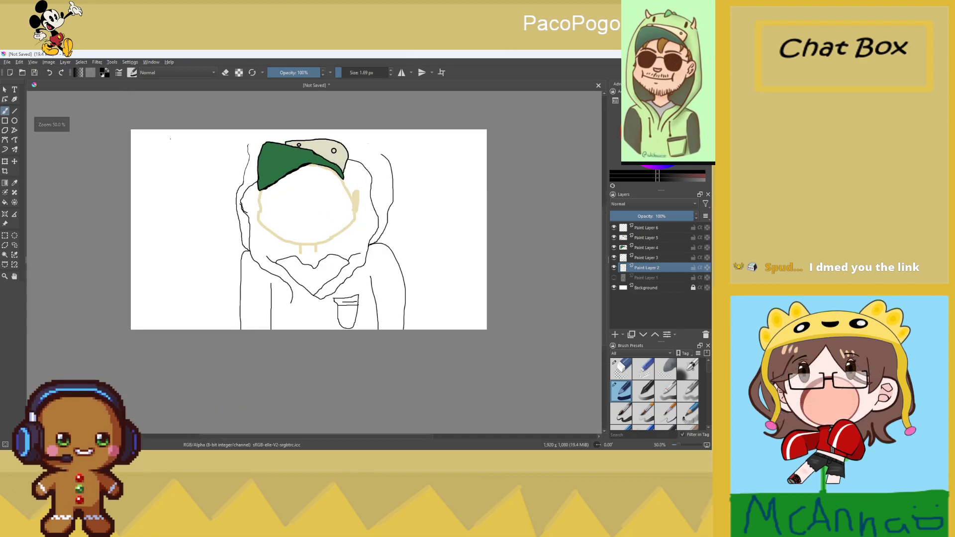
{"action": "left_click", "coordinate": [5, 162]}
{"action": "left_click_drag", "start_coordinate": [295, 166], "coordinate": [306, 164]}
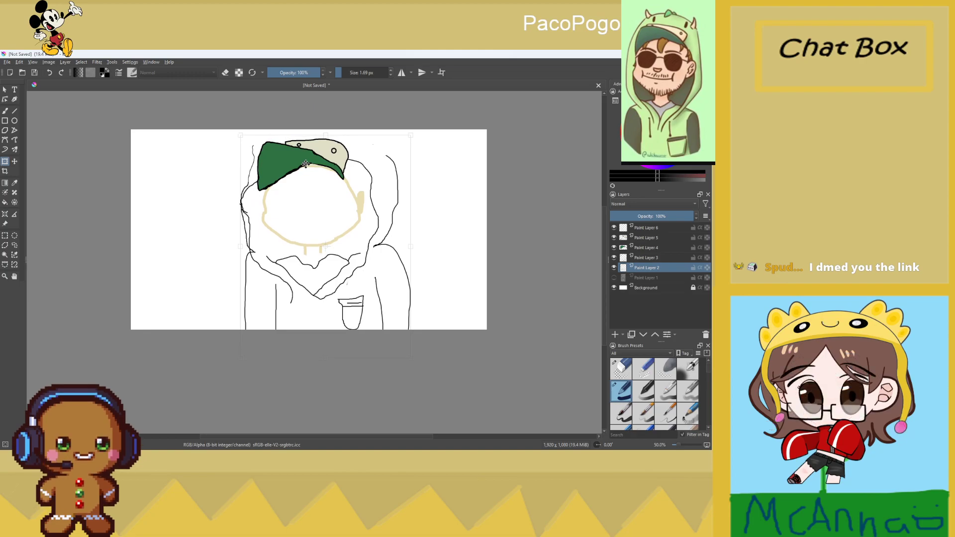
{"action": "left_click", "coordinate": [49, 73]}
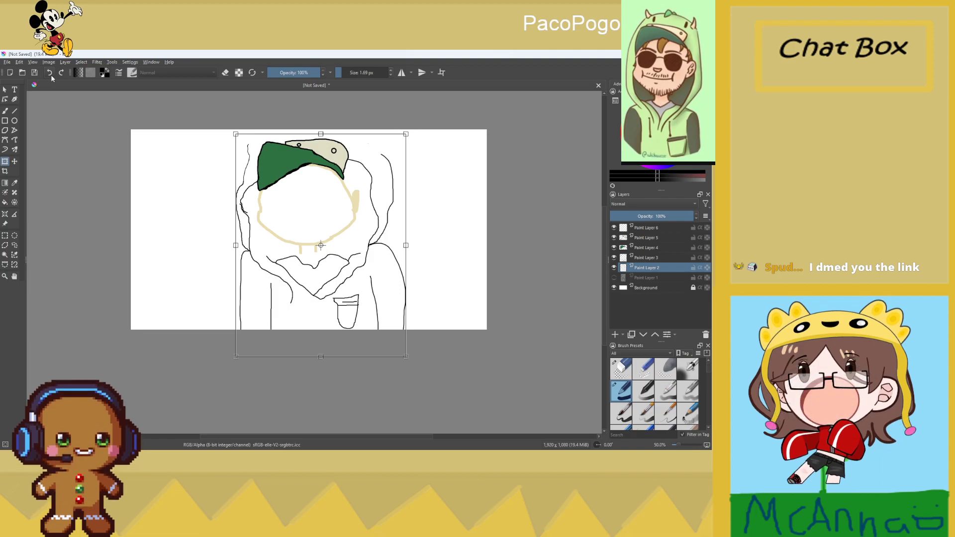
{"action": "left_click", "coordinate": [4, 89]}
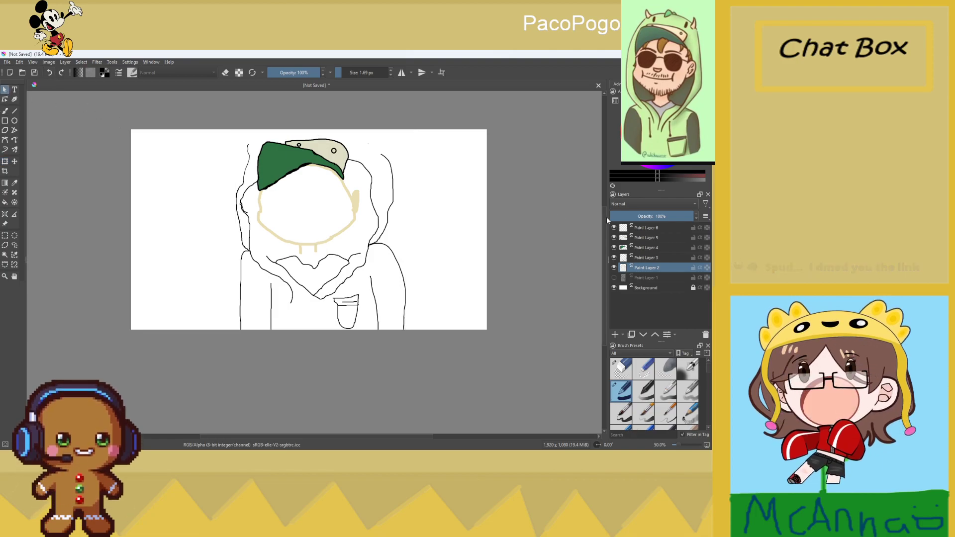
Group Paint Layer 1 through Paint Layer 6, leaving the Background layer outside the group
{"action": "left_click", "coordinate": [656, 278]}
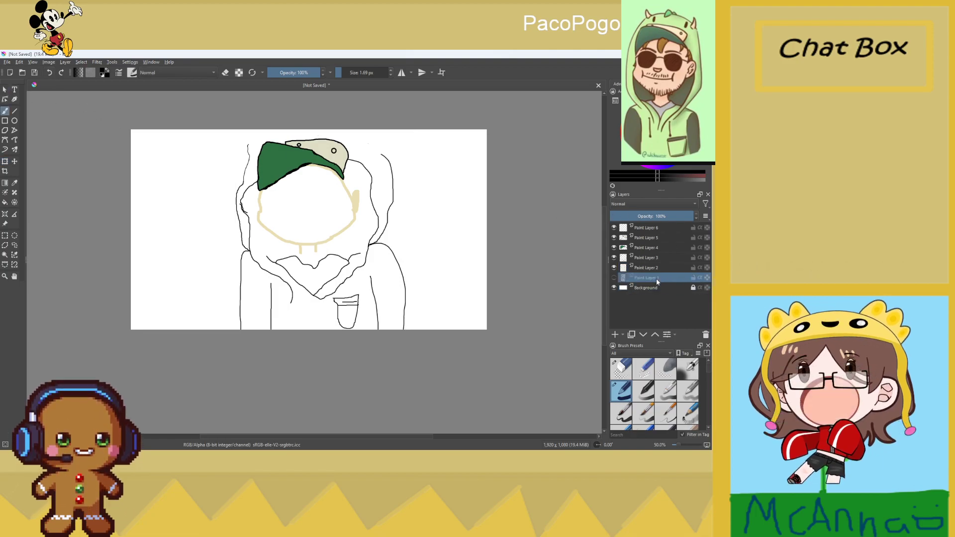
{"action": "left_click", "coordinate": [645, 228], "text": "shift"}
{"action": "right_click", "coordinate": [645, 231]}
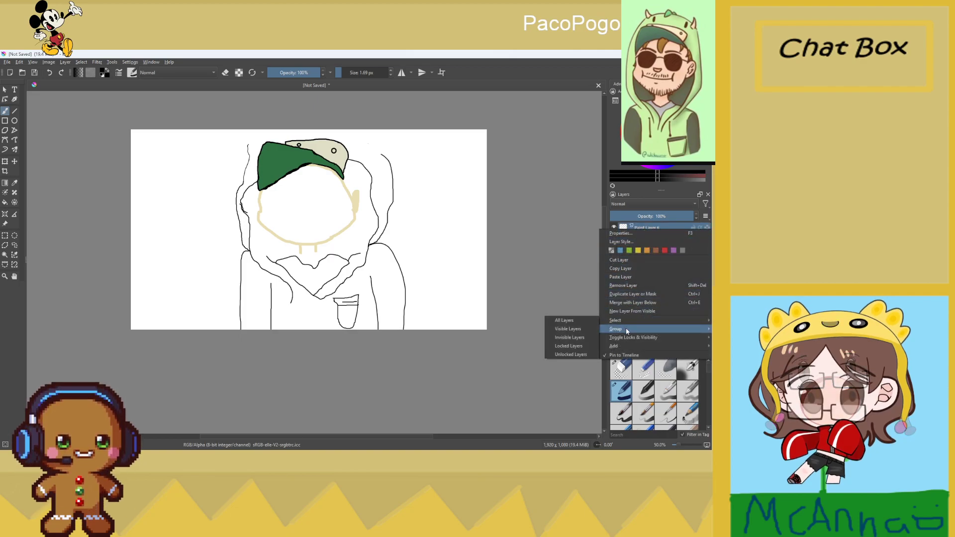
{"action": "mouse_move", "coordinate": [627, 331]}
{"action": "left_click", "coordinate": [520, 329]}
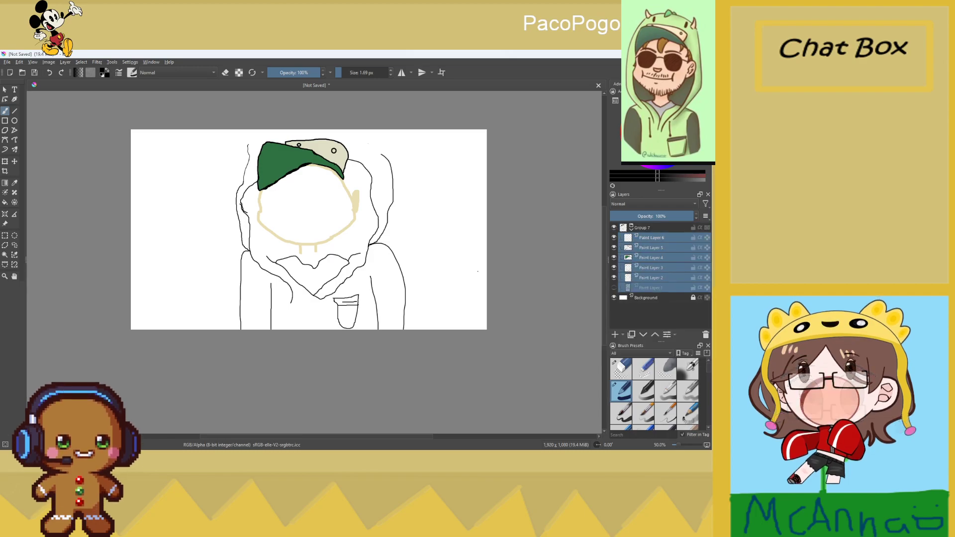
Move the whole layer group slightly down the canvas to leave more room above the cap
{"action": "left_click", "coordinate": [6, 162]}
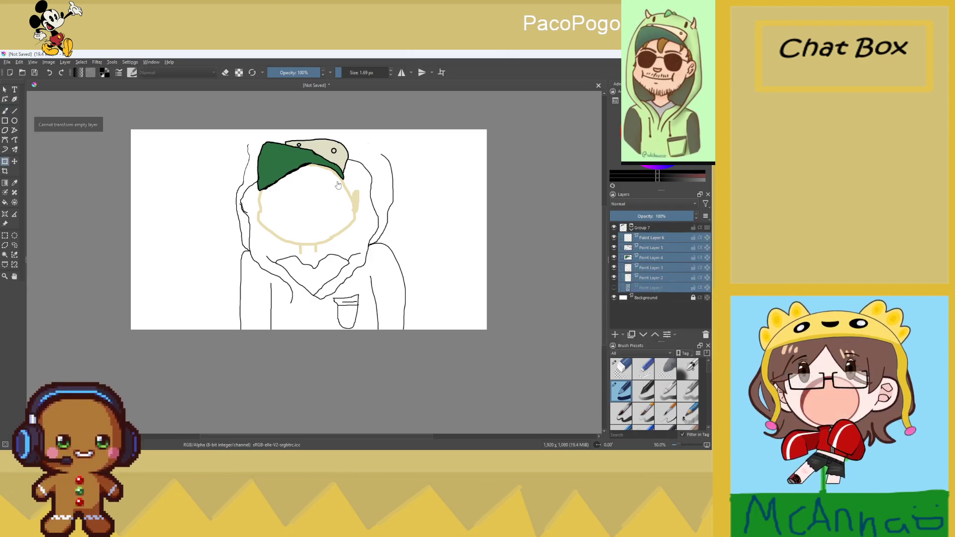
{"action": "left_click", "coordinate": [412, 186]}
{"action": "left_click_drag", "start_coordinate": [324, 199], "coordinate": [327, 217]}
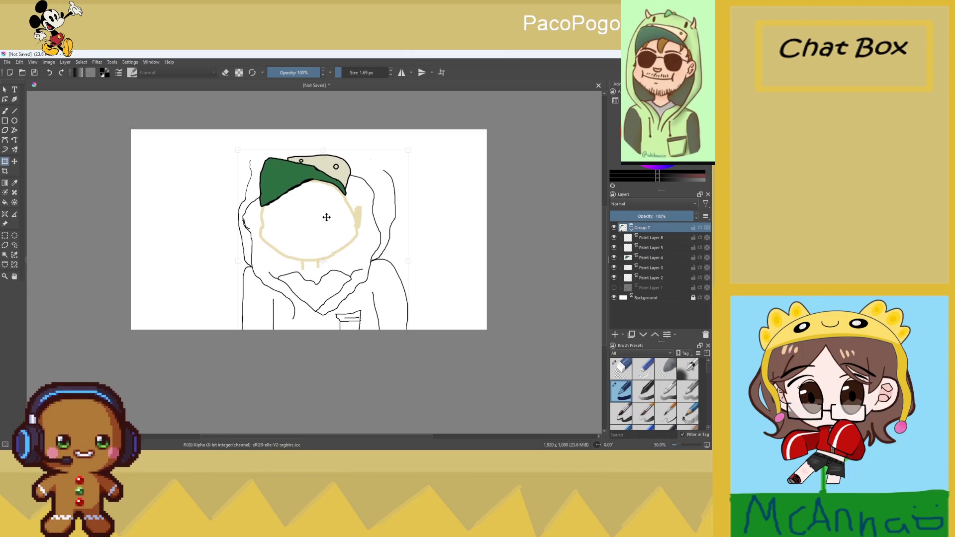
{"action": "left_click", "coordinate": [4, 89]}
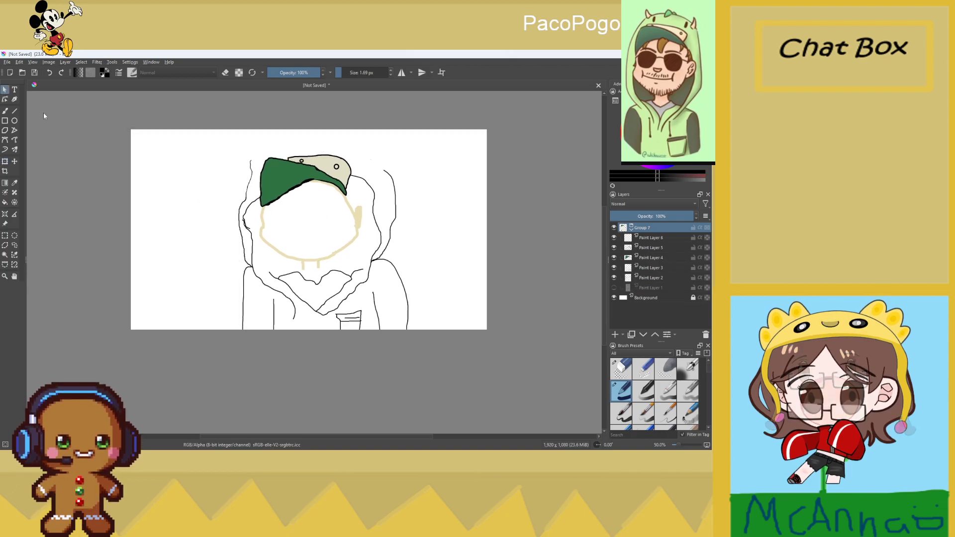
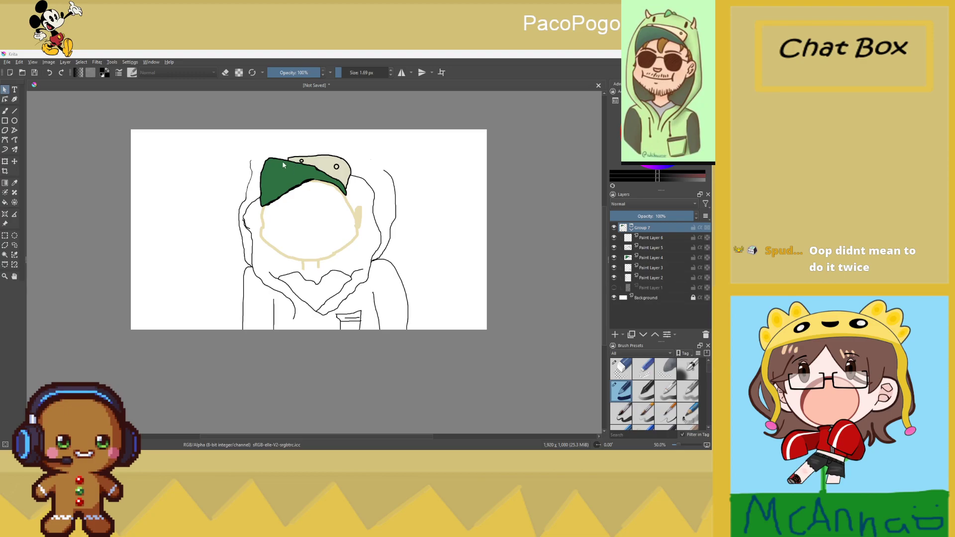
Switch back to the Brush tool with the thin black pen preset for the hood outline
{"action": "scroll", "coordinate": [234, 160], "scroll_direction": "up", "scroll_amount": 3}
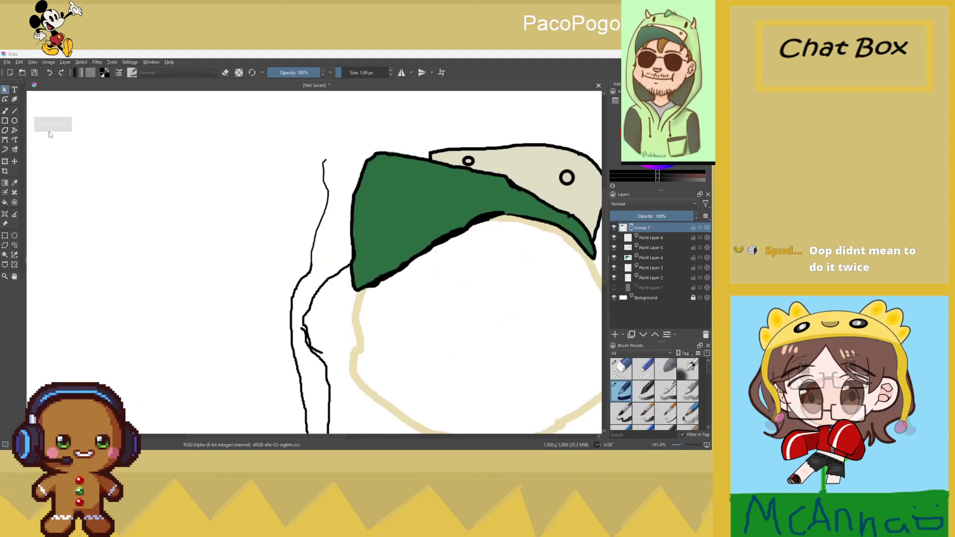
{"action": "key", "text": "b"}
{"action": "left_click", "coordinate": [621, 369]}
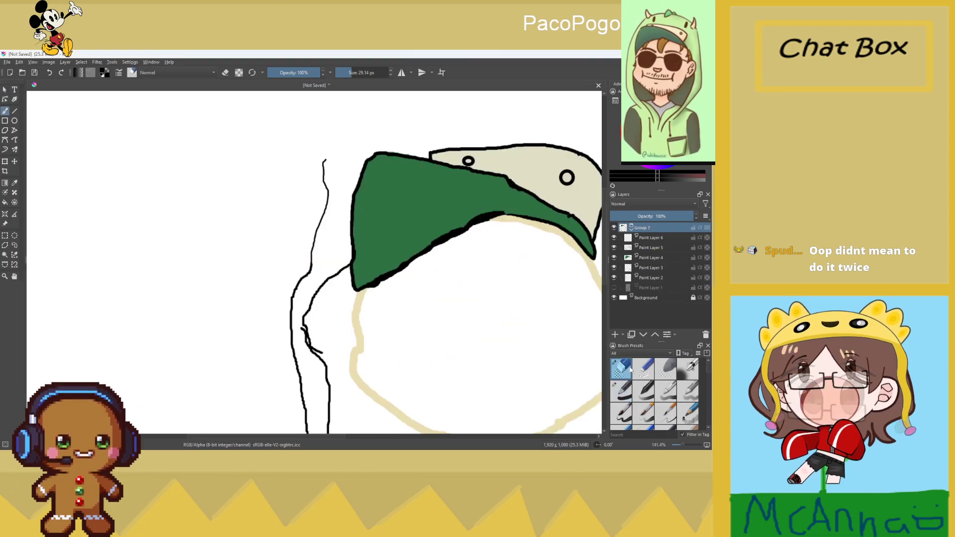
{"action": "left_click", "coordinate": [622, 391]}
{"action": "scroll", "coordinate": [443, 196], "scroll_direction": "down", "scroll_amount": 3}
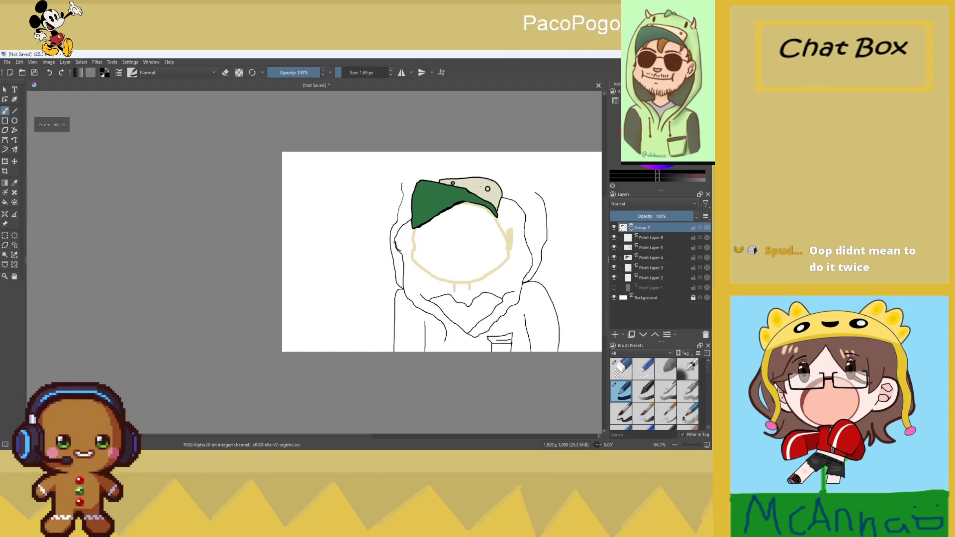
{"action": "scroll", "coordinate": [568, 177], "scroll_direction": "up", "scroll_amount": 1}
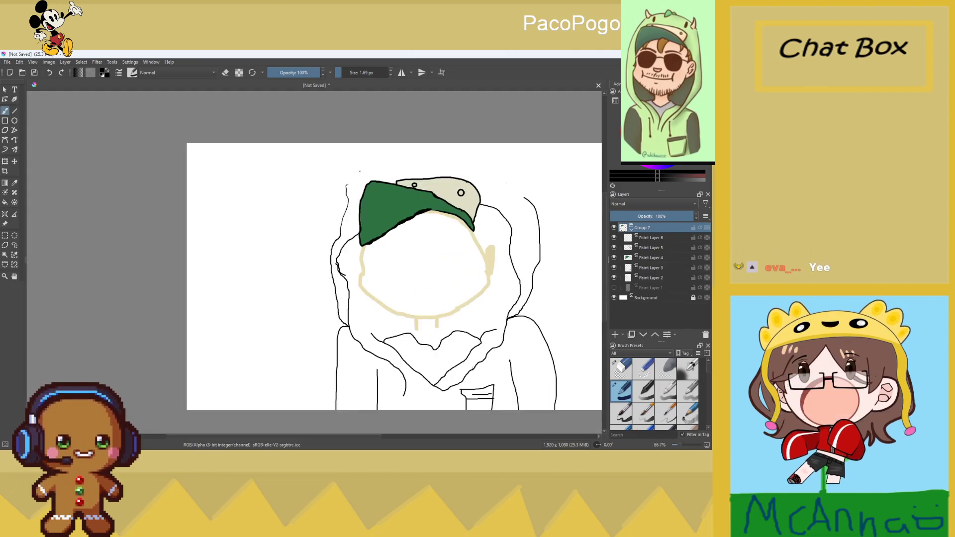
Ungroup the paint layers and toggle Paint Layer 5's visibility to check what it holds
{"action": "right_click", "coordinate": [652, 232]}
{"action": "mouse_move", "coordinate": [609, 339]}
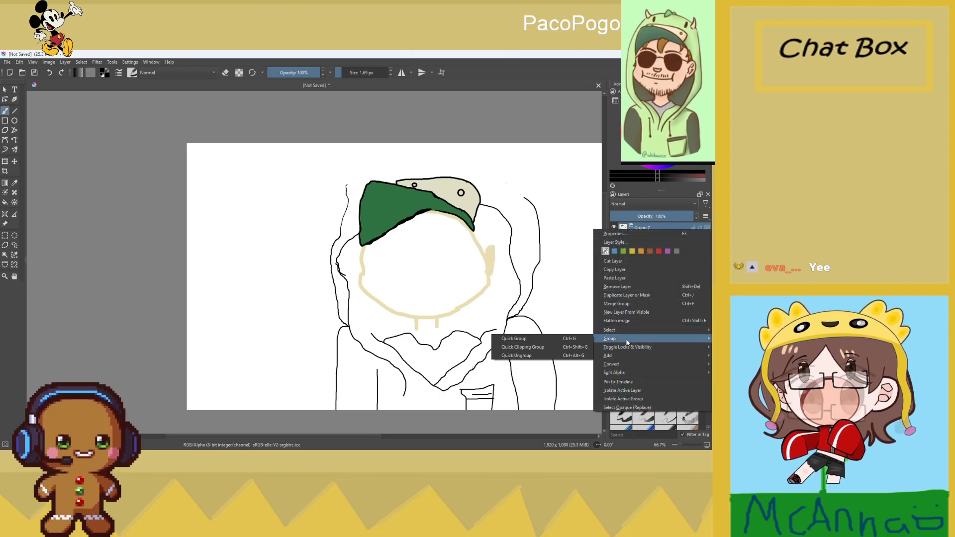
{"action": "left_click", "coordinate": [565, 355]}
{"action": "left_click", "coordinate": [646, 237]}
{"action": "left_click", "coordinate": [613, 238]}
{"action": "left_click", "coordinate": [613, 237]}
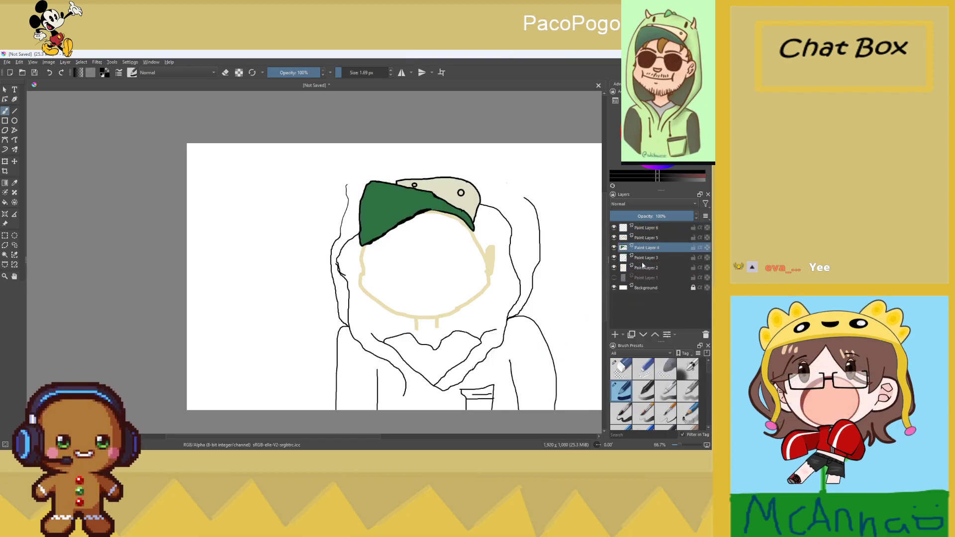
Find the hood outline's layer by toggling Paint Layers 3 and 2, and draw the hood's outer curve over the cap on Paint Layer 2
{"action": "left_click", "coordinate": [644, 257]}
{"action": "left_click", "coordinate": [614, 257]}
{"action": "left_click", "coordinate": [614, 257]}
{"action": "left_click", "coordinate": [651, 267]}
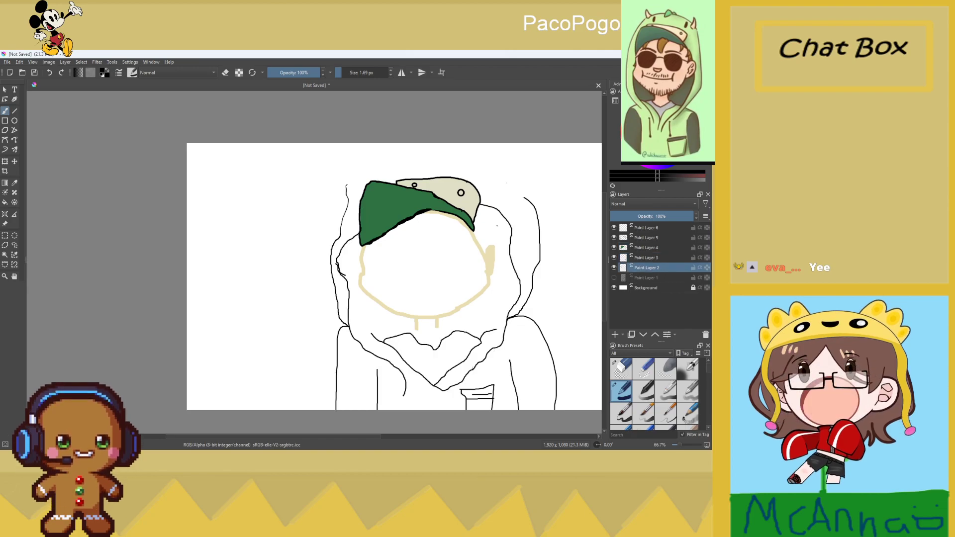
{"action": "scroll", "coordinate": [351, 187], "scroll_direction": "up", "scroll_amount": 3}
{"action": "left_click", "coordinate": [614, 267]}
{"action": "left_click", "coordinate": [613, 267]}
{"action": "scroll", "coordinate": [313, 259], "scroll_direction": "down", "scroll_amount": 4}
{"action": "scroll", "coordinate": [314, 258], "scroll_direction": "up", "scroll_amount": 3}
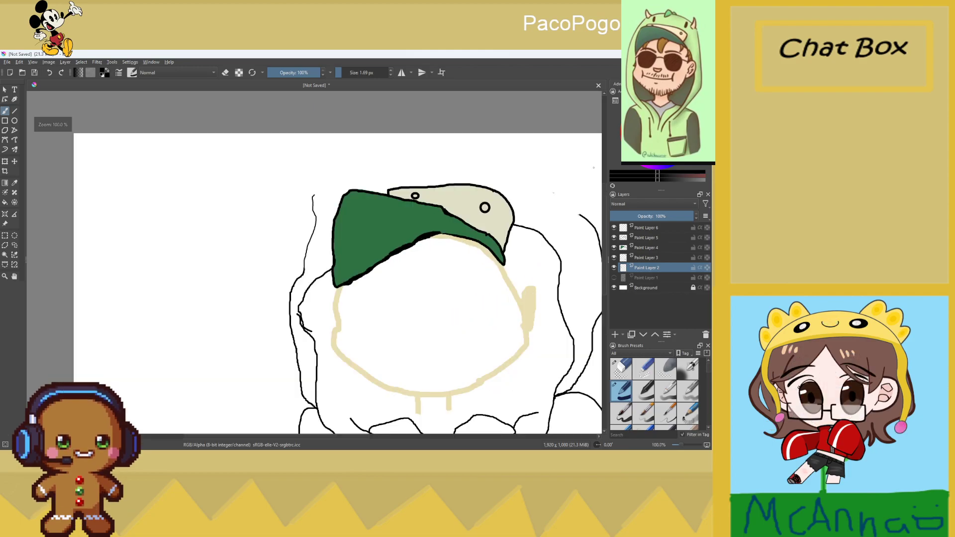
{"action": "mouse_move", "coordinate": [320, 179]}
{"action": "left_mouse_down"}
{"action": "mouse_move", "coordinate": [360, 151]}
{"action": "mouse_move", "coordinate": [453, 143]}
{"action": "left_mouse_up"}
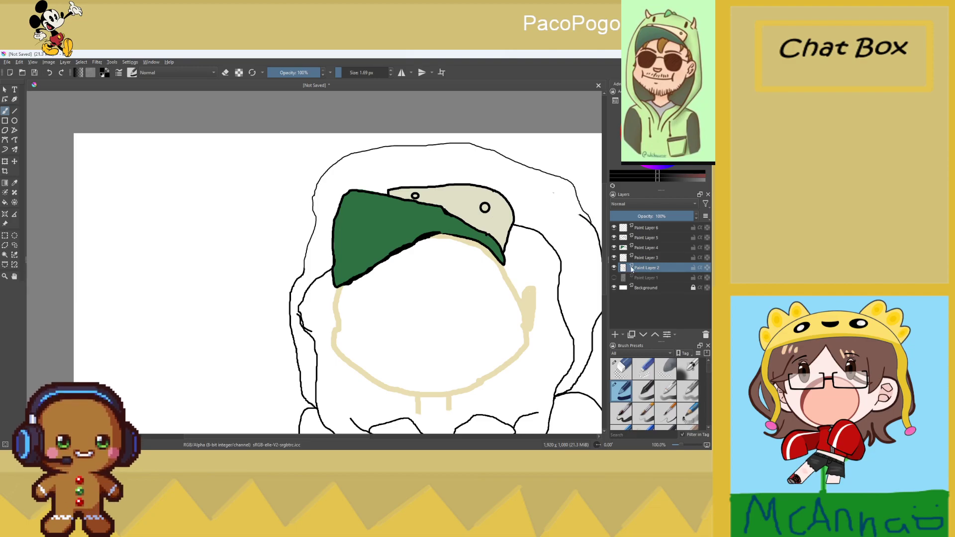
Erase the stray line end where the new hood curve meets the right side outline on Paint Layer 2
{"action": "left_click", "coordinate": [621, 369]}
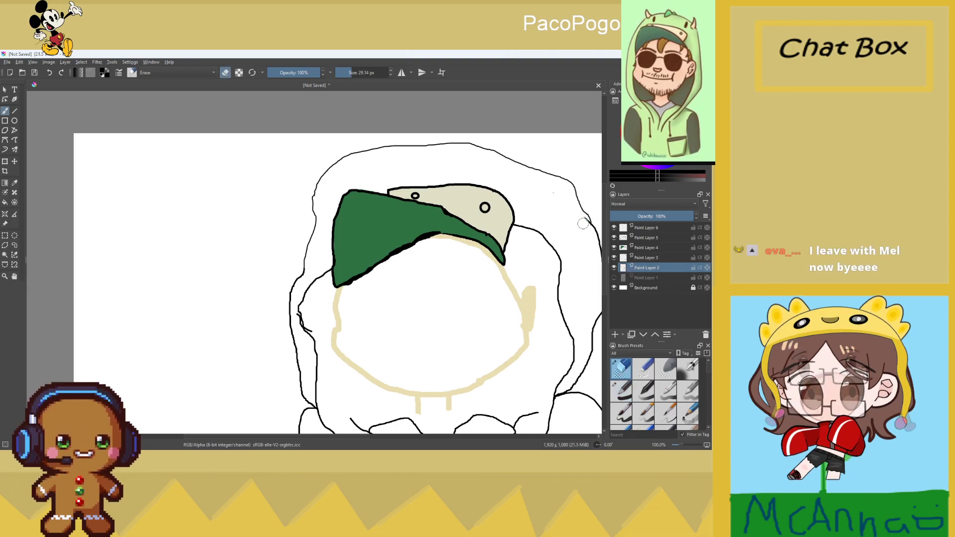
{"action": "scroll", "coordinate": [586, 246], "scroll_direction": "down", "scroll_amount": 2}
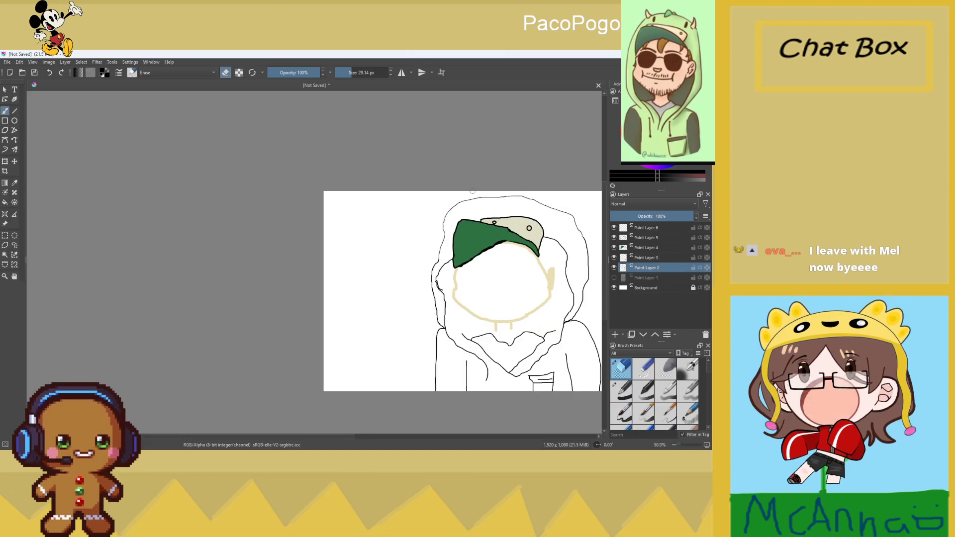
{"action": "scroll", "coordinate": [523, 224], "scroll_direction": "down", "scroll_amount": 1}
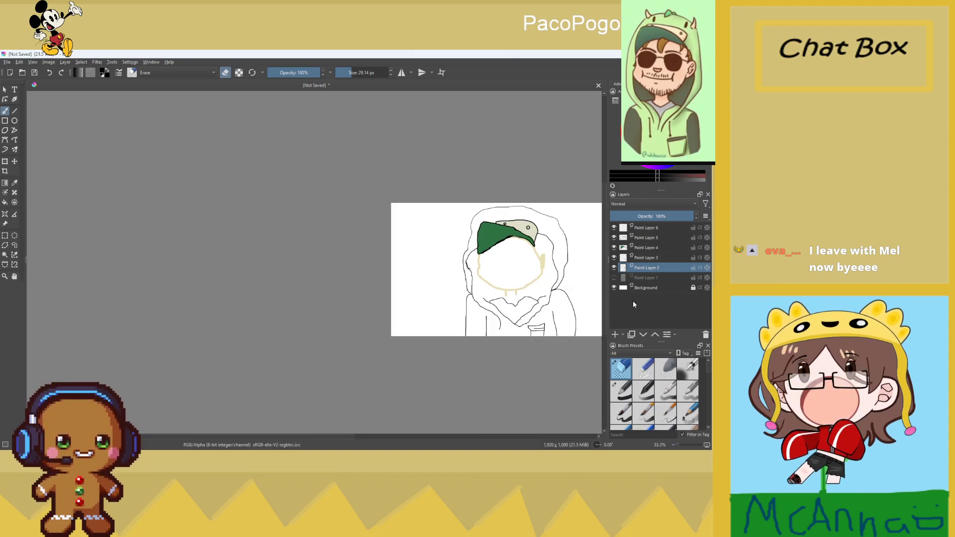
{"action": "left_click_drag", "start_coordinate": [333, 437], "coordinate": [421, 436]}
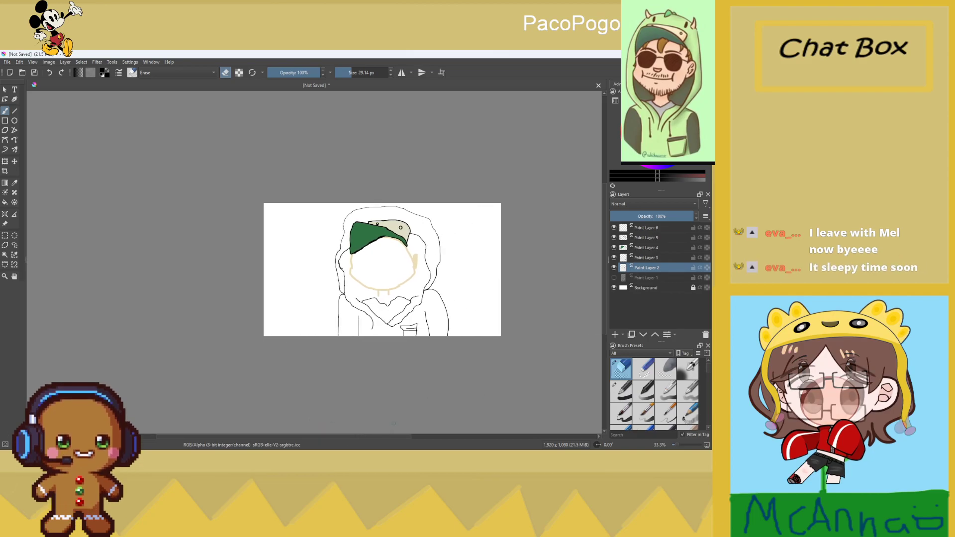
{"action": "scroll", "coordinate": [425, 251], "scroll_direction": "up", "scroll_amount": 1}
{"action": "scroll", "coordinate": [271, 250], "scroll_direction": "up", "scroll_amount": 1}
Erase the wobbly inner left hood line on Paint Layer 3 and redraw it as a smoother thin black line
{"action": "left_click", "coordinate": [645, 258]}
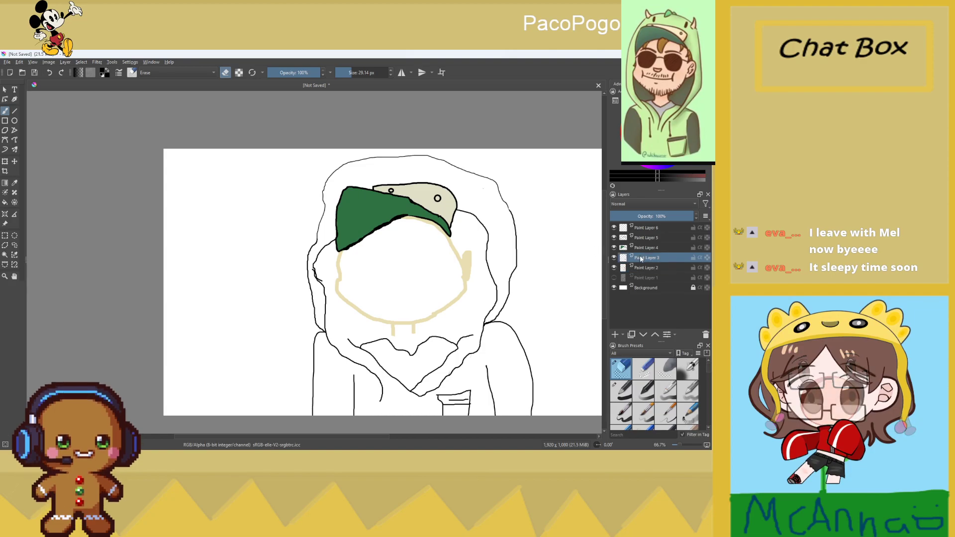
{"action": "left_click_drag", "start_coordinate": [321, 247], "coordinate": [316, 280]}
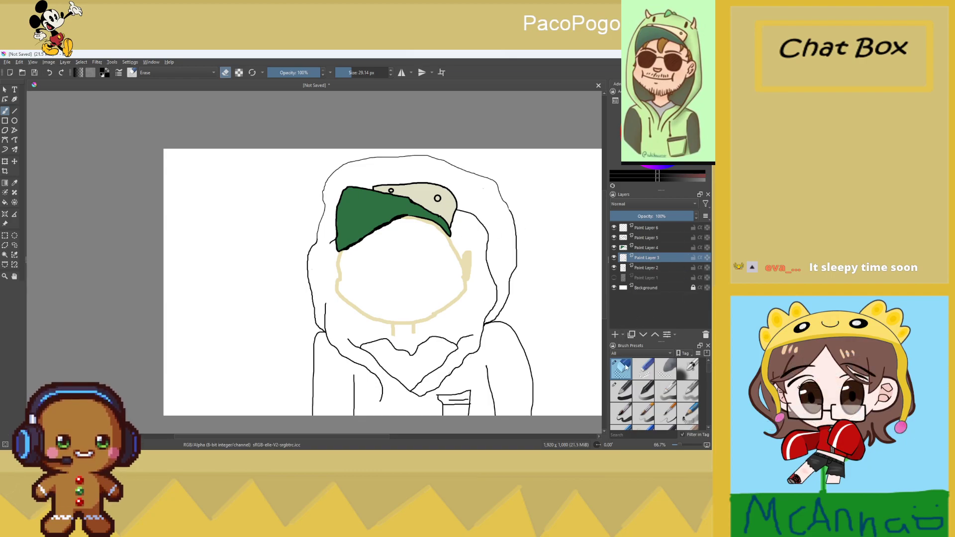
{"action": "left_click", "coordinate": [622, 383]}
{"action": "left_click_drag", "start_coordinate": [331, 244], "coordinate": [329, 273]}
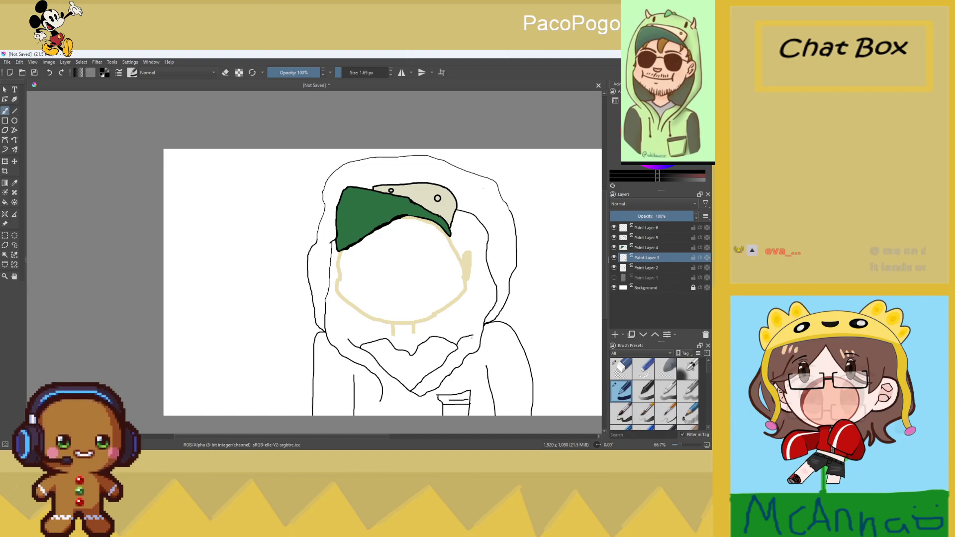
Close the gaps in the black inner hood line above the collar on both sides of the neck
{"action": "scroll", "coordinate": [475, 338], "scroll_direction": "up", "scroll_amount": 1}
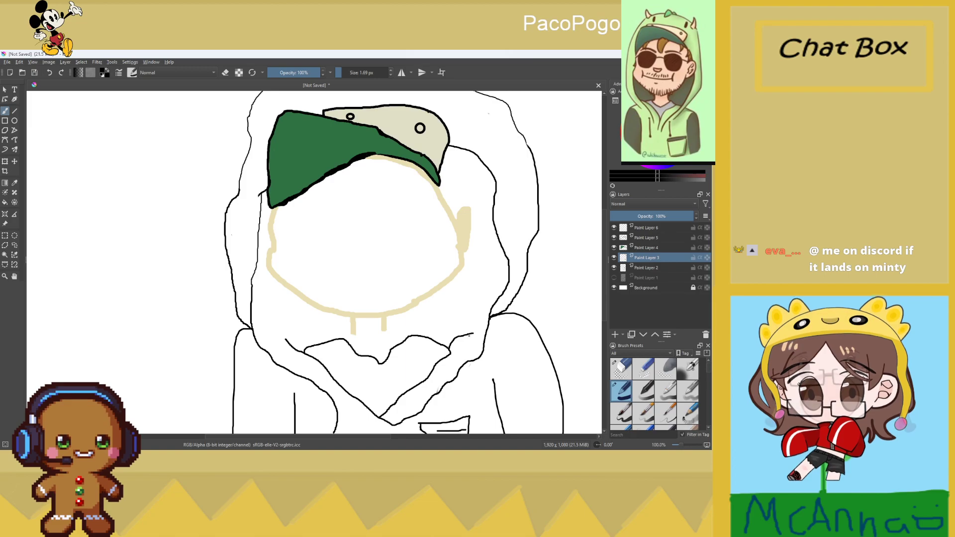
{"action": "left_click_drag", "start_coordinate": [472, 334], "coordinate": [485, 337]}
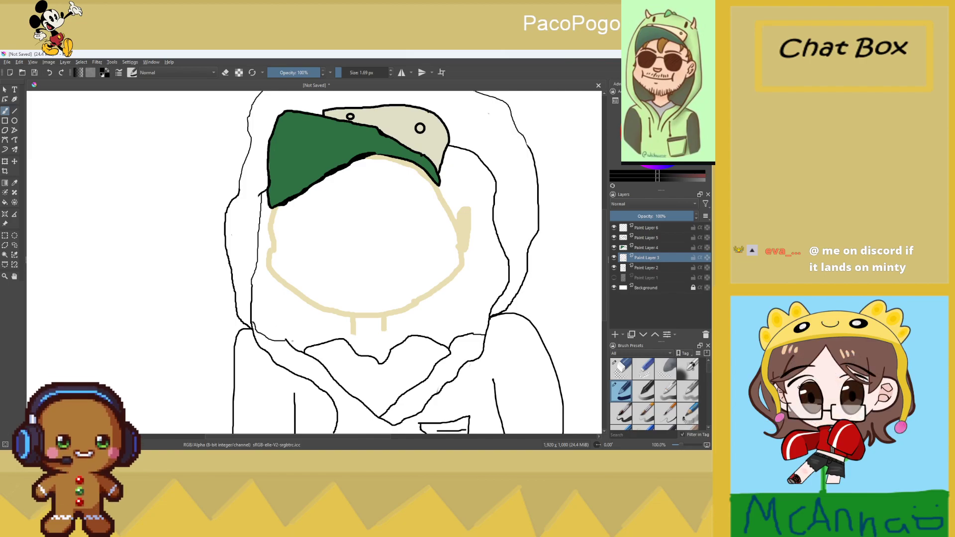
{"action": "key", "text": "minus"}
{"action": "key", "text": "minus"}
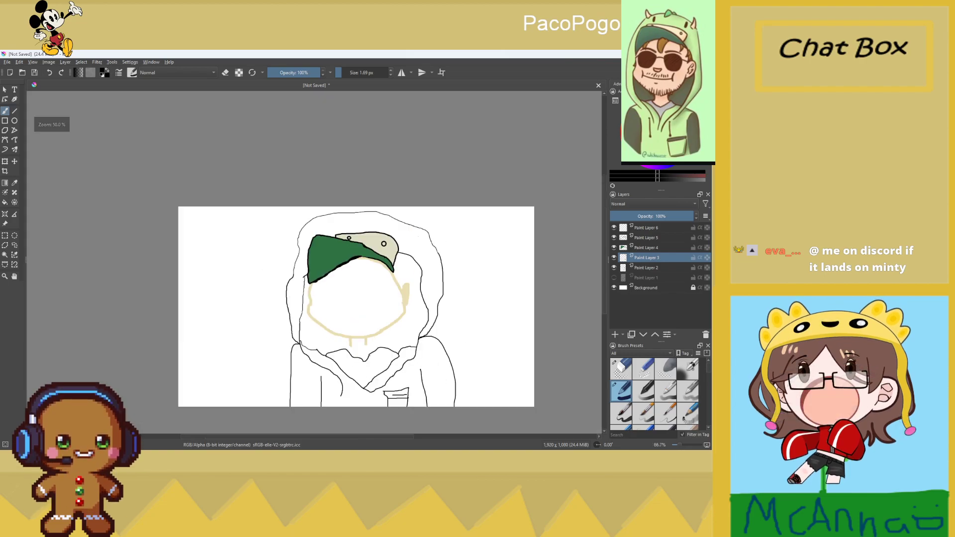
{"action": "key", "text": "plus"}
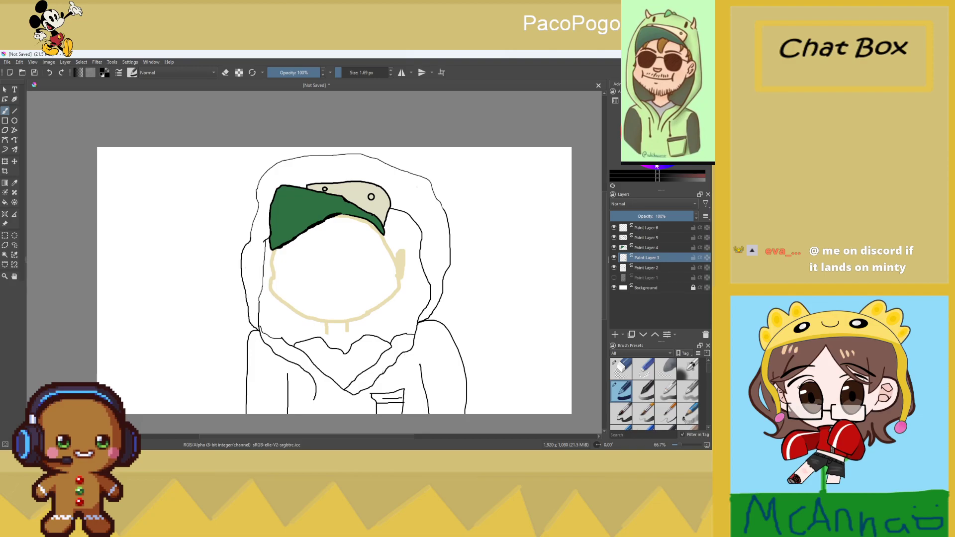
Choose a light green for the Fill tool and add a new paint layer directly above Paint Layer 1
{"action": "left_click_drag", "start_coordinate": [662, 125], "coordinate": [645, 114]}
{"action": "left_click", "coordinate": [613, 257]}
{"action": "left_click", "coordinate": [614, 258]}
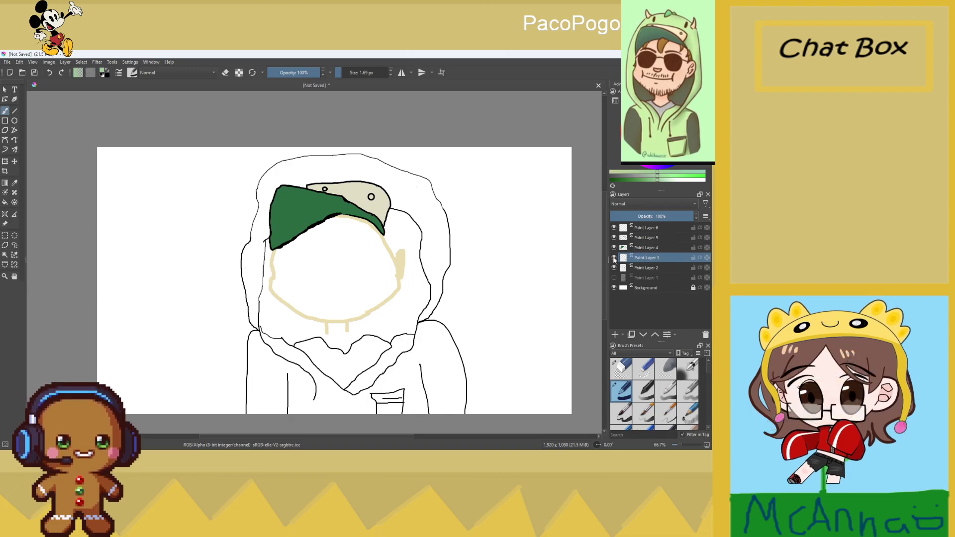
{"action": "left_click", "coordinate": [5, 203]}
{"action": "left_click", "coordinate": [638, 277]}
{"action": "left_click", "coordinate": [614, 335]}
Undo a trial fill on the new layer and fill the hood and hoodie body light green on Paint Layer 2
{"action": "left_click", "coordinate": [441, 242]}
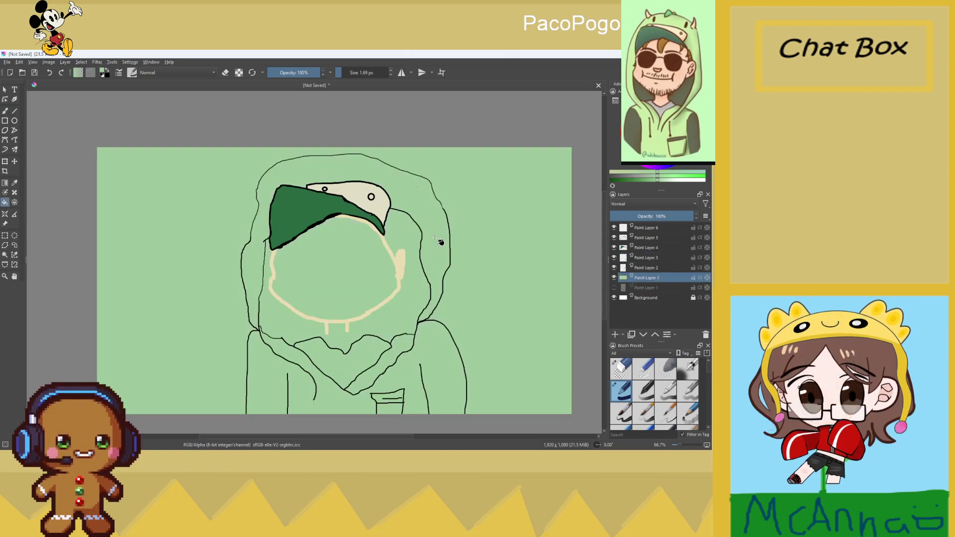
{"action": "left_click", "coordinate": [49, 73]}
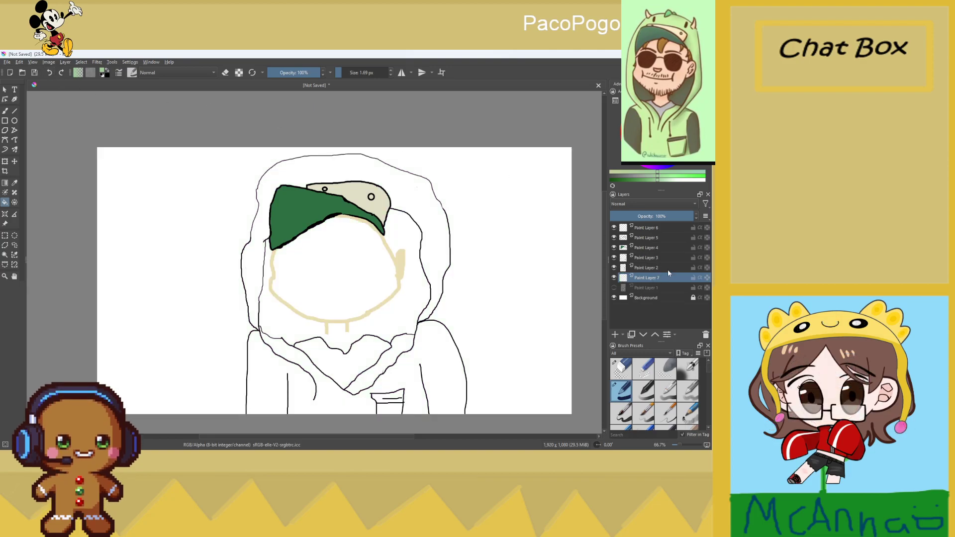
{"action": "left_click", "coordinate": [645, 267]}
{"action": "left_click", "coordinate": [445, 233]}
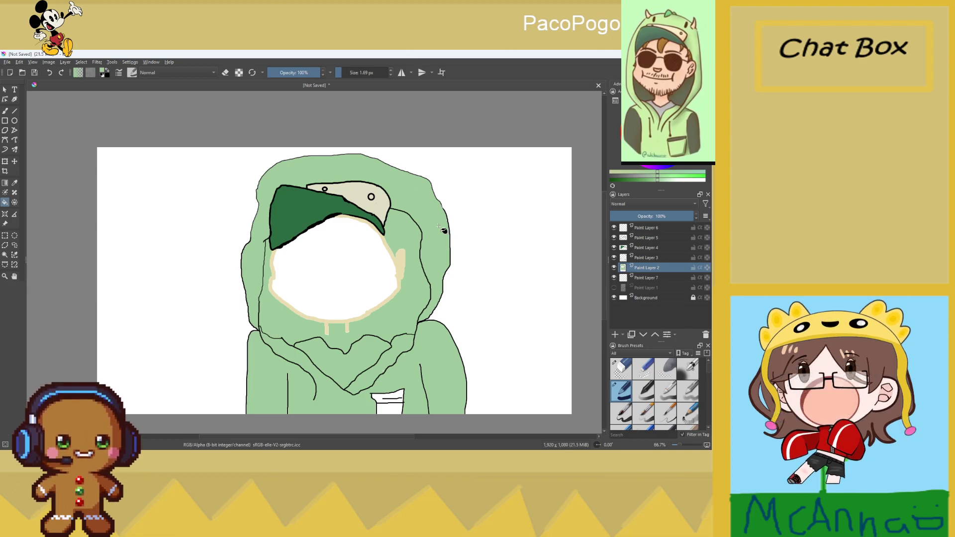
{"action": "scroll", "coordinate": [331, 300], "scroll_direction": "up", "scroll_amount": 1}
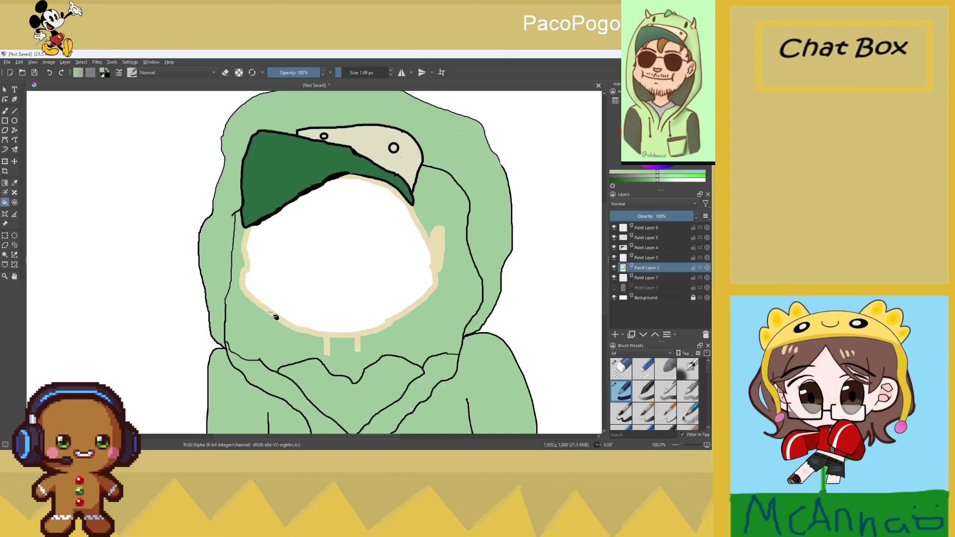
{"action": "scroll", "coordinate": [275, 317], "scroll_direction": "down", "scroll_amount": 1}
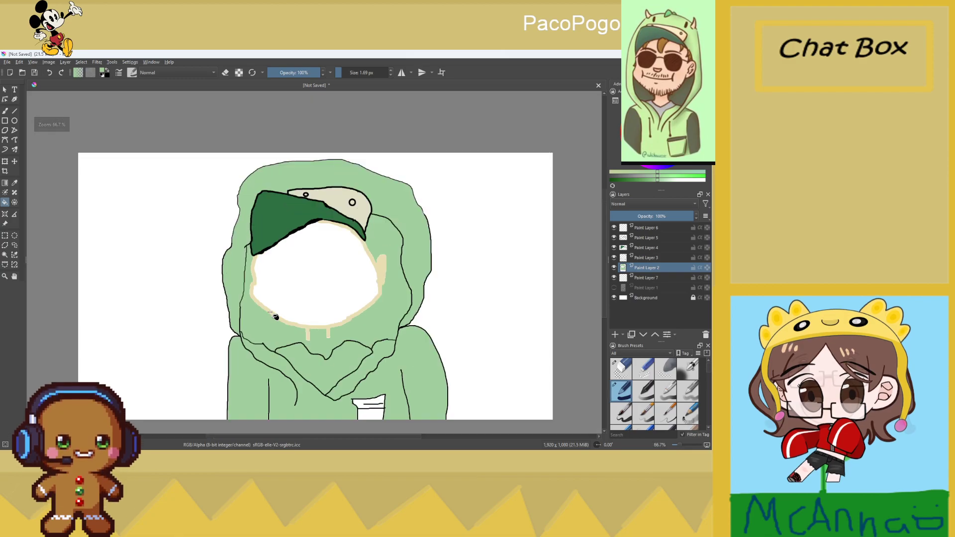
{"action": "scroll", "coordinate": [463, 278], "scroll_direction": "up", "scroll_amount": 1}
{"action": "scroll", "coordinate": [462, 279], "scroll_direction": "down", "scroll_amount": 3}
{"action": "scroll", "coordinate": [477, 279], "scroll_direction": "up", "scroll_amount": 1}
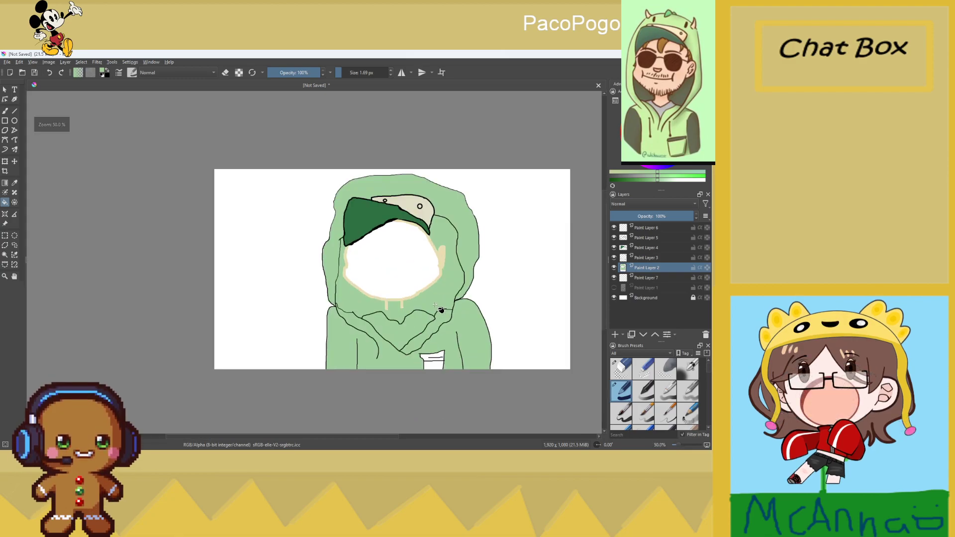
Prepare a 14.87 px brush in dark grey-green and move Paint Layer 7 above Paint Layer 2
{"action": "left_click", "coordinate": [645, 277]}
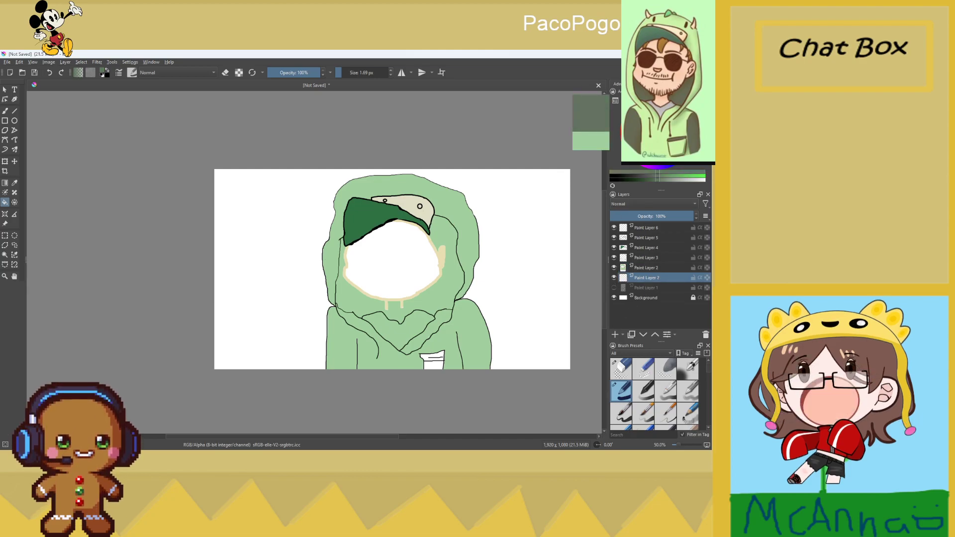
{"action": "scroll", "coordinate": [466, 319], "scroll_direction": "up", "scroll_amount": 2}
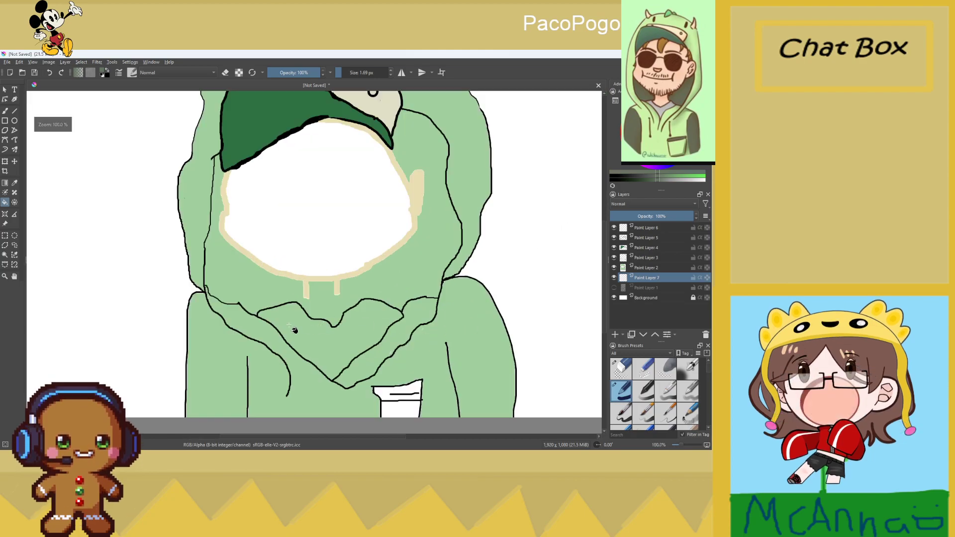
{"action": "left_click", "coordinate": [6, 111]}
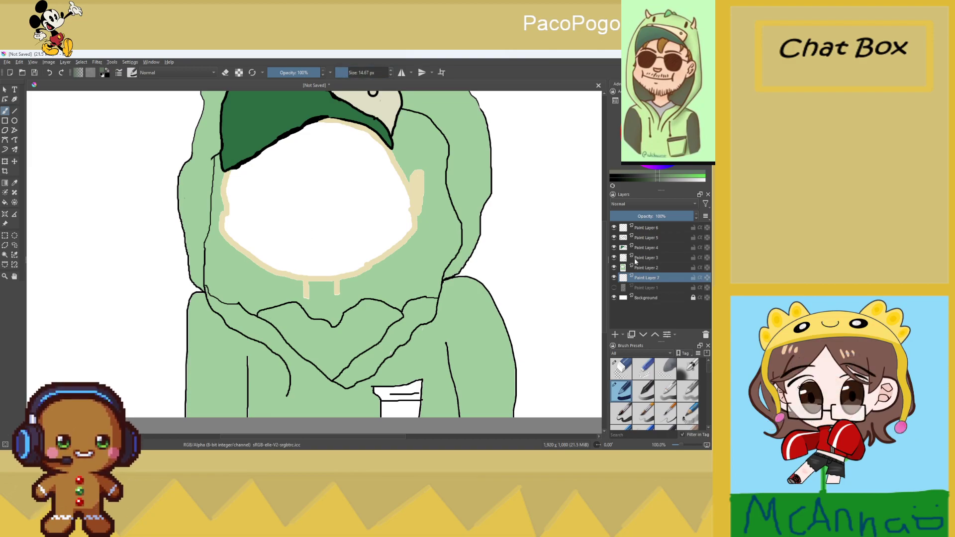
{"action": "left_click_drag", "start_coordinate": [660, 275], "coordinate": [657, 267]}
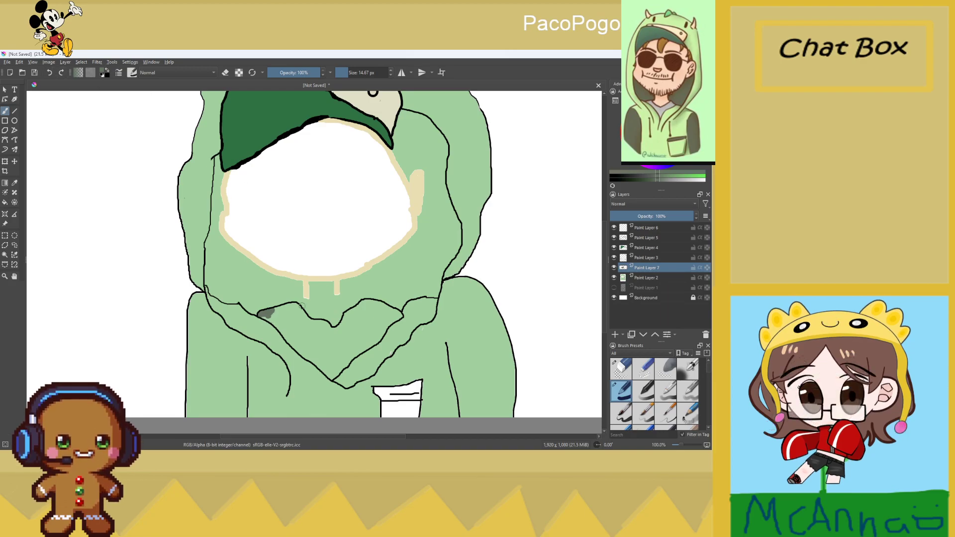
Paint the V-shaped neckline area dark grey-green on Paint Layer 7, starting along its edges and covering the middle with a larger brush
{"action": "scroll", "coordinate": [294, 356], "scroll_direction": "up", "scroll_amount": 3}
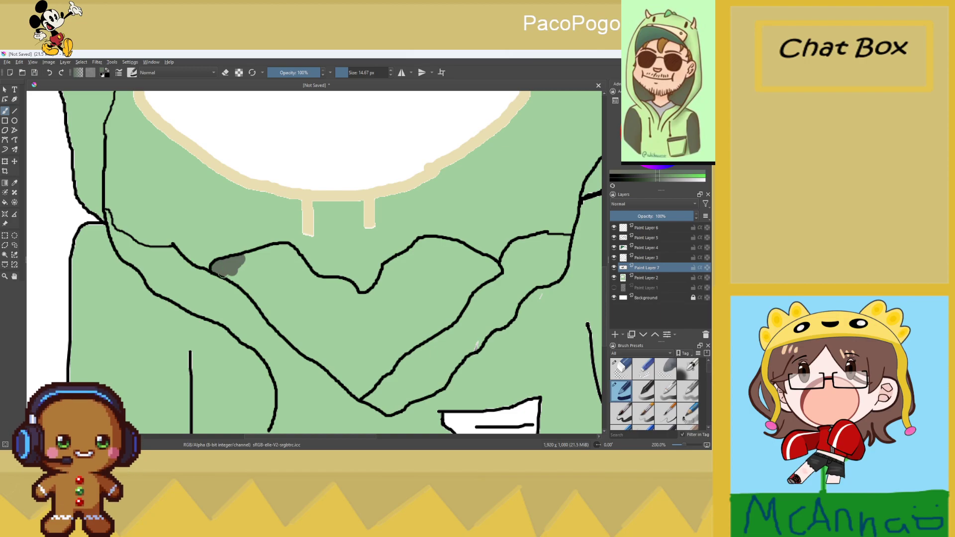
{"action": "left_click_drag", "start_coordinate": [243, 282], "coordinate": [349, 383]}
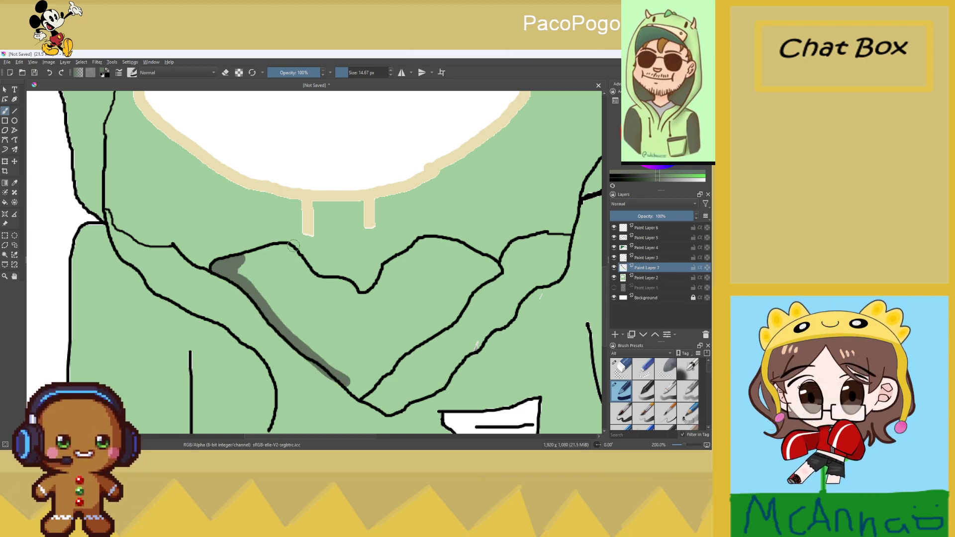
{"action": "scroll", "coordinate": [408, 342], "scroll_direction": "down", "scroll_amount": 1}
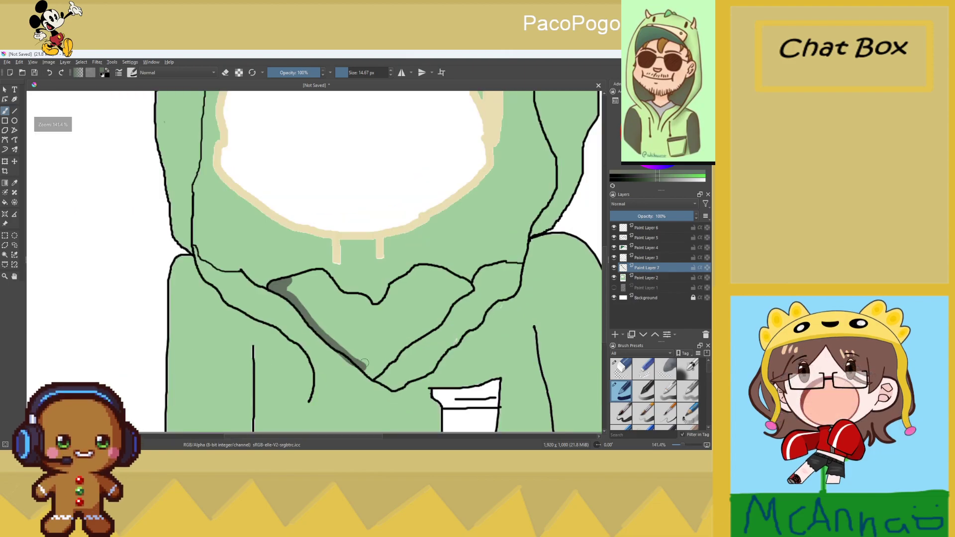
{"action": "left_click_drag", "start_coordinate": [365, 366], "coordinate": [371, 373]}
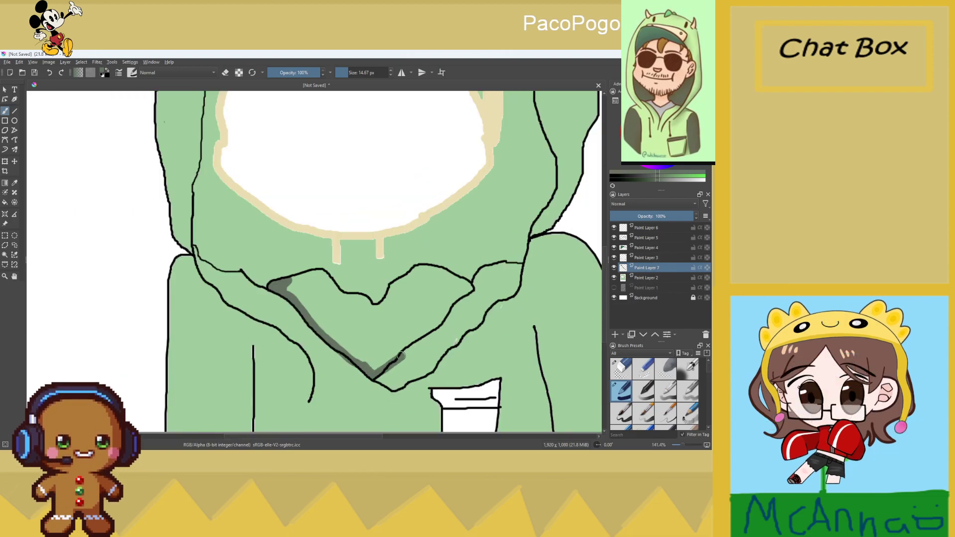
{"action": "left_click", "coordinate": [353, 78]}
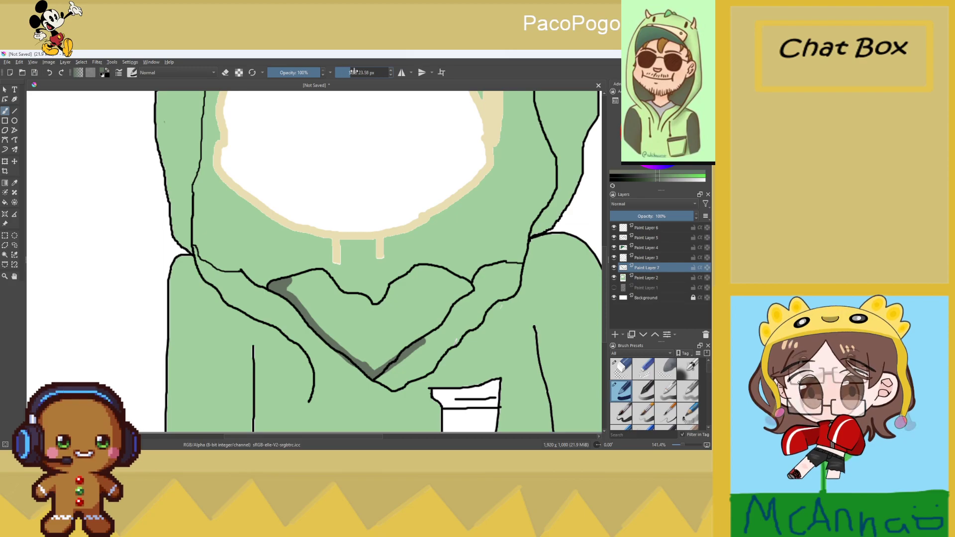
{"action": "mouse_move", "coordinate": [437, 321]}
{"action": "left_mouse_down"}
{"action": "mouse_move", "coordinate": [427, 299]}
{"action": "mouse_move", "coordinate": [363, 323]}
{"action": "mouse_move", "coordinate": [323, 353]}
{"action": "mouse_move", "coordinate": [283, 297]}
{"action": "mouse_move", "coordinate": [271, 296]}
{"action": "left_mouse_up"}
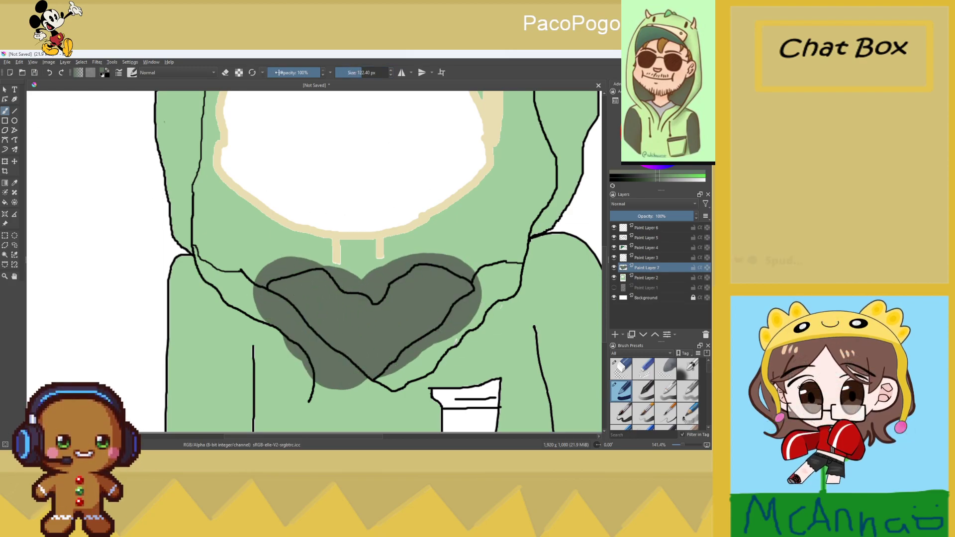
Erase the grey-green overspill along the lower edges of the V-shaped neckline on Paint Layer 7 with a 29.14 px eraser
{"action": "left_click", "coordinate": [624, 368]}
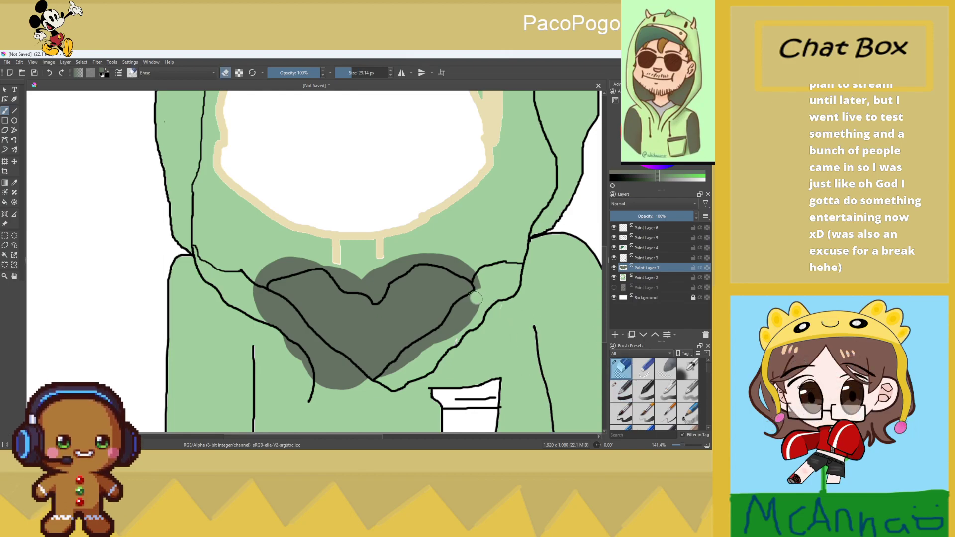
{"action": "left_click_drag", "start_coordinate": [455, 326], "coordinate": [471, 317]}
{"action": "scroll", "coordinate": [484, 302], "scroll_direction": "up", "scroll_amount": 2}
{"action": "scroll", "coordinate": [441, 366], "scroll_direction": "up", "scroll_amount": 2}
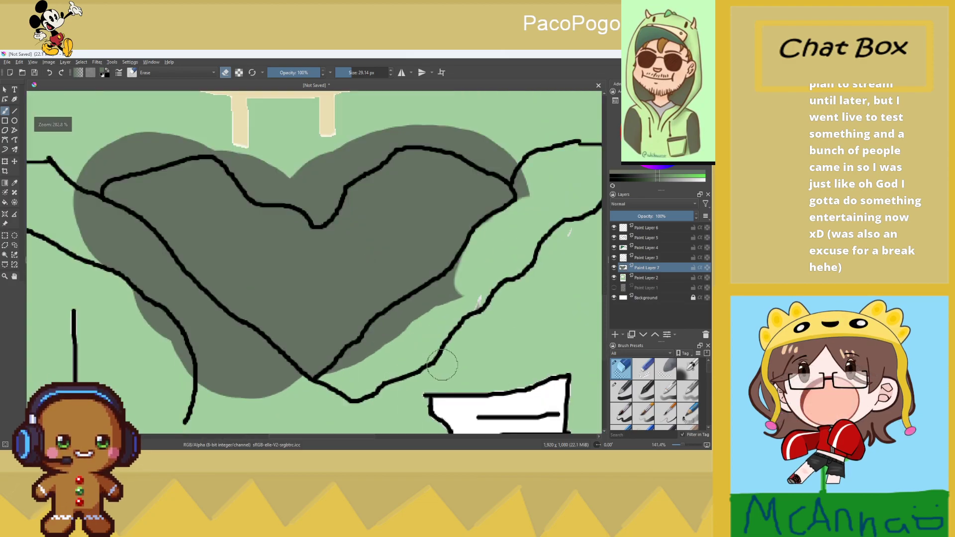
{"action": "mouse_move", "coordinate": [468, 285]}
{"action": "left_mouse_down"}
{"action": "mouse_move", "coordinate": [410, 314]}
{"action": "mouse_move", "coordinate": [458, 289]}
{"action": "mouse_move", "coordinate": [463, 272]}
{"action": "mouse_move", "coordinate": [329, 381]}
{"action": "mouse_move", "coordinate": [340, 381]}
{"action": "mouse_move", "coordinate": [360, 359]}
{"action": "mouse_move", "coordinate": [287, 389]}
{"action": "mouse_move", "coordinate": [264, 360]}
{"action": "mouse_move", "coordinate": [282, 380]}
{"action": "mouse_move", "coordinate": [252, 390]}
{"action": "mouse_move", "coordinate": [265, 401]}
{"action": "mouse_move", "coordinate": [147, 338]}
{"action": "mouse_move", "coordinate": [197, 394]}
{"action": "mouse_move", "coordinate": [116, 304]}
{"action": "mouse_move", "coordinate": [126, 284]}
{"action": "mouse_move", "coordinate": [205, 359]}
{"action": "mouse_move", "coordinate": [139, 266]}
{"action": "mouse_move", "coordinate": [183, 302]}
{"action": "mouse_move", "coordinate": [175, 284]}
{"action": "mouse_move", "coordinate": [247, 356]}
{"action": "mouse_move", "coordinate": [240, 361]}
{"action": "mouse_move", "coordinate": [213, 340]}
{"action": "mouse_move", "coordinate": [230, 340]}
{"action": "mouse_move", "coordinate": [226, 332]}
{"action": "mouse_move", "coordinate": [260, 355]}
{"action": "mouse_move", "coordinate": [220, 328]}
{"action": "left_mouse_up"}
{"action": "scroll", "coordinate": [271, 378], "scroll_direction": "down", "scroll_amount": 1}
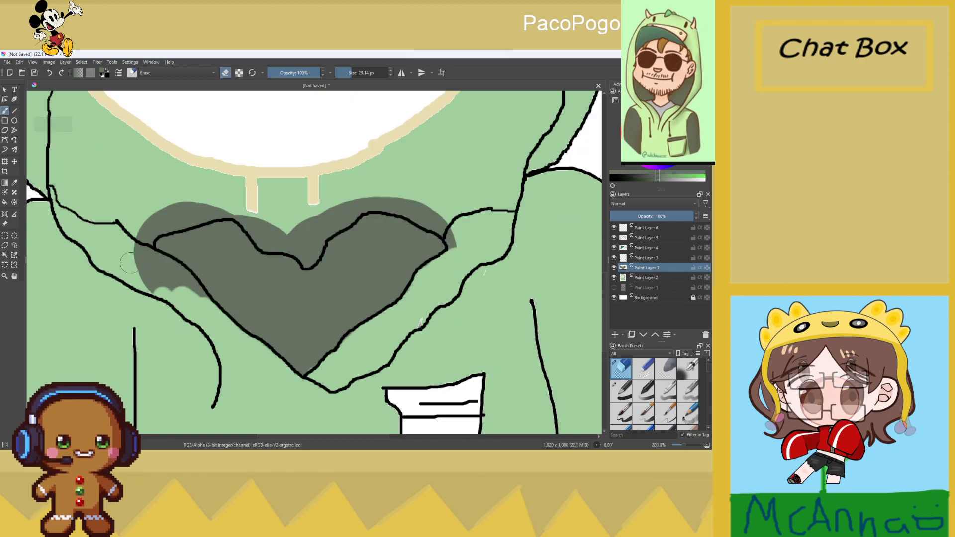
Erase the remaining overspill along the neckline's left and upper outlines and touch up its gaps with a 4.74 px brush
{"action": "mouse_move", "coordinate": [132, 244]}
{"action": "left_mouse_down"}
{"action": "mouse_move", "coordinate": [156, 266]}
{"action": "mouse_move", "coordinate": [146, 271]}
{"action": "left_mouse_up"}
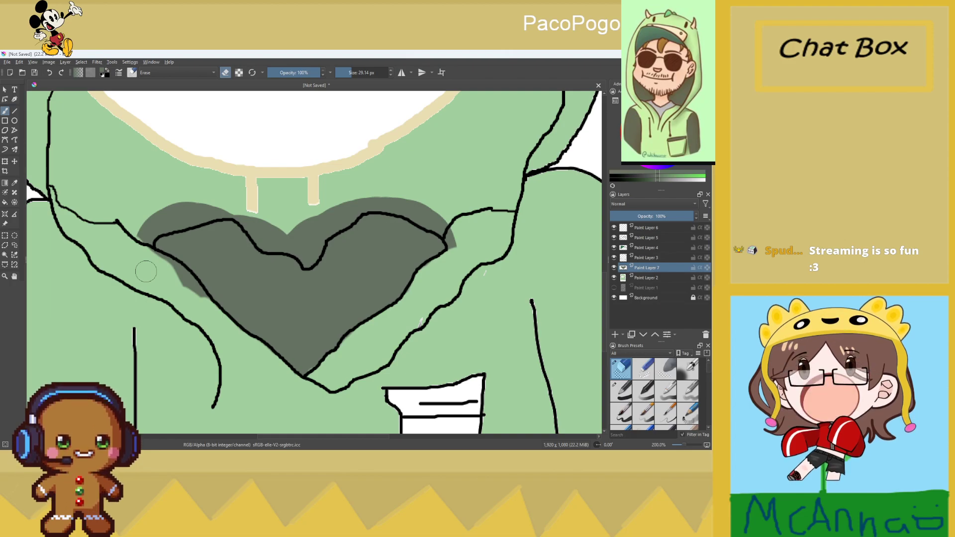
{"action": "left_click_drag", "start_coordinate": [150, 263], "coordinate": [191, 295]}
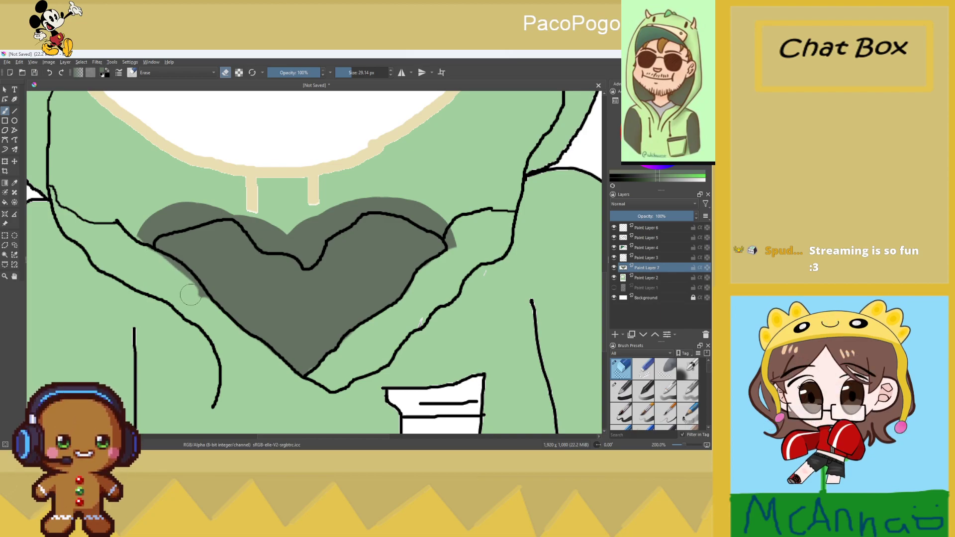
{"action": "mouse_move", "coordinate": [198, 300]}
{"action": "left_mouse_down"}
{"action": "mouse_move", "coordinate": [134, 237]}
{"action": "mouse_move", "coordinate": [199, 196]}
{"action": "mouse_move", "coordinate": [137, 234]}
{"action": "mouse_move", "coordinate": [140, 242]}
{"action": "mouse_move", "coordinate": [172, 216]}
{"action": "mouse_move", "coordinate": [208, 210]}
{"action": "mouse_move", "coordinate": [169, 224]}
{"action": "mouse_move", "coordinate": [229, 214]}
{"action": "mouse_move", "coordinate": [279, 243]}
{"action": "mouse_move", "coordinate": [271, 226]}
{"action": "mouse_move", "coordinate": [298, 251]}
{"action": "mouse_move", "coordinate": [287, 208]}
{"action": "mouse_move", "coordinate": [299, 212]}
{"action": "mouse_move", "coordinate": [300, 248]}
{"action": "mouse_move", "coordinate": [303, 225]}
{"action": "mouse_move", "coordinate": [386, 199]}
{"action": "mouse_move", "coordinate": [446, 223]}
{"action": "mouse_move", "coordinate": [457, 242]}
{"action": "mouse_move", "coordinate": [412, 212]}
{"action": "mouse_move", "coordinate": [372, 205]}
{"action": "mouse_move", "coordinate": [316, 231]}
{"action": "mouse_move", "coordinate": [306, 258]}
{"action": "left_mouse_up"}
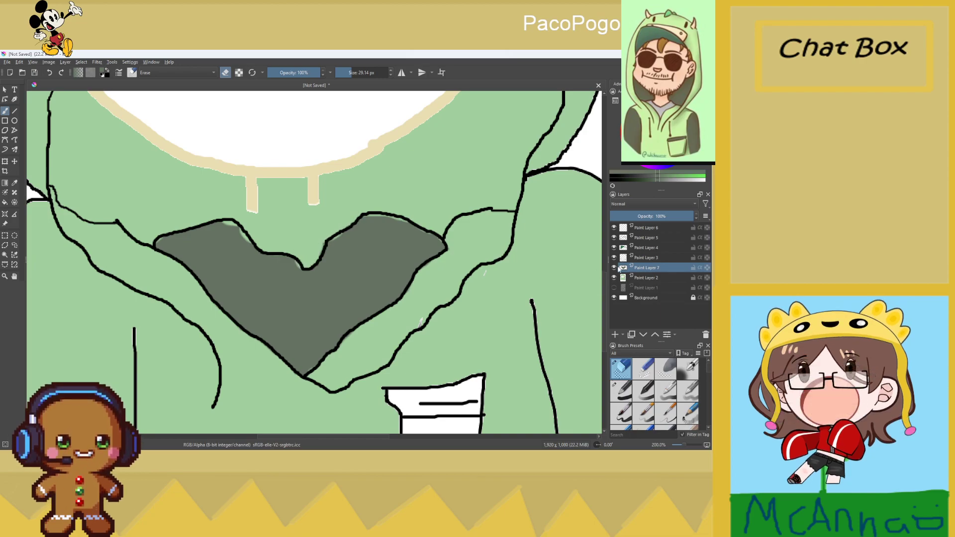
{"action": "left_click", "coordinate": [616, 389]}
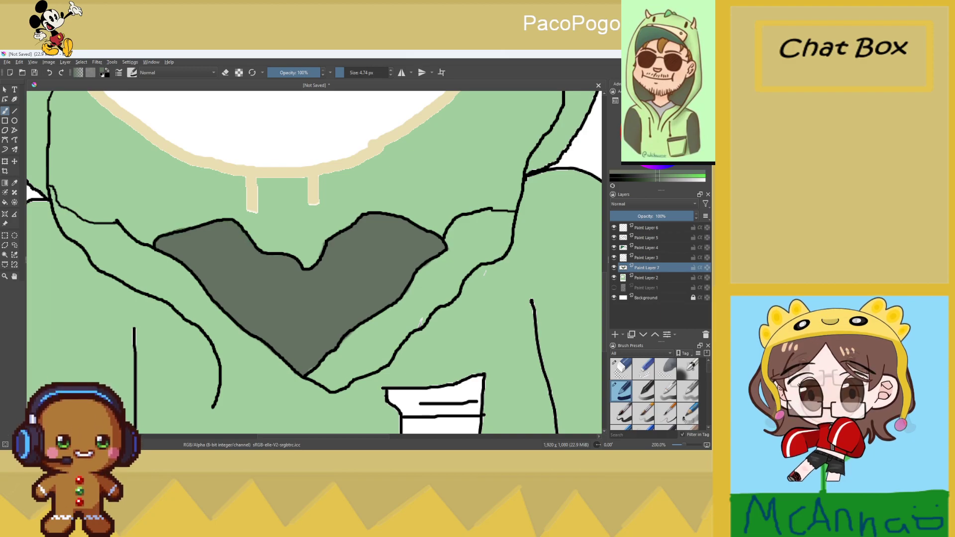
{"action": "scroll", "coordinate": [155, 229], "scroll_direction": "up", "scroll_amount": 4}
{"action": "key", "text": "e"}
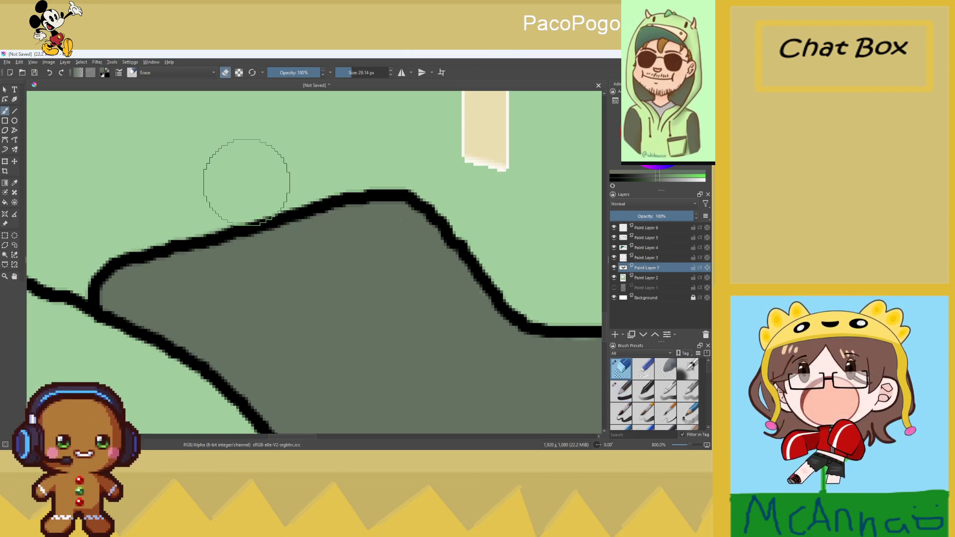
Add a new paint layer directly above Paint Layer 7
{"action": "scroll", "coordinate": [267, 187], "scroll_direction": "down", "scroll_amount": 10}
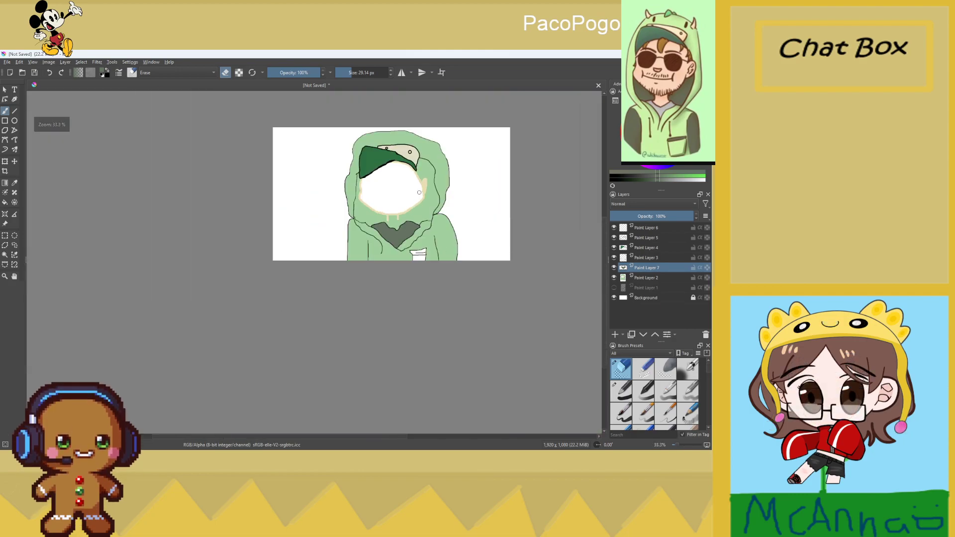
{"action": "scroll", "coordinate": [419, 193], "scroll_direction": "up", "scroll_amount": 1}
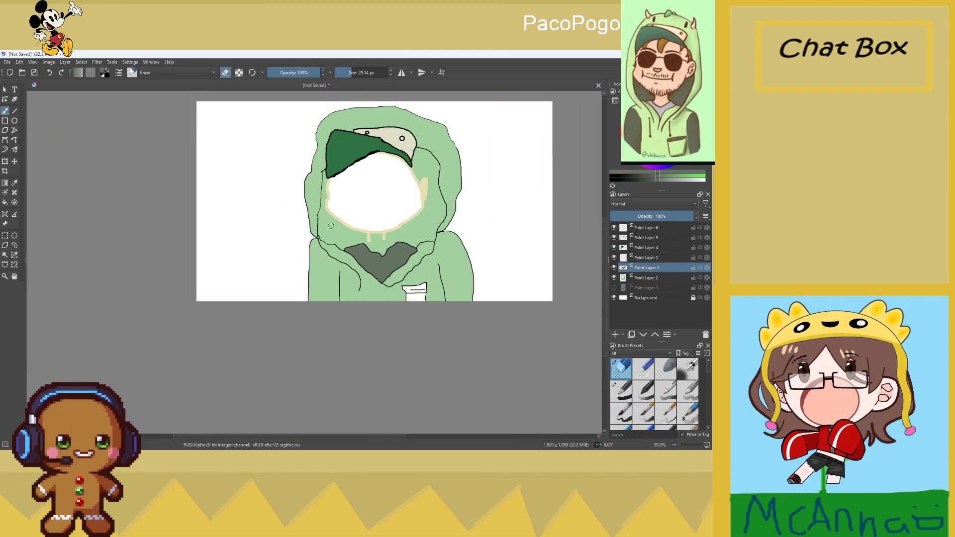
{"action": "scroll", "coordinate": [370, 229], "scroll_direction": "up", "scroll_amount": 2}
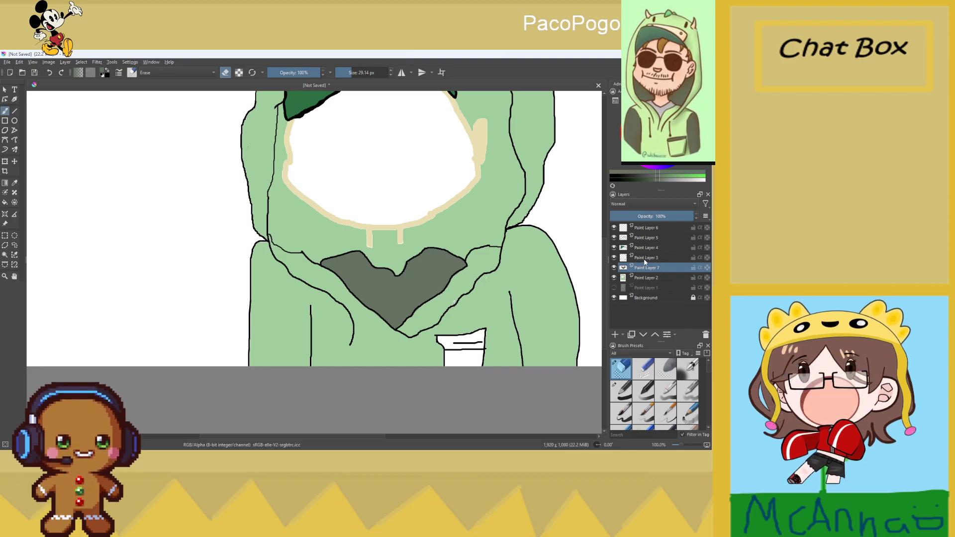
{"action": "left_click", "coordinate": [615, 335]}
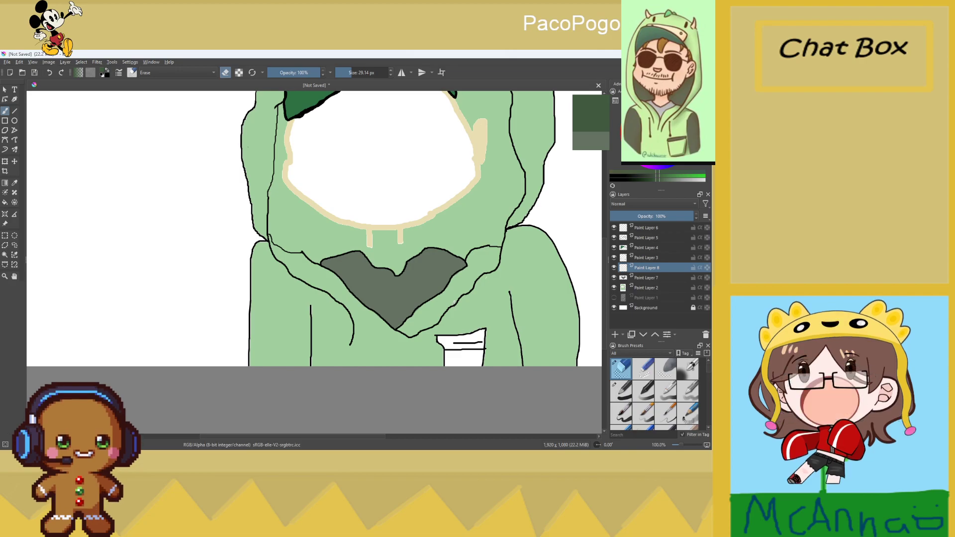
{"action": "scroll", "coordinate": [460, 166], "scroll_direction": "down", "scroll_amount": 3}
{"action": "scroll", "coordinate": [477, 137], "scroll_direction": "up", "scroll_amount": 3}
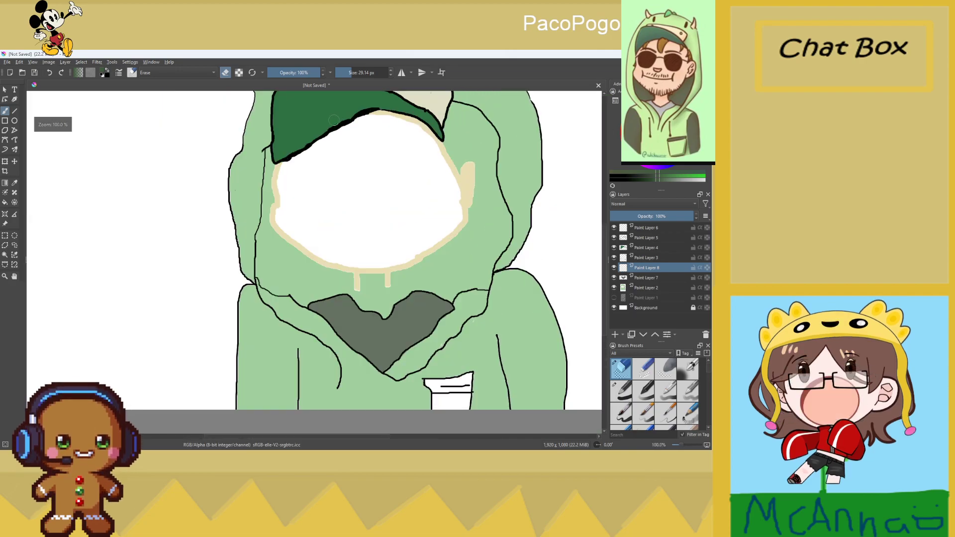
Paint the hood's interior around the face very dark green on the new layer, enlarging the brush to 73.88 px
{"action": "left_click", "coordinate": [621, 391]}
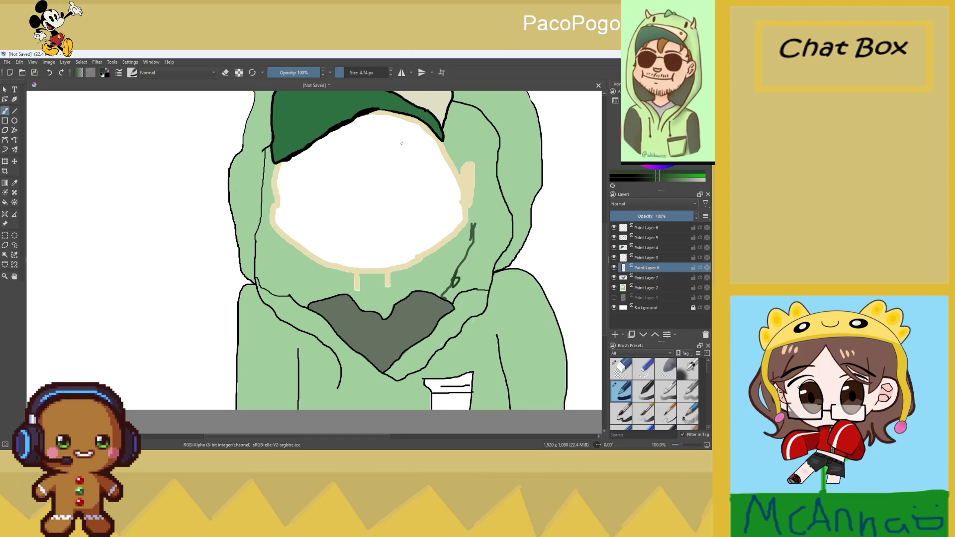
{"action": "key", "text": "bracketright"}
{"action": "key", "text": "bracketright"}
{"action": "key", "text": "bracketright"}
{"action": "key", "text": "bracketright"}
{"action": "key", "text": "bracketright"}
{"action": "key", "text": "bracketright"}
{"action": "left_click_drag", "start_coordinate": [440, 275], "coordinate": [454, 290]}
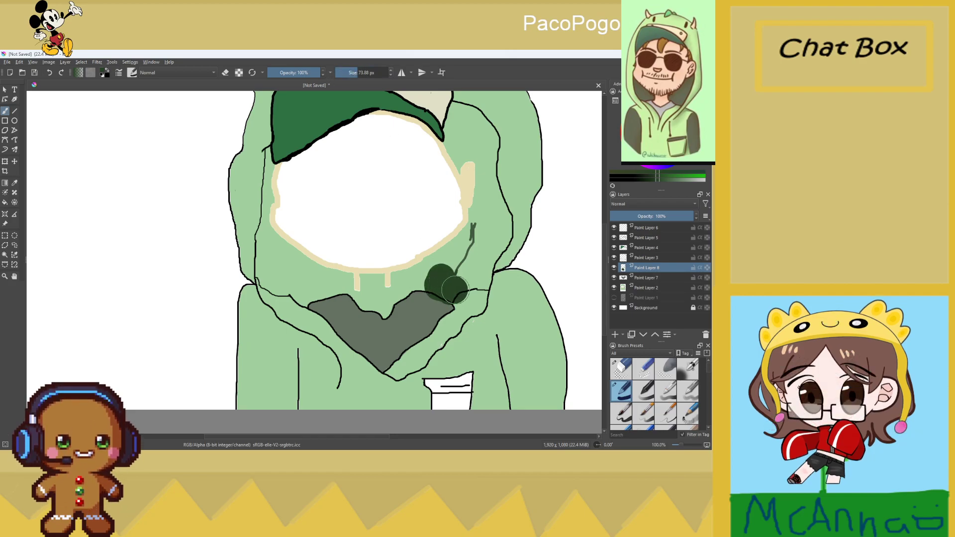
{"action": "key", "text": "e"}
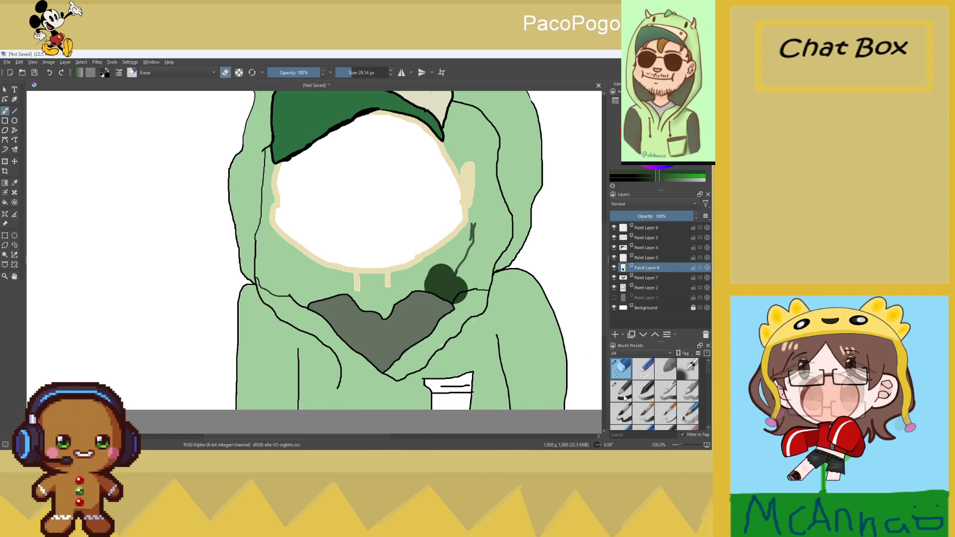
{"action": "key", "text": "e"}
{"action": "mouse_move", "coordinate": [475, 234]}
{"action": "left_mouse_down"}
{"action": "mouse_move", "coordinate": [413, 277]}
{"action": "mouse_move", "coordinate": [487, 274]}
{"action": "mouse_move", "coordinate": [499, 207]}
{"action": "mouse_move", "coordinate": [487, 130]}
{"action": "mouse_move", "coordinate": [464, 111]}
{"action": "mouse_move", "coordinate": [454, 148]}
{"action": "mouse_move", "coordinate": [458, 156]}
{"action": "mouse_move", "coordinate": [468, 132]}
{"action": "mouse_move", "coordinate": [482, 204]}
{"action": "mouse_move", "coordinate": [450, 294]}
{"action": "mouse_move", "coordinate": [406, 284]}
{"action": "mouse_move", "coordinate": [376, 294]}
{"action": "mouse_move", "coordinate": [387, 285]}
{"action": "mouse_move", "coordinate": [373, 287]}
{"action": "mouse_move", "coordinate": [379, 300]}
{"action": "mouse_move", "coordinate": [348, 304]}
{"action": "mouse_move", "coordinate": [383, 307]}
{"action": "mouse_move", "coordinate": [330, 301]}
{"action": "mouse_move", "coordinate": [325, 291]}
{"action": "mouse_move", "coordinate": [336, 281]}
{"action": "mouse_move", "coordinate": [281, 278]}
{"action": "mouse_move", "coordinate": [252, 229]}
{"action": "mouse_move", "coordinate": [262, 222]}
{"action": "mouse_move", "coordinate": [260, 243]}
{"action": "mouse_move", "coordinate": [294, 261]}
{"action": "mouse_move", "coordinate": [323, 298]}
{"action": "mouse_move", "coordinate": [273, 233]}
{"action": "mouse_move", "coordinate": [264, 145]}
{"action": "left_mouse_up"}
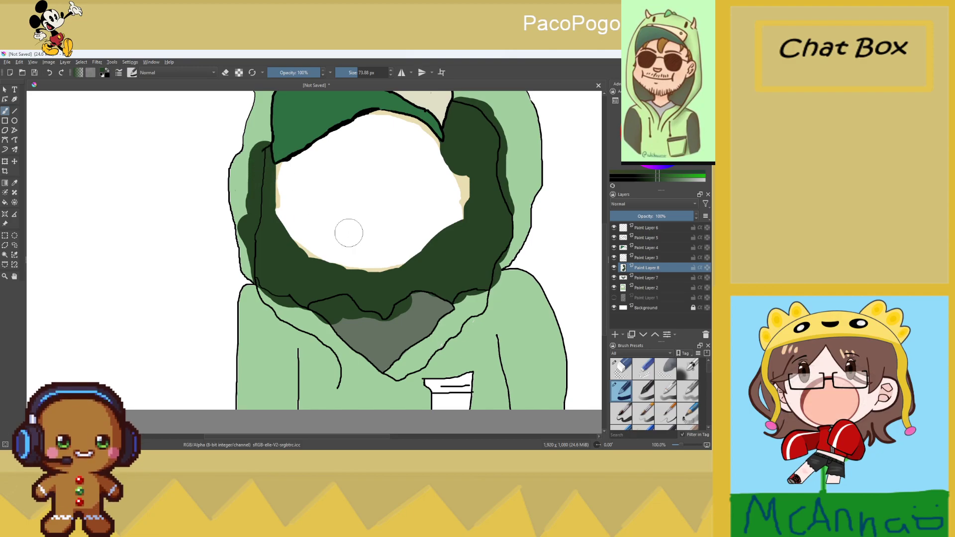
Erase the dark green covering the ear and the right-hand edge of the face with the 29.14 px eraser
{"action": "scroll", "coordinate": [345, 227], "scroll_direction": "down", "scroll_amount": 3}
{"action": "scroll", "coordinate": [363, 202], "scroll_direction": "up", "scroll_amount": 1}
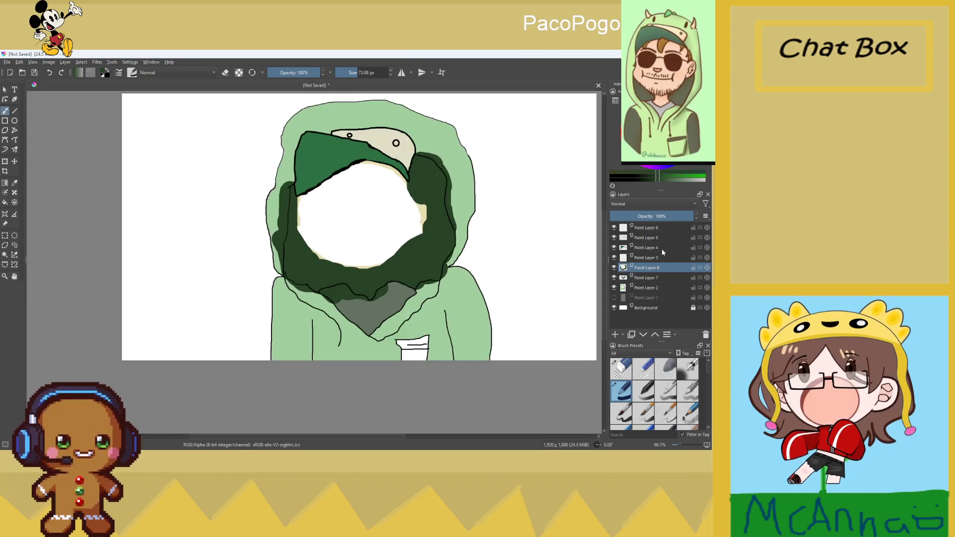
{"action": "left_click", "coordinate": [621, 369]}
{"action": "scroll", "coordinate": [460, 214], "scroll_direction": "up", "scroll_amount": 2}
{"action": "mouse_move", "coordinate": [400, 128]}
{"action": "left_mouse_down"}
{"action": "mouse_move", "coordinate": [459, 171]}
{"action": "mouse_move", "coordinate": [469, 220]}
{"action": "mouse_move", "coordinate": [464, 189]}
{"action": "mouse_move", "coordinate": [462, 234]}
{"action": "mouse_move", "coordinate": [473, 274]}
{"action": "left_mouse_up"}
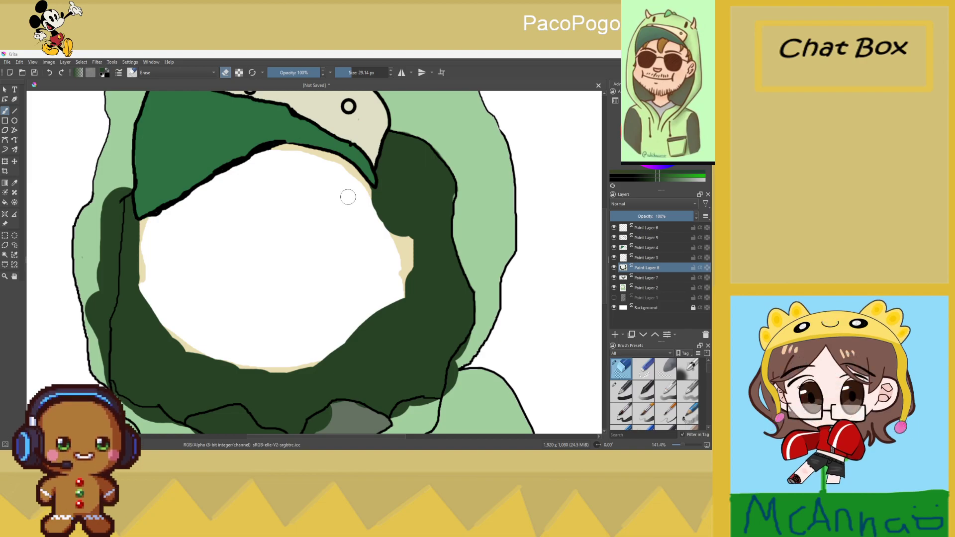
{"action": "mouse_move", "coordinate": [367, 199]}
{"action": "left_mouse_down"}
{"action": "mouse_move", "coordinate": [401, 239]}
{"action": "mouse_move", "coordinate": [409, 222]}
{"action": "mouse_move", "coordinate": [416, 238]}
{"action": "mouse_move", "coordinate": [416, 223]}
{"action": "mouse_move", "coordinate": [425, 226]}
{"action": "mouse_move", "coordinate": [419, 221]}
{"action": "mouse_move", "coordinate": [404, 292]}
{"action": "left_mouse_up"}
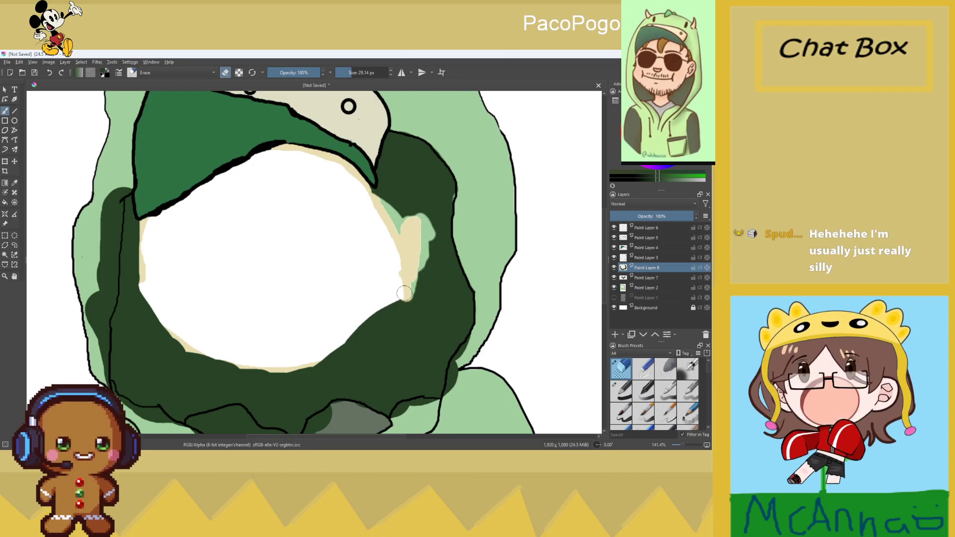
{"action": "scroll", "coordinate": [400, 263], "scroll_direction": "down", "scroll_amount": 1}
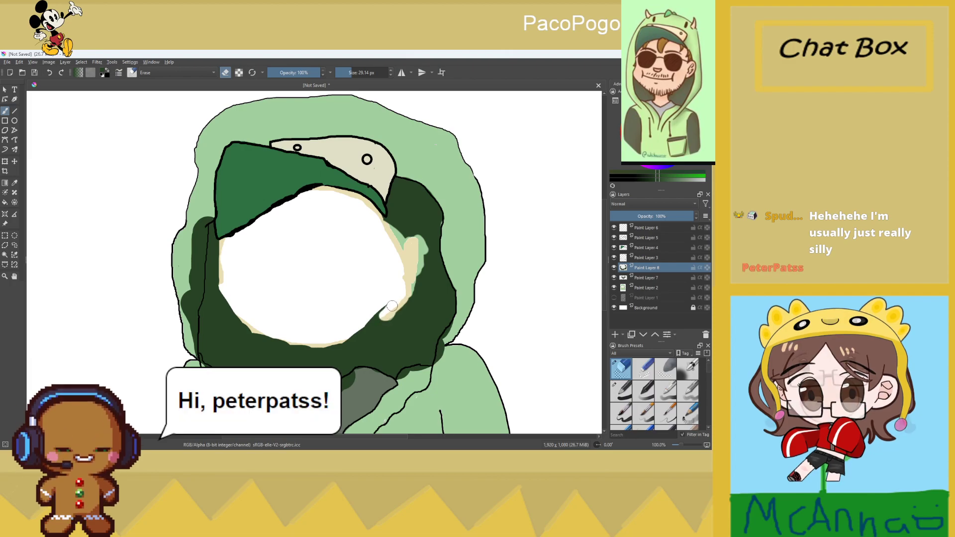
{"action": "left_click_drag", "start_coordinate": [404, 297], "coordinate": [369, 324]}
Erase the dark green covering the beige face outline along the chin and the left cheek
{"action": "scroll", "coordinate": [351, 328], "scroll_direction": "up", "scroll_amount": 3}
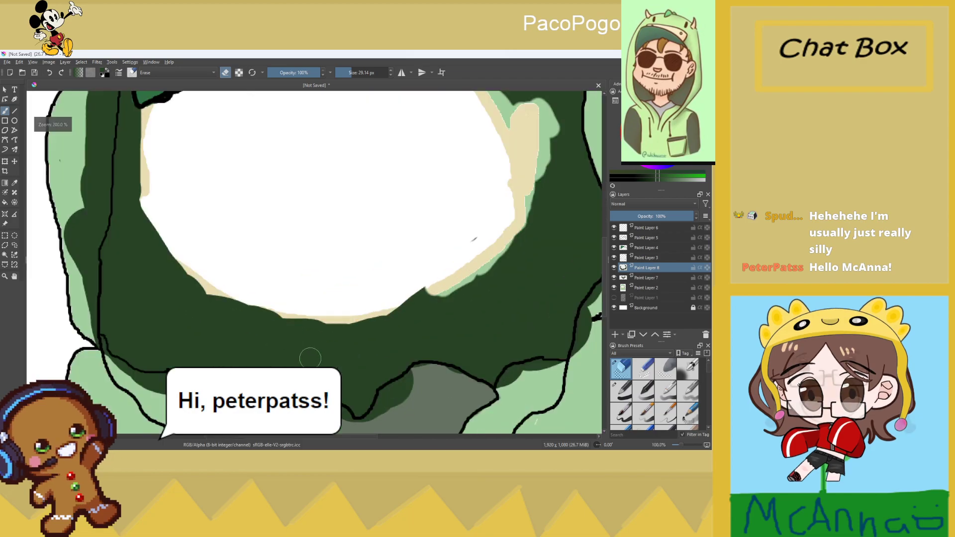
{"action": "mouse_move", "coordinate": [234, 272]}
{"action": "left_mouse_down"}
{"action": "mouse_move", "coordinate": [296, 283]}
{"action": "mouse_move", "coordinate": [353, 271]}
{"action": "left_mouse_up"}
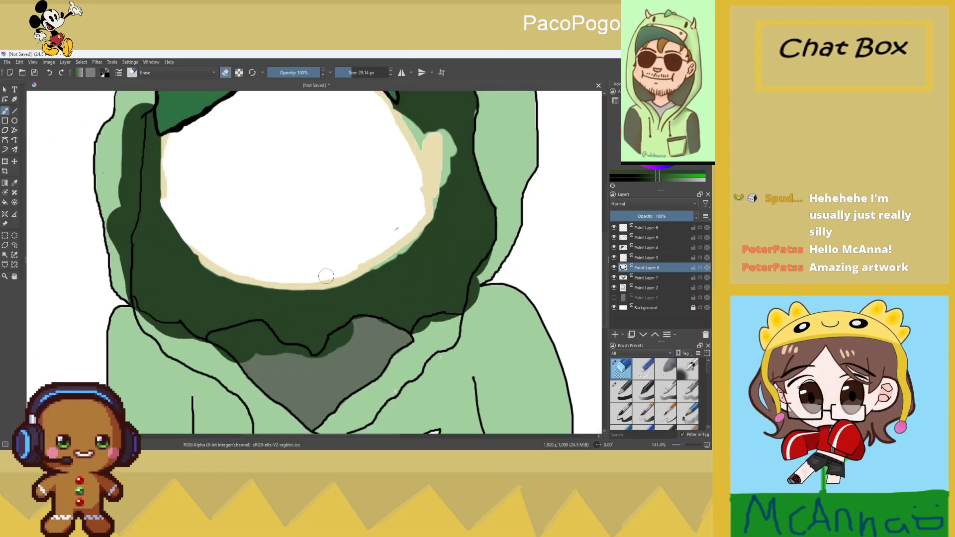
{"action": "left_click_drag", "start_coordinate": [262, 281], "coordinate": [316, 285]}
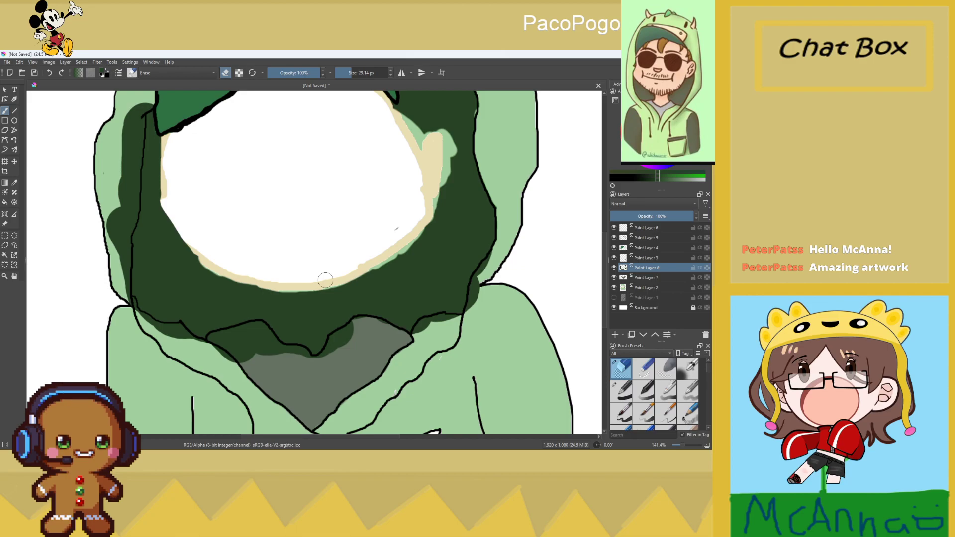
{"action": "scroll", "coordinate": [193, 180], "scroll_direction": "up", "scroll_amount": 1}
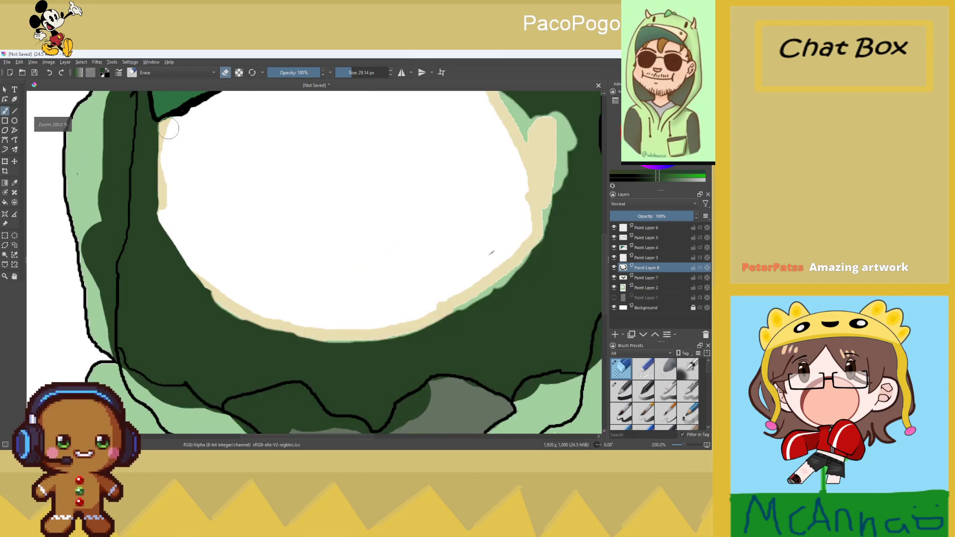
{"action": "mouse_move", "coordinate": [160, 138]}
{"action": "left_mouse_down"}
{"action": "mouse_move", "coordinate": [156, 253]}
{"action": "mouse_move", "coordinate": [168, 251]}
{"action": "mouse_move", "coordinate": [166, 236]}
{"action": "mouse_move", "coordinate": [205, 292]}
{"action": "mouse_move", "coordinate": [252, 318]}
{"action": "mouse_move", "coordinate": [309, 328]}
{"action": "left_mouse_up"}
Erase the dark green overspill outside the inner hood line on the upper left side
{"action": "scroll", "coordinate": [309, 328], "scroll_direction": "down", "scroll_amount": 3}
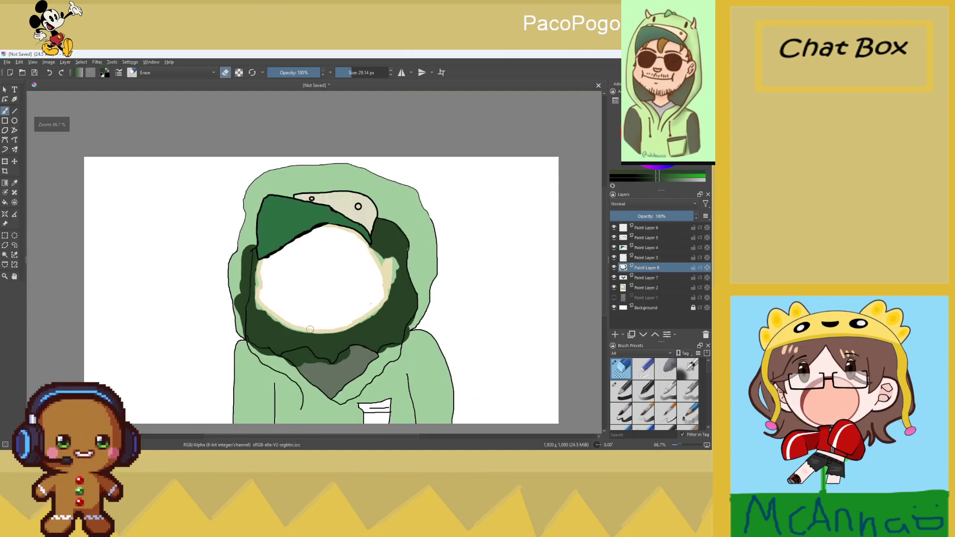
{"action": "scroll", "coordinate": [306, 321], "scroll_direction": "up", "scroll_amount": 2}
{"action": "mouse_move", "coordinate": [190, 158]}
{"action": "left_mouse_down"}
{"action": "mouse_move", "coordinate": [171, 184]}
{"action": "mouse_move", "coordinate": [179, 160]}
{"action": "mouse_move", "coordinate": [174, 217]}
{"action": "mouse_move", "coordinate": [169, 201]}
{"action": "left_mouse_up"}
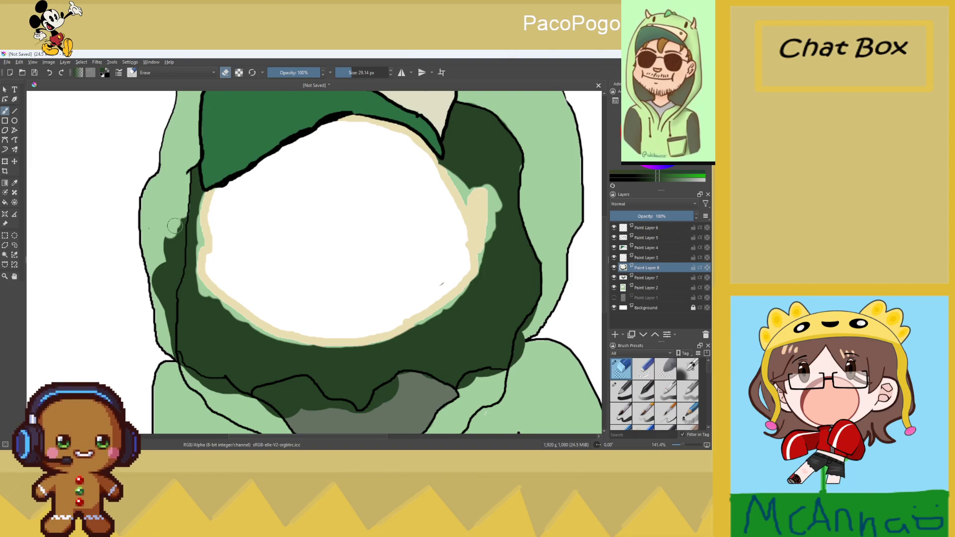
{"action": "scroll", "coordinate": [173, 226], "scroll_direction": "down", "scroll_amount": 5}
{"action": "scroll", "coordinate": [230, 202], "scroll_direction": "up", "scroll_amount": 3}
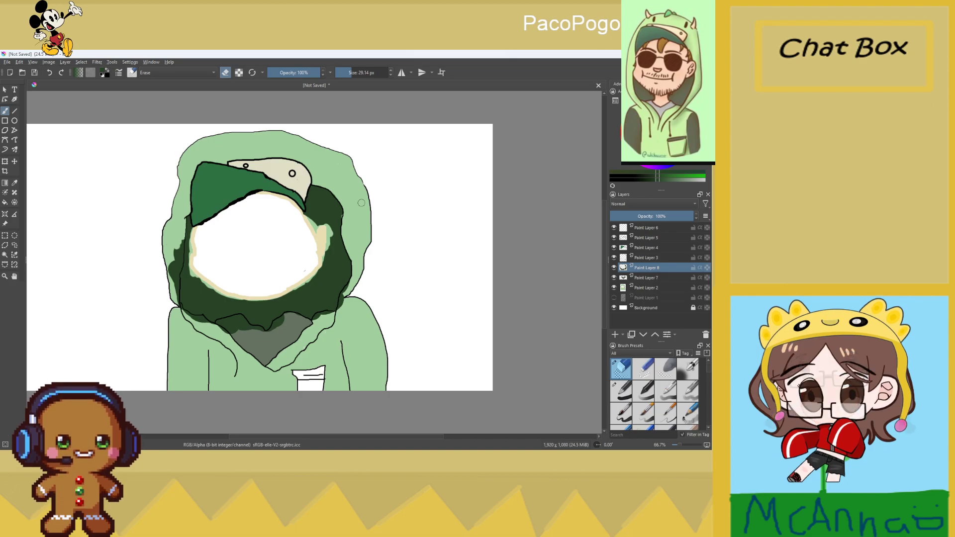
{"action": "scroll", "coordinate": [171, 239], "scroll_direction": "up", "scroll_amount": 2}
{"action": "scroll", "coordinate": [171, 239], "scroll_direction": "down", "scroll_amount": 2}
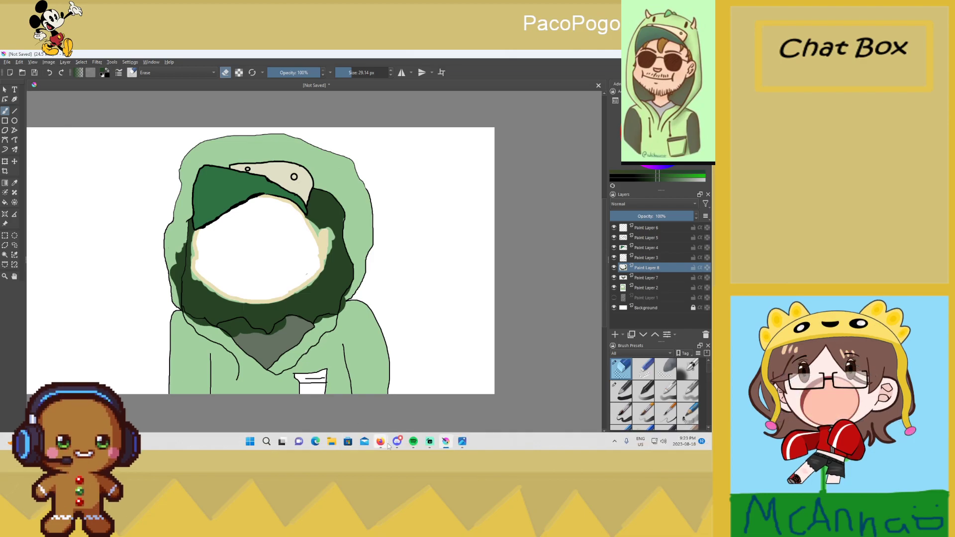
Switch to Firefox to view the FANARTFRIDAYdone.png image, and return to the drawing in Krita
{"action": "mouse_move", "coordinate": [386, 447]}
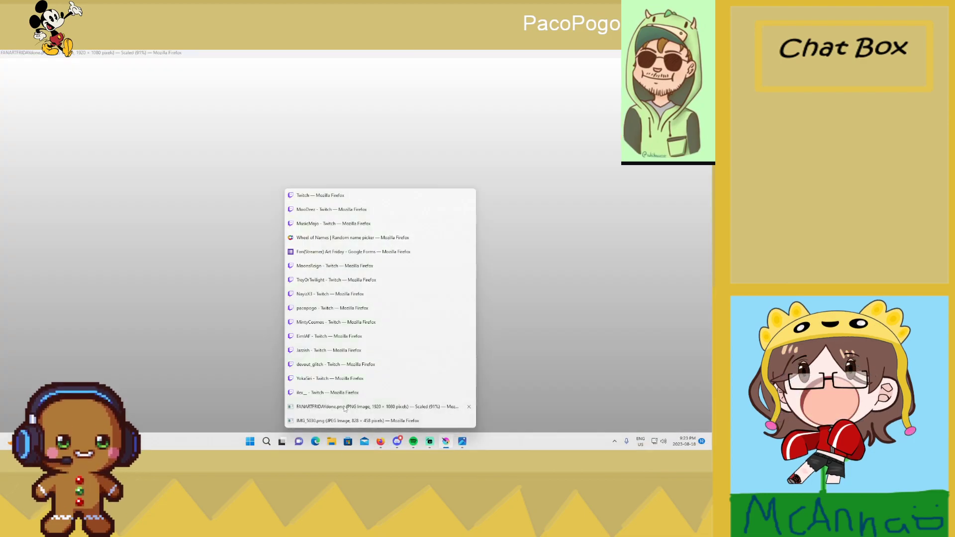
{"action": "left_click", "coordinate": [346, 407]}
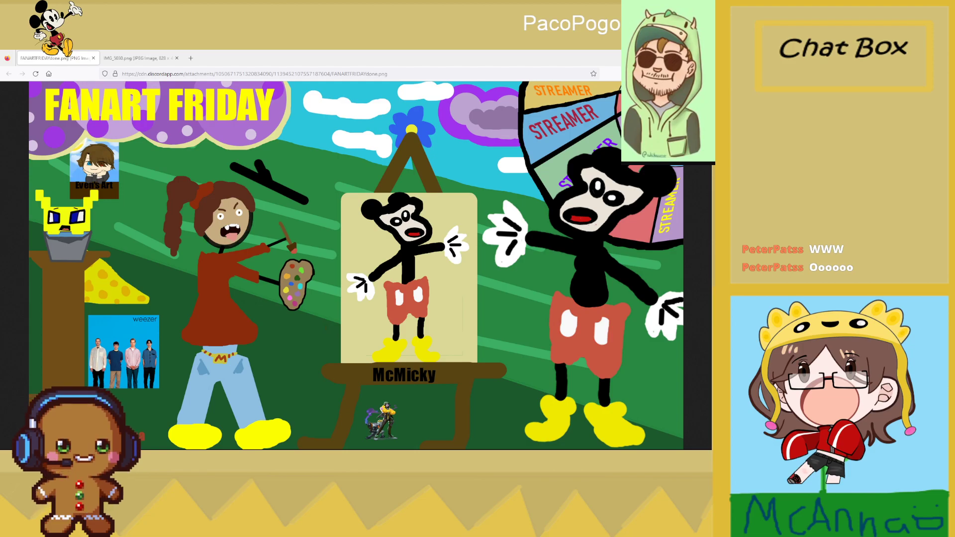
{"action": "key", "text": "alt+Tab"}
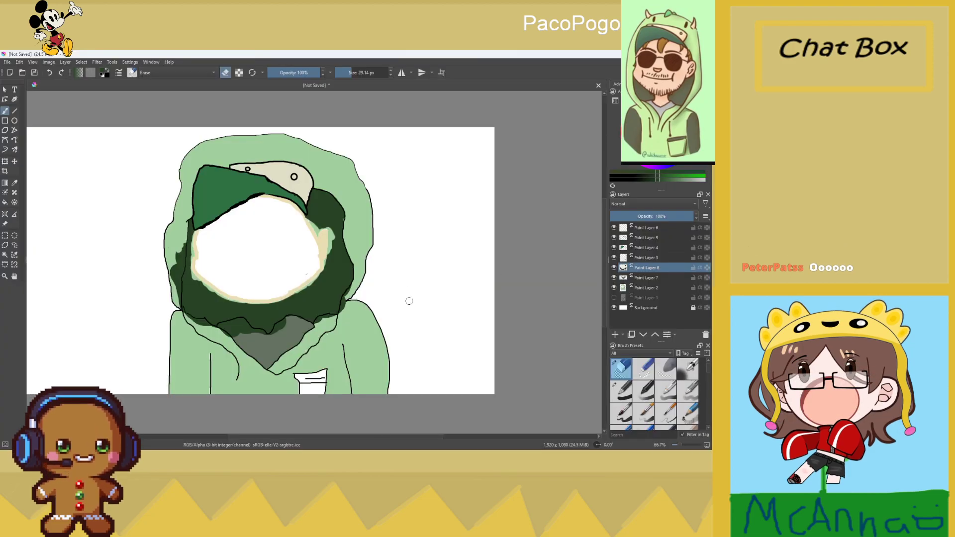
Erase the dark green overspill from the grey-green neckline and along the upper edge of the right-hand collar fold
{"action": "scroll", "coordinate": [234, 341], "scroll_direction": "up", "scroll_amount": 3}
{"action": "mouse_move", "coordinate": [241, 305]}
{"action": "left_mouse_down"}
{"action": "mouse_move", "coordinate": [221, 301]}
{"action": "mouse_move", "coordinate": [219, 319]}
{"action": "mouse_move", "coordinate": [209, 306]}
{"action": "mouse_move", "coordinate": [265, 279]}
{"action": "mouse_move", "coordinate": [306, 312]}
{"action": "mouse_move", "coordinate": [248, 301]}
{"action": "mouse_move", "coordinate": [279, 311]}
{"action": "left_mouse_up"}
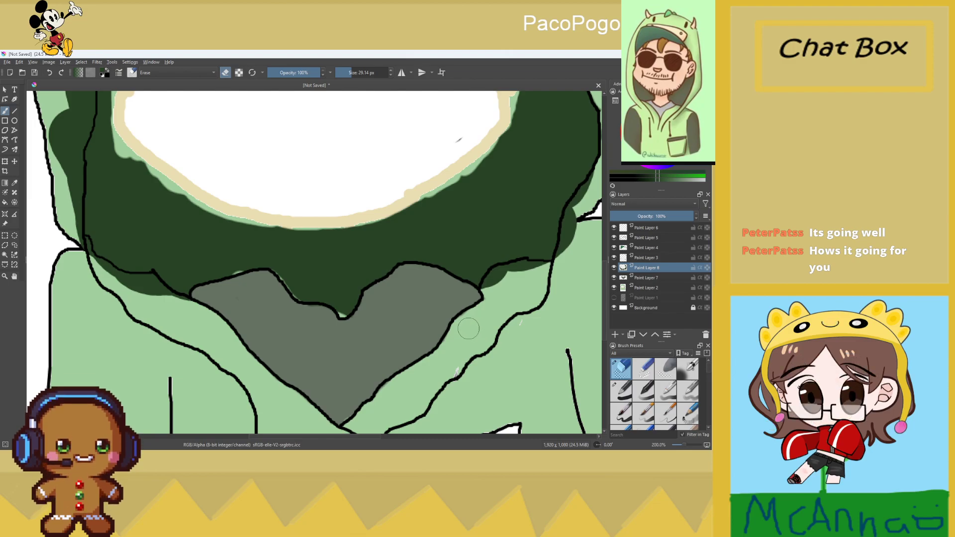
{"action": "scroll", "coordinate": [512, 301], "scroll_direction": "up", "scroll_amount": 1}
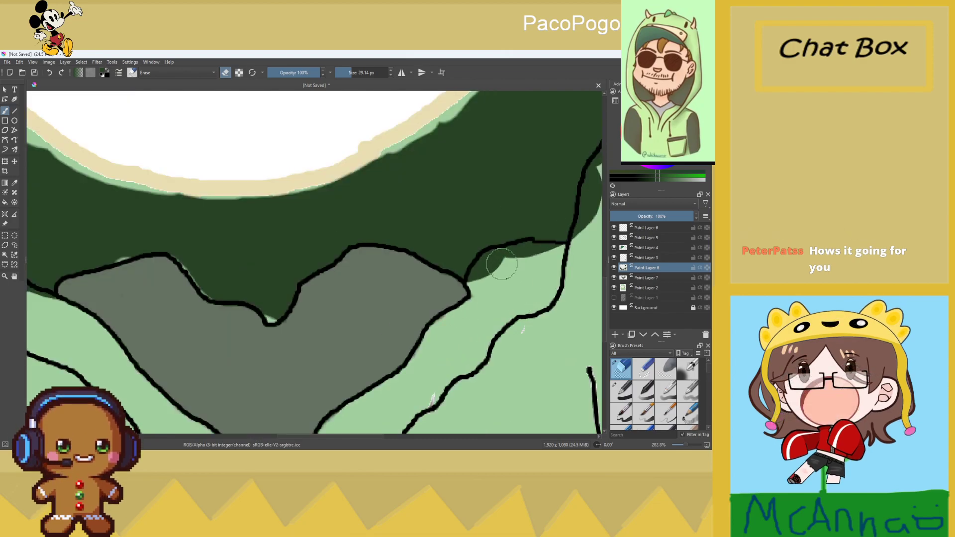
{"action": "mouse_move", "coordinate": [484, 281]}
{"action": "left_mouse_down"}
{"action": "mouse_move", "coordinate": [494, 264]}
{"action": "mouse_move", "coordinate": [547, 254]}
{"action": "left_mouse_up"}
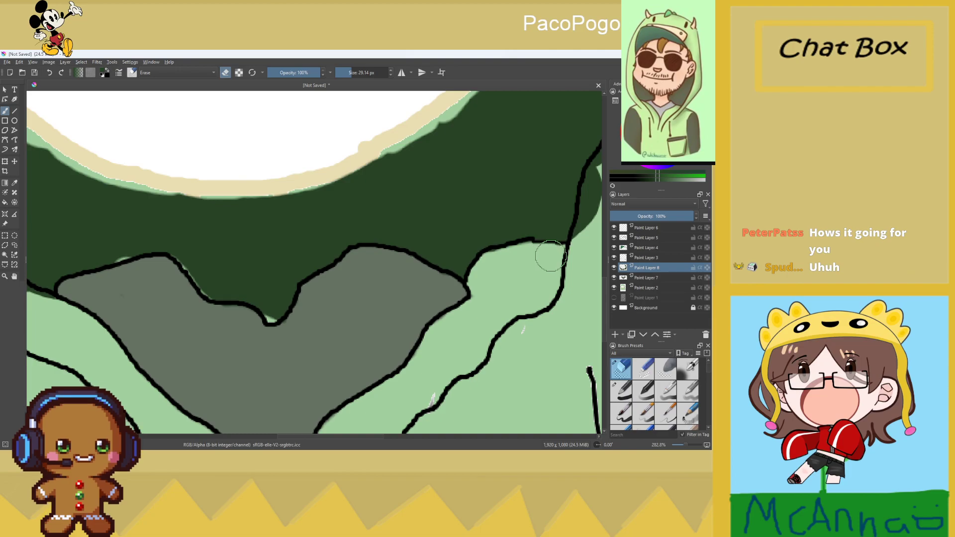
Erase the dark green overspill from the upper edge of the left-hand collar fold and outside the lower left inner hood line
{"action": "scroll", "coordinate": [515, 283], "scroll_direction": "down", "scroll_amount": 1}
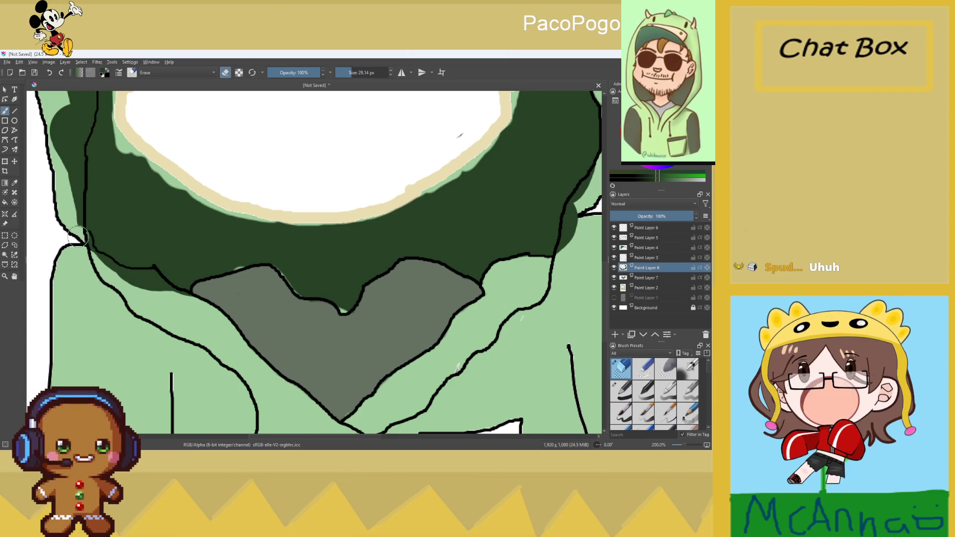
{"action": "left_click_drag", "start_coordinate": [88, 255], "coordinate": [182, 302]}
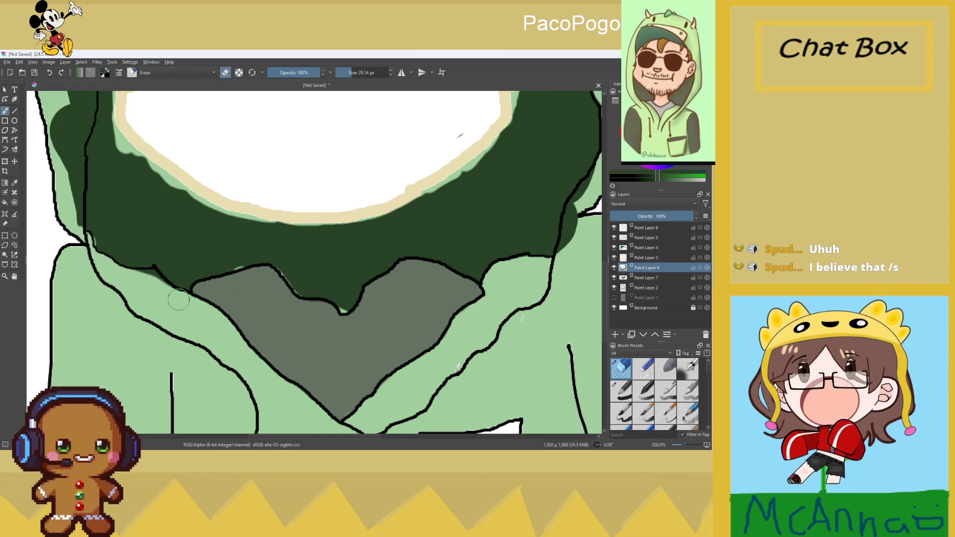
{"action": "scroll", "coordinate": [138, 279], "scroll_direction": "down", "scroll_amount": 4}
{"action": "scroll", "coordinate": [136, 222], "scroll_direction": "up", "scroll_amount": 3}
{"action": "scroll", "coordinate": [124, 135], "scroll_direction": "up", "scroll_amount": 1}
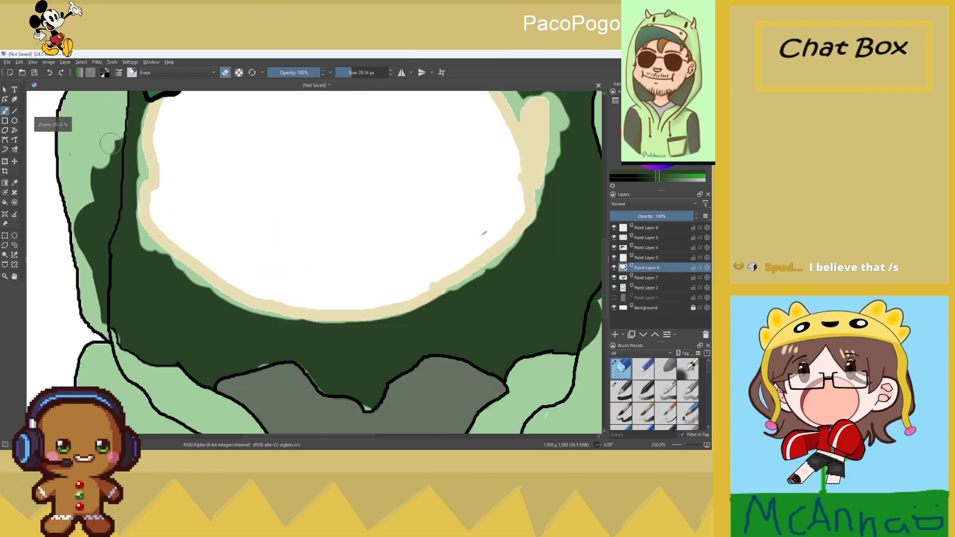
{"action": "mouse_move", "coordinate": [91, 171]}
{"action": "left_mouse_down"}
{"action": "mouse_move", "coordinate": [69, 189]}
{"action": "mouse_move", "coordinate": [82, 272]}
{"action": "mouse_move", "coordinate": [82, 241]}
{"action": "mouse_move", "coordinate": [103, 193]}
{"action": "mouse_move", "coordinate": [99, 237]}
{"action": "mouse_move", "coordinate": [109, 196]}
{"action": "mouse_move", "coordinate": [108, 224]}
{"action": "left_mouse_up"}
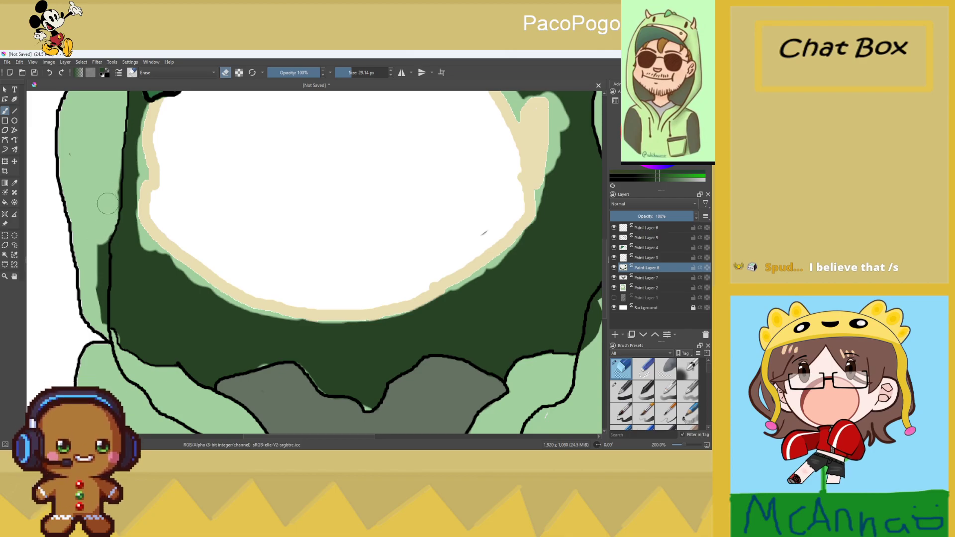
{"action": "mouse_move", "coordinate": [107, 223]}
{"action": "left_mouse_down"}
{"action": "mouse_move", "coordinate": [97, 313]}
{"action": "mouse_move", "coordinate": [110, 319]}
{"action": "left_mouse_up"}
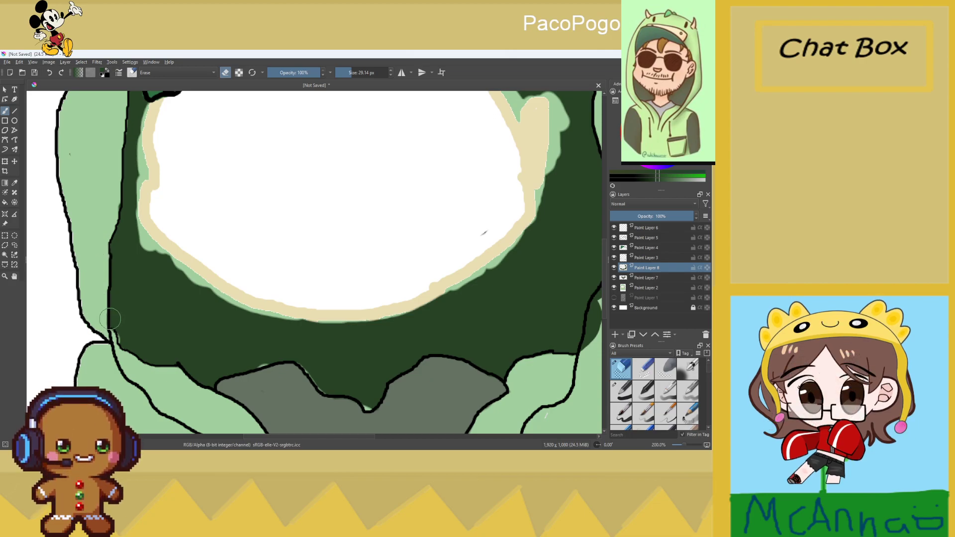
{"action": "scroll", "coordinate": [292, 290], "scroll_direction": "down", "scroll_amount": 4}
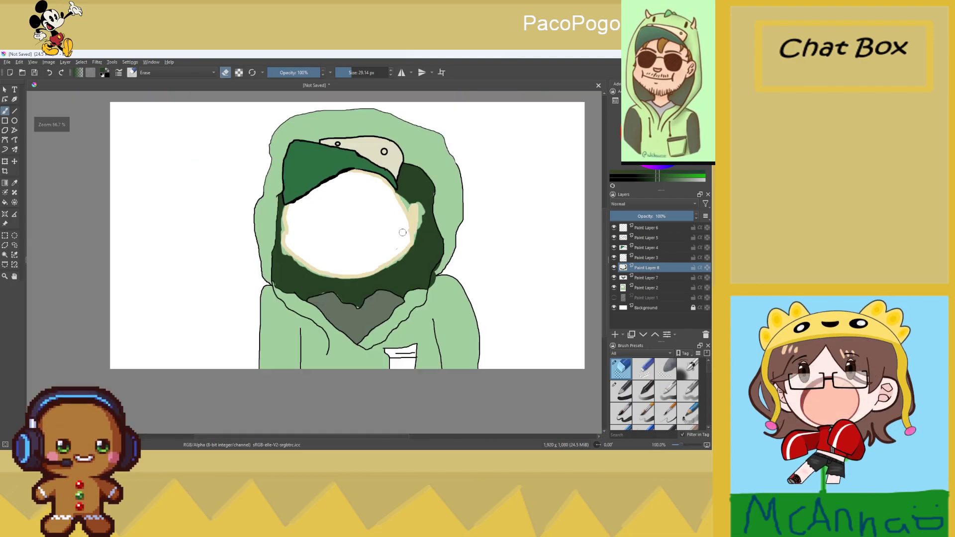
Paint dark green with a 3.65 px brush along the beige face outline down into the notch beside the right-hand ear
{"action": "scroll", "coordinate": [401, 259], "scroll_direction": "up", "scroll_amount": 2}
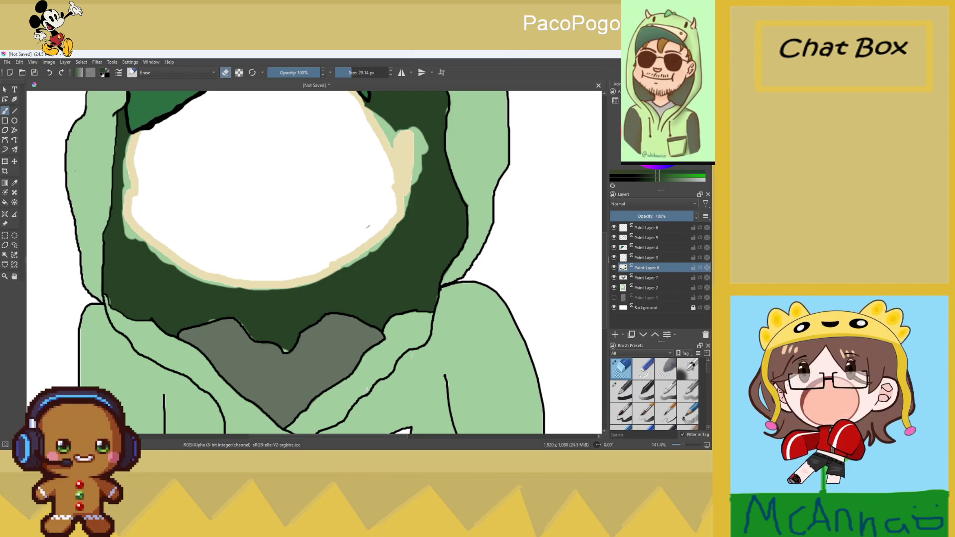
{"action": "scroll", "coordinate": [177, 318], "scroll_direction": "down", "scroll_amount": 1}
{"action": "scroll", "coordinate": [177, 266], "scroll_direction": "up", "scroll_amount": 1}
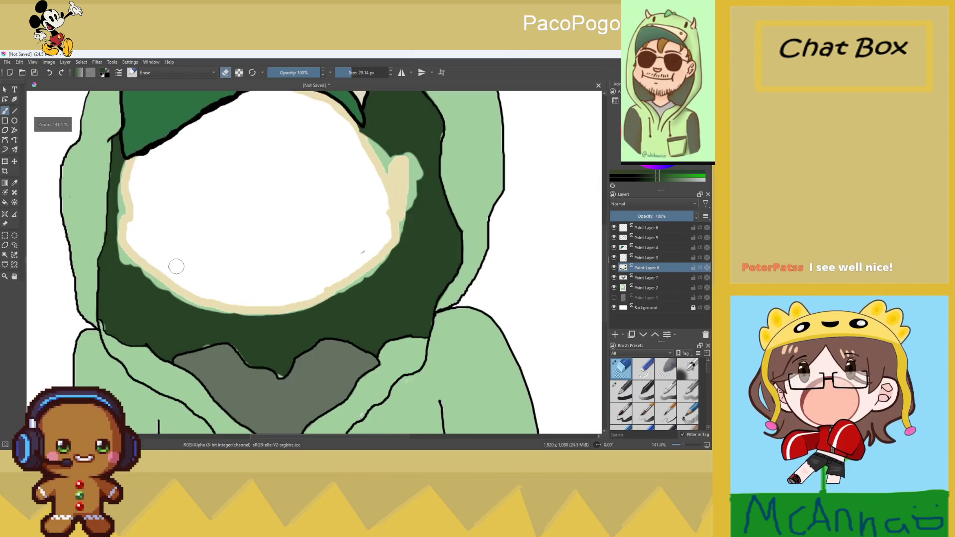
{"action": "key", "text": "/"}
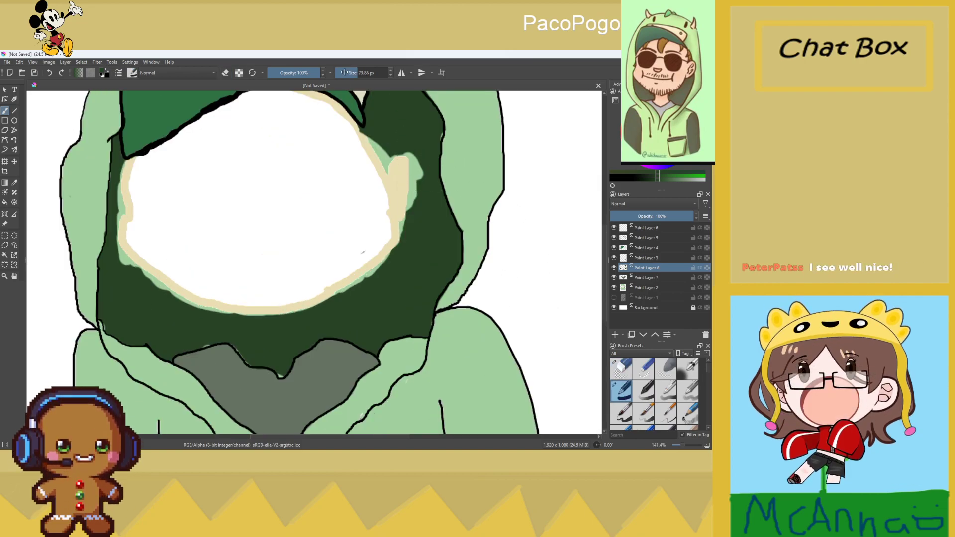
{"action": "left_click_drag", "start_coordinate": [345, 72], "coordinate": [348, 73]}
{"action": "scroll", "coordinate": [395, 163], "scroll_direction": "up", "scroll_amount": 1}
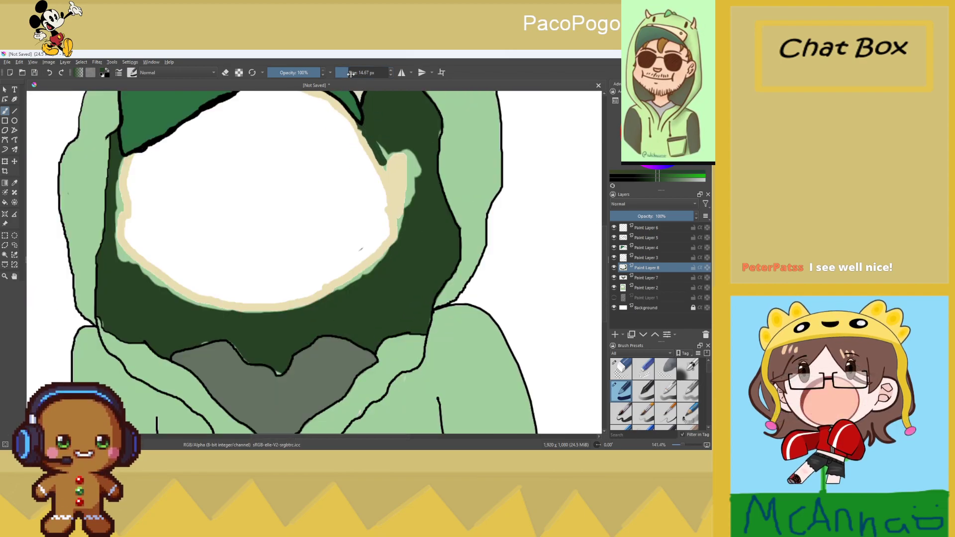
{"action": "left_click_drag", "start_coordinate": [343, 74], "coordinate": [340, 74]}
{"action": "scroll", "coordinate": [364, 135], "scroll_direction": "up", "scroll_amount": 2}
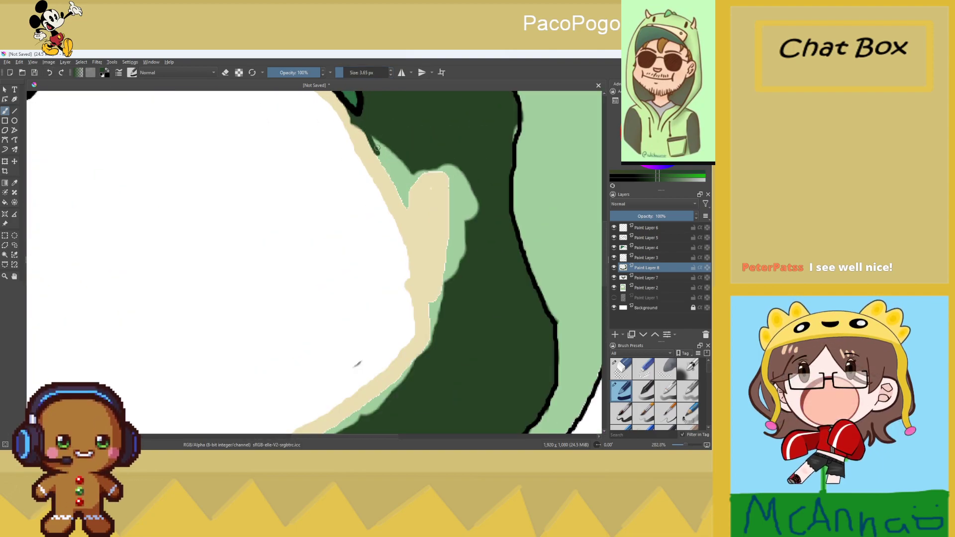
{"action": "scroll", "coordinate": [376, 146], "scroll_direction": "up", "scroll_amount": 2}
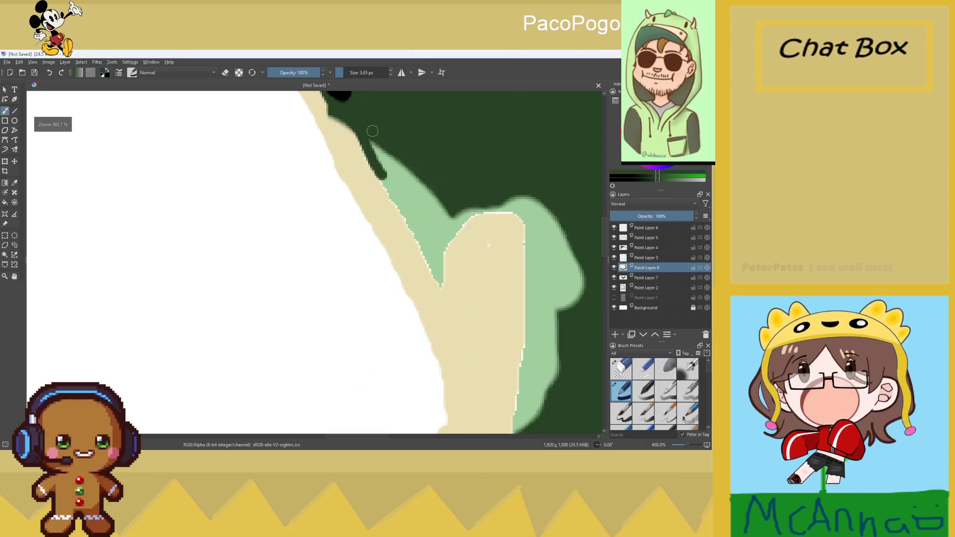
{"action": "left_click_drag", "start_coordinate": [366, 150], "coordinate": [418, 250]}
{"action": "left_click_drag", "start_coordinate": [441, 282], "coordinate": [444, 260]}
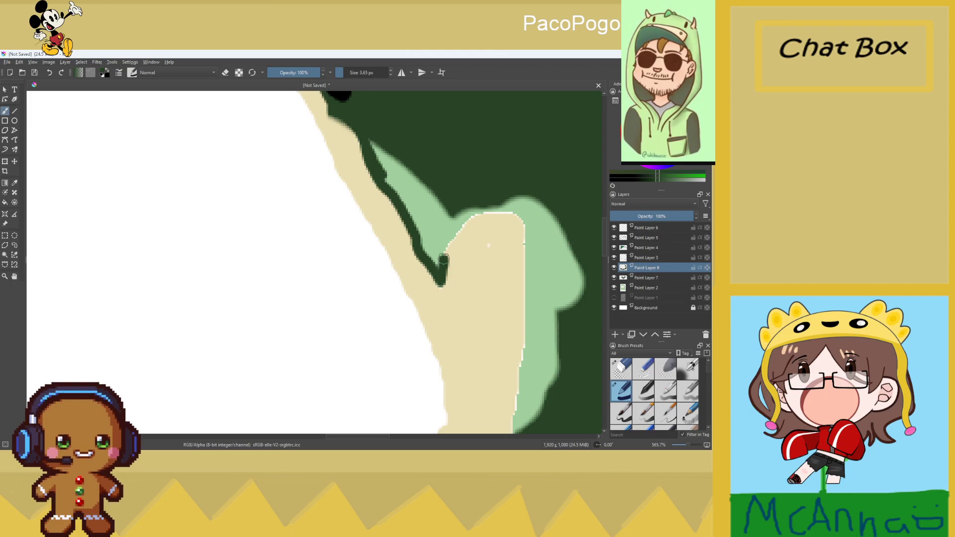
Fill the rest of the light green notch and the gap around the top of the right-hand ear with dark green
{"action": "mouse_move", "coordinate": [471, 218]}
{"action": "left_mouse_down"}
{"action": "mouse_move", "coordinate": [505, 209]}
{"action": "mouse_move", "coordinate": [525, 226]}
{"action": "left_mouse_up"}
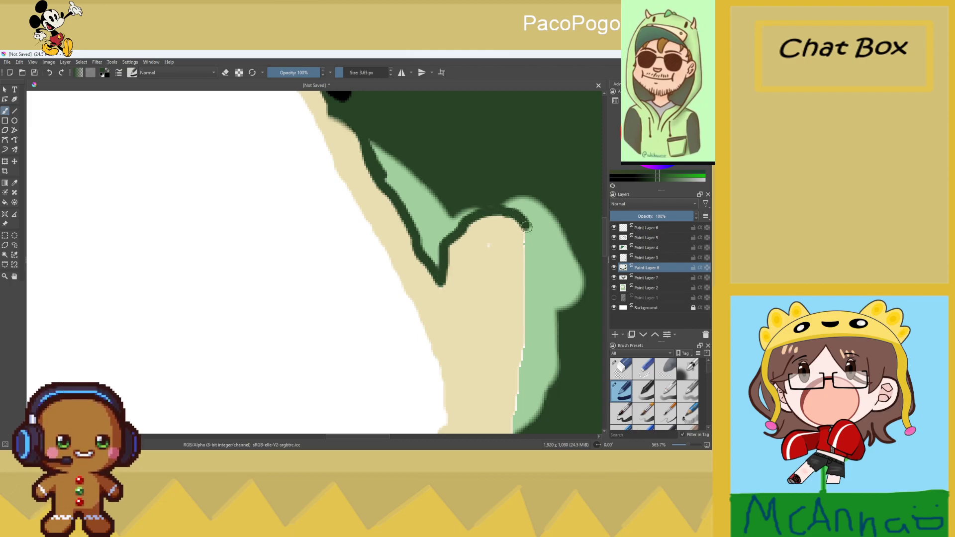
{"action": "mouse_move", "coordinate": [448, 233]}
{"action": "left_mouse_down"}
{"action": "mouse_move", "coordinate": [454, 207]}
{"action": "mouse_move", "coordinate": [465, 204]}
{"action": "mouse_move", "coordinate": [441, 213]}
{"action": "mouse_move", "coordinate": [433, 261]}
{"action": "mouse_move", "coordinate": [425, 257]}
{"action": "mouse_move", "coordinate": [418, 192]}
{"action": "mouse_move", "coordinate": [429, 191]}
{"action": "mouse_move", "coordinate": [402, 149]}
{"action": "mouse_move", "coordinate": [382, 149]}
{"action": "mouse_move", "coordinate": [410, 212]}
{"action": "left_mouse_up"}
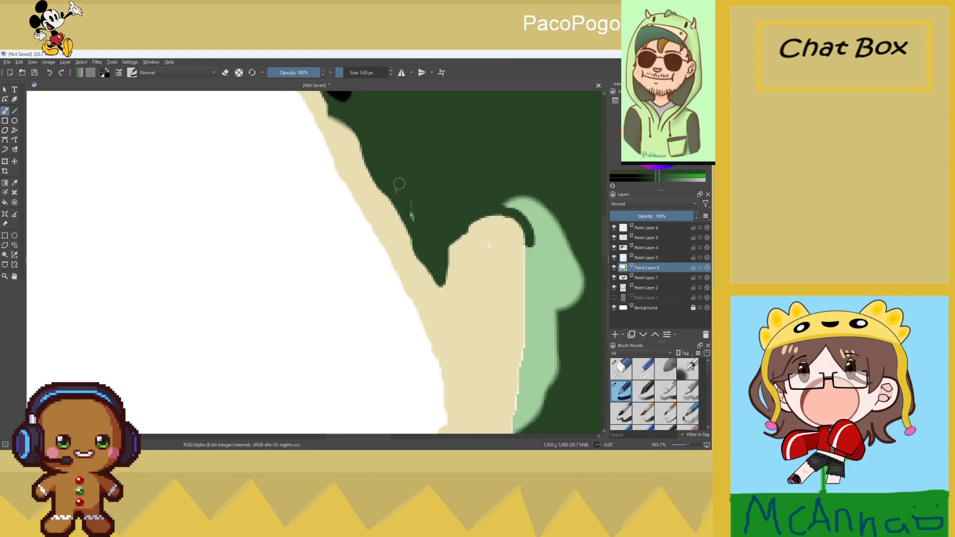
{"action": "mouse_move", "coordinate": [513, 205]}
{"action": "left_mouse_down"}
{"action": "mouse_move", "coordinate": [535, 198]}
{"action": "mouse_move", "coordinate": [505, 199]}
{"action": "mouse_move", "coordinate": [530, 225]}
{"action": "left_mouse_up"}
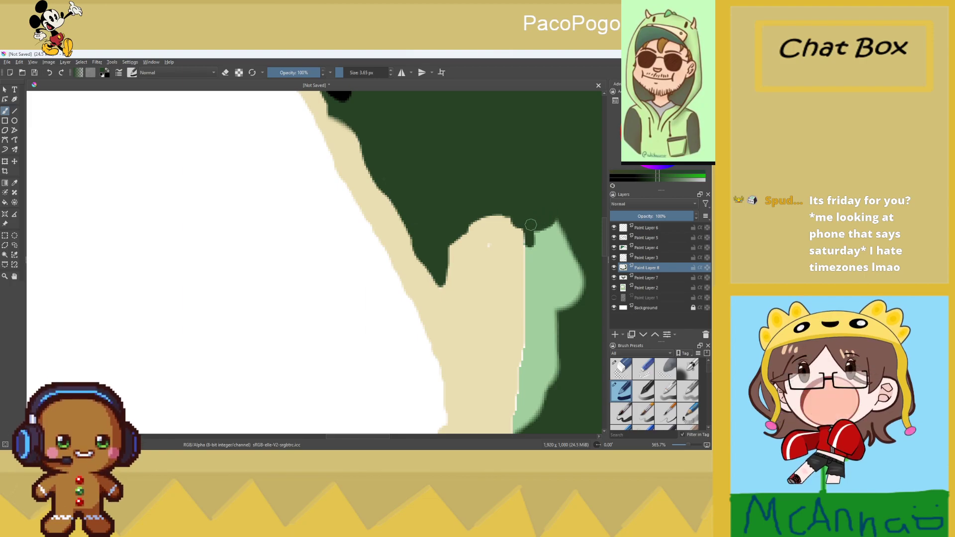
Fill the light green gap along the left side of the beige face outline below the cap with dark green
{"action": "scroll", "coordinate": [530, 225], "scroll_direction": "down", "scroll_amount": 10}
{"action": "scroll", "coordinate": [561, 206], "scroll_direction": "up", "scroll_amount": 8}
{"action": "scroll", "coordinate": [446, 329], "scroll_direction": "down", "scroll_amount": 3}
{"action": "scroll", "coordinate": [446, 329], "scroll_direction": "up", "scroll_amount": 2}
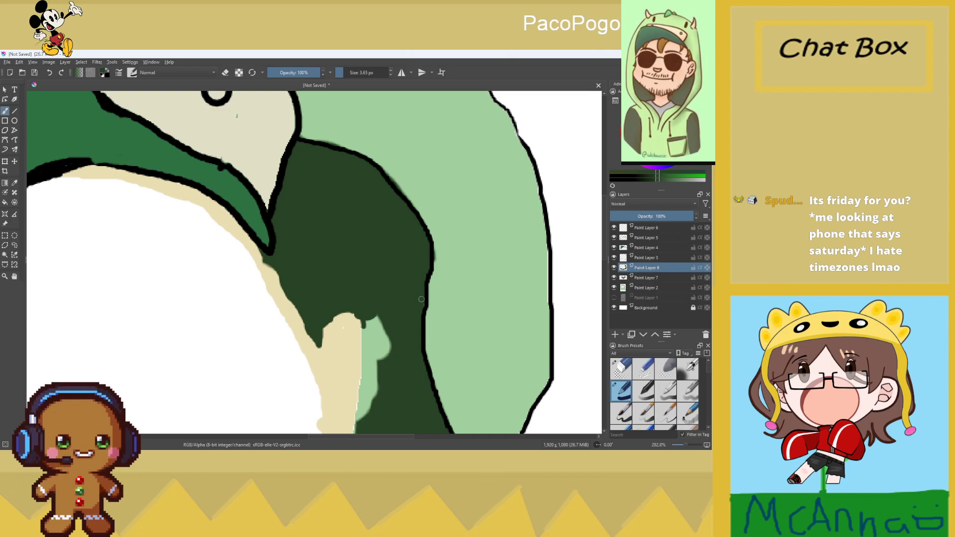
{"action": "scroll", "coordinate": [423, 306], "scroll_direction": "down", "scroll_amount": 10}
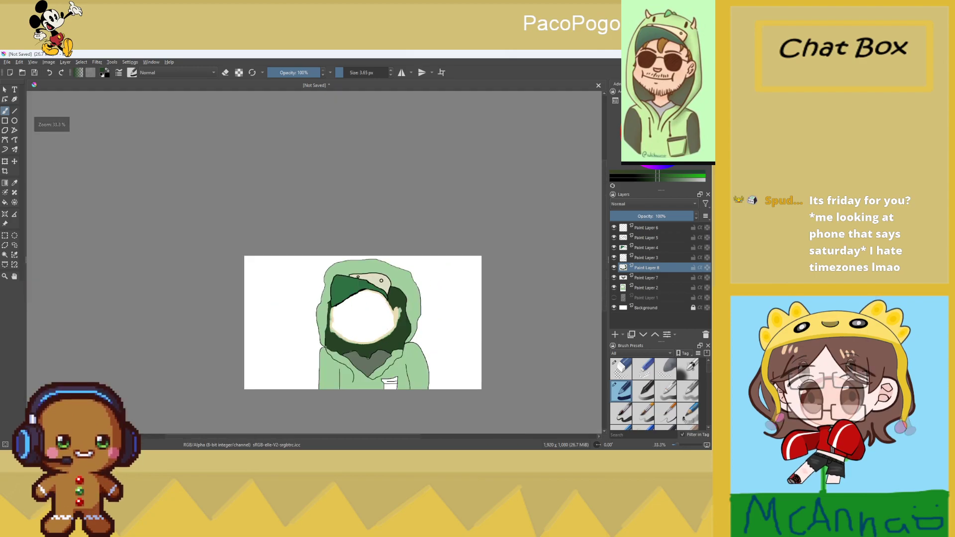
{"action": "key", "text": "1"}
{"action": "scroll", "coordinate": [268, 298], "scroll_direction": "up", "scroll_amount": 2}
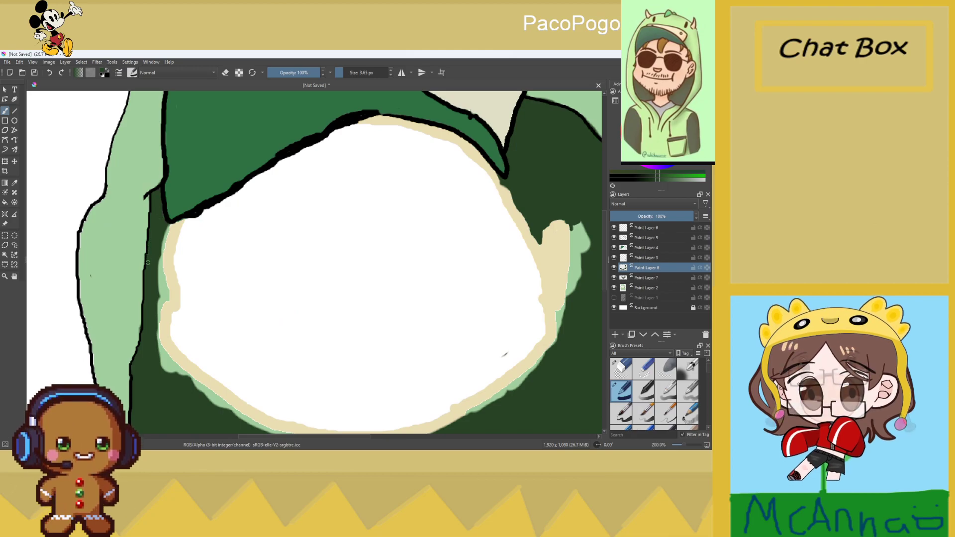
{"action": "scroll", "coordinate": [171, 247], "scroll_direction": "up", "scroll_amount": 2}
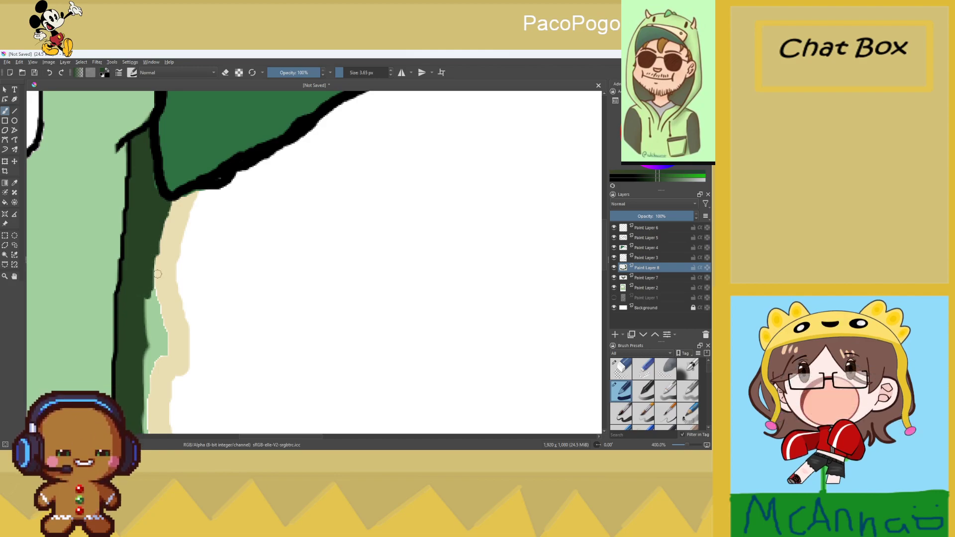
{"action": "scroll", "coordinate": [150, 284], "scroll_direction": "up", "scroll_amount": 2}
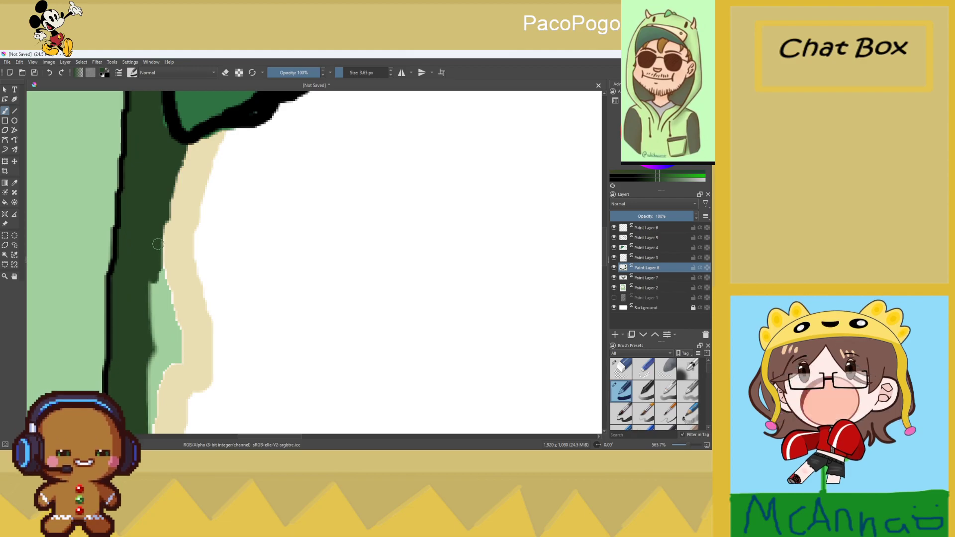
{"action": "left_click_drag", "start_coordinate": [158, 273], "coordinate": [169, 301]}
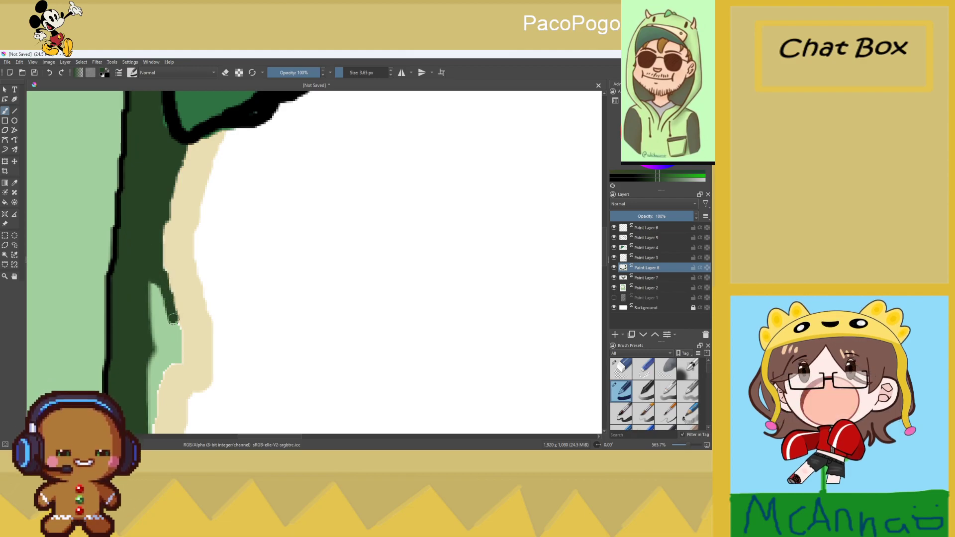
{"action": "left_click_drag", "start_coordinate": [179, 356], "coordinate": [153, 398]}
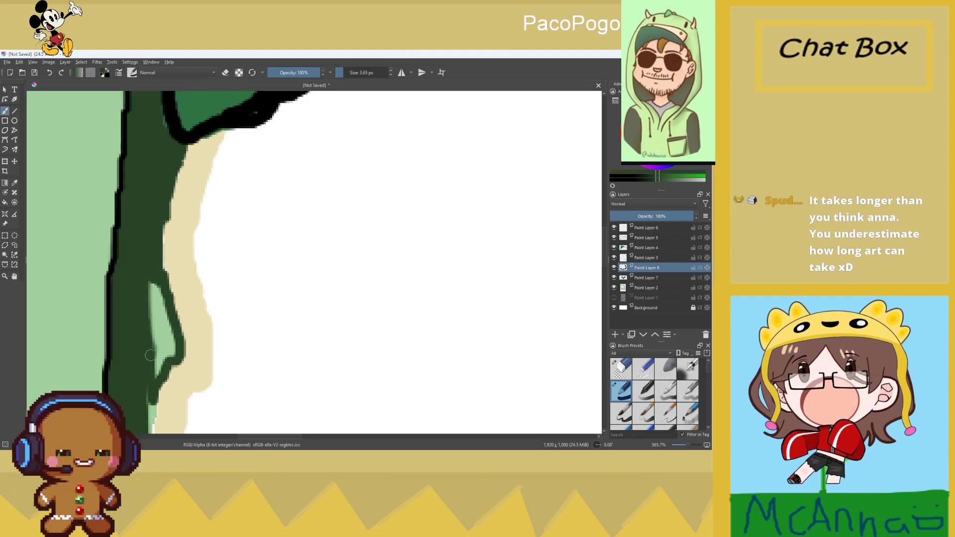
{"action": "left_click_drag", "start_coordinate": [151, 336], "coordinate": [152, 375]}
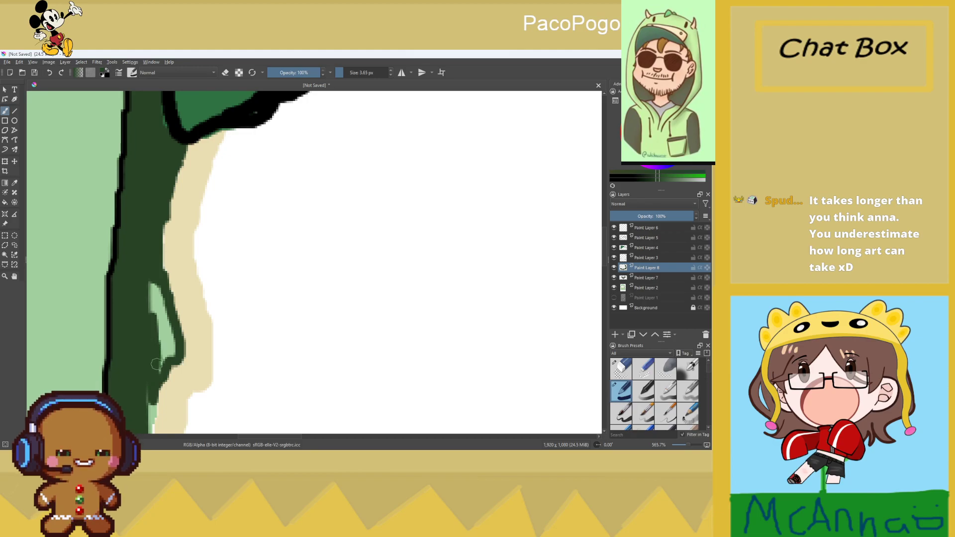
{"action": "mouse_move", "coordinate": [163, 334]}
{"action": "left_mouse_down"}
{"action": "mouse_move", "coordinate": [160, 364]}
{"action": "mouse_move", "coordinate": [156, 301]}
{"action": "left_mouse_up"}
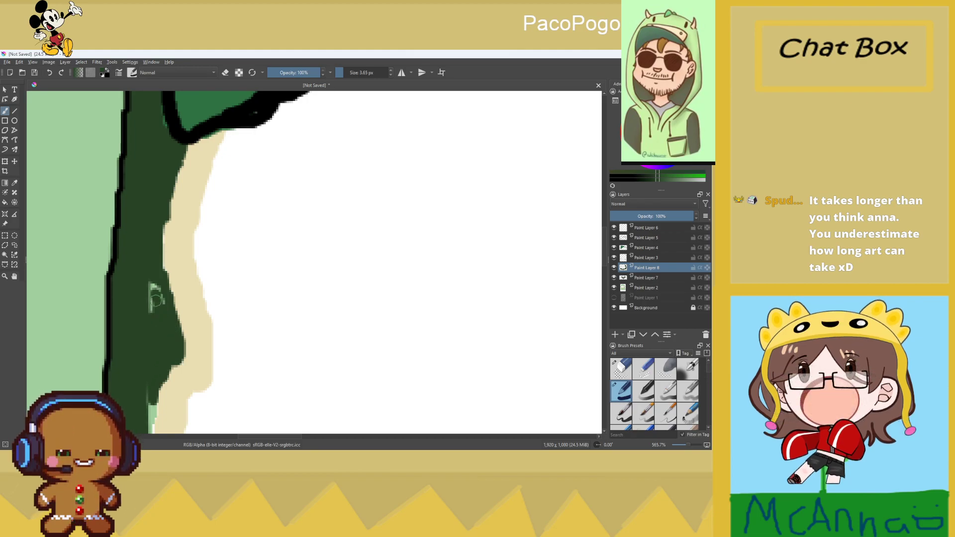
Fill the light green gap under the beige face outline along the lower left cheek with dark green
{"action": "scroll", "coordinate": [162, 299], "scroll_direction": "down", "scroll_amount": 5}
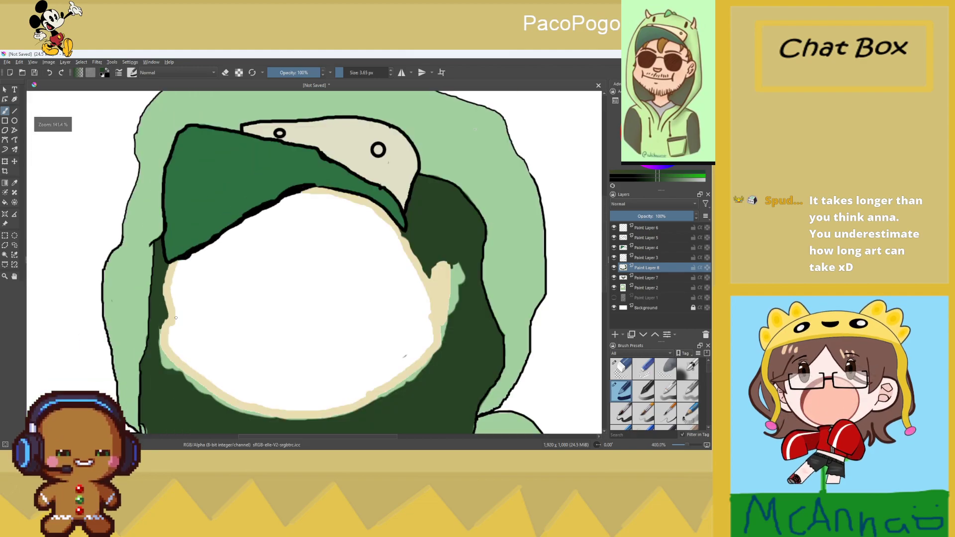
{"action": "scroll", "coordinate": [182, 227], "scroll_direction": "up", "scroll_amount": 4}
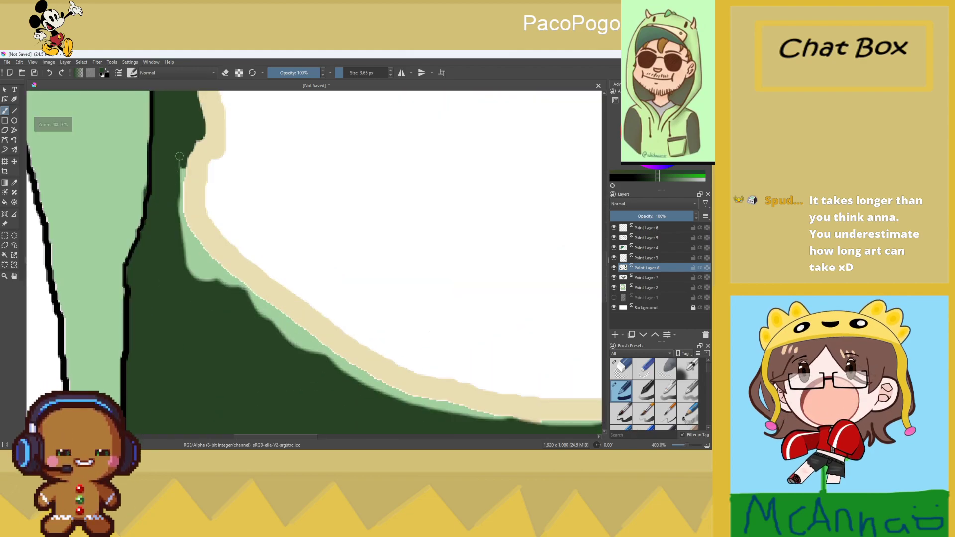
{"action": "left_click_drag", "start_coordinate": [180, 207], "coordinate": [191, 251]}
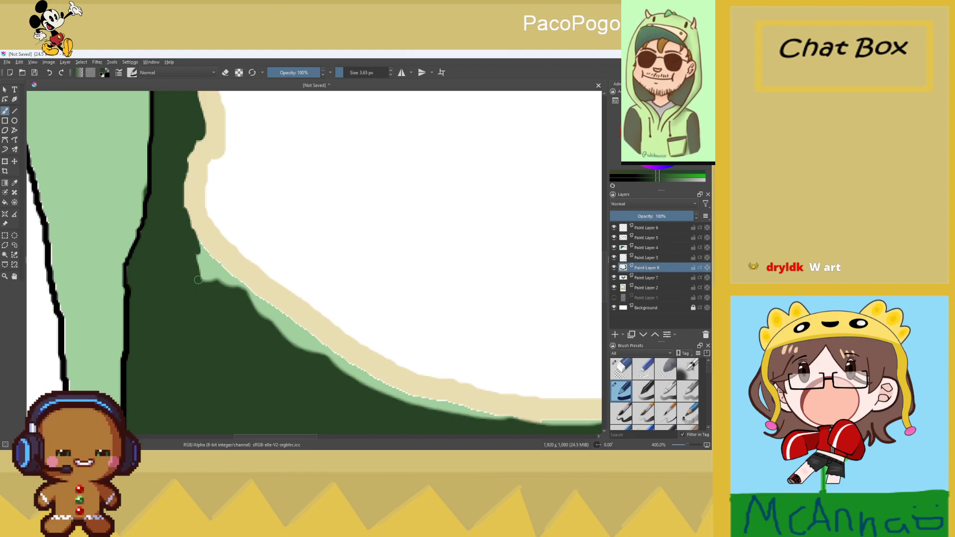
{"action": "scroll", "coordinate": [220, 273], "scroll_direction": "up", "scroll_amount": 1}
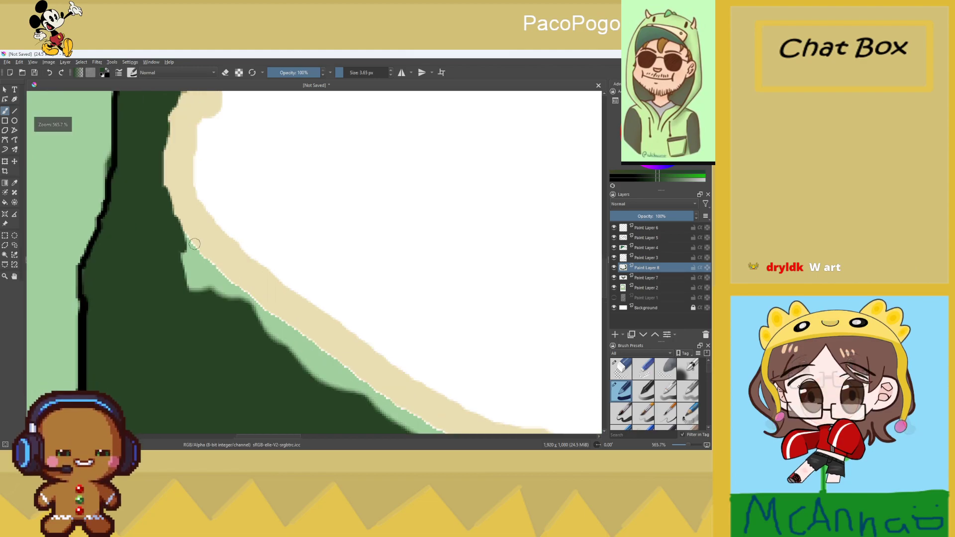
{"action": "left_click_drag", "start_coordinate": [175, 234], "coordinate": [207, 269]}
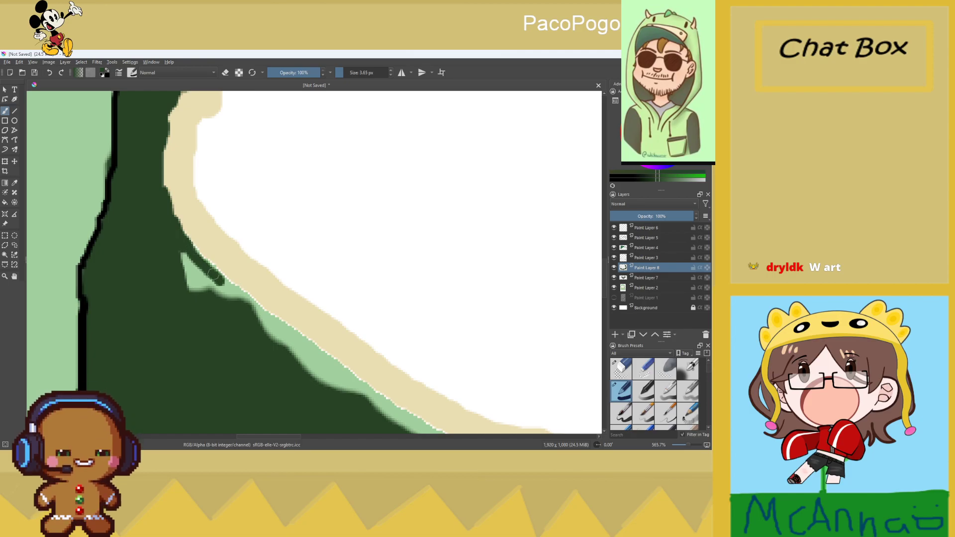
{"action": "mouse_move", "coordinate": [181, 235]}
{"action": "left_mouse_down"}
{"action": "mouse_move", "coordinate": [244, 307]}
{"action": "mouse_move", "coordinate": [220, 278]}
{"action": "mouse_move", "coordinate": [220, 306]}
{"action": "mouse_move", "coordinate": [205, 271]}
{"action": "mouse_move", "coordinate": [221, 277]}
{"action": "mouse_move", "coordinate": [194, 284]}
{"action": "left_mouse_up"}
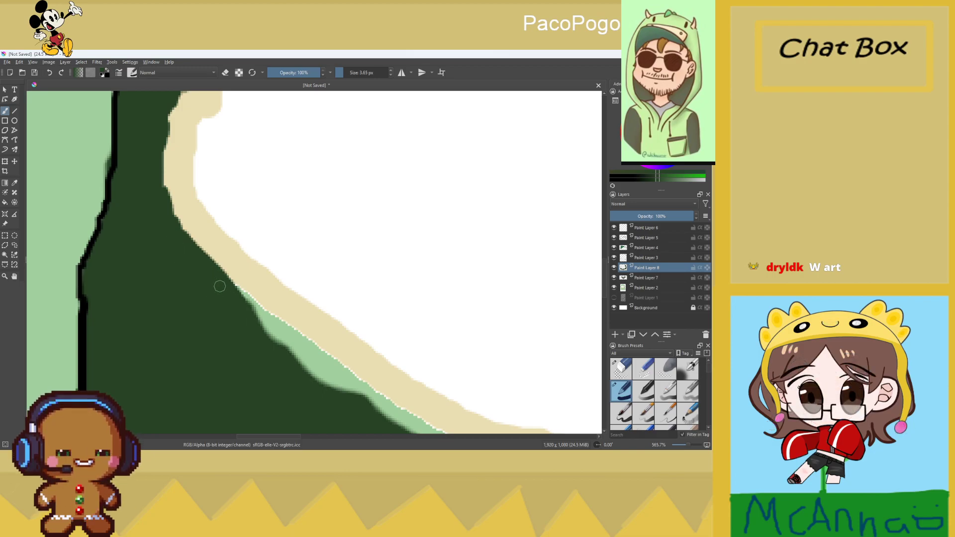
{"action": "mouse_move", "coordinate": [235, 289]}
{"action": "left_mouse_down"}
{"action": "mouse_move", "coordinate": [357, 380]}
{"action": "mouse_move", "coordinate": [256, 314]}
{"action": "mouse_move", "coordinate": [281, 355]}
{"action": "mouse_move", "coordinate": [284, 334]}
{"action": "left_mouse_up"}
{"action": "mouse_move", "coordinate": [304, 373]}
{"action": "left_mouse_down"}
{"action": "mouse_move", "coordinate": [316, 355]}
{"action": "mouse_move", "coordinate": [341, 391]}
{"action": "mouse_move", "coordinate": [332, 386]}
{"action": "mouse_move", "coordinate": [341, 389]}
{"action": "mouse_move", "coordinate": [343, 373]}
{"action": "mouse_move", "coordinate": [357, 397]}
{"action": "mouse_move", "coordinate": [352, 374]}
{"action": "left_mouse_up"}
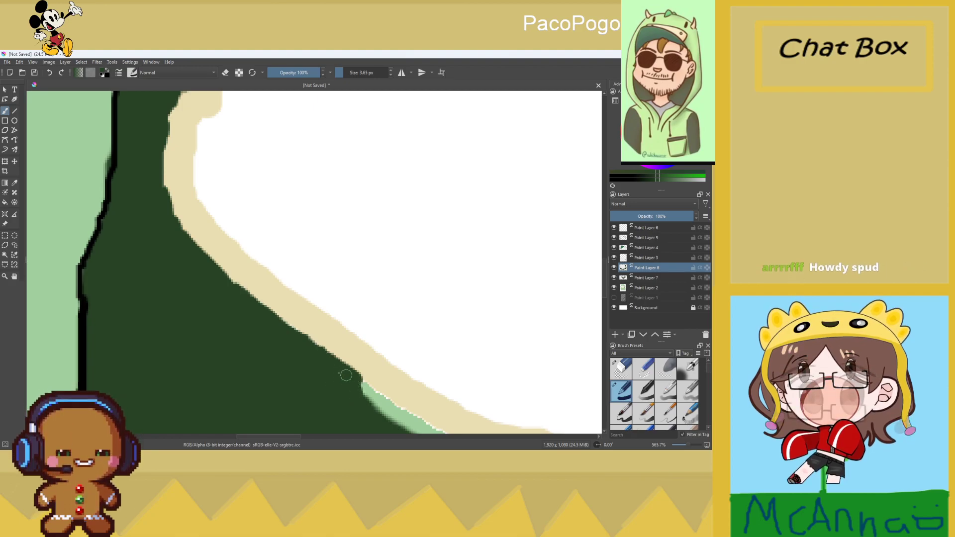
Cover the light slivers above the black outline of the grey shirt neckline with dark green
{"action": "scroll", "coordinate": [524, 343], "scroll_direction": "down", "scroll_amount": 10}
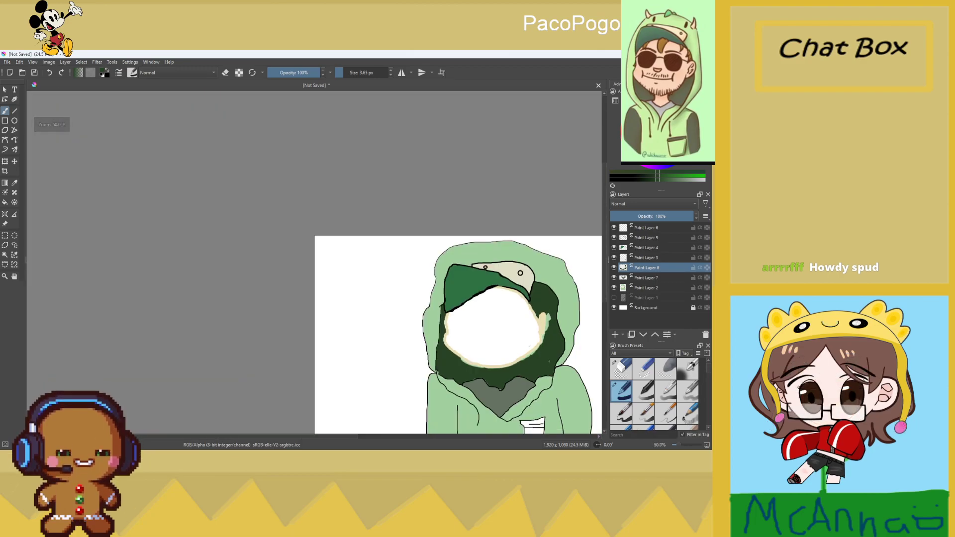
{"action": "scroll", "coordinate": [537, 351], "scroll_direction": "up", "scroll_amount": 3}
{"action": "scroll", "coordinate": [363, 385], "scroll_direction": "up", "scroll_amount": 4}
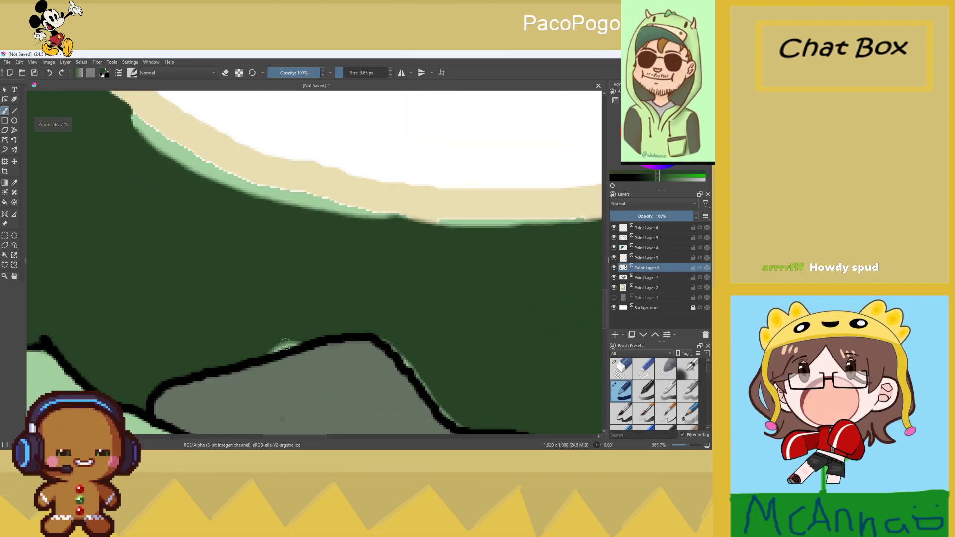
{"action": "left_click_drag", "start_coordinate": [420, 381], "coordinate": [382, 337]}
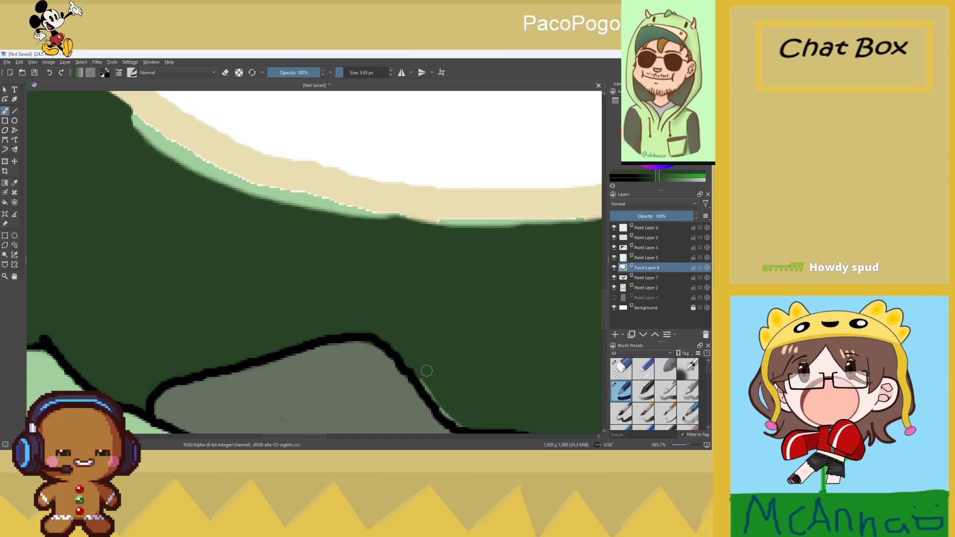
{"action": "scroll", "coordinate": [427, 371], "scroll_direction": "down", "scroll_amount": 5}
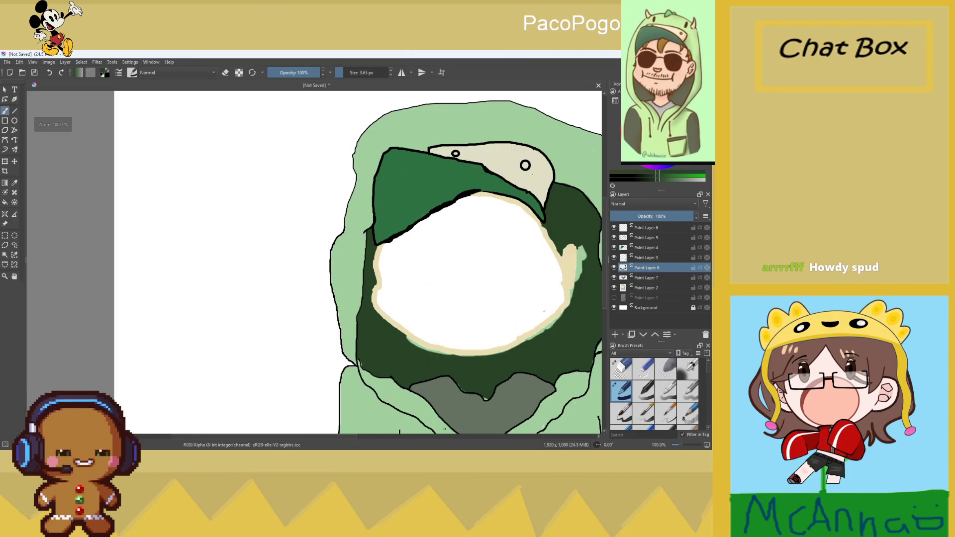
{"action": "scroll", "coordinate": [485, 403], "scroll_direction": "up", "scroll_amount": 4}
{"action": "left_click_drag", "start_coordinate": [476, 365], "coordinate": [484, 362]}
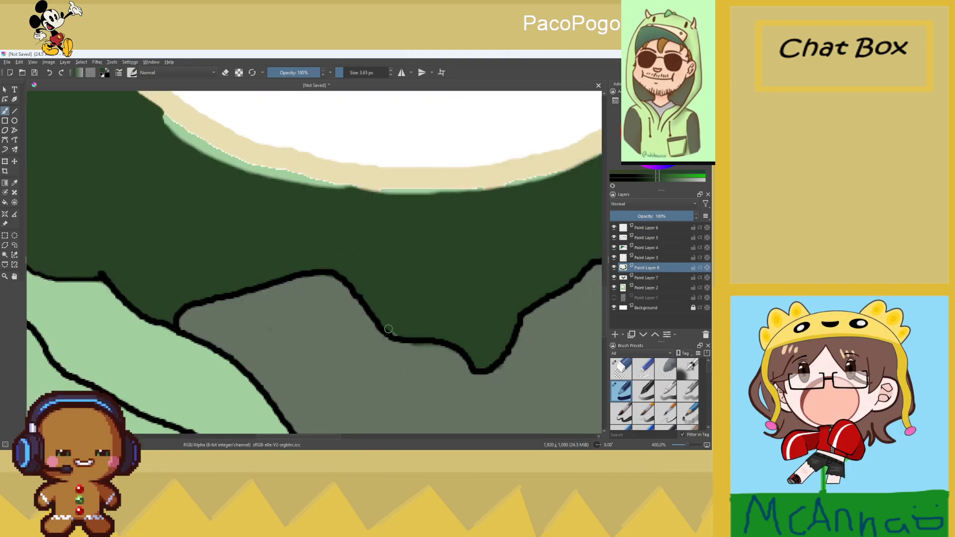
{"action": "scroll", "coordinate": [348, 278], "scroll_direction": "down", "scroll_amount": 2}
{"action": "scroll", "coordinate": [253, 285], "scroll_direction": "up", "scroll_amount": 1}
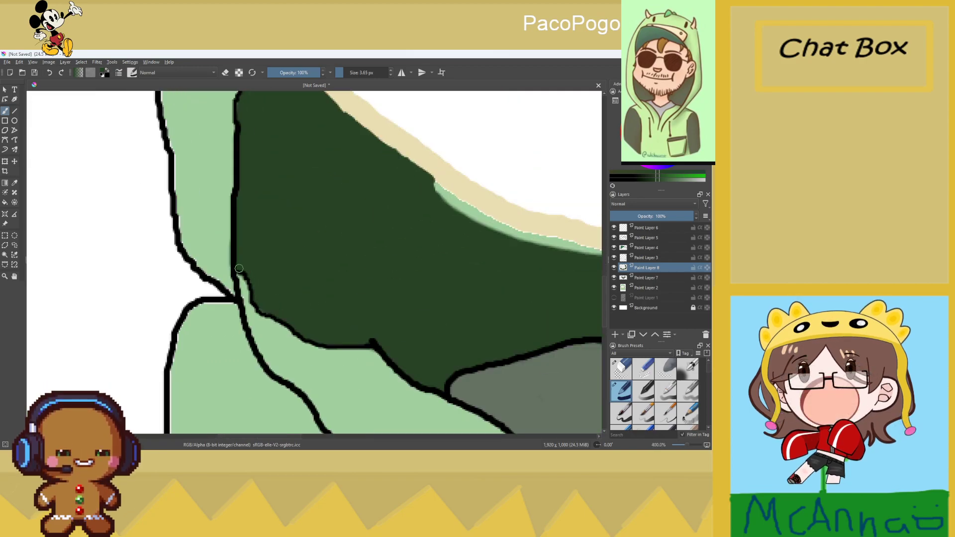
{"action": "scroll", "coordinate": [379, 288], "scroll_direction": "down", "scroll_amount": 1}
Paint dark green into the light green gap under the beige face outline along the lower right cheek
{"action": "scroll", "coordinate": [567, 274], "scroll_direction": "up", "scroll_amount": 5}
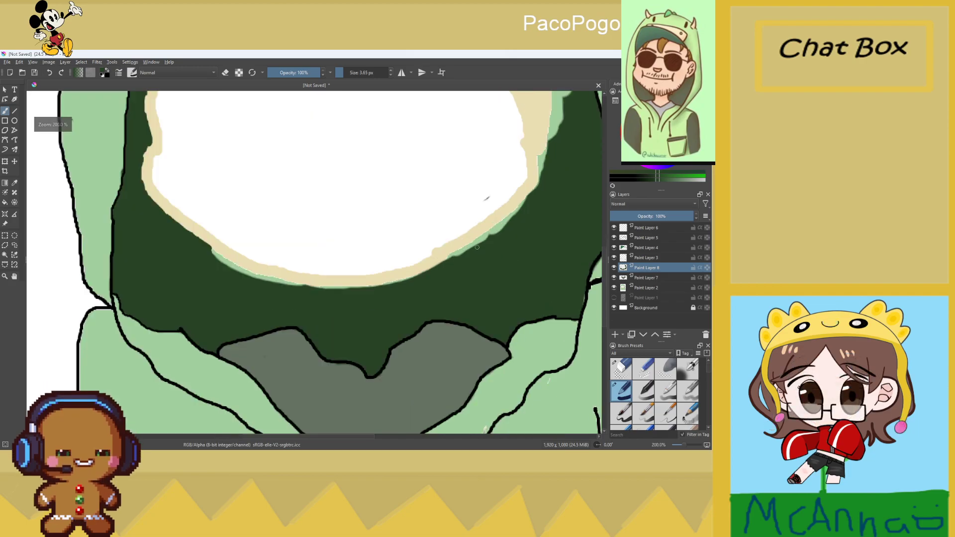
{"action": "mouse_move", "coordinate": [447, 242]}
{"action": "left_mouse_down"}
{"action": "mouse_move", "coordinate": [408, 265]}
{"action": "mouse_move", "coordinate": [488, 215]}
{"action": "mouse_move", "coordinate": [458, 237]}
{"action": "mouse_move", "coordinate": [485, 215]}
{"action": "mouse_move", "coordinate": [439, 237]}
{"action": "mouse_move", "coordinate": [532, 186]}
{"action": "left_mouse_up"}
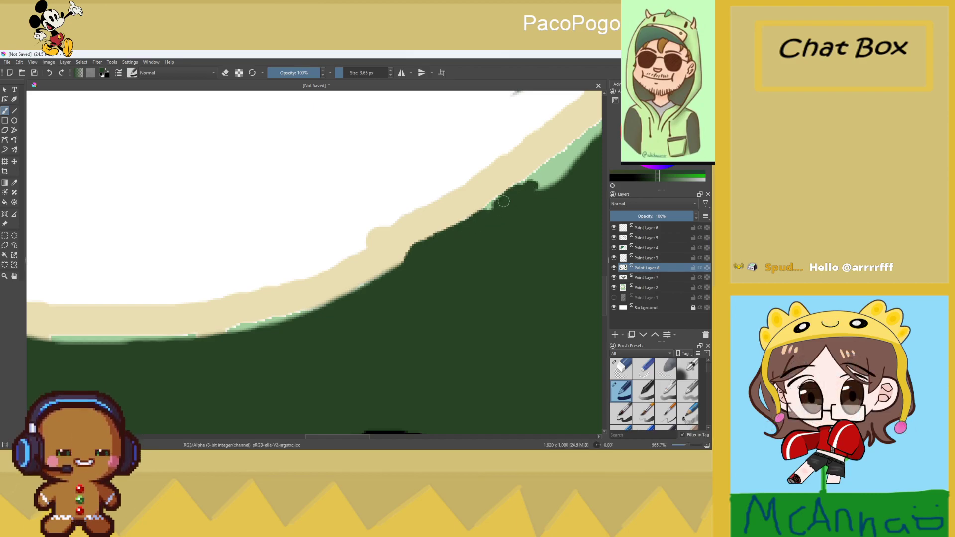
{"action": "mouse_move", "coordinate": [516, 195]}
{"action": "left_mouse_down"}
{"action": "mouse_move", "coordinate": [545, 179]}
{"action": "mouse_move", "coordinate": [559, 184]}
{"action": "left_mouse_up"}
{"action": "scroll", "coordinate": [568, 180], "scroll_direction": "down", "scroll_amount": 4}
{"action": "scroll", "coordinate": [568, 180], "scroll_direction": "up", "scroll_amount": 5}
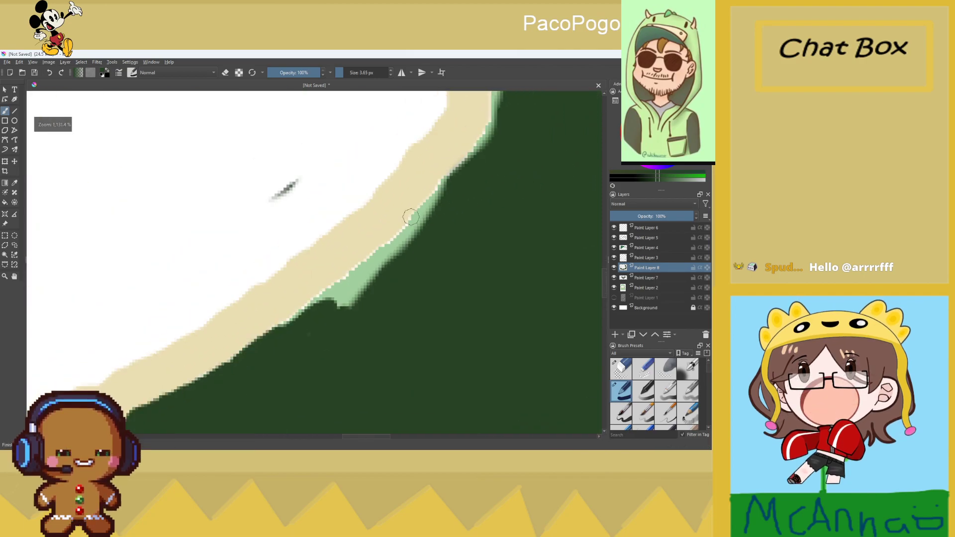
Erase the stray dark mark inside the white face area and return to the 3.65 px painting brush
{"action": "left_click", "coordinate": [621, 368]}
{"action": "left_click_drag", "start_coordinate": [281, 164], "coordinate": [373, 196]}
{"action": "left_click", "coordinate": [622, 389]}
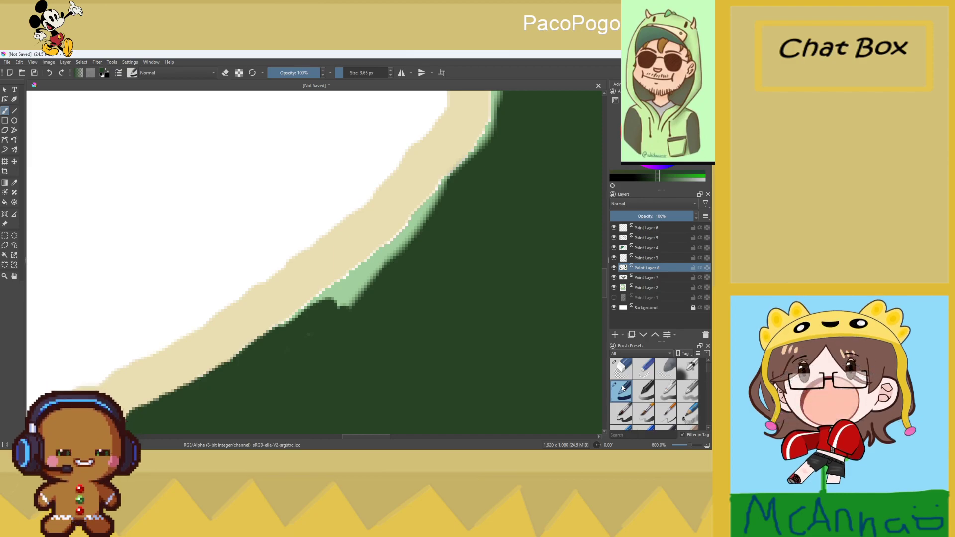
Fill the remaining light green gap along the lower right cheek outline with dark green
{"action": "scroll", "coordinate": [405, 335], "scroll_direction": "up", "scroll_amount": 1}
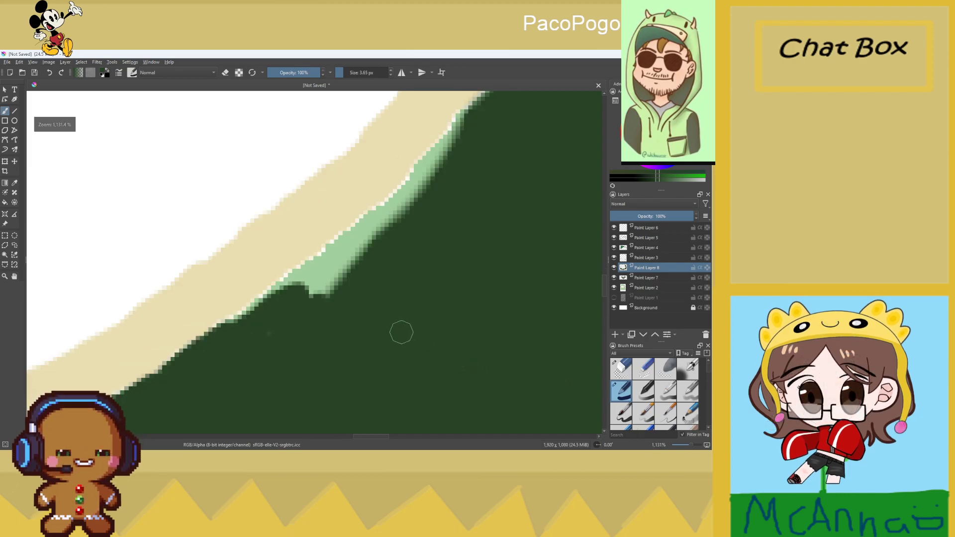
{"action": "mouse_move", "coordinate": [297, 285]}
{"action": "left_mouse_down"}
{"action": "mouse_move", "coordinate": [221, 322]}
{"action": "mouse_move", "coordinate": [211, 349]}
{"action": "mouse_move", "coordinate": [277, 329]}
{"action": "mouse_move", "coordinate": [322, 263]}
{"action": "mouse_move", "coordinate": [340, 267]}
{"action": "mouse_move", "coordinate": [325, 295]}
{"action": "mouse_move", "coordinate": [299, 309]}
{"action": "left_mouse_up"}
{"action": "mouse_move", "coordinate": [309, 271]}
{"action": "left_mouse_down"}
{"action": "mouse_move", "coordinate": [370, 222]}
{"action": "mouse_move", "coordinate": [351, 252]}
{"action": "mouse_move", "coordinate": [373, 266]}
{"action": "left_mouse_up"}
{"action": "scroll", "coordinate": [385, 241], "scroll_direction": "down", "scroll_amount": 3}
{"action": "scroll", "coordinate": [461, 143], "scroll_direction": "up", "scroll_amount": 2}
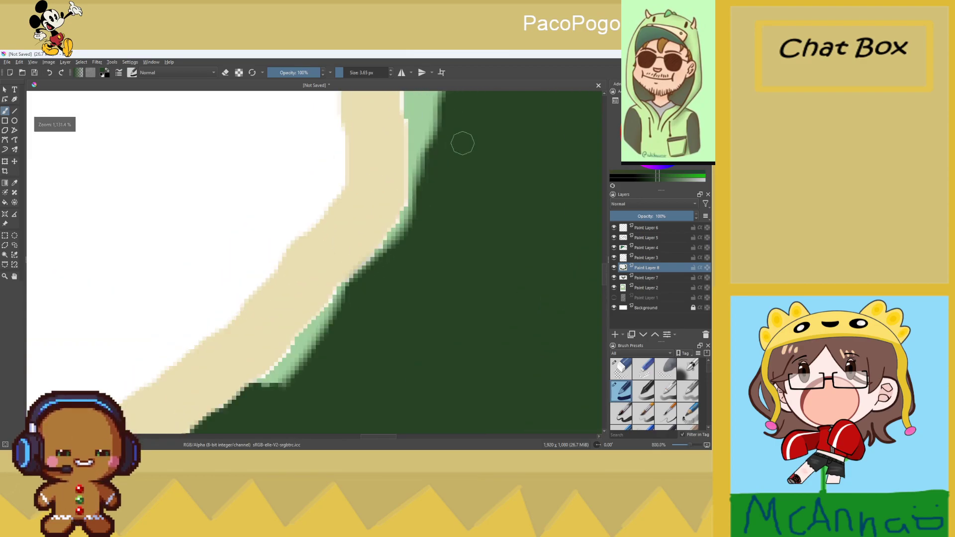
{"action": "left_click_drag", "start_coordinate": [366, 269], "coordinate": [313, 347]}
{"action": "mouse_move", "coordinate": [334, 315]}
{"action": "left_mouse_down"}
{"action": "mouse_move", "coordinate": [306, 344]}
{"action": "mouse_move", "coordinate": [337, 305]}
{"action": "mouse_move", "coordinate": [280, 383]}
{"action": "mouse_move", "coordinate": [282, 374]}
{"action": "left_mouse_up"}
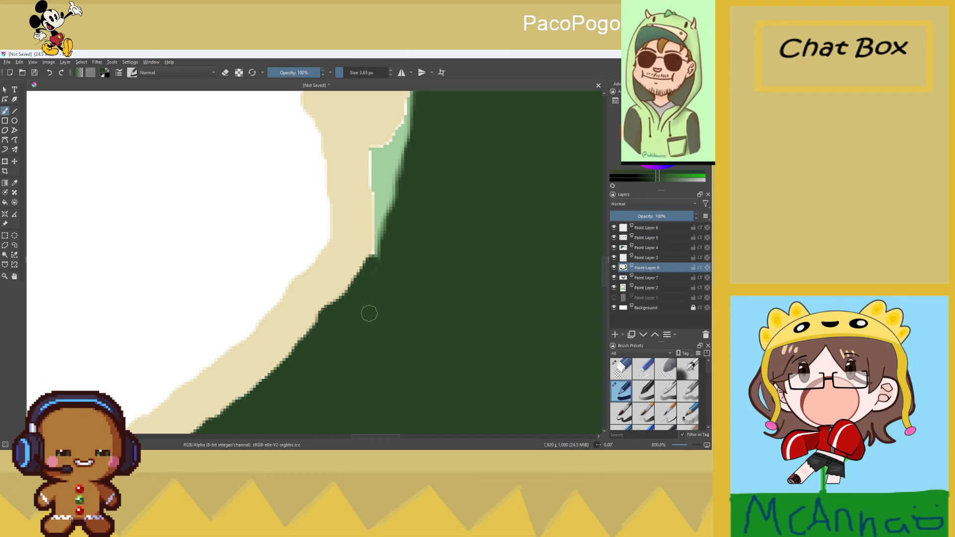
Fill the light green gap along the beige outline just below the right-hand ear with dark green
{"action": "key", "text": "plus"}
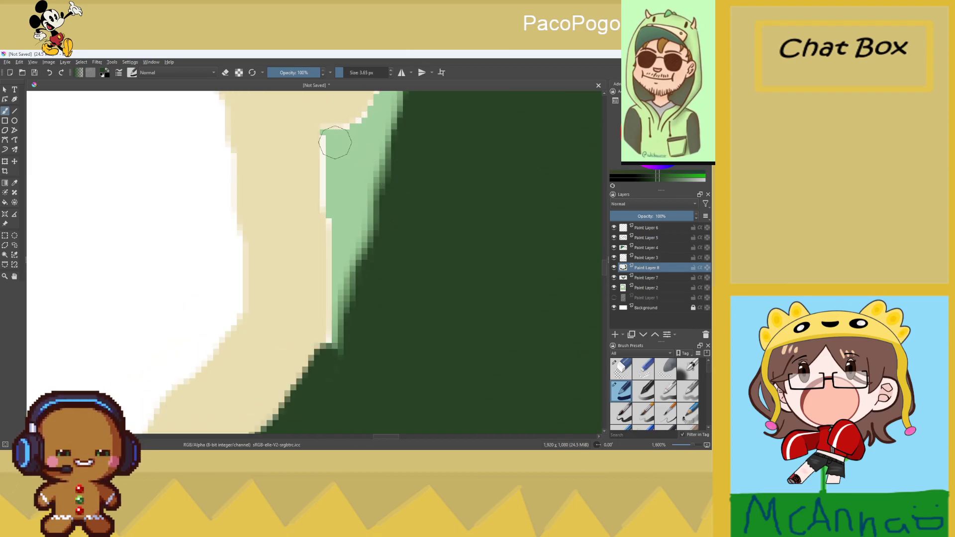
{"action": "mouse_move", "coordinate": [334, 144]}
{"action": "left_mouse_down"}
{"action": "mouse_move", "coordinate": [345, 306]}
{"action": "mouse_move", "coordinate": [341, 343]}
{"action": "mouse_move", "coordinate": [341, 265]}
{"action": "mouse_move", "coordinate": [332, 349]}
{"action": "mouse_move", "coordinate": [379, 233]}
{"action": "mouse_move", "coordinate": [361, 272]}
{"action": "mouse_move", "coordinate": [351, 255]}
{"action": "mouse_move", "coordinate": [369, 178]}
{"action": "mouse_move", "coordinate": [379, 201]}
{"action": "mouse_move", "coordinate": [381, 170]}
{"action": "mouse_move", "coordinate": [399, 140]}
{"action": "mouse_move", "coordinate": [350, 196]}
{"action": "mouse_move", "coordinate": [378, 203]}
{"action": "mouse_move", "coordinate": [388, 228]}
{"action": "left_mouse_up"}
{"action": "scroll", "coordinate": [379, 198], "scroll_direction": "down", "scroll_amount": 4}
{"action": "scroll", "coordinate": [381, 171], "scroll_direction": "up", "scroll_amount": 4}
{"action": "scroll", "coordinate": [405, 175], "scroll_direction": "down", "scroll_amount": 4}
{"action": "scroll", "coordinate": [421, 153], "scroll_direction": "up", "scroll_amount": 4}
{"action": "scroll", "coordinate": [422, 153], "scroll_direction": "down", "scroll_amount": 2}
{"action": "scroll", "coordinate": [424, 130], "scroll_direction": "up", "scroll_amount": 2}
{"action": "scroll", "coordinate": [420, 124], "scroll_direction": "down", "scroll_amount": 2}
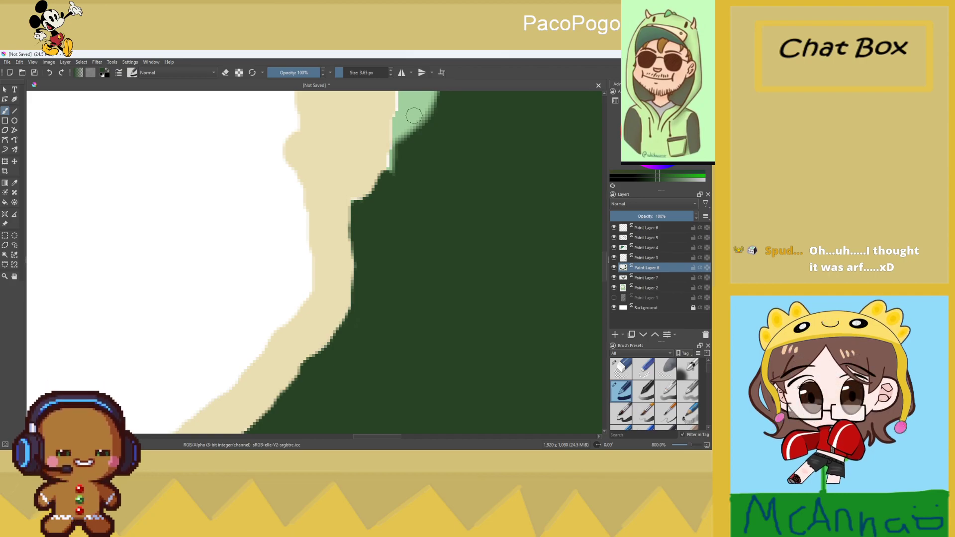
Paint dark green down the outer edge of the right-hand ear and over the light green patch beside it
{"action": "scroll", "coordinate": [525, 298], "scroll_direction": "down", "scroll_amount": 4}
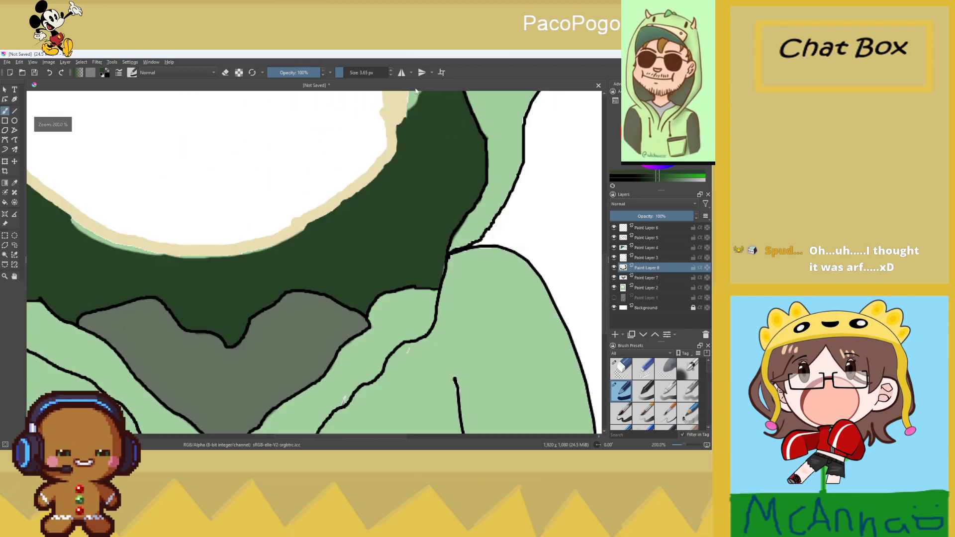
{"action": "scroll", "coordinate": [525, 298], "scroll_direction": "up", "scroll_amount": 3}
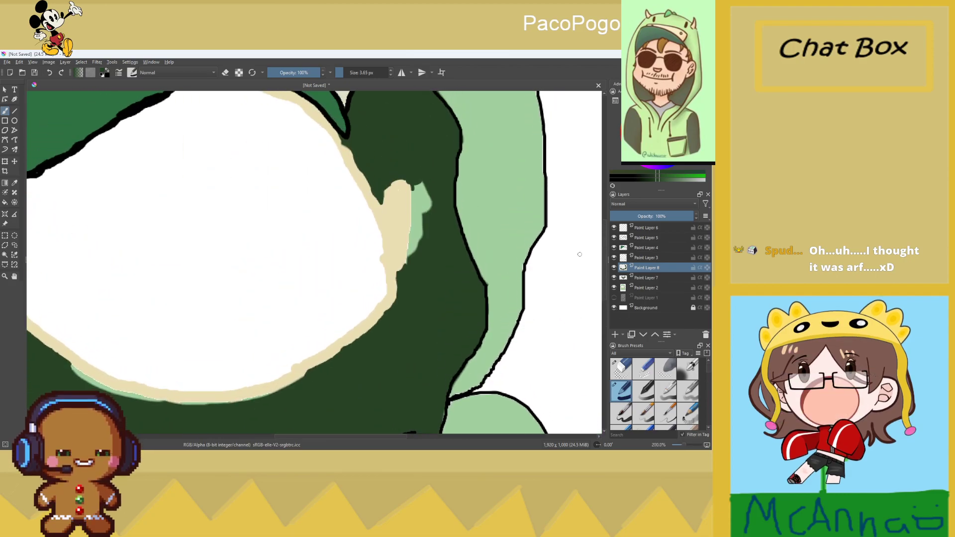
{"action": "left_click_drag", "start_coordinate": [395, 144], "coordinate": [392, 179]}
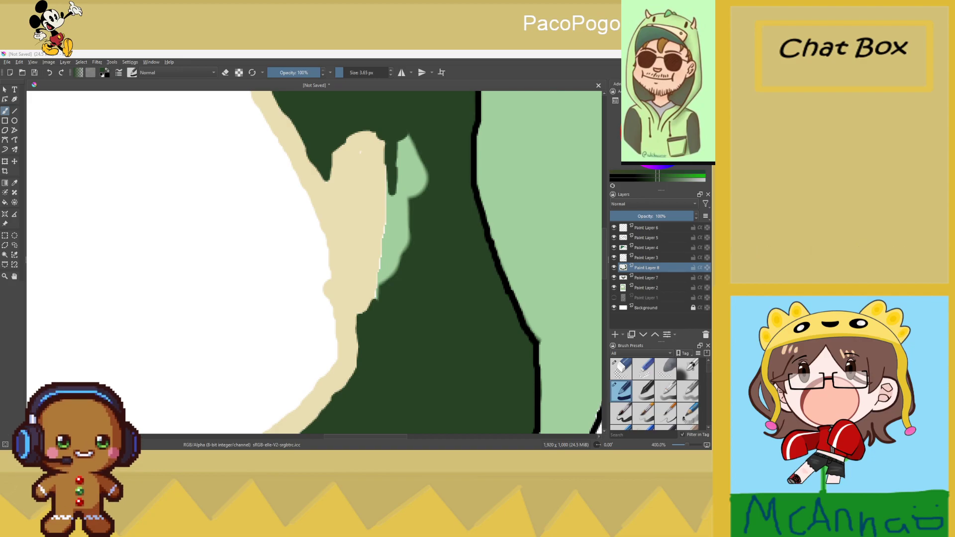
{"action": "scroll", "coordinate": [402, 199], "scroll_direction": "up", "scroll_amount": 4}
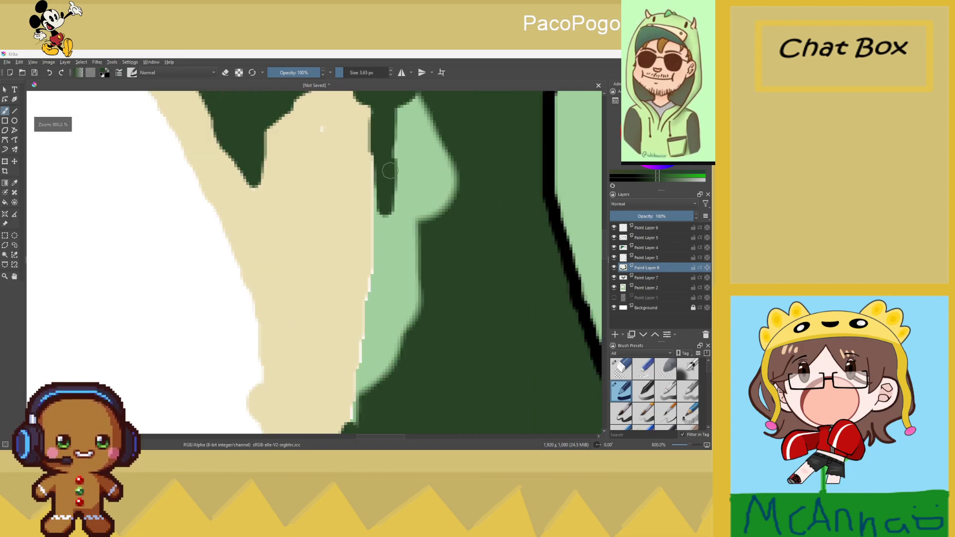
{"action": "mouse_move", "coordinate": [379, 200]}
{"action": "left_mouse_down"}
{"action": "mouse_move", "coordinate": [373, 359]}
{"action": "mouse_move", "coordinate": [365, 343]}
{"action": "mouse_move", "coordinate": [361, 368]}
{"action": "mouse_move", "coordinate": [361, 346]}
{"action": "mouse_move", "coordinate": [356, 420]}
{"action": "mouse_move", "coordinate": [360, 402]}
{"action": "mouse_move", "coordinate": [383, 386]}
{"action": "mouse_move", "coordinate": [371, 380]}
{"action": "mouse_move", "coordinate": [400, 317]}
{"action": "mouse_move", "coordinate": [383, 375]}
{"action": "mouse_move", "coordinate": [389, 218]}
{"action": "mouse_move", "coordinate": [419, 305]}
{"action": "mouse_move", "coordinate": [412, 283]}
{"action": "mouse_move", "coordinate": [419, 343]}
{"action": "left_mouse_up"}
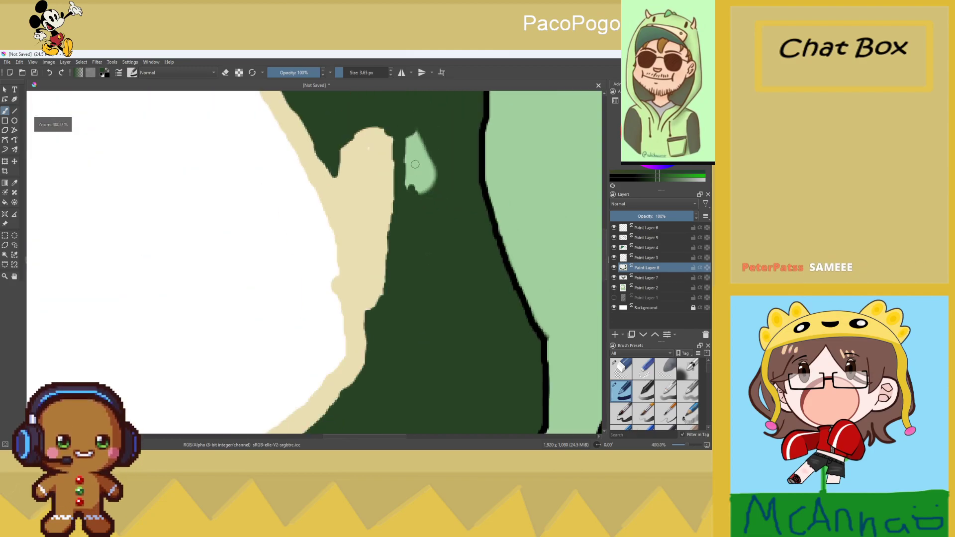
{"action": "left_click_drag", "start_coordinate": [432, 212], "coordinate": [429, 244]}
{"action": "mouse_move", "coordinate": [413, 131]}
{"action": "left_mouse_down"}
{"action": "mouse_move", "coordinate": [398, 245]}
{"action": "mouse_move", "coordinate": [381, 224]}
{"action": "mouse_move", "coordinate": [379, 192]}
{"action": "mouse_move", "coordinate": [400, 168]}
{"action": "mouse_move", "coordinate": [421, 178]}
{"action": "mouse_move", "coordinate": [403, 215]}
{"action": "mouse_move", "coordinate": [389, 203]}
{"action": "mouse_move", "coordinate": [420, 202]}
{"action": "mouse_move", "coordinate": [420, 151]}
{"action": "mouse_move", "coordinate": [430, 146]}
{"action": "mouse_move", "coordinate": [436, 182]}
{"action": "mouse_move", "coordinate": [452, 202]}
{"action": "mouse_move", "coordinate": [411, 201]}
{"action": "mouse_move", "coordinate": [442, 235]}
{"action": "left_mouse_up"}
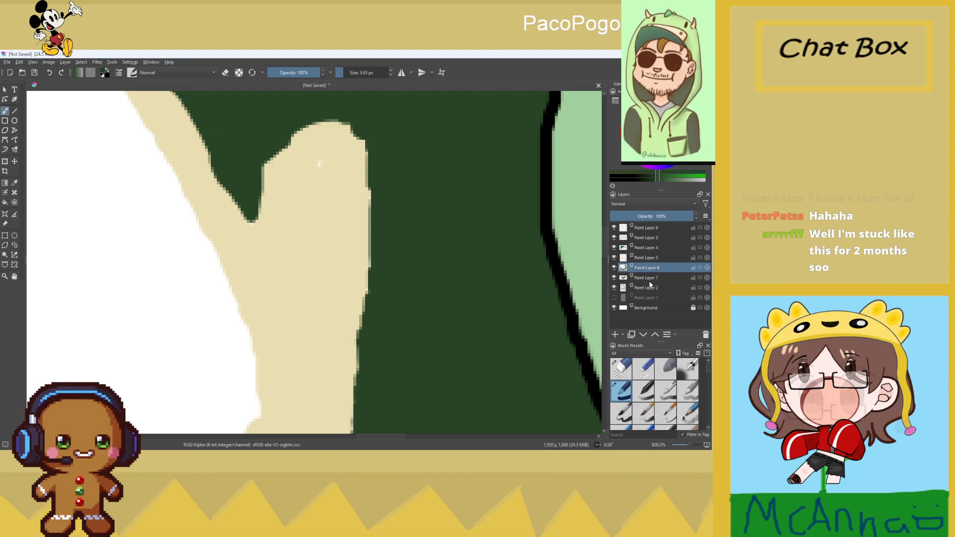
Select Paint Layer 2, sample the ear's beige and touch up the white speck inside the right-hand ear
{"action": "scroll", "coordinate": [413, 250], "scroll_direction": "down", "scroll_amount": 4}
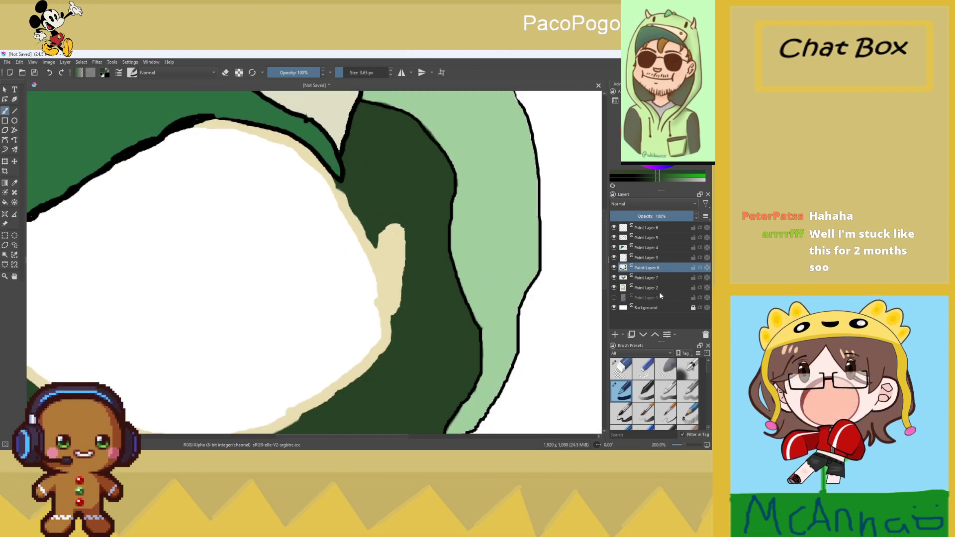
{"action": "left_click", "coordinate": [647, 288]}
{"action": "left_click", "coordinate": [614, 288]}
{"action": "left_click", "coordinate": [614, 288]}
{"action": "left_click", "coordinate": [14, 183]}
{"action": "left_click", "coordinate": [395, 247]}
{"action": "left_click", "coordinate": [6, 112]}
{"action": "scroll", "coordinate": [389, 238], "scroll_direction": "up", "scroll_amount": 3}
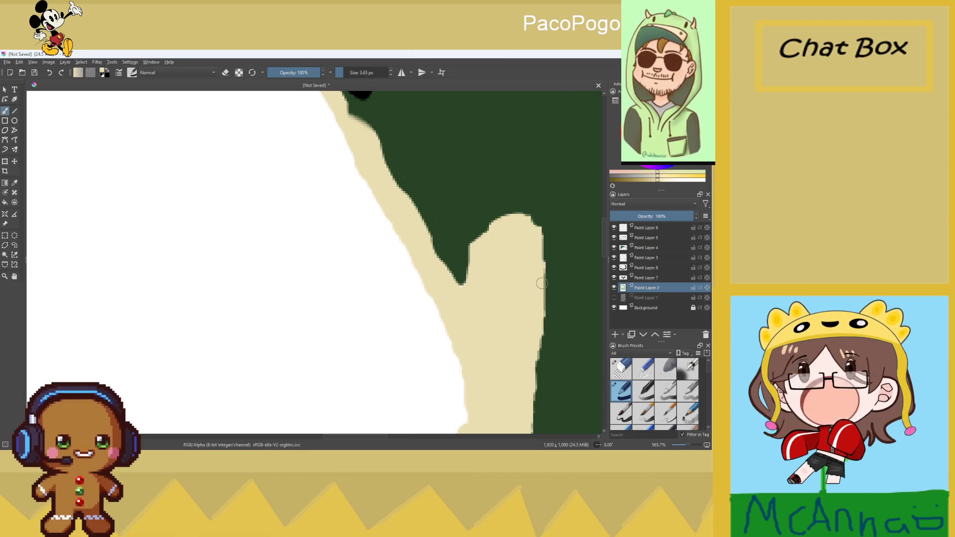
{"action": "scroll", "coordinate": [536, 290], "scroll_direction": "down", "scroll_amount": 1}
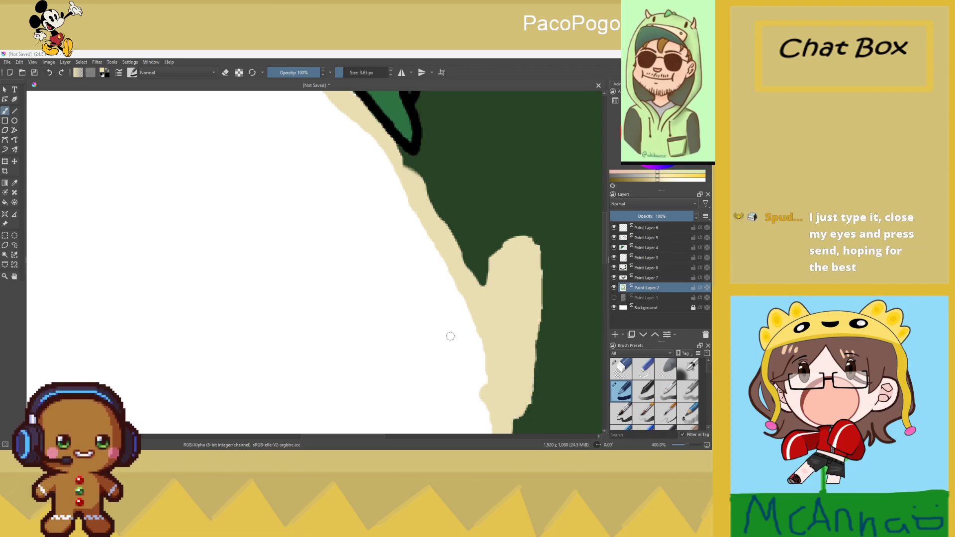
Select Paint Layer 8 and sample the hood lining's dark green for the brush
{"action": "scroll", "coordinate": [452, 340], "scroll_direction": "down", "scroll_amount": 5}
{"action": "scroll", "coordinate": [299, 269], "scroll_direction": "up", "scroll_amount": 5}
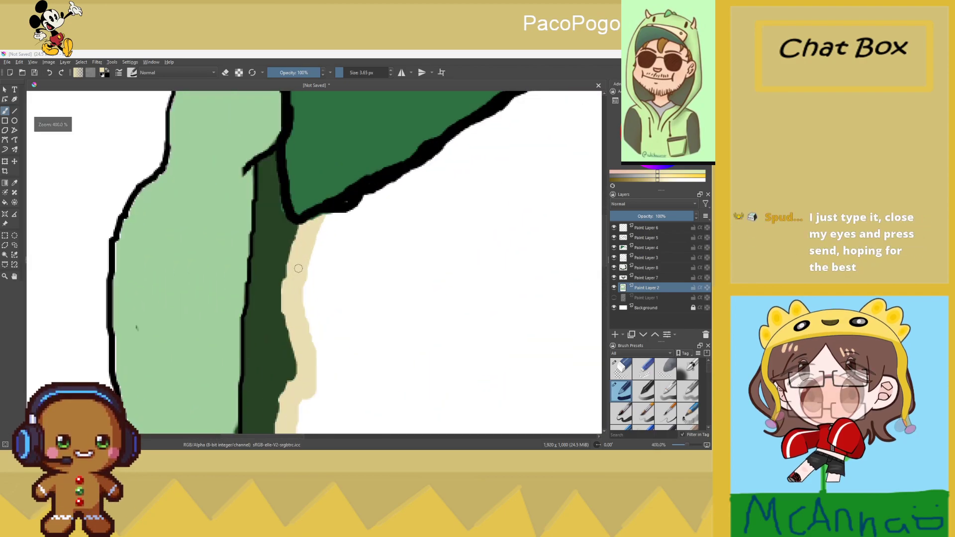
{"action": "left_click", "coordinate": [639, 252]}
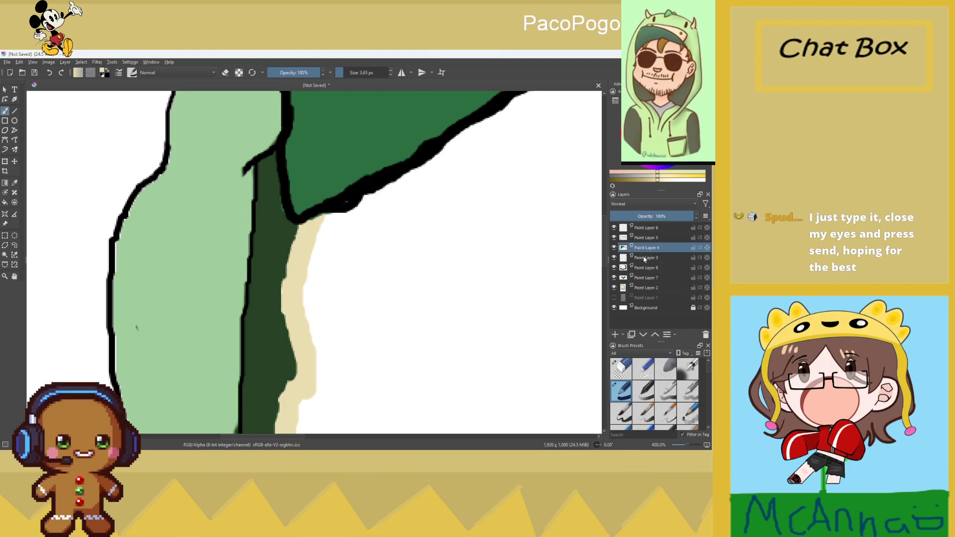
{"action": "left_click", "coordinate": [641, 268]}
{"action": "left_click", "coordinate": [615, 268]}
{"action": "left_click", "coordinate": [614, 268]}
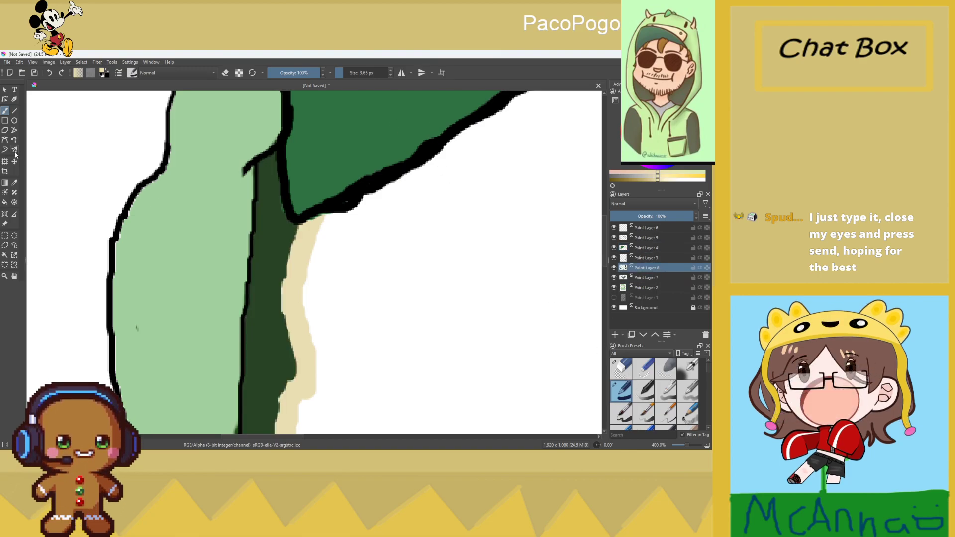
{"action": "left_click", "coordinate": [15, 183]}
{"action": "left_click", "coordinate": [4, 112]}
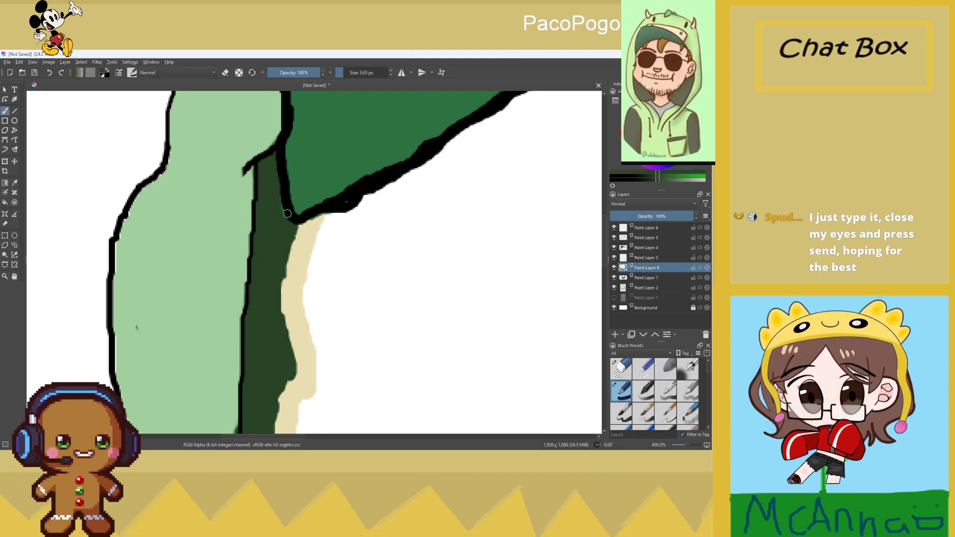
{"action": "scroll", "coordinate": [287, 214], "scroll_direction": "up", "scroll_amount": 3}
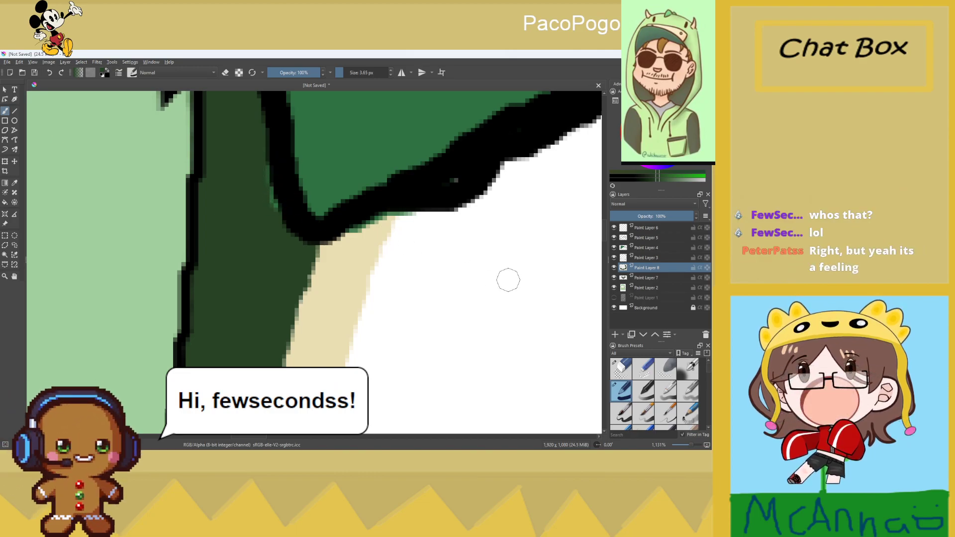
{"action": "scroll", "coordinate": [505, 280], "scroll_direction": "down", "scroll_amount": 1}
Paint dark green over the light green gap along the chin and lower-left jaw, right up to the beige face outline
{"action": "scroll", "coordinate": [511, 278], "scroll_direction": "down", "scroll_amount": 10}
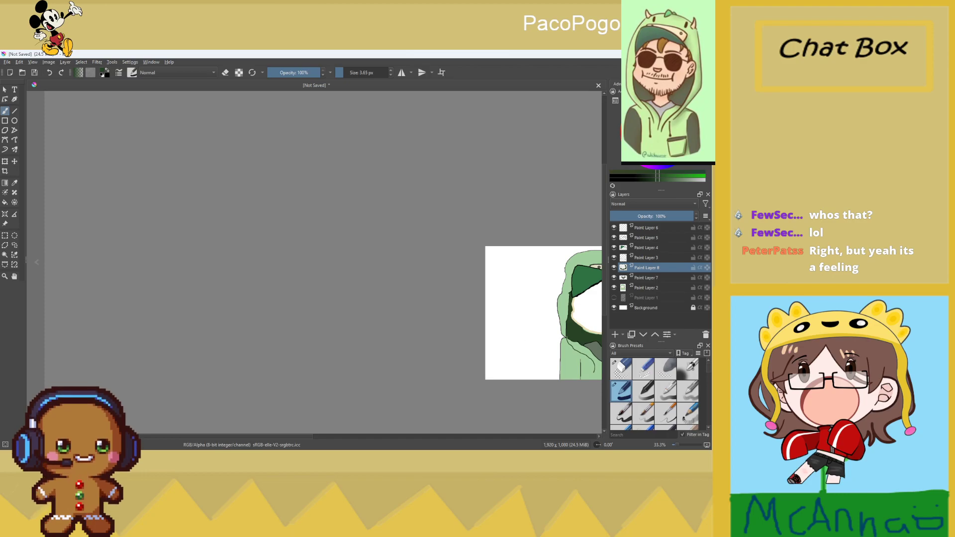
{"action": "left_click_drag", "start_coordinate": [295, 434], "coordinate": [393, 440]}
{"action": "scroll", "coordinate": [342, 345], "scroll_direction": "up", "scroll_amount": 2}
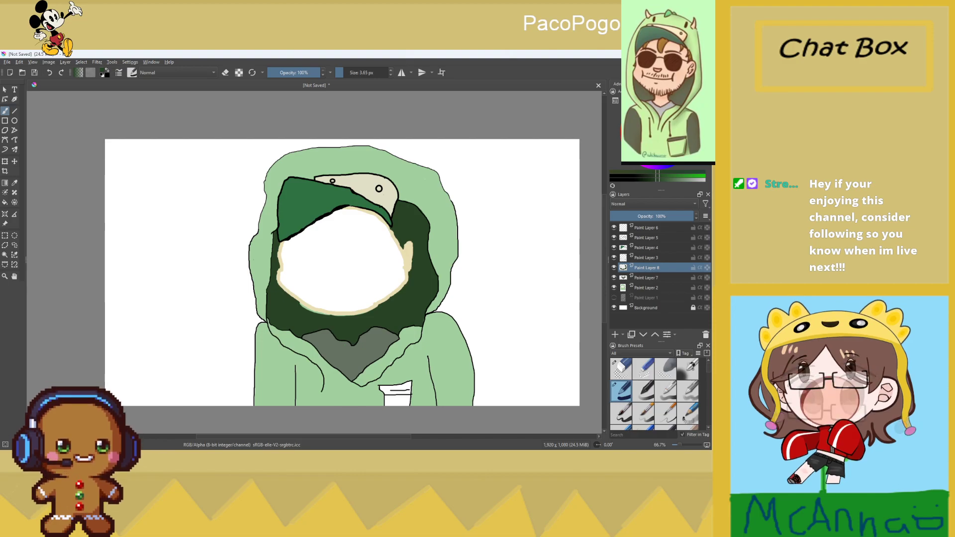
{"action": "scroll", "coordinate": [403, 308], "scroll_direction": "up", "scroll_amount": 5}
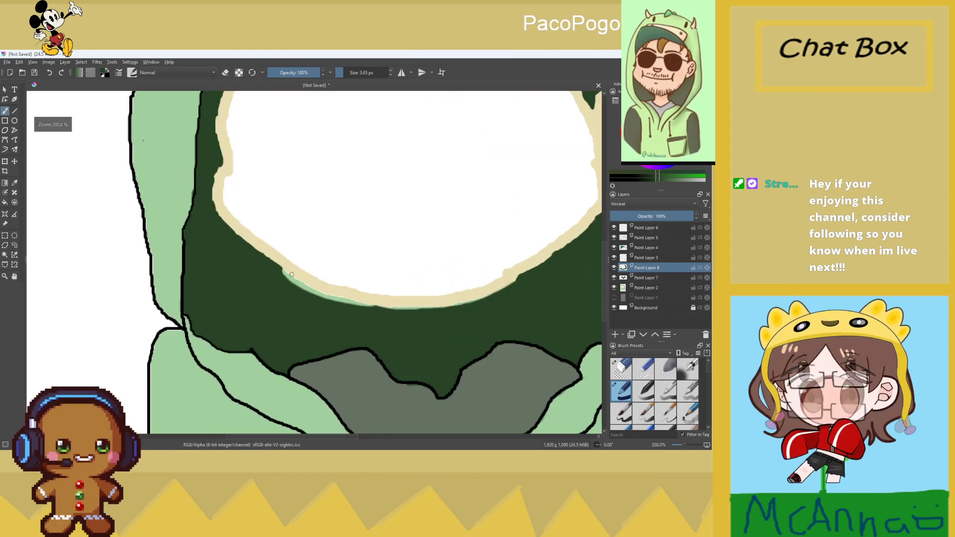
{"action": "scroll", "coordinate": [402, 309], "scroll_direction": "up", "scroll_amount": 1}
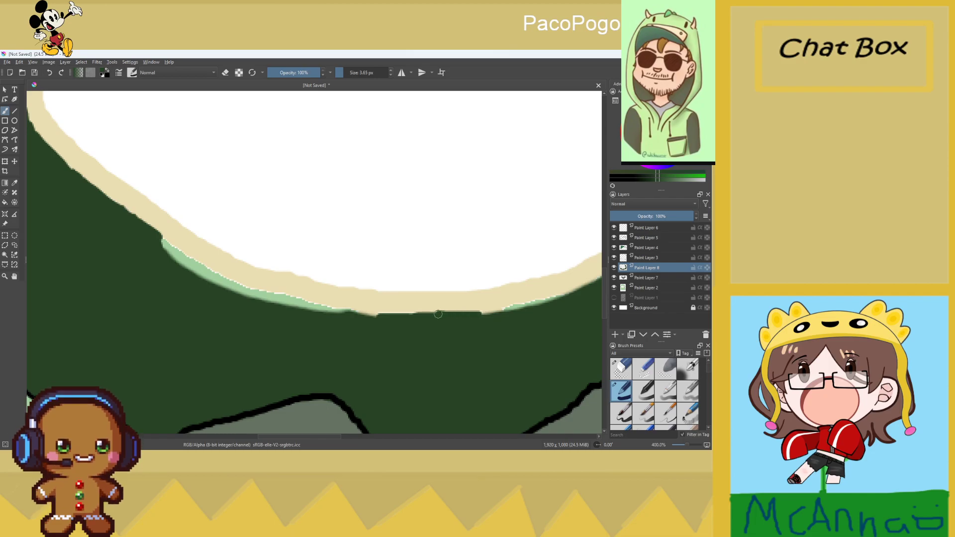
{"action": "left_click_drag", "start_coordinate": [382, 315], "coordinate": [289, 304]}
{"action": "scroll", "coordinate": [234, 279], "scroll_direction": "up", "scroll_amount": 1}
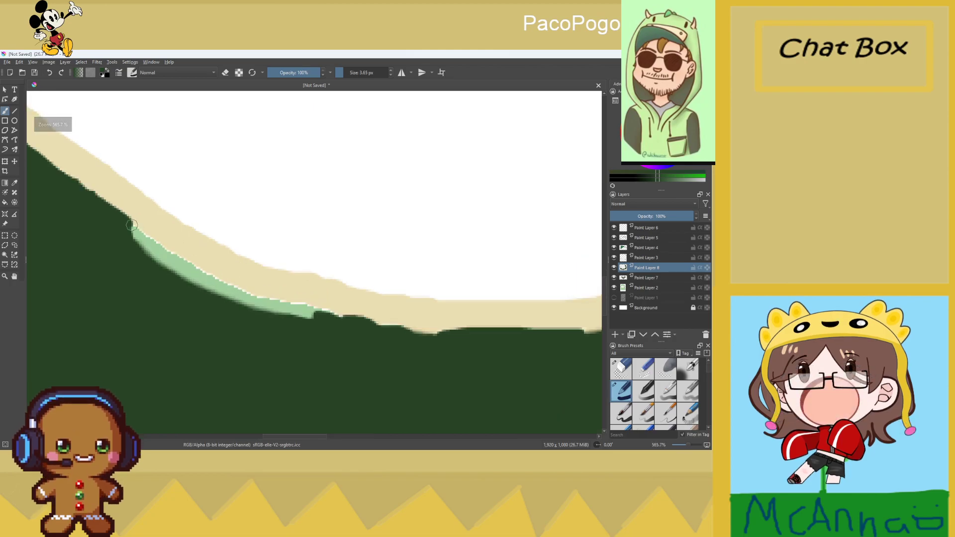
{"action": "left_click_drag", "start_coordinate": [139, 248], "coordinate": [137, 230]}
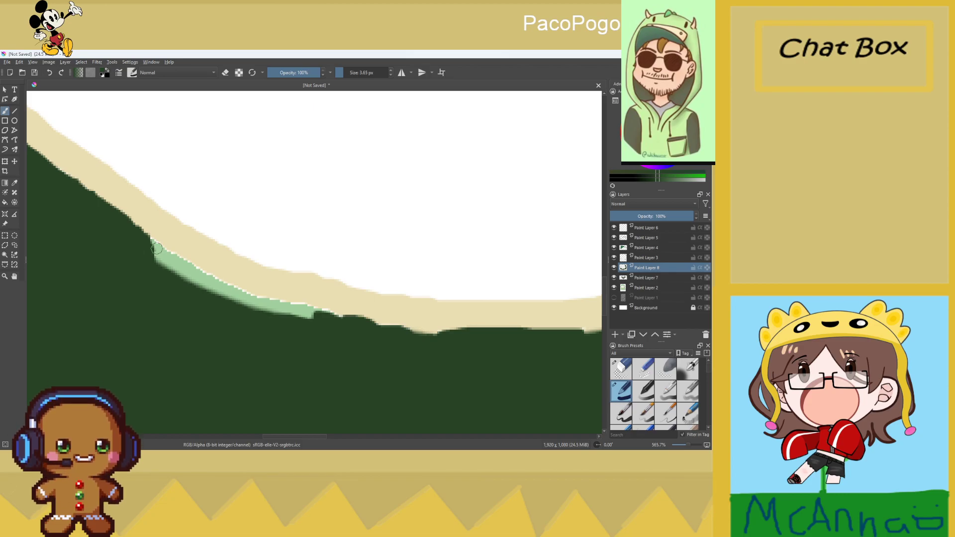
{"action": "mouse_move", "coordinate": [153, 256]}
{"action": "left_mouse_down"}
{"action": "mouse_move", "coordinate": [186, 286]}
{"action": "mouse_move", "coordinate": [148, 241]}
{"action": "mouse_move", "coordinate": [190, 280]}
{"action": "mouse_move", "coordinate": [175, 259]}
{"action": "mouse_move", "coordinate": [184, 281]}
{"action": "mouse_move", "coordinate": [197, 288]}
{"action": "mouse_move", "coordinate": [200, 276]}
{"action": "mouse_move", "coordinate": [203, 295]}
{"action": "mouse_move", "coordinate": [222, 295]}
{"action": "mouse_move", "coordinate": [208, 284]}
{"action": "mouse_move", "coordinate": [249, 306]}
{"action": "mouse_move", "coordinate": [326, 320]}
{"action": "mouse_move", "coordinate": [243, 299]}
{"action": "mouse_move", "coordinate": [354, 326]}
{"action": "left_mouse_up"}
{"action": "left_click_drag", "start_coordinate": [204, 276], "coordinate": [231, 292]}
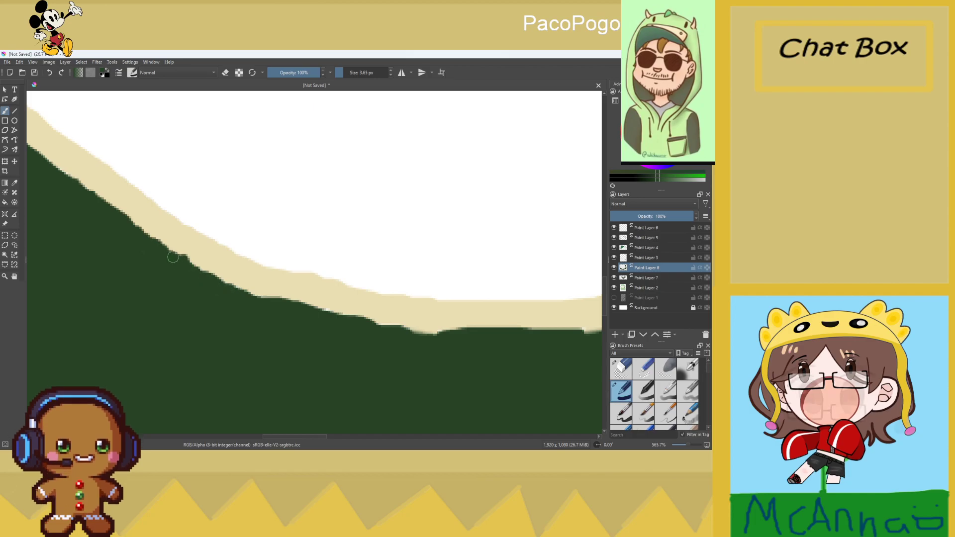
Select Paint Layer 2, sample the face outline's beige and fill the white face area with it
{"action": "scroll", "coordinate": [215, 284], "scroll_direction": "down", "scroll_amount": 5}
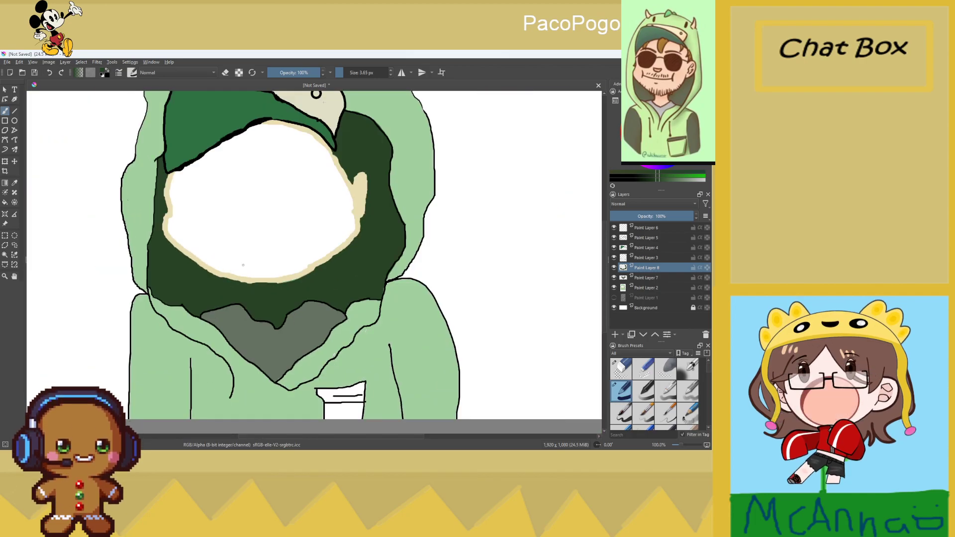
{"action": "scroll", "coordinate": [243, 264], "scroll_direction": "down", "scroll_amount": 3}
{"action": "scroll", "coordinate": [231, 260], "scroll_direction": "up", "scroll_amount": 3}
{"action": "scroll", "coordinate": [224, 218], "scroll_direction": "down", "scroll_amount": 1}
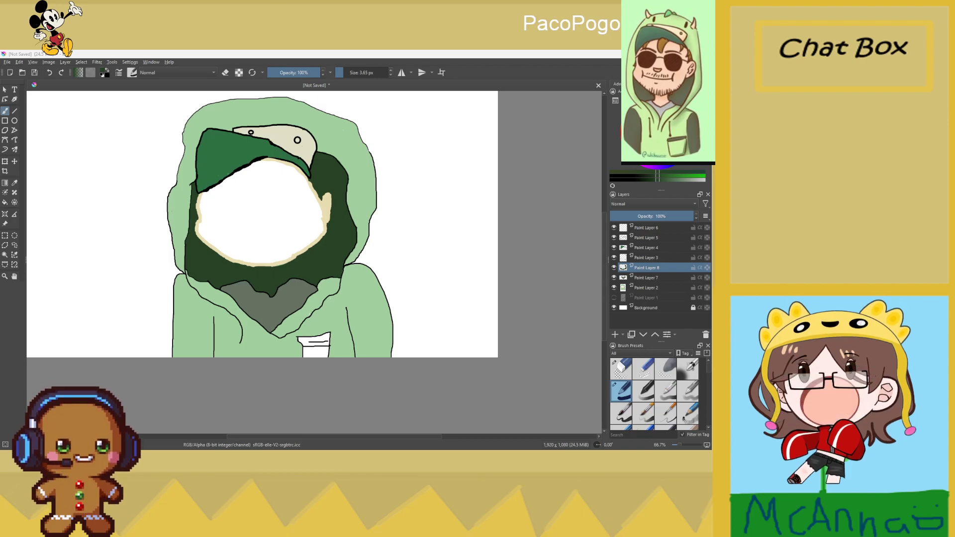
{"action": "left_click", "coordinate": [650, 288]}
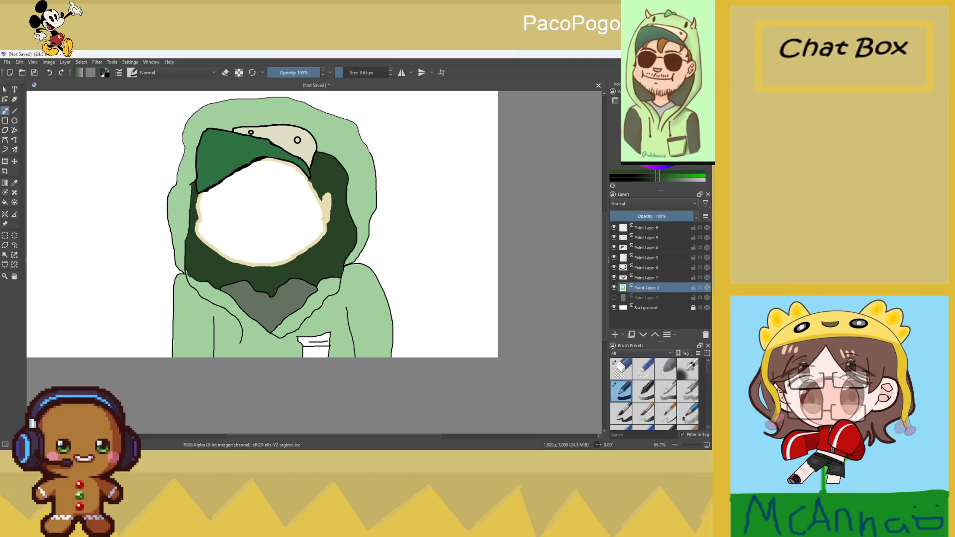
{"action": "left_click", "coordinate": [14, 183]}
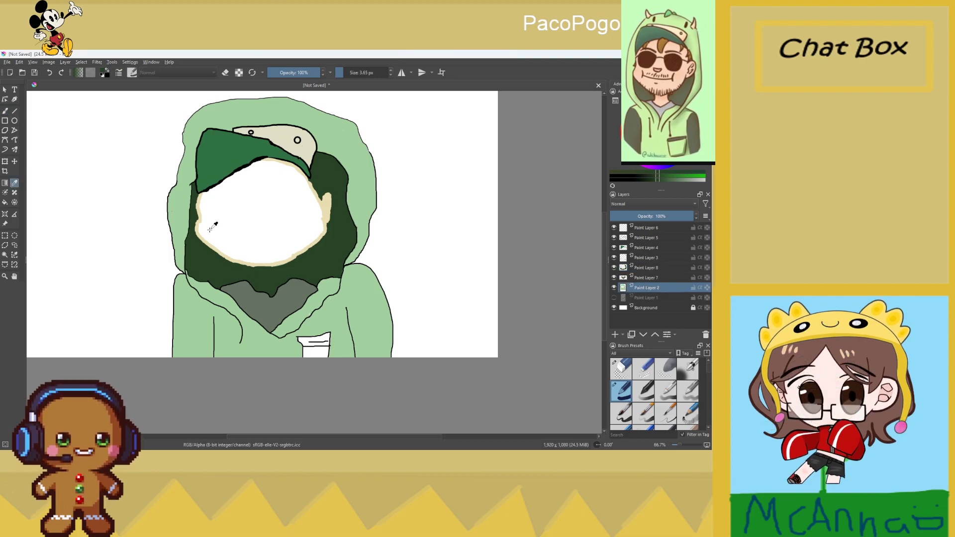
{"action": "left_click", "coordinate": [201, 207]}
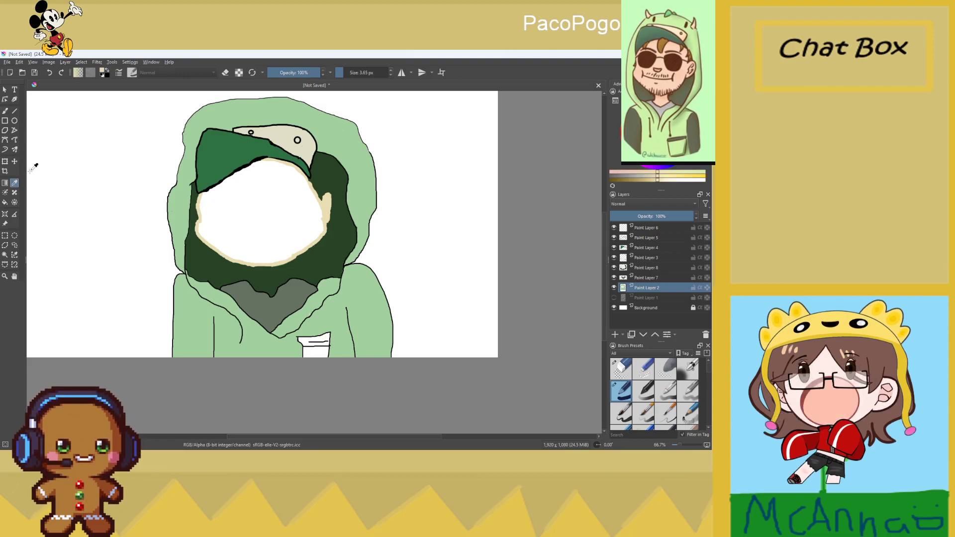
{"action": "left_click", "coordinate": [5, 203]}
{"action": "left_click", "coordinate": [252, 209]}
Enlarge the brush to 11.22 px and paint beige over the thin white line between the cap brim and the right-hand ear
{"action": "scroll", "coordinate": [254, 212], "scroll_direction": "up", "scroll_amount": 2}
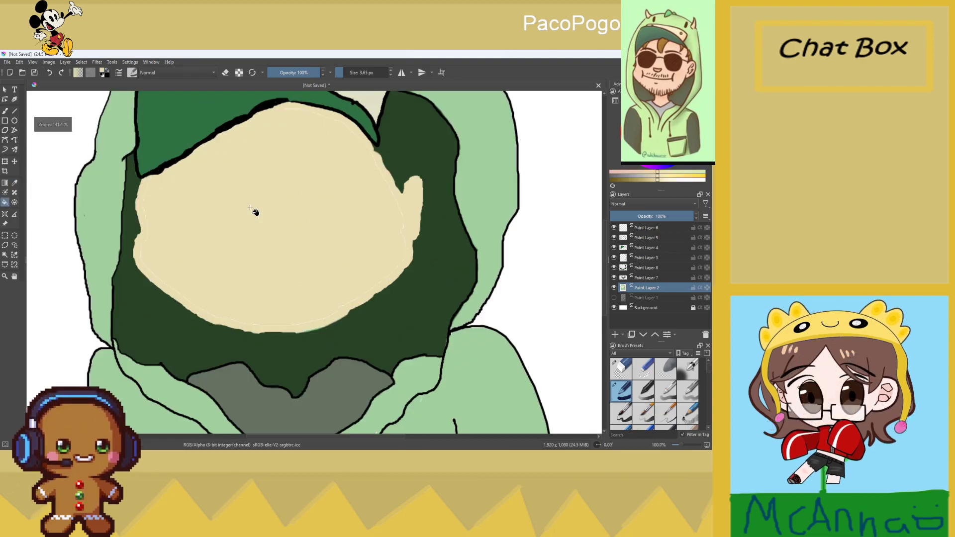
{"action": "left_click", "coordinate": [6, 111]}
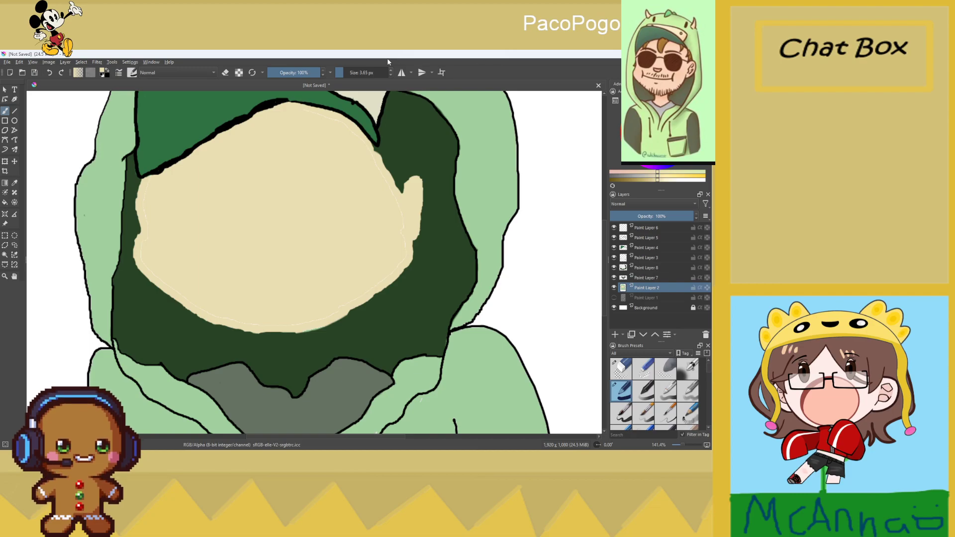
{"action": "key", "text": "]"}
{"action": "key", "text": "]"}
{"action": "key", "text": "]"}
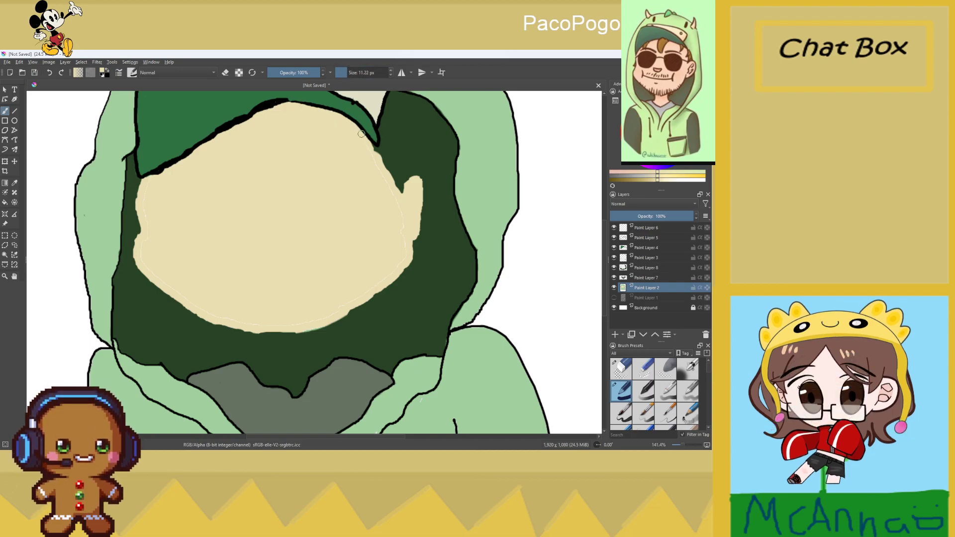
{"action": "scroll", "coordinate": [361, 133], "scroll_direction": "up", "scroll_amount": 2}
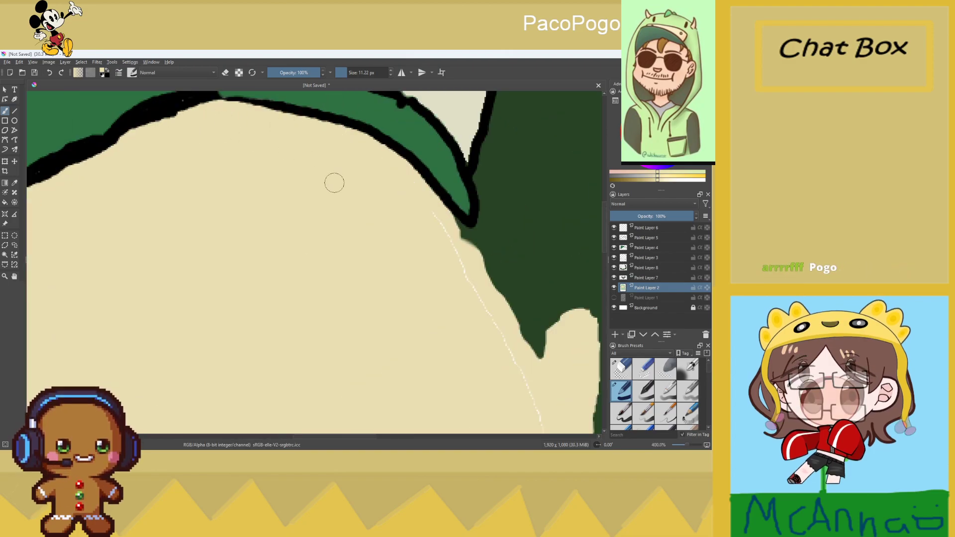
{"action": "scroll", "coordinate": [398, 194], "scroll_direction": "down", "scroll_amount": 4}
{"action": "scroll", "coordinate": [459, 273], "scroll_direction": "up", "scroll_amount": 5}
{"action": "scroll", "coordinate": [357, 125], "scroll_direction": "down", "scroll_amount": 2}
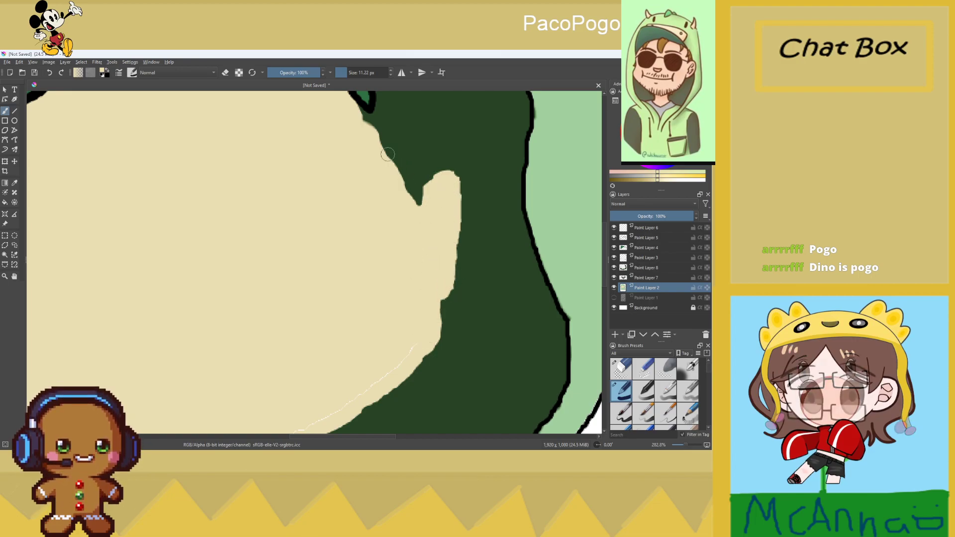
Paint beige over the thin white line along the lower-right jaw and the bottom of the chin
{"action": "scroll", "coordinate": [413, 251], "scroll_direction": "down", "scroll_amount": 3}
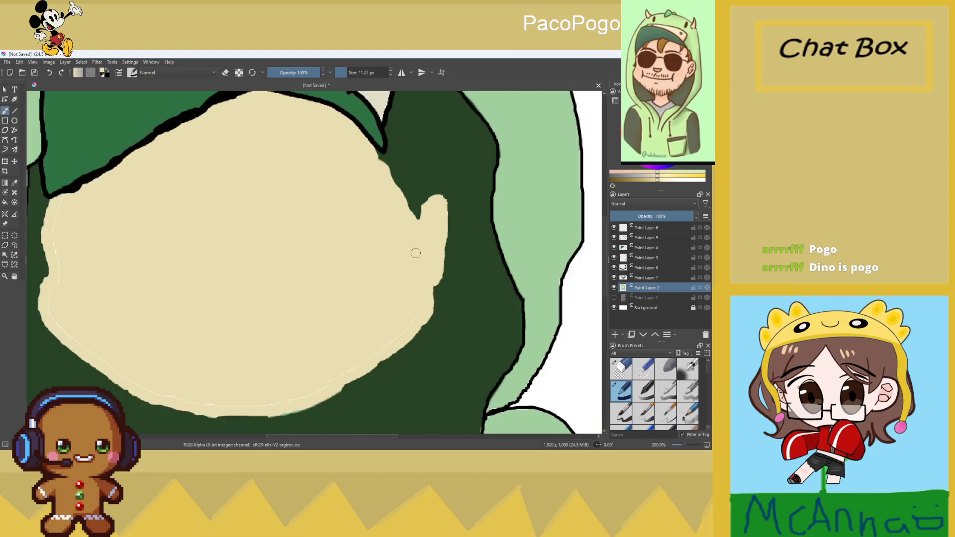
{"action": "scroll", "coordinate": [411, 277], "scroll_direction": "up", "scroll_amount": 4}
{"action": "mouse_move", "coordinate": [330, 275]}
{"action": "left_mouse_down"}
{"action": "mouse_move", "coordinate": [433, 223]}
{"action": "mouse_move", "coordinate": [485, 158]}
{"action": "left_mouse_up"}
{"action": "mouse_move", "coordinate": [220, 321]}
{"action": "left_mouse_down"}
{"action": "mouse_move", "coordinate": [198, 323]}
{"action": "mouse_move", "coordinate": [235, 310]}
{"action": "mouse_move", "coordinate": [186, 312]}
{"action": "mouse_move", "coordinate": [232, 343]}
{"action": "mouse_move", "coordinate": [193, 346]}
{"action": "left_mouse_up"}
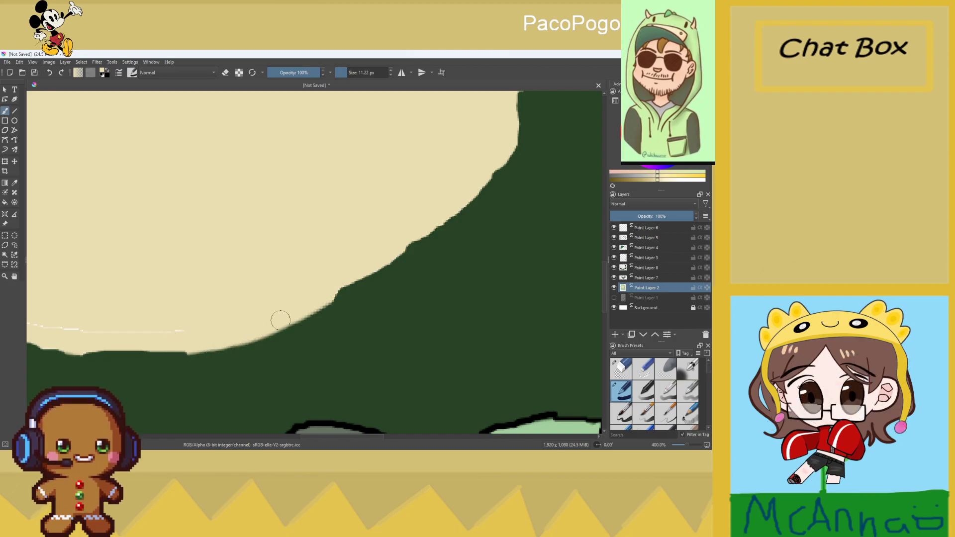
{"action": "key", "text": "minus"}
{"action": "key", "text": "plus"}
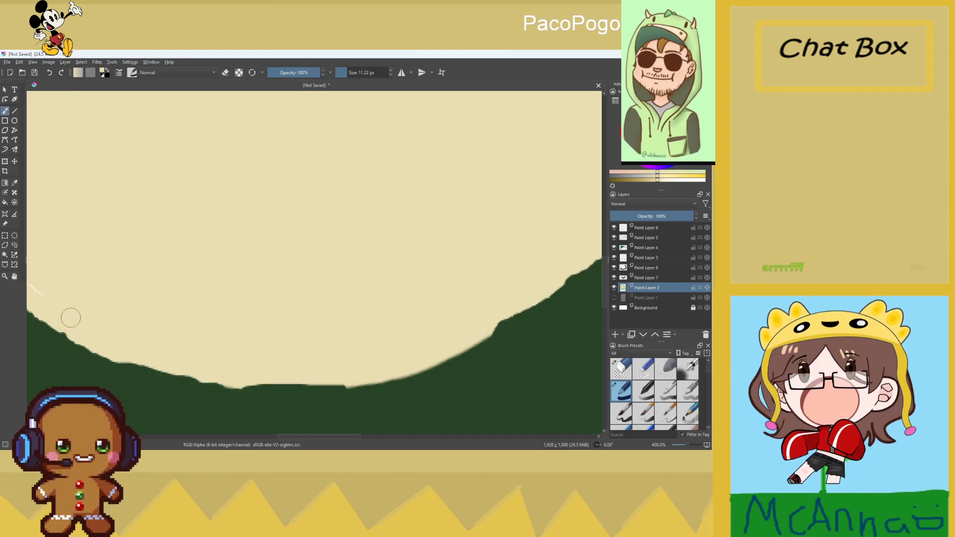
Paint beige over the thin white line along the lower-left jaw and up the left side of the face
{"action": "key", "text": "1"}
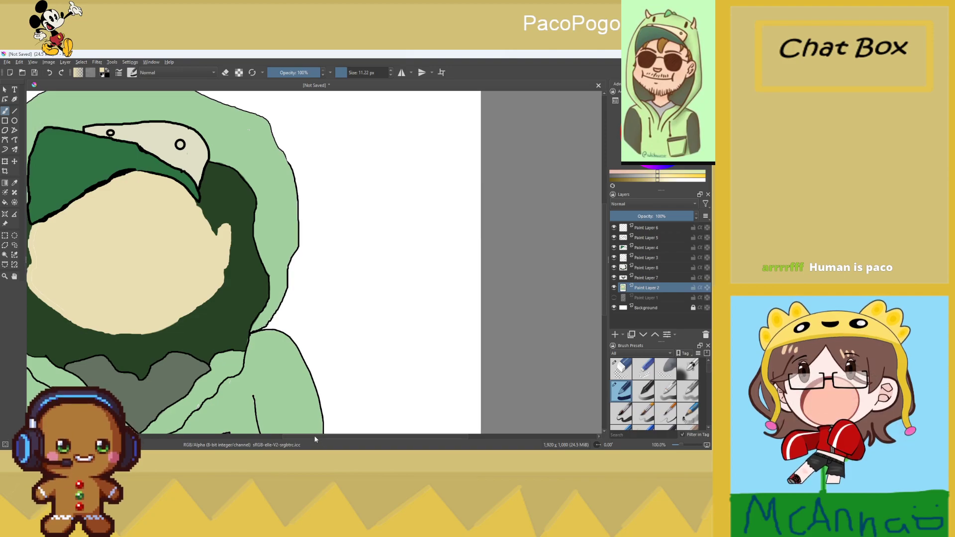
{"action": "left_click_drag", "start_coordinate": [316, 434], "coordinate": [260, 436]}
{"action": "key", "text": "plus"}
{"action": "key", "text": "plus"}
{"action": "key", "text": "plus"}
{"action": "key", "text": "plus"}
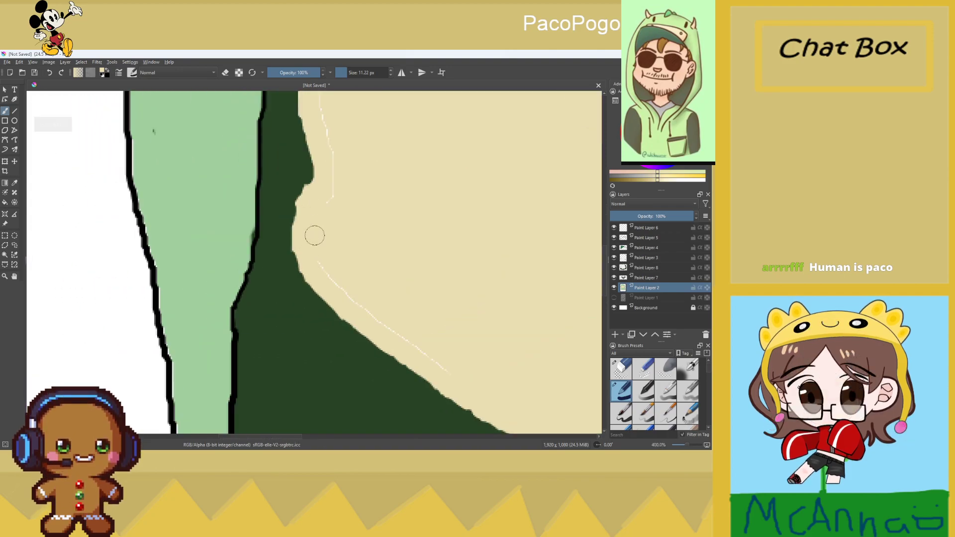
{"action": "left_click_drag", "start_coordinate": [330, 280], "coordinate": [376, 351]}
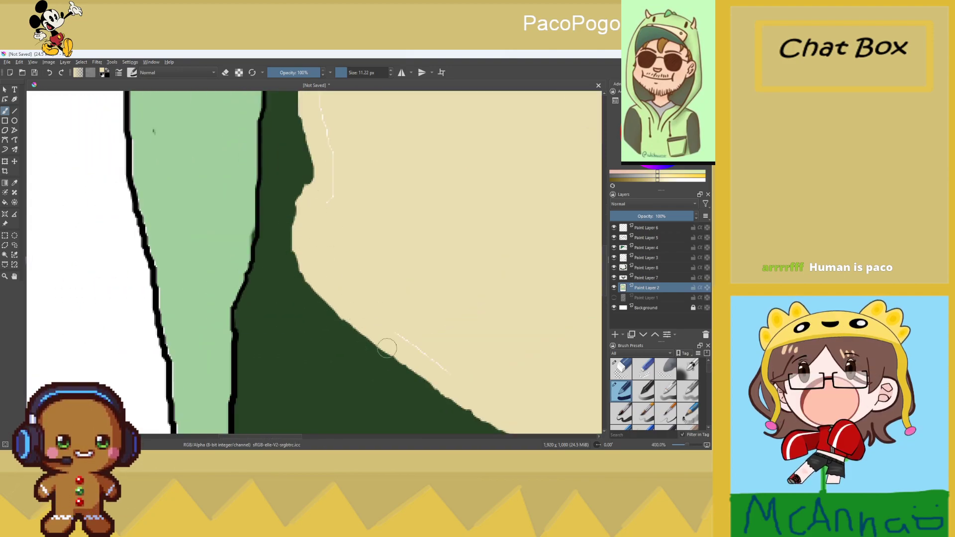
{"action": "key", "text": "minus"}
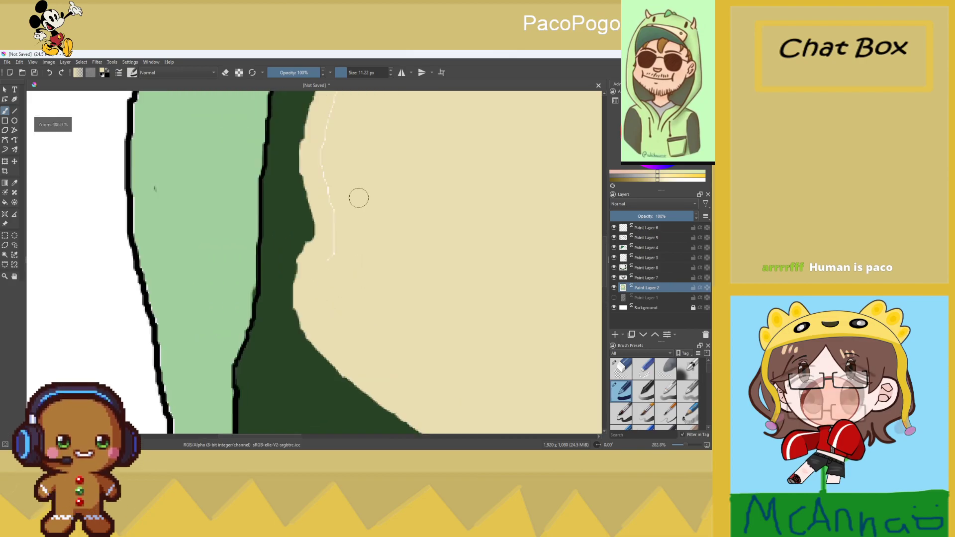
{"action": "left_click_drag", "start_coordinate": [311, 150], "coordinate": [324, 163]}
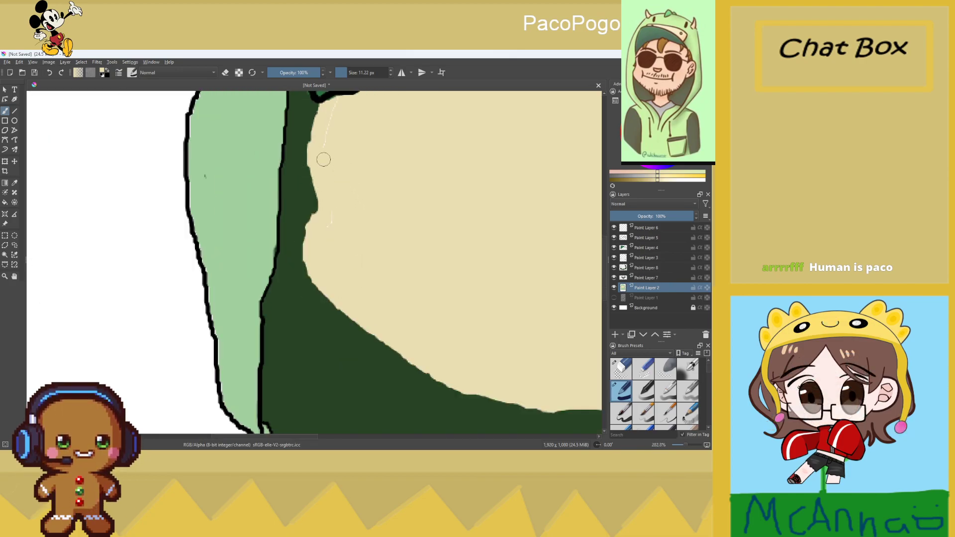
{"action": "key", "text": "minus"}
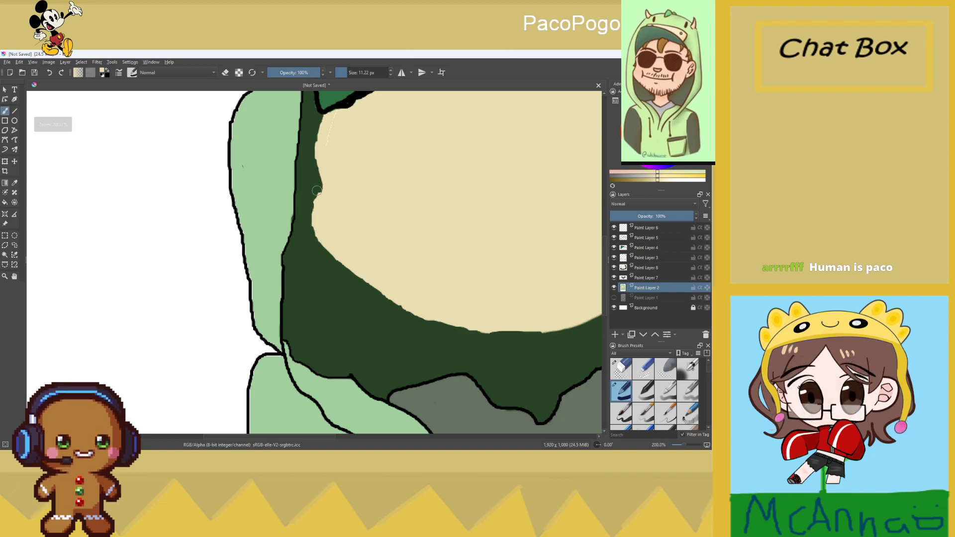
Cover the last white specks on the upper-left side of the face, just below the cap brim, with beige
{"action": "key", "text": "plus"}
{"action": "key", "text": "plus"}
{"action": "key", "text": "plus"}
{"action": "key", "text": "minus"}
{"action": "key", "text": "plus"}
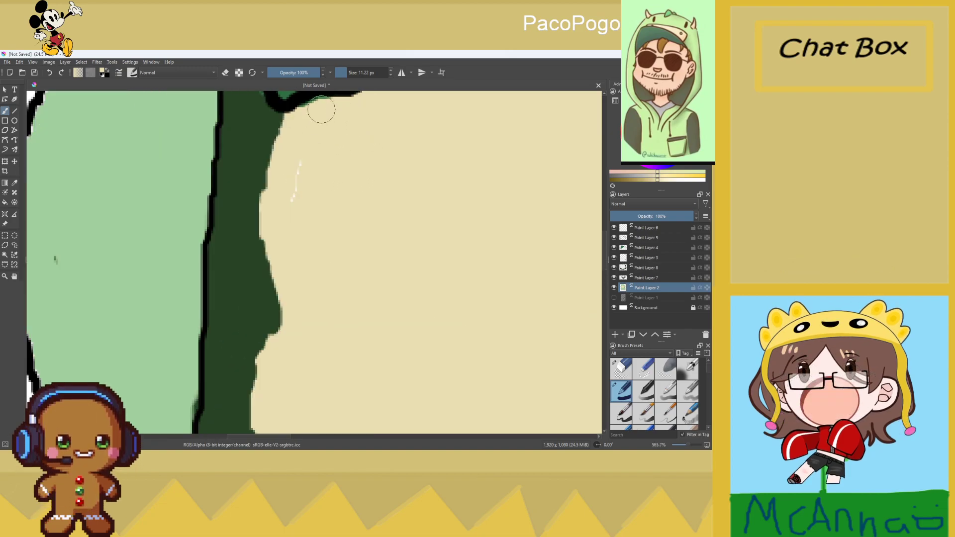
{"action": "left_click_drag", "start_coordinate": [323, 107], "coordinate": [294, 198]}
{"action": "key", "text": "1"}
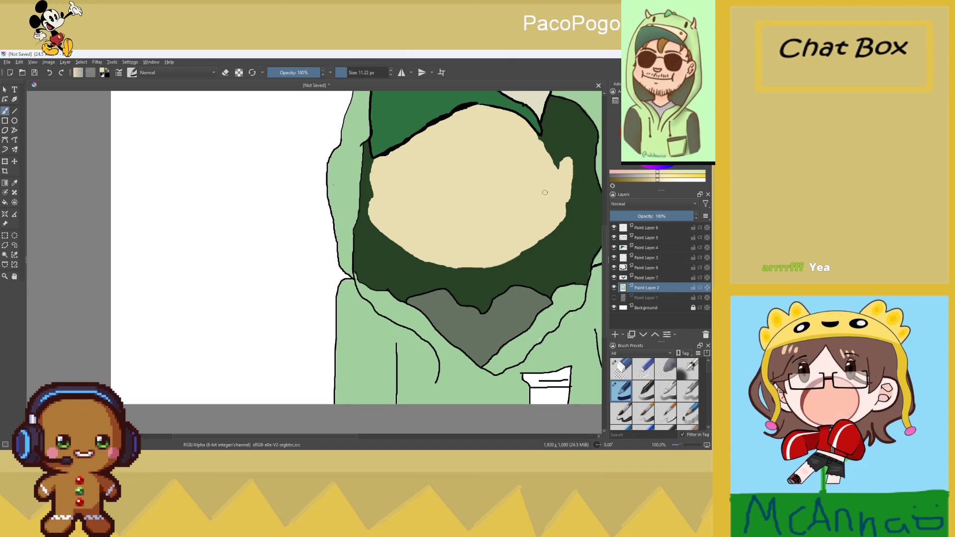
Sample the outline's black, add a new paint layer and move it directly below Paint Layer 6
{"action": "scroll", "coordinate": [547, 193], "scroll_direction": "down", "scroll_amount": 2}
{"action": "scroll", "coordinate": [538, 195], "scroll_direction": "up", "scroll_amount": 2}
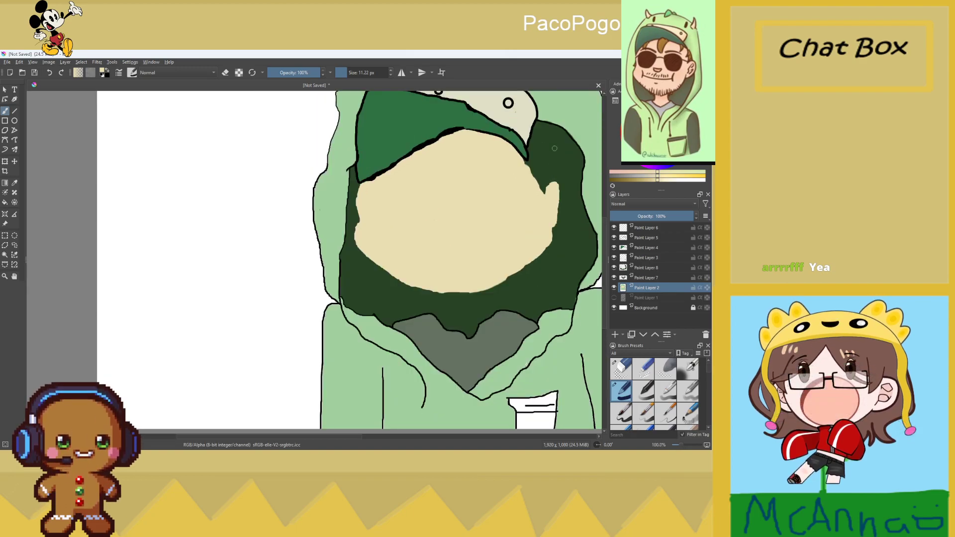
{"action": "left_click", "coordinate": [583, 150], "text": "ctrl"}
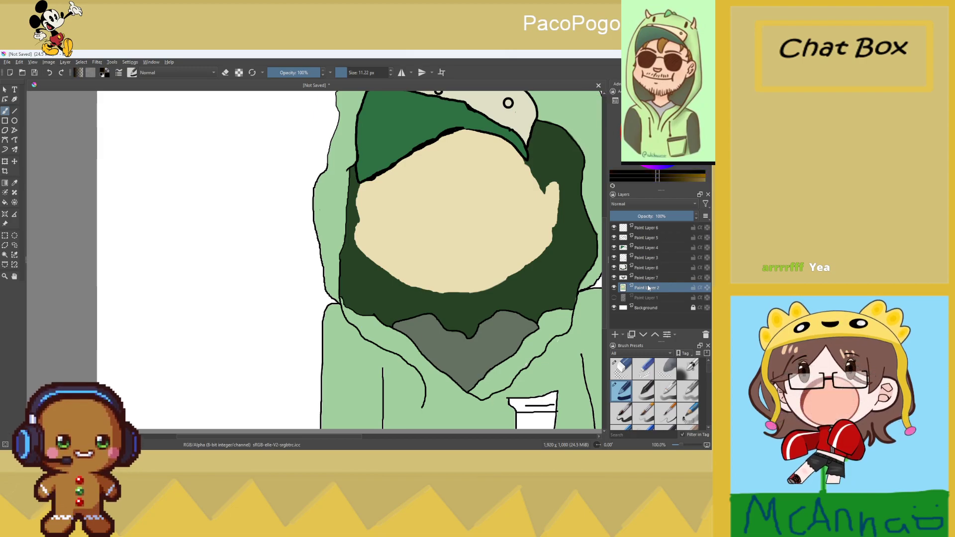
{"action": "left_click", "coordinate": [615, 334]}
{"action": "left_click_drag", "start_coordinate": [641, 294], "coordinate": [646, 237]}
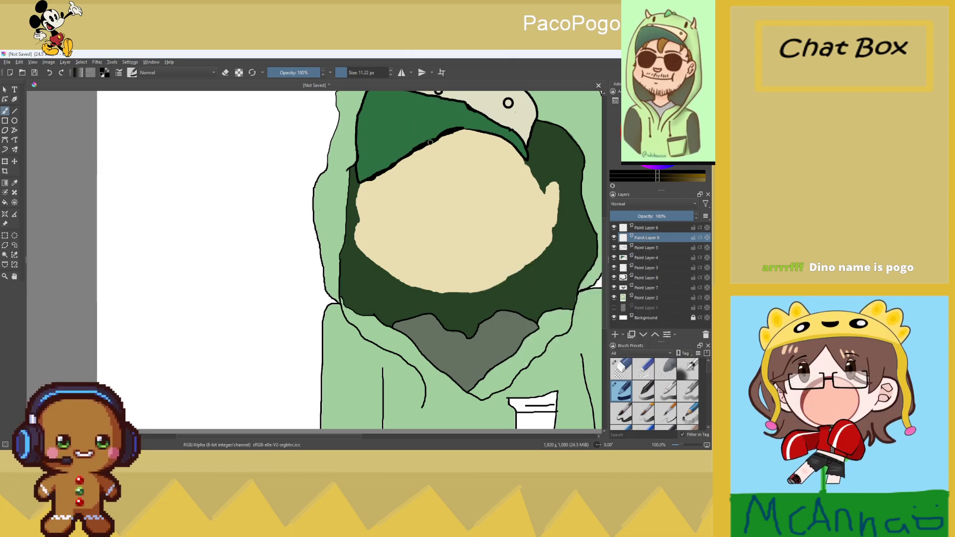
Set the brush to 3.65 px and draw the black outline from the cap brim down the upper-left edge of the face
{"action": "scroll", "coordinate": [410, 159], "scroll_direction": "down", "scroll_amount": 5}
{"action": "scroll", "coordinate": [410, 159], "scroll_direction": "up", "scroll_amount": 5}
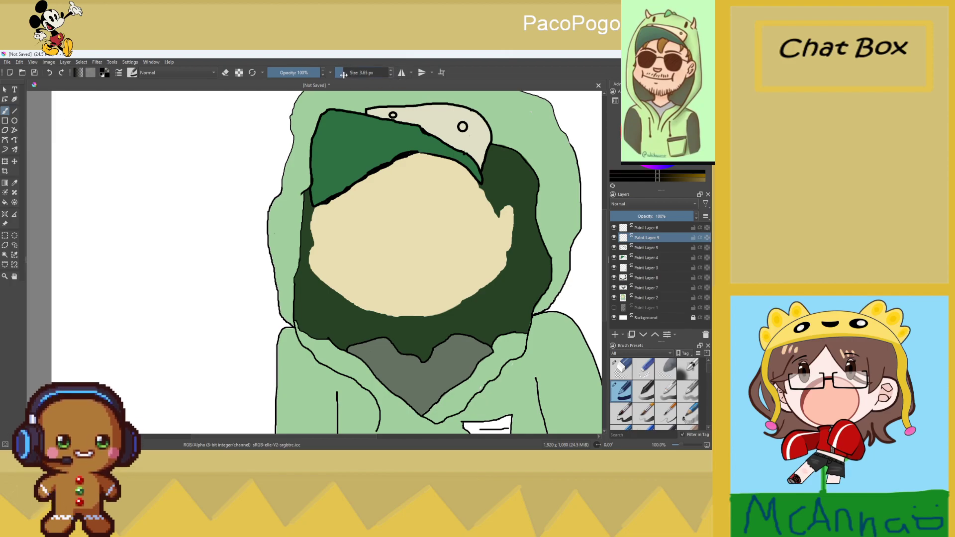
{"action": "left_click_drag", "start_coordinate": [343, 74], "coordinate": [340, 74]}
{"action": "scroll", "coordinate": [313, 203], "scroll_direction": "up", "scroll_amount": 3}
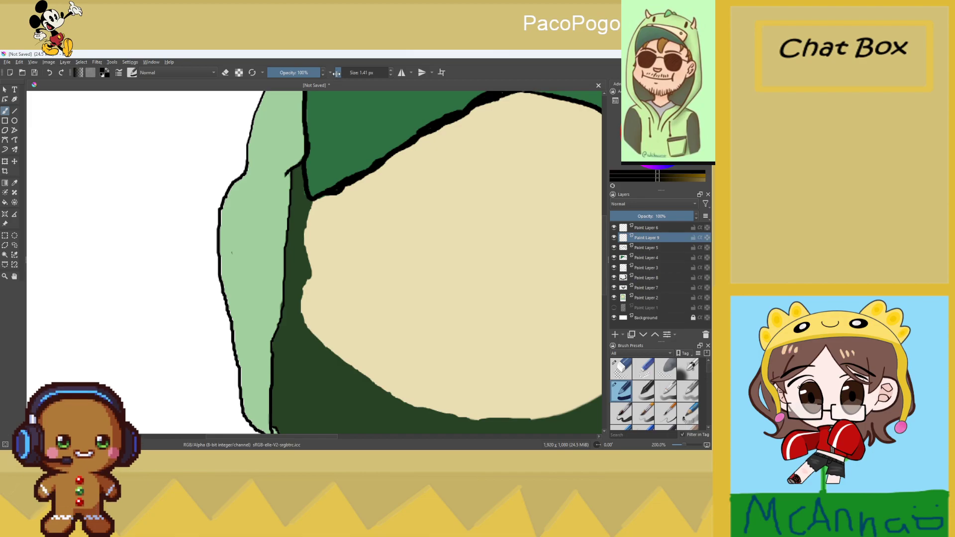
{"action": "scroll", "coordinate": [316, 219], "scroll_direction": "up", "scroll_amount": 2}
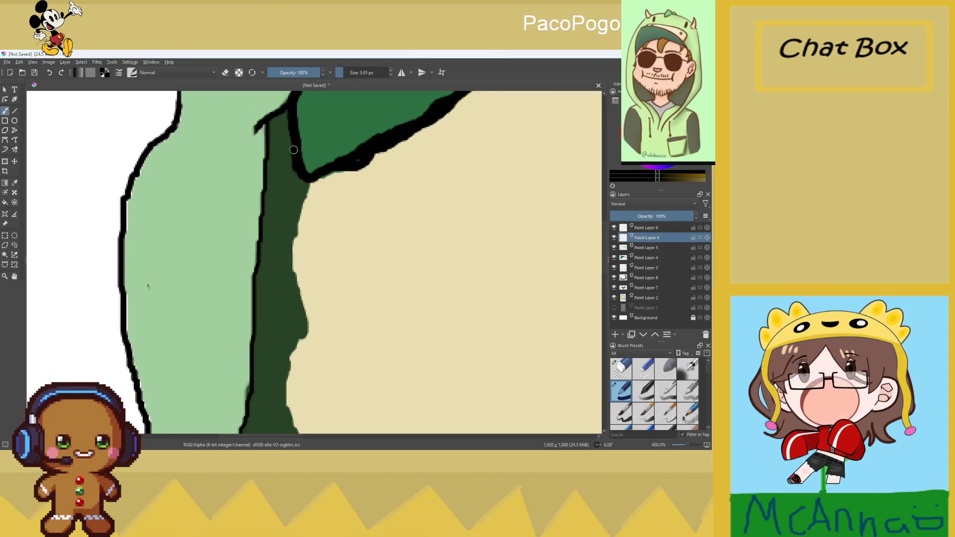
{"action": "mouse_move", "coordinate": [340, 170]}
{"action": "left_mouse_down"}
{"action": "mouse_move", "coordinate": [319, 176]}
{"action": "mouse_move", "coordinate": [360, 159]}
{"action": "left_mouse_up"}
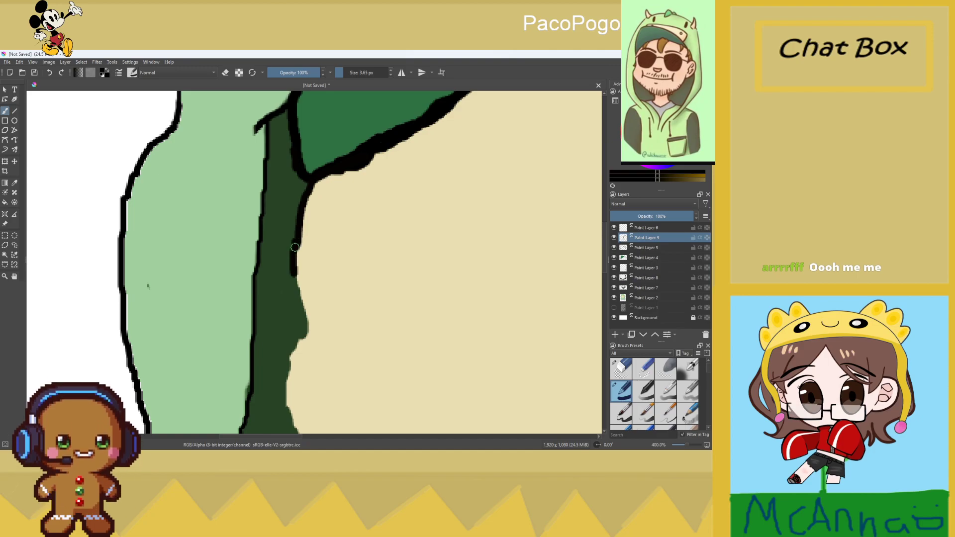
Continue the black outline down the left side of the face, through the notch and along the beige edge of the cheek
{"action": "scroll", "coordinate": [295, 247], "scroll_direction": "down", "scroll_amount": 4}
{"action": "scroll", "coordinate": [345, 330], "scroll_direction": "up", "scroll_amount": 4}
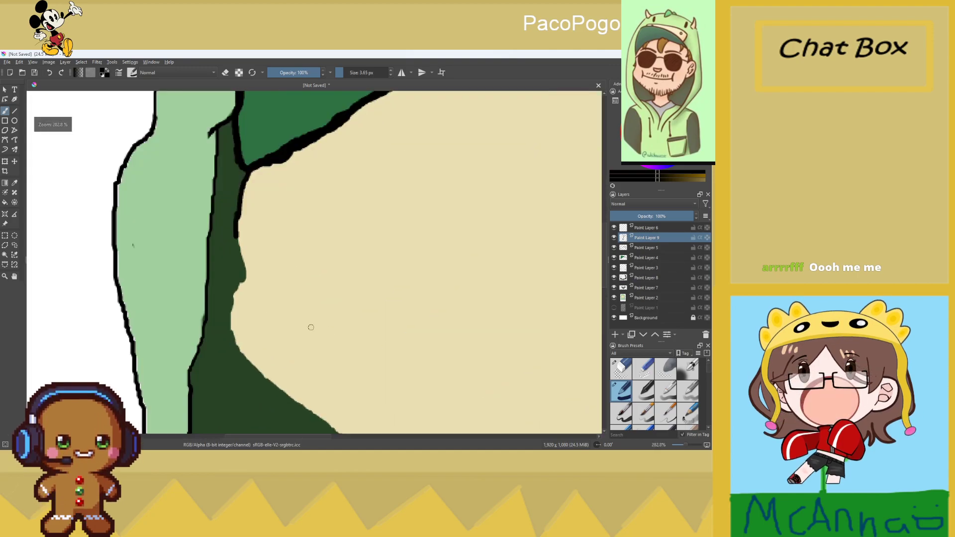
{"action": "scroll", "coordinate": [249, 253], "scroll_direction": "down", "scroll_amount": 1}
{"action": "scroll", "coordinate": [248, 253], "scroll_direction": "up", "scroll_amount": 1}
{"action": "left_click_drag", "start_coordinate": [248, 253], "coordinate": [250, 269]}
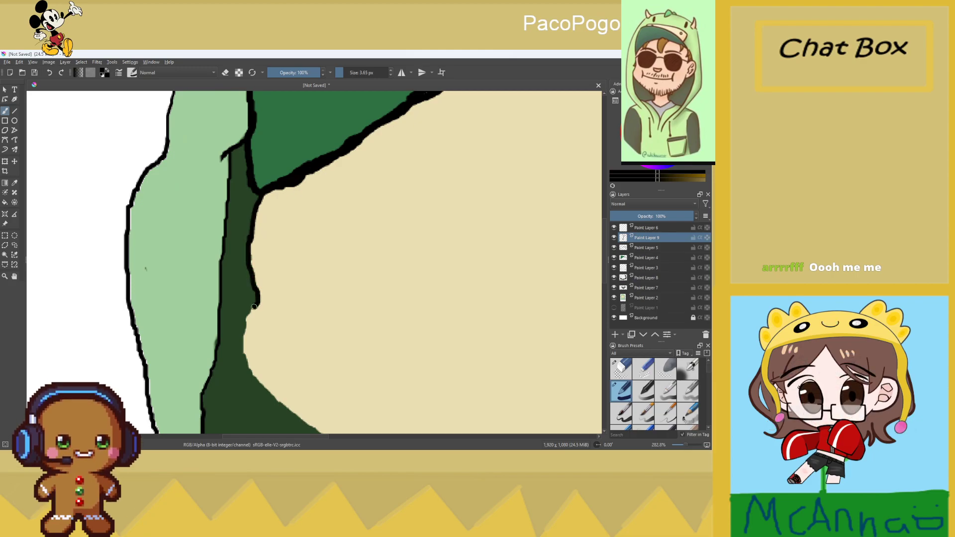
{"action": "left_click_drag", "start_coordinate": [248, 325], "coordinate": [251, 366]}
{"action": "left_click_drag", "start_coordinate": [248, 317], "coordinate": [244, 331]}
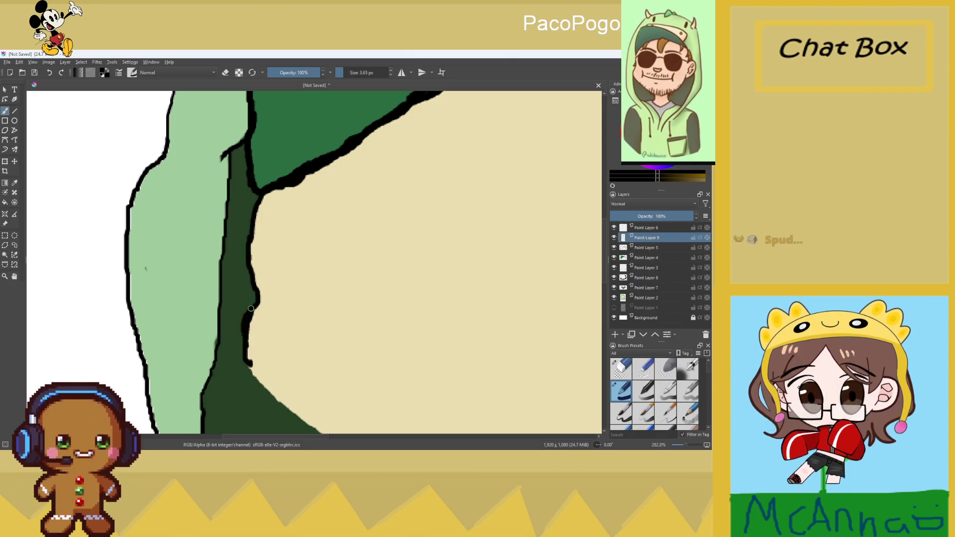
{"action": "key", "text": "1"}
{"action": "scroll", "coordinate": [288, 349], "scroll_direction": "up", "scroll_amount": 4}
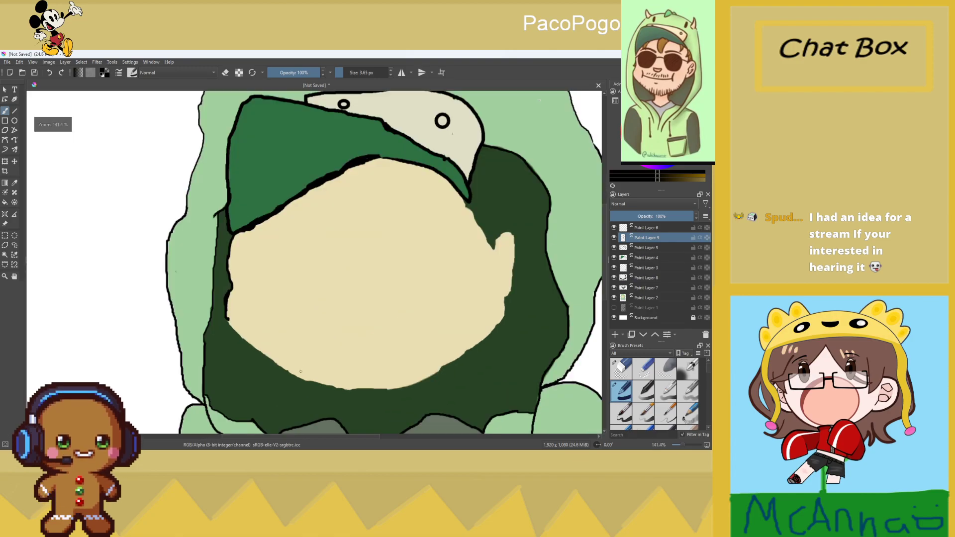
{"action": "scroll", "coordinate": [294, 358], "scroll_direction": "down", "scroll_amount": 5}
{"action": "scroll", "coordinate": [306, 393], "scroll_direction": "up", "scroll_amount": 3}
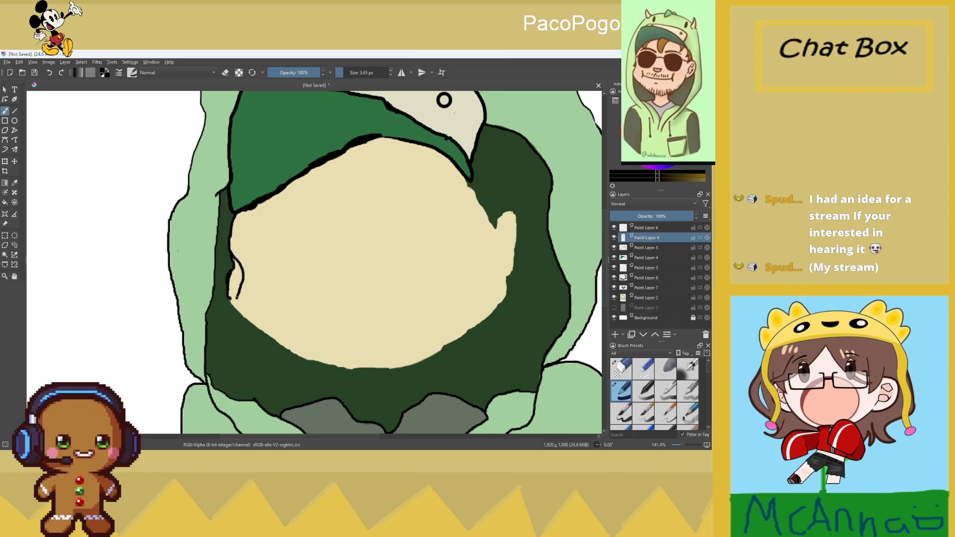
{"action": "left_click", "coordinate": [51, 74]}
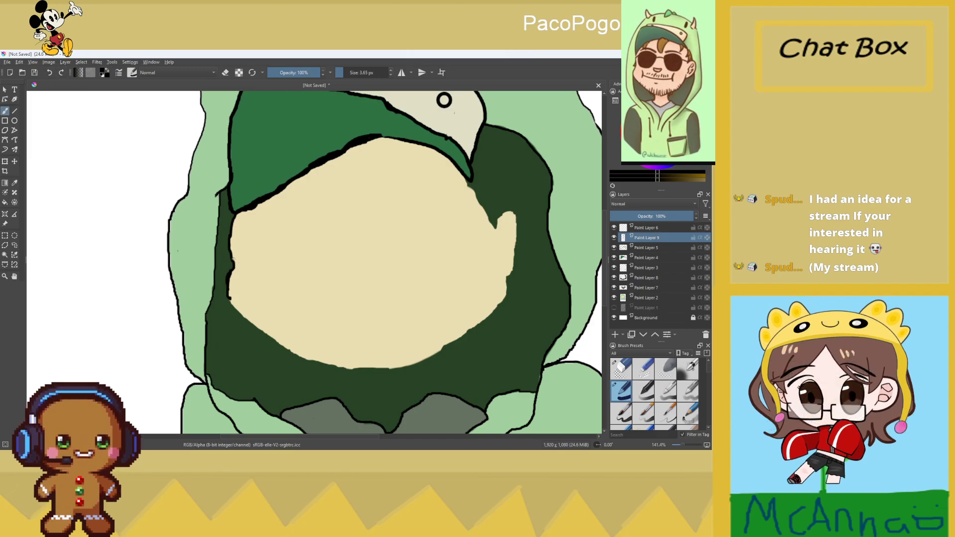
Outline a rounder left cheek in black, bulging out over the dark green lining, and erase the stray lines inside it
{"action": "mouse_move", "coordinate": [234, 265]}
{"action": "left_mouse_down"}
{"action": "mouse_move", "coordinate": [223, 292]}
{"action": "mouse_move", "coordinate": [248, 255]}
{"action": "mouse_move", "coordinate": [221, 268]}
{"action": "mouse_move", "coordinate": [202, 302]}
{"action": "mouse_move", "coordinate": [218, 350]}
{"action": "mouse_move", "coordinate": [272, 396]}
{"action": "left_mouse_up"}
{"action": "scroll", "coordinate": [217, 264], "scroll_direction": "up", "scroll_amount": 1}
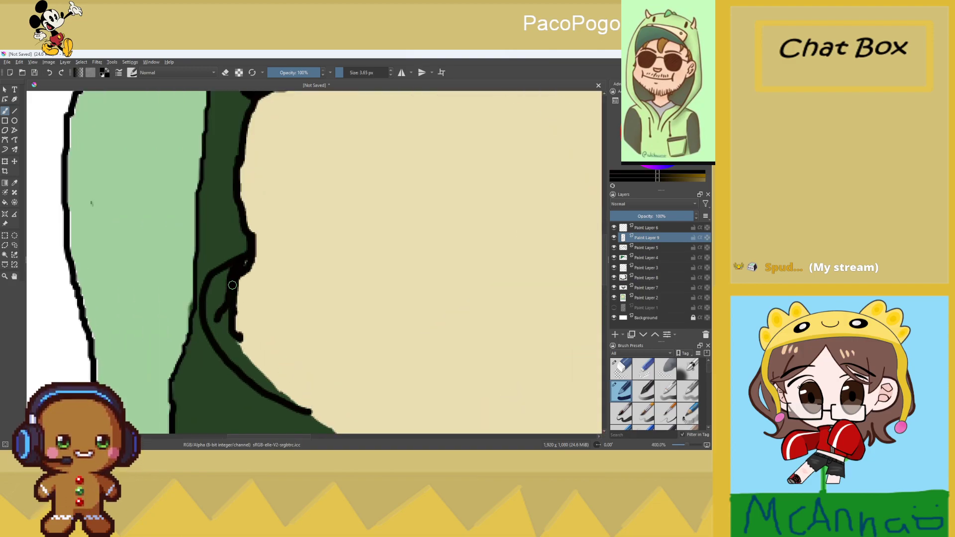
{"action": "scroll", "coordinate": [233, 285], "scroll_direction": "down", "scroll_amount": 1}
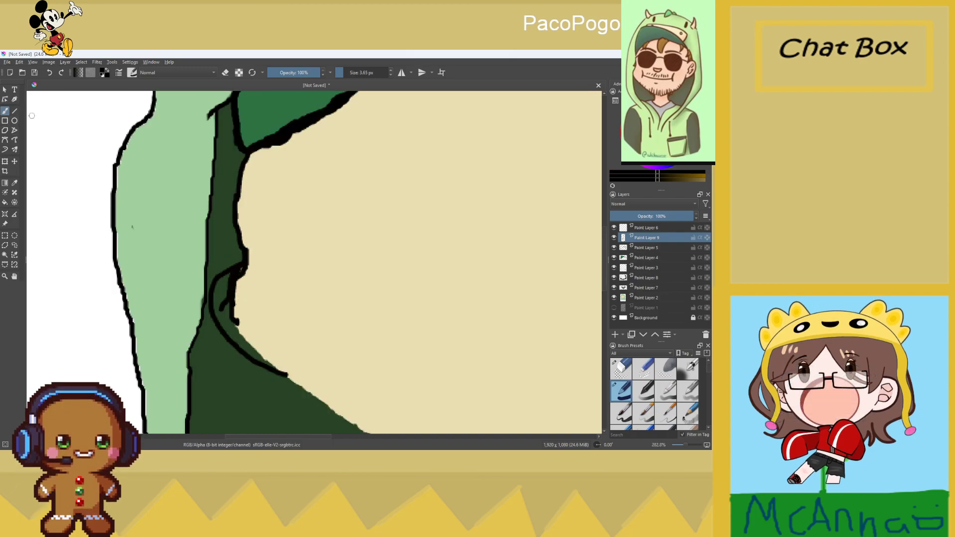
{"action": "left_click", "coordinate": [621, 369]}
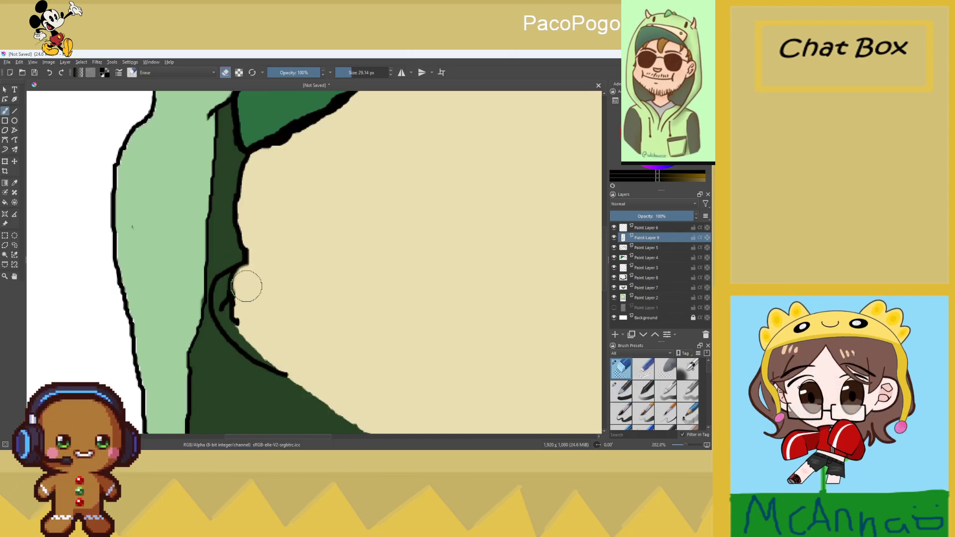
{"action": "mouse_move", "coordinate": [235, 295]}
{"action": "left_mouse_down"}
{"action": "mouse_move", "coordinate": [247, 279]}
{"action": "mouse_move", "coordinate": [233, 308]}
{"action": "left_mouse_up"}
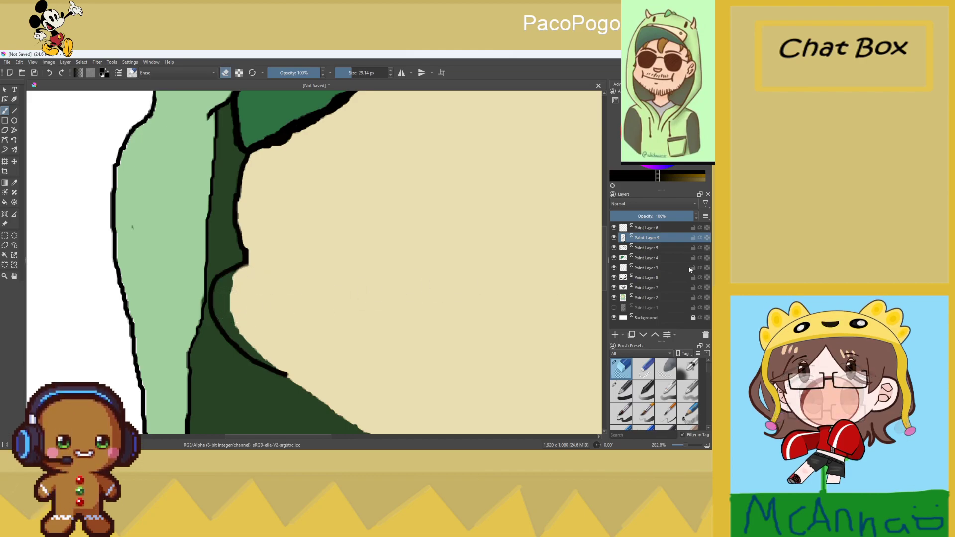
Activate Paint Layer 2, sample the face's beige and try to extend the fill towards the left cheek outline
{"action": "left_click", "coordinate": [647, 298]}
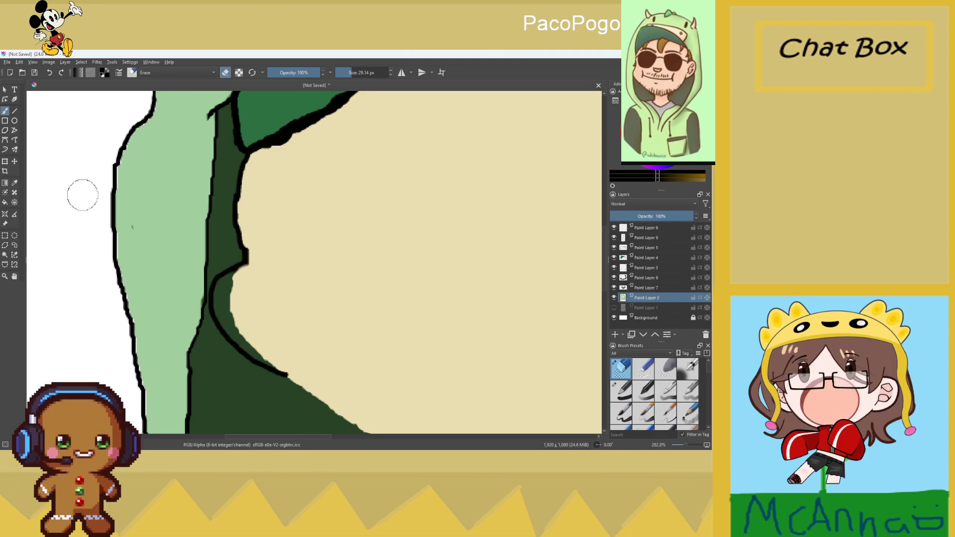
{"action": "key", "text": "p"}
{"action": "left_click", "coordinate": [74, 160]}
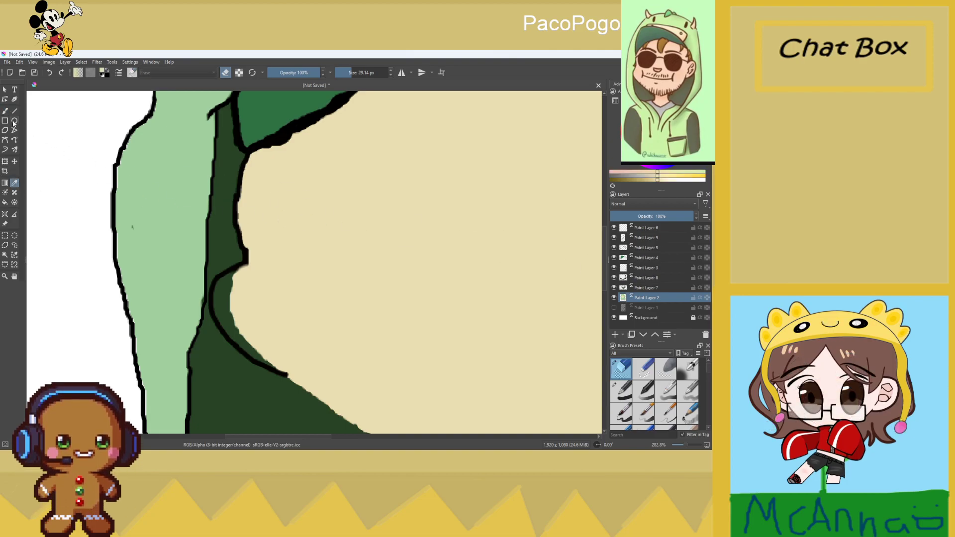
{"action": "left_click_drag", "start_coordinate": [246, 294], "coordinate": [232, 293]}
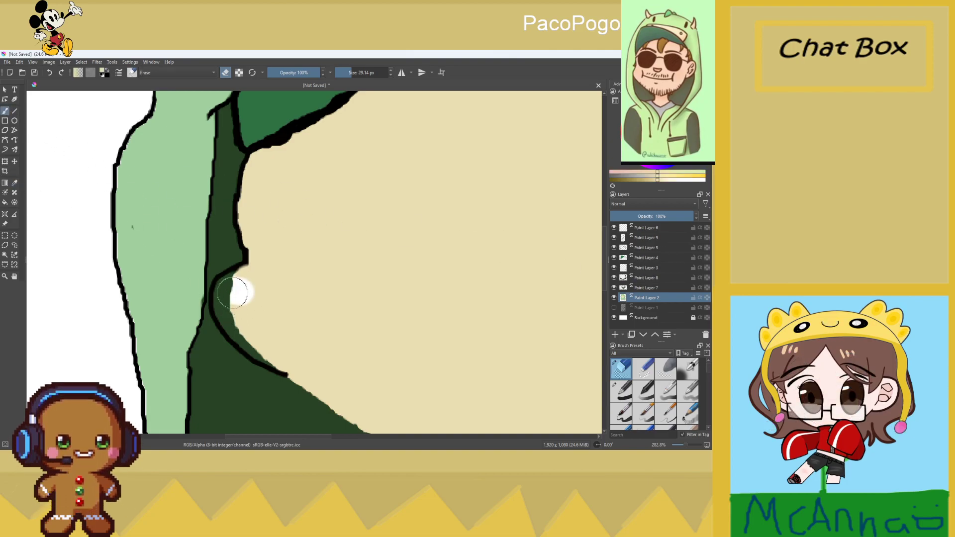
With a larger inking brush, repaint the erased spot beige on Paint Layer 2 and fill the left cheek bulge on Paint Layer 8
{"action": "left_click", "coordinate": [613, 391]}
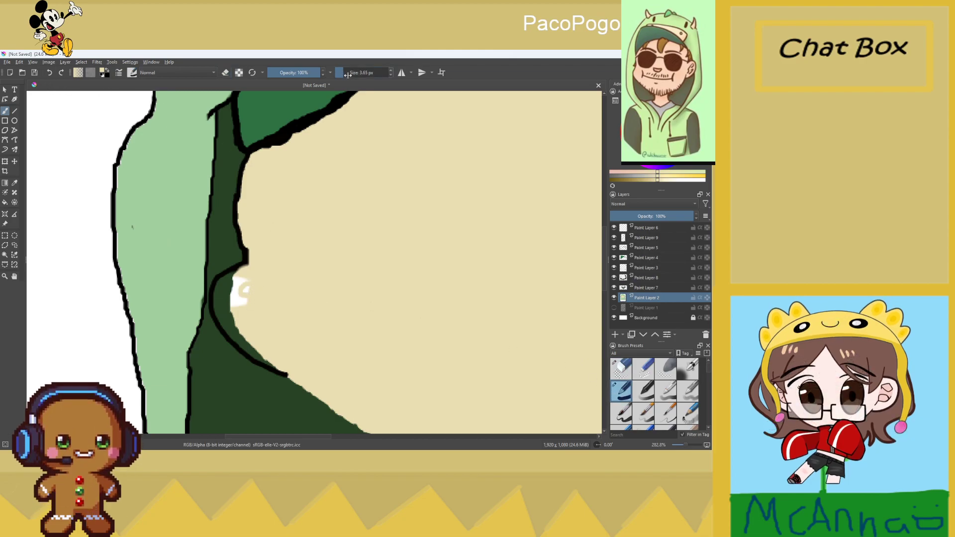
{"action": "left_click_drag", "start_coordinate": [347, 74], "coordinate": [351, 74]}
{"action": "left_click_drag", "start_coordinate": [242, 283], "coordinate": [232, 297]}
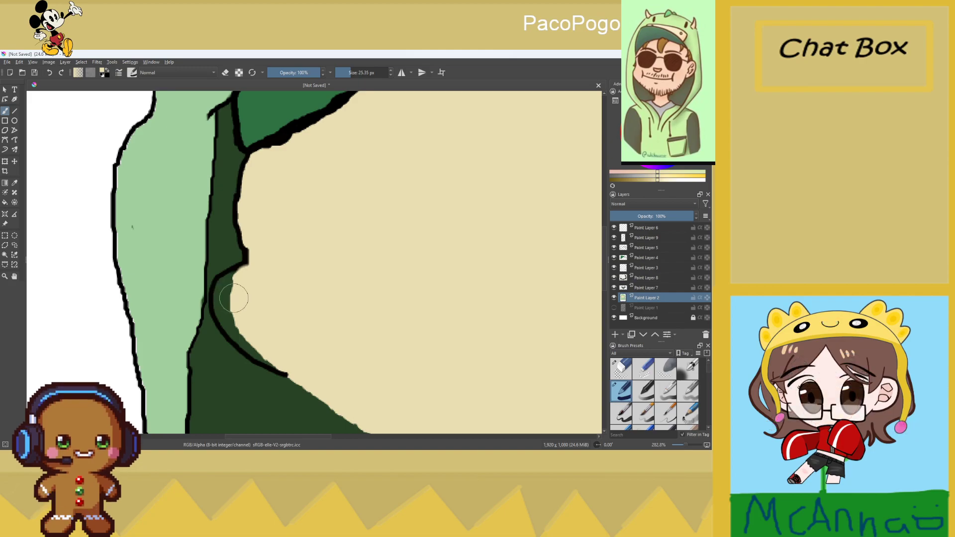
{"action": "left_click", "coordinate": [646, 277]}
{"action": "mouse_move", "coordinate": [242, 296]}
{"action": "left_mouse_down"}
{"action": "mouse_move", "coordinate": [224, 277]}
{"action": "mouse_move", "coordinate": [236, 285]}
{"action": "mouse_move", "coordinate": [228, 277]}
{"action": "mouse_move", "coordinate": [240, 277]}
{"action": "mouse_move", "coordinate": [219, 298]}
{"action": "mouse_move", "coordinate": [225, 310]}
{"action": "mouse_move", "coordinate": [283, 368]}
{"action": "left_mouse_up"}
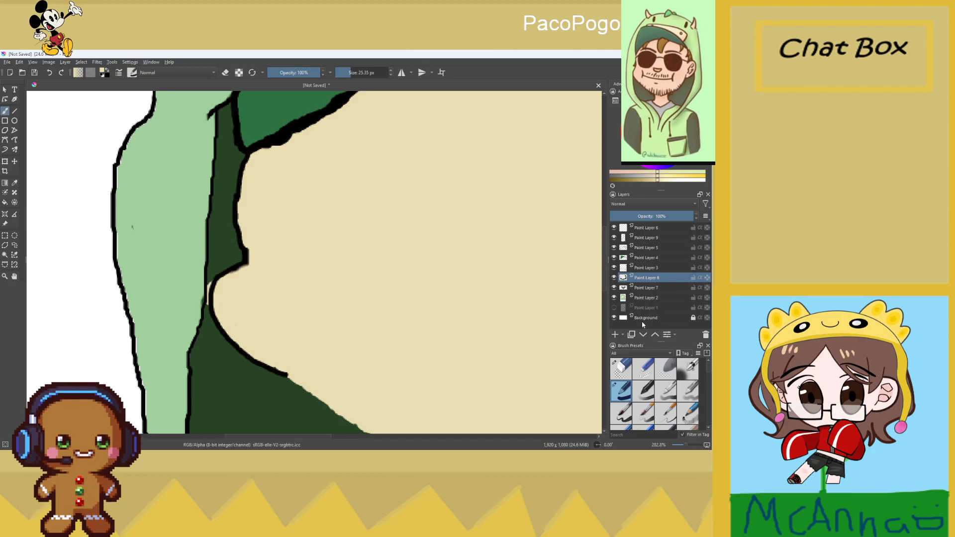
Sample the lining's dark green and paint over the beige spill between the left cheek outline and the hood edge at 7.52 px
{"action": "left_click", "coordinate": [14, 182]}
{"action": "left_click", "coordinate": [211, 356]}
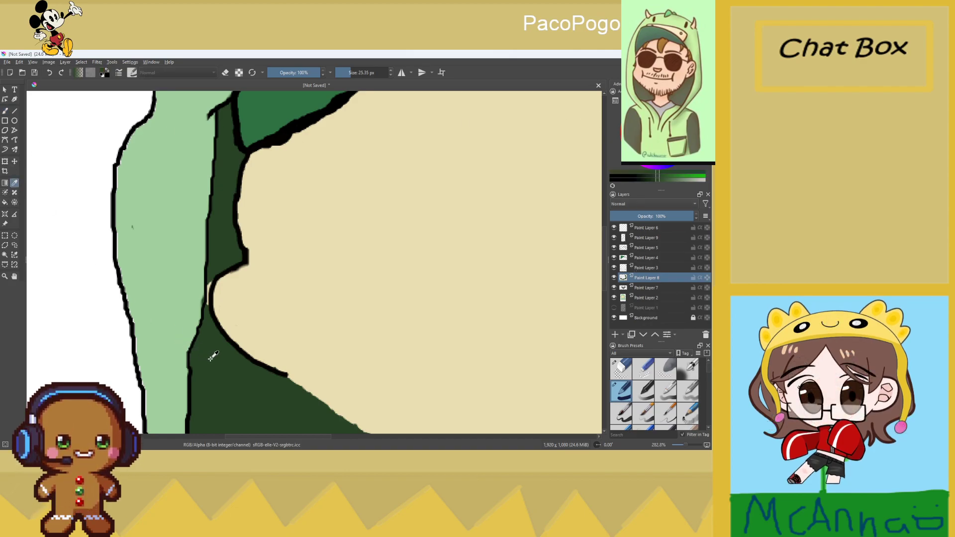
{"action": "scroll", "coordinate": [213, 322], "scroll_direction": "up", "scroll_amount": 1}
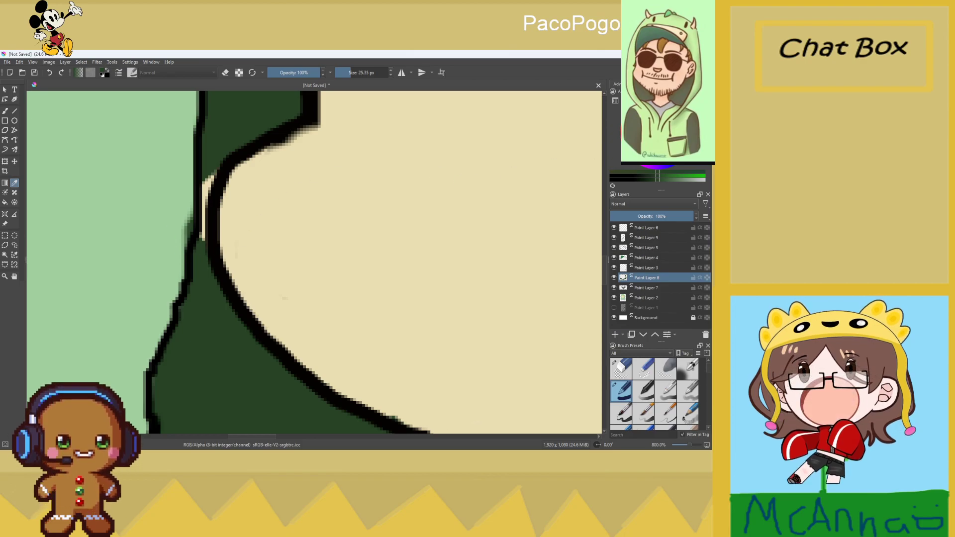
{"action": "left_click", "coordinate": [340, 72]}
{"action": "left_click", "coordinate": [342, 73]}
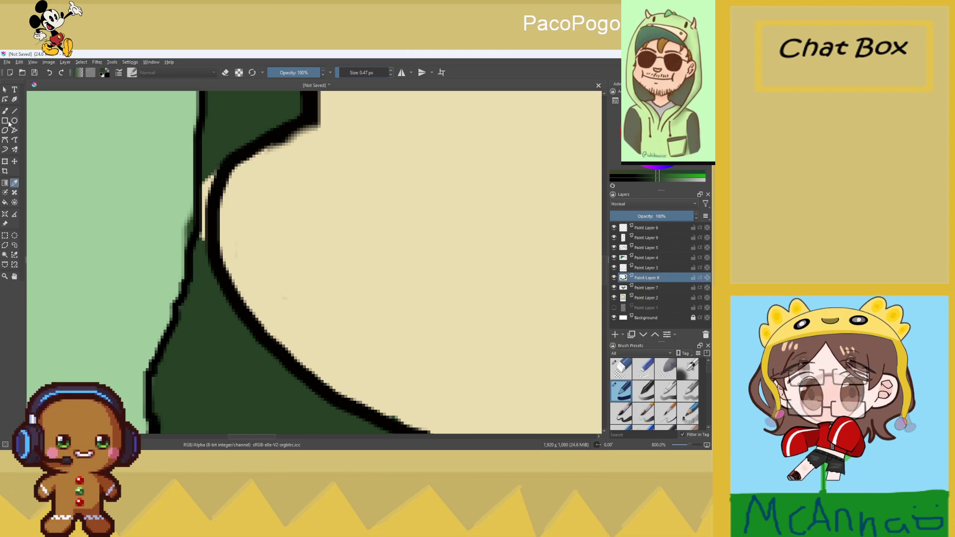
{"action": "key", "text": "b"}
{"action": "mouse_move", "coordinate": [209, 169]}
{"action": "left_mouse_down"}
{"action": "mouse_move", "coordinate": [192, 188]}
{"action": "mouse_move", "coordinate": [199, 211]}
{"action": "mouse_move", "coordinate": [189, 251]}
{"action": "left_mouse_up"}
{"action": "left_click_drag", "start_coordinate": [351, 77], "coordinate": [347, 81]}
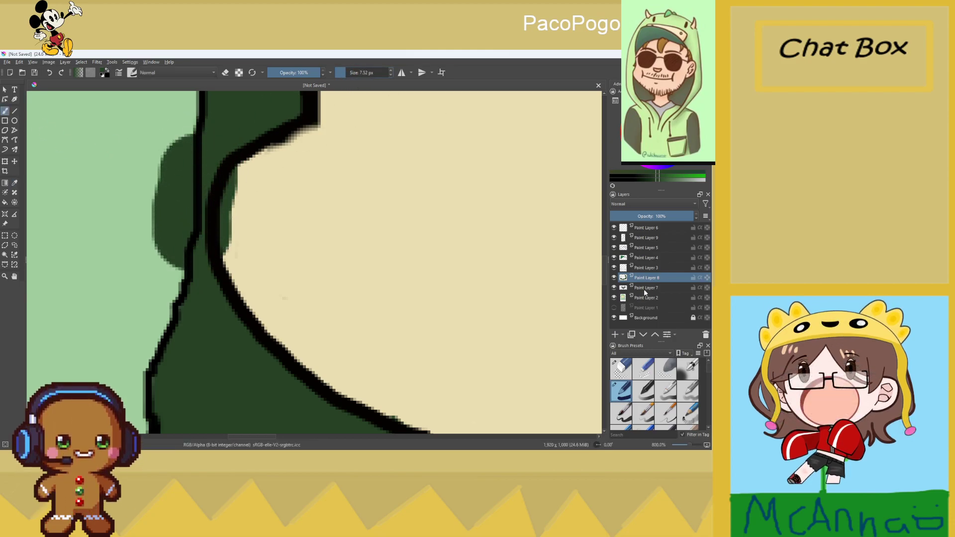
Sample the face's beige and cover the dark green spill just inside the left cheek outline
{"action": "left_click", "coordinate": [14, 183]}
{"action": "left_click", "coordinate": [352, 218]}
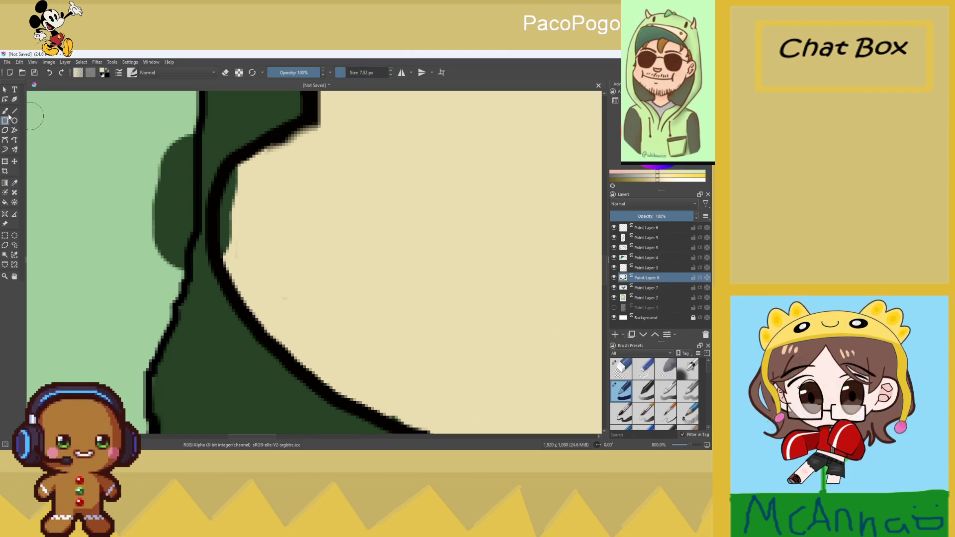
{"action": "mouse_move", "coordinate": [238, 167]}
{"action": "left_mouse_down"}
{"action": "mouse_move", "coordinate": [230, 200]}
{"action": "mouse_move", "coordinate": [235, 251]}
{"action": "left_mouse_up"}
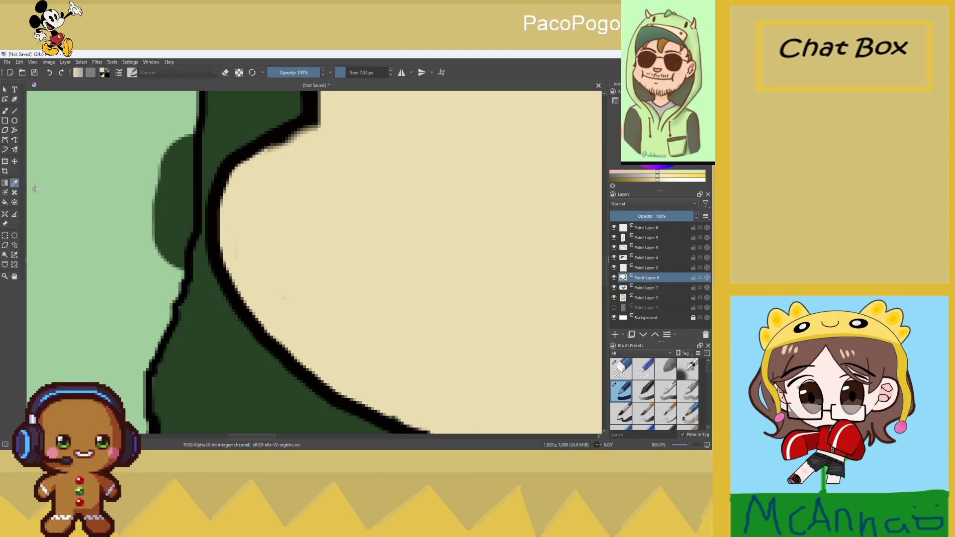
Sample the hood's light green and cover the dark green blob on the hood beside the left cheek
{"action": "left_click", "coordinate": [69, 179]}
{"action": "key", "text": "b"}
{"action": "mouse_move", "coordinate": [160, 138]}
{"action": "left_mouse_down"}
{"action": "mouse_move", "coordinate": [168, 215]}
{"action": "mouse_move", "coordinate": [163, 183]}
{"action": "mouse_move", "coordinate": [157, 195]}
{"action": "mouse_move", "coordinate": [164, 264]}
{"action": "mouse_move", "coordinate": [175, 260]}
{"action": "mouse_move", "coordinate": [195, 125]}
{"action": "left_mouse_up"}
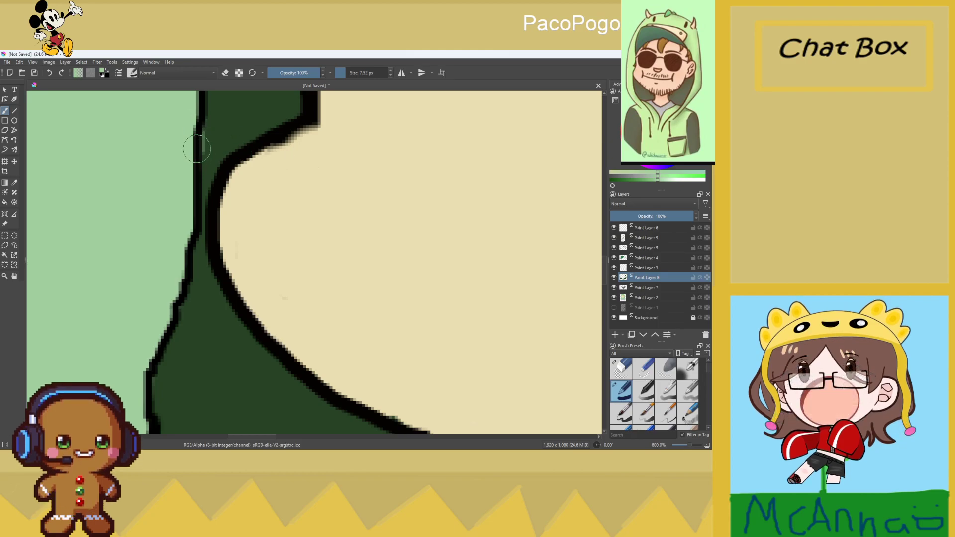
Sample the dark green again and clean up the light green spill on the lining above the left cheek
{"action": "key", "text": "p"}
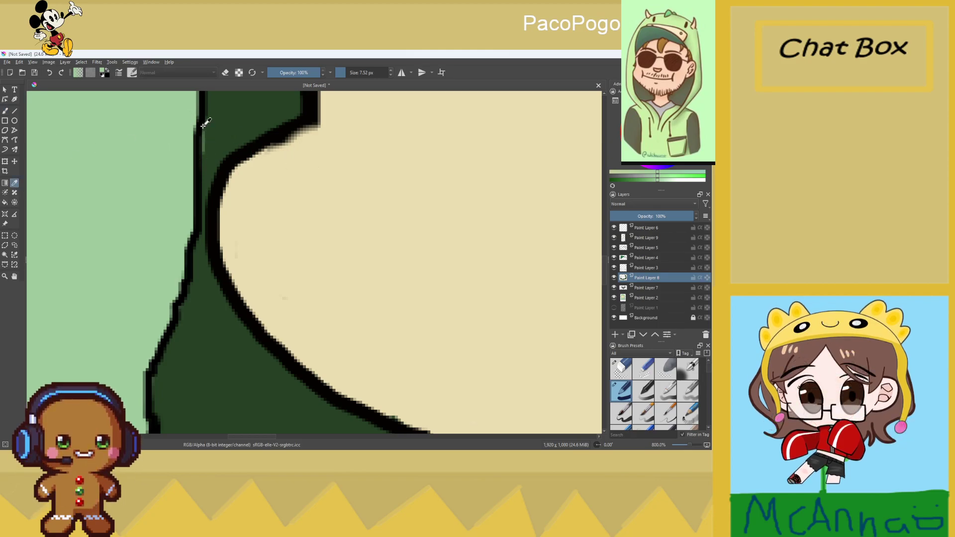
{"action": "left_click", "coordinate": [52, 119]}
{"action": "left_click", "coordinate": [5, 111]}
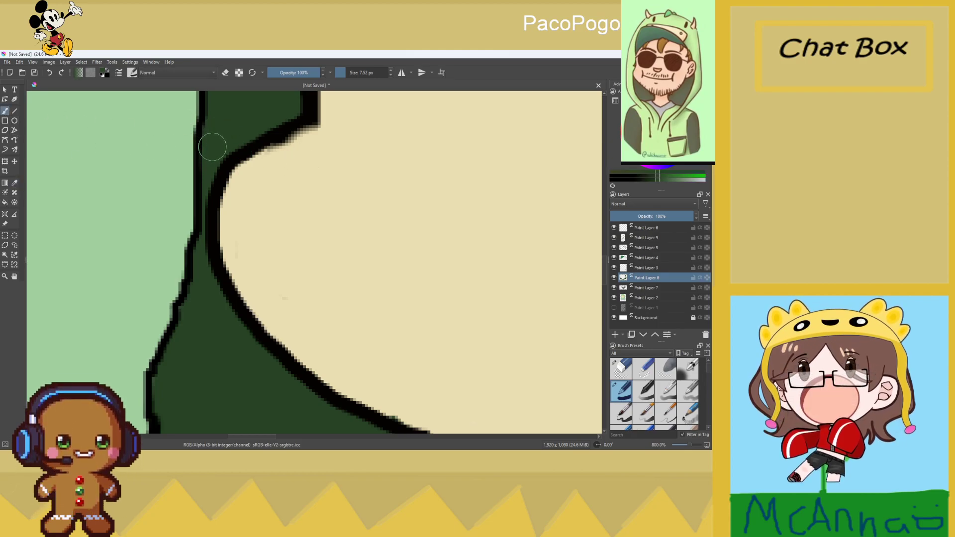
{"action": "scroll", "coordinate": [365, 200], "scroll_direction": "down", "scroll_amount": 5}
{"action": "scroll", "coordinate": [365, 200], "scroll_direction": "down", "scroll_amount": 4}
{"action": "scroll", "coordinate": [399, 195], "scroll_direction": "up", "scroll_amount": 4}
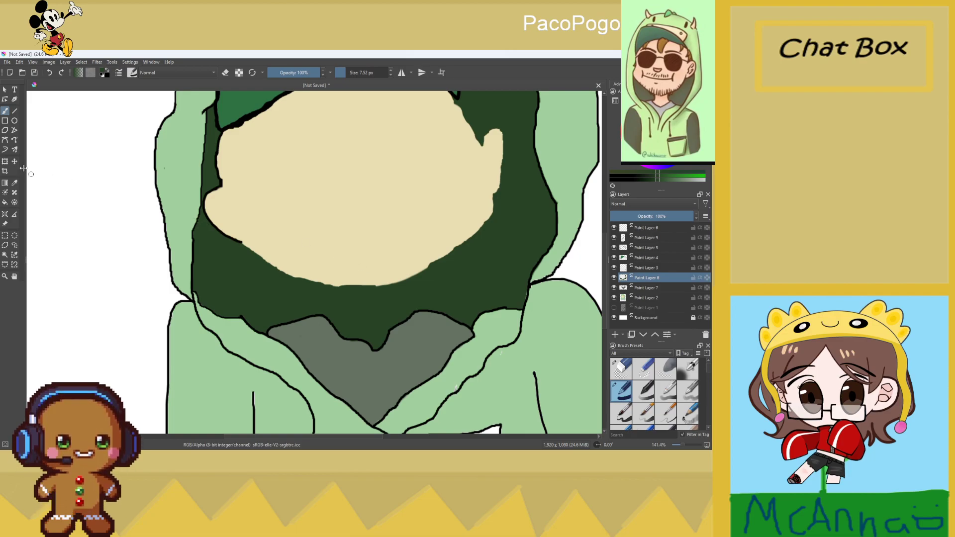
Sample the cheek outline's colour, make Paint Layer 9 active and check its line art by hiding and showing the layer
{"action": "left_click", "coordinate": [14, 183]}
{"action": "scroll", "coordinate": [211, 201], "scroll_direction": "up", "scroll_amount": 2}
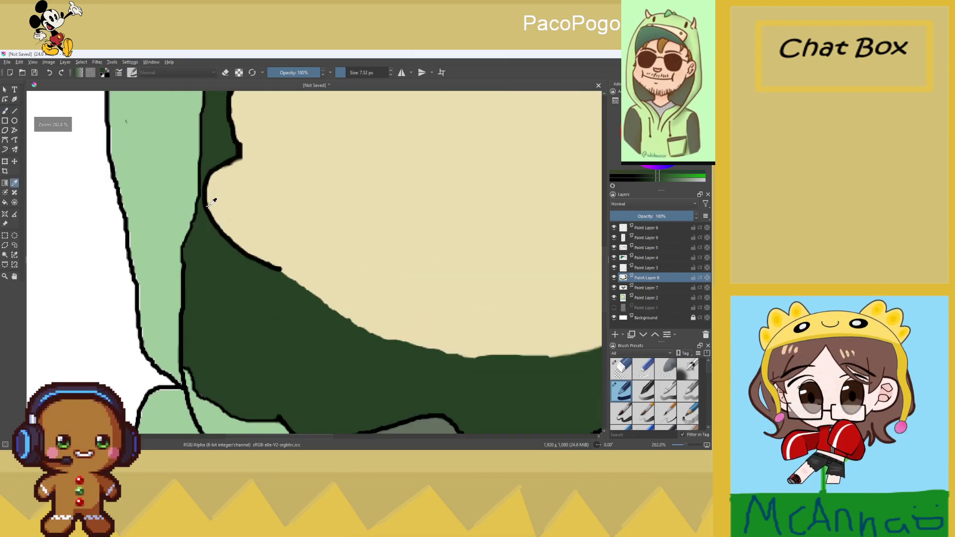
{"action": "left_click", "coordinate": [210, 205]}
{"action": "left_click", "coordinate": [5, 112]}
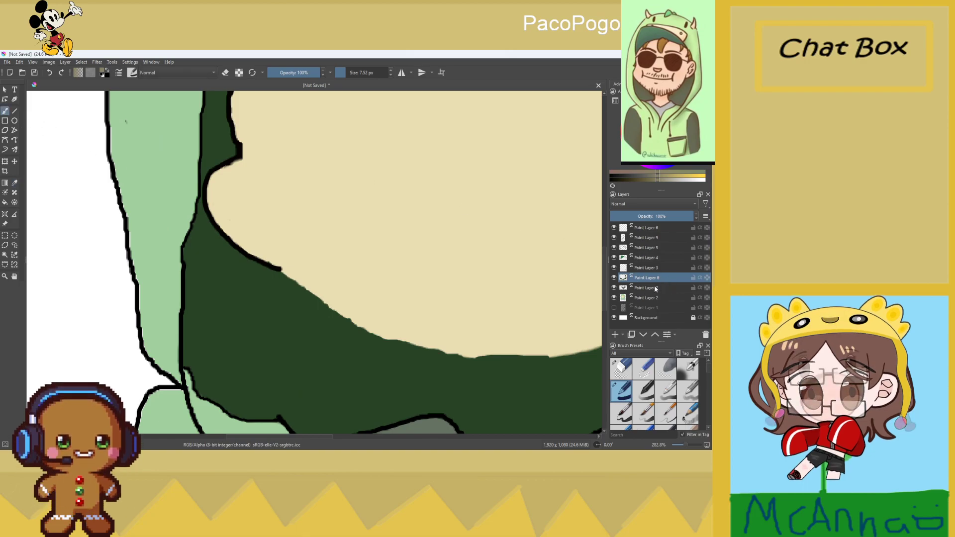
{"action": "left_click", "coordinate": [610, 238]}
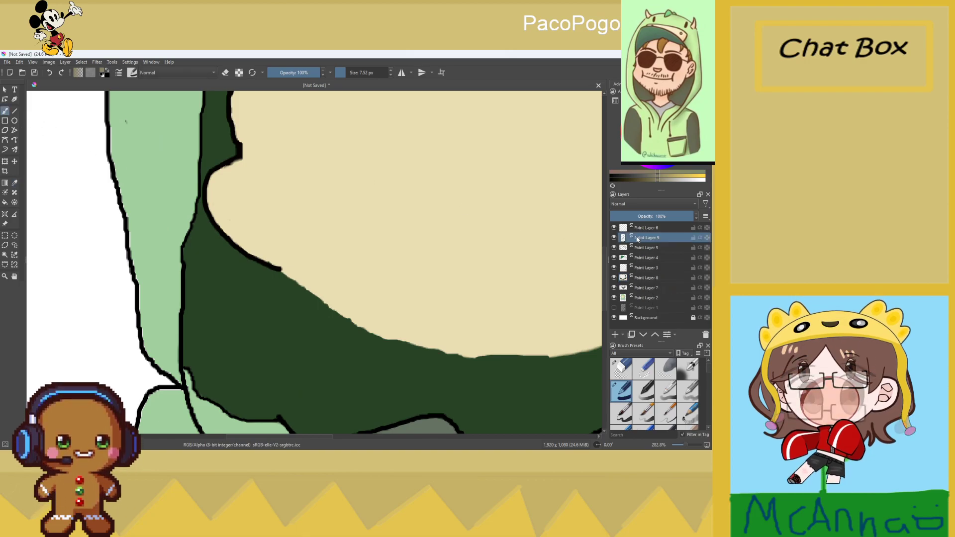
{"action": "left_click", "coordinate": [614, 238]}
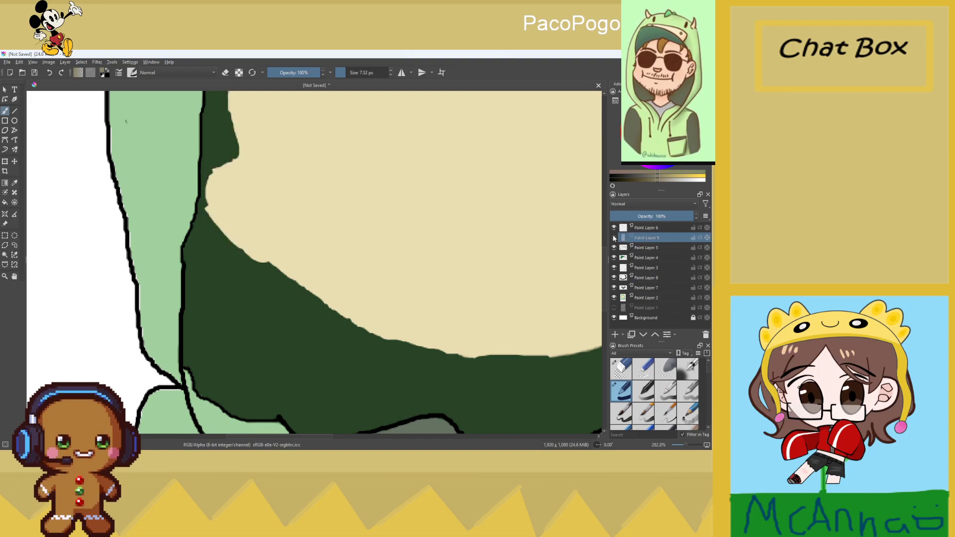
{"action": "left_click", "coordinate": [614, 238]}
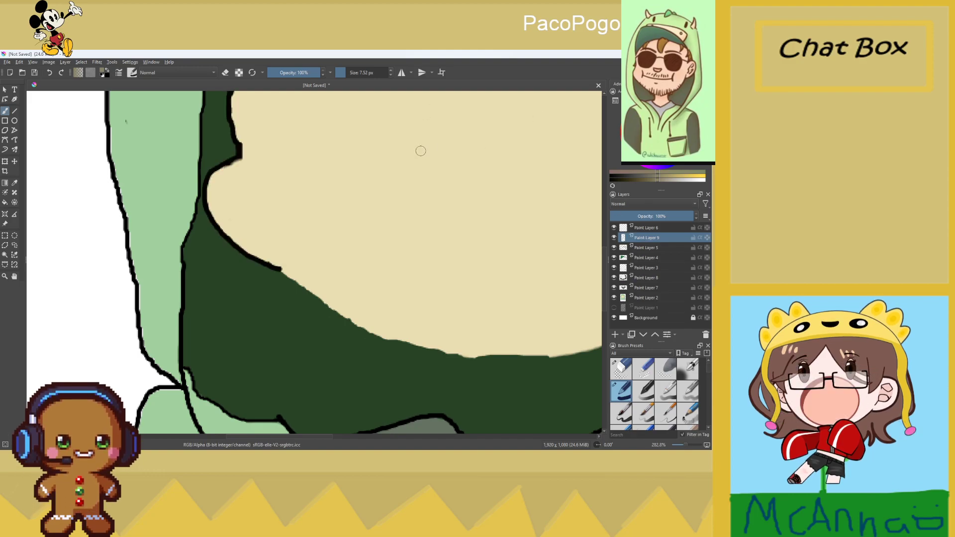
Reduce the brush size to 4.74 px and continue the black face outline from the left cheek along the jaw to the chin
{"action": "left_click", "coordinate": [343, 75]}
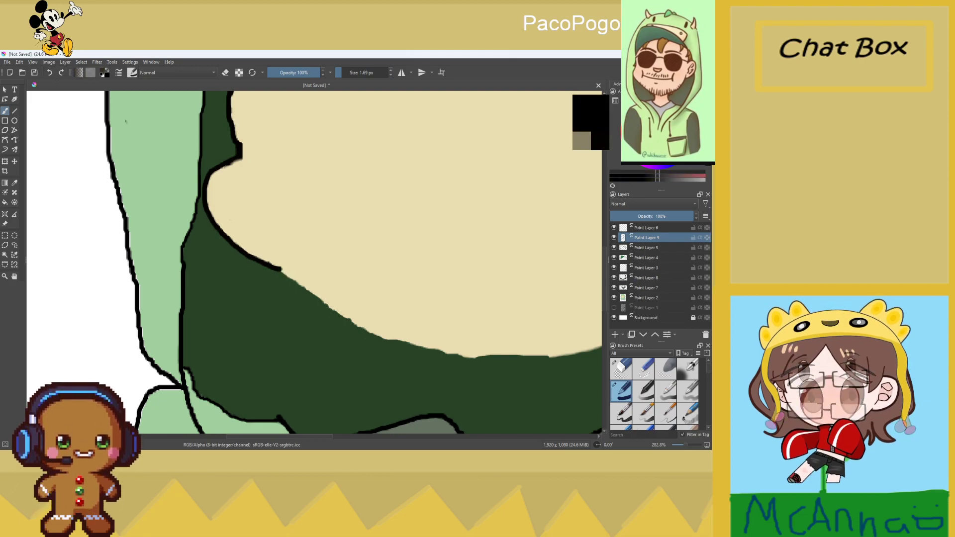
{"action": "scroll", "coordinate": [323, 266], "scroll_direction": "up", "scroll_amount": 1}
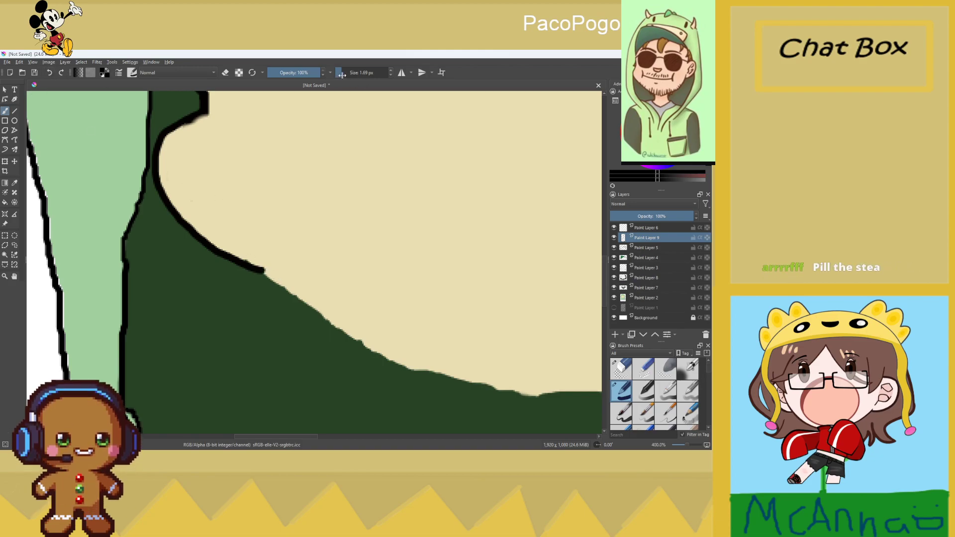
{"action": "mouse_move", "coordinate": [261, 270]}
{"action": "left_mouse_down"}
{"action": "mouse_move", "coordinate": [383, 347]}
{"action": "mouse_move", "coordinate": [559, 397]}
{"action": "left_mouse_up"}
{"action": "key", "text": "1"}
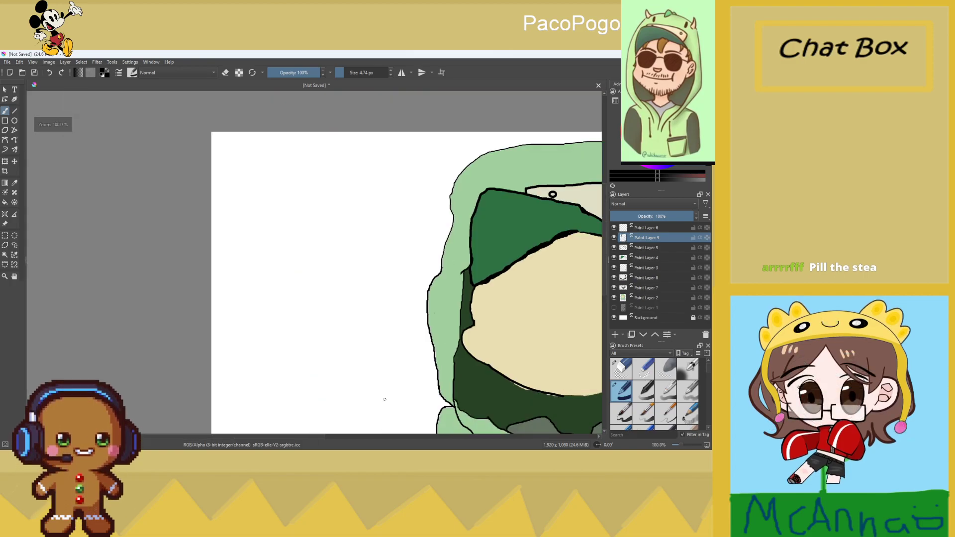
Outline the face's right side in black from the cap brim down around the ear and along the jaw to the chin
{"action": "scroll", "coordinate": [386, 398], "scroll_direction": "up", "scroll_amount": 3}
{"action": "scroll", "coordinate": [355, 381], "scroll_direction": "down", "scroll_amount": 2}
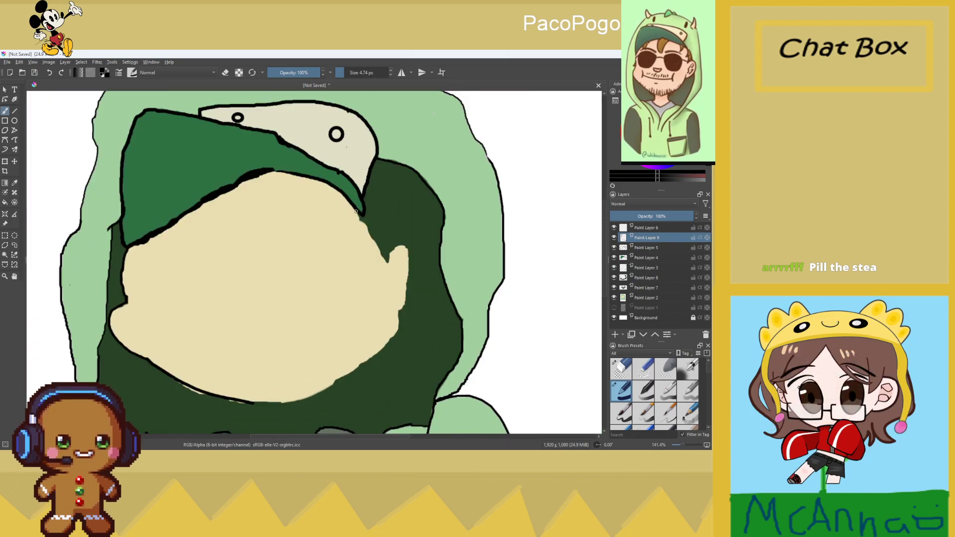
{"action": "mouse_move", "coordinate": [357, 216]}
{"action": "left_mouse_down"}
{"action": "mouse_move", "coordinate": [387, 262]}
{"action": "mouse_move", "coordinate": [398, 247]}
{"action": "mouse_move", "coordinate": [407, 255]}
{"action": "mouse_move", "coordinate": [394, 305]}
{"action": "left_mouse_up"}
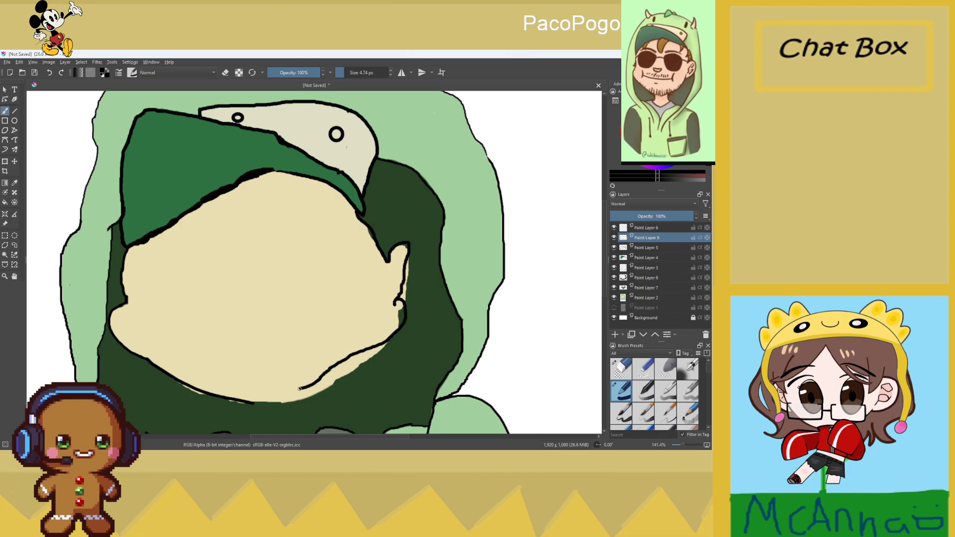
{"action": "scroll", "coordinate": [254, 401], "scroll_direction": "up", "scroll_amount": 2}
{"action": "scroll", "coordinate": [254, 401], "scroll_direction": "down", "scroll_amount": 4}
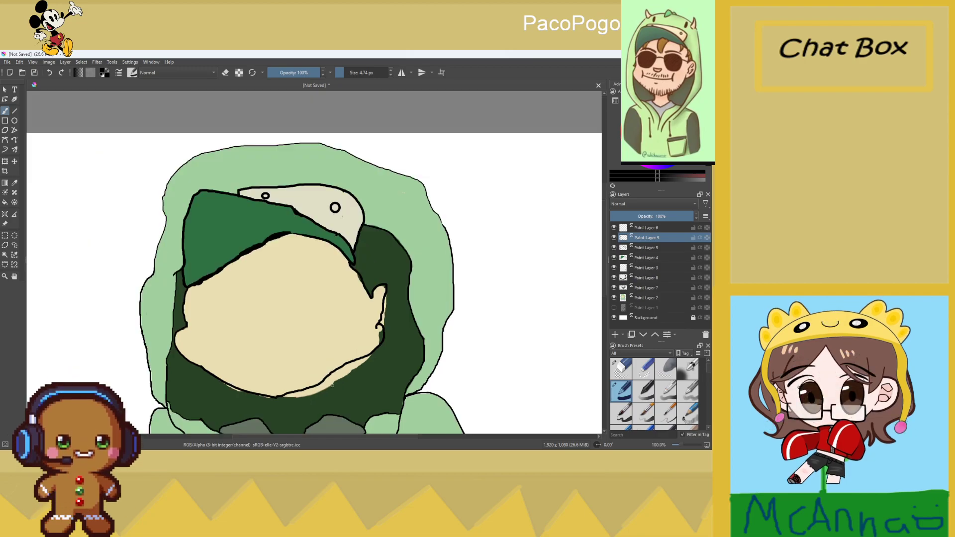
Cover the skin colour spilling below the chin outline's left part with the hood's sampled dark green on Paint Layer 8
{"action": "scroll", "coordinate": [308, 395], "scroll_direction": "up", "scroll_amount": 4}
{"action": "scroll", "coordinate": [308, 395], "scroll_direction": "down", "scroll_amount": 3}
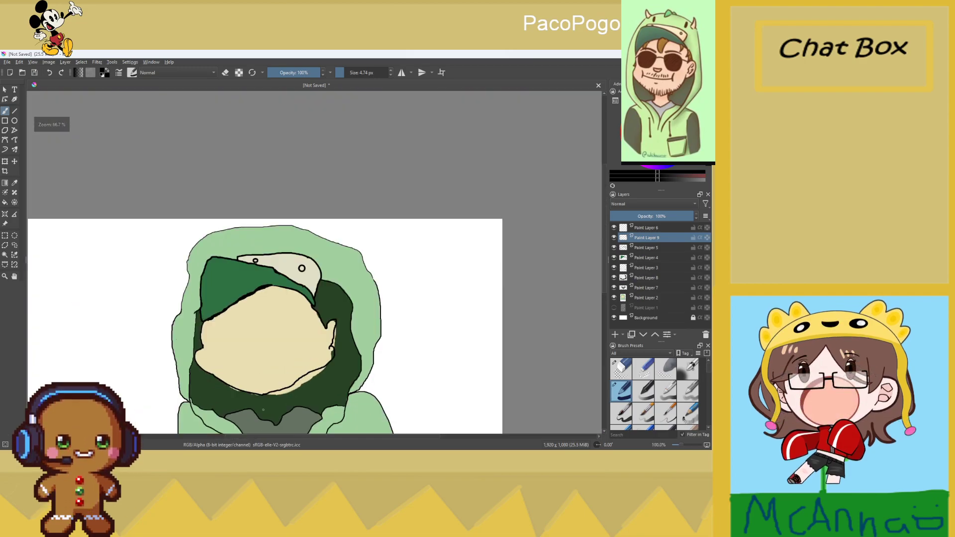
{"action": "scroll", "coordinate": [258, 413], "scroll_direction": "up", "scroll_amount": 3}
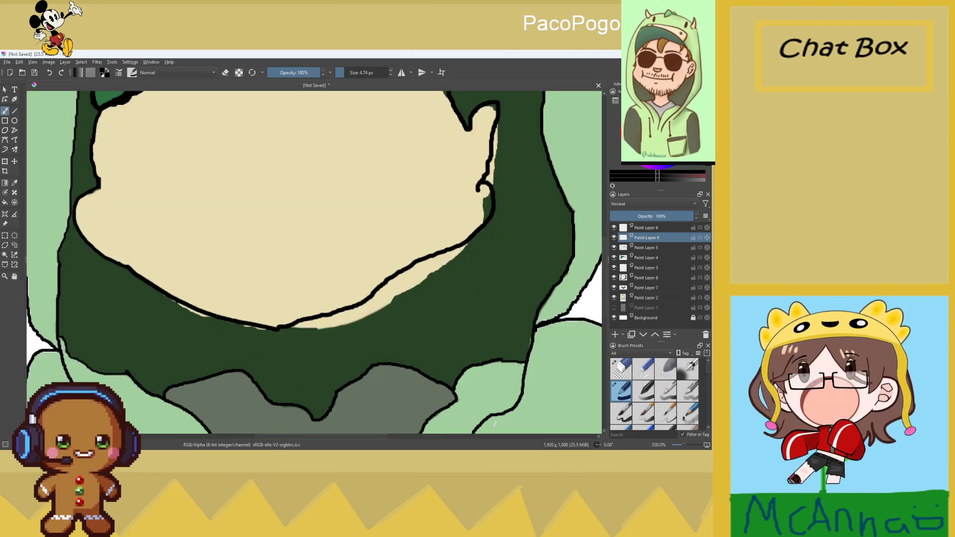
{"action": "left_click", "coordinate": [645, 278]}
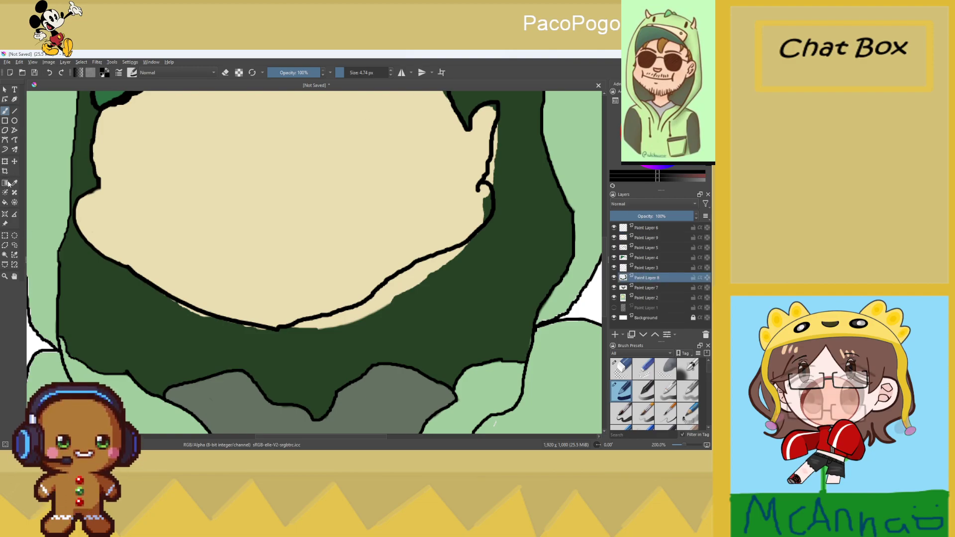
{"action": "scroll", "coordinate": [162, 312], "scroll_direction": "up", "scroll_amount": 3}
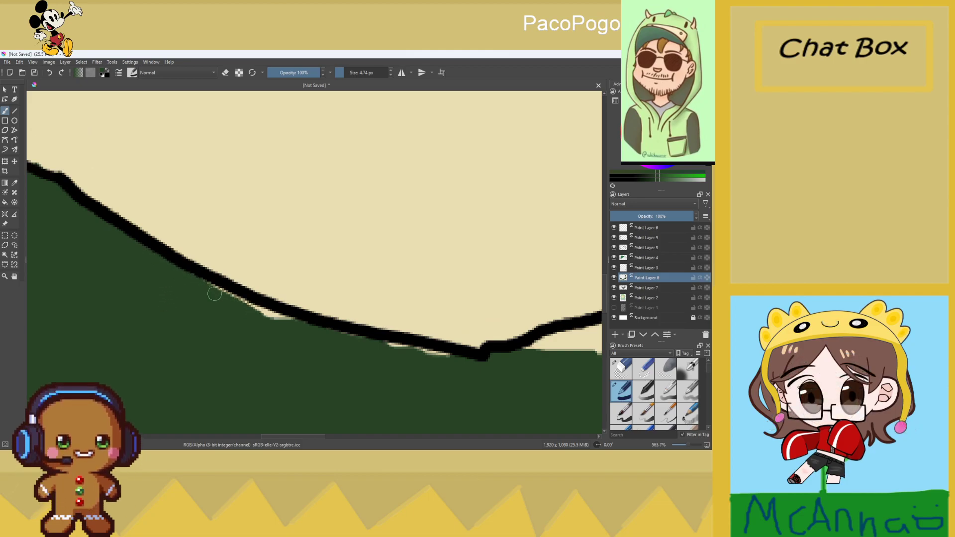
{"action": "mouse_move", "coordinate": [234, 298]}
{"action": "left_mouse_down"}
{"action": "mouse_move", "coordinate": [306, 329]}
{"action": "mouse_move", "coordinate": [279, 318]}
{"action": "left_mouse_up"}
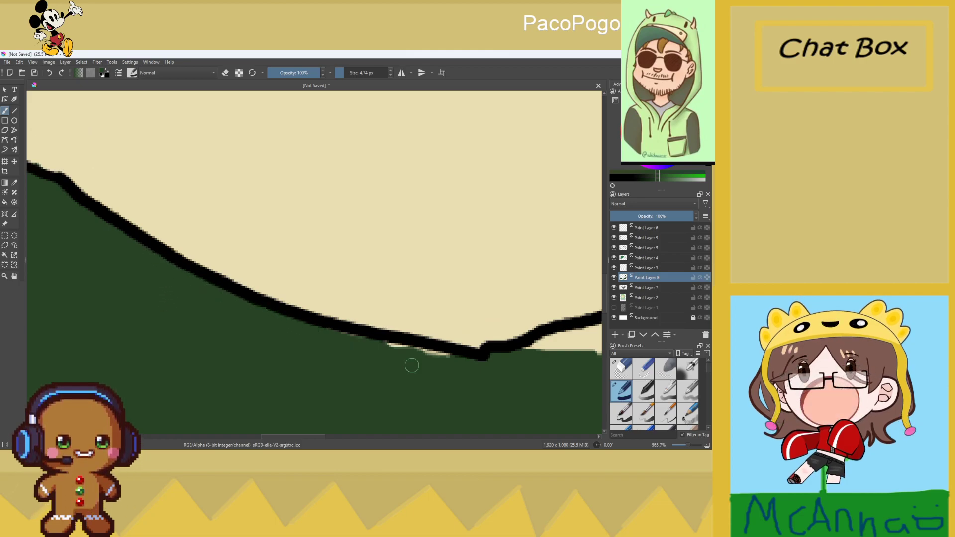
{"action": "left_click_drag", "start_coordinate": [348, 336], "coordinate": [468, 358]}
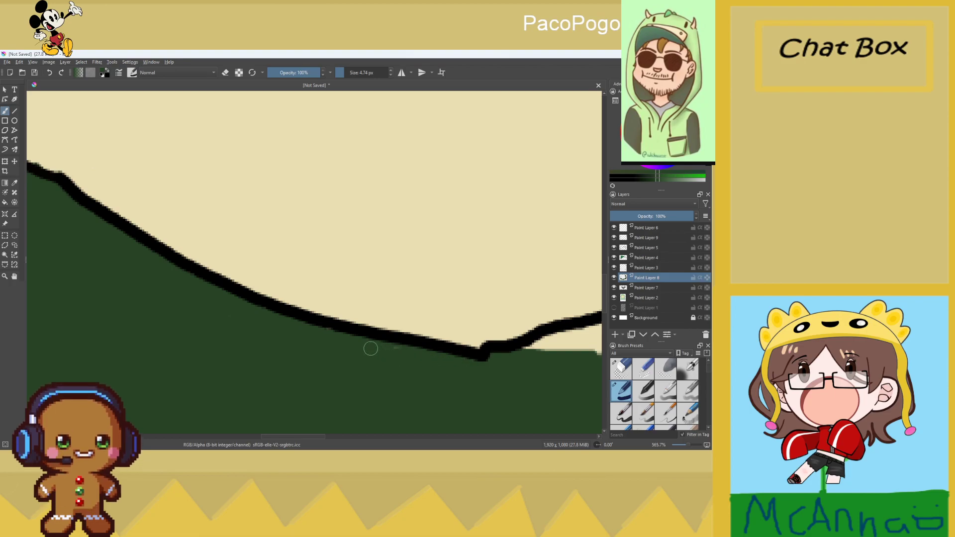
Paint dark green over the skin colour spilling outside the jaw outline between the chin and the ear
{"action": "scroll", "coordinate": [425, 346], "scroll_direction": "down", "scroll_amount": 2}
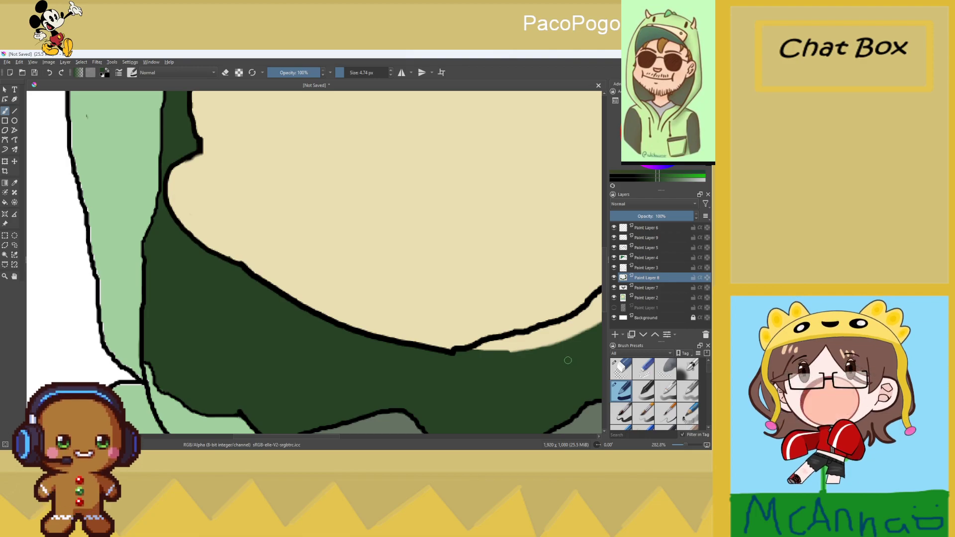
{"action": "key", "text": "m"}
{"action": "mouse_move", "coordinate": [239, 344]}
{"action": "left_mouse_down"}
{"action": "mouse_move", "coordinate": [188, 352]}
{"action": "mouse_move", "coordinate": [280, 329]}
{"action": "mouse_move", "coordinate": [318, 298]}
{"action": "mouse_move", "coordinate": [272, 326]}
{"action": "mouse_move", "coordinate": [294, 300]}
{"action": "mouse_move", "coordinate": [347, 291]}
{"action": "mouse_move", "coordinate": [314, 298]}
{"action": "mouse_move", "coordinate": [348, 276]}
{"action": "mouse_move", "coordinate": [307, 282]}
{"action": "left_mouse_up"}
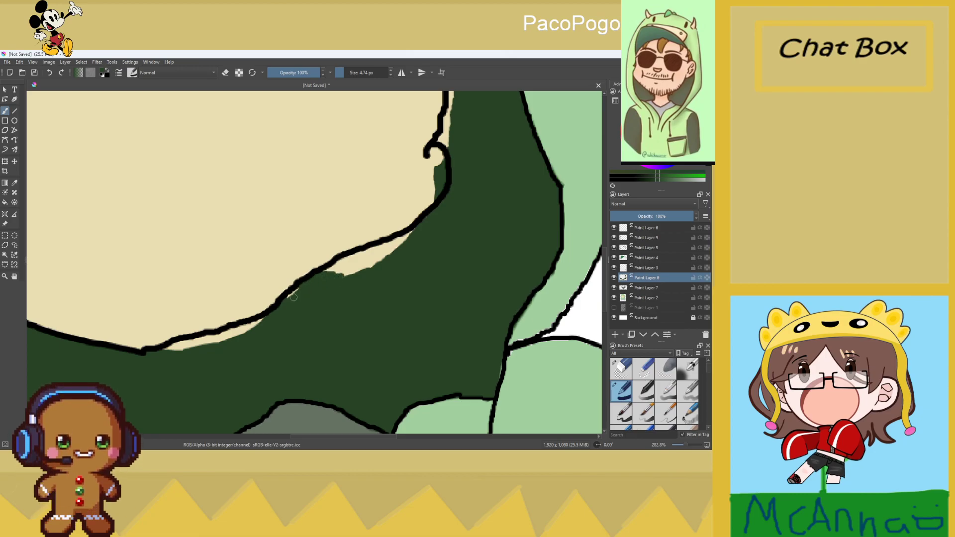
{"action": "mouse_move", "coordinate": [347, 271]}
{"action": "left_mouse_down"}
{"action": "mouse_move", "coordinate": [370, 265]}
{"action": "mouse_move", "coordinate": [354, 275]}
{"action": "left_mouse_up"}
{"action": "mouse_move", "coordinate": [412, 248]}
{"action": "left_mouse_down"}
{"action": "mouse_move", "coordinate": [388, 247]}
{"action": "mouse_move", "coordinate": [367, 259]}
{"action": "mouse_move", "coordinate": [402, 246]}
{"action": "mouse_move", "coordinate": [359, 264]}
{"action": "mouse_move", "coordinate": [375, 252]}
{"action": "left_mouse_up"}
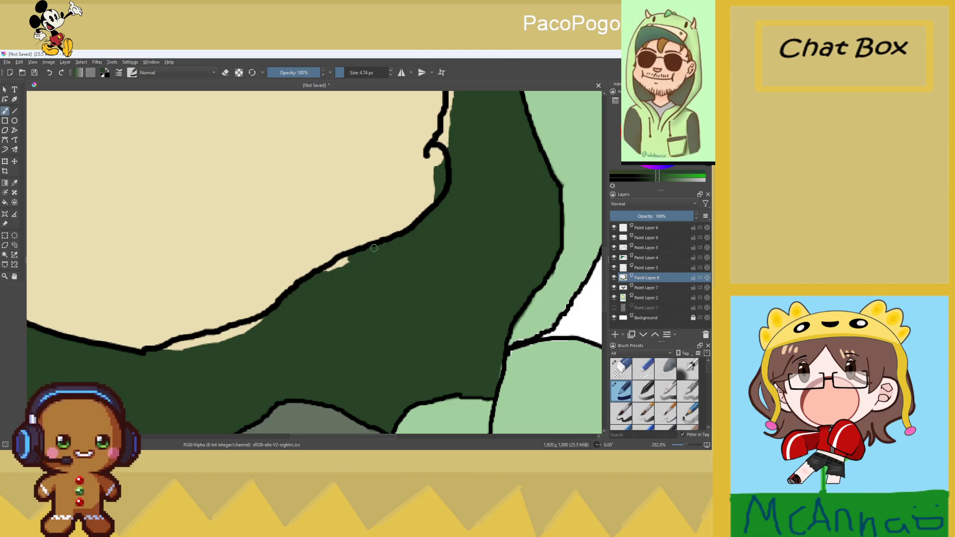
{"action": "left_click_drag", "start_coordinate": [340, 261], "coordinate": [324, 271]}
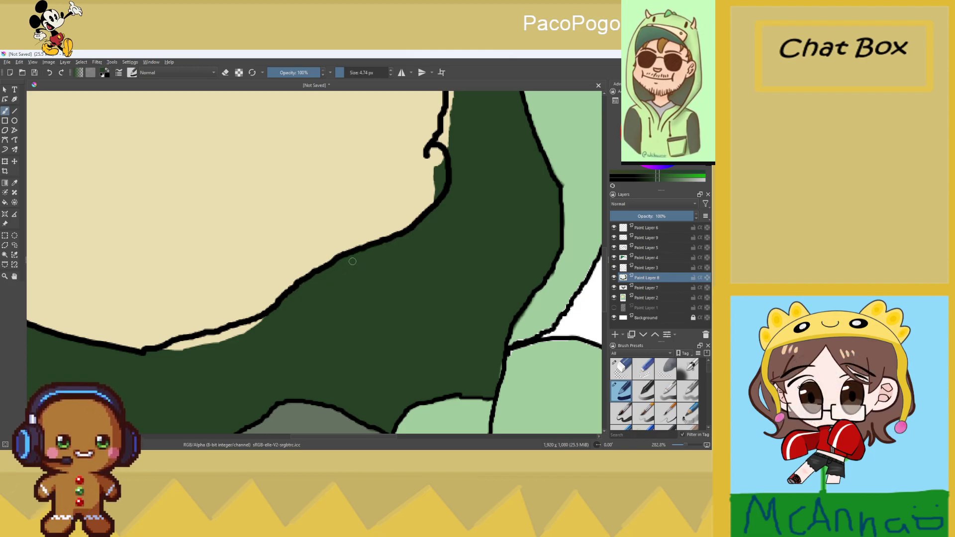
{"action": "scroll", "coordinate": [198, 363], "scroll_direction": "up", "scroll_amount": 1}
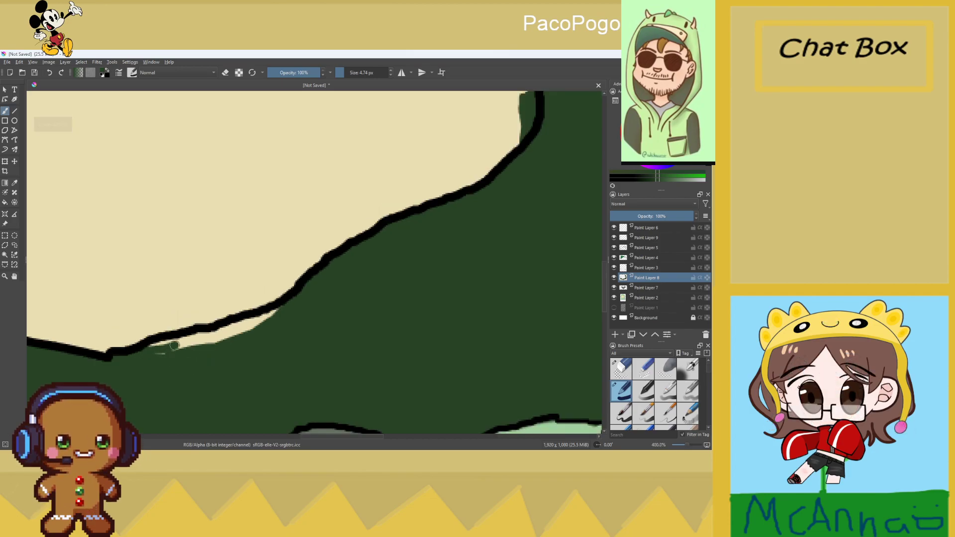
{"action": "mouse_move", "coordinate": [169, 348]}
{"action": "left_mouse_down"}
{"action": "mouse_move", "coordinate": [224, 336]}
{"action": "mouse_move", "coordinate": [207, 341]}
{"action": "mouse_move", "coordinate": [215, 342]}
{"action": "mouse_move", "coordinate": [282, 311]}
{"action": "mouse_move", "coordinate": [285, 300]}
{"action": "mouse_move", "coordinate": [246, 329]}
{"action": "mouse_move", "coordinate": [172, 343]}
{"action": "left_mouse_up"}
Paint dark green over the skin colour spilling past the outer edge of the ear
{"action": "scroll", "coordinate": [160, 346], "scroll_direction": "down", "scroll_amount": 6}
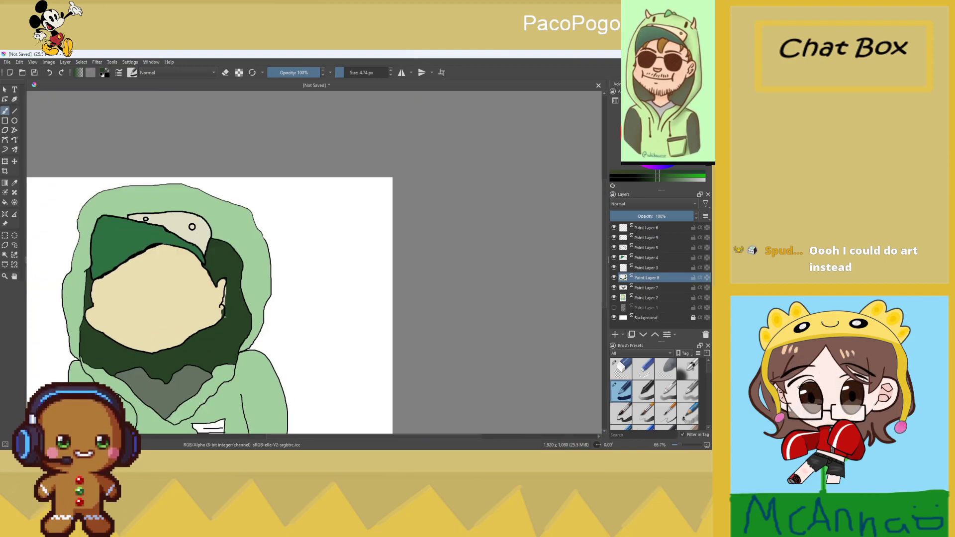
{"action": "scroll", "coordinate": [222, 316], "scroll_direction": "up", "scroll_amount": 6}
{"action": "mouse_move", "coordinate": [230, 129]}
{"action": "left_mouse_down"}
{"action": "mouse_move", "coordinate": [210, 155]}
{"action": "mouse_move", "coordinate": [222, 138]}
{"action": "mouse_move", "coordinate": [222, 194]}
{"action": "mouse_move", "coordinate": [223, 184]}
{"action": "mouse_move", "coordinate": [197, 265]}
{"action": "mouse_move", "coordinate": [218, 223]}
{"action": "mouse_move", "coordinate": [211, 270]}
{"action": "left_mouse_up"}
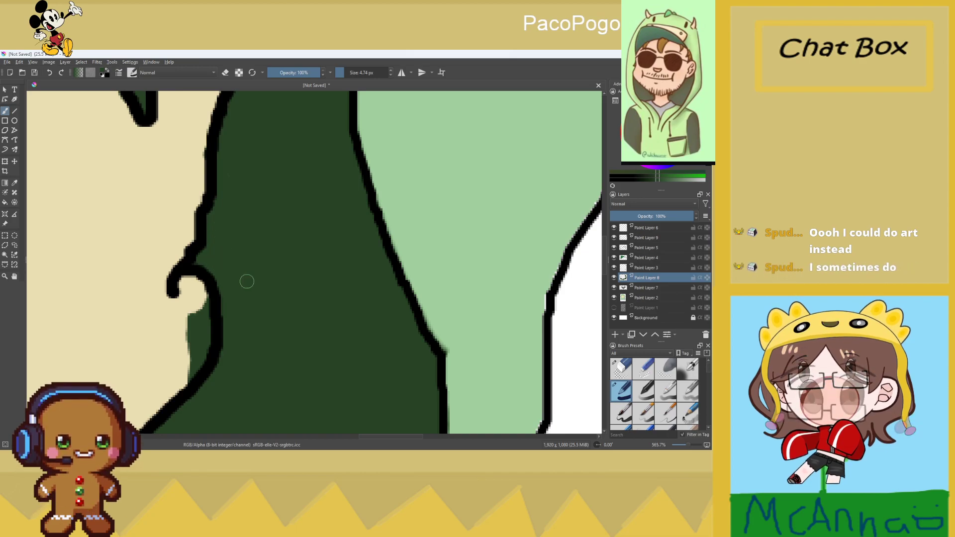
Sample the face's skin colour with Paint Layer 2 active and return to the brush
{"action": "left_click", "coordinate": [634, 297]}
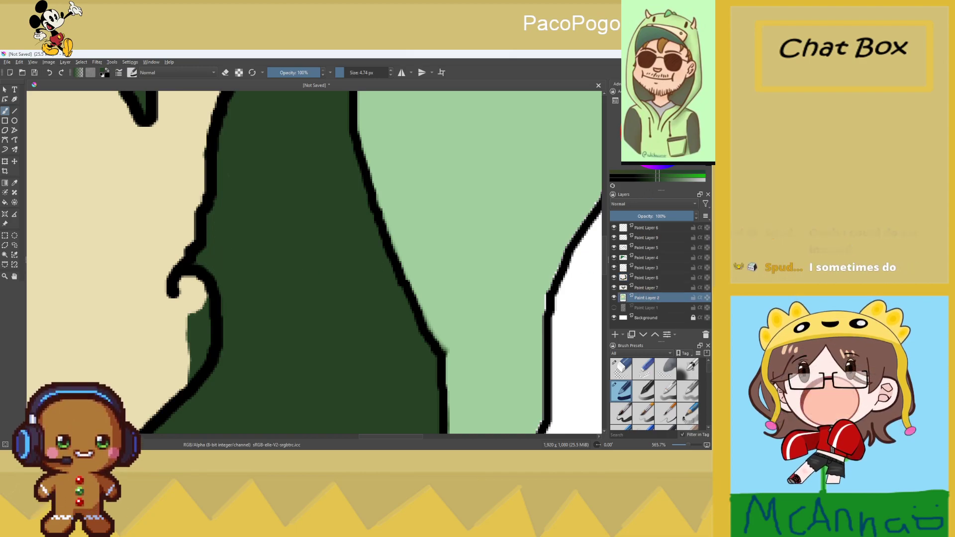
{"action": "scroll", "coordinate": [389, 307], "scroll_direction": "down", "scroll_amount": 1}
{"action": "scroll", "coordinate": [272, 324], "scroll_direction": "up", "scroll_amount": 1}
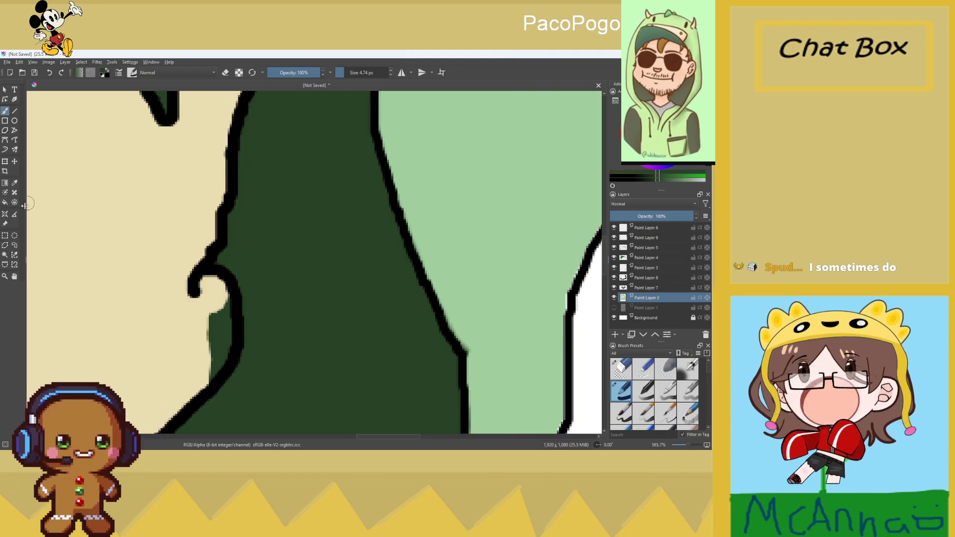
{"action": "left_click", "coordinate": [14, 183]}
{"action": "left_click", "coordinate": [84, 229]}
{"action": "left_click", "coordinate": [5, 110]}
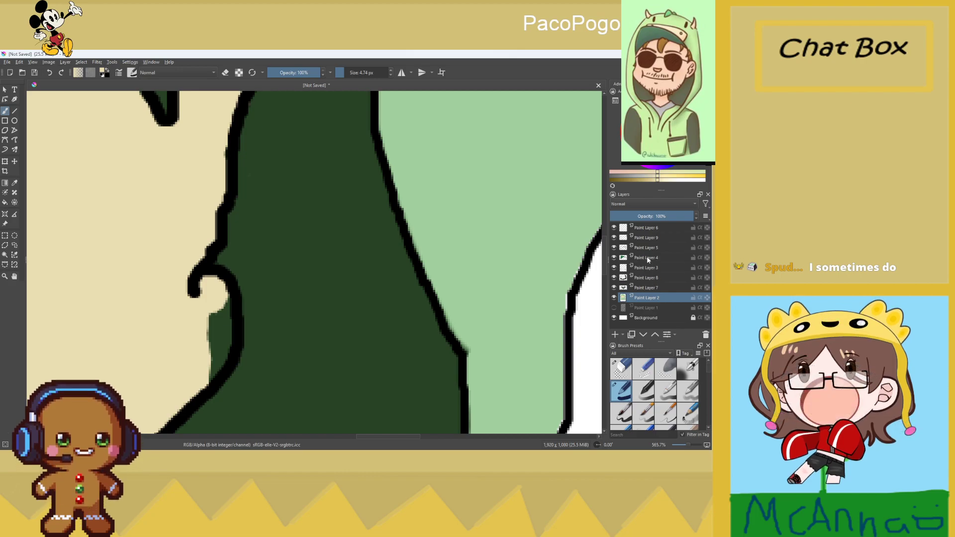
Erase the dark green inside the earlobe on Paint Layer 8 and fill the leftover spot with skin colour on Paint Layer 2
{"action": "left_click", "coordinate": [649, 278]}
{"action": "left_click", "coordinate": [620, 368]}
{"action": "mouse_move", "coordinate": [200, 333]}
{"action": "left_mouse_down"}
{"action": "mouse_move", "coordinate": [199, 361]}
{"action": "mouse_move", "coordinate": [202, 313]}
{"action": "left_mouse_up"}
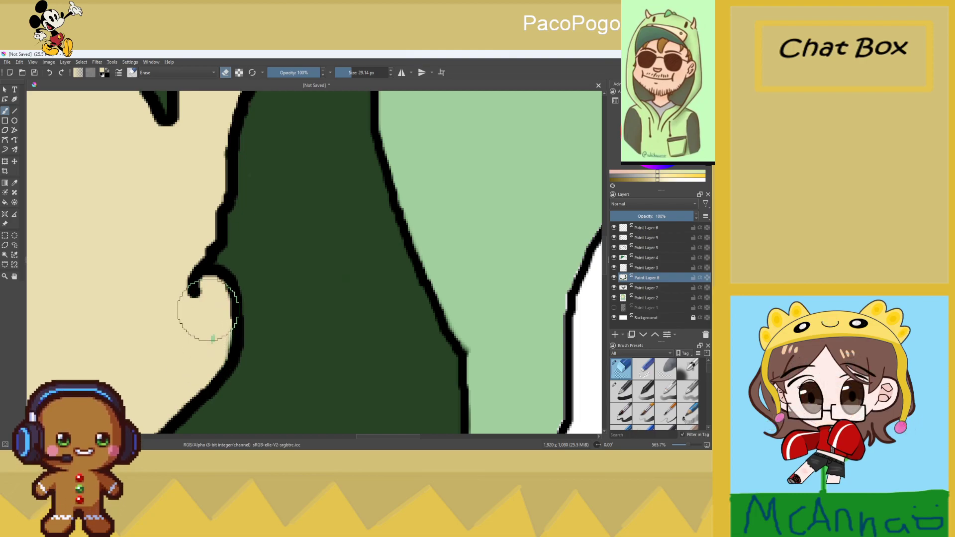
{"action": "left_click", "coordinate": [644, 298]}
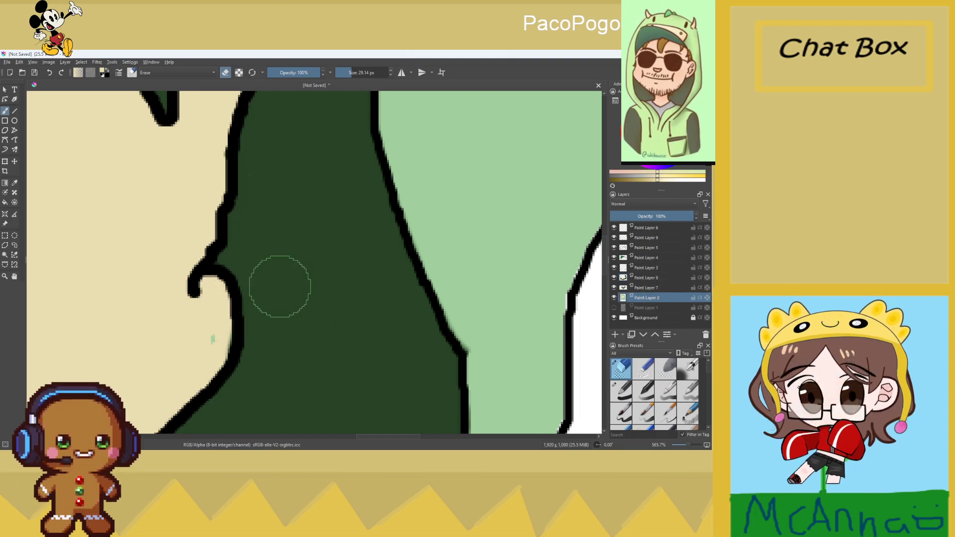
{"action": "left_click", "coordinate": [621, 391]}
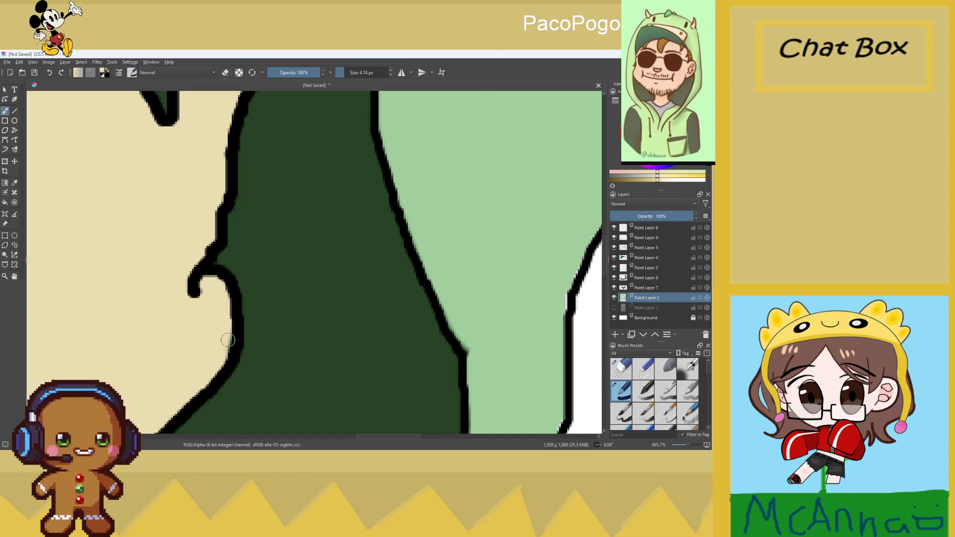
Erase the dark green spill at the ear tip and along the temple on Paint Layer 8 with a 6.02 px eraser
{"action": "scroll", "coordinate": [228, 316], "scroll_direction": "down", "scroll_amount": 10}
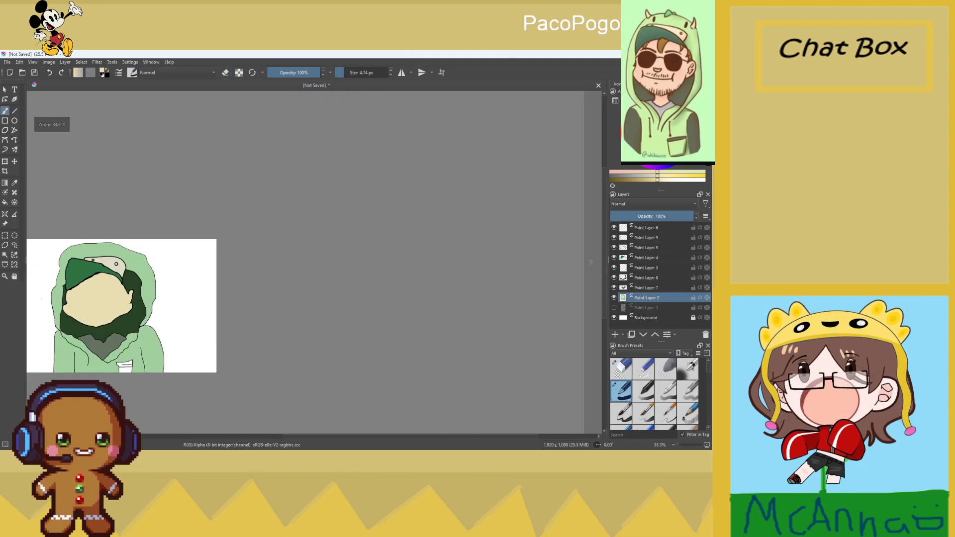
{"action": "scroll", "coordinate": [382, 297], "scroll_direction": "up", "scroll_amount": 4}
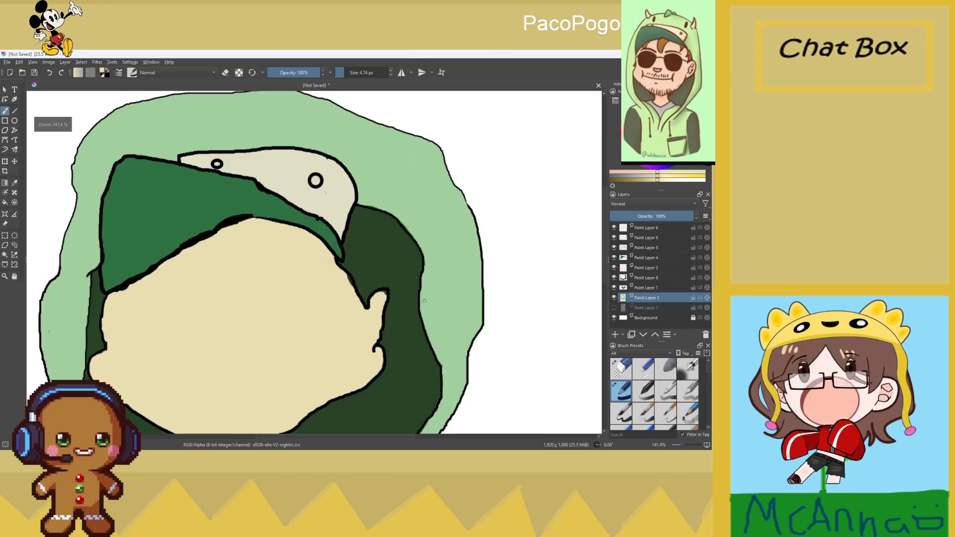
{"action": "scroll", "coordinate": [382, 297], "scroll_direction": "up", "scroll_amount": 1}
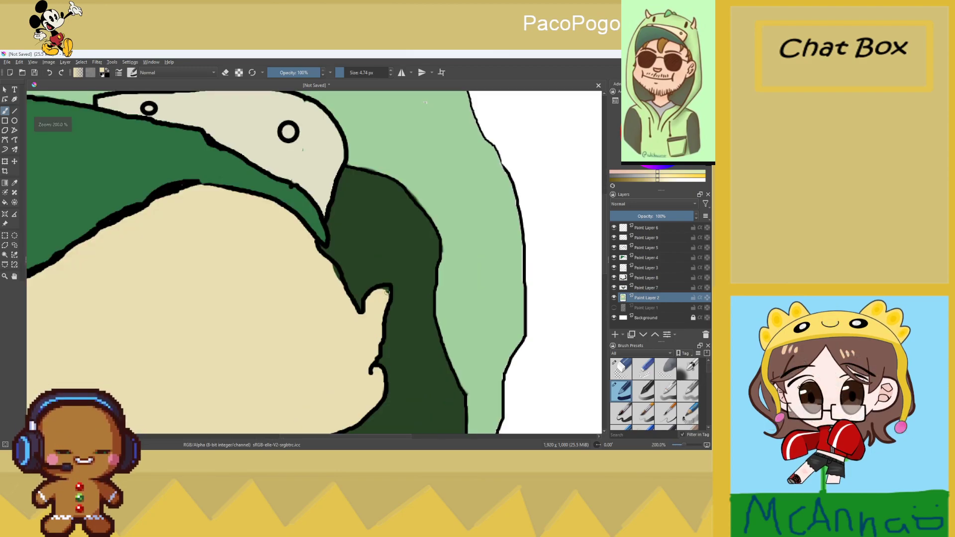
{"action": "left_click", "coordinate": [634, 258]}
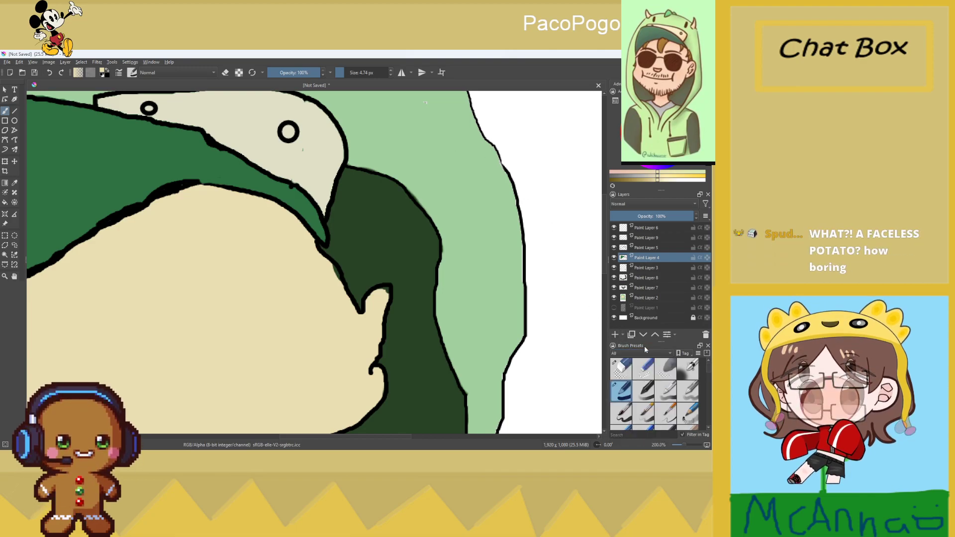
{"action": "left_click", "coordinate": [621, 368]}
{"action": "left_click_drag", "start_coordinate": [346, 72], "coordinate": [343, 72]}
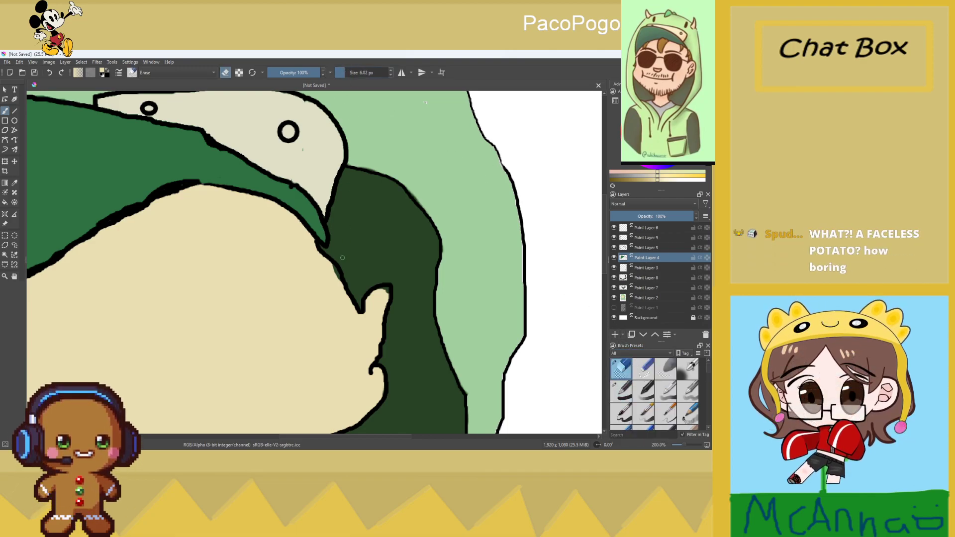
{"action": "scroll", "coordinate": [346, 261], "scroll_direction": "up", "scroll_amount": 3}
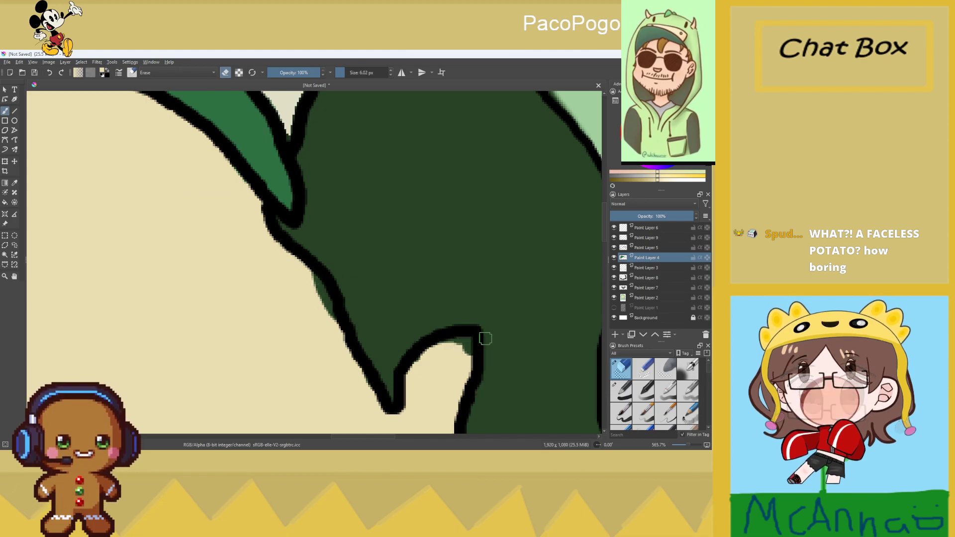
{"action": "left_click", "coordinate": [644, 277]}
{"action": "left_click_drag", "start_coordinate": [467, 350], "coordinate": [439, 349]}
{"action": "left_click_drag", "start_coordinate": [309, 280], "coordinate": [325, 299]}
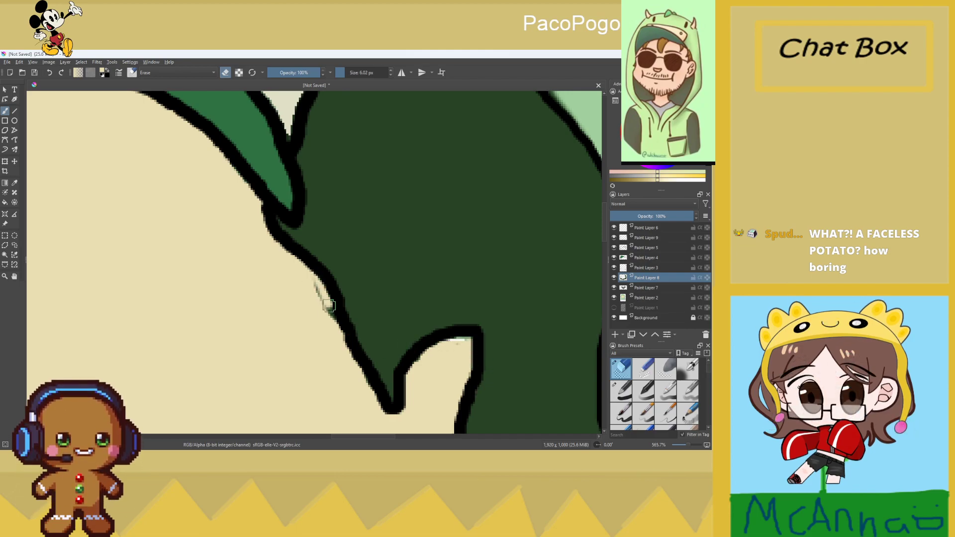
Touch up the pale leftover pixels inside the ear tip with skin colour on Paint Layer 2
{"action": "key", "text": "slash"}
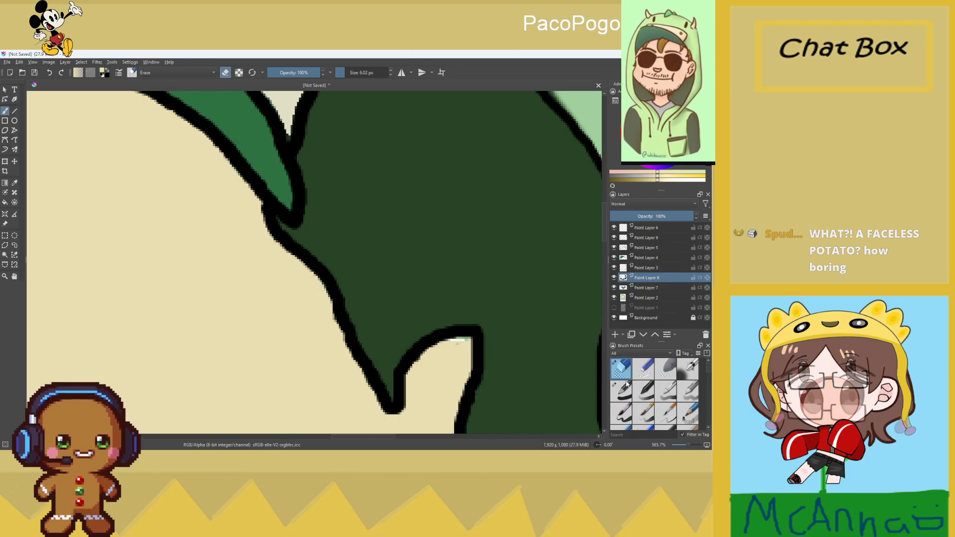
{"action": "key", "text": "Page_Down"}
{"action": "key", "text": "Page_Down"}
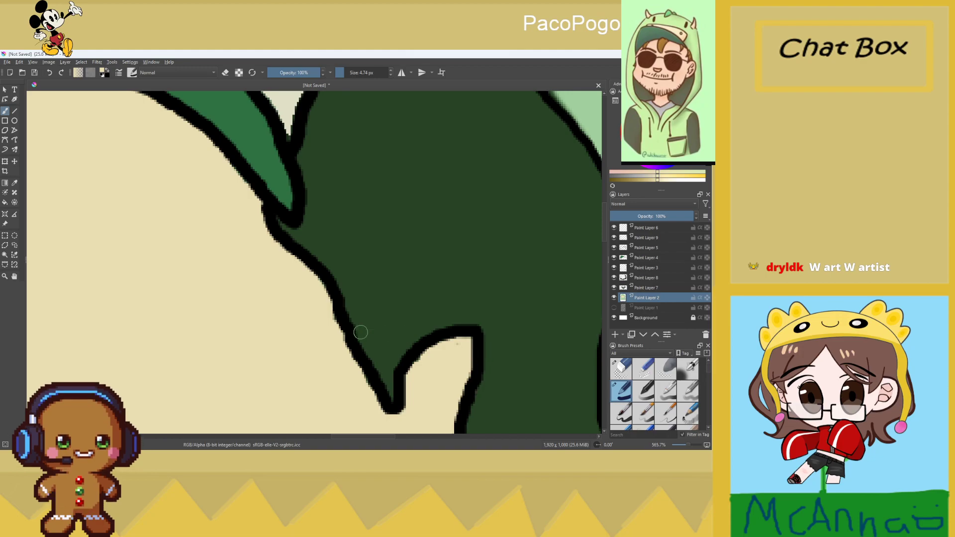
{"action": "key", "text": "1"}
{"action": "scroll", "coordinate": [318, 299], "scroll_direction": "up", "scroll_amount": 3}
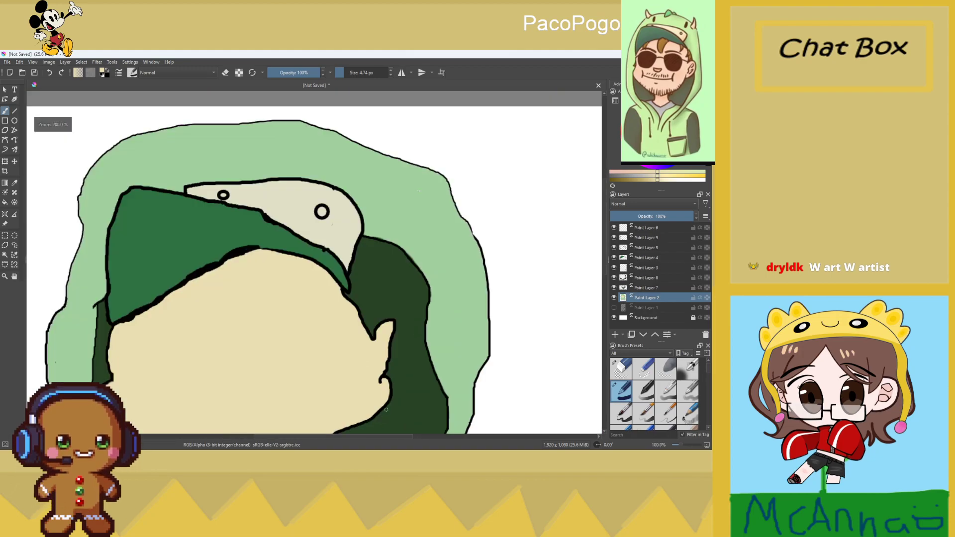
{"action": "key", "text": "1"}
{"action": "scroll", "coordinate": [394, 404], "scroll_direction": "up", "scroll_amount": 4}
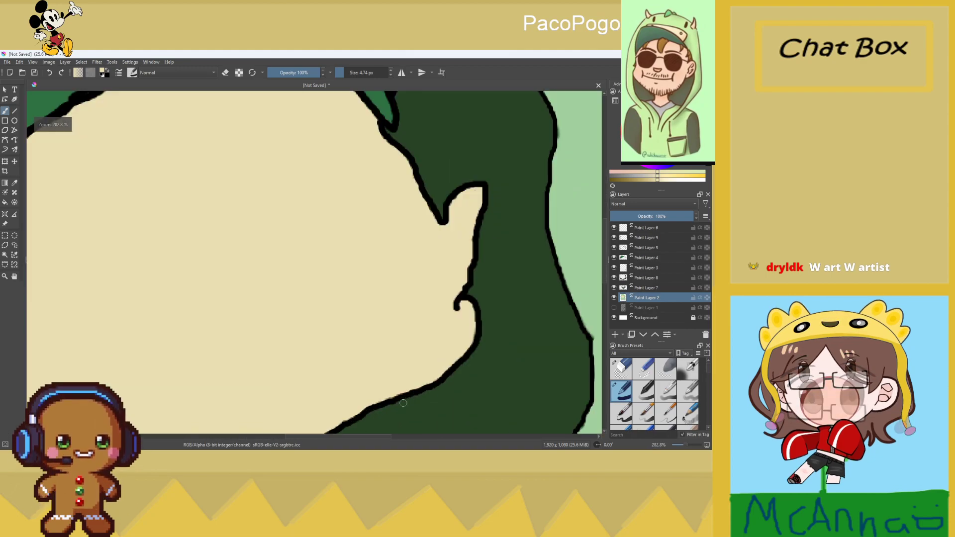
{"action": "scroll", "coordinate": [540, 309], "scroll_direction": "down", "scroll_amount": 3}
{"action": "scroll", "coordinate": [502, 283], "scroll_direction": "down", "scroll_amount": 2}
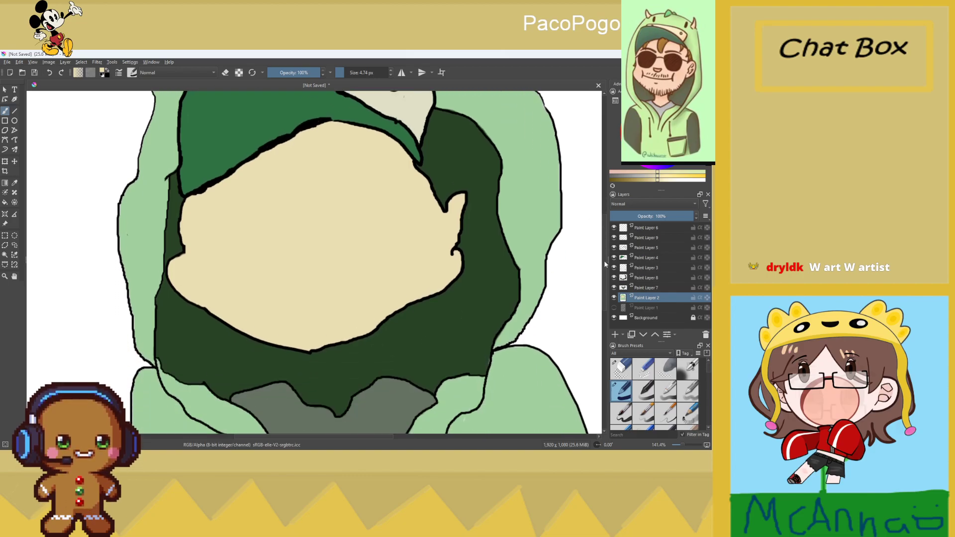
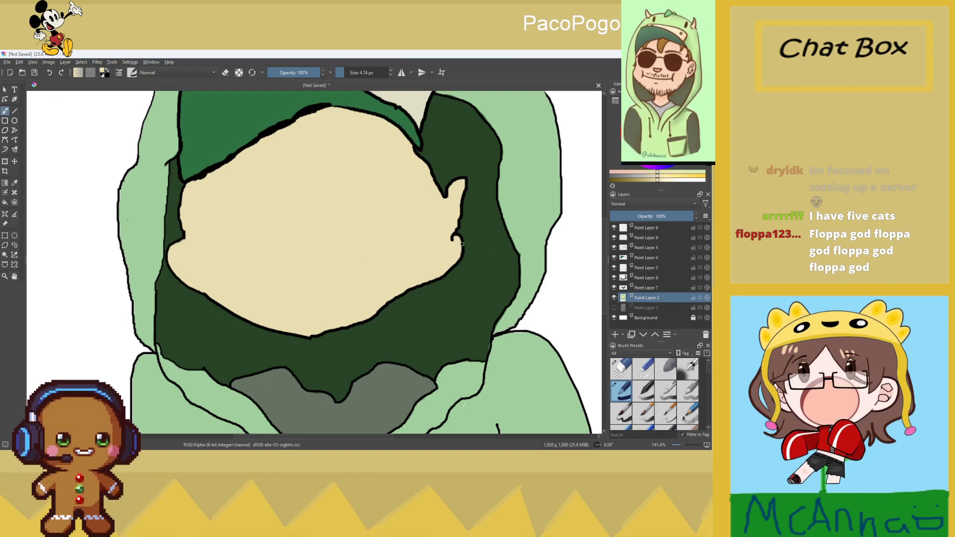
Erase the curved black outline of the earlobe on Paint Layer 9
{"action": "scroll", "coordinate": [468, 239], "scroll_direction": "up", "scroll_amount": 4}
{"action": "left_click", "coordinate": [614, 248]}
{"action": "left_click", "coordinate": [613, 248]}
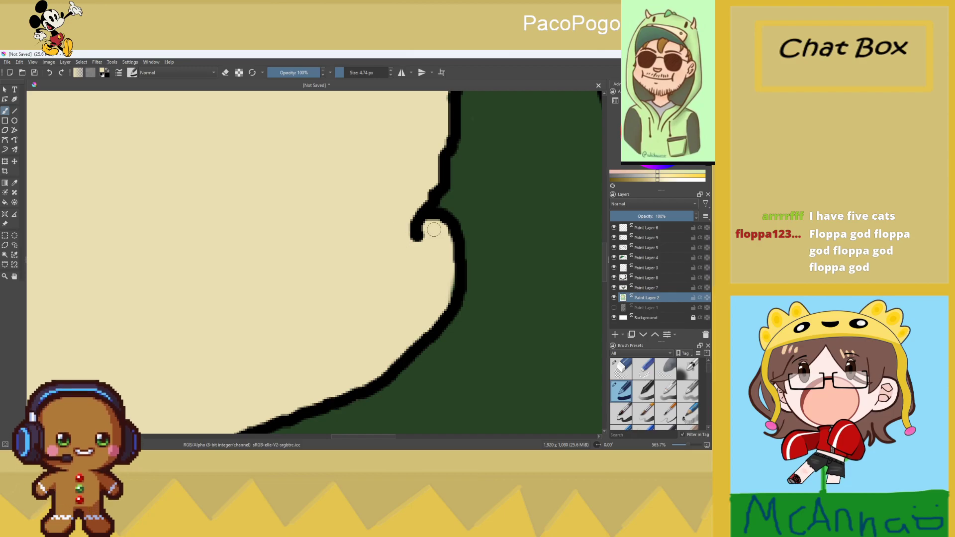
{"action": "left_click", "coordinate": [646, 238]}
{"action": "left_click", "coordinate": [628, 370]}
{"action": "mouse_move", "coordinate": [455, 248]}
{"action": "left_mouse_down"}
{"action": "mouse_move", "coordinate": [450, 223]}
{"action": "mouse_move", "coordinate": [467, 278]}
{"action": "mouse_move", "coordinate": [461, 222]}
{"action": "mouse_move", "coordinate": [448, 328]}
{"action": "mouse_move", "coordinate": [433, 223]}
{"action": "left_mouse_up"}
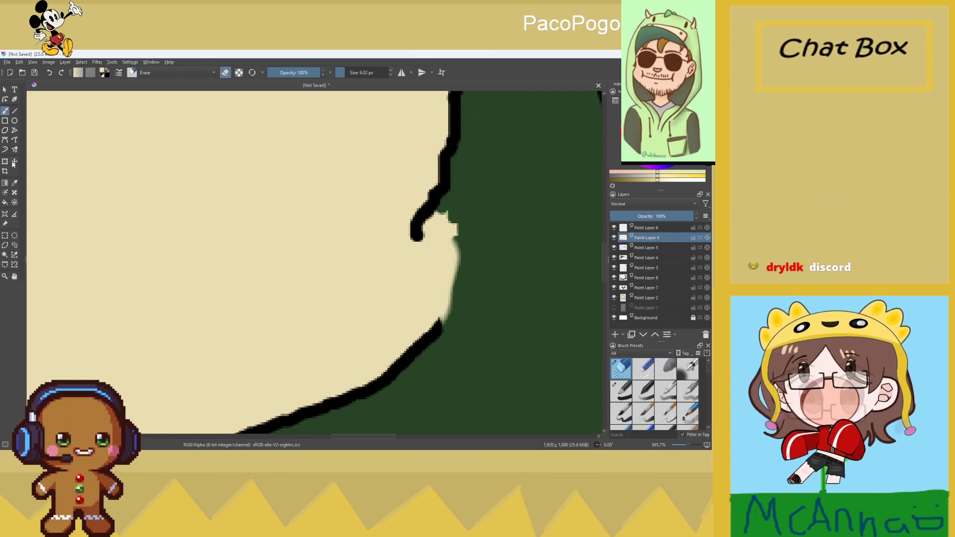
Draw the black earlobe outline on Paint Layer 9, looping out from below the ear back to the jawline with a 4.74 px brush
{"action": "left_click", "coordinate": [622, 392]}
{"action": "key", "text": "d"}
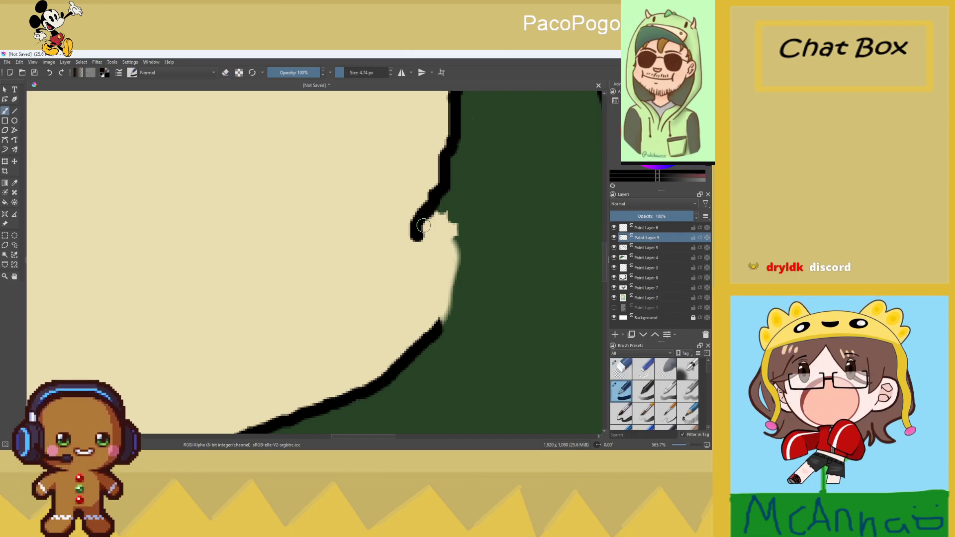
{"action": "mouse_move", "coordinate": [419, 235]}
{"action": "left_mouse_down"}
{"action": "mouse_move", "coordinate": [450, 216]}
{"action": "mouse_move", "coordinate": [515, 208]}
{"action": "mouse_move", "coordinate": [593, 289]}
{"action": "mouse_move", "coordinate": [504, 326]}
{"action": "mouse_move", "coordinate": [423, 343]}
{"action": "mouse_move", "coordinate": [387, 370]}
{"action": "left_mouse_up"}
{"action": "scroll", "coordinate": [387, 370], "scroll_direction": "down", "scroll_amount": 7}
{"action": "scroll", "coordinate": [474, 317], "scroll_direction": "up", "scroll_amount": 2}
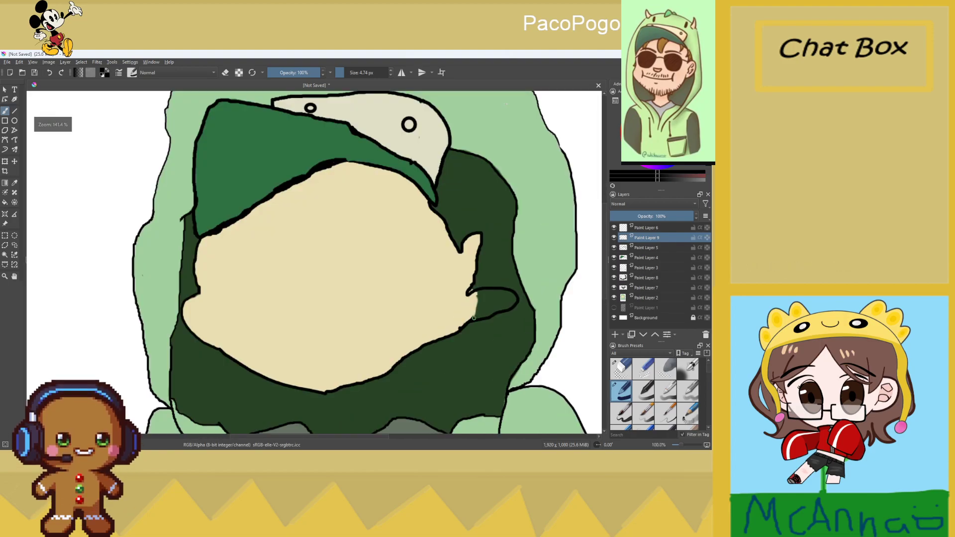
{"action": "key", "text": "ctrl+z"}
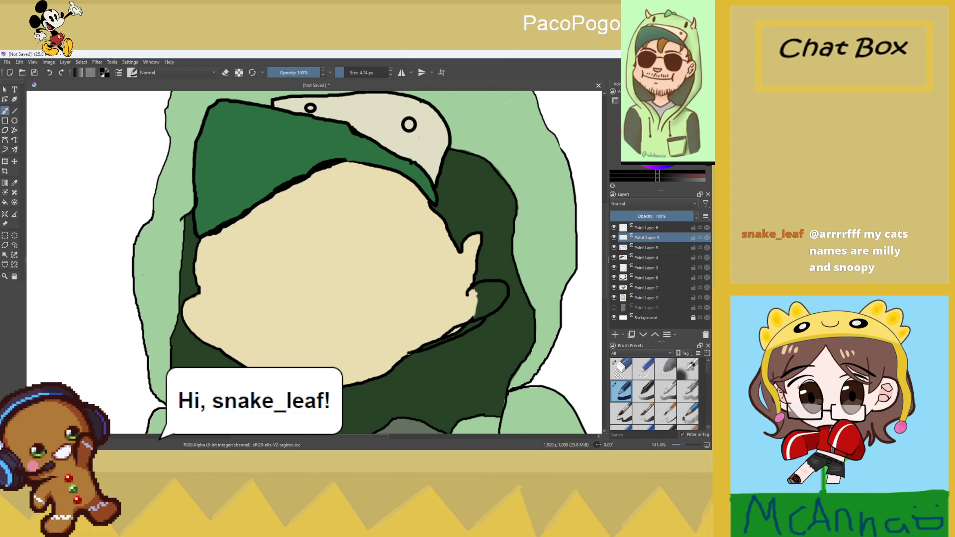
Erase the old overlapping jaw outline beneath the earlobe on Paint Layer 9 with a 6.02 px eraser
{"action": "scroll", "coordinate": [501, 322], "scroll_direction": "up", "scroll_amount": 2}
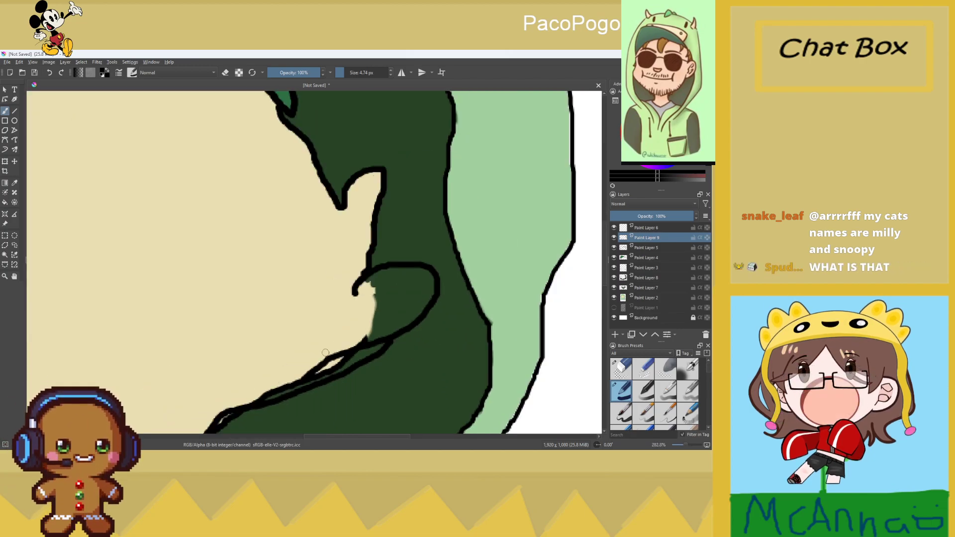
{"action": "scroll", "coordinate": [325, 352], "scroll_direction": "down", "scroll_amount": 2}
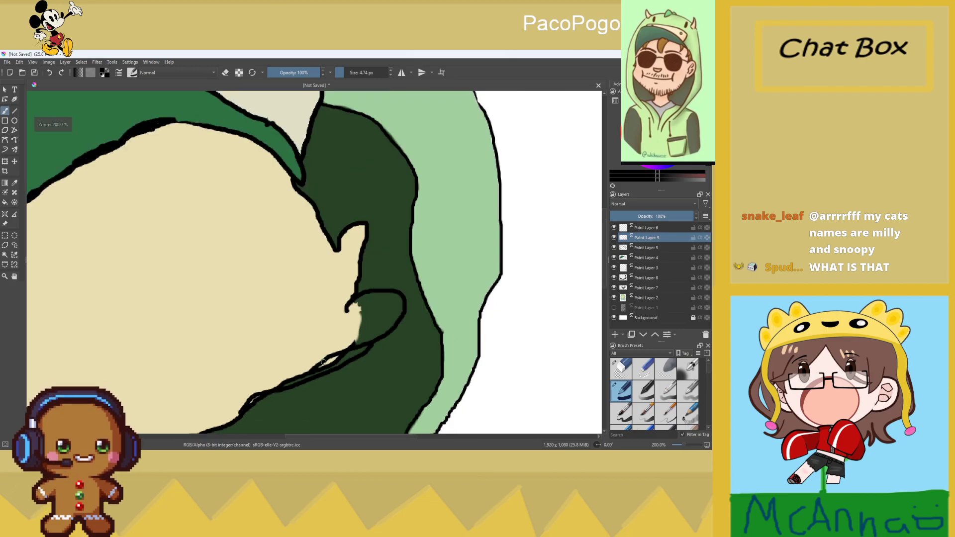
{"action": "scroll", "coordinate": [315, 391], "scroll_direction": "up", "scroll_amount": 2}
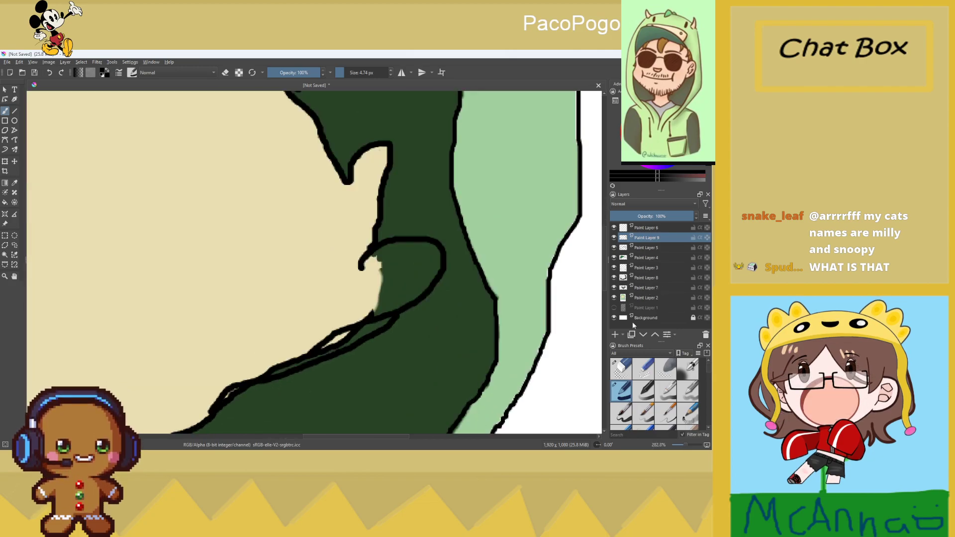
{"action": "left_click", "coordinate": [621, 368]}
{"action": "mouse_move", "coordinate": [370, 321]}
{"action": "left_mouse_down"}
{"action": "mouse_move", "coordinate": [393, 309]}
{"action": "mouse_move", "coordinate": [327, 340]}
{"action": "mouse_move", "coordinate": [360, 318]}
{"action": "mouse_move", "coordinate": [360, 331]}
{"action": "mouse_move", "coordinate": [325, 354]}
{"action": "mouse_move", "coordinate": [354, 342]}
{"action": "mouse_move", "coordinate": [337, 347]}
{"action": "mouse_move", "coordinate": [343, 328]}
{"action": "mouse_move", "coordinate": [316, 352]}
{"action": "left_mouse_up"}
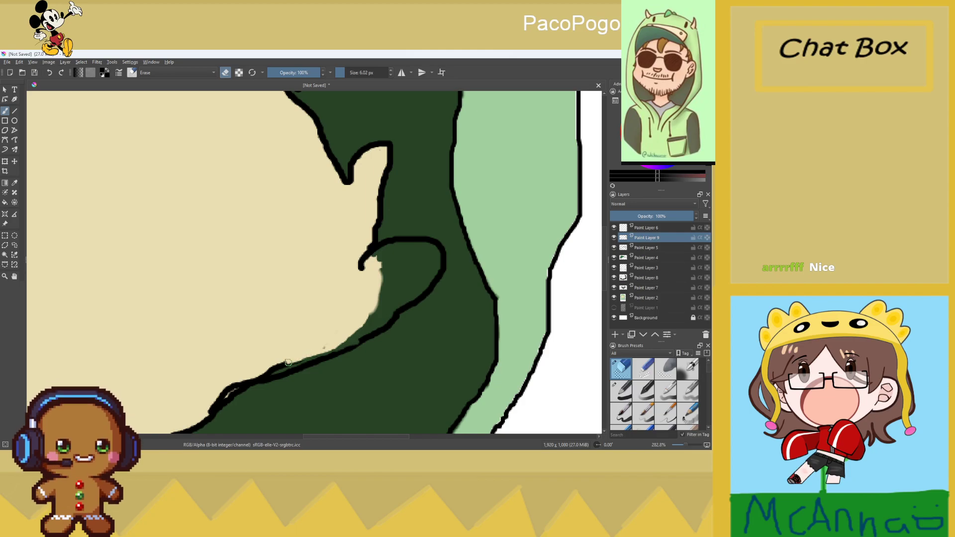
{"action": "scroll", "coordinate": [269, 380], "scroll_direction": "down", "scroll_amount": 1}
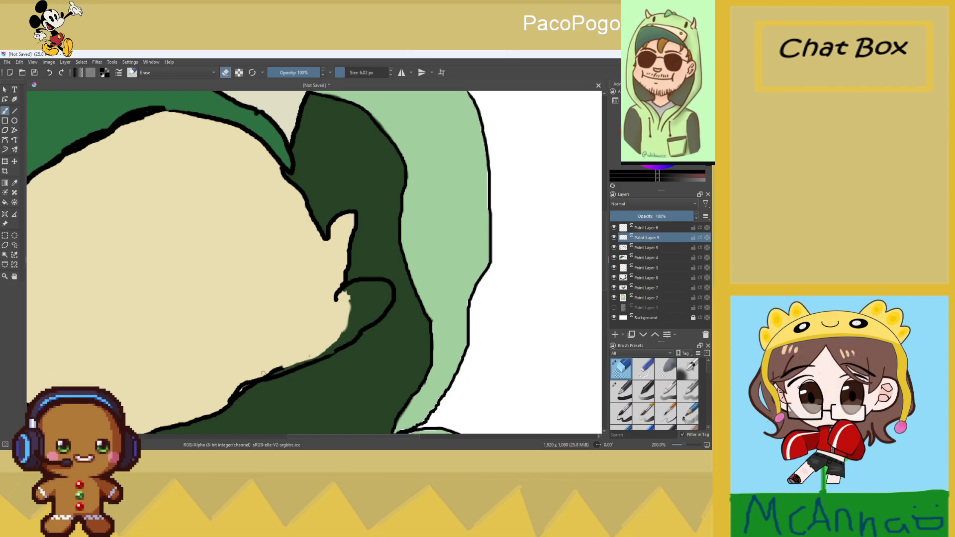
{"action": "scroll", "coordinate": [263, 373], "scroll_direction": "up", "scroll_amount": 1}
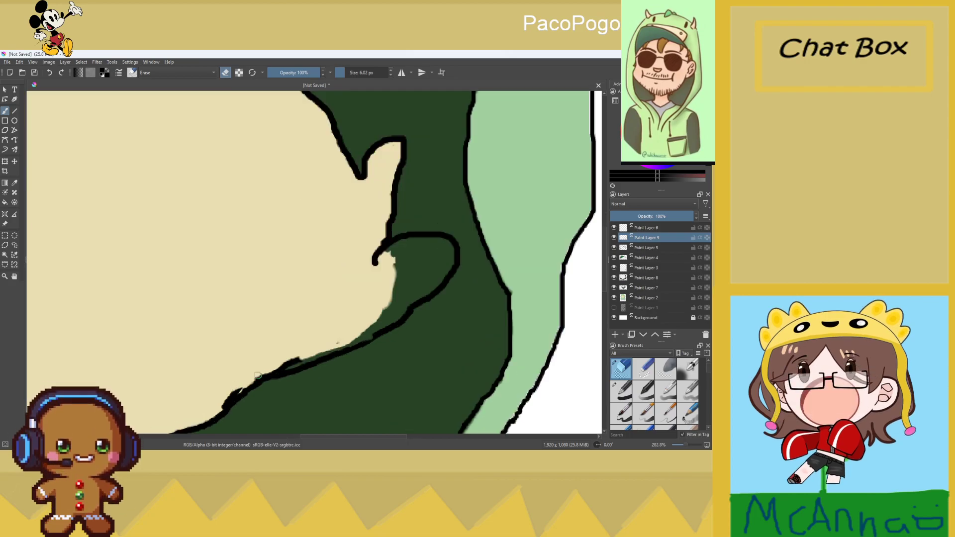
{"action": "mouse_move", "coordinate": [257, 376]}
{"action": "left_mouse_down"}
{"action": "mouse_move", "coordinate": [300, 359]}
{"action": "mouse_move", "coordinate": [248, 376]}
{"action": "mouse_move", "coordinate": [315, 358]}
{"action": "mouse_move", "coordinate": [221, 393]}
{"action": "mouse_move", "coordinate": [240, 389]}
{"action": "mouse_move", "coordinate": [223, 405]}
{"action": "left_mouse_up"}
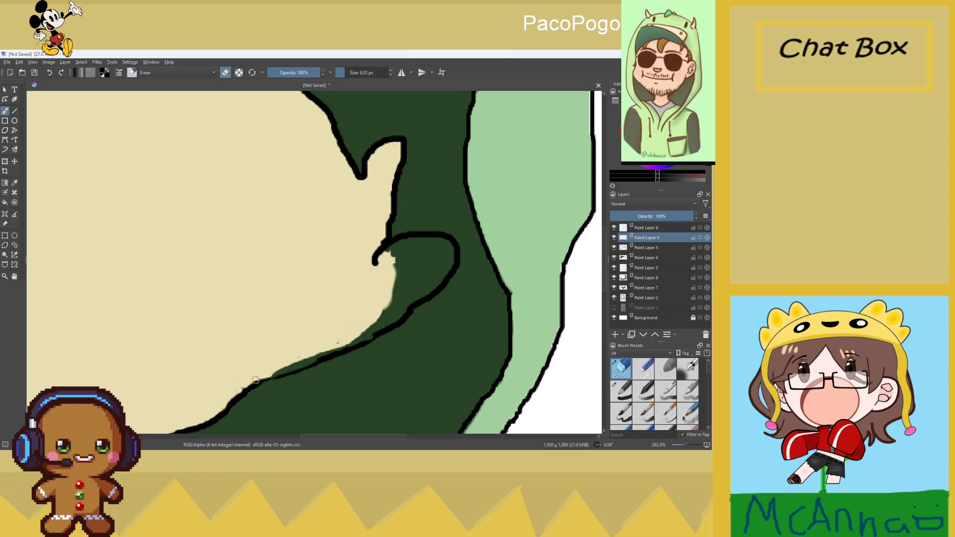
Thicken the black jaw outline leading up to the earlobe on Paint Layer 9 with a 4.74 px brush
{"action": "left_click", "coordinate": [621, 391]}
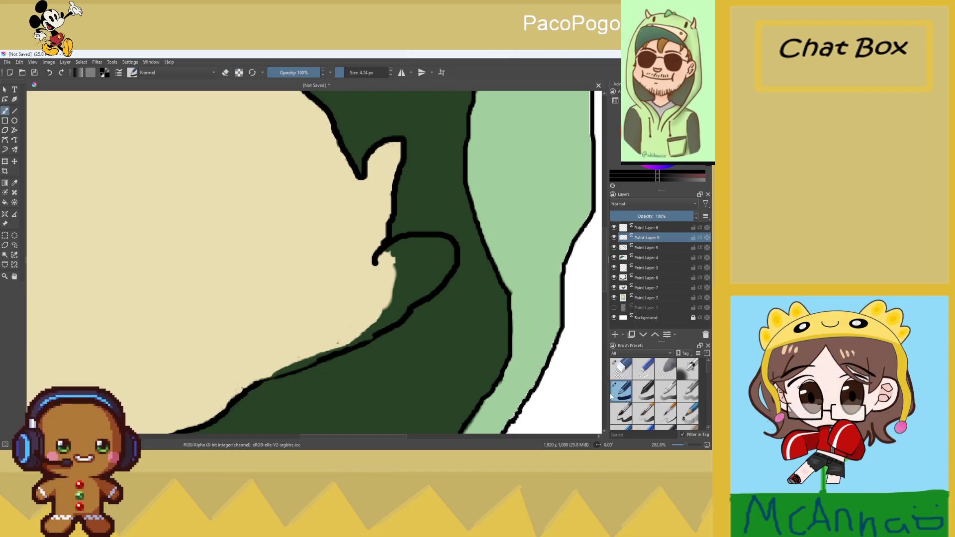
{"action": "scroll", "coordinate": [252, 341], "scroll_direction": "up", "scroll_amount": 4}
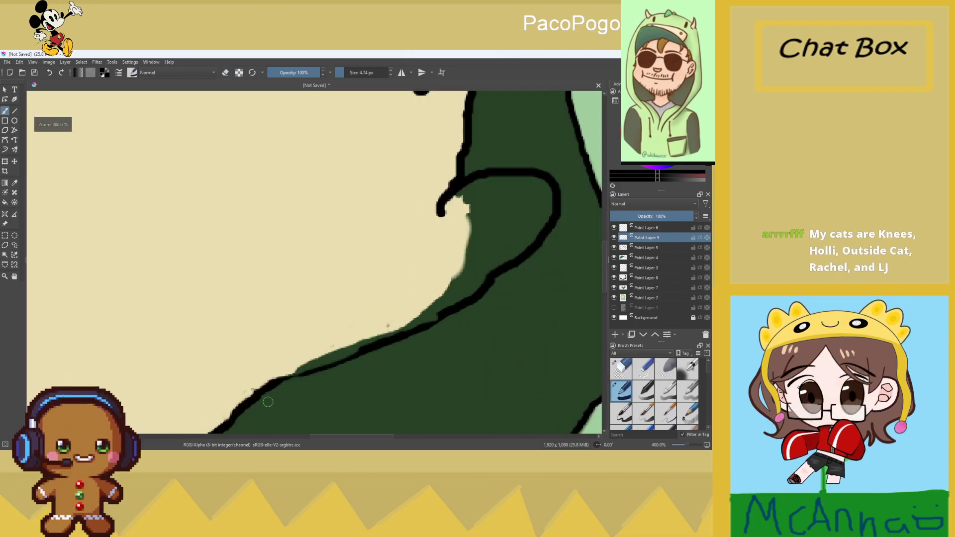
{"action": "left_click_drag", "start_coordinate": [278, 381], "coordinate": [447, 316]}
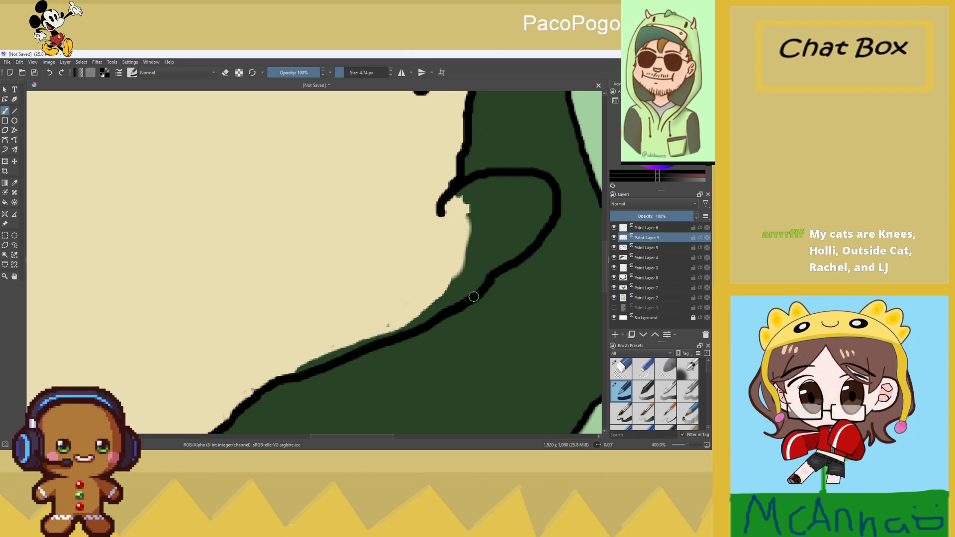
{"action": "scroll", "coordinate": [230, 412], "scroll_direction": "down", "scroll_amount": 3}
{"action": "scroll", "coordinate": [281, 379], "scroll_direction": "up", "scroll_amount": 3}
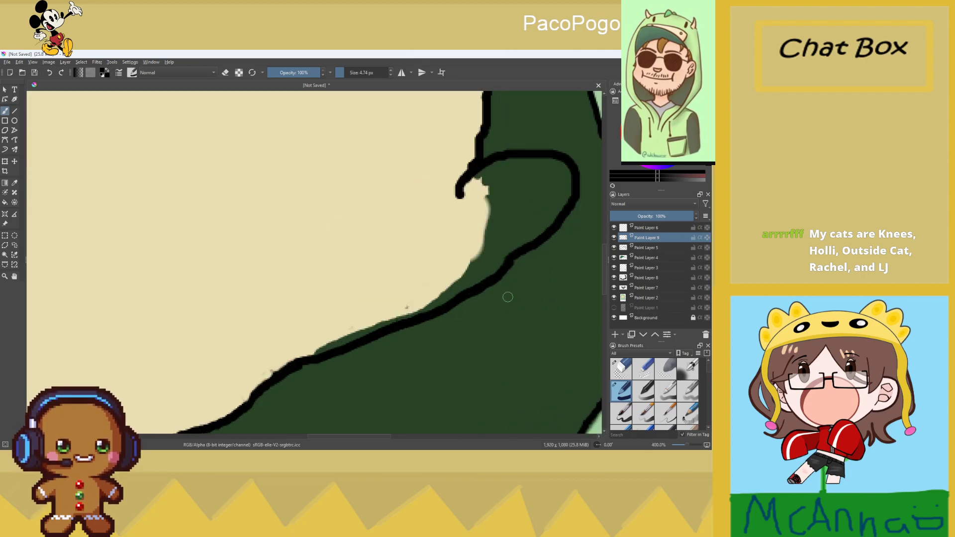
Sample the skin colour and erase the dark green inside the new earlobe outline on Paint Layer 8 with a 6.02 px eraser
{"action": "left_click", "coordinate": [645, 297]}
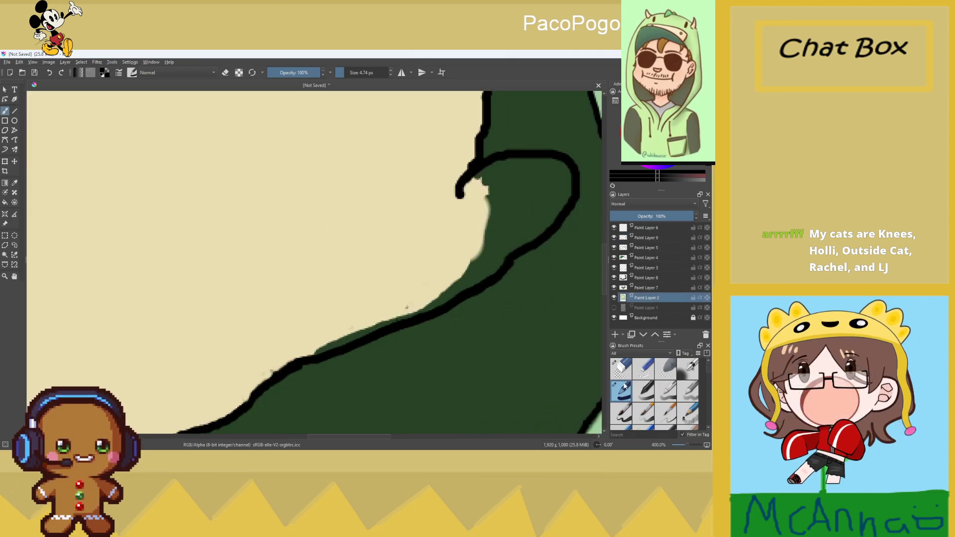
{"action": "left_click", "coordinate": [298, 174], "text": "ctrl"}
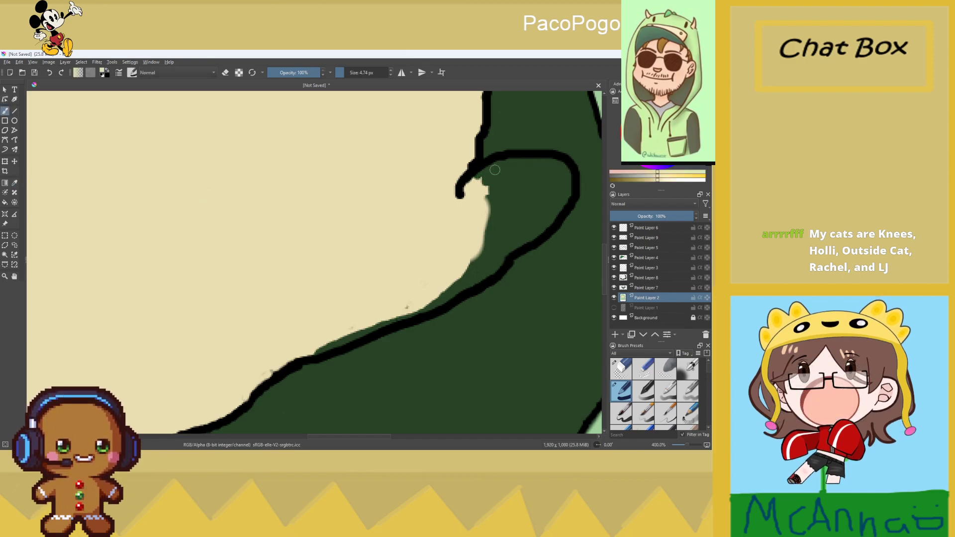
{"action": "left_click", "coordinate": [649, 278]}
{"action": "left_click", "coordinate": [621, 368]}
{"action": "mouse_move", "coordinate": [490, 205]}
{"action": "left_mouse_down"}
{"action": "mouse_move", "coordinate": [480, 183]}
{"action": "mouse_move", "coordinate": [494, 172]}
{"action": "mouse_move", "coordinate": [475, 185]}
{"action": "mouse_move", "coordinate": [500, 165]}
{"action": "mouse_move", "coordinate": [555, 164]}
{"action": "mouse_move", "coordinate": [564, 181]}
{"action": "mouse_move", "coordinate": [559, 164]}
{"action": "mouse_move", "coordinate": [568, 186]}
{"action": "mouse_move", "coordinate": [548, 161]}
{"action": "mouse_move", "coordinate": [536, 160]}
{"action": "mouse_move", "coordinate": [560, 165]}
{"action": "mouse_move", "coordinate": [569, 185]}
{"action": "left_mouse_up"}
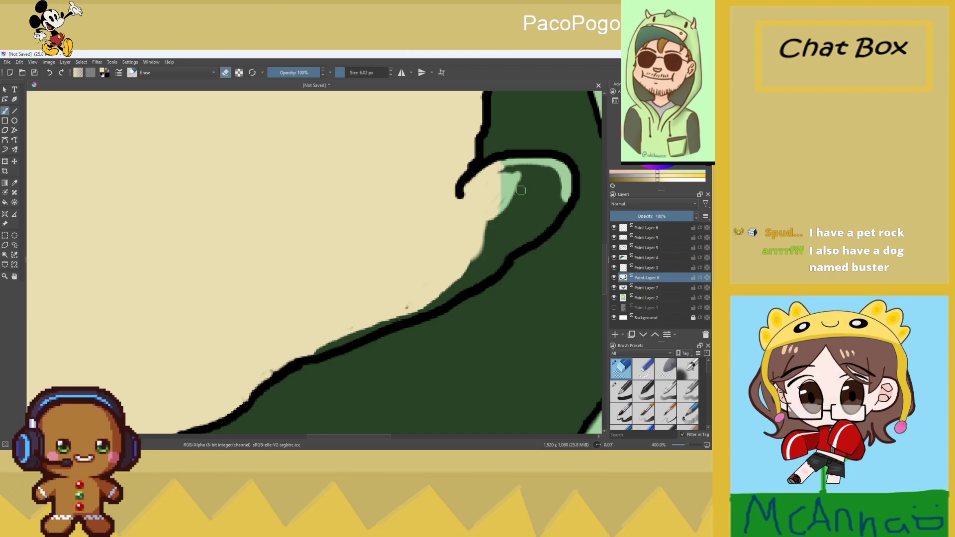
{"action": "mouse_move", "coordinate": [519, 178]}
{"action": "left_mouse_down"}
{"action": "mouse_move", "coordinate": [502, 166]}
{"action": "mouse_move", "coordinate": [518, 170]}
{"action": "mouse_move", "coordinate": [500, 183]}
{"action": "mouse_move", "coordinate": [550, 182]}
{"action": "mouse_move", "coordinate": [538, 168]}
{"action": "mouse_move", "coordinate": [556, 170]}
{"action": "mouse_move", "coordinate": [566, 194]}
{"action": "left_mouse_up"}
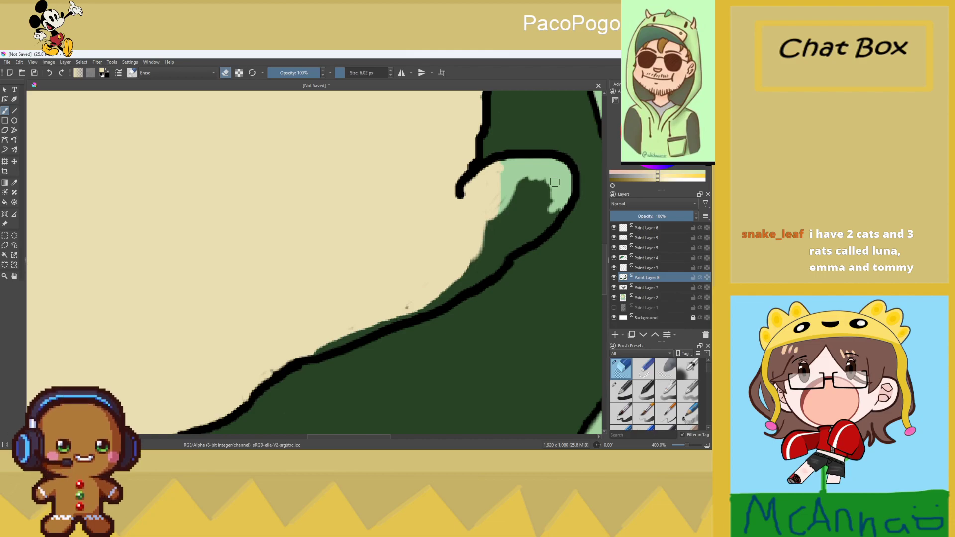
{"action": "scroll", "coordinate": [570, 211], "scroll_direction": "up", "scroll_amount": 3}
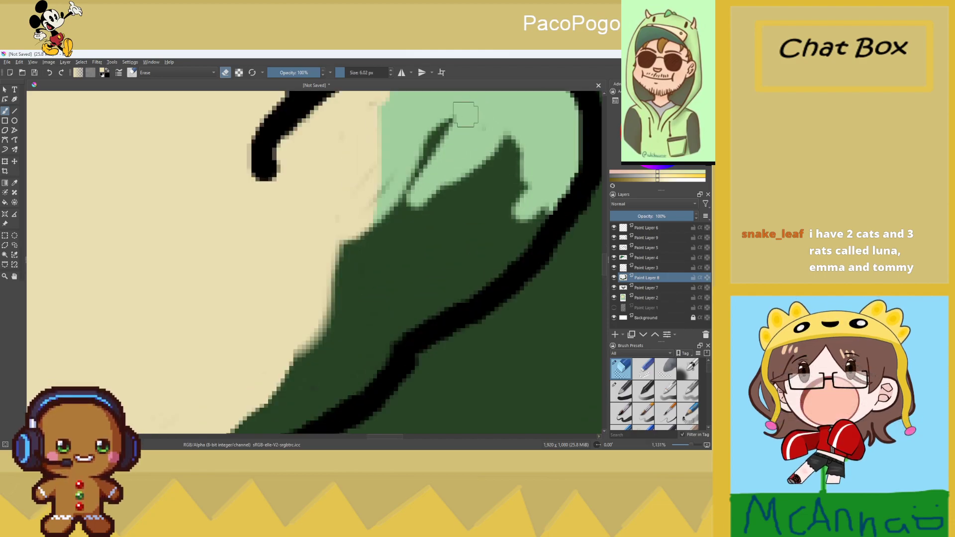
{"action": "mouse_move", "coordinate": [408, 172]}
{"action": "left_mouse_down"}
{"action": "mouse_move", "coordinate": [437, 148]}
{"action": "mouse_move", "coordinate": [515, 136]}
{"action": "mouse_move", "coordinate": [427, 154]}
{"action": "mouse_move", "coordinate": [441, 158]}
{"action": "mouse_move", "coordinate": [423, 232]}
{"action": "mouse_move", "coordinate": [355, 243]}
{"action": "mouse_move", "coordinate": [331, 294]}
{"action": "mouse_move", "coordinate": [313, 300]}
{"action": "mouse_move", "coordinate": [356, 338]}
{"action": "mouse_move", "coordinate": [432, 233]}
{"action": "mouse_move", "coordinate": [425, 196]}
{"action": "mouse_move", "coordinate": [444, 187]}
{"action": "mouse_move", "coordinate": [486, 232]}
{"action": "mouse_move", "coordinate": [418, 291]}
{"action": "mouse_move", "coordinate": [409, 313]}
{"action": "mouse_move", "coordinate": [391, 303]}
{"action": "mouse_move", "coordinate": [444, 257]}
{"action": "mouse_move", "coordinate": [515, 164]}
{"action": "mouse_move", "coordinate": [504, 149]}
{"action": "mouse_move", "coordinate": [523, 155]}
{"action": "mouse_move", "coordinate": [527, 171]}
{"action": "mouse_move", "coordinate": [534, 165]}
{"action": "mouse_move", "coordinate": [538, 212]}
{"action": "mouse_move", "coordinate": [526, 239]}
{"action": "mouse_move", "coordinate": [552, 199]}
{"action": "mouse_move", "coordinate": [485, 280]}
{"action": "mouse_move", "coordinate": [458, 289]}
{"action": "mouse_move", "coordinate": [466, 269]}
{"action": "mouse_move", "coordinate": [467, 288]}
{"action": "mouse_move", "coordinate": [443, 306]}
{"action": "mouse_move", "coordinate": [414, 314]}
{"action": "mouse_move", "coordinate": [472, 286]}
{"action": "mouse_move", "coordinate": [449, 287]}
{"action": "mouse_move", "coordinate": [406, 319]}
{"action": "mouse_move", "coordinate": [349, 320]}
{"action": "mouse_move", "coordinate": [280, 367]}
{"action": "mouse_move", "coordinate": [298, 380]}
{"action": "left_mouse_up"}
{"action": "scroll", "coordinate": [298, 380], "scroll_direction": "down", "scroll_amount": 5}
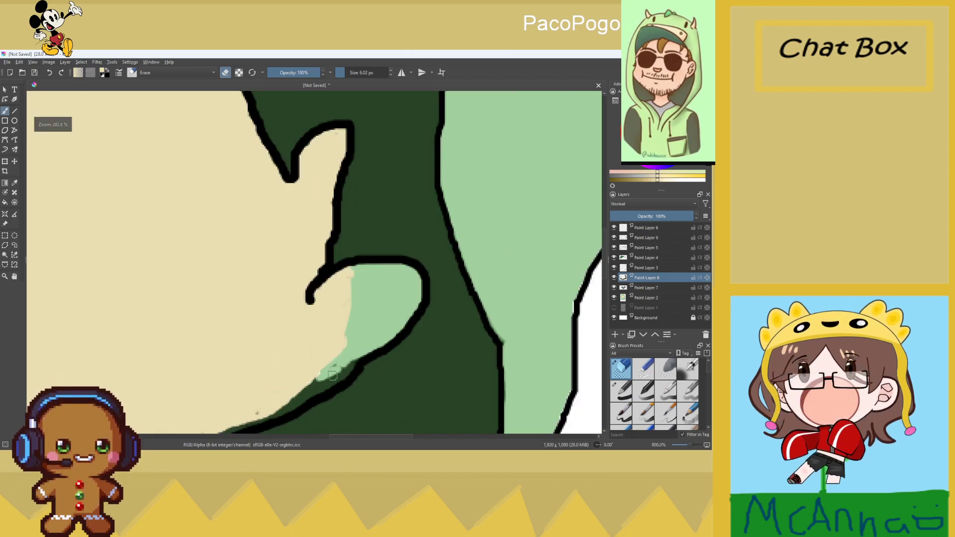
{"action": "scroll", "coordinate": [302, 404], "scroll_direction": "up", "scroll_amount": 3}
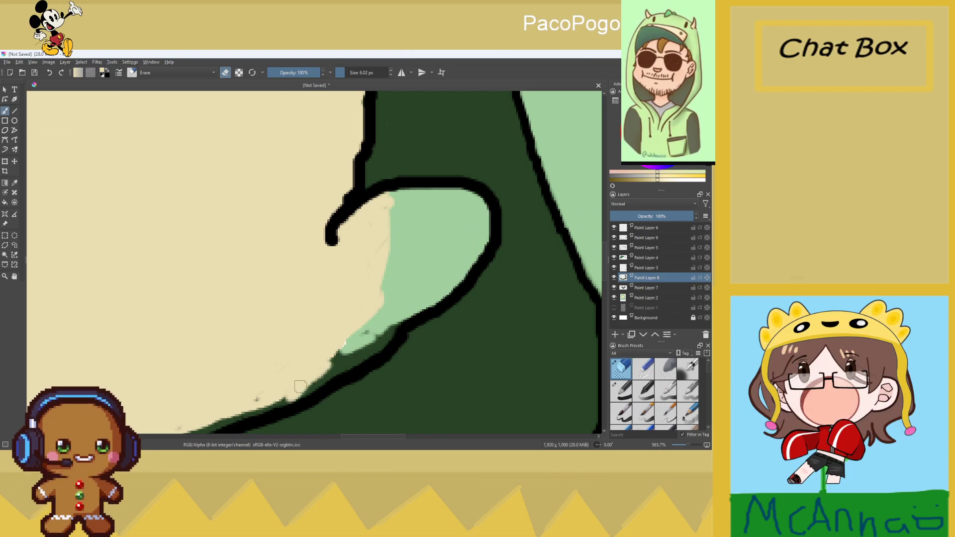
{"action": "mouse_move", "coordinate": [222, 411]}
{"action": "left_mouse_down"}
{"action": "mouse_move", "coordinate": [276, 403]}
{"action": "mouse_move", "coordinate": [329, 371]}
{"action": "mouse_move", "coordinate": [278, 406]}
{"action": "mouse_move", "coordinate": [371, 343]}
{"action": "mouse_move", "coordinate": [338, 360]}
{"action": "left_mouse_up"}
{"action": "mouse_move", "coordinate": [368, 331]}
{"action": "left_mouse_down"}
{"action": "mouse_move", "coordinate": [394, 314]}
{"action": "mouse_move", "coordinate": [388, 346]}
{"action": "mouse_move", "coordinate": [381, 333]}
{"action": "left_mouse_up"}
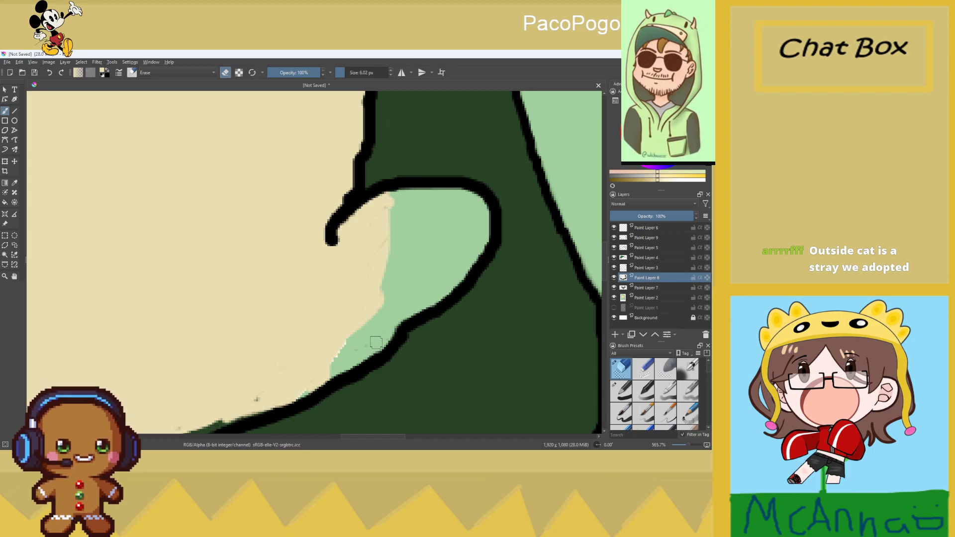
Erase the thin dark green strip above the jaw outline on Paint Layer 8
{"action": "scroll", "coordinate": [377, 343], "scroll_direction": "down", "scroll_amount": 5}
{"action": "scroll", "coordinate": [336, 365], "scroll_direction": "up", "scroll_amount": 5}
{"action": "left_click", "coordinate": [466, 311]}
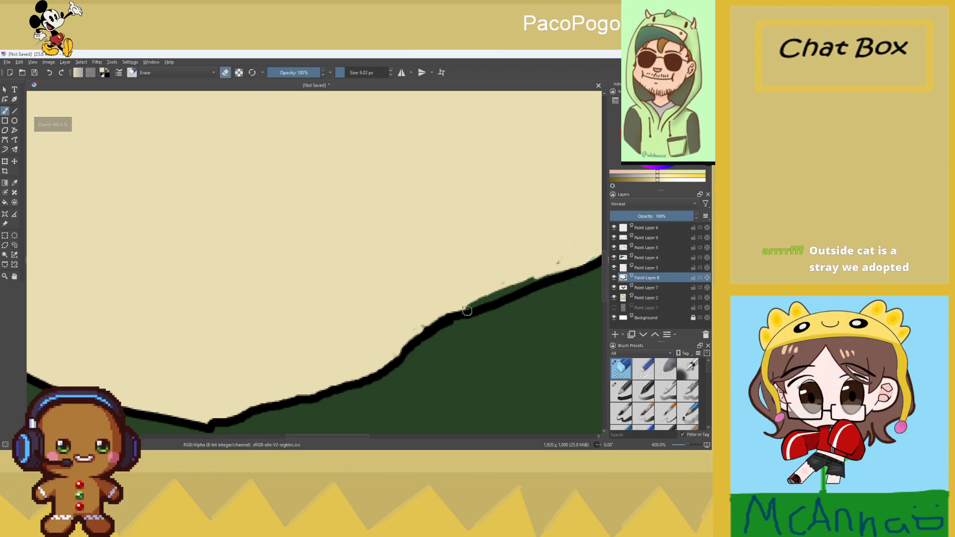
{"action": "left_click_drag", "start_coordinate": [530, 274], "coordinate": [464, 307]}
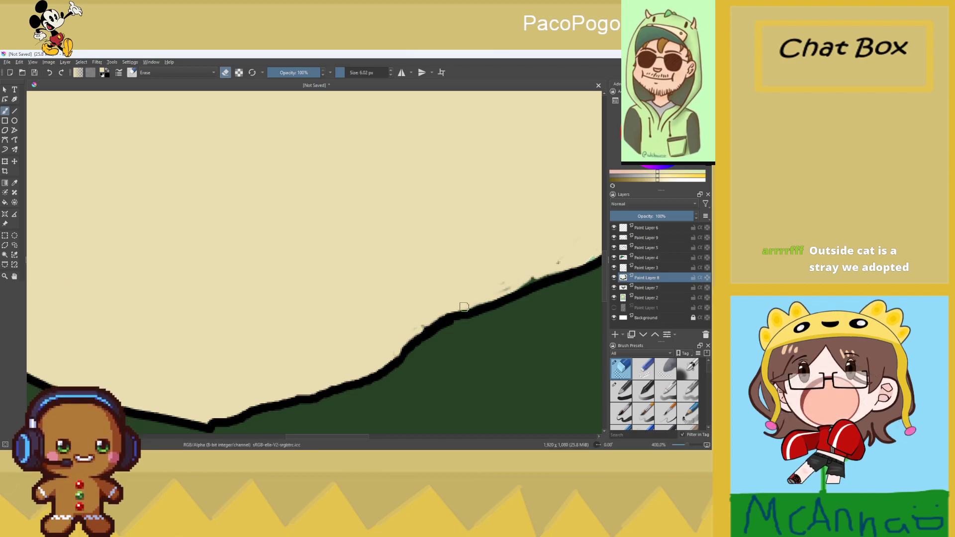
{"action": "left_click_drag", "start_coordinate": [518, 279], "coordinate": [537, 279]}
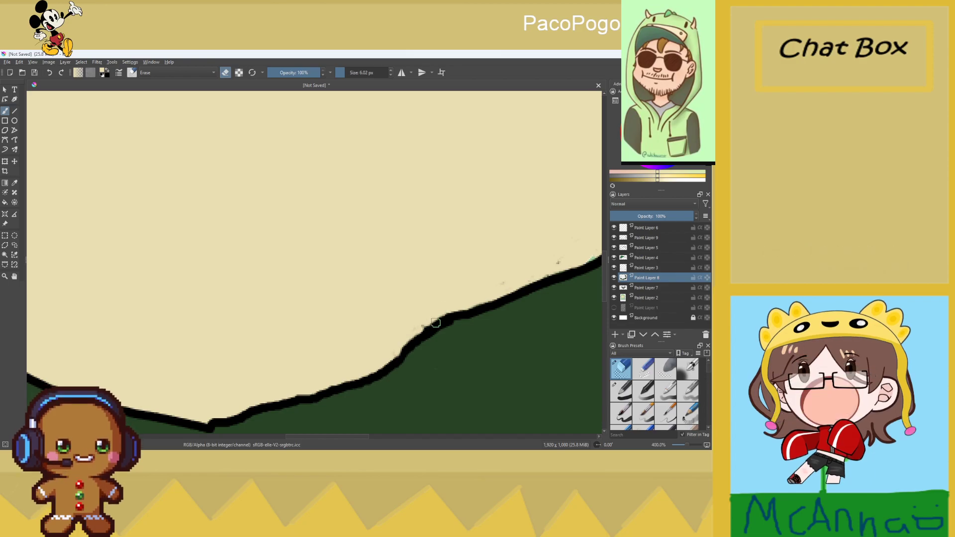
Fill the light green area inside the earlobe with skin colour on Paint Layer 2 using a 4.74 px brush
{"action": "scroll", "coordinate": [313, 393], "scroll_direction": "down", "scroll_amount": 3}
{"action": "scroll", "coordinate": [562, 235], "scroll_direction": "up", "scroll_amount": 3}
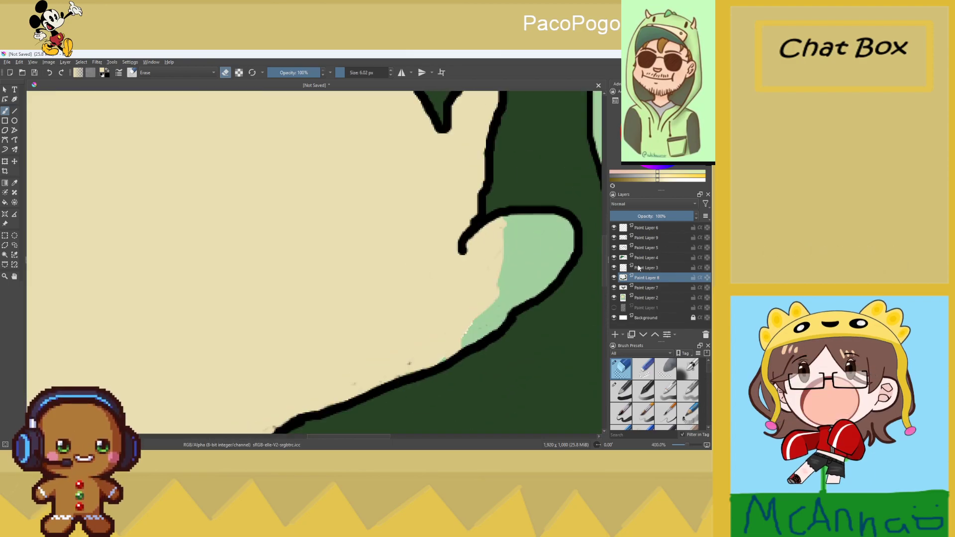
{"action": "left_click", "coordinate": [642, 298]}
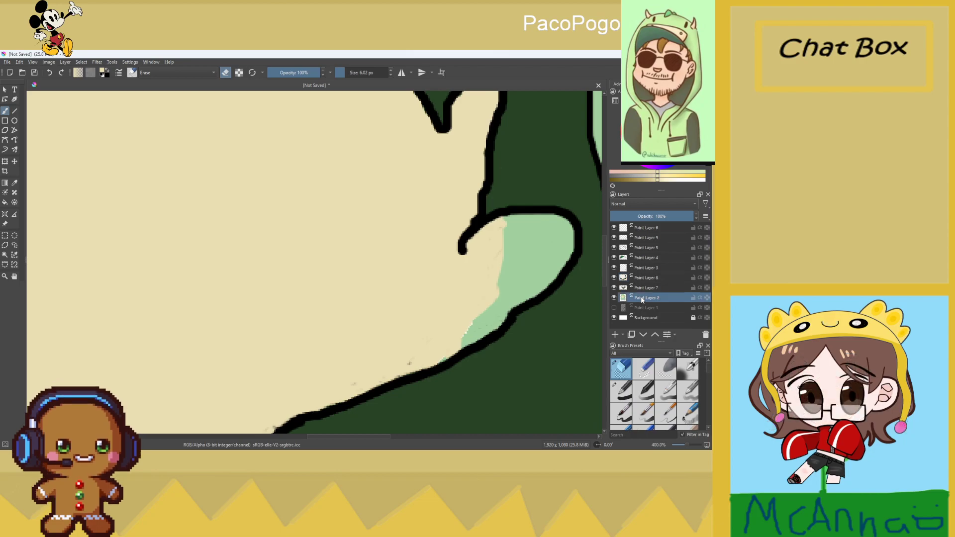
{"action": "key", "text": "p"}
{"action": "left_click", "coordinate": [5, 111]}
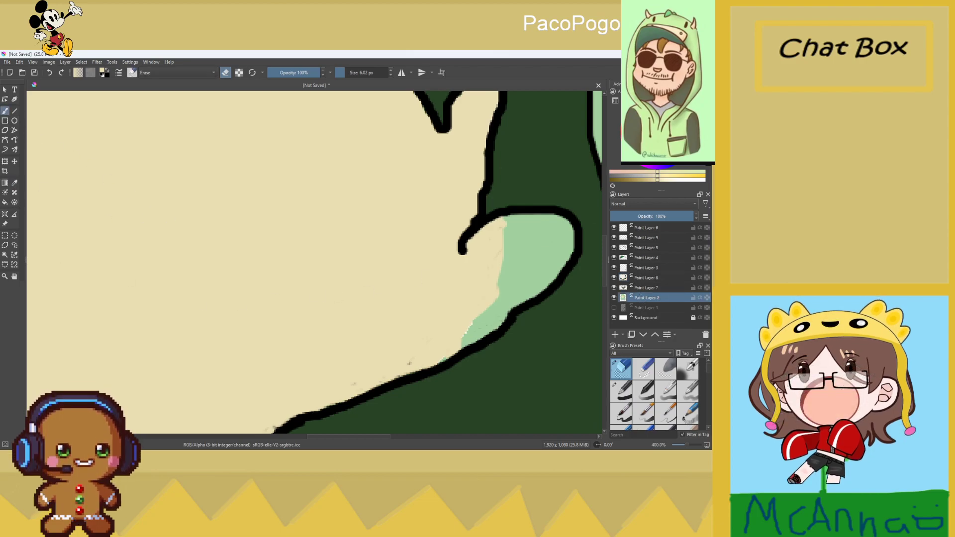
{"action": "left_click", "coordinate": [621, 392]}
{"action": "mouse_move", "coordinate": [516, 269]}
{"action": "left_mouse_down"}
{"action": "mouse_move", "coordinate": [513, 227]}
{"action": "mouse_move", "coordinate": [516, 243]}
{"action": "mouse_move", "coordinate": [501, 221]}
{"action": "mouse_move", "coordinate": [538, 216]}
{"action": "mouse_move", "coordinate": [528, 218]}
{"action": "mouse_move", "coordinate": [568, 227]}
{"action": "mouse_move", "coordinate": [561, 219]}
{"action": "mouse_move", "coordinate": [571, 252]}
{"action": "mouse_move", "coordinate": [570, 227]}
{"action": "mouse_move", "coordinate": [563, 257]}
{"action": "mouse_move", "coordinate": [554, 220]}
{"action": "mouse_move", "coordinate": [562, 233]}
{"action": "mouse_move", "coordinate": [525, 233]}
{"action": "mouse_move", "coordinate": [535, 229]}
{"action": "mouse_move", "coordinate": [515, 266]}
{"action": "mouse_move", "coordinate": [517, 251]}
{"action": "mouse_move", "coordinate": [540, 241]}
{"action": "mouse_move", "coordinate": [569, 254]}
{"action": "mouse_move", "coordinate": [558, 268]}
{"action": "mouse_move", "coordinate": [558, 251]}
{"action": "mouse_move", "coordinate": [525, 257]}
{"action": "mouse_move", "coordinate": [503, 298]}
{"action": "mouse_move", "coordinate": [528, 284]}
{"action": "mouse_move", "coordinate": [517, 300]}
{"action": "mouse_move", "coordinate": [534, 282]}
{"action": "mouse_move", "coordinate": [544, 283]}
{"action": "mouse_move", "coordinate": [538, 291]}
{"action": "mouse_move", "coordinate": [492, 311]}
{"action": "mouse_move", "coordinate": [470, 336]}
{"action": "mouse_move", "coordinate": [502, 315]}
{"action": "mouse_move", "coordinate": [495, 330]}
{"action": "mouse_move", "coordinate": [443, 360]}
{"action": "left_mouse_up"}
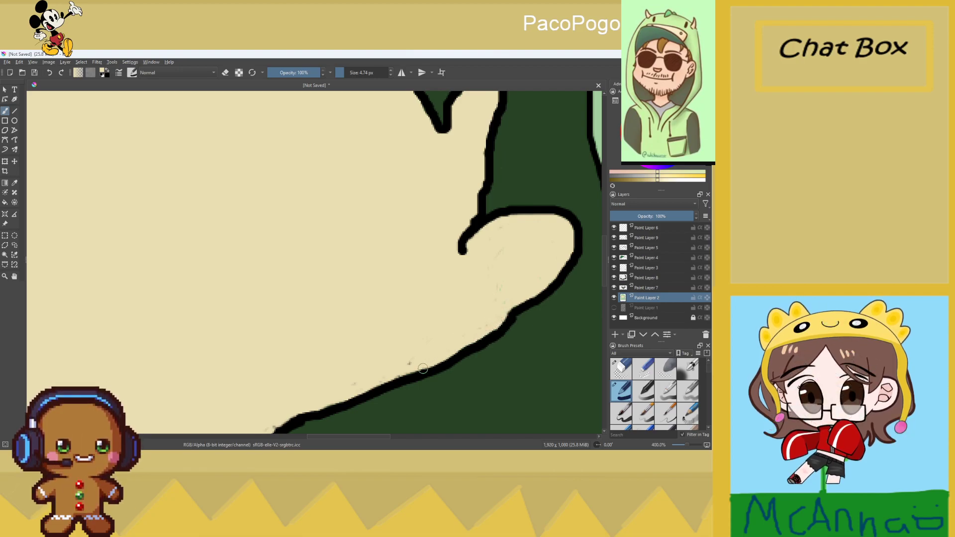
Toggle the visibility of the paint layers one by one to find which holds the stray specks above the jawline
{"action": "scroll", "coordinate": [427, 371], "scroll_direction": "up", "scroll_amount": 3}
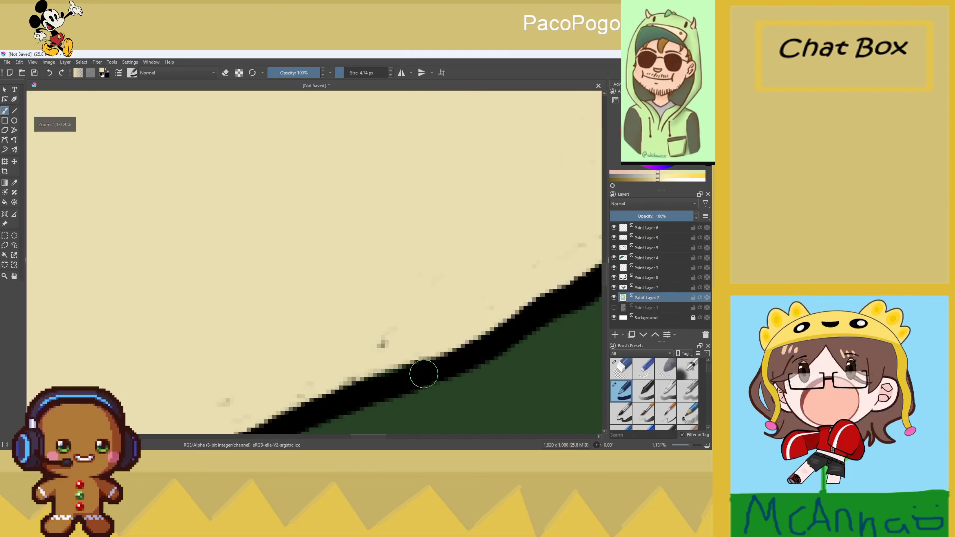
{"action": "left_click", "coordinate": [614, 298]}
{"action": "left_click", "coordinate": [615, 298]}
{"action": "left_click", "coordinate": [614, 287]}
{"action": "left_click", "coordinate": [614, 277]}
{"action": "left_click", "coordinate": [614, 277]}
{"action": "left_click", "coordinate": [615, 268]}
{"action": "left_click", "coordinate": [615, 268]}
{"action": "left_click", "coordinate": [614, 258]}
{"action": "left_click", "coordinate": [614, 258]}
{"action": "left_click", "coordinate": [614, 248]}
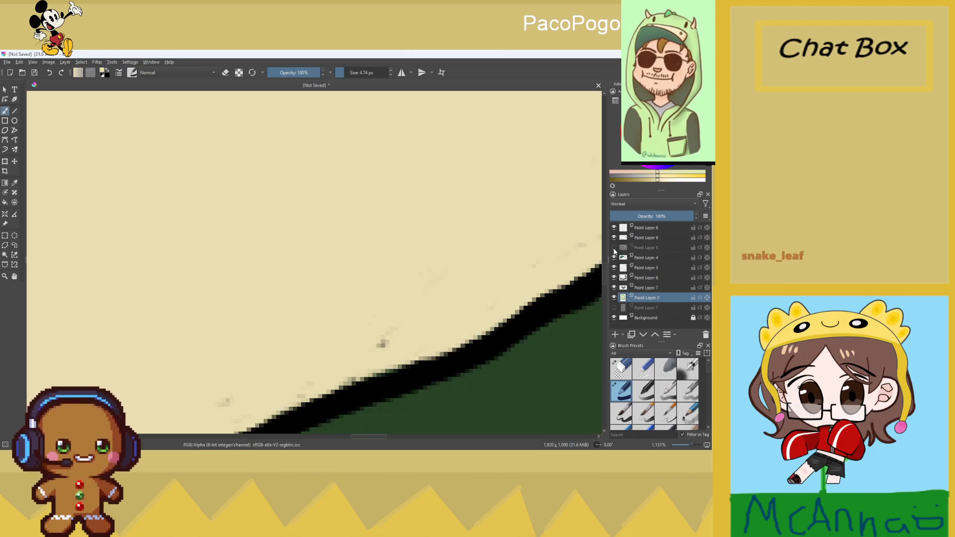
{"action": "left_click", "coordinate": [614, 247]}
{"action": "left_click", "coordinate": [614, 237]}
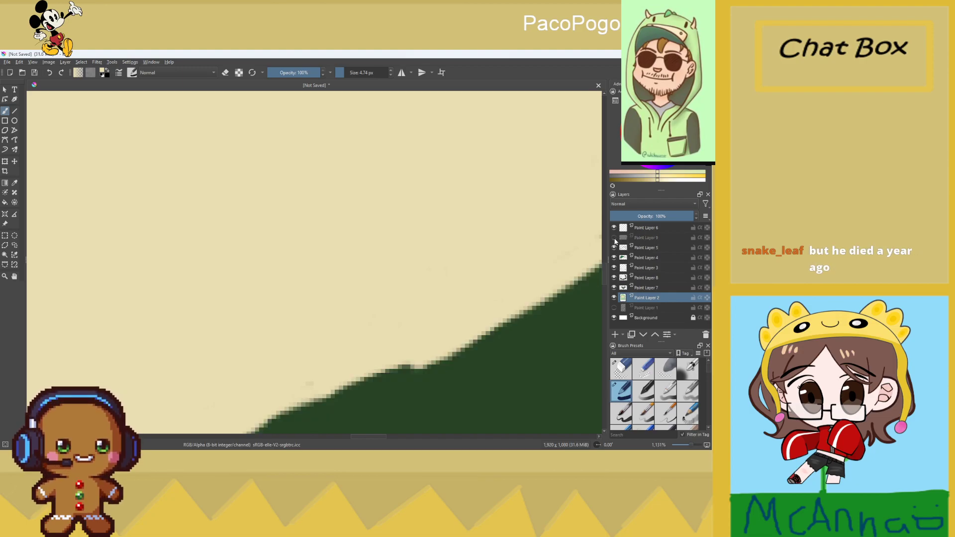
{"action": "left_click", "coordinate": [615, 238]}
Select Paint Layer 9 and inspect the skin area along the jawline and inside the earlobe outline for stray specks
{"action": "left_click", "coordinate": [635, 238]}
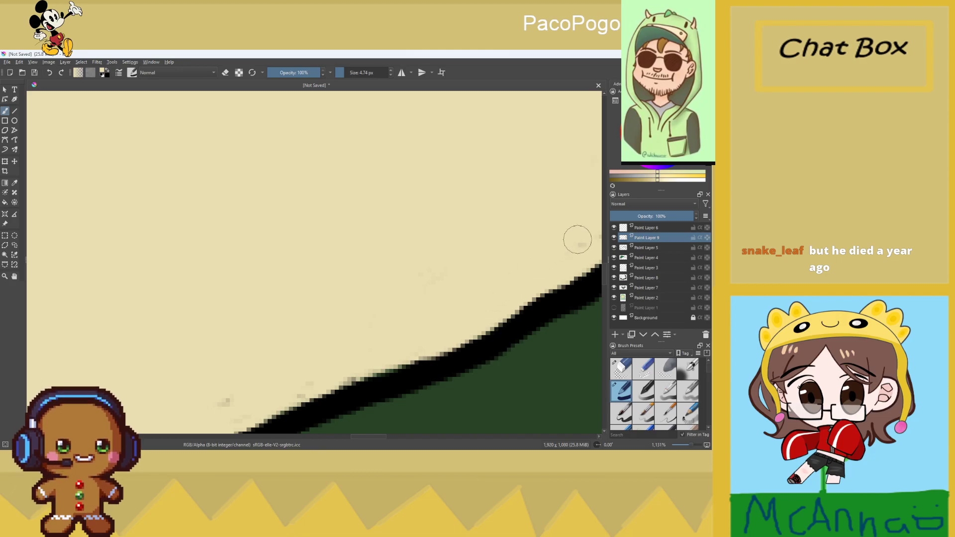
{"action": "scroll", "coordinate": [549, 249], "scroll_direction": "down", "scroll_amount": 5}
{"action": "scroll", "coordinate": [552, 239], "scroll_direction": "up", "scroll_amount": 4}
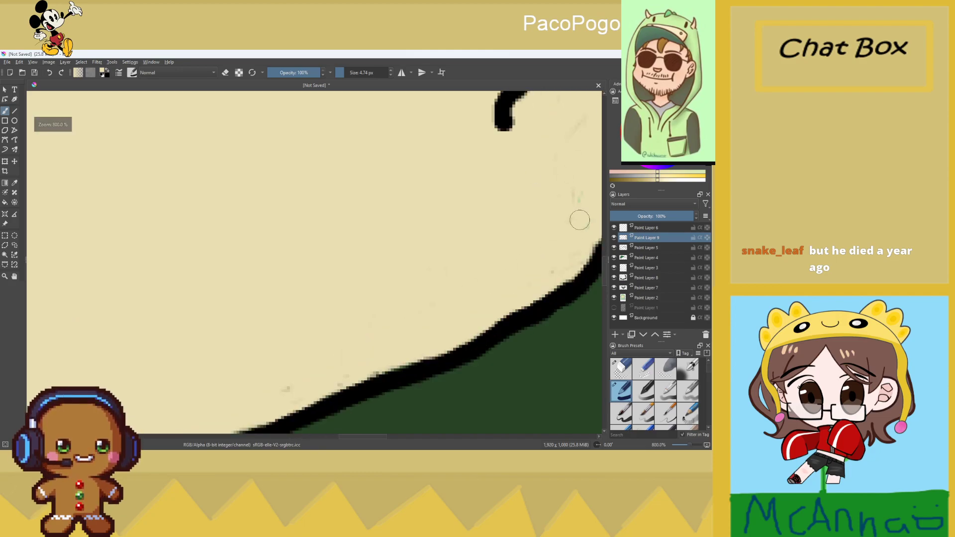
{"action": "scroll", "coordinate": [567, 199], "scroll_direction": "up", "scroll_amount": 2}
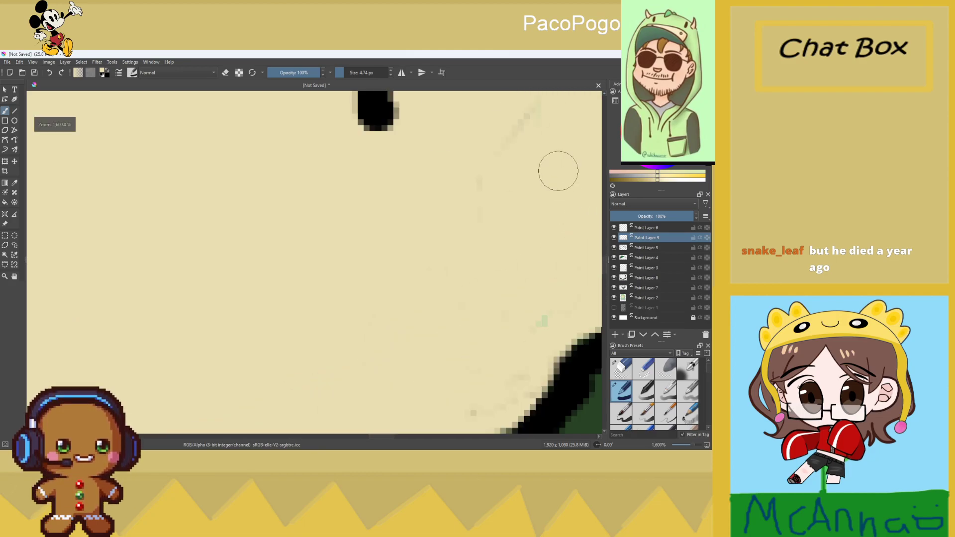
{"action": "scroll", "coordinate": [469, 189], "scroll_direction": "down", "scroll_amount": 2}
{"action": "scroll", "coordinate": [509, 144], "scroll_direction": "up", "scroll_amount": 2}
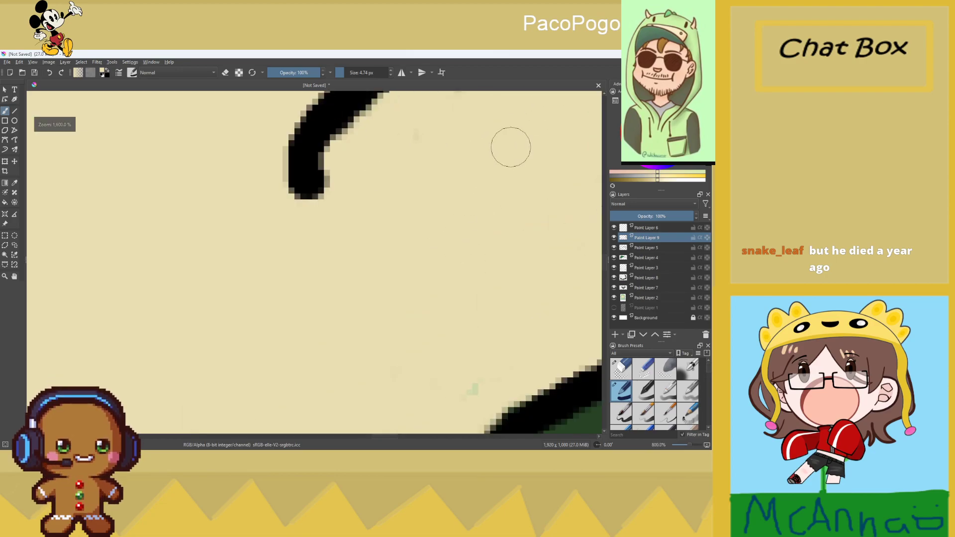
{"action": "scroll", "coordinate": [462, 155], "scroll_direction": "down", "scroll_amount": 2}
{"action": "scroll", "coordinate": [484, 127], "scroll_direction": "up", "scroll_amount": 2}
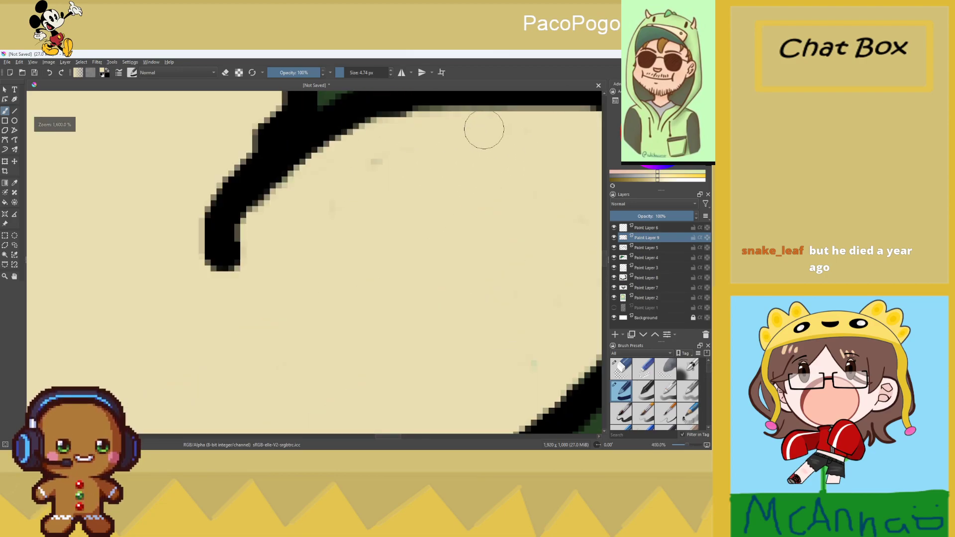
{"action": "scroll", "coordinate": [529, 205], "scroll_direction": "down", "scroll_amount": 2}
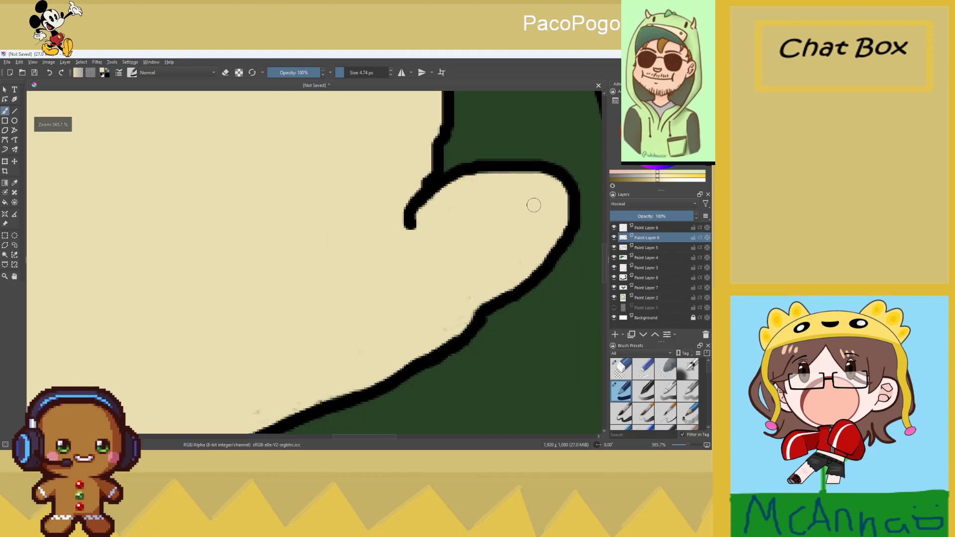
{"action": "scroll", "coordinate": [522, 219], "scroll_direction": "up", "scroll_amount": 2}
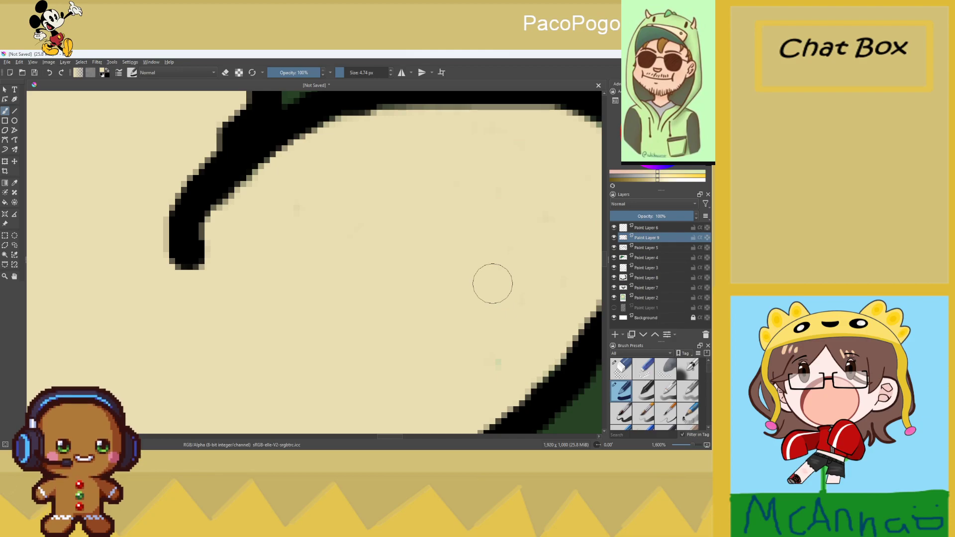
{"action": "scroll", "coordinate": [518, 279], "scroll_direction": "down", "scroll_amount": 2, "text": "ctrl"}
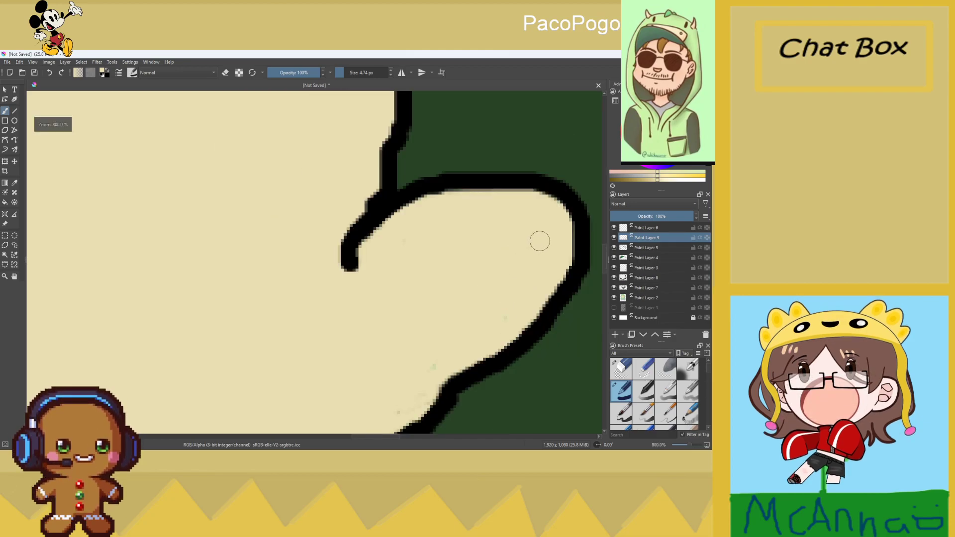
{"action": "scroll", "coordinate": [540, 242], "scroll_direction": "down", "scroll_amount": 1, "text": "ctrl"}
{"action": "scroll", "coordinate": [565, 206], "scroll_direction": "down", "scroll_amount": 1, "text": "ctrl"}
{"action": "scroll", "coordinate": [565, 206], "scroll_direction": "up", "scroll_amount": 2, "text": "ctrl"}
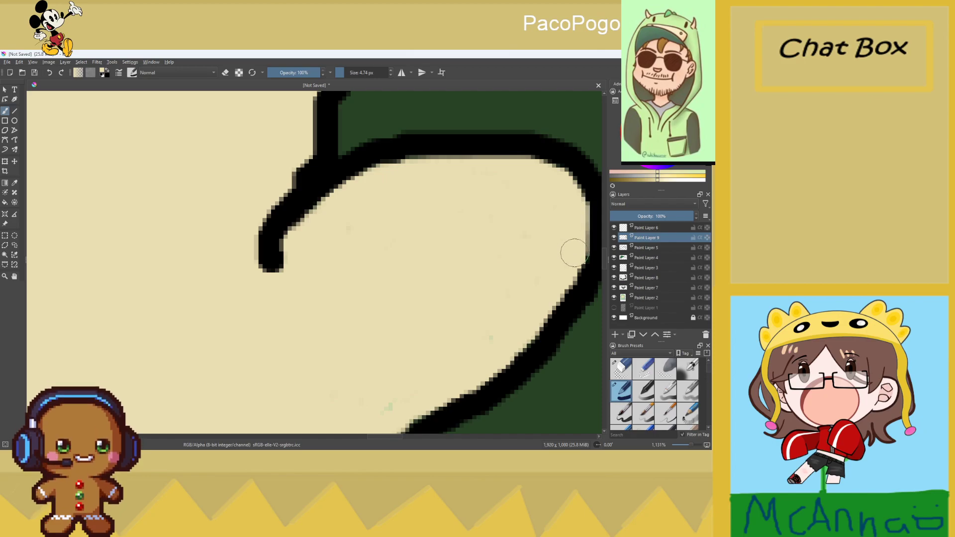
Erase the outer curve of the earlobe outline on Paint Layer 9 with a 6.02 px eraser
{"action": "scroll", "coordinate": [401, 380], "scroll_direction": "down", "scroll_amount": 6, "text": "ctrl"}
{"action": "scroll", "coordinate": [268, 343], "scroll_direction": "down", "scroll_amount": 4, "text": "ctrl"}
{"action": "scroll", "coordinate": [155, 328], "scroll_direction": "up", "scroll_amount": 3, "text": "ctrl"}
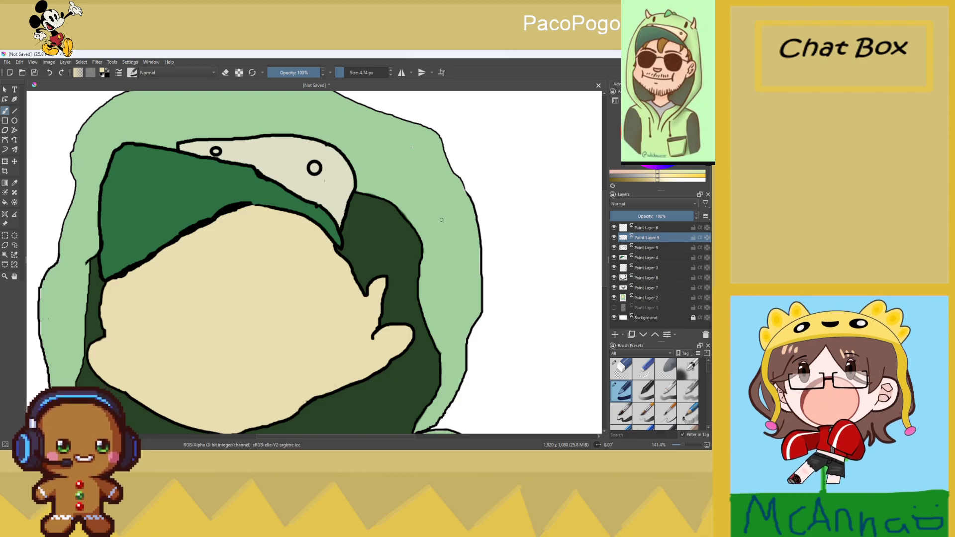
{"action": "scroll", "coordinate": [356, 313], "scroll_direction": "up", "scroll_amount": 2}
{"action": "scroll", "coordinate": [356, 313], "scroll_direction": "down", "scroll_amount": 3}
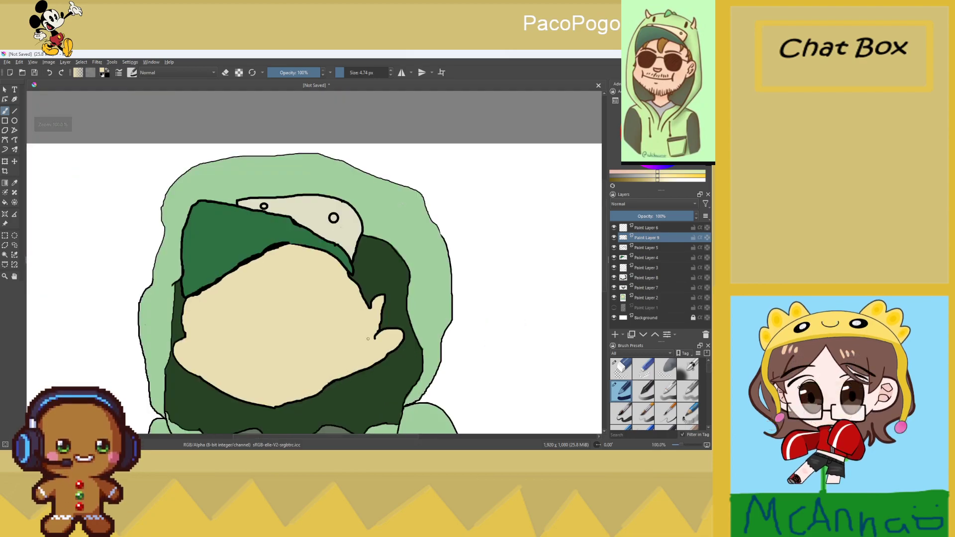
{"action": "scroll", "coordinate": [376, 338], "scroll_direction": "up", "scroll_amount": 3}
{"action": "left_click", "coordinate": [615, 239]}
{"action": "left_click", "coordinate": [615, 238]}
{"action": "left_click", "coordinate": [621, 368]}
{"action": "mouse_move", "coordinate": [428, 309]}
{"action": "left_mouse_down"}
{"action": "mouse_move", "coordinate": [447, 324]}
{"action": "mouse_move", "coordinate": [455, 302]}
{"action": "mouse_move", "coordinate": [438, 308]}
{"action": "mouse_move", "coordinate": [442, 300]}
{"action": "mouse_move", "coordinate": [460, 318]}
{"action": "mouse_move", "coordinate": [464, 310]}
{"action": "mouse_move", "coordinate": [465, 349]}
{"action": "left_mouse_up"}
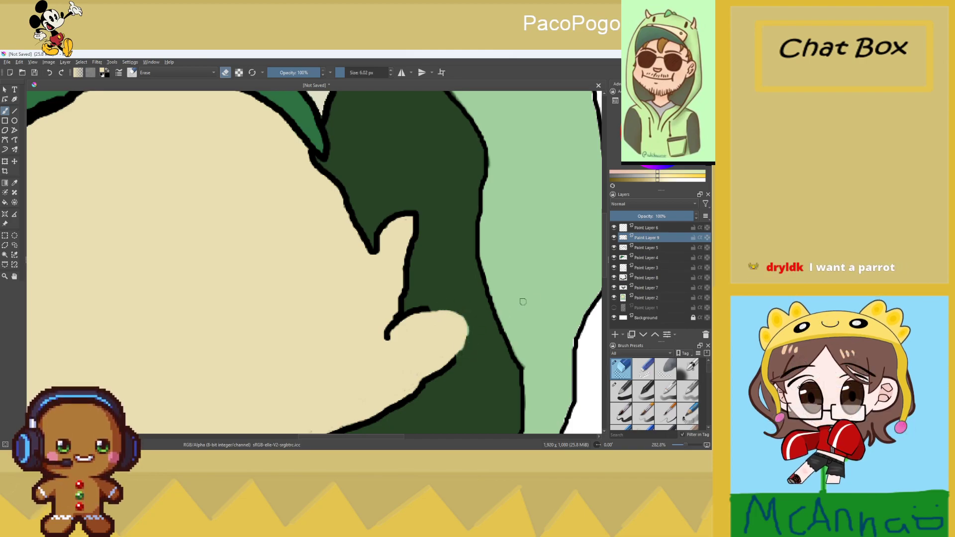
Sample black from the outline and redraw a narrower earlobe curve down to the jaw on Paint Layer 9 with a 4.74 px brush
{"action": "left_click", "coordinate": [629, 395]}
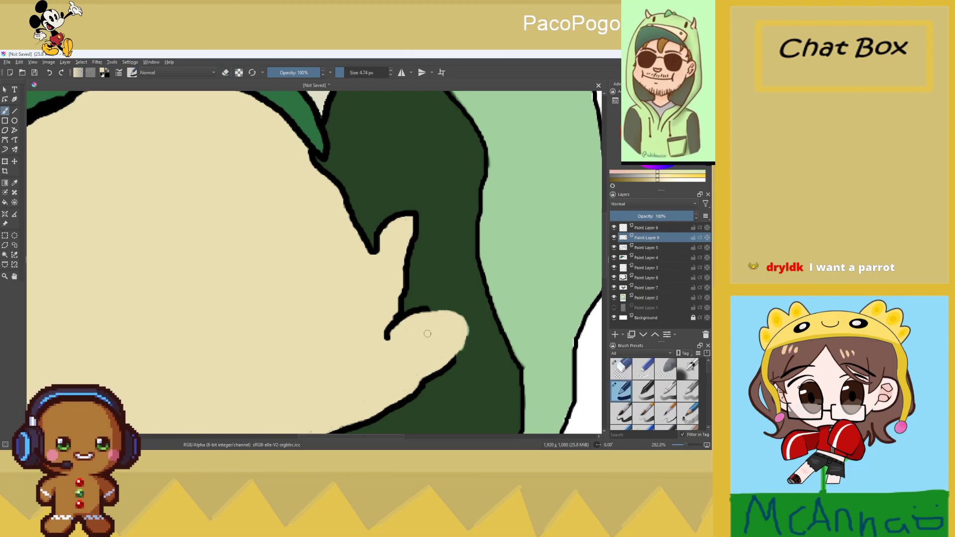
{"action": "left_click", "coordinate": [423, 308], "text": "ctrl"}
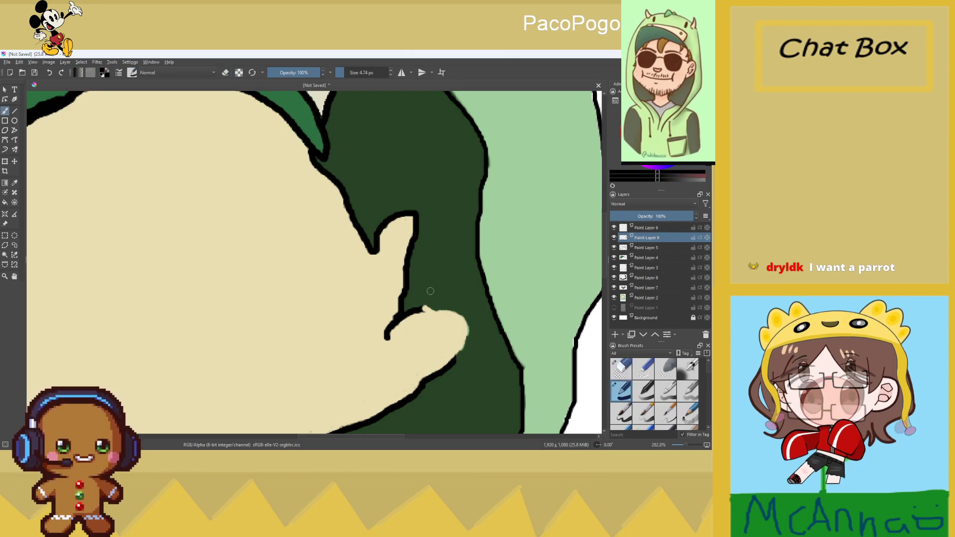
{"action": "mouse_move", "coordinate": [423, 309]}
{"action": "left_mouse_down"}
{"action": "mouse_move", "coordinate": [445, 318]}
{"action": "mouse_move", "coordinate": [454, 338]}
{"action": "mouse_move", "coordinate": [450, 361]}
{"action": "mouse_move", "coordinate": [426, 385]}
{"action": "left_mouse_up"}
Draw an outward-bulging black curve along the upper ear's outer edge down to the earlobe on Paint Layer 9
{"action": "scroll", "coordinate": [407, 392], "scroll_direction": "down", "scroll_amount": 6}
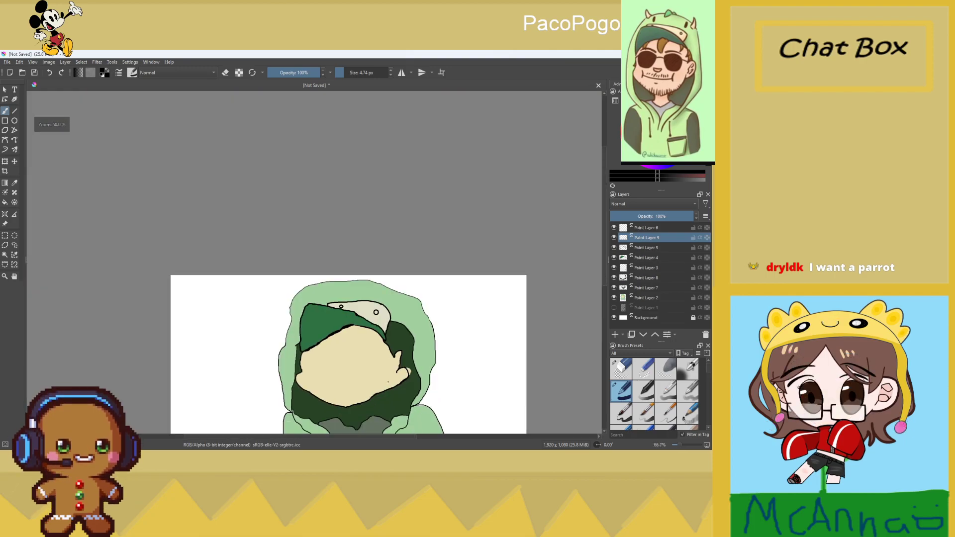
{"action": "scroll", "coordinate": [374, 387], "scroll_direction": "up", "scroll_amount": 5}
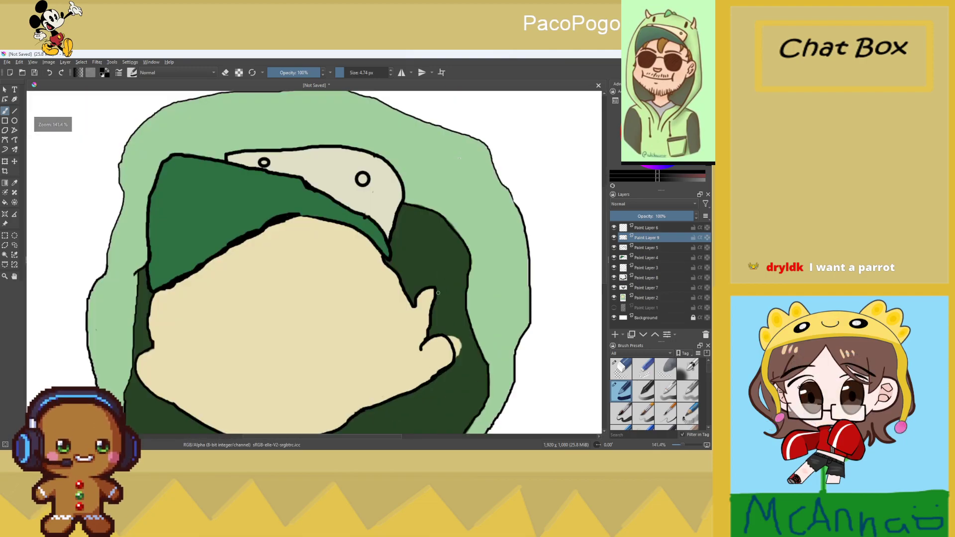
{"action": "left_click_drag", "start_coordinate": [438, 296], "coordinate": [421, 347]}
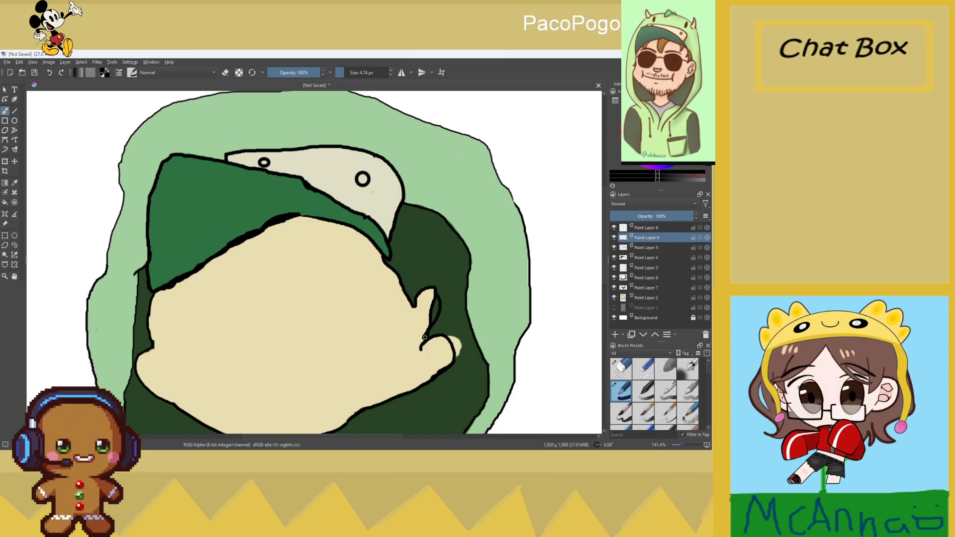
Erase the old inner line of the upper ear beside the new curve on Paint Layer 9 with a 6.02 px eraser
{"action": "scroll", "coordinate": [465, 294], "scroll_direction": "up", "scroll_amount": 3}
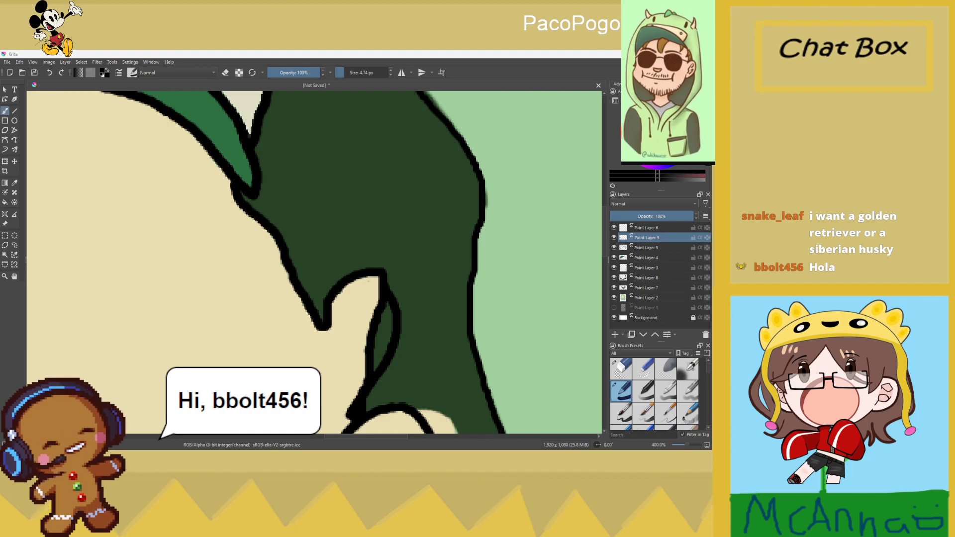
{"action": "scroll", "coordinate": [376, 315], "scroll_direction": "up", "scroll_amount": 1}
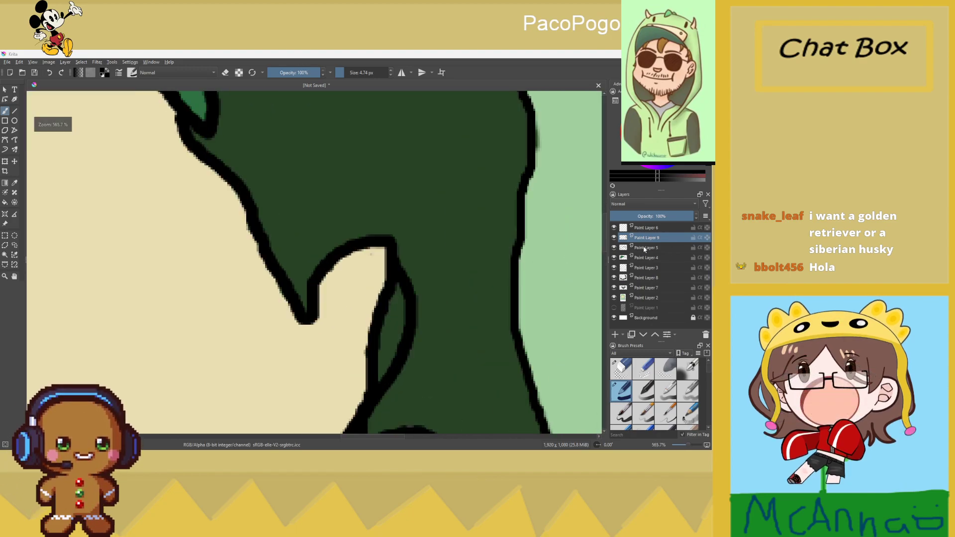
{"action": "left_click", "coordinate": [622, 368]}
{"action": "mouse_move", "coordinate": [386, 281]}
{"action": "left_mouse_down"}
{"action": "mouse_move", "coordinate": [392, 324]}
{"action": "mouse_move", "coordinate": [370, 347]}
{"action": "left_mouse_up"}
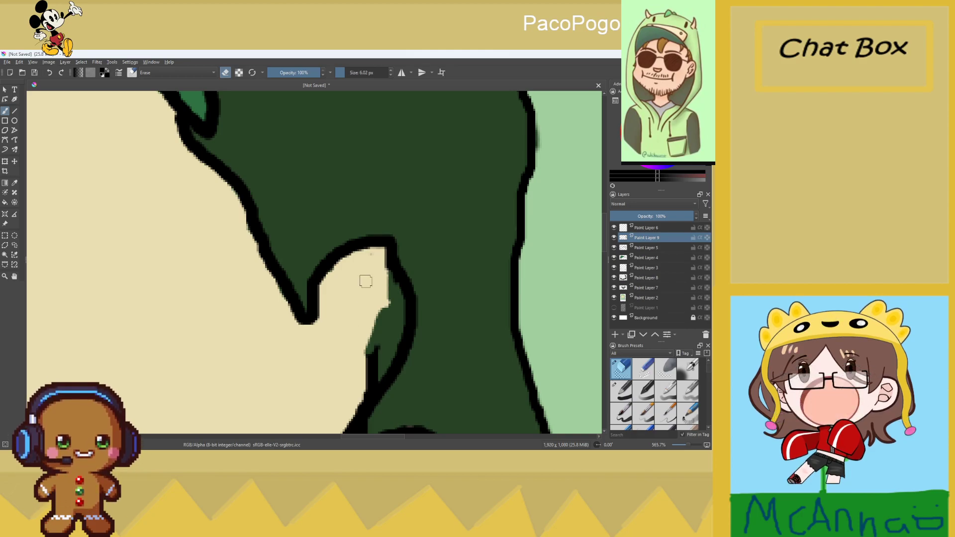
{"action": "left_click_drag", "start_coordinate": [371, 363], "coordinate": [368, 381]}
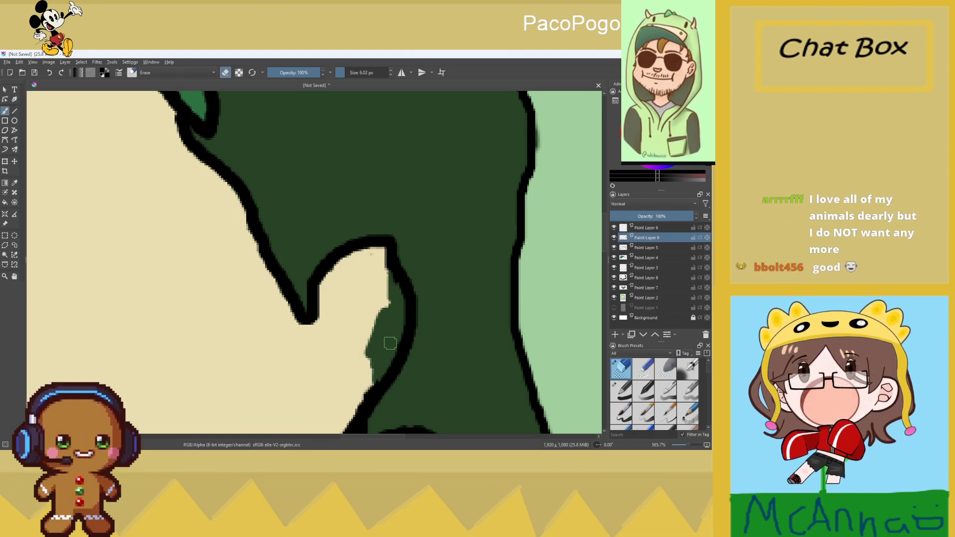
Erase the dark green inside the new upper ear curve on Paint Layer 8
{"action": "left_click", "coordinate": [646, 297]}
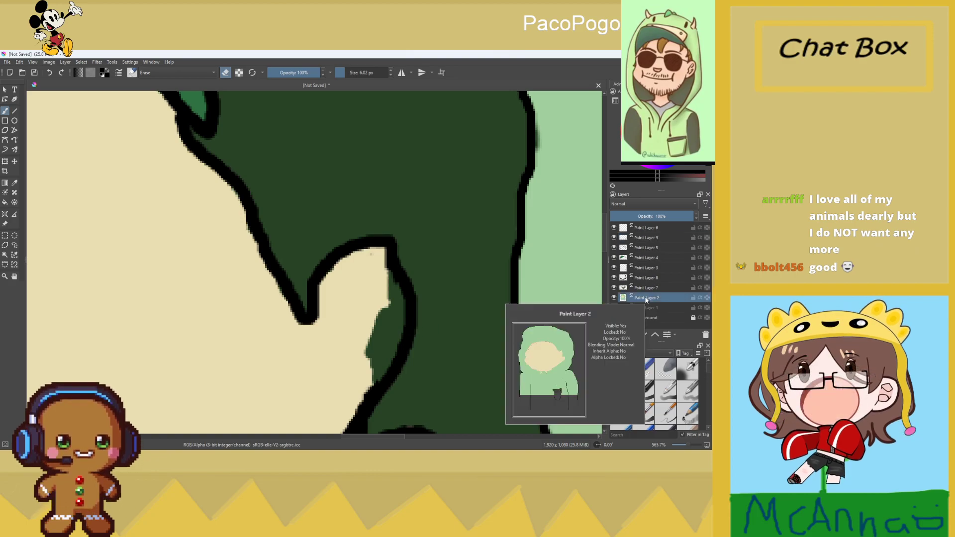
{"action": "key", "text": "Page_Up"}
{"action": "key", "text": "Page_Up"}
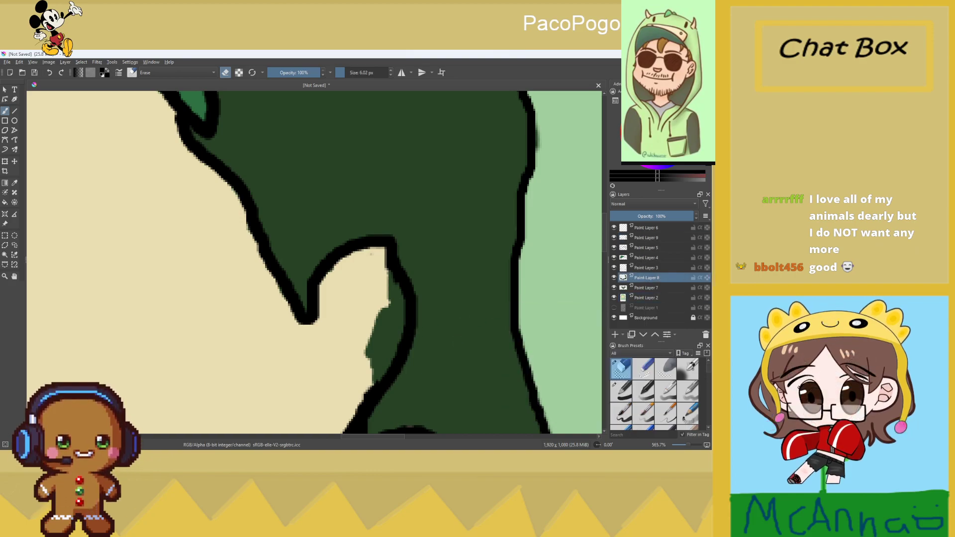
{"action": "mouse_move", "coordinate": [394, 297]}
{"action": "left_mouse_down"}
{"action": "mouse_move", "coordinate": [388, 313]}
{"action": "mouse_move", "coordinate": [386, 285]}
{"action": "mouse_move", "coordinate": [397, 331]}
{"action": "mouse_move", "coordinate": [383, 318]}
{"action": "mouse_move", "coordinate": [373, 324]}
{"action": "mouse_move", "coordinate": [386, 342]}
{"action": "mouse_move", "coordinate": [381, 358]}
{"action": "mouse_move", "coordinate": [390, 341]}
{"action": "mouse_move", "coordinate": [381, 366]}
{"action": "left_mouse_up"}
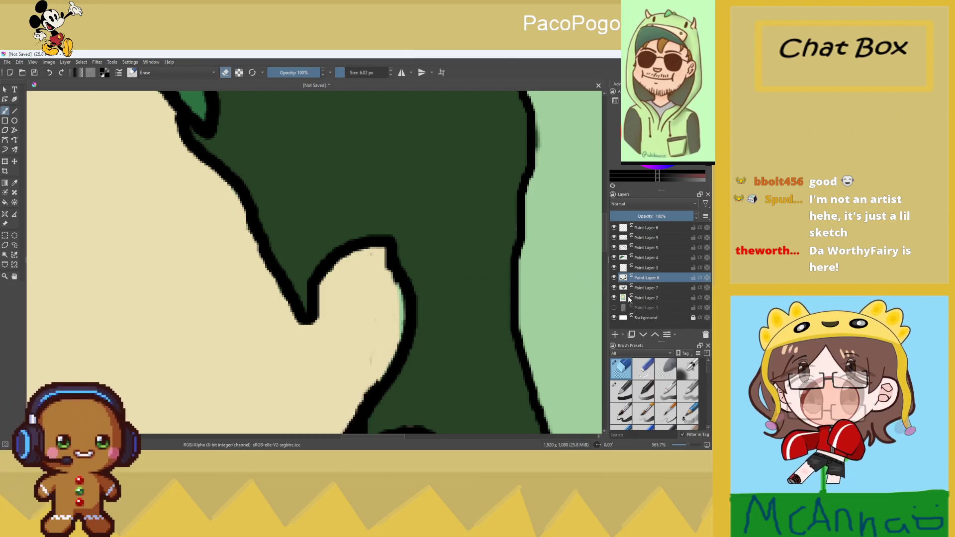
Sample the skin colour and paint over the light green sliver inside the upper ear on Paint Layer 2 with a 4.74 px brush
{"action": "left_click", "coordinate": [630, 299]}
{"action": "left_click", "coordinate": [621, 391]}
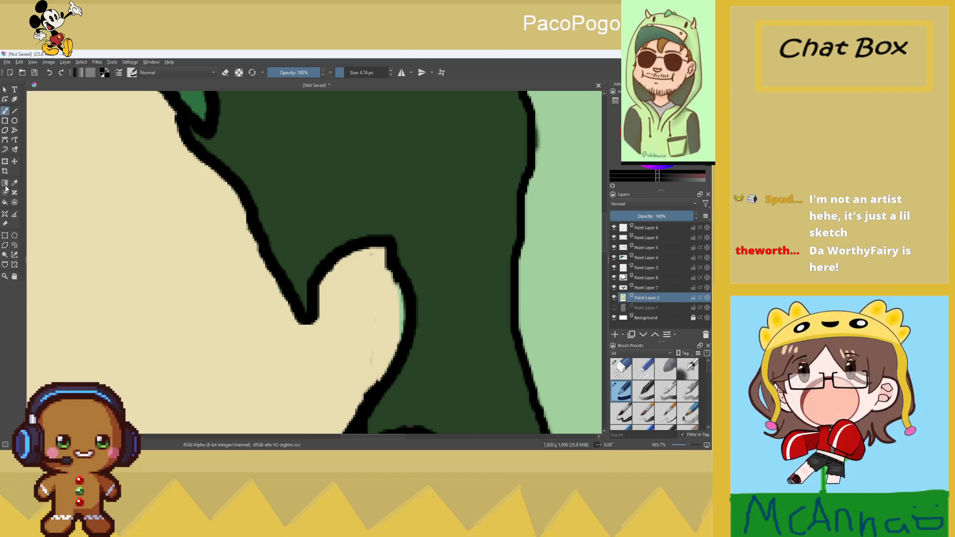
{"action": "left_click", "coordinate": [209, 224], "text": "ctrl"}
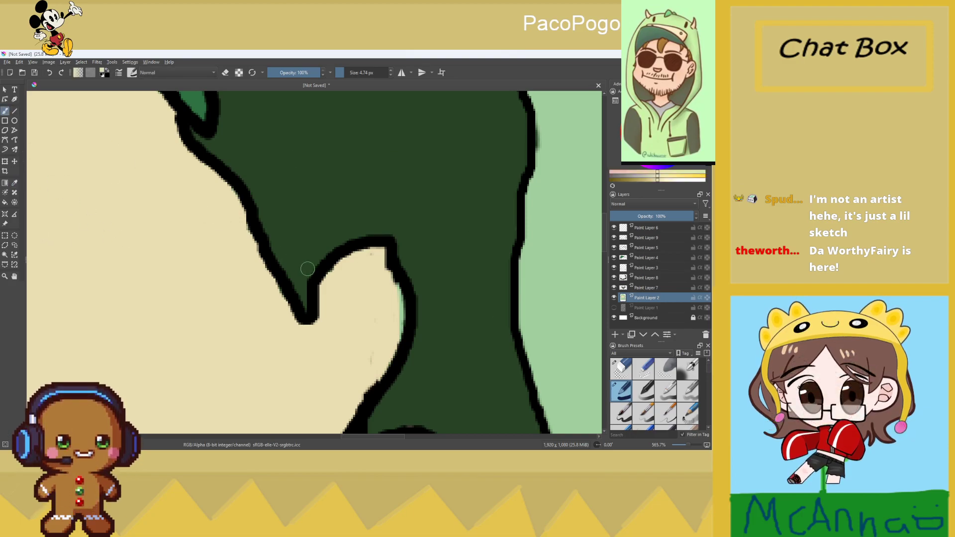
{"action": "mouse_move", "coordinate": [380, 284]}
{"action": "left_mouse_down"}
{"action": "mouse_move", "coordinate": [398, 292]}
{"action": "mouse_move", "coordinate": [396, 327]}
{"action": "left_mouse_up"}
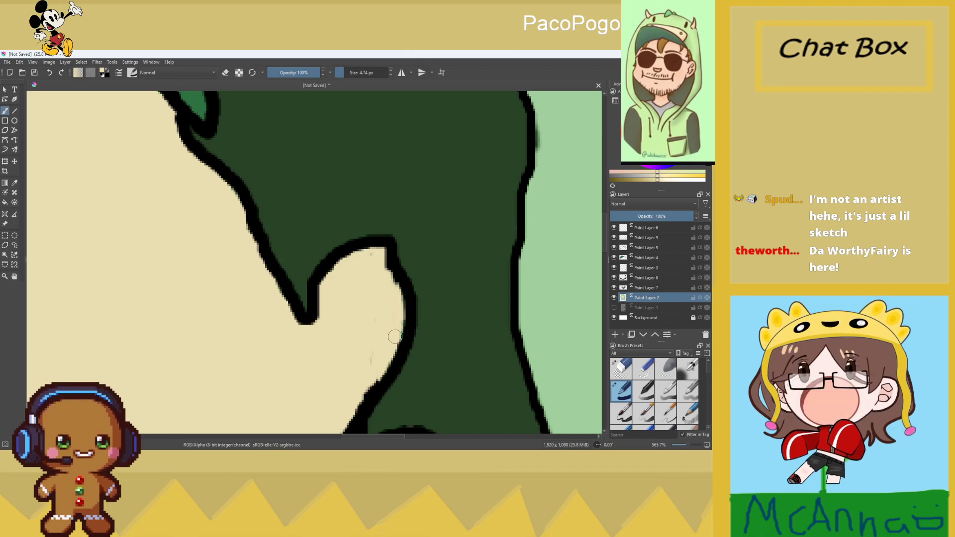
Try to erase the leftover skin colour outside the new earlobe outline on Paint Layer 2 with a 6.02 px eraser
{"action": "scroll", "coordinate": [396, 333], "scroll_direction": "down", "scroll_amount": 6}
{"action": "scroll", "coordinate": [477, 310], "scroll_direction": "up", "scroll_amount": 5}
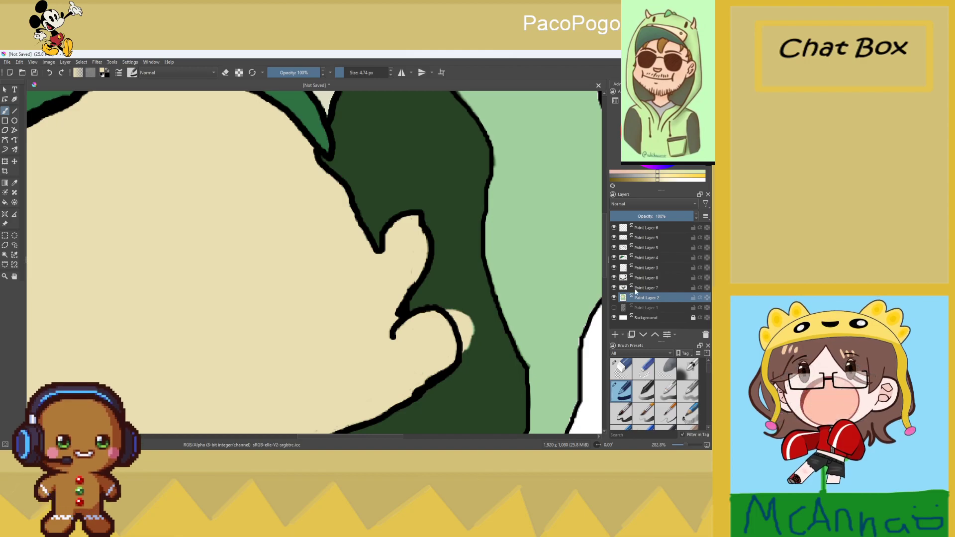
{"action": "left_click", "coordinate": [621, 369]}
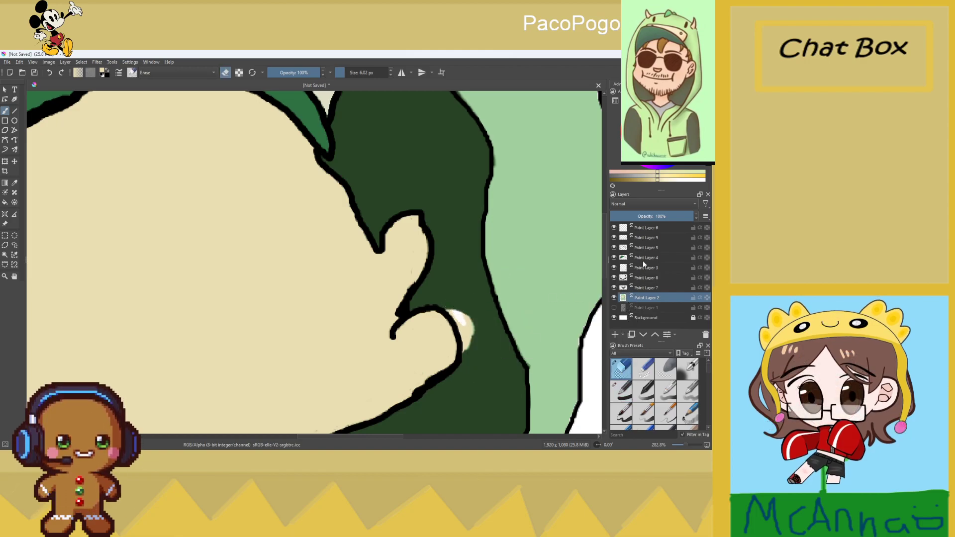
Sample the hood's dark green and paint over the leftover patch outside the earlobe on Paint Layer 8 with a 4.74 px brush
{"action": "left_click", "coordinate": [648, 279]}
{"action": "left_click", "coordinate": [621, 390]}
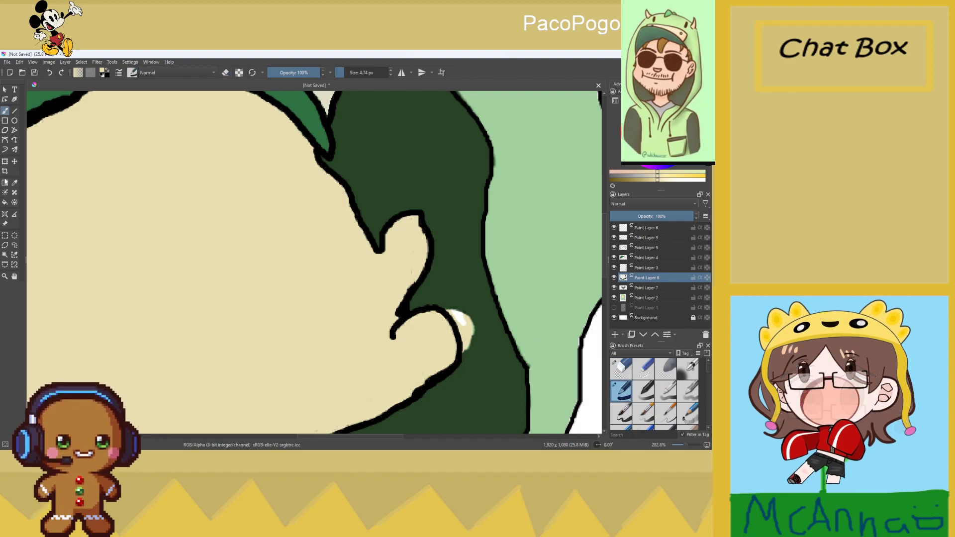
{"action": "key", "text": "p"}
{"action": "left_click", "coordinate": [441, 280]}
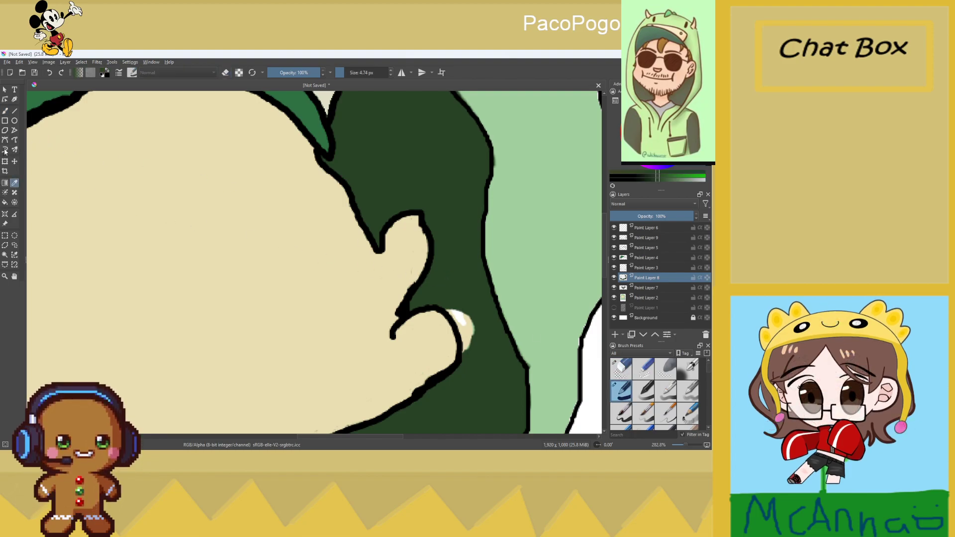
{"action": "left_click", "coordinate": [5, 111]}
{"action": "mouse_move", "coordinate": [446, 305]}
{"action": "left_mouse_down"}
{"action": "mouse_move", "coordinate": [482, 337]}
{"action": "mouse_move", "coordinate": [471, 341]}
{"action": "mouse_move", "coordinate": [479, 348]}
{"action": "mouse_move", "coordinate": [461, 326]}
{"action": "mouse_move", "coordinate": [465, 354]}
{"action": "left_mouse_up"}
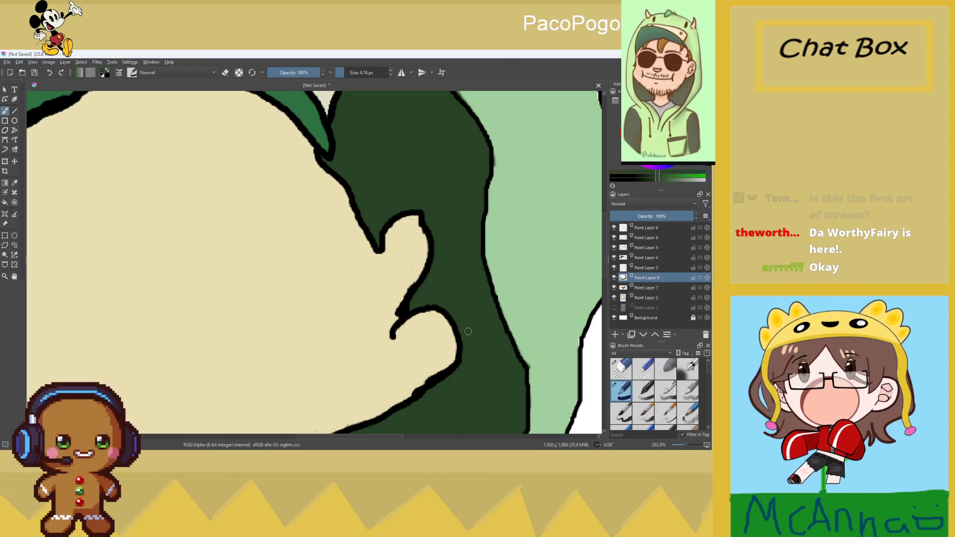
Sample the face's skin colour and paint over the faint specks inside the upper ear on Paint Layer 2 with a 4.74 px brush
{"action": "scroll", "coordinate": [405, 262], "scroll_direction": "down", "scroll_amount": 6}
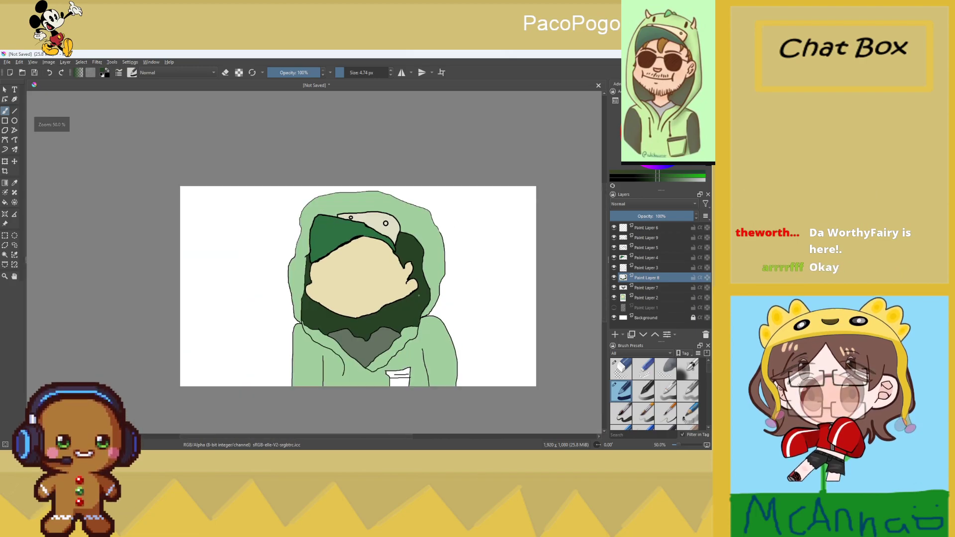
{"action": "scroll", "coordinate": [406, 300], "scroll_direction": "up", "scroll_amount": 4}
{"action": "scroll", "coordinate": [405, 301], "scroll_direction": "up", "scroll_amount": 2}
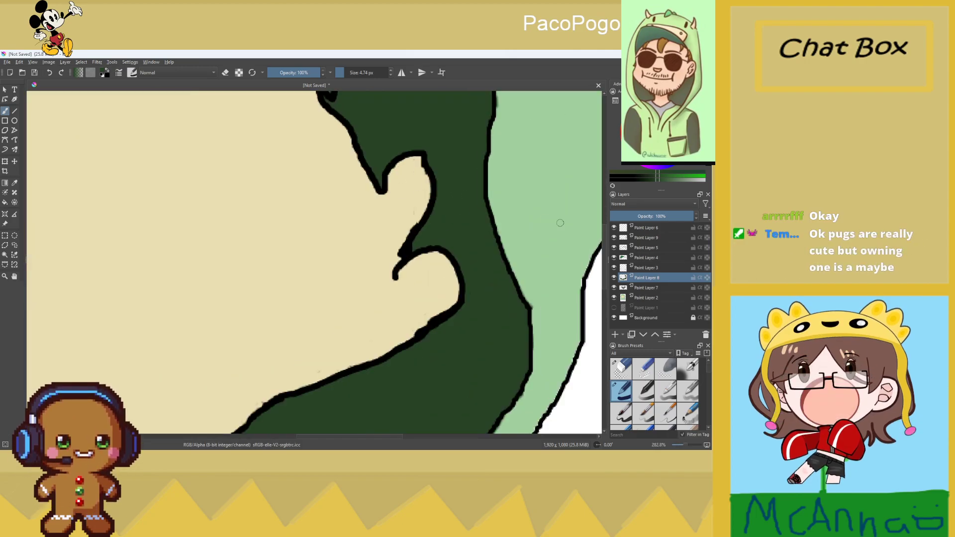
{"action": "left_click", "coordinate": [14, 183]}
{"action": "left_click", "coordinate": [43, 181]}
{"action": "left_click", "coordinate": [653, 182]}
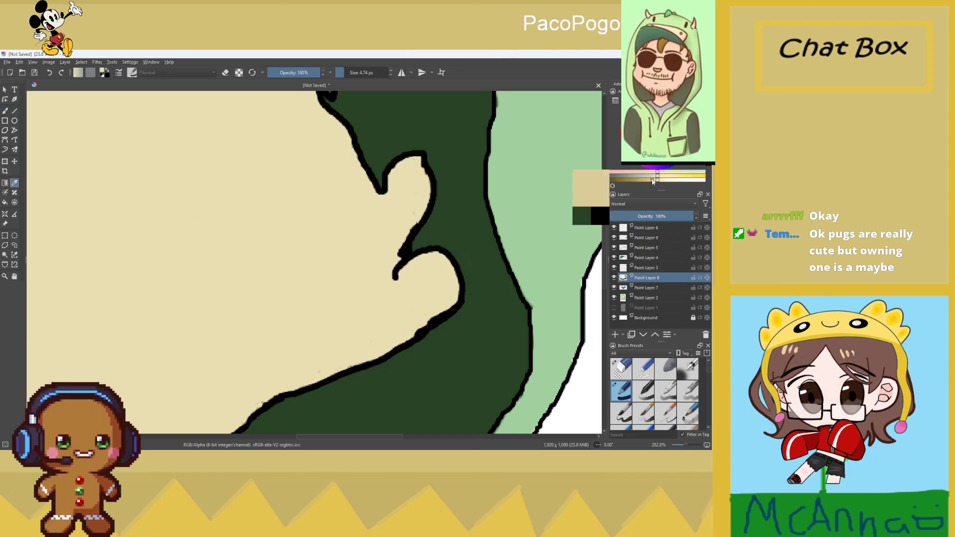
{"action": "left_click", "coordinate": [5, 110]}
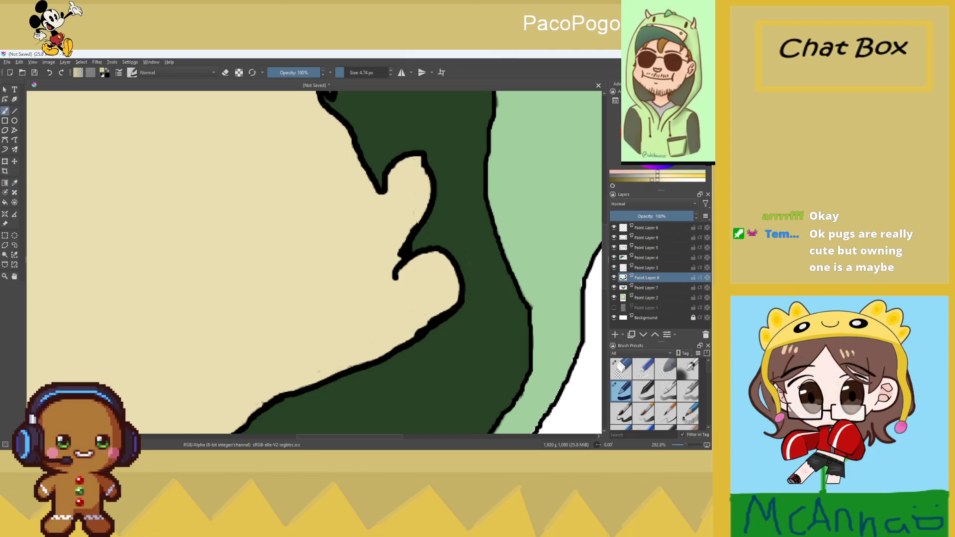
{"action": "key", "text": "Page_Down"}
{"action": "key", "text": "Page_Down"}
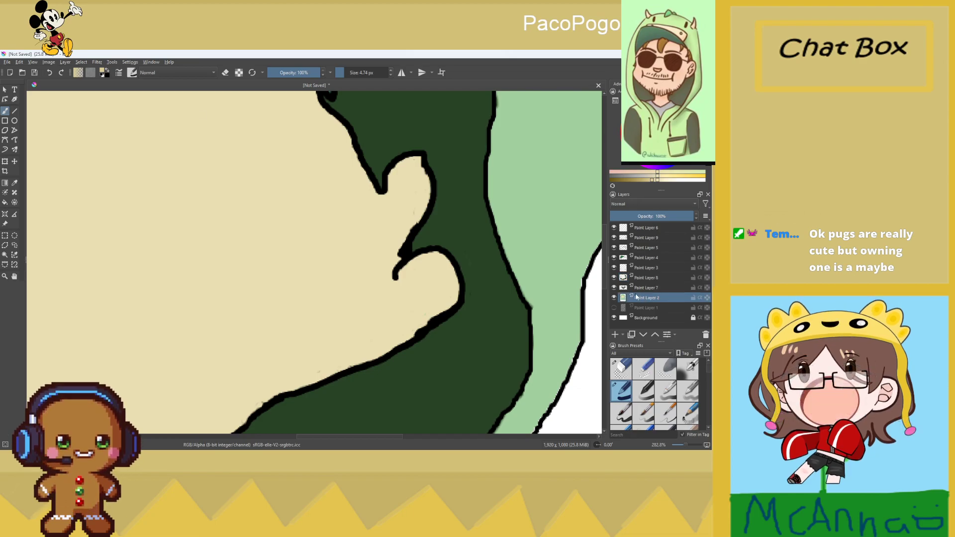
{"action": "left_click_drag", "start_coordinate": [406, 164], "coordinate": [395, 208]}
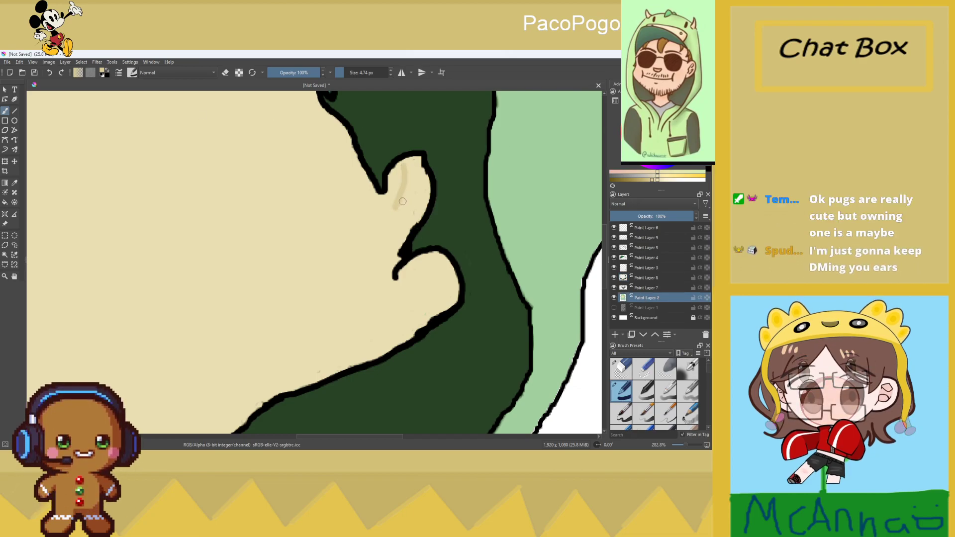
{"action": "left_click_drag", "start_coordinate": [415, 175], "coordinate": [401, 225]}
Try to draw the inner-ear loop in black inside the upper ear on Paint Layer 2 with the 4.74 px brush
{"action": "scroll", "coordinate": [445, 264], "scroll_direction": "down", "scroll_amount": 4}
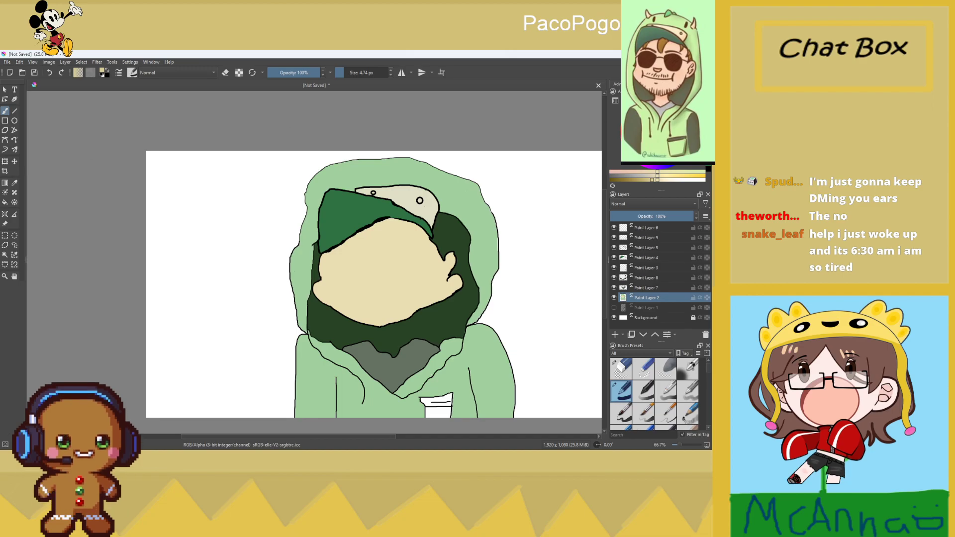
{"action": "scroll", "coordinate": [423, 208], "scroll_direction": "up", "scroll_amount": 3}
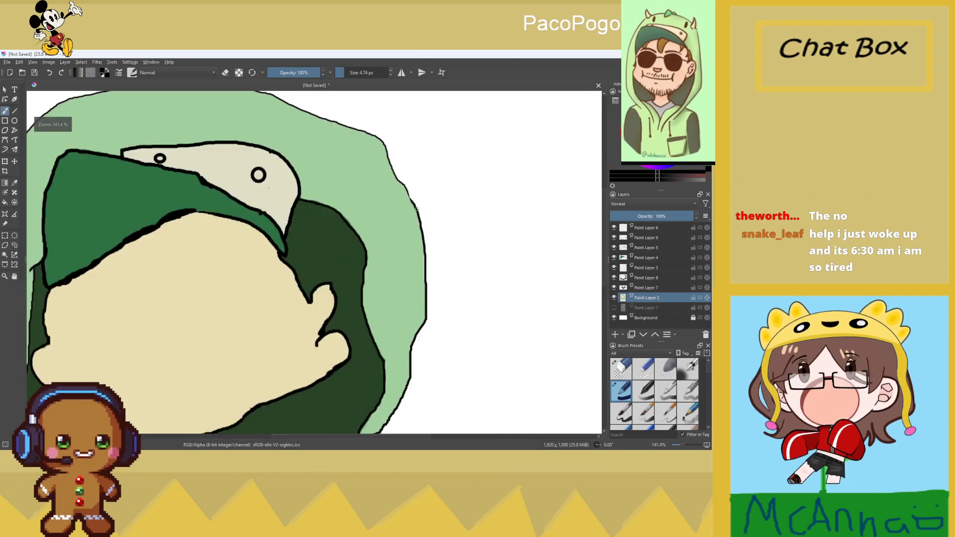
{"action": "scroll", "coordinate": [373, 208], "scroll_direction": "down", "scroll_amount": 1}
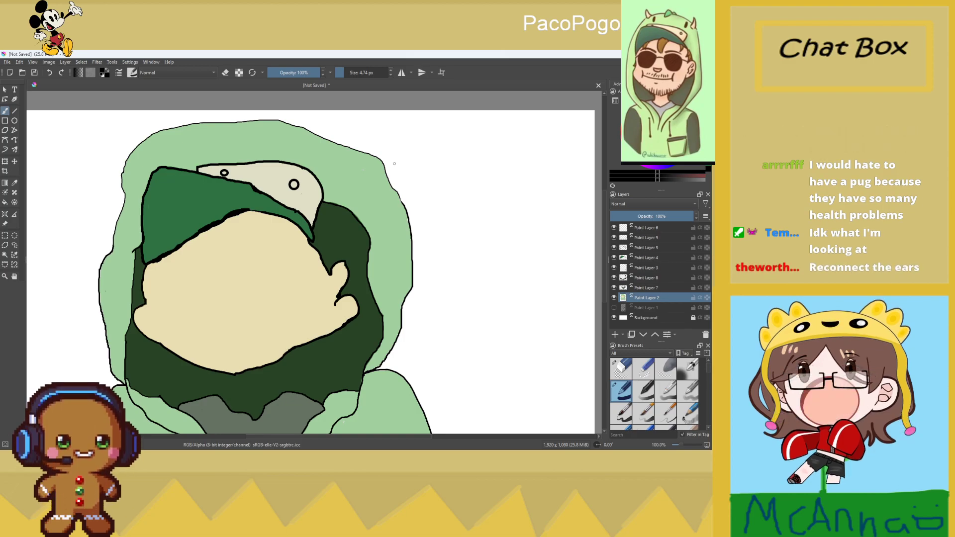
{"action": "scroll", "coordinate": [397, 181], "scroll_direction": "up", "scroll_amount": 2}
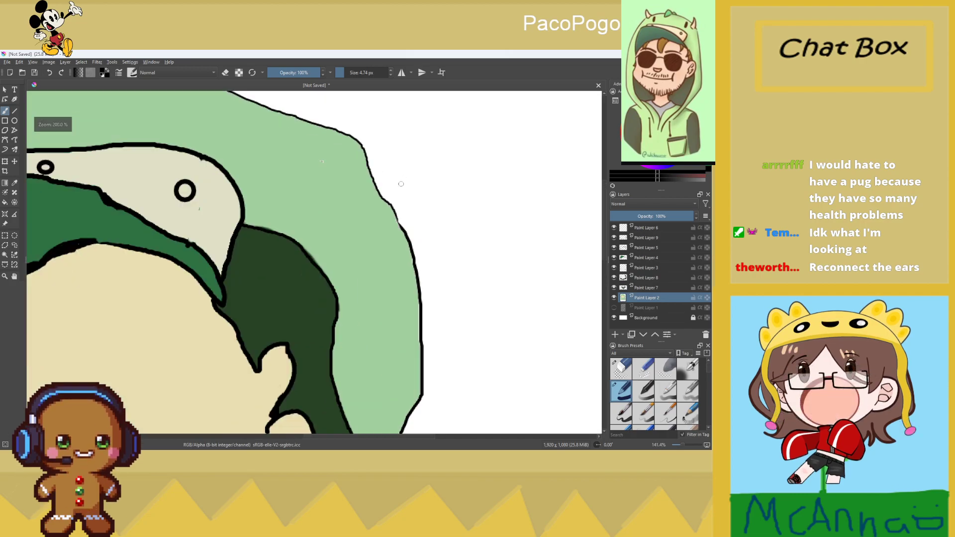
{"action": "scroll", "coordinate": [321, 252], "scroll_direction": "down", "scroll_amount": 1}
{"action": "scroll", "coordinate": [321, 251], "scroll_direction": "up", "scroll_amount": 1}
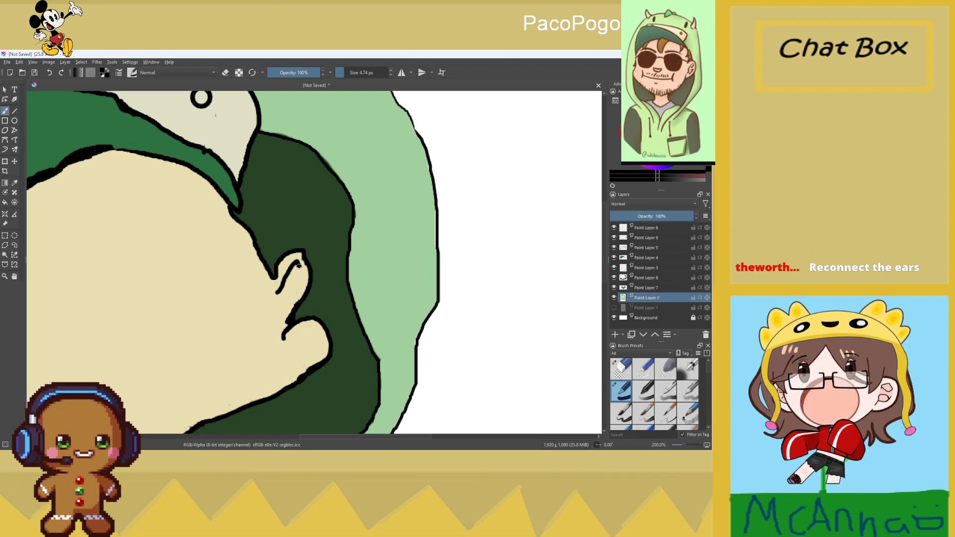
{"action": "left_click_drag", "start_coordinate": [293, 290], "coordinate": [277, 309]}
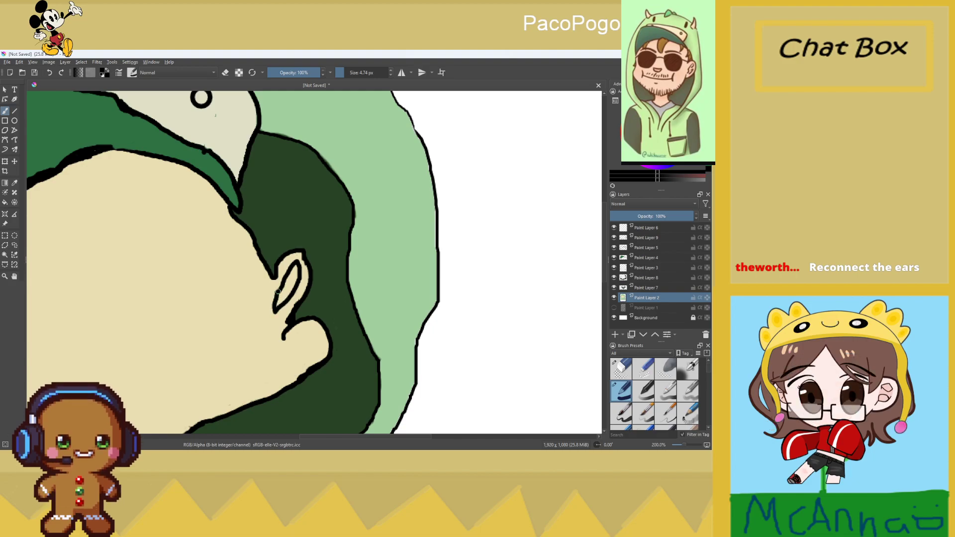
{"action": "key", "text": "1"}
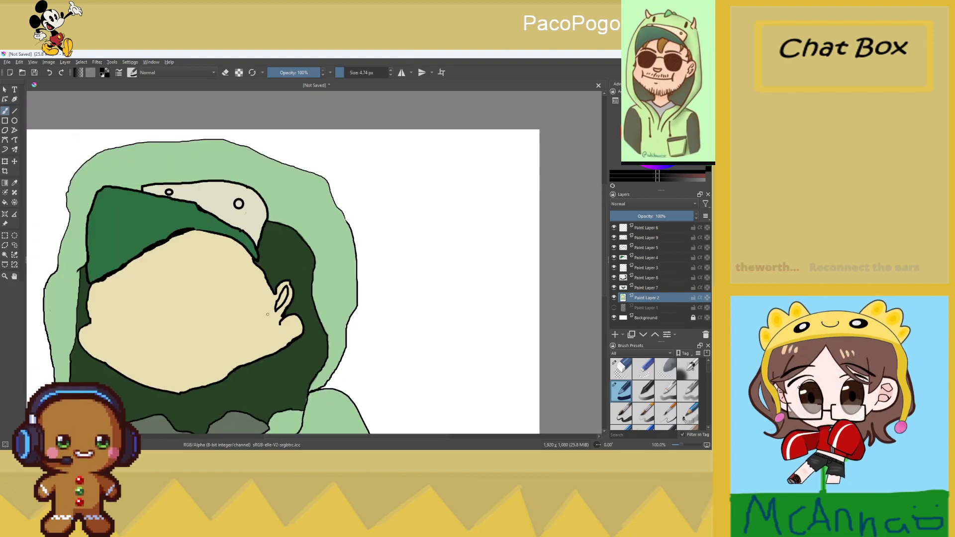
{"action": "left_click", "coordinate": [49, 73]}
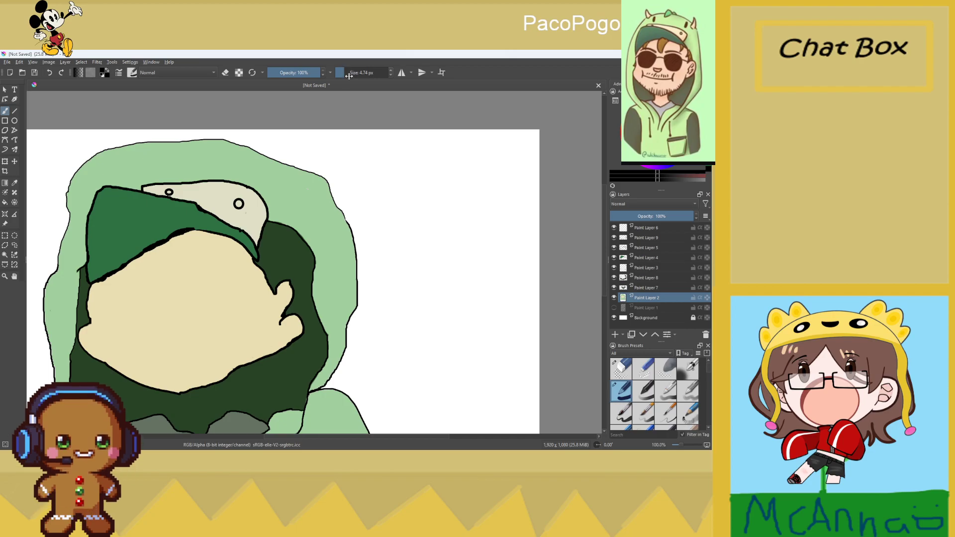
Draw thin black inner-ear fold lines inside the upper ear on Paint Layer 2 with a 1.16 px brush, undoing and redrawing the shape
{"action": "left_click_drag", "start_coordinate": [350, 75], "coordinate": [340, 74]}
{"action": "scroll", "coordinate": [246, 321], "scroll_direction": "up", "scroll_amount": 4}
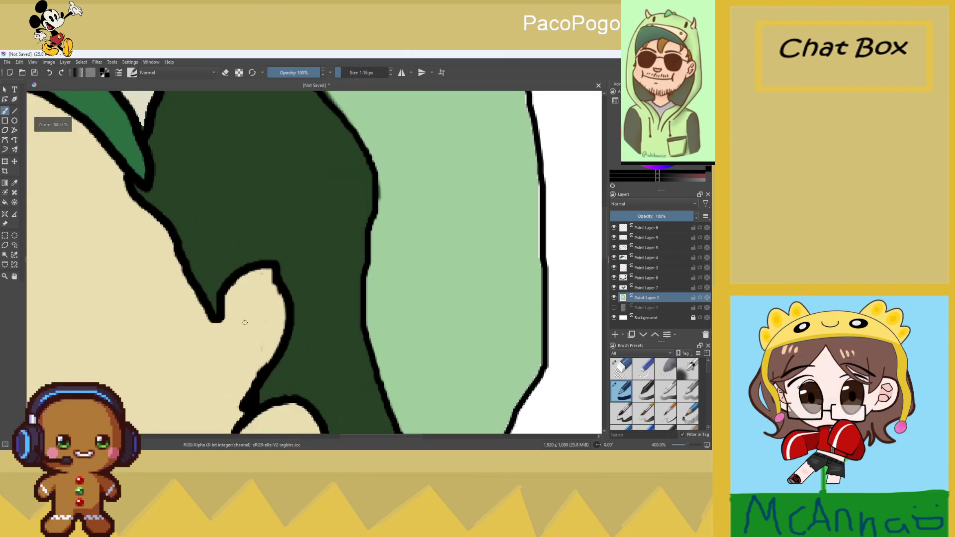
{"action": "left_click_drag", "start_coordinate": [229, 336], "coordinate": [242, 316]}
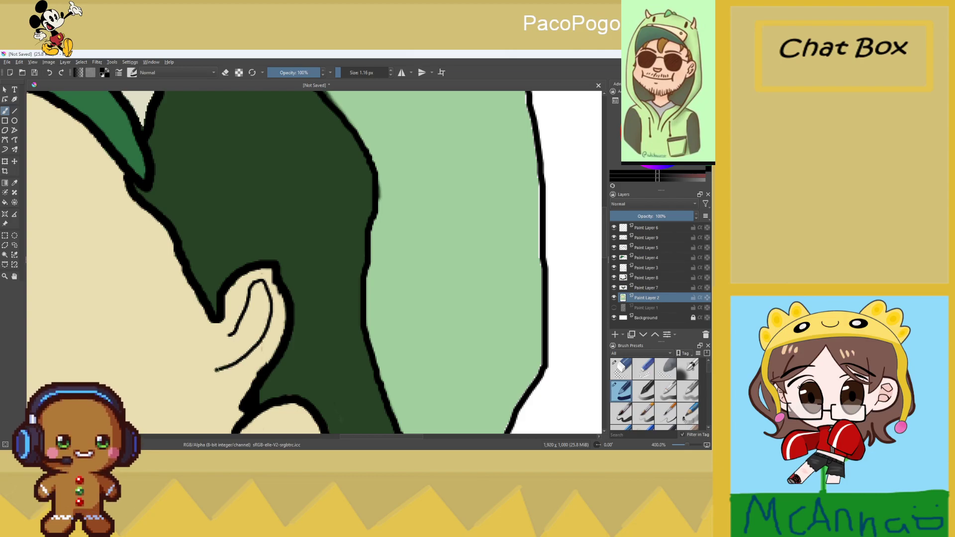
{"action": "mouse_move", "coordinate": [237, 321]}
{"action": "left_mouse_down"}
{"action": "mouse_move", "coordinate": [207, 336]}
{"action": "mouse_move", "coordinate": [203, 362]}
{"action": "mouse_move", "coordinate": [221, 380]}
{"action": "mouse_move", "coordinate": [254, 357]}
{"action": "left_mouse_up"}
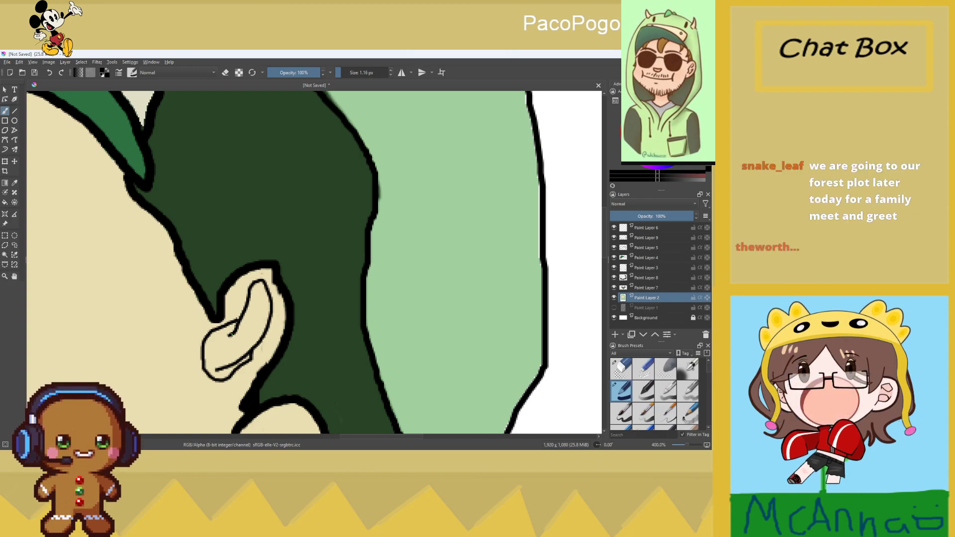
{"action": "left_click", "coordinate": [50, 74]}
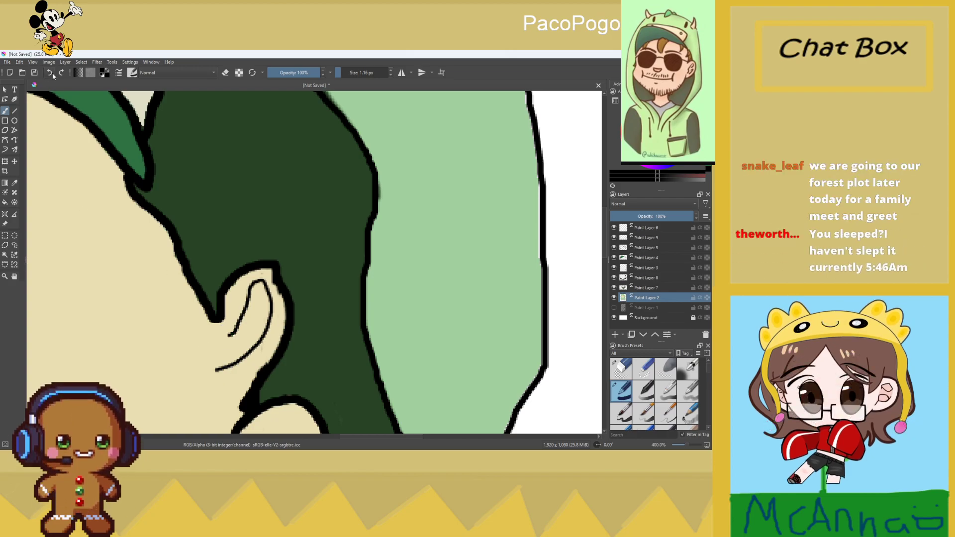
{"action": "left_click", "coordinate": [52, 74]}
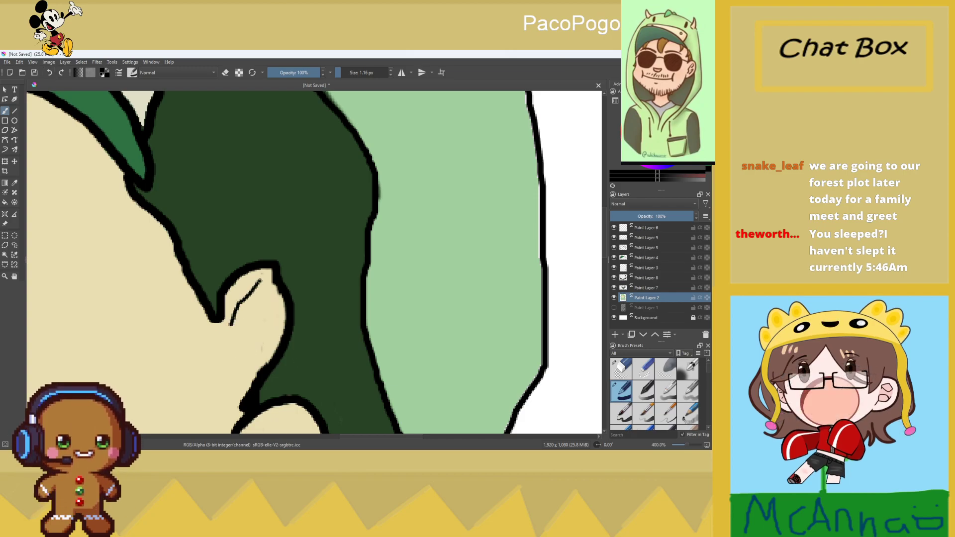
{"action": "mouse_move", "coordinate": [262, 283]}
{"action": "left_mouse_down"}
{"action": "mouse_move", "coordinate": [272, 317]}
{"action": "mouse_move", "coordinate": [248, 365]}
{"action": "mouse_move", "coordinate": [205, 375]}
{"action": "left_mouse_up"}
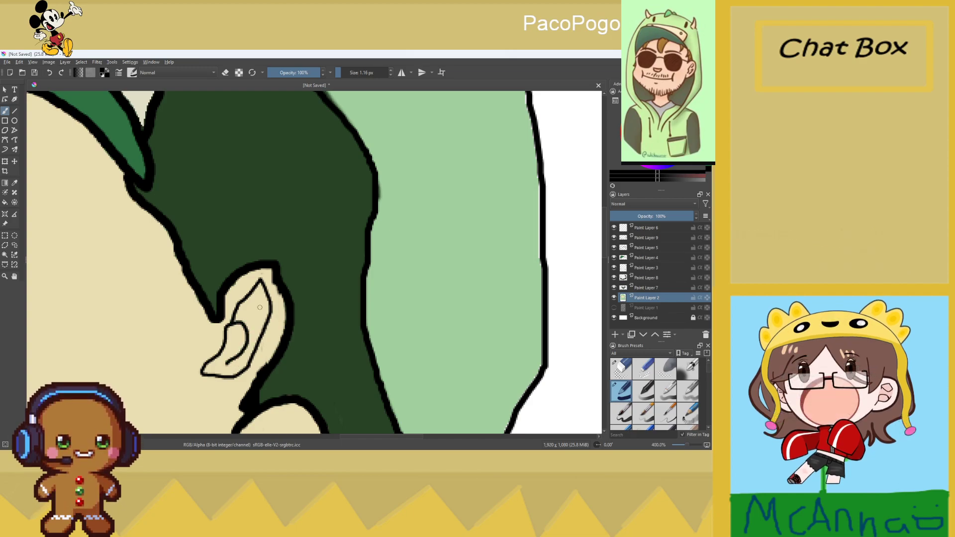
Examine the inner-ear lines up close and against the whole portrait
{"action": "scroll", "coordinate": [257, 291], "scroll_direction": "down", "scroll_amount": 8}
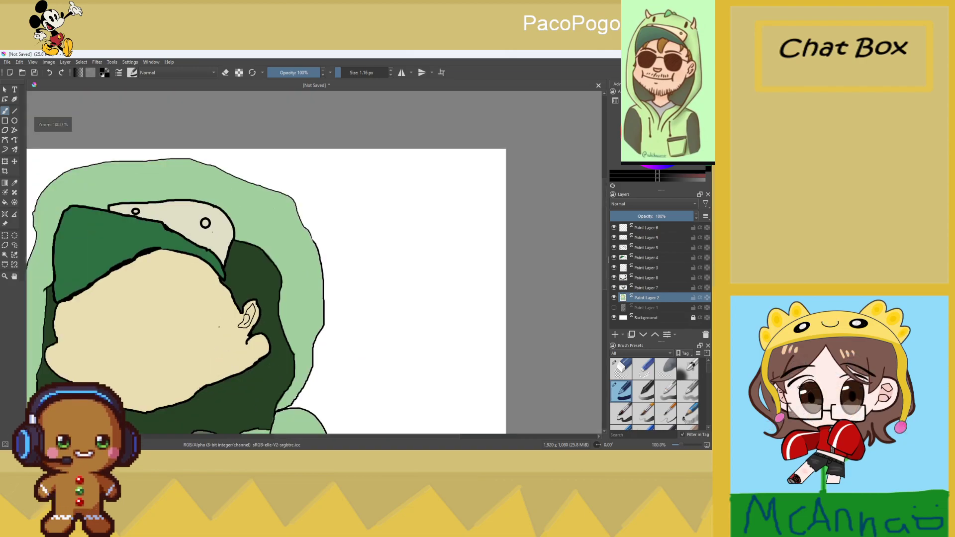
{"action": "scroll", "coordinate": [154, 331], "scroll_direction": "down", "scroll_amount": 1}
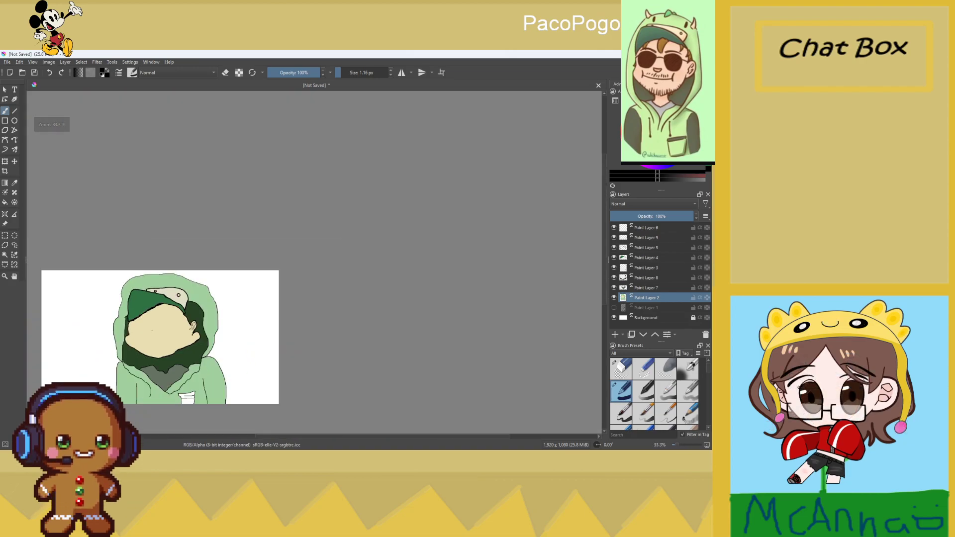
{"action": "scroll", "coordinate": [151, 329], "scroll_direction": "up", "scroll_amount": 3}
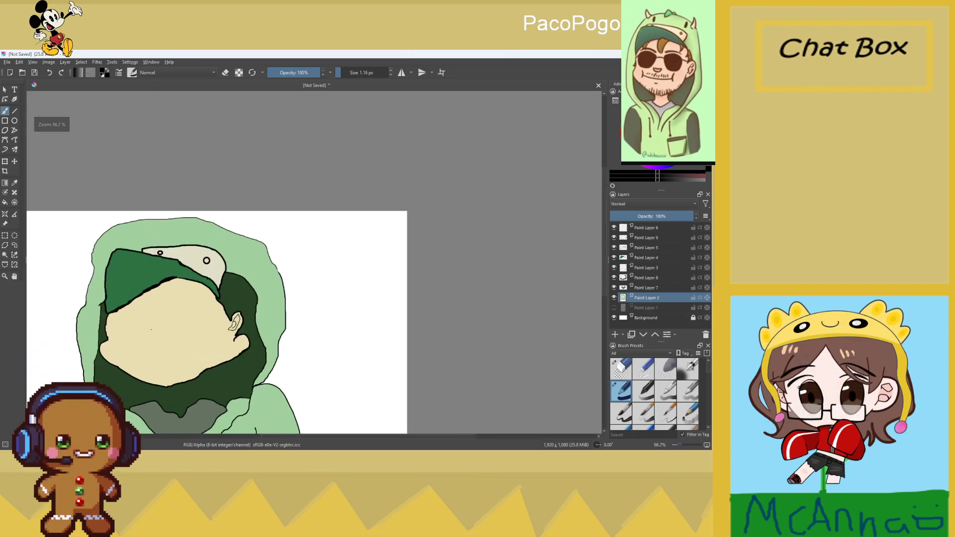
{"action": "scroll", "coordinate": [214, 370], "scroll_direction": "down", "scroll_amount": 1}
{"action": "scroll", "coordinate": [215, 370], "scroll_direction": "up", "scroll_amount": 1}
{"action": "scroll", "coordinate": [215, 370], "scroll_direction": "up", "scroll_amount": 1}
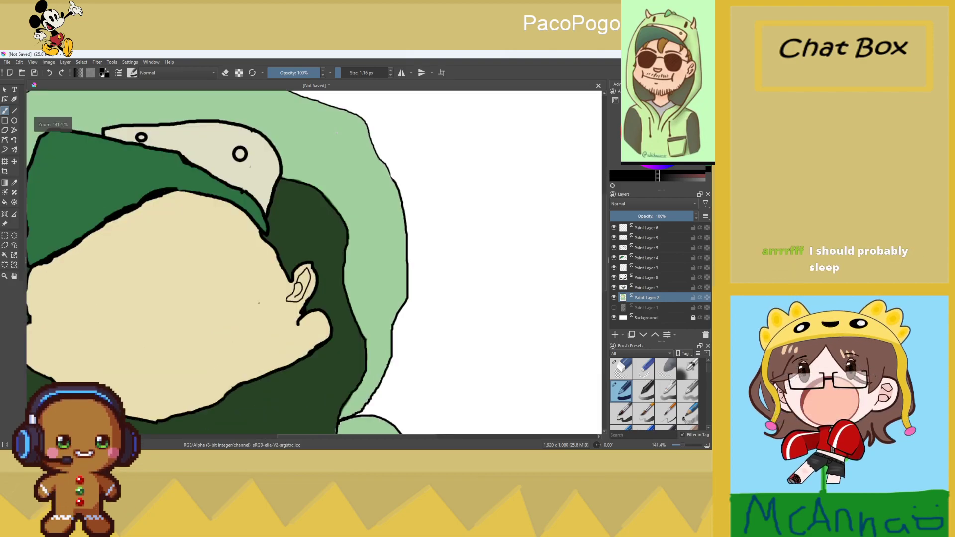
{"action": "scroll", "coordinate": [230, 290], "scroll_direction": "down", "scroll_amount": 2}
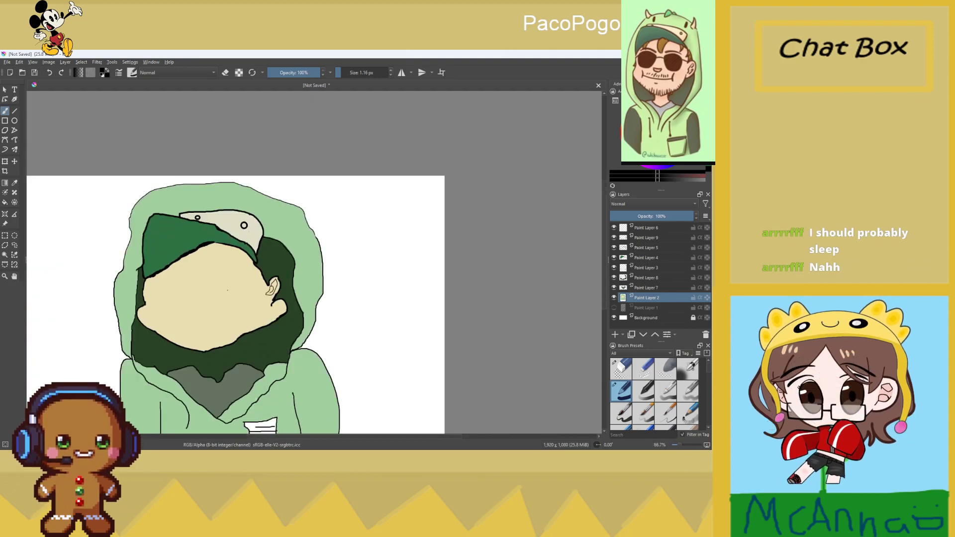
{"action": "scroll", "coordinate": [230, 290], "scroll_direction": "up", "scroll_amount": 1}
{"action": "scroll", "coordinate": [398, 260], "scroll_direction": "down", "scroll_amount": 1}
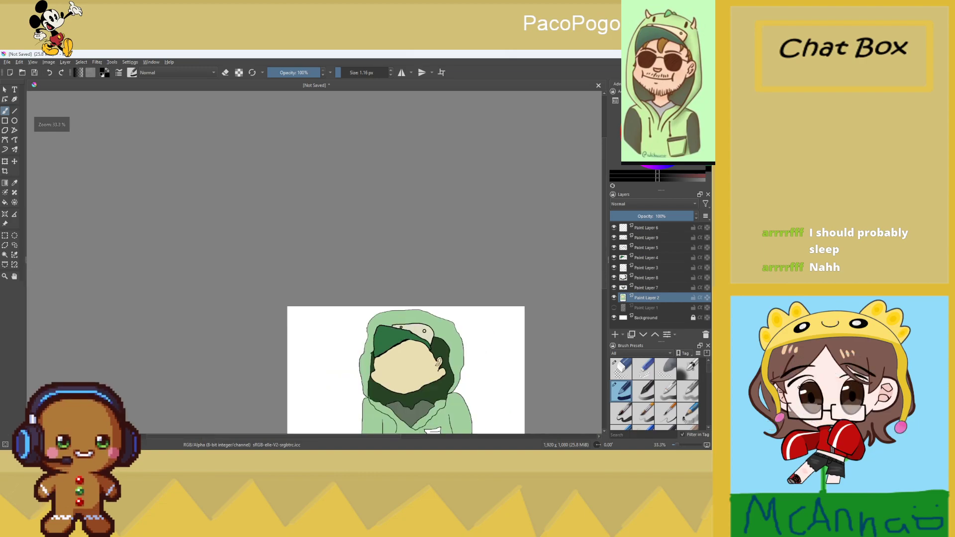
{"action": "scroll", "coordinate": [398, 260], "scroll_direction": "up", "scroll_amount": 3}
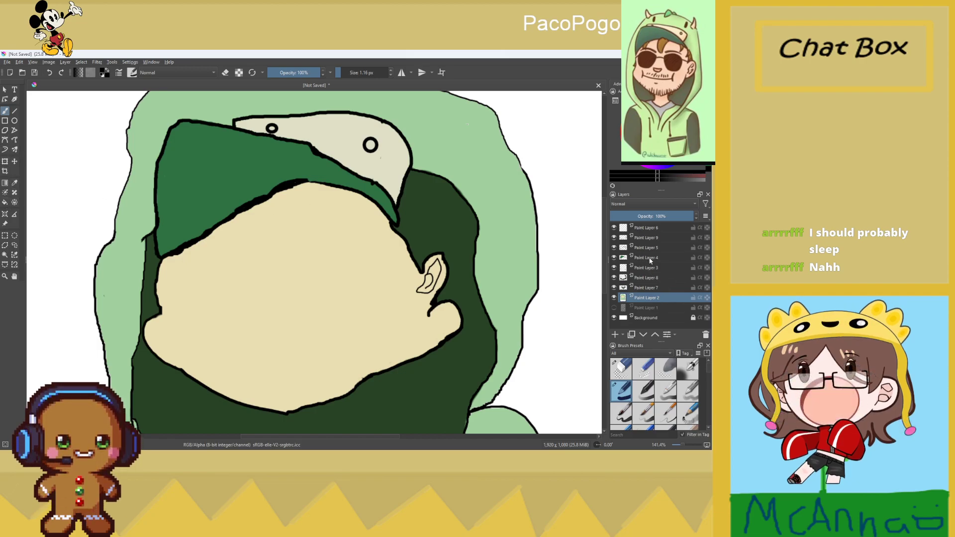
Sample the dark green and paint over the inside of the upper ear on Paint Layer 8 with a brush of about 14 px
{"action": "left_click", "coordinate": [646, 278]}
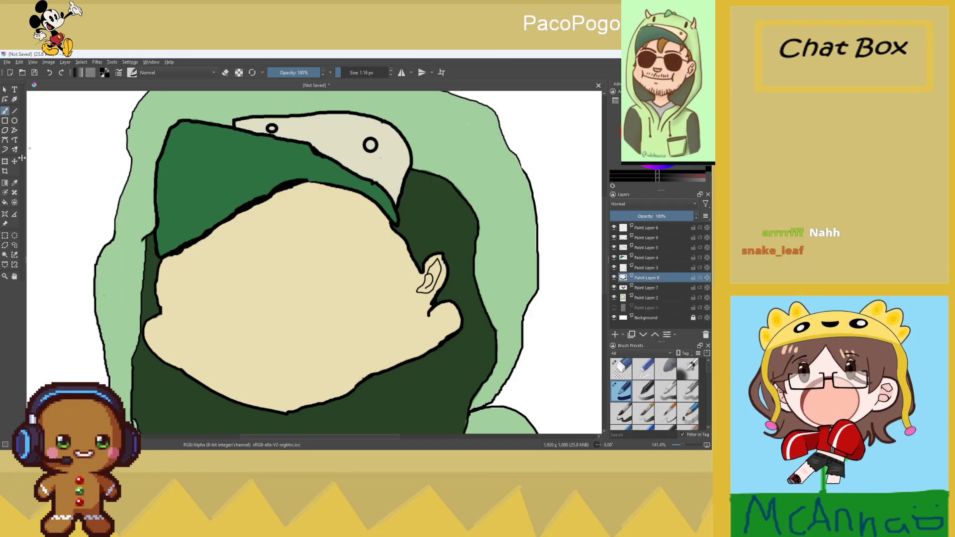
{"action": "left_click", "coordinate": [15, 182]}
{"action": "left_click", "coordinate": [160, 201]}
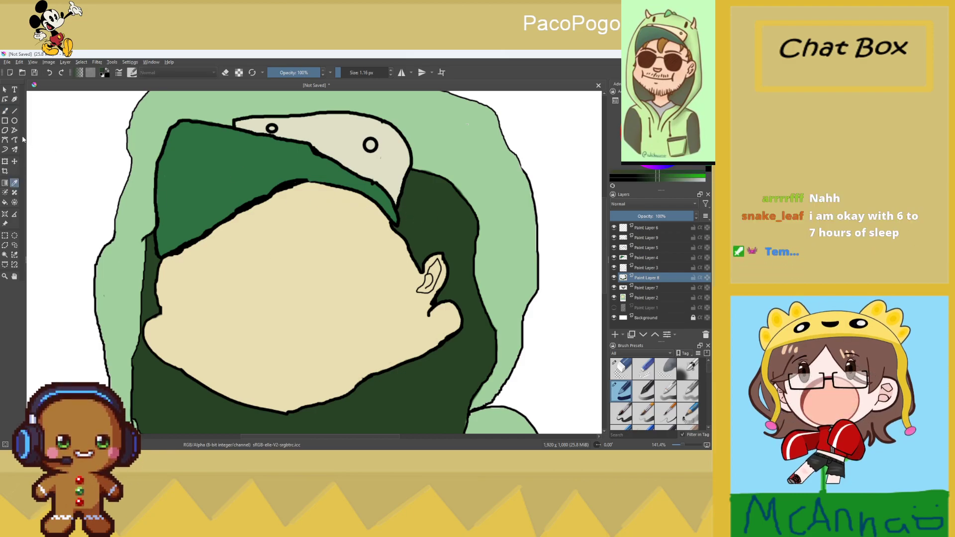
{"action": "left_click", "coordinate": [7, 112]}
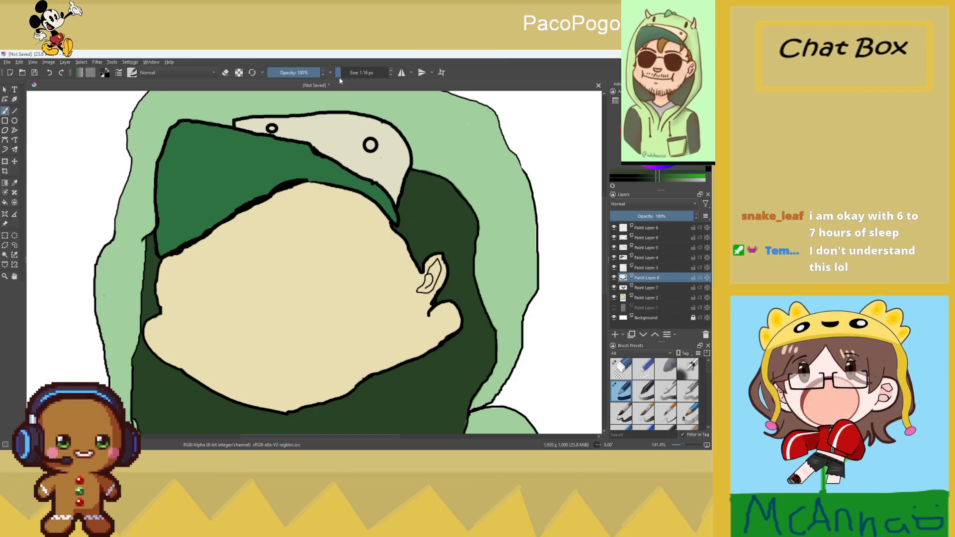
{"action": "left_click_drag", "start_coordinate": [342, 73], "coordinate": [347, 73]}
{"action": "mouse_move", "coordinate": [441, 256]}
{"action": "left_mouse_down"}
{"action": "mouse_move", "coordinate": [424, 273]}
{"action": "mouse_move", "coordinate": [437, 294]}
{"action": "mouse_move", "coordinate": [442, 258]}
{"action": "left_mouse_up"}
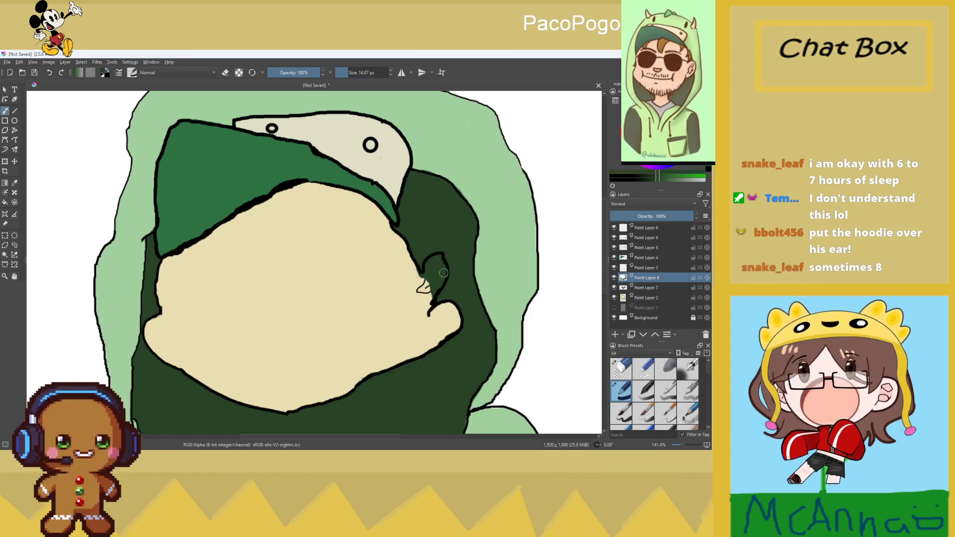
Sample the face's skin colour and paint over the leftover inner-ear lines at the face's edge on Paint Layer 2
{"action": "key", "text": "p"}
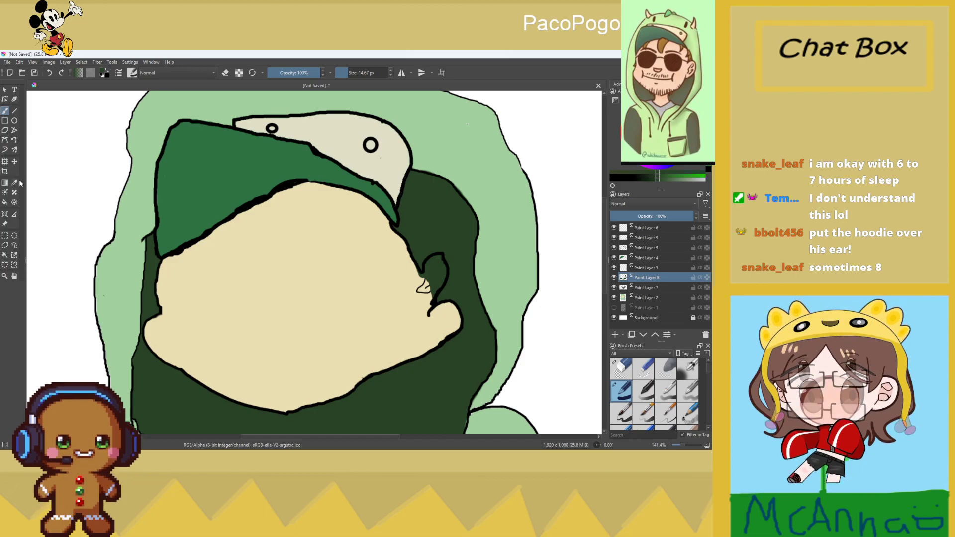
{"action": "left_click", "coordinate": [646, 298]}
{"action": "left_click", "coordinate": [360, 256]}
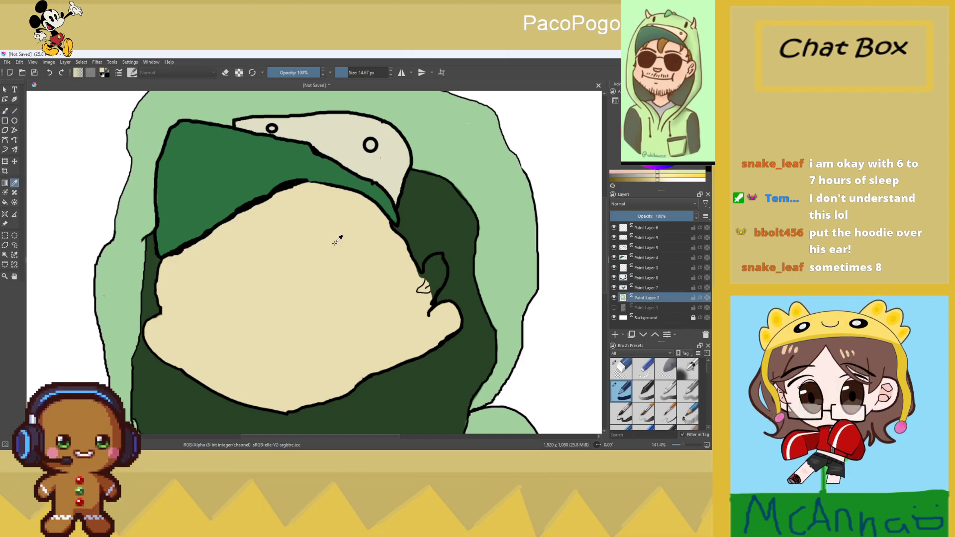
{"action": "key", "text": "b"}
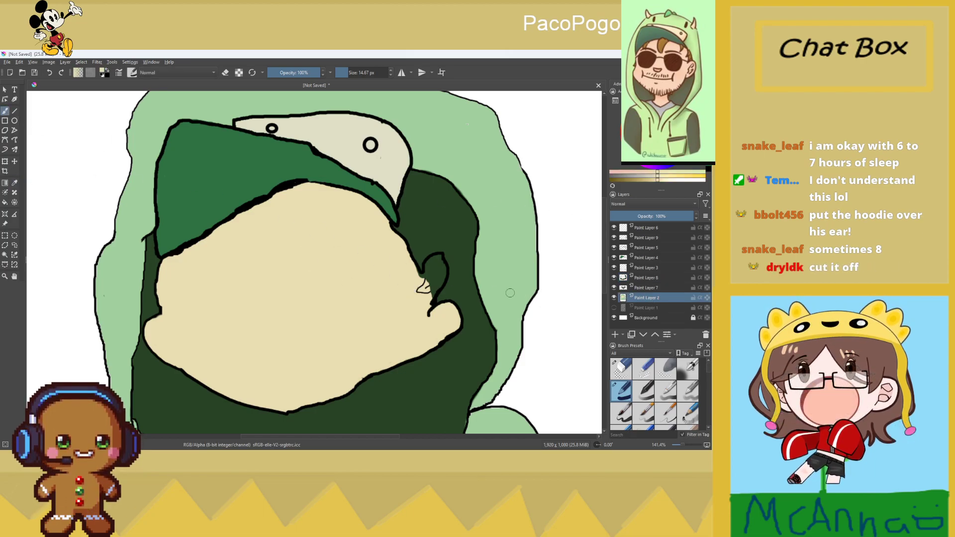
{"action": "left_click_drag", "start_coordinate": [416, 284], "coordinate": [421, 285]}
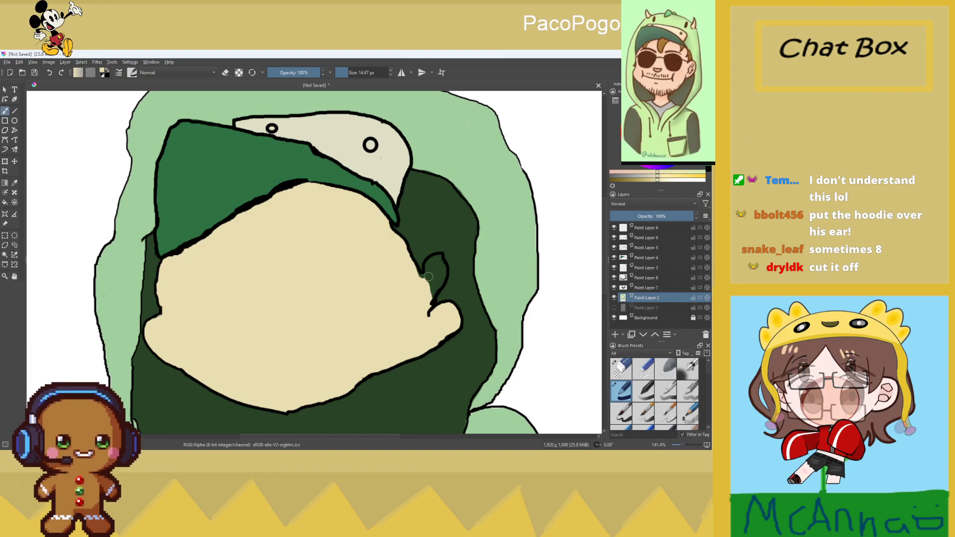
Draw a black line on Paint Layer 9 closing the face's edge beside the upper ear, settling on a 4.74 px brush
{"action": "key", "text": "x"}
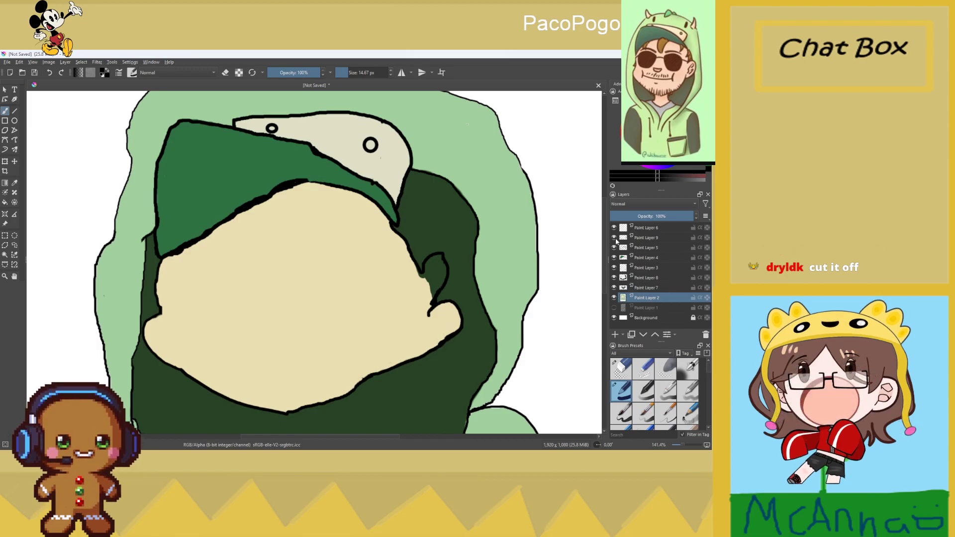
{"action": "left_click", "coordinate": [627, 237]}
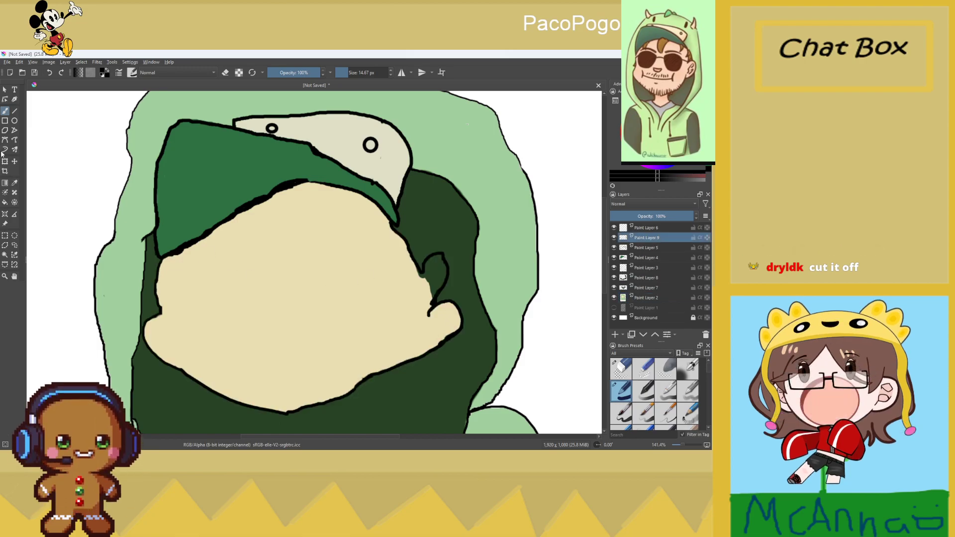
{"action": "scroll", "coordinate": [377, 257], "scroll_direction": "up", "scroll_amount": 2}
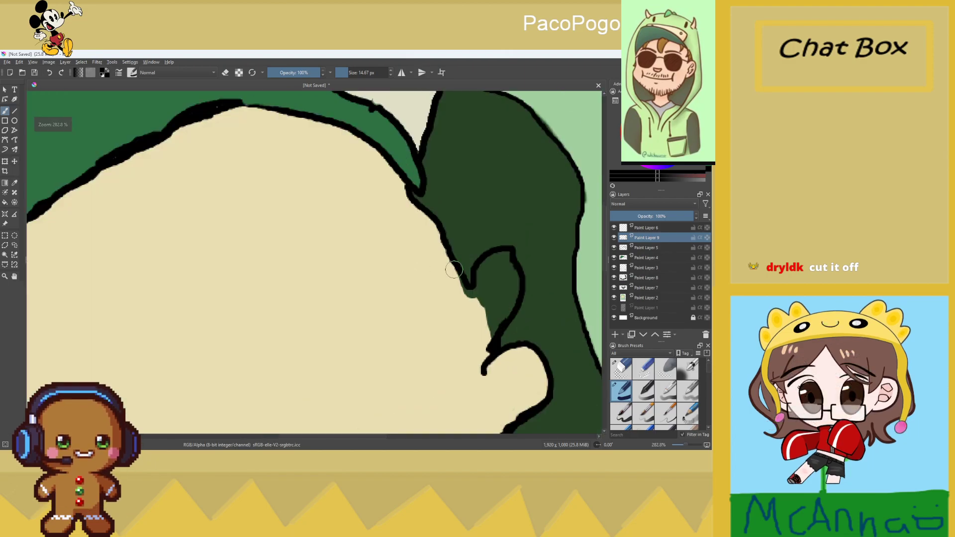
{"action": "left_click_drag", "start_coordinate": [339, 74], "coordinate": [341, 74]}
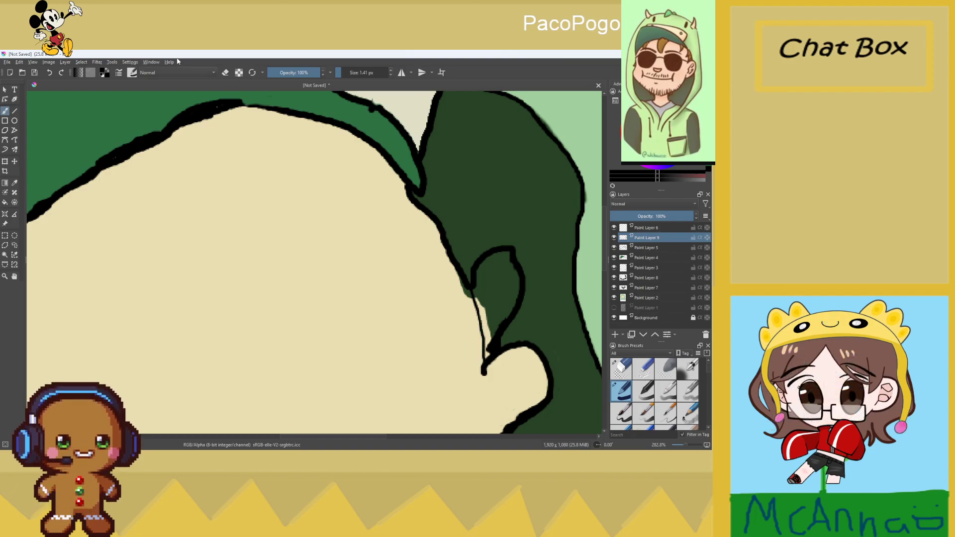
{"action": "key", "text": "ctrl+z"}
{"action": "left_click_drag", "start_coordinate": [472, 295], "coordinate": [496, 351]}
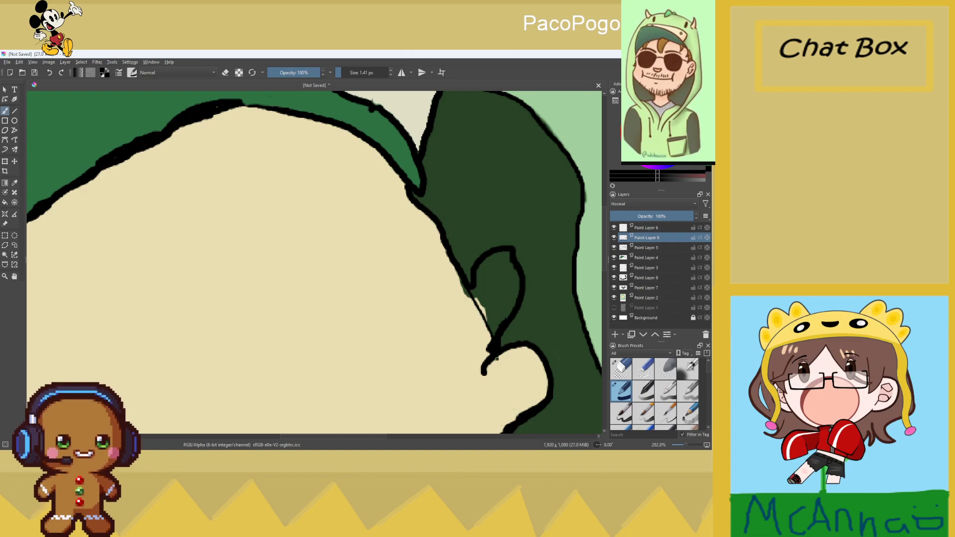
{"action": "left_click", "coordinate": [344, 76]}
{"action": "left_click", "coordinate": [344, 75]}
{"action": "left_click_drag", "start_coordinate": [471, 294], "coordinate": [498, 350]}
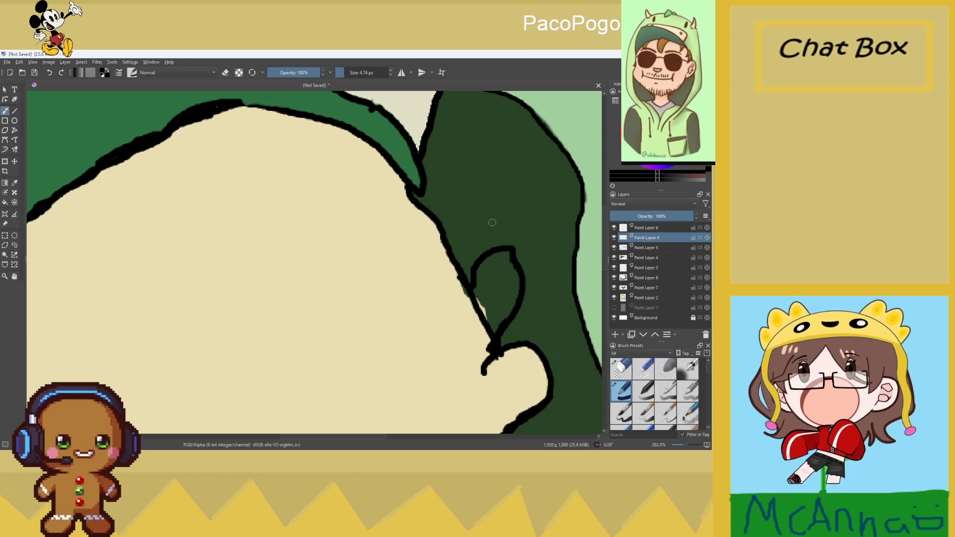
Erase the dark green spilling over the face's edge on Paint Layer 8 and fill the gap with the sampled skin colour on Paint Layer 2
{"action": "left_click", "coordinate": [647, 298]}
{"action": "left_click", "coordinate": [16, 184]}
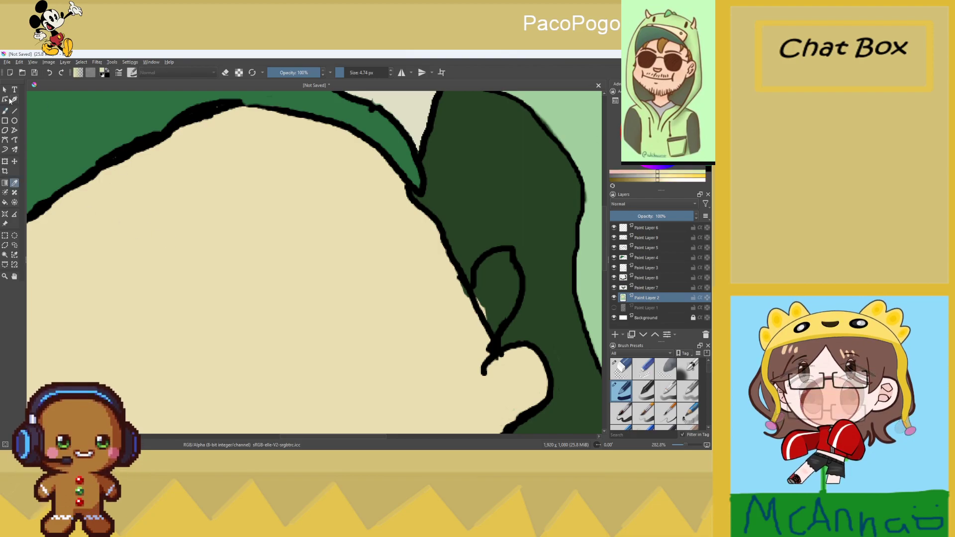
{"action": "left_click", "coordinate": [5, 111]}
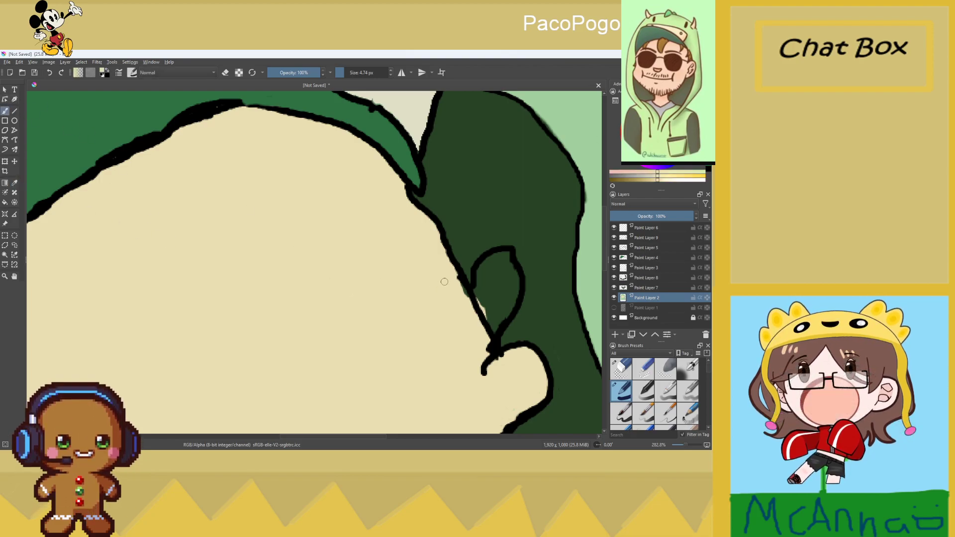
{"action": "key", "text": "e"}
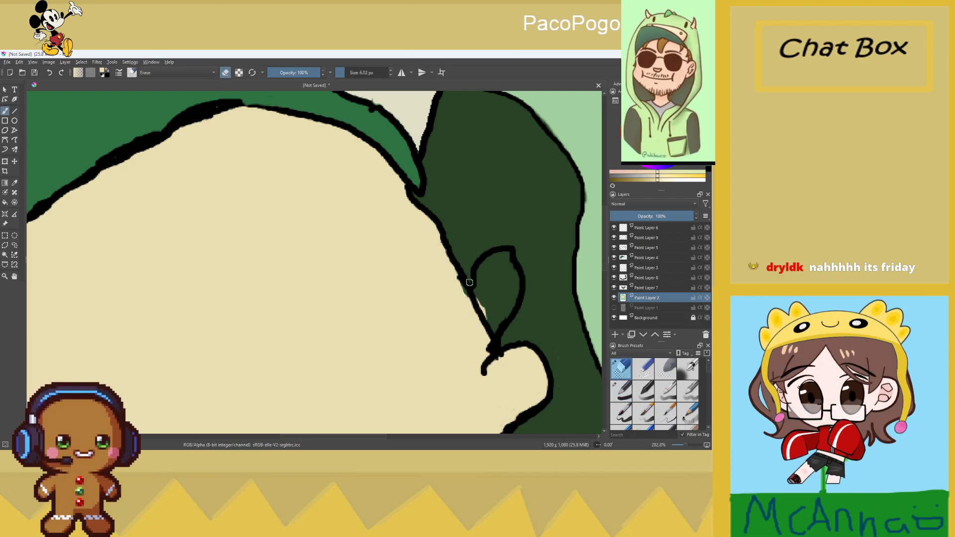
{"action": "left_click", "coordinate": [642, 277]}
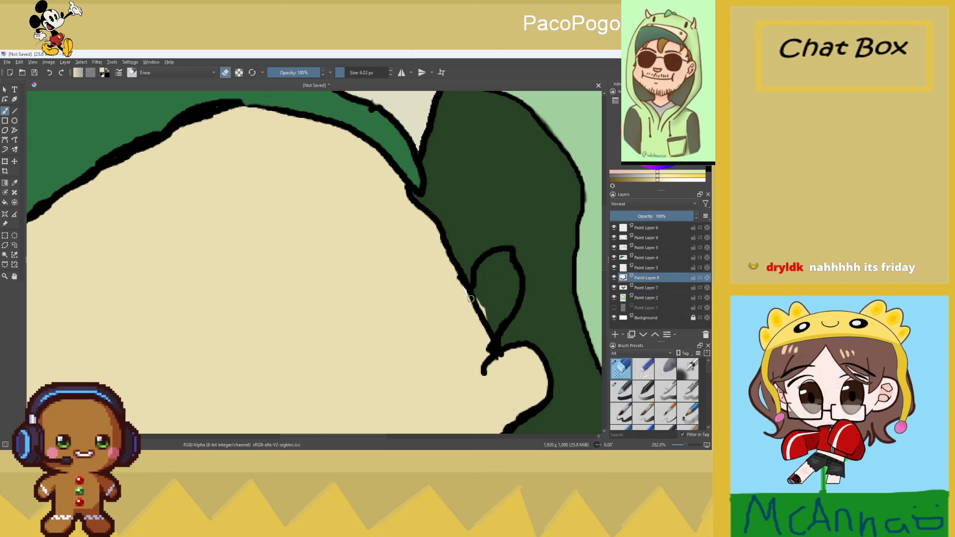
{"action": "left_click", "coordinate": [621, 390]}
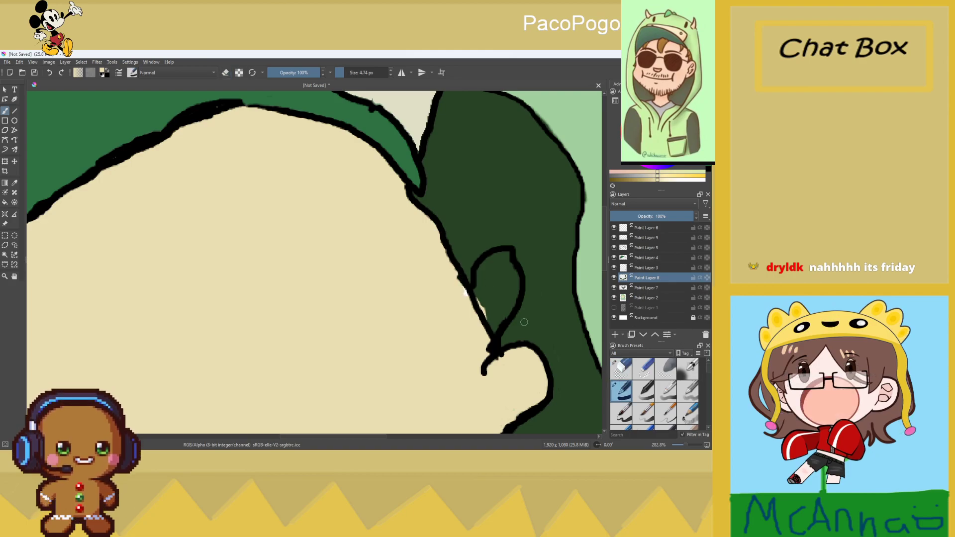
{"action": "left_click", "coordinate": [655, 298]}
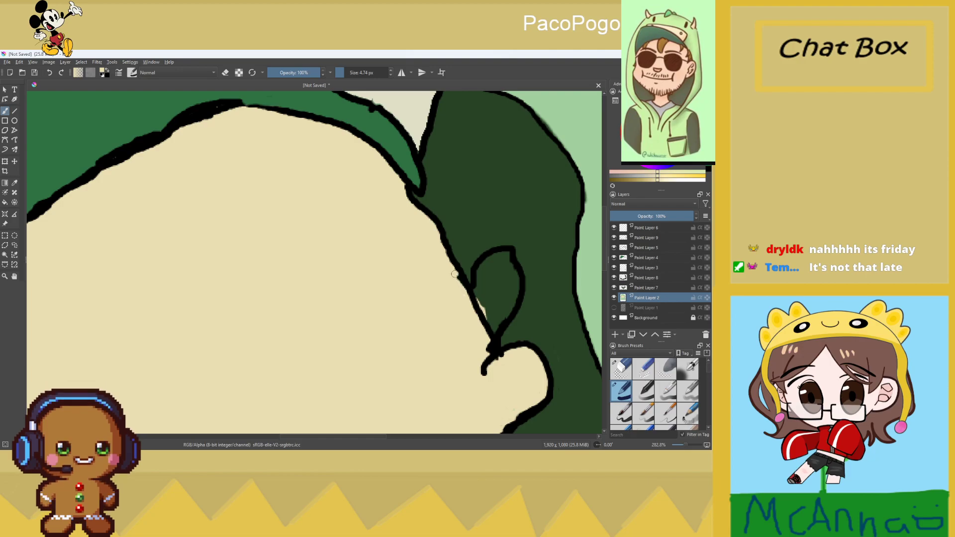
{"action": "scroll", "coordinate": [474, 313], "scroll_direction": "up", "scroll_amount": 1}
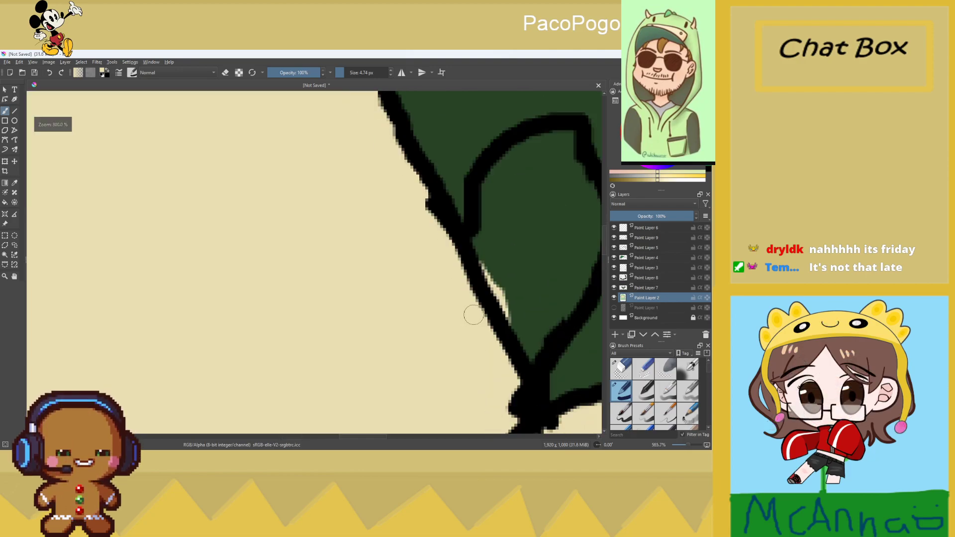
Erase the upper ear's outline on Paint Layer 9 with a 6.02 px eraser, keeping the face's edge line
{"action": "left_click", "coordinate": [645, 237]}
{"action": "left_click", "coordinate": [621, 368]}
{"action": "mouse_move", "coordinate": [520, 198]}
{"action": "left_mouse_down"}
{"action": "mouse_move", "coordinate": [578, 262]}
{"action": "mouse_move", "coordinate": [563, 264]}
{"action": "mouse_move", "coordinate": [562, 227]}
{"action": "mouse_move", "coordinate": [568, 247]}
{"action": "mouse_move", "coordinate": [557, 285]}
{"action": "mouse_move", "coordinate": [562, 260]}
{"action": "mouse_move", "coordinate": [543, 283]}
{"action": "mouse_move", "coordinate": [554, 287]}
{"action": "mouse_move", "coordinate": [532, 291]}
{"action": "mouse_move", "coordinate": [539, 309]}
{"action": "left_mouse_up"}
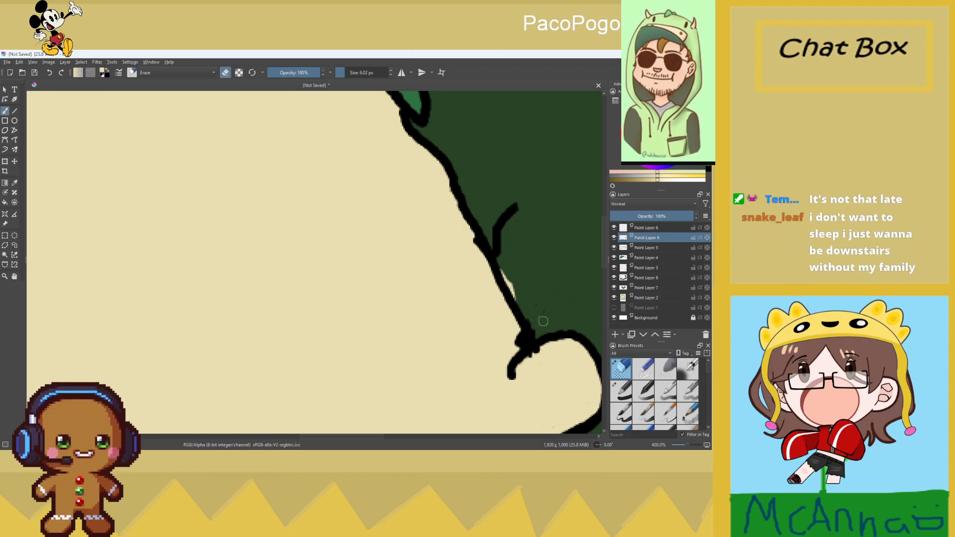
{"action": "mouse_move", "coordinate": [503, 237]}
{"action": "left_mouse_down"}
{"action": "mouse_move", "coordinate": [499, 257]}
{"action": "mouse_move", "coordinate": [492, 236]}
{"action": "mouse_move", "coordinate": [510, 212]}
{"action": "mouse_move", "coordinate": [507, 219]}
{"action": "mouse_move", "coordinate": [522, 215]}
{"action": "mouse_move", "coordinate": [524, 204]}
{"action": "left_mouse_up"}
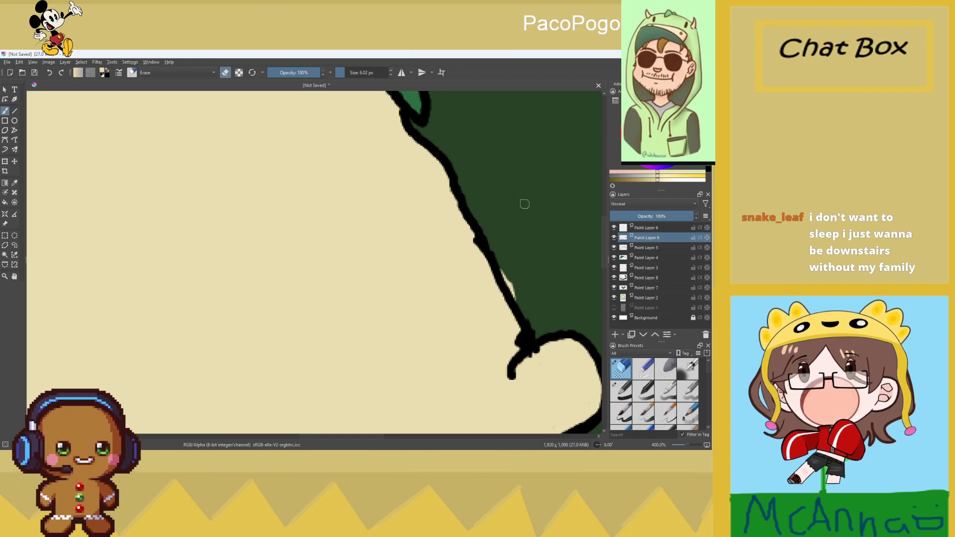
Sample the hood's dark green and paint over the skin-coloured sliver beside the face's edge line on Paint Layer 8 with a 4.74 px brush
{"action": "left_click", "coordinate": [659, 278]}
{"action": "left_click", "coordinate": [15, 182]}
{"action": "left_click", "coordinate": [464, 179]}
{"action": "left_click", "coordinate": [621, 391]}
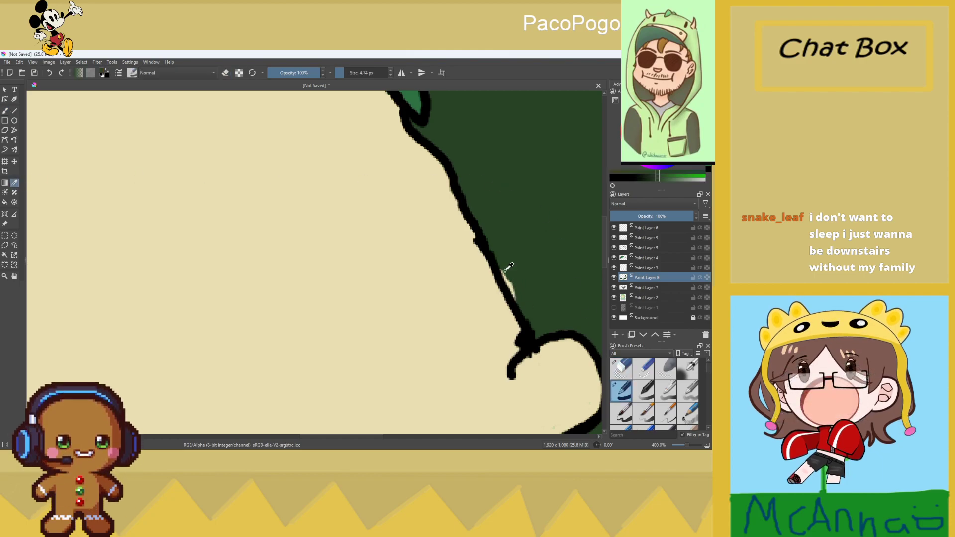
{"action": "key", "text": "b"}
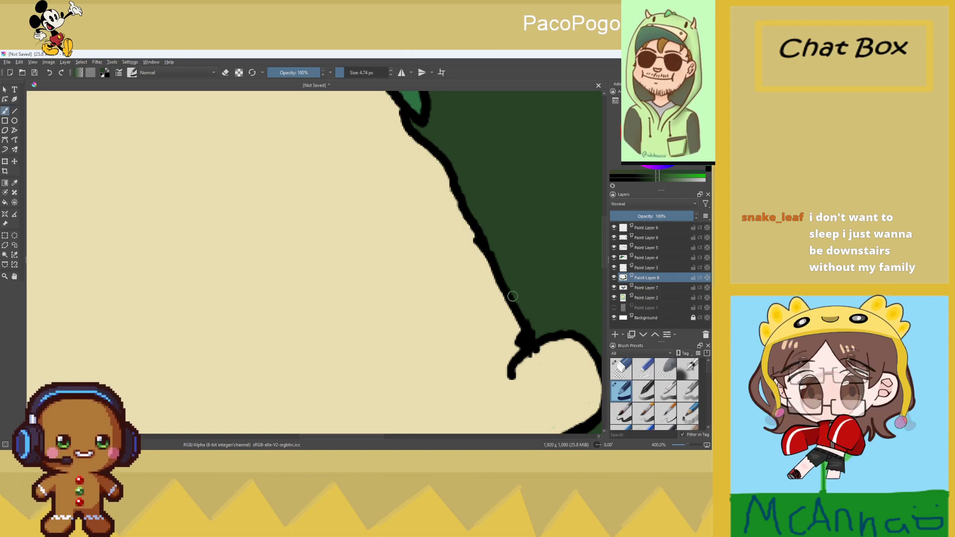
Examine the whole portrait and the face outline up close to check the reworked ear area
{"action": "scroll", "coordinate": [520, 297], "scroll_direction": "down", "scroll_amount": 7}
{"action": "scroll", "coordinate": [517, 306], "scroll_direction": "up", "scroll_amount": 2}
{"action": "scroll", "coordinate": [517, 306], "scroll_direction": "down", "scroll_amount": 2}
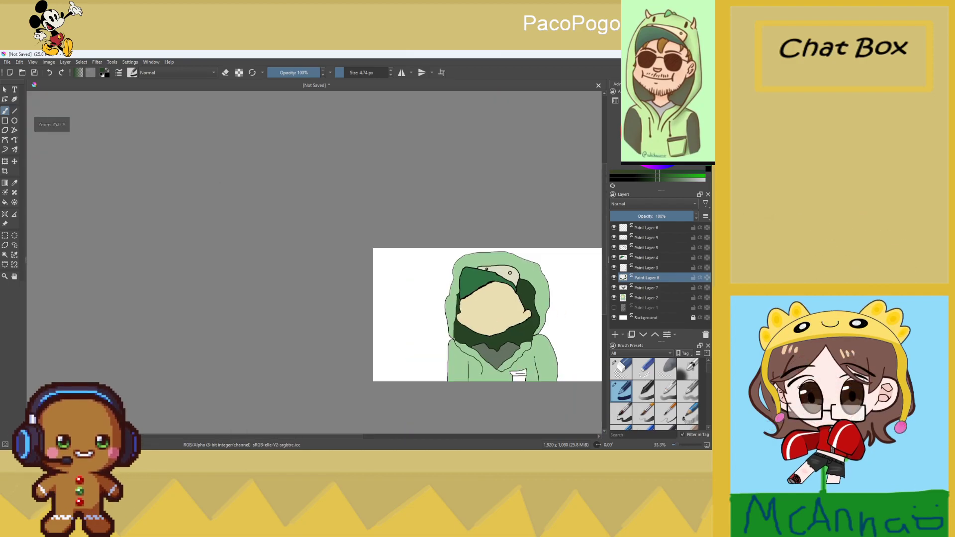
{"action": "scroll", "coordinate": [517, 306], "scroll_direction": "up", "scroll_amount": 2}
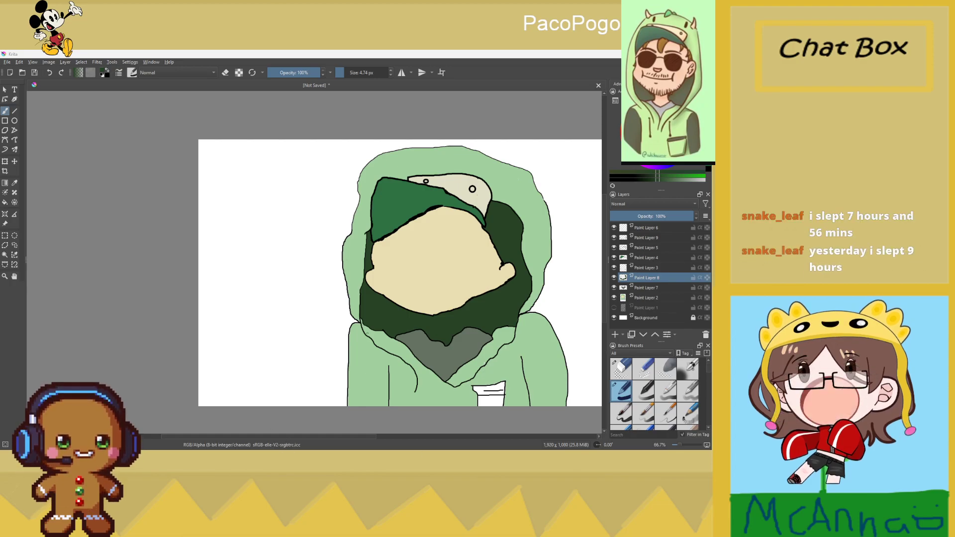
{"action": "key", "text": "plus"}
{"action": "key", "text": "plus"}
{"action": "key", "text": "plus"}
{"action": "key", "text": "minus"}
{"action": "key", "text": "minus"}
{"action": "key", "text": "minus"}
{"action": "key", "text": "plus"}
{"action": "key", "text": "plus"}
{"action": "key", "text": "plus"}
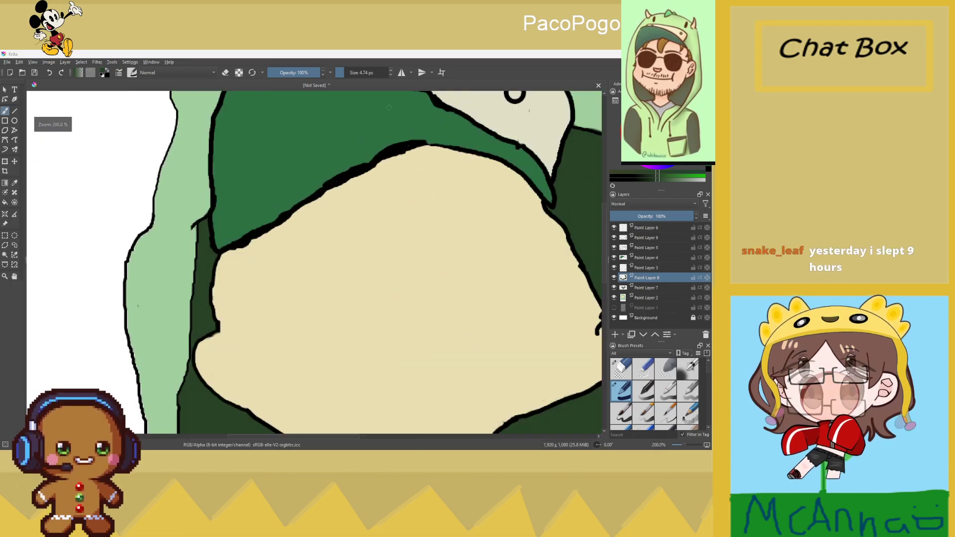
Hide and show Paint Layers 8, 3, 9 and 5 to find which one holds the cap brim's outline
{"action": "left_click", "coordinate": [646, 258]}
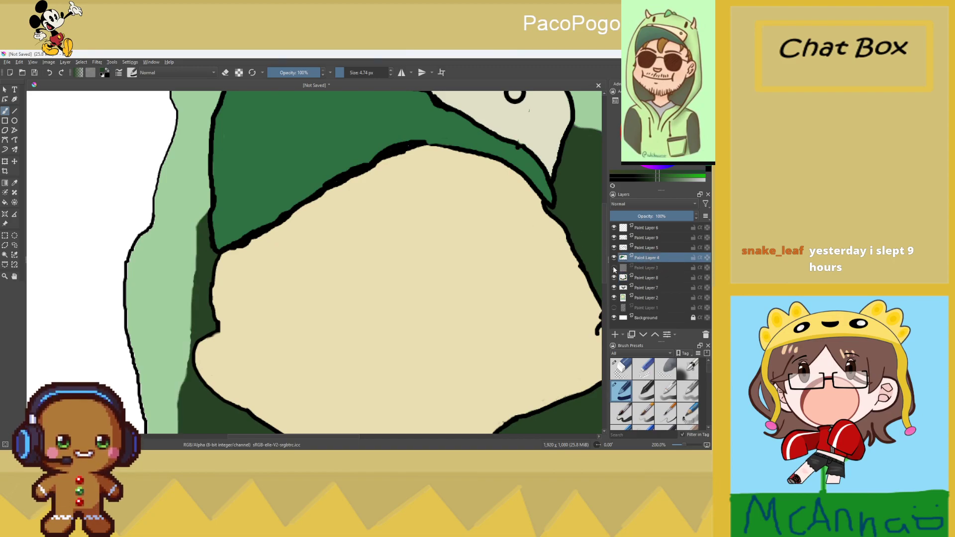
{"action": "left_click", "coordinate": [615, 279]}
{"action": "left_click", "coordinate": [615, 278]}
{"action": "left_click", "coordinate": [615, 268]}
{"action": "left_click", "coordinate": [615, 269]}
{"action": "left_click", "coordinate": [615, 238]}
{"action": "left_click", "coordinate": [615, 238]}
{"action": "left_click", "coordinate": [614, 247]}
{"action": "left_click", "coordinate": [614, 247]}
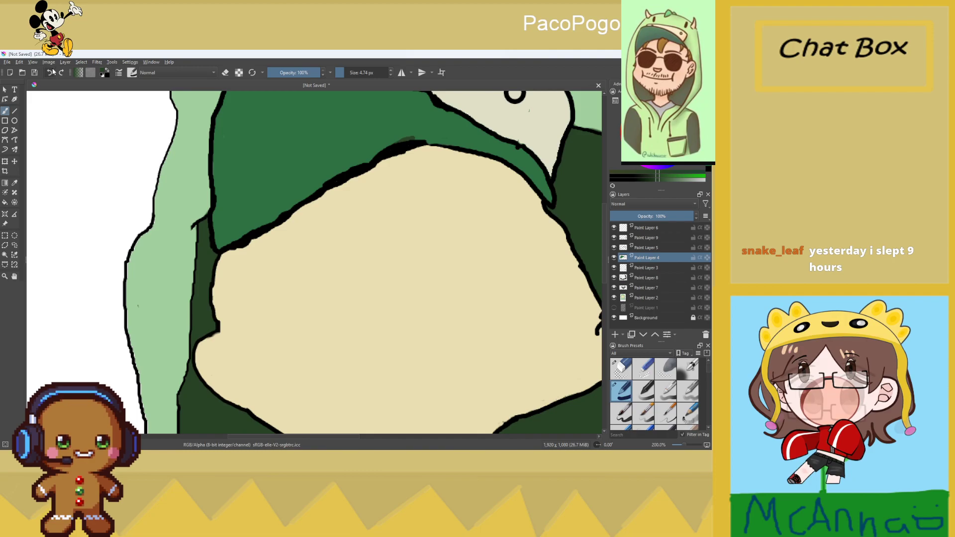
Try to erase the thick part of the cap brim's outline on Paint Layer 4 with a 6.02 px eraser, and undo it
{"action": "left_click", "coordinate": [621, 368]}
{"action": "left_click_drag", "start_coordinate": [432, 136], "coordinate": [398, 142]}
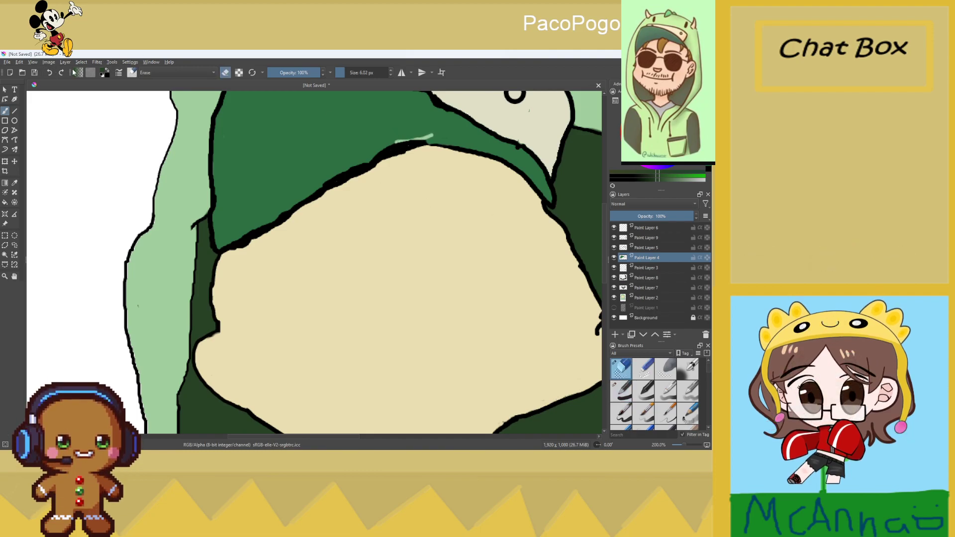
{"action": "left_click", "coordinate": [642, 239]}
{"action": "key", "text": "ctrl+z"}
Thin the thick parts of the cap brim's black outline on Paint Layer 5 with the 6.02 px eraser, working towards the brim's corner
{"action": "left_click", "coordinate": [614, 248]}
{"action": "left_click", "coordinate": [614, 248]}
{"action": "left_click", "coordinate": [646, 248]}
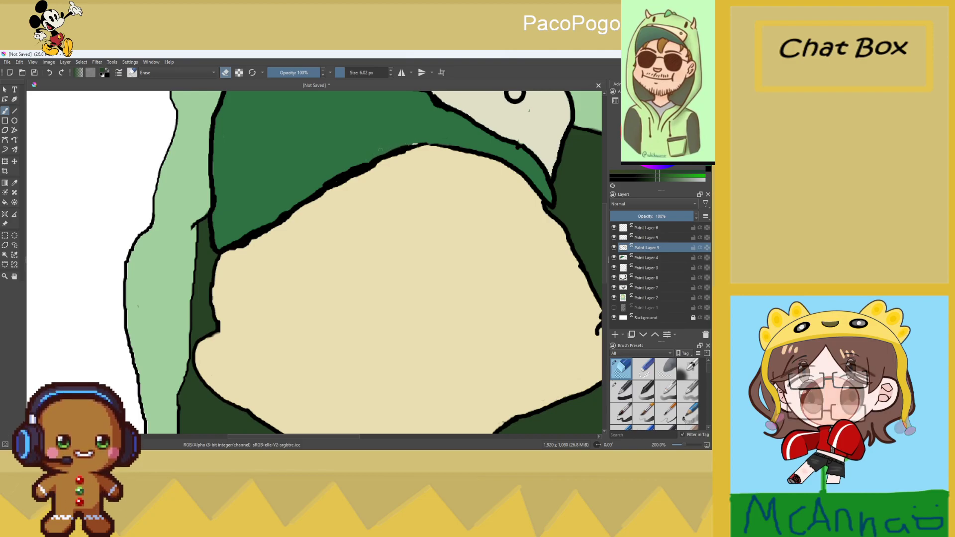
{"action": "scroll", "coordinate": [387, 150], "scroll_direction": "up", "scroll_amount": 3, "text": "ctrl"}
{"action": "left_click_drag", "start_coordinate": [370, 158], "coordinate": [251, 222]}
{"action": "scroll", "coordinate": [322, 176], "scroll_direction": "down", "scroll_amount": 5}
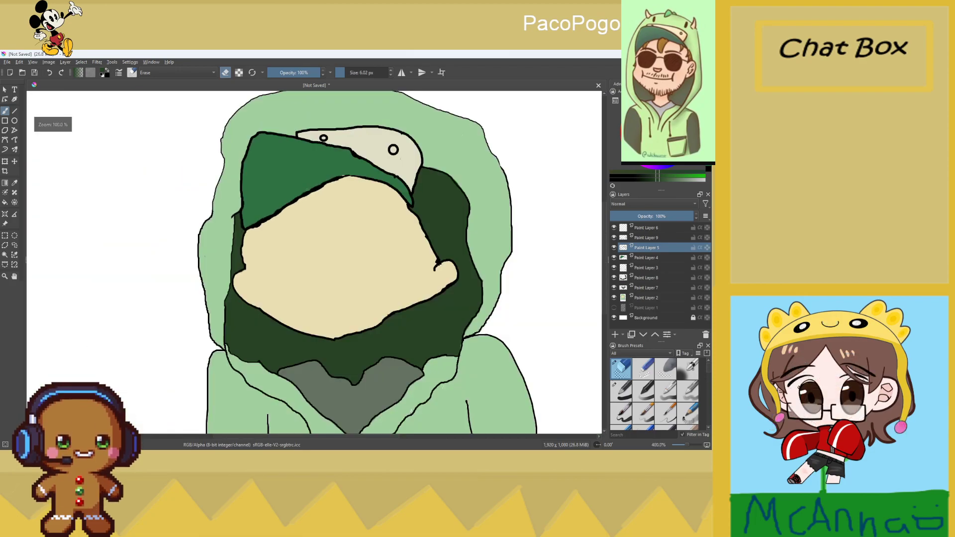
{"action": "scroll", "coordinate": [260, 230], "scroll_direction": "up", "scroll_amount": 3}
{"action": "mouse_move", "coordinate": [281, 218]}
{"action": "left_mouse_down"}
{"action": "mouse_move", "coordinate": [261, 233]}
{"action": "mouse_move", "coordinate": [299, 208]}
{"action": "mouse_move", "coordinate": [275, 215]}
{"action": "mouse_move", "coordinate": [340, 186]}
{"action": "mouse_move", "coordinate": [302, 210]}
{"action": "left_mouse_up"}
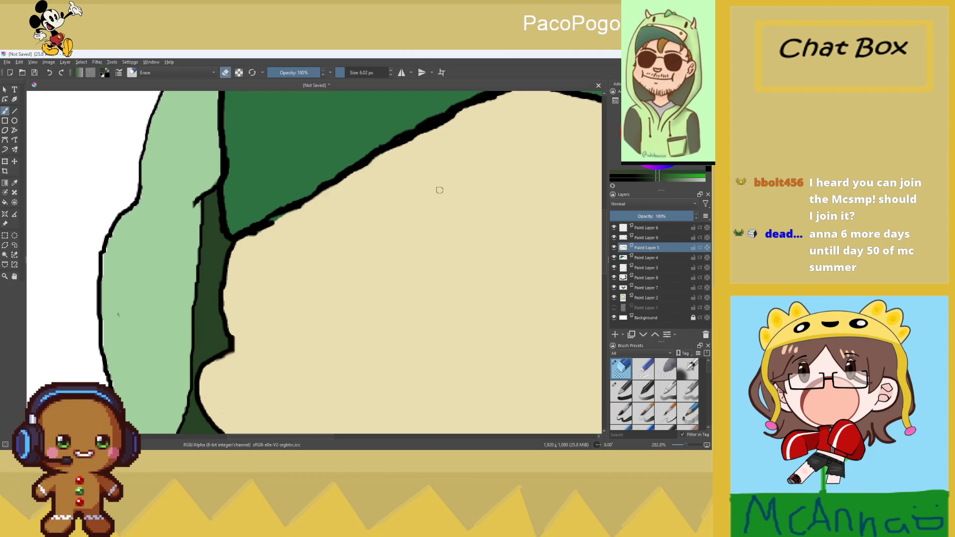
Erase the uneven lower edge of the brim's outline near its highest point on Paint Layer 5
{"action": "scroll", "coordinate": [453, 161], "scroll_direction": "down", "scroll_amount": 3}
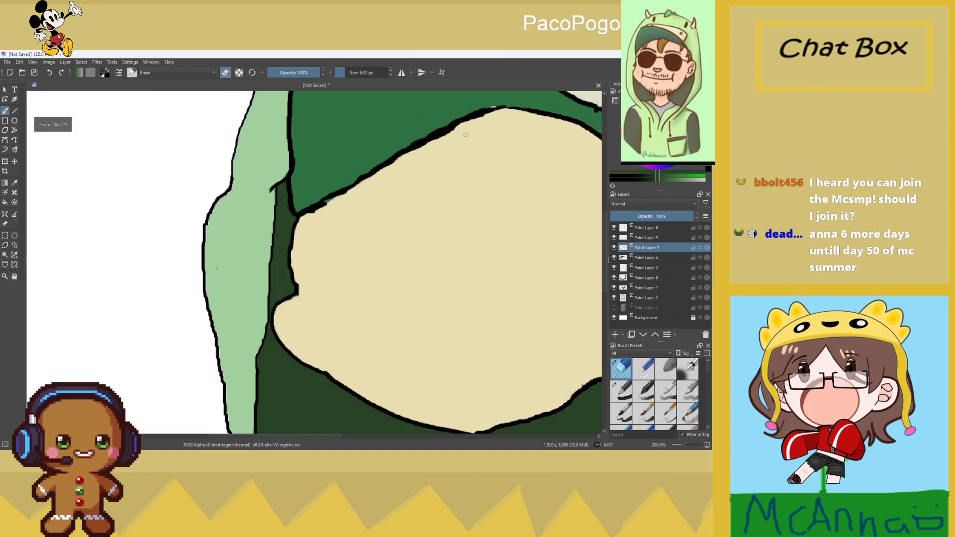
{"action": "scroll", "coordinate": [450, 128], "scroll_direction": "up", "scroll_amount": 4}
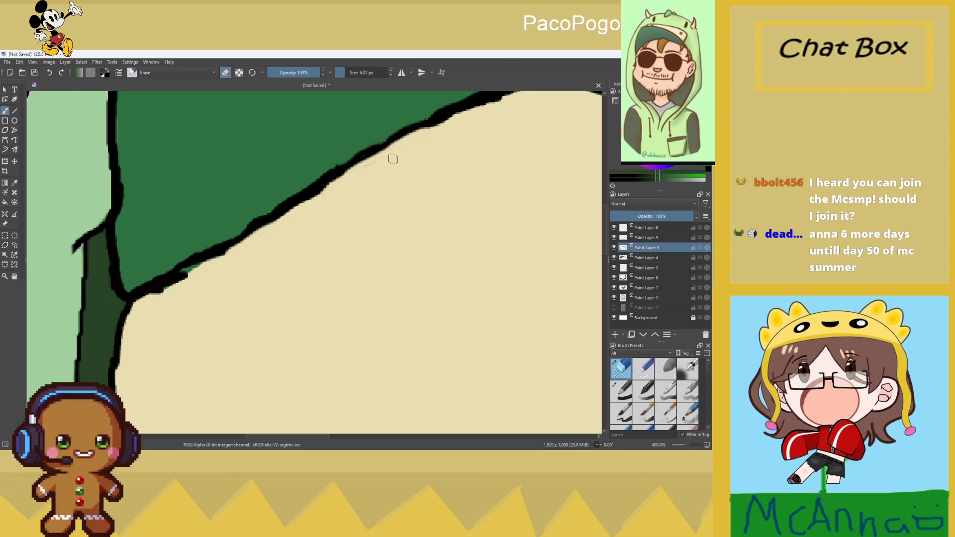
{"action": "scroll", "coordinate": [454, 132], "scroll_direction": "up", "scroll_amount": 3}
{"action": "scroll", "coordinate": [477, 119], "scroll_direction": "down", "scroll_amount": 3}
{"action": "scroll", "coordinate": [477, 120], "scroll_direction": "up", "scroll_amount": 3}
{"action": "left_click_drag", "start_coordinate": [482, 127], "coordinate": [388, 164]}
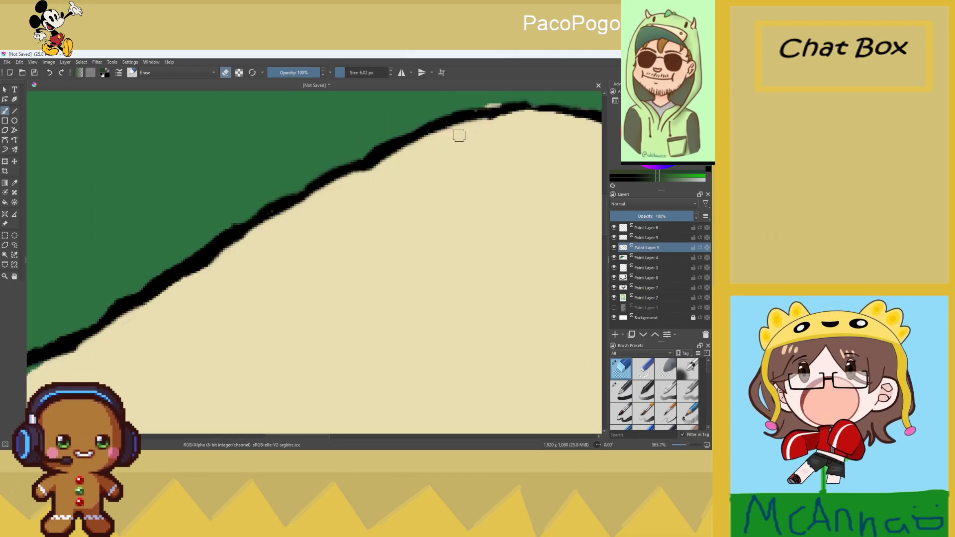
Sample the skin colour and touch up the face along the underside of the brim's outline on Paint Layer 2 with a 4.74 px brush
{"action": "left_click", "coordinate": [643, 297]}
{"action": "left_click", "coordinate": [621, 391]}
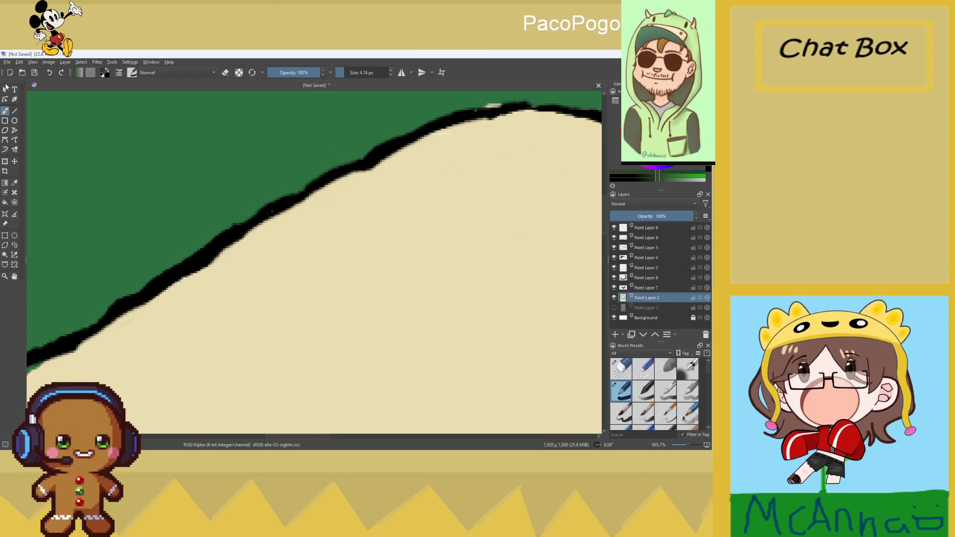
{"action": "left_click", "coordinate": [341, 268], "text": "ctrl"}
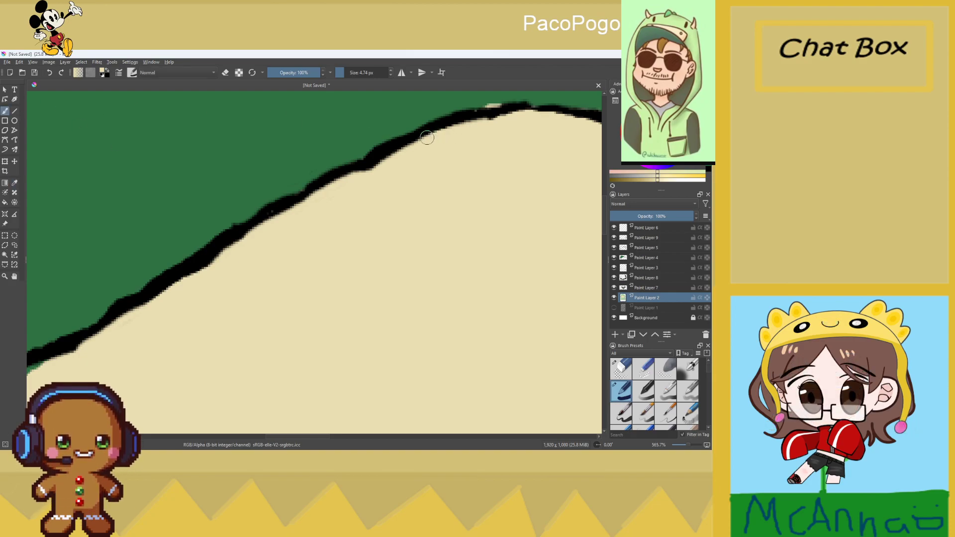
{"action": "scroll", "coordinate": [505, 130], "scroll_direction": "down", "scroll_amount": 2}
{"action": "scroll", "coordinate": [525, 98], "scroll_direction": "up", "scroll_amount": 1}
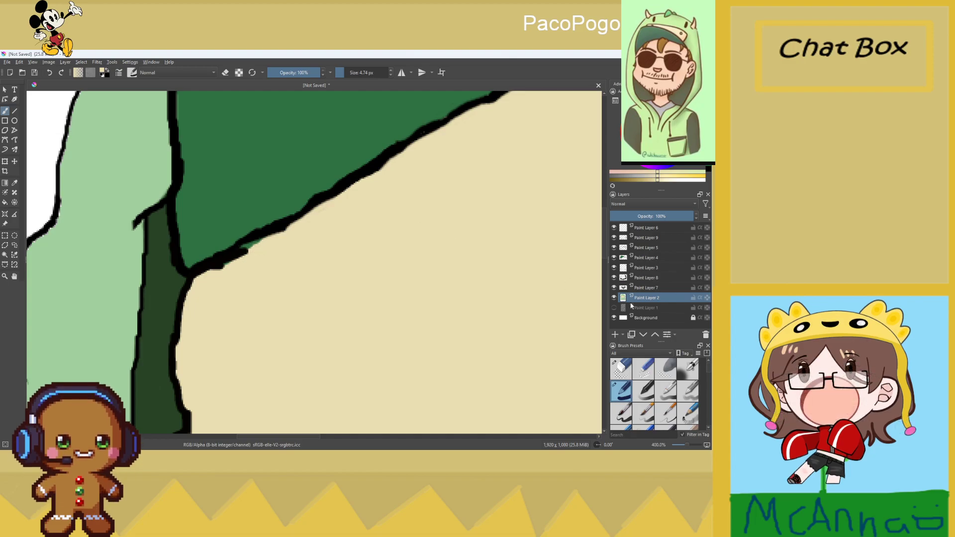
Erase the cap green showing below the brim's outline near its corner on Paint Layer 4 with a 6.02 px eraser
{"action": "left_click", "coordinate": [614, 257]}
{"action": "left_click", "coordinate": [614, 257]}
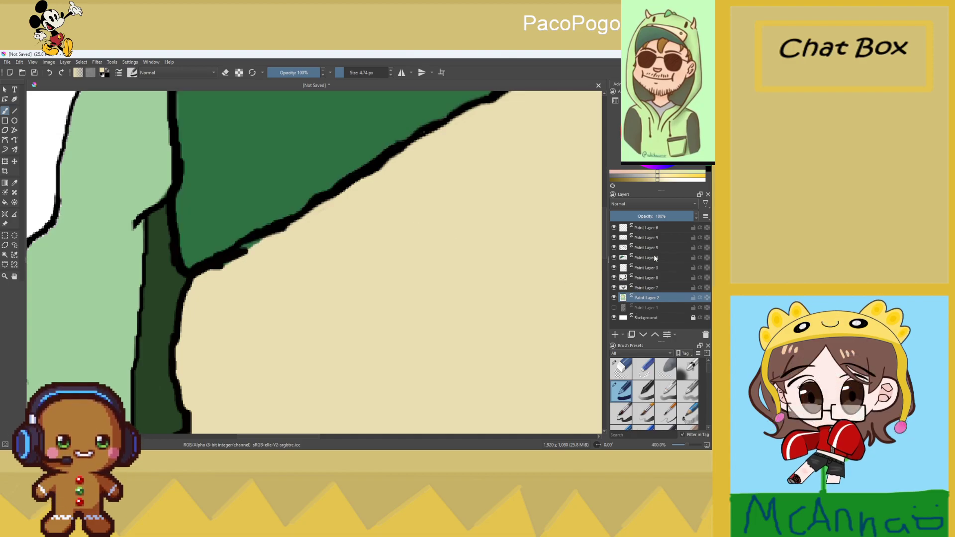
{"action": "left_click", "coordinate": [653, 257]}
{"action": "left_click", "coordinate": [630, 367]}
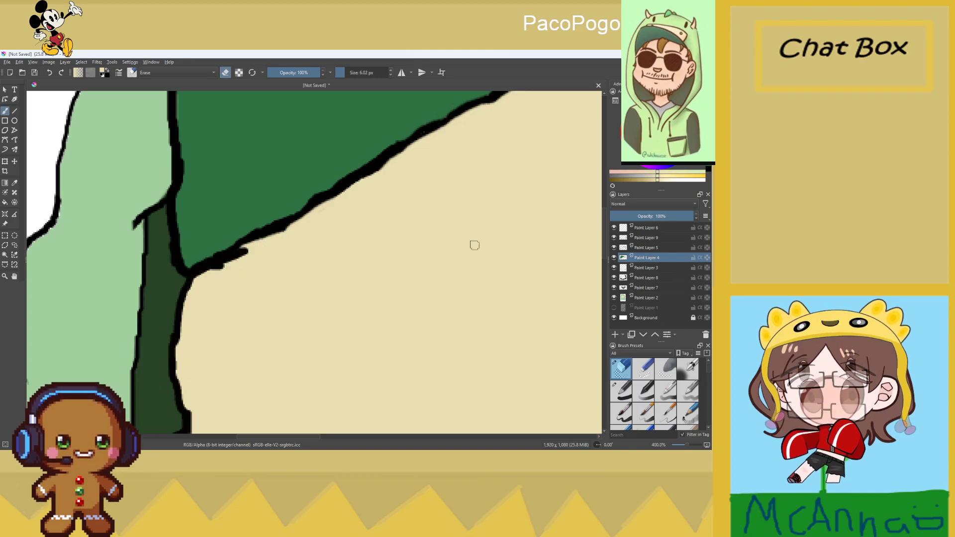
{"action": "scroll", "coordinate": [516, 260], "scroll_direction": "down", "scroll_amount": 4}
{"action": "scroll", "coordinate": [423, 182], "scroll_direction": "up", "scroll_amount": 1}
{"action": "scroll", "coordinate": [424, 182], "scroll_direction": "up", "scroll_amount": 2}
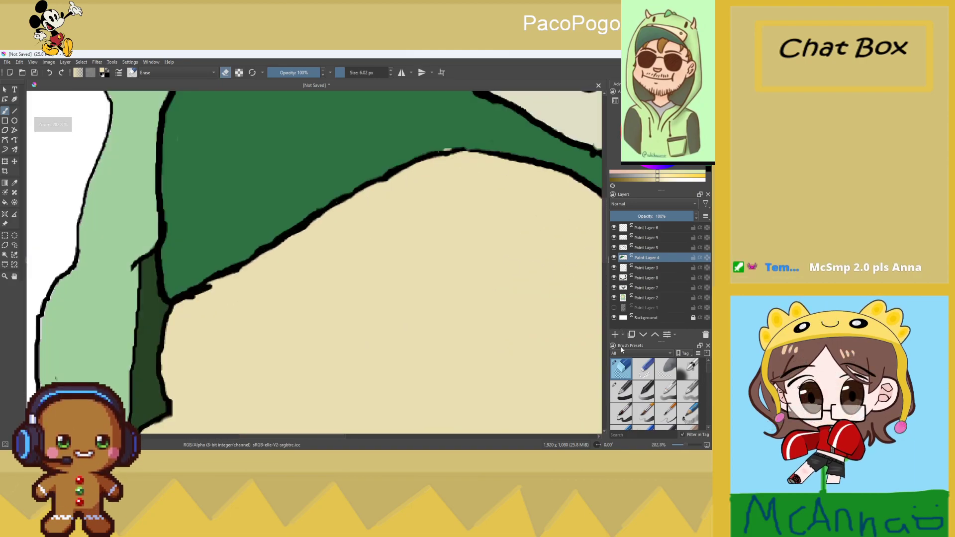
Sample the cap green and touch up the fill above the brim outline's highest point on Paint Layer 4 with a 4.74 px brush
{"action": "key", "text": "slash"}
{"action": "left_click", "coordinate": [14, 182]}
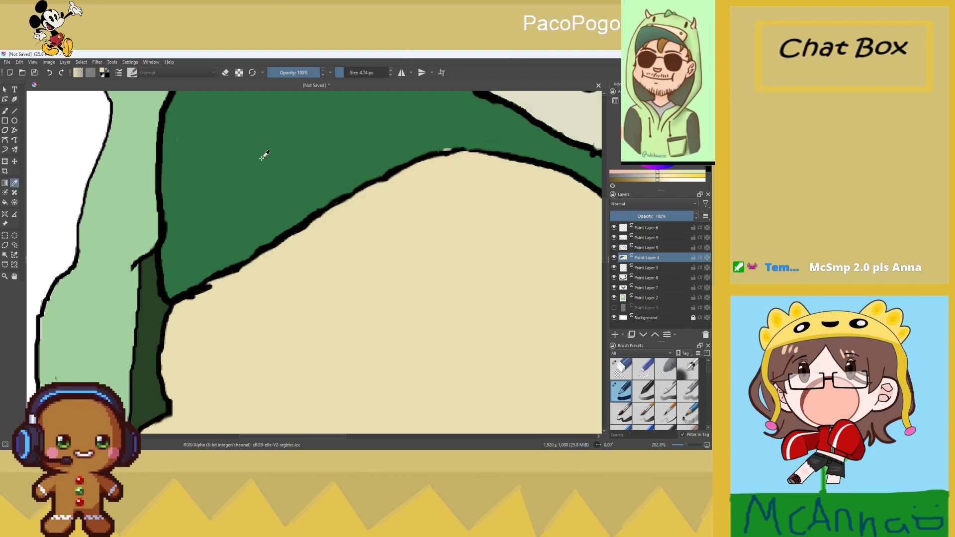
{"action": "left_click", "coordinate": [236, 156]}
{"action": "left_click", "coordinate": [4, 111]}
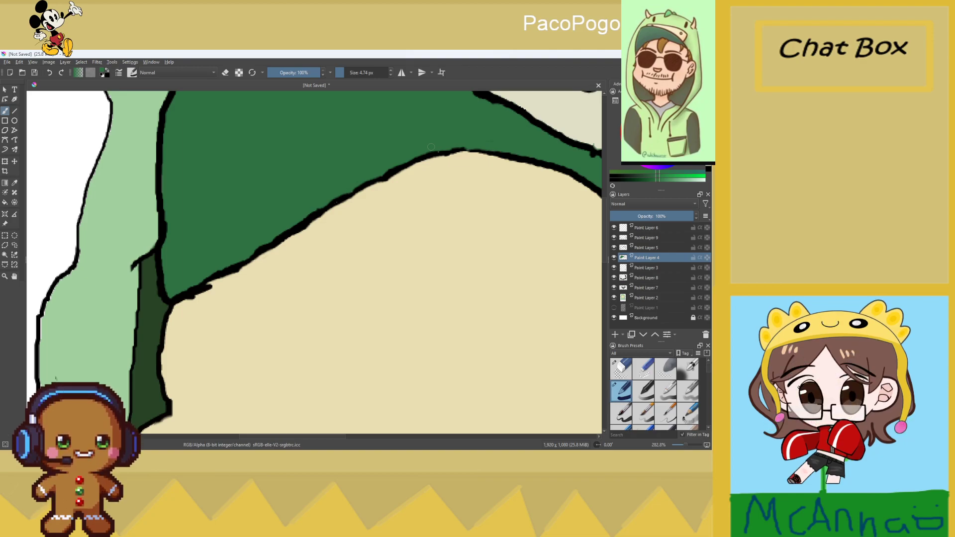
{"action": "scroll", "coordinate": [455, 180], "scroll_direction": "down", "scroll_amount": 1}
{"action": "scroll", "coordinate": [455, 178], "scroll_direction": "up", "scroll_amount": 1}
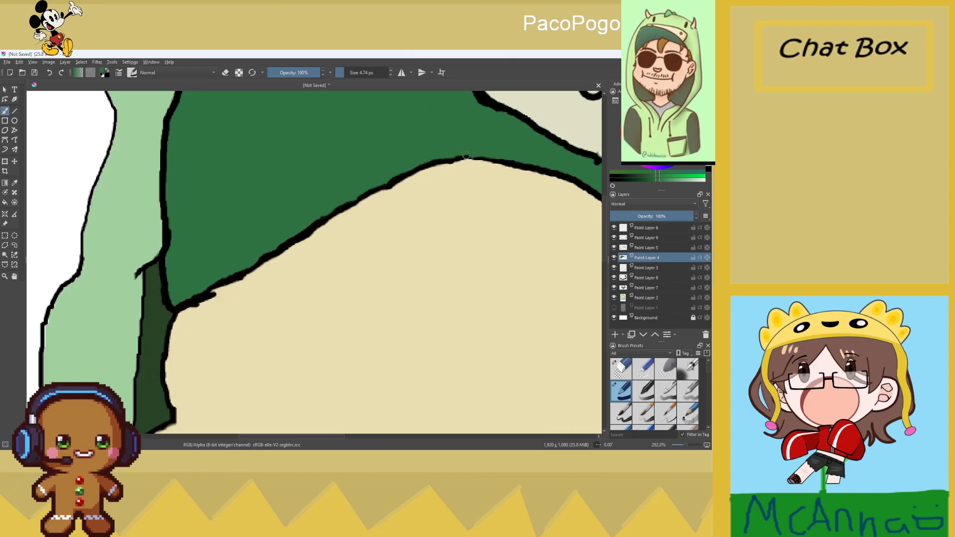
{"action": "scroll", "coordinate": [487, 158], "scroll_direction": "down", "scroll_amount": 5}
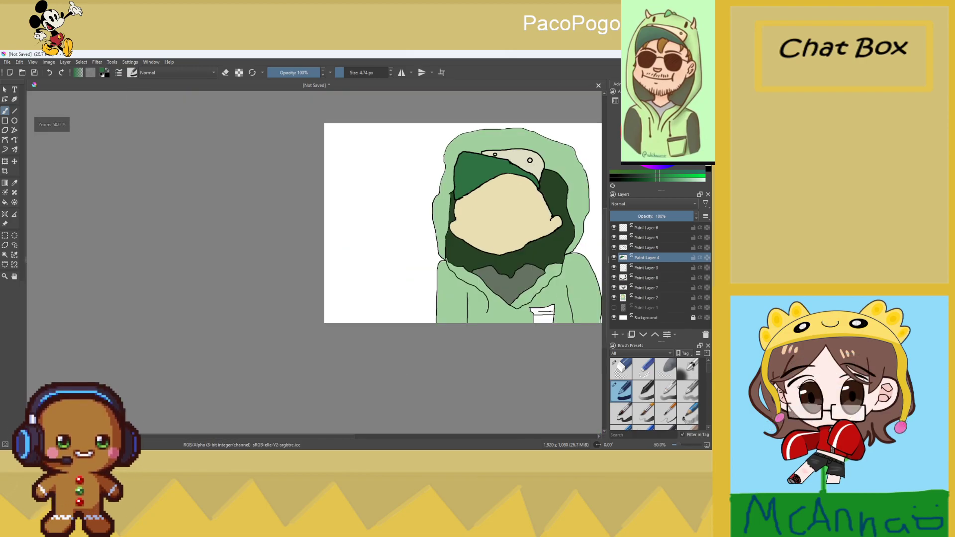
{"action": "scroll", "coordinate": [506, 180], "scroll_direction": "up", "scroll_amount": 1}
{"action": "scroll", "coordinate": [559, 182], "scroll_direction": "down", "scroll_amount": 3}
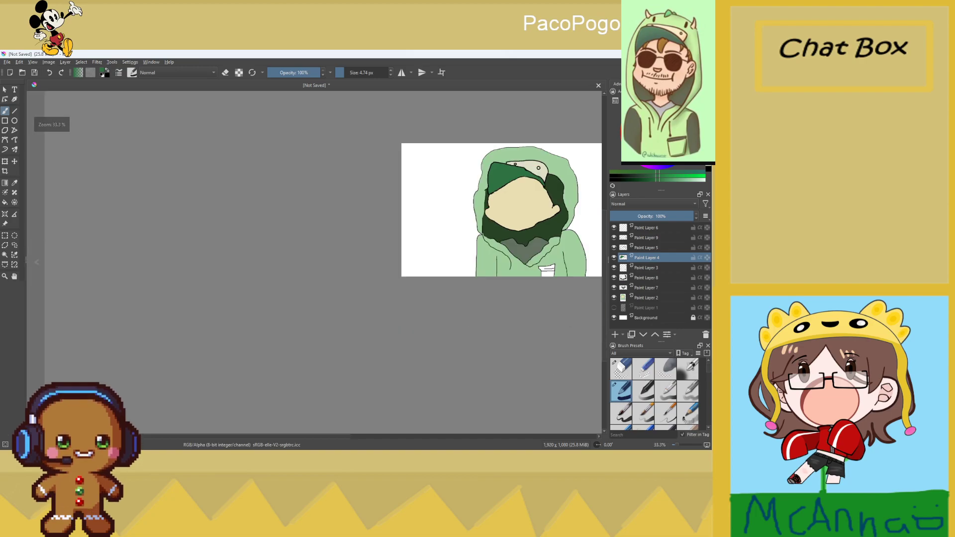
{"action": "scroll", "coordinate": [600, 239], "scroll_direction": "up", "scroll_amount": 3}
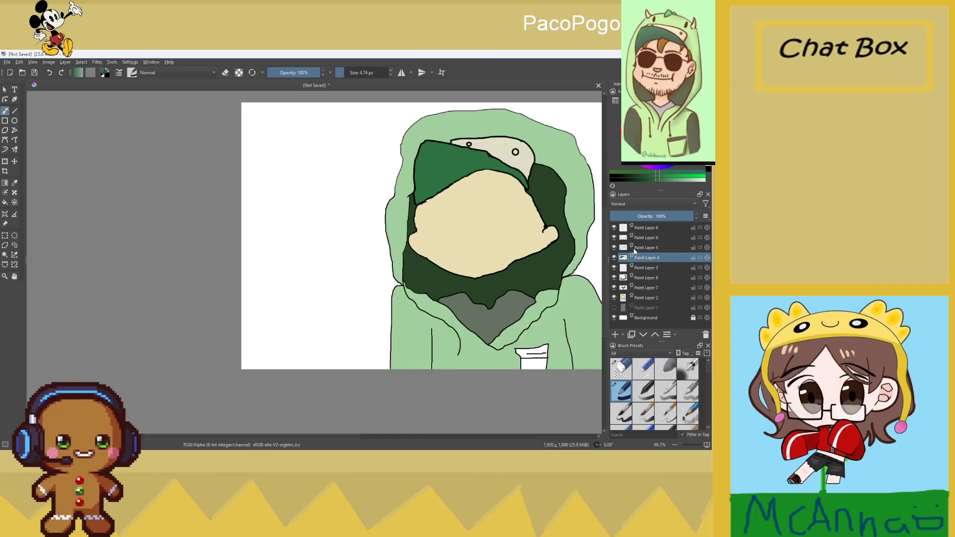
Draw the first black neck line from the chin's lowest point down to the grey collar on Paint Layer 9 with the 4.74 px brush
{"action": "left_click", "coordinate": [638, 248]}
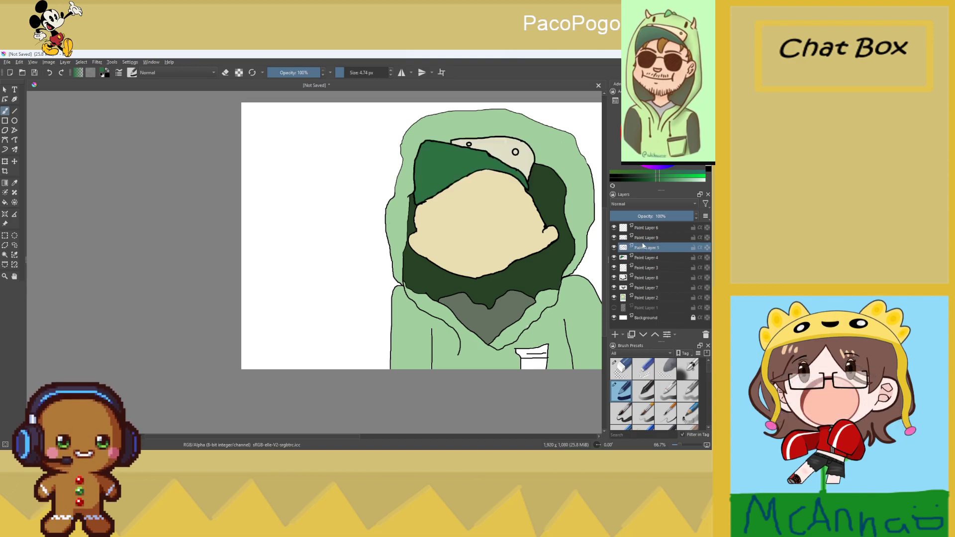
{"action": "left_click", "coordinate": [651, 239]}
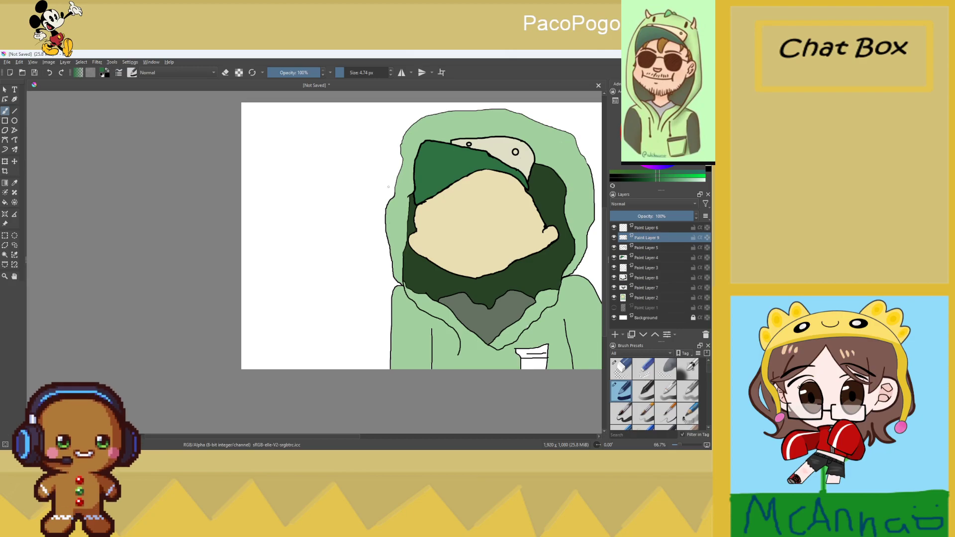
{"action": "scroll", "coordinate": [409, 272], "scroll_direction": "up", "scroll_amount": 4}
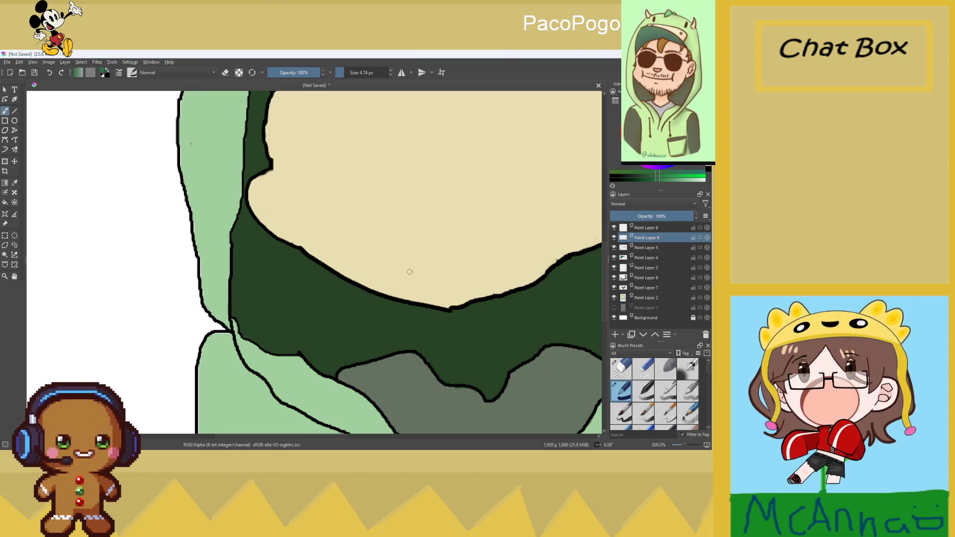
{"action": "scroll", "coordinate": [492, 266], "scroll_direction": "down", "scroll_amount": 1}
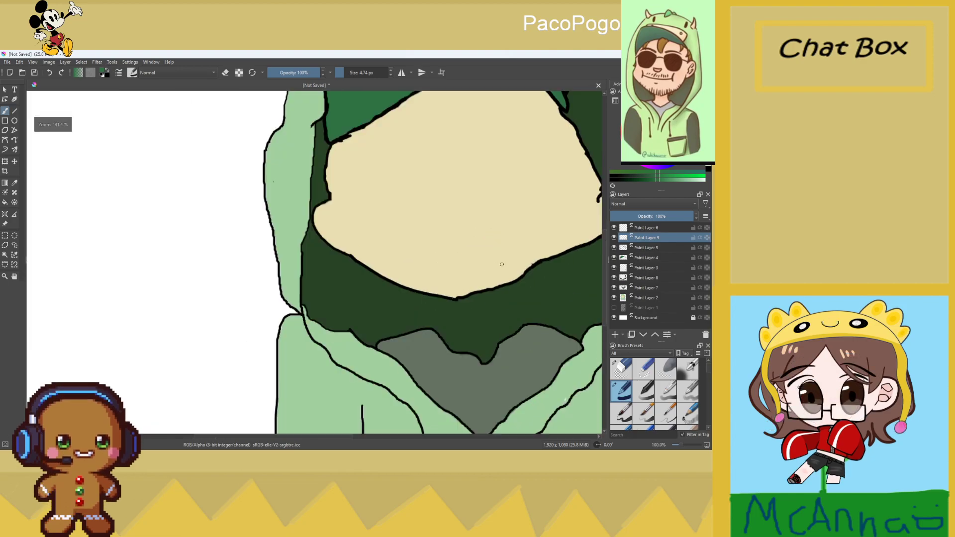
{"action": "scroll", "coordinate": [493, 267], "scroll_direction": "up", "scroll_amount": 1}
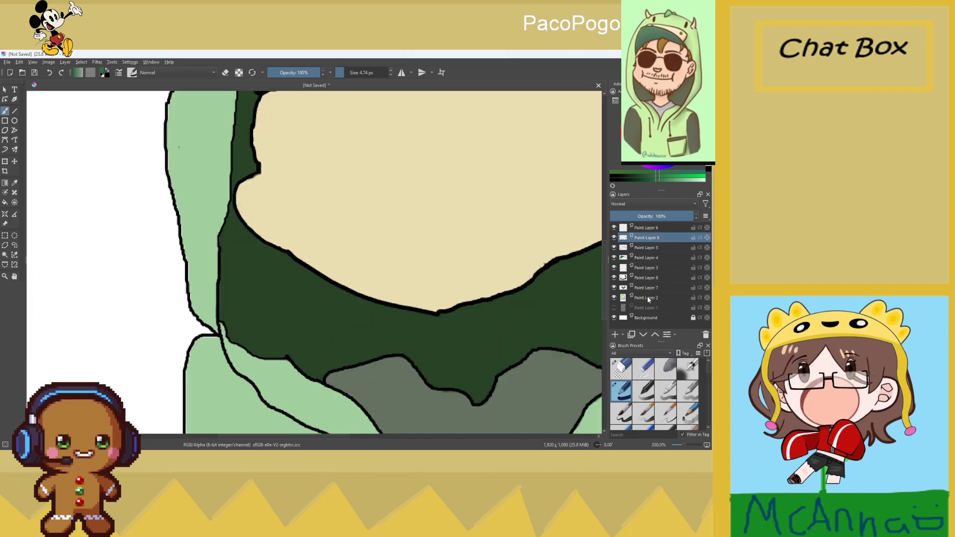
{"action": "scroll", "coordinate": [447, 320], "scroll_direction": "up", "scroll_amount": 2}
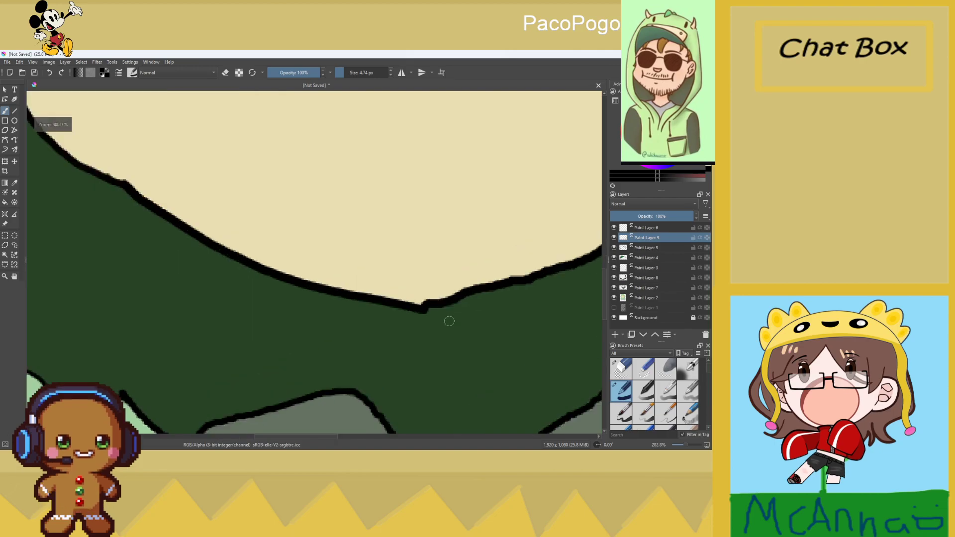
{"action": "scroll", "coordinate": [447, 320], "scroll_direction": "down", "scroll_amount": 4}
{"action": "scroll", "coordinate": [428, 320], "scroll_direction": "up", "scroll_amount": 2}
{"action": "left_click_drag", "start_coordinate": [407, 307], "coordinate": [409, 320]}
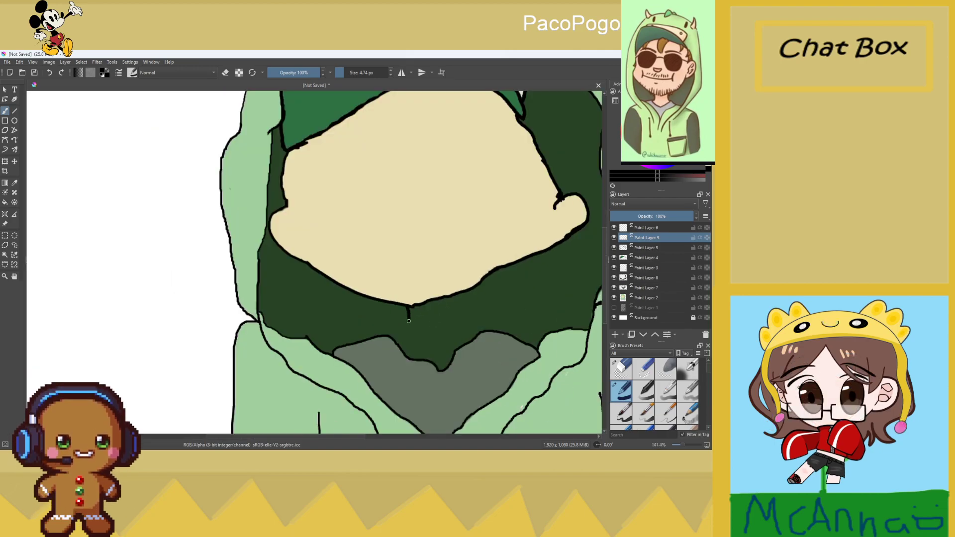
{"action": "scroll", "coordinate": [408, 358], "scroll_direction": "down", "scroll_amount": 3}
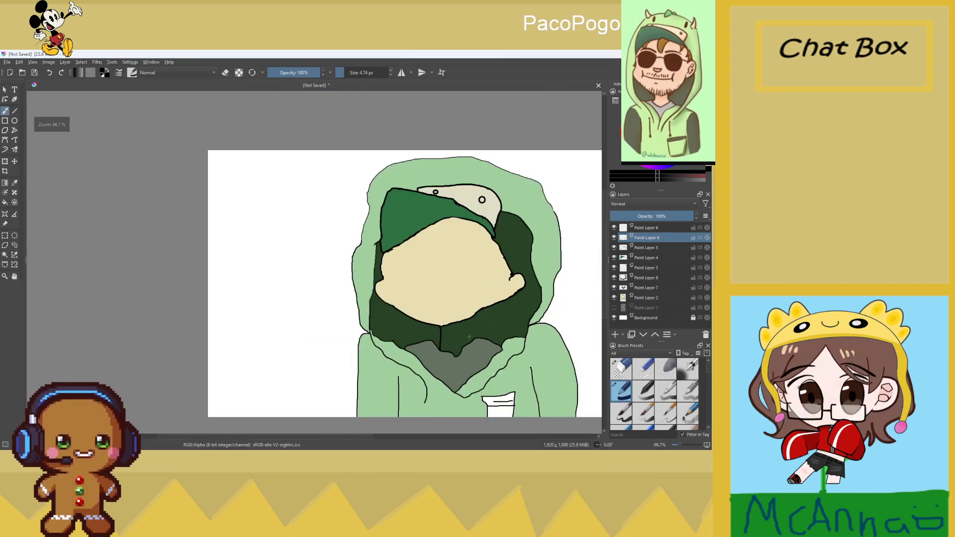
Draw the second black neck line from the jaw outline down to the collar, roughly parallel to the first, on Paint Layer 9
{"action": "left_click_drag", "start_coordinate": [466, 321], "coordinate": [470, 344]}
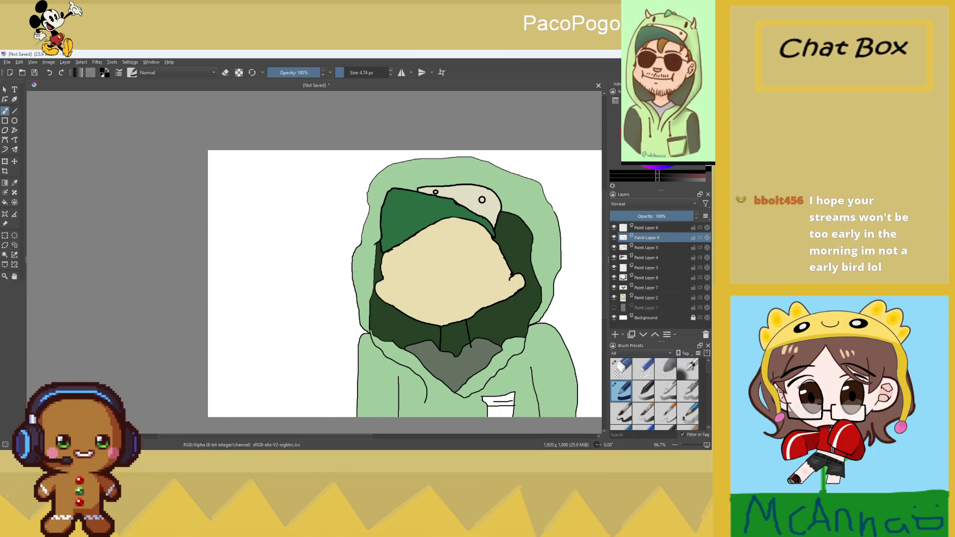
{"action": "scroll", "coordinate": [315, 263], "scroll_direction": "up", "scroll_amount": 3}
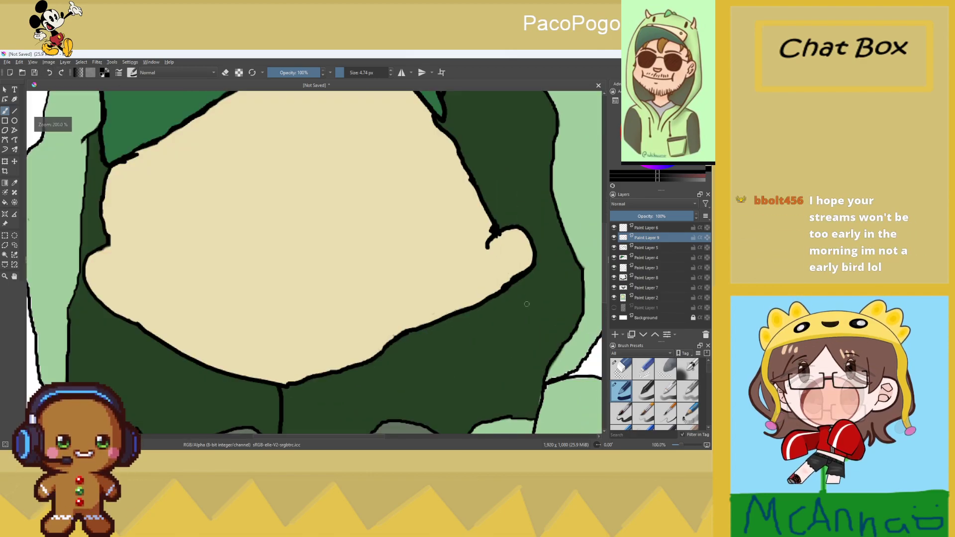
{"action": "scroll", "coordinate": [315, 264], "scroll_direction": "down", "scroll_amount": 3}
{"action": "scroll", "coordinate": [400, 237], "scroll_direction": "up", "scroll_amount": 3}
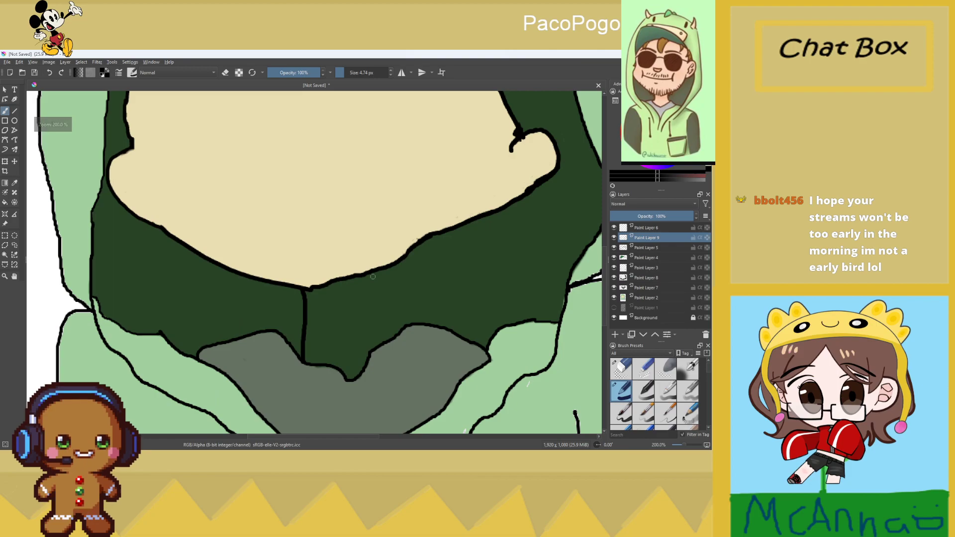
{"action": "left_click_drag", "start_coordinate": [372, 287], "coordinate": [376, 343]}
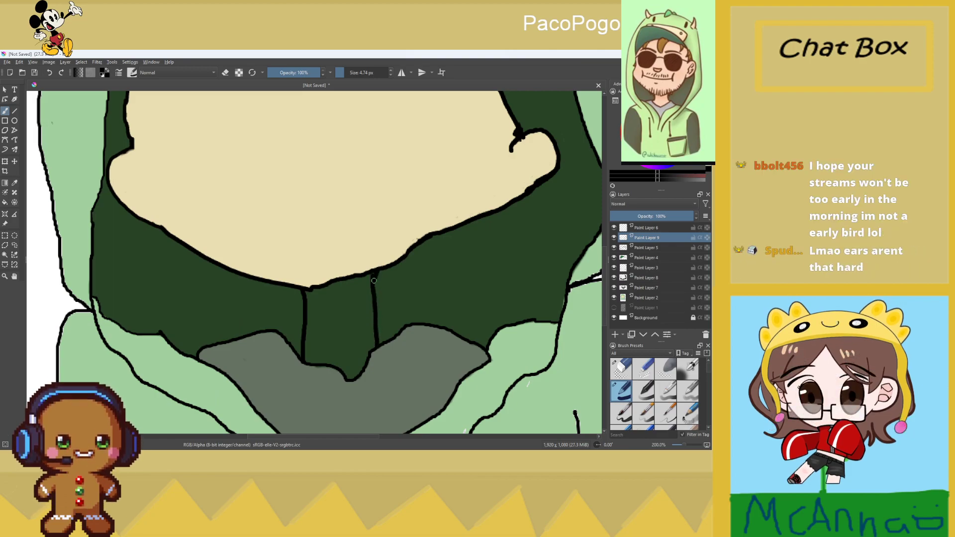
Erase the dark green between the two neck lines on Paint Layer 8, enlarging the eraser to 23.58 px
{"action": "left_click", "coordinate": [644, 277]}
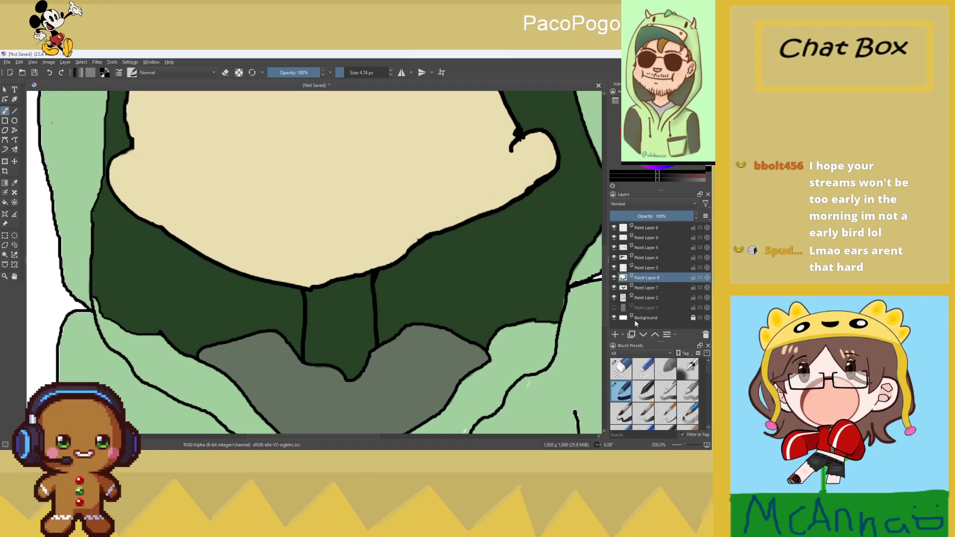
{"action": "left_click", "coordinate": [627, 368]}
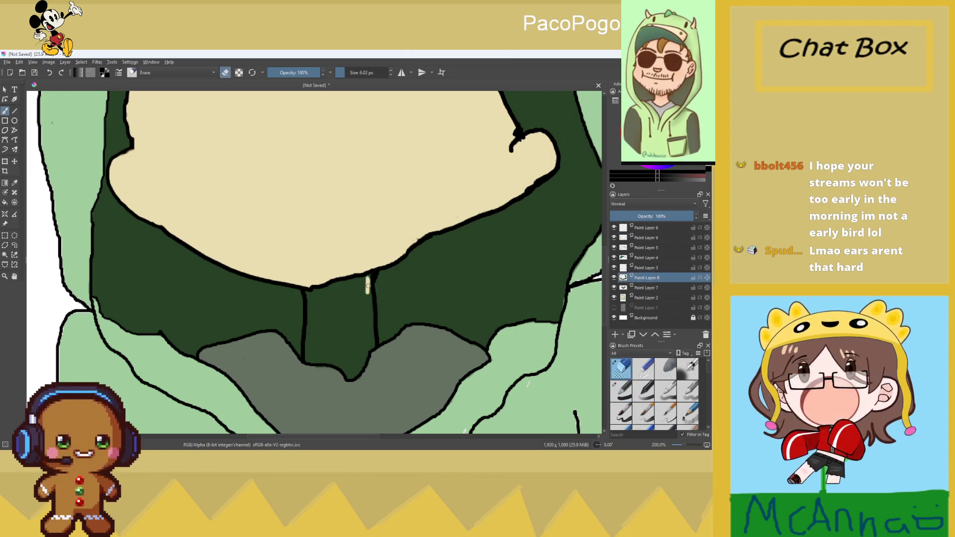
{"action": "left_click_drag", "start_coordinate": [368, 285], "coordinate": [366, 281]}
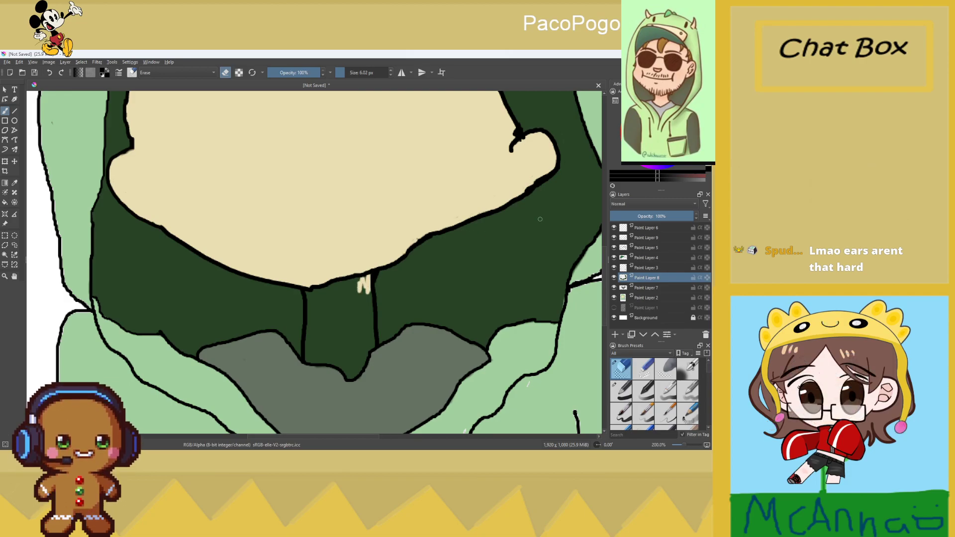
{"action": "left_click_drag", "start_coordinate": [343, 73], "coordinate": [364, 72]}
{"action": "mouse_move", "coordinate": [368, 280]}
{"action": "left_mouse_down"}
{"action": "mouse_move", "coordinate": [358, 299]}
{"action": "mouse_move", "coordinate": [313, 298]}
{"action": "mouse_move", "coordinate": [320, 331]}
{"action": "mouse_move", "coordinate": [343, 338]}
{"action": "mouse_move", "coordinate": [359, 299]}
{"action": "mouse_move", "coordinate": [363, 334]}
{"action": "mouse_move", "coordinate": [352, 372]}
{"action": "mouse_move", "coordinate": [367, 321]}
{"action": "mouse_move", "coordinate": [324, 351]}
{"action": "mouse_move", "coordinate": [344, 366]}
{"action": "mouse_move", "coordinate": [310, 353]}
{"action": "mouse_move", "coordinate": [314, 302]}
{"action": "left_mouse_up"}
{"action": "scroll", "coordinate": [363, 325], "scroll_direction": "up", "scroll_amount": 1}
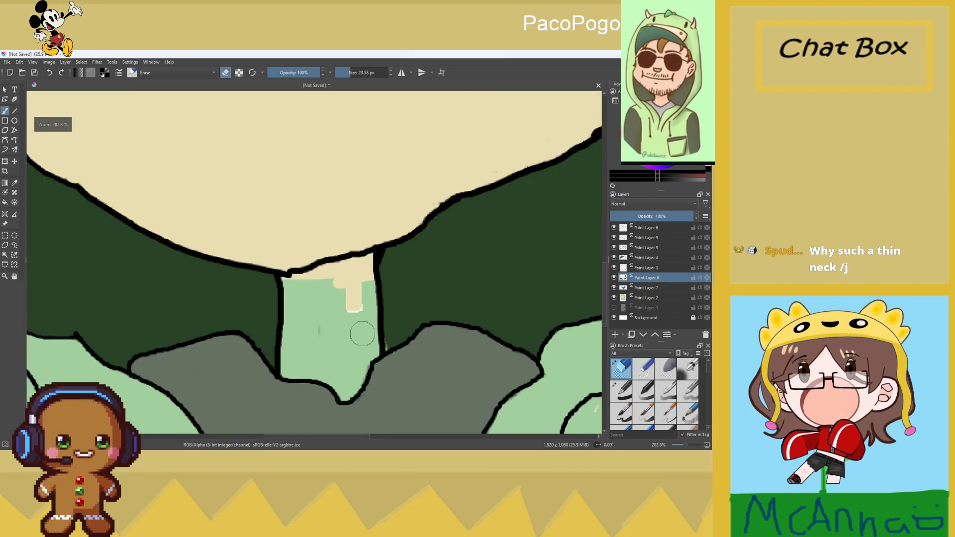
Sample the hood interior's dark green and touch up the fill beside the neck lines on Paint Layer 8 with the 4.74 px brush
{"action": "left_click", "coordinate": [615, 384]}
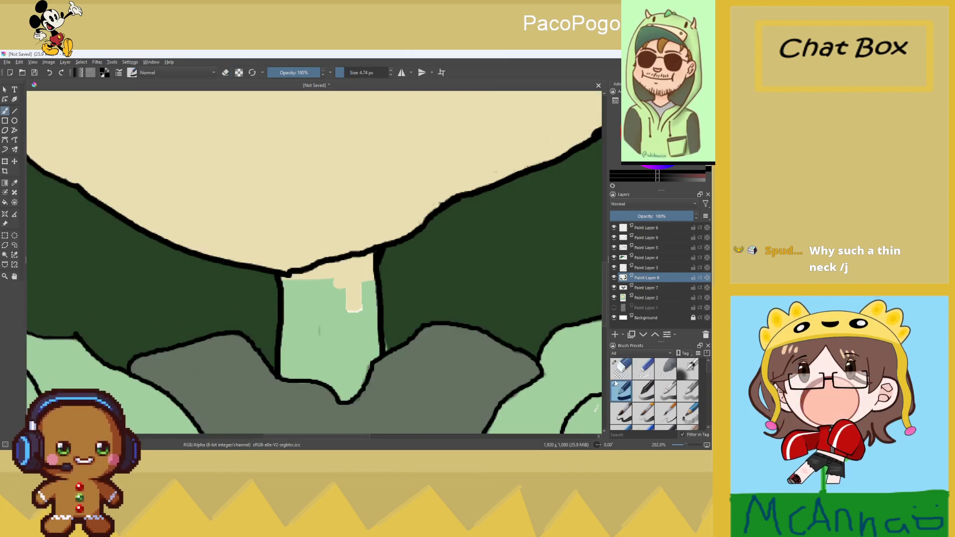
{"action": "left_click", "coordinate": [14, 183]}
{"action": "left_click", "coordinate": [437, 320]}
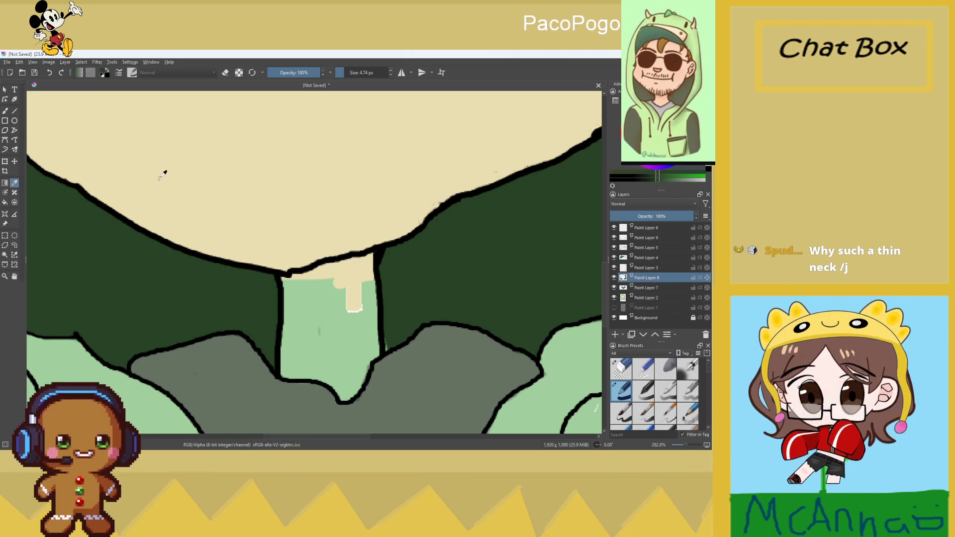
{"action": "left_click", "coordinate": [5, 111]}
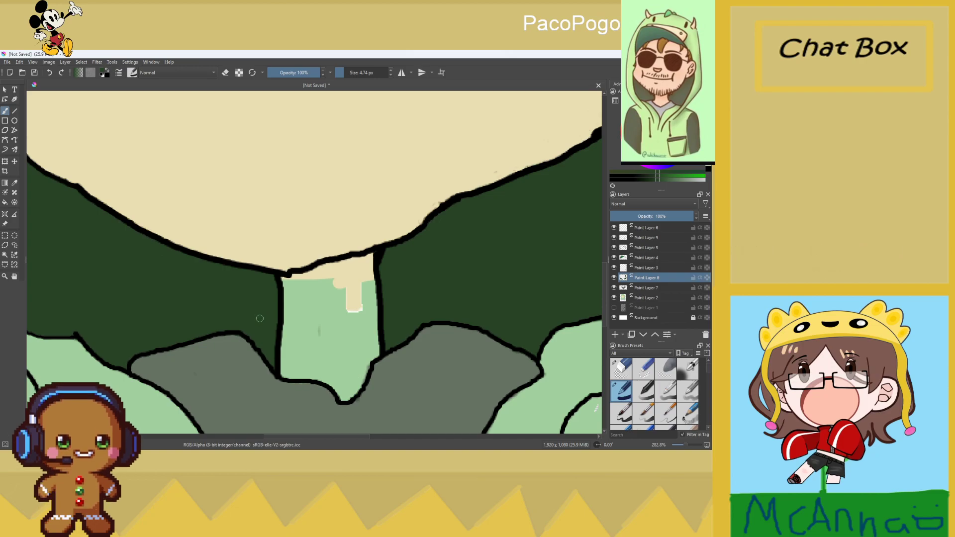
{"action": "scroll", "coordinate": [271, 353], "scroll_direction": "down", "scroll_amount": 1}
{"action": "scroll", "coordinate": [270, 353], "scroll_direction": "up", "scroll_amount": 1}
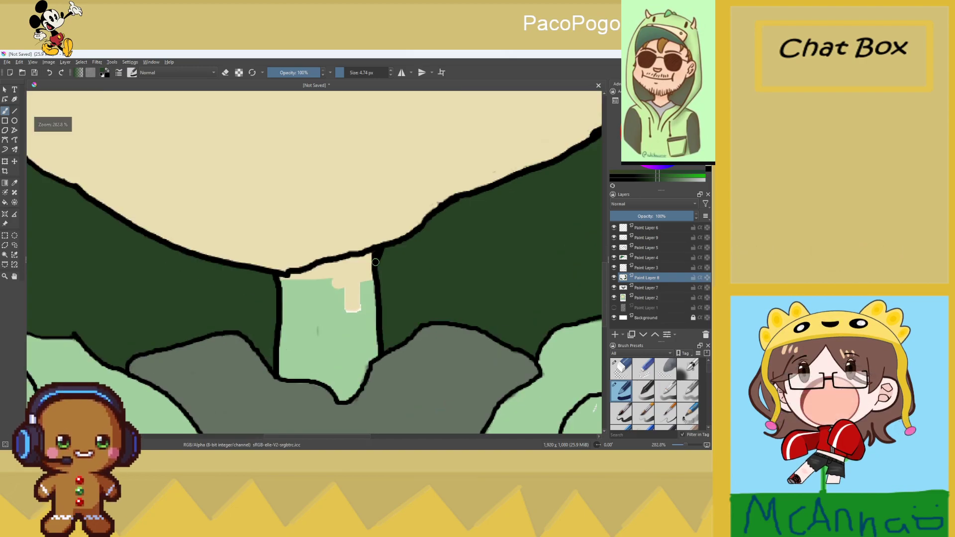
Sample the skin colour and start painting the neck along its second outline on Paint Layer 2 with the 4.74 px brush
{"action": "left_click", "coordinate": [14, 184]}
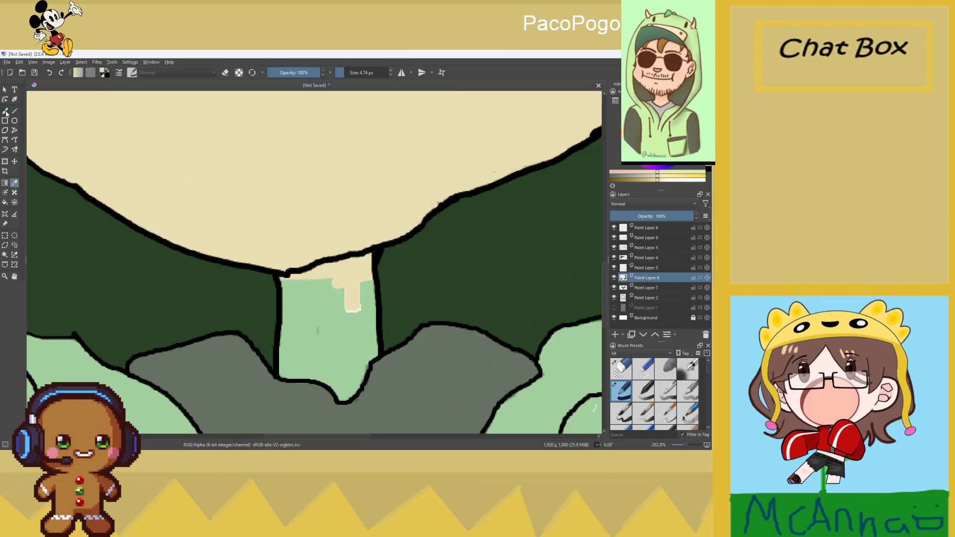
{"action": "left_click", "coordinate": [5, 112]}
{"action": "left_click", "coordinate": [645, 298]}
{"action": "mouse_move", "coordinate": [354, 277]}
{"action": "left_mouse_down"}
{"action": "mouse_move", "coordinate": [356, 321]}
{"action": "mouse_move", "coordinate": [358, 275]}
{"action": "mouse_move", "coordinate": [367, 314]}
{"action": "mouse_move", "coordinate": [372, 288]}
{"action": "mouse_move", "coordinate": [374, 338]}
{"action": "mouse_move", "coordinate": [371, 327]}
{"action": "left_mouse_up"}
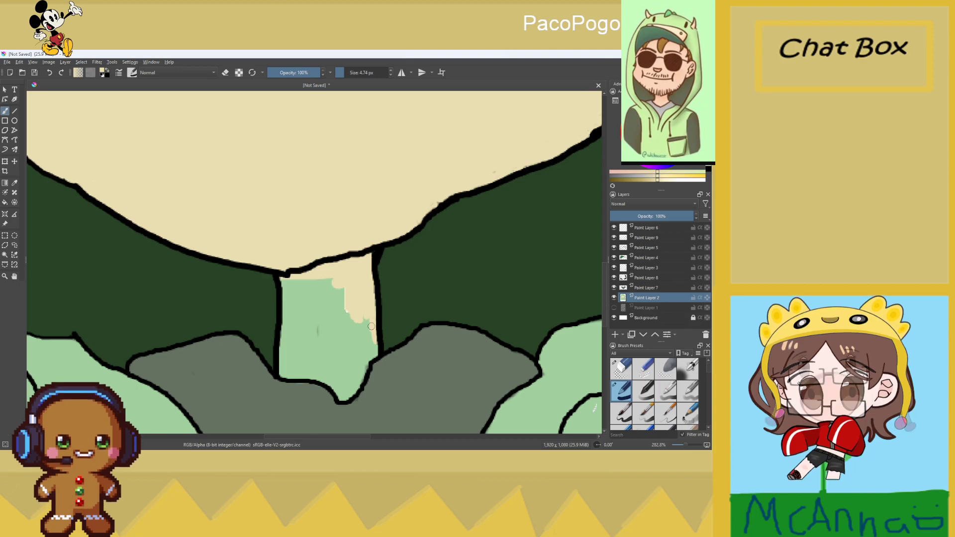
{"action": "scroll", "coordinate": [373, 327], "scroll_direction": "down", "scroll_amount": 10}
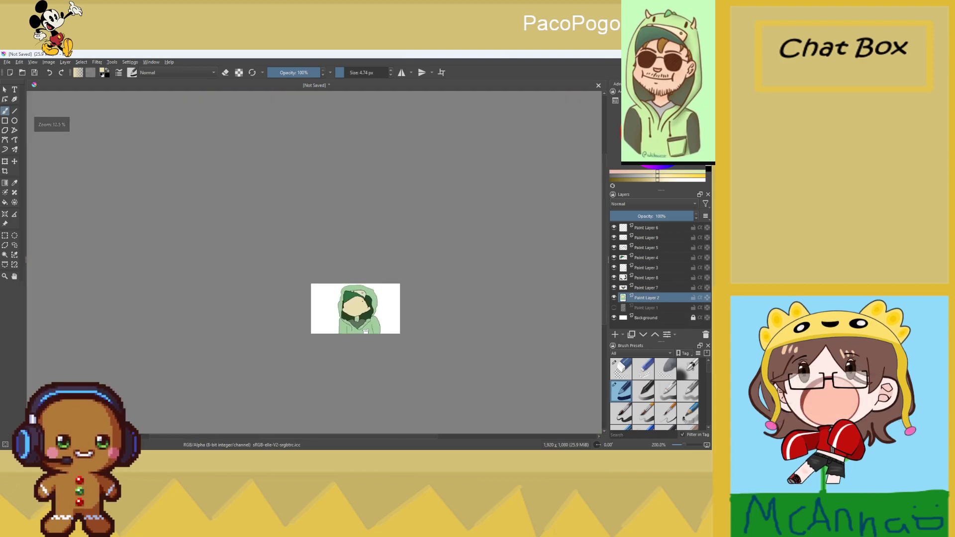
{"action": "scroll", "coordinate": [374, 327], "scroll_direction": "up", "scroll_amount": 4}
{"action": "scroll", "coordinate": [374, 327], "scroll_direction": "down", "scroll_amount": 3}
{"action": "scroll", "coordinate": [349, 324], "scroll_direction": "up", "scroll_amount": 3}
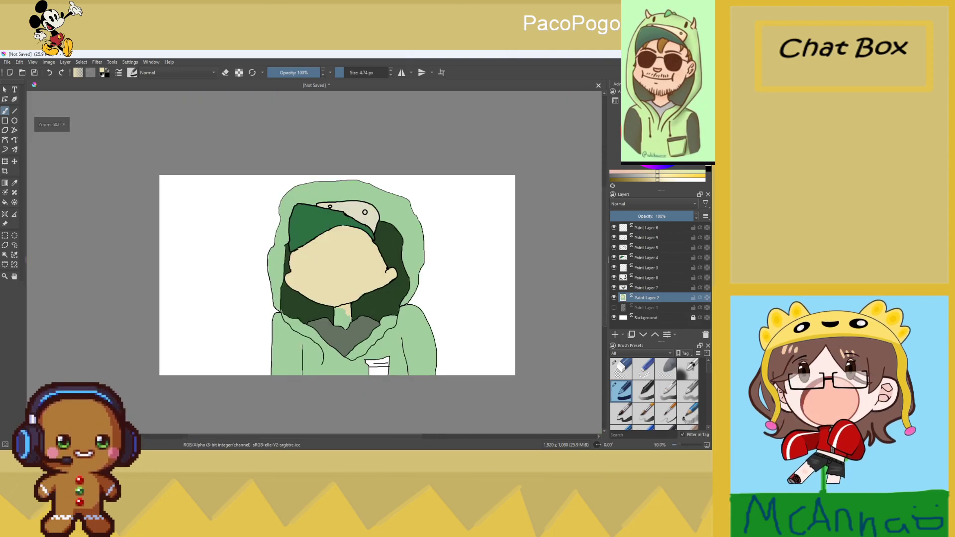
Enlarge the brush to 12.30 px and fill the rest of the neck with the skin colour down to the collar on Paint Layer 2
{"action": "scroll", "coordinate": [349, 323], "scroll_direction": "up", "scroll_amount": 5}
{"action": "scroll", "coordinate": [349, 324], "scroll_direction": "up", "scroll_amount": 1}
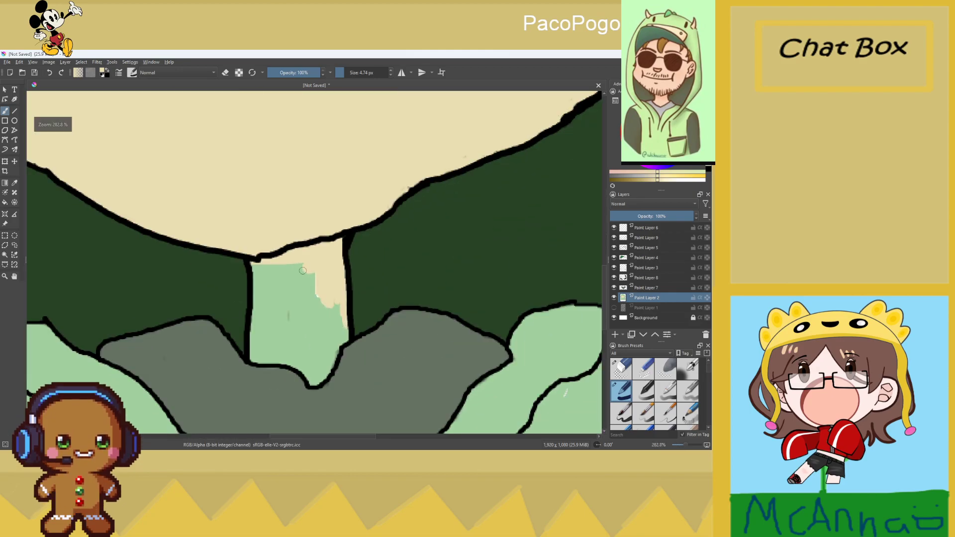
{"action": "key", "text": "bracketright"}
{"action": "key", "text": "bracketright"}
{"action": "key", "text": "bracketright"}
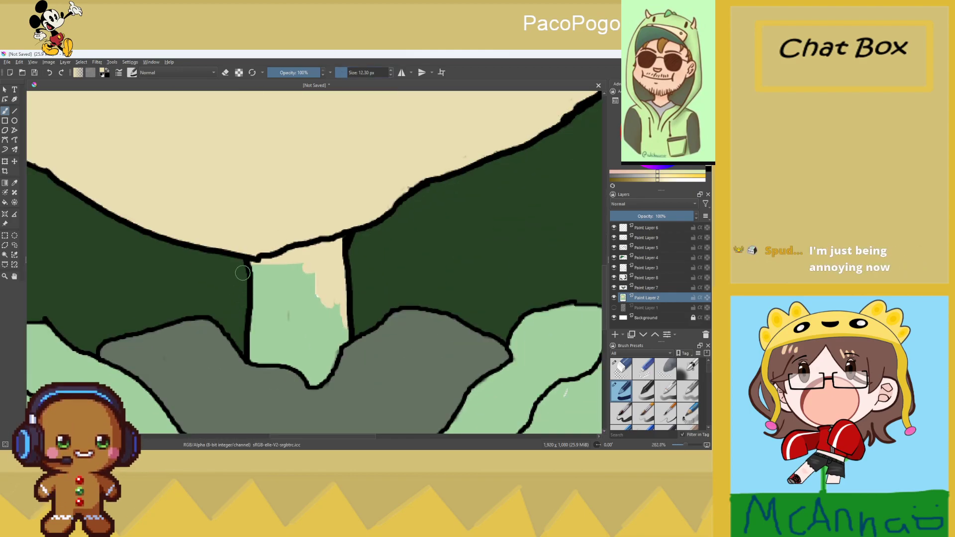
{"action": "mouse_move", "coordinate": [254, 267]}
{"action": "left_mouse_down"}
{"action": "mouse_move", "coordinate": [278, 296]}
{"action": "mouse_move", "coordinate": [258, 291]}
{"action": "mouse_move", "coordinate": [294, 309]}
{"action": "mouse_move", "coordinate": [297, 320]}
{"action": "mouse_move", "coordinate": [281, 336]}
{"action": "mouse_move", "coordinate": [307, 320]}
{"action": "mouse_move", "coordinate": [311, 383]}
{"action": "mouse_move", "coordinate": [330, 372]}
{"action": "mouse_move", "coordinate": [332, 340]}
{"action": "mouse_move", "coordinate": [342, 346]}
{"action": "mouse_move", "coordinate": [345, 277]}
{"action": "mouse_move", "coordinate": [341, 296]}
{"action": "mouse_move", "coordinate": [294, 329]}
{"action": "mouse_move", "coordinate": [300, 315]}
{"action": "mouse_move", "coordinate": [290, 333]}
{"action": "mouse_move", "coordinate": [252, 324]}
{"action": "left_mouse_up"}
{"action": "scroll", "coordinate": [269, 315], "scroll_direction": "down", "scroll_amount": 7}
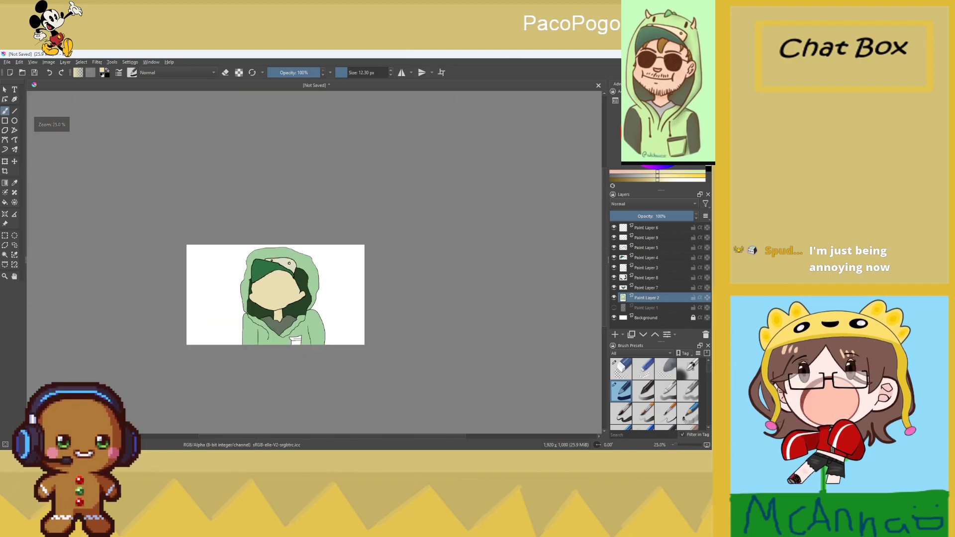
{"action": "scroll", "coordinate": [269, 314], "scroll_direction": "up", "scroll_amount": 2}
{"action": "scroll", "coordinate": [269, 315], "scroll_direction": "down", "scroll_amount": 1}
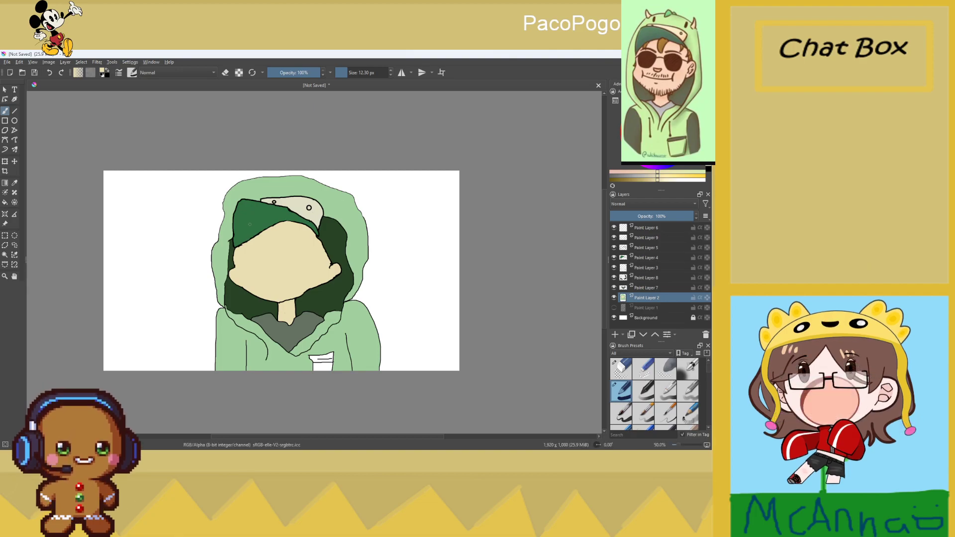
{"action": "key", "text": "plus"}
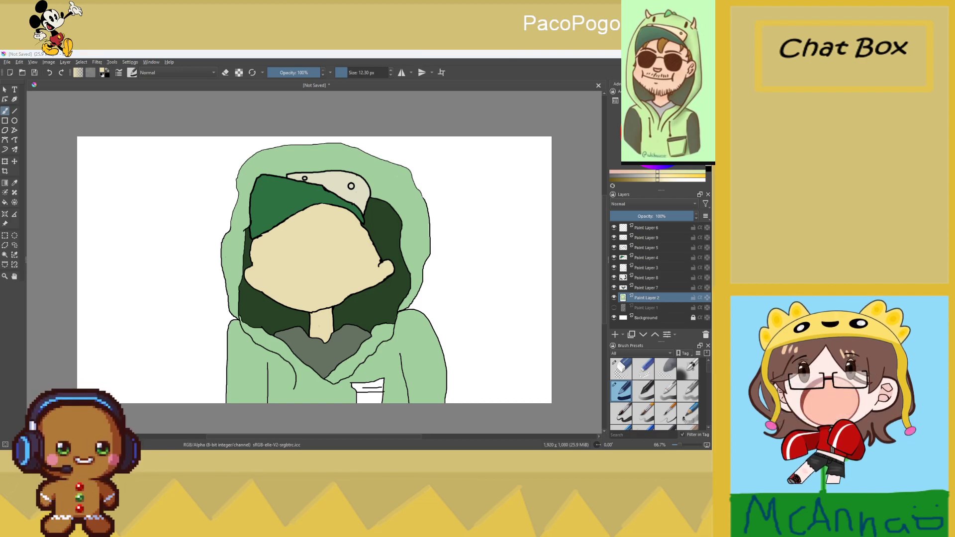
Sample the brown hair colour from the reference portrait and add a new paint layer above Paint Layer 9
{"action": "left_click_drag", "start_coordinate": [662, 124], "coordinate": [666, 133]}
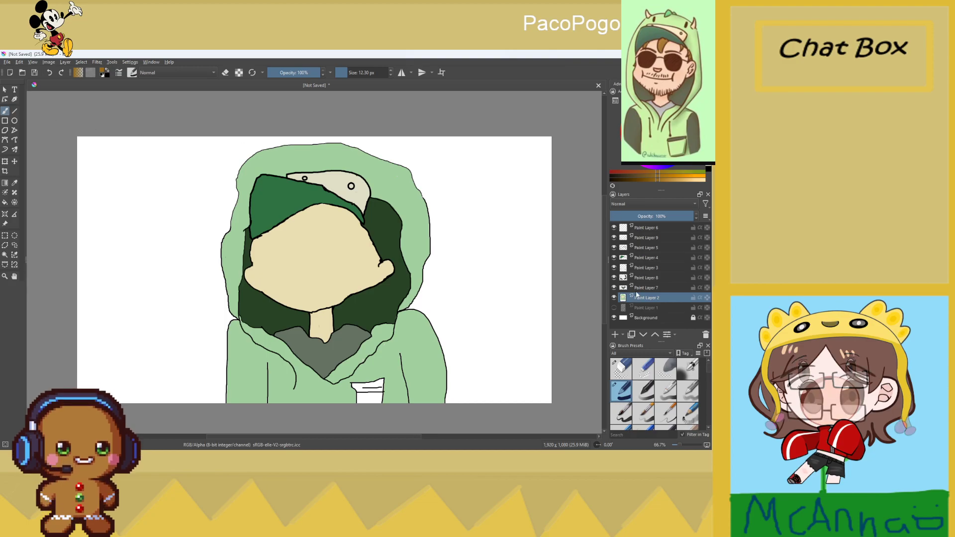
{"action": "left_click", "coordinate": [647, 237]}
{"action": "left_click", "coordinate": [615, 335]}
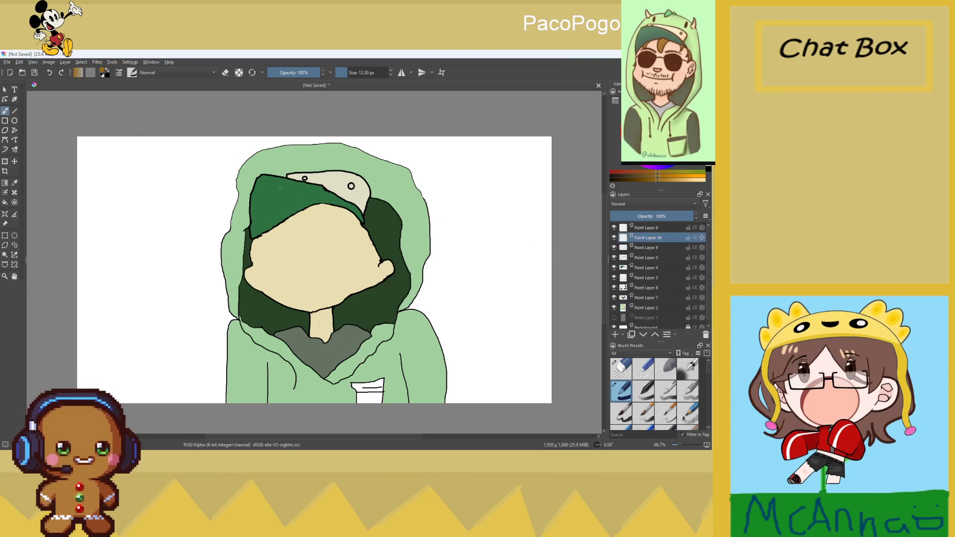
Test brown hair strokes under the cap brim, undo them, and move the new layer below Paint Layer 4
{"action": "mouse_move", "coordinate": [311, 204]}
{"action": "left_mouse_down"}
{"action": "mouse_move", "coordinate": [307, 238]}
{"action": "mouse_move", "coordinate": [324, 208]}
{"action": "left_mouse_up"}
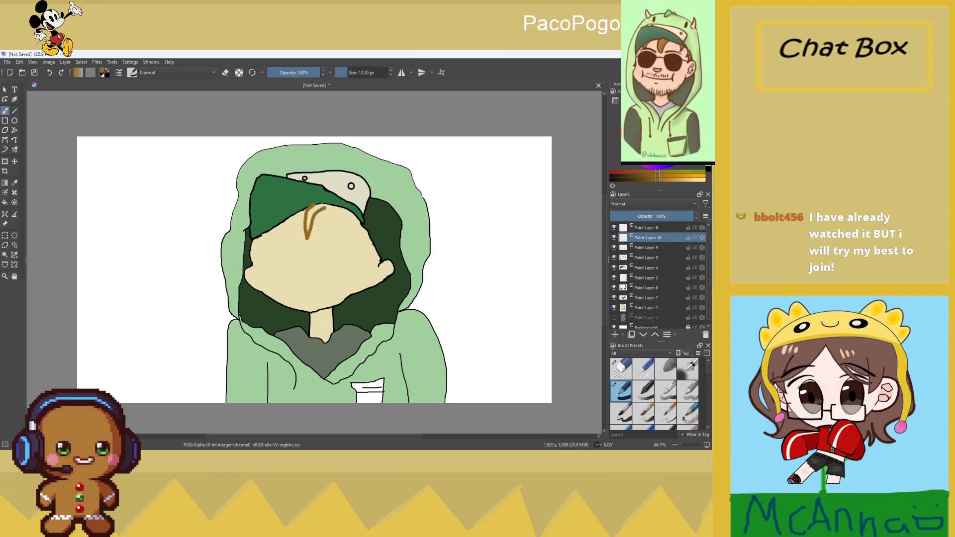
{"action": "left_click", "coordinate": [50, 72]}
{"action": "scroll", "coordinate": [353, 204], "scroll_direction": "up", "scroll_amount": 2}
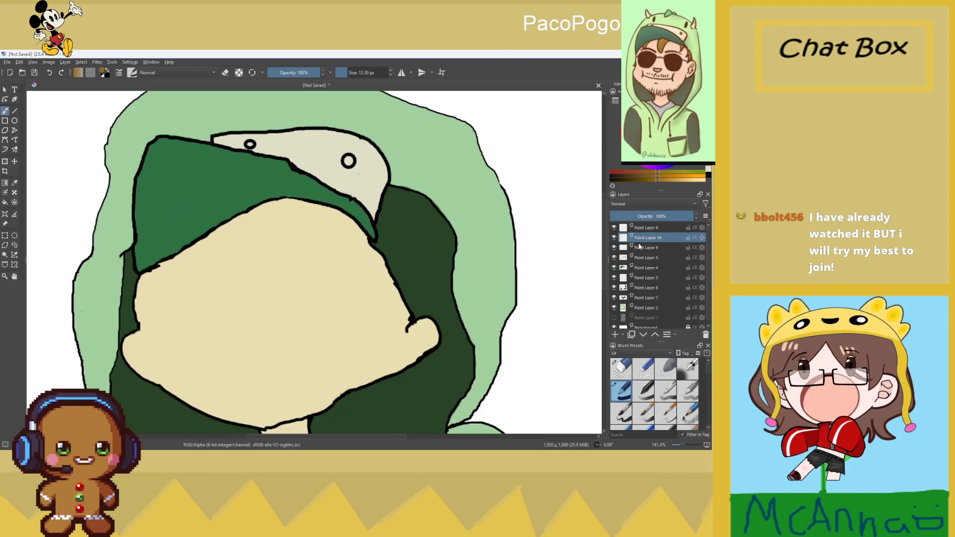
{"action": "left_click_drag", "start_coordinate": [641, 238], "coordinate": [641, 261]}
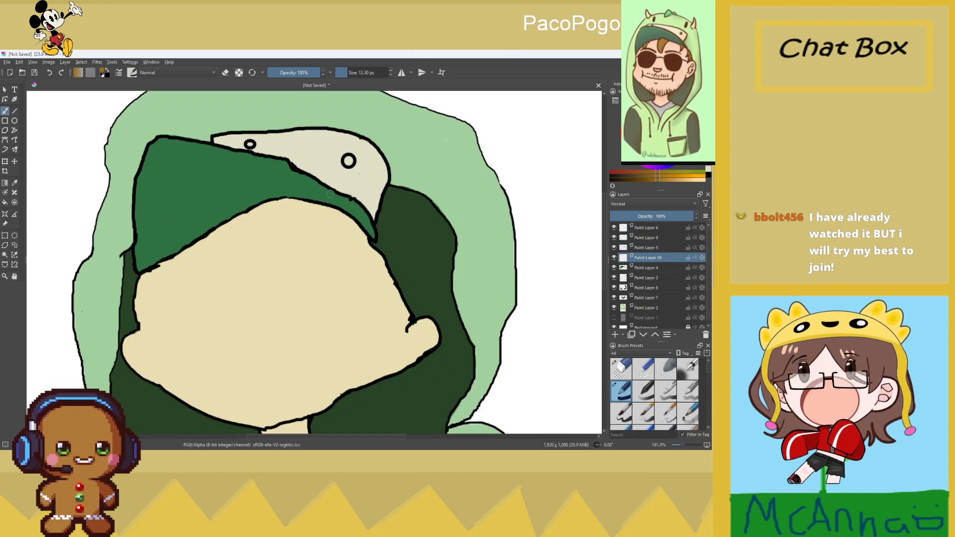
{"action": "left_click_drag", "start_coordinate": [274, 201], "coordinate": [263, 225]}
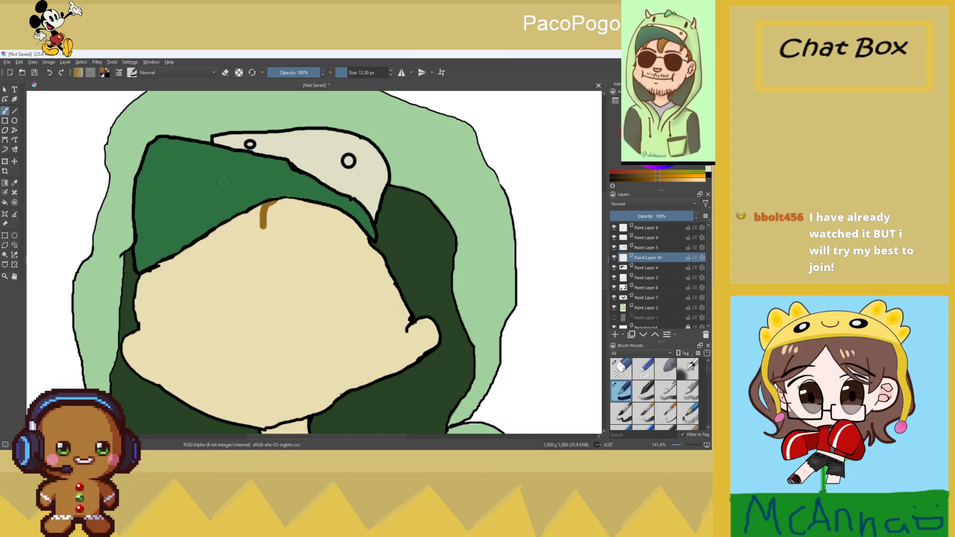
{"action": "left_click", "coordinate": [50, 72]}
{"action": "left_click_drag", "start_coordinate": [636, 259], "coordinate": [638, 269]}
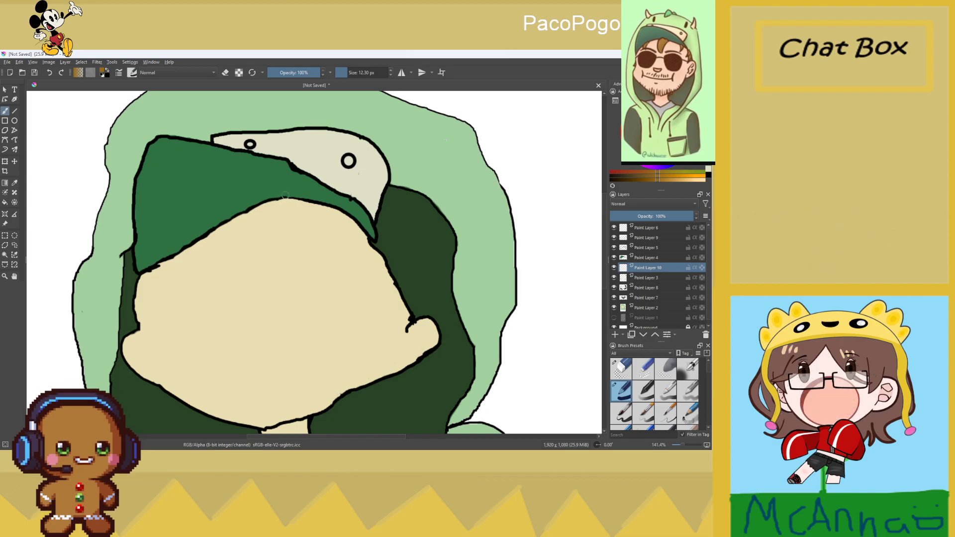
Paint three brown hair strands hanging under the centre, right end and left end of the cap brim with the 12.30 px brush
{"action": "left_click_drag", "start_coordinate": [264, 198], "coordinate": [269, 243]}
{"action": "left_click_drag", "start_coordinate": [311, 202], "coordinate": [272, 242]}
{"action": "mouse_move", "coordinate": [268, 202]}
{"action": "left_mouse_down"}
{"action": "mouse_move", "coordinate": [269, 247]}
{"action": "mouse_move", "coordinate": [278, 206]}
{"action": "mouse_move", "coordinate": [278, 215]}
{"action": "mouse_move", "coordinate": [298, 199]}
{"action": "left_mouse_up"}
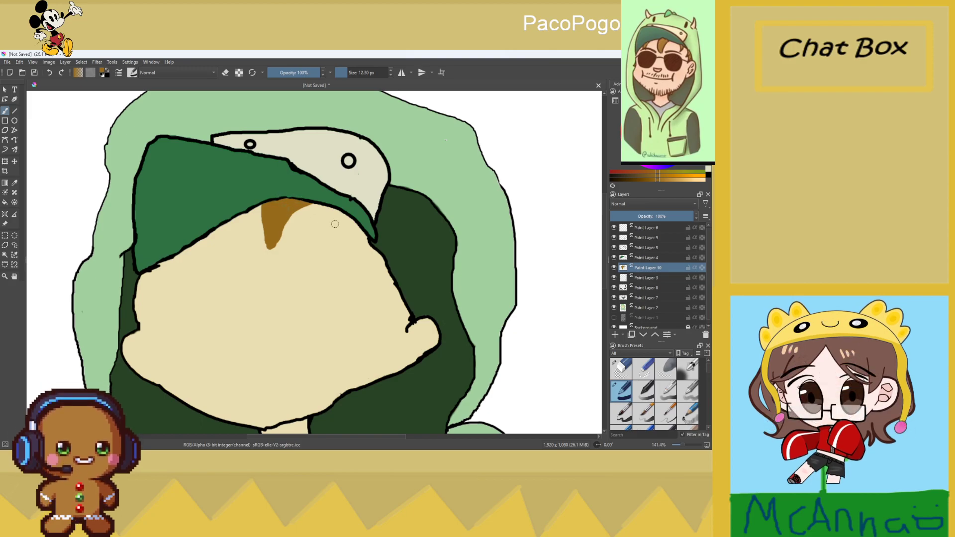
{"action": "left_click_drag", "start_coordinate": [351, 215], "coordinate": [355, 253]}
{"action": "left_click", "coordinate": [352, 255]}
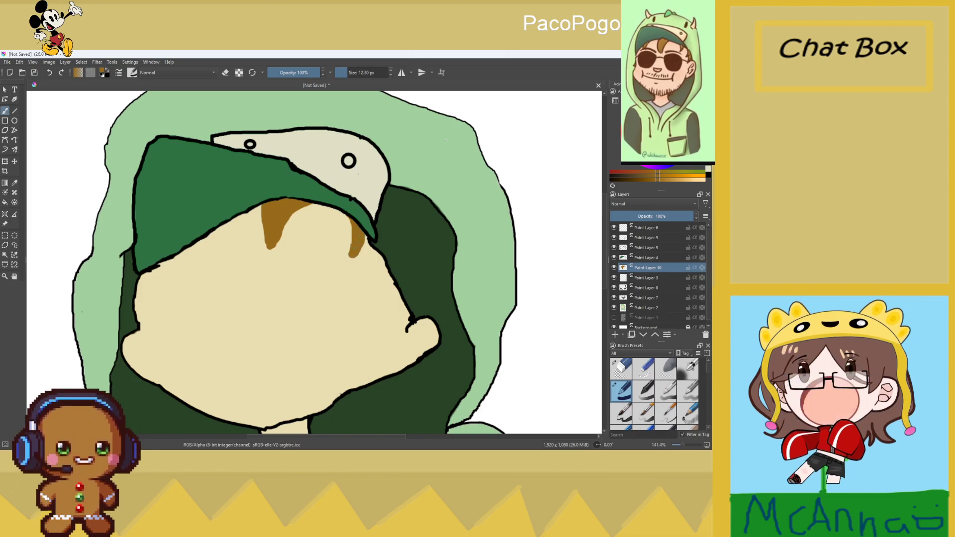
{"action": "key", "text": "1"}
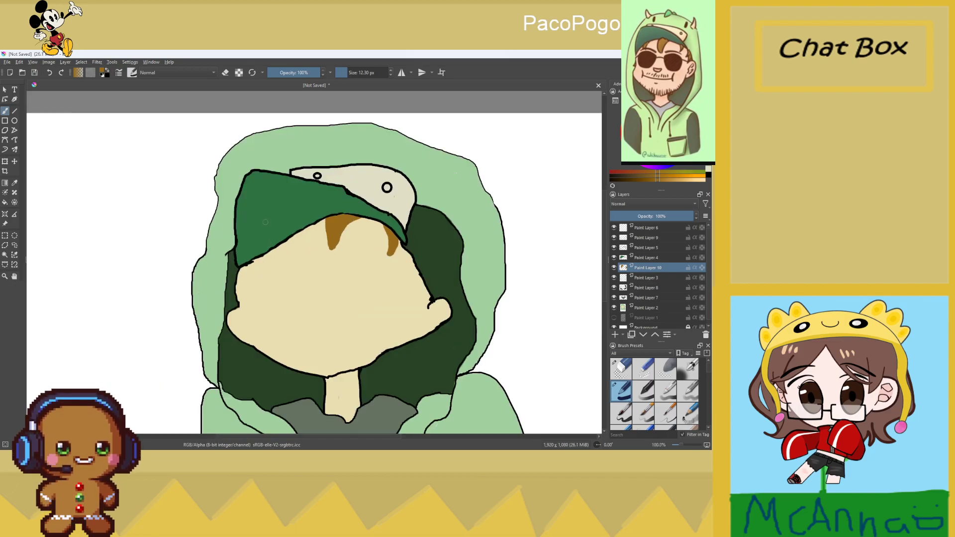
{"action": "left_click_drag", "start_coordinate": [274, 246], "coordinate": [275, 255]}
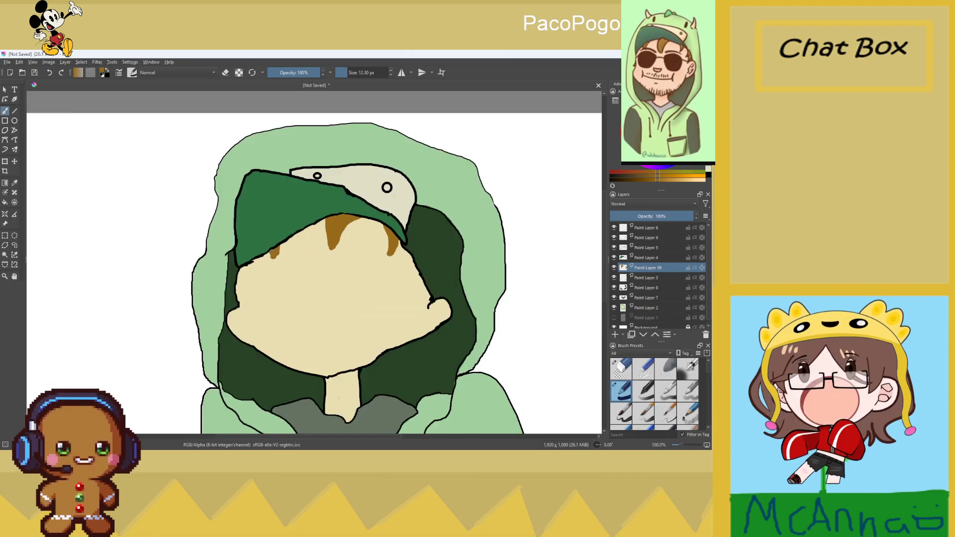
{"action": "left_click_drag", "start_coordinate": [284, 242], "coordinate": [276, 259]}
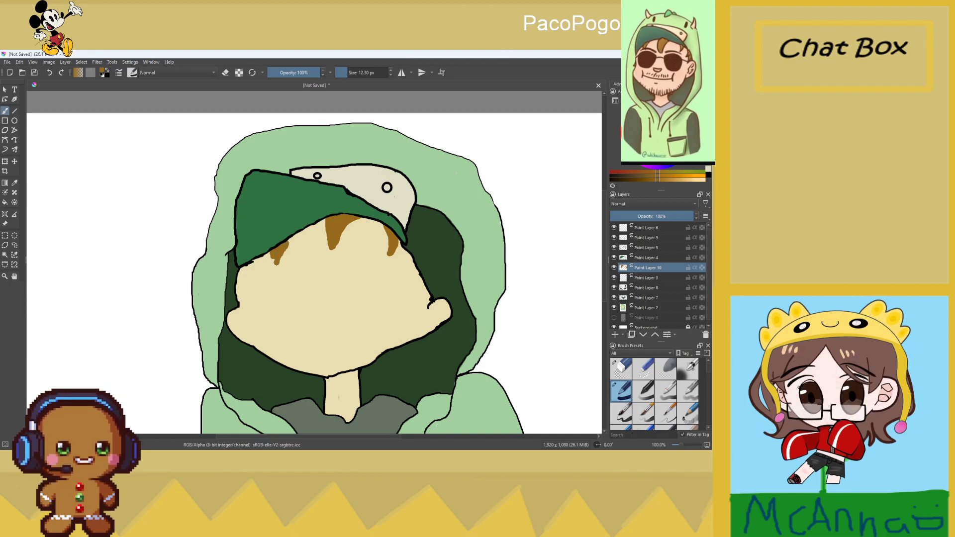
Move Paint Layer 10 below Paint Layer 8 and paint brown hair along the face's right edge, from the brim down to the ear
{"action": "scroll", "coordinate": [267, 254], "scroll_direction": "down", "scroll_amount": 3}
{"action": "scroll", "coordinate": [294, 254], "scroll_direction": "up", "scroll_amount": 1}
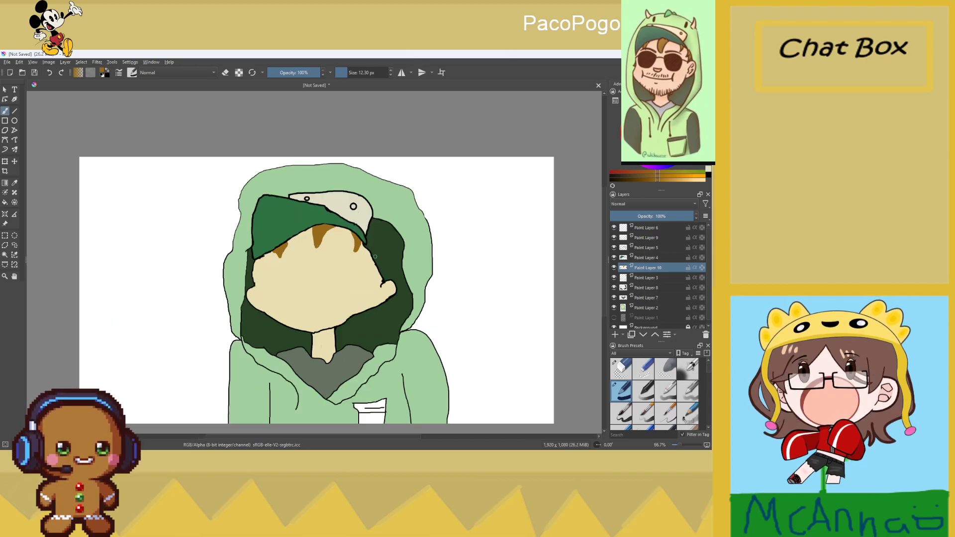
{"action": "scroll", "coordinate": [371, 251], "scroll_direction": "up", "scroll_amount": 4}
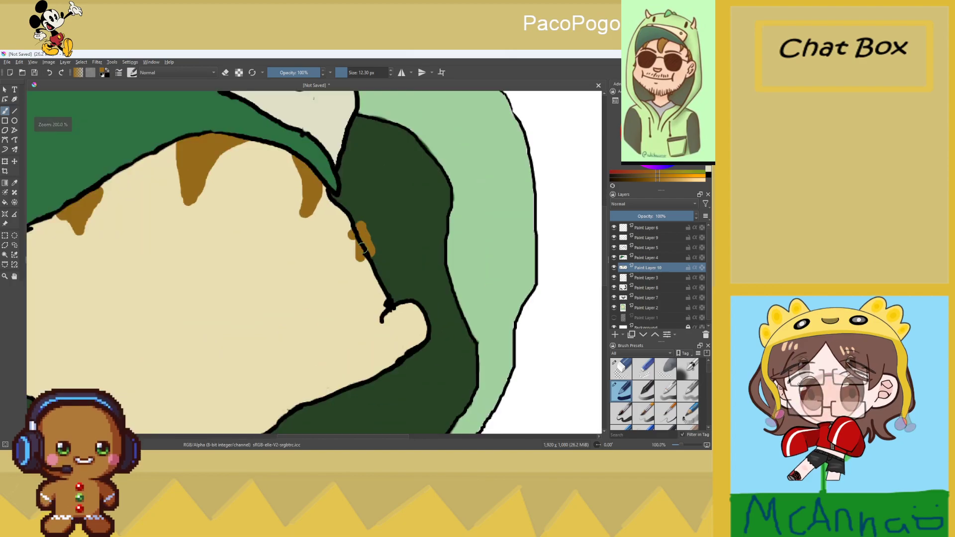
{"action": "key", "text": "ctrl+z"}
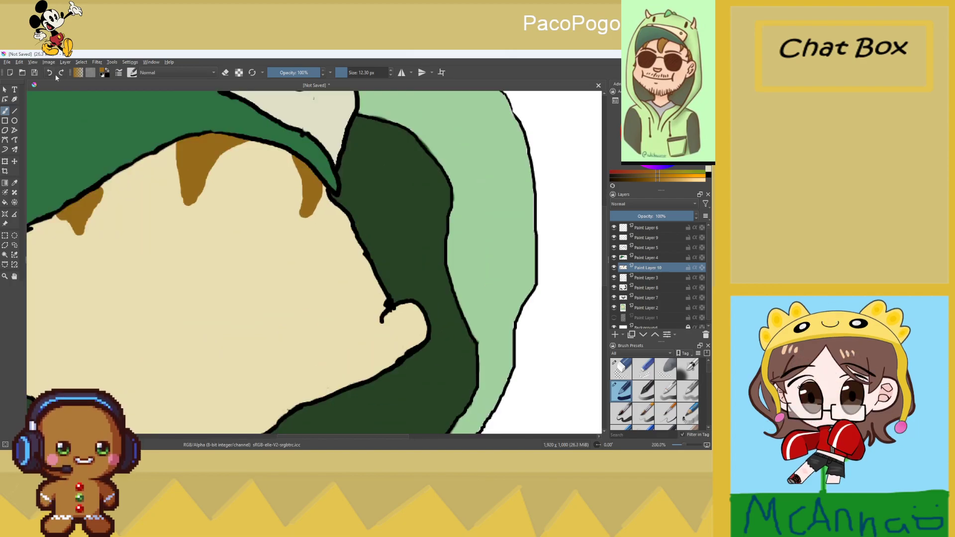
{"action": "left_click_drag", "start_coordinate": [643, 271], "coordinate": [643, 291]}
{"action": "mouse_move", "coordinate": [347, 222]}
{"action": "left_mouse_down"}
{"action": "mouse_move", "coordinate": [364, 252]}
{"action": "mouse_move", "coordinate": [348, 218]}
{"action": "mouse_move", "coordinate": [390, 305]}
{"action": "left_mouse_up"}
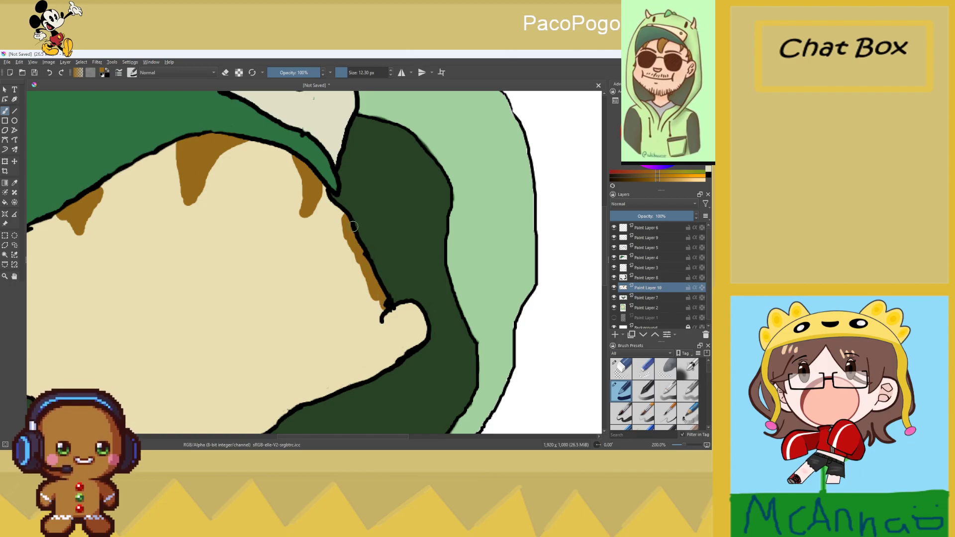
{"action": "scroll", "coordinate": [358, 231], "scroll_direction": "down", "scroll_amount": 2}
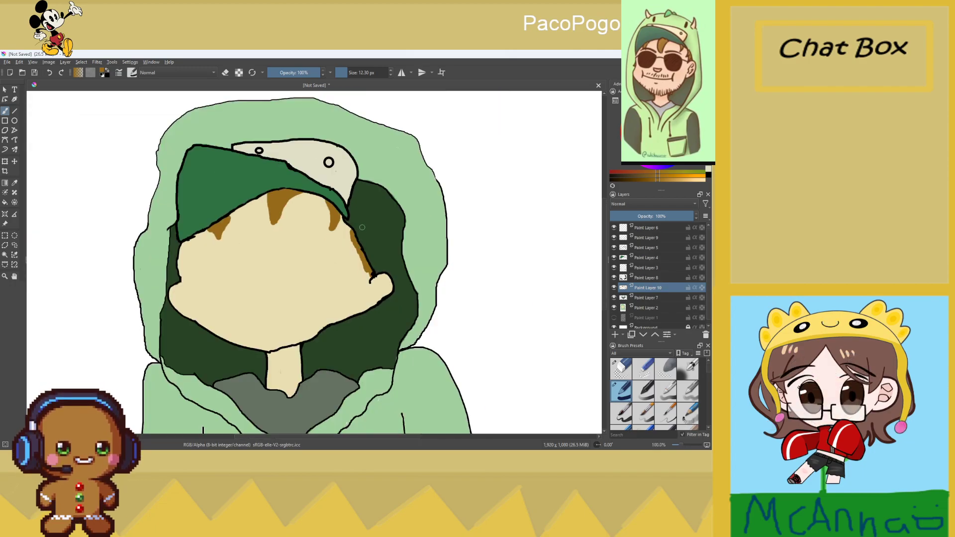
{"action": "left_click_drag", "start_coordinate": [350, 225], "coordinate": [350, 233]}
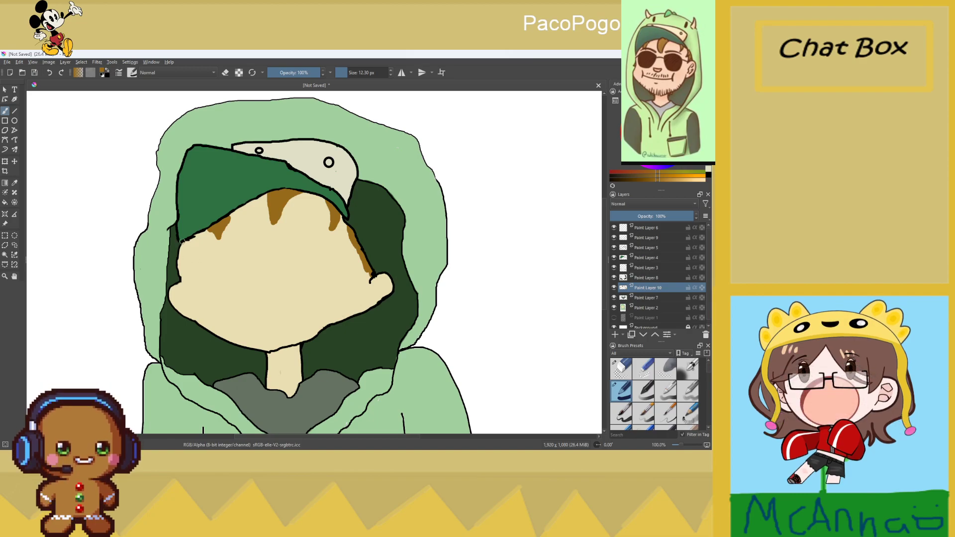
Paint a small brown hair patch on the face's left edge, just above the ear, on Paint Layer 10
{"action": "left_click_drag", "start_coordinate": [181, 276], "coordinate": [175, 266]}
{"action": "scroll", "coordinate": [147, 264], "scroll_direction": "up", "scroll_amount": 3}
{"action": "left_click_drag", "start_coordinate": [219, 284], "coordinate": [211, 291]}
{"action": "scroll", "coordinate": [239, 320], "scroll_direction": "down", "scroll_amount": 3}
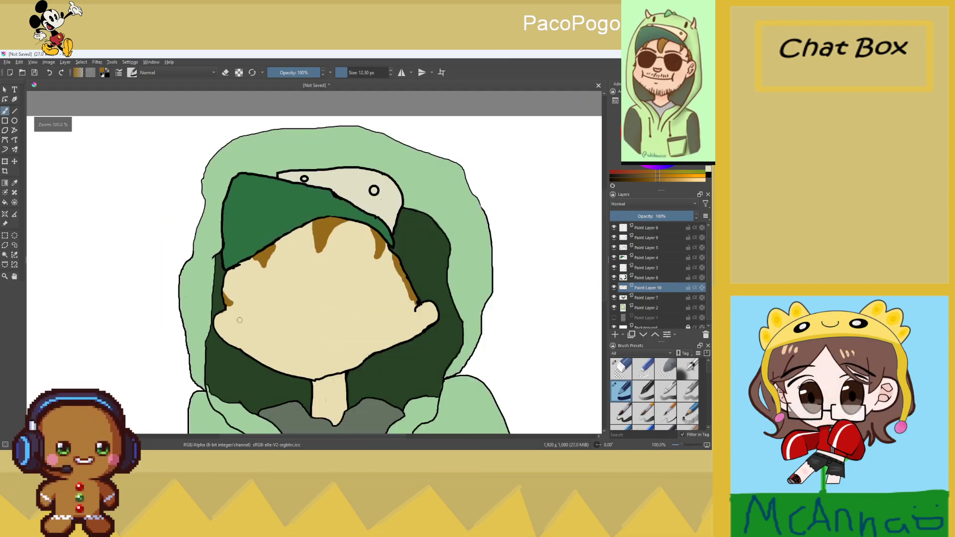
Outline the left hair strand in black on Paint Layer 9 with a 0.19 px brush
{"action": "scroll", "coordinate": [243, 320], "scroll_direction": "up", "scroll_amount": 1}
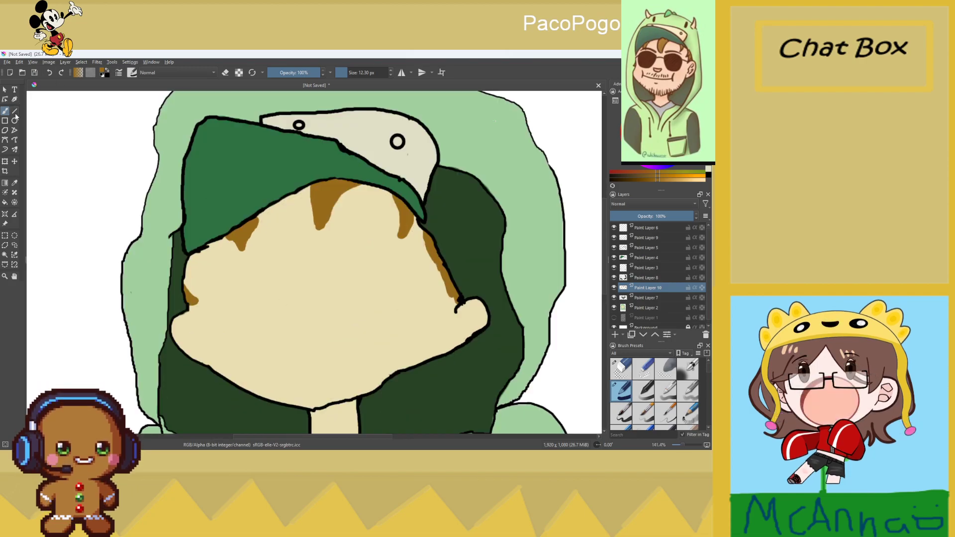
{"action": "key", "text": "d"}
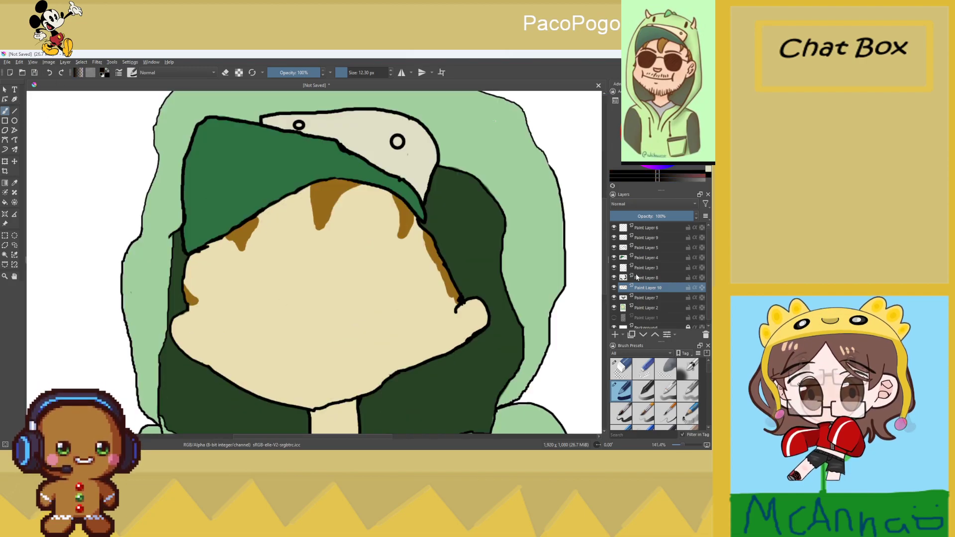
{"action": "left_click", "coordinate": [640, 239]}
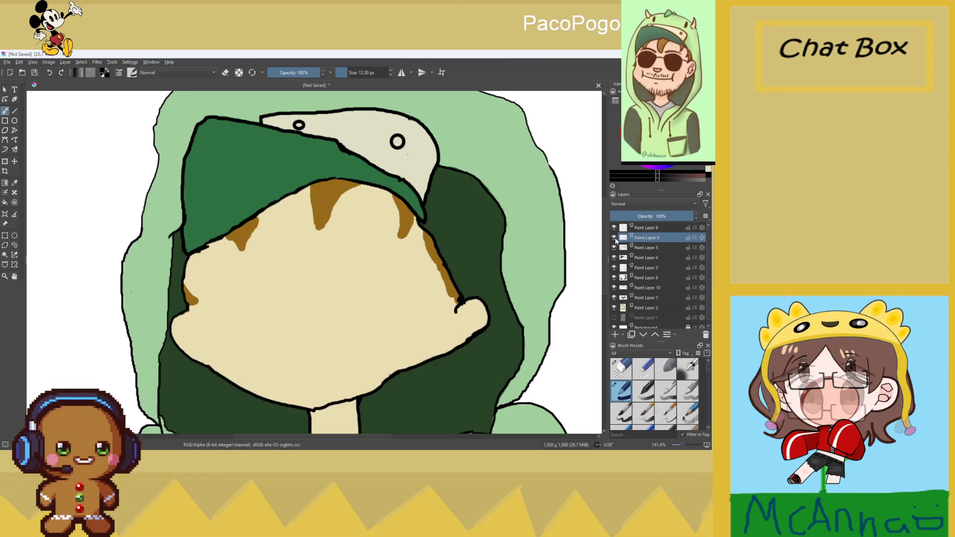
{"action": "left_click", "coordinate": [338, 74]}
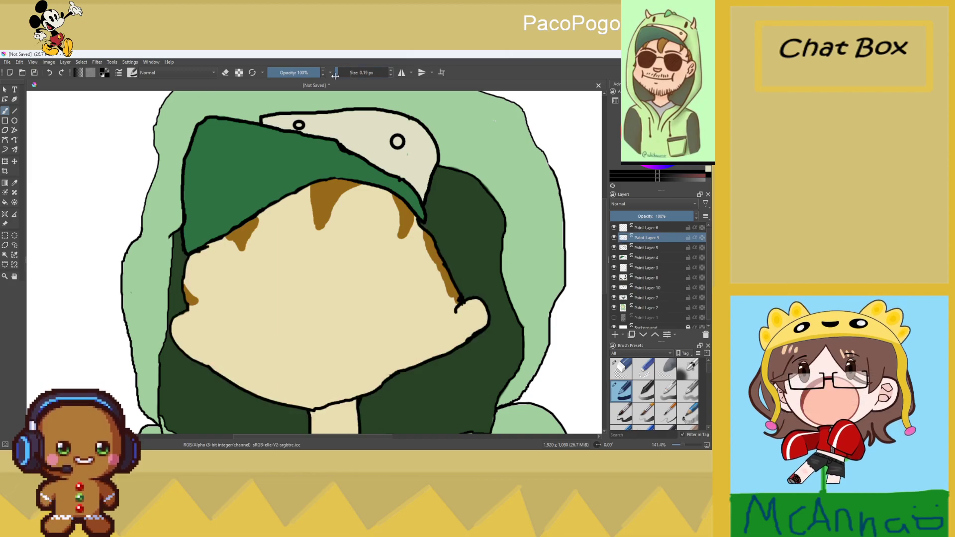
{"action": "scroll", "coordinate": [228, 261], "scroll_direction": "up", "scroll_amount": 2}
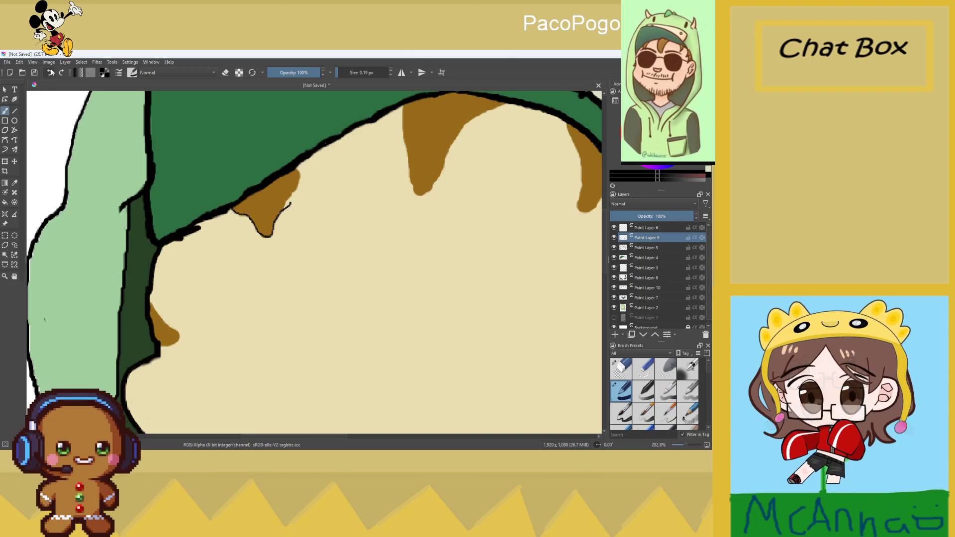
{"action": "scroll", "coordinate": [289, 199], "scroll_direction": "up", "scroll_amount": 3}
{"action": "mouse_move", "coordinate": [301, 108]}
{"action": "left_mouse_down"}
{"action": "mouse_move", "coordinate": [319, 132]}
{"action": "mouse_move", "coordinate": [312, 160]}
{"action": "mouse_move", "coordinate": [314, 149]}
{"action": "mouse_move", "coordinate": [249, 265]}
{"action": "left_mouse_up"}
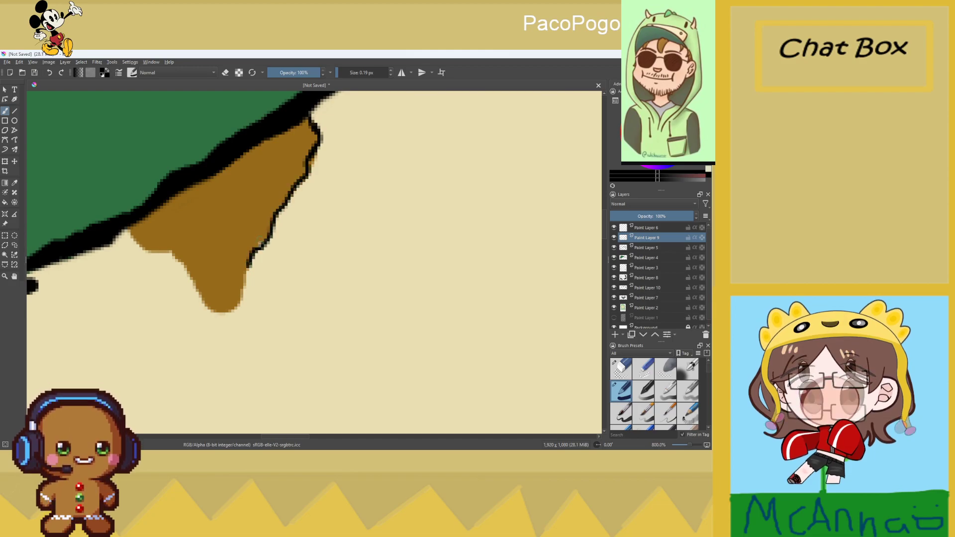
{"action": "left_click_drag", "start_coordinate": [273, 220], "coordinate": [269, 231]}
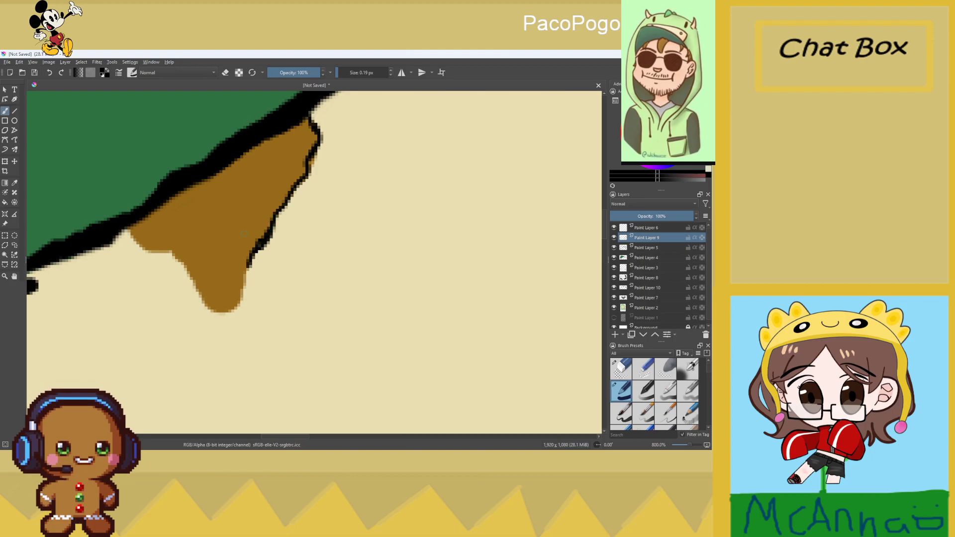
{"action": "mouse_move", "coordinate": [248, 266]}
{"action": "left_mouse_down"}
{"action": "mouse_move", "coordinate": [238, 306]}
{"action": "mouse_move", "coordinate": [213, 313]}
{"action": "mouse_move", "coordinate": [170, 255]}
{"action": "mouse_move", "coordinate": [122, 229]}
{"action": "left_mouse_up"}
Thicken the black outline along the lower left side and tip of the left hair strand
{"action": "scroll", "coordinate": [159, 230], "scroll_direction": "down", "scroll_amount": 5}
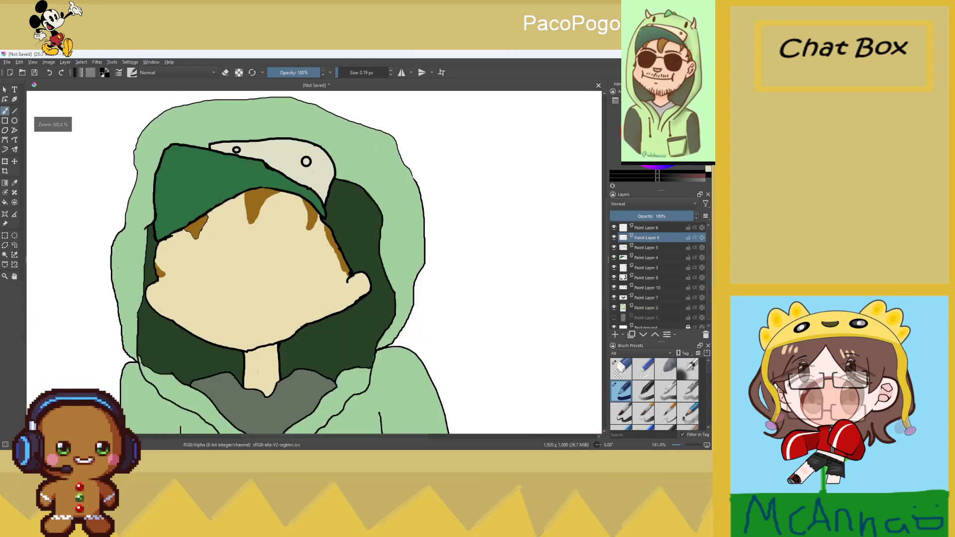
{"action": "scroll", "coordinate": [157, 244], "scroll_direction": "up", "scroll_amount": 5}
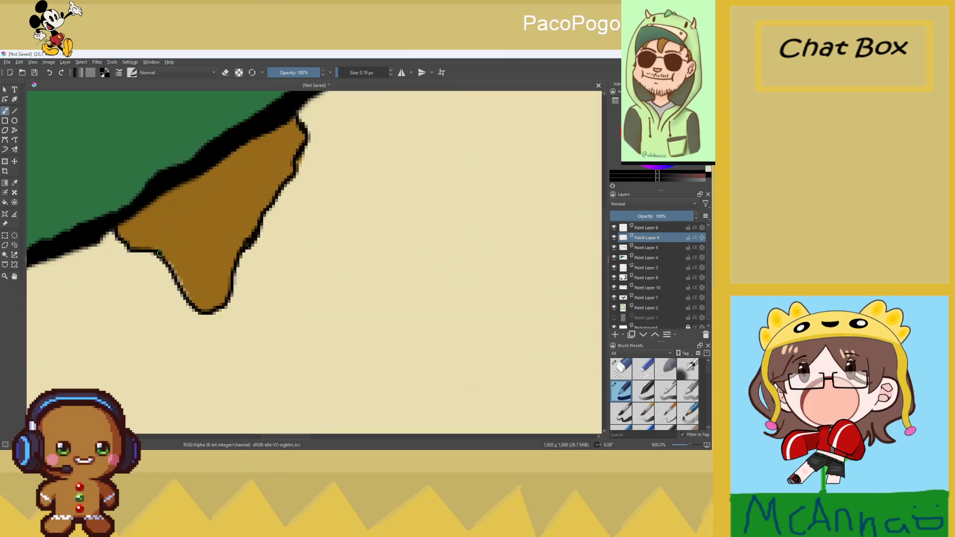
{"action": "left_click_drag", "start_coordinate": [194, 302], "coordinate": [201, 308]}
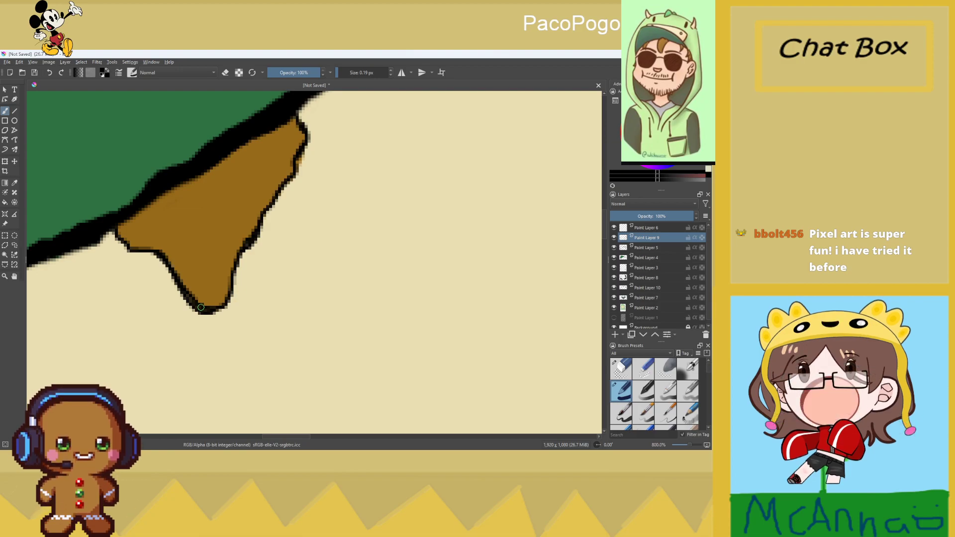
Outline the centre hair strand in black around its tip and up to the cap brim on Paint Layer 9
{"action": "scroll", "coordinate": [194, 299], "scroll_direction": "down", "scroll_amount": 5}
{"action": "scroll", "coordinate": [284, 180], "scroll_direction": "up", "scroll_amount": 4}
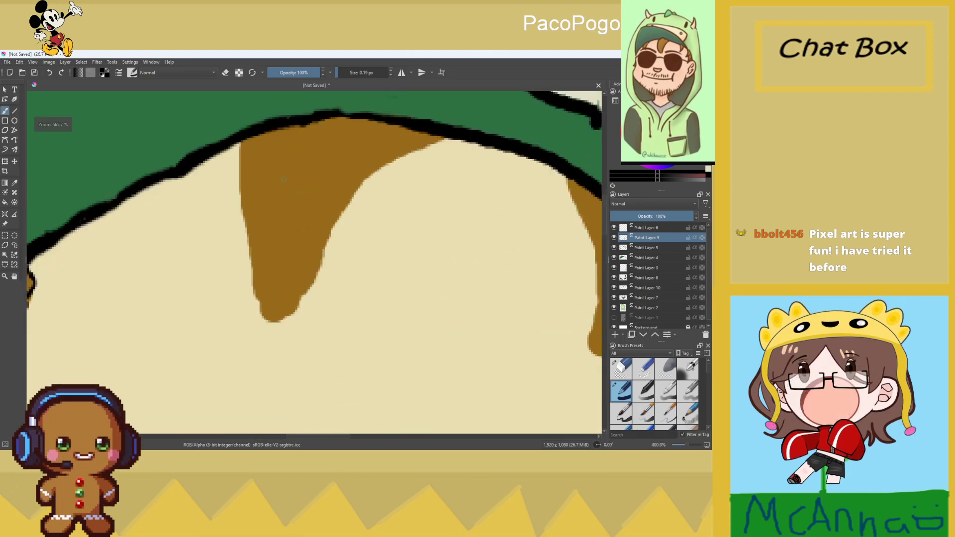
{"action": "mouse_move", "coordinate": [240, 143]}
{"action": "left_mouse_down"}
{"action": "mouse_move", "coordinate": [237, 203]}
{"action": "mouse_move", "coordinate": [262, 318]}
{"action": "mouse_move", "coordinate": [274, 323]}
{"action": "mouse_move", "coordinate": [294, 312]}
{"action": "mouse_move", "coordinate": [322, 256]}
{"action": "left_mouse_up"}
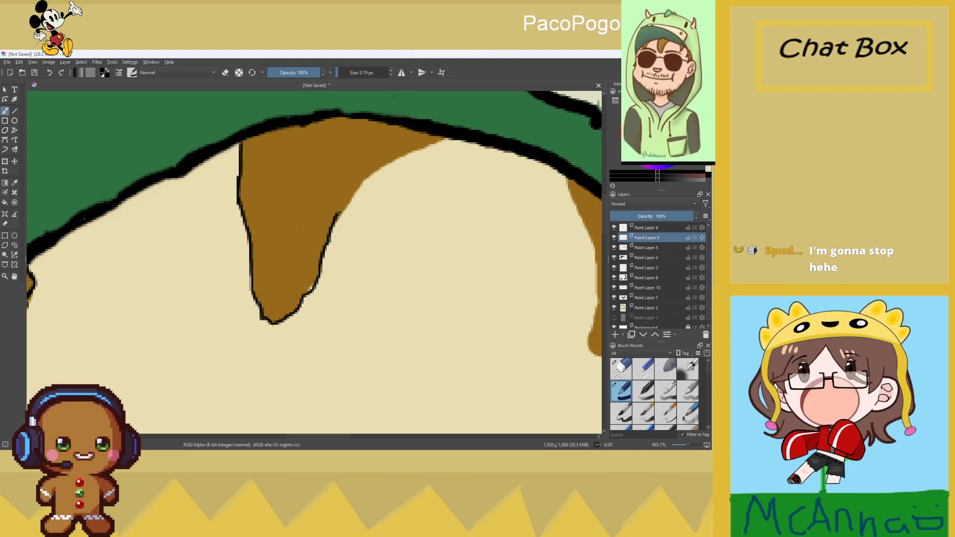
{"action": "mouse_move", "coordinate": [350, 204]}
{"action": "left_mouse_down"}
{"action": "mouse_move", "coordinate": [371, 177]}
{"action": "mouse_move", "coordinate": [445, 142]}
{"action": "left_mouse_up"}
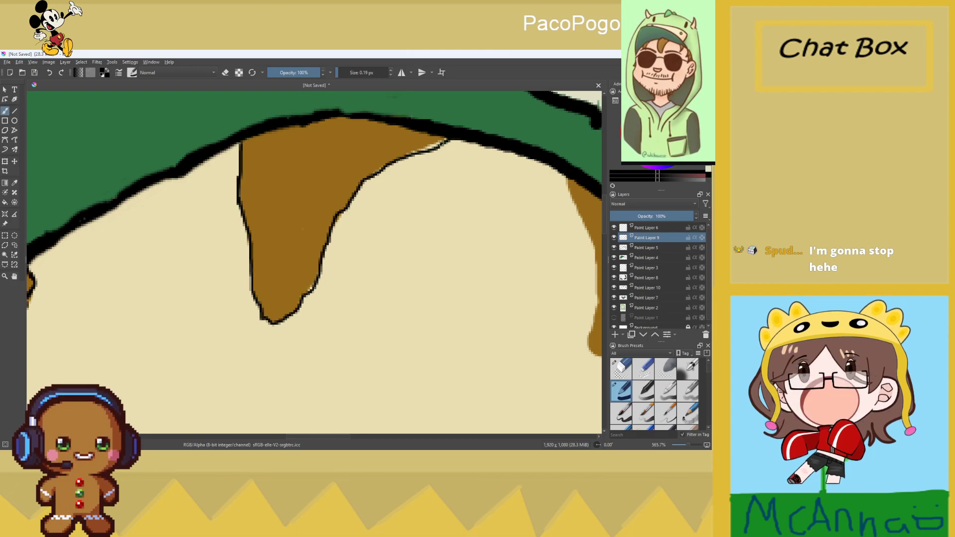
Thicken the centre hair strand's outline on both sides and cover the gap between its colour and line near the brim
{"action": "scroll", "coordinate": [437, 147], "scroll_direction": "up", "scroll_amount": 1}
{"action": "scroll", "coordinate": [452, 118], "scroll_direction": "down", "scroll_amount": 1}
{"action": "scroll", "coordinate": [455, 112], "scroll_direction": "up", "scroll_amount": 1}
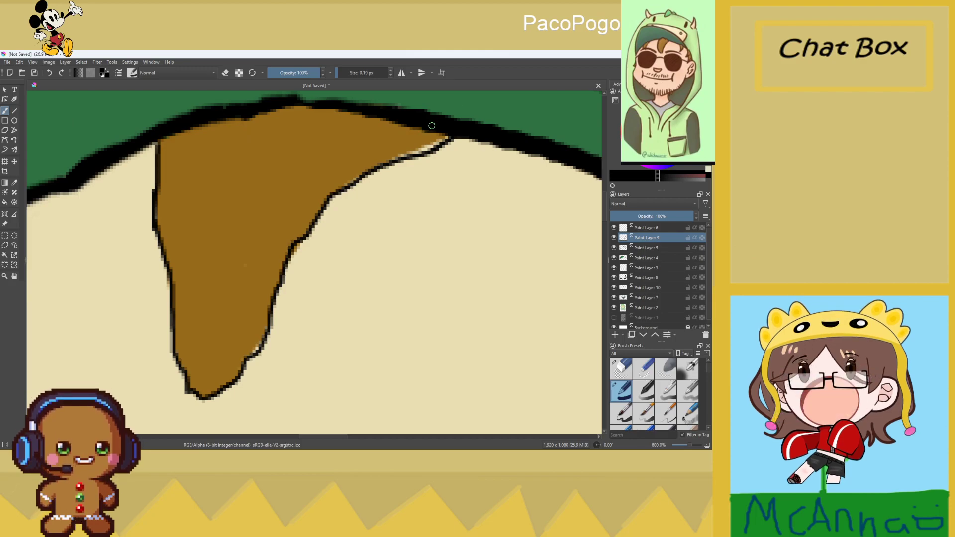
{"action": "mouse_move", "coordinate": [450, 136]}
{"action": "left_mouse_down"}
{"action": "mouse_move", "coordinate": [332, 196]}
{"action": "mouse_move", "coordinate": [295, 249]}
{"action": "mouse_move", "coordinate": [266, 342]}
{"action": "mouse_move", "coordinate": [220, 392]}
{"action": "left_mouse_up"}
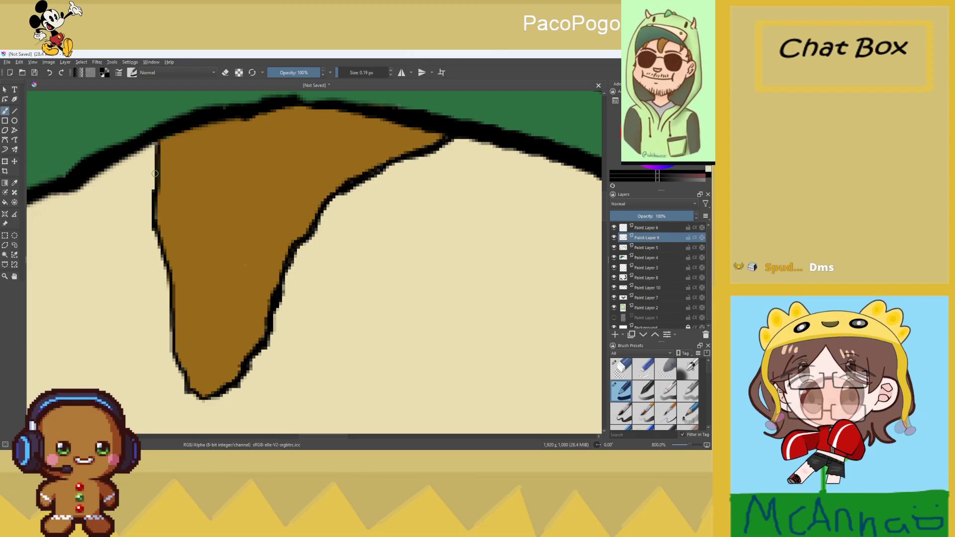
{"action": "mouse_move", "coordinate": [153, 223]}
{"action": "left_mouse_down"}
{"action": "mouse_move", "coordinate": [184, 378]}
{"action": "mouse_move", "coordinate": [178, 365]}
{"action": "left_mouse_up"}
{"action": "scroll", "coordinate": [177, 365], "scroll_direction": "down", "scroll_amount": 10}
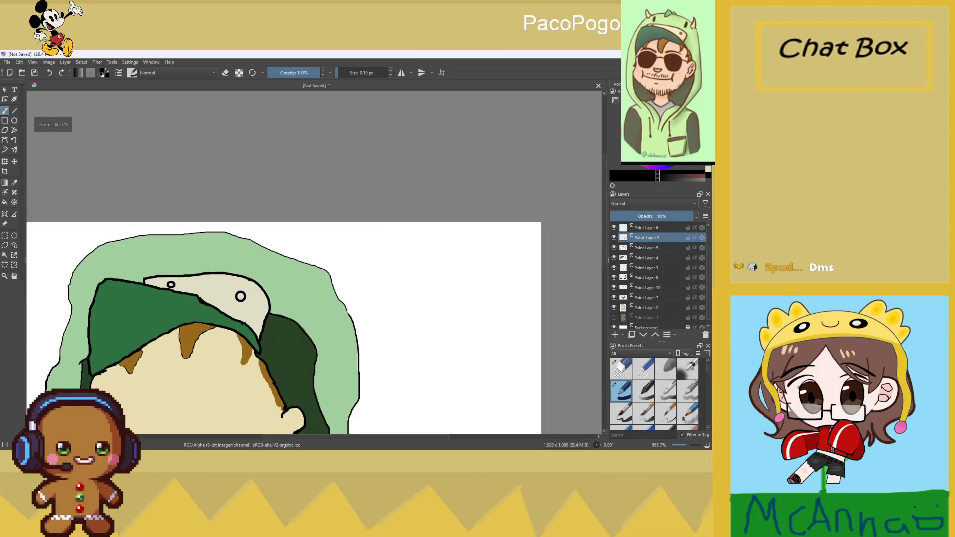
Outline the small brown hair patch at the face's left edge in black on Paint Layer 9
{"action": "scroll", "coordinate": [178, 365], "scroll_direction": "up", "scroll_amount": 1}
{"action": "scroll", "coordinate": [178, 364], "scroll_direction": "down", "scroll_amount": 2}
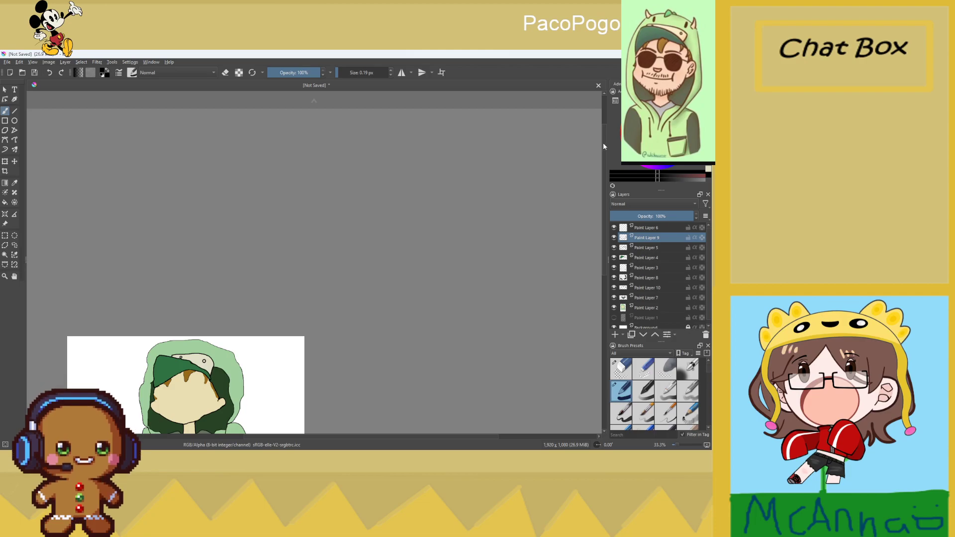
{"action": "left_click_drag", "start_coordinate": [603, 146], "coordinate": [603, 220]}
{"action": "scroll", "coordinate": [140, 288], "scroll_direction": "up", "scroll_amount": 5}
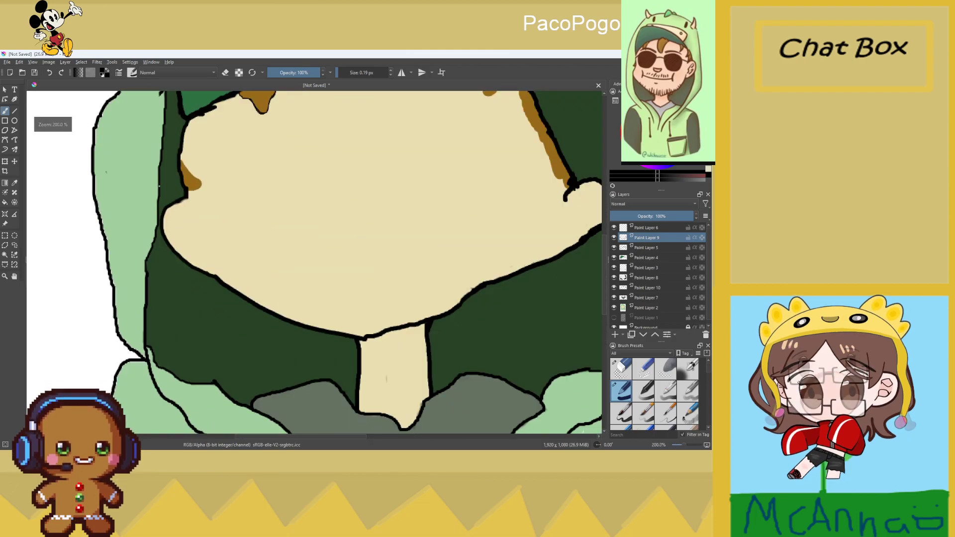
{"action": "scroll", "coordinate": [184, 162], "scroll_direction": "up", "scroll_amount": 2}
{"action": "left_click_drag", "start_coordinate": [185, 165], "coordinate": [194, 175]}
{"action": "left_click_drag", "start_coordinate": [221, 204], "coordinate": [193, 217]}
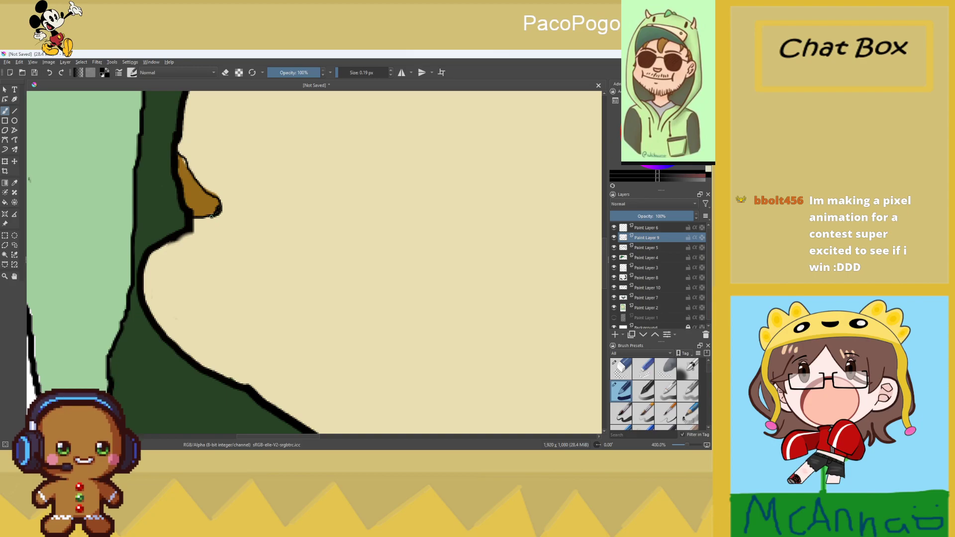
{"action": "left_click_drag", "start_coordinate": [220, 210], "coordinate": [204, 190]}
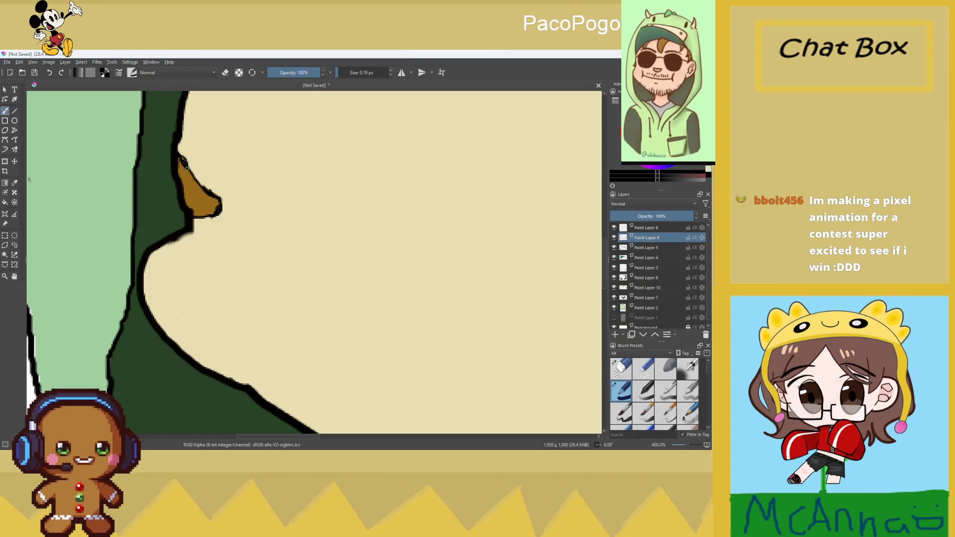
Outline the inner side of the brown hair strip along the face's right edge in black, from the brim down to the ear
{"action": "scroll", "coordinate": [197, 185], "scroll_direction": "down", "scroll_amount": 6}
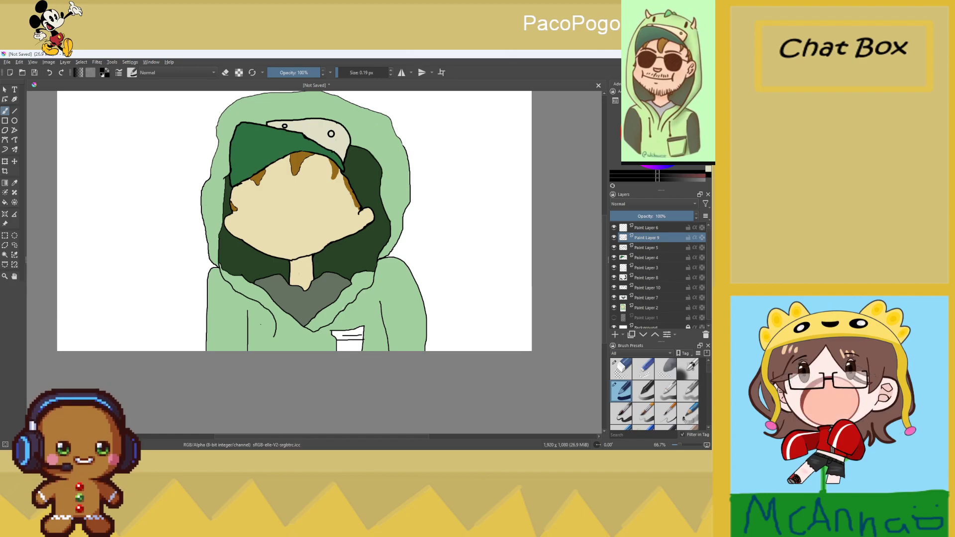
{"action": "scroll", "coordinate": [260, 165], "scroll_direction": "up", "scroll_amount": 3}
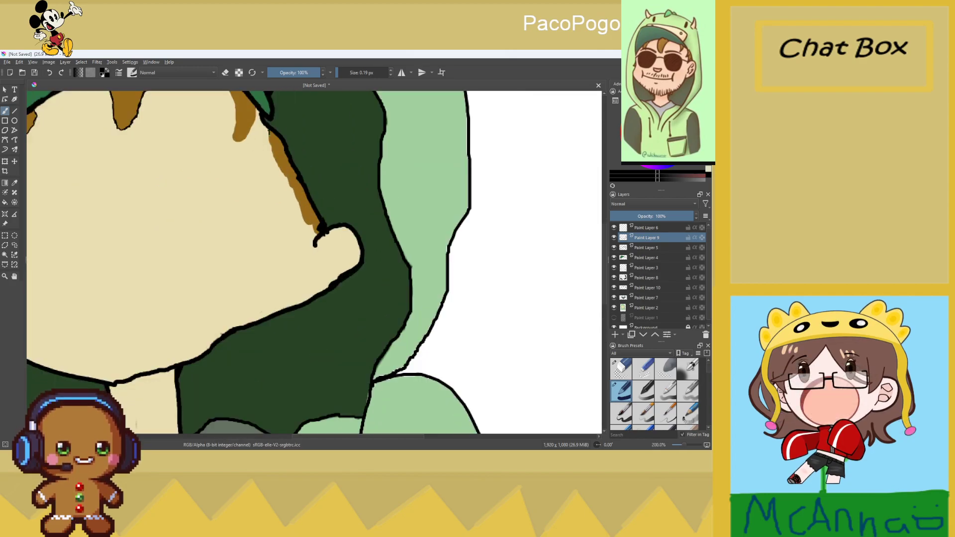
{"action": "scroll", "coordinate": [269, 132], "scroll_direction": "up", "scroll_amount": 4}
{"action": "mouse_move", "coordinate": [269, 127]}
{"action": "left_mouse_down"}
{"action": "mouse_move", "coordinate": [282, 233]}
{"action": "mouse_move", "coordinate": [346, 326]}
{"action": "mouse_move", "coordinate": [365, 374]}
{"action": "left_mouse_up"}
{"action": "scroll", "coordinate": [368, 378], "scroll_direction": "down", "scroll_amount": 5}
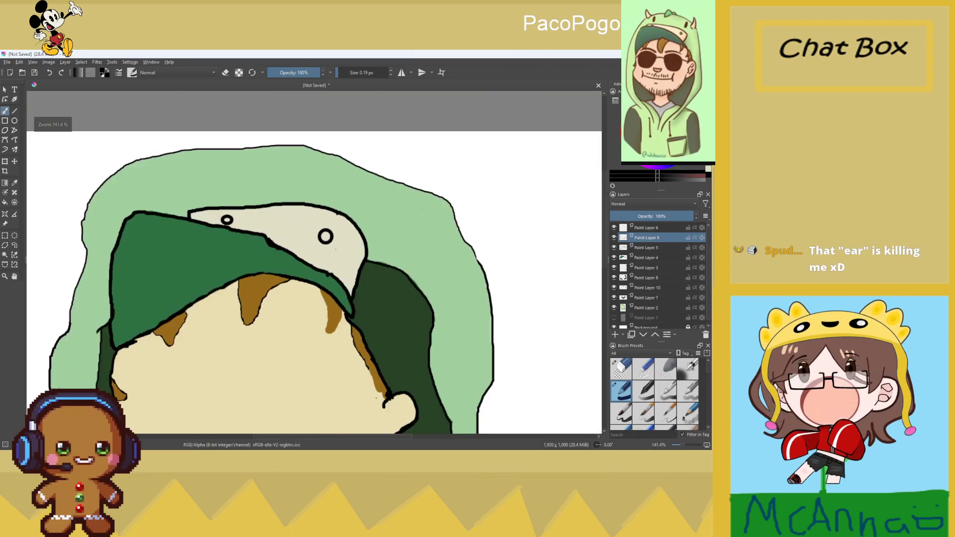
{"action": "scroll", "coordinate": [380, 405], "scroll_direction": "up", "scroll_amount": 4}
{"action": "mouse_move", "coordinate": [308, 219]}
{"action": "left_mouse_down"}
{"action": "mouse_move", "coordinate": [328, 245]}
{"action": "mouse_move", "coordinate": [347, 307]}
{"action": "mouse_move", "coordinate": [343, 275]}
{"action": "mouse_move", "coordinate": [348, 318]}
{"action": "mouse_move", "coordinate": [412, 381]}
{"action": "mouse_move", "coordinate": [404, 385]}
{"action": "mouse_move", "coordinate": [384, 344]}
{"action": "mouse_move", "coordinate": [377, 348]}
{"action": "mouse_move", "coordinate": [390, 347]}
{"action": "left_mouse_up"}
{"action": "scroll", "coordinate": [390, 346], "scroll_direction": "down", "scroll_amount": 3}
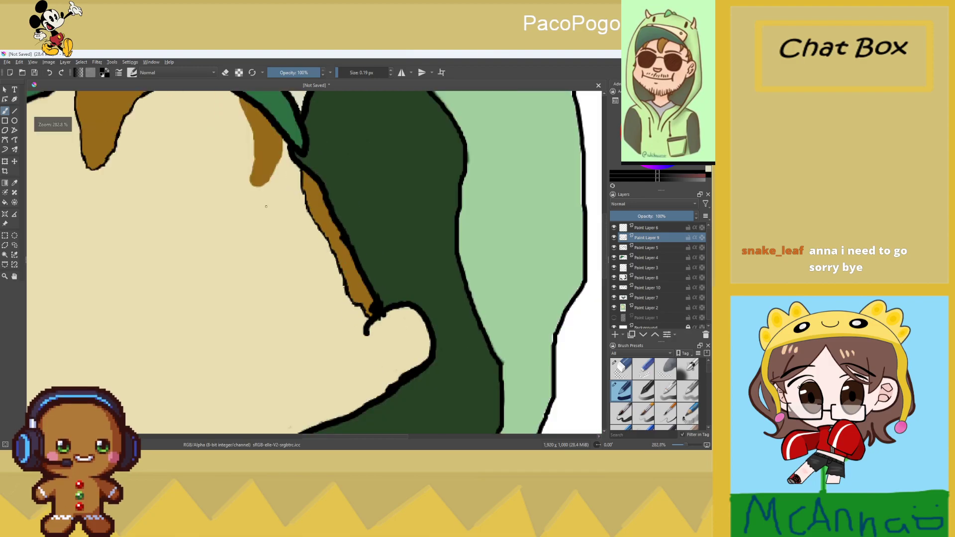
Outline the right hair strand below the cap brim in black, down one side, around the tip and up the other
{"action": "scroll", "coordinate": [244, 110], "scroll_direction": "up", "scroll_amount": 3}
{"action": "mouse_move", "coordinate": [244, 110]}
{"action": "left_mouse_down"}
{"action": "mouse_move", "coordinate": [287, 235]}
{"action": "mouse_move", "coordinate": [280, 351]}
{"action": "mouse_move", "coordinate": [308, 353]}
{"action": "mouse_move", "coordinate": [333, 328]}
{"action": "mouse_move", "coordinate": [368, 261]}
{"action": "mouse_move", "coordinate": [371, 219]}
{"action": "mouse_move", "coordinate": [364, 268]}
{"action": "mouse_move", "coordinate": [329, 326]}
{"action": "mouse_move", "coordinate": [352, 294]}
{"action": "left_mouse_up"}
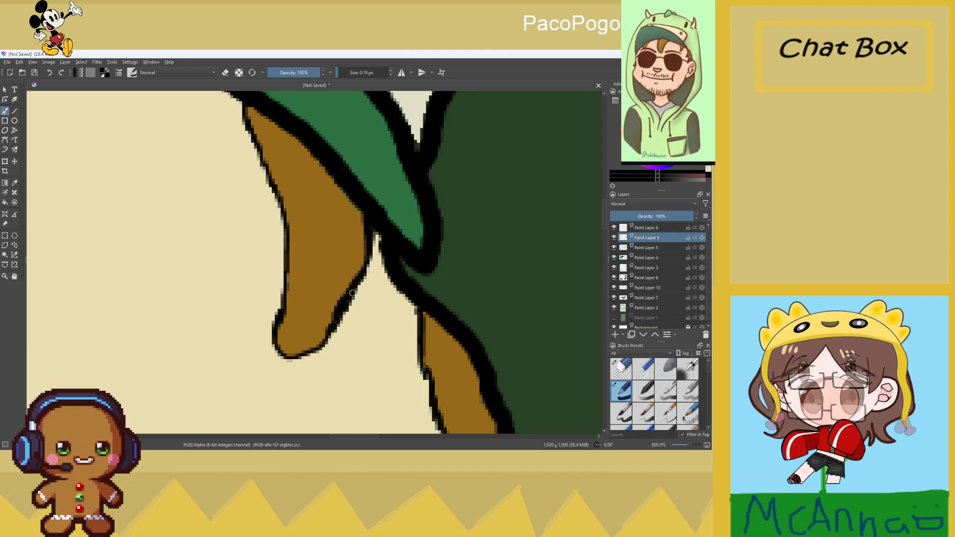
{"action": "key", "text": "minus"}
{"action": "key", "text": "minus"}
{"action": "key", "text": "minus"}
{"action": "key", "text": "minus"}
{"action": "key", "text": "minus"}
{"action": "key", "text": "minus"}
{"action": "key", "text": "minus"}
{"action": "key", "text": "minus"}
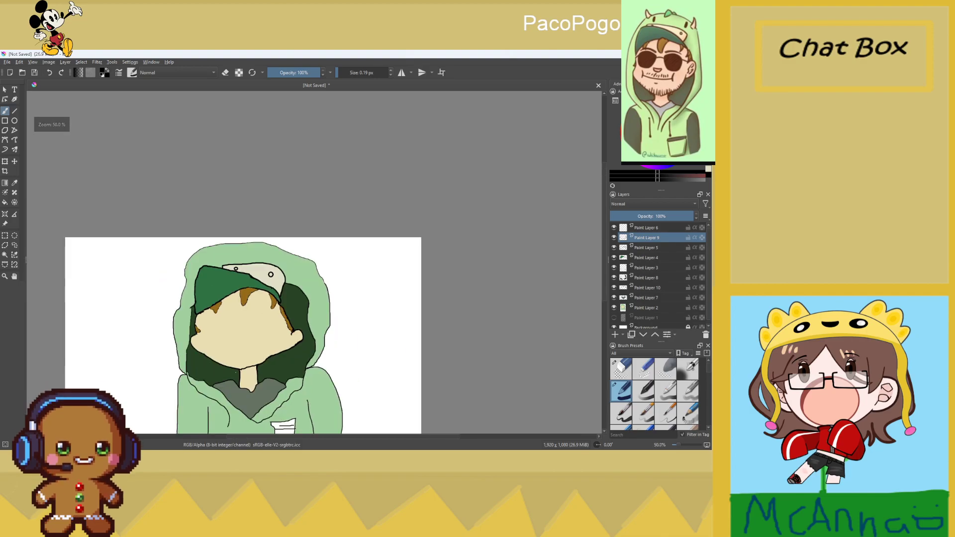
{"action": "key", "text": "plus"}
{"action": "key", "text": "plus"}
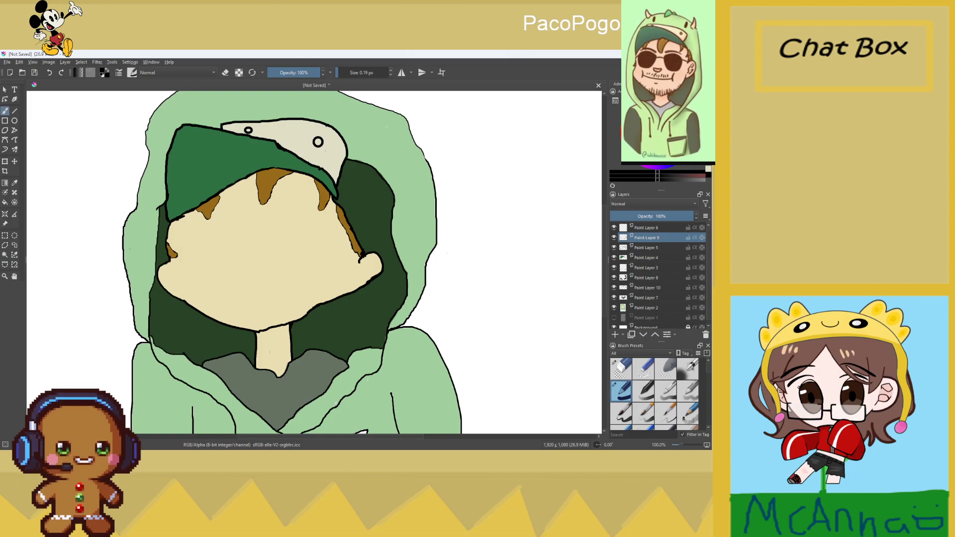
Enlarge the brush to about 25 px for filling larger areas of the hoodie
{"action": "scroll", "coordinate": [340, 256], "scroll_direction": "up", "scroll_amount": 1}
{"action": "left_click_drag", "start_coordinate": [390, 217], "coordinate": [433, 217]}
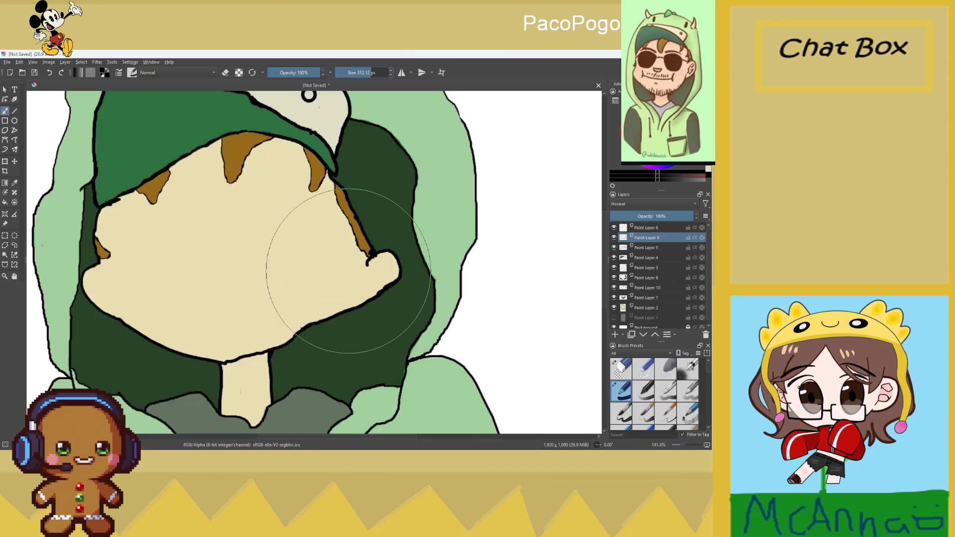
{"action": "scroll", "coordinate": [348, 268], "scroll_direction": "down", "scroll_amount": 4}
{"action": "scroll", "coordinate": [322, 286], "scroll_direction": "up", "scroll_amount": 2}
{"action": "scroll", "coordinate": [325, 282], "scroll_direction": "up", "scroll_amount": 1}
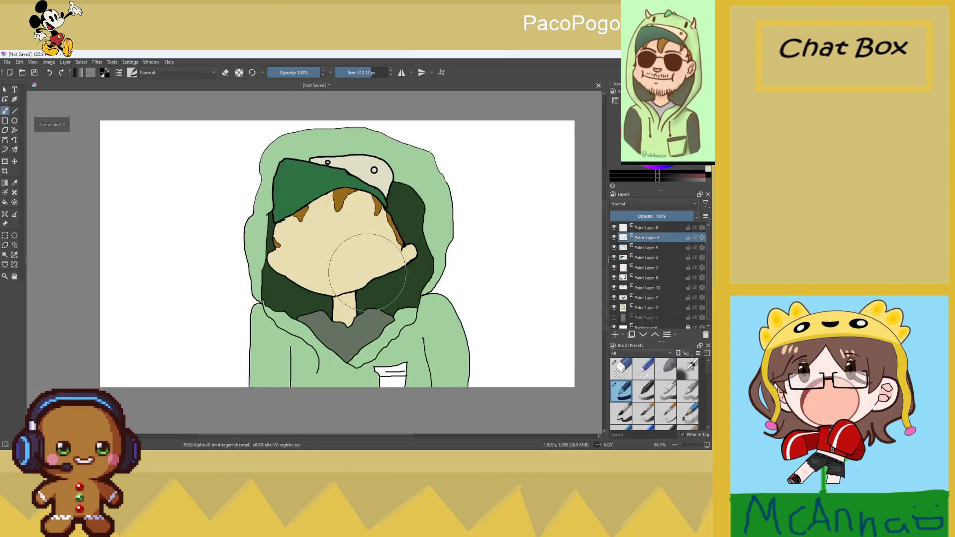
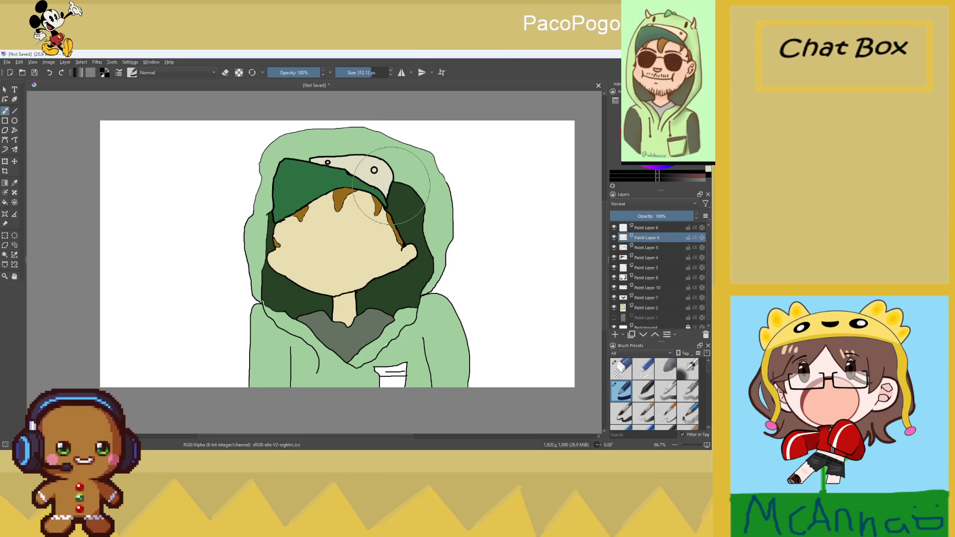
{"action": "scroll", "coordinate": [359, 194], "scroll_direction": "up", "scroll_amount": 3}
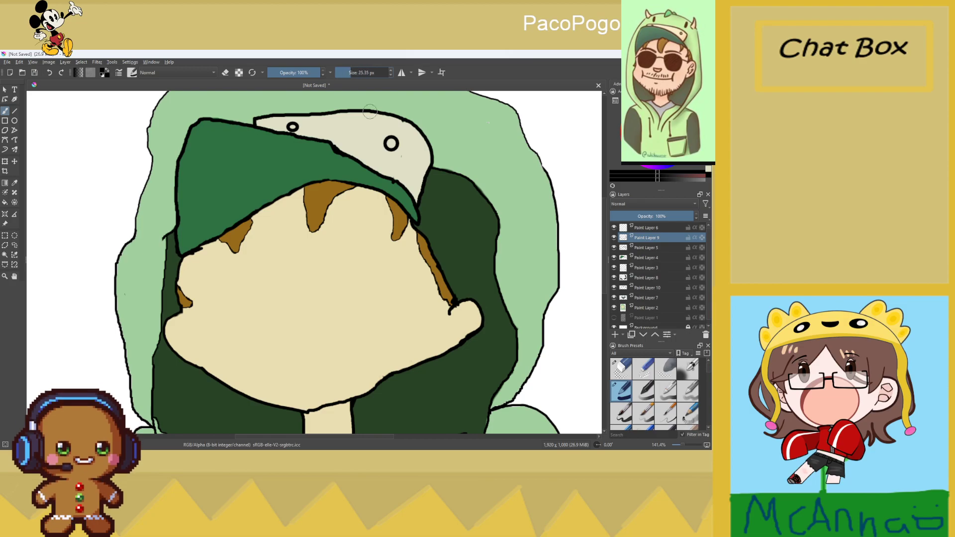
{"action": "scroll", "coordinate": [365, 98], "scroll_direction": "down", "scroll_amount": 5}
{"action": "scroll", "coordinate": [596, 243], "scroll_direction": "up", "scroll_amount": 3}
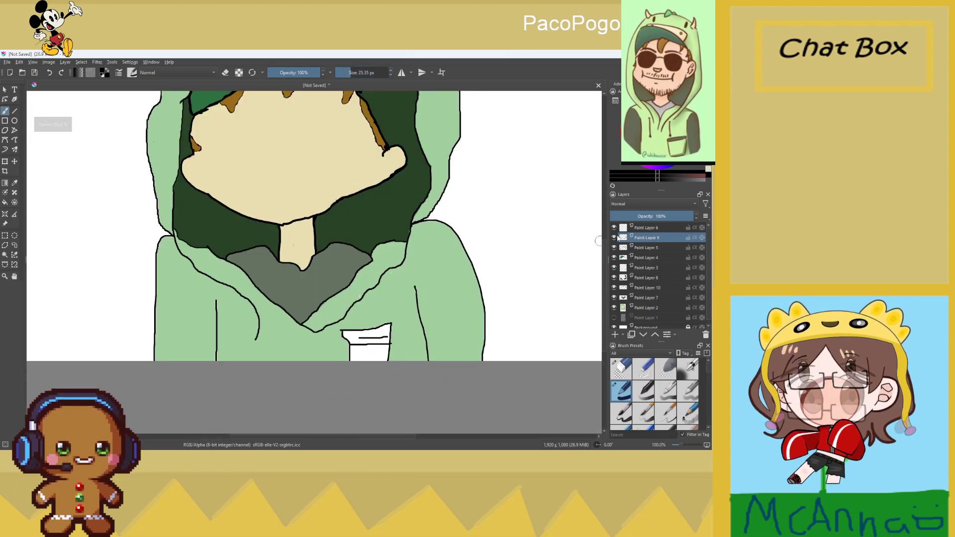
{"action": "left_click", "coordinate": [650, 277]}
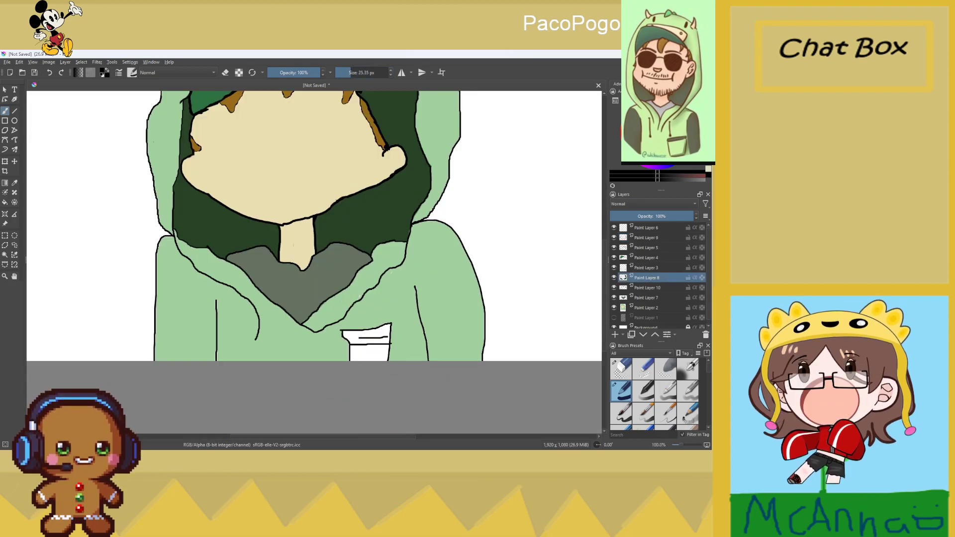
{"action": "left_click_drag", "start_coordinate": [449, 273], "coordinate": [449, 305]}
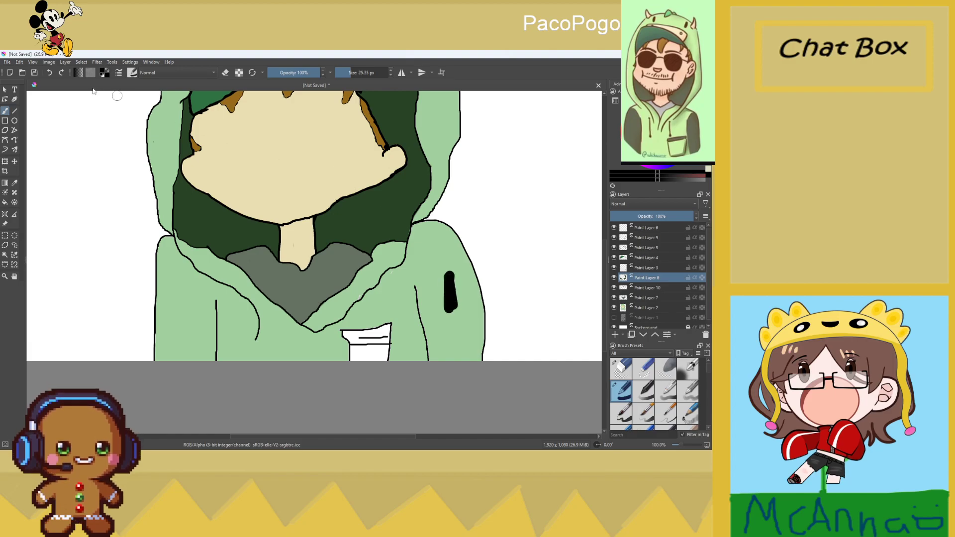
{"action": "left_click", "coordinate": [50, 72]}
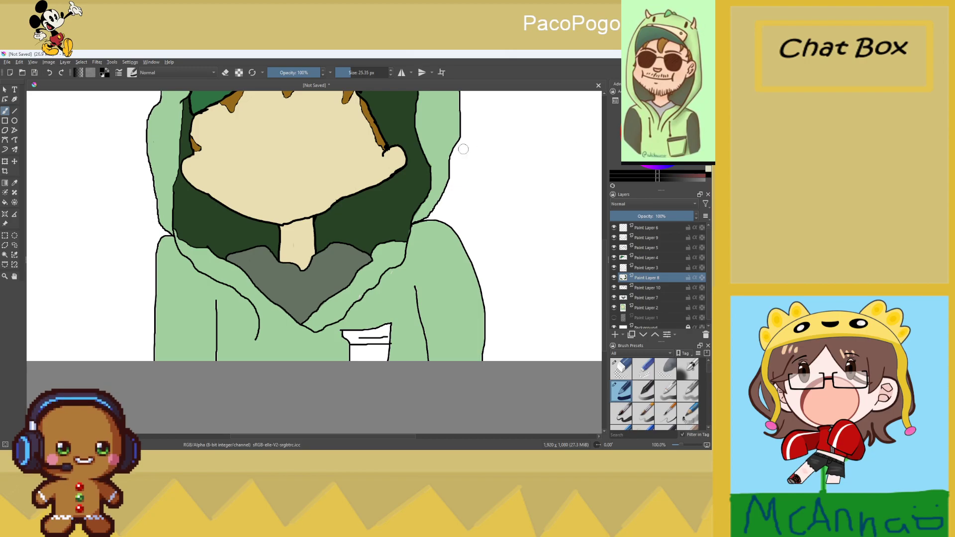
Sample the dark green of the hood lining and try it on the left shoulder on Paint Layer 8, undoing the stroke
{"action": "left_click", "coordinate": [14, 183]}
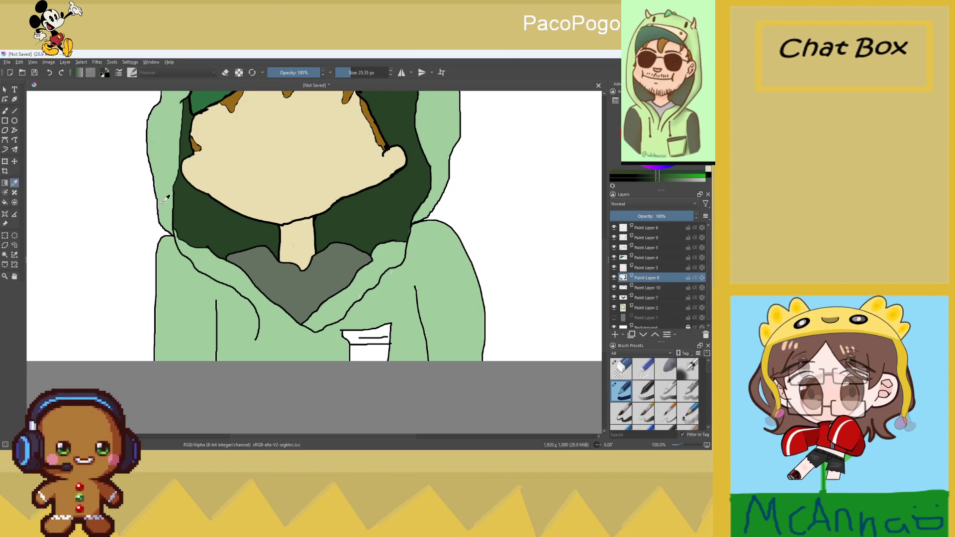
{"action": "scroll", "coordinate": [188, 273], "scroll_direction": "up", "scroll_amount": 3}
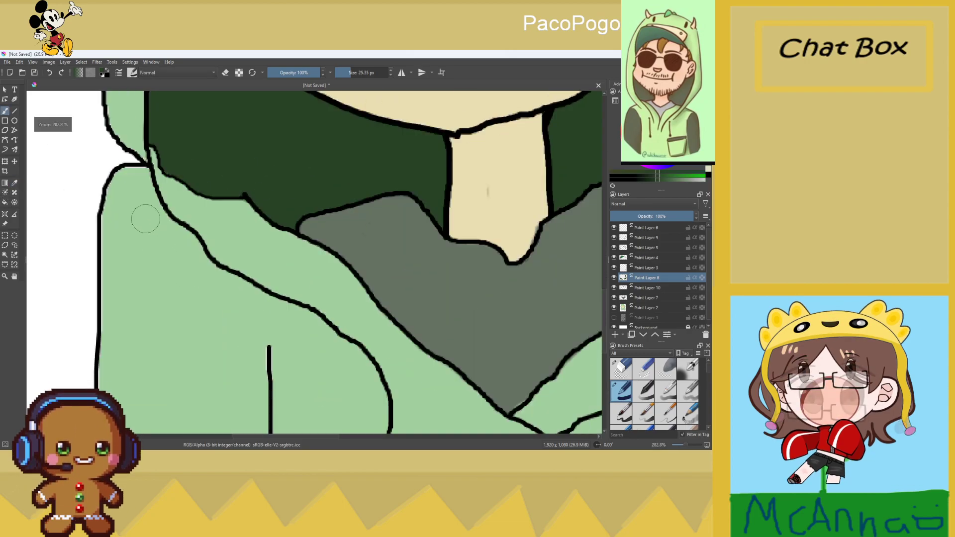
{"action": "mouse_move", "coordinate": [140, 180]}
{"action": "left_mouse_down"}
{"action": "mouse_move", "coordinate": [120, 199]}
{"action": "mouse_move", "coordinate": [115, 274]}
{"action": "left_mouse_up"}
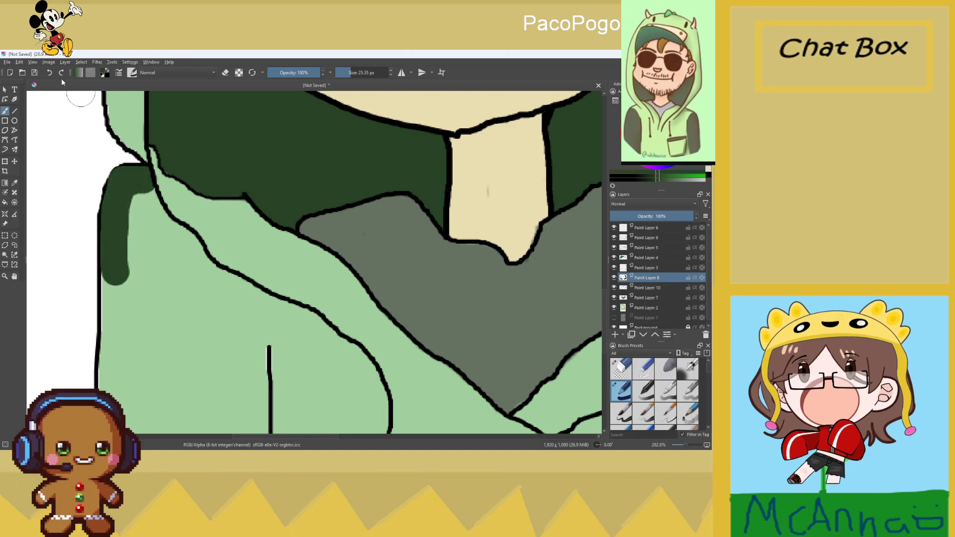
{"action": "left_click", "coordinate": [50, 72]}
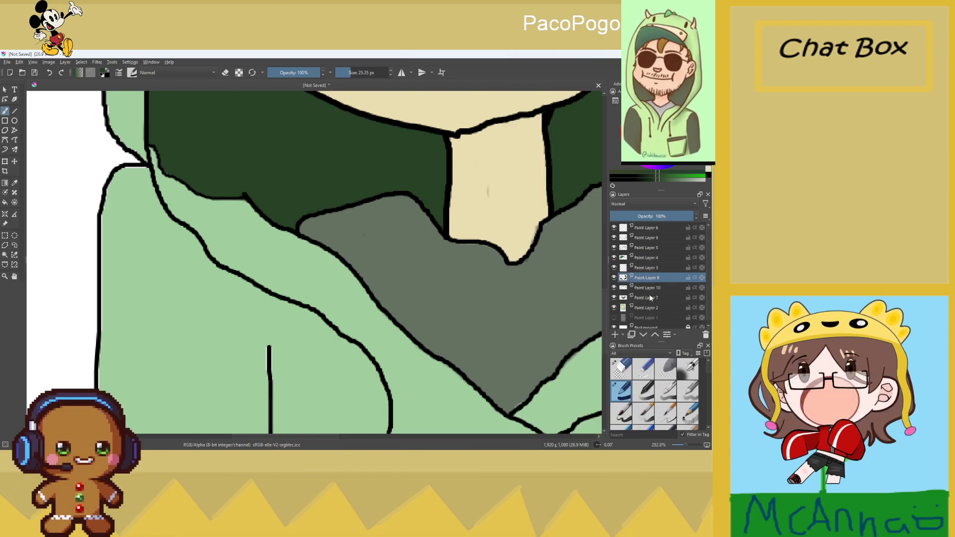
Add a new paint layer for the sleeve colour and place it directly above Paint Layer 2
{"action": "left_click", "coordinate": [614, 287]}
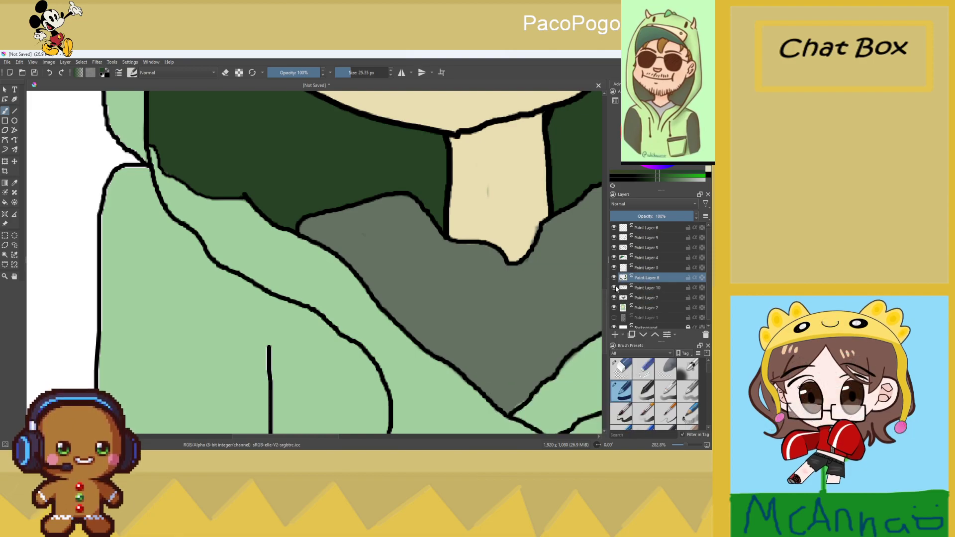
{"action": "left_click", "coordinate": [615, 308]}
{"action": "left_click", "coordinate": [615, 307]}
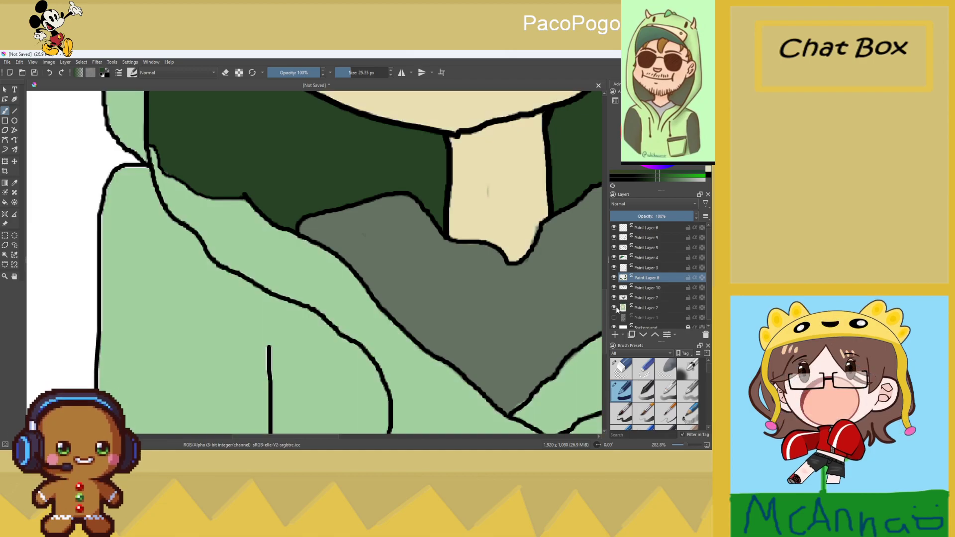
{"action": "left_click", "coordinate": [641, 318]}
{"action": "key", "text": "Insert"}
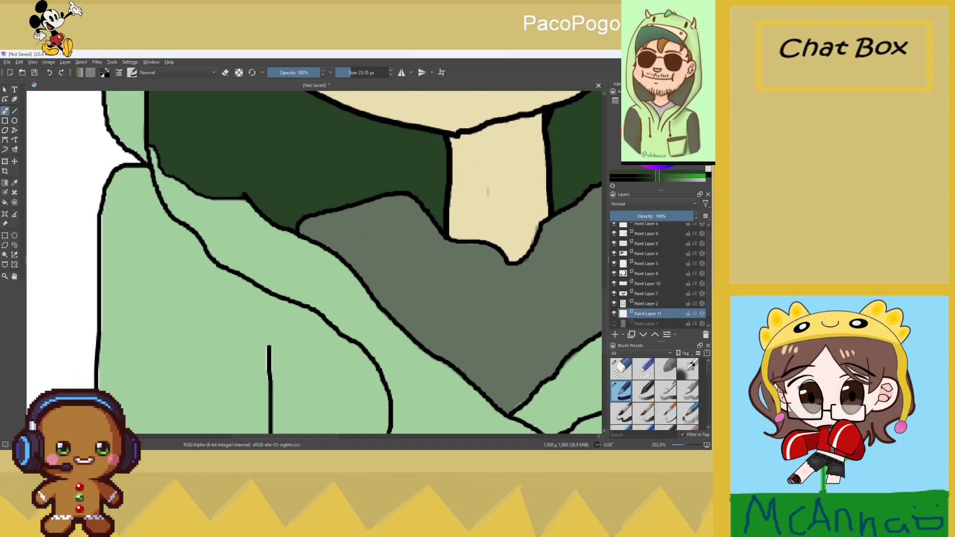
{"action": "left_click_drag", "start_coordinate": [640, 317], "coordinate": [626, 306]}
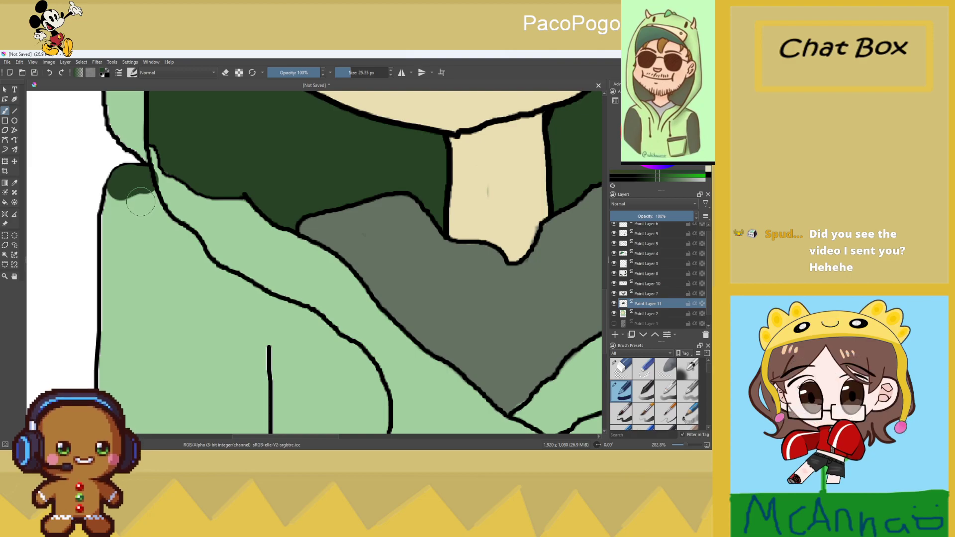
Paint dark green across the top of the left shoulder and down the sleeve's outer edge on Paint Layer 11
{"action": "scroll", "coordinate": [138, 209], "scroll_direction": "down", "scroll_amount": 1}
{"action": "scroll", "coordinate": [142, 216], "scroll_direction": "up", "scroll_amount": 2}
{"action": "mouse_move", "coordinate": [112, 181]}
{"action": "left_mouse_down"}
{"action": "mouse_move", "coordinate": [101, 285]}
{"action": "mouse_move", "coordinate": [115, 351]}
{"action": "left_mouse_up"}
{"action": "scroll", "coordinate": [120, 356], "scroll_direction": "up", "scroll_amount": 1}
{"action": "scroll", "coordinate": [120, 356], "scroll_direction": "down", "scroll_amount": 7}
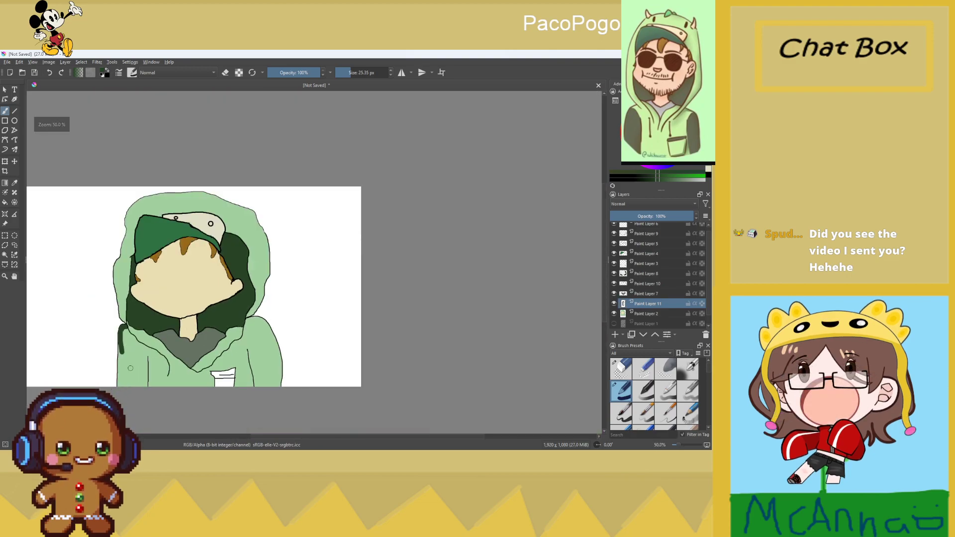
Extend the dark green farther down the left sleeve's outer side and widen it inward
{"action": "scroll", "coordinate": [124, 383], "scroll_direction": "up", "scroll_amount": 6}
{"action": "scroll", "coordinate": [125, 385], "scroll_direction": "down", "scroll_amount": 7}
{"action": "scroll", "coordinate": [94, 398], "scroll_direction": "up", "scroll_amount": 1}
{"action": "scroll", "coordinate": [128, 351], "scroll_direction": "up", "scroll_amount": 5}
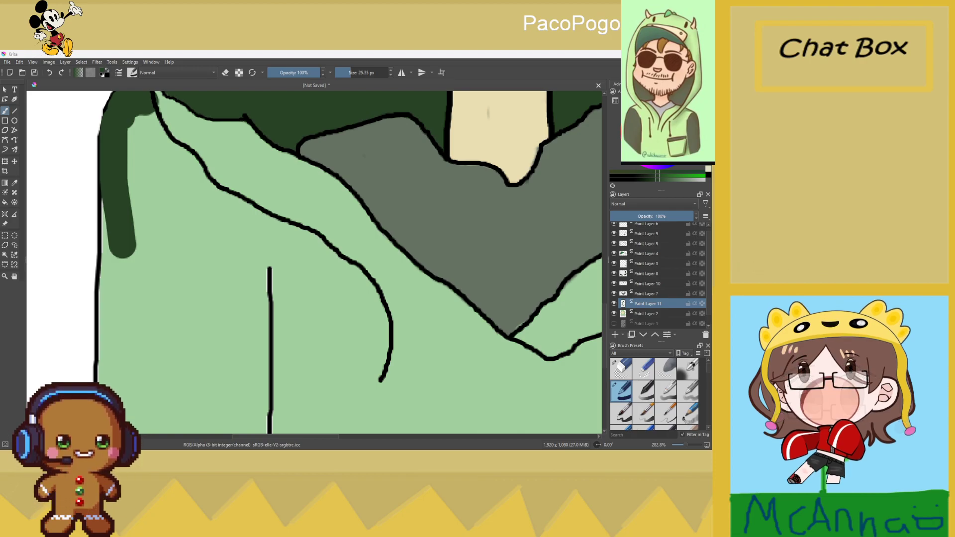
{"action": "scroll", "coordinate": [41, 302], "scroll_direction": "up", "scroll_amount": 1}
{"action": "scroll", "coordinate": [68, 298], "scroll_direction": "down", "scroll_amount": 3}
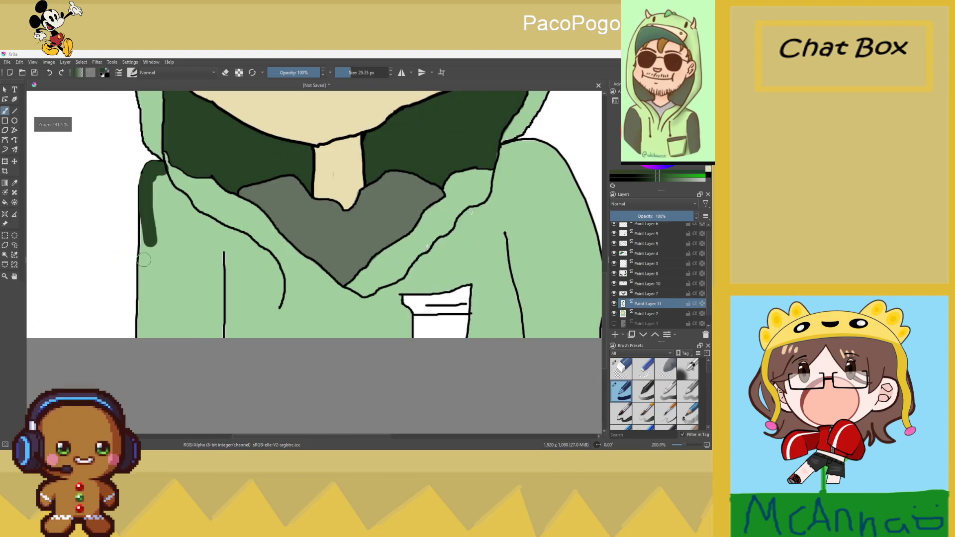
{"action": "scroll", "coordinate": [155, 215], "scroll_direction": "up", "scroll_amount": 3}
{"action": "left_click_drag", "start_coordinate": [154, 215], "coordinate": [151, 370]}
{"action": "mouse_move", "coordinate": [149, 315]}
{"action": "left_mouse_down"}
{"action": "mouse_move", "coordinate": [168, 299]}
{"action": "mouse_move", "coordinate": [172, 239]}
{"action": "mouse_move", "coordinate": [200, 359]}
{"action": "left_mouse_up"}
{"action": "scroll", "coordinate": [200, 359], "scroll_direction": "down", "scroll_amount": 8}
{"action": "scroll", "coordinate": [196, 250], "scroll_direction": "up", "scroll_amount": 5}
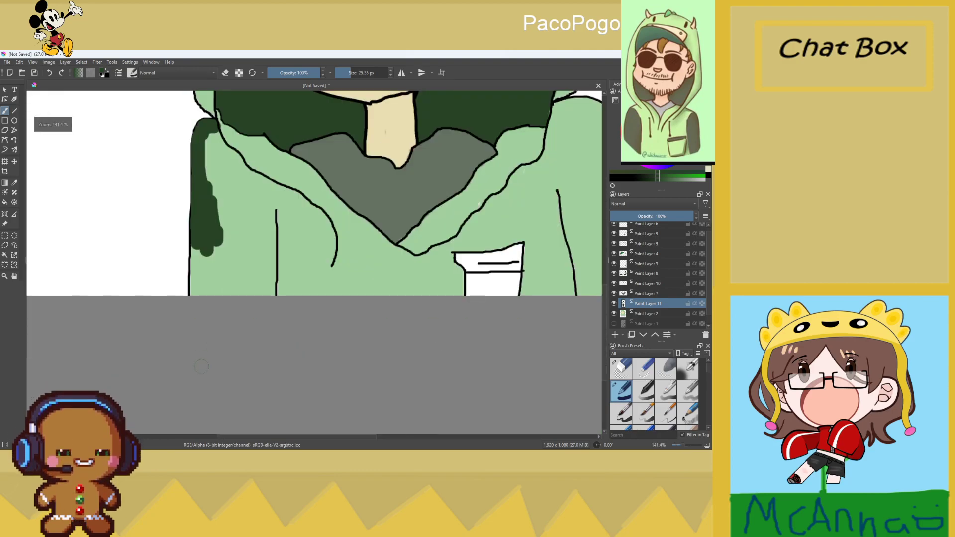
Fill the rest of the left sleeve with dark green, from the canvas's lower edge and inner seam line up to the hood outline
{"action": "mouse_move", "coordinate": [199, 281]}
{"action": "left_mouse_down"}
{"action": "mouse_move", "coordinate": [196, 236]}
{"action": "mouse_move", "coordinate": [196, 287]}
{"action": "mouse_move", "coordinate": [193, 279]}
{"action": "mouse_move", "coordinate": [204, 296]}
{"action": "mouse_move", "coordinate": [240, 311]}
{"action": "mouse_move", "coordinate": [267, 297]}
{"action": "left_mouse_up"}
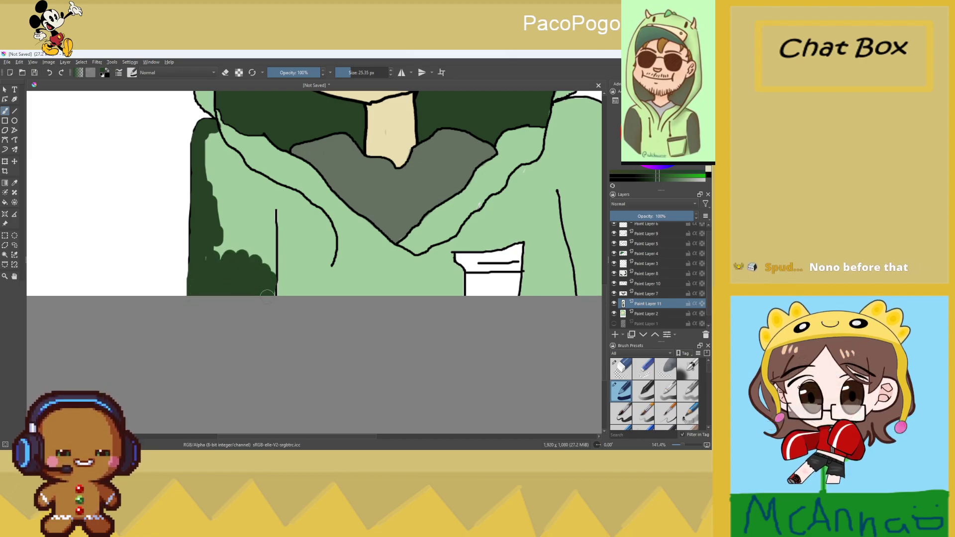
{"action": "mouse_move", "coordinate": [268, 256]}
{"action": "left_mouse_down"}
{"action": "mouse_move", "coordinate": [267, 236]}
{"action": "mouse_move", "coordinate": [264, 282]}
{"action": "mouse_move", "coordinate": [252, 185]}
{"action": "mouse_move", "coordinate": [231, 244]}
{"action": "left_mouse_up"}
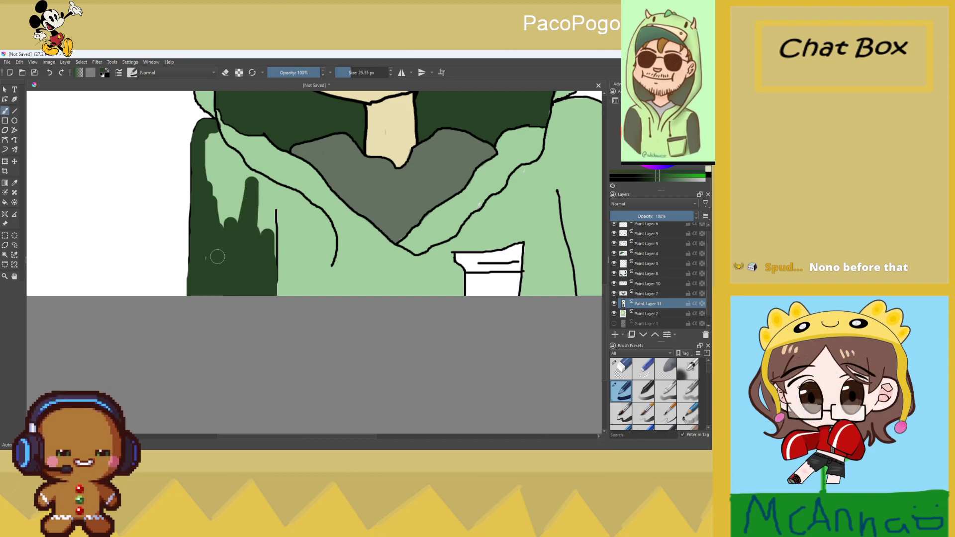
{"action": "scroll", "coordinate": [231, 243], "scroll_direction": "down", "scroll_amount": 6}
{"action": "scroll", "coordinate": [224, 221], "scroll_direction": "up", "scroll_amount": 5}
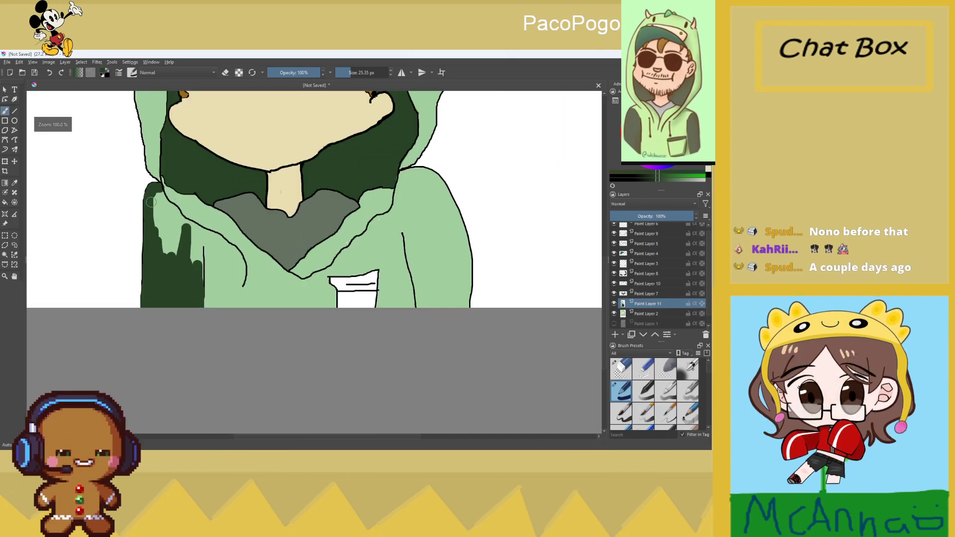
{"action": "mouse_move", "coordinate": [165, 182]}
{"action": "left_mouse_down"}
{"action": "mouse_move", "coordinate": [172, 244]}
{"action": "mouse_move", "coordinate": [168, 287]}
{"action": "mouse_move", "coordinate": [178, 307]}
{"action": "mouse_move", "coordinate": [191, 289]}
{"action": "mouse_move", "coordinate": [203, 302]}
{"action": "mouse_move", "coordinate": [212, 286]}
{"action": "mouse_move", "coordinate": [248, 314]}
{"action": "mouse_move", "coordinate": [249, 306]}
{"action": "mouse_move", "coordinate": [250, 382]}
{"action": "mouse_move", "coordinate": [245, 290]}
{"action": "mouse_move", "coordinate": [234, 257]}
{"action": "mouse_move", "coordinate": [170, 183]}
{"action": "mouse_move", "coordinate": [193, 215]}
{"action": "left_mouse_up"}
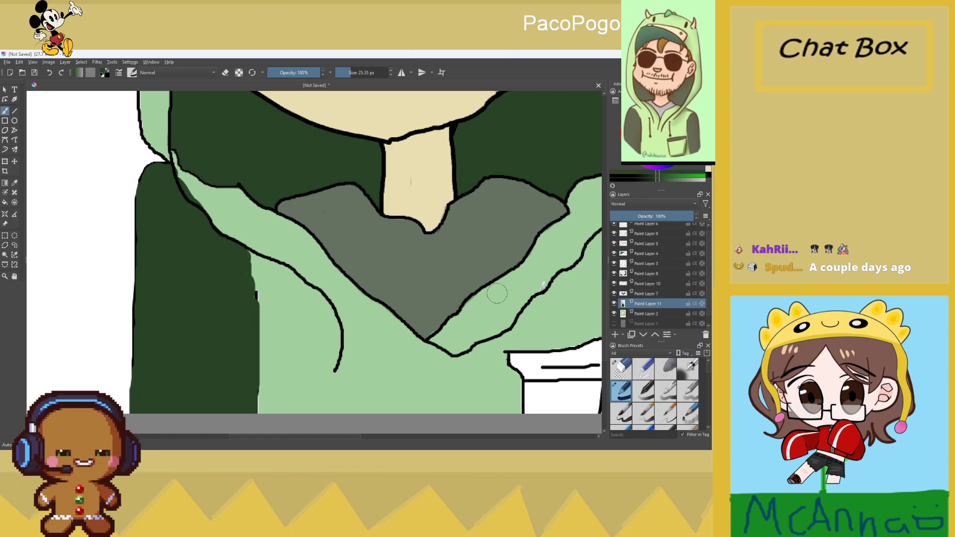
Erase the dark green spilling over the left sleeve's inner seam line and outer outline on Paint Layer 11
{"action": "key", "text": "e"}
{"action": "left_click_drag", "start_coordinate": [262, 305], "coordinate": [258, 413]}
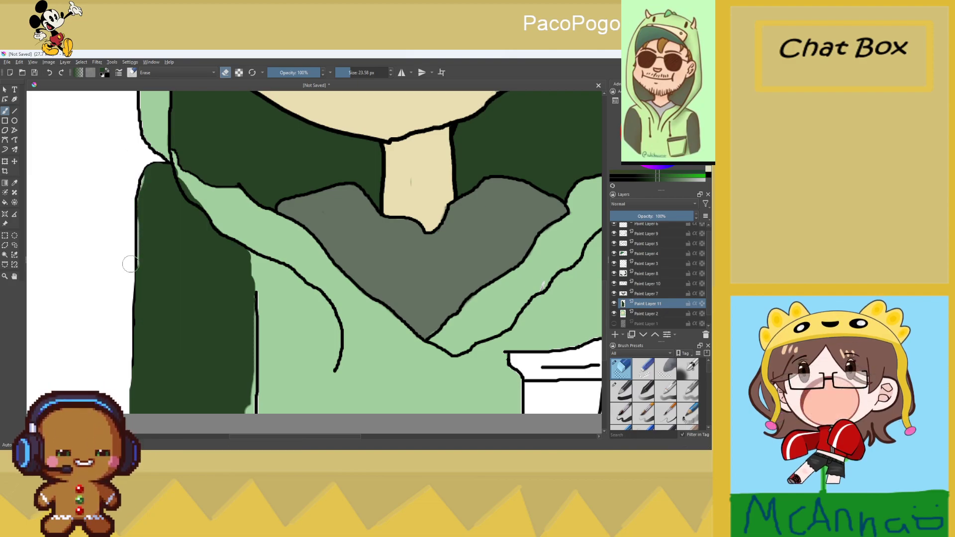
{"action": "scroll", "coordinate": [131, 402], "scroll_direction": "up", "scroll_amount": 2}
{"action": "scroll", "coordinate": [131, 348], "scroll_direction": "down", "scroll_amount": 5}
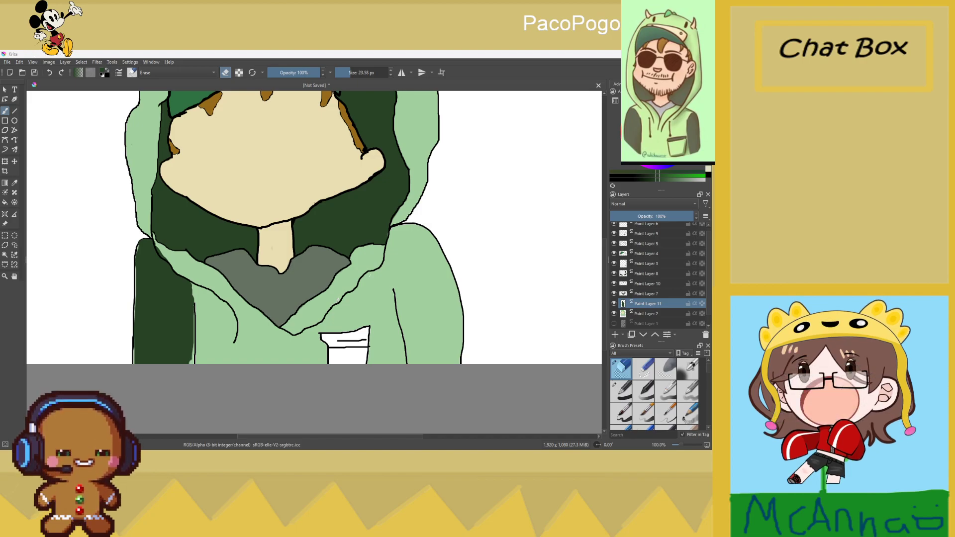
Fill the light gap along the upper outer edge of the left sleeve with dark green, using a 7.52 px brush
{"action": "scroll", "coordinate": [360, 392], "scroll_direction": "up", "scroll_amount": 1}
{"action": "scroll", "coordinate": [360, 392], "scroll_direction": "down", "scroll_amount": 3}
{"action": "scroll", "coordinate": [90, 292], "scroll_direction": "up", "scroll_amount": 3}
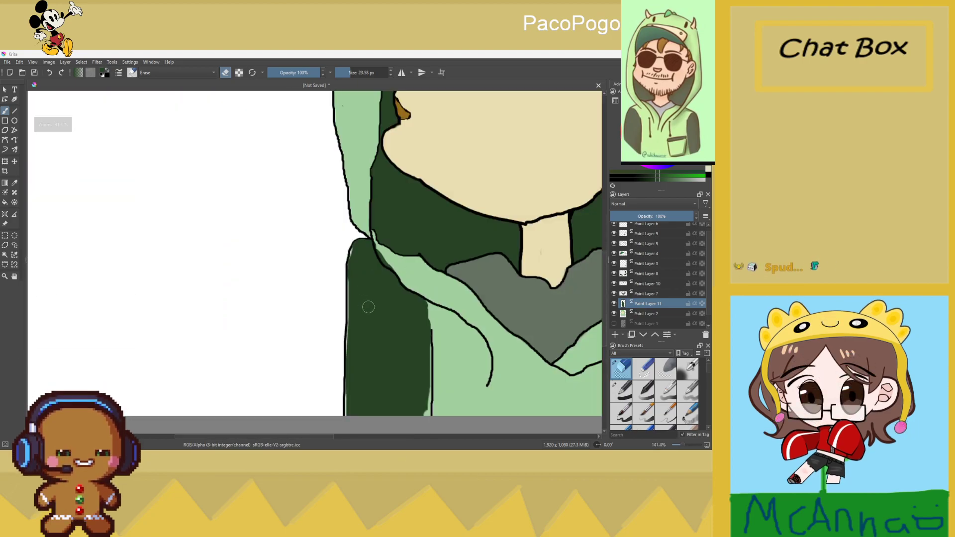
{"action": "scroll", "coordinate": [407, 321], "scroll_direction": "up", "scroll_amount": 1}
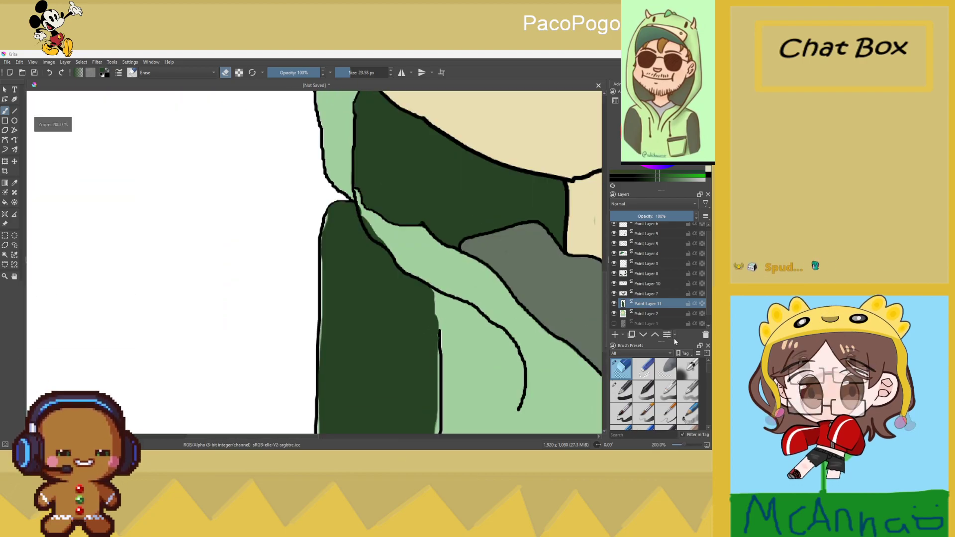
{"action": "left_click", "coordinate": [621, 392]}
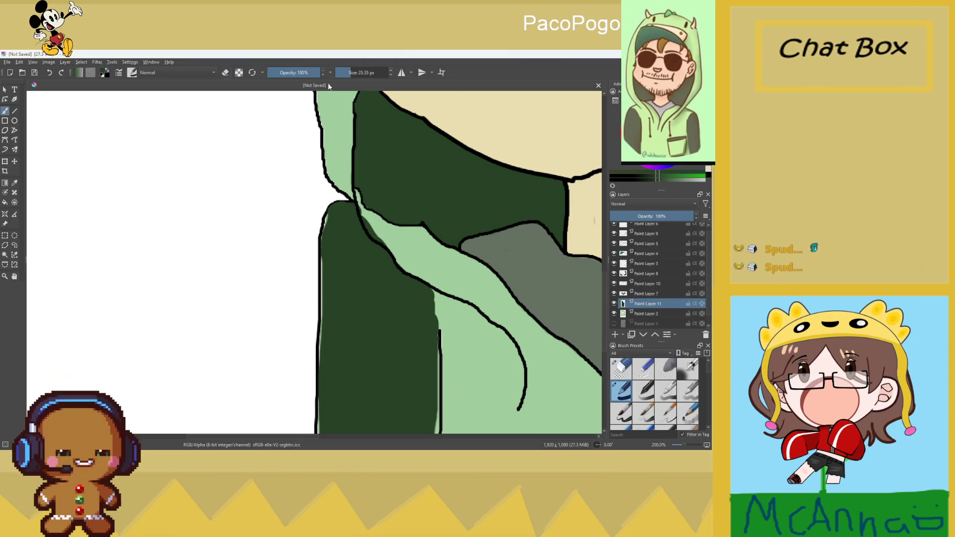
{"action": "left_click_drag", "start_coordinate": [351, 73], "coordinate": [355, 73]}
{"action": "scroll", "coordinate": [341, 241], "scroll_direction": "up", "scroll_amount": 3}
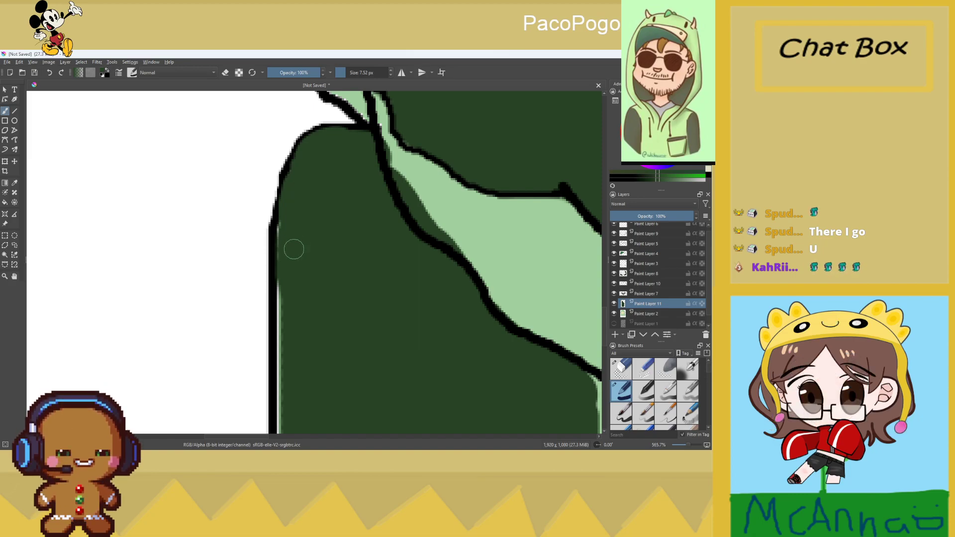
{"action": "mouse_move", "coordinate": [291, 228]}
{"action": "left_mouse_down"}
{"action": "mouse_move", "coordinate": [280, 248]}
{"action": "mouse_move", "coordinate": [291, 320]}
{"action": "mouse_move", "coordinate": [281, 286]}
{"action": "left_mouse_up"}
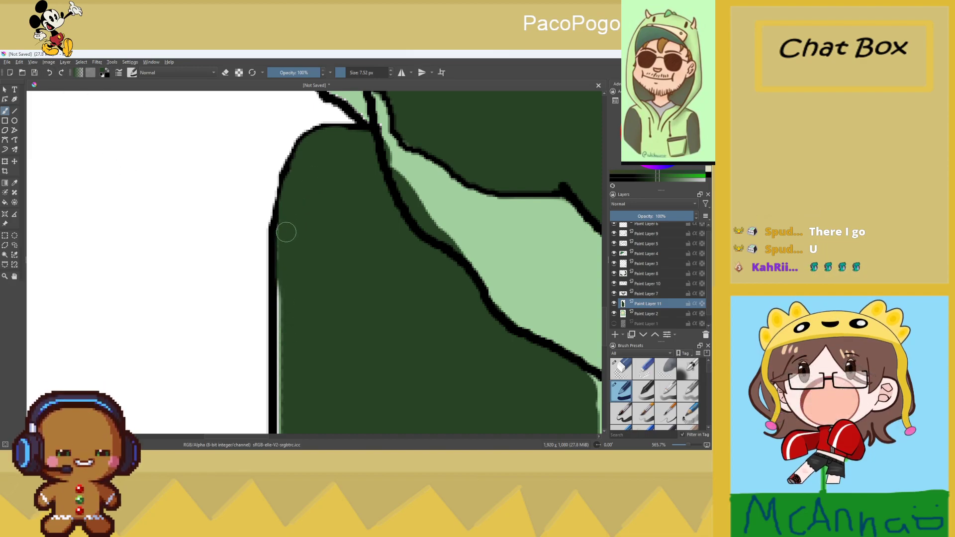
{"action": "left_click_drag", "start_coordinate": [286, 238], "coordinate": [288, 370]}
Continue the dark green along the left sleeve's outer outline, closing the gap down to the canvas's lower edge
{"action": "scroll", "coordinate": [289, 369], "scroll_direction": "down", "scroll_amount": 5}
{"action": "scroll", "coordinate": [391, 365], "scroll_direction": "up", "scroll_amount": 2}
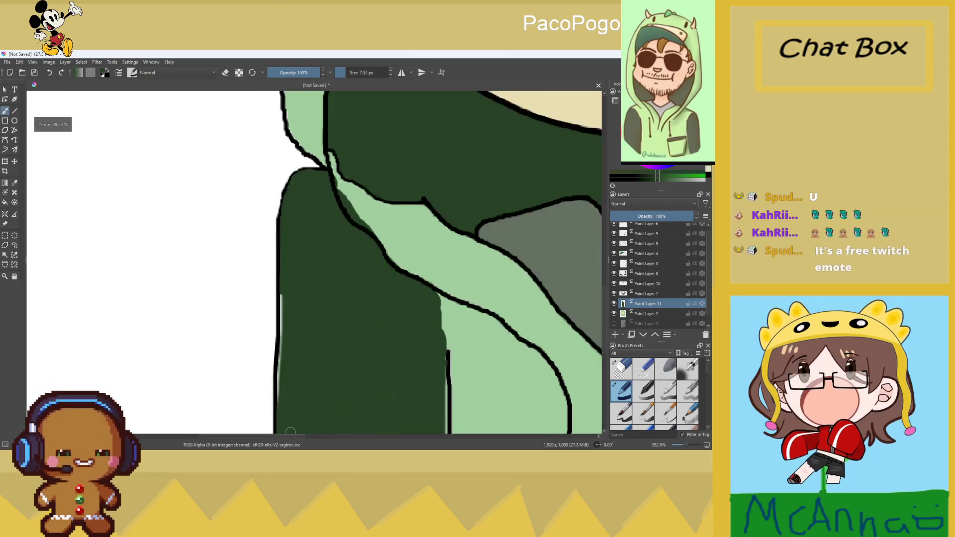
{"action": "left_click_drag", "start_coordinate": [605, 249], "coordinate": [606, 272]}
{"action": "scroll", "coordinate": [222, 214], "scroll_direction": "up", "scroll_amount": 2}
{"action": "scroll", "coordinate": [209, 324], "scroll_direction": "down", "scroll_amount": 2}
{"action": "scroll", "coordinate": [213, 388], "scroll_direction": "up", "scroll_amount": 1}
{"action": "scroll", "coordinate": [213, 388], "scroll_direction": "up", "scroll_amount": 3}
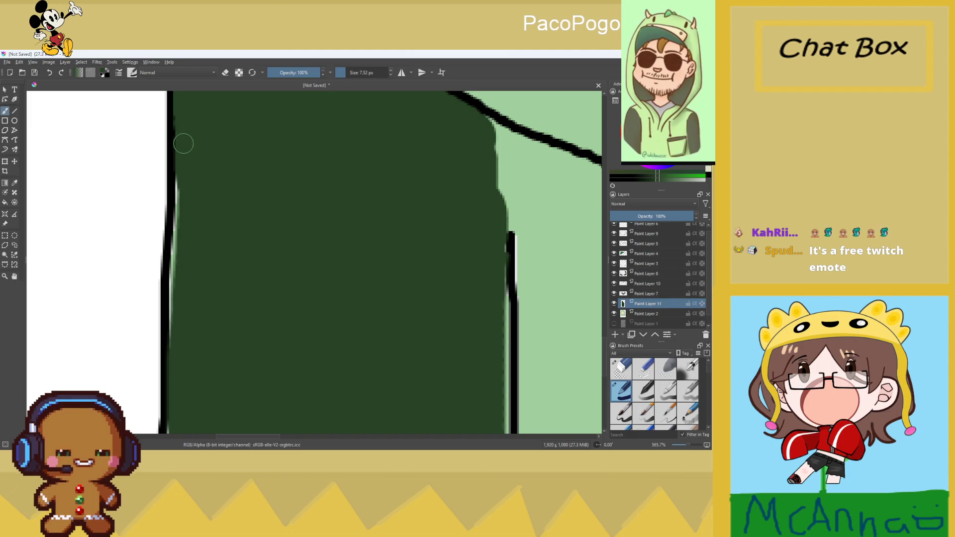
{"action": "left_click_drag", "start_coordinate": [182, 231], "coordinate": [174, 345]}
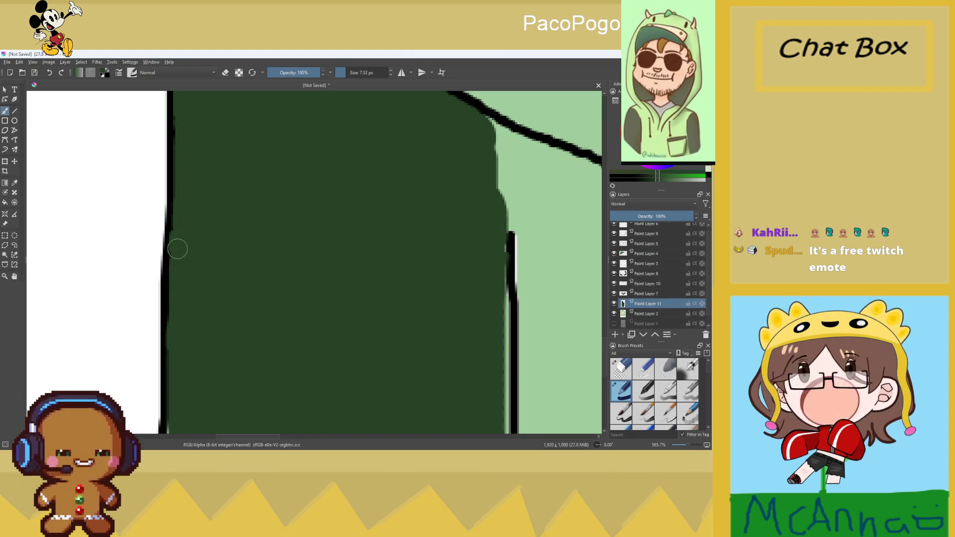
{"action": "scroll", "coordinate": [178, 248], "scroll_direction": "down", "scroll_amount": 4}
{"action": "scroll", "coordinate": [204, 336], "scroll_direction": "up", "scroll_amount": 2}
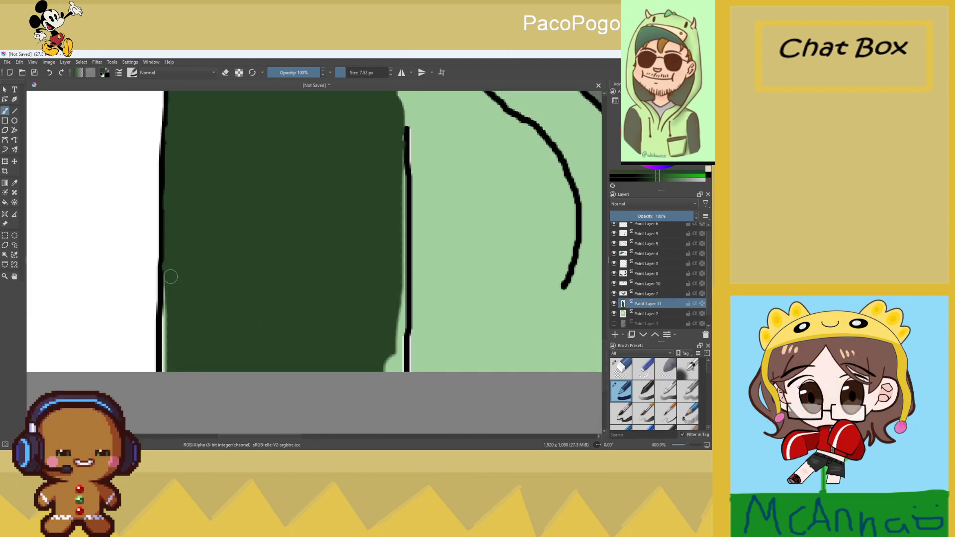
{"action": "left_click_drag", "start_coordinate": [168, 281], "coordinate": [166, 346]}
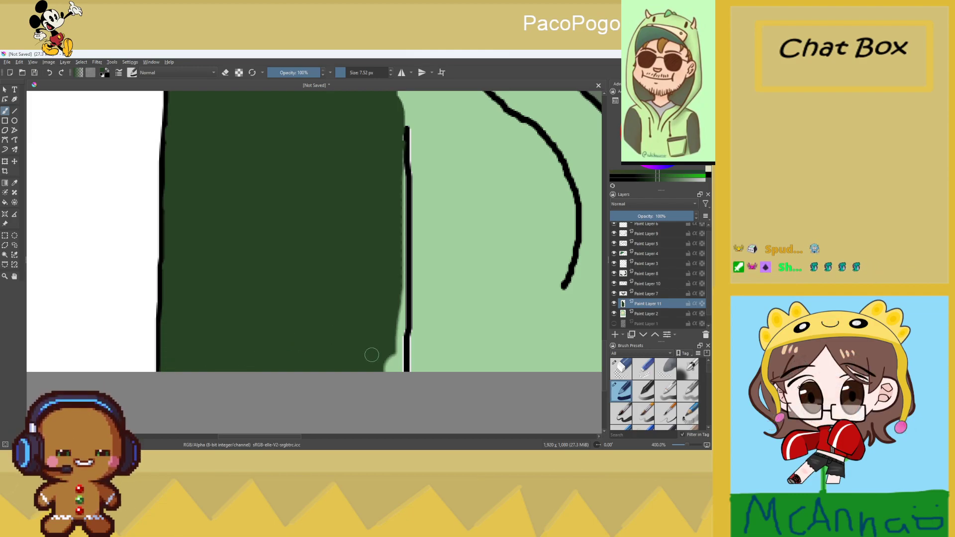
Fill the gap between the left sleeve's dark green and its inner seam line, from the canvas's lower edge upward
{"action": "scroll", "coordinate": [370, 353], "scroll_direction": "up", "scroll_amount": 1}
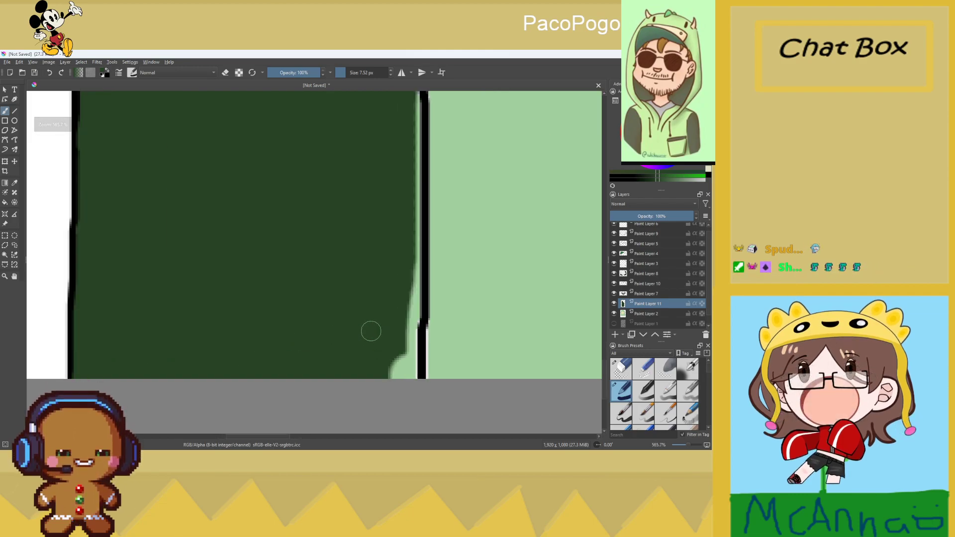
{"action": "mouse_move", "coordinate": [388, 348]}
{"action": "left_mouse_down"}
{"action": "mouse_move", "coordinate": [406, 392]}
{"action": "mouse_move", "coordinate": [413, 241]}
{"action": "left_mouse_up"}
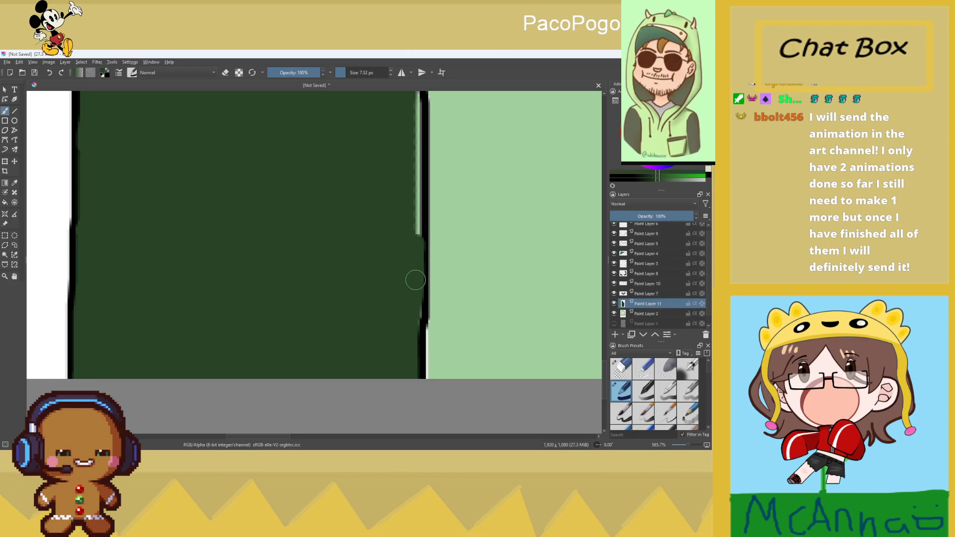
{"action": "scroll", "coordinate": [420, 217], "scroll_direction": "down", "scroll_amount": 3}
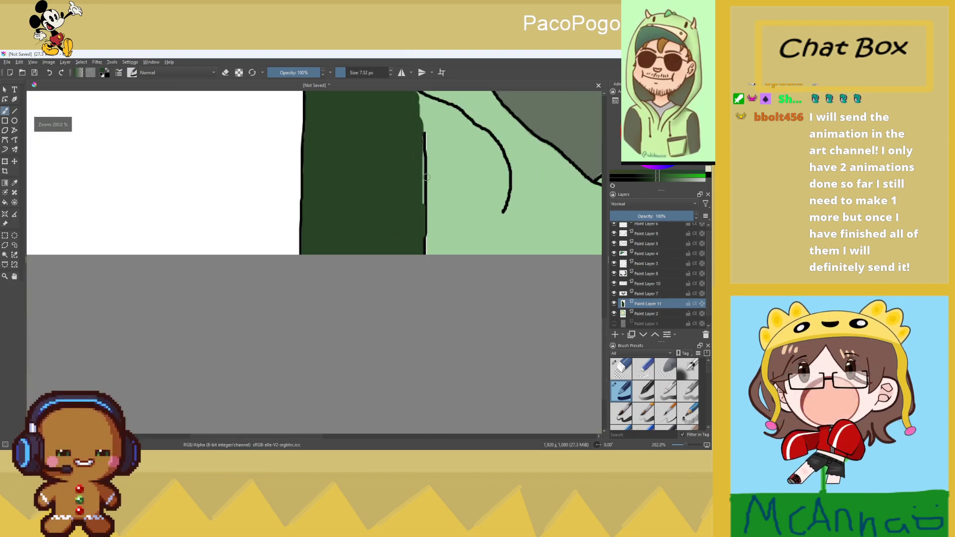
{"action": "scroll", "coordinate": [427, 140], "scroll_direction": "up", "scroll_amount": 5}
{"action": "scroll", "coordinate": [394, 122], "scroll_direction": "down", "scroll_amount": 1}
{"action": "left_click_drag", "start_coordinate": [388, 107], "coordinate": [393, 358]}
{"action": "scroll", "coordinate": [404, 288], "scroll_direction": "down", "scroll_amount": 3}
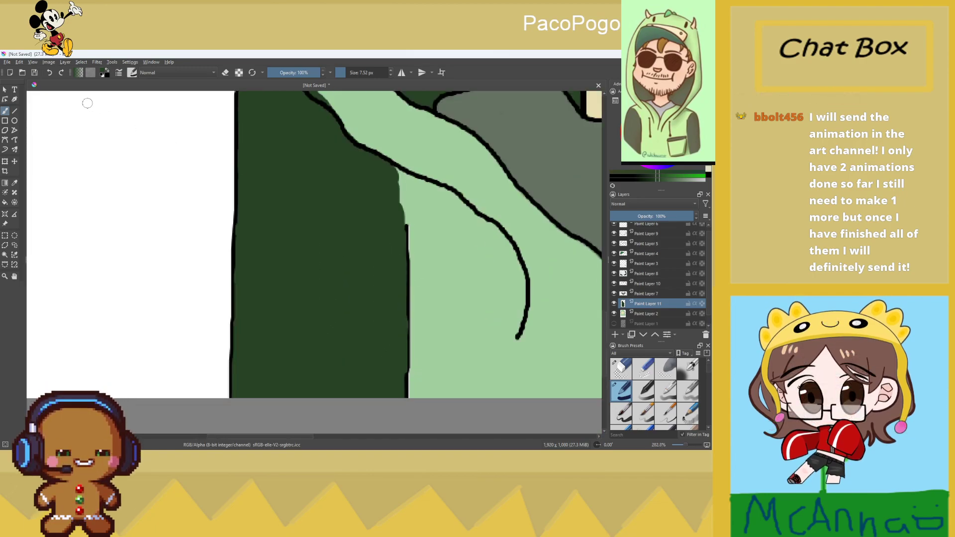
{"action": "left_click_drag", "start_coordinate": [395, 320], "coordinate": [398, 259]}
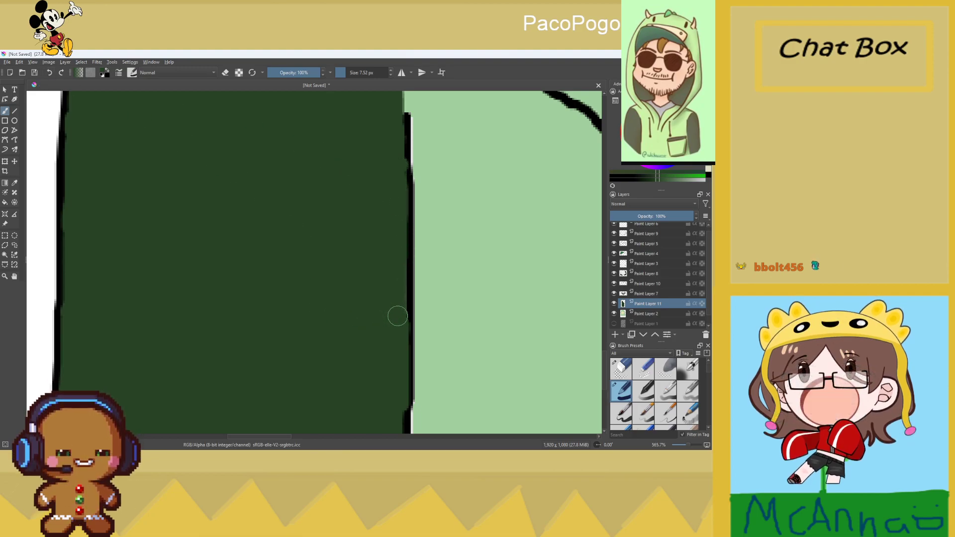
Thicken the left sleeve's inner seam line and outer outline in black on Paint Layer 2
{"action": "scroll", "coordinate": [405, 224], "scroll_direction": "down", "scroll_amount": 8}
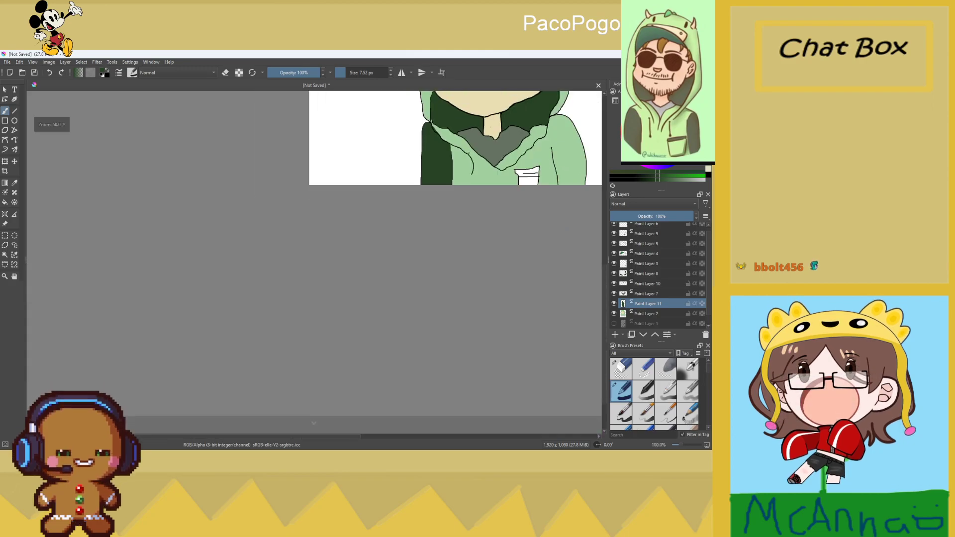
{"action": "scroll", "coordinate": [306, 121], "scroll_direction": "up", "scroll_amount": 5}
{"action": "scroll", "coordinate": [307, 121], "scroll_direction": "down", "scroll_amount": 5}
{"action": "scroll", "coordinate": [307, 121], "scroll_direction": "up", "scroll_amount": 2}
{"action": "scroll", "coordinate": [307, 121], "scroll_direction": "up", "scroll_amount": 3}
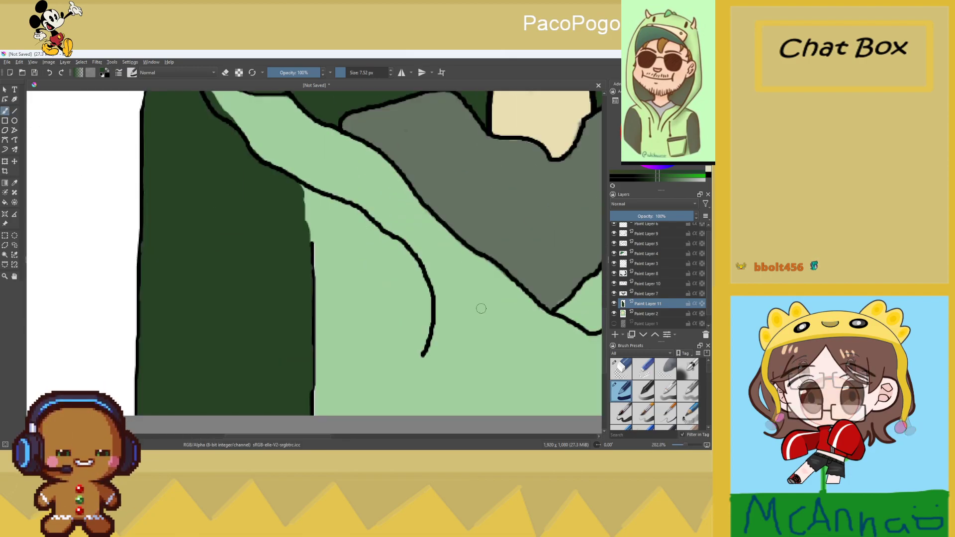
{"action": "left_click", "coordinate": [644, 316]}
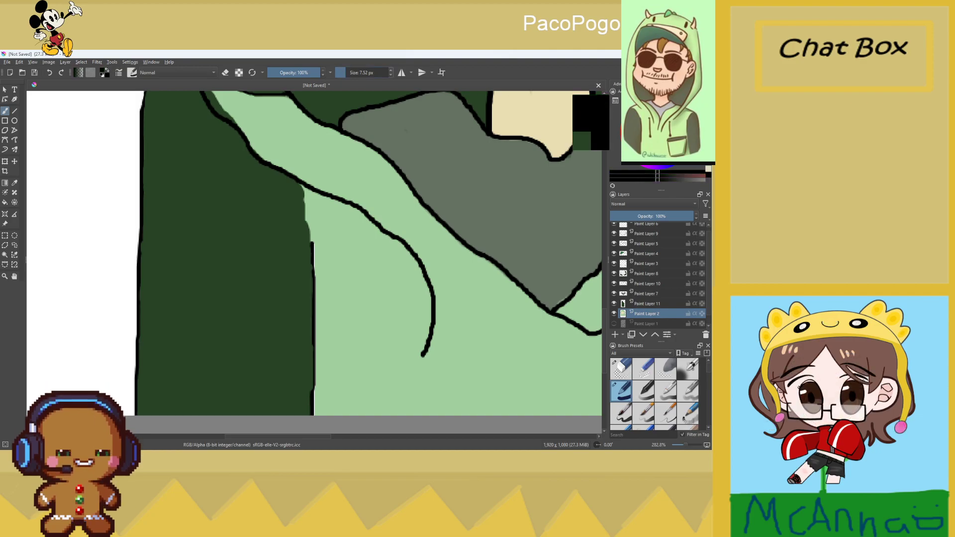
{"action": "left_click_drag", "start_coordinate": [313, 238], "coordinate": [313, 269]}
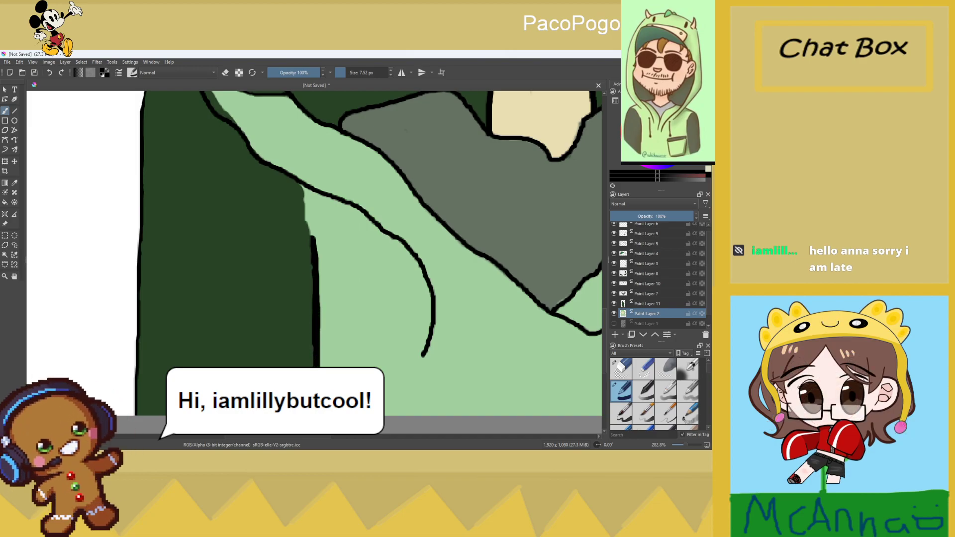
{"action": "scroll", "coordinate": [323, 285], "scroll_direction": "down", "scroll_amount": 5}
{"action": "scroll", "coordinate": [324, 285], "scroll_direction": "up", "scroll_amount": 4}
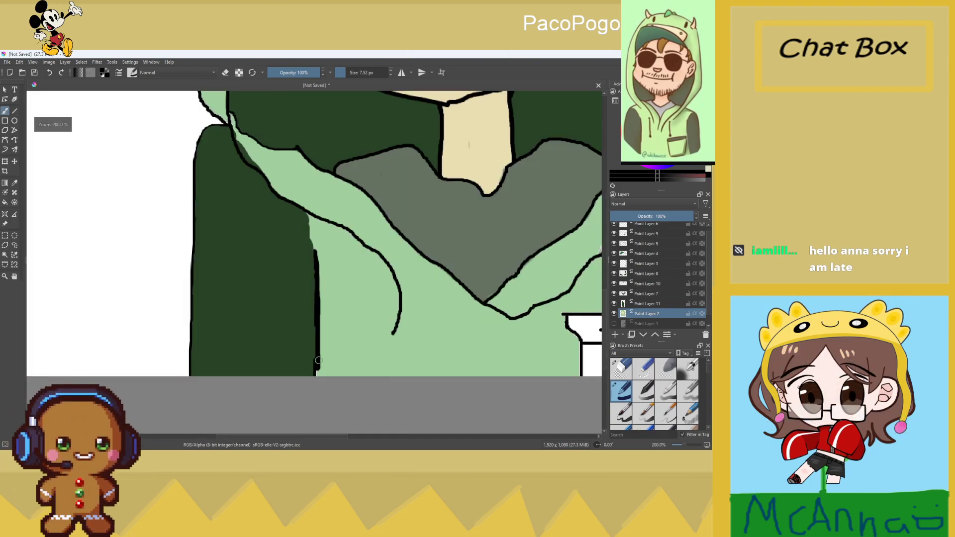
{"action": "left_click_drag", "start_coordinate": [316, 372], "coordinate": [317, 376]}
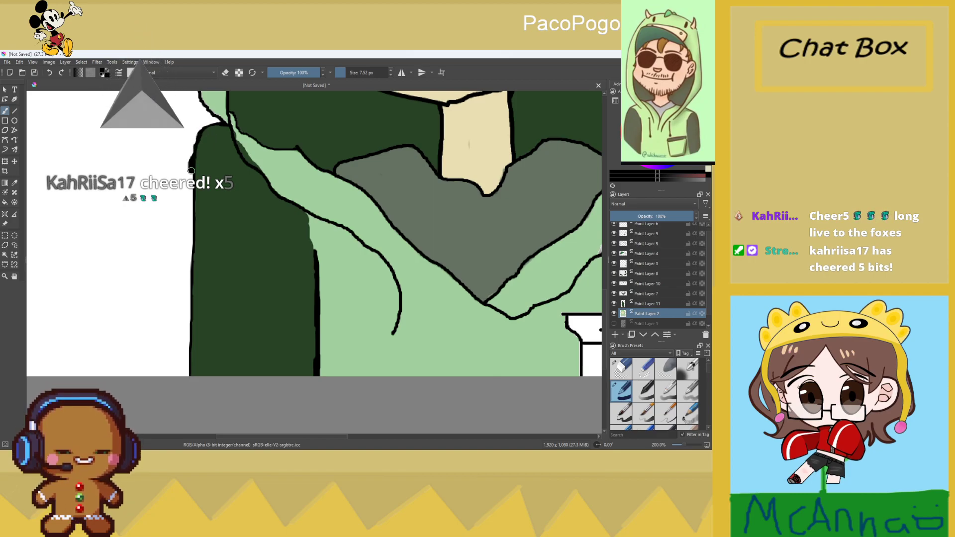
{"action": "left_click_drag", "start_coordinate": [191, 170], "coordinate": [188, 374]}
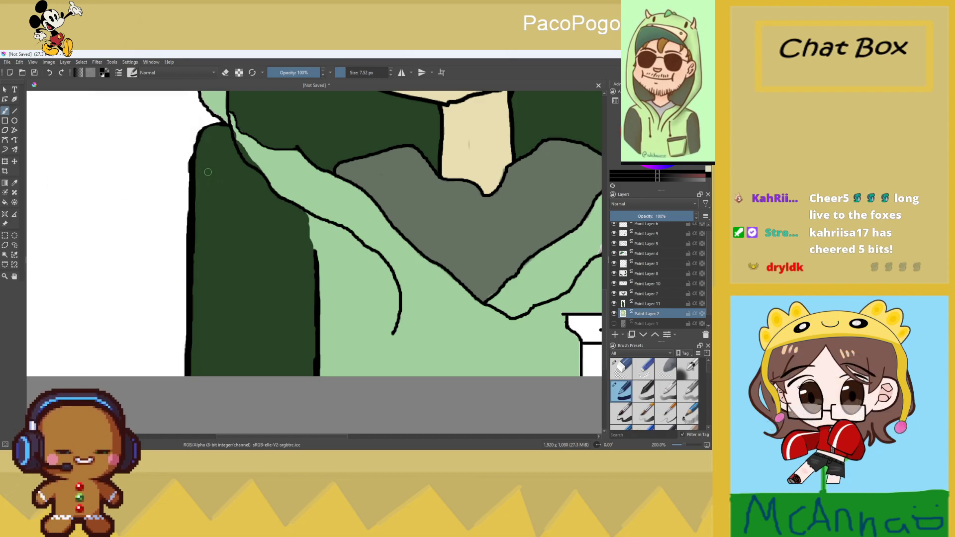
Thicken the black outline across the top of the right shoulder and along the hood edge where they meet
{"action": "key", "text": "minus"}
{"action": "key", "text": "minus"}
{"action": "key", "text": "plus"}
{"action": "key", "text": "plus"}
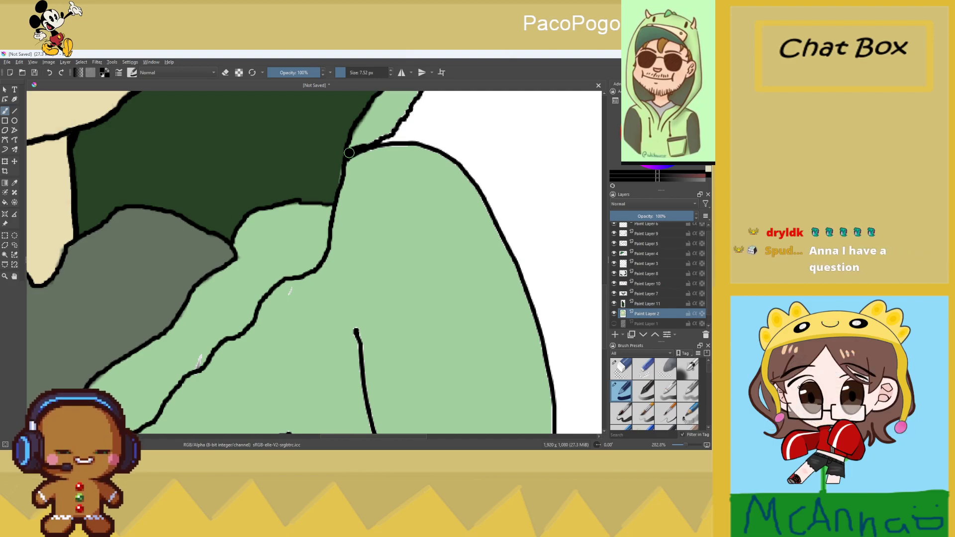
{"action": "left_click_drag", "start_coordinate": [400, 144], "coordinate": [419, 145]}
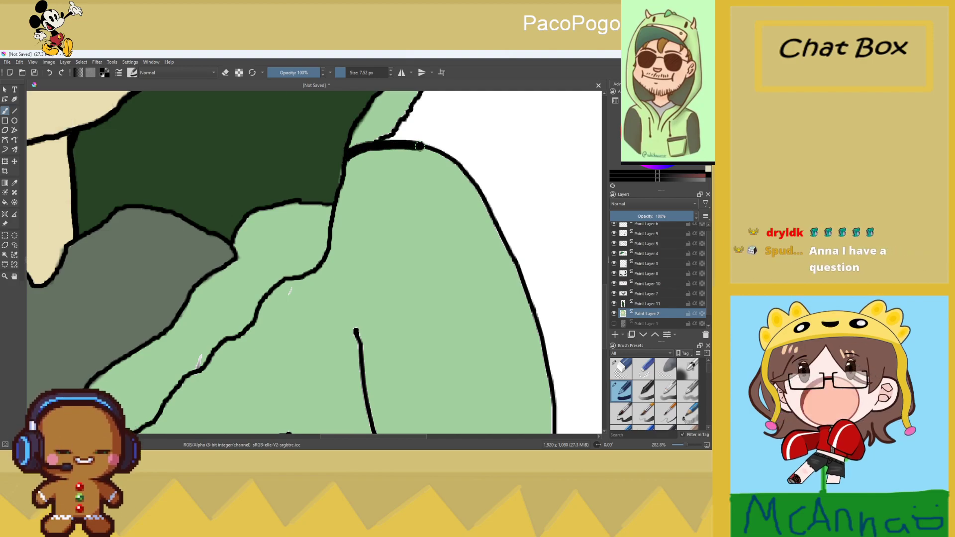
{"action": "key", "text": "plus"}
{"action": "key", "text": "plus"}
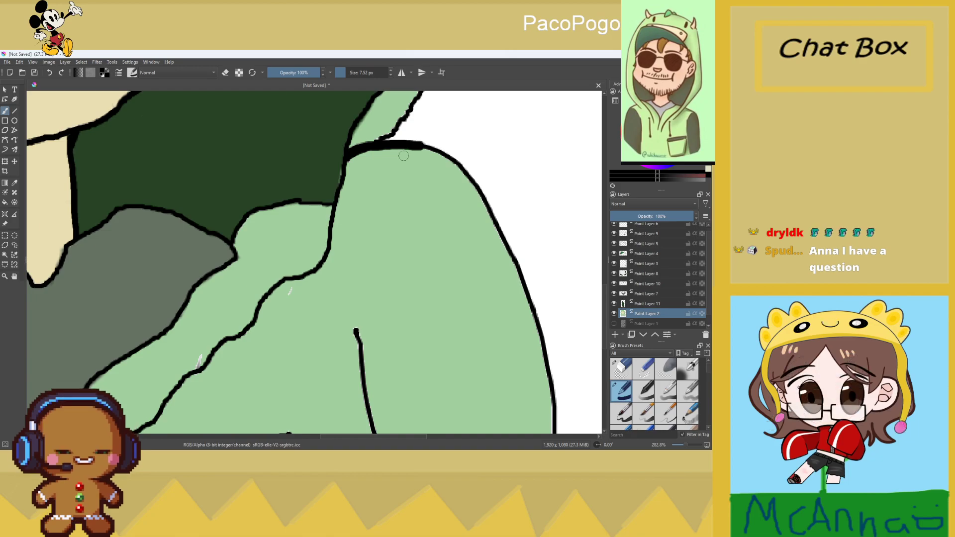
{"action": "mouse_move", "coordinate": [383, 139]}
{"action": "left_mouse_down"}
{"action": "mouse_move", "coordinate": [357, 136]}
{"action": "mouse_move", "coordinate": [400, 109]}
{"action": "left_mouse_up"}
Thicken the black outline from the top of the right shoulder down the sleeve's upper outer edge
{"action": "key", "text": "minus"}
{"action": "key", "text": "minus"}
{"action": "key", "text": "minus"}
{"action": "key", "text": "minus"}
{"action": "key", "text": "plus"}
{"action": "key", "text": "plus"}
{"action": "key", "text": "plus"}
{"action": "key", "text": "plus"}
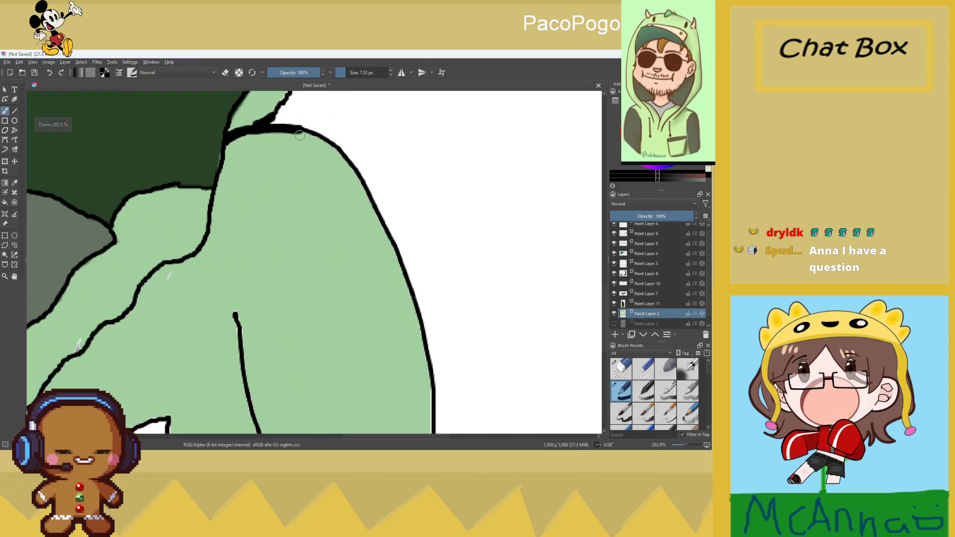
{"action": "mouse_move", "coordinate": [304, 130]}
{"action": "left_mouse_down"}
{"action": "mouse_move", "coordinate": [348, 165]}
{"action": "mouse_move", "coordinate": [401, 264]}
{"action": "left_mouse_up"}
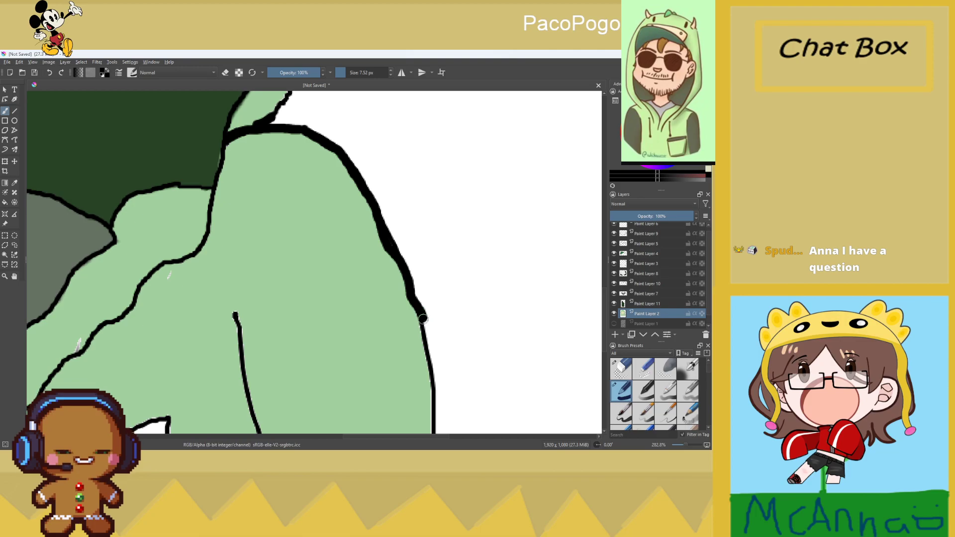
{"action": "left_click_drag", "start_coordinate": [422, 318], "coordinate": [435, 366]}
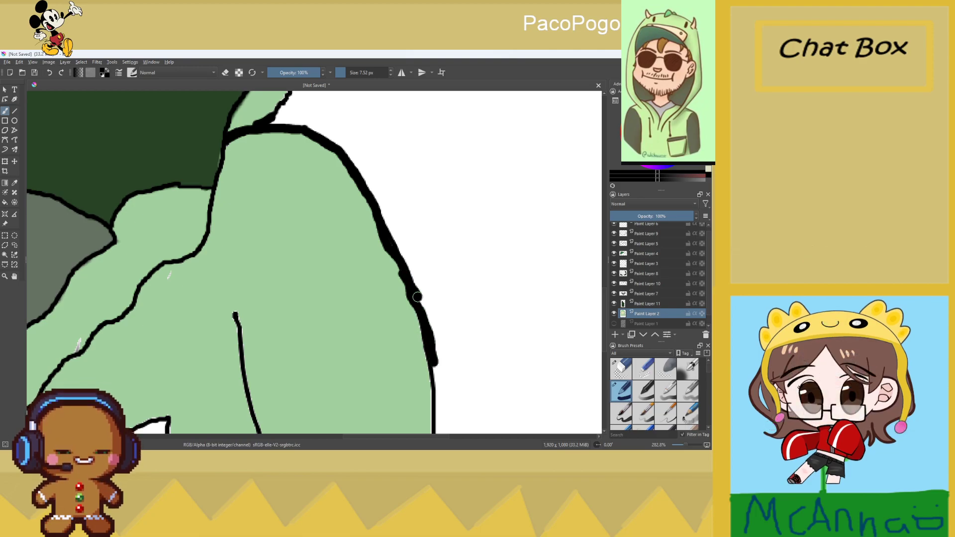
Thicken the rest of the right sleeve's outer outline to the canvas's lower edge, and its inner seam line
{"action": "scroll", "coordinate": [431, 327], "scroll_direction": "down", "scroll_amount": 5}
{"action": "scroll", "coordinate": [376, 311], "scroll_direction": "up", "scroll_amount": 6}
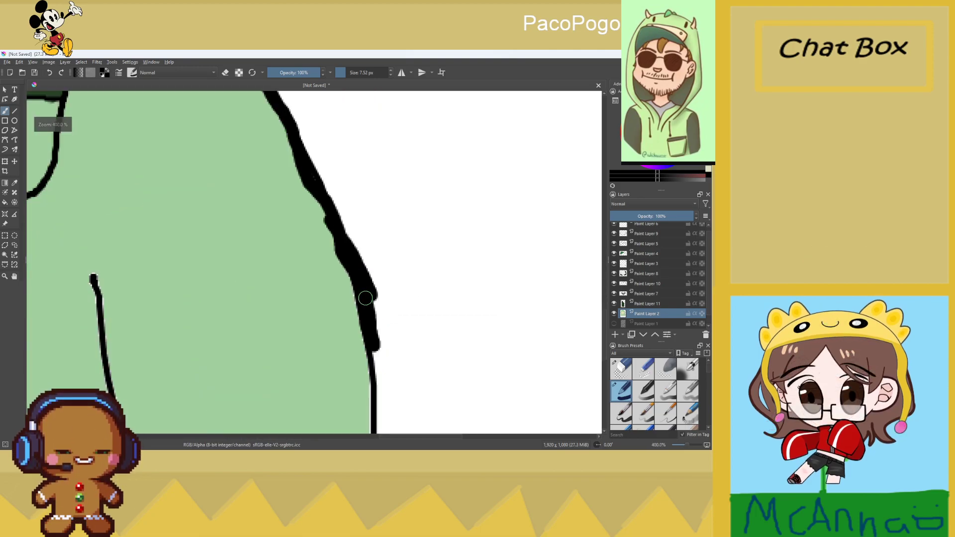
{"action": "left_click_drag", "start_coordinate": [376, 311], "coordinate": [386, 405]}
{"action": "scroll", "coordinate": [385, 405], "scroll_direction": "down", "scroll_amount": 4}
{"action": "scroll", "coordinate": [398, 437], "scroll_direction": "up", "scroll_amount": 3}
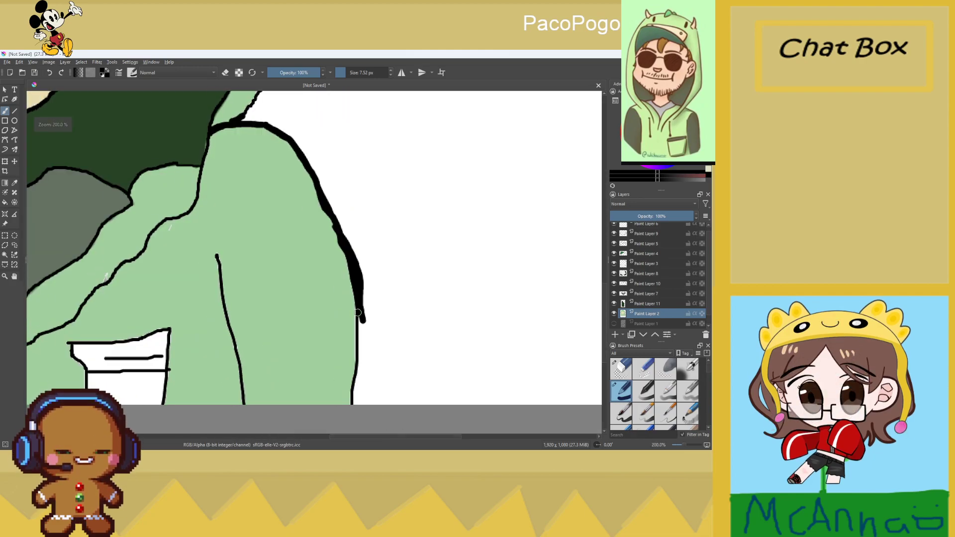
{"action": "mouse_move", "coordinate": [358, 317]}
{"action": "left_mouse_down"}
{"action": "mouse_move", "coordinate": [360, 331]}
{"action": "mouse_move", "coordinate": [359, 308]}
{"action": "mouse_move", "coordinate": [355, 403]}
{"action": "left_mouse_up"}
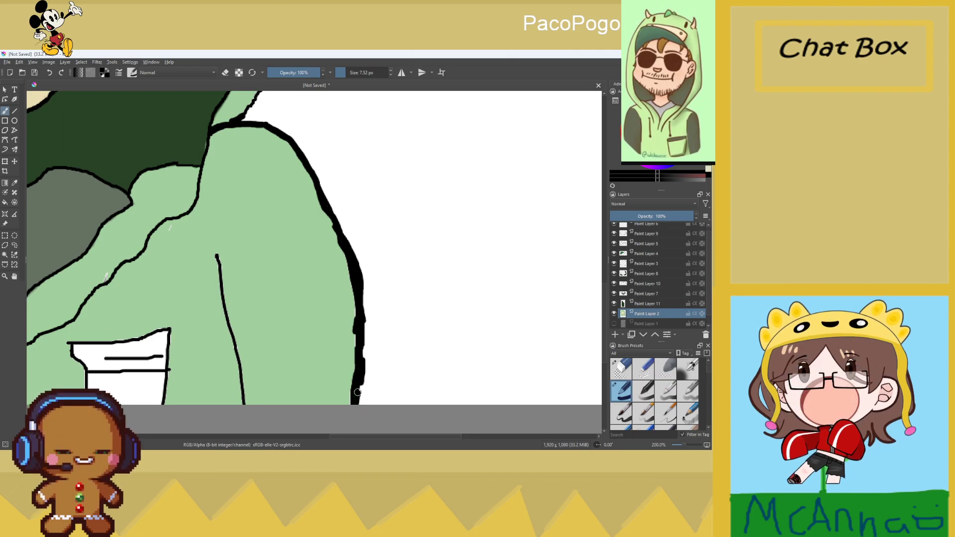
{"action": "left_click_drag", "start_coordinate": [362, 344], "coordinate": [361, 333]}
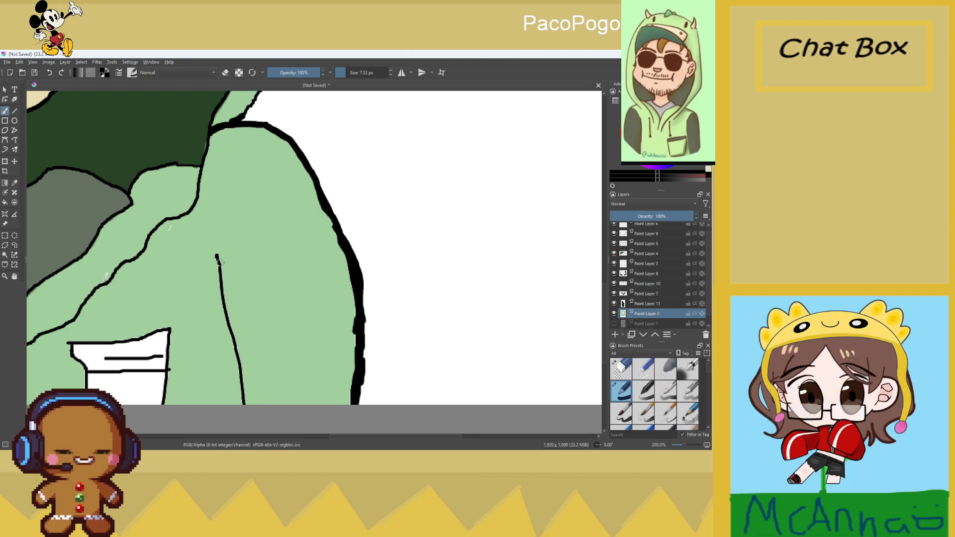
{"action": "left_click_drag", "start_coordinate": [224, 296], "coordinate": [238, 357]}
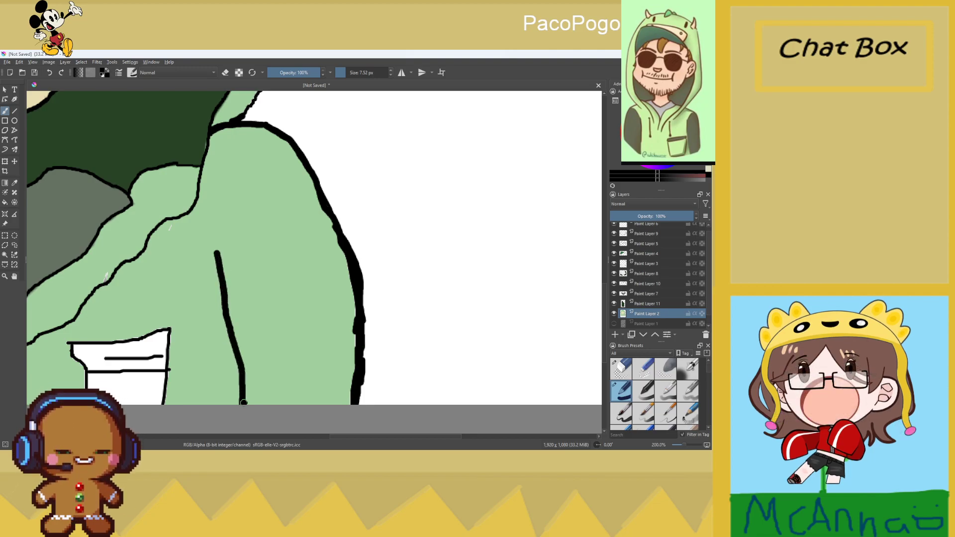
Erase the dark green overspill crossing onto the light green hood edge above the left sleeve on Paint Layer 11, using a 4.17 px eraser
{"action": "scroll", "coordinate": [243, 388], "scroll_direction": "down", "scroll_amount": 3}
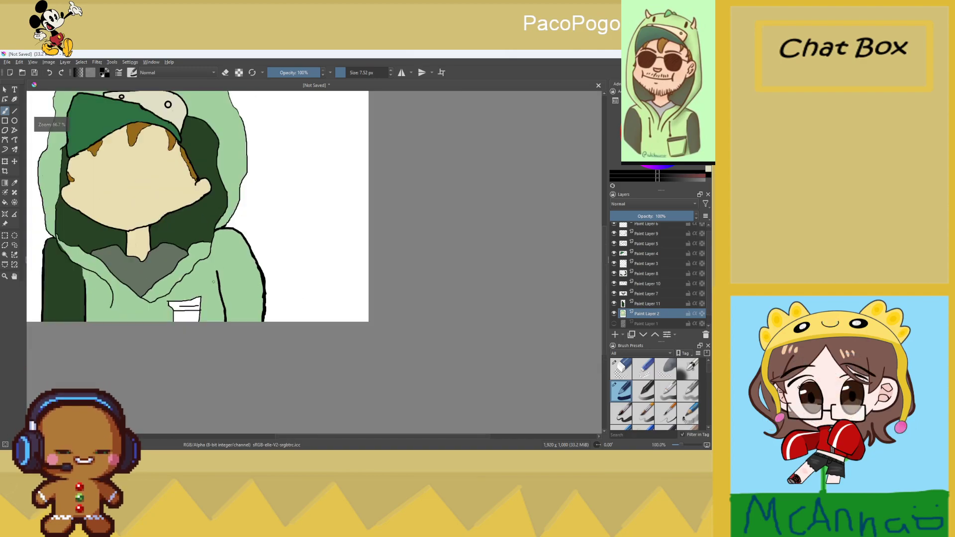
{"action": "scroll", "coordinate": [30, 176], "scroll_direction": "up", "scroll_amount": 5}
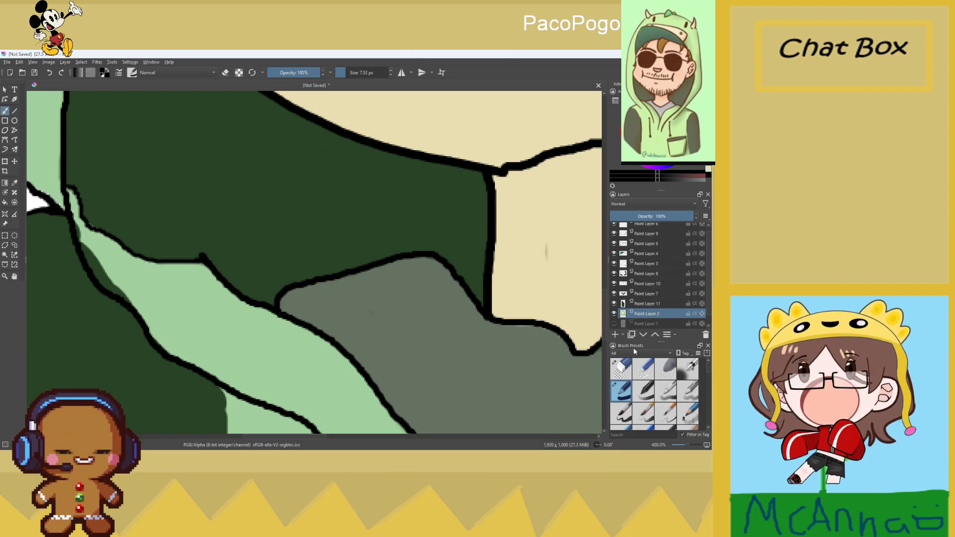
{"action": "left_click", "coordinate": [621, 368]}
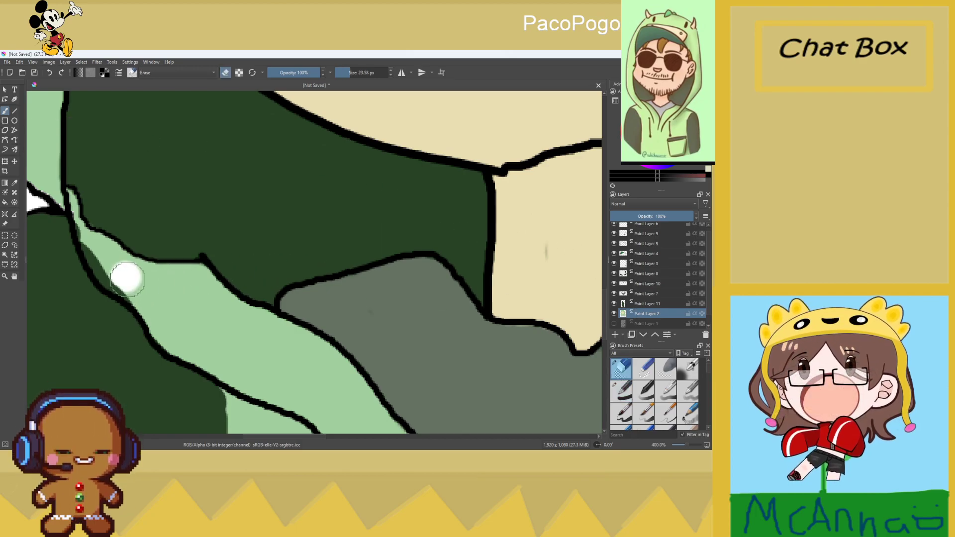
{"action": "left_click", "coordinate": [641, 303]}
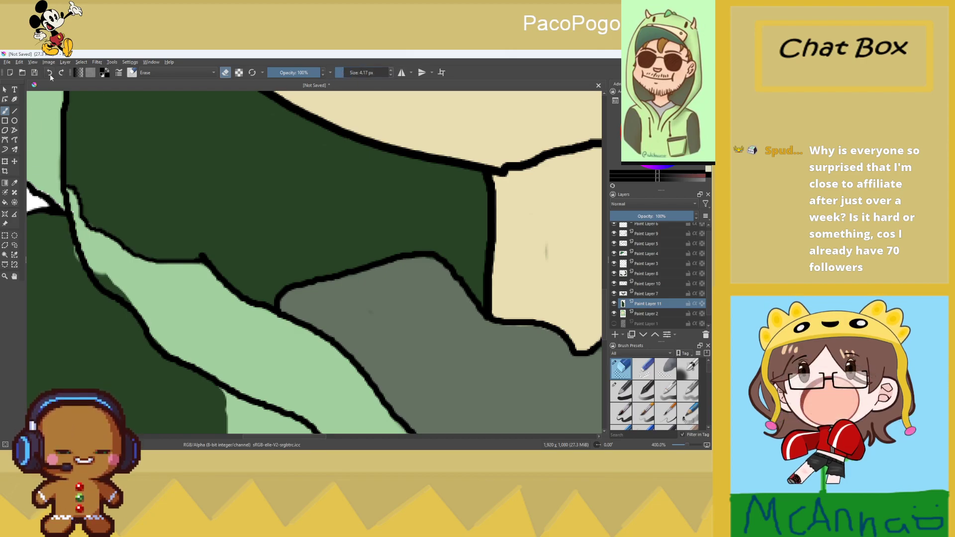
{"action": "left_click_drag", "start_coordinate": [79, 239], "coordinate": [70, 220]}
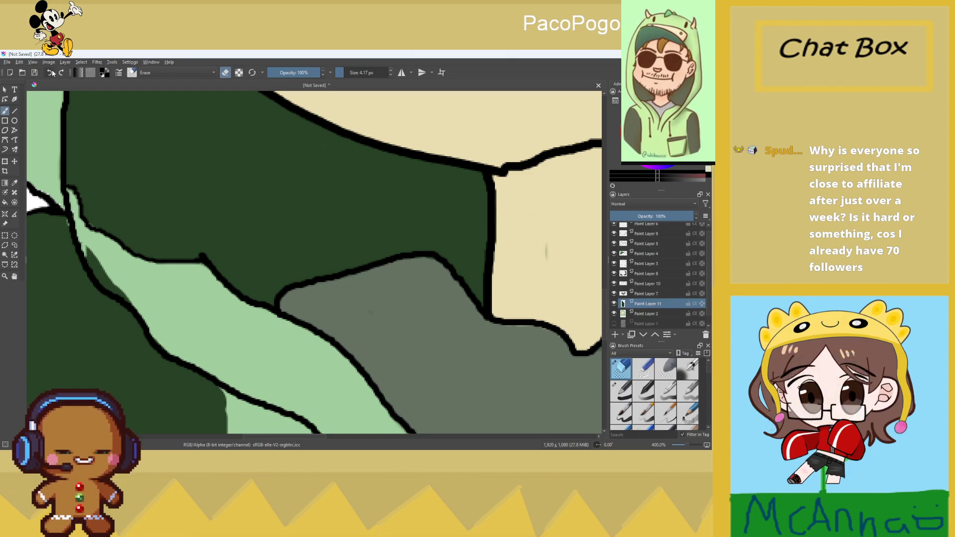
{"action": "scroll", "coordinate": [58, 221], "scroll_direction": "up", "scroll_amount": 2}
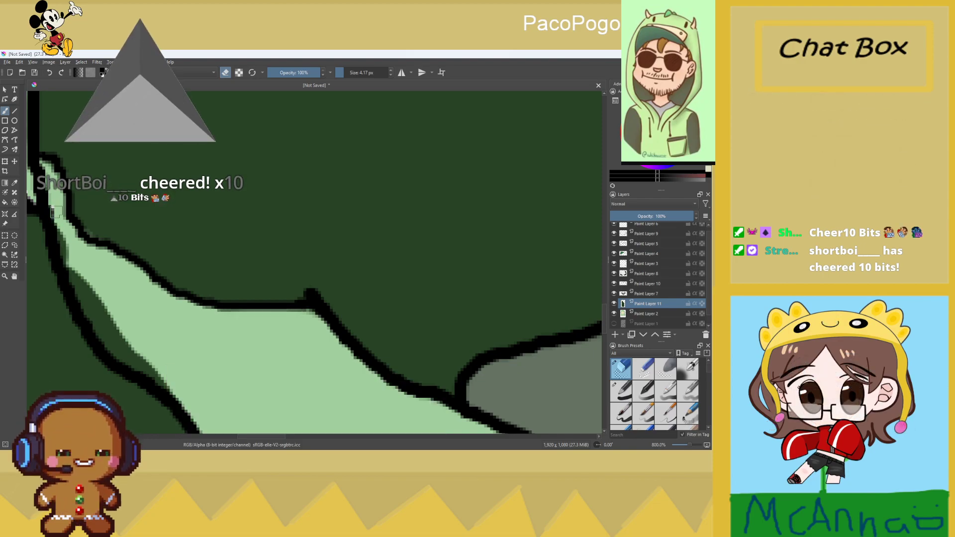
{"action": "mouse_move", "coordinate": [73, 275]}
{"action": "left_mouse_down"}
{"action": "mouse_move", "coordinate": [95, 323]}
{"action": "mouse_move", "coordinate": [131, 354]}
{"action": "left_mouse_up"}
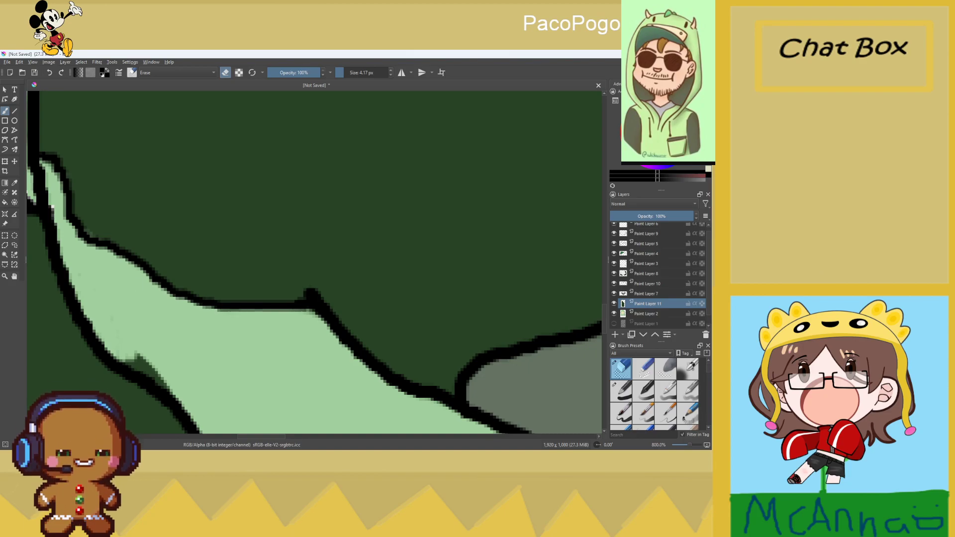
{"action": "scroll", "coordinate": [129, 233], "scroll_direction": "down", "scroll_amount": 1}
{"action": "scroll", "coordinate": [133, 325], "scroll_direction": "up", "scroll_amount": 2}
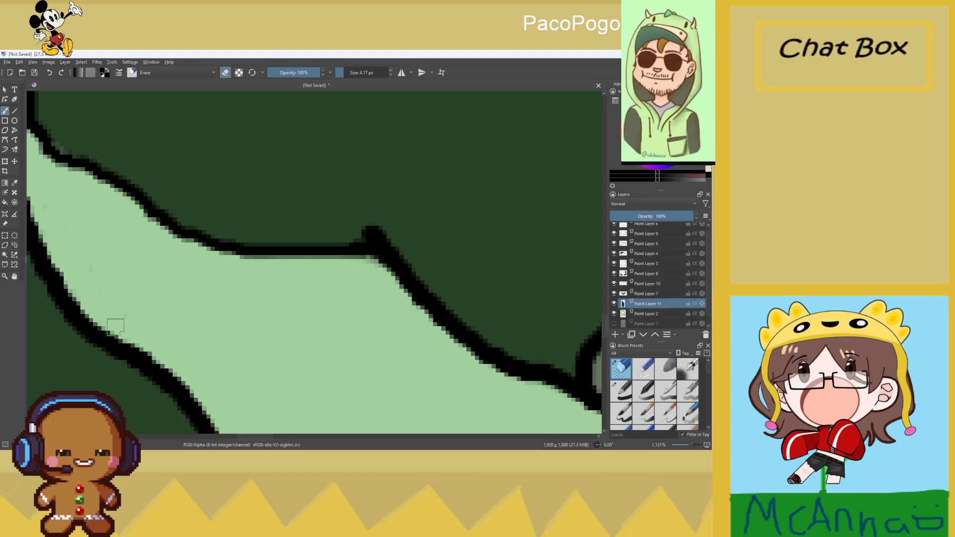
Sample the hood's light green and cover the pale fringe pixels on Paint Layer 2 where the hood's left edge meets the shoulder
{"action": "scroll", "coordinate": [109, 324], "scroll_direction": "down", "scroll_amount": 2}
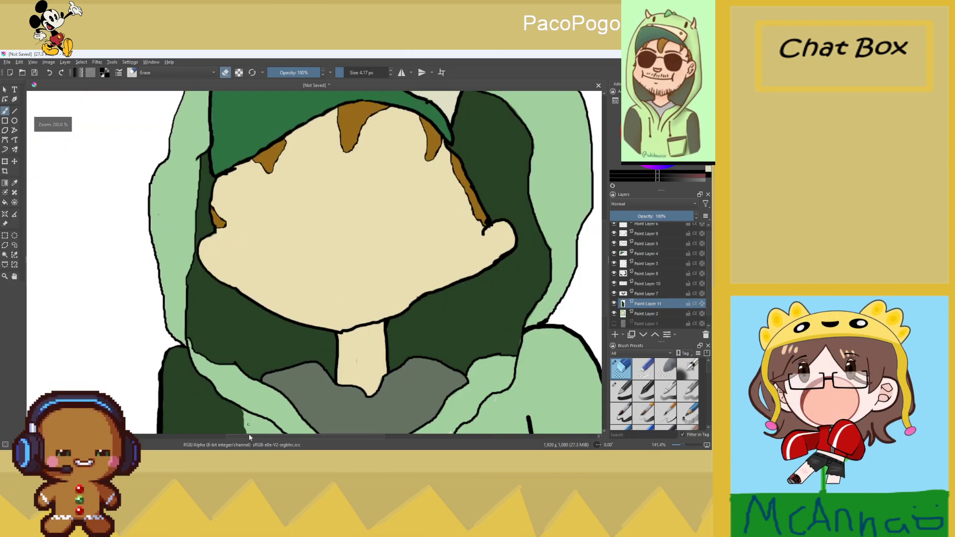
{"action": "scroll", "coordinate": [143, 342], "scroll_direction": "up", "scroll_amount": 1}
{"action": "scroll", "coordinate": [142, 342], "scroll_direction": "up", "scroll_amount": 1}
{"action": "scroll", "coordinate": [247, 147], "scroll_direction": "down", "scroll_amount": 2}
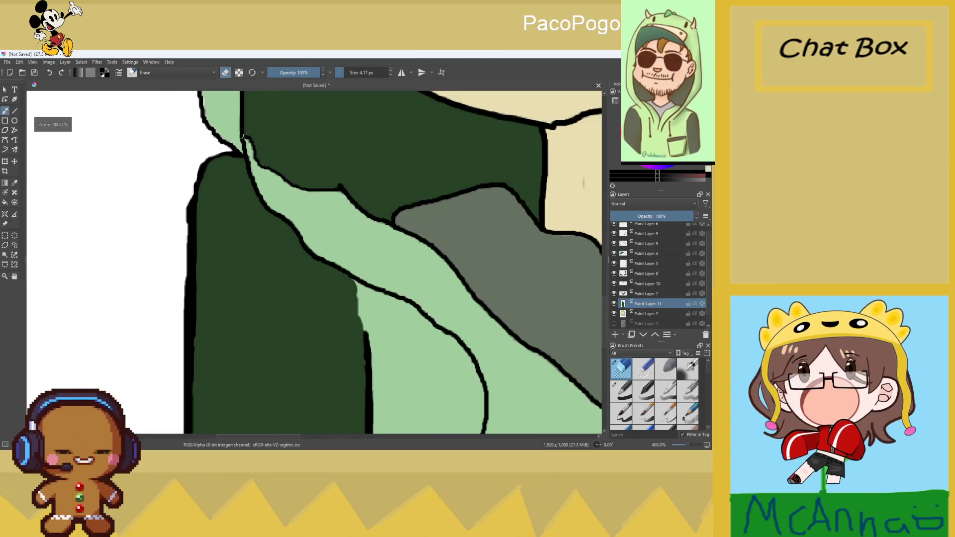
{"action": "scroll", "coordinate": [244, 134], "scroll_direction": "up", "scroll_amount": 3}
{"action": "key", "text": "Page_Down"}
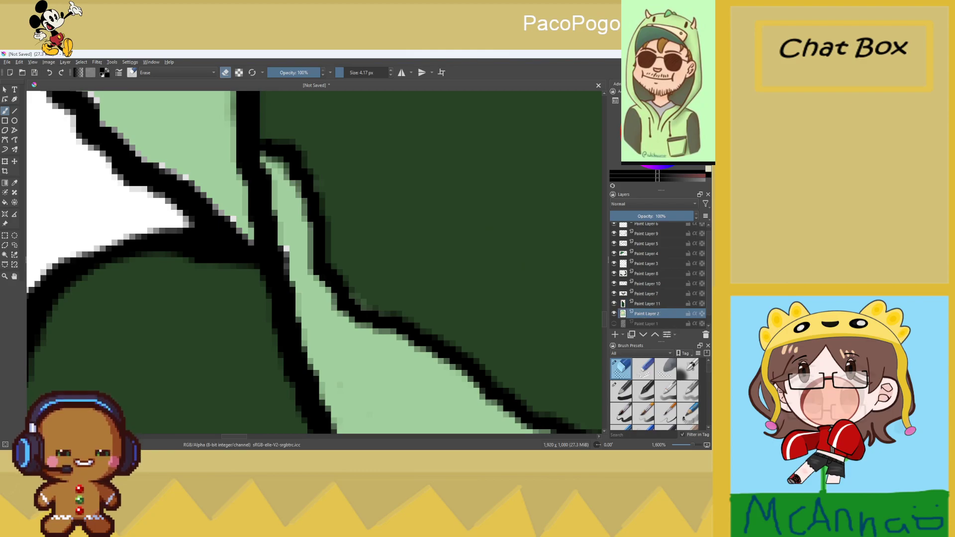
{"action": "left_click", "coordinate": [15, 183]}
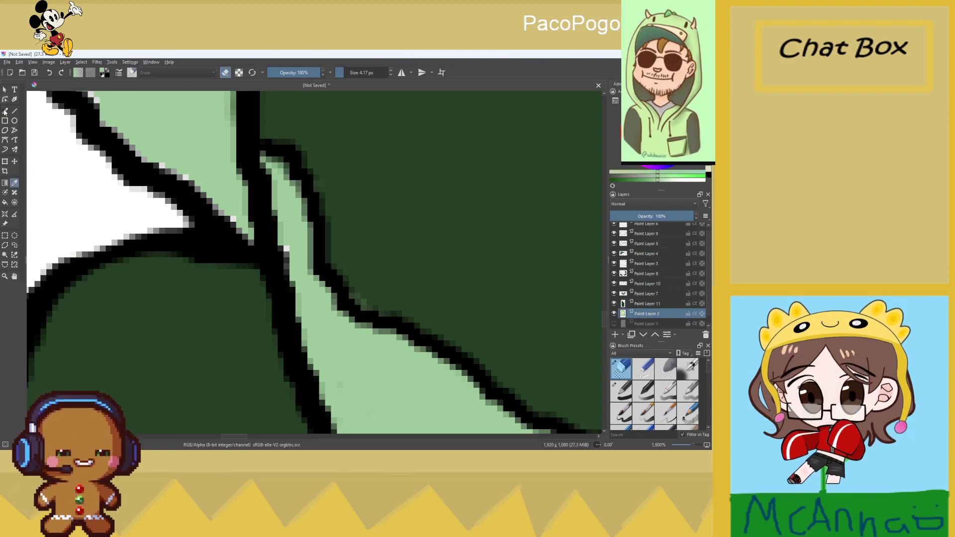
{"action": "left_click", "coordinate": [168, 161]}
{"action": "key", "text": "ctrl+z"}
{"action": "left_click", "coordinate": [620, 393]}
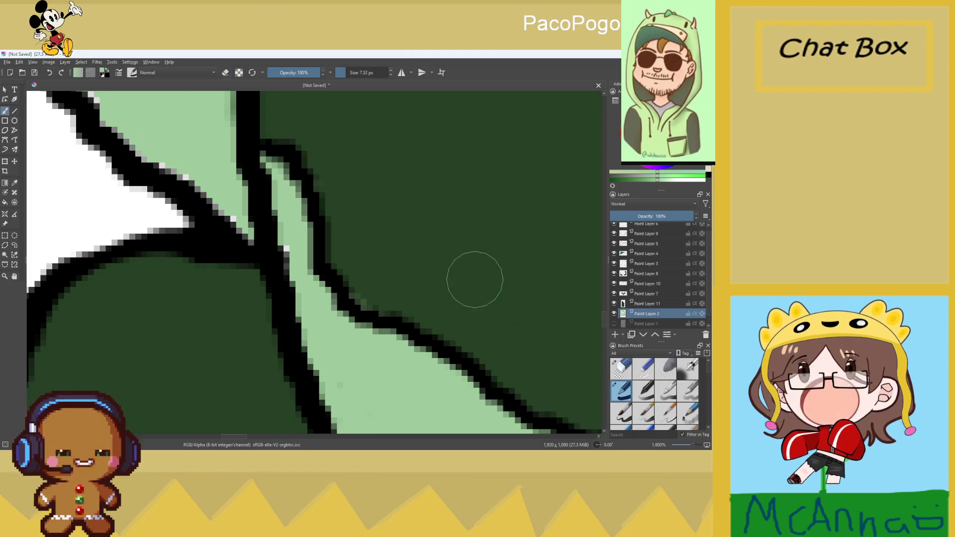
{"action": "left_click_drag", "start_coordinate": [179, 165], "coordinate": [187, 159]}
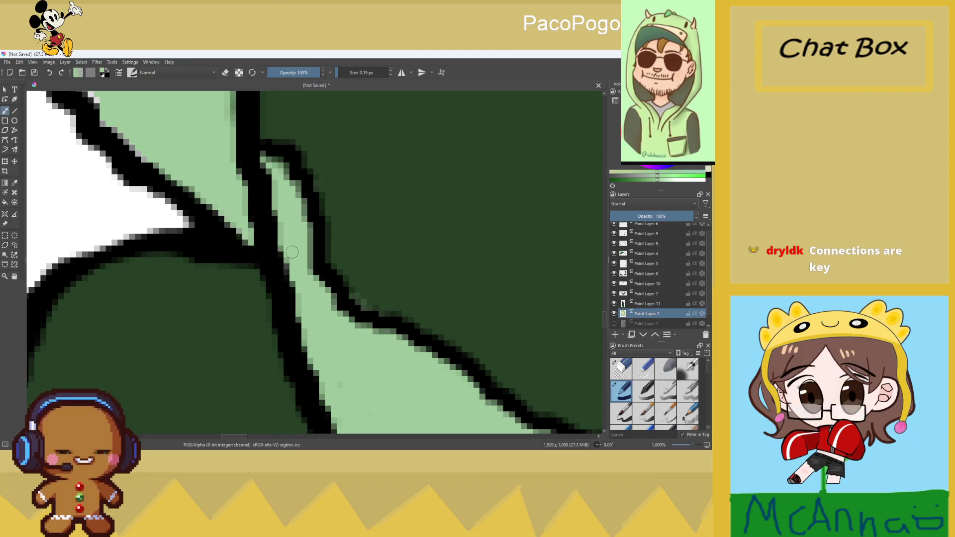
Cover the pale fringe inside the bend of the hood's left outline just above the shoulder with light green
{"action": "scroll", "coordinate": [282, 207], "scroll_direction": "down", "scroll_amount": 3}
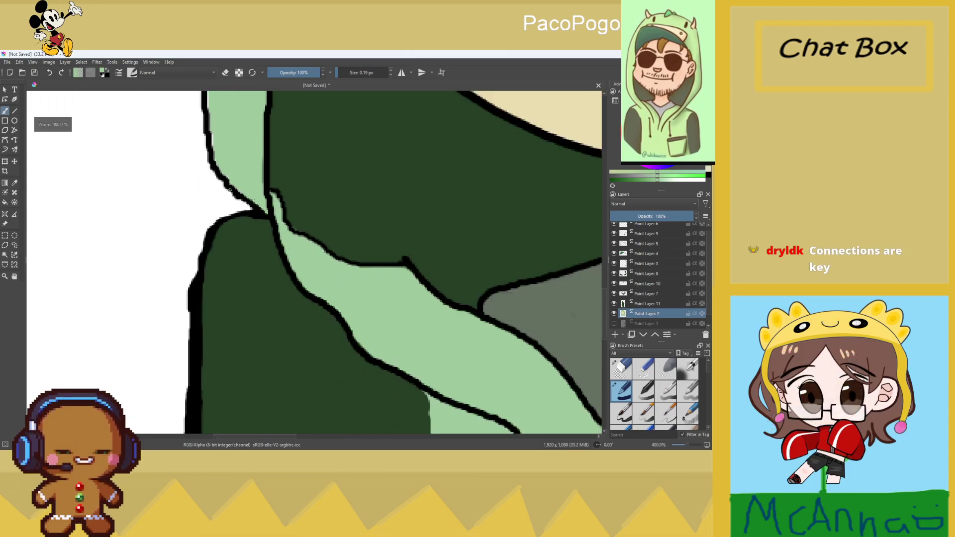
{"action": "scroll", "coordinate": [297, 128], "scroll_direction": "up", "scroll_amount": 3}
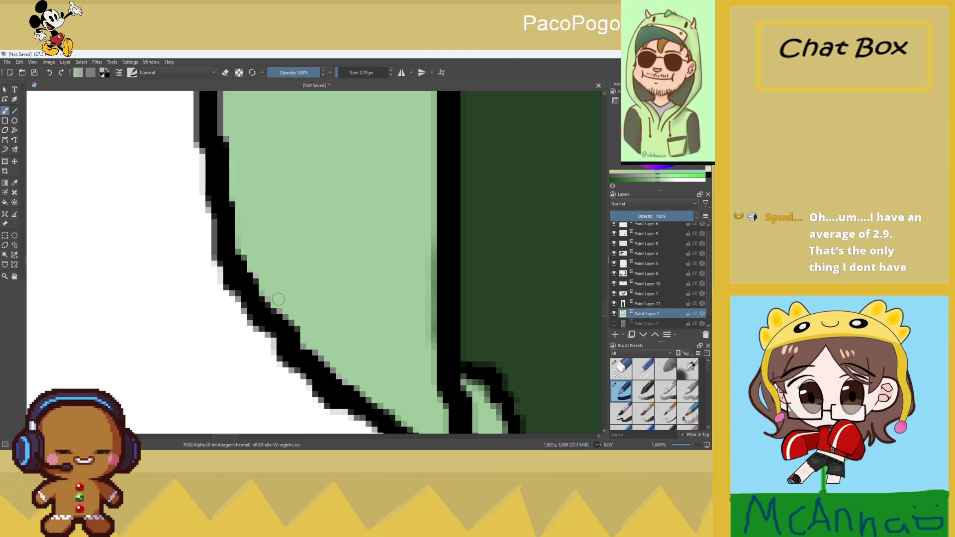
{"action": "scroll", "coordinate": [308, 343], "scroll_direction": "down", "scroll_amount": 3}
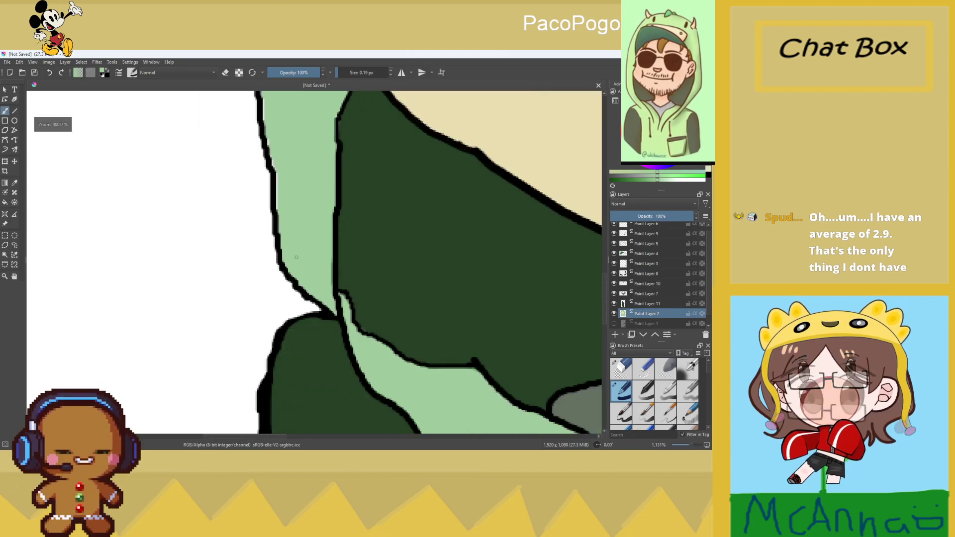
Set the brush size to 4.17 px and paint light green over the pale fringe along the straighter hood outline above the bend
{"action": "scroll", "coordinate": [239, 196], "scroll_direction": "up", "scroll_amount": 4}
{"action": "left_click_drag", "start_coordinate": [254, 144], "coordinate": [258, 319]}
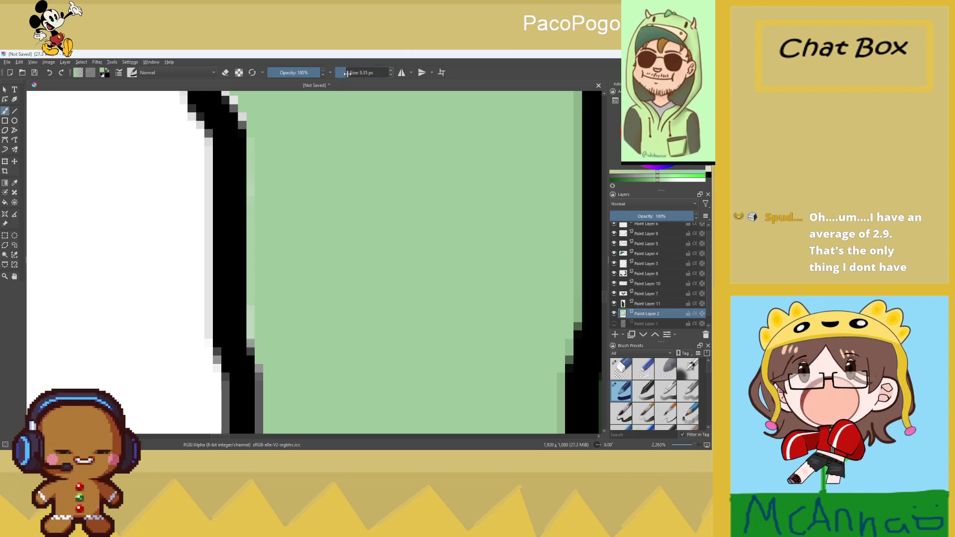
{"action": "left_click_drag", "start_coordinate": [347, 73], "coordinate": [349, 73]}
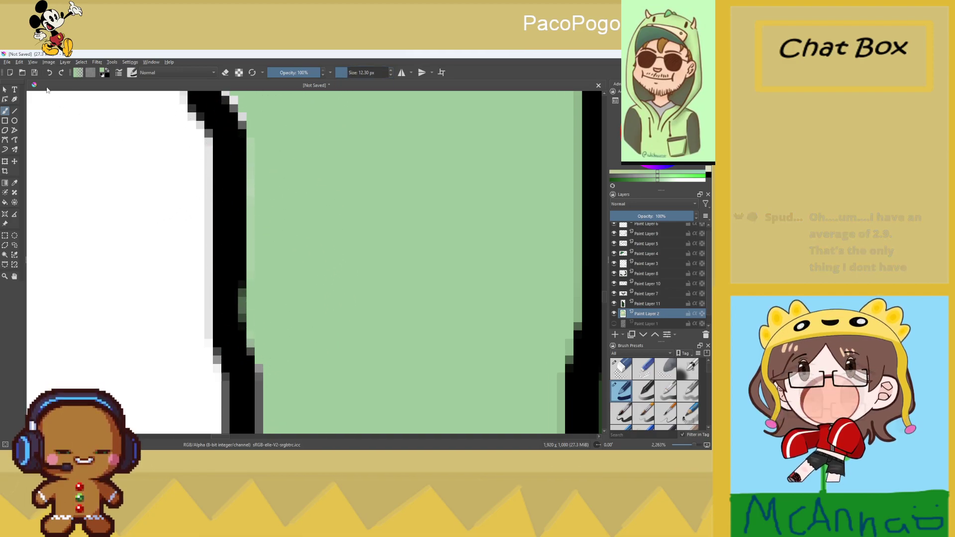
{"action": "left_click_drag", "start_coordinate": [347, 74], "coordinate": [343, 76]}
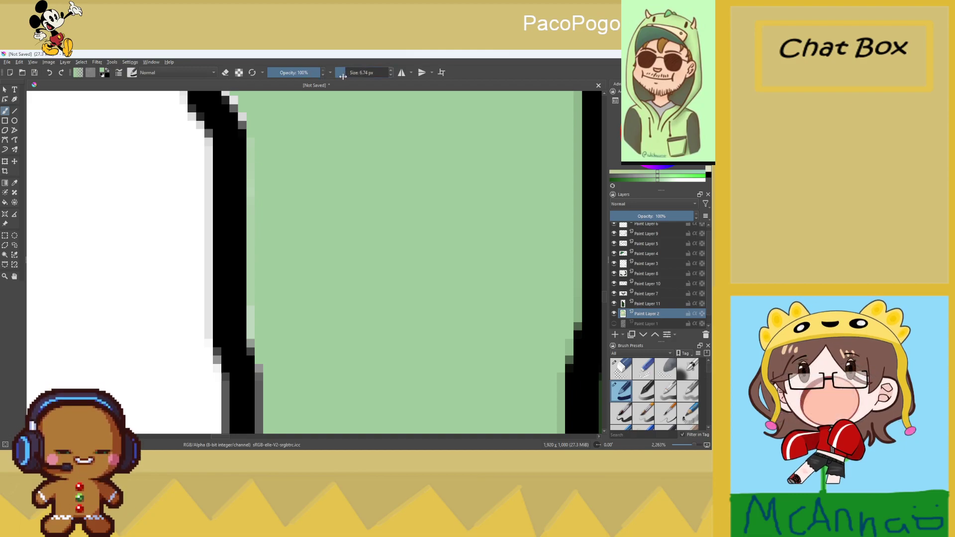
{"action": "left_click_drag", "start_coordinate": [255, 311], "coordinate": [270, 304]}
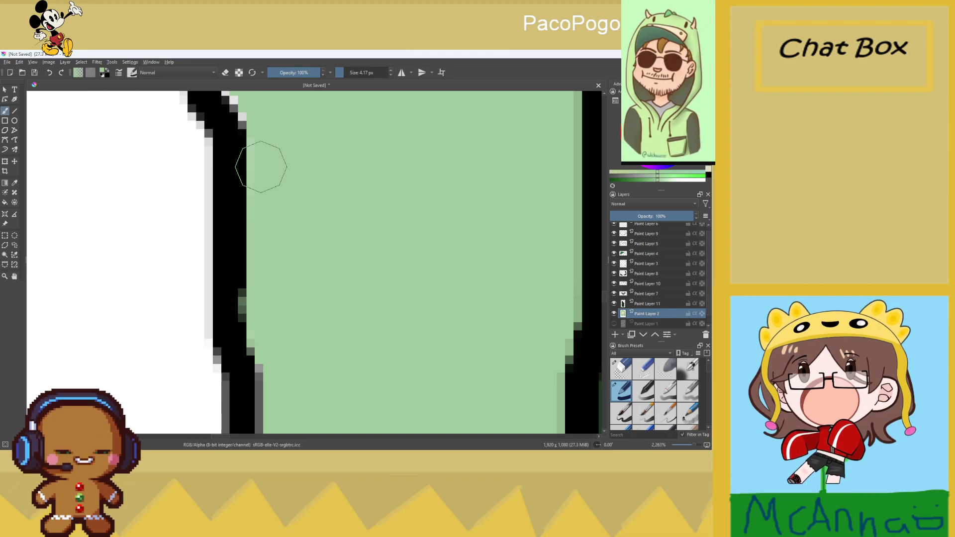
{"action": "scroll", "coordinate": [276, 182], "scroll_direction": "down", "scroll_amount": 1}
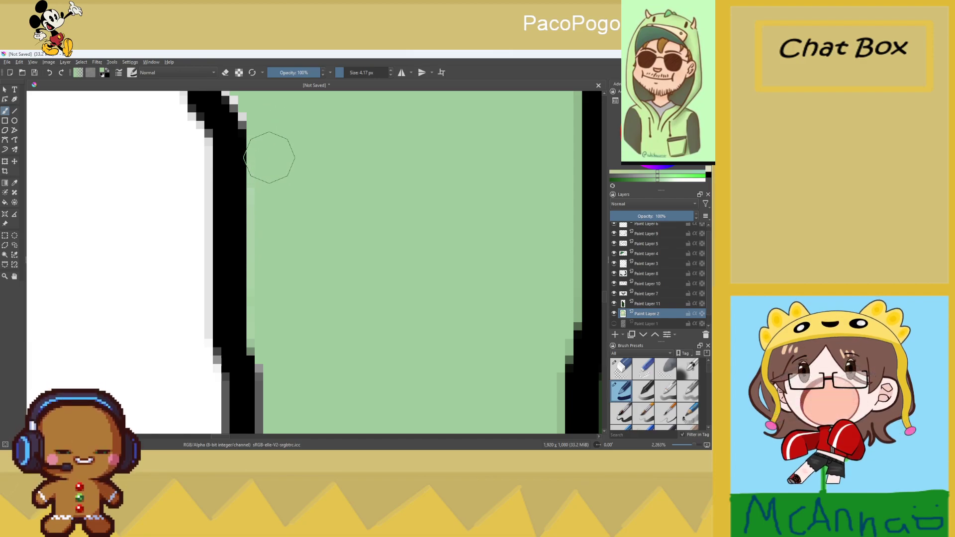
Continue covering the pale fringe with light green up the inside of the hood's left outline, level with the jaw
{"action": "scroll", "coordinate": [276, 247], "scroll_direction": "down", "scroll_amount": 3}
{"action": "scroll", "coordinate": [276, 246], "scroll_direction": "up", "scroll_amount": 2}
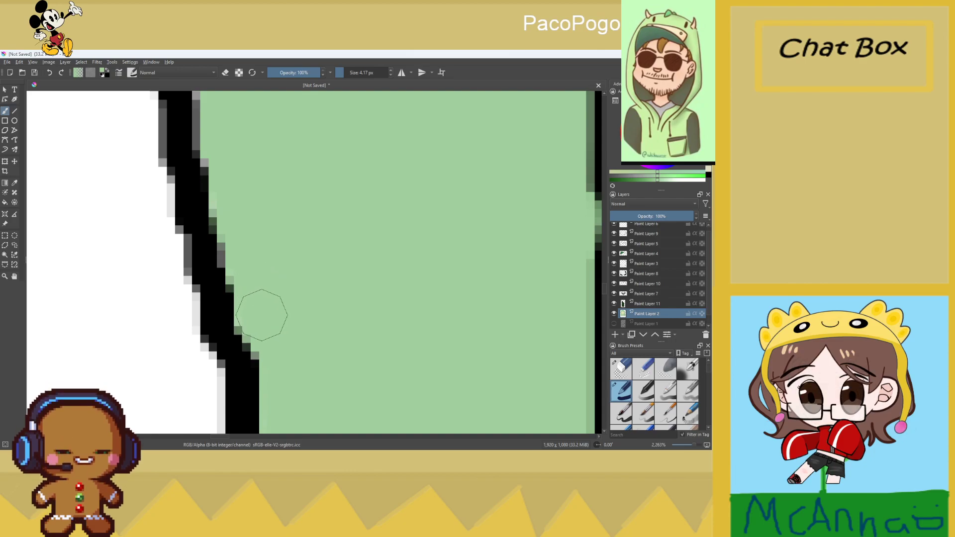
{"action": "scroll", "coordinate": [267, 217], "scroll_direction": "up", "scroll_amount": 2}
{"action": "scroll", "coordinate": [213, 133], "scroll_direction": "down", "scroll_amount": 2}
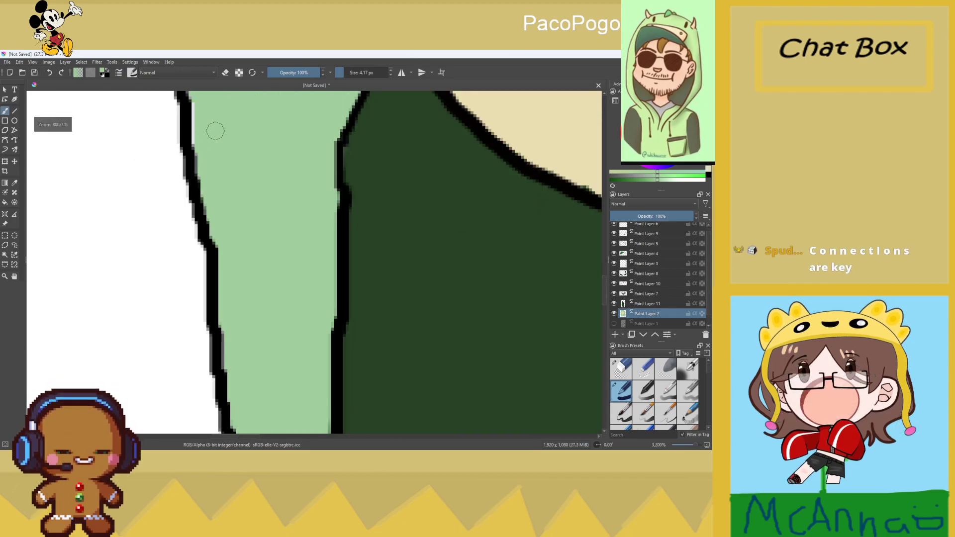
{"action": "scroll", "coordinate": [214, 133], "scroll_direction": "up", "scroll_amount": 2}
{"action": "left_click_drag", "start_coordinate": [214, 132], "coordinate": [249, 174]}
{"action": "scroll", "coordinate": [249, 174], "scroll_direction": "up", "scroll_amount": 1}
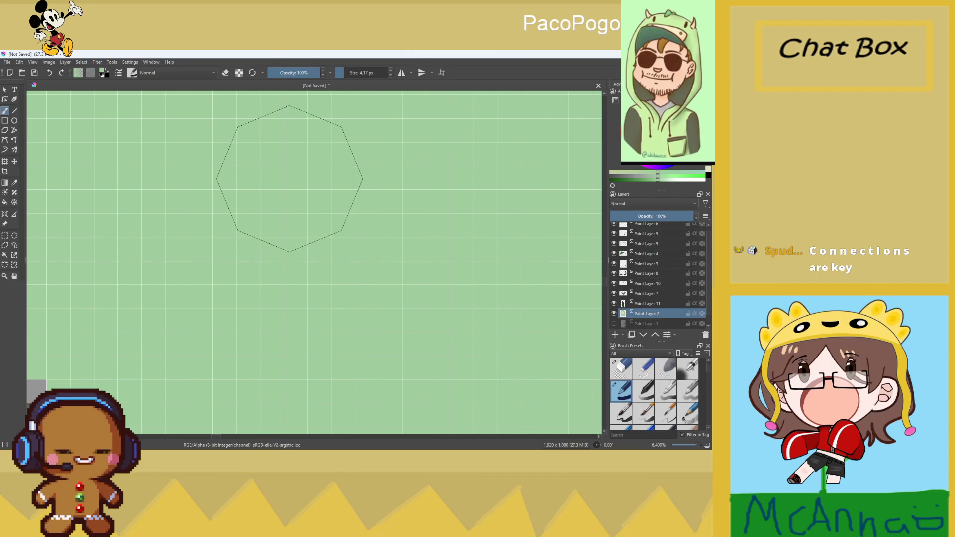
{"action": "scroll", "coordinate": [287, 189], "scroll_direction": "down", "scroll_amount": 3}
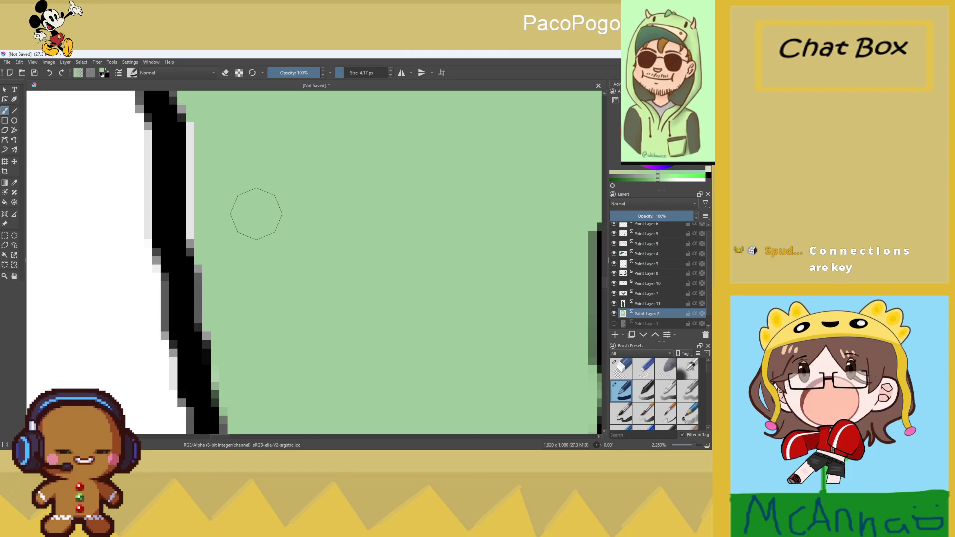
Paint light green over the pale fringe inside the hood's left outline, level with the cheek
{"action": "scroll", "coordinate": [224, 198], "scroll_direction": "down", "scroll_amount": 5}
{"action": "scroll", "coordinate": [203, 149], "scroll_direction": "up", "scroll_amount": 6}
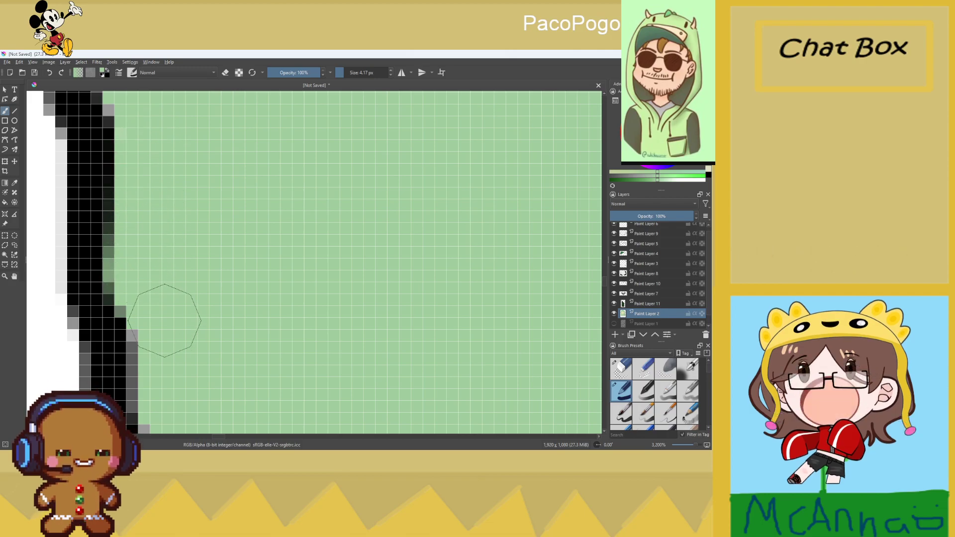
{"action": "scroll", "coordinate": [174, 334], "scroll_direction": "down", "scroll_amount": 3}
{"action": "scroll", "coordinate": [166, 175], "scroll_direction": "up", "scroll_amount": 3}
{"action": "scroll", "coordinate": [133, 203], "scroll_direction": "down", "scroll_amount": 3}
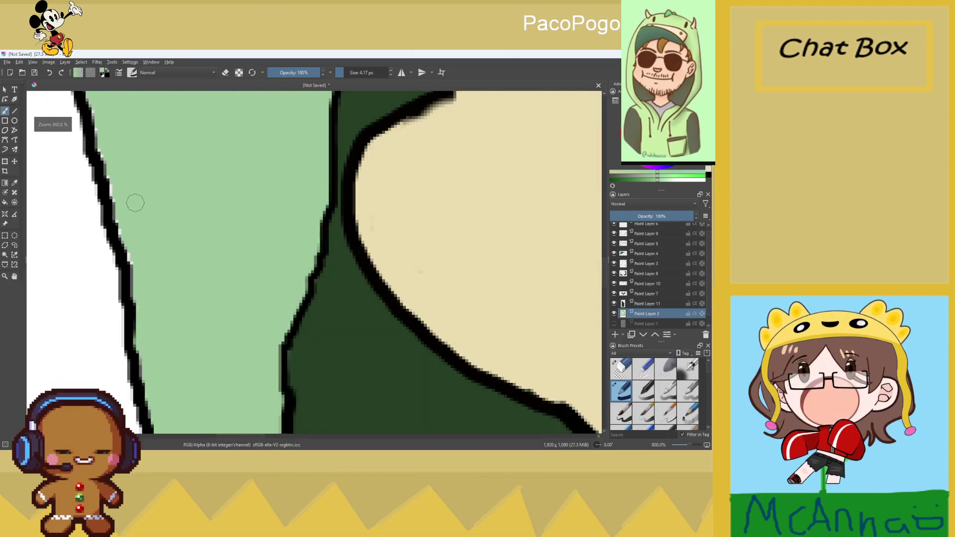
{"action": "scroll", "coordinate": [115, 181], "scroll_direction": "up", "scroll_amount": 2}
{"action": "mouse_move", "coordinate": [118, 171]}
{"action": "left_mouse_down"}
{"action": "mouse_move", "coordinate": [119, 230]}
{"action": "mouse_move", "coordinate": [151, 325]}
{"action": "left_mouse_up"}
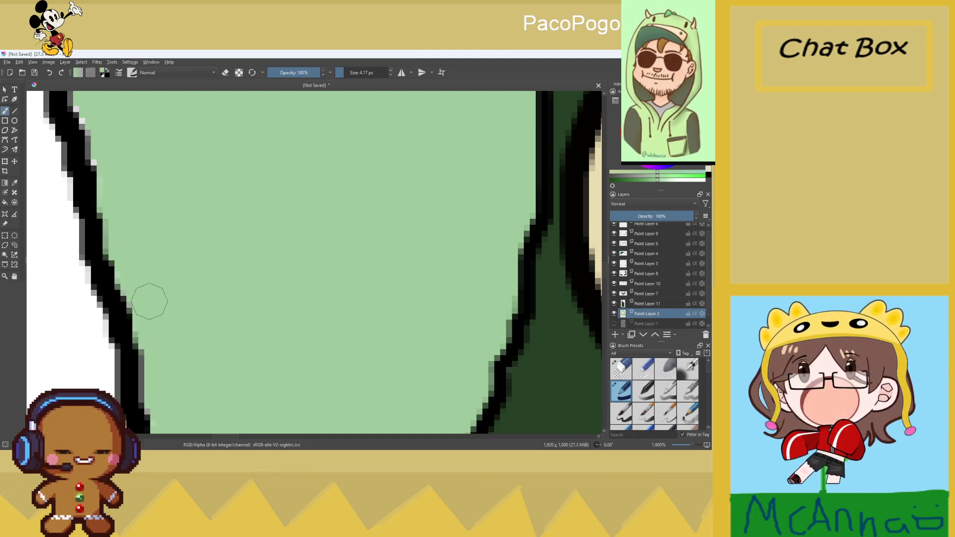
Cover the white fringe inside the hood's left outline with light green, level with the lowest left hair tuft
{"action": "scroll", "coordinate": [149, 305], "scroll_direction": "down", "scroll_amount": 3}
{"action": "scroll", "coordinate": [128, 171], "scroll_direction": "up", "scroll_amount": 3}
{"action": "scroll", "coordinate": [100, 164], "scroll_direction": "down", "scroll_amount": 3}
{"action": "scroll", "coordinate": [62, 155], "scroll_direction": "up", "scroll_amount": 2}
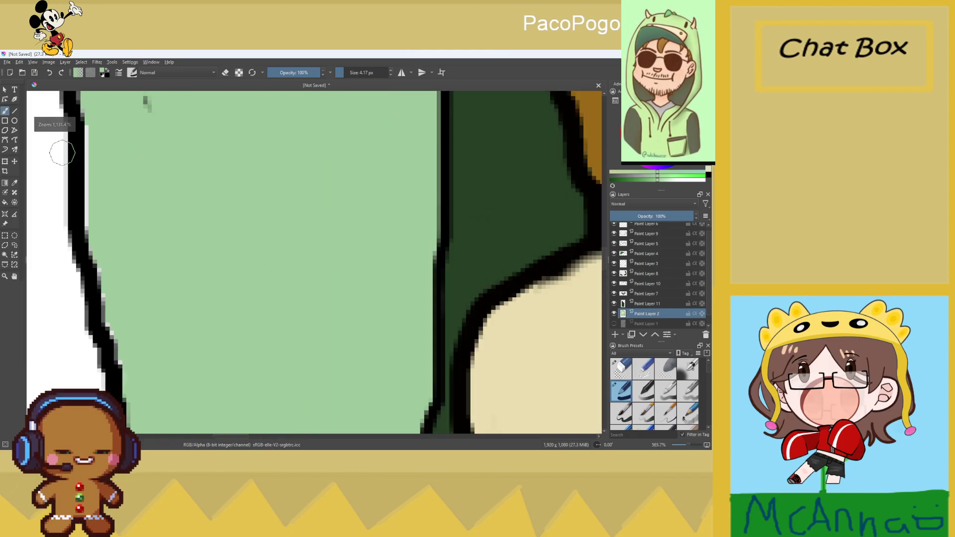
{"action": "scroll", "coordinate": [61, 154], "scroll_direction": "up", "scroll_amount": 2}
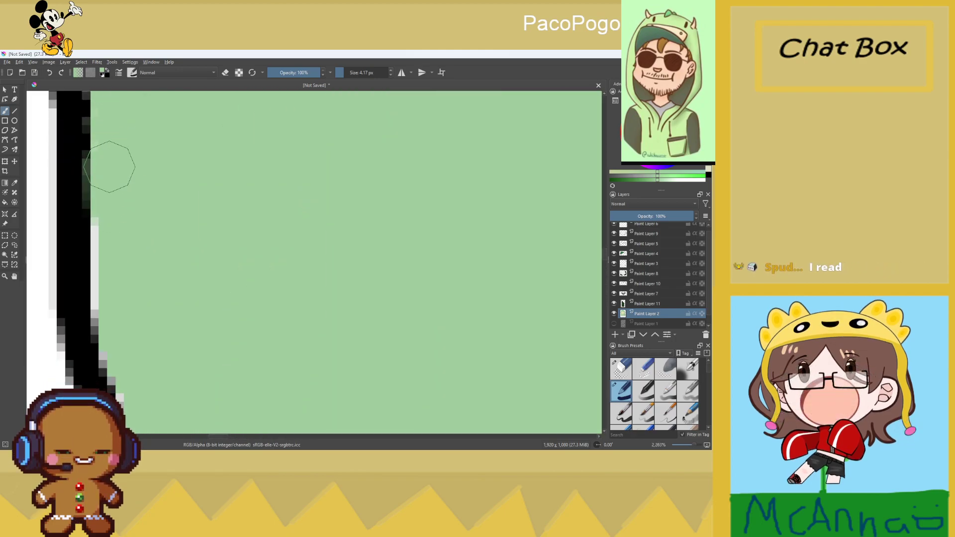
{"action": "left_click_drag", "start_coordinate": [110, 161], "coordinate": [111, 237]}
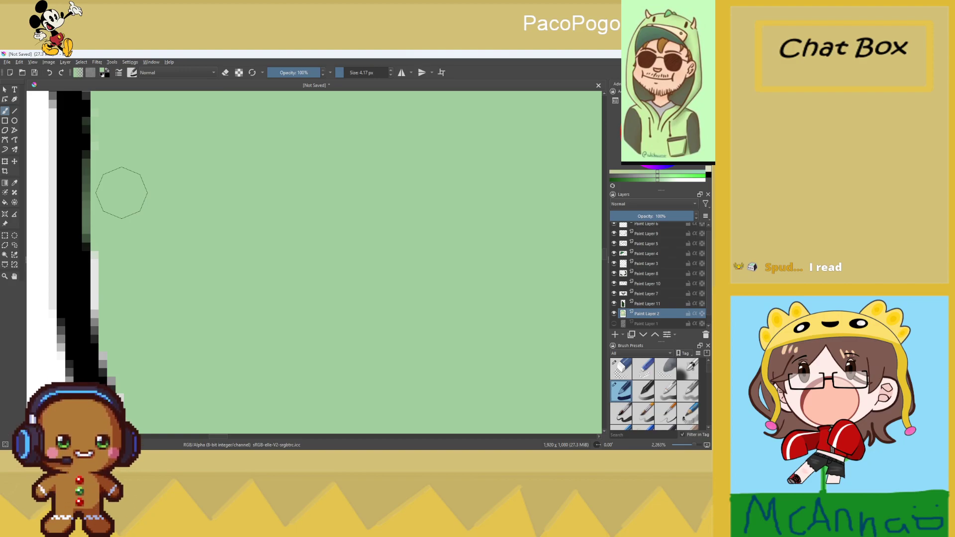
{"action": "mouse_move", "coordinate": [91, 266]}
{"action": "left_mouse_down"}
{"action": "mouse_move", "coordinate": [116, 264]}
{"action": "mouse_move", "coordinate": [109, 329]}
{"action": "left_mouse_up"}
Find the layer holding the stray black specks inside the hood's left side and erase them on Paint Layer 3
{"action": "scroll", "coordinate": [140, 348], "scroll_direction": "down", "scroll_amount": 5}
{"action": "scroll", "coordinate": [166, 249], "scroll_direction": "up", "scroll_amount": 4}
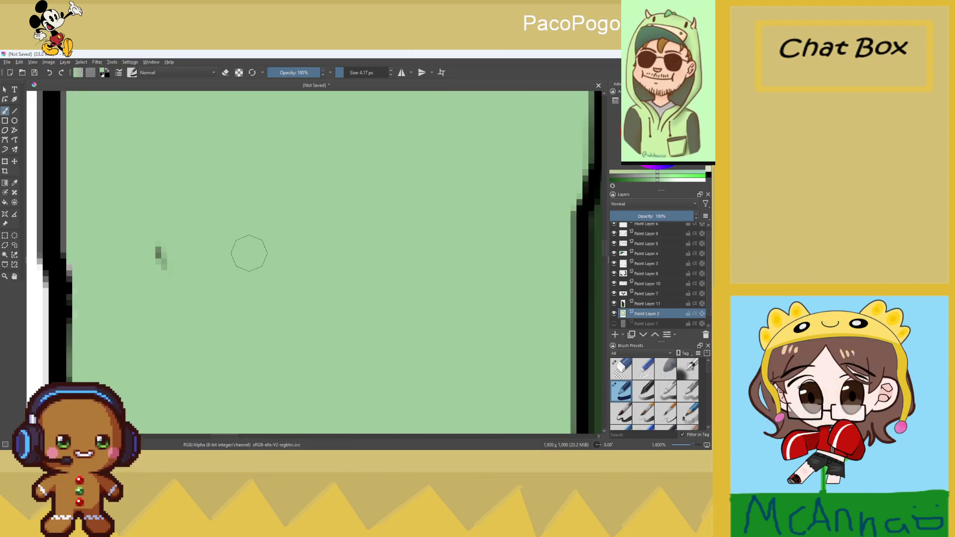
{"action": "scroll", "coordinate": [617, 263], "scroll_direction": "up", "scroll_amount": 1}
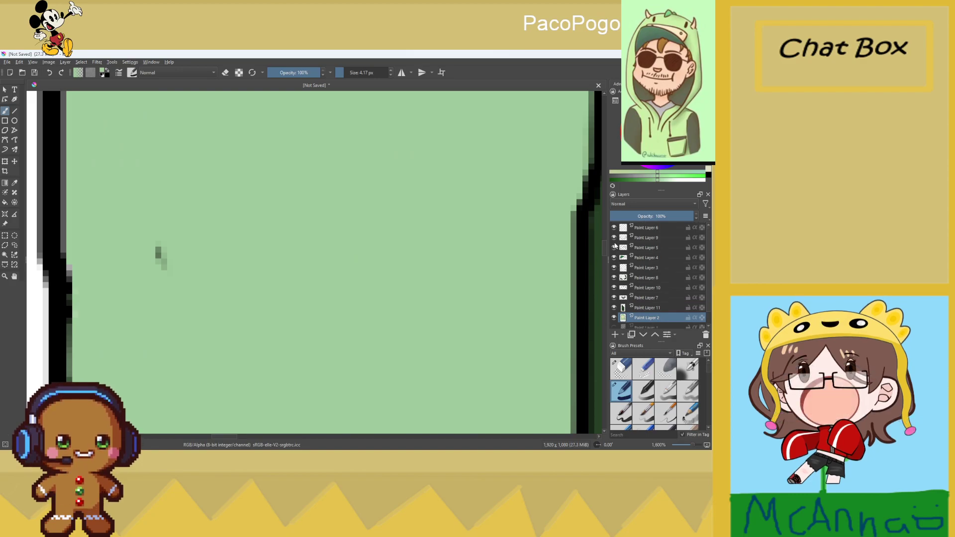
{"action": "left_click", "coordinate": [614, 248]}
{"action": "left_click", "coordinate": [614, 247]}
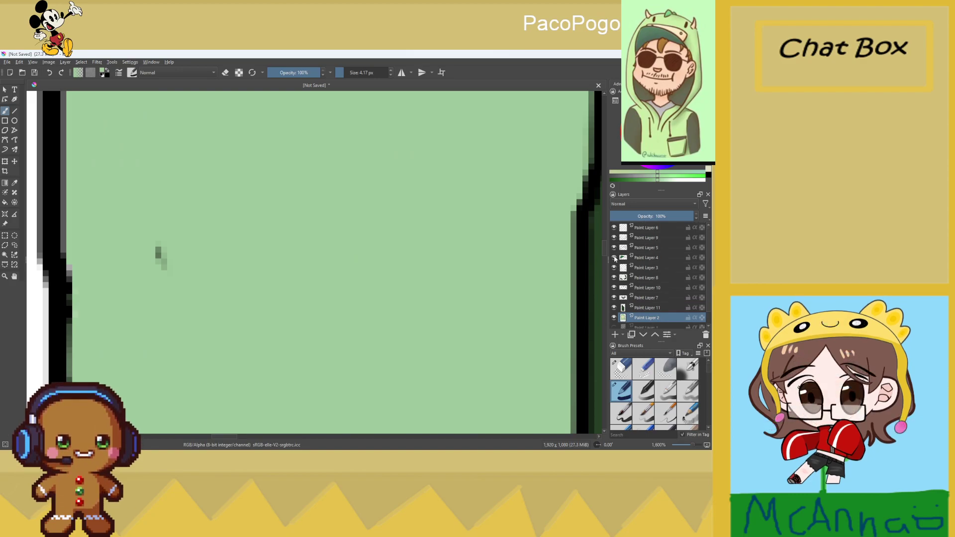
{"action": "left_click", "coordinate": [614, 267]}
{"action": "left_click", "coordinate": [614, 267]}
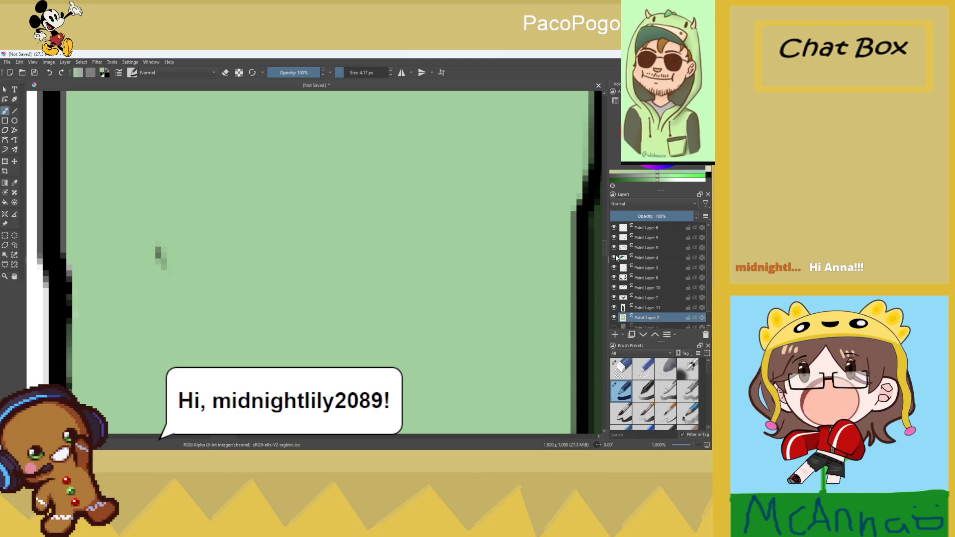
{"action": "left_click", "coordinate": [652, 269]}
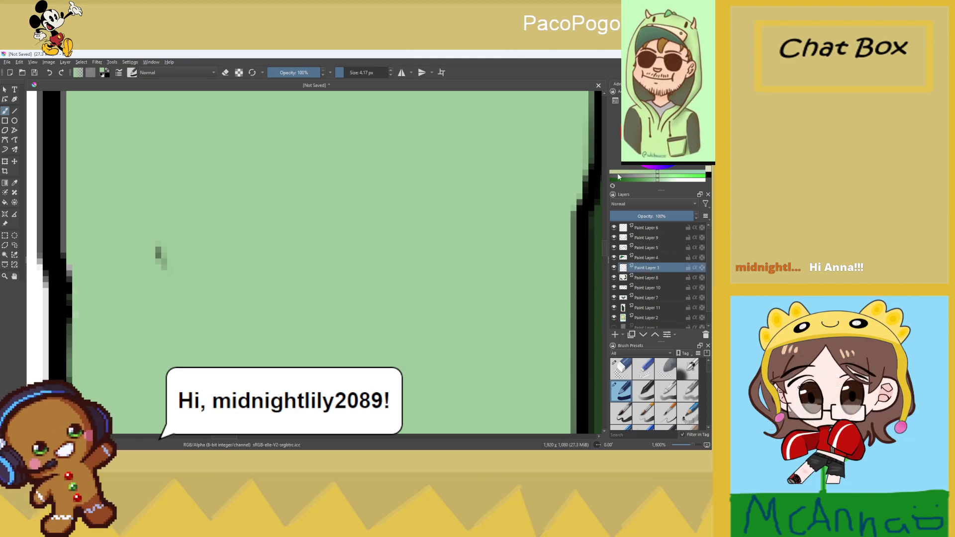
{"action": "left_click", "coordinate": [620, 369]}
{"action": "left_click_drag", "start_coordinate": [153, 273], "coordinate": [171, 270]}
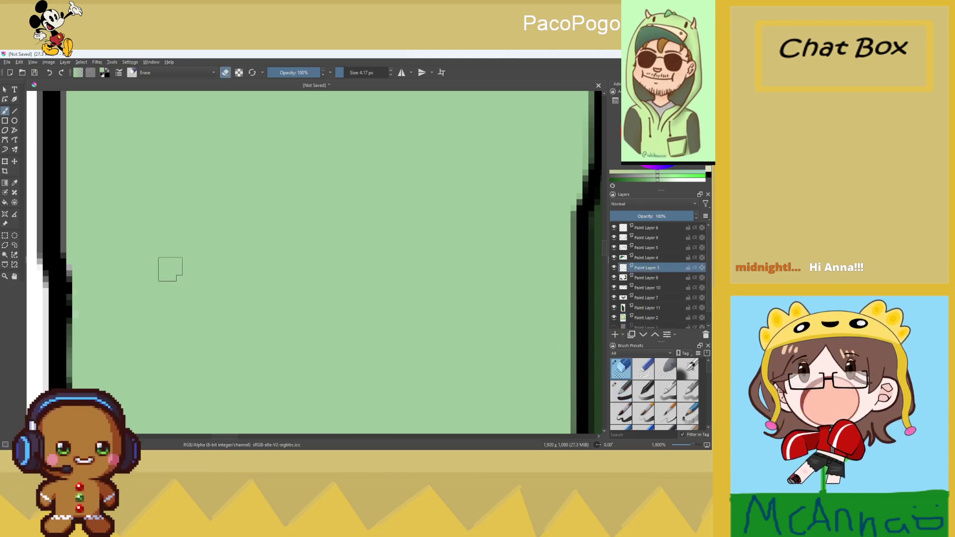
Return to Paint Layer 2 and brush light green over the pale fringe inside the hood's left outline, just above the erased specks
{"action": "left_click", "coordinate": [644, 318]}
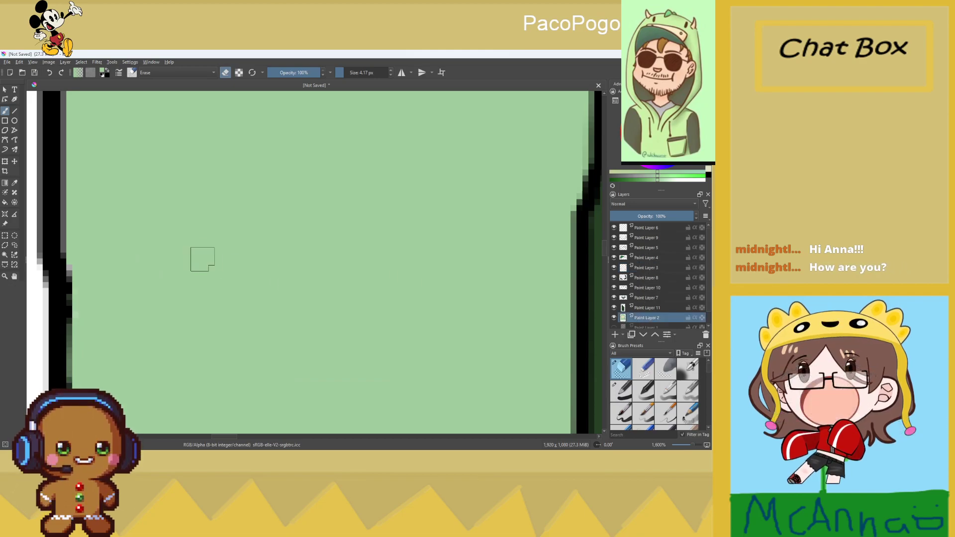
{"action": "left_click_drag", "start_coordinate": [72, 259], "coordinate": [82, 266]}
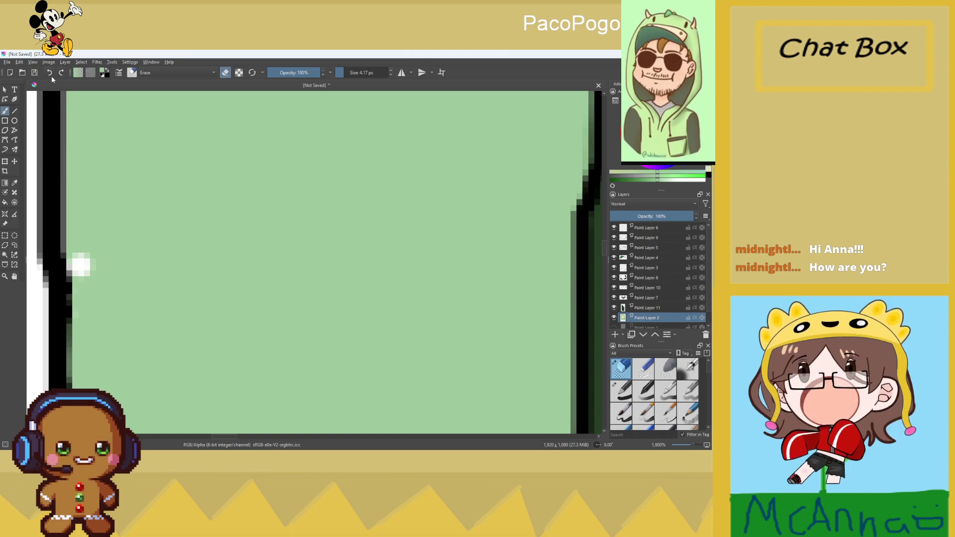
{"action": "key", "text": "ctrl+z"}
{"action": "left_click", "coordinate": [621, 391]}
{"action": "scroll", "coordinate": [490, 373], "scroll_direction": "down", "scroll_amount": 3}
{"action": "scroll", "coordinate": [280, 280], "scroll_direction": "up", "scroll_amount": 3}
{"action": "mouse_move", "coordinate": [279, 199]}
{"action": "left_mouse_down"}
{"action": "mouse_move", "coordinate": [271, 190]}
{"action": "mouse_move", "coordinate": [271, 258]}
{"action": "mouse_move", "coordinate": [279, 241]}
{"action": "mouse_move", "coordinate": [266, 288]}
{"action": "left_mouse_up"}
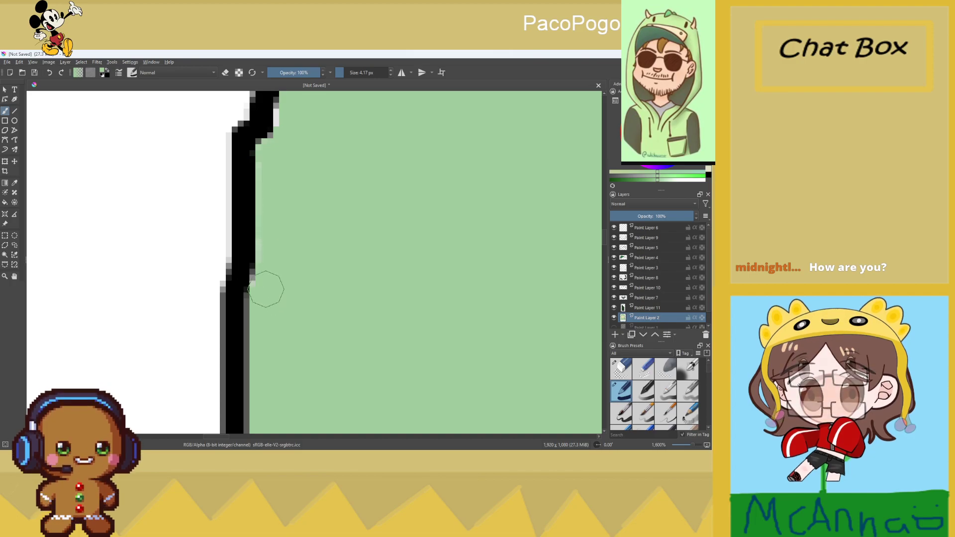
Paint light green over the pale fringe where the hood's left outline starts slanting inward below the cap's lower corner
{"action": "scroll", "coordinate": [291, 234], "scroll_direction": "down", "scroll_amount": 1}
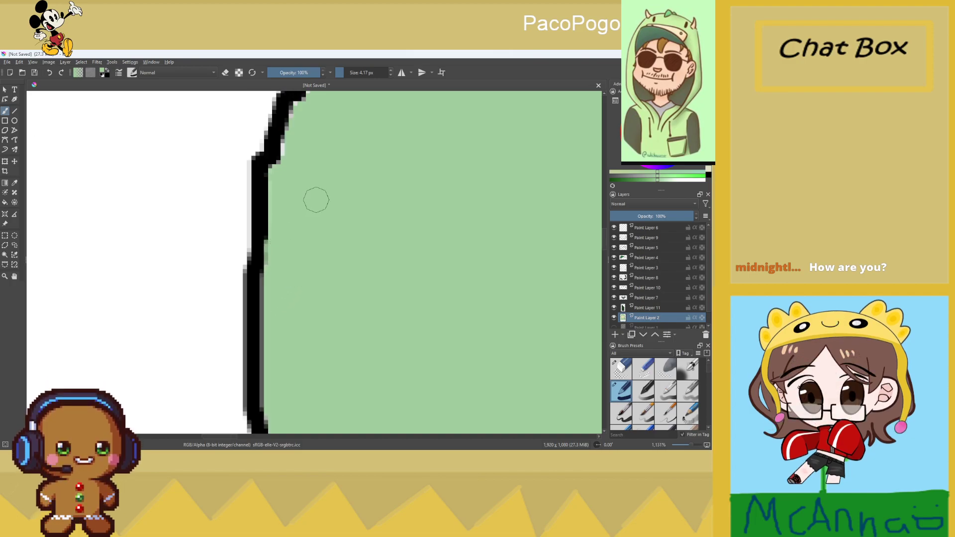
{"action": "scroll", "coordinate": [267, 179], "scroll_direction": "down", "scroll_amount": 3}
{"action": "scroll", "coordinate": [278, 149], "scroll_direction": "up", "scroll_amount": 5}
{"action": "left_click_drag", "start_coordinate": [293, 169], "coordinate": [302, 162]}
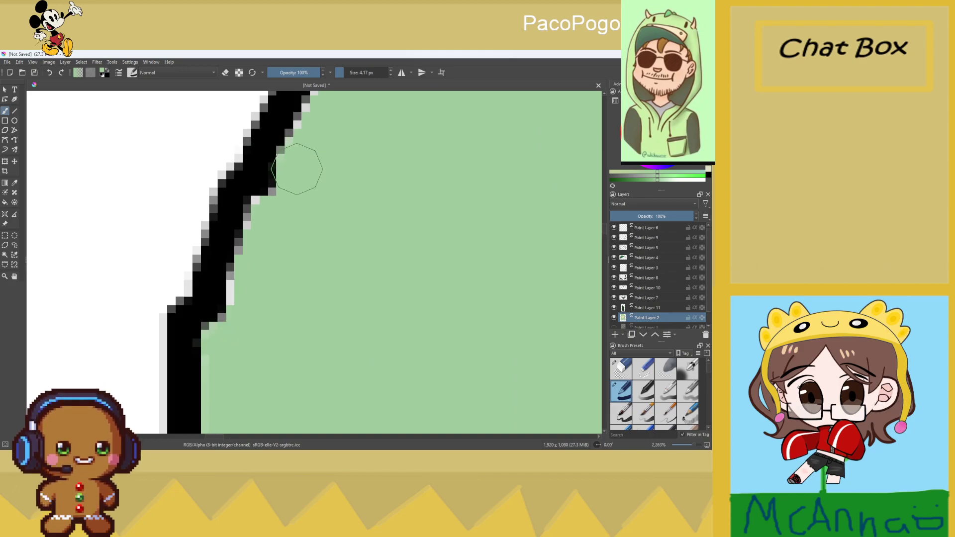
{"action": "mouse_move", "coordinate": [296, 211]}
{"action": "left_mouse_down"}
{"action": "mouse_move", "coordinate": [265, 220]}
{"action": "mouse_move", "coordinate": [248, 288]}
{"action": "left_mouse_up"}
{"action": "scroll", "coordinate": [312, 269], "scroll_direction": "down", "scroll_amount": 3}
{"action": "scroll", "coordinate": [315, 166], "scroll_direction": "up", "scroll_amount": 4}
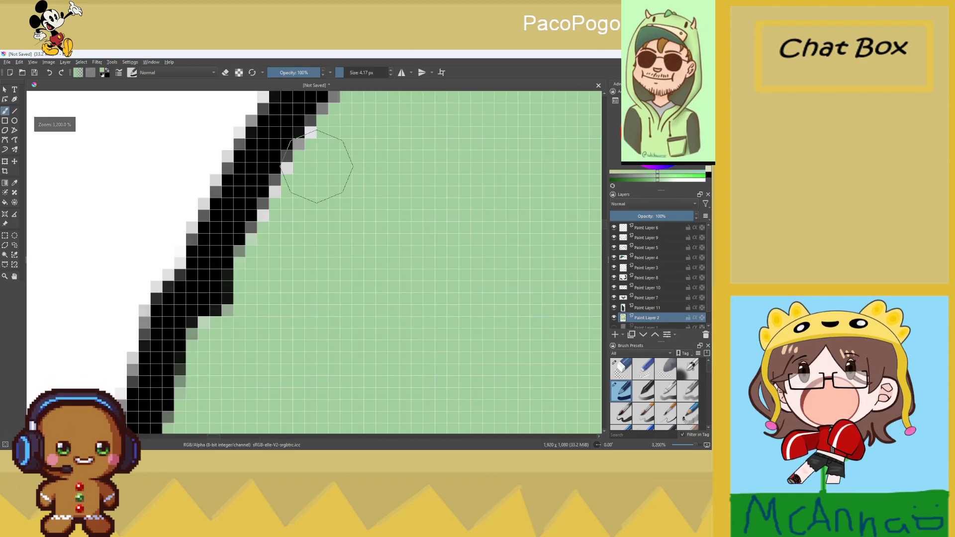
Continue covering the pale fringe with light green up the slanted stretch of the hood's left outline
{"action": "mouse_move", "coordinate": [330, 149]}
{"action": "left_mouse_down"}
{"action": "mouse_move", "coordinate": [325, 176]}
{"action": "mouse_move", "coordinate": [271, 248]}
{"action": "mouse_move", "coordinate": [254, 309]}
{"action": "left_mouse_up"}
{"action": "scroll", "coordinate": [253, 309], "scroll_direction": "down", "scroll_amount": 3}
{"action": "scroll", "coordinate": [402, 176], "scroll_direction": "up", "scroll_amount": 3}
{"action": "mouse_move", "coordinate": [350, 188]}
{"action": "left_mouse_down"}
{"action": "mouse_move", "coordinate": [317, 218]}
{"action": "mouse_move", "coordinate": [405, 157]}
{"action": "mouse_move", "coordinate": [280, 263]}
{"action": "mouse_move", "coordinate": [352, 203]}
{"action": "left_mouse_up"}
{"action": "scroll", "coordinate": [411, 160], "scroll_direction": "down", "scroll_amount": 5}
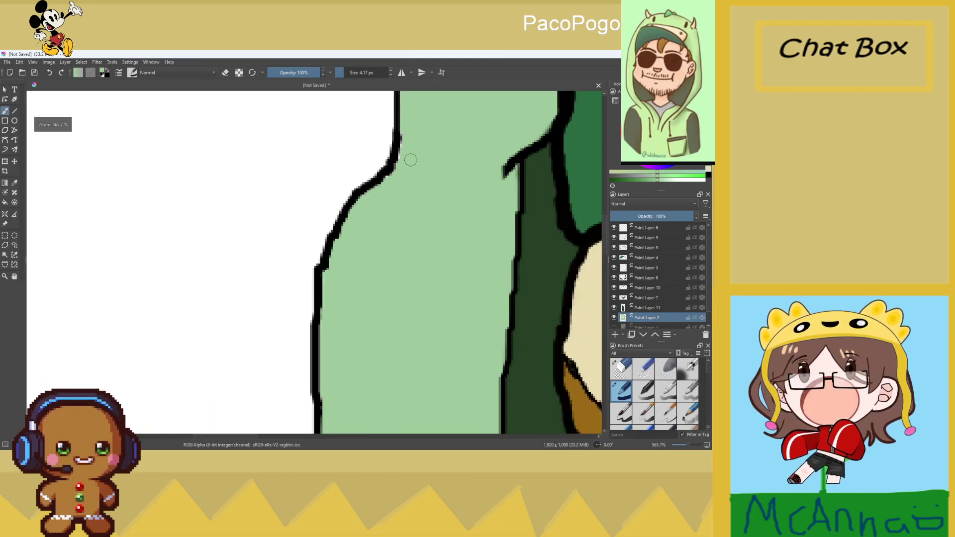
Cover the pale fringe with light green inside the S-shaped bend of the hood's left outline, level with the cap's lower corner
{"action": "scroll", "coordinate": [410, 160], "scroll_direction": "up", "scroll_amount": 5}
{"action": "left_click_drag", "start_coordinate": [298, 272], "coordinate": [344, 239]}
{"action": "scroll", "coordinate": [372, 181], "scroll_direction": "down", "scroll_amount": 8}
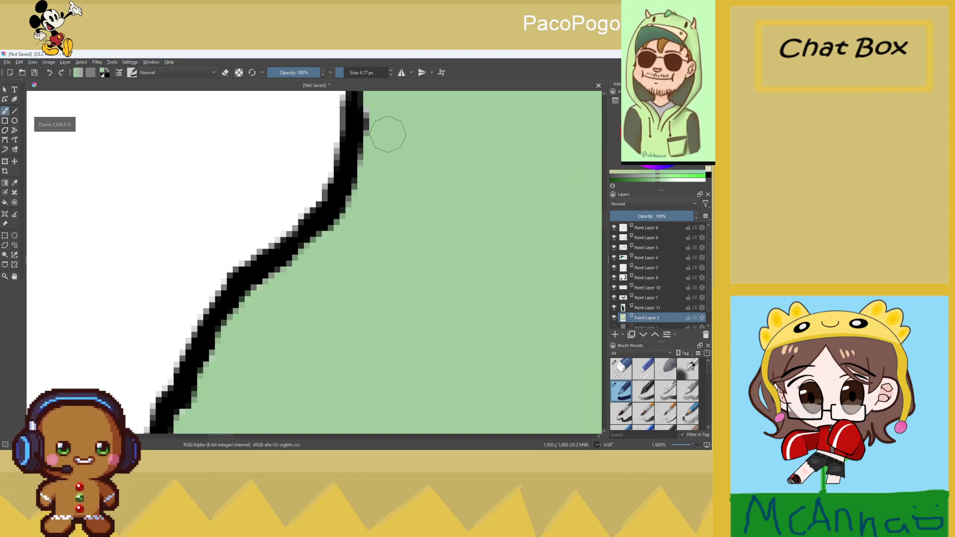
Paint light green over the white specks along the hoodie's collar seam, between the grey neckline and the right shoulder
{"action": "scroll", "coordinate": [397, 204], "scroll_direction": "down", "scroll_amount": 4}
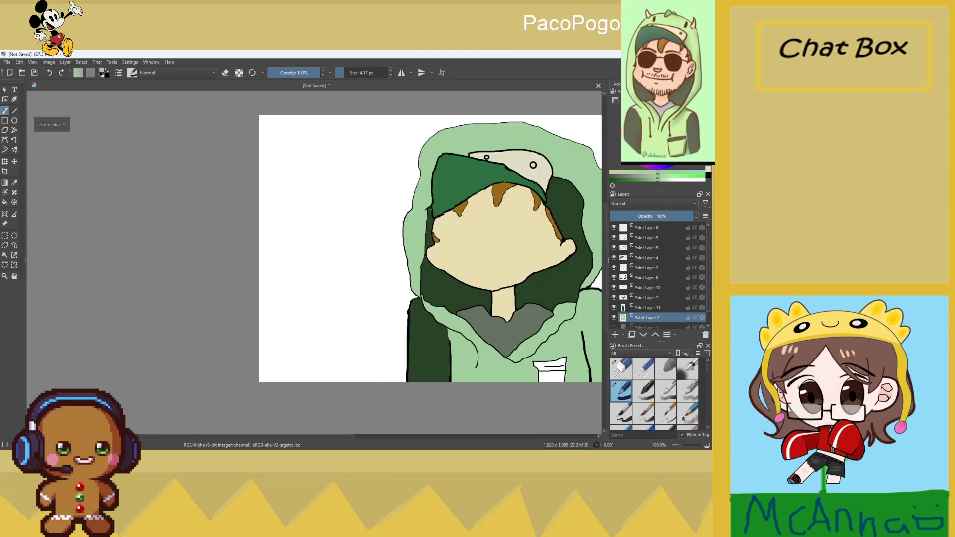
{"action": "scroll", "coordinate": [565, 282], "scroll_direction": "up", "scroll_amount": 5}
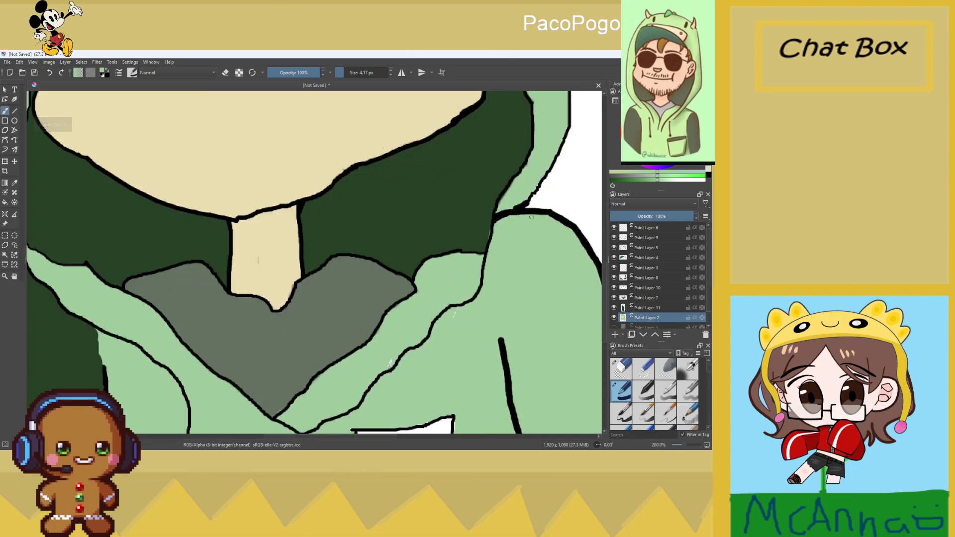
{"action": "scroll", "coordinate": [377, 376], "scroll_direction": "up", "scroll_amount": 3}
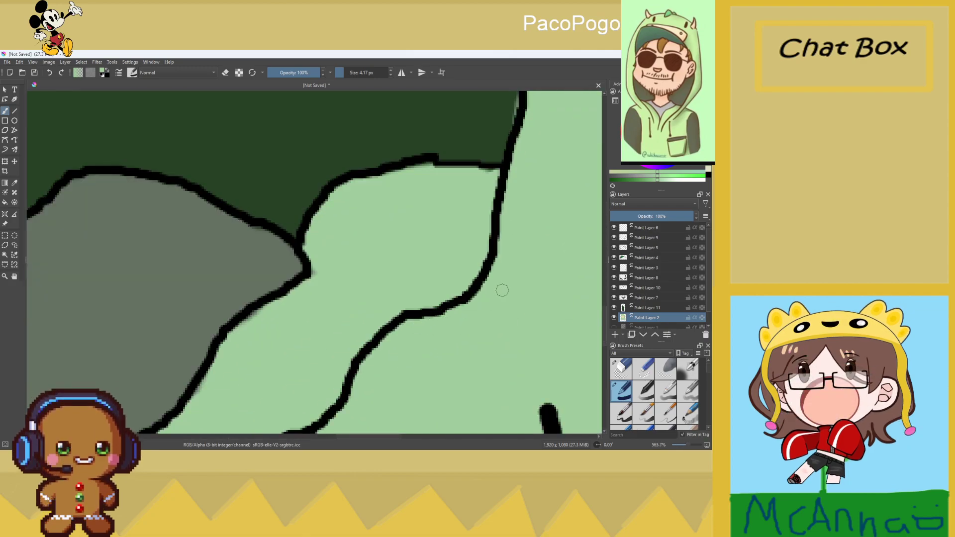
{"action": "scroll", "coordinate": [502, 290], "scroll_direction": "down", "scroll_amount": 6}
{"action": "scroll", "coordinate": [522, 298], "scroll_direction": "up", "scroll_amount": 4}
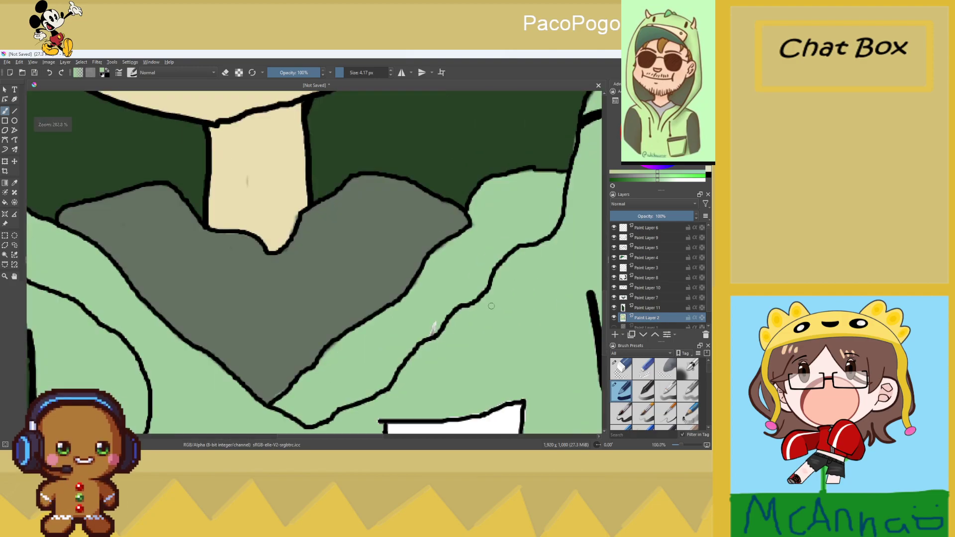
{"action": "scroll", "coordinate": [438, 324], "scroll_direction": "down", "scroll_amount": 6}
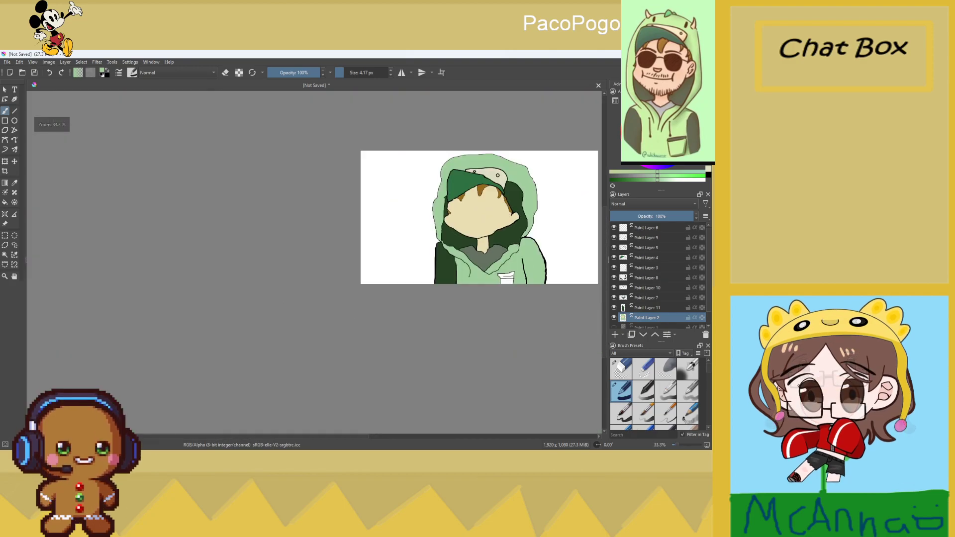
Paint light green over the white fringe inside the hood's right outline, level with the ear and jaw
{"action": "scroll", "coordinate": [551, 213], "scroll_direction": "up", "scroll_amount": 4}
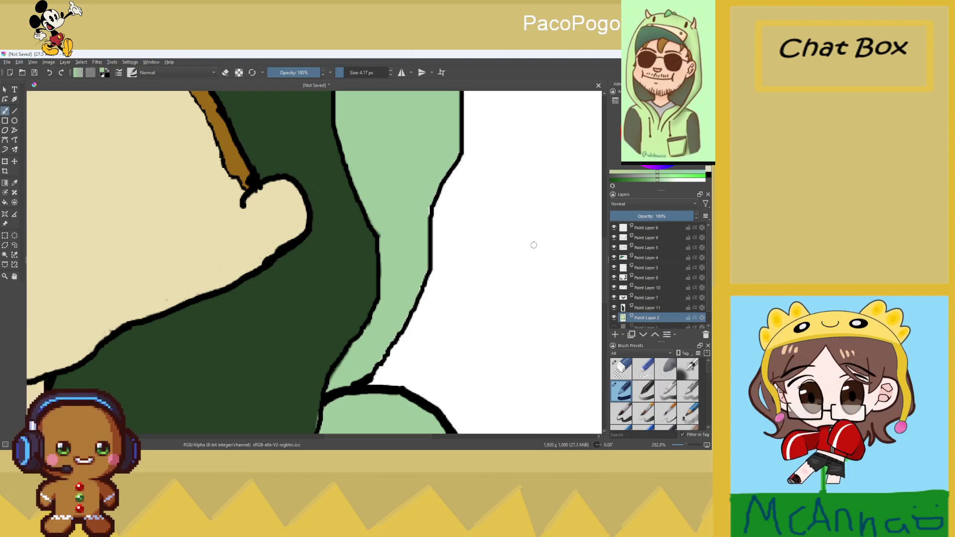
{"action": "scroll", "coordinate": [533, 244], "scroll_direction": "up", "scroll_amount": 2}
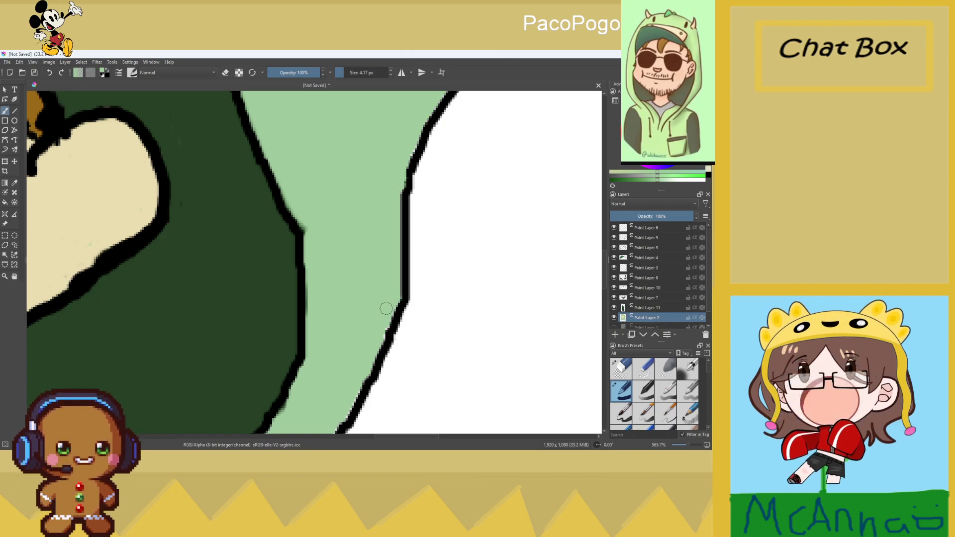
{"action": "scroll", "coordinate": [385, 308], "scroll_direction": "down", "scroll_amount": 1}
{"action": "scroll", "coordinate": [377, 324], "scroll_direction": "up", "scroll_amount": 1}
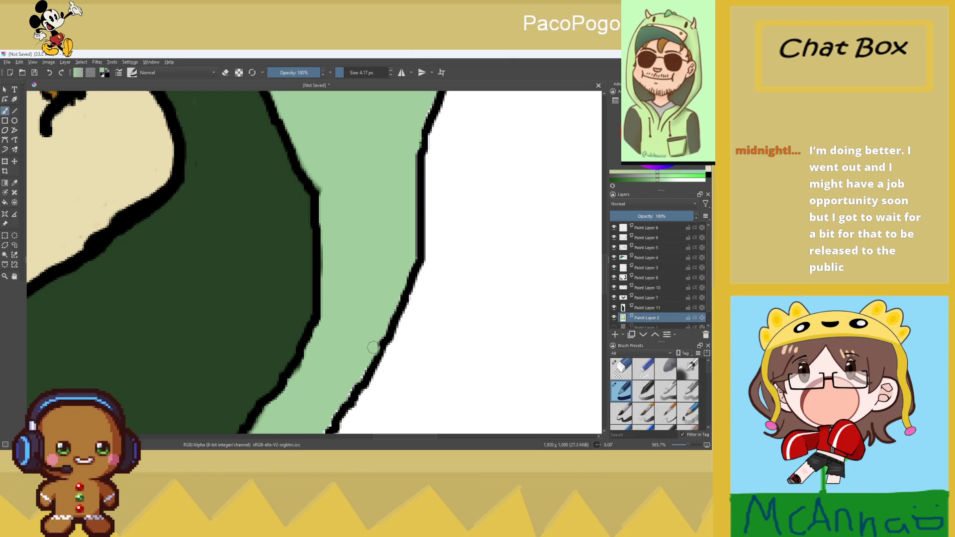
{"action": "scroll", "coordinate": [386, 317], "scroll_direction": "down", "scroll_amount": 10}
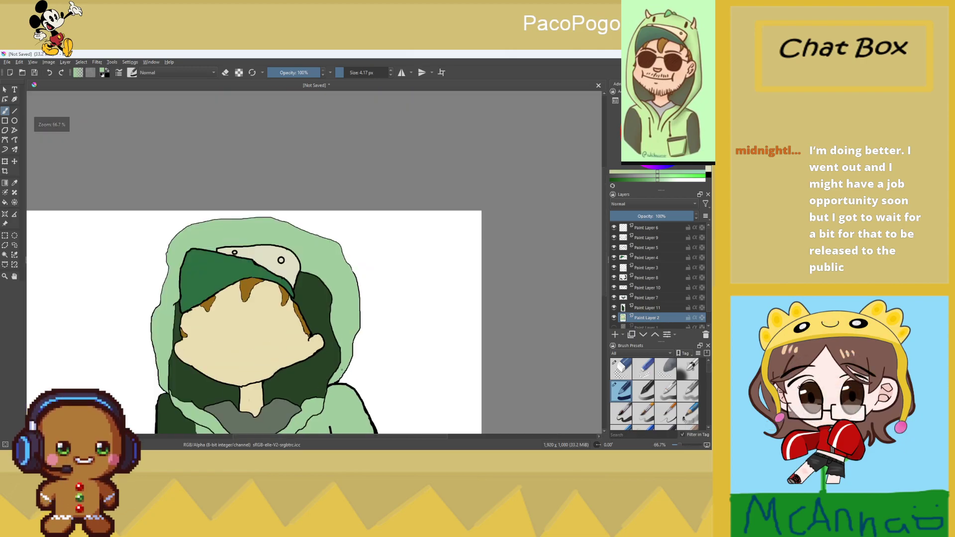
Cover the remaining white fringe with light green inside the hood's lower right outline, down towards the shoulder
{"action": "scroll", "coordinate": [444, 282], "scroll_direction": "up", "scroll_amount": 7}
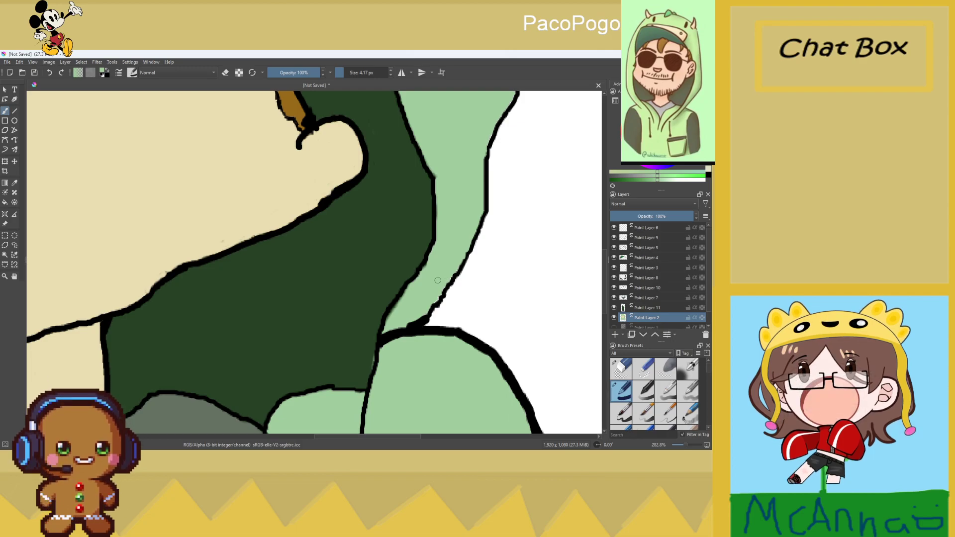
{"action": "scroll", "coordinate": [438, 280], "scroll_direction": "up", "scroll_amount": 4}
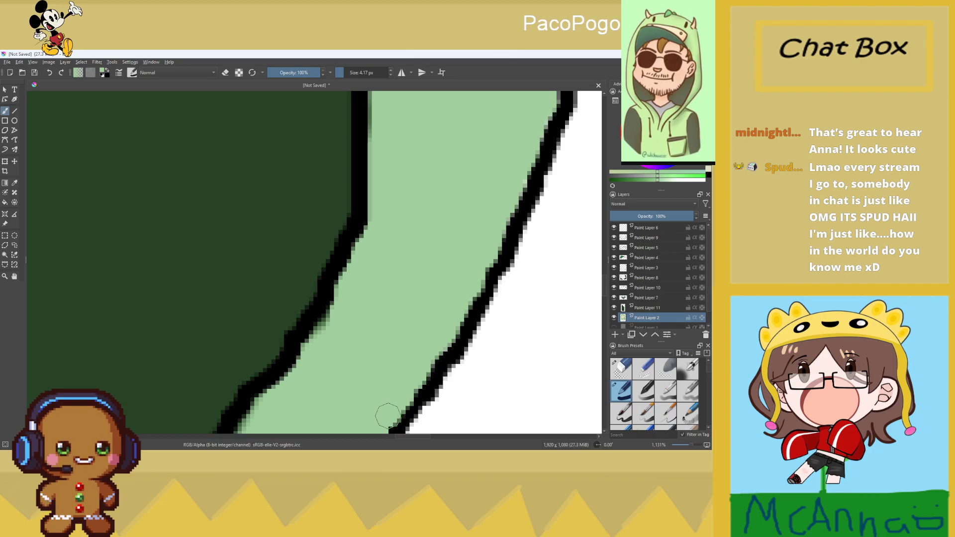
{"action": "scroll", "coordinate": [388, 417], "scroll_direction": "down", "scroll_amount": 4}
{"action": "scroll", "coordinate": [451, 258], "scroll_direction": "up", "scroll_amount": 4}
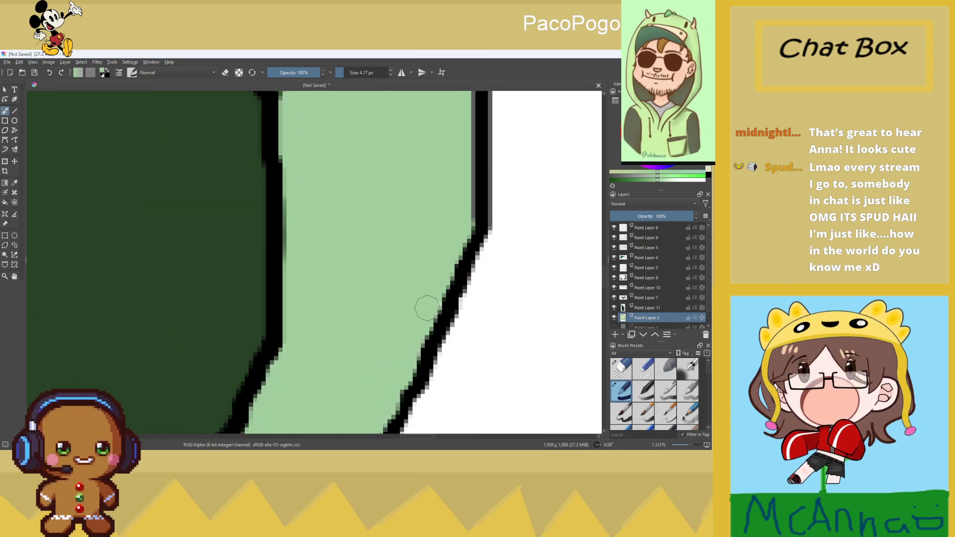
{"action": "scroll", "coordinate": [422, 238], "scroll_direction": "down", "scroll_amount": 3}
{"action": "scroll", "coordinate": [378, 239], "scroll_direction": "up", "scroll_amount": 5}
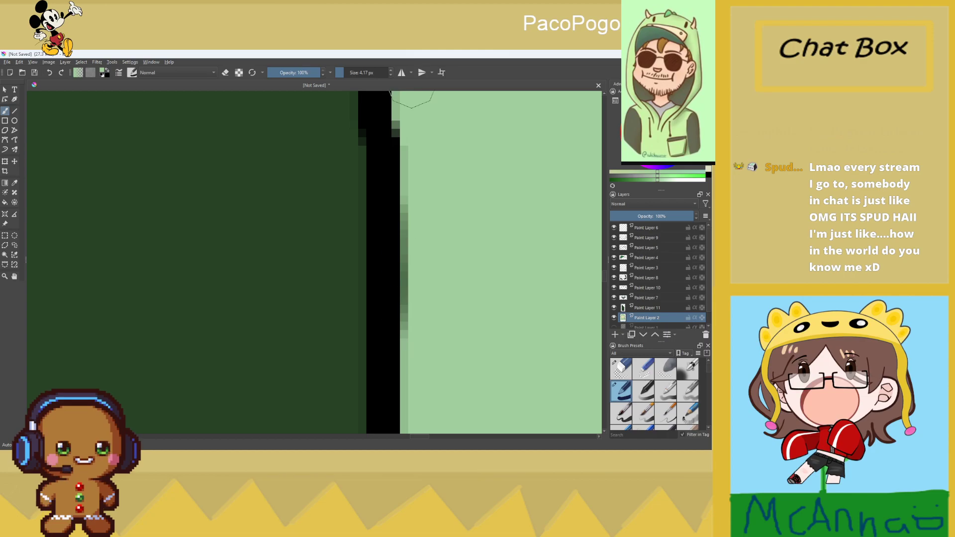
Check the edges of the right sleeve, pocket and neckline, and select Paint Layer 8
{"action": "scroll", "coordinate": [406, 383], "scroll_direction": "down", "scroll_amount": 10}
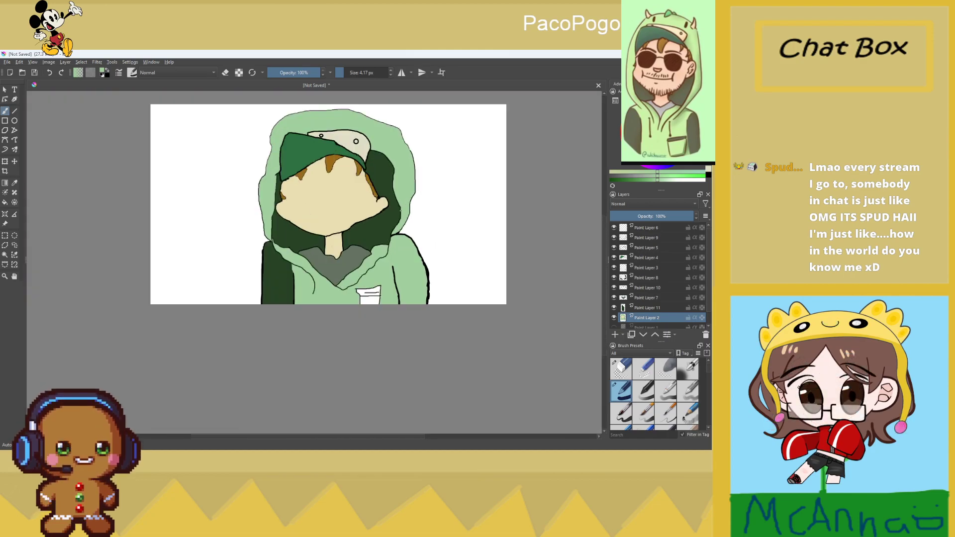
{"action": "scroll", "coordinate": [368, 175], "scroll_direction": "up", "scroll_amount": 10}
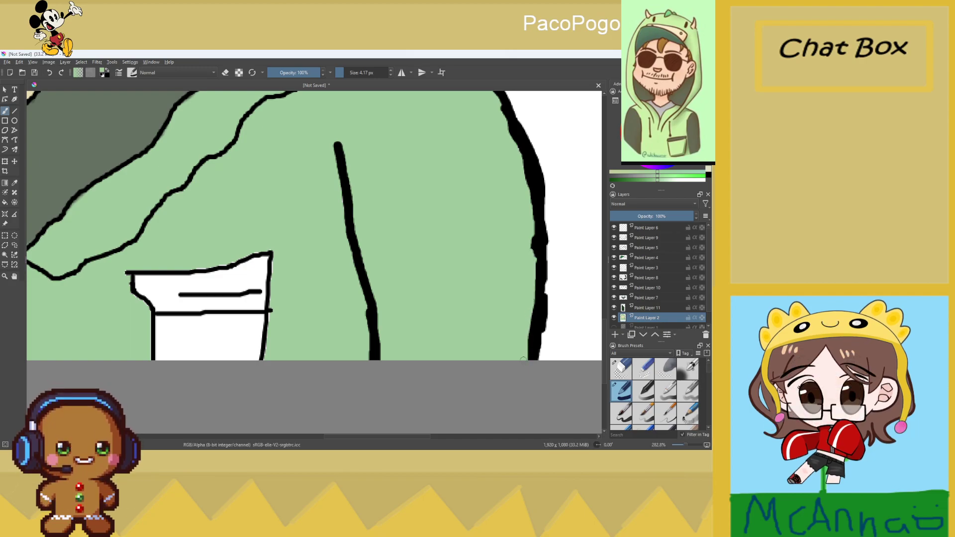
{"action": "scroll", "coordinate": [527, 329], "scroll_direction": "down", "scroll_amount": 4}
{"action": "scroll", "coordinate": [527, 329], "scroll_direction": "up", "scroll_amount": 3}
{"action": "scroll", "coordinate": [482, 258], "scroll_direction": "down", "scroll_amount": 1}
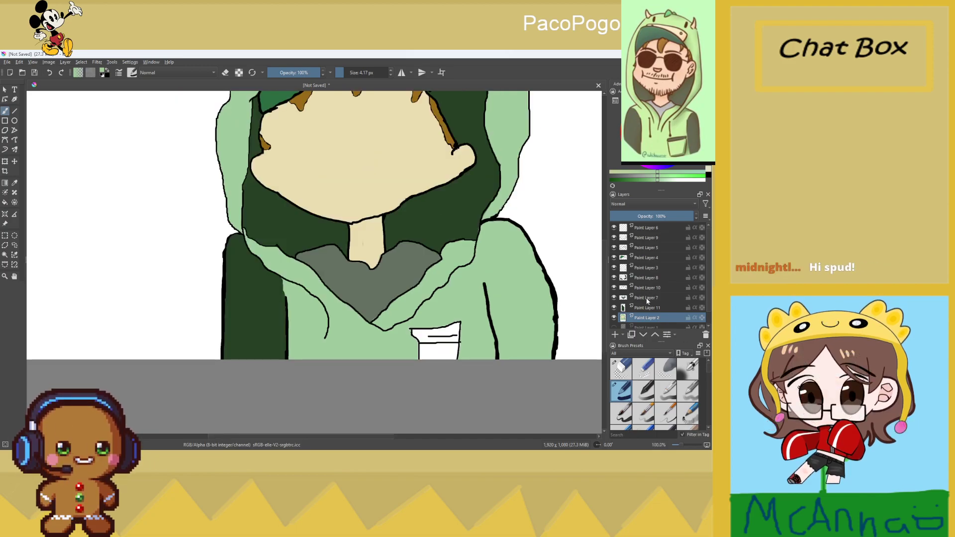
{"action": "scroll", "coordinate": [477, 259], "scroll_direction": "up", "scroll_amount": 2}
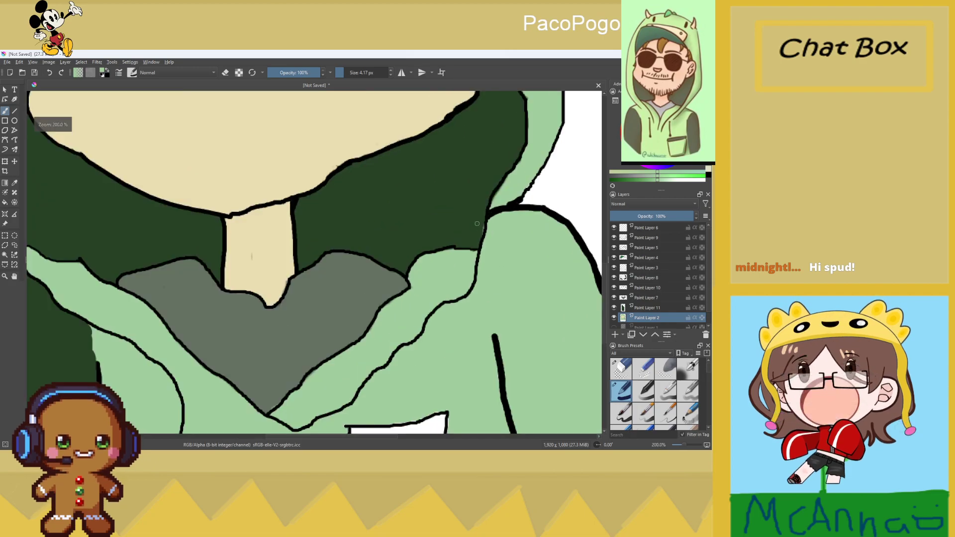
{"action": "left_click", "coordinate": [640, 278]}
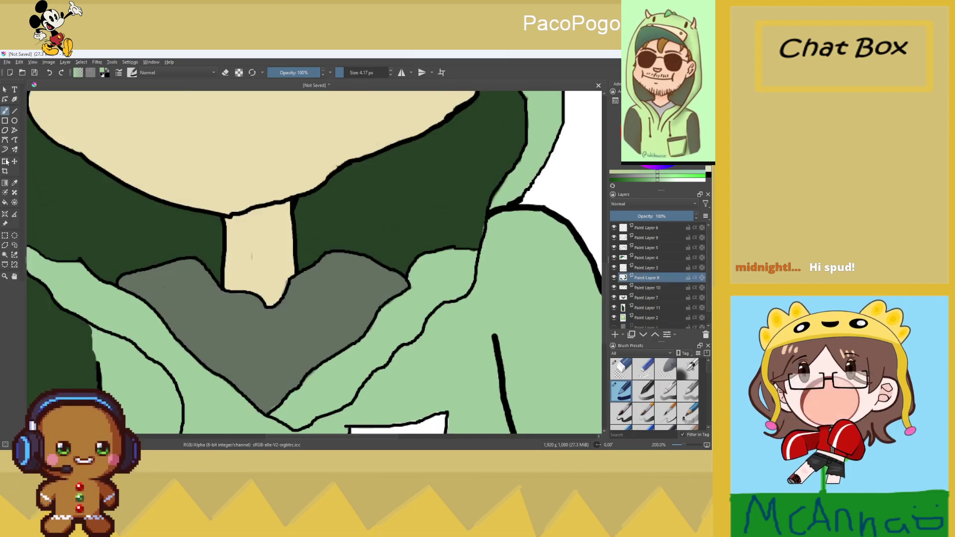
Sample the dark green of the hood lining and switch back to the Freehand Brush
{"action": "left_click", "coordinate": [14, 182]}
{"action": "left_click", "coordinate": [305, 206]}
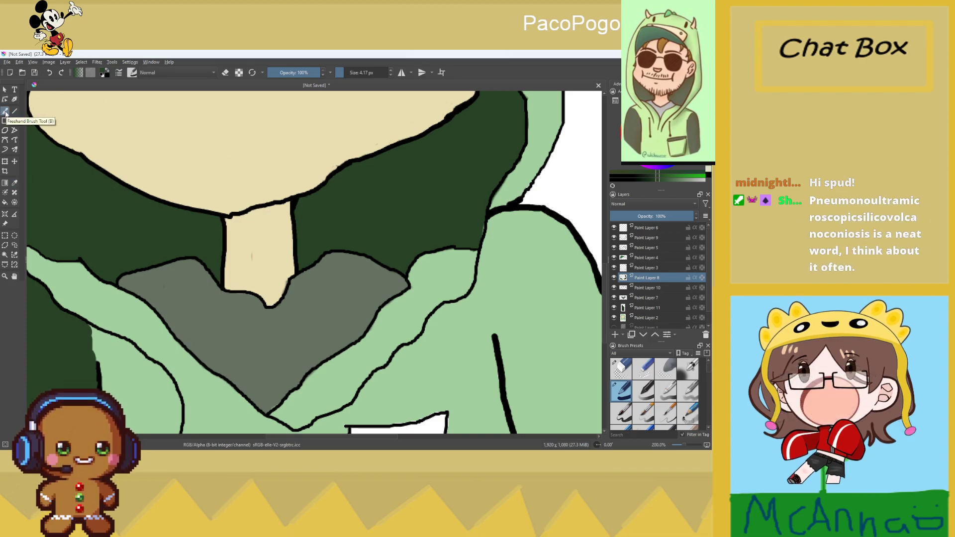
{"action": "scroll", "coordinate": [367, 305], "scroll_direction": "up", "scroll_amount": 1}
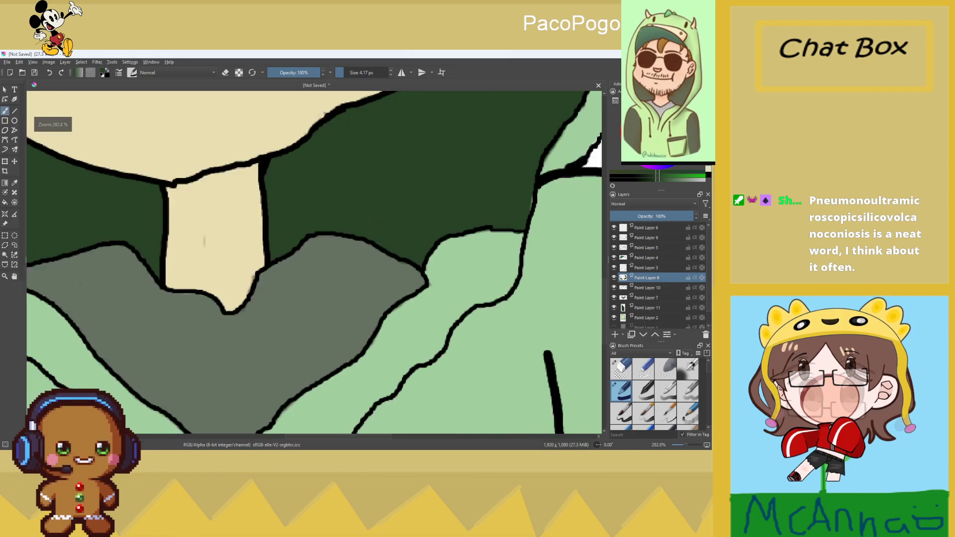
{"action": "scroll", "coordinate": [522, 269], "scroll_direction": "up", "scroll_amount": 2}
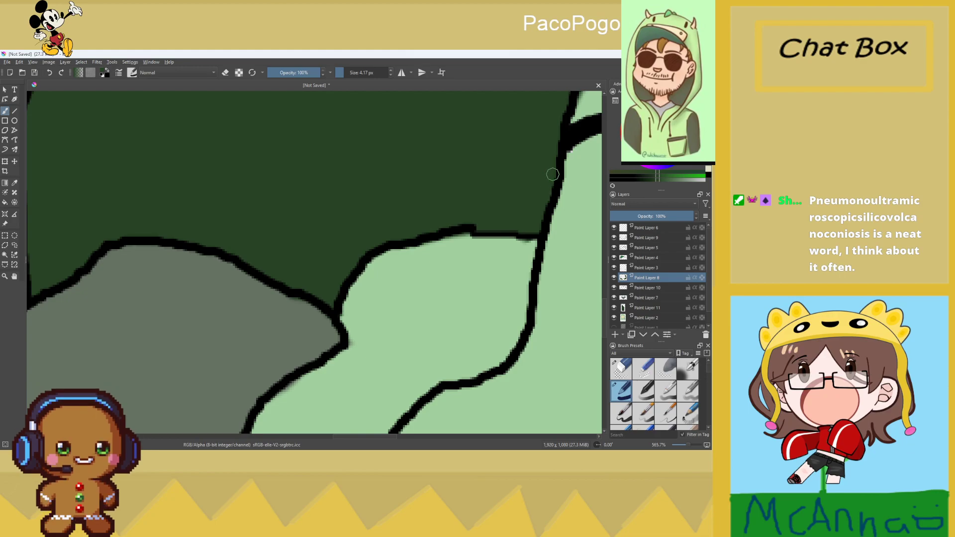
{"action": "scroll", "coordinate": [549, 199], "scroll_direction": "down", "scroll_amount": 7}
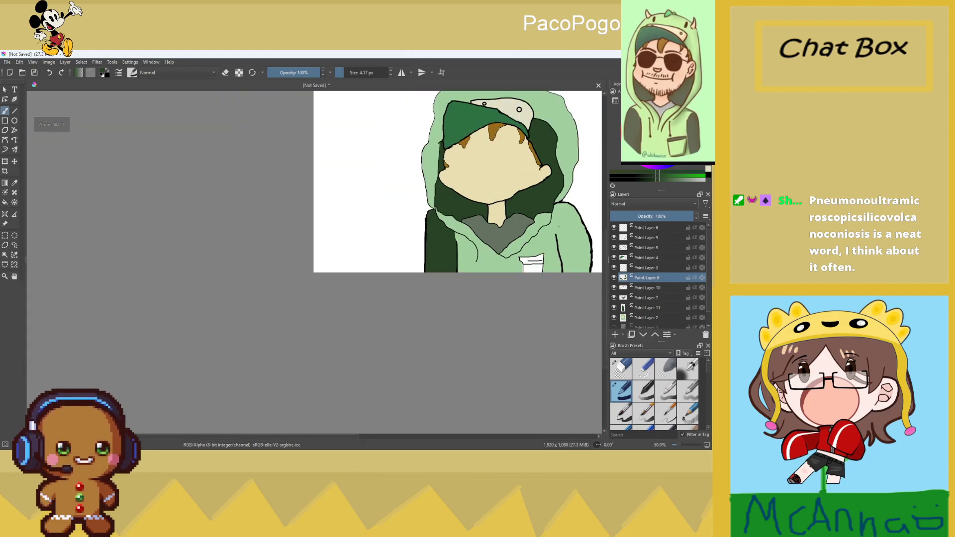
{"action": "scroll", "coordinate": [590, 189], "scroll_direction": "up", "scroll_amount": 2}
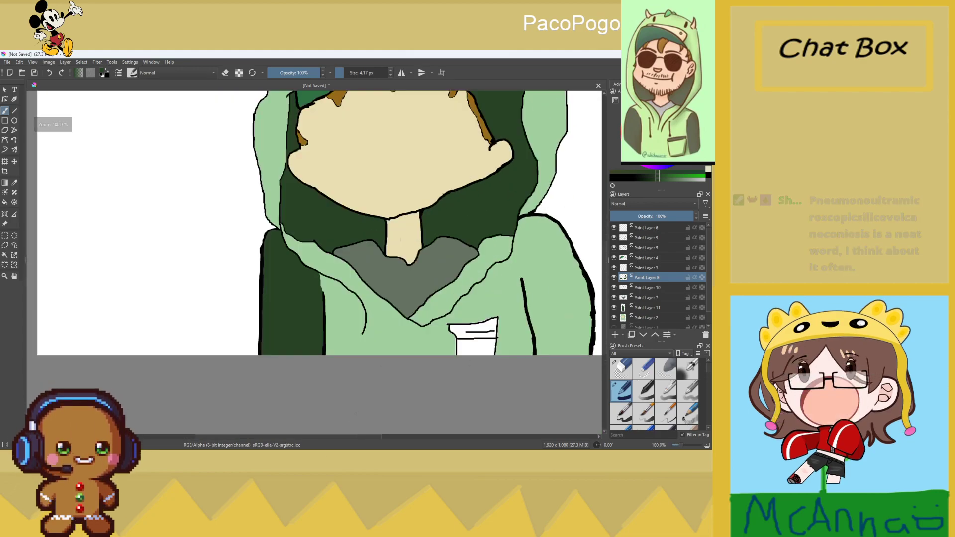
{"action": "left_click_drag", "start_coordinate": [350, 436], "coordinate": [393, 432]}
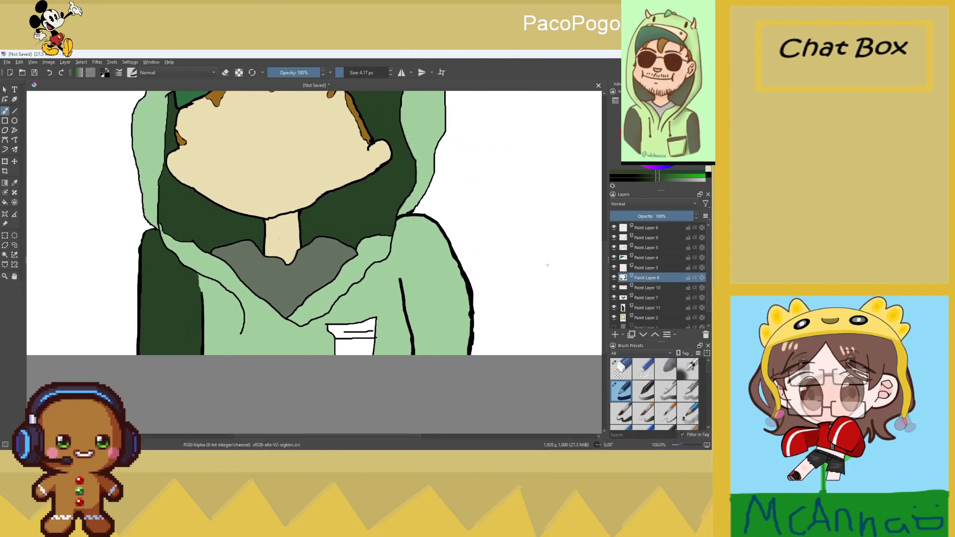
On Paint Layer 11, block in the right sleeve with dark green using a brush about 25 px wide
{"action": "left_click", "coordinate": [646, 308]}
{"action": "left_click", "coordinate": [350, 73]}
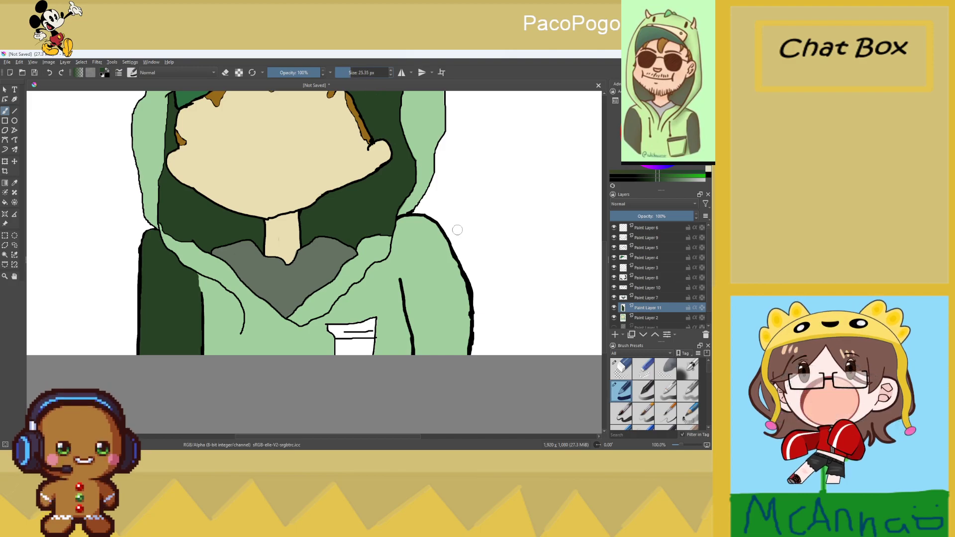
{"action": "mouse_move", "coordinate": [428, 277]}
{"action": "left_mouse_down"}
{"action": "mouse_move", "coordinate": [437, 312]}
{"action": "mouse_move", "coordinate": [418, 289]}
{"action": "mouse_move", "coordinate": [420, 277]}
{"action": "mouse_move", "coordinate": [432, 306]}
{"action": "mouse_move", "coordinate": [425, 353]}
{"action": "left_mouse_up"}
{"action": "mouse_move", "coordinate": [444, 298]}
{"action": "left_mouse_down"}
{"action": "mouse_move", "coordinate": [450, 352]}
{"action": "mouse_move", "coordinate": [459, 352]}
{"action": "left_mouse_up"}
{"action": "left_click_drag", "start_coordinate": [458, 312], "coordinate": [444, 267]}
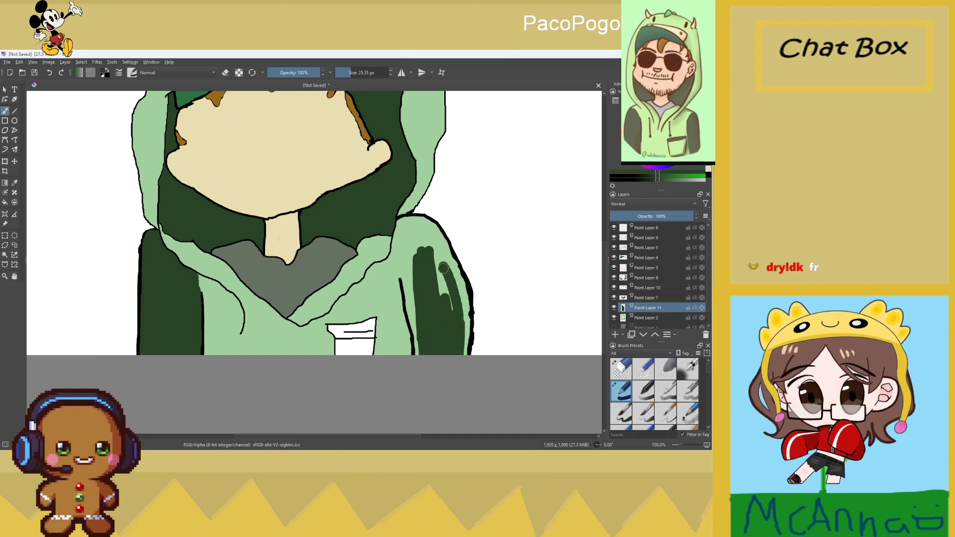
{"action": "left_click_drag", "start_coordinate": [445, 305], "coordinate": [431, 258]}
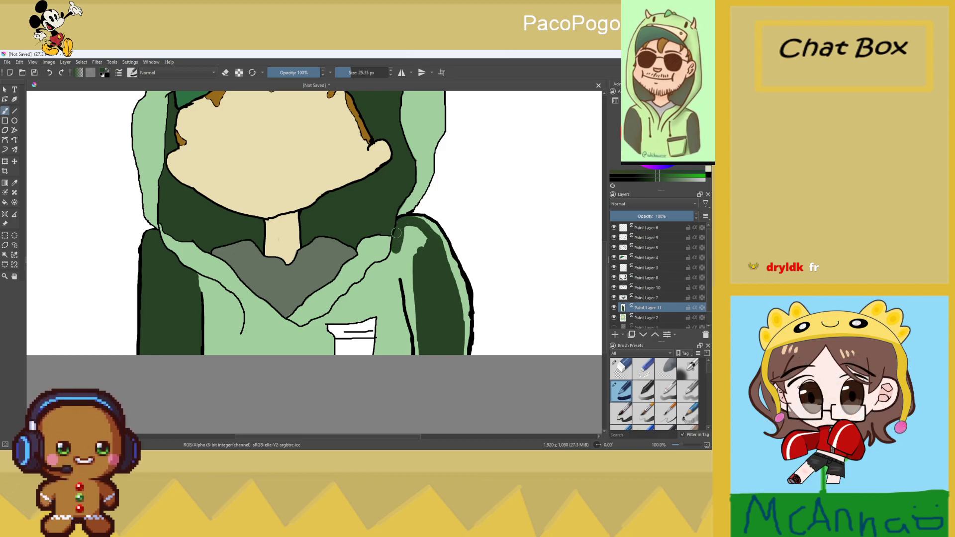
{"action": "mouse_move", "coordinate": [407, 227]}
{"action": "left_mouse_down"}
{"action": "mouse_move", "coordinate": [426, 244]}
{"action": "mouse_move", "coordinate": [414, 228]}
{"action": "mouse_move", "coordinate": [399, 246]}
{"action": "left_mouse_up"}
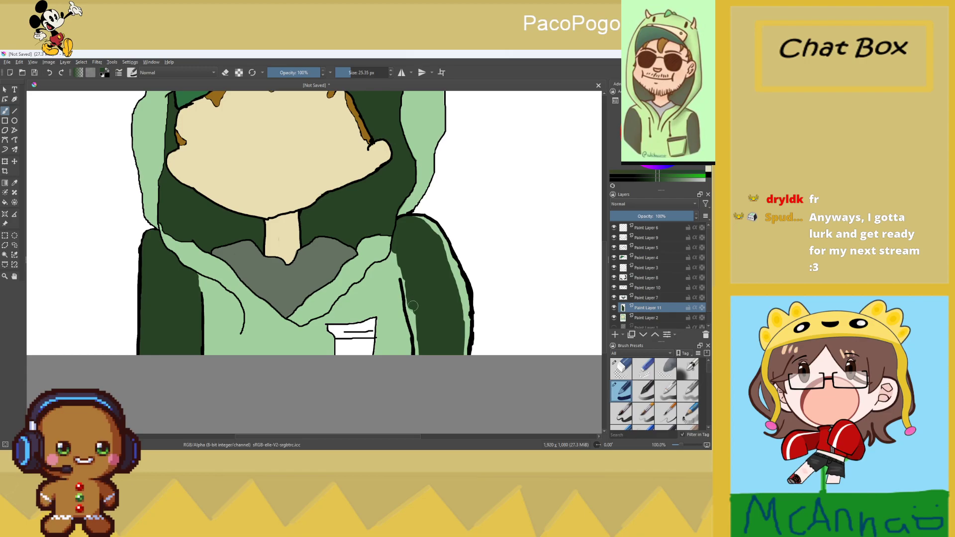
{"action": "left_click_drag", "start_coordinate": [437, 251], "coordinate": [459, 292]}
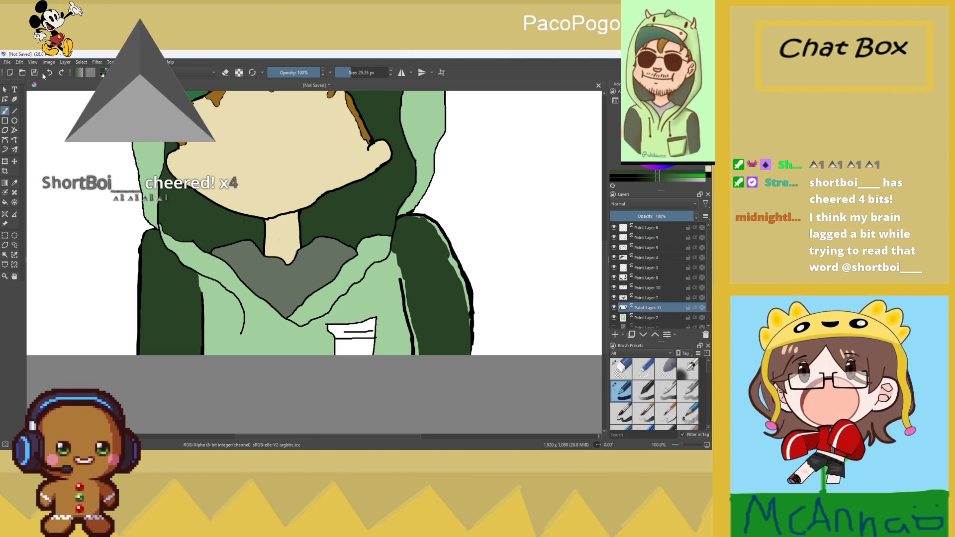
Reduce the brush to 10.20 px and fill the light green gap along the right sleeve's outer outline with dark green
{"action": "key", "text": "bracketleft"}
{"action": "key", "text": "bracketleft"}
{"action": "key", "text": "bracketleft"}
{"action": "key", "text": "bracketleft"}
{"action": "scroll", "coordinate": [432, 219], "scroll_direction": "up", "scroll_amount": 1}
{"action": "scroll", "coordinate": [431, 218], "scroll_direction": "up", "scroll_amount": 4}
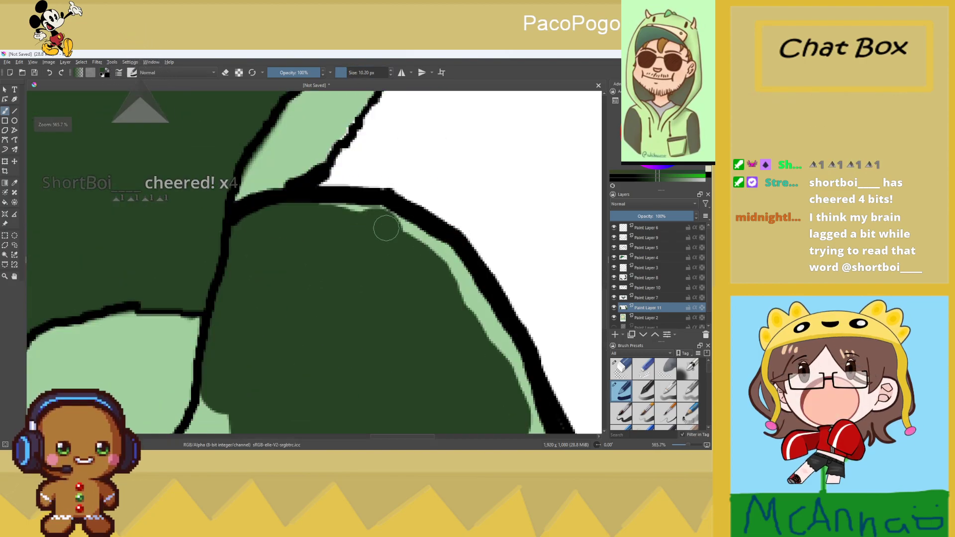
{"action": "mouse_move", "coordinate": [388, 220]}
{"action": "left_mouse_down"}
{"action": "mouse_move", "coordinate": [420, 237]}
{"action": "mouse_move", "coordinate": [399, 225]}
{"action": "mouse_move", "coordinate": [454, 267]}
{"action": "mouse_move", "coordinate": [472, 317]}
{"action": "mouse_move", "coordinate": [463, 288]}
{"action": "mouse_move", "coordinate": [491, 340]}
{"action": "mouse_move", "coordinate": [486, 326]}
{"action": "mouse_move", "coordinate": [511, 357]}
{"action": "mouse_move", "coordinate": [531, 404]}
{"action": "left_mouse_up"}
{"action": "key", "text": "1"}
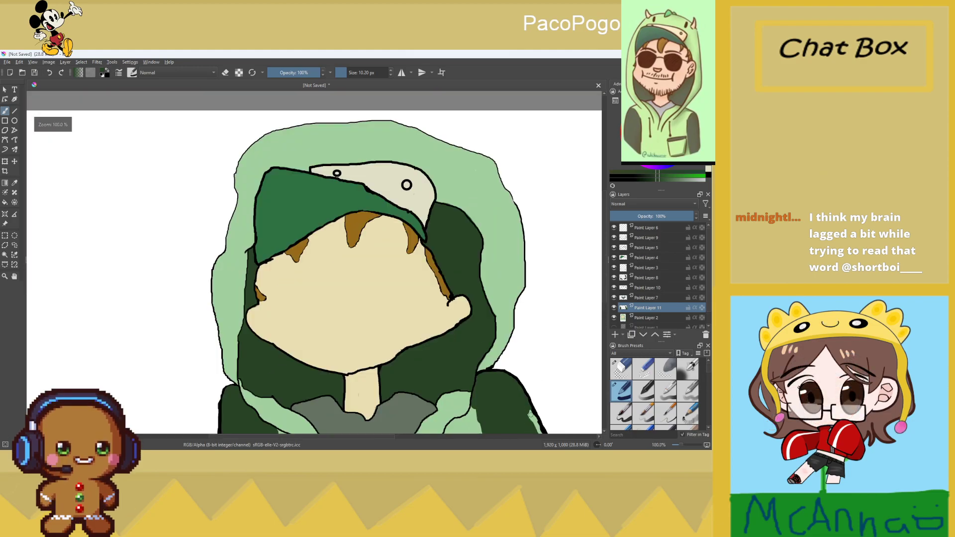
{"action": "scroll", "coordinate": [531, 203], "scroll_direction": "down", "scroll_amount": 3}
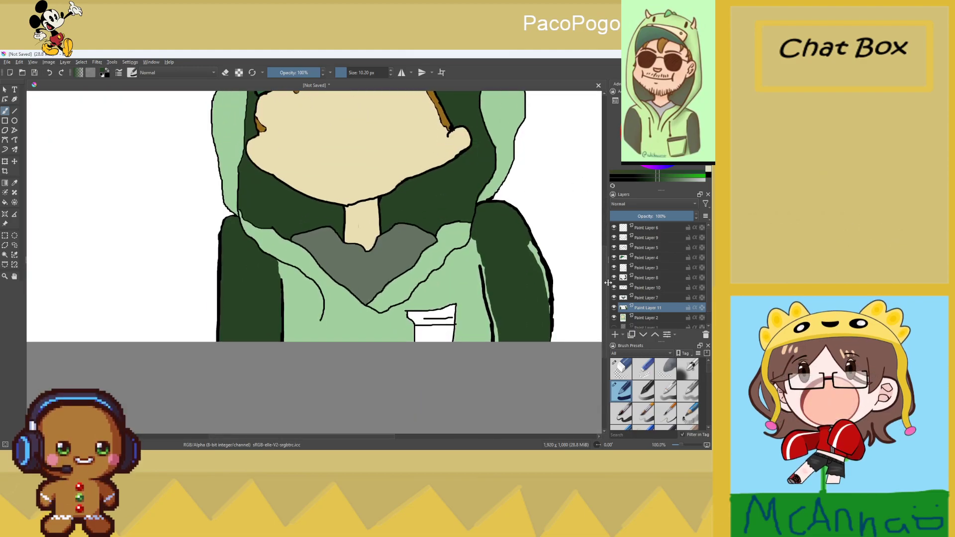
{"action": "scroll", "coordinate": [532, 203], "scroll_direction": "up", "scroll_amount": 2}
{"action": "scroll", "coordinate": [532, 203], "scroll_direction": "up", "scroll_amount": 1}
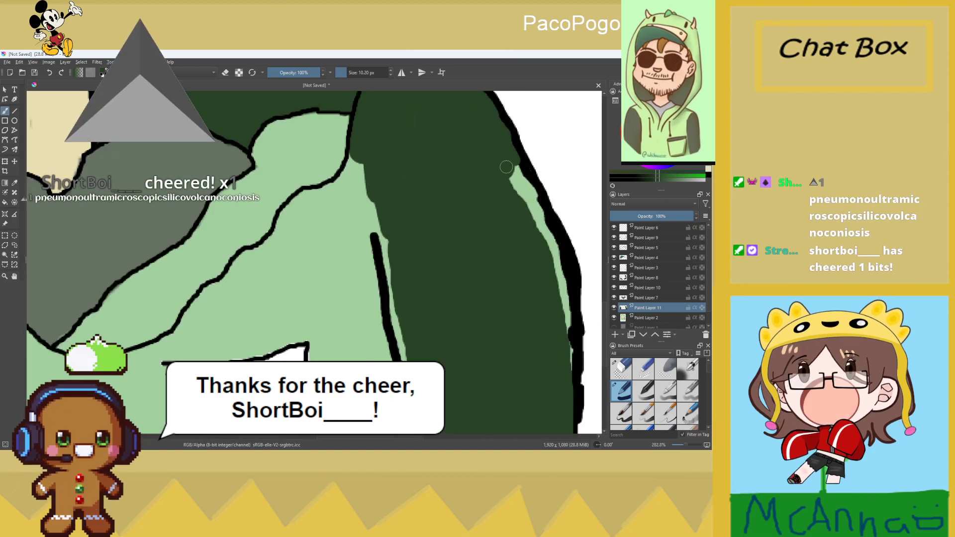
{"action": "mouse_move", "coordinate": [517, 167]}
{"action": "left_mouse_down"}
{"action": "mouse_move", "coordinate": [541, 219]}
{"action": "mouse_move", "coordinate": [519, 160]}
{"action": "mouse_move", "coordinate": [535, 227]}
{"action": "mouse_move", "coordinate": [534, 213]}
{"action": "mouse_move", "coordinate": [558, 264]}
{"action": "mouse_move", "coordinate": [548, 232]}
{"action": "mouse_move", "coordinate": [556, 250]}
{"action": "mouse_move", "coordinate": [566, 324]}
{"action": "mouse_move", "coordinate": [563, 298]}
{"action": "left_mouse_up"}
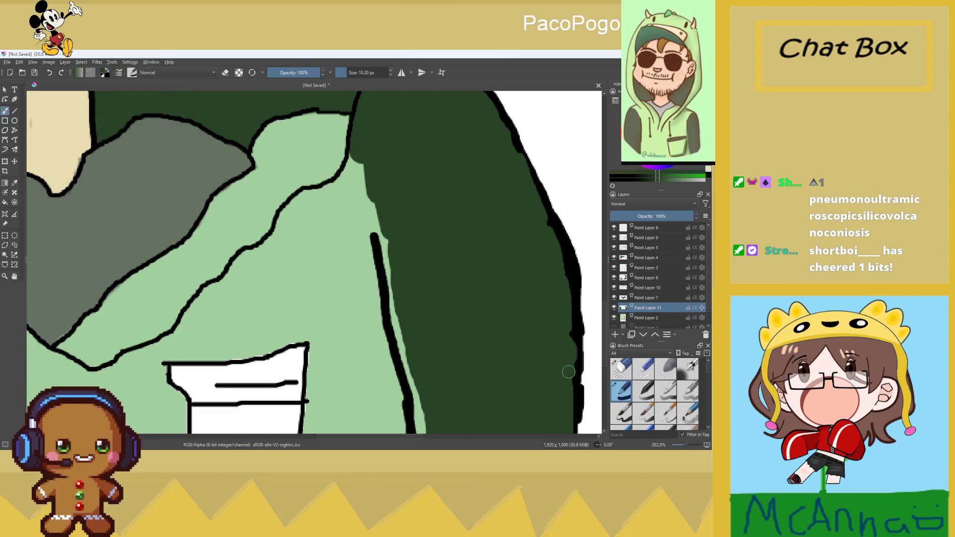
Fill the light gap beside the right sleeve's inner seam line with dark green, from the armpit down to the canvas edge
{"action": "left_click_drag", "start_coordinate": [372, 204], "coordinate": [377, 219]}
{"action": "left_click_drag", "start_coordinate": [390, 255], "coordinate": [388, 246]}
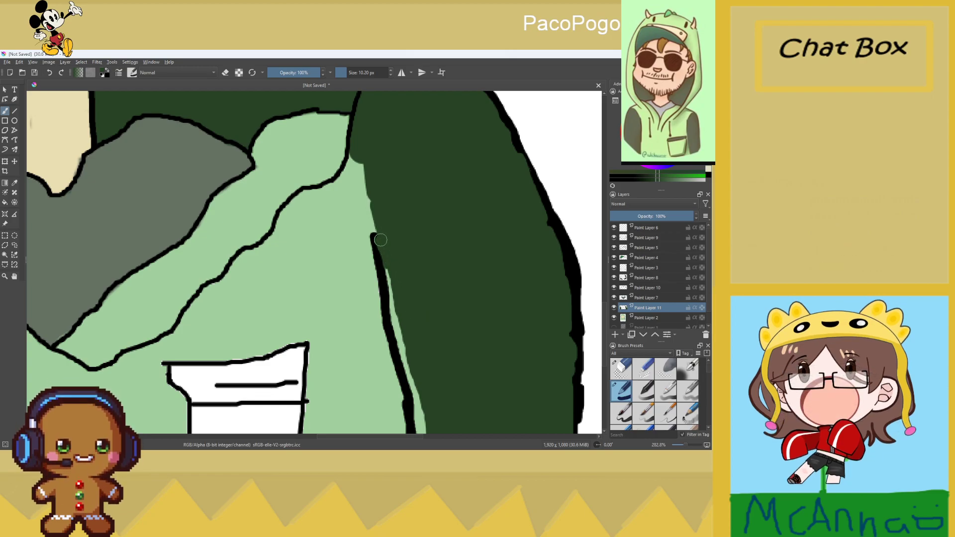
{"action": "mouse_move", "coordinate": [396, 289]}
{"action": "left_mouse_down"}
{"action": "mouse_move", "coordinate": [394, 279]}
{"action": "mouse_move", "coordinate": [397, 321]}
{"action": "left_mouse_up"}
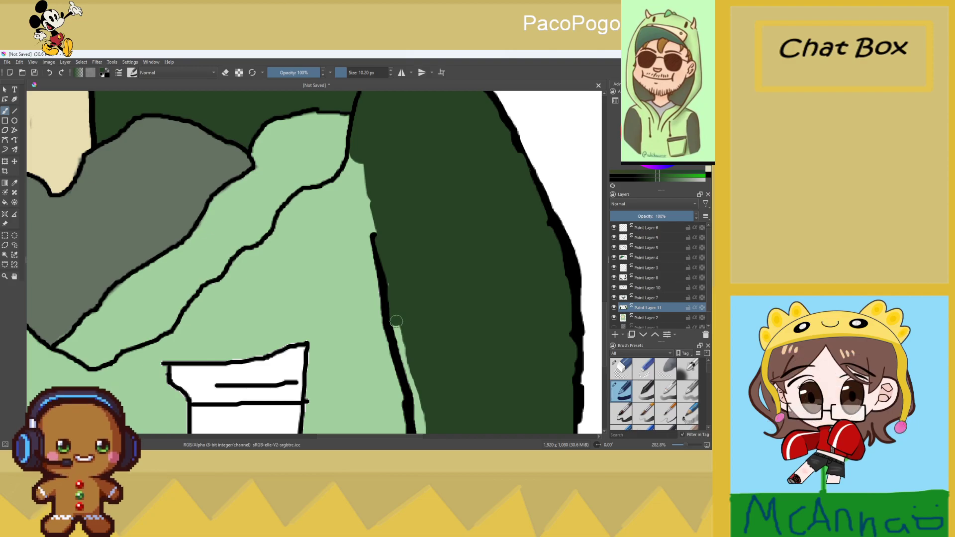
{"action": "scroll", "coordinate": [391, 282], "scroll_direction": "up", "scroll_amount": 1}
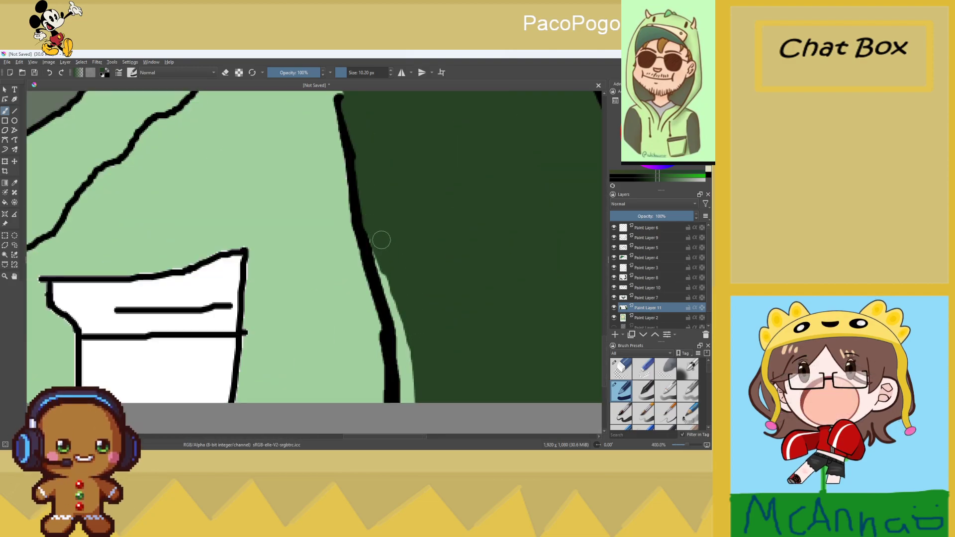
{"action": "left_click_drag", "start_coordinate": [389, 283], "coordinate": [404, 398]}
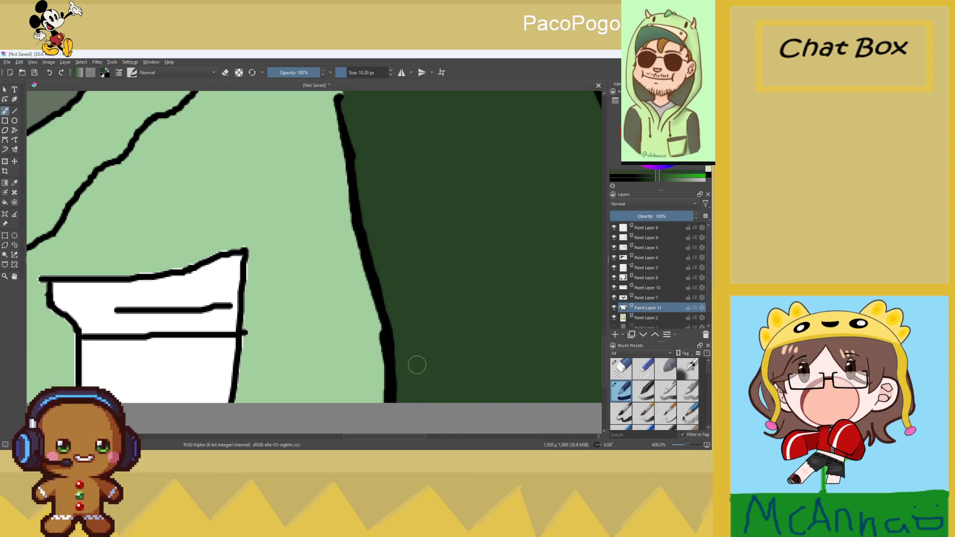
{"action": "scroll", "coordinate": [417, 365], "scroll_direction": "down", "scroll_amount": 1}
{"action": "scroll", "coordinate": [394, 225], "scroll_direction": "up", "scroll_amount": 1}
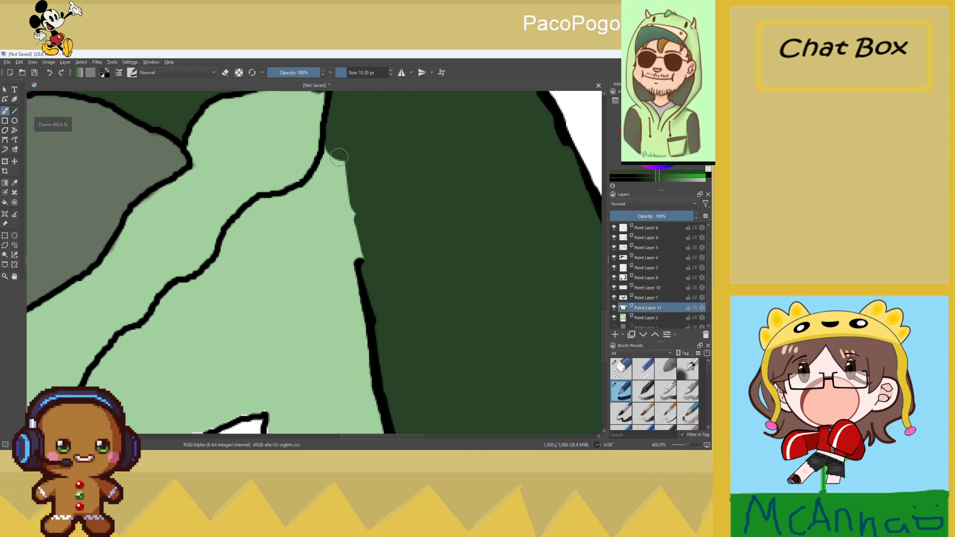
{"action": "scroll", "coordinate": [338, 155], "scroll_direction": "down", "scroll_amount": 2}
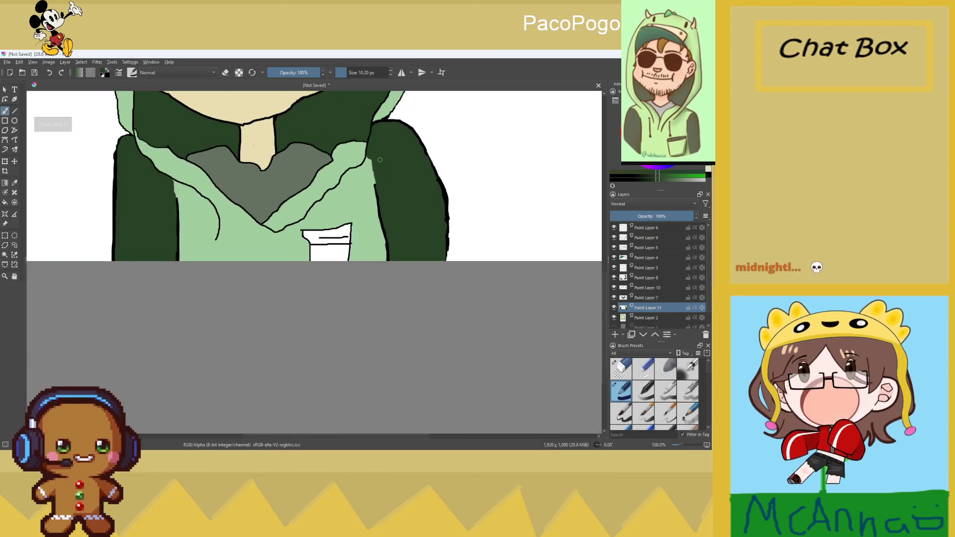
{"action": "scroll", "coordinate": [378, 159], "scroll_direction": "up", "scroll_amount": 2}
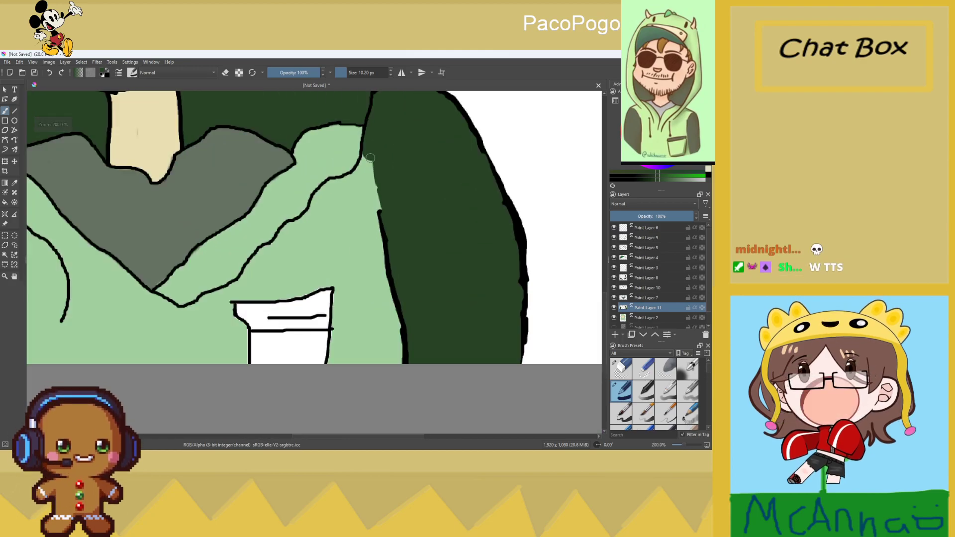
{"action": "scroll", "coordinate": [369, 160], "scroll_direction": "up", "scroll_amount": 1}
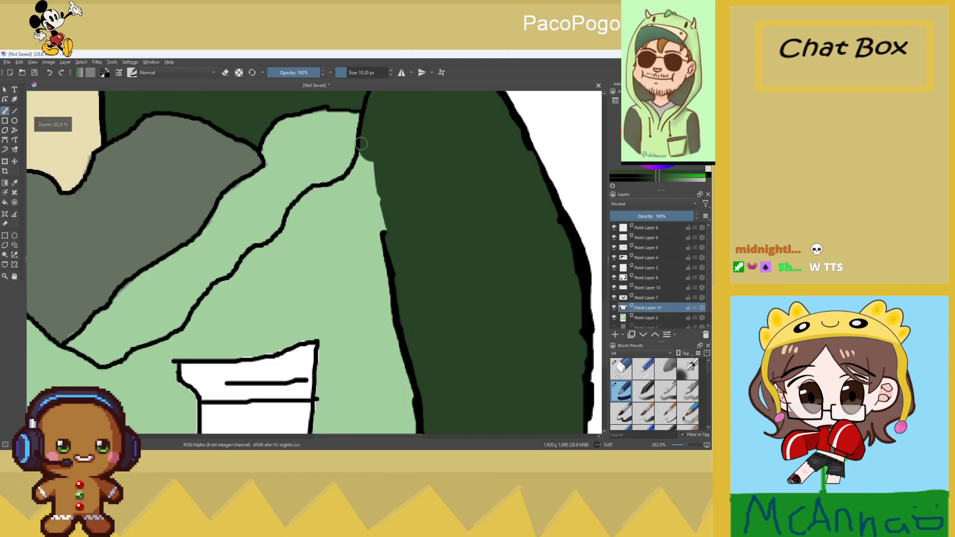
{"action": "scroll", "coordinate": [391, 223], "scroll_direction": "down", "scroll_amount": 3}
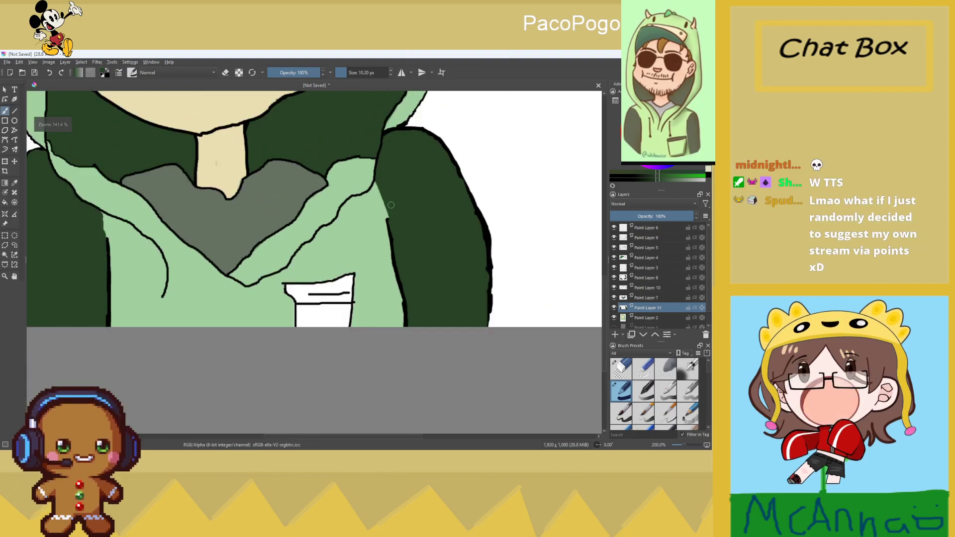
Extend the left sleeve's dark green from the top of its inner seam line up to the collar outline
{"action": "key", "text": "m"}
{"action": "scroll", "coordinate": [242, 192], "scroll_direction": "up", "scroll_amount": 3}
{"action": "left_click_drag", "start_coordinate": [247, 192], "coordinate": [251, 219]}
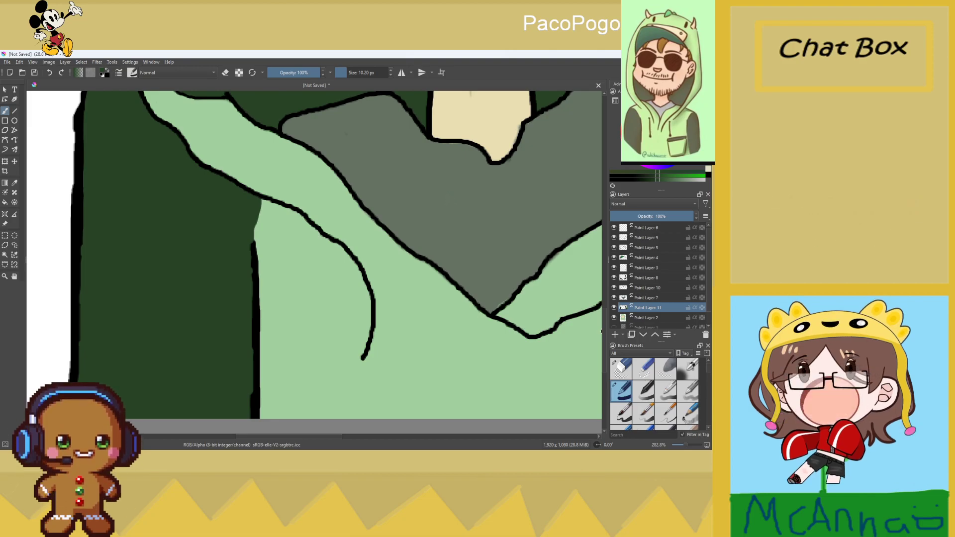
{"action": "scroll", "coordinate": [643, 205], "scroll_direction": "down", "scroll_amount": 1}
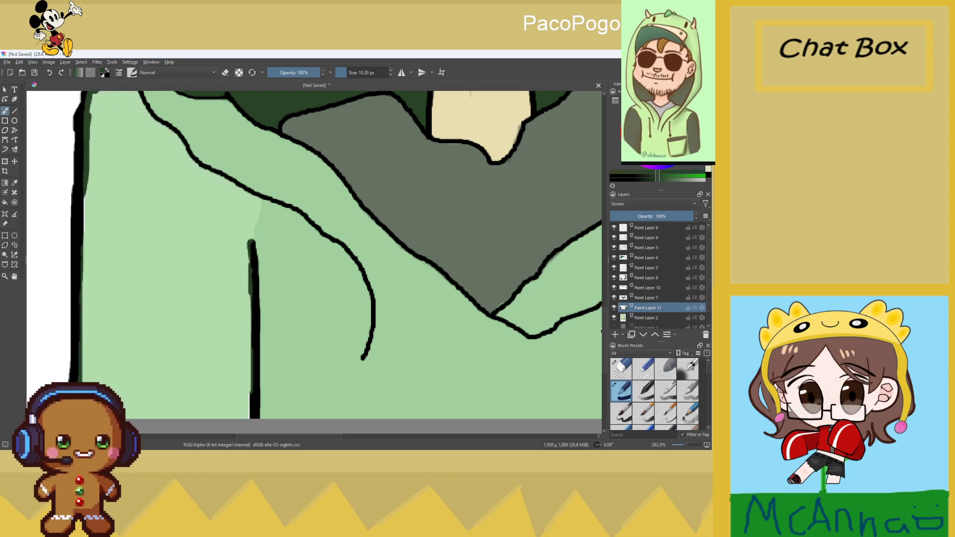
{"action": "scroll", "coordinate": [643, 205], "scroll_direction": "up", "scroll_amount": 3}
Examine the whole character to check the coloring of both sleeves
{"action": "key", "text": "minus"}
{"action": "key", "text": "minus"}
{"action": "key", "text": "minus"}
{"action": "key", "text": "minus"}
{"action": "key", "text": "minus"}
{"action": "key", "text": "minus"}
{"action": "key", "text": "minus"}
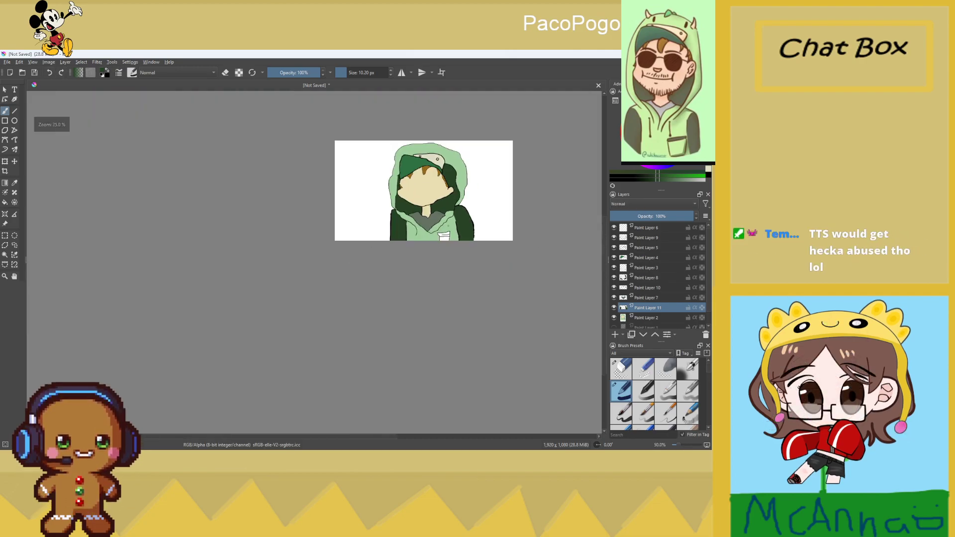
{"action": "scroll", "coordinate": [445, 172], "scroll_direction": "up", "scroll_amount": 2}
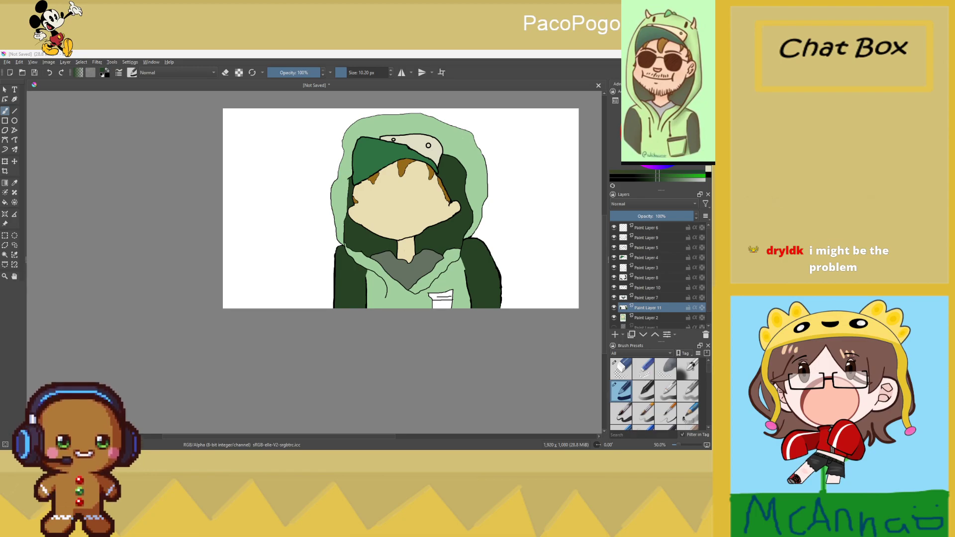
{"action": "scroll", "coordinate": [418, 325], "scroll_direction": "up", "scroll_amount": 2}
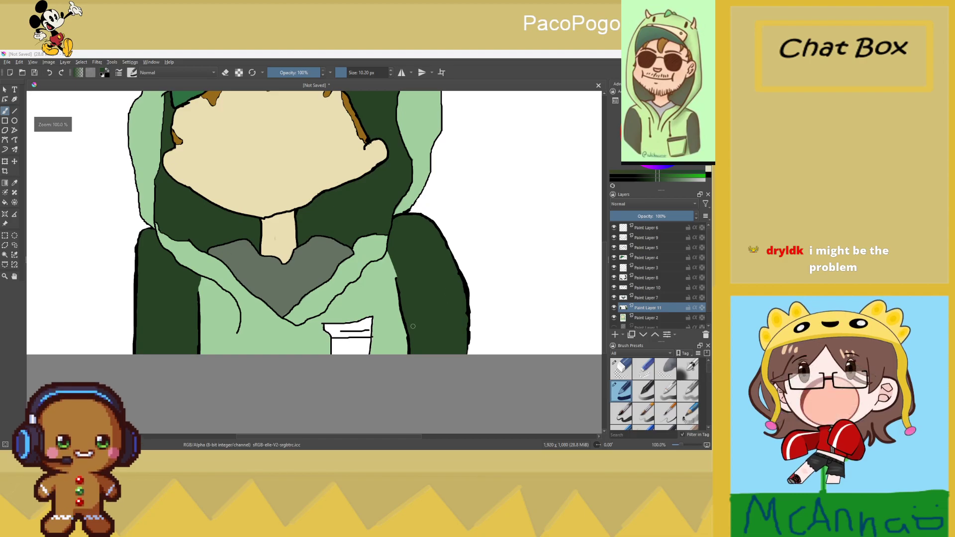
{"action": "scroll", "coordinate": [418, 325], "scroll_direction": "up", "scroll_amount": 3}
{"action": "left_click_drag", "start_coordinate": [351, 298], "coordinate": [344, 319]}
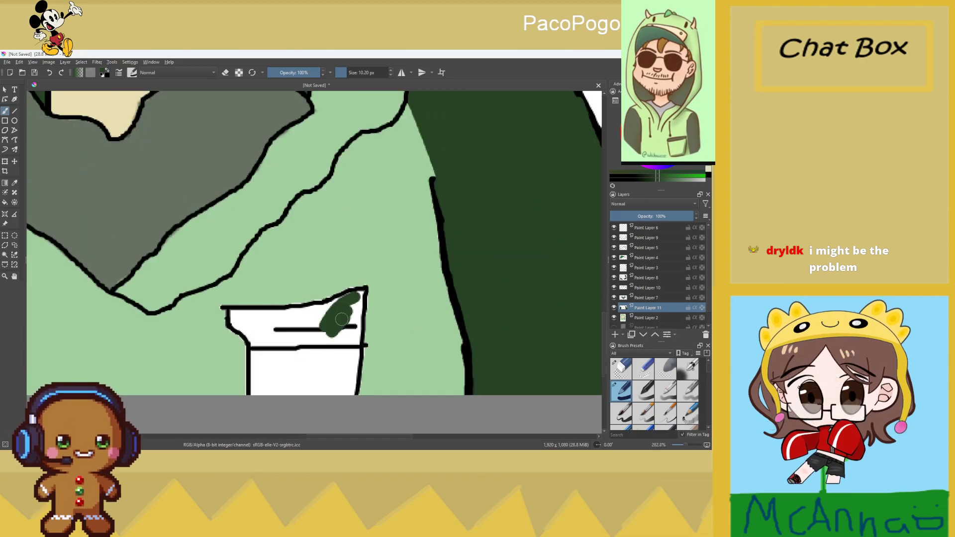
{"action": "key", "text": "ctrl+z"}
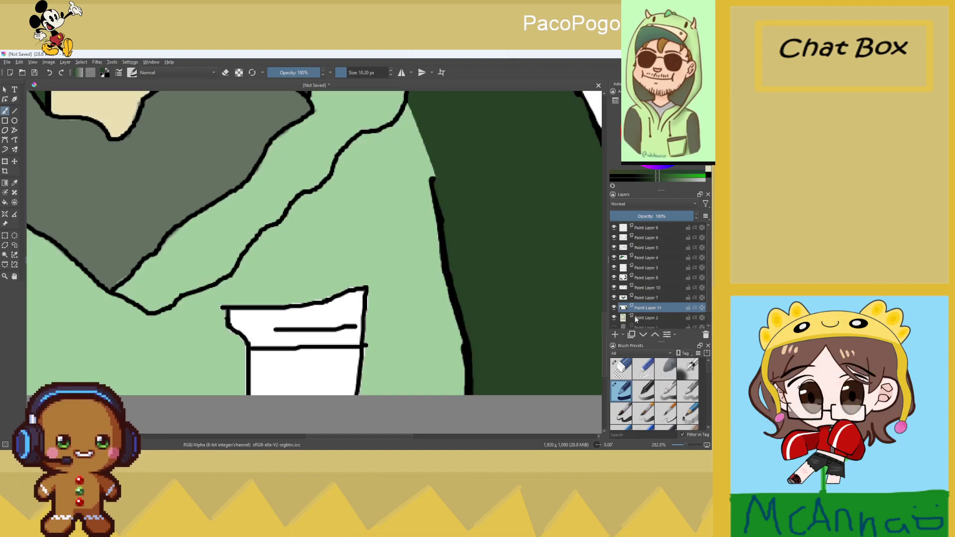
Add a new paint layer and place it directly below Paint Layer 2
{"action": "left_click", "coordinate": [634, 319]}
{"action": "scroll", "coordinate": [642, 319], "scroll_direction": "down", "scroll_amount": 1}
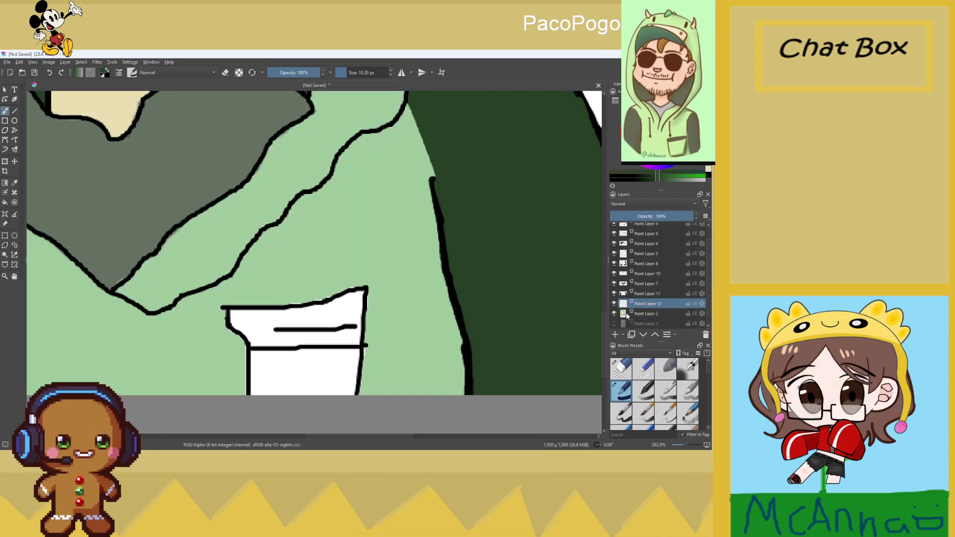
{"action": "left_click", "coordinate": [616, 335]}
Fill the upper band of the chest pocket with dark green on the new layer, staying within its outline
{"action": "mouse_move", "coordinate": [351, 334]}
{"action": "left_mouse_down"}
{"action": "mouse_move", "coordinate": [291, 341]}
{"action": "mouse_move", "coordinate": [286, 330]}
{"action": "mouse_move", "coordinate": [321, 318]}
{"action": "mouse_move", "coordinate": [292, 313]}
{"action": "mouse_move", "coordinate": [350, 301]}
{"action": "left_mouse_up"}
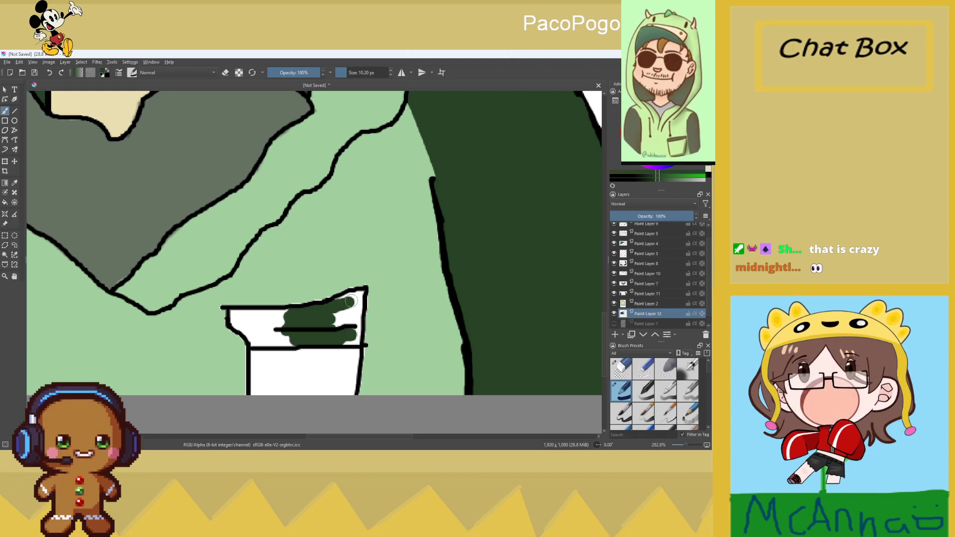
{"action": "scroll", "coordinate": [348, 301], "scroll_direction": "up", "scroll_amount": 2}
{"action": "mouse_move", "coordinate": [343, 305]}
{"action": "left_mouse_down"}
{"action": "mouse_move", "coordinate": [356, 283]}
{"action": "mouse_move", "coordinate": [338, 291]}
{"action": "mouse_move", "coordinate": [356, 280]}
{"action": "mouse_move", "coordinate": [337, 284]}
{"action": "mouse_move", "coordinate": [376, 269]}
{"action": "mouse_move", "coordinate": [380, 329]}
{"action": "mouse_move", "coordinate": [360, 365]}
{"action": "left_mouse_up"}
{"action": "mouse_move", "coordinate": [358, 322]}
{"action": "left_mouse_down"}
{"action": "mouse_move", "coordinate": [323, 338]}
{"action": "mouse_move", "coordinate": [310, 325]}
{"action": "mouse_move", "coordinate": [180, 314]}
{"action": "mouse_move", "coordinate": [244, 310]}
{"action": "mouse_move", "coordinate": [126, 311]}
{"action": "mouse_move", "coordinate": [166, 365]}
{"action": "mouse_move", "coordinate": [253, 368]}
{"action": "mouse_move", "coordinate": [188, 350]}
{"action": "mouse_move", "coordinate": [230, 340]}
{"action": "mouse_move", "coordinate": [165, 331]}
{"action": "left_mouse_up"}
{"action": "scroll", "coordinate": [215, 341], "scroll_direction": "down", "scroll_amount": 3}
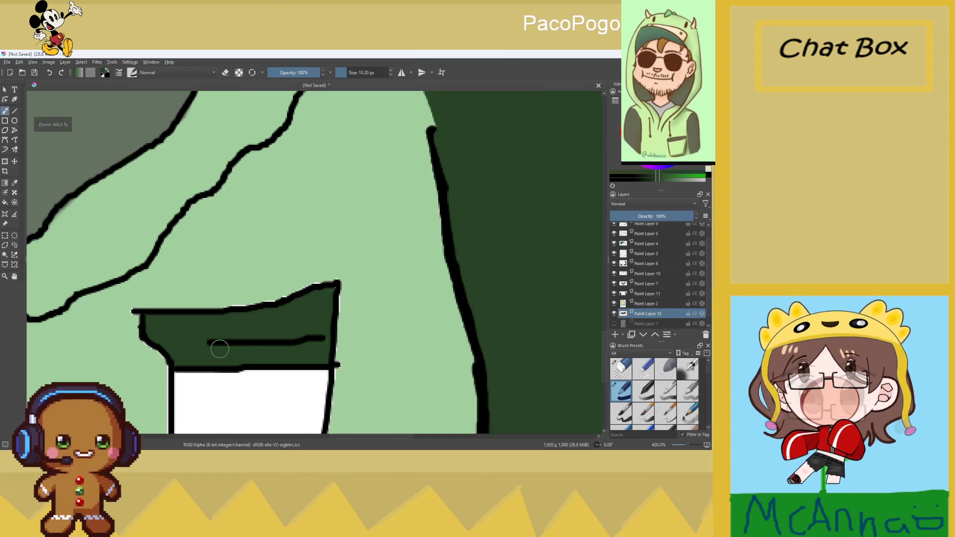
Fill the white lower part of the chest pocket with the hoodie's light green, using a 42.76 px brush
{"action": "scroll", "coordinate": [234, 366], "scroll_direction": "up", "scroll_amount": 3}
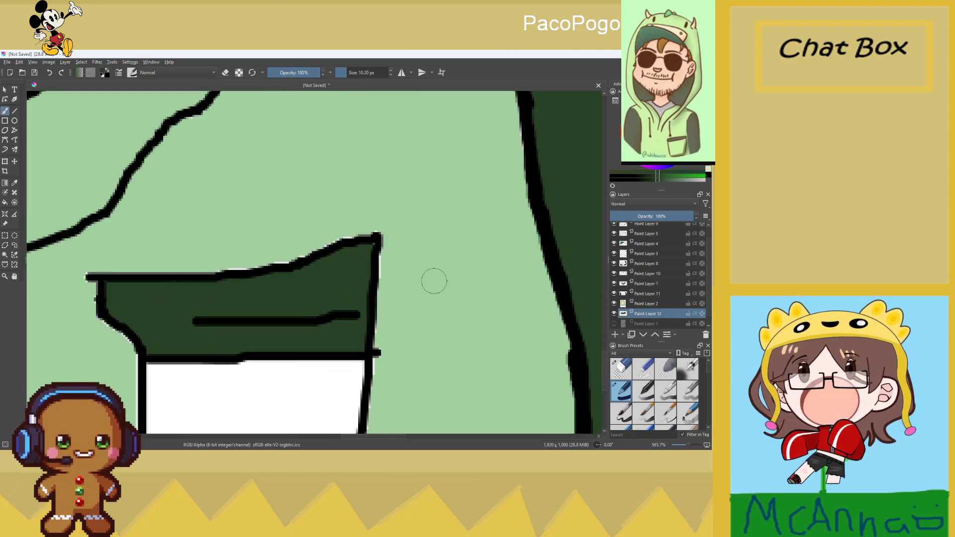
{"action": "key", "text": "p"}
{"action": "left_click", "coordinate": [5, 110]}
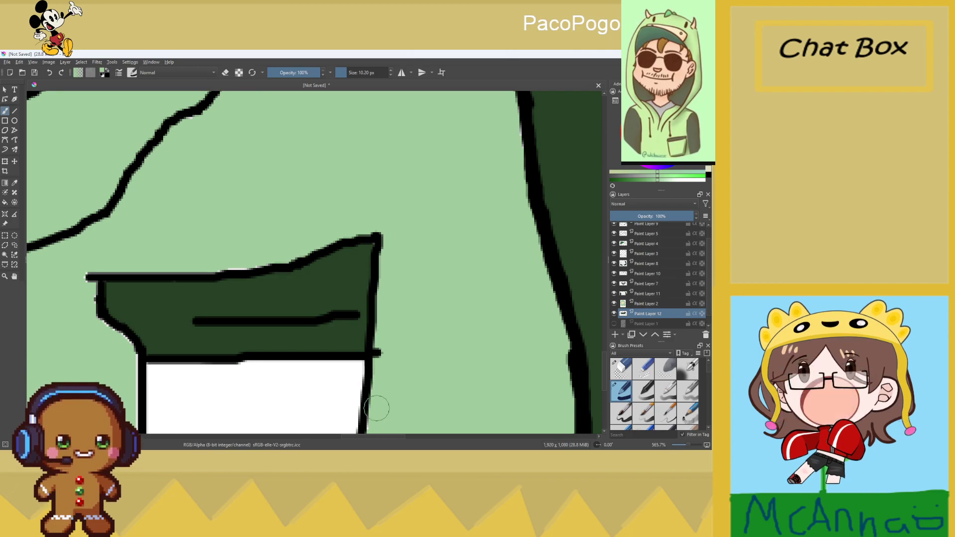
{"action": "key", "text": "1"}
{"action": "scroll", "coordinate": [361, 416], "scroll_direction": "up", "scroll_amount": 4}
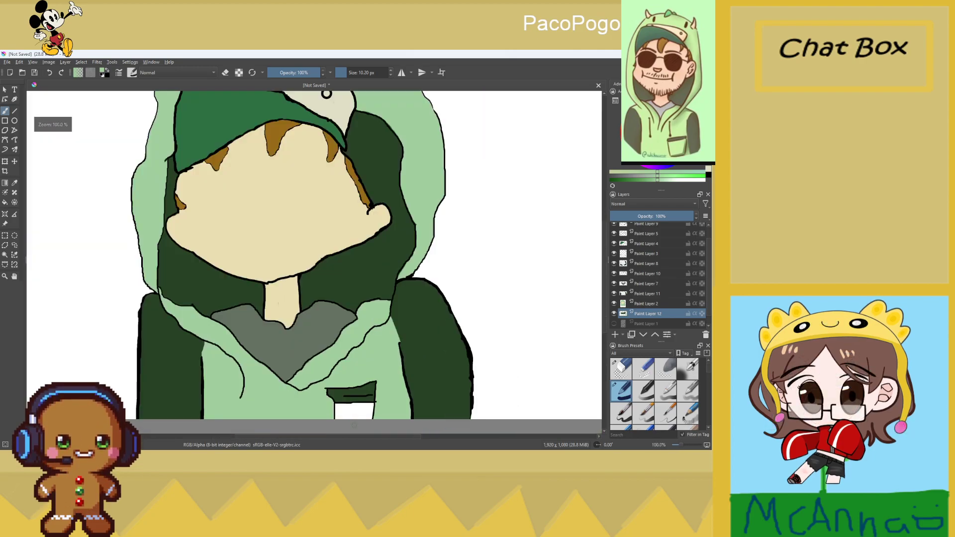
{"action": "left_click", "coordinate": [354, 73]}
{"action": "mouse_move", "coordinate": [309, 363]}
{"action": "left_mouse_down"}
{"action": "mouse_move", "coordinate": [281, 380]}
{"action": "mouse_move", "coordinate": [234, 383]}
{"action": "mouse_move", "coordinate": [351, 398]}
{"action": "mouse_move", "coordinate": [435, 392]}
{"action": "mouse_move", "coordinate": [454, 376]}
{"action": "mouse_move", "coordinate": [382, 376]}
{"action": "mouse_move", "coordinate": [456, 362]}
{"action": "mouse_move", "coordinate": [303, 364]}
{"action": "left_mouse_up"}
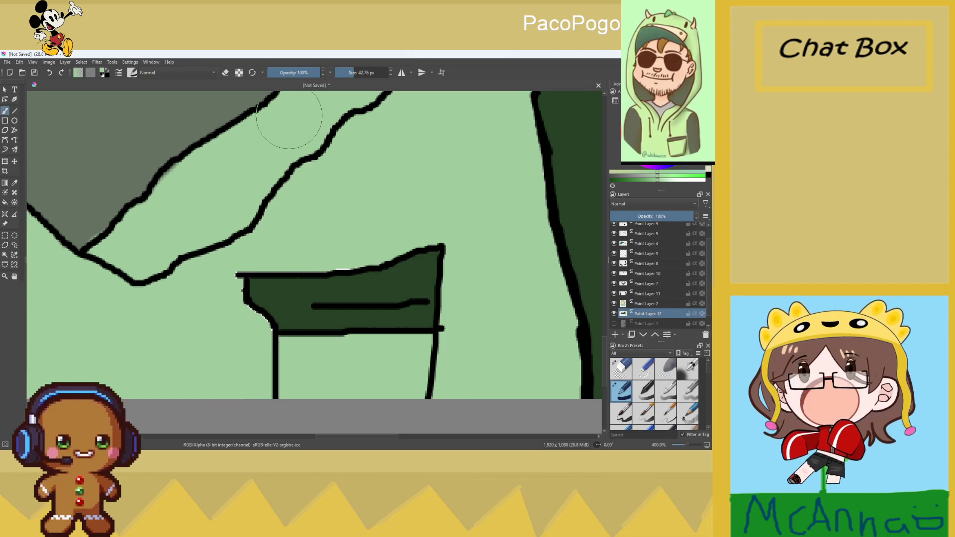
Cover the white gaps along the pocket flap's top and left outline with light green, using a 6.02 px brush
{"action": "left_click", "coordinate": [344, 73]}
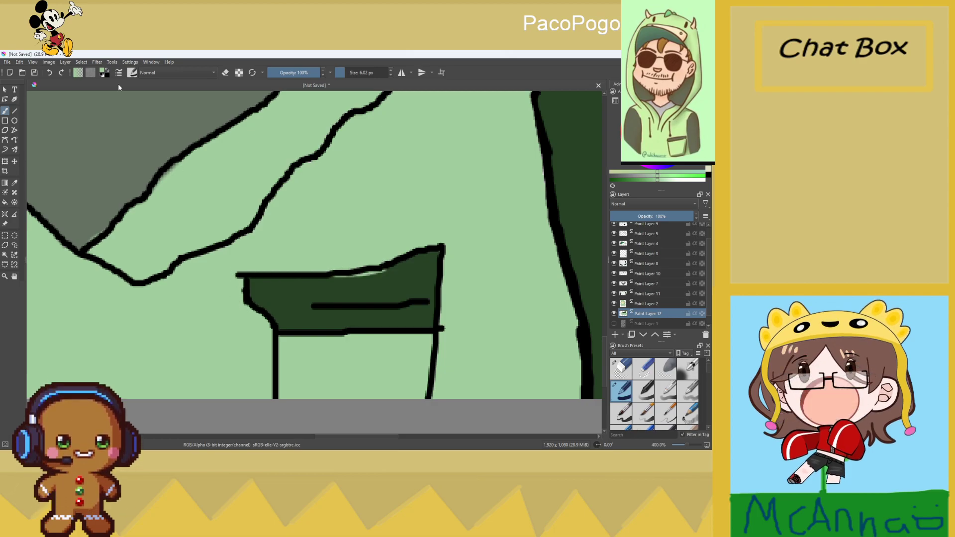
{"action": "left_click", "coordinate": [52, 73]}
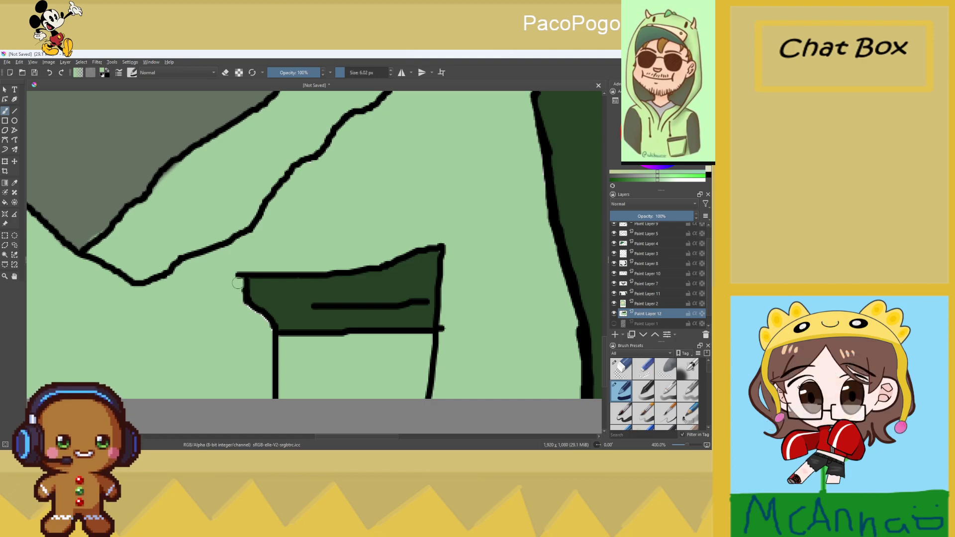
{"action": "scroll", "coordinate": [232, 283], "scroll_direction": "down", "scroll_amount": 4}
{"action": "scroll", "coordinate": [248, 297], "scroll_direction": "up", "scroll_amount": 2}
{"action": "scroll", "coordinate": [248, 297], "scroll_direction": "up", "scroll_amount": 3}
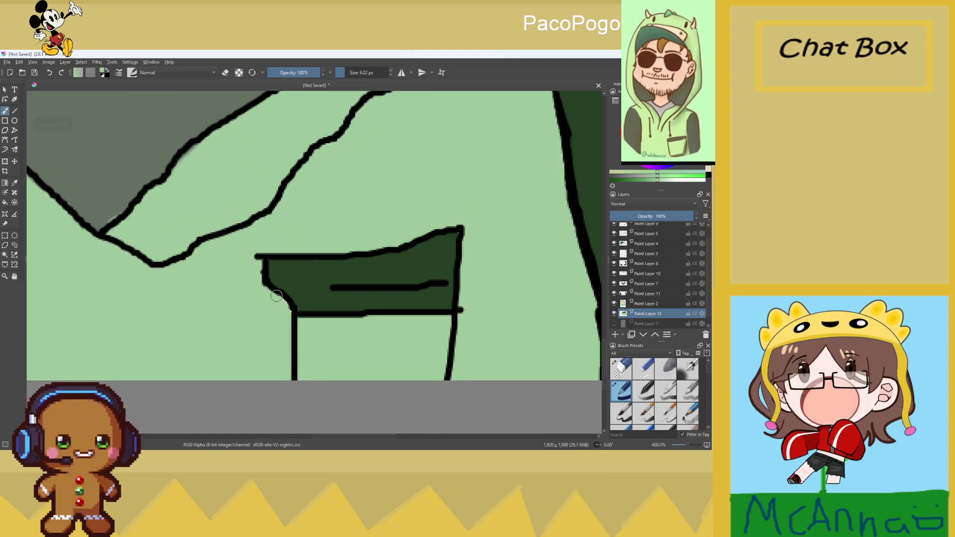
{"action": "scroll", "coordinate": [287, 320], "scroll_direction": "down", "scroll_amount": 3}
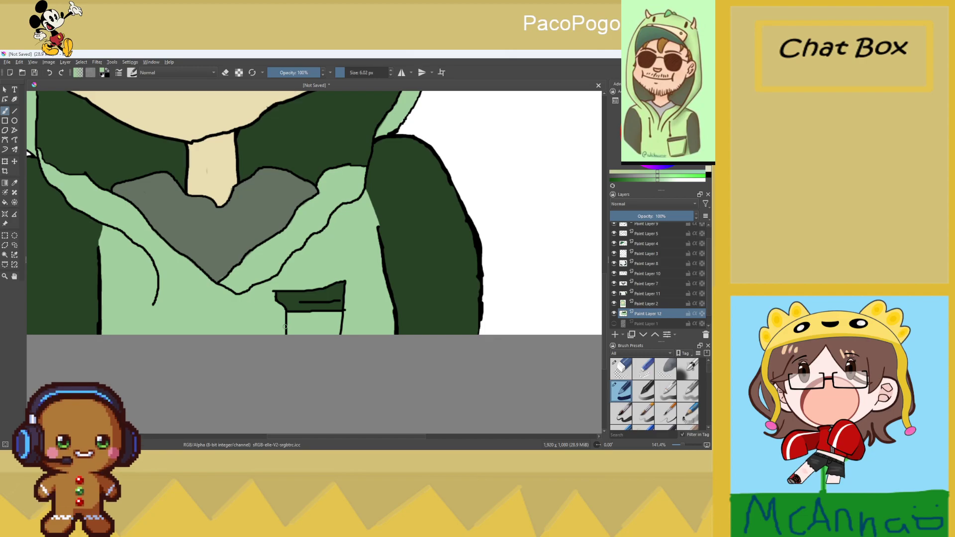
{"action": "scroll", "coordinate": [293, 312], "scroll_direction": "down", "scroll_amount": 2}
{"action": "scroll", "coordinate": [294, 312], "scroll_direction": "up", "scroll_amount": 1}
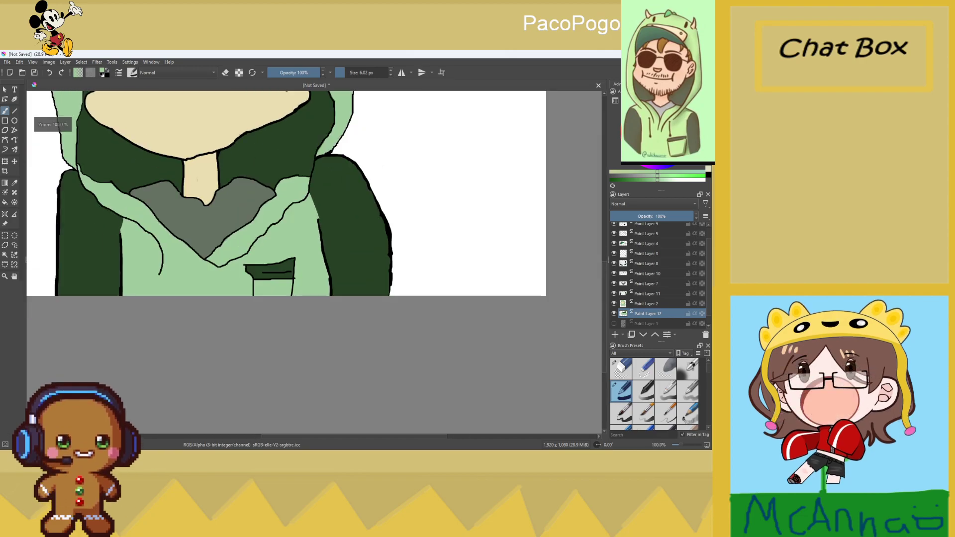
{"action": "scroll", "coordinate": [291, 219], "scroll_direction": "up", "scroll_amount": 4}
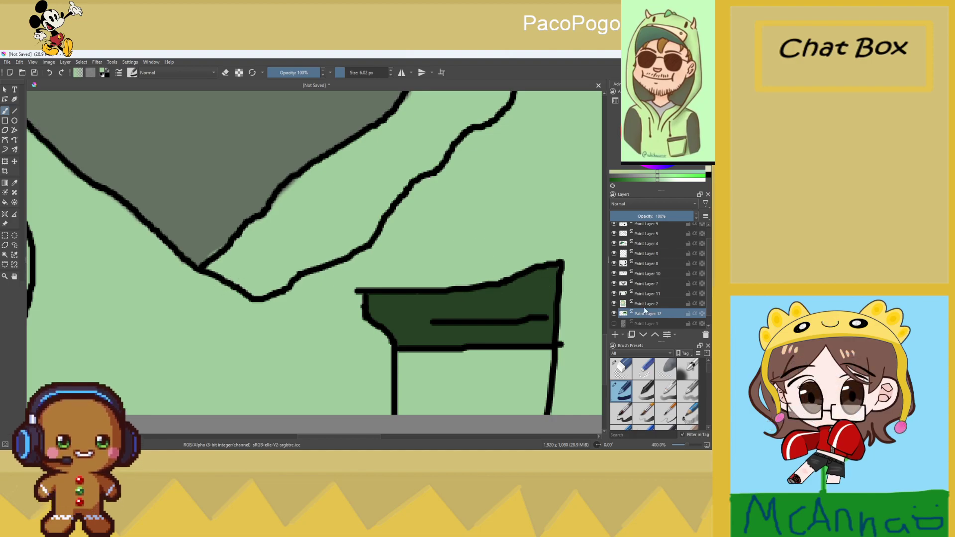
On Paint Layer 3, erase the short line joining the collar's V tip to its outer right edge, using a 4.17 px eraser
{"action": "scroll", "coordinate": [633, 308], "scroll_direction": "down", "scroll_amount": 1}
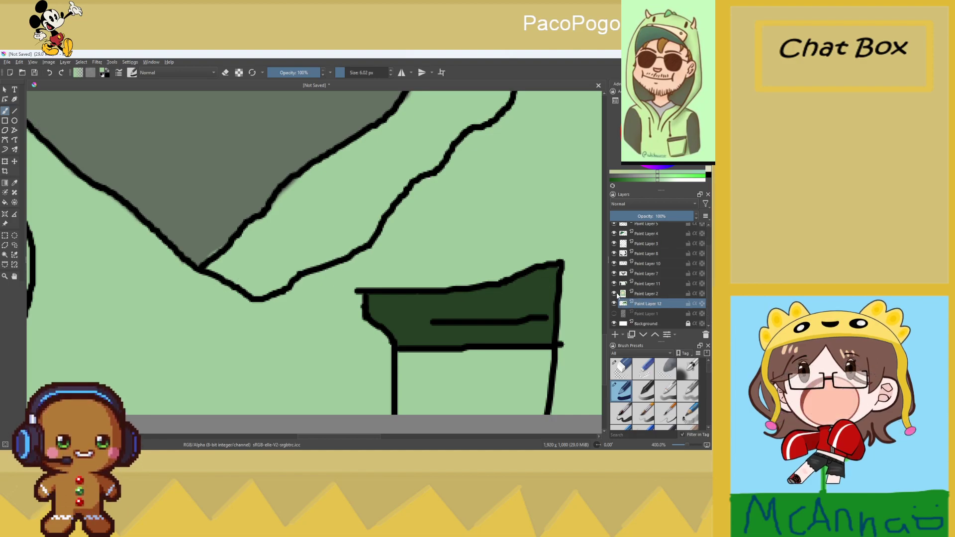
{"action": "left_click", "coordinate": [618, 294]}
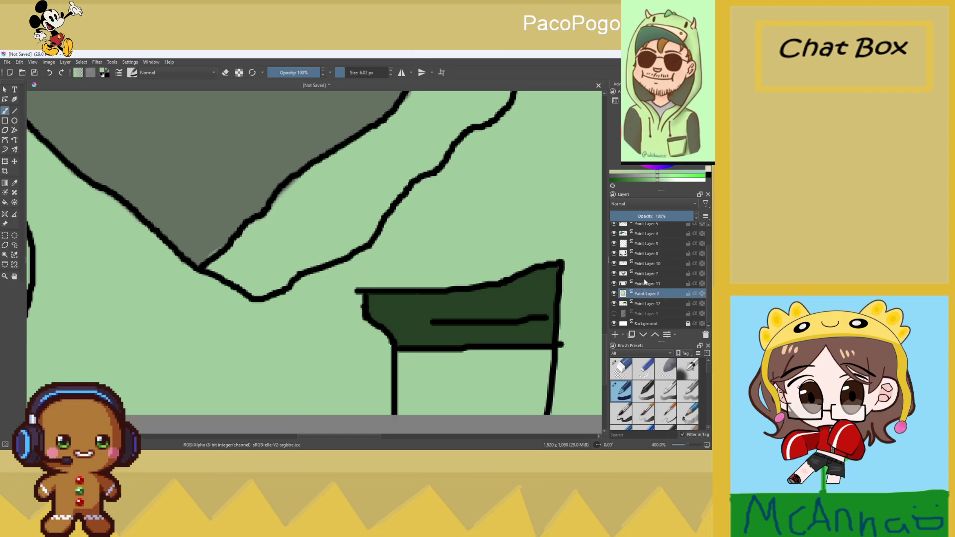
{"action": "left_click", "coordinate": [644, 282]}
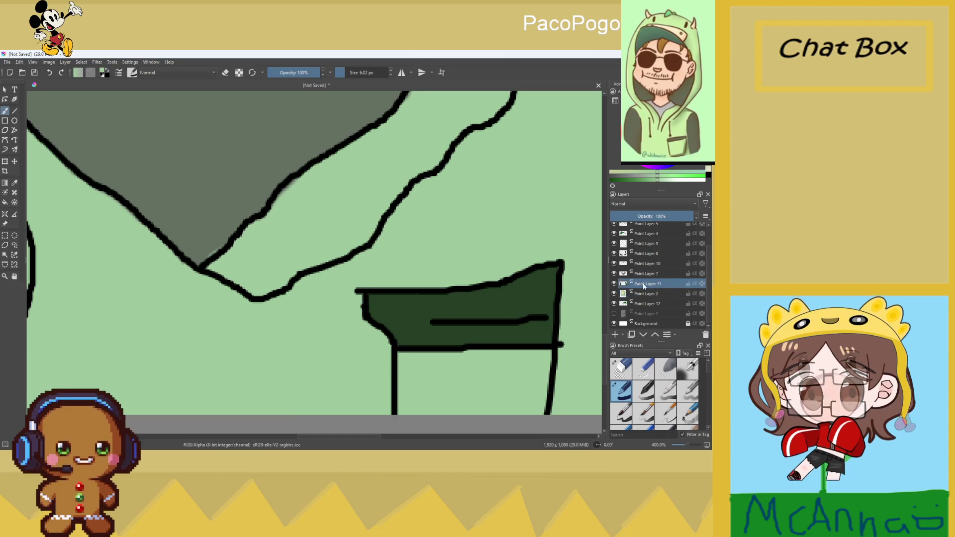
{"action": "left_click", "coordinate": [619, 265]}
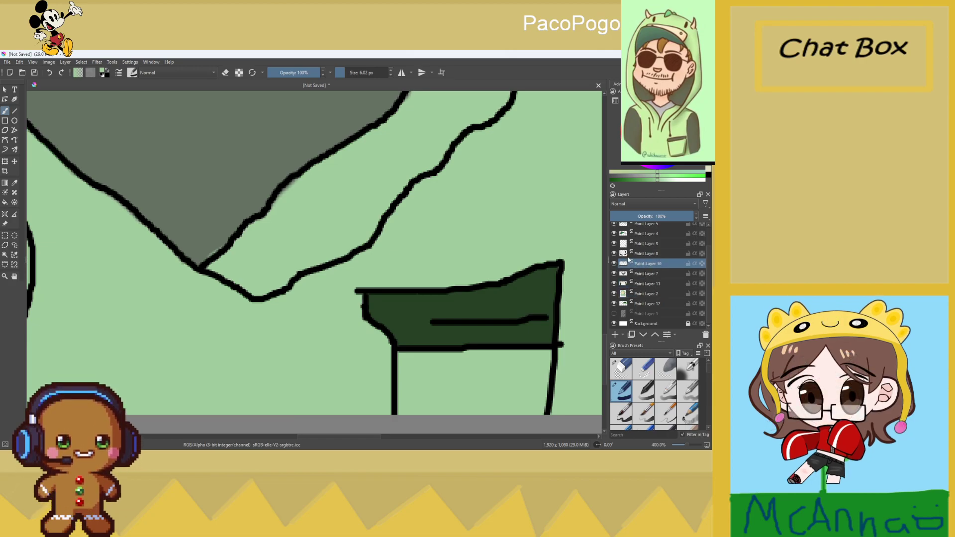
{"action": "left_click", "coordinate": [615, 244]}
{"action": "left_click", "coordinate": [615, 244]}
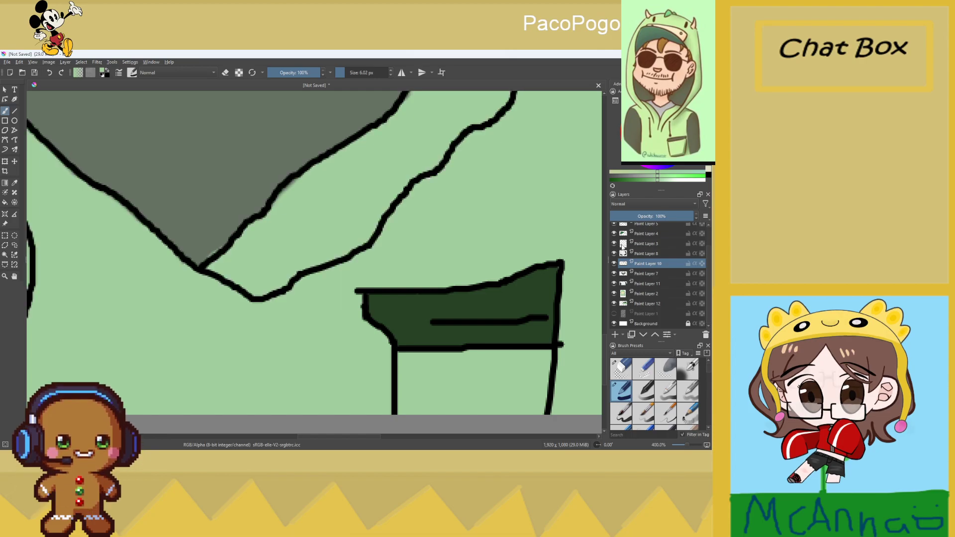
{"action": "left_click", "coordinate": [642, 244]}
{"action": "left_click", "coordinate": [621, 369]}
{"action": "mouse_move", "coordinate": [219, 278]}
{"action": "left_mouse_down"}
{"action": "mouse_move", "coordinate": [244, 301]}
{"action": "mouse_move", "coordinate": [248, 274]}
{"action": "mouse_move", "coordinate": [233, 271]}
{"action": "mouse_move", "coordinate": [231, 298]}
{"action": "mouse_move", "coordinate": [245, 279]}
{"action": "mouse_move", "coordinate": [222, 274]}
{"action": "mouse_move", "coordinate": [244, 282]}
{"action": "left_mouse_up"}
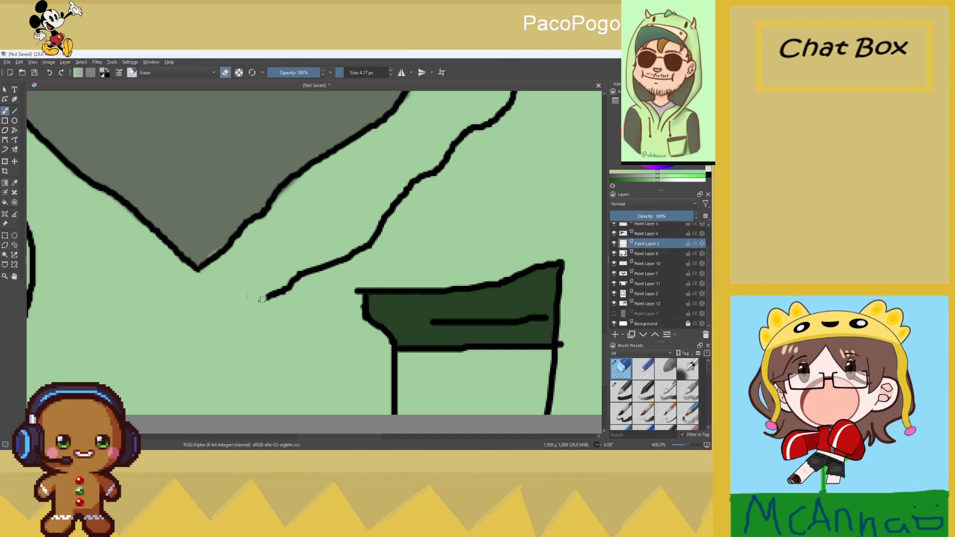
{"action": "scroll", "coordinate": [262, 298], "scroll_direction": "down", "scroll_amount": 5}
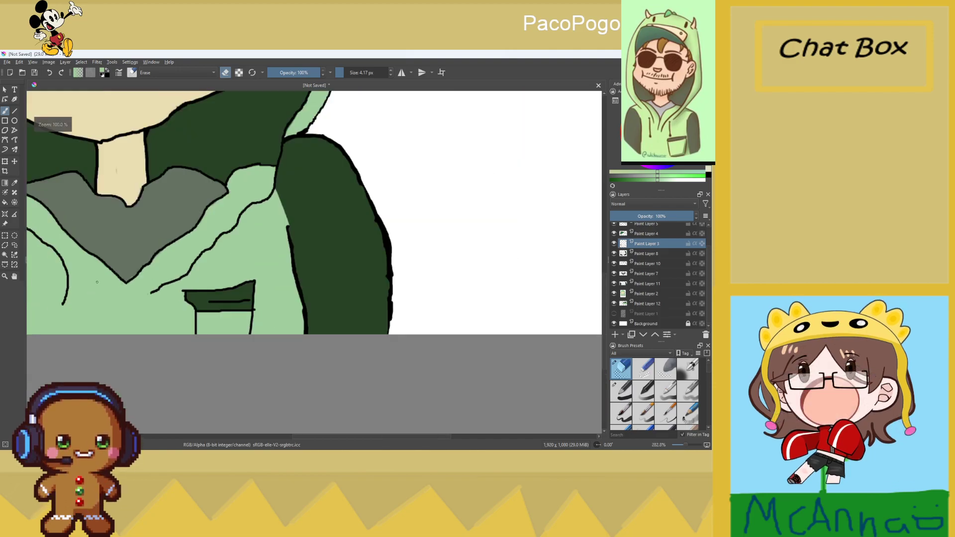
{"action": "scroll", "coordinate": [241, 226], "scroll_direction": "up", "scroll_amount": 3}
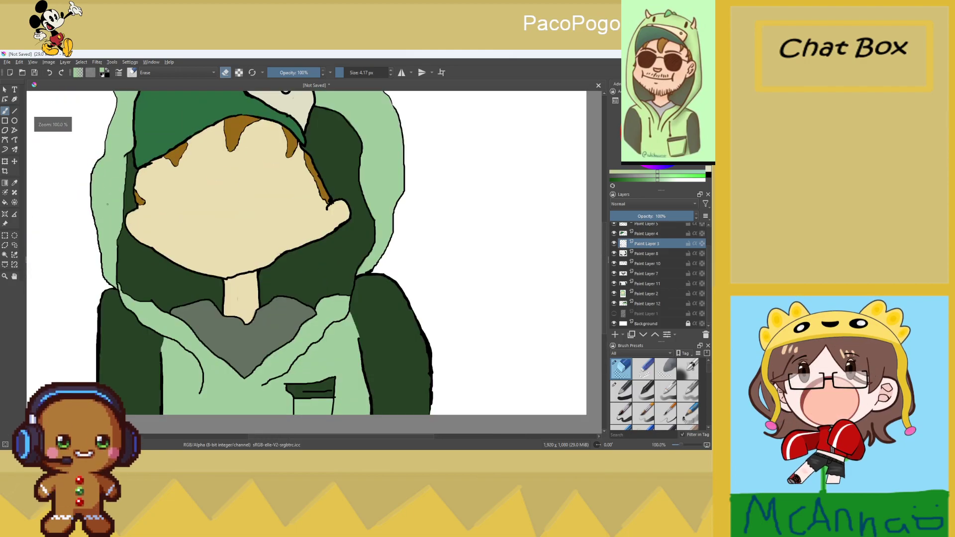
{"action": "scroll", "coordinate": [241, 226], "scroll_direction": "up", "scroll_amount": 1}
{"action": "scroll", "coordinate": [241, 226], "scroll_direction": "down", "scroll_amount": 2}
{"action": "scroll", "coordinate": [222, 377], "scroll_direction": "up", "scroll_amount": 1}
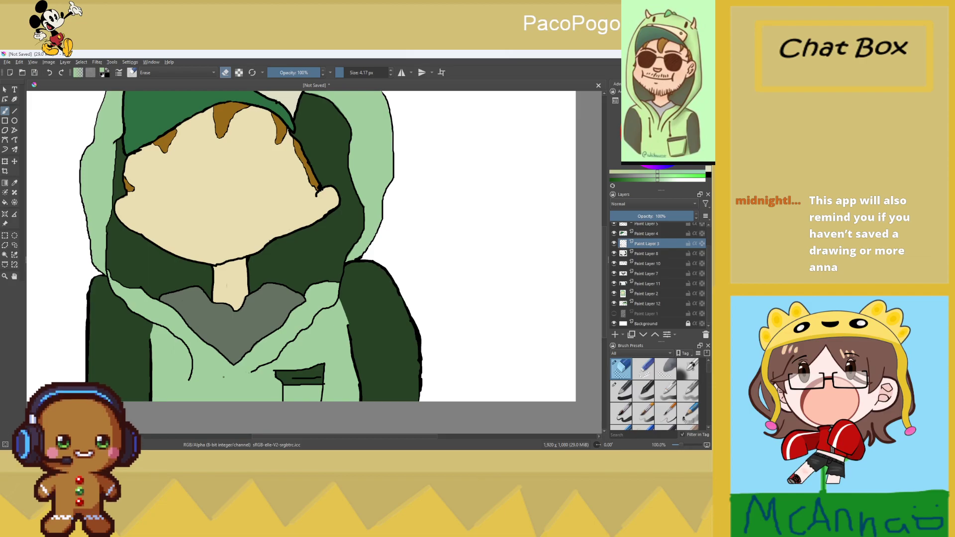
On Paint Layer 7, touch up the edge of the shirt near the collar's V tip with the sampled shirt gray
{"action": "scroll", "coordinate": [243, 362], "scroll_direction": "up", "scroll_amount": 5}
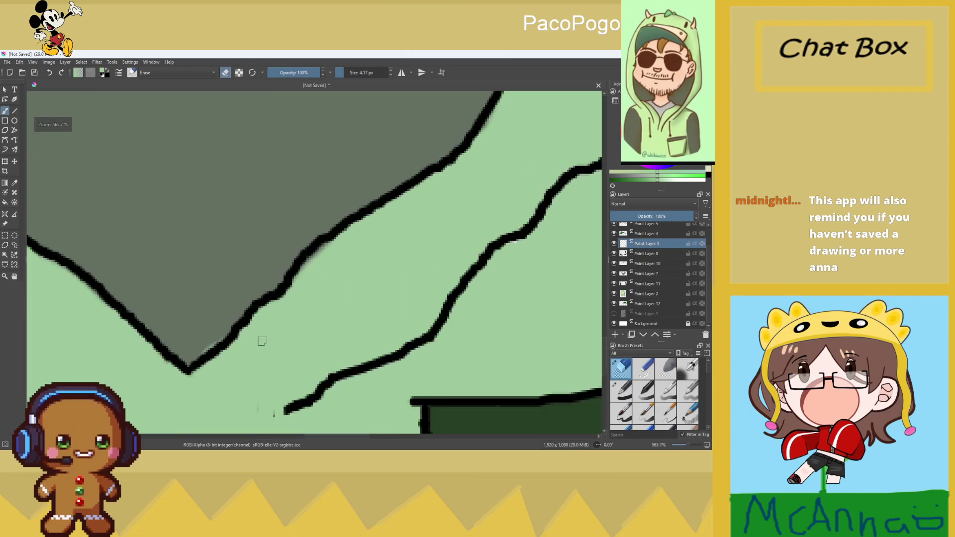
{"action": "left_click", "coordinate": [635, 275]}
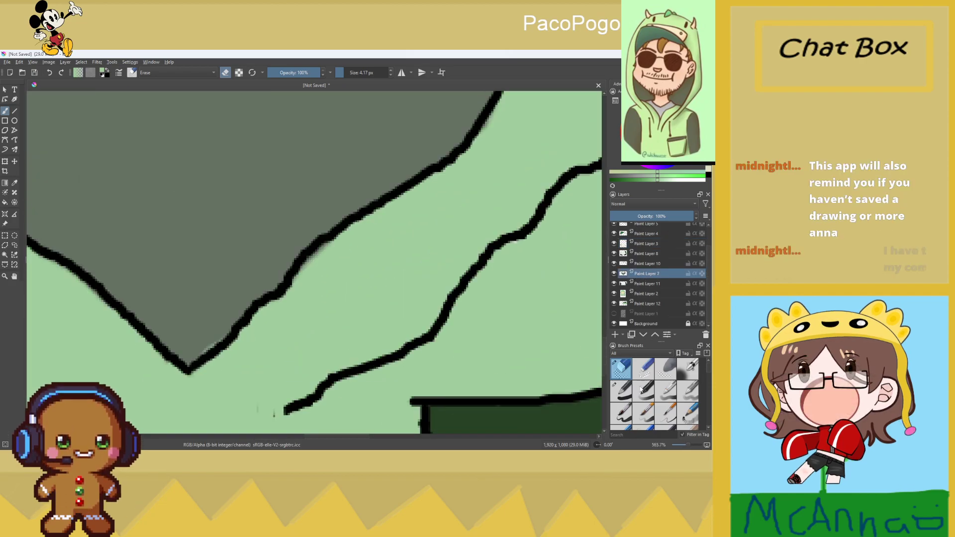
{"action": "left_click", "coordinate": [14, 181]}
{"action": "left_click", "coordinate": [175, 198]}
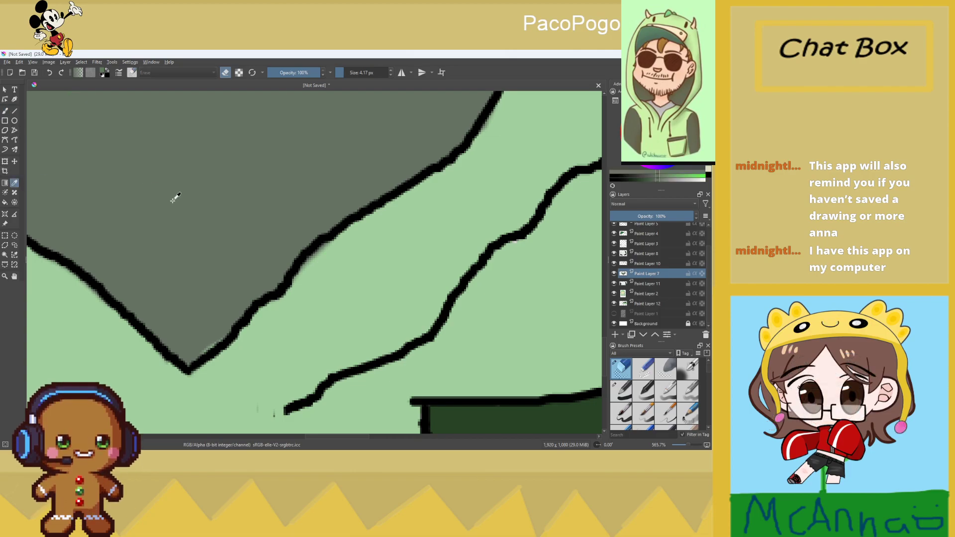
{"action": "left_click", "coordinate": [622, 390]}
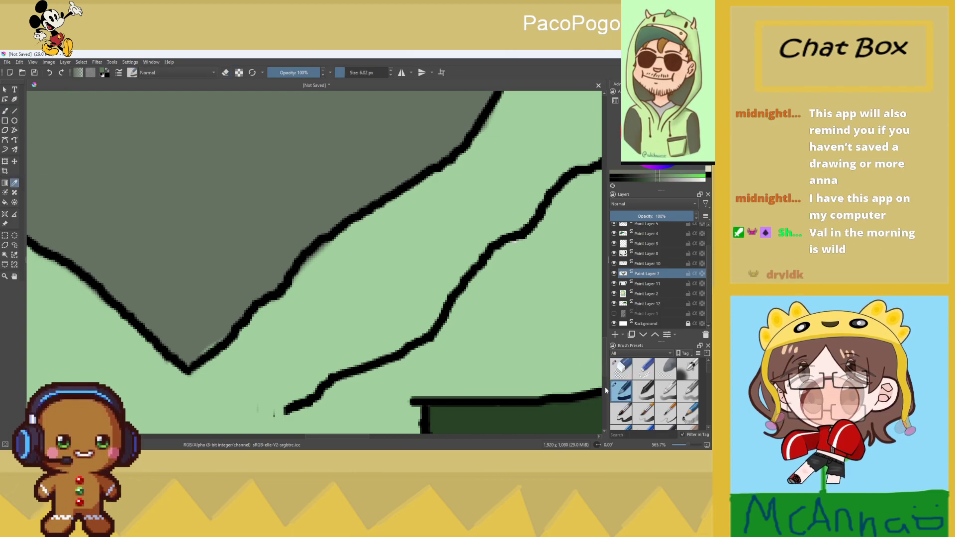
{"action": "left_click", "coordinate": [5, 111]}
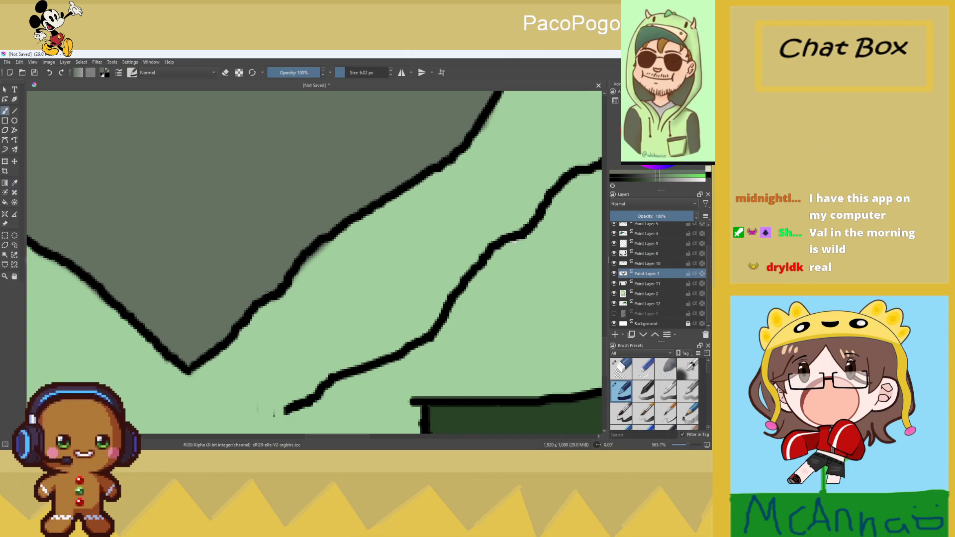
{"action": "scroll", "coordinate": [286, 275], "scroll_direction": "down", "scroll_amount": 10}
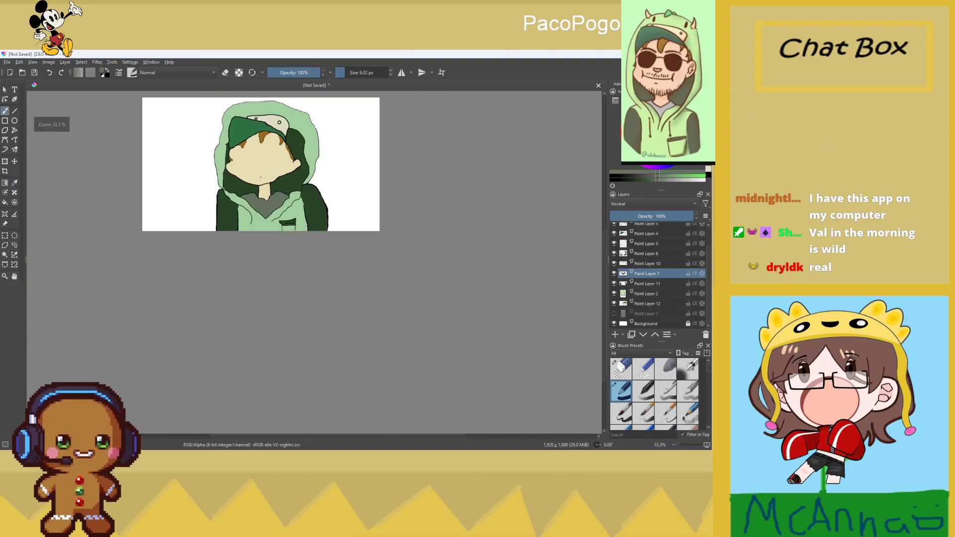
On Paint Layer 6, draw the glasses' left arm, nose bridge and right arm across the face in black
{"action": "scroll", "coordinate": [407, 201], "scroll_direction": "up", "scroll_amount": 3}
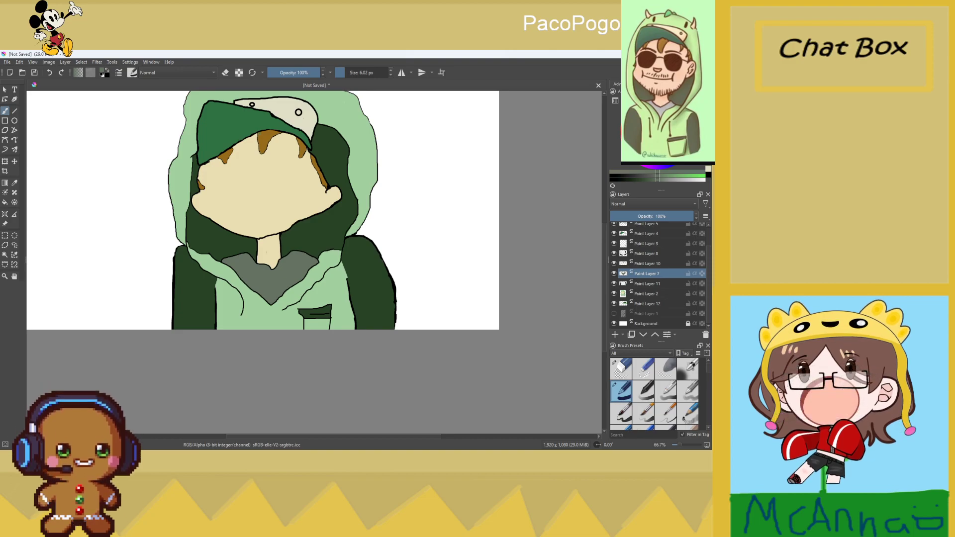
{"action": "scroll", "coordinate": [645, 255], "scroll_direction": "up", "scroll_amount": 1}
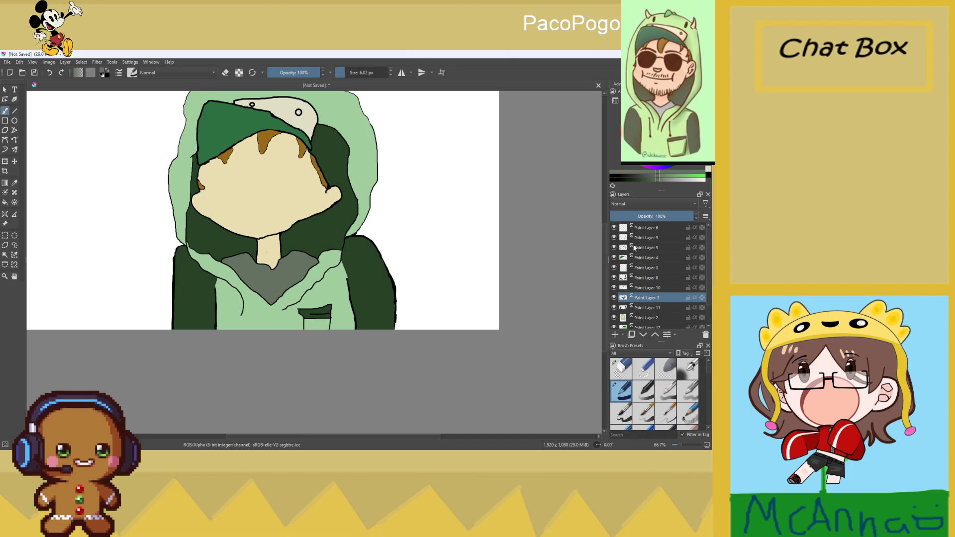
{"action": "left_click", "coordinate": [633, 237]}
{"action": "left_click", "coordinate": [630, 227]}
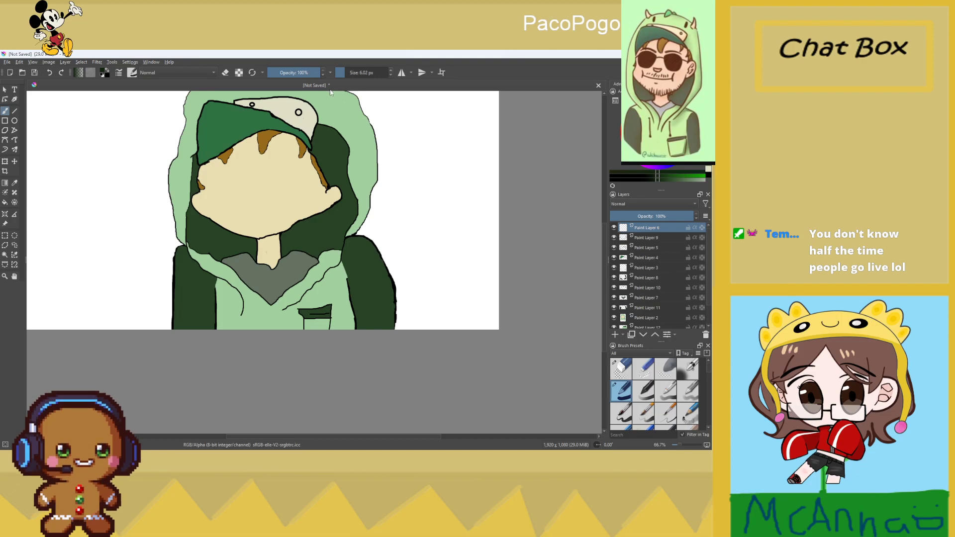
{"action": "scroll", "coordinate": [191, 169], "scroll_direction": "up", "scroll_amount": 3}
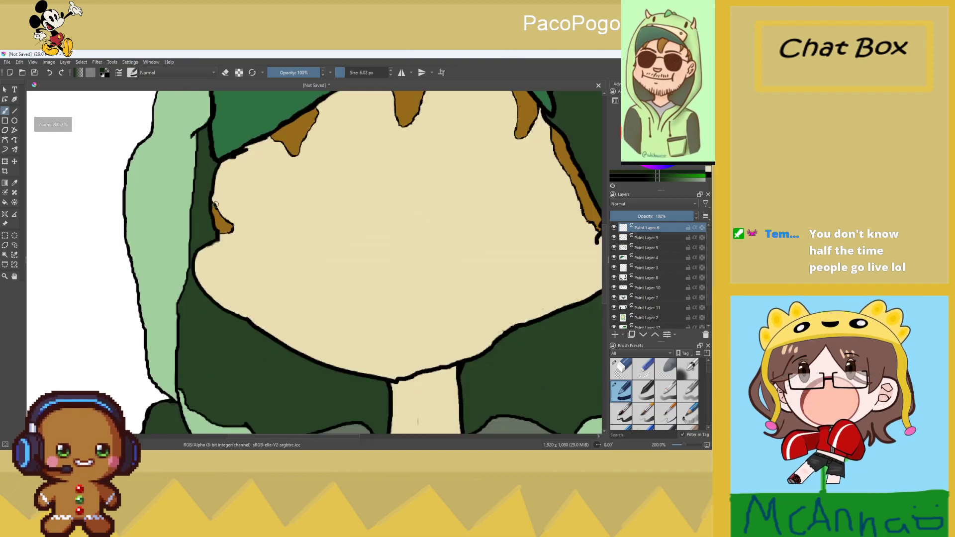
{"action": "left_click_drag", "start_coordinate": [211, 189], "coordinate": [301, 180]}
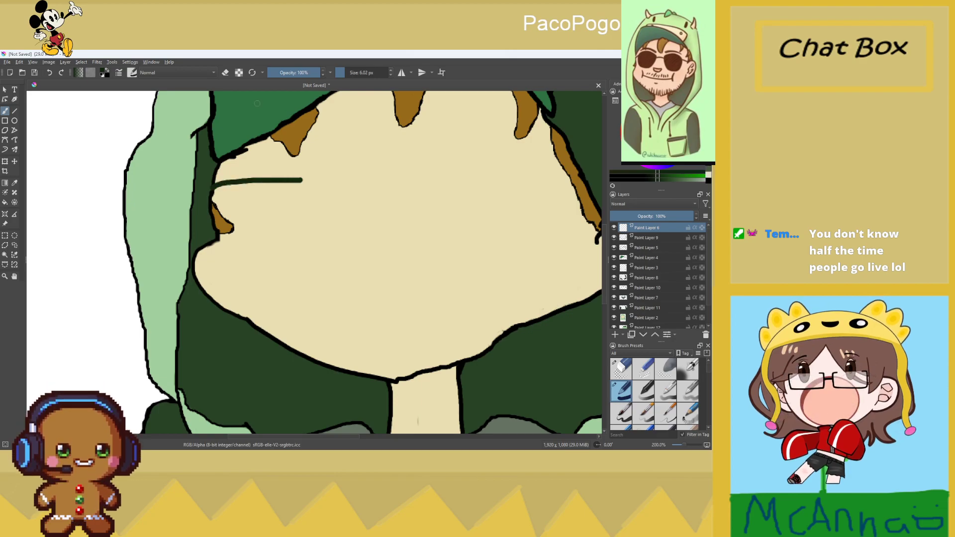
{"action": "left_click", "coordinate": [50, 73]}
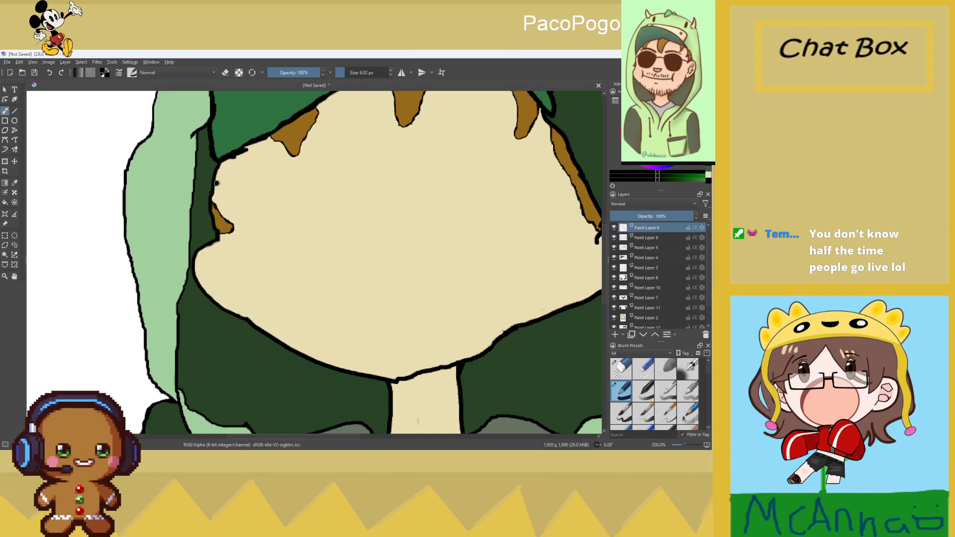
{"action": "left_click_drag", "start_coordinate": [241, 180], "coordinate": [312, 178]}
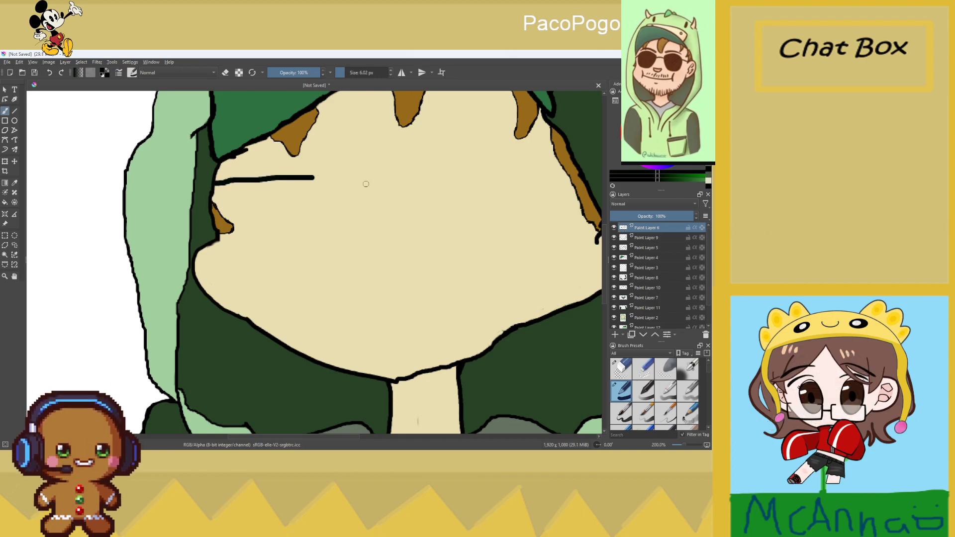
{"action": "mouse_move", "coordinate": [366, 188]}
{"action": "left_mouse_down"}
{"action": "mouse_move", "coordinate": [407, 190]}
{"action": "mouse_move", "coordinate": [510, 173]}
{"action": "mouse_move", "coordinate": [573, 198]}
{"action": "left_mouse_up"}
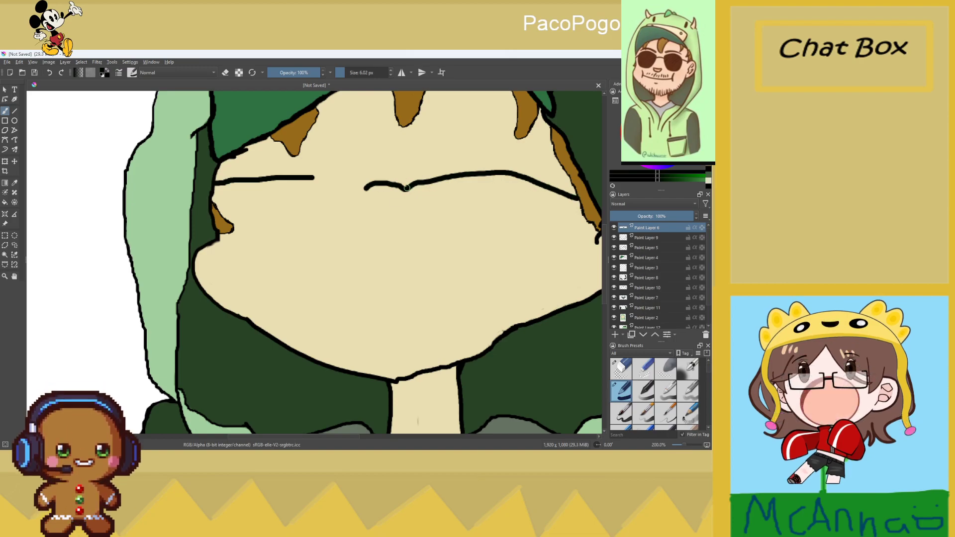
Outline an oval lens on each side of the glasses' nose bridge in black with the 6.02 px brush
{"action": "mouse_move", "coordinate": [408, 188]}
{"action": "left_mouse_down"}
{"action": "mouse_move", "coordinate": [419, 163]}
{"action": "mouse_move", "coordinate": [468, 152]}
{"action": "mouse_move", "coordinate": [505, 157]}
{"action": "mouse_move", "coordinate": [526, 181]}
{"action": "mouse_move", "coordinate": [497, 210]}
{"action": "mouse_move", "coordinate": [455, 213]}
{"action": "mouse_move", "coordinate": [410, 188]}
{"action": "left_mouse_up"}
{"action": "mouse_move", "coordinate": [266, 179]}
{"action": "left_mouse_down"}
{"action": "mouse_move", "coordinate": [320, 159]}
{"action": "mouse_move", "coordinate": [350, 166]}
{"action": "left_mouse_up"}
{"action": "mouse_move", "coordinate": [346, 201]}
{"action": "left_mouse_down"}
{"action": "mouse_move", "coordinate": [306, 207]}
{"action": "mouse_move", "coordinate": [265, 196]}
{"action": "mouse_move", "coordinate": [278, 170]}
{"action": "left_mouse_up"}
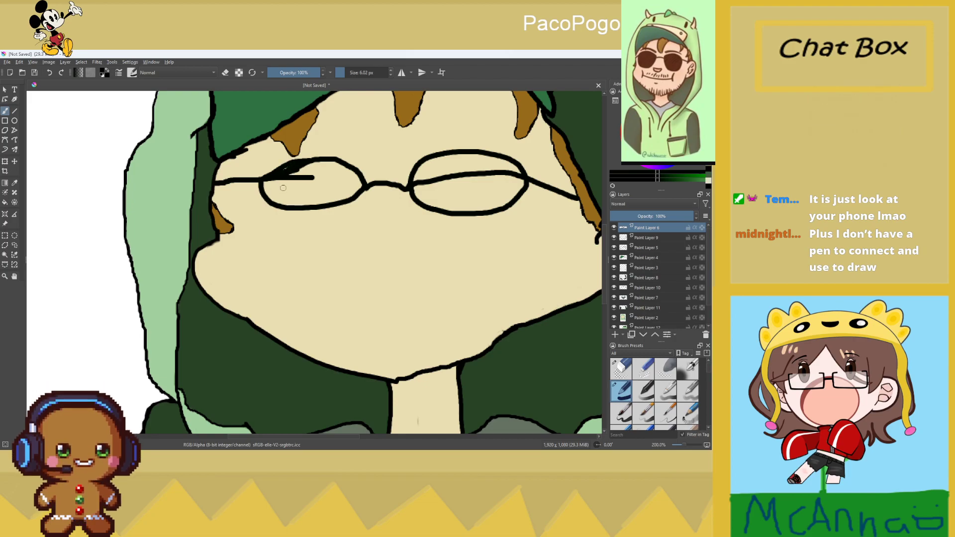
{"action": "left_click_drag", "start_coordinate": [274, 167], "coordinate": [315, 166]}
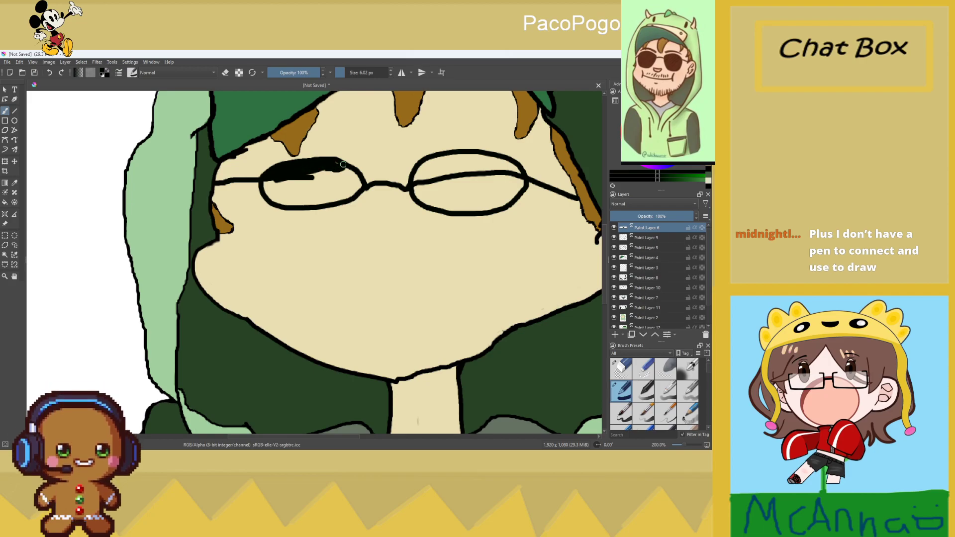
{"action": "mouse_move", "coordinate": [344, 170]}
{"action": "left_mouse_down"}
{"action": "mouse_move", "coordinate": [354, 177]}
{"action": "mouse_move", "coordinate": [343, 169]}
{"action": "mouse_move", "coordinate": [345, 190]}
{"action": "left_mouse_up"}
{"action": "left_click", "coordinate": [49, 73]}
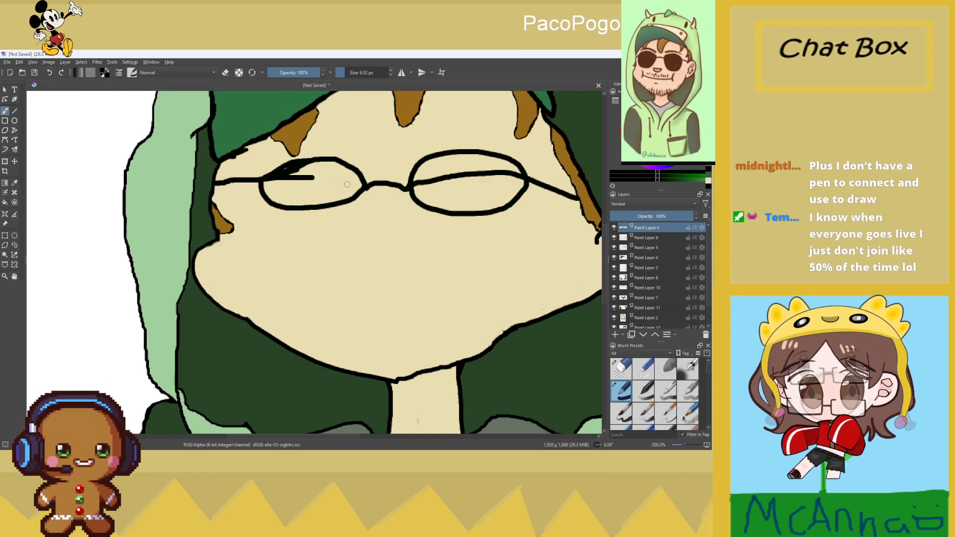
Fill the glasses' left lens solid black with a 15.96 px brush
{"action": "left_click_drag", "start_coordinate": [342, 73], "coordinate": [350, 72]}
{"action": "mouse_move", "coordinate": [319, 177]}
{"action": "left_mouse_down"}
{"action": "mouse_move", "coordinate": [299, 175]}
{"action": "mouse_move", "coordinate": [311, 169]}
{"action": "mouse_move", "coordinate": [264, 184]}
{"action": "mouse_move", "coordinate": [294, 201]}
{"action": "mouse_move", "coordinate": [322, 195]}
{"action": "mouse_move", "coordinate": [307, 202]}
{"action": "mouse_move", "coordinate": [357, 184]}
{"action": "mouse_move", "coordinate": [336, 166]}
{"action": "mouse_move", "coordinate": [304, 167]}
{"action": "mouse_move", "coordinate": [341, 188]}
{"action": "left_mouse_up"}
{"action": "mouse_move", "coordinate": [283, 186]}
{"action": "left_mouse_down"}
{"action": "mouse_move", "coordinate": [292, 181]}
{"action": "mouse_move", "coordinate": [269, 179]}
{"action": "mouse_move", "coordinate": [276, 167]}
{"action": "mouse_move", "coordinate": [318, 162]}
{"action": "mouse_move", "coordinate": [331, 175]}
{"action": "mouse_move", "coordinate": [335, 165]}
{"action": "mouse_move", "coordinate": [325, 154]}
{"action": "mouse_move", "coordinate": [274, 164]}
{"action": "mouse_move", "coordinate": [262, 180]}
{"action": "mouse_move", "coordinate": [280, 161]}
{"action": "mouse_move", "coordinate": [314, 161]}
{"action": "left_mouse_up"}
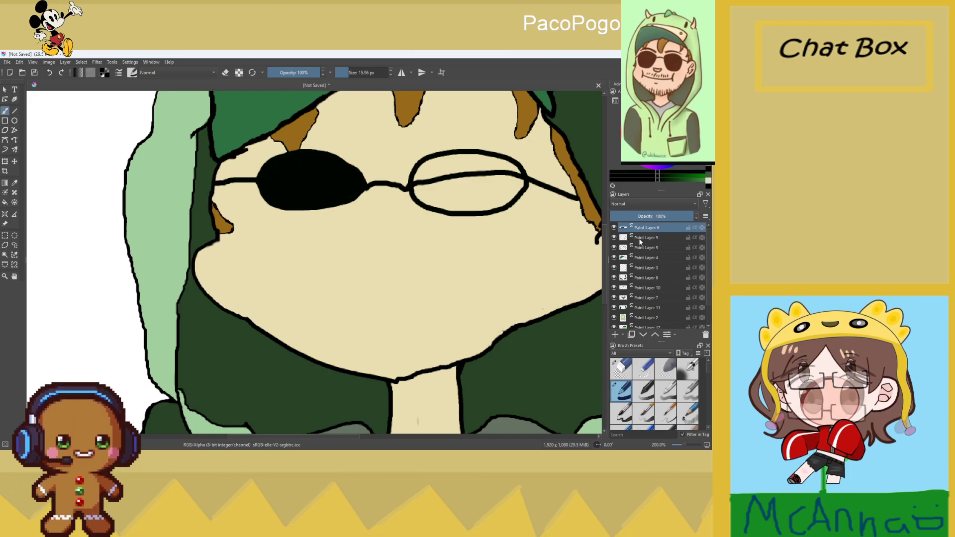
Check the contents of the neighbouring layers and move Paint Layer 6 directly below Paint Layer 10
{"action": "left_click", "coordinate": [641, 239]}
{"action": "left_click", "coordinate": [614, 238]}
{"action": "left_click", "coordinate": [614, 238]}
{"action": "left_click", "coordinate": [615, 238]}
{"action": "left_click", "coordinate": [615, 238]}
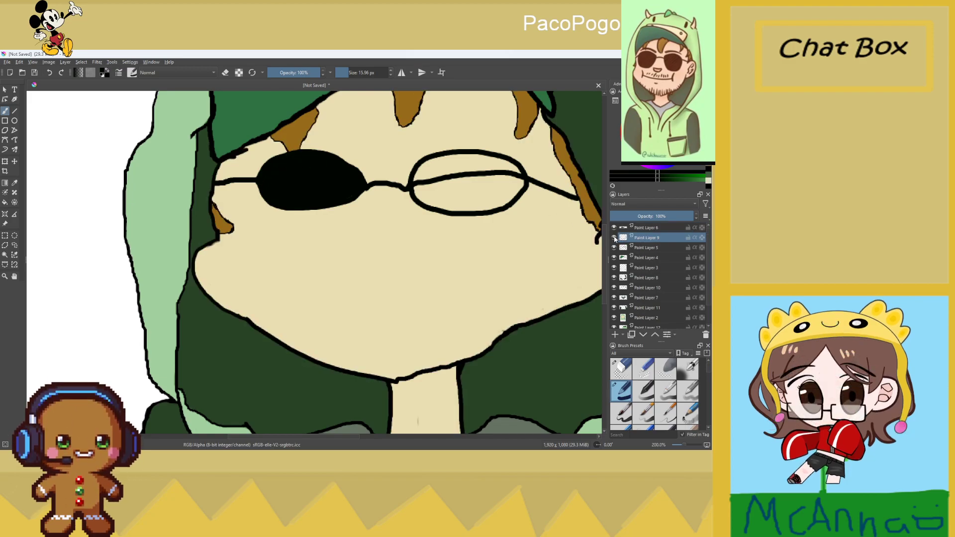
{"action": "left_click", "coordinate": [646, 248]}
{"action": "left_click", "coordinate": [614, 247]}
{"action": "left_click", "coordinate": [614, 248]}
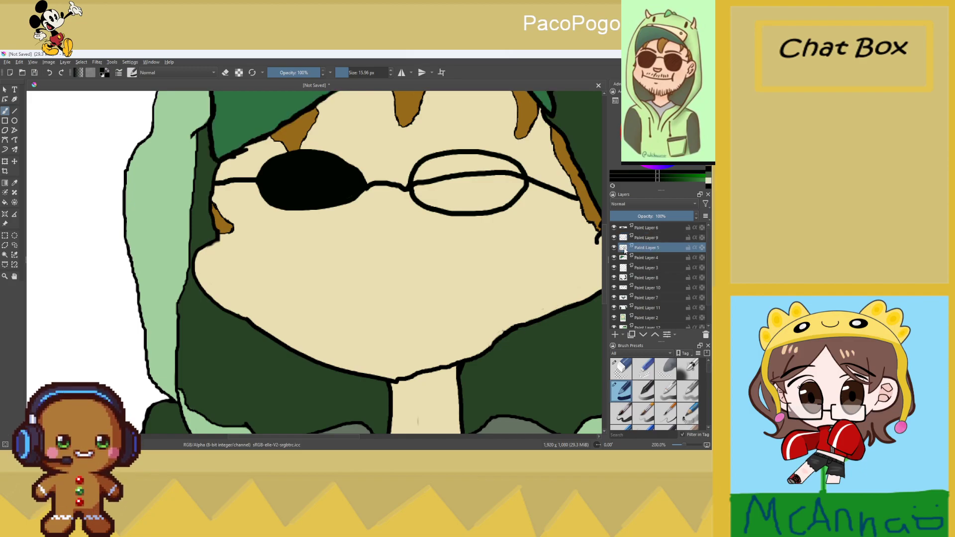
{"action": "left_click", "coordinate": [645, 288]}
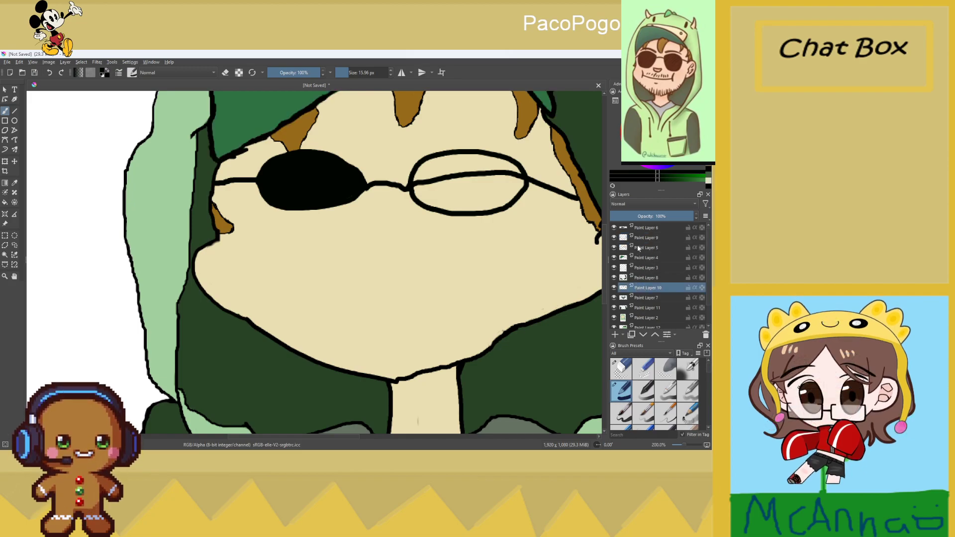
{"action": "left_click_drag", "start_coordinate": [640, 229], "coordinate": [644, 294]}
On Paint Layer 6, enlarge the left lens and fill the right lens in black, removing the bump on its upper edge
{"action": "mouse_move", "coordinate": [280, 206]}
{"action": "left_mouse_down"}
{"action": "mouse_move", "coordinate": [338, 211]}
{"action": "mouse_move", "coordinate": [353, 203]}
{"action": "mouse_move", "coordinate": [359, 173]}
{"action": "mouse_move", "coordinate": [352, 159]}
{"action": "mouse_move", "coordinate": [309, 146]}
{"action": "mouse_move", "coordinate": [273, 154]}
{"action": "mouse_move", "coordinate": [265, 172]}
{"action": "left_mouse_up"}
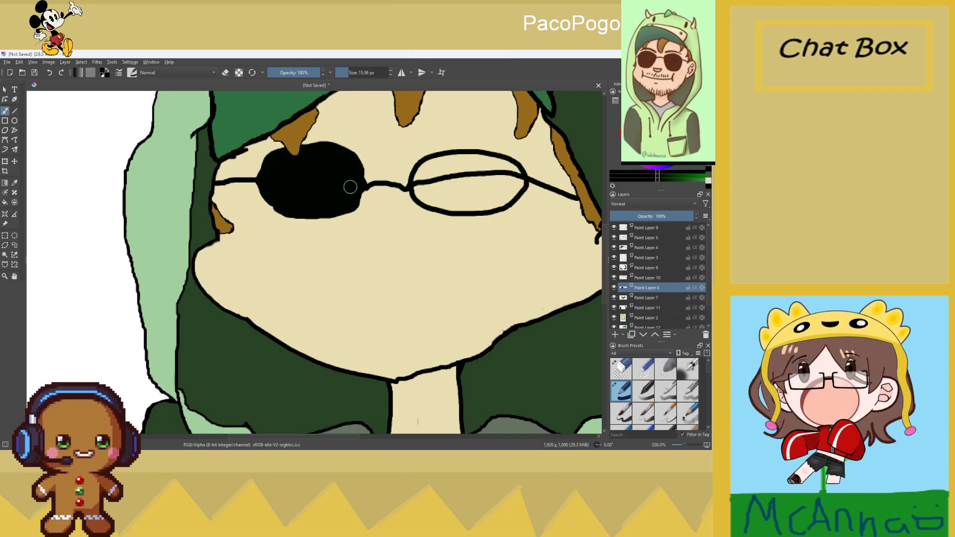
{"action": "mouse_move", "coordinate": [364, 189]}
{"action": "left_mouse_down"}
{"action": "mouse_move", "coordinate": [408, 188]}
{"action": "mouse_move", "coordinate": [432, 155]}
{"action": "mouse_move", "coordinate": [508, 158]}
{"action": "mouse_move", "coordinate": [524, 184]}
{"action": "mouse_move", "coordinate": [505, 226]}
{"action": "mouse_move", "coordinate": [431, 228]}
{"action": "mouse_move", "coordinate": [416, 215]}
{"action": "mouse_move", "coordinate": [413, 179]}
{"action": "mouse_move", "coordinate": [422, 213]}
{"action": "mouse_move", "coordinate": [437, 159]}
{"action": "mouse_move", "coordinate": [453, 165]}
{"action": "mouse_move", "coordinate": [459, 187]}
{"action": "mouse_move", "coordinate": [497, 171]}
{"action": "mouse_move", "coordinate": [496, 162]}
{"action": "mouse_move", "coordinate": [509, 171]}
{"action": "mouse_move", "coordinate": [506, 211]}
{"action": "mouse_move", "coordinate": [474, 213]}
{"action": "mouse_move", "coordinate": [469, 201]}
{"action": "mouse_move", "coordinate": [448, 219]}
{"action": "mouse_move", "coordinate": [500, 219]}
{"action": "left_mouse_up"}
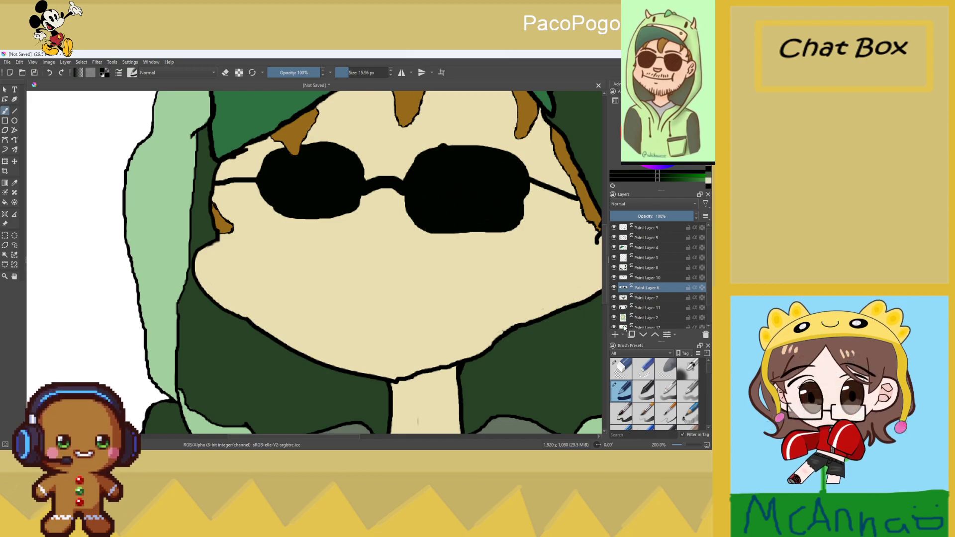
{"action": "left_click", "coordinate": [621, 368]}
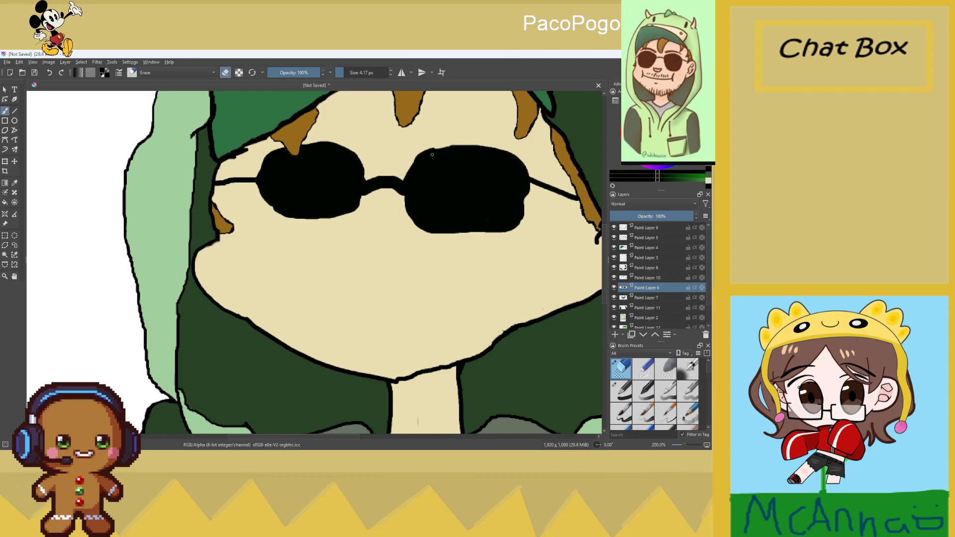
{"action": "left_click", "coordinate": [622, 390]}
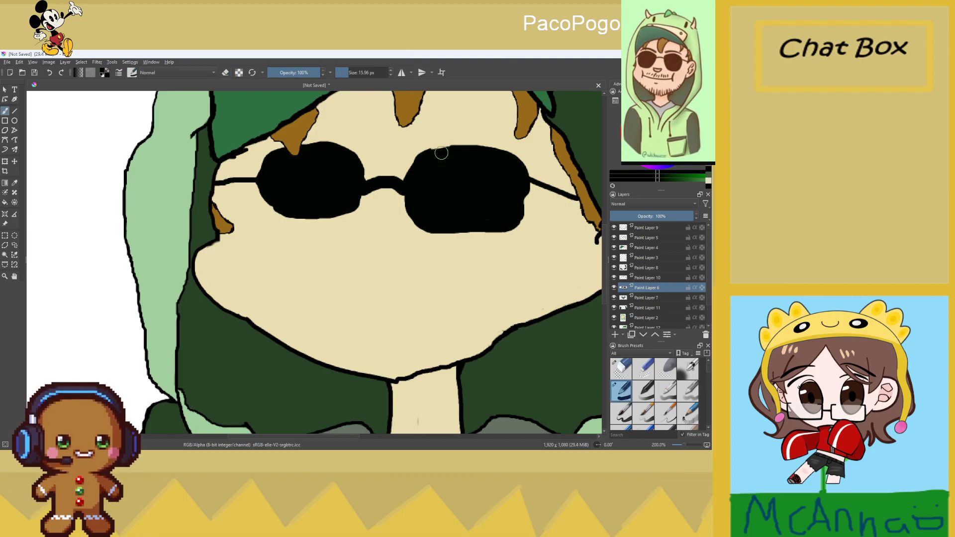
Round out the left lens's outer side and lower edge in black with the 15.96 px brush
{"action": "scroll", "coordinate": [452, 151], "scroll_direction": "down", "scroll_amount": 4}
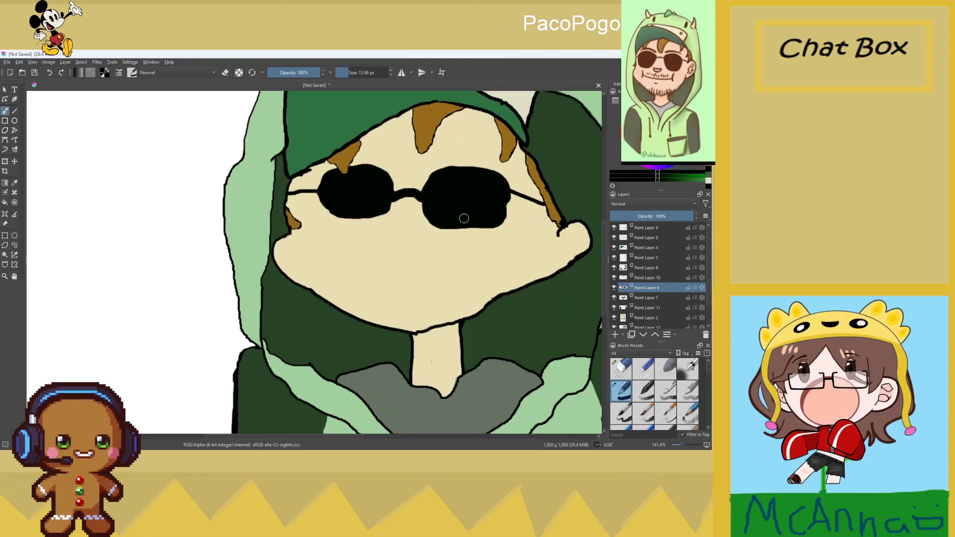
{"action": "key", "text": "1"}
{"action": "scroll", "coordinate": [434, 223], "scroll_direction": "up", "scroll_amount": 1}
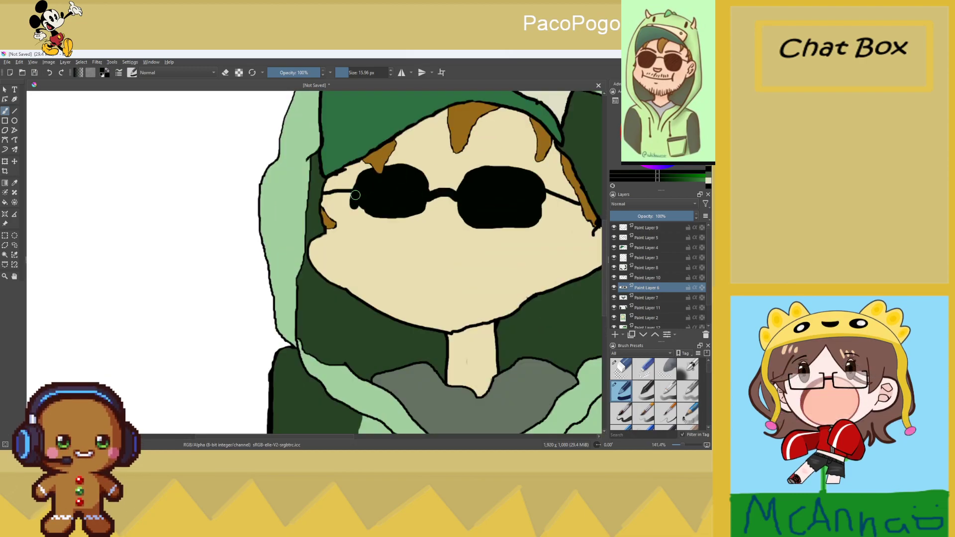
{"action": "mouse_move", "coordinate": [361, 211]}
{"action": "left_mouse_down"}
{"action": "mouse_move", "coordinate": [401, 219]}
{"action": "mouse_move", "coordinate": [414, 205]}
{"action": "left_mouse_up"}
{"action": "left_click_drag", "start_coordinate": [366, 223], "coordinate": [416, 218]}
{"action": "scroll", "coordinate": [419, 188], "scroll_direction": "down", "scroll_amount": 4}
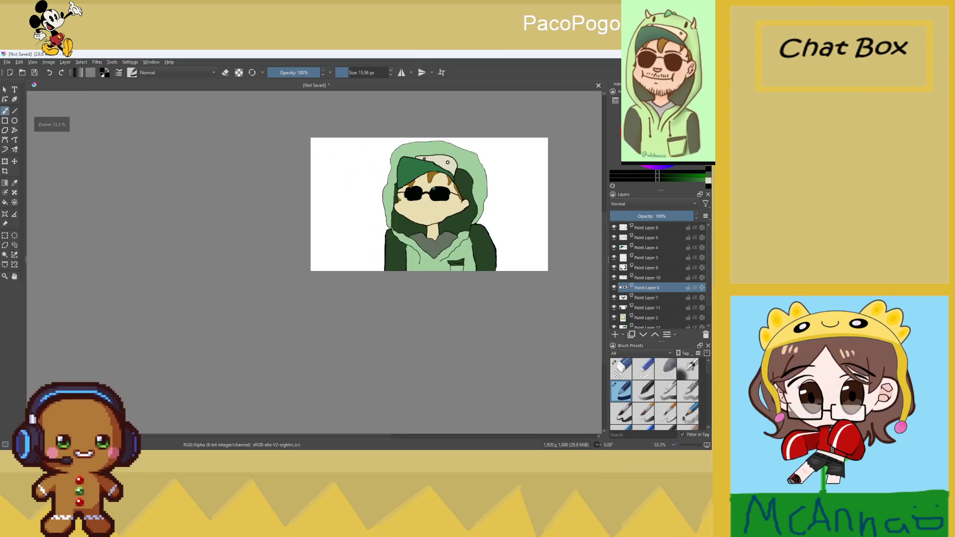
{"action": "scroll", "coordinate": [433, 189], "scroll_direction": "up", "scroll_amount": 1}
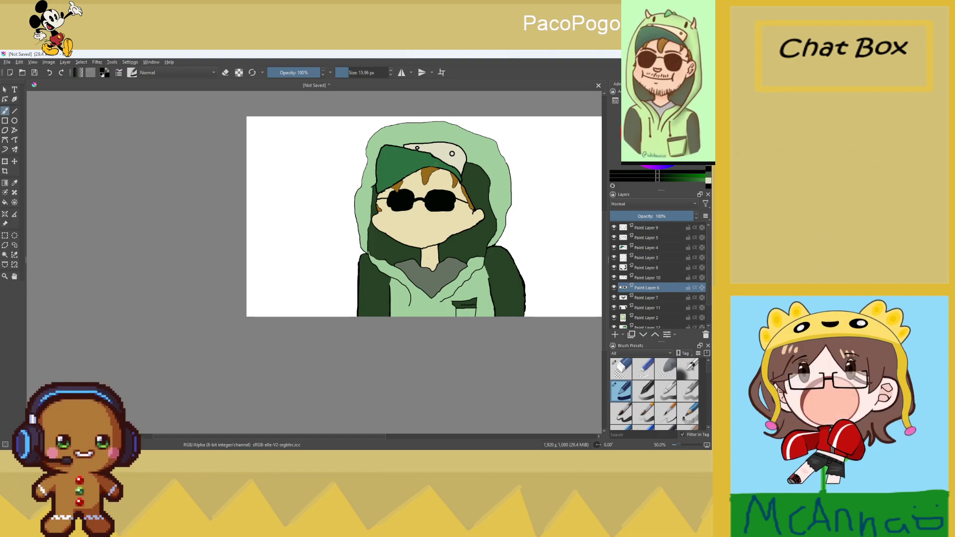
{"action": "scroll", "coordinate": [394, 213], "scroll_direction": "up", "scroll_amount": 5}
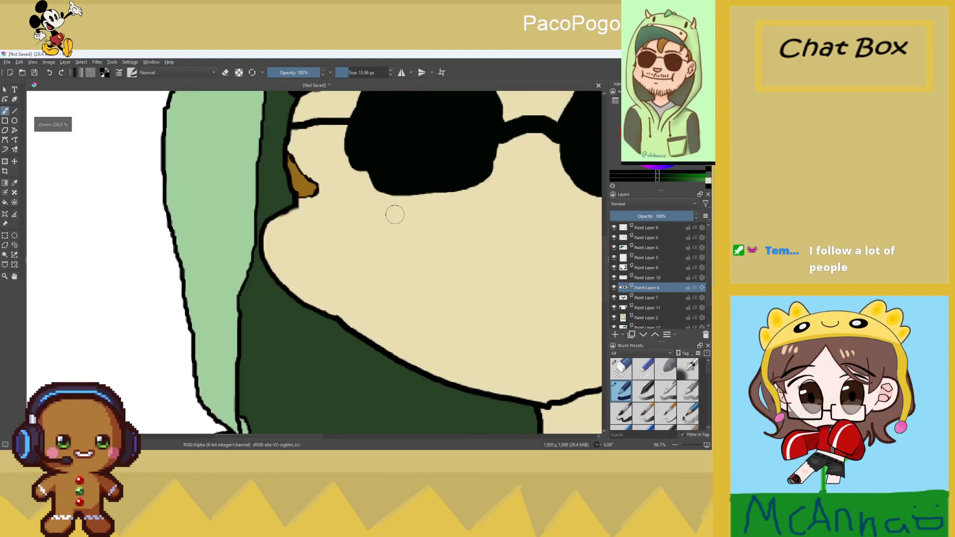
{"action": "mouse_move", "coordinate": [355, 151]}
{"action": "left_mouse_down"}
{"action": "mouse_move", "coordinate": [368, 184]}
{"action": "mouse_move", "coordinate": [405, 188]}
{"action": "left_mouse_up"}
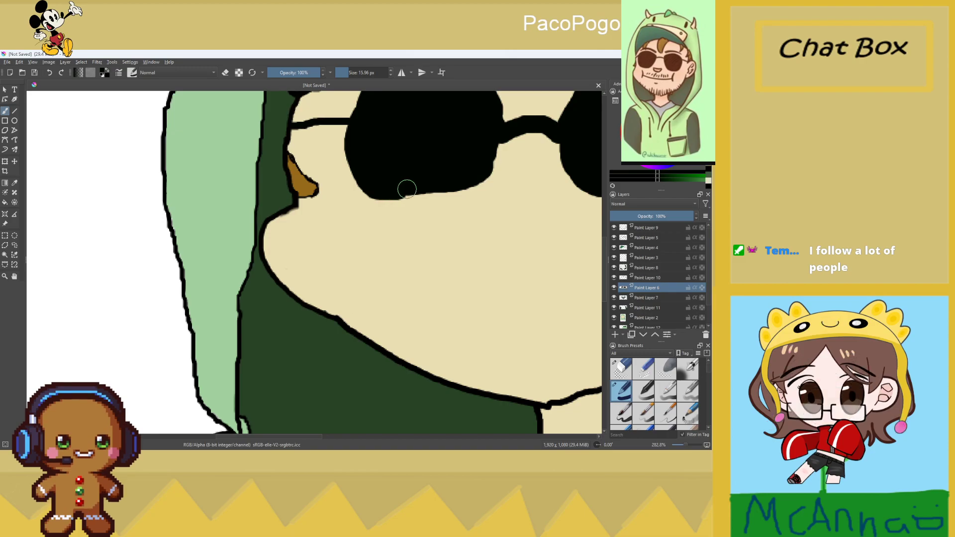
Examine the sunglasses and the whole portrait against the reference at several zoom levels
{"action": "scroll", "coordinate": [405, 188], "scroll_direction": "down", "scroll_amount": 6}
{"action": "scroll", "coordinate": [478, 198], "scroll_direction": "up", "scroll_amount": 2}
{"action": "scroll", "coordinate": [479, 198], "scroll_direction": "up", "scroll_amount": 2}
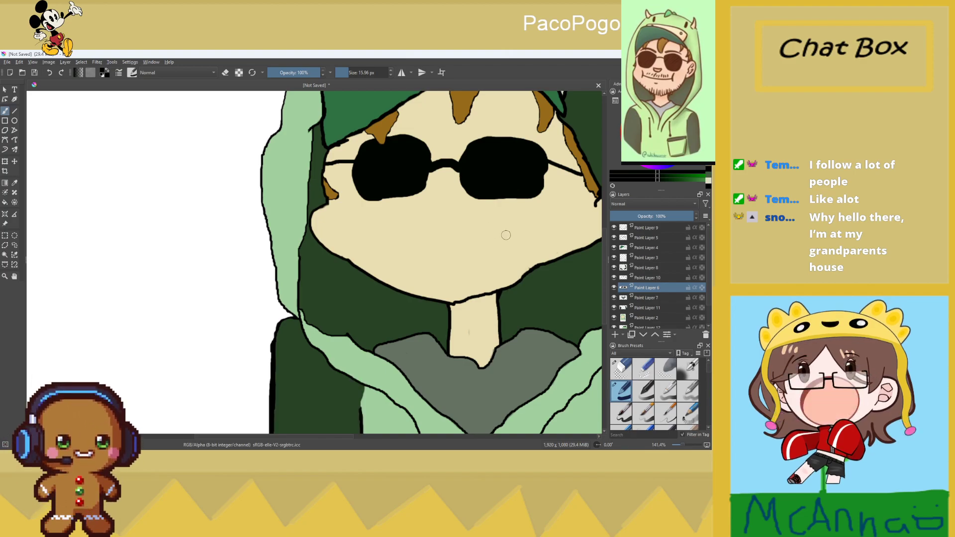
{"action": "scroll", "coordinate": [506, 234], "scroll_direction": "down", "scroll_amount": 3}
{"action": "scroll", "coordinate": [522, 228], "scroll_direction": "down", "scroll_amount": 2}
{"action": "scroll", "coordinate": [525, 231], "scroll_direction": "up", "scroll_amount": 2}
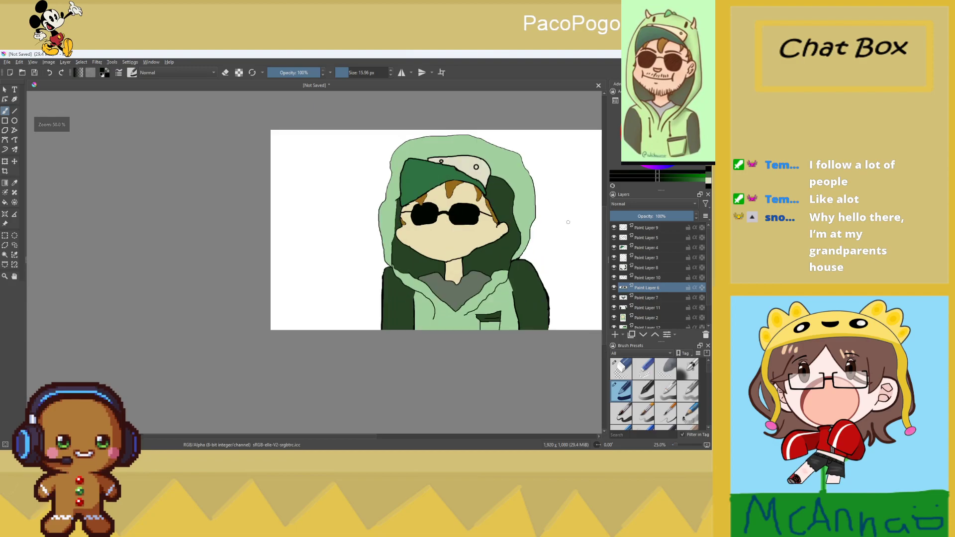
{"action": "scroll", "coordinate": [527, 235], "scroll_direction": "down", "scroll_amount": 1}
{"action": "scroll", "coordinate": [531, 238], "scroll_direction": "up", "scroll_amount": 1}
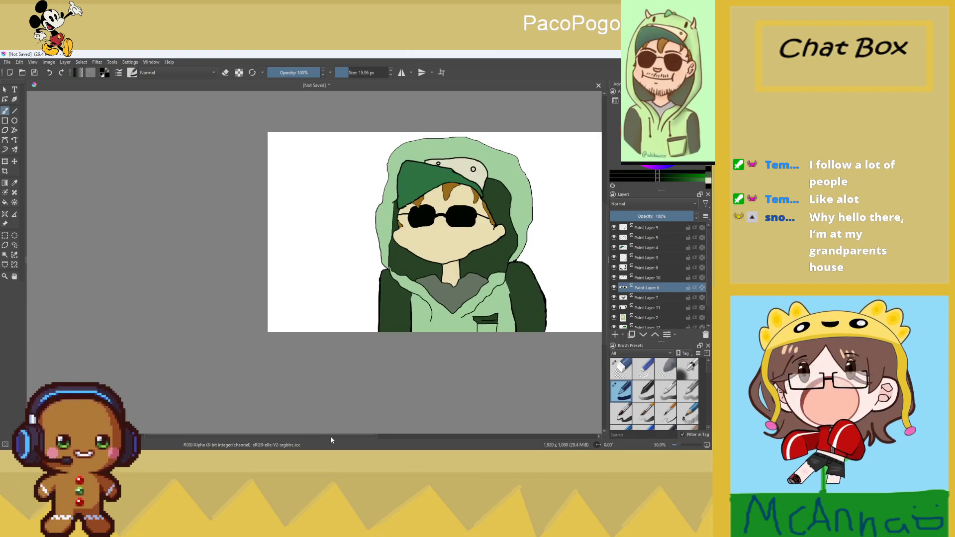
{"action": "left_click_drag", "start_coordinate": [330, 436], "coordinate": [347, 436]}
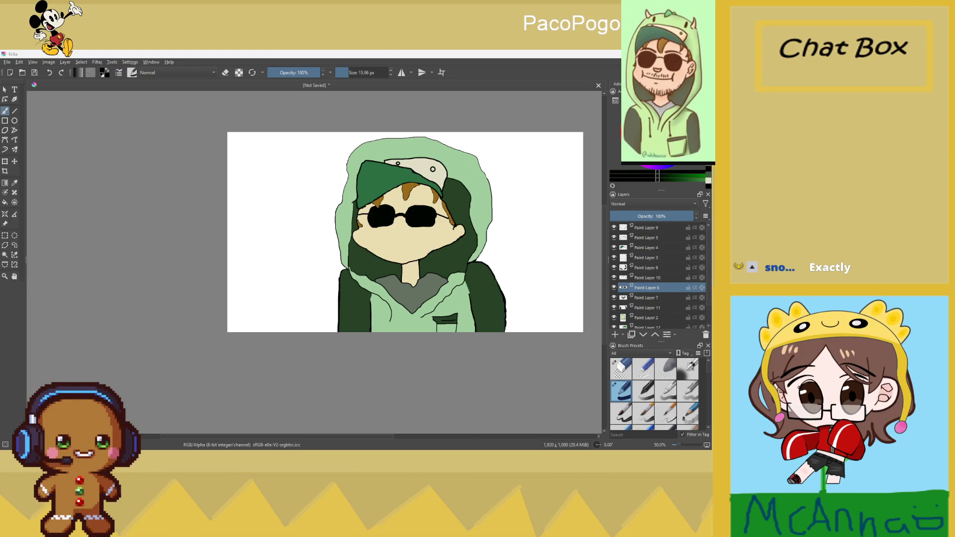
Add a paint layer directly above Paint Layer 10 and set up a dark brown 12.30 px brush
{"action": "scroll", "coordinate": [424, 216], "scroll_direction": "up", "scroll_amount": 1}
{"action": "scroll", "coordinate": [554, 211], "scroll_direction": "up", "scroll_amount": 1}
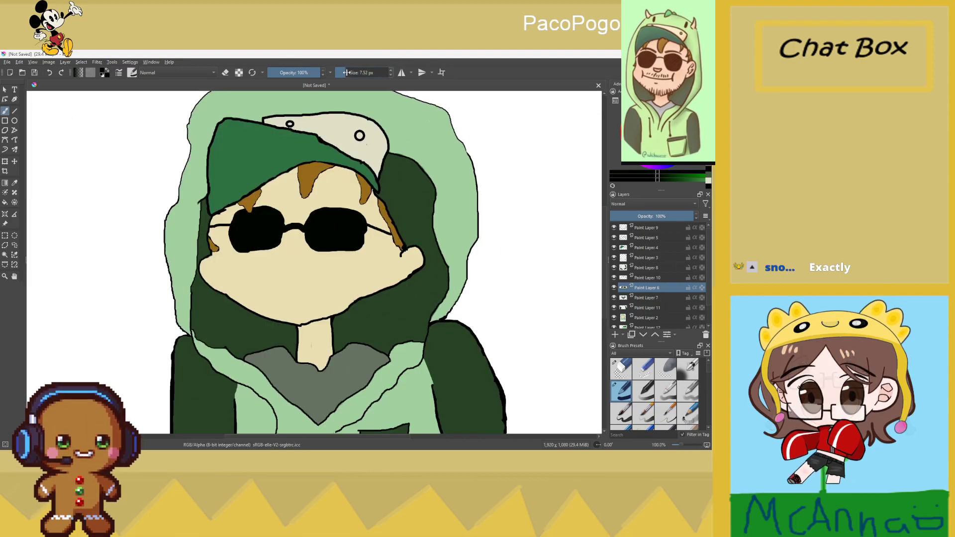
{"action": "left_click_drag", "start_coordinate": [352, 72], "coordinate": [342, 72]}
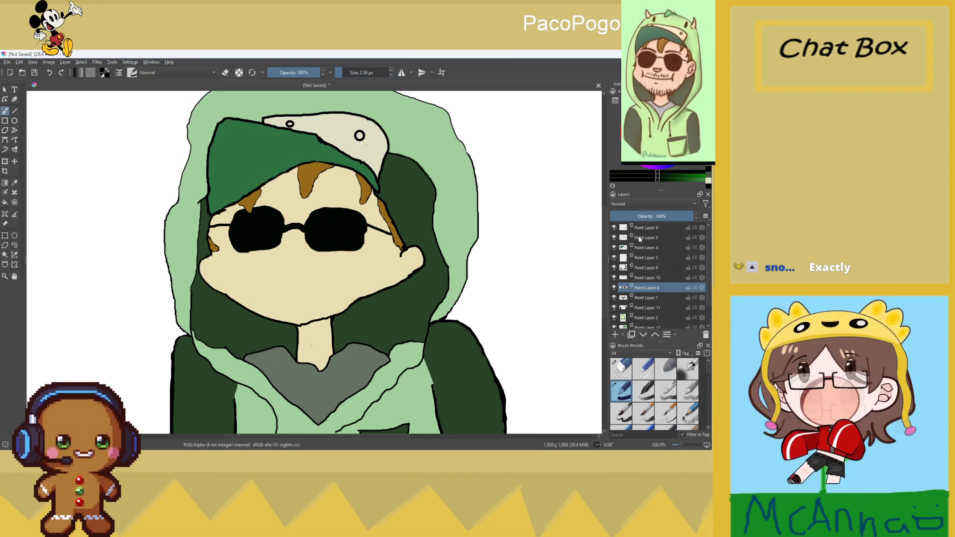
{"action": "left_click", "coordinate": [639, 279]}
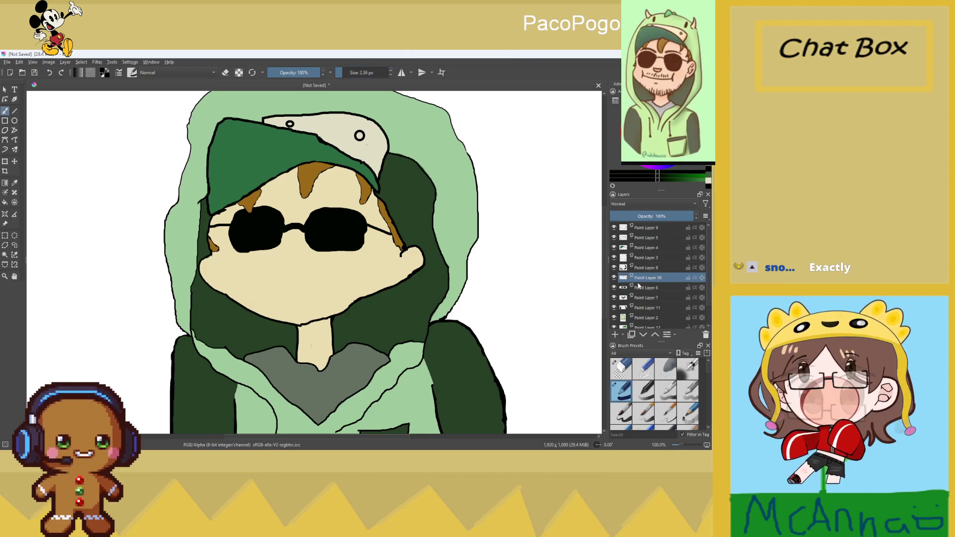
{"action": "left_click", "coordinate": [617, 336]}
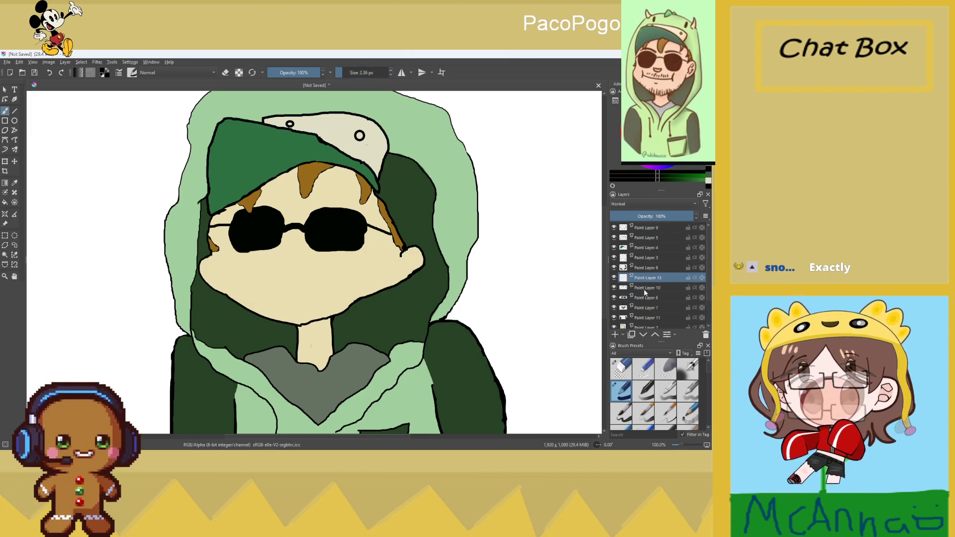
{"action": "mouse_move", "coordinate": [644, 284]}
{"action": "left_mouse_down"}
{"action": "mouse_move", "coordinate": [646, 294]}
{"action": "mouse_move", "coordinate": [644, 278]}
{"action": "left_mouse_up"}
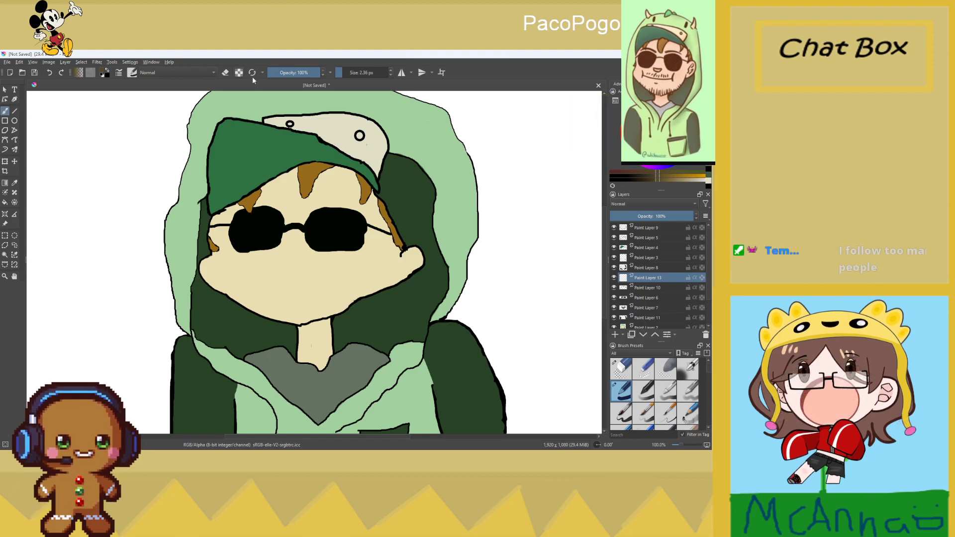
{"action": "left_click", "coordinate": [344, 72]}
{"action": "left_click", "coordinate": [345, 73]}
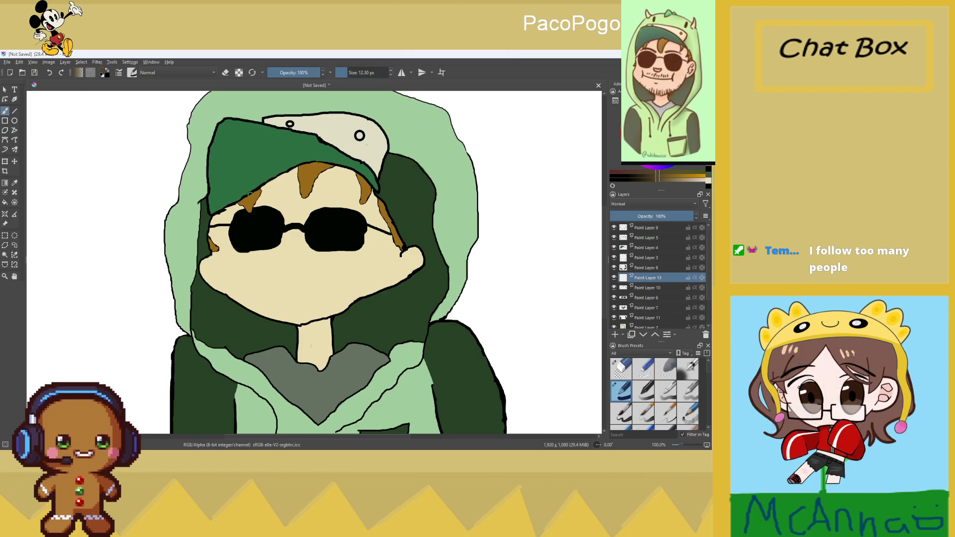
{"action": "left_click_drag", "start_coordinate": [238, 208], "coordinate": [277, 196]}
{"action": "left_click", "coordinate": [50, 73]}
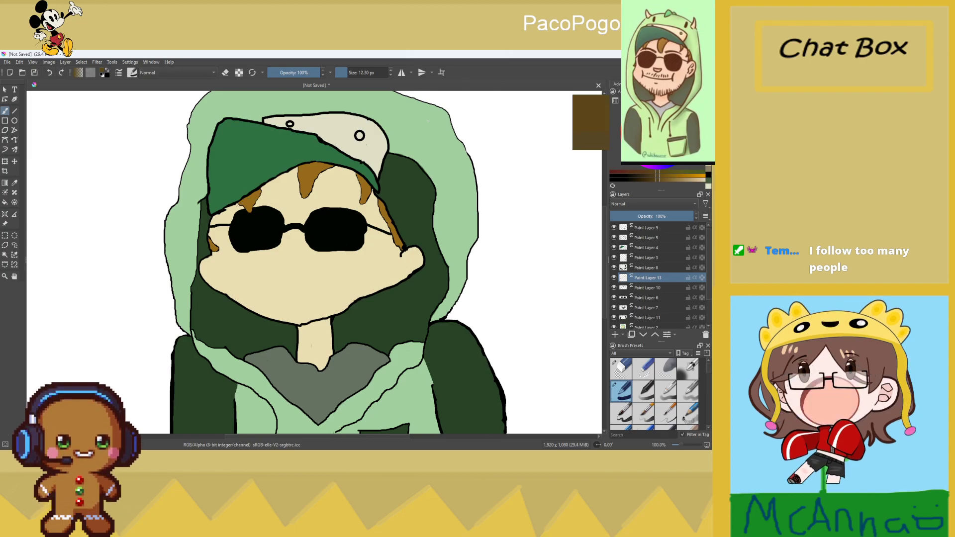
{"action": "left_click_drag", "start_coordinate": [237, 207], "coordinate": [346, 195]}
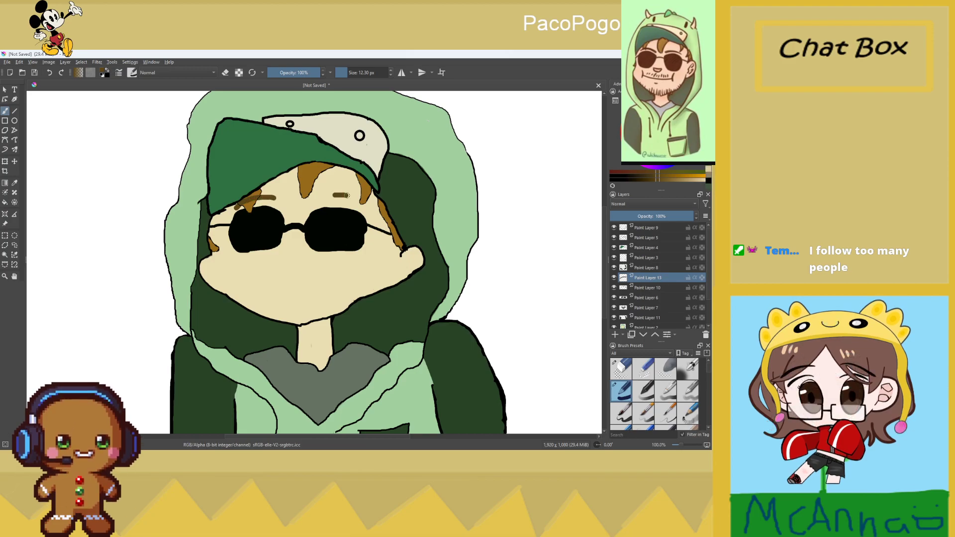
{"action": "left_click", "coordinate": [50, 73]}
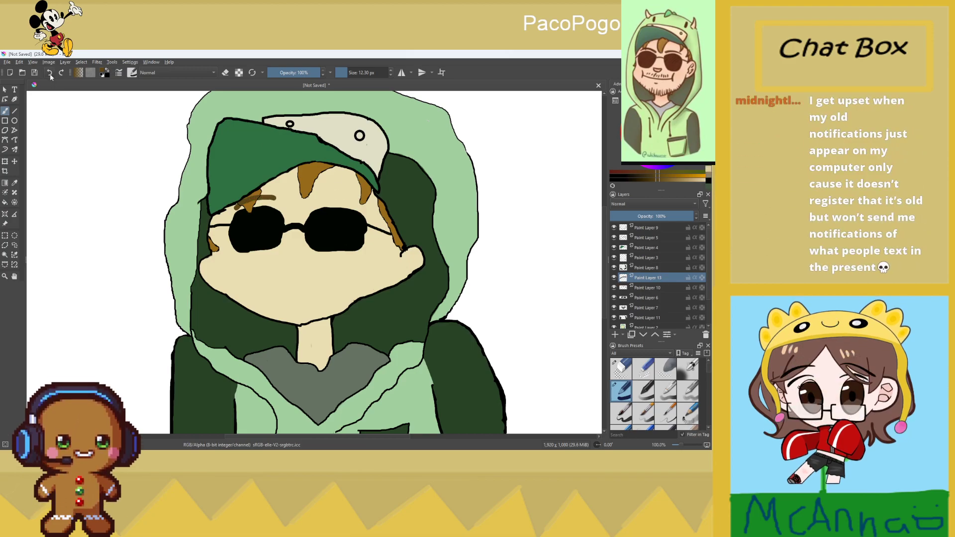
{"action": "left_click", "coordinate": [49, 73]}
On the new layer, draw a curved dark brown eyebrow above each sunglass lens, redoing the left one
{"action": "scroll", "coordinate": [330, 179], "scroll_direction": "up", "scroll_amount": 3}
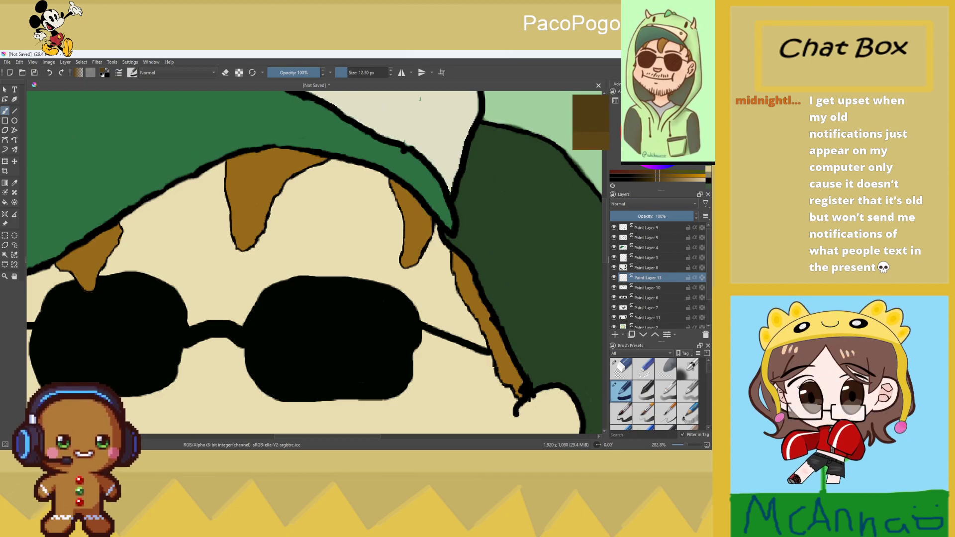
{"action": "mouse_move", "coordinate": [279, 254]}
{"action": "left_mouse_down"}
{"action": "mouse_move", "coordinate": [385, 250]}
{"action": "mouse_move", "coordinate": [435, 282]}
{"action": "left_mouse_up"}
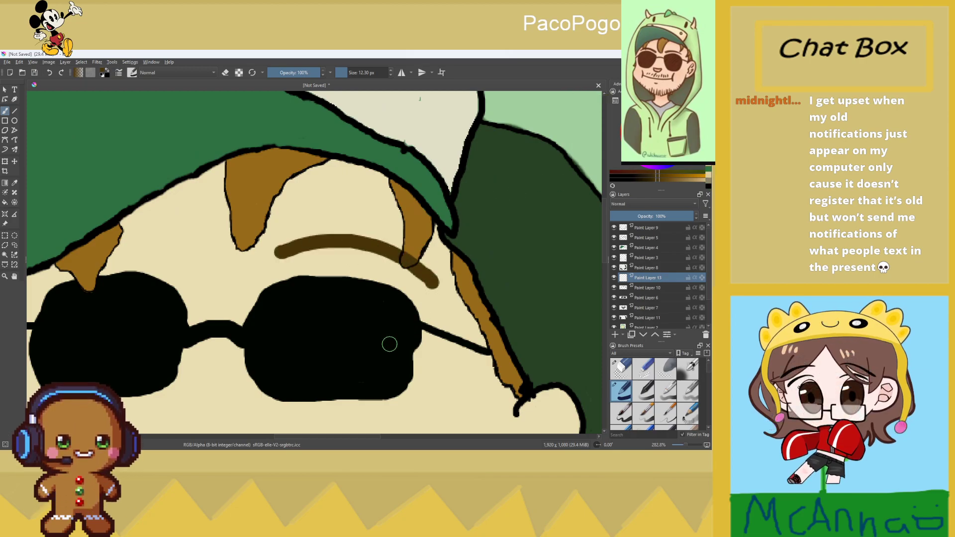
{"action": "scroll", "coordinate": [401, 338], "scroll_direction": "down", "scroll_amount": 2}
{"action": "left_click_drag", "start_coordinate": [174, 280], "coordinate": [104, 304]}
{"action": "scroll", "coordinate": [161, 326], "scroll_direction": "down", "scroll_amount": 1}
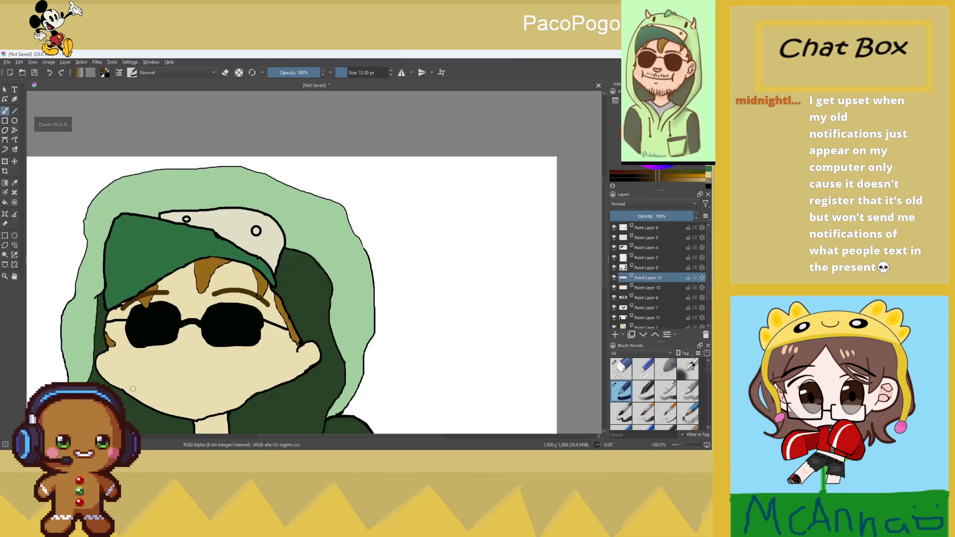
{"action": "scroll", "coordinate": [133, 388], "scroll_direction": "up", "scroll_amount": 1}
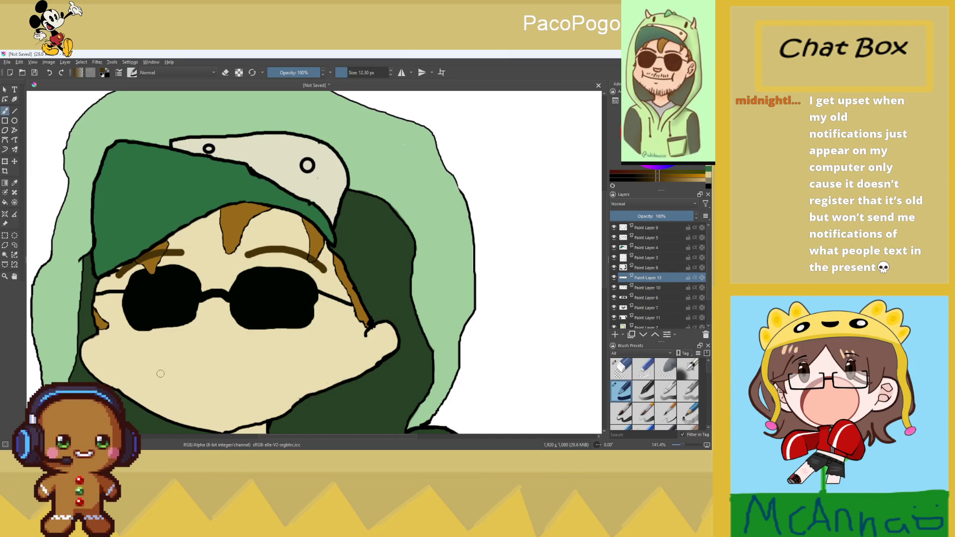
{"action": "left_click", "coordinate": [49, 73]}
{"action": "left_click_drag", "start_coordinate": [191, 257], "coordinate": [141, 267]}
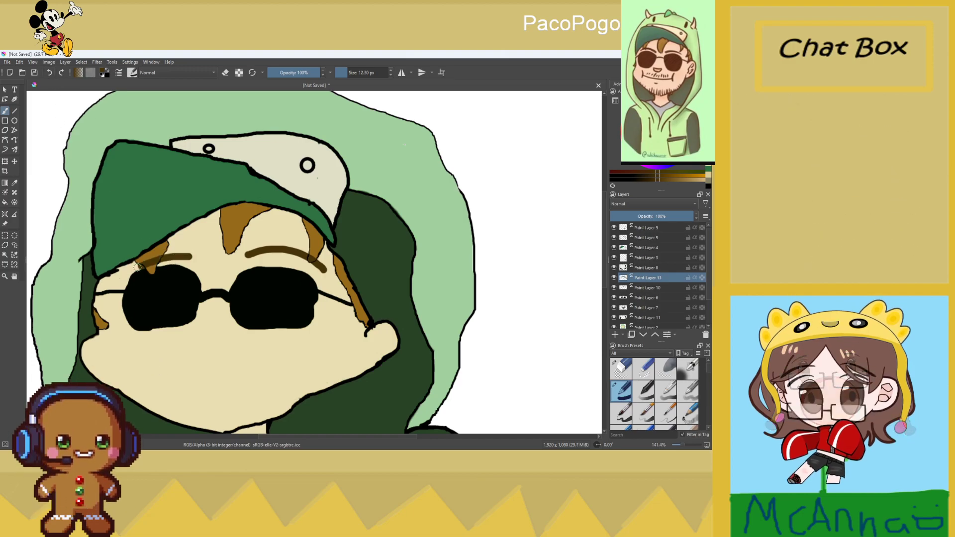
Undo the left eyebrow and redraw it in dark brown with the 12.30 px brush, angled above the left lens
{"action": "left_click", "coordinate": [49, 72]}
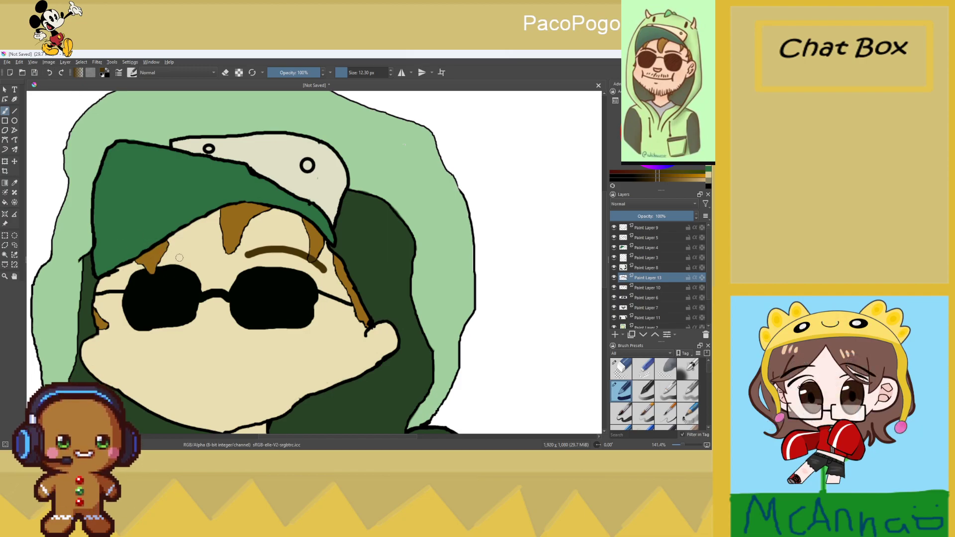
{"action": "left_click_drag", "start_coordinate": [191, 253], "coordinate": [129, 271]}
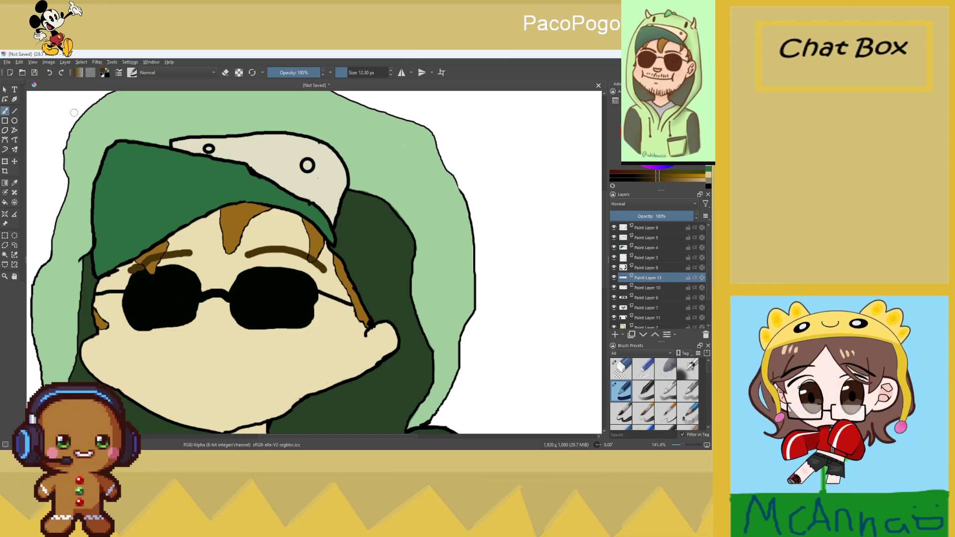
{"action": "left_click", "coordinate": [49, 73]}
{"action": "mouse_move", "coordinate": [194, 255]}
{"action": "left_mouse_down"}
{"action": "mouse_move", "coordinate": [163, 256]}
{"action": "mouse_move", "coordinate": [134, 275]}
{"action": "mouse_move", "coordinate": [131, 292]}
{"action": "mouse_move", "coordinate": [113, 278]}
{"action": "left_mouse_up"}
{"action": "key", "text": "ctrl+z"}
{"action": "key", "text": "1"}
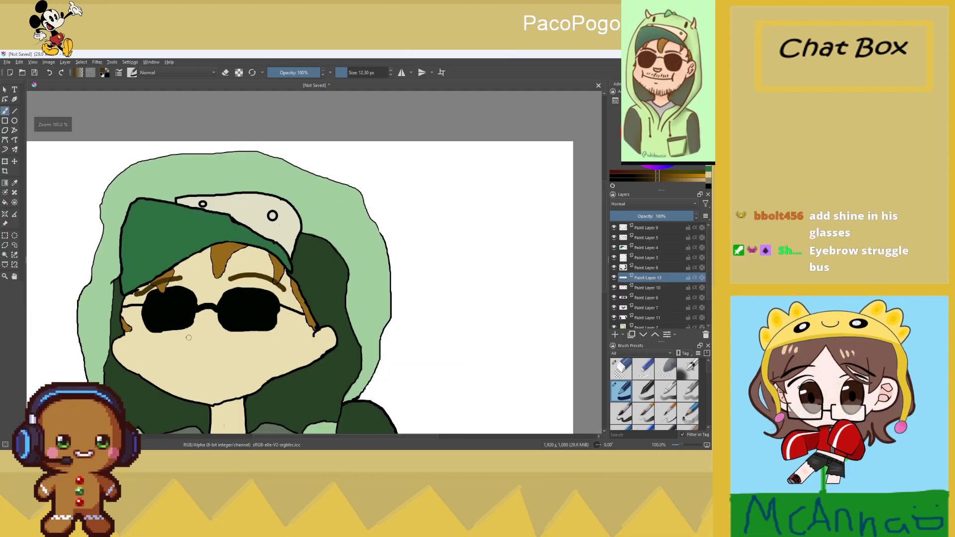
{"action": "scroll", "coordinate": [189, 338], "scroll_direction": "down", "scroll_amount": 4}
{"action": "scroll", "coordinate": [209, 333], "scroll_direction": "up", "scroll_amount": 4}
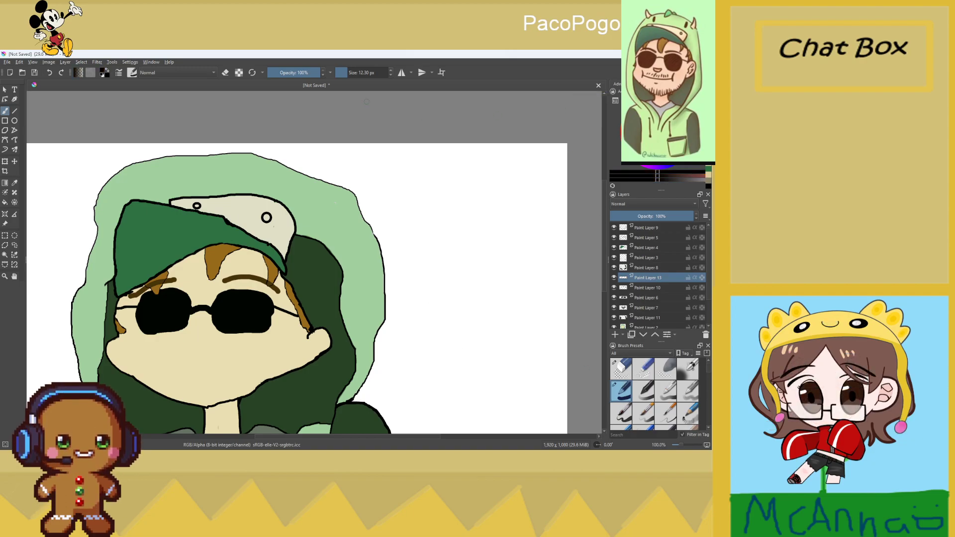
Outline the right eyebrow's inner end and lower edge in black with a 3.18 px brush
{"action": "left_click_drag", "start_coordinate": [348, 76], "coordinate": [342, 76]}
{"action": "scroll", "coordinate": [212, 290], "scroll_direction": "up", "scroll_amount": 5}
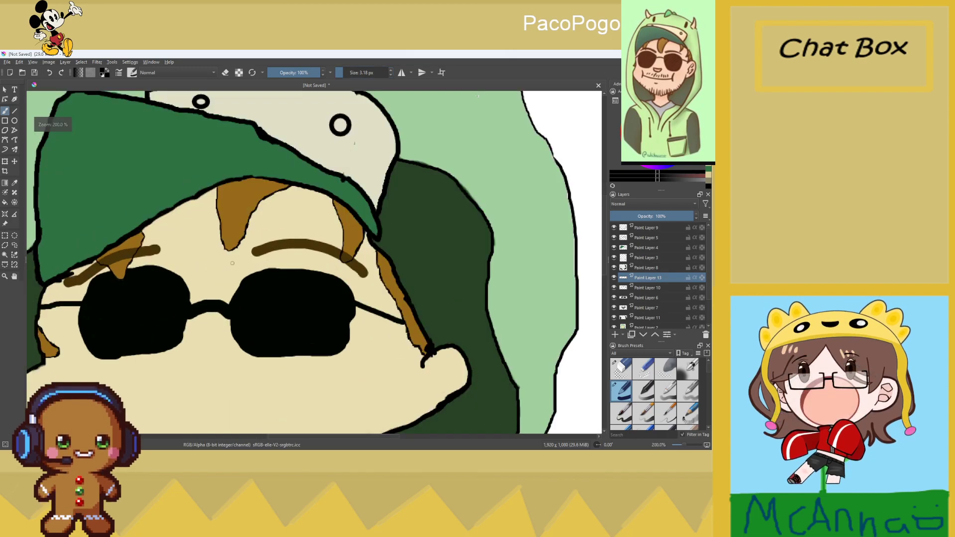
{"action": "mouse_move", "coordinate": [300, 215]}
{"action": "left_mouse_down"}
{"action": "mouse_move", "coordinate": [278, 247]}
{"action": "mouse_move", "coordinate": [288, 251]}
{"action": "mouse_move", "coordinate": [366, 226]}
{"action": "mouse_move", "coordinate": [468, 233]}
{"action": "mouse_move", "coordinate": [600, 314]}
{"action": "left_mouse_up"}
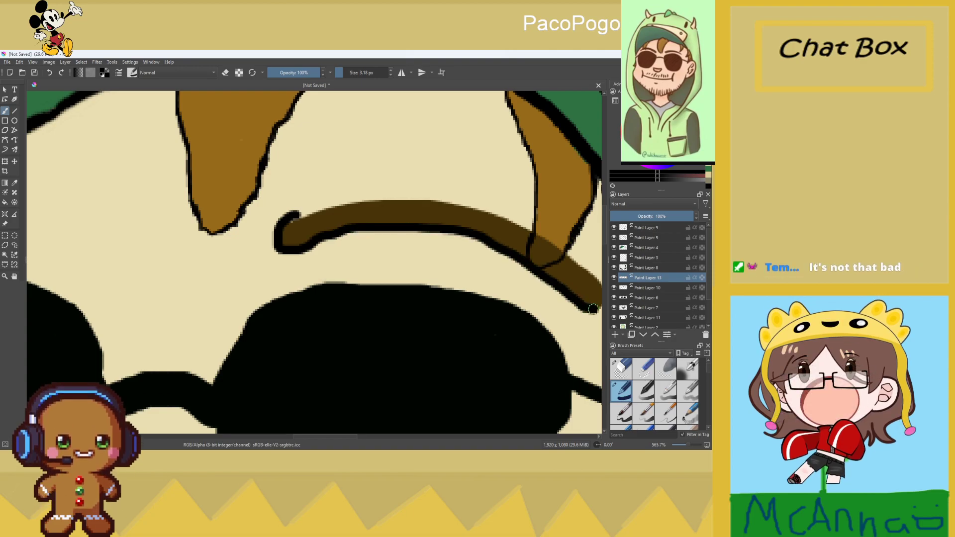
{"action": "scroll", "coordinate": [594, 313], "scroll_direction": "down", "scroll_amount": 1}
{"action": "scroll", "coordinate": [448, 348], "scroll_direction": "up", "scroll_amount": 1}
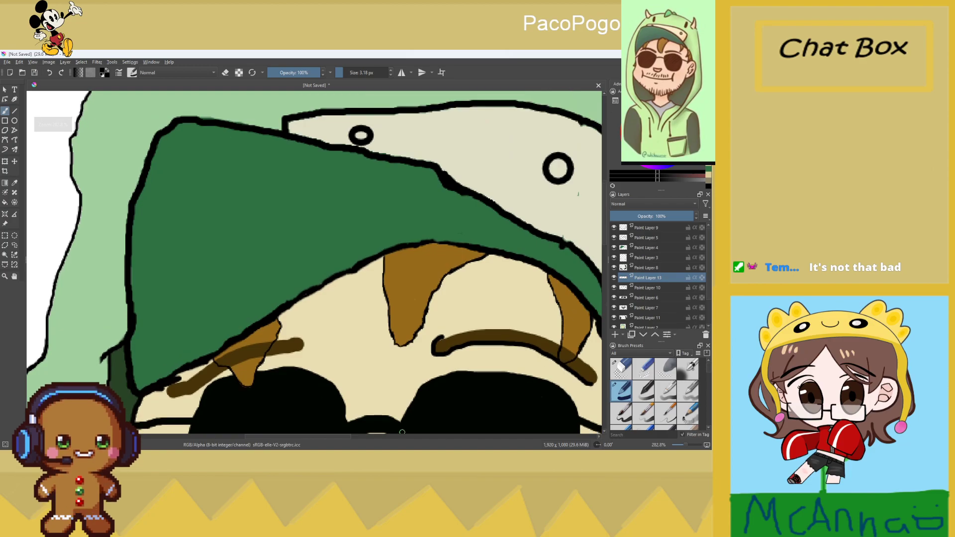
Close the right eyebrow's black outline around its outer tip and along its upper edge
{"action": "left_click_drag", "start_coordinate": [320, 438], "coordinate": [373, 437]}
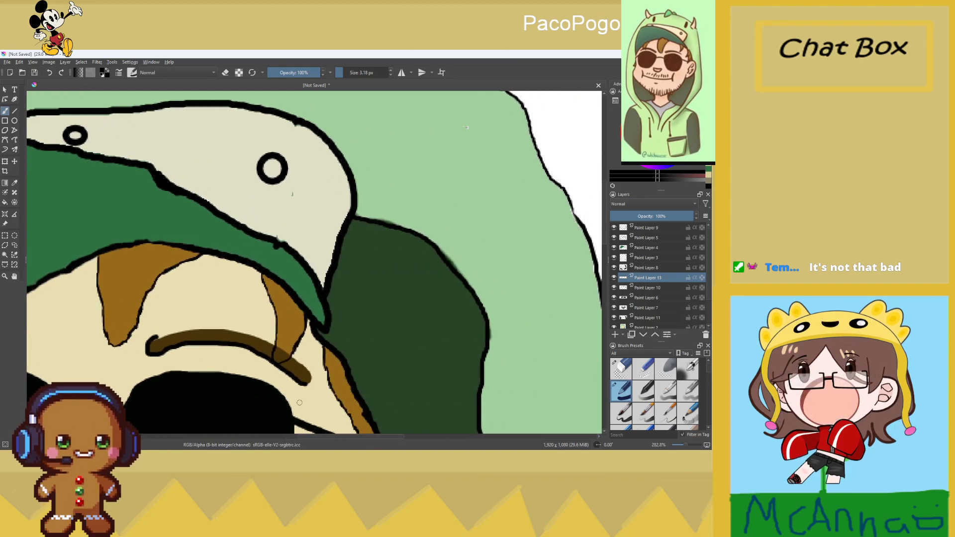
{"action": "scroll", "coordinate": [300, 402], "scroll_direction": "up", "scroll_amount": 3}
{"action": "mouse_move", "coordinate": [342, 344]}
{"action": "left_mouse_down"}
{"action": "mouse_move", "coordinate": [309, 291]}
{"action": "mouse_move", "coordinate": [236, 241]}
{"action": "mouse_move", "coordinate": [123, 201]}
{"action": "mouse_move", "coordinate": [59, 194]}
{"action": "left_mouse_up"}
{"action": "key", "text": "minus"}
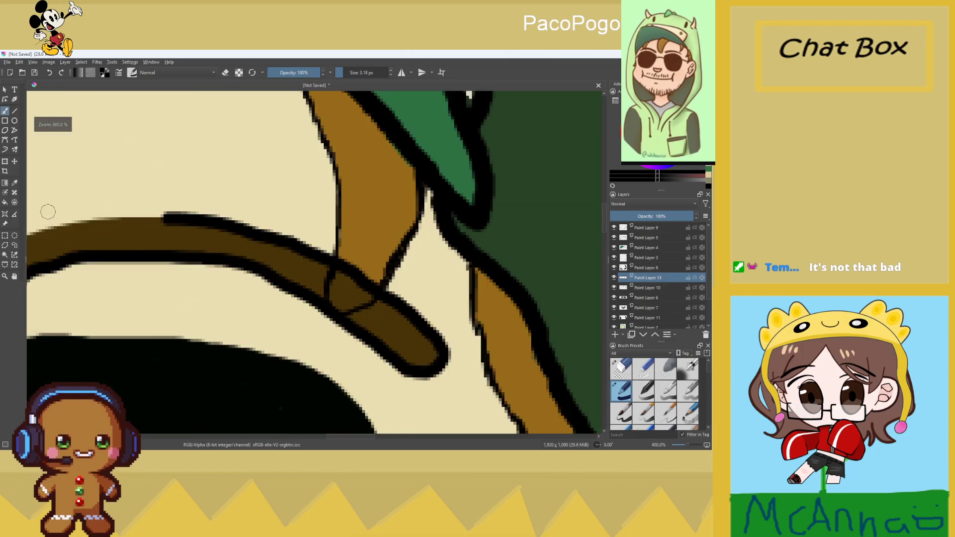
{"action": "key", "text": "plus"}
{"action": "key", "text": "plus"}
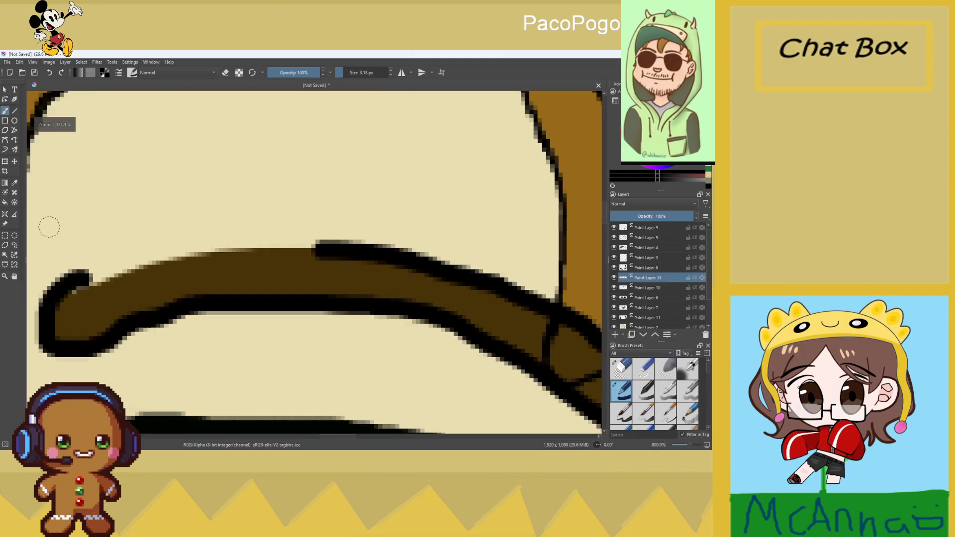
{"action": "mouse_move", "coordinate": [62, 287]}
{"action": "left_mouse_down"}
{"action": "mouse_move", "coordinate": [72, 276]}
{"action": "mouse_move", "coordinate": [197, 253]}
{"action": "mouse_move", "coordinate": [341, 243]}
{"action": "left_mouse_up"}
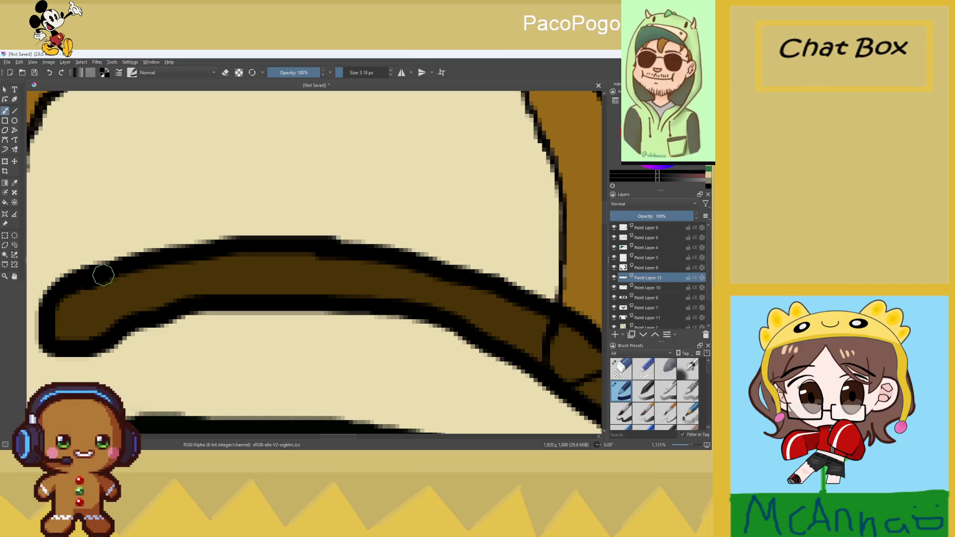
{"action": "scroll", "coordinate": [102, 275], "scroll_direction": "down", "scroll_amount": 4}
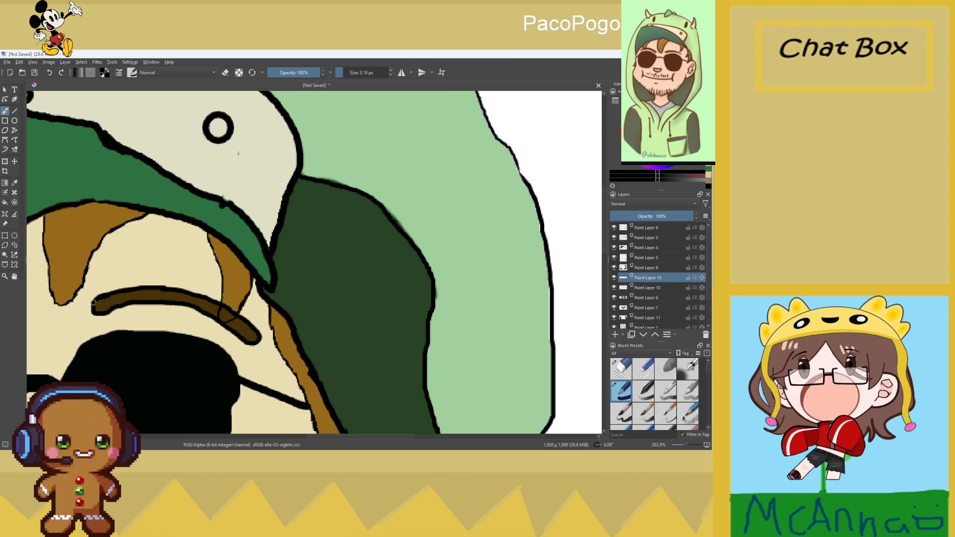
Outline the left eyebrow in black all the way around with the 3.18 px brush
{"action": "scroll", "coordinate": [303, 356], "scroll_direction": "up", "scroll_amount": 4}
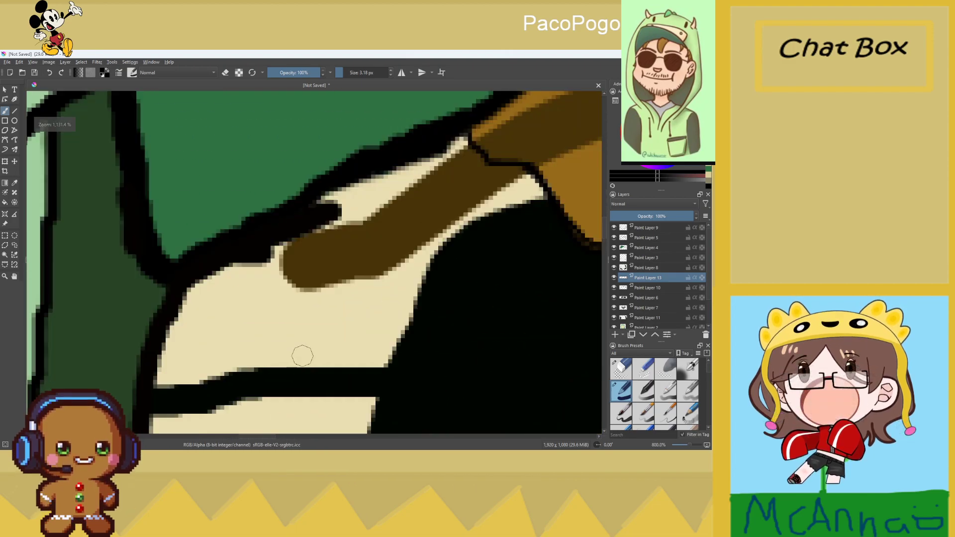
{"action": "mouse_move", "coordinate": [337, 202]}
{"action": "left_mouse_down"}
{"action": "mouse_move", "coordinate": [274, 249]}
{"action": "mouse_move", "coordinate": [290, 280]}
{"action": "mouse_move", "coordinate": [333, 285]}
{"action": "mouse_move", "coordinate": [398, 259]}
{"action": "mouse_move", "coordinate": [513, 179]}
{"action": "left_mouse_up"}
{"action": "mouse_move", "coordinate": [341, 217]}
{"action": "left_mouse_down"}
{"action": "mouse_move", "coordinate": [473, 144]}
{"action": "mouse_move", "coordinate": [488, 104]}
{"action": "left_mouse_up"}
{"action": "scroll", "coordinate": [445, 172], "scroll_direction": "down", "scroll_amount": 5}
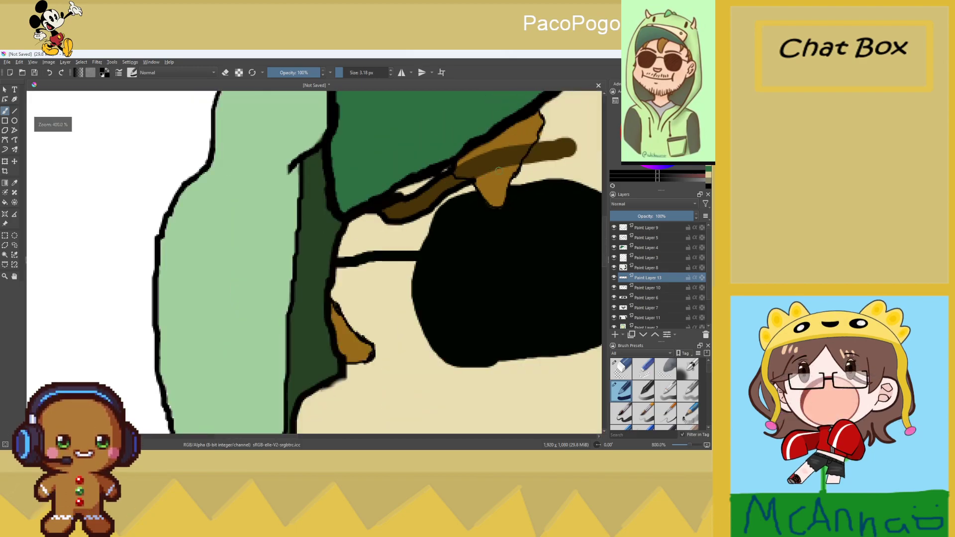
{"action": "scroll", "coordinate": [446, 172], "scroll_direction": "up", "scroll_amount": 4}
{"action": "scroll", "coordinate": [445, 169], "scroll_direction": "down", "scroll_amount": 5}
{"action": "mouse_move", "coordinate": [433, 168]}
{"action": "left_mouse_down"}
{"action": "mouse_move", "coordinate": [500, 143]}
{"action": "mouse_move", "coordinate": [560, 144]}
{"action": "mouse_move", "coordinate": [548, 156]}
{"action": "mouse_move", "coordinate": [478, 169]}
{"action": "left_mouse_up"}
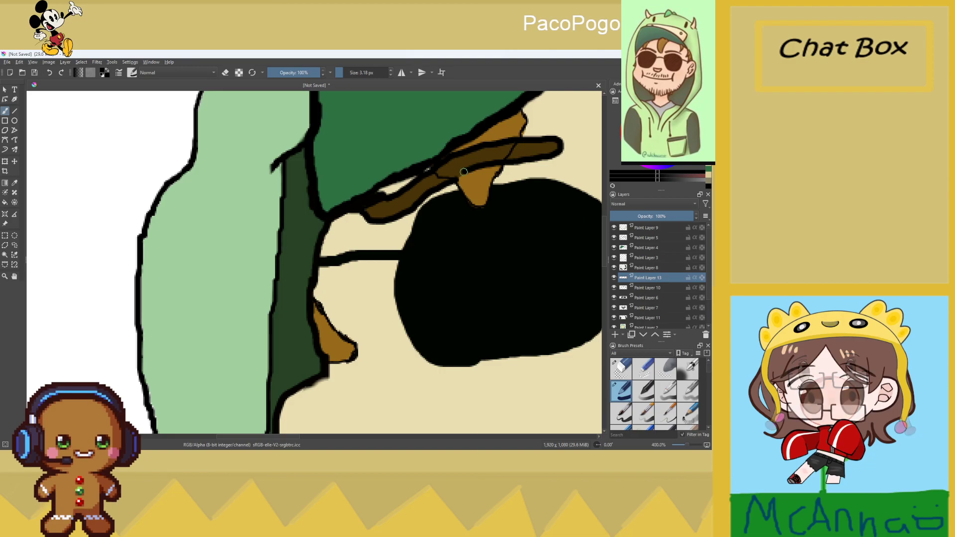
Examine the outlined eyebrows and the whole portrait against the reference at several zoom levels
{"action": "scroll", "coordinate": [455, 178], "scroll_direction": "down", "scroll_amount": 8}
{"action": "scroll", "coordinate": [579, 240], "scroll_direction": "up", "scroll_amount": 3}
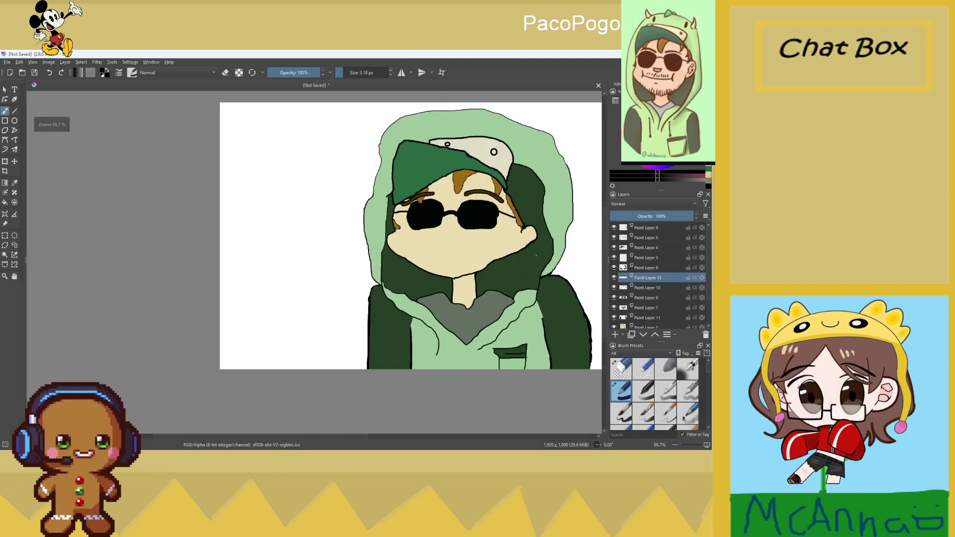
{"action": "scroll", "coordinate": [579, 232], "scroll_direction": "up", "scroll_amount": 3}
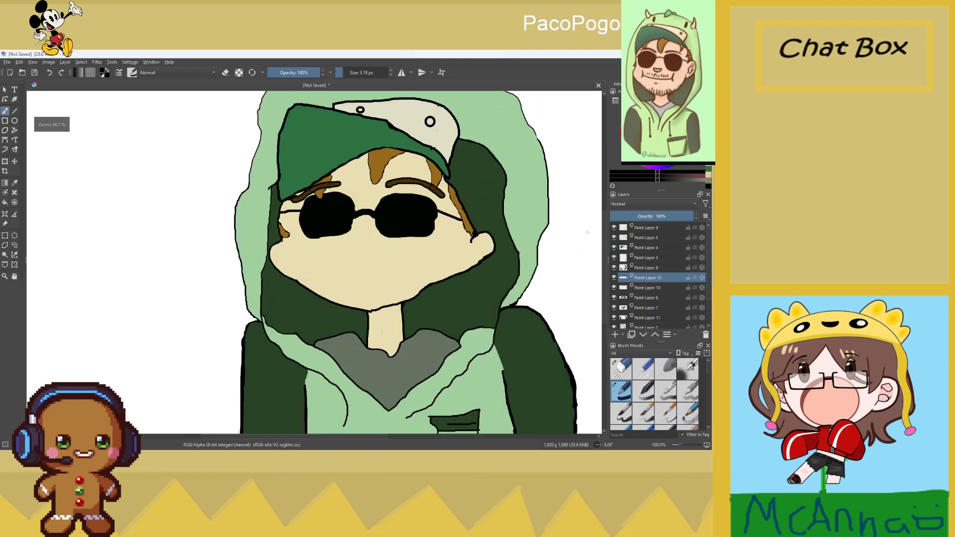
{"action": "scroll", "coordinate": [579, 232], "scroll_direction": "down", "scroll_amount": 3}
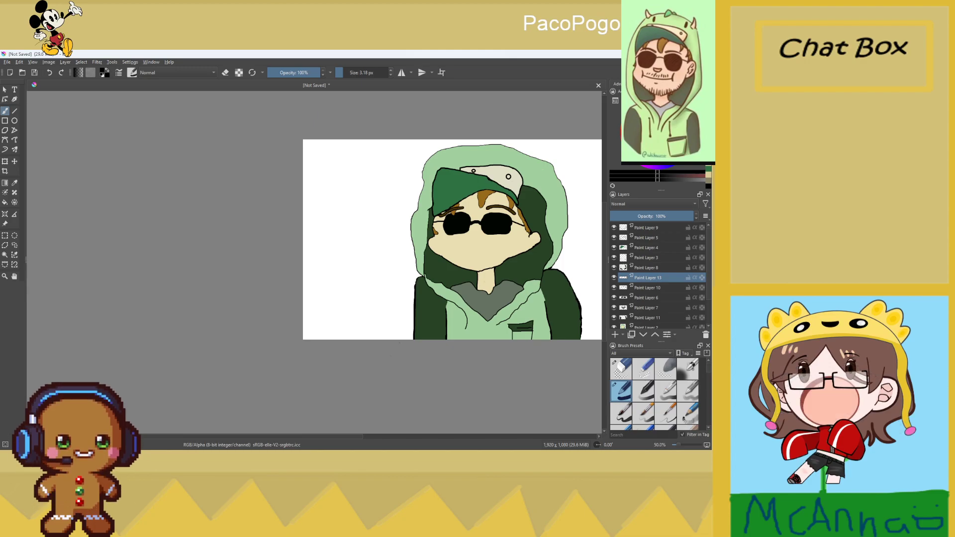
{"action": "left_click_drag", "start_coordinate": [366, 435], "coordinate": [416, 434]}
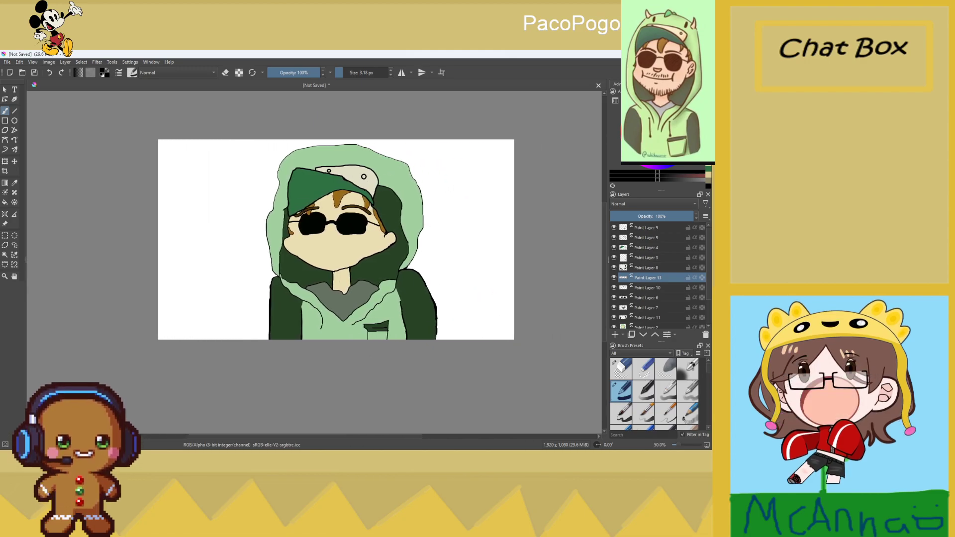
{"action": "key", "text": "plus"}
{"action": "key", "text": "minus"}
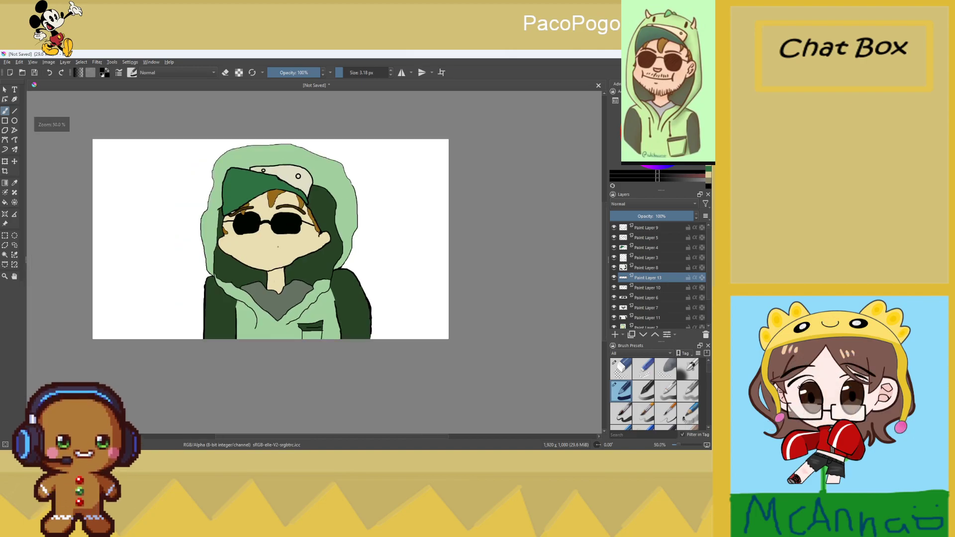
{"action": "key", "text": "plus"}
Add a paint layer directly above the eyebrow layer and reduce the brush size to 0.47 px
{"action": "left_click", "coordinate": [616, 335]}
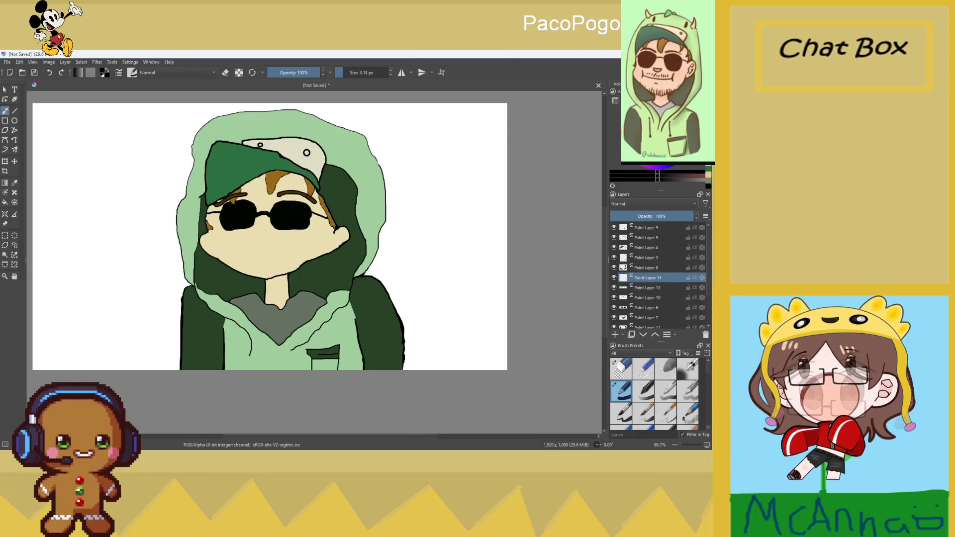
{"action": "key", "text": "bracketleft"}
{"action": "key", "text": "bracketleft"}
{"action": "key", "text": "bracketleft"}
{"action": "key", "text": "bracketleft"}
{"action": "key", "text": "bracketleft"}
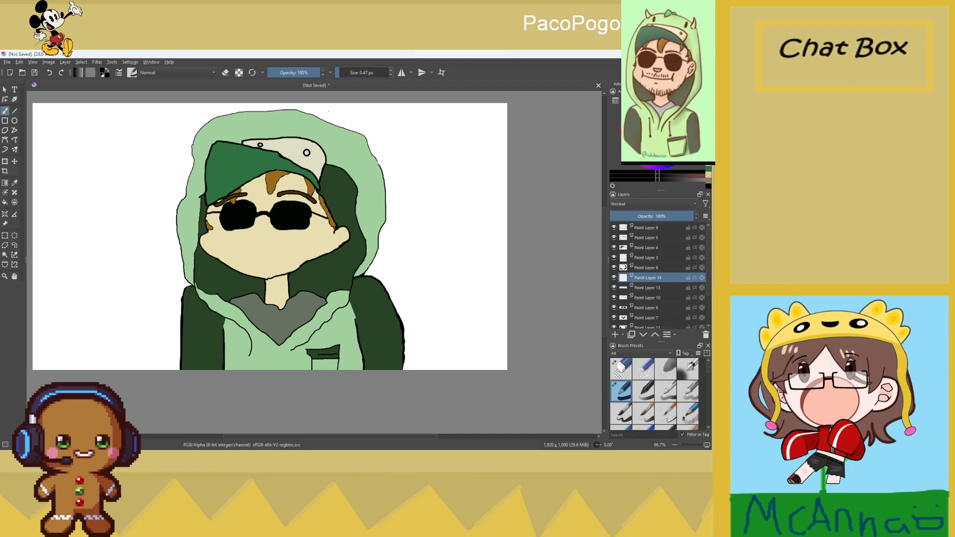
{"action": "key", "text": "plus"}
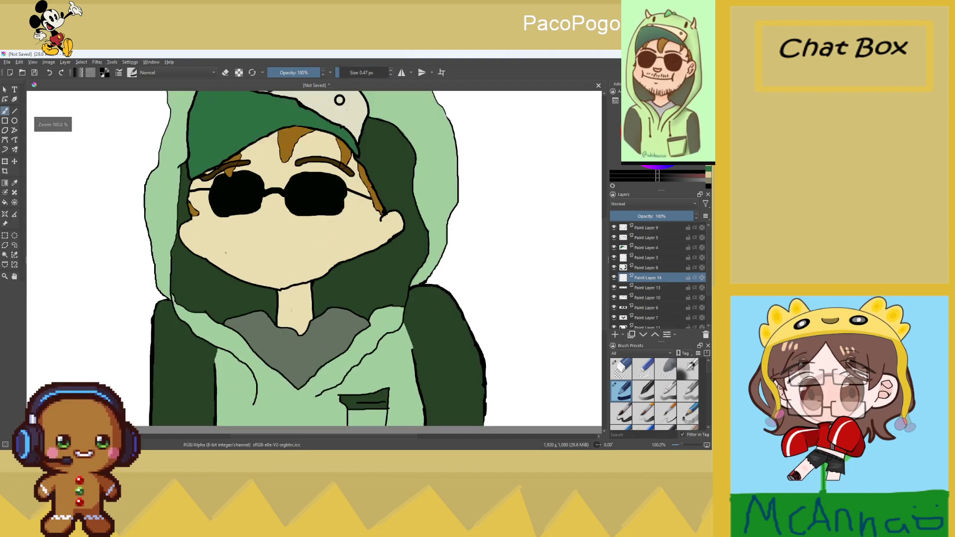
Try a smile of two cheek creases joined by a thin mouth line with the 0.47 px brush, and undo it
{"action": "left_click_drag", "start_coordinate": [234, 235], "coordinate": [232, 254]}
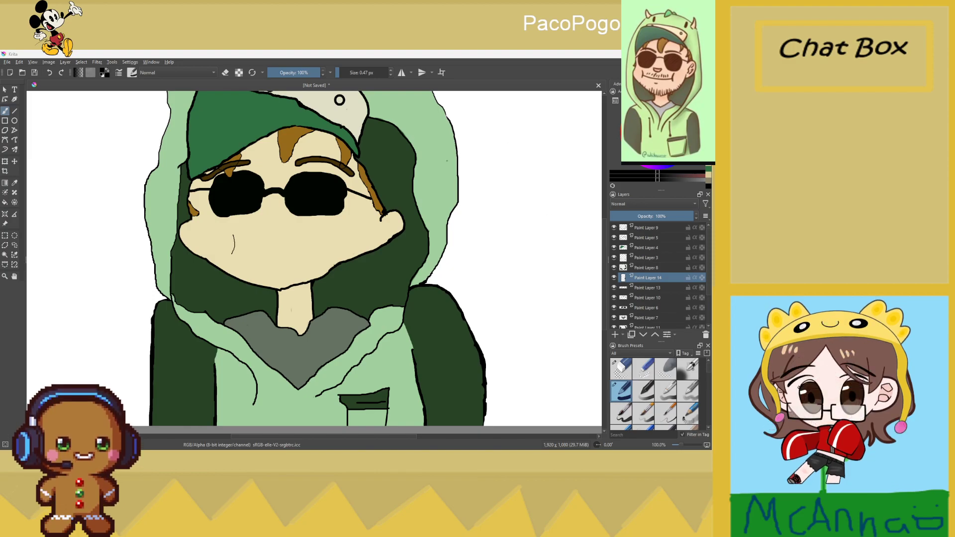
{"action": "scroll", "coordinate": [210, 245], "scroll_direction": "up", "scroll_amount": 2}
{"action": "scroll", "coordinate": [210, 245], "scroll_direction": "down", "scroll_amount": 4}
{"action": "scroll", "coordinate": [210, 245], "scroll_direction": "up", "scroll_amount": 3}
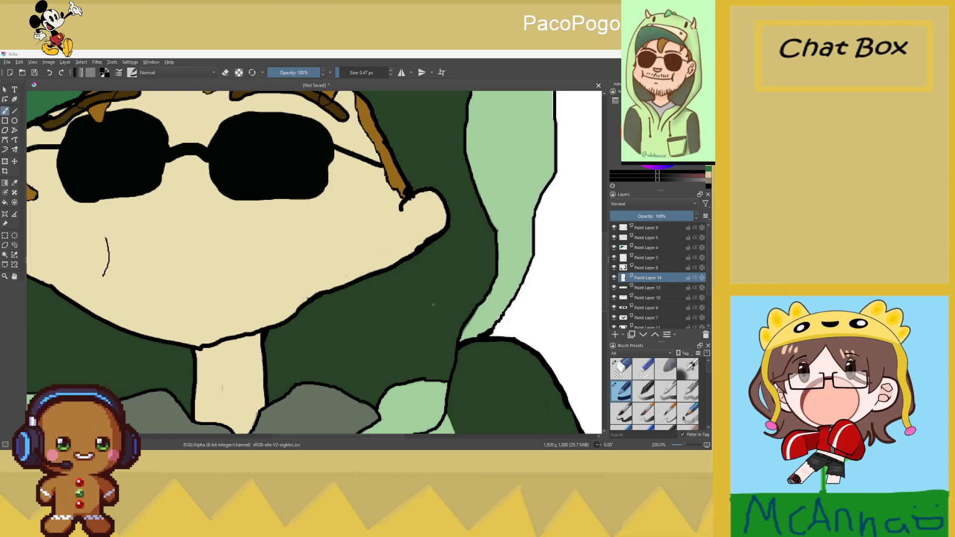
{"action": "left_click_drag", "start_coordinate": [277, 235], "coordinate": [283, 277]}
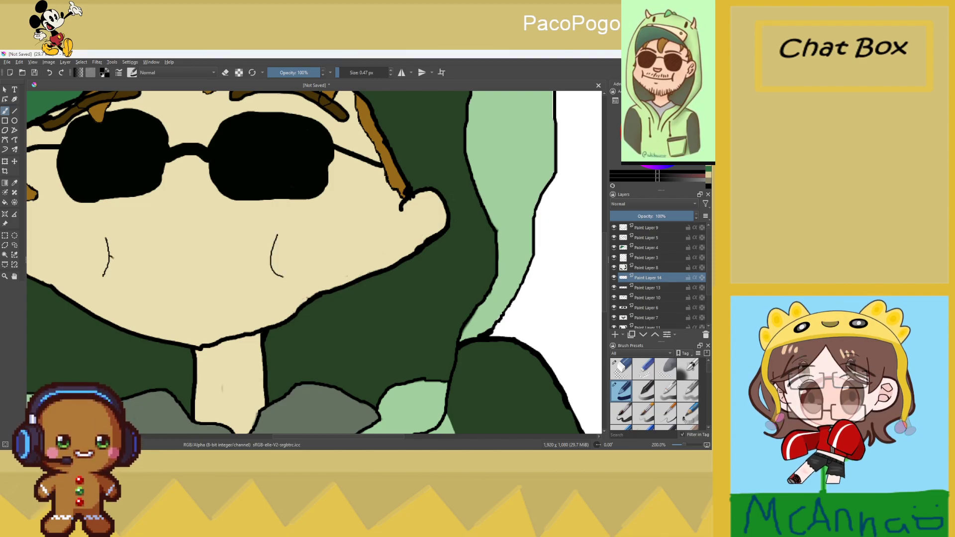
{"action": "mouse_move", "coordinate": [109, 256]}
{"action": "left_mouse_down"}
{"action": "mouse_move", "coordinate": [223, 273]}
{"action": "mouse_move", "coordinate": [271, 261]}
{"action": "left_mouse_up"}
{"action": "key", "text": "minus"}
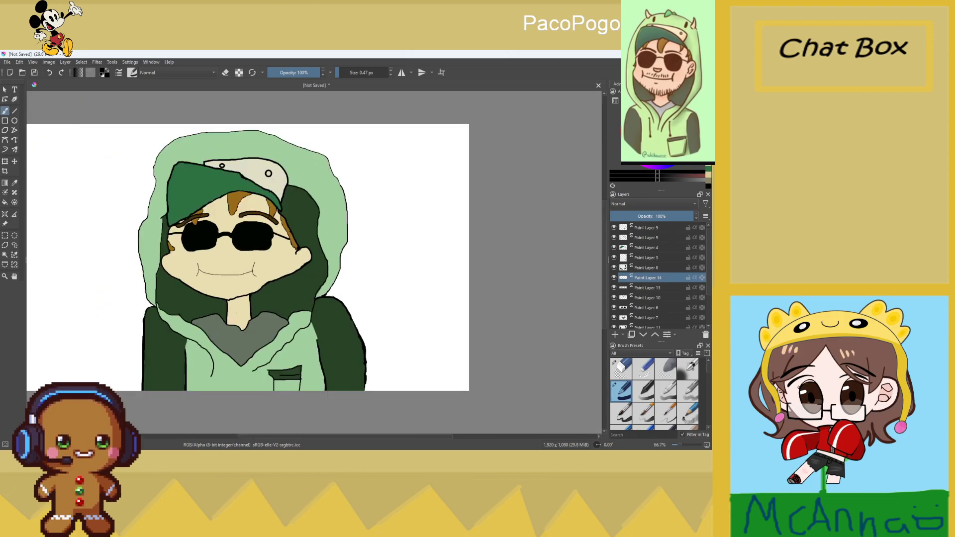
{"action": "left_click", "coordinate": [50, 73]}
{"action": "left_click", "coordinate": [49, 73]}
Draw a black smile on the lower face with a 2.75 px brush: two cheek creases joined by a curved mouth line
{"action": "left_click_drag", "start_coordinate": [339, 73], "coordinate": [343, 73]}
{"action": "scroll", "coordinate": [221, 276], "scroll_direction": "up", "scroll_amount": 2}
{"action": "left_click_drag", "start_coordinate": [162, 259], "coordinate": [164, 287]}
{"action": "left_click_drag", "start_coordinate": [284, 252], "coordinate": [287, 274]}
{"action": "mouse_move", "coordinate": [162, 273]}
{"action": "left_mouse_down"}
{"action": "mouse_move", "coordinate": [235, 280]}
{"action": "mouse_move", "coordinate": [277, 267]}
{"action": "left_mouse_up"}
{"action": "key", "text": "minus"}
{"action": "key", "text": "minus"}
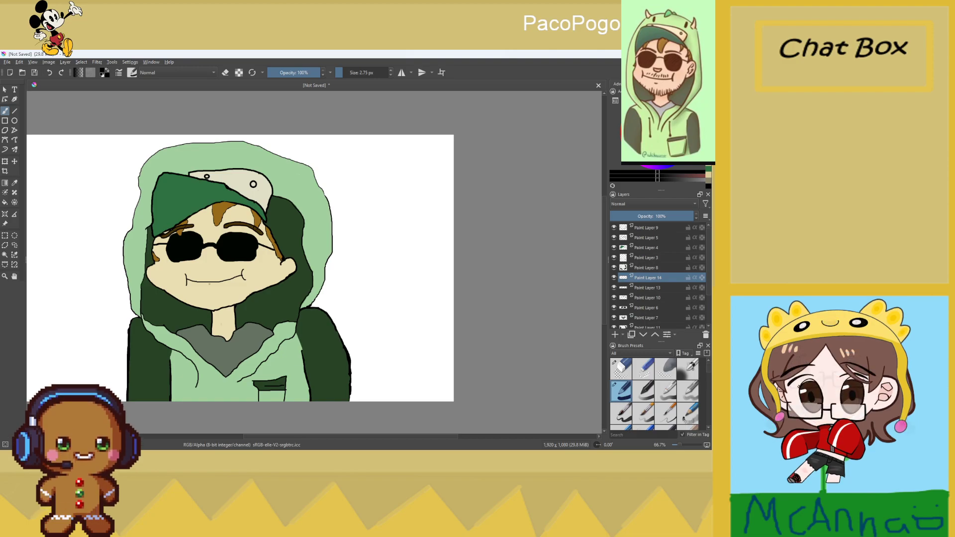
Draw a small black nose outline with a flat top and rounded bottom, just below the sunglasses' bridge
{"action": "key", "text": "plus"}
{"action": "key", "text": "plus"}
{"action": "mouse_move", "coordinate": [189, 253]}
{"action": "left_mouse_down"}
{"action": "mouse_move", "coordinate": [228, 251]}
{"action": "mouse_move", "coordinate": [217, 272]}
{"action": "mouse_move", "coordinate": [190, 259]}
{"action": "left_mouse_up"}
{"action": "key", "text": "minus"}
{"action": "key", "text": "minus"}
{"action": "key", "text": "plus"}
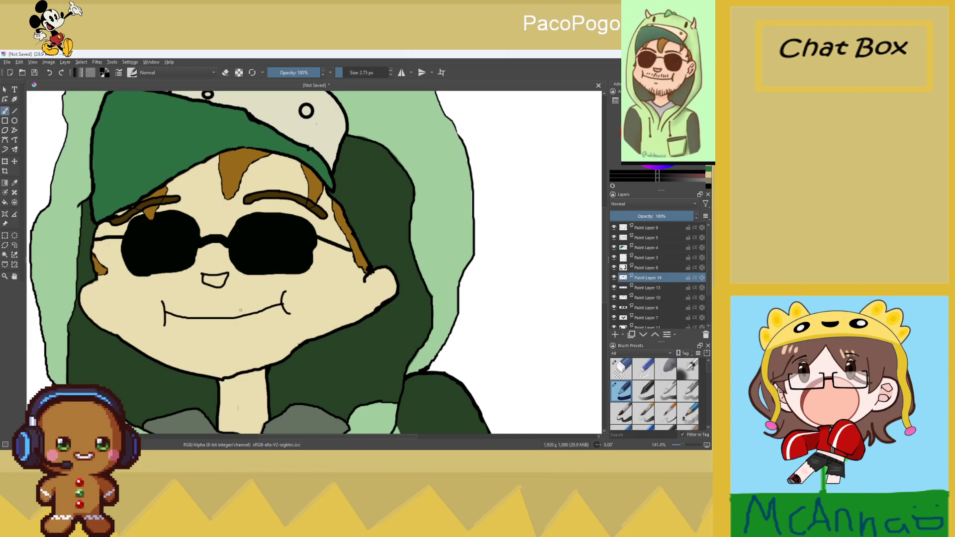
Sample the skin color, darken it to a tan shade and paint the inside of the nose with it
{"action": "left_click", "coordinate": [15, 182]}
{"action": "left_click", "coordinate": [240, 297]}
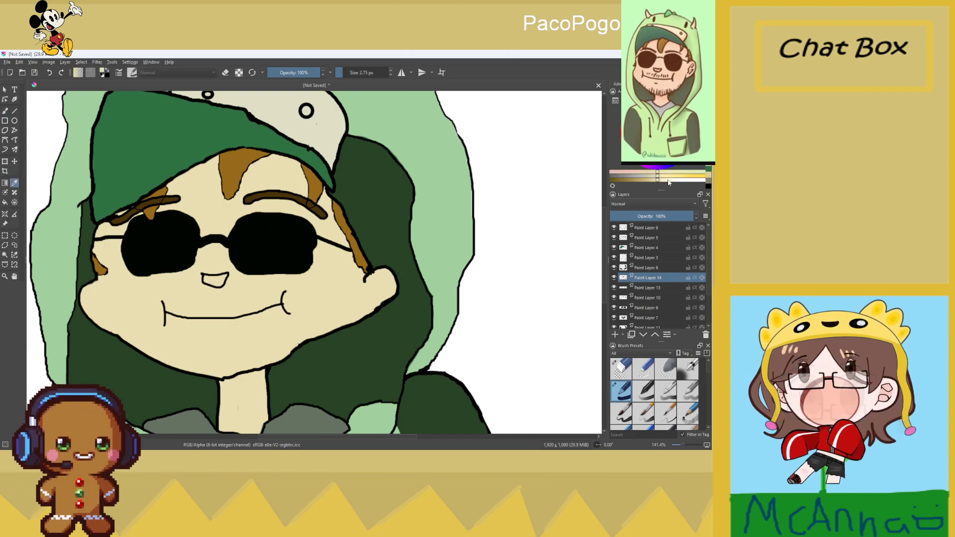
{"action": "key", "text": "b"}
{"action": "scroll", "coordinate": [221, 277], "scroll_direction": "up", "scroll_amount": 3}
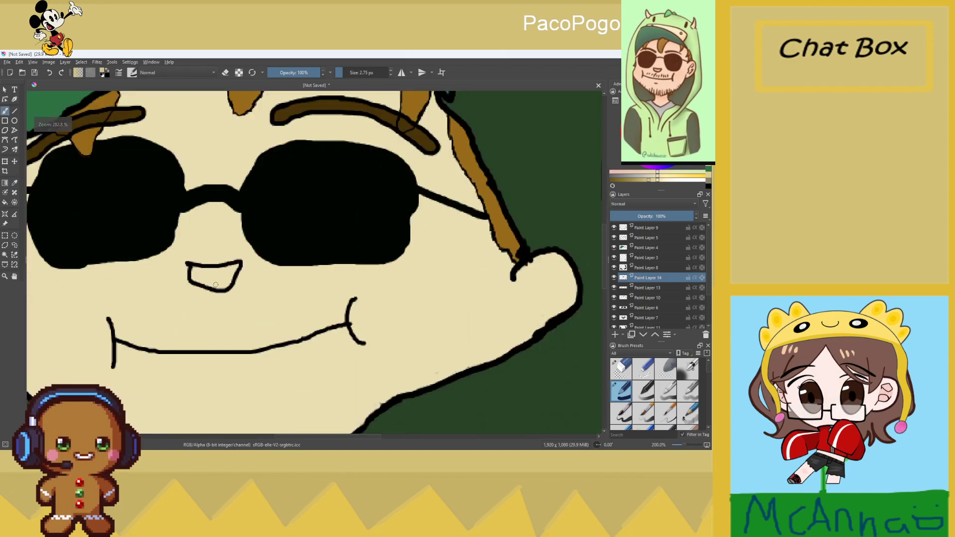
{"action": "mouse_move", "coordinate": [188, 262]}
{"action": "left_mouse_down"}
{"action": "mouse_move", "coordinate": [247, 259]}
{"action": "mouse_move", "coordinate": [233, 273]}
{"action": "mouse_move", "coordinate": [240, 264]}
{"action": "mouse_move", "coordinate": [185, 270]}
{"action": "mouse_move", "coordinate": [204, 274]}
{"action": "mouse_move", "coordinate": [191, 280]}
{"action": "mouse_move", "coordinate": [184, 265]}
{"action": "mouse_move", "coordinate": [226, 289]}
{"action": "mouse_move", "coordinate": [240, 270]}
{"action": "mouse_move", "coordinate": [205, 282]}
{"action": "left_mouse_up"}
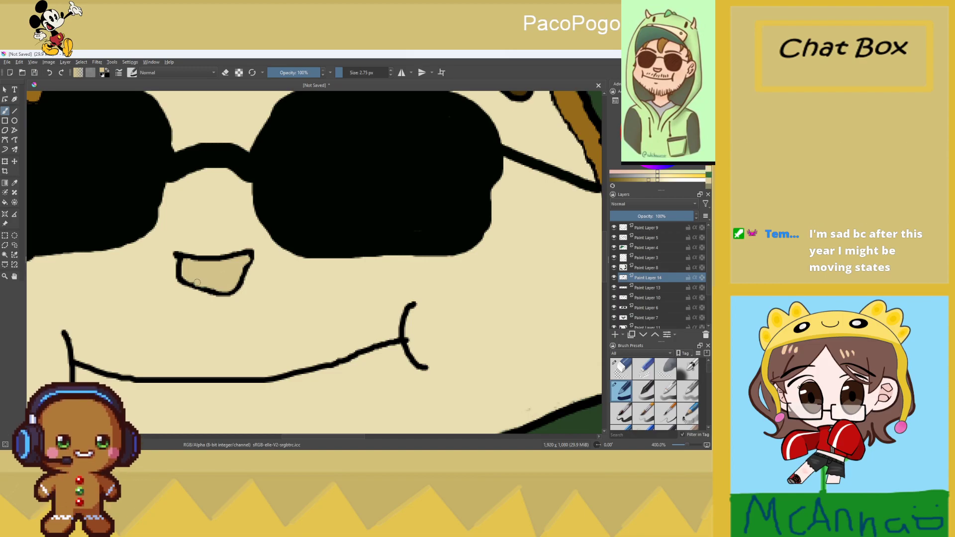
{"action": "scroll", "coordinate": [205, 283], "scroll_direction": "down", "scroll_amount": 4}
{"action": "scroll", "coordinate": [212, 297], "scroll_direction": "up", "scroll_amount": 1}
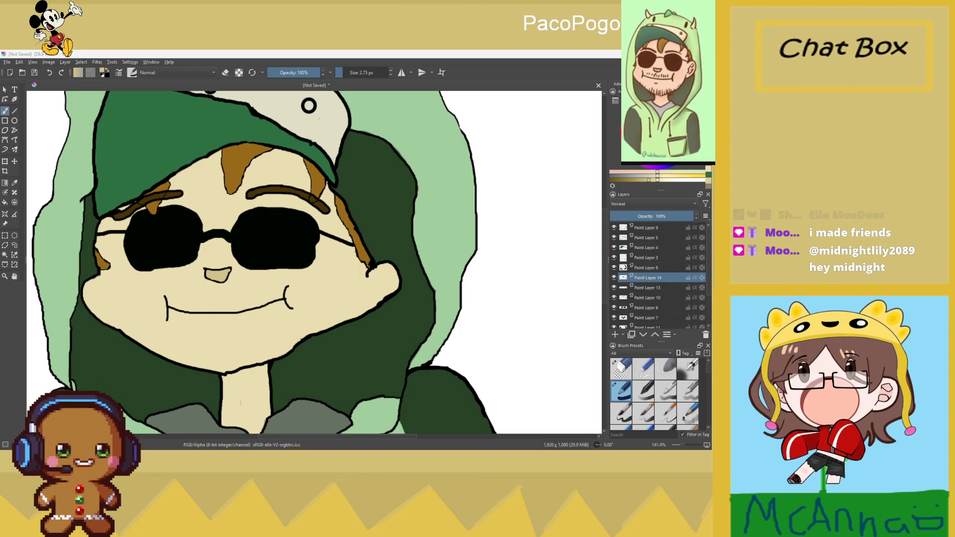
{"action": "scroll", "coordinate": [522, 200], "scroll_direction": "down", "scroll_amount": 5}
{"action": "scroll", "coordinate": [549, 201], "scroll_direction": "up", "scroll_amount": 2}
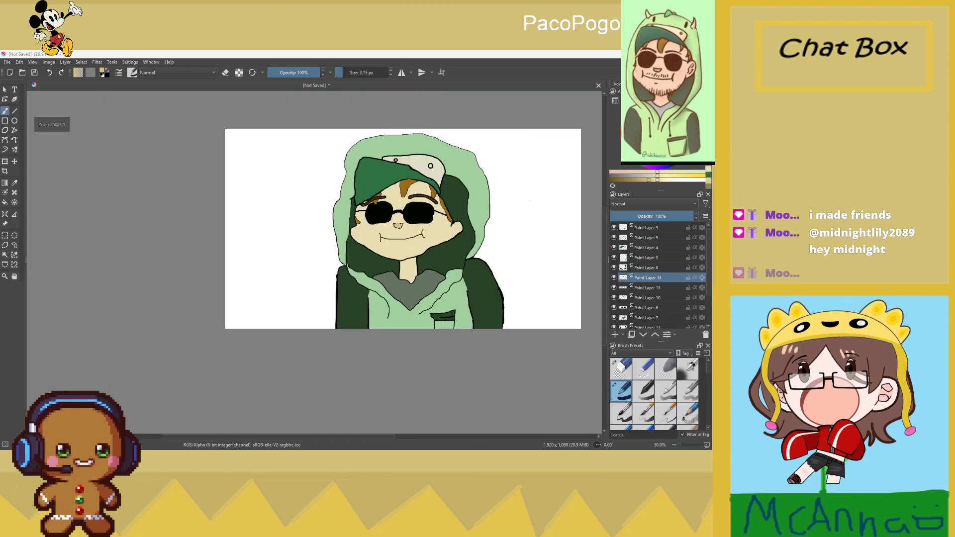
{"action": "scroll", "coordinate": [518, 204], "scroll_direction": "down", "scroll_amount": 1}
{"action": "scroll", "coordinate": [547, 208], "scroll_direction": "up", "scroll_amount": 1}
{"action": "scroll", "coordinate": [558, 210], "scroll_direction": "down", "scroll_amount": 1}
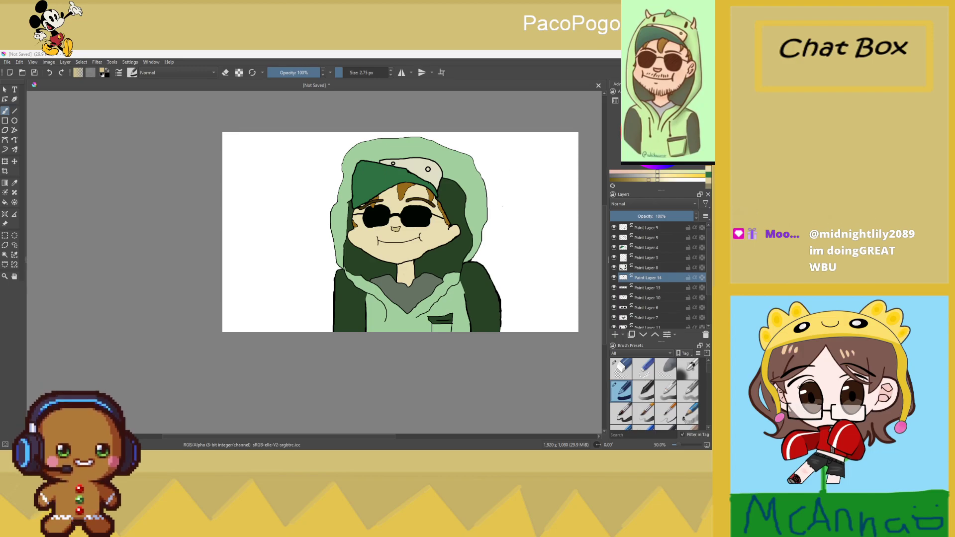
{"action": "key", "text": "plus"}
{"action": "key", "text": "plus"}
{"action": "key", "text": "minus"}
{"action": "key", "text": "plus"}
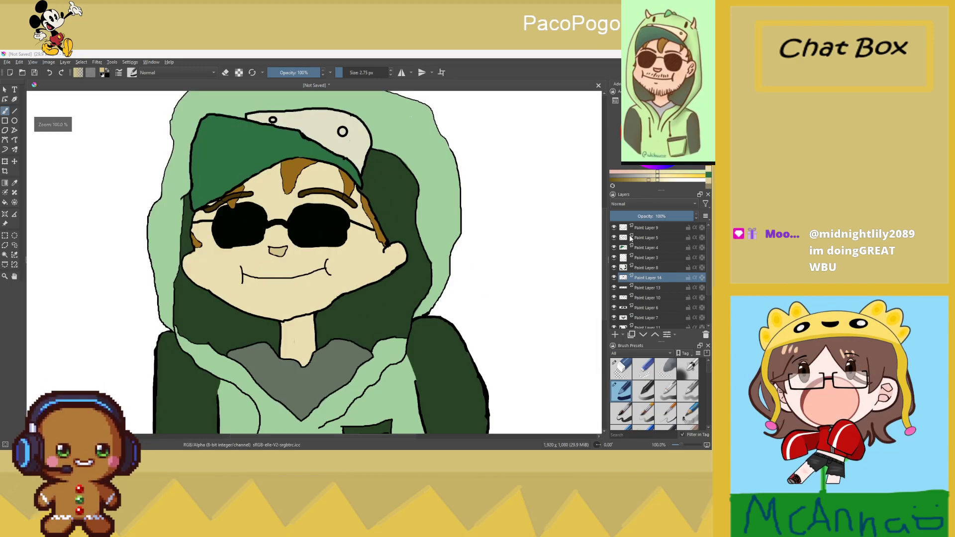
{"action": "key", "text": "plus"}
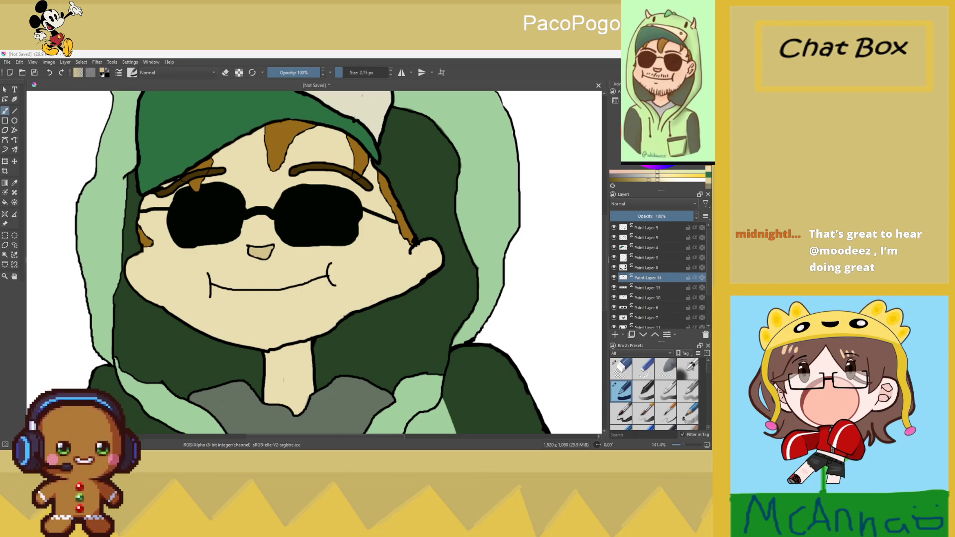
Switch to the Wheel of Names page in Firefox, add a chat viewer's username as the last wheel entry, and return to Krita
{"action": "mouse_move", "coordinate": [361, 444]}
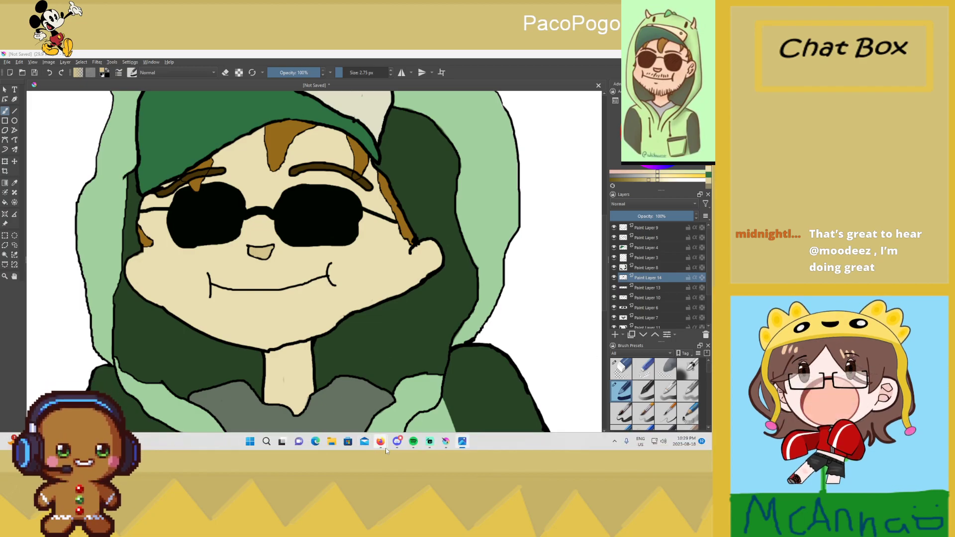
{"action": "left_click", "coordinate": [381, 441]}
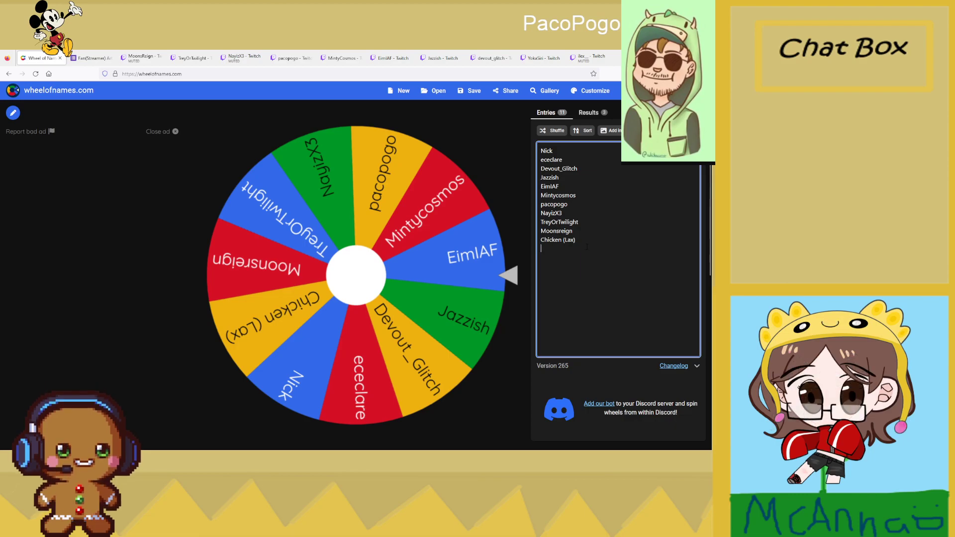
{"action": "key", "text": "Return"}
{"action": "type", "text": "Moodeez"}
{"action": "left_click", "coordinate": [523, 346]}
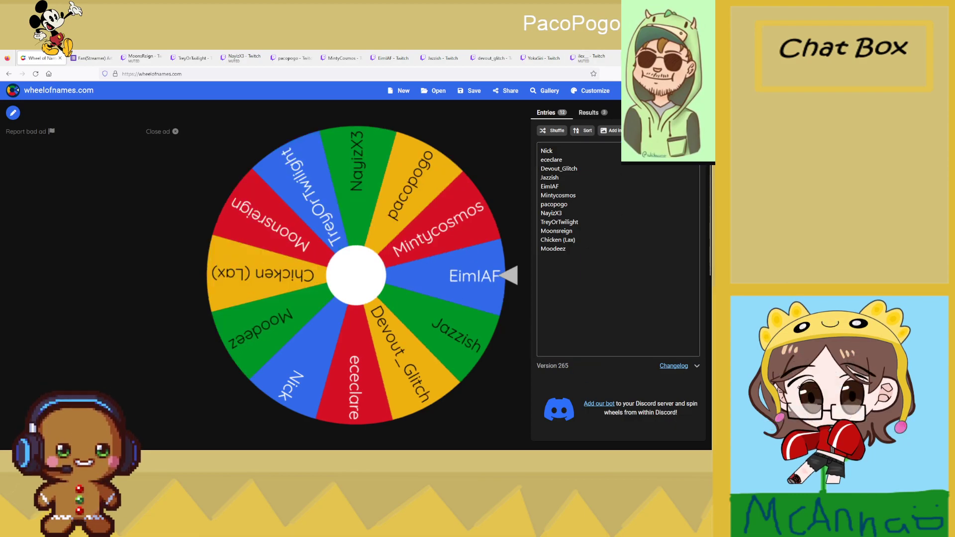
{"action": "left_click", "coordinate": [662, 55]}
Sample the black outline color and draw a short lower-lip line just below the middle of the mouth
{"action": "scroll", "coordinate": [321, 262], "scroll_direction": "up", "scroll_amount": 1}
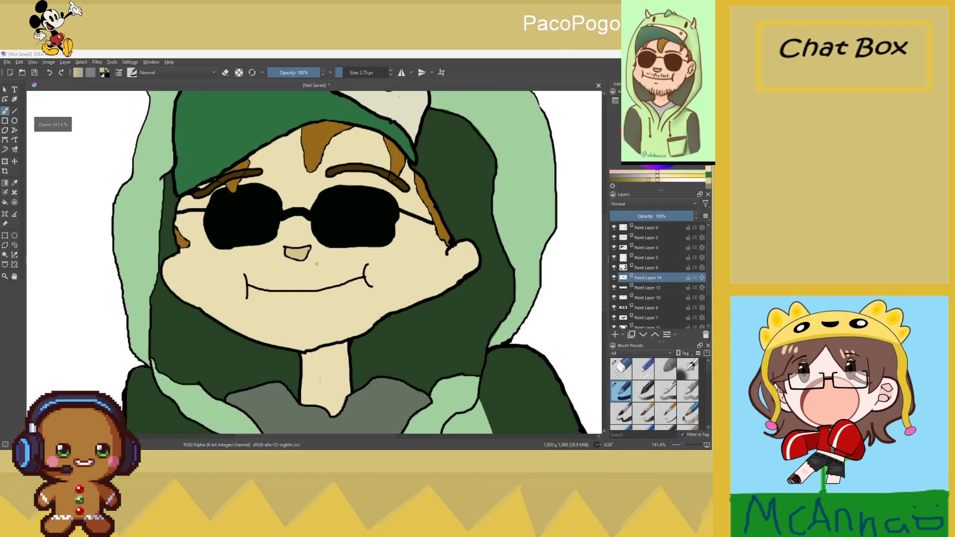
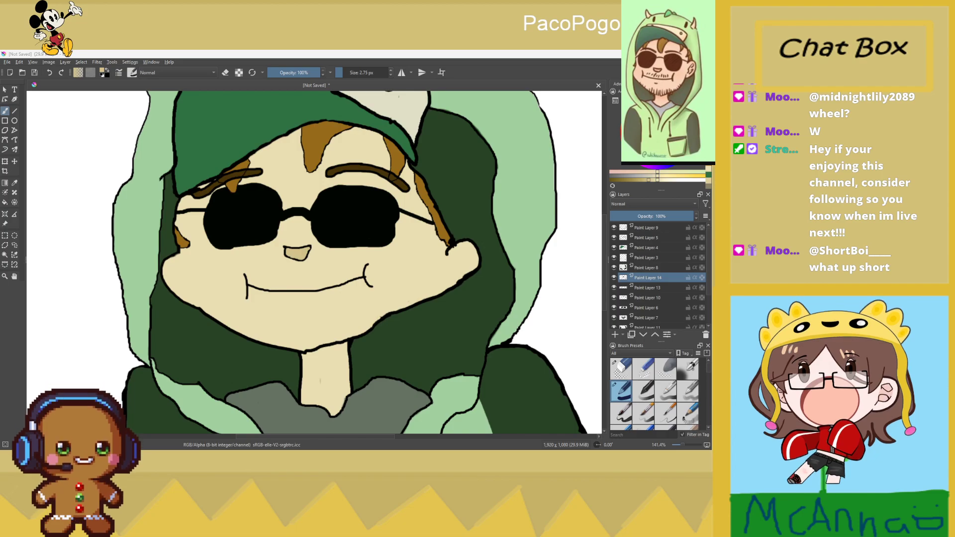
{"action": "left_click", "coordinate": [280, 292], "text": "ctrl"}
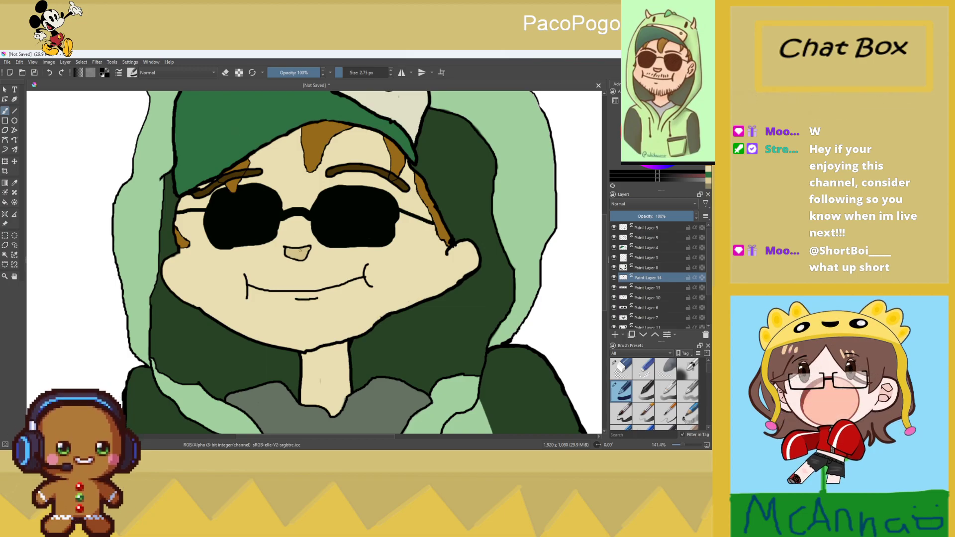
Try a row of short black mustache ticks above the mouth line with the 2.75 px brush, and undo them
{"action": "mouse_move", "coordinate": [264, 277]}
{"action": "left_mouse_down"}
{"action": "mouse_move", "coordinate": [265, 286]}
{"action": "mouse_move", "coordinate": [302, 287]}
{"action": "left_mouse_up"}
{"action": "left_click_drag", "start_coordinate": [312, 277], "coordinate": [326, 286]}
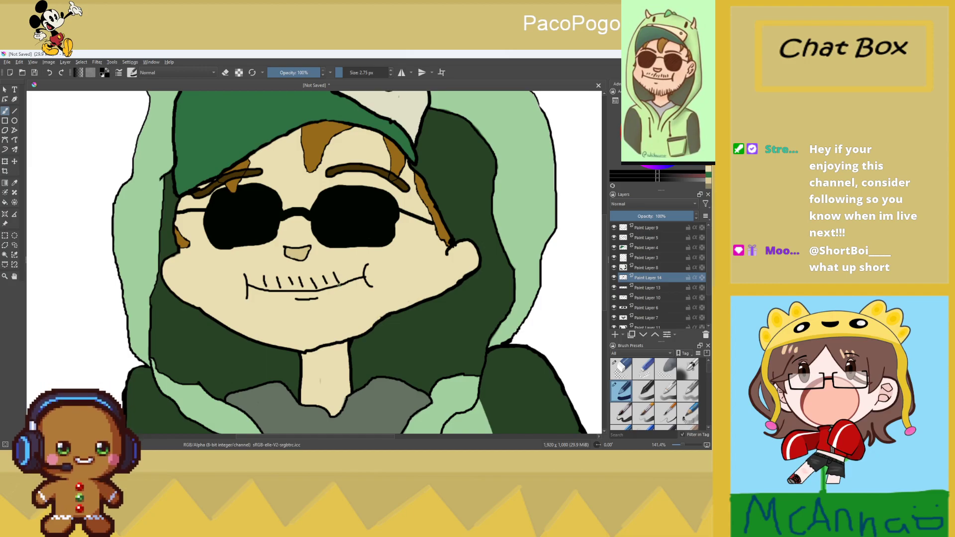
{"action": "left_click", "coordinate": [50, 73]}
{"action": "left_click", "coordinate": [51, 73]}
{"action": "left_click", "coordinate": [51, 73]}
{"action": "left_click", "coordinate": [51, 73]}
{"action": "left_click", "coordinate": [50, 73]}
{"action": "left_click", "coordinate": [50, 74]}
Sample a dark color from the edge of the eyebrow and add a new paint layer above the mouth and nose layer
{"action": "left_click", "coordinate": [14, 182]}
{"action": "left_click", "coordinate": [216, 184]}
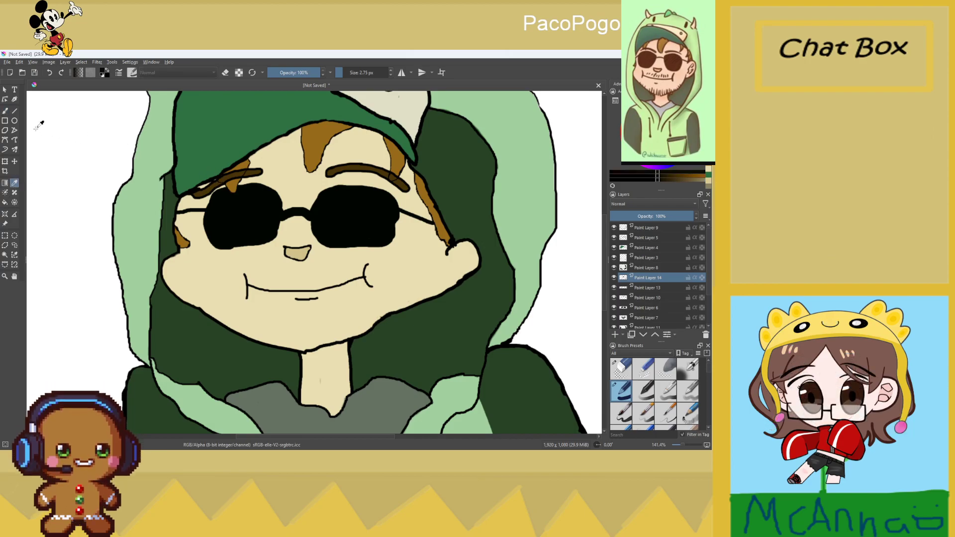
{"action": "left_click", "coordinate": [5, 111]}
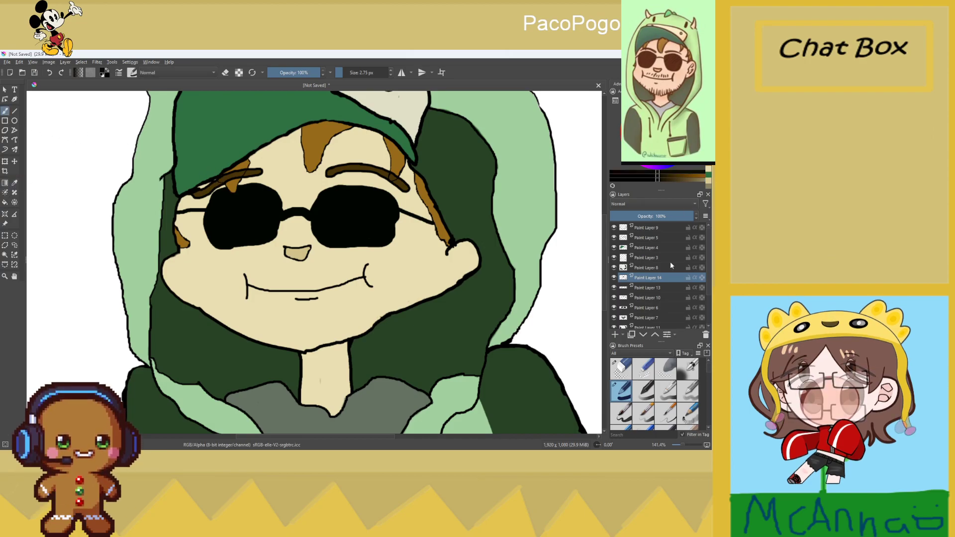
{"action": "left_click", "coordinate": [615, 335]}
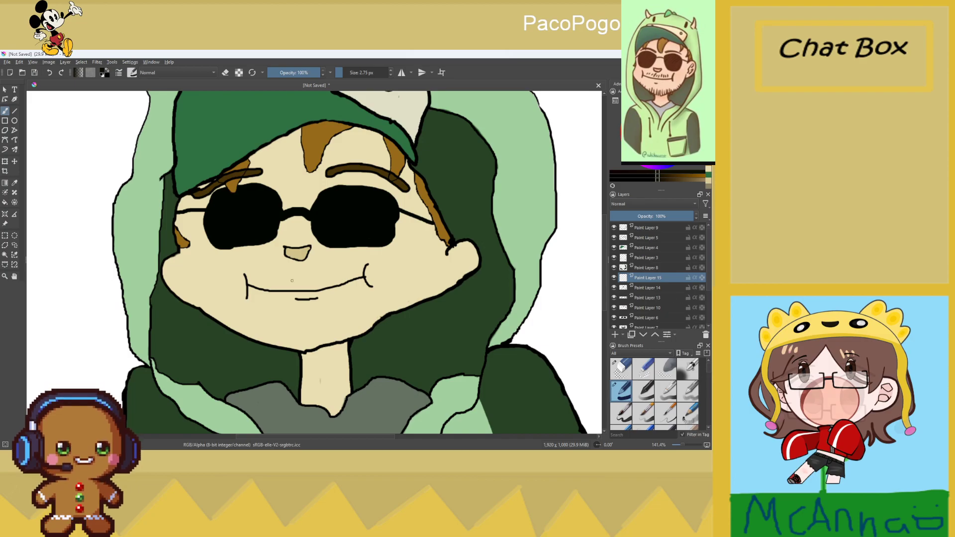
Try a few curved near-black stubble ticks above the mouth on the new layer, and undo them
{"action": "key", "text": "plus"}
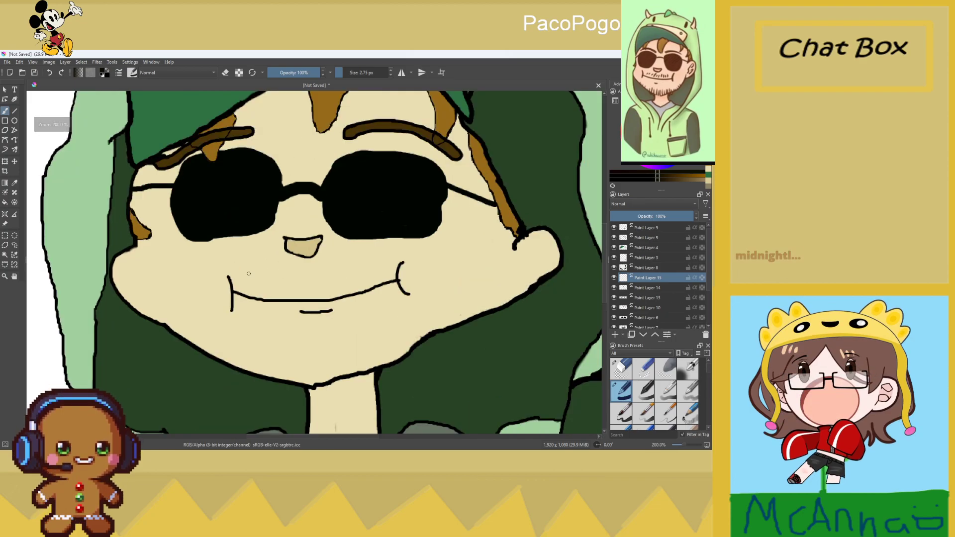
{"action": "left_click_drag", "start_coordinate": [257, 281], "coordinate": [273, 287]}
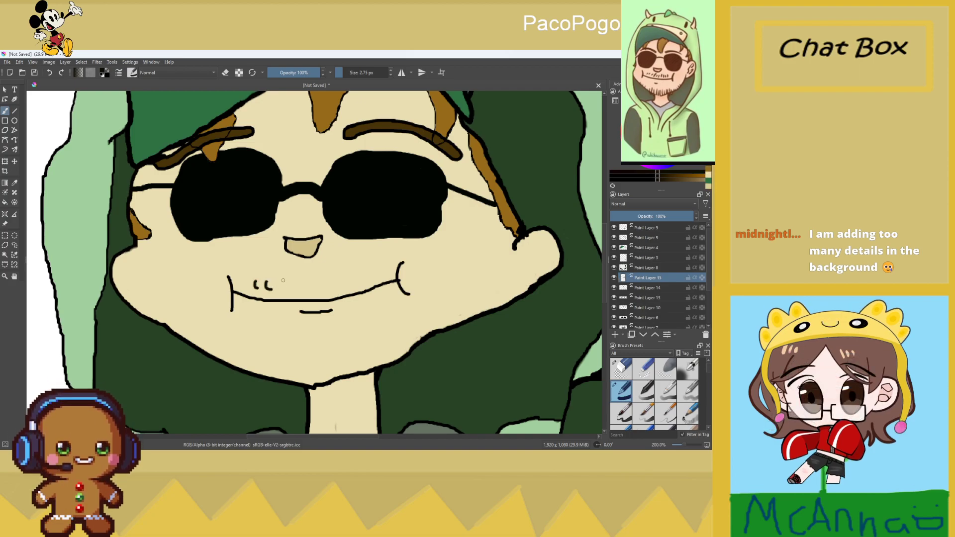
{"action": "scroll", "coordinate": [283, 280], "scroll_direction": "up", "scroll_amount": 10}
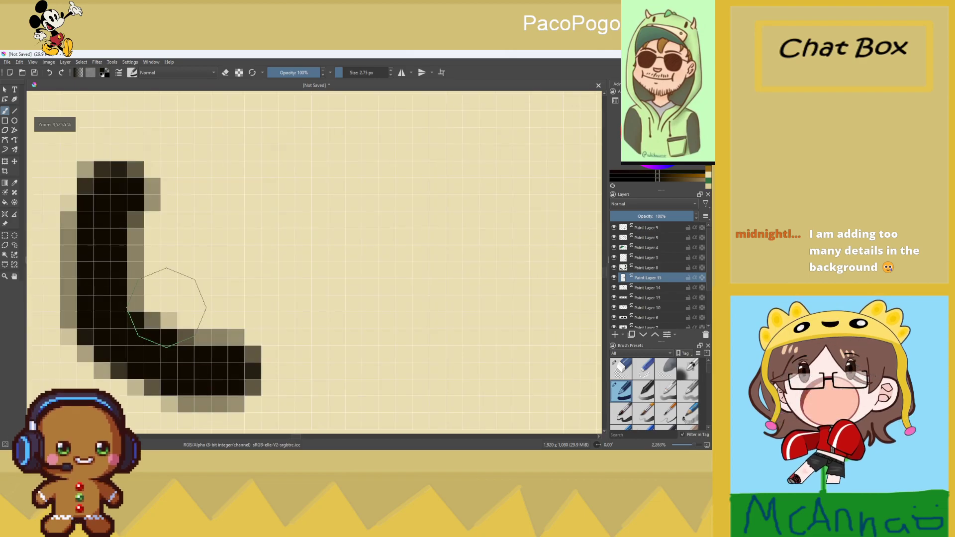
{"action": "left_click_drag", "start_coordinate": [271, 217], "coordinate": [350, 305]}
{"action": "scroll", "coordinate": [350, 307], "scroll_direction": "down", "scroll_amount": 4}
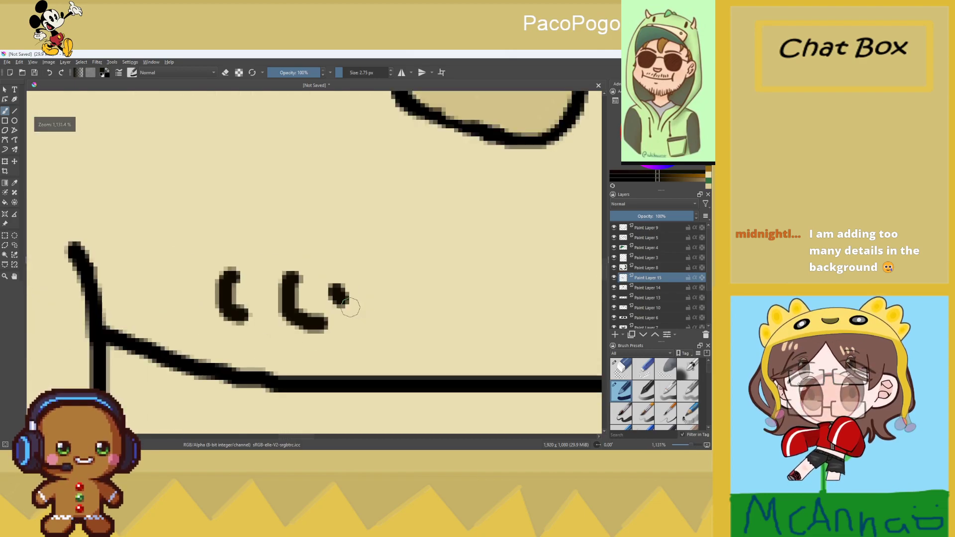
{"action": "key", "text": "ctrl+z"}
{"action": "key", "text": "ctrl+z"}
{"action": "key", "text": "ctrl+z"}
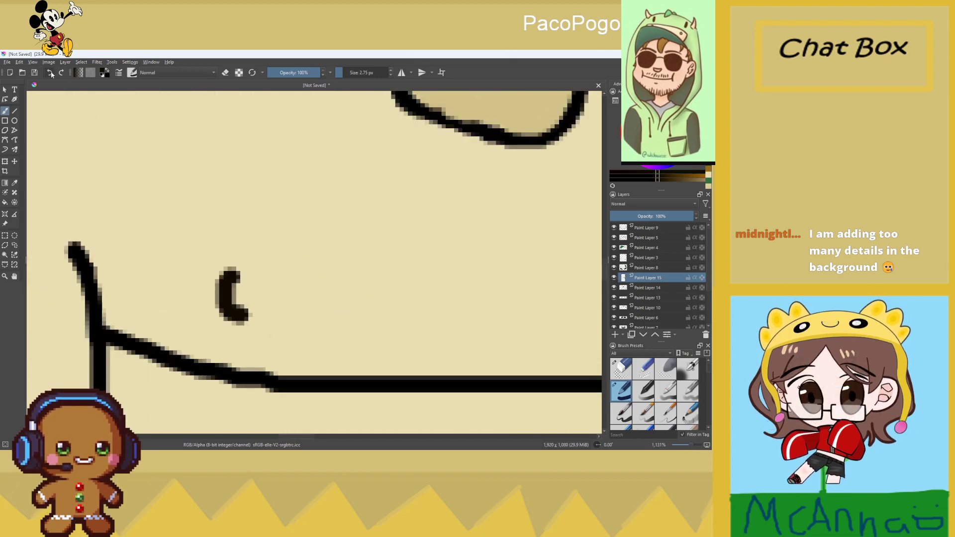
{"action": "scroll", "coordinate": [150, 159], "scroll_direction": "down", "scroll_amount": 4}
{"action": "scroll", "coordinate": [151, 159], "scroll_direction": "down", "scroll_amount": 4}
{"action": "scroll", "coordinate": [150, 159], "scroll_direction": "up", "scroll_amount": 2}
{"action": "scroll", "coordinate": [151, 159], "scroll_direction": "down", "scroll_amount": 3}
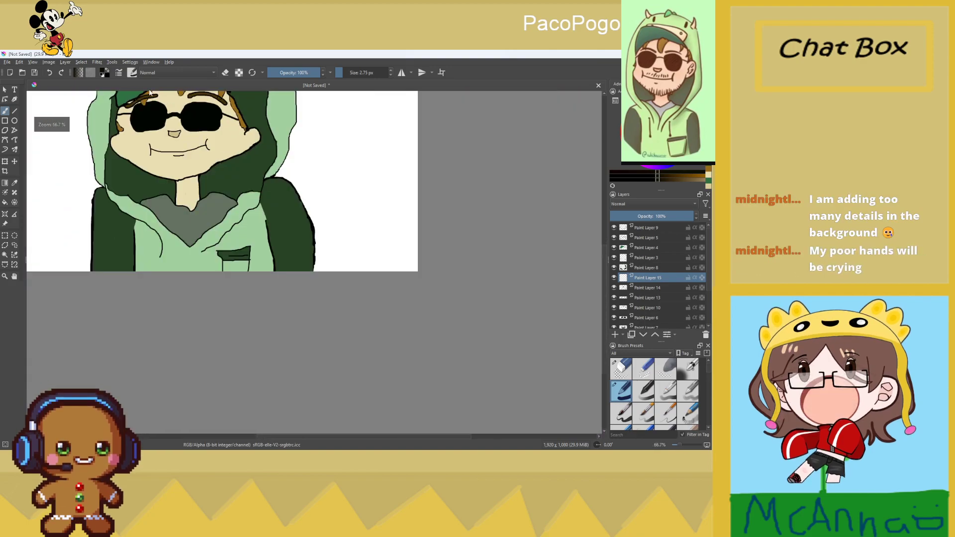
Sample the eyebrow's brown fill color, test it with a short stroke above the sunglasses' bridge, and undo the stroke
{"action": "scroll", "coordinate": [151, 160], "scroll_direction": "up", "scroll_amount": 2}
{"action": "scroll", "coordinate": [190, 103], "scroll_direction": "up", "scroll_amount": 5}
{"action": "key", "text": "p"}
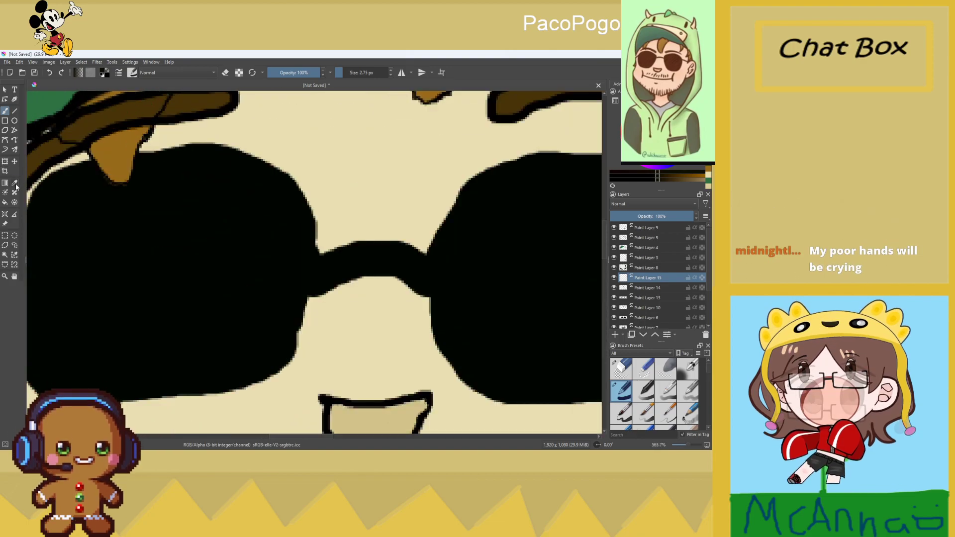
{"action": "left_click", "coordinate": [190, 103]}
{"action": "key", "text": "b"}
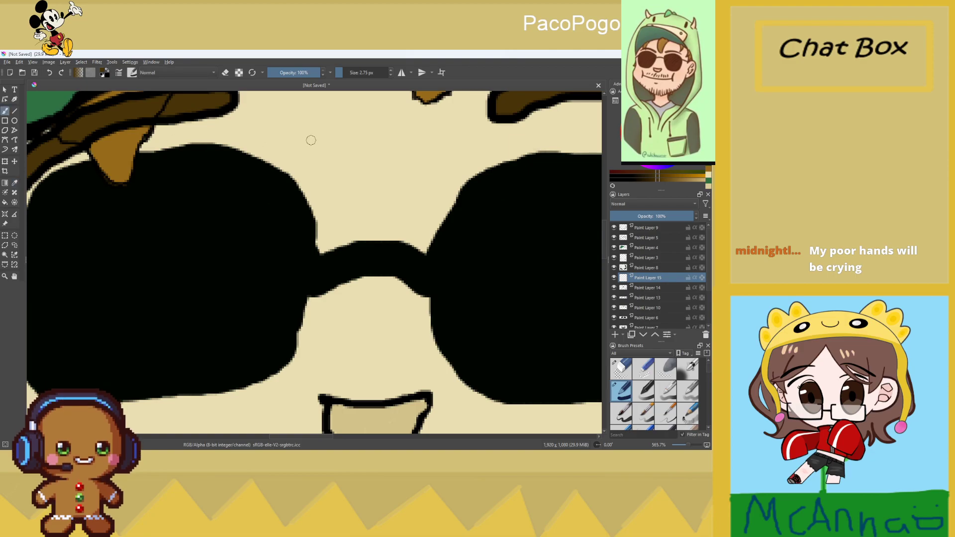
{"action": "left_click_drag", "start_coordinate": [313, 136], "coordinate": [359, 160]}
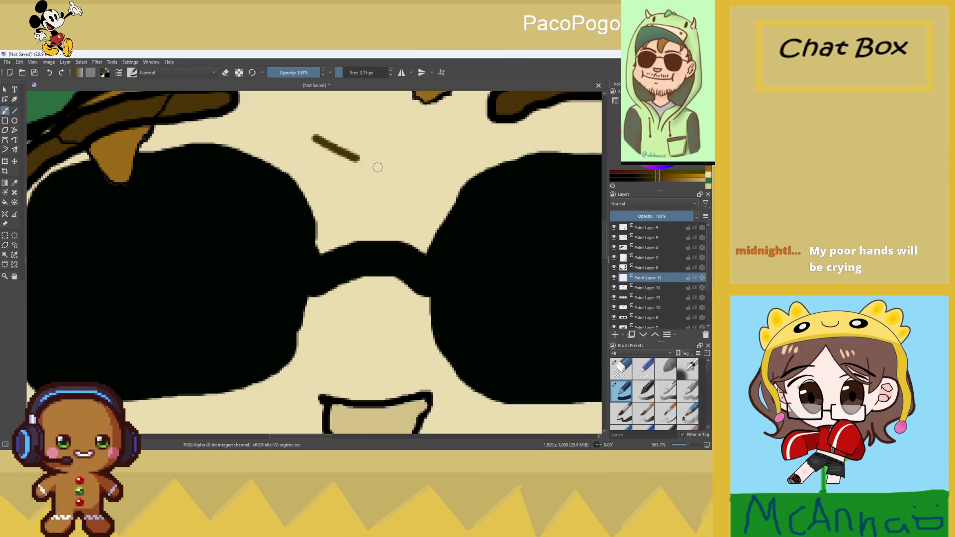
{"action": "left_click", "coordinate": [49, 73]}
Draw a row of short brown mustache ticks of varying length and slant between the nose and the mouth line with the 2.75 px brush
{"action": "scroll", "coordinate": [328, 254], "scroll_direction": "down", "scroll_amount": 2}
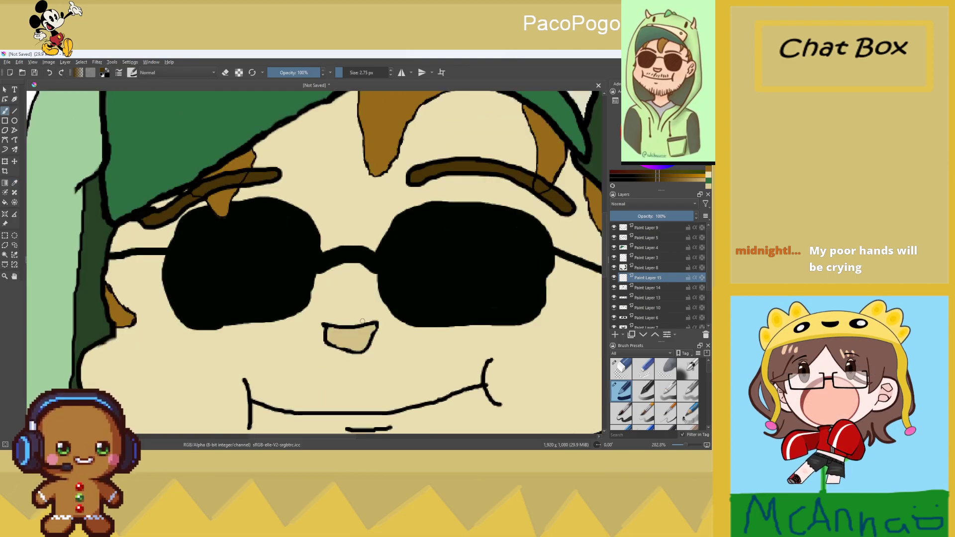
{"action": "scroll", "coordinate": [362, 321], "scroll_direction": "down", "scroll_amount": 1}
{"action": "scroll", "coordinate": [357, 397], "scroll_direction": "up", "scroll_amount": 3}
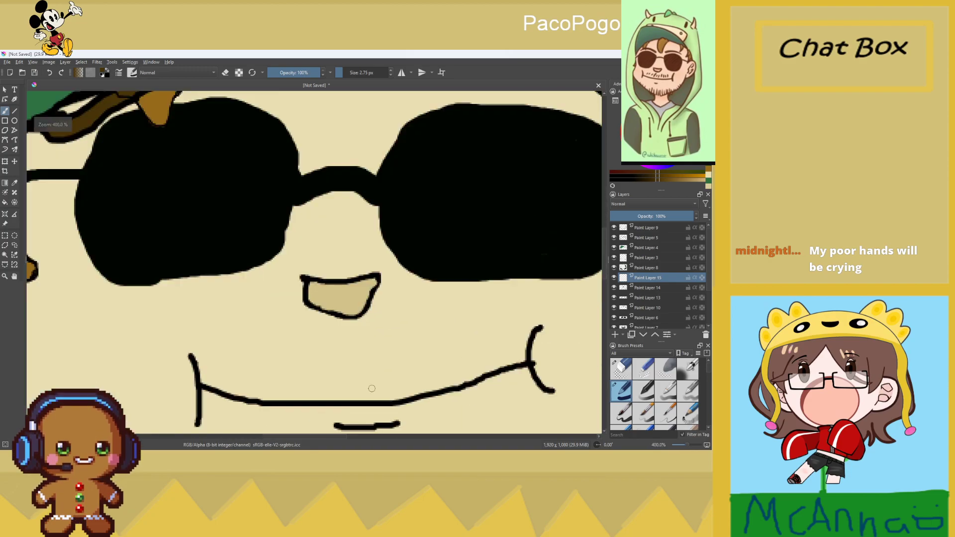
{"action": "scroll", "coordinate": [357, 396], "scroll_direction": "down", "scroll_amount": 1}
{"action": "scroll", "coordinate": [346, 354], "scroll_direction": "up", "scroll_amount": 3}
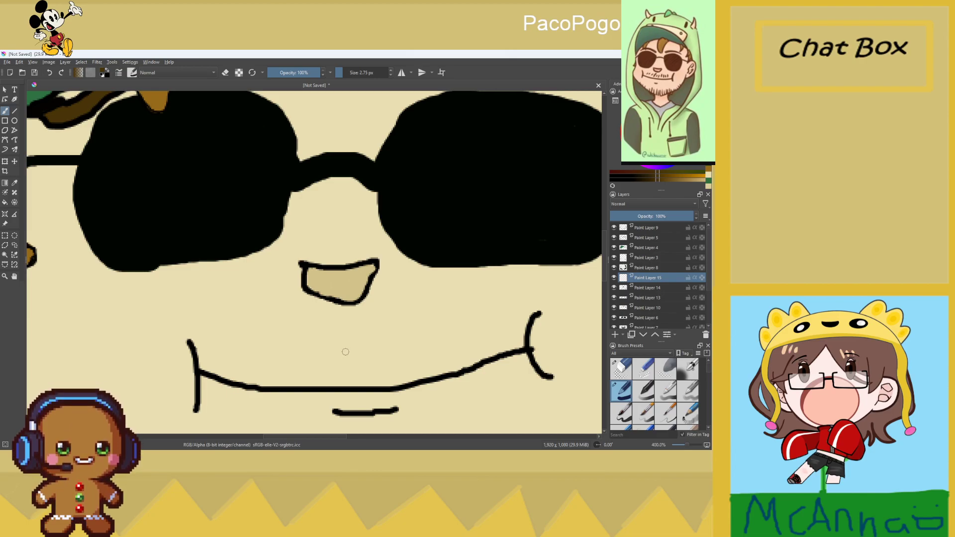
{"action": "left_click_drag", "start_coordinate": [235, 348], "coordinate": [241, 369]}
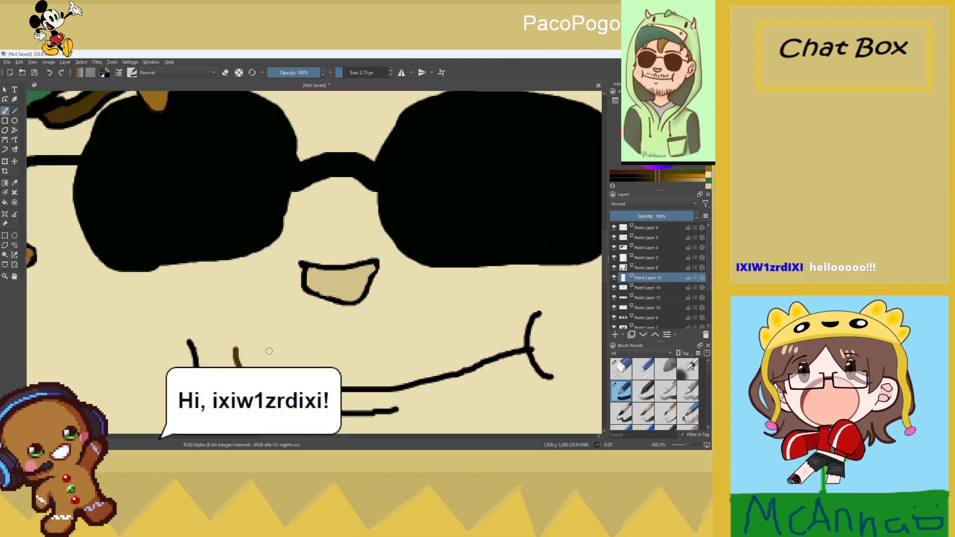
{"action": "left_click_drag", "start_coordinate": [261, 345], "coordinate": [268, 368]}
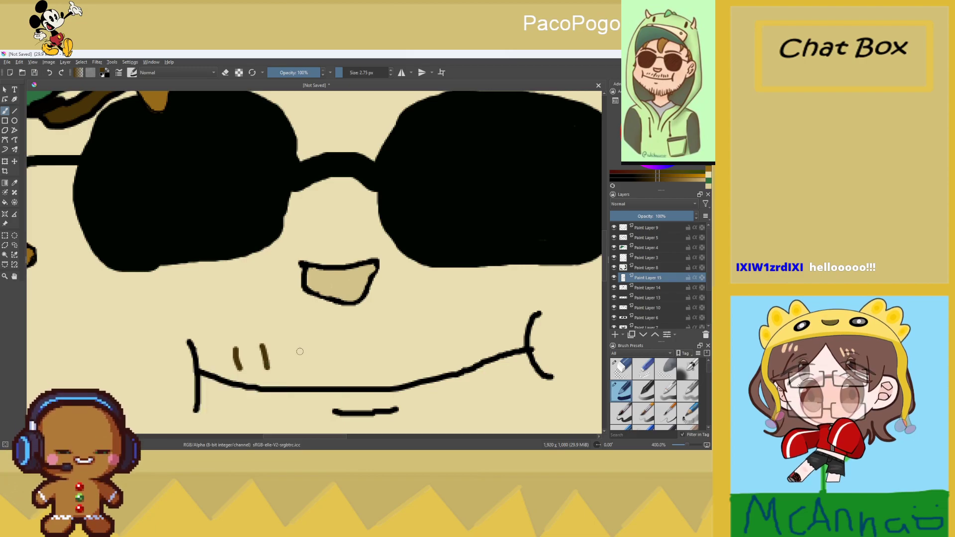
{"action": "left_click_drag", "start_coordinate": [284, 347], "coordinate": [286, 359]}
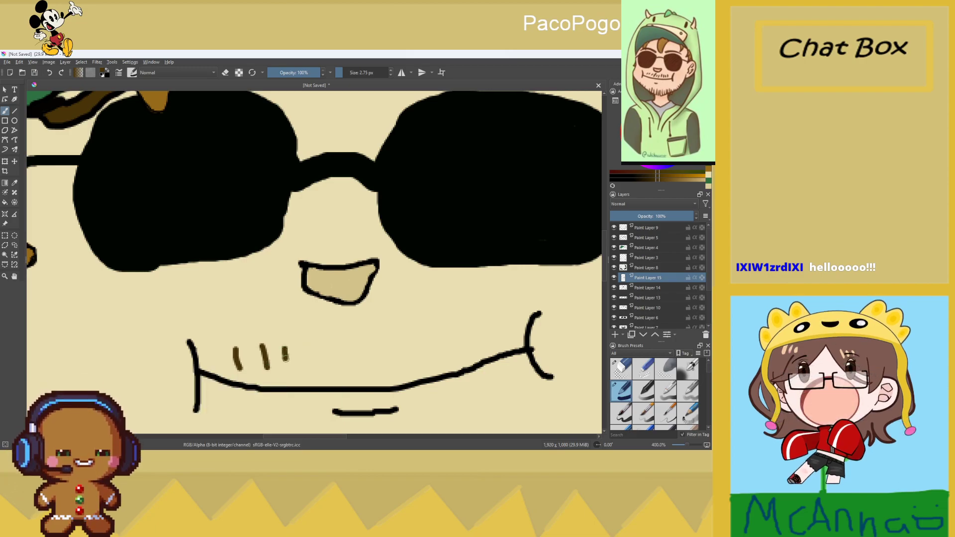
{"action": "left_click_drag", "start_coordinate": [327, 332], "coordinate": [292, 379]}
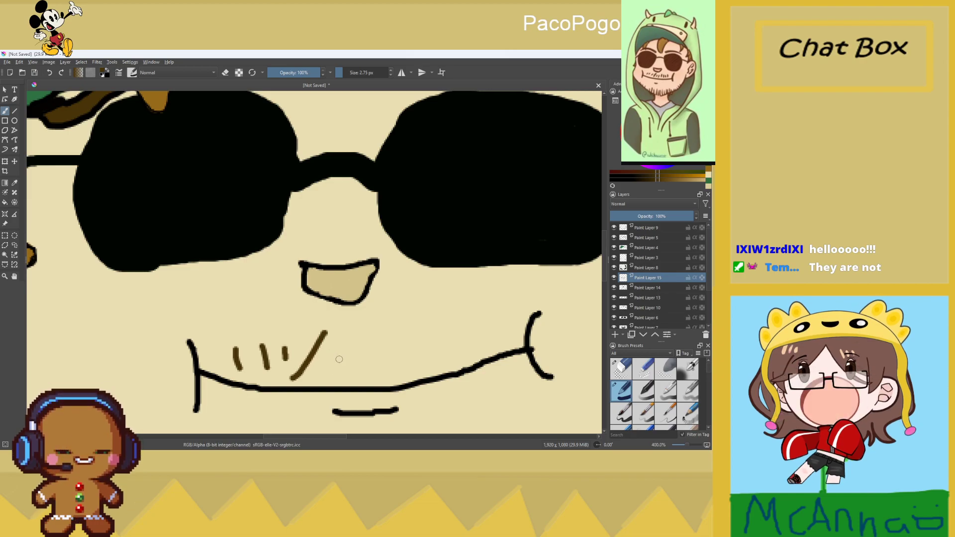
{"action": "left_click_drag", "start_coordinate": [333, 349], "coordinate": [331, 361]}
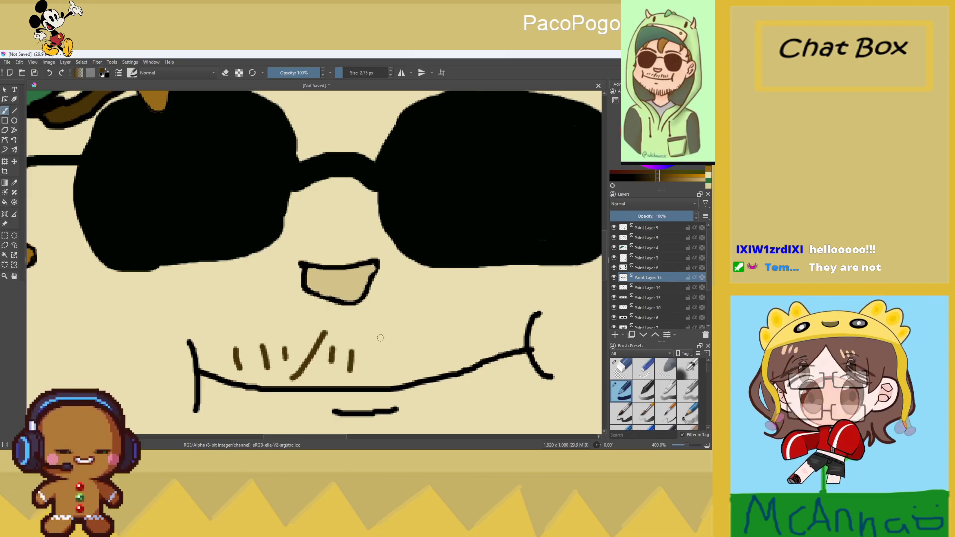
{"action": "mouse_move", "coordinate": [378, 328]}
{"action": "left_mouse_down"}
{"action": "mouse_move", "coordinate": [368, 359]}
{"action": "mouse_move", "coordinate": [389, 361]}
{"action": "left_mouse_up"}
{"action": "left_click_drag", "start_coordinate": [416, 344], "coordinate": [413, 358]}
{"action": "mouse_move", "coordinate": [432, 336]}
{"action": "left_mouse_down"}
{"action": "mouse_move", "coordinate": [428, 355]}
{"action": "mouse_move", "coordinate": [445, 354]}
{"action": "left_mouse_up"}
{"action": "scroll", "coordinate": [302, 398], "scroll_direction": "down", "scroll_amount": 5}
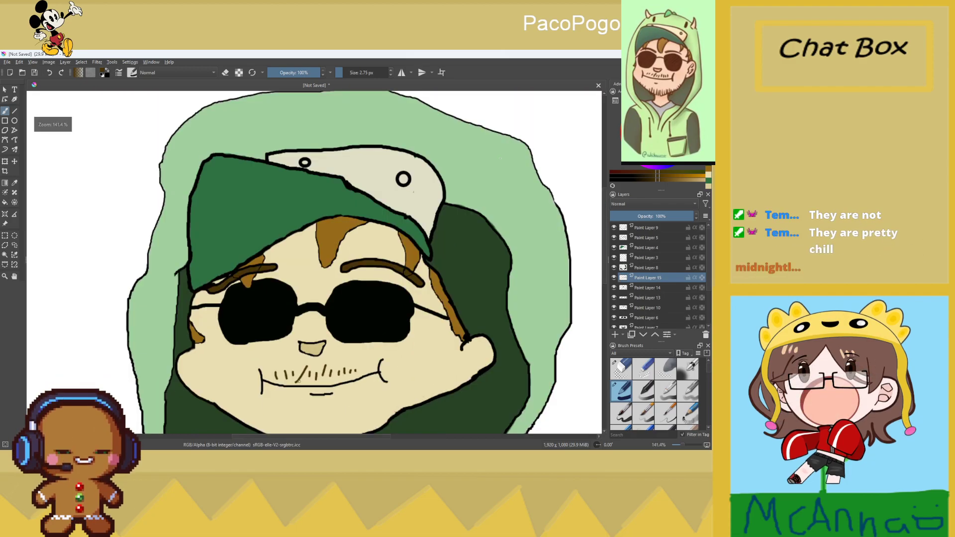
Try a short brown stubble tick on the lower jaw outline, and undo it
{"action": "scroll", "coordinate": [302, 398], "scroll_direction": "up", "scroll_amount": 1}
{"action": "scroll", "coordinate": [301, 398], "scroll_direction": "up", "scroll_amount": 2}
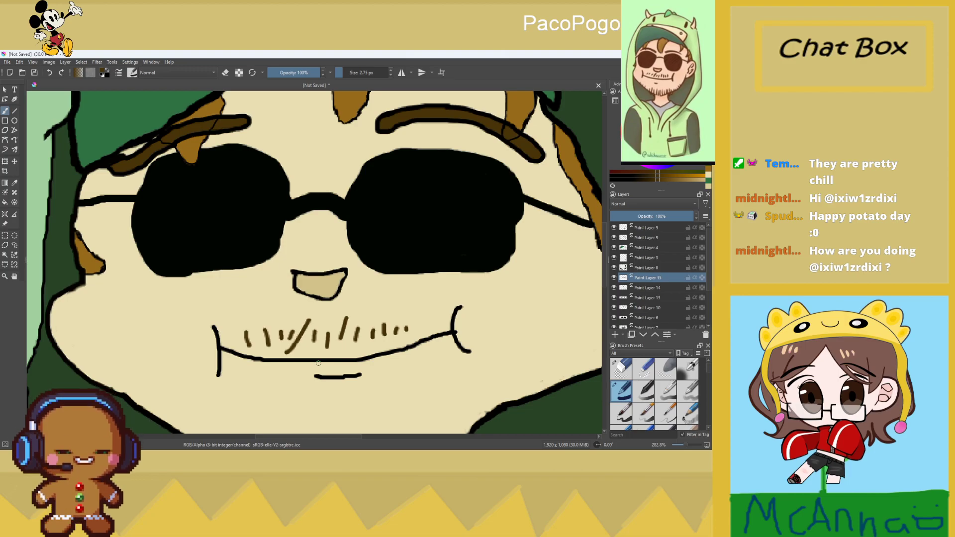
{"action": "key", "text": "1"}
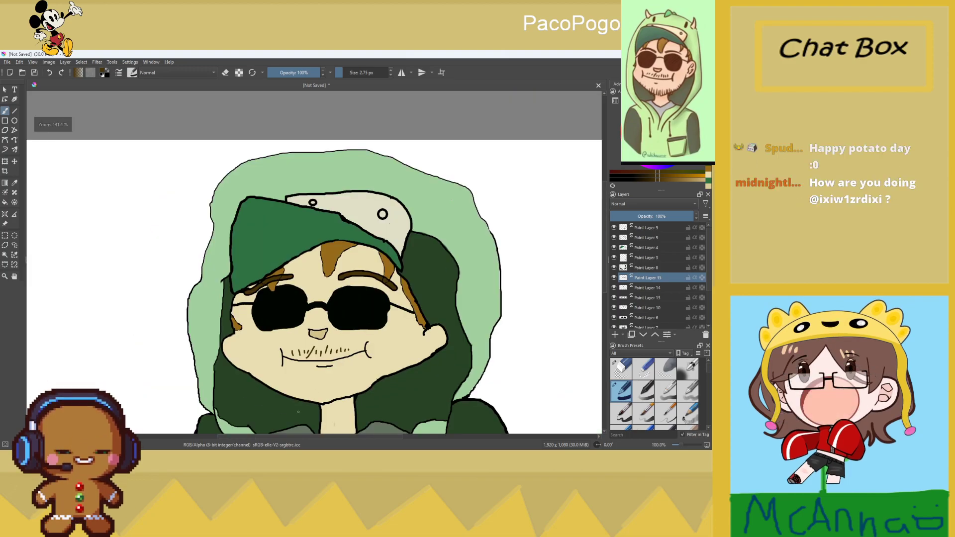
{"action": "scroll", "coordinate": [298, 413], "scroll_direction": "up", "scroll_amount": 3}
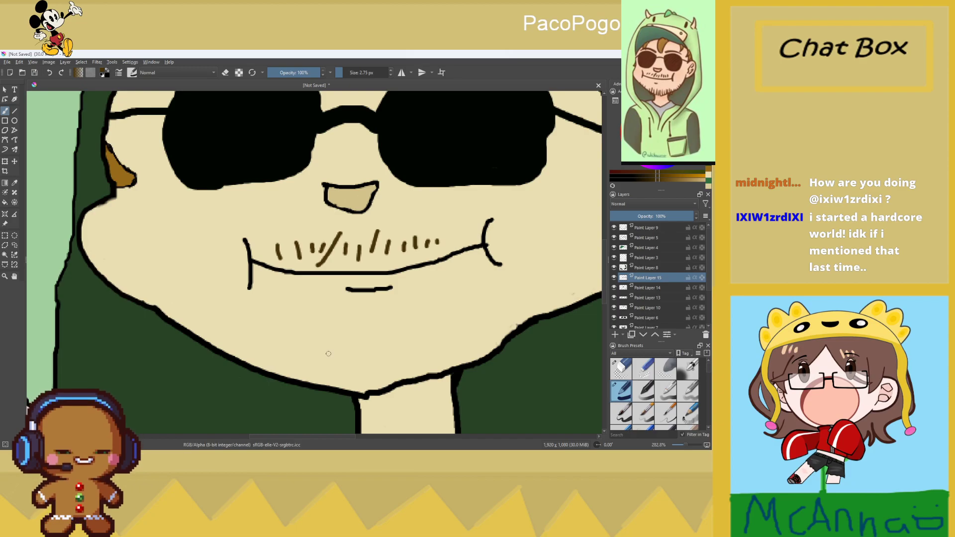
{"action": "key", "text": "1"}
{"action": "scroll", "coordinate": [258, 323], "scroll_direction": "up", "scroll_amount": 5}
{"action": "left_click_drag", "start_coordinate": [212, 316], "coordinate": [211, 331]}
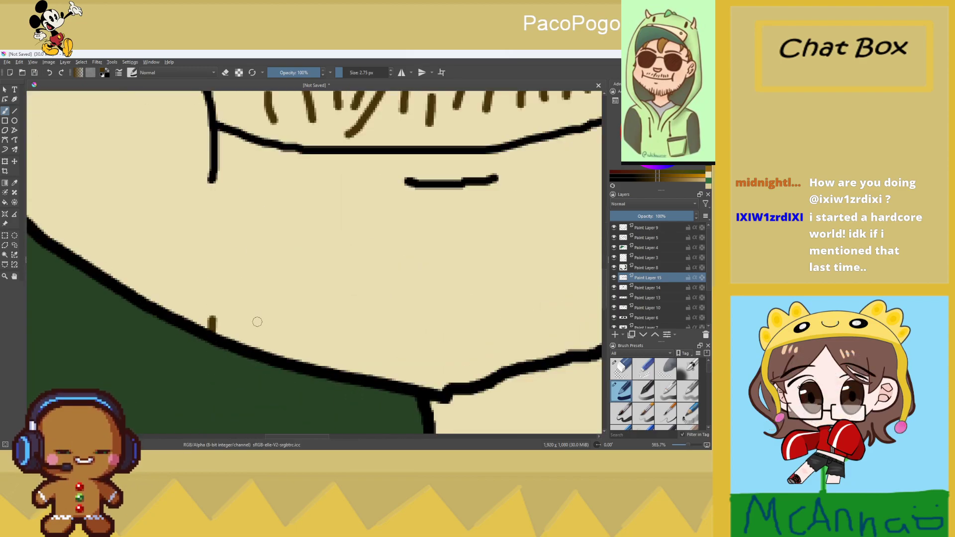
{"action": "key", "text": "ctrl+z"}
Move the stubble layer to the top of the layer stack
{"action": "left_click_drag", "start_coordinate": [661, 279], "coordinate": [659, 225]}
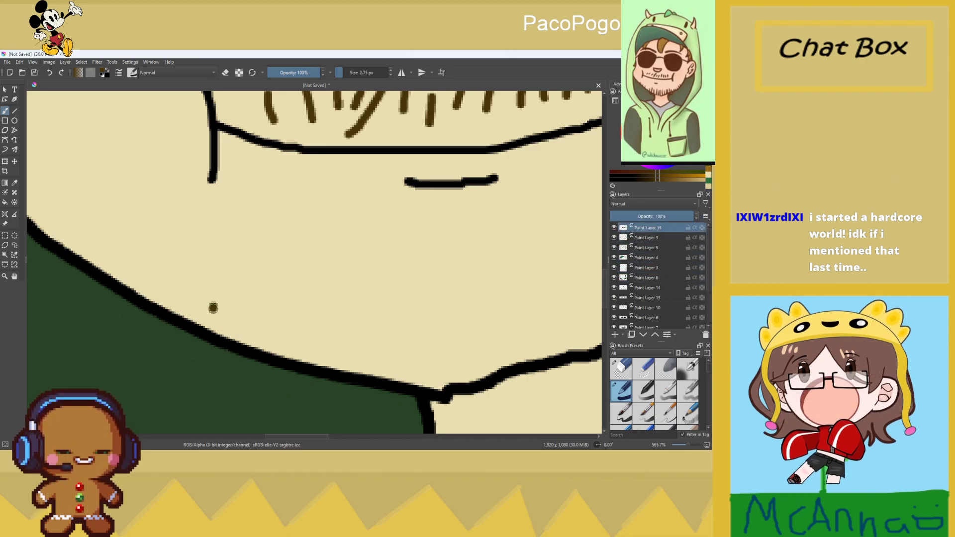
Draw short brown stubble ticks of varying length and slant across the jaw outline from the lower-left jaw to just past the chin
{"action": "left_click_drag", "start_coordinate": [212, 304], "coordinate": [208, 375]}
{"action": "left_click_drag", "start_coordinate": [271, 316], "coordinate": [243, 397]}
{"action": "left_click_drag", "start_coordinate": [305, 332], "coordinate": [299, 379]}
{"action": "left_click_drag", "start_coordinate": [321, 339], "coordinate": [322, 355]}
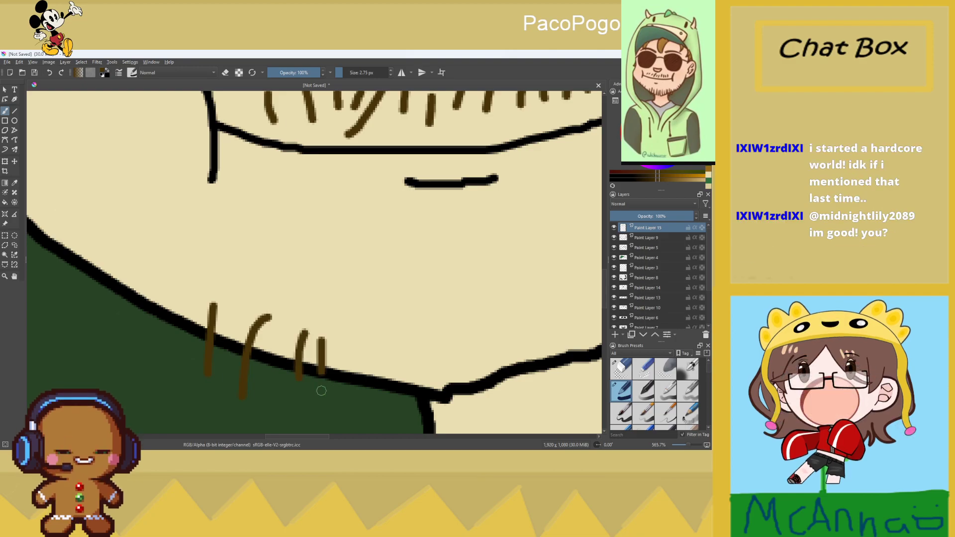
{"action": "left_click_drag", "start_coordinate": [389, 343], "coordinate": [374, 392]}
{"action": "left_click_drag", "start_coordinate": [447, 349], "coordinate": [417, 408]}
{"action": "left_click_drag", "start_coordinate": [492, 352], "coordinate": [469, 400]}
{"action": "left_click_drag", "start_coordinate": [508, 344], "coordinate": [498, 401]}
{"action": "left_click_drag", "start_coordinate": [554, 341], "coordinate": [543, 359]}
{"action": "left_click_drag", "start_coordinate": [571, 357], "coordinate": [548, 383]}
Continue the brown stubble ticks up the right jaw toward the ear and add more ticks between those along the chin and left jaw
{"action": "scroll", "coordinate": [571, 375], "scroll_direction": "down", "scroll_amount": 4}
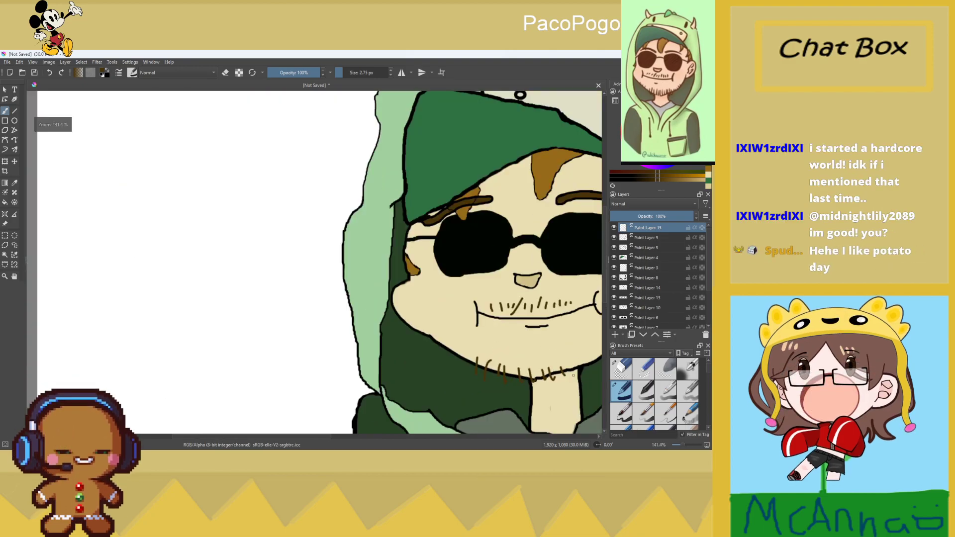
{"action": "scroll", "coordinate": [571, 376], "scroll_direction": "down", "scroll_amount": 1}
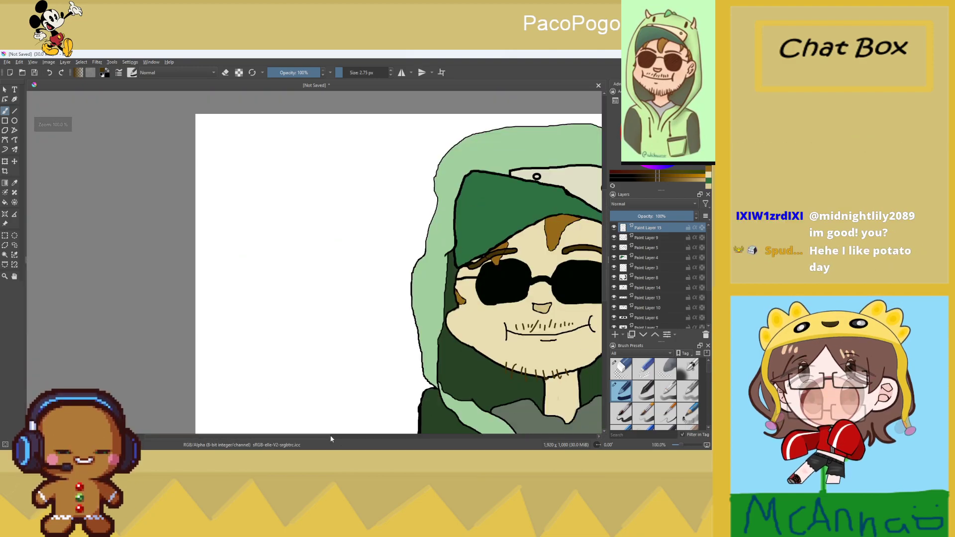
{"action": "left_click_drag", "start_coordinate": [320, 435], "coordinate": [413, 437]}
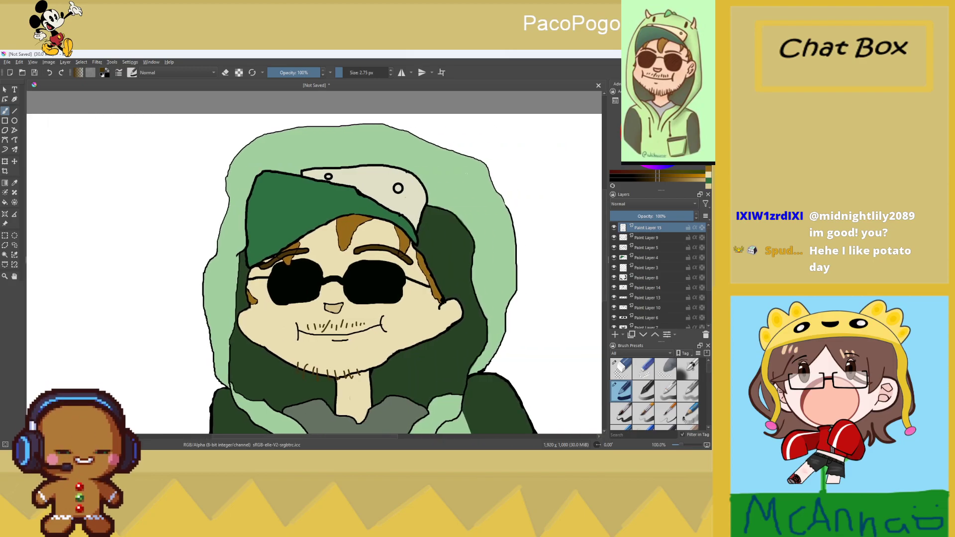
{"action": "scroll", "coordinate": [375, 411], "scroll_direction": "up", "scroll_amount": 3}
{"action": "left_click_drag", "start_coordinate": [341, 291], "coordinate": [347, 306]}
{"action": "left_click_drag", "start_coordinate": [358, 275], "coordinate": [361, 283]}
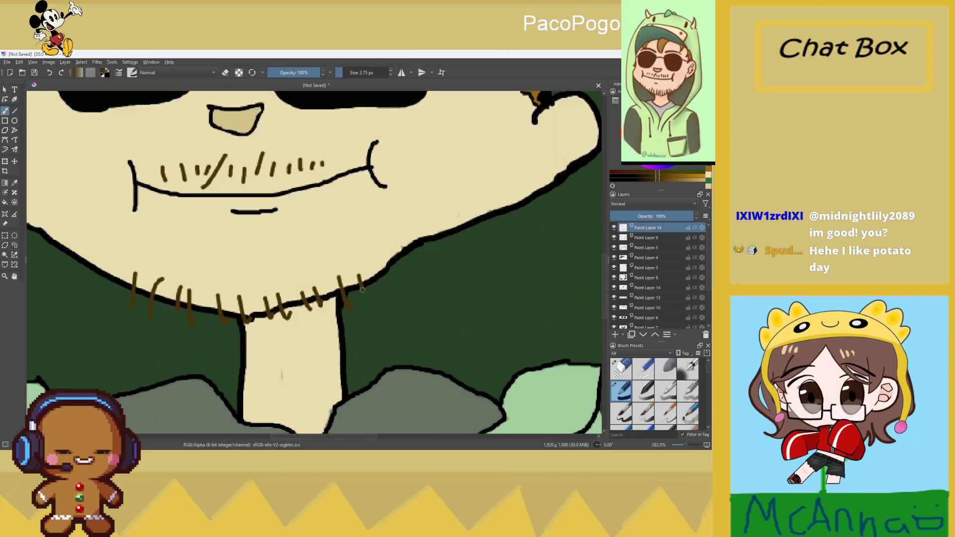
{"action": "left_click_drag", "start_coordinate": [475, 217], "coordinate": [479, 226]}
{"action": "mouse_move", "coordinate": [490, 212]}
{"action": "left_mouse_down"}
{"action": "mouse_move", "coordinate": [494, 220]}
{"action": "mouse_move", "coordinate": [439, 238]}
{"action": "left_mouse_up"}
{"action": "left_click_drag", "start_coordinate": [453, 215], "coordinate": [450, 234]}
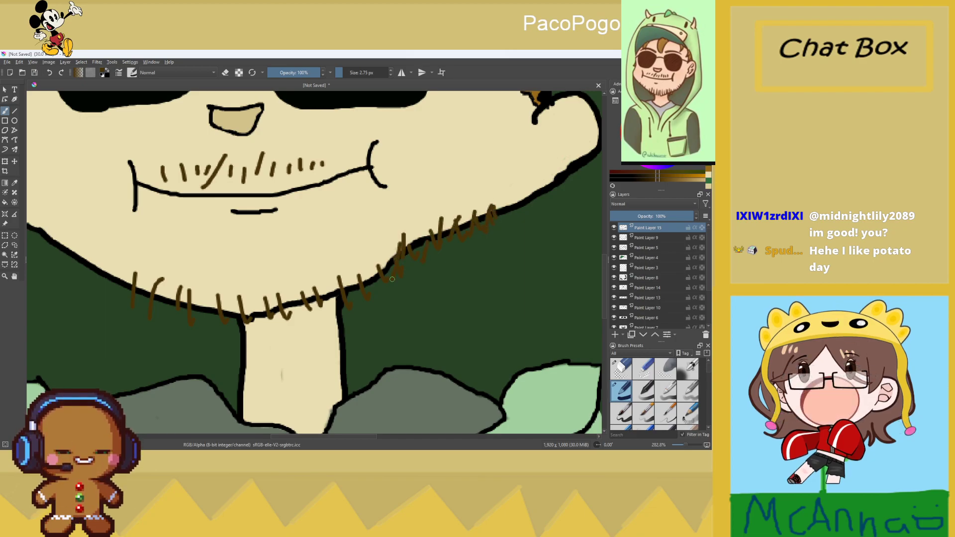
{"action": "mouse_move", "coordinate": [328, 280]}
{"action": "left_mouse_down"}
{"action": "mouse_move", "coordinate": [296, 313]}
{"action": "mouse_move", "coordinate": [271, 326]}
{"action": "left_mouse_up"}
{"action": "left_click_drag", "start_coordinate": [199, 295], "coordinate": [196, 312]}
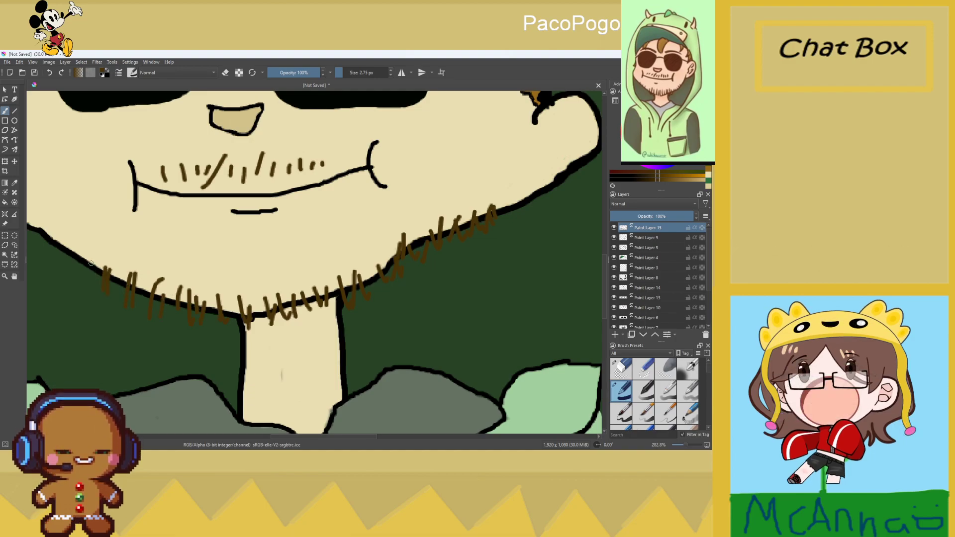
Add a new paint layer above the stubble layer and choose the Ellipse tool for drawing the hood's eyes
{"action": "scroll", "coordinate": [107, 289], "scroll_direction": "down", "scroll_amount": 5}
{"action": "scroll", "coordinate": [175, 291], "scroll_direction": "up", "scroll_amount": 3}
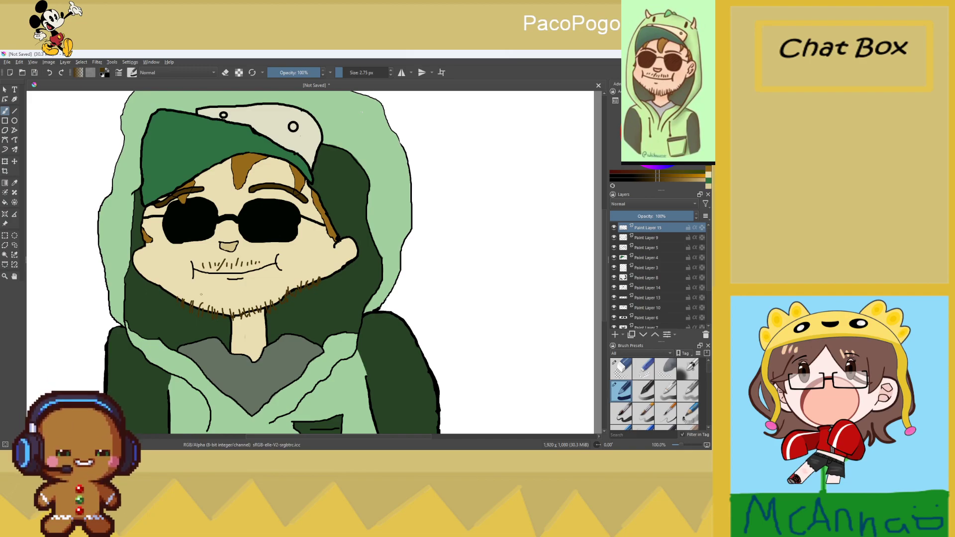
{"action": "scroll", "coordinate": [361, 113], "scroll_direction": "down", "scroll_amount": 3}
{"action": "scroll", "coordinate": [302, 174], "scroll_direction": "up", "scroll_amount": 3}
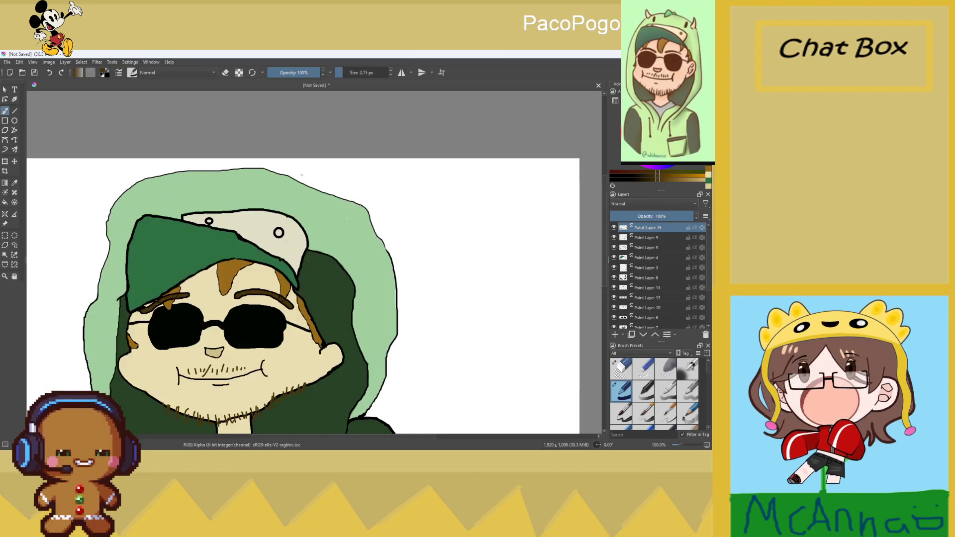
{"action": "key", "text": "ctrl+plus"}
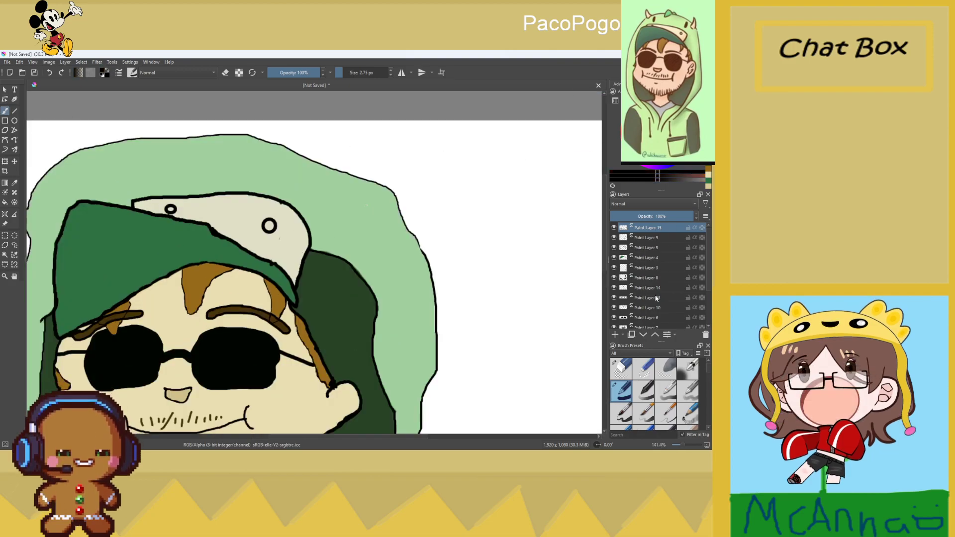
{"action": "key", "text": "Insert"}
{"action": "left_click", "coordinate": [14, 120]}
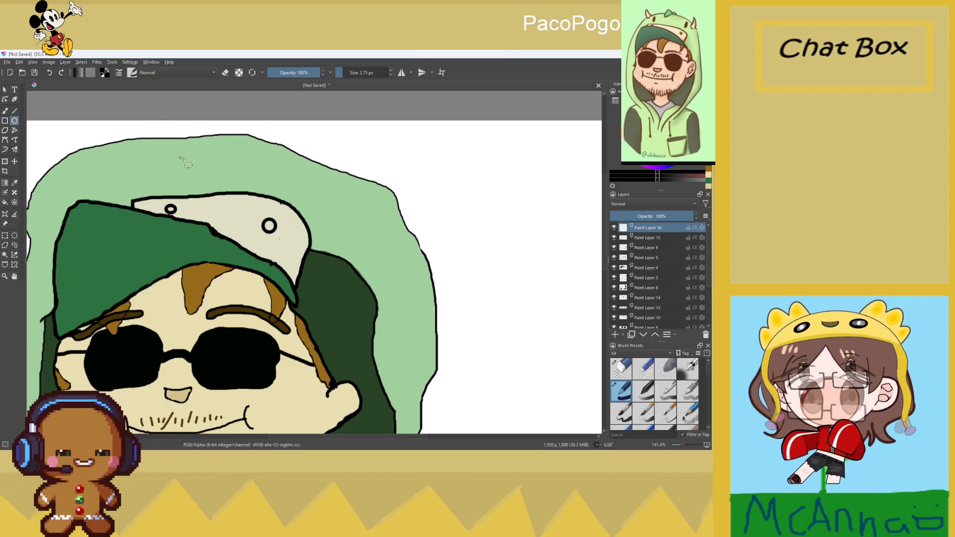
Try two narrow upright ellipses as dinosaur eyes on the upper hood, and undo both
{"action": "left_click_drag", "start_coordinate": [153, 148], "coordinate": [157, 181]}
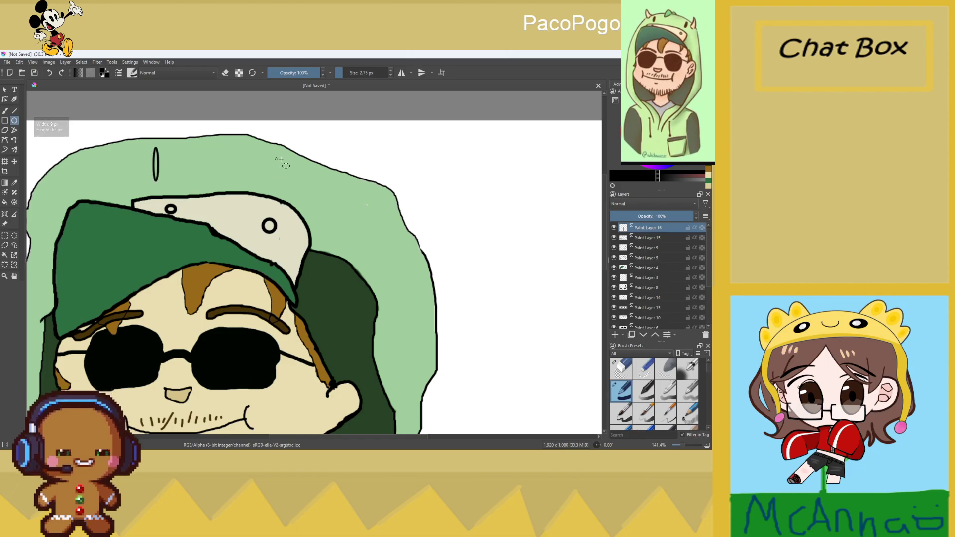
{"action": "left_click_drag", "start_coordinate": [295, 165], "coordinate": [307, 198]}
{"action": "scroll", "coordinate": [298, 257], "scroll_direction": "down", "scroll_amount": 3}
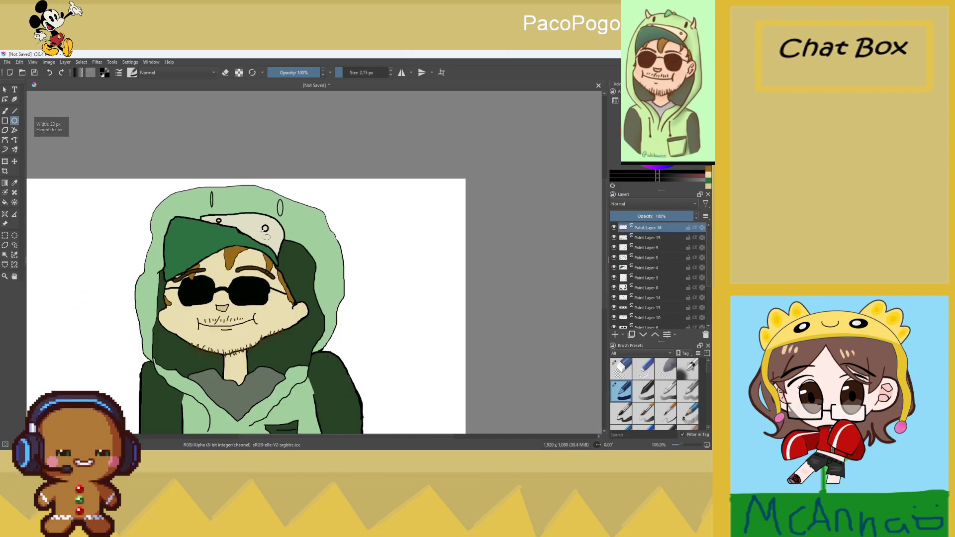
{"action": "scroll", "coordinate": [230, 209], "scroll_direction": "up", "scroll_amount": 2}
{"action": "scroll", "coordinate": [230, 209], "scroll_direction": "up", "scroll_amount": 2}
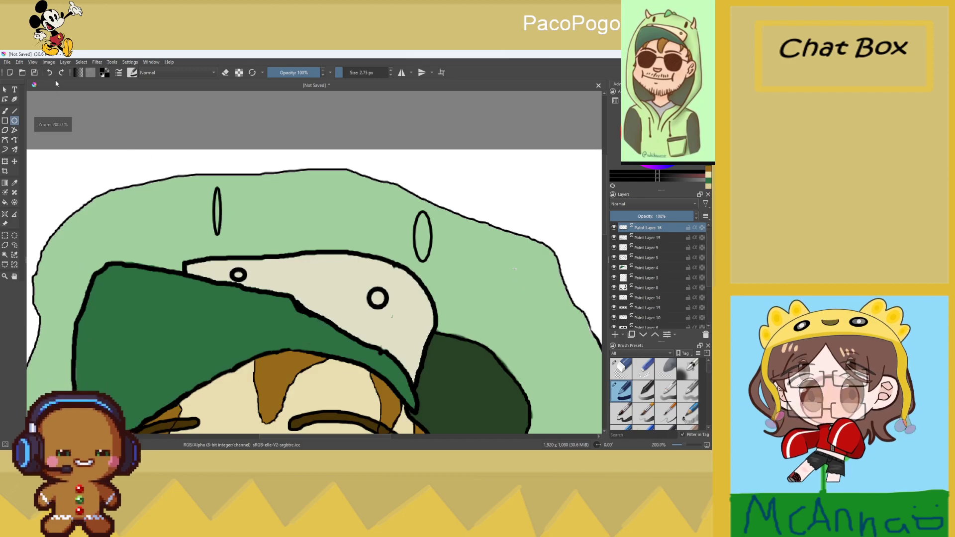
{"action": "key", "text": "ctrl+z"}
{"action": "key", "text": "ctrl+z"}
Draw two upright ellipse eyes about 44 px wide and 84 px tall on the hood above the snout and fill both with black
{"action": "left_click_drag", "start_coordinate": [209, 182], "coordinate": [244, 248]}
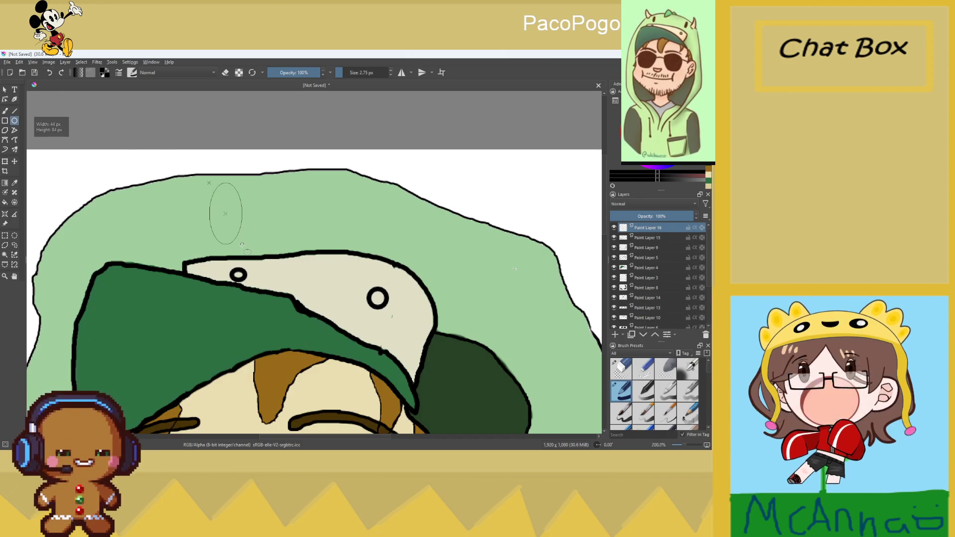
{"action": "left_click_drag", "start_coordinate": [397, 203], "coordinate": [428, 266]}
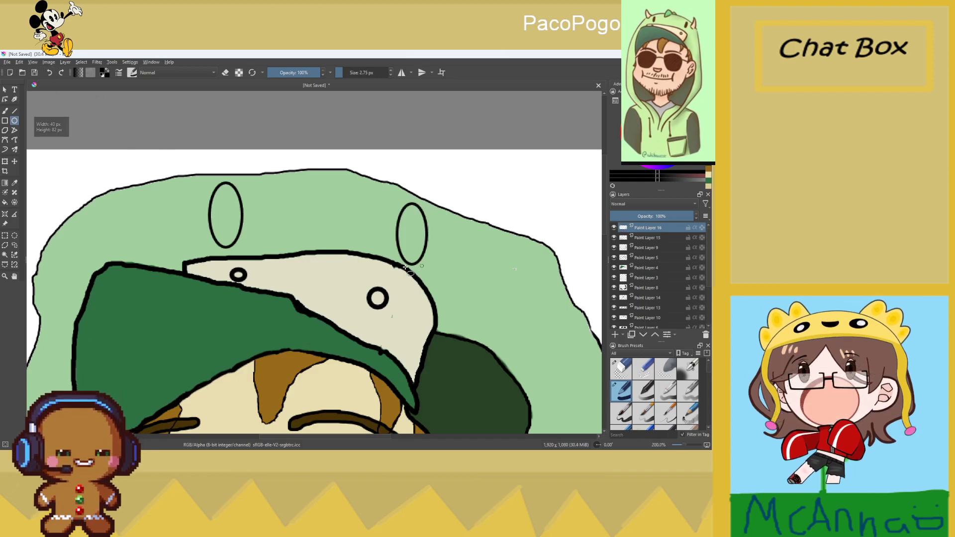
{"action": "left_click", "coordinate": [5, 202]}
{"action": "left_click", "coordinate": [204, 205]}
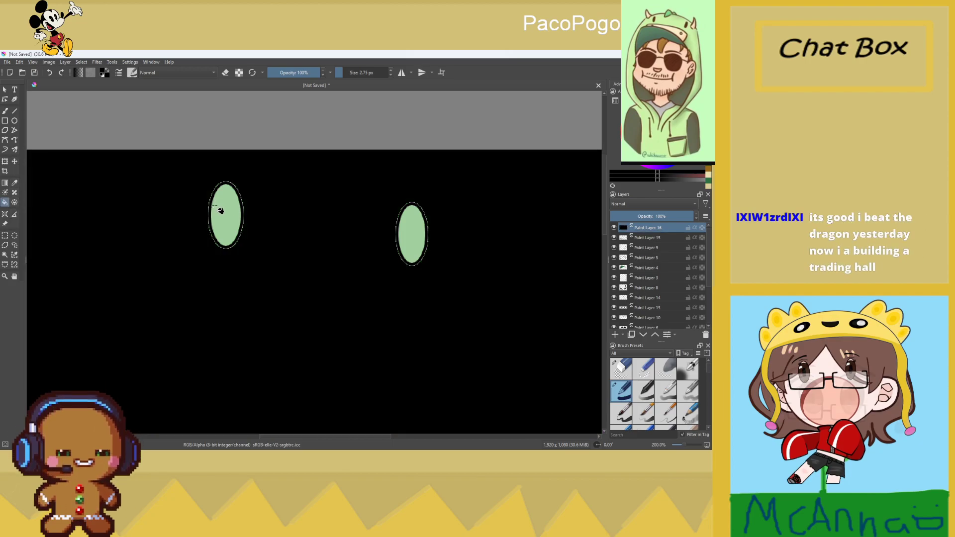
{"action": "key", "text": "ctrl+z"}
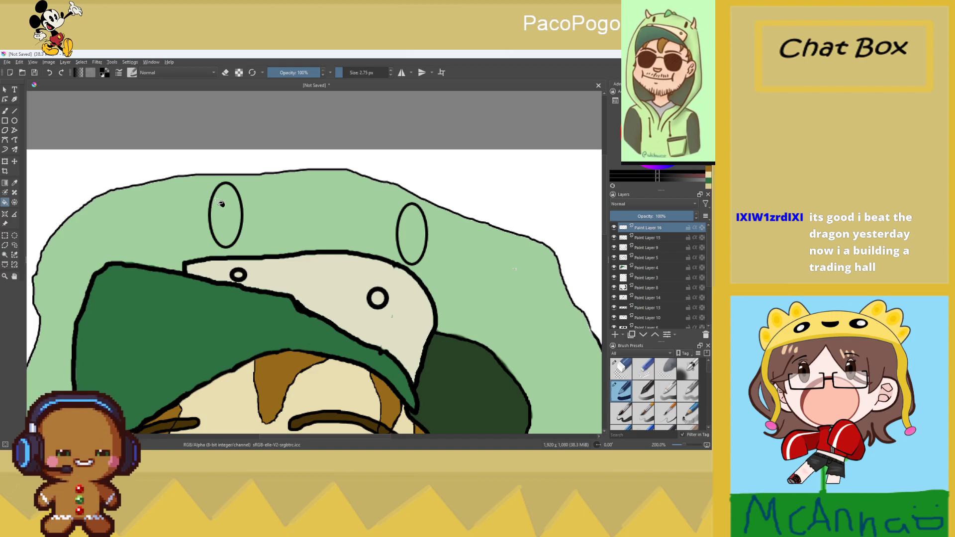
{"action": "left_click", "coordinate": [218, 205]}
{"action": "left_click", "coordinate": [405, 227]}
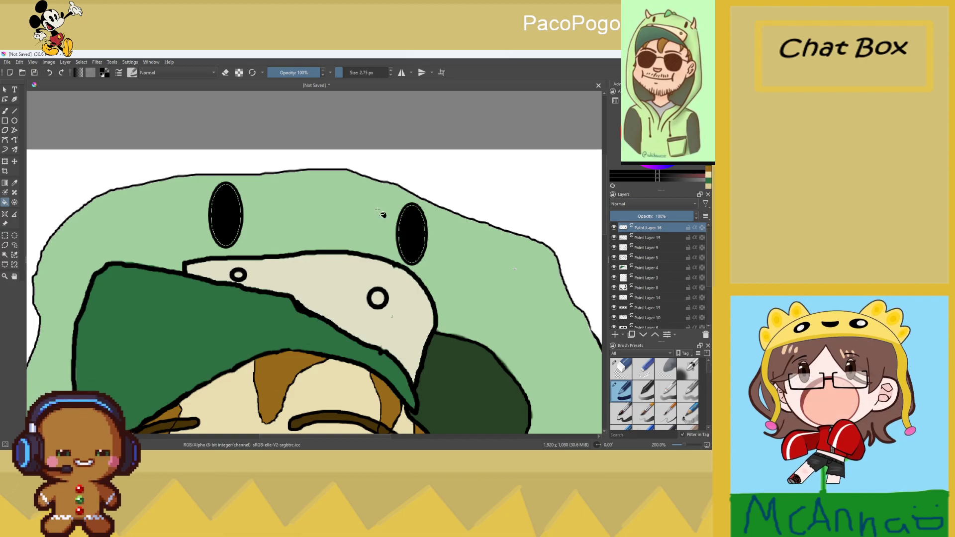
Brush black over the light seams between the fill and the outline inside both hood eyes
{"action": "scroll", "coordinate": [177, 207], "scroll_direction": "up", "scroll_amount": 3}
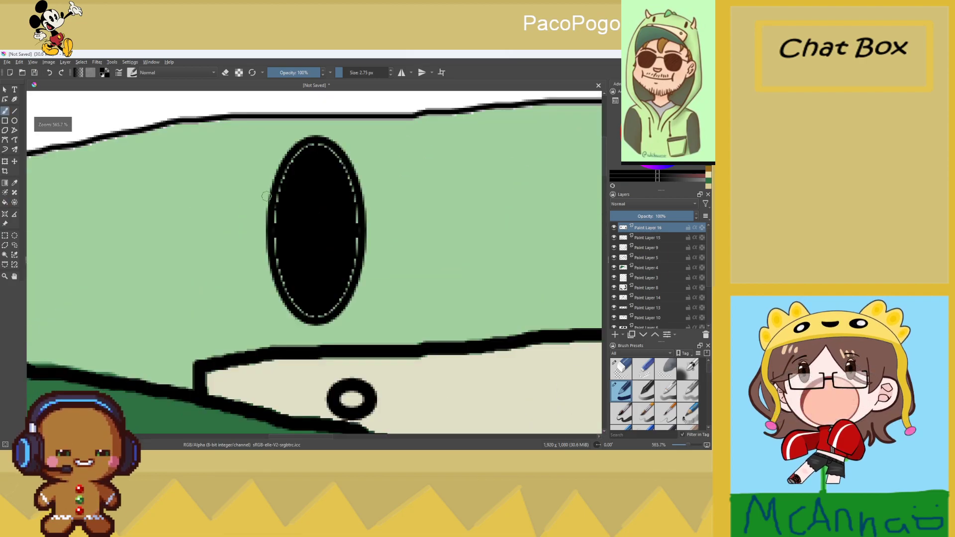
{"action": "mouse_move", "coordinate": [301, 162]}
{"action": "left_mouse_down"}
{"action": "mouse_move", "coordinate": [277, 193]}
{"action": "mouse_move", "coordinate": [281, 271]}
{"action": "mouse_move", "coordinate": [299, 309]}
{"action": "mouse_move", "coordinate": [326, 314]}
{"action": "mouse_move", "coordinate": [344, 276]}
{"action": "mouse_move", "coordinate": [340, 299]}
{"action": "mouse_move", "coordinate": [349, 290]}
{"action": "mouse_move", "coordinate": [357, 230]}
{"action": "mouse_move", "coordinate": [332, 153]}
{"action": "mouse_move", "coordinate": [320, 145]}
{"action": "mouse_move", "coordinate": [296, 161]}
{"action": "left_mouse_up"}
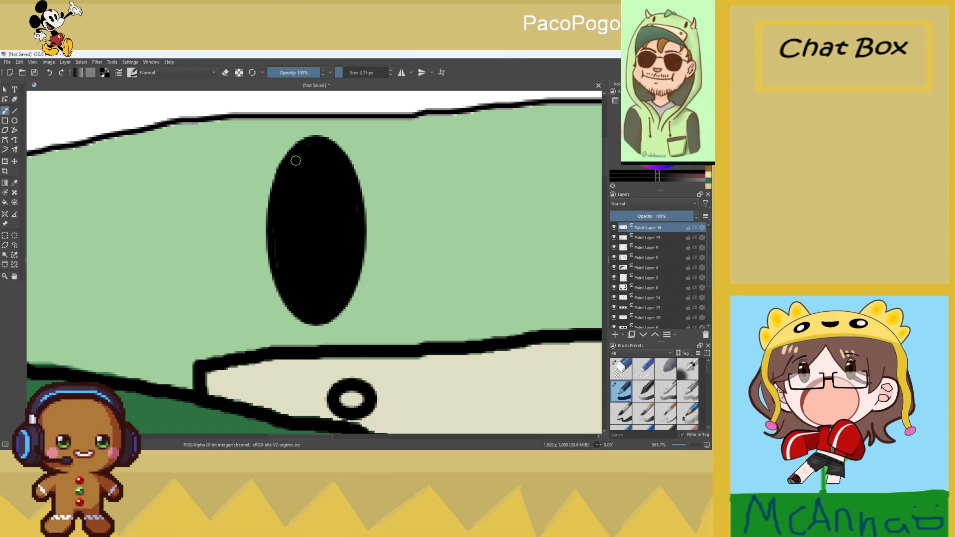
{"action": "scroll", "coordinate": [270, 239], "scroll_direction": "down", "scroll_amount": 7}
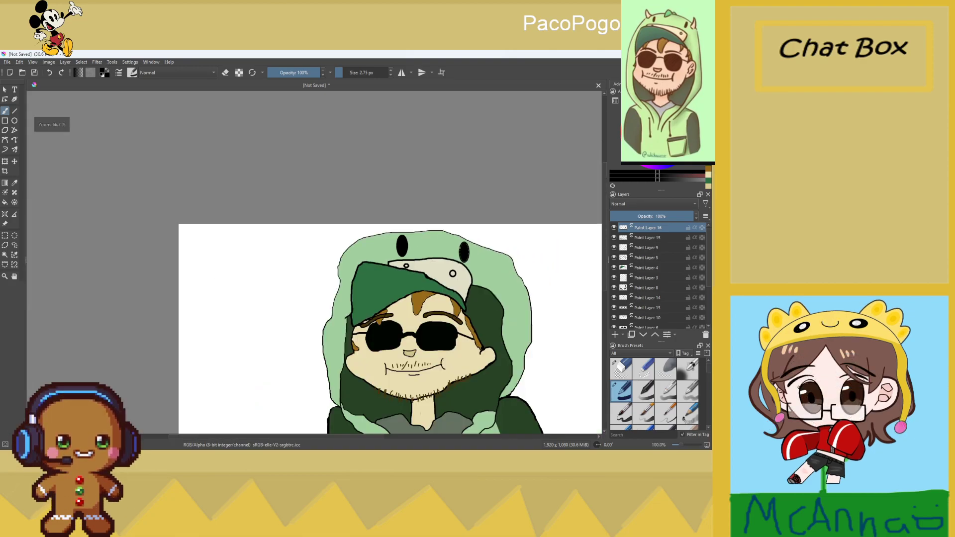
{"action": "scroll", "coordinate": [458, 246], "scroll_direction": "up", "scroll_amount": 7}
{"action": "mouse_move", "coordinate": [427, 187]}
{"action": "left_mouse_down"}
{"action": "mouse_move", "coordinate": [392, 231]}
{"action": "mouse_move", "coordinate": [407, 215]}
{"action": "mouse_move", "coordinate": [393, 273]}
{"action": "mouse_move", "coordinate": [400, 309]}
{"action": "left_mouse_up"}
{"action": "mouse_move", "coordinate": [426, 347]}
{"action": "left_mouse_down"}
{"action": "mouse_move", "coordinate": [443, 335]}
{"action": "mouse_move", "coordinate": [455, 298]}
{"action": "mouse_move", "coordinate": [441, 335]}
{"action": "left_mouse_up"}
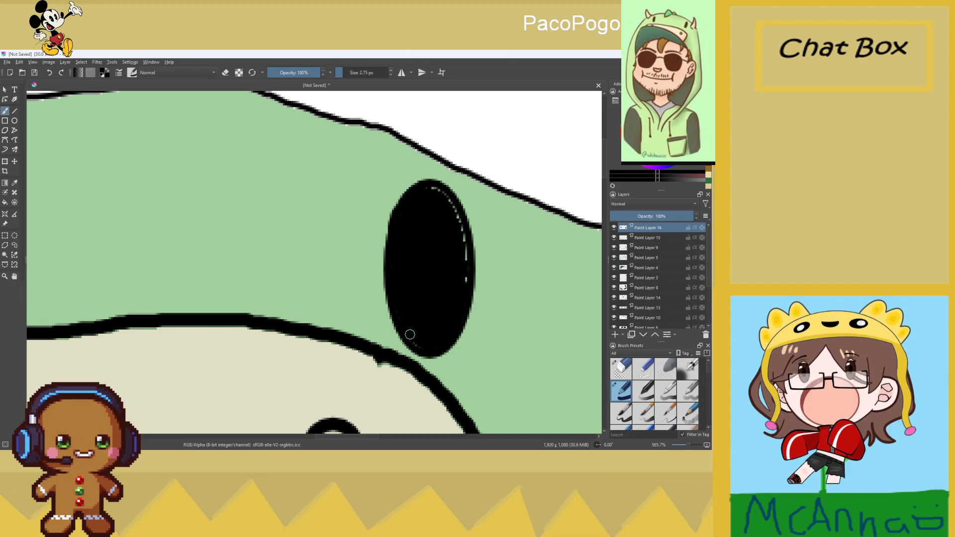
{"action": "mouse_move", "coordinate": [431, 189]}
{"action": "left_mouse_down"}
{"action": "mouse_move", "coordinate": [461, 234]}
{"action": "mouse_move", "coordinate": [464, 273]}
{"action": "mouse_move", "coordinate": [462, 244]}
{"action": "left_mouse_up"}
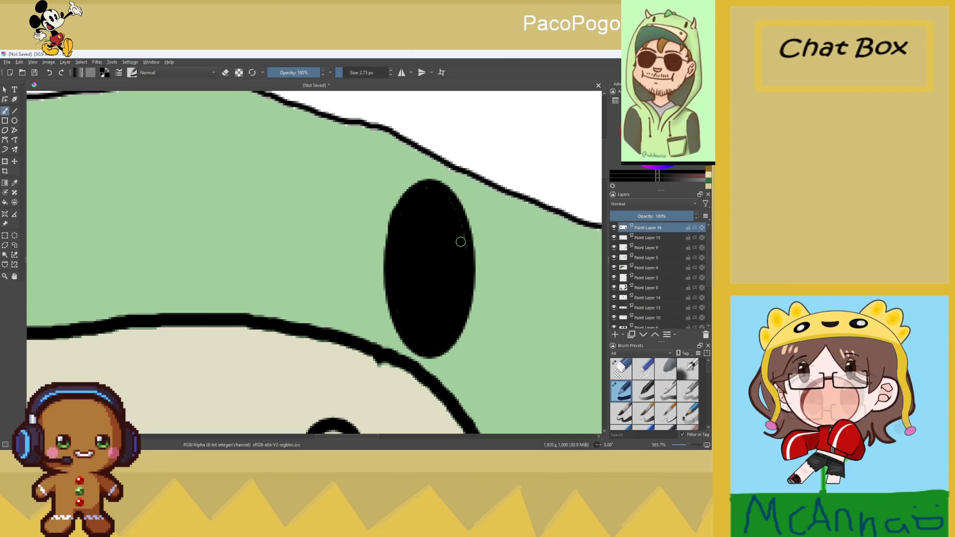
{"action": "scroll", "coordinate": [465, 245], "scroll_direction": "down", "scroll_amount": 6}
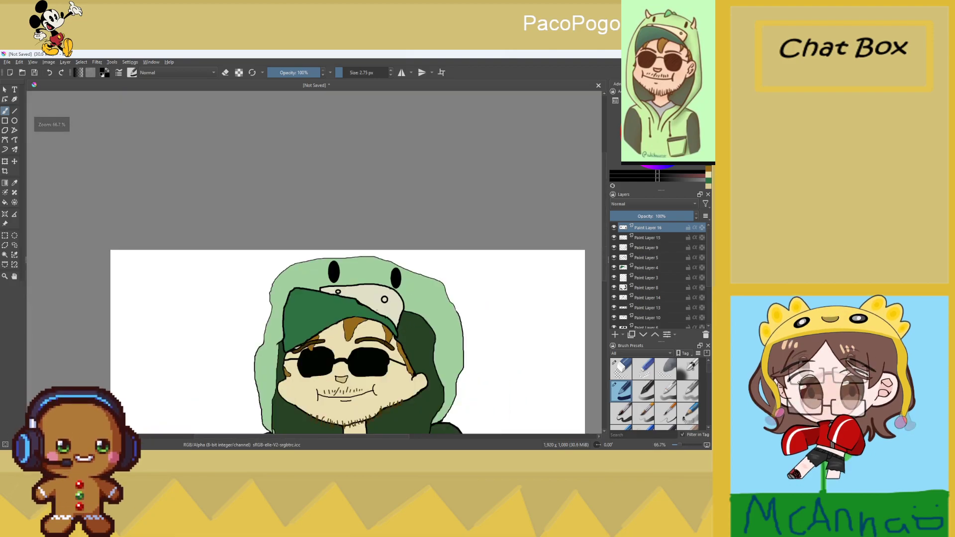
Sample the cap's green as the drawing color and add a new paint layer on top of the stack
{"action": "scroll", "coordinate": [376, 311], "scroll_direction": "down", "scroll_amount": 3}
{"action": "scroll", "coordinate": [381, 355], "scroll_direction": "up", "scroll_amount": 3}
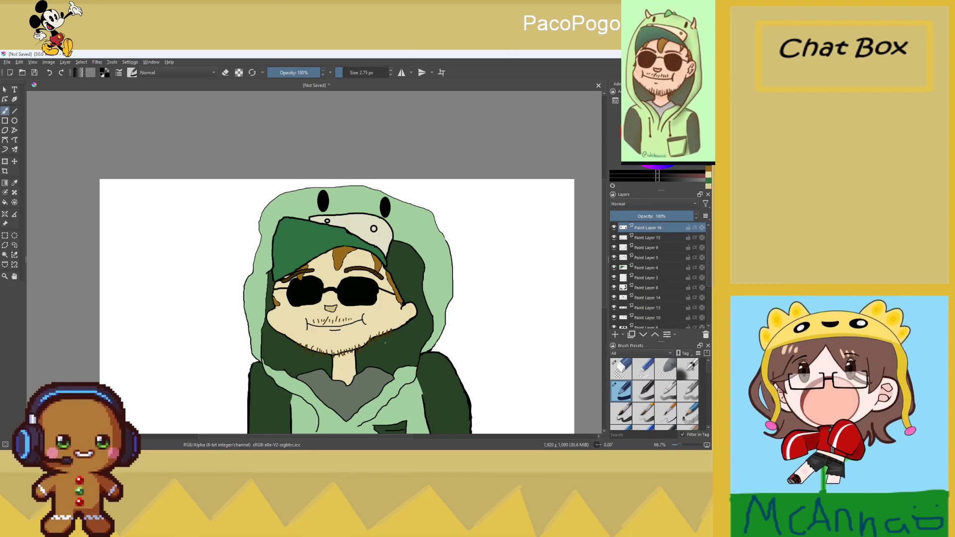
{"action": "left_click", "coordinate": [14, 183]}
{"action": "left_click", "coordinate": [278, 233]}
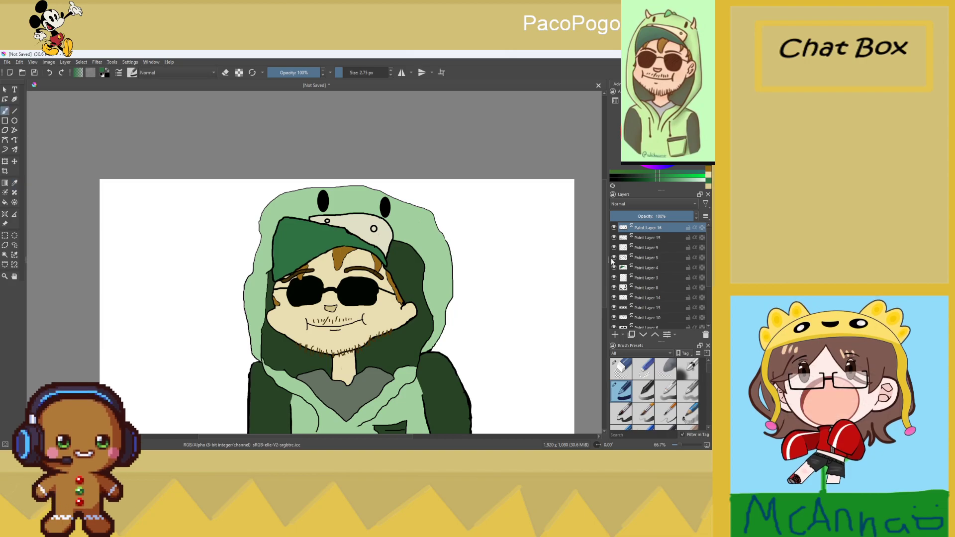
{"action": "left_click", "coordinate": [616, 334]}
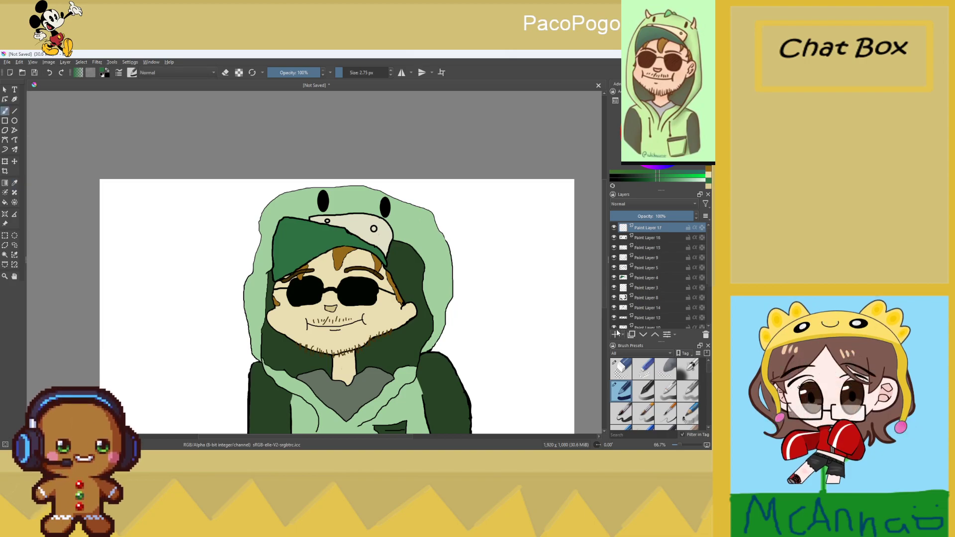
Outline two overlapping triangular spikes with straight green lines on the hood's top edge between the black eyes
{"action": "scroll", "coordinate": [337, 187], "scroll_direction": "up", "scroll_amount": 5}
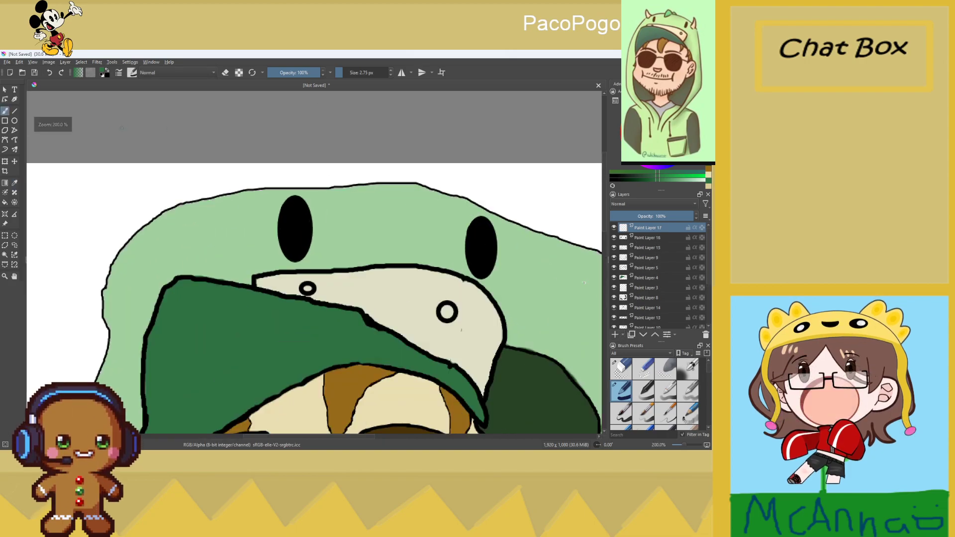
{"action": "left_click", "coordinate": [15, 112]}
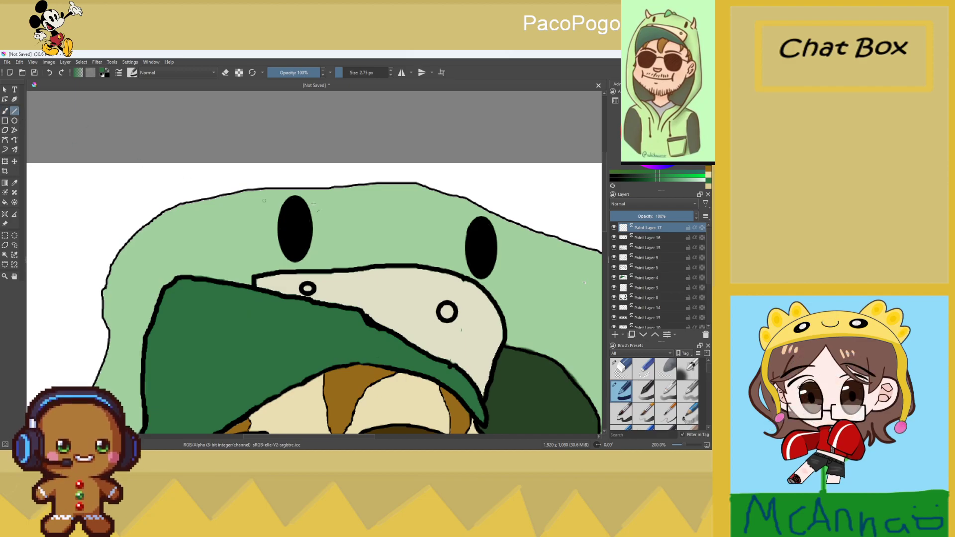
{"action": "mouse_move", "coordinate": [358, 176]}
{"action": "left_mouse_down"}
{"action": "mouse_move", "coordinate": [366, 223]}
{"action": "mouse_move", "coordinate": [407, 192]}
{"action": "left_mouse_up"}
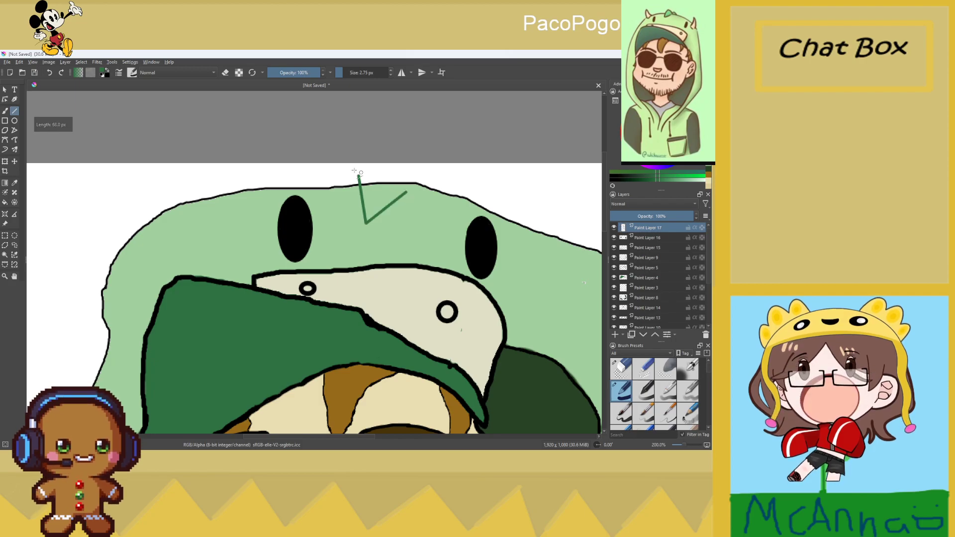
{"action": "left_click_drag", "start_coordinate": [359, 175], "coordinate": [420, 172]}
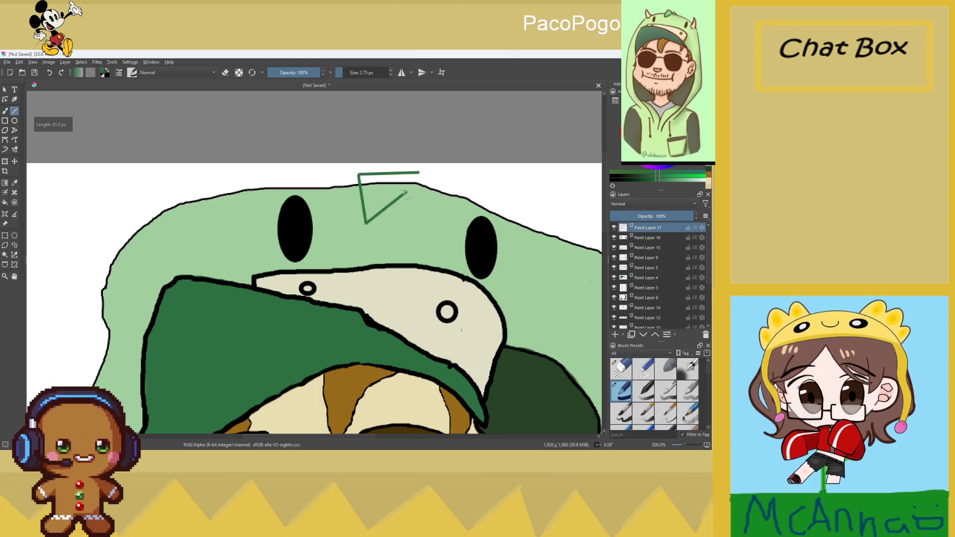
{"action": "left_click_drag", "start_coordinate": [385, 172], "coordinate": [437, 163]}
{"action": "mouse_move", "coordinate": [437, 164]}
{"action": "left_mouse_down"}
{"action": "mouse_move", "coordinate": [440, 189]}
{"action": "mouse_move", "coordinate": [450, 189]}
{"action": "left_mouse_up"}
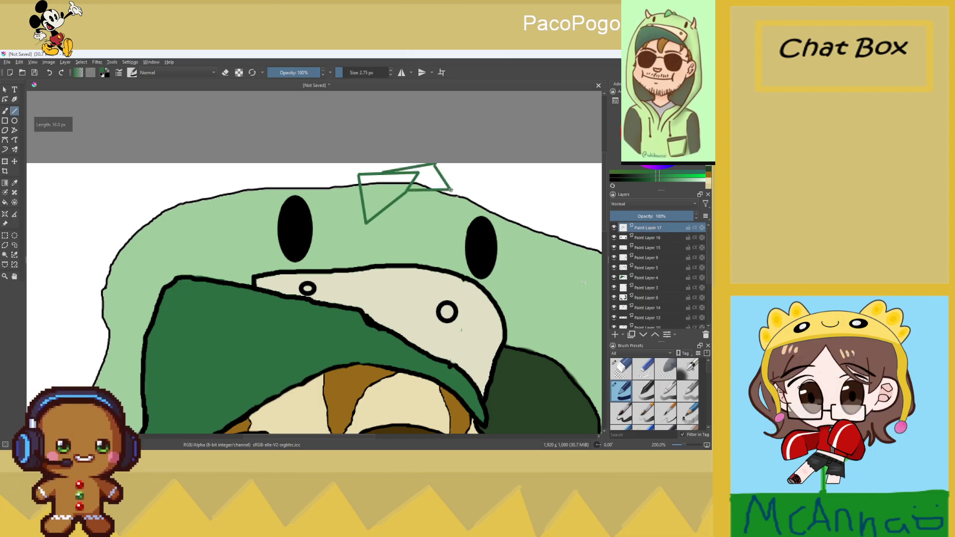
Outline a third, smaller triangular spike with straight green lines beside the second one, along the hood's top edge
{"action": "scroll", "coordinate": [433, 195], "scroll_direction": "down", "scroll_amount": 2}
{"action": "scroll", "coordinate": [430, 196], "scroll_direction": "up", "scroll_amount": 5}
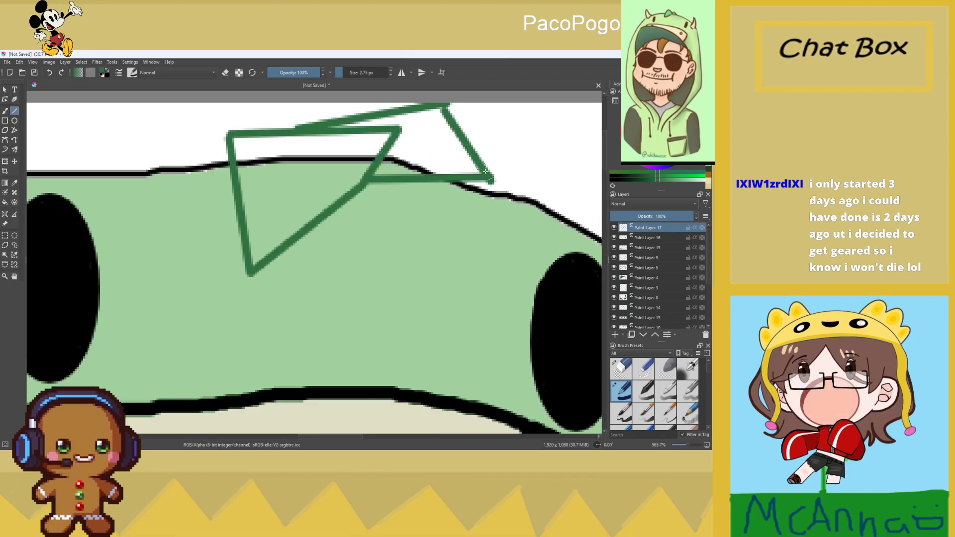
{"action": "left_click_drag", "start_coordinate": [483, 171], "coordinate": [520, 114]}
{"action": "left_click_drag", "start_coordinate": [520, 114], "coordinate": [446, 178]}
{"action": "scroll", "coordinate": [450, 189], "scroll_direction": "down", "scroll_amount": 2}
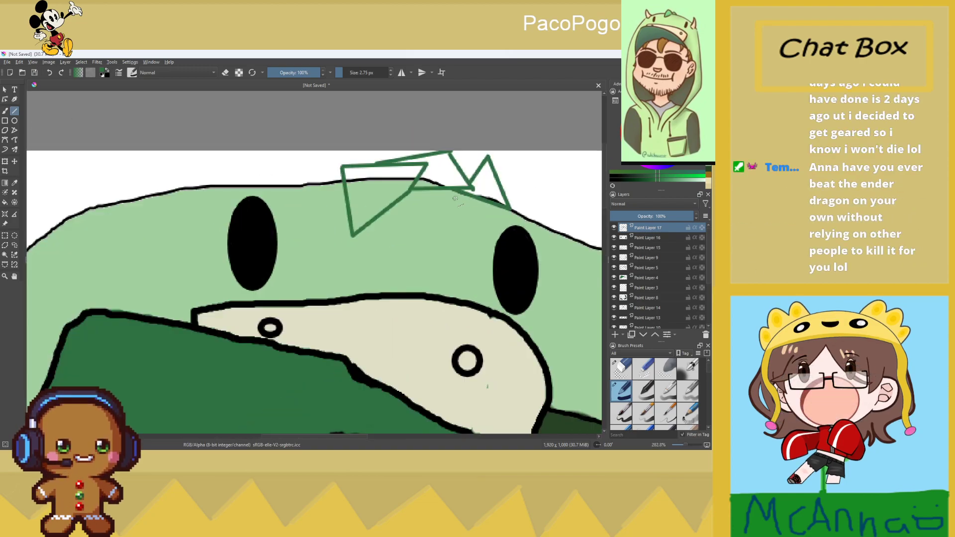
Fill the three outlined spikes on the hood's top edge with the cap's green
{"action": "left_click", "coordinate": [4, 202]}
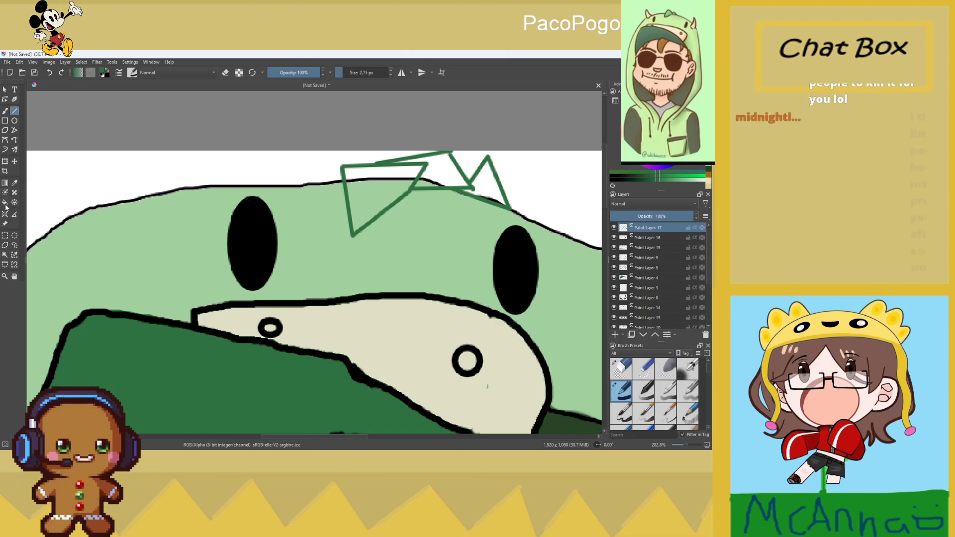
{"action": "left_click", "coordinate": [382, 176]}
{"action": "left_click", "coordinate": [436, 170]}
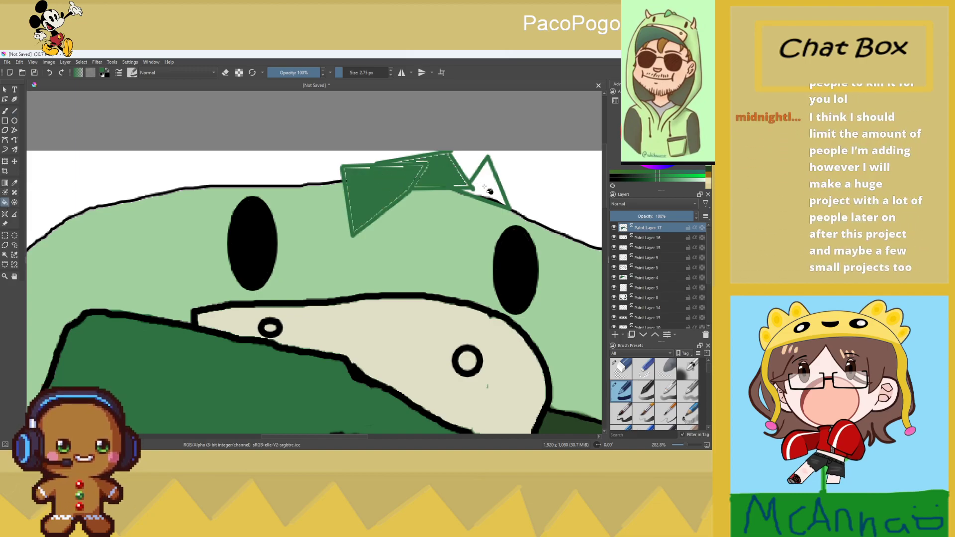
{"action": "left_click", "coordinate": [483, 185]}
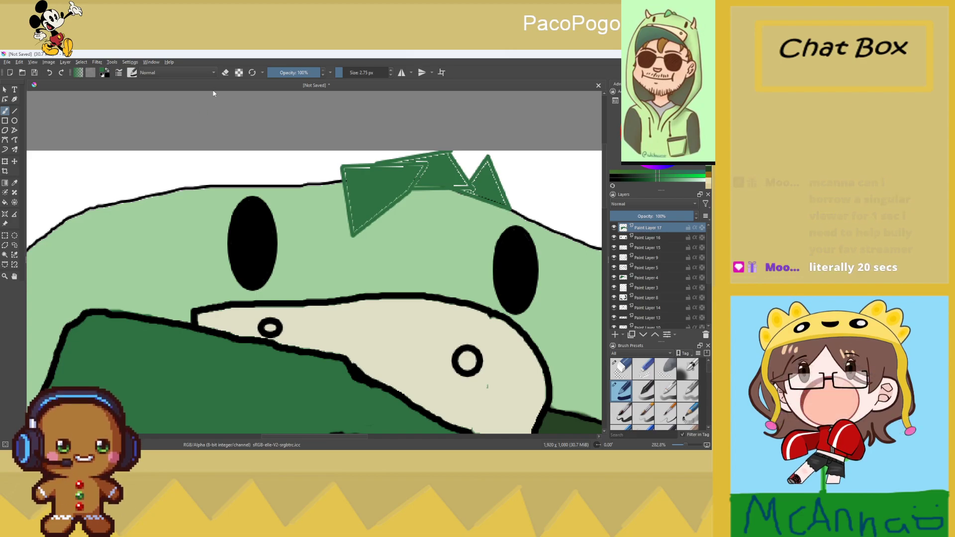
Brush green over the light seams between the fill and the outlines inside the first two spikes
{"action": "scroll", "coordinate": [336, 189], "scroll_direction": "up", "scroll_amount": 2}
{"action": "left_click_drag", "start_coordinate": [356, 174], "coordinate": [369, 272]}
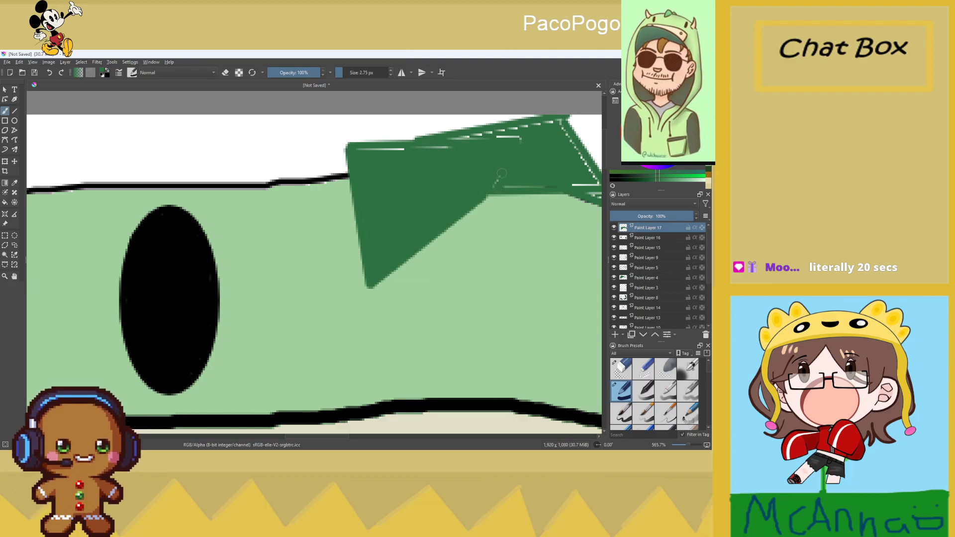
{"action": "left_click_drag", "start_coordinate": [445, 152], "coordinate": [394, 151]}
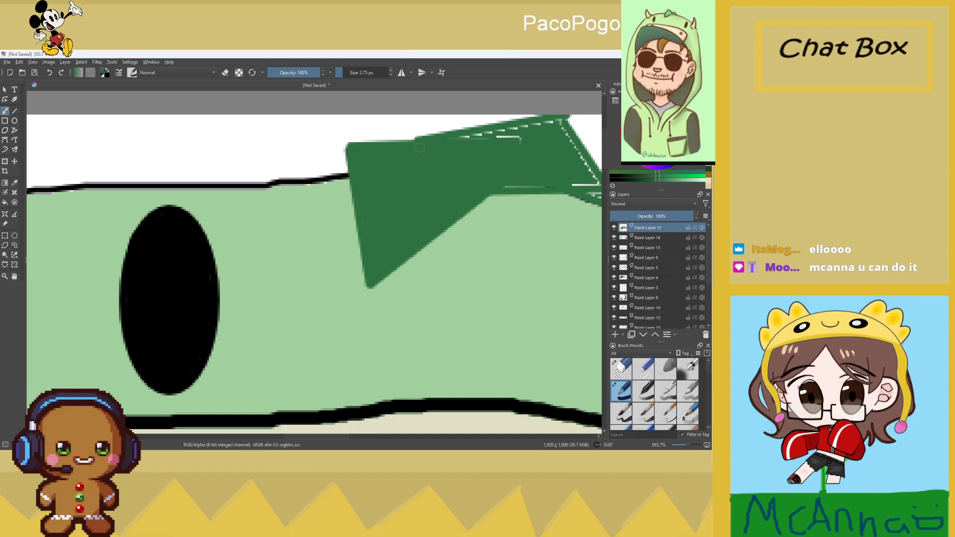
{"action": "scroll", "coordinate": [433, 145], "scroll_direction": "up", "scroll_amount": 4}
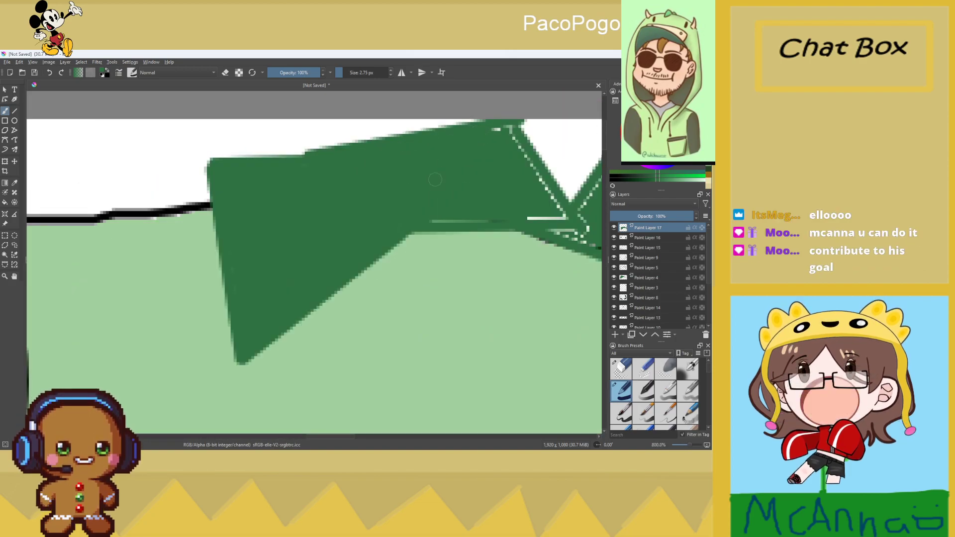
{"action": "mouse_move", "coordinate": [516, 133]}
{"action": "left_mouse_down"}
{"action": "mouse_move", "coordinate": [564, 219]}
{"action": "mouse_move", "coordinate": [482, 223]}
{"action": "left_mouse_up"}
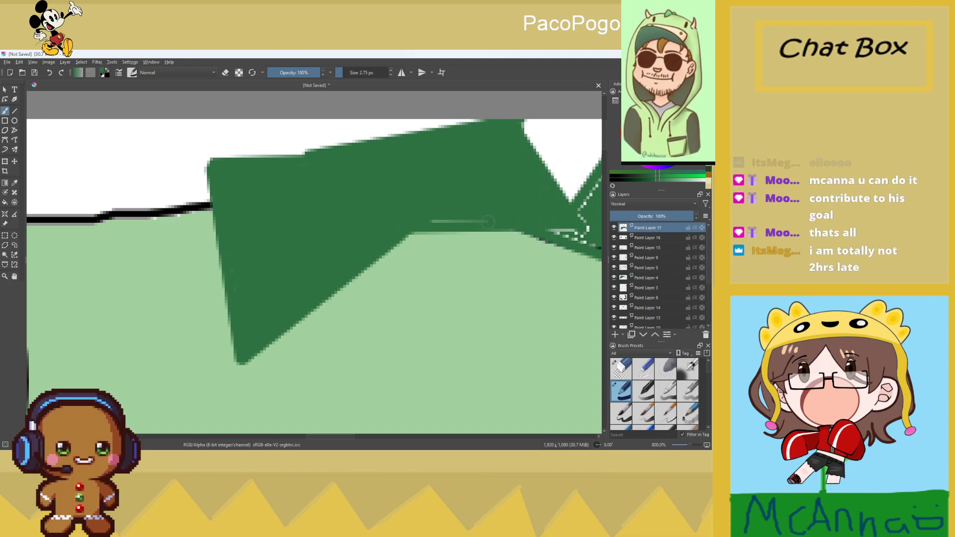
Brush green over the dark and light seams along the base and lower outer side of the third spike
{"action": "scroll", "coordinate": [481, 220], "scroll_direction": "down", "scroll_amount": 1}
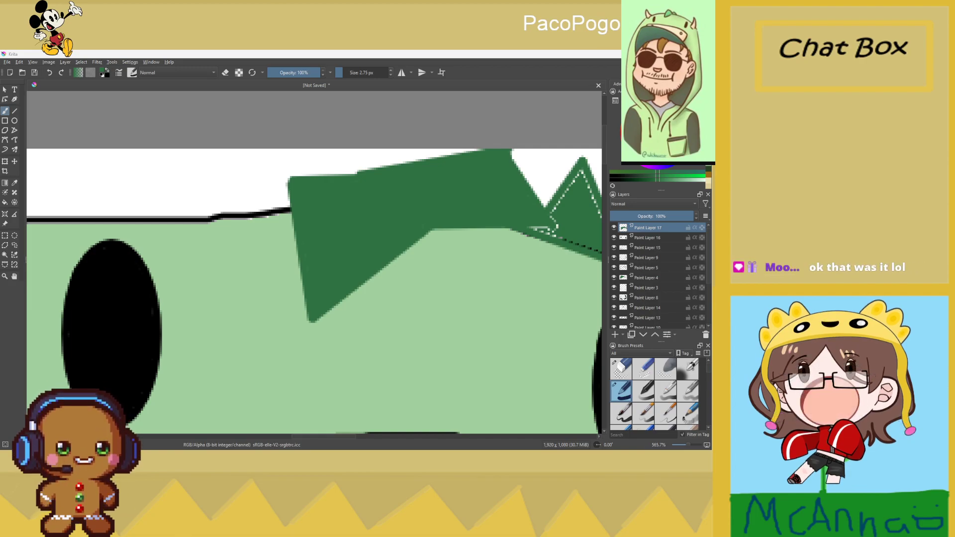
{"action": "scroll", "coordinate": [504, 245], "scroll_direction": "down", "scroll_amount": 3}
{"action": "scroll", "coordinate": [504, 245], "scroll_direction": "up", "scroll_amount": 4}
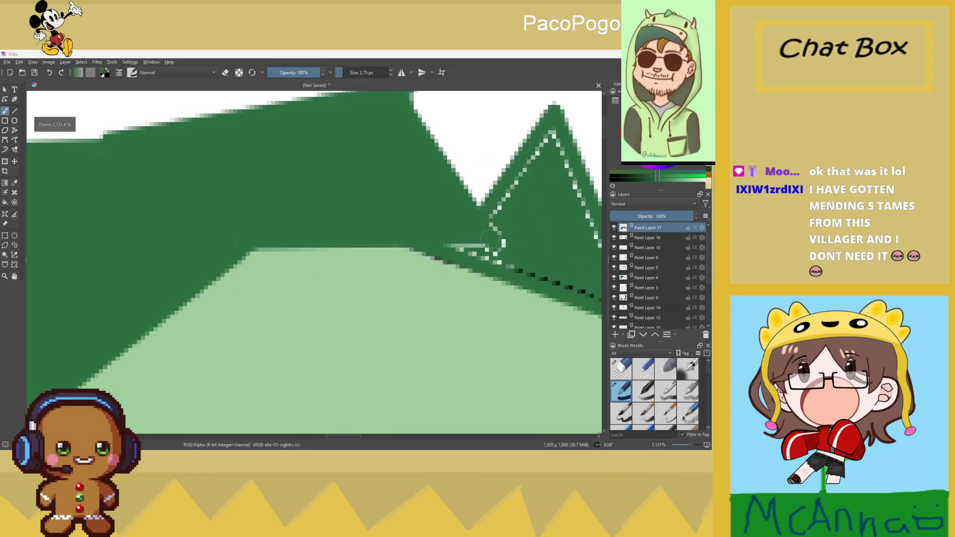
{"action": "scroll", "coordinate": [503, 245], "scroll_direction": "down", "scroll_amount": 9}
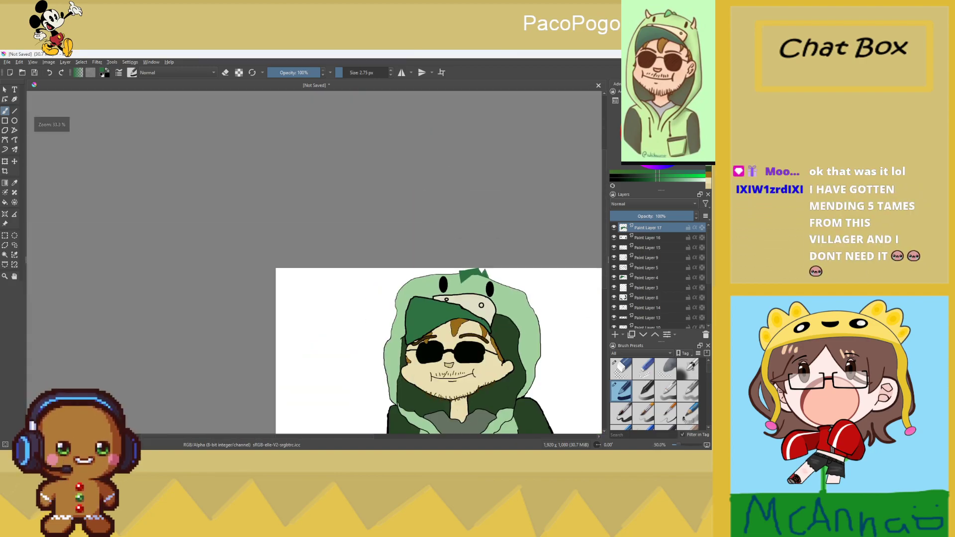
{"action": "scroll", "coordinate": [470, 268], "scroll_direction": "down", "scroll_amount": 3}
{"action": "scroll", "coordinate": [470, 268], "scroll_direction": "up", "scroll_amount": 2}
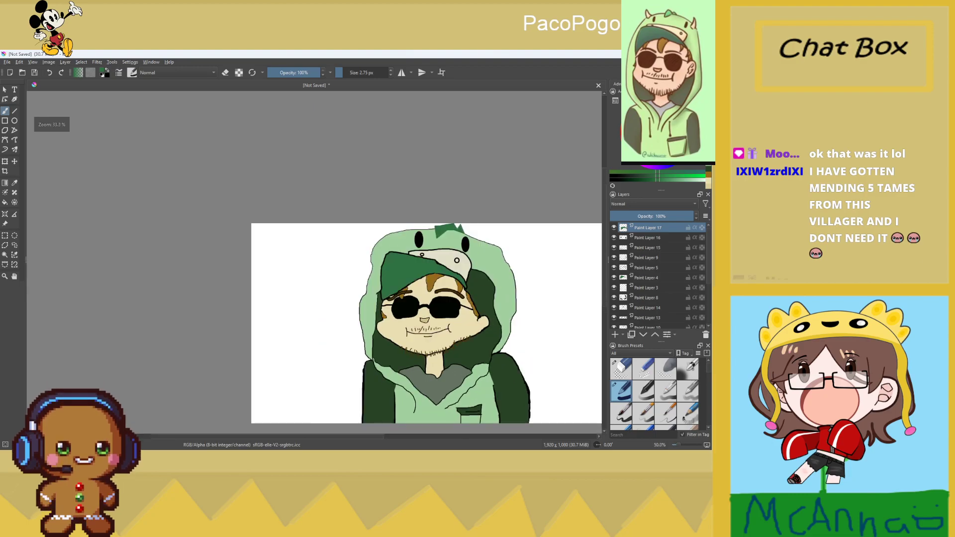
{"action": "scroll", "coordinate": [485, 373], "scroll_direction": "up", "scroll_amount": 1}
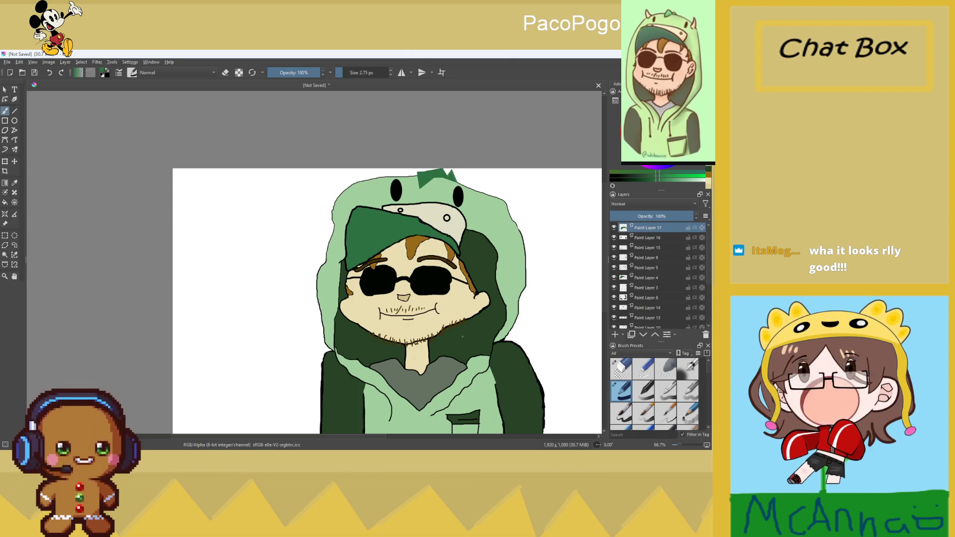
{"action": "scroll", "coordinate": [450, 179], "scroll_direction": "up", "scroll_amount": 8}
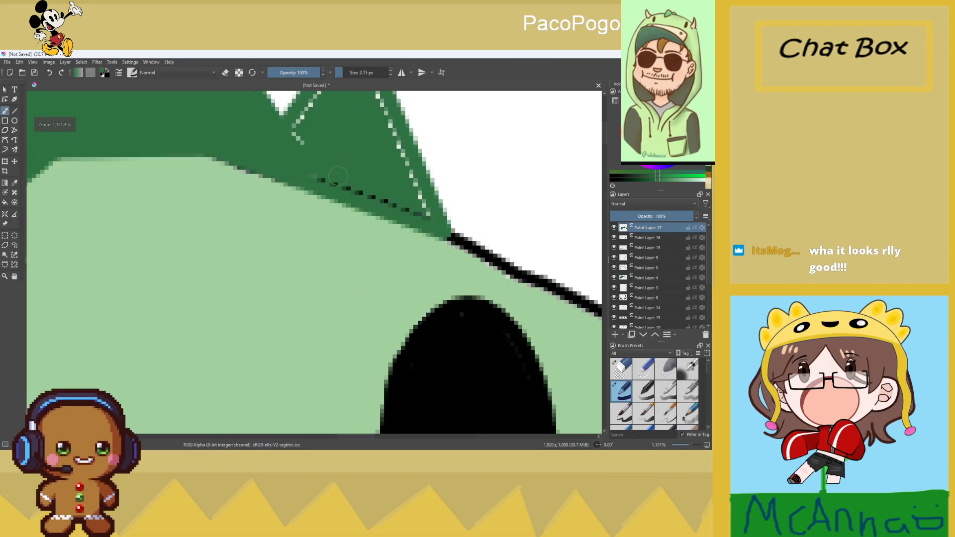
{"action": "mouse_move", "coordinate": [335, 175]}
{"action": "left_mouse_down"}
{"action": "mouse_move", "coordinate": [417, 203]}
{"action": "mouse_move", "coordinate": [343, 180]}
{"action": "mouse_move", "coordinate": [362, 193]}
{"action": "mouse_move", "coordinate": [412, 206]}
{"action": "left_mouse_up"}
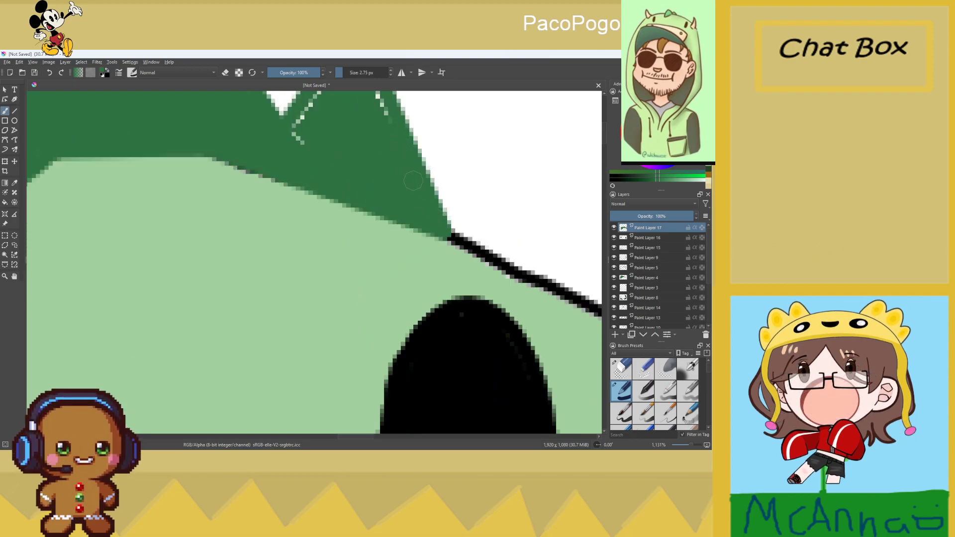
Brush green over the remaining light seams along both sides of the third spike up to its tip
{"action": "scroll", "coordinate": [375, 134], "scroll_direction": "down", "scroll_amount": 3}
{"action": "scroll", "coordinate": [370, 114], "scroll_direction": "up", "scroll_amount": 5}
{"action": "mouse_move", "coordinate": [370, 113]}
{"action": "left_mouse_down"}
{"action": "mouse_move", "coordinate": [306, 244]}
{"action": "mouse_move", "coordinate": [278, 275]}
{"action": "left_mouse_up"}
{"action": "scroll", "coordinate": [431, 216], "scroll_direction": "down", "scroll_amount": 3}
{"action": "scroll", "coordinate": [430, 216], "scroll_direction": "up", "scroll_amount": 4}
{"action": "mouse_move", "coordinate": [378, 121]}
{"action": "left_mouse_down"}
{"action": "mouse_move", "coordinate": [420, 149]}
{"action": "mouse_move", "coordinate": [441, 239]}
{"action": "mouse_move", "coordinate": [467, 271]}
{"action": "left_mouse_up"}
{"action": "left_click", "coordinate": [387, 165]}
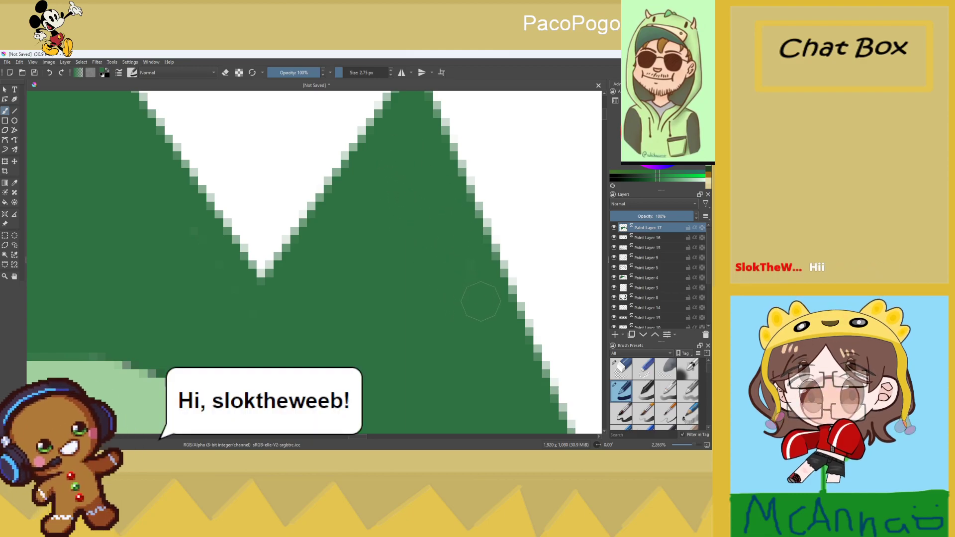
Reset the drawing color to black and outline the spikes' upper contour from the first spike's outer corner to the third spike's tip
{"action": "scroll", "coordinate": [467, 303], "scroll_direction": "down", "scroll_amount": 6}
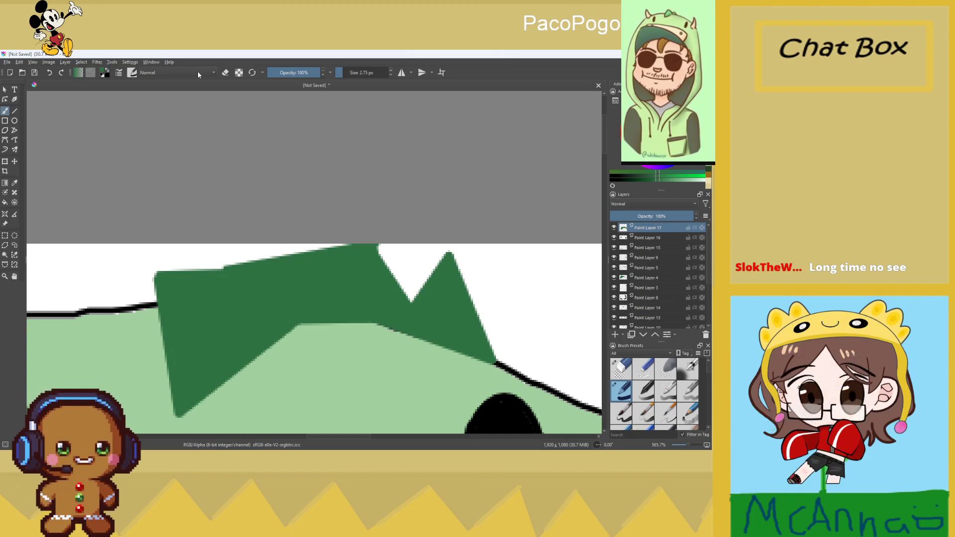
{"action": "key", "text": "d"}
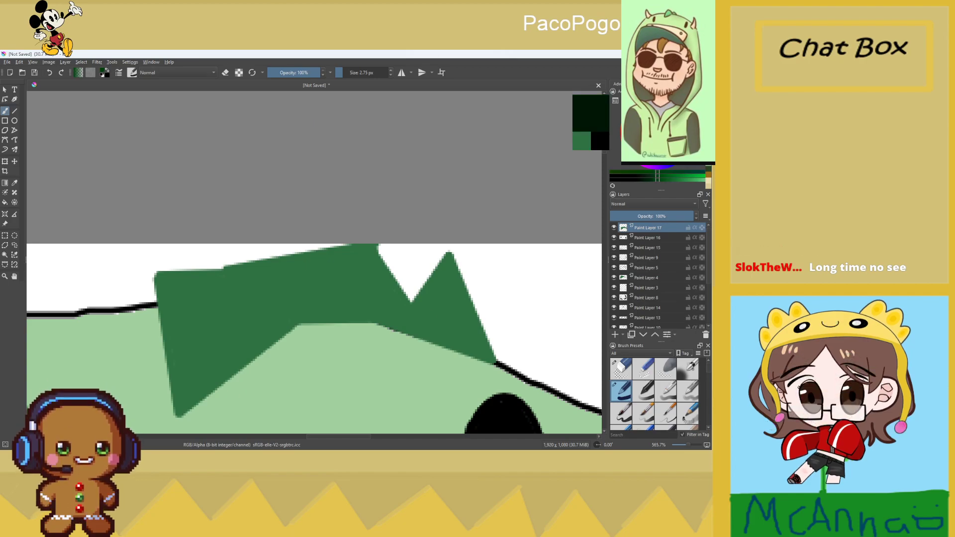
{"action": "scroll", "coordinate": [139, 277], "scroll_direction": "up", "scroll_amount": 1}
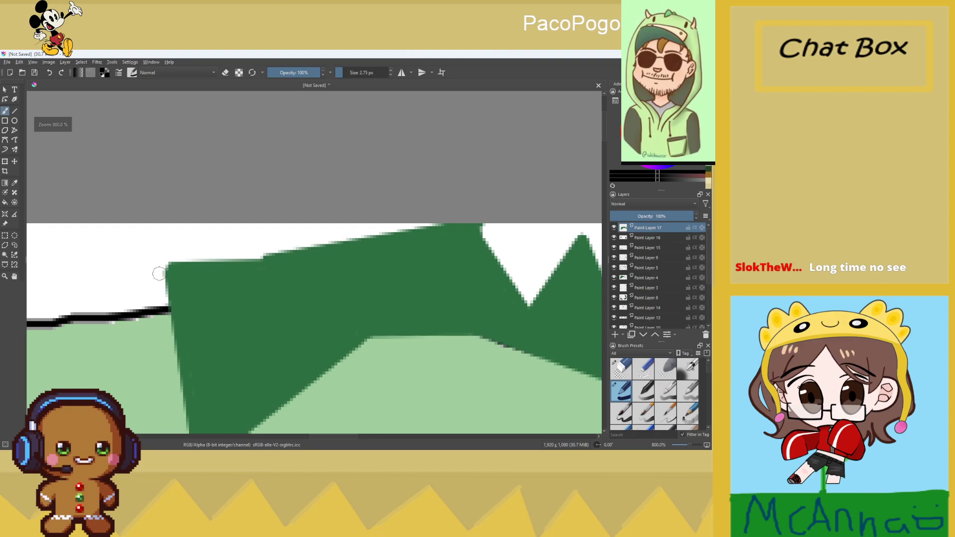
{"action": "left_click_drag", "start_coordinate": [164, 262], "coordinate": [170, 313]}
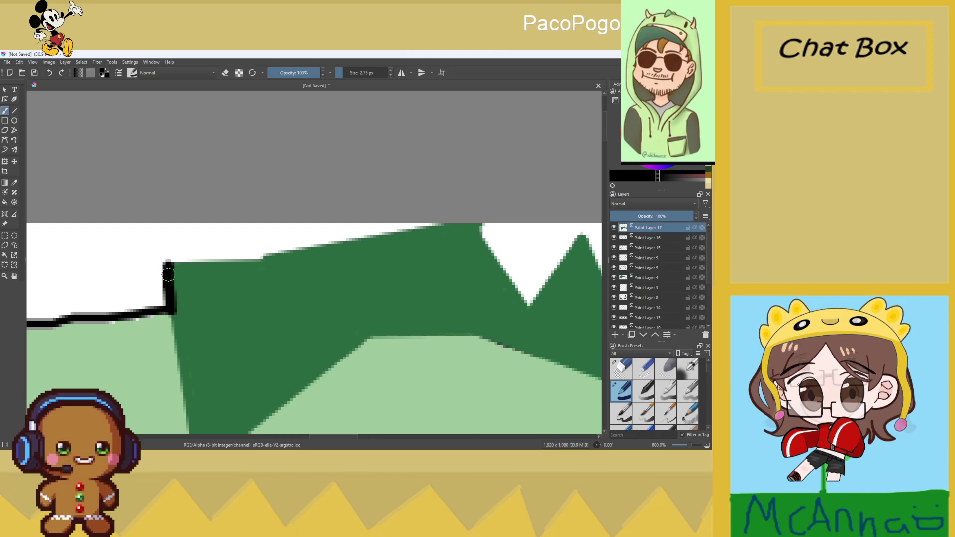
{"action": "mouse_move", "coordinate": [166, 259]}
{"action": "left_mouse_down"}
{"action": "mouse_move", "coordinate": [458, 225]}
{"action": "mouse_move", "coordinate": [486, 233]}
{"action": "mouse_move", "coordinate": [526, 302]}
{"action": "mouse_move", "coordinate": [584, 235]}
{"action": "left_mouse_up"}
Outline the first spike's outer side and its slanted lower edge in black
{"action": "scroll", "coordinate": [587, 233], "scroll_direction": "down", "scroll_amount": 5}
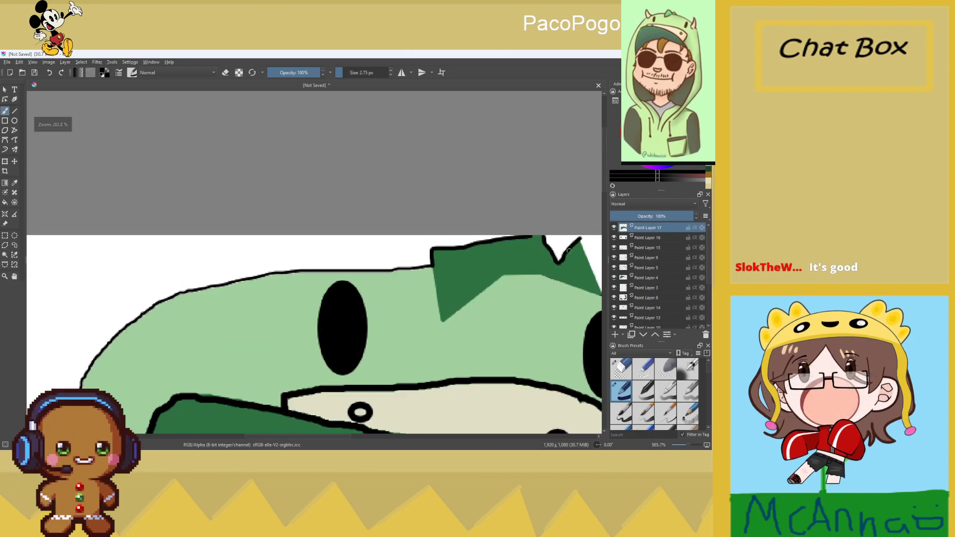
{"action": "scroll", "coordinate": [492, 266], "scroll_direction": "up", "scroll_amount": 4}
{"action": "scroll", "coordinate": [519, 273], "scroll_direction": "down", "scroll_amount": 3}
{"action": "scroll", "coordinate": [519, 273], "scroll_direction": "up", "scroll_amount": 4}
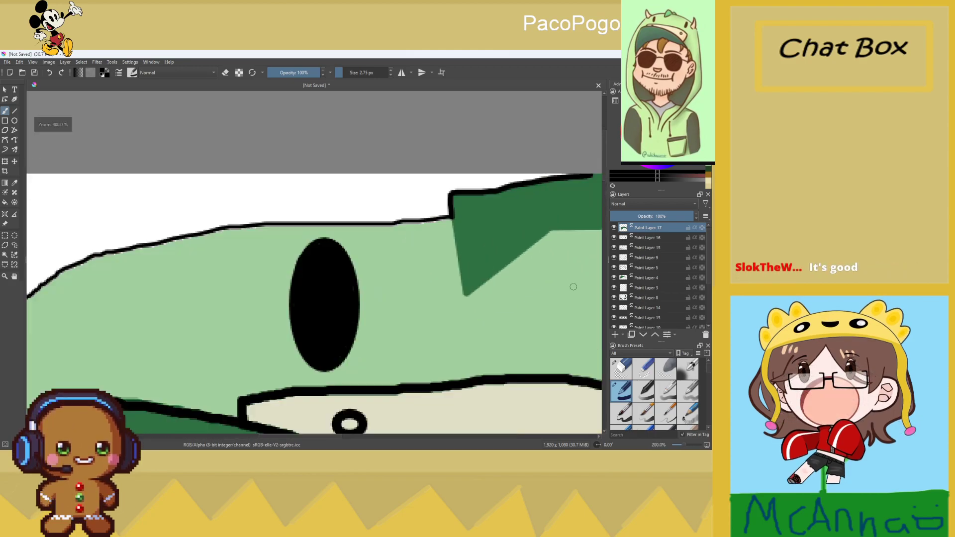
{"action": "mouse_move", "coordinate": [329, 152]}
{"action": "left_mouse_down"}
{"action": "mouse_move", "coordinate": [345, 253]}
{"action": "mouse_move", "coordinate": [364, 303]}
{"action": "mouse_move", "coordinate": [541, 179]}
{"action": "mouse_move", "coordinate": [399, 283]}
{"action": "mouse_move", "coordinate": [533, 176]}
{"action": "mouse_move", "coordinate": [475, 224]}
{"action": "left_mouse_up"}
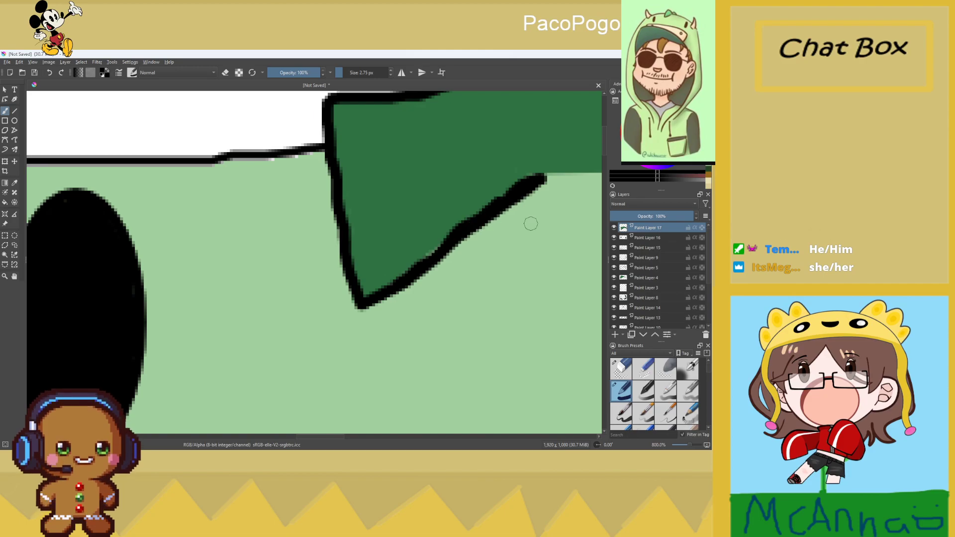
Continue the black outline along the base of the second and third spikes to the hood's contour
{"action": "scroll", "coordinate": [526, 218], "scroll_direction": "down", "scroll_amount": 5}
{"action": "scroll", "coordinate": [560, 213], "scroll_direction": "up", "scroll_amount": 3}
{"action": "scroll", "coordinate": [497, 228], "scroll_direction": "down", "scroll_amount": 3}
{"action": "scroll", "coordinate": [422, 239], "scroll_direction": "up", "scroll_amount": 6}
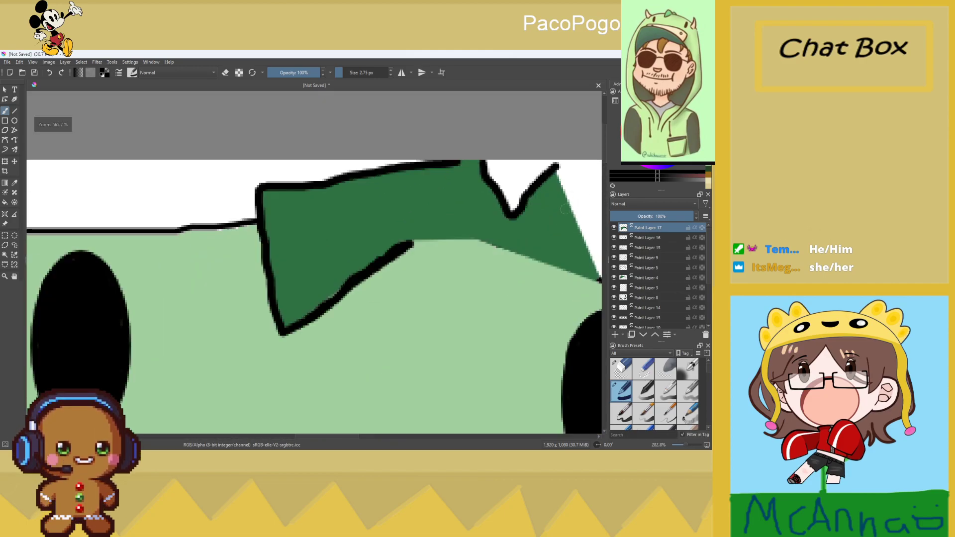
{"action": "mouse_move", "coordinate": [395, 248]}
{"action": "left_mouse_down"}
{"action": "mouse_move", "coordinate": [479, 242]}
{"action": "mouse_move", "coordinate": [580, 278]}
{"action": "left_mouse_up"}
Outline the third spike's outer side in black from its tip down to the hood's contour
{"action": "scroll", "coordinate": [597, 282], "scroll_direction": "down", "scroll_amount": 3}
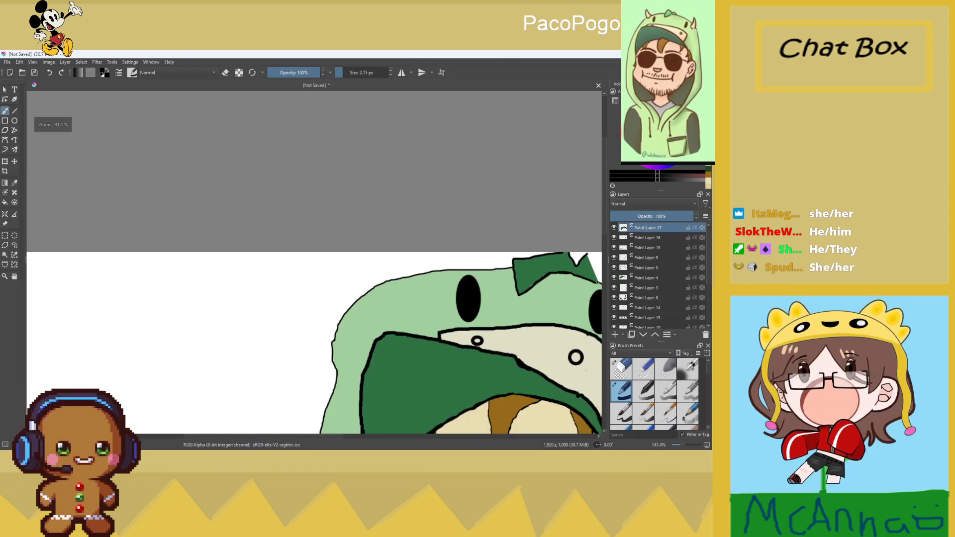
{"action": "left_click_drag", "start_coordinate": [315, 439], "coordinate": [383, 440]}
{"action": "scroll", "coordinate": [297, 233], "scroll_direction": "up", "scroll_amount": 4}
{"action": "left_click_drag", "start_coordinate": [297, 233], "coordinate": [344, 345]}
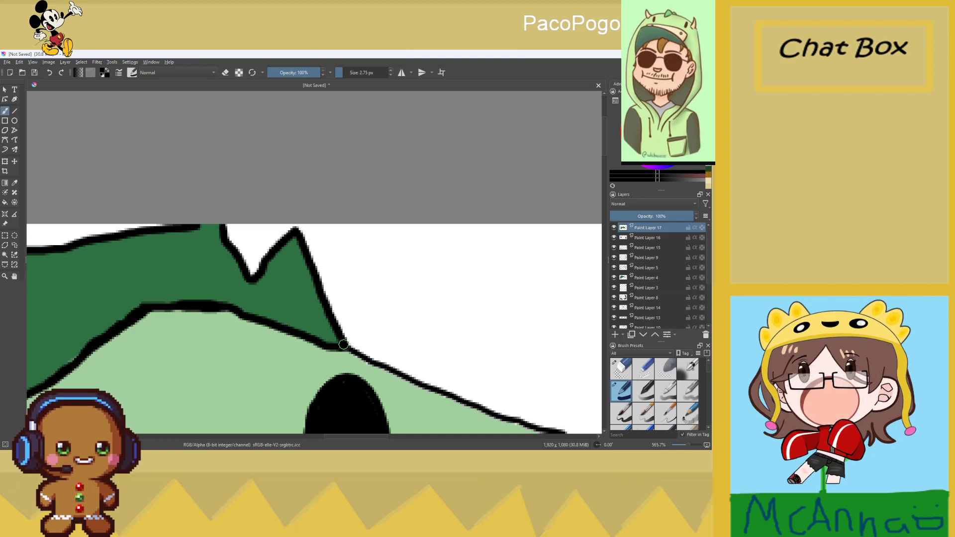
Examine the whole portrait and the finished spikes on the hood against the reference picture
{"action": "scroll", "coordinate": [343, 344], "scroll_direction": "down", "scroll_amount": 9}
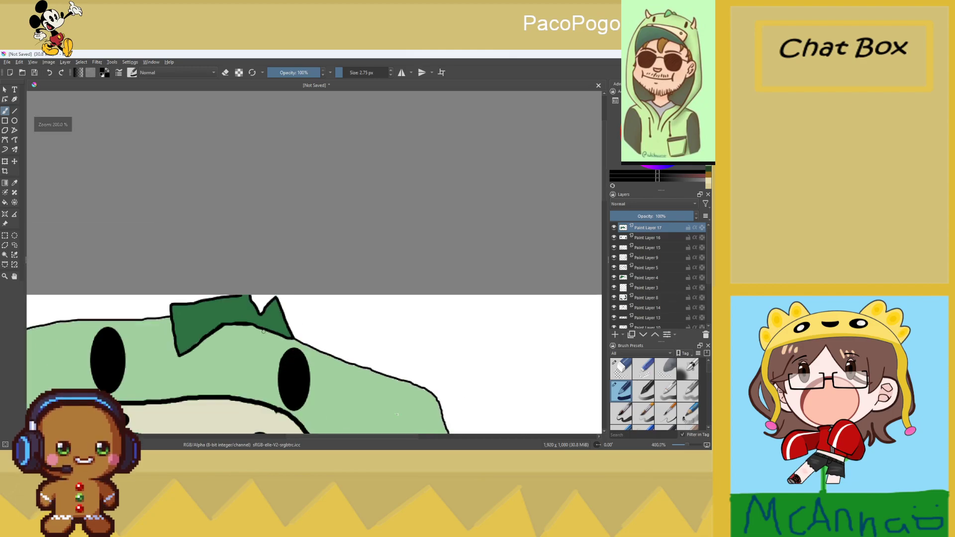
{"action": "scroll", "coordinate": [344, 344], "scroll_direction": "down", "scroll_amount": 1}
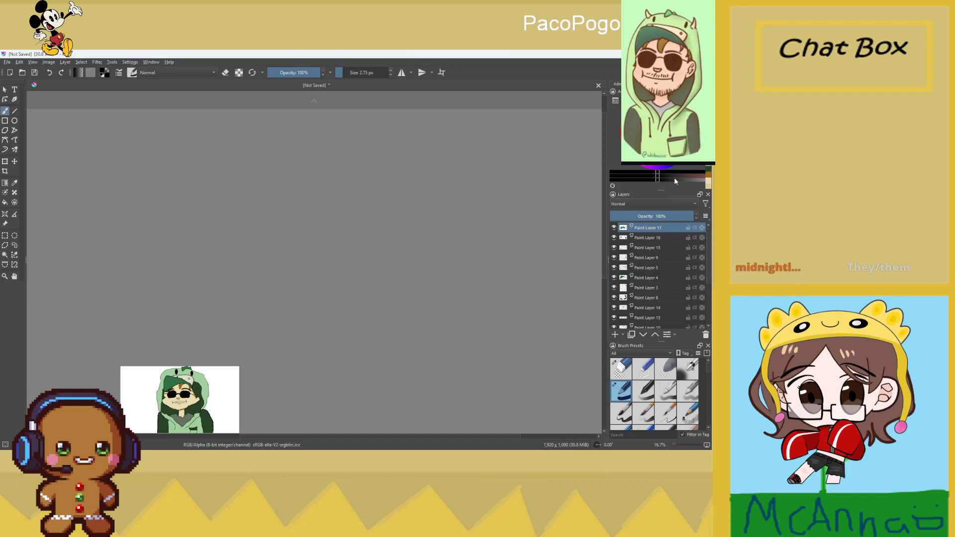
{"action": "left_click_drag", "start_coordinate": [604, 192], "coordinate": [604, 246]}
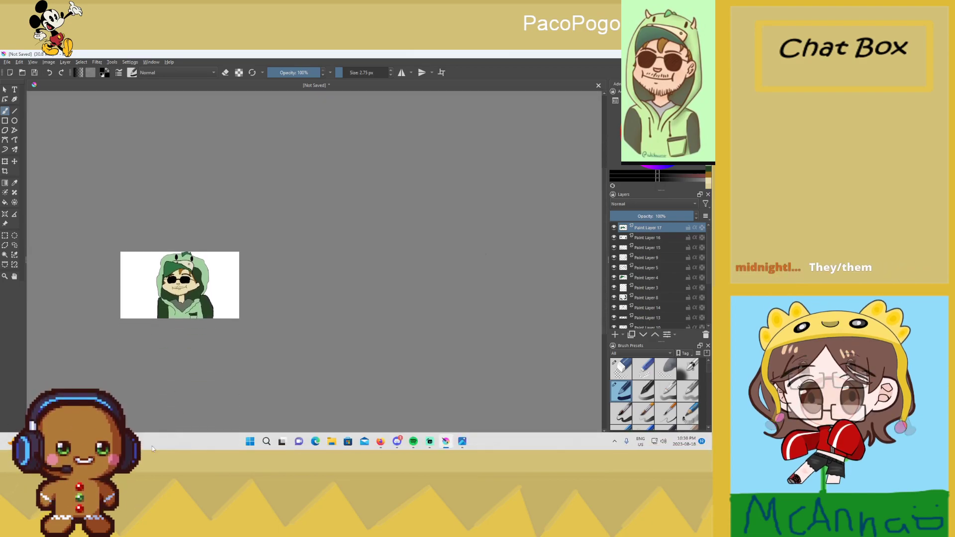
{"action": "left_click_drag", "start_coordinate": [398, 437], "coordinate": [359, 437]}
{"action": "key", "text": "plus"}
{"action": "key", "text": "plus"}
{"action": "key", "text": "plus"}
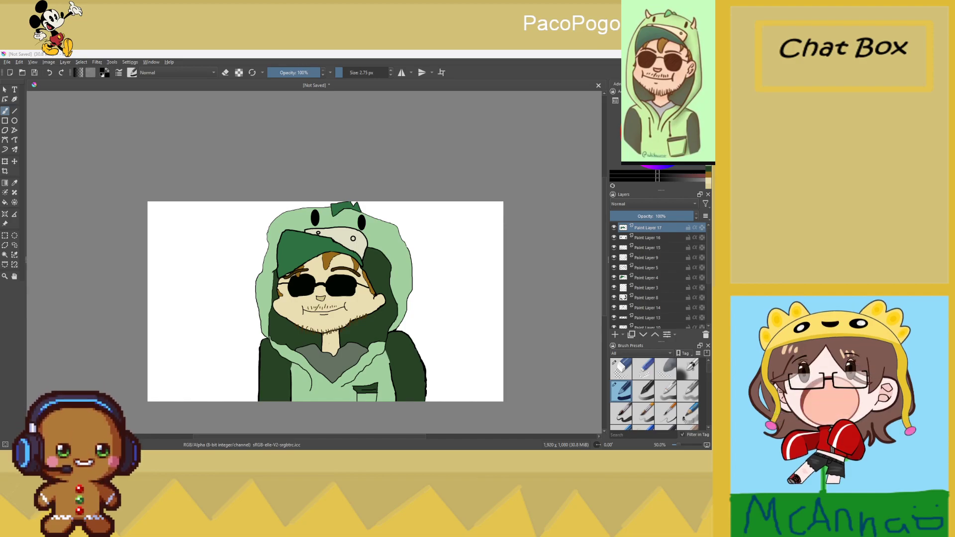
{"action": "scroll", "coordinate": [409, 263], "scroll_direction": "up", "scroll_amount": 4}
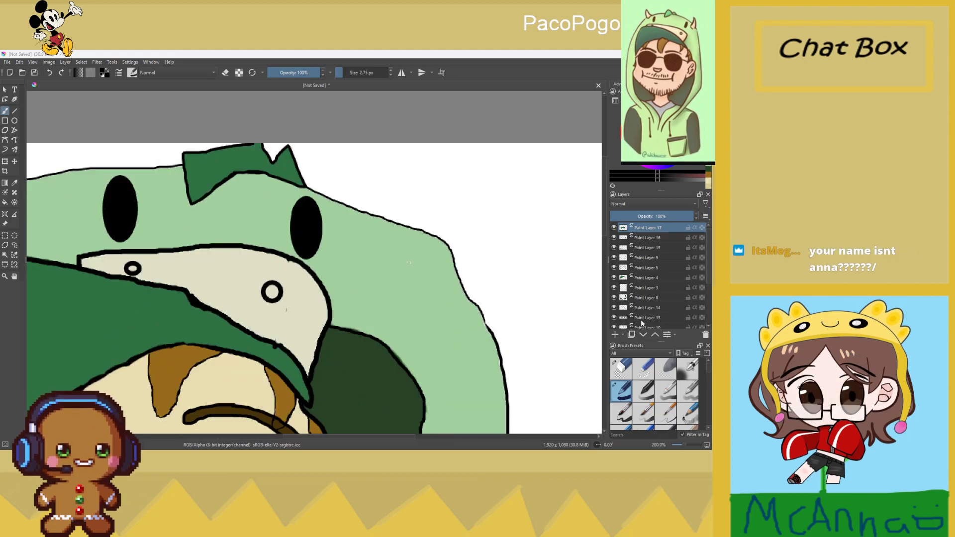
Add a new paint layer on top of the layer stack, above the spikes' layer
{"action": "left_click", "coordinate": [616, 335]}
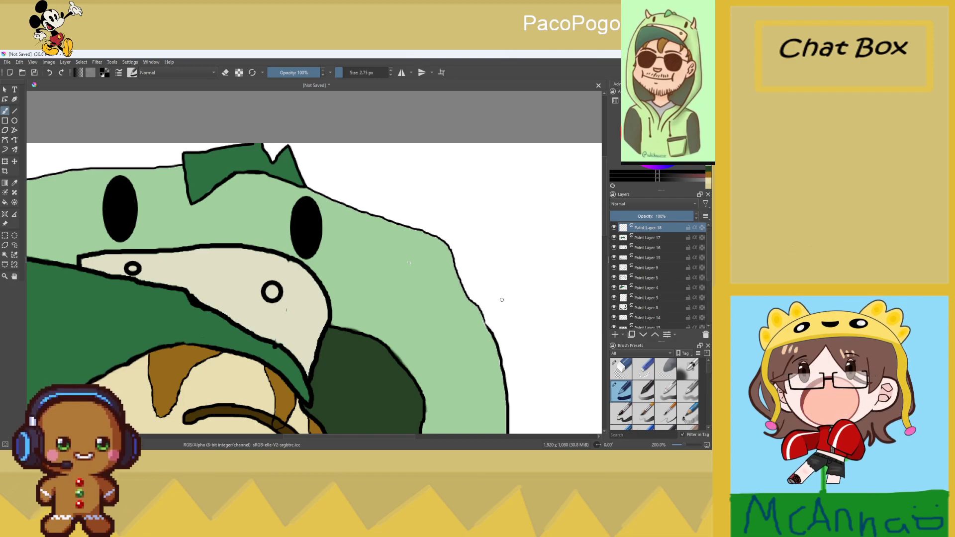
{"action": "scroll", "coordinate": [504, 301], "scroll_direction": "down", "scroll_amount": 6}
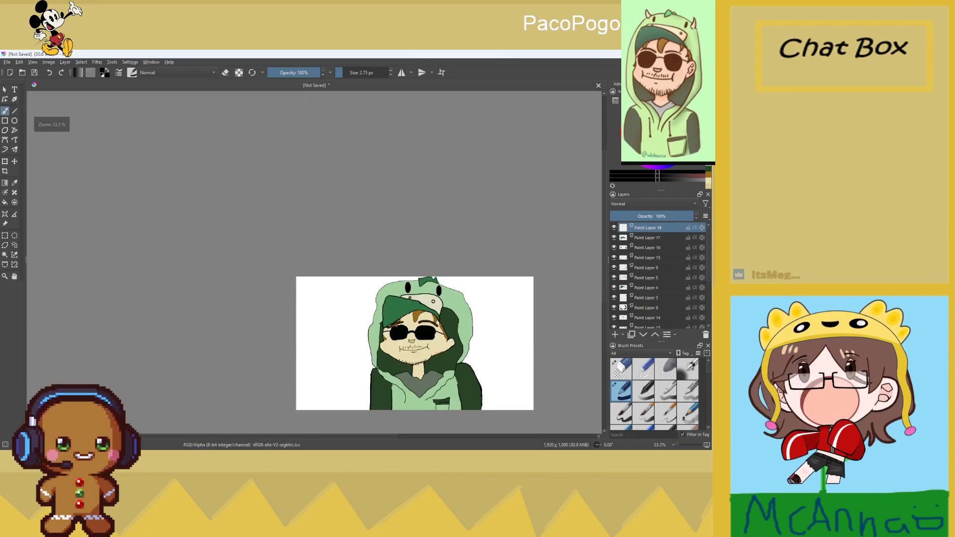
{"action": "scroll", "coordinate": [421, 390], "scroll_direction": "up", "scroll_amount": 1}
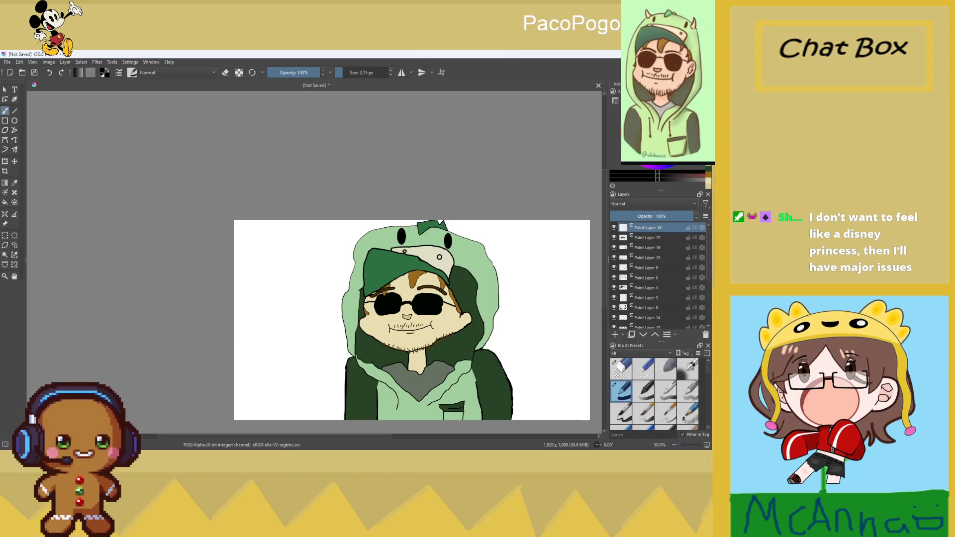
{"action": "scroll", "coordinate": [382, 264], "scroll_direction": "up", "scroll_amount": 4}
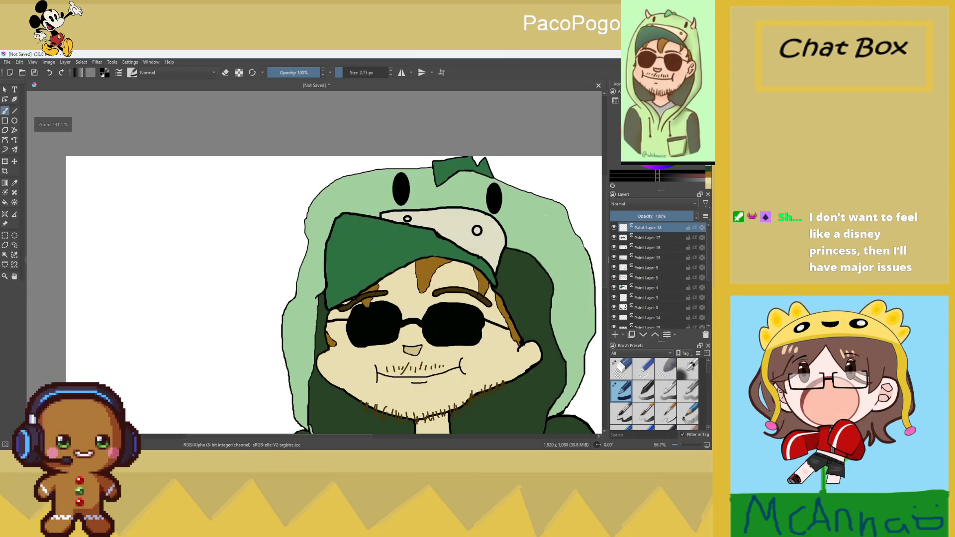
{"action": "scroll", "coordinate": [210, 170], "scroll_direction": "down", "scroll_amount": 4}
{"action": "scroll", "coordinate": [224, 163], "scroll_direction": "up", "scroll_amount": 4}
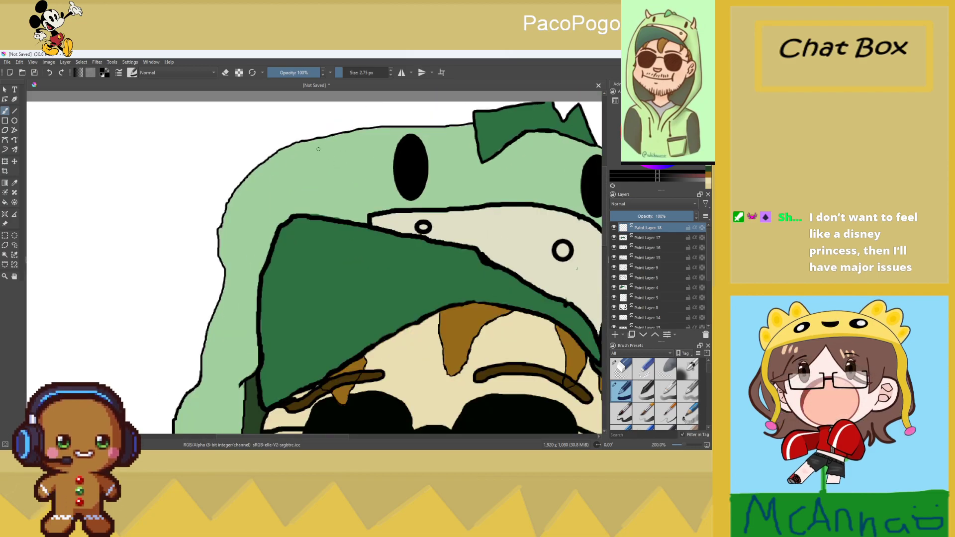
{"action": "left_click_drag", "start_coordinate": [354, 131], "coordinate": [313, 159]}
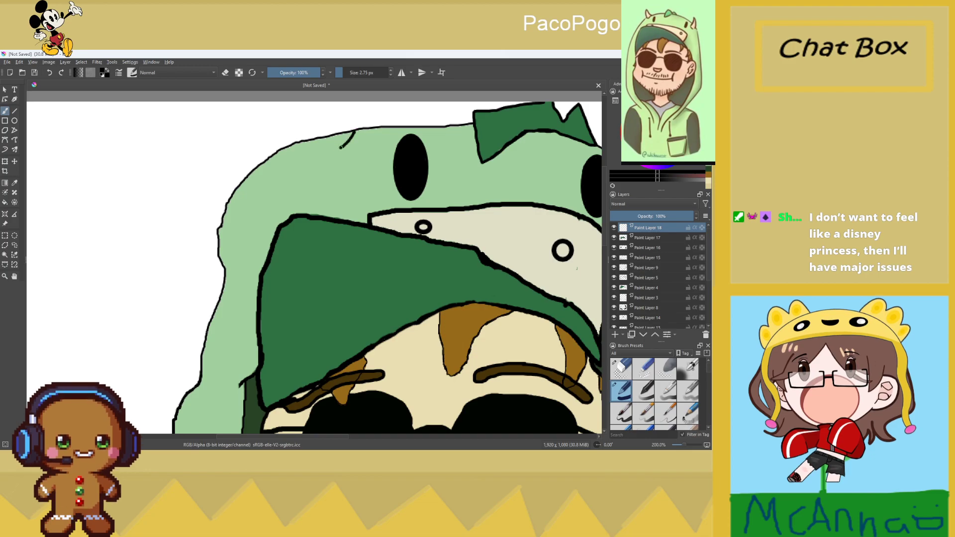
{"action": "left_click_drag", "start_coordinate": [288, 103], "coordinate": [313, 152]}
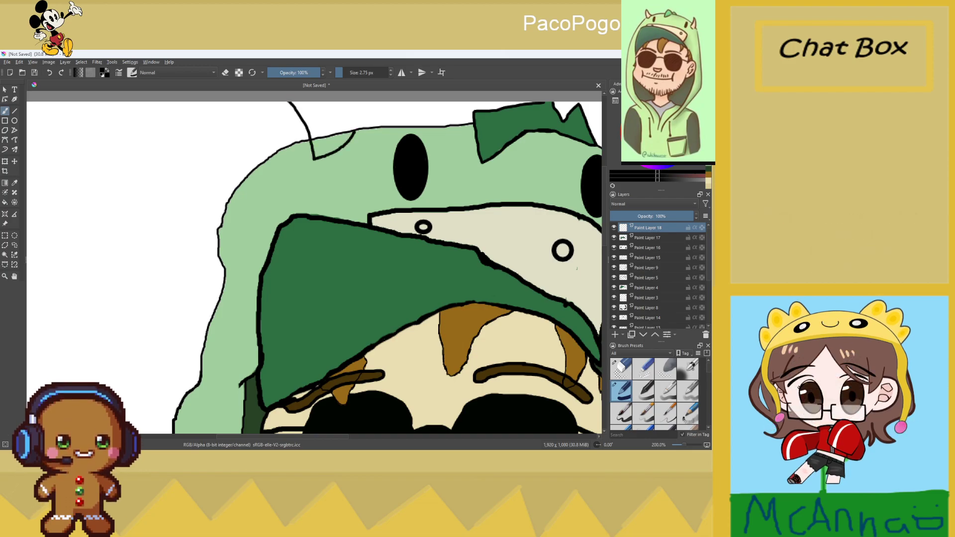
{"action": "left_click_drag", "start_coordinate": [291, 103], "coordinate": [362, 137]}
{"action": "key", "text": "minus"}
{"action": "key", "text": "minus"}
{"action": "key", "text": "minus"}
{"action": "key", "text": "minus"}
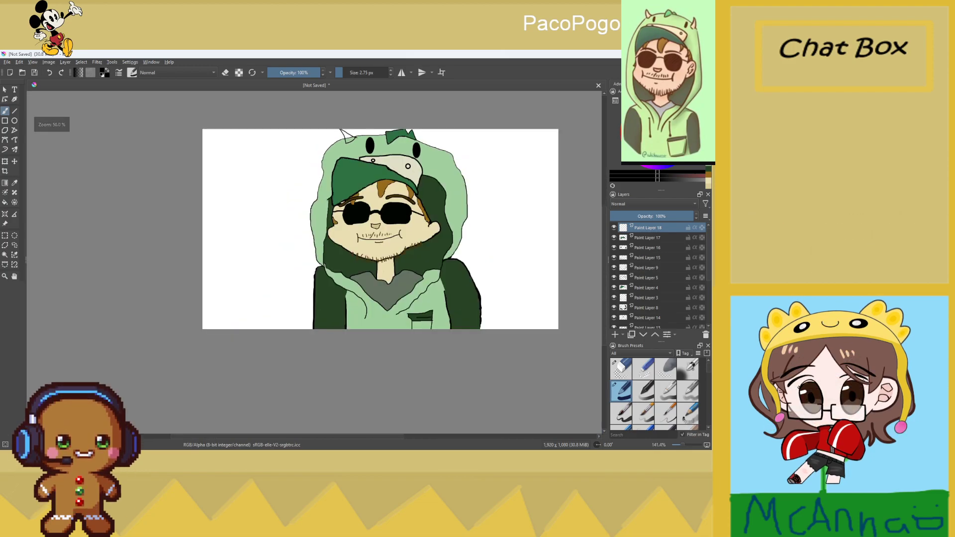
{"action": "key", "text": "plus"}
{"action": "key", "text": "plus"}
{"action": "key", "text": "plus"}
{"action": "key", "text": "plus"}
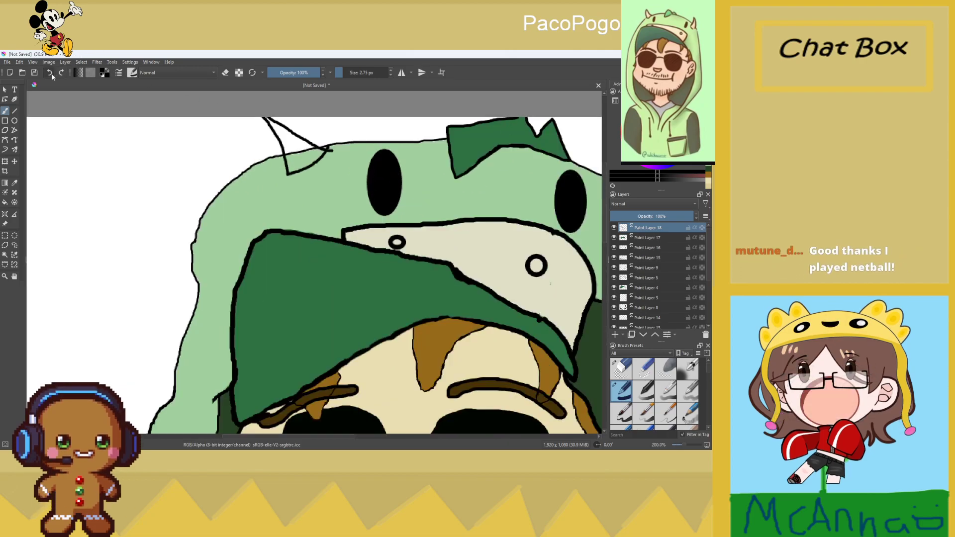
{"action": "left_click", "coordinate": [50, 73]}
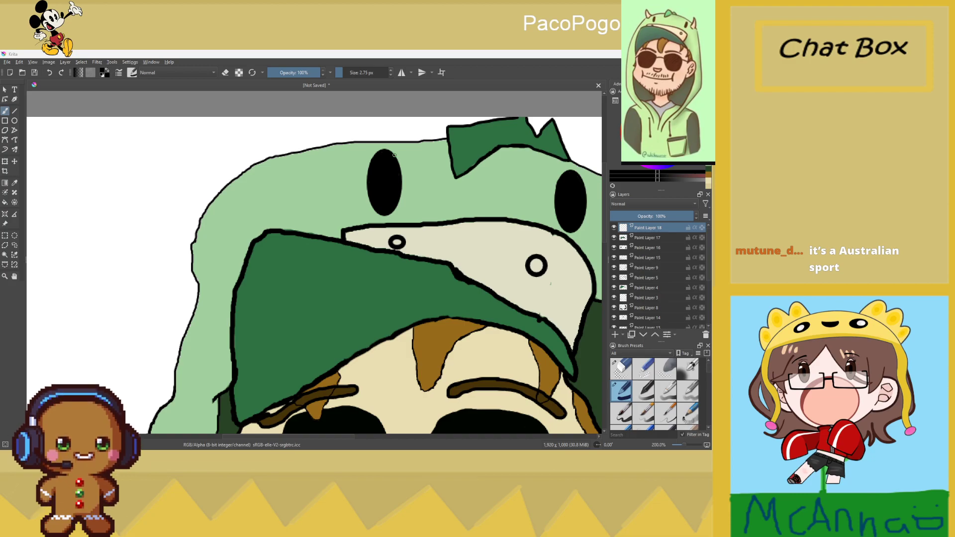
Set the brush size to 7.52 px and draw the left horn's outer side and base in black on the hood's contour
{"action": "scroll", "coordinate": [405, 162], "scroll_direction": "down", "scroll_amount": 3}
{"action": "scroll", "coordinate": [300, 168], "scroll_direction": "up", "scroll_amount": 4}
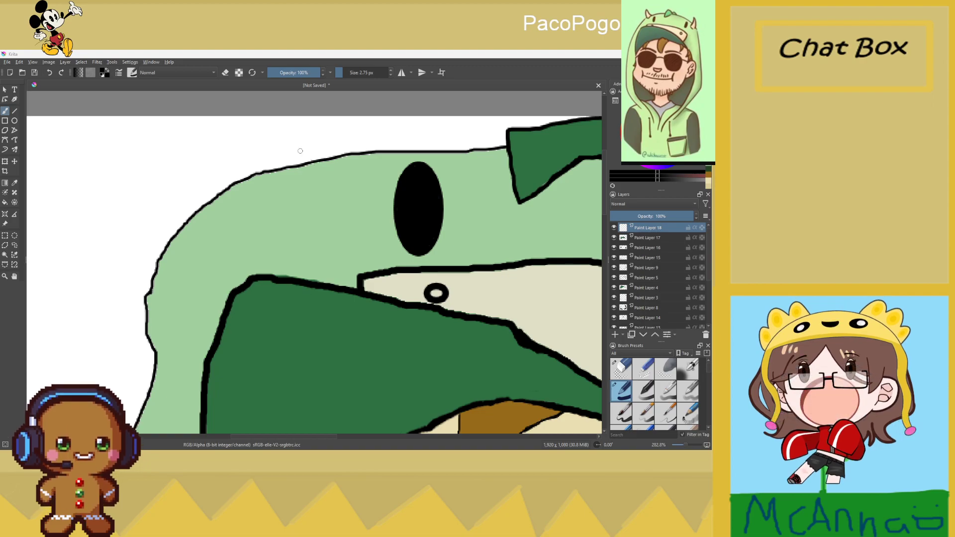
{"action": "key", "text": "bracketright"}
{"action": "key", "text": "bracketright"}
{"action": "key", "text": "bracketright"}
{"action": "mouse_move", "coordinate": [318, 161]}
{"action": "left_mouse_down"}
{"action": "mouse_move", "coordinate": [275, 196]}
{"action": "mouse_move", "coordinate": [247, 130]}
{"action": "left_mouse_up"}
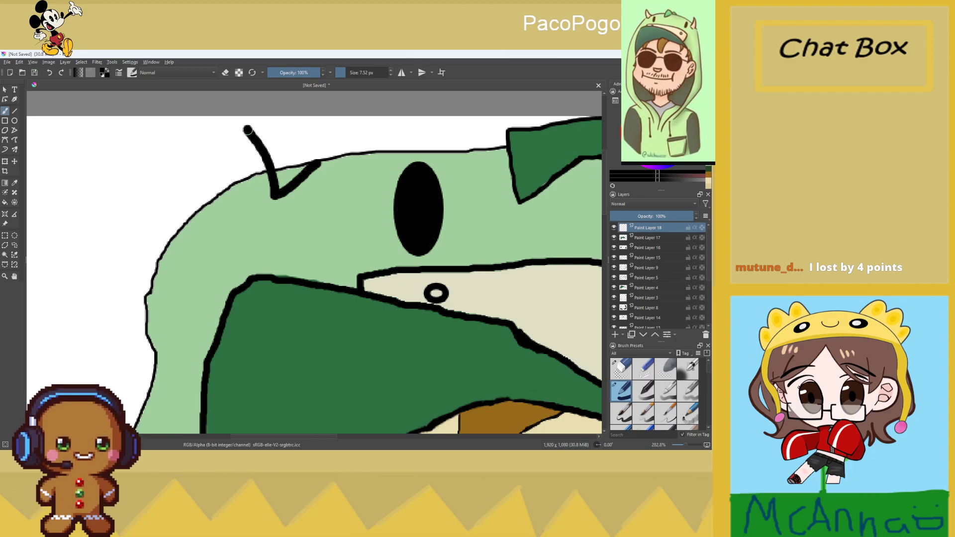
{"action": "key", "text": "ctrl+z"}
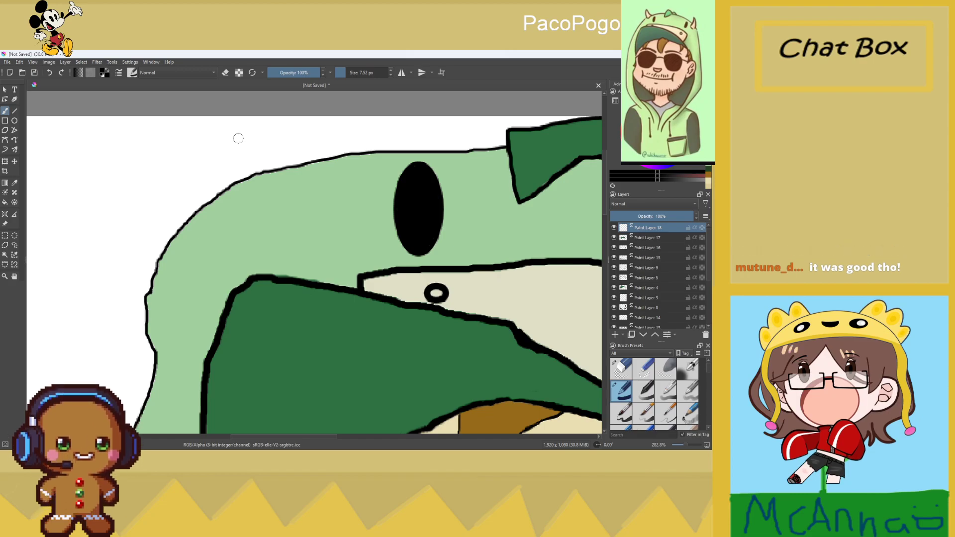
{"action": "mouse_move", "coordinate": [253, 129]}
{"action": "left_mouse_down"}
{"action": "mouse_move", "coordinate": [262, 174]}
{"action": "mouse_move", "coordinate": [292, 189]}
{"action": "mouse_move", "coordinate": [308, 188]}
{"action": "mouse_move", "coordinate": [310, 167]}
{"action": "mouse_move", "coordinate": [264, 190]}
{"action": "left_mouse_up"}
{"action": "key", "text": "ctrl+z"}
{"action": "mouse_move", "coordinate": [241, 131]}
{"action": "left_mouse_down"}
{"action": "mouse_move", "coordinate": [263, 188]}
{"action": "mouse_move", "coordinate": [247, 128]}
{"action": "mouse_move", "coordinate": [318, 165]}
{"action": "left_mouse_up"}
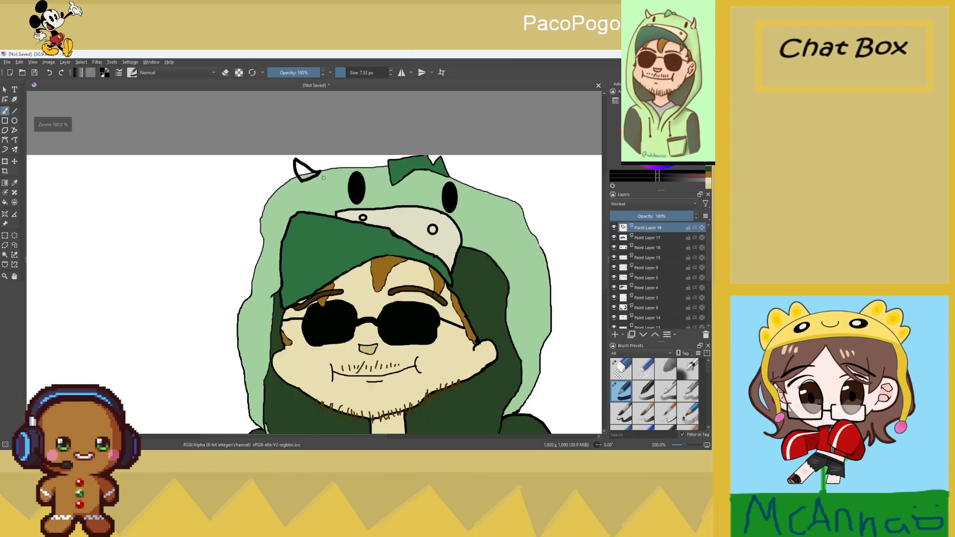
Close the left horn's black outline with a stroke along its inner side between the tip and the hood
{"action": "key", "text": "minus"}
{"action": "key", "text": "minus"}
{"action": "key", "text": "minus"}
{"action": "key", "text": "minus"}
{"action": "key", "text": "plus"}
{"action": "key", "text": "plus"}
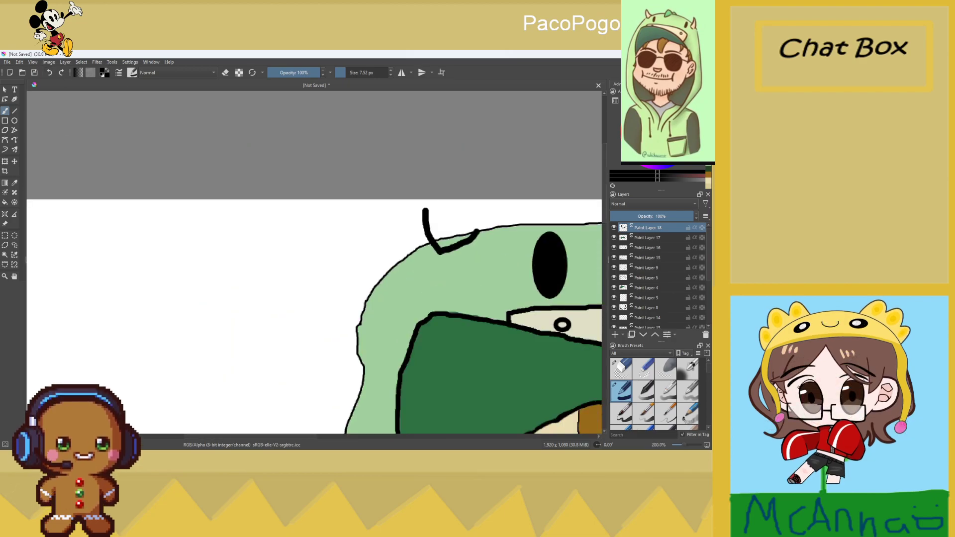
{"action": "key", "text": "plus"}
{"action": "key", "text": "plus"}
{"action": "key", "text": "plus"}
{"action": "left_click_drag", "start_coordinate": [458, 208], "coordinate": [358, 163]}
{"action": "key", "text": "minus"}
{"action": "key", "text": "minus"}
{"action": "key", "text": "minus"}
{"action": "key", "text": "minus"}
{"action": "key", "text": "minus"}
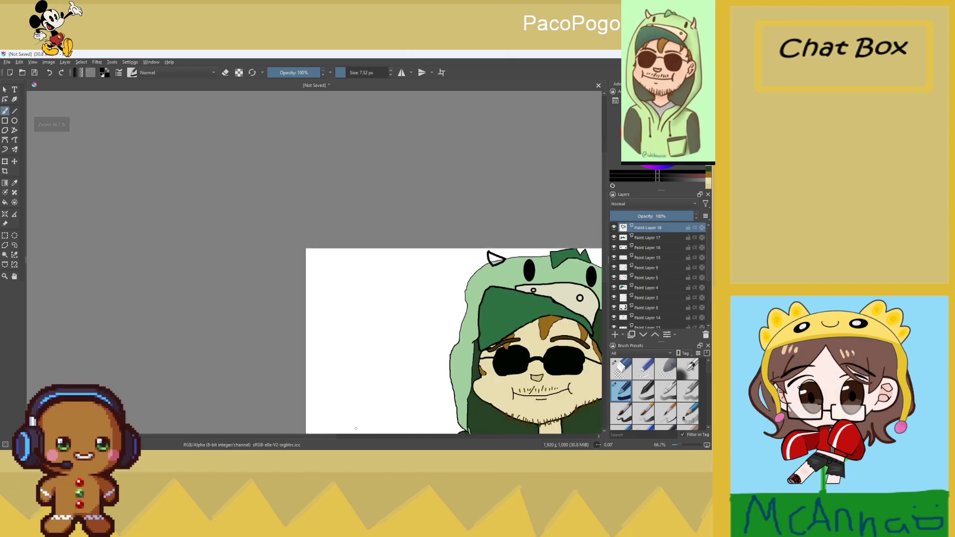
Outline the right horn in black on the hood's contour beside the right dinosaur eye, curving up to a pointed tip
{"action": "key", "text": "plus"}
{"action": "key", "text": "plus"}
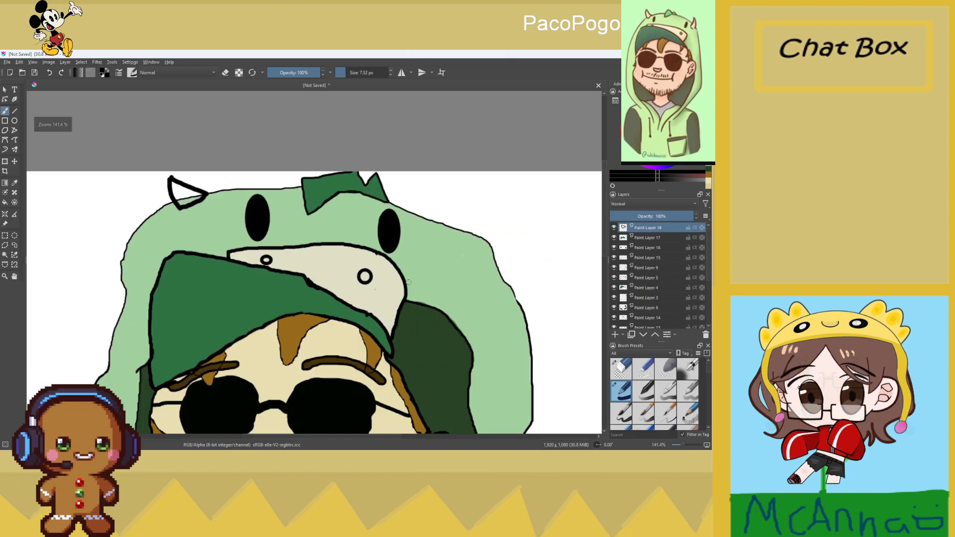
{"action": "mouse_move", "coordinate": [413, 215]}
{"action": "left_mouse_down"}
{"action": "mouse_move", "coordinate": [448, 232]}
{"action": "mouse_move", "coordinate": [425, 212]}
{"action": "mouse_move", "coordinate": [451, 186]}
{"action": "left_mouse_up"}
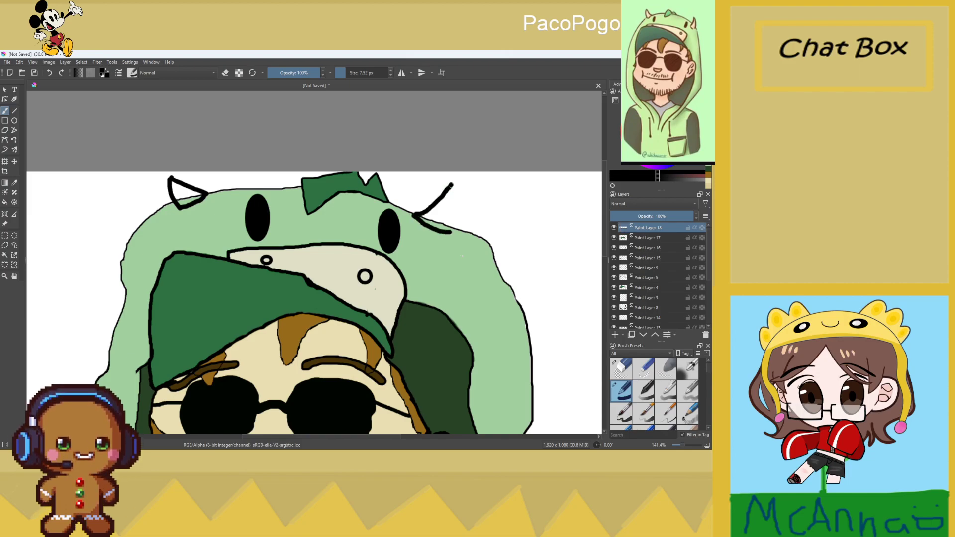
{"action": "left_click_drag", "start_coordinate": [449, 233], "coordinate": [452, 183]}
{"action": "key", "text": "minus"}
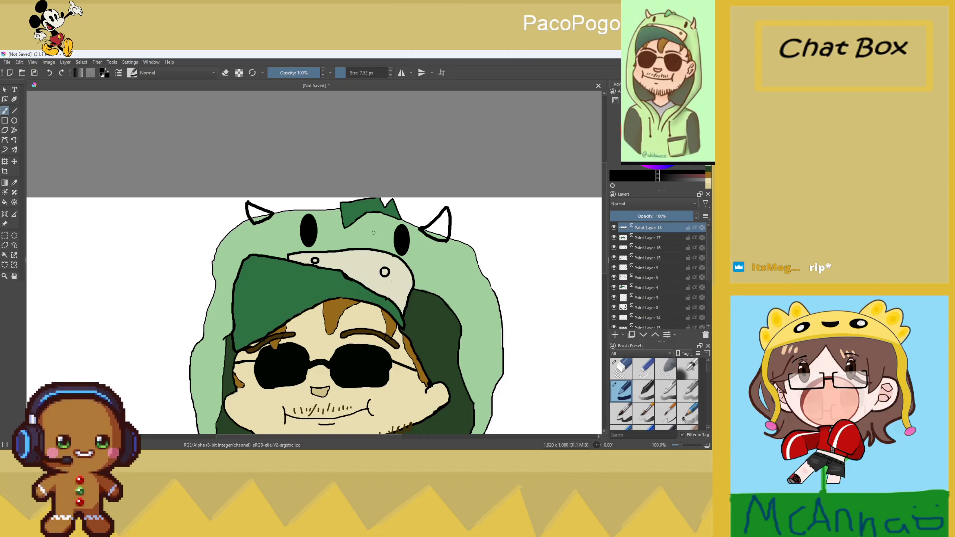
Sample the cream color from the dinosaur's snout and fill both horns with it
{"action": "scroll", "coordinate": [373, 232], "scroll_direction": "down", "scroll_amount": 3}
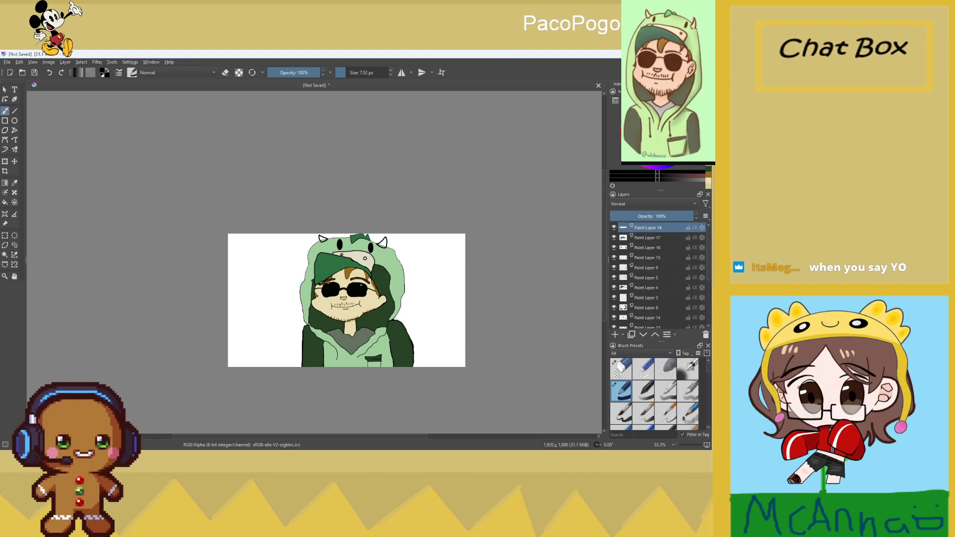
{"action": "scroll", "coordinate": [378, 222], "scroll_direction": "up", "scroll_amount": 1}
{"action": "scroll", "coordinate": [394, 311], "scroll_direction": "up", "scroll_amount": 3}
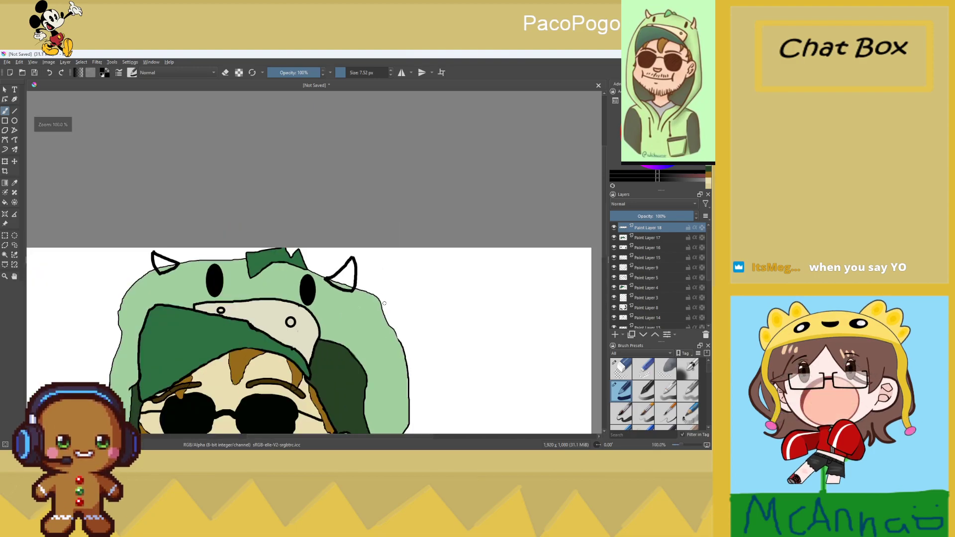
{"action": "key", "text": "p"}
{"action": "left_click", "coordinate": [228, 340]}
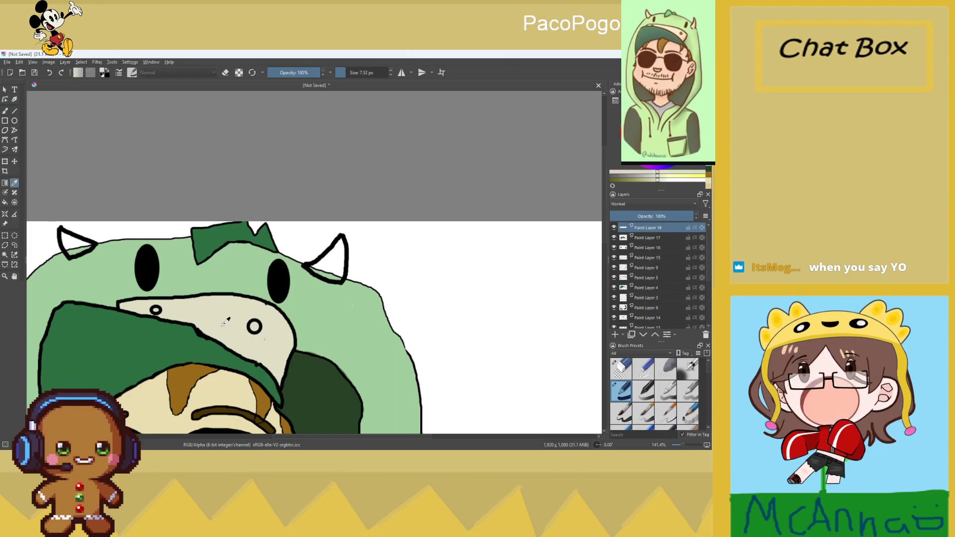
{"action": "left_click", "coordinate": [5, 110]}
{"action": "scroll", "coordinate": [319, 281], "scroll_direction": "up", "scroll_amount": 2}
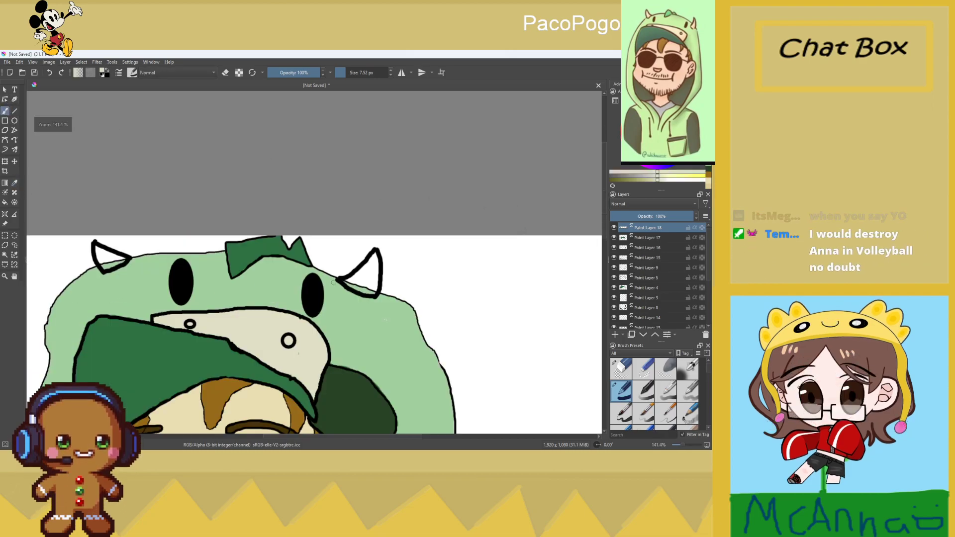
{"action": "scroll", "coordinate": [318, 281], "scroll_direction": "down", "scroll_amount": 1}
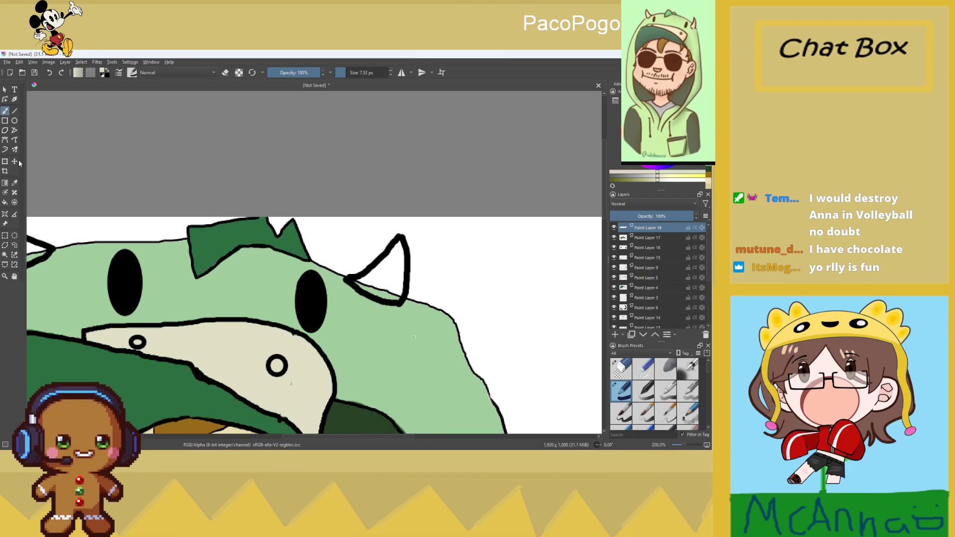
{"action": "left_click", "coordinate": [5, 203]}
{"action": "left_click", "coordinate": [379, 282]}
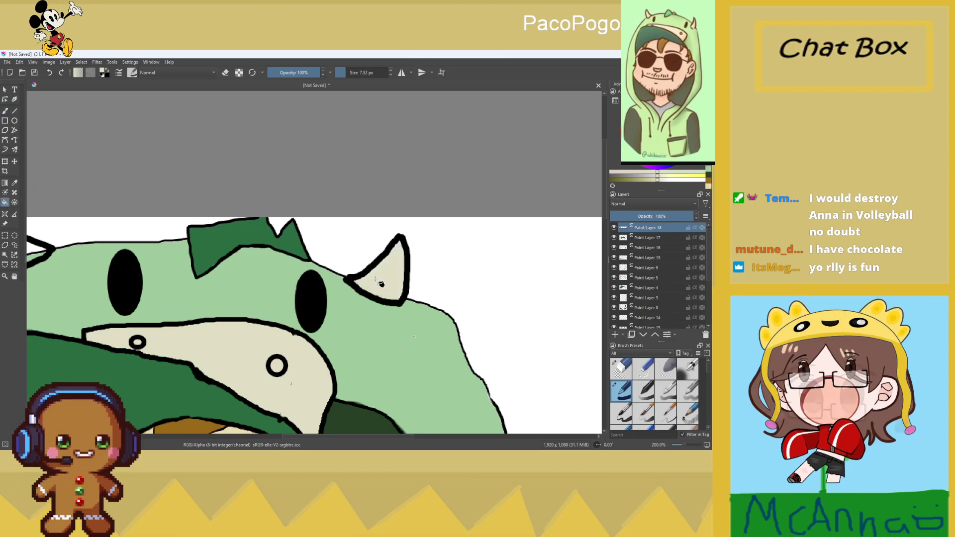
Examine the whole portrait with the filled horns against the reference picture
{"action": "scroll", "coordinate": [138, 274], "scroll_direction": "down", "scroll_amount": 2}
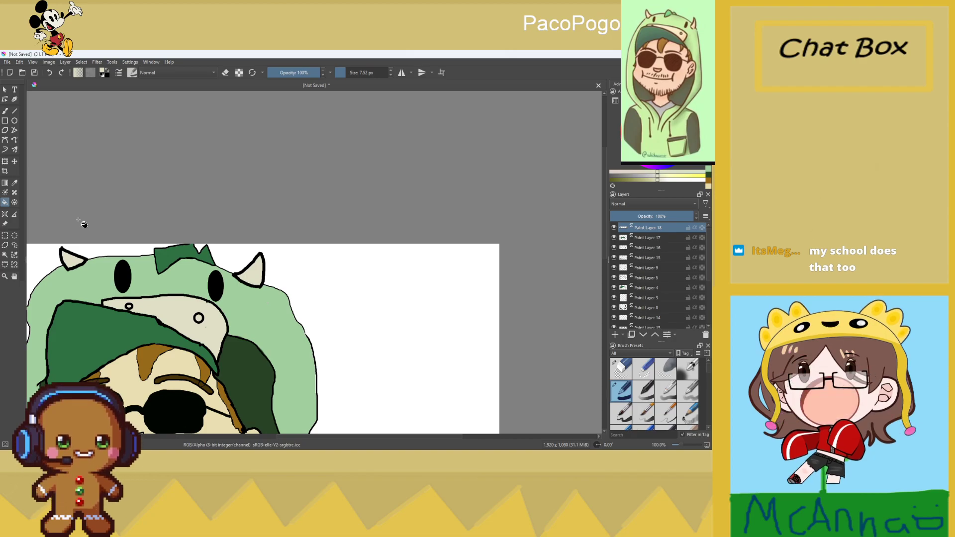
{"action": "scroll", "coordinate": [79, 223], "scroll_direction": "down", "scroll_amount": 4}
{"action": "scroll", "coordinate": [100, 324], "scroll_direction": "up", "scroll_amount": 1}
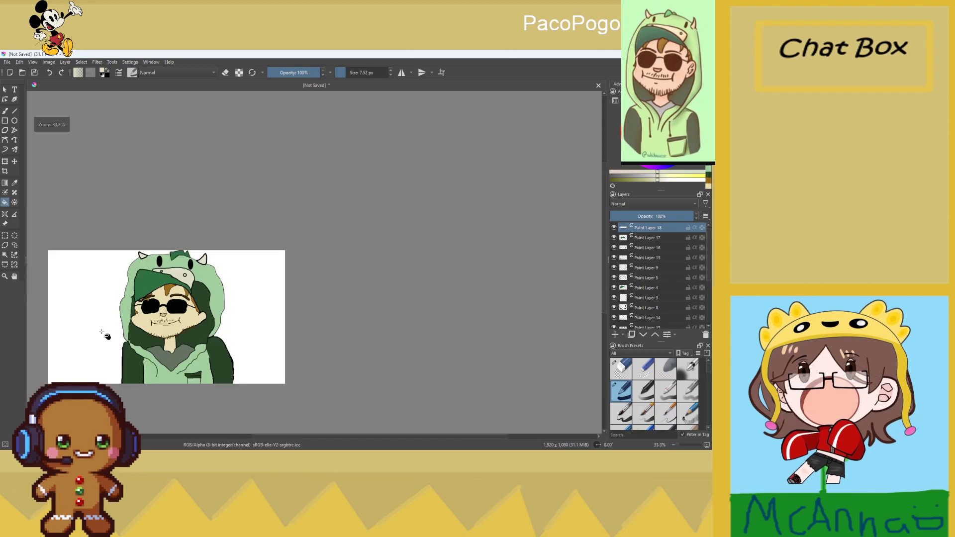
{"action": "scroll", "coordinate": [102, 332], "scroll_direction": "up", "scroll_amount": 1}
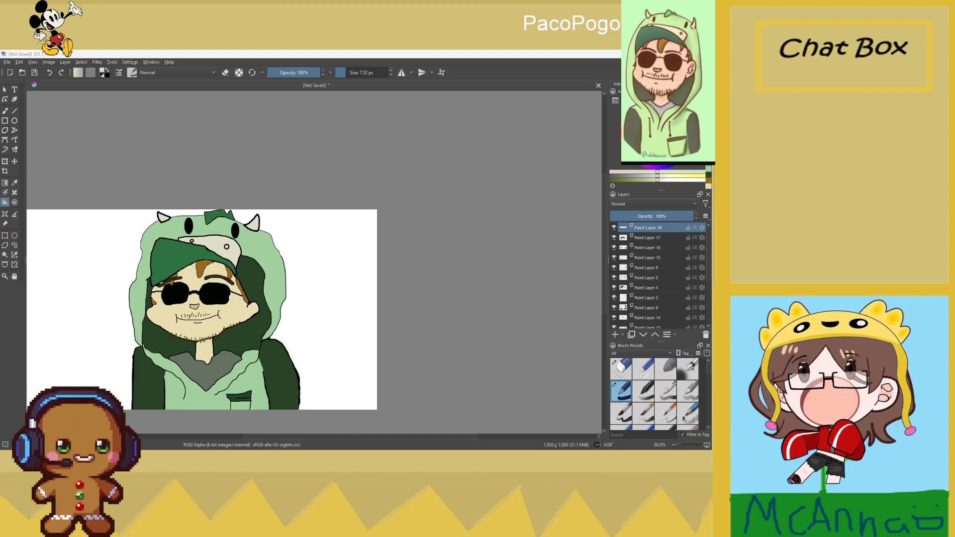
{"action": "scroll", "coordinate": [175, 296], "scroll_direction": "up", "scroll_amount": 1}
{"action": "scroll", "coordinate": [175, 296], "scroll_direction": "down", "scroll_amount": 1}
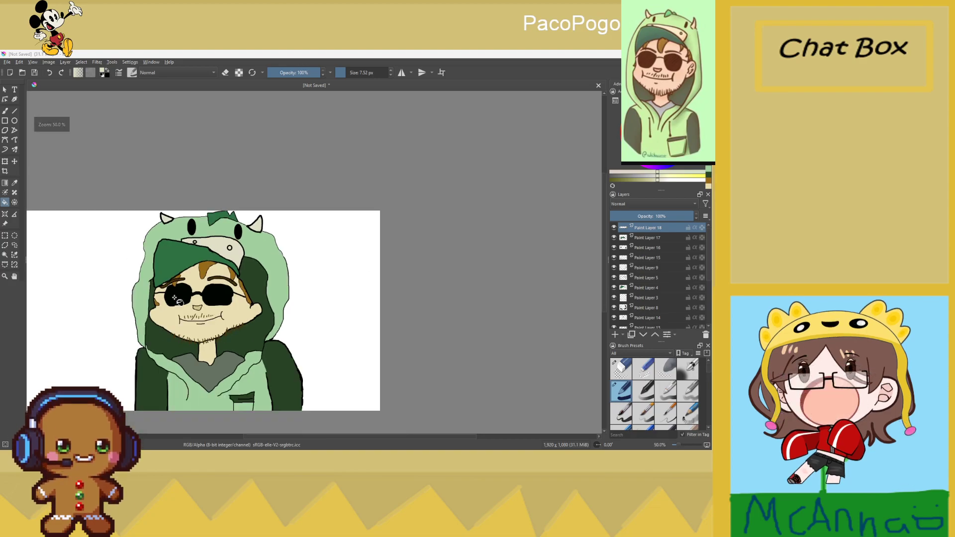
{"action": "scroll", "coordinate": [175, 297], "scroll_direction": "down", "scroll_amount": 1}
{"action": "scroll", "coordinate": [151, 317], "scroll_direction": "up", "scroll_amount": 1}
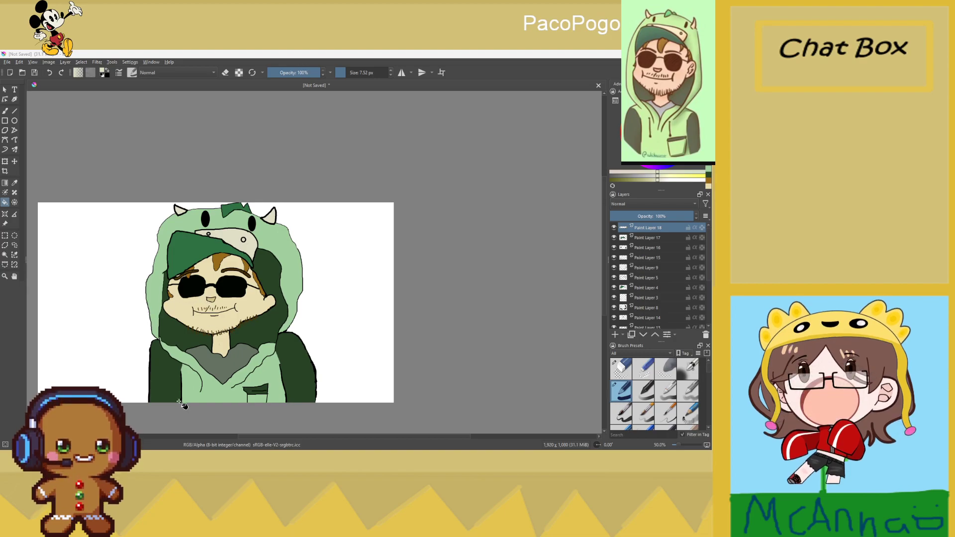
Check Paint Layer 9 and Paint Layer 3 by toggling their visibility, and make Paint Layer 3 the active layer
{"action": "scroll", "coordinate": [182, 405], "scroll_direction": "up", "scroll_amount": 4}
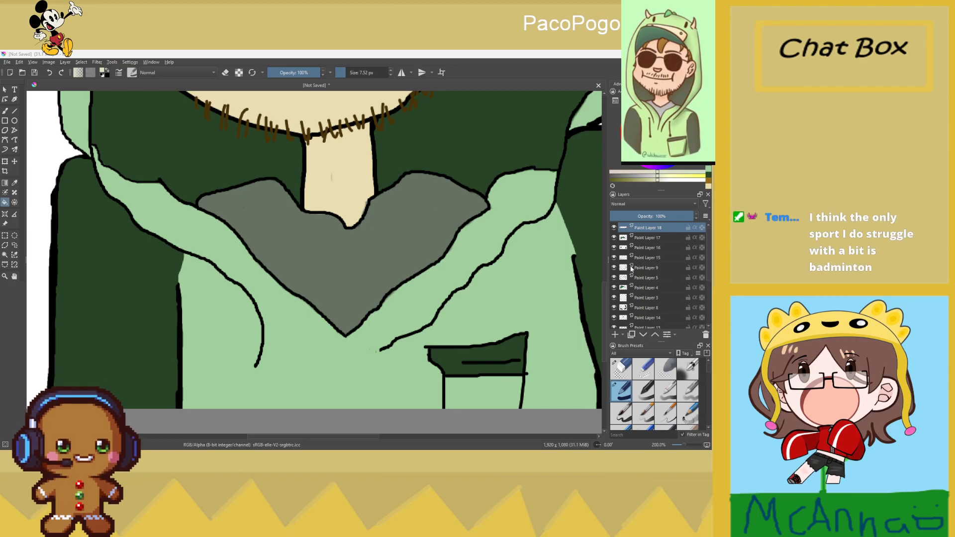
{"action": "left_click", "coordinate": [614, 268]}
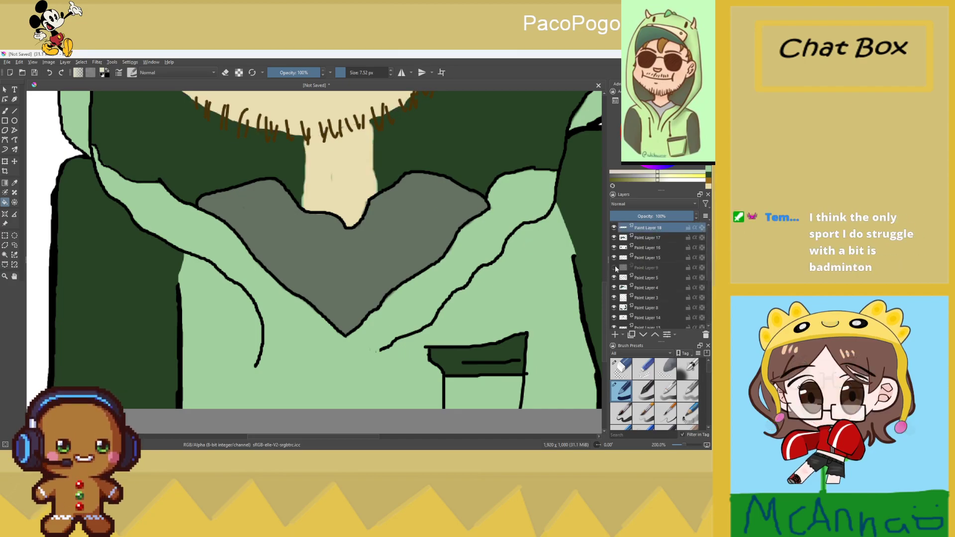
{"action": "left_click", "coordinate": [614, 268]}
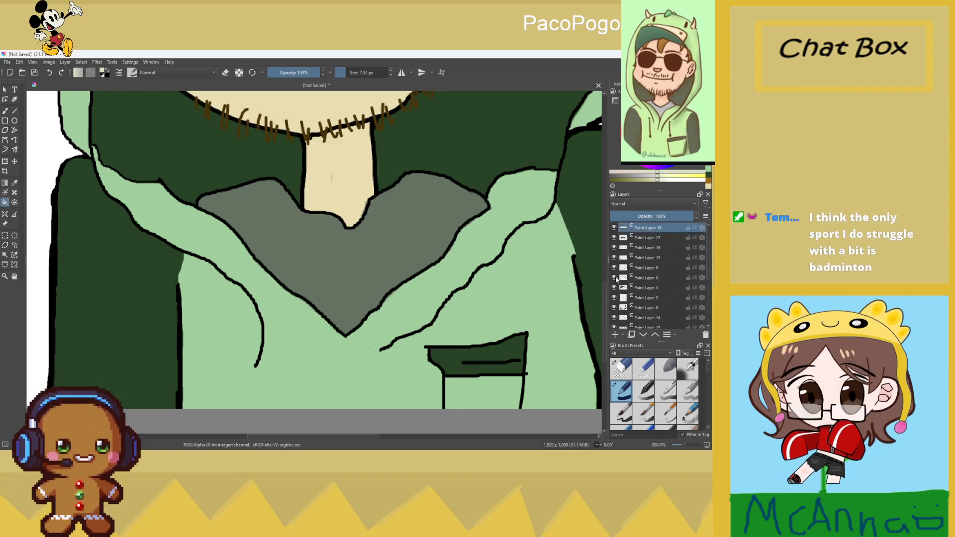
{"action": "left_click", "coordinate": [614, 297]}
{"action": "left_click", "coordinate": [615, 297]}
{"action": "left_click", "coordinate": [647, 298]}
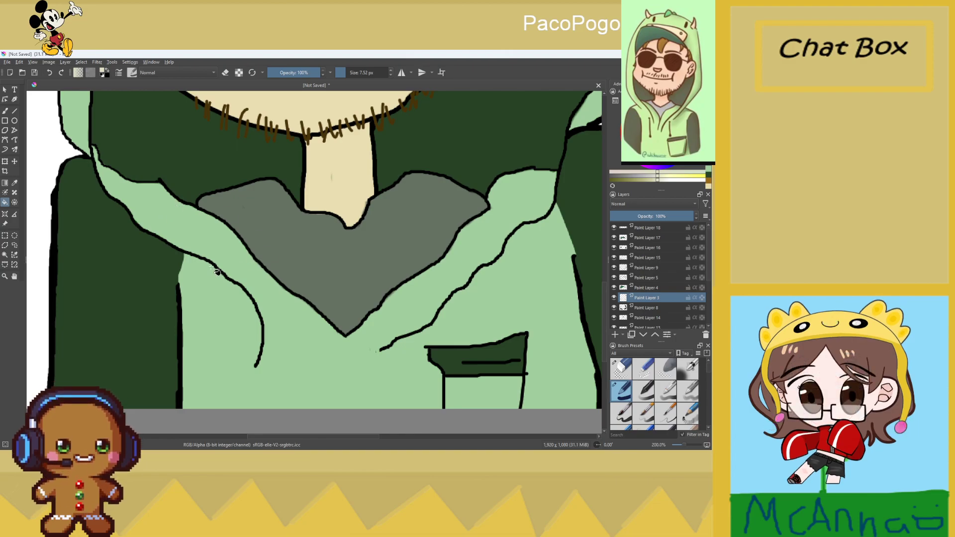
Erase the lower ends of both hood edge lines across the hoodie's chest with an eraser of about 16 px
{"action": "key", "text": "b"}
{"action": "left_click", "coordinate": [621, 368]}
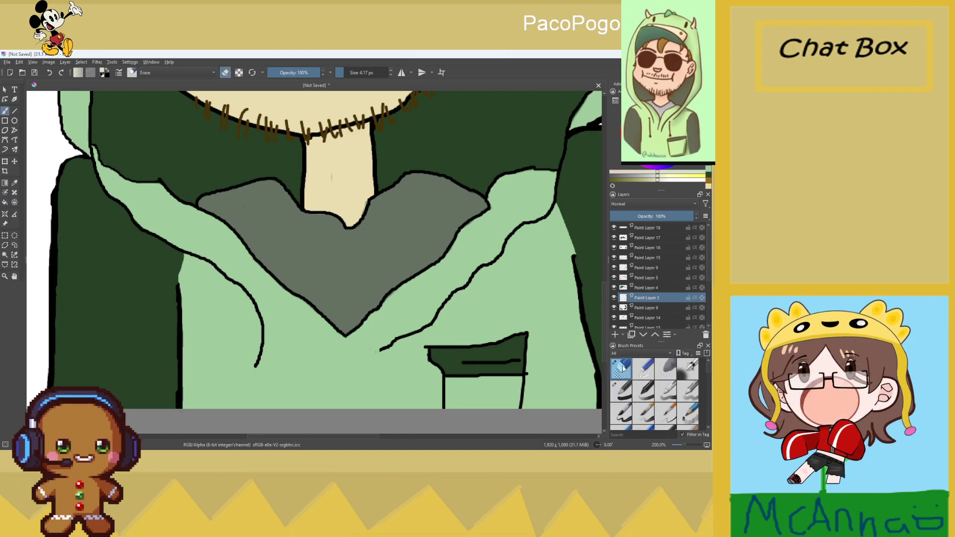
{"action": "left_click_drag", "start_coordinate": [224, 274], "coordinate": [234, 278]}
{"action": "left_click_drag", "start_coordinate": [343, 72], "coordinate": [366, 73]}
{"action": "mouse_move", "coordinate": [262, 326]}
{"action": "left_mouse_down"}
{"action": "mouse_move", "coordinate": [257, 369]}
{"action": "mouse_move", "coordinate": [264, 320]}
{"action": "mouse_move", "coordinate": [203, 258]}
{"action": "left_mouse_up"}
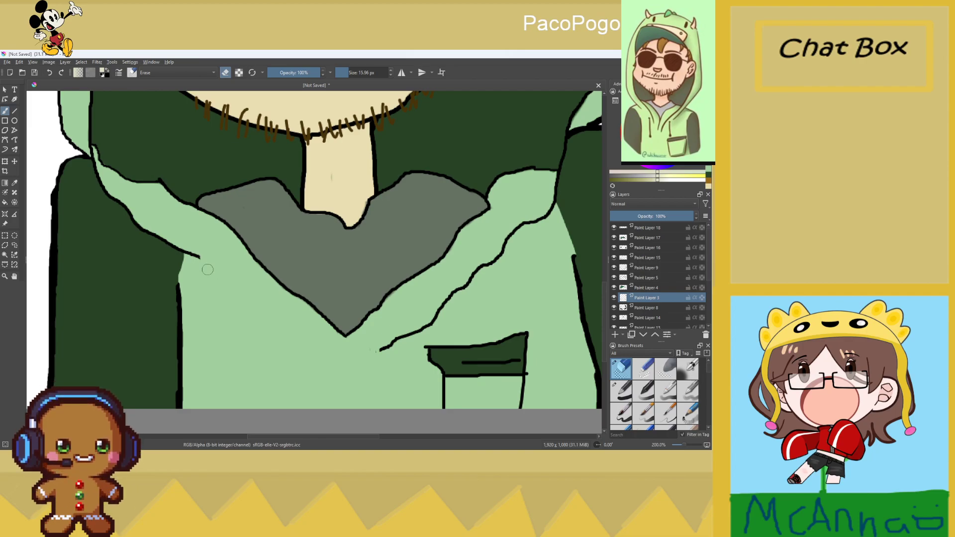
{"action": "mouse_move", "coordinate": [380, 347]}
{"action": "left_mouse_down"}
{"action": "mouse_move", "coordinate": [424, 324]}
{"action": "mouse_move", "coordinate": [468, 281]}
{"action": "left_mouse_up"}
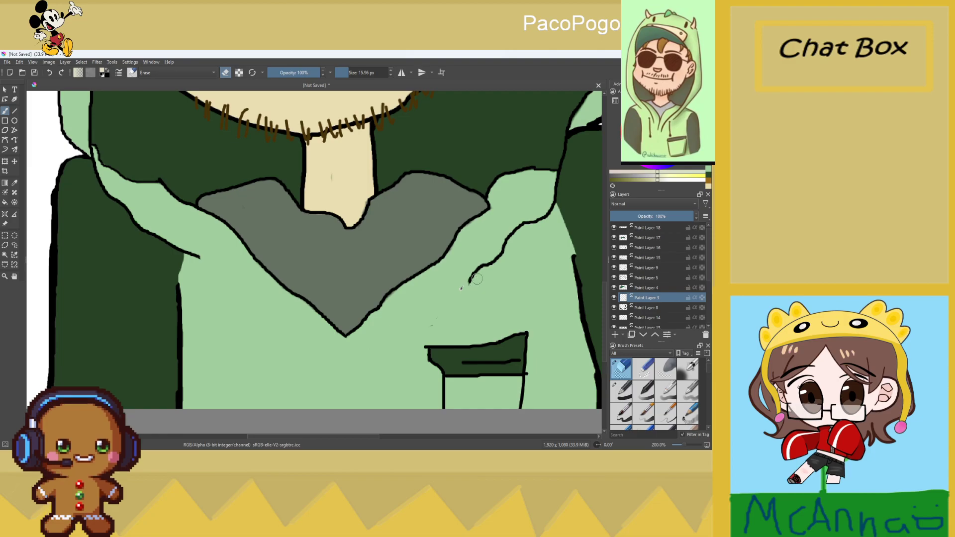
Redraw the ends of both hood edge lines in black with a 4.17 px brush, running them into the gray shirt's outline
{"action": "scroll", "coordinate": [480, 301], "scroll_direction": "up", "scroll_amount": 2}
{"action": "key", "text": "slash"}
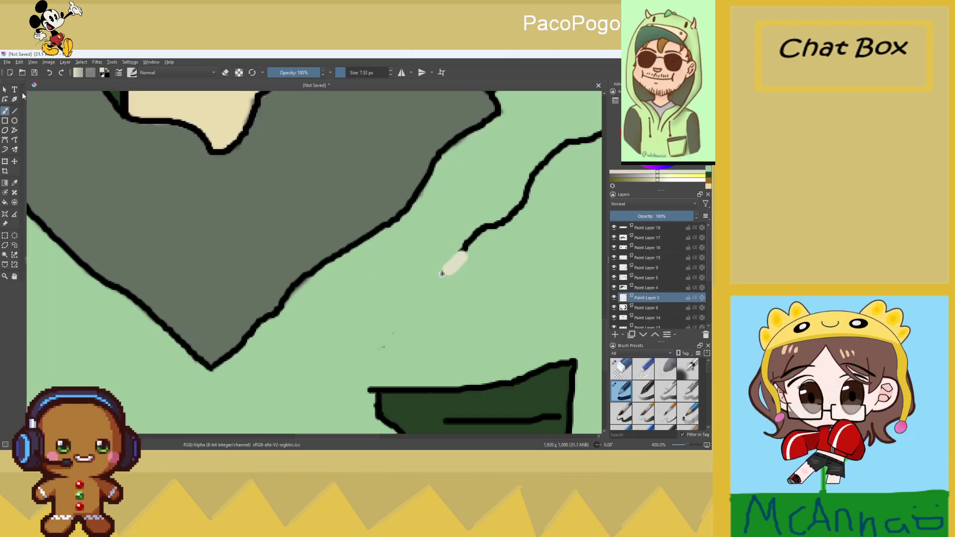
{"action": "left_click_drag", "start_coordinate": [457, 263], "coordinate": [465, 250]}
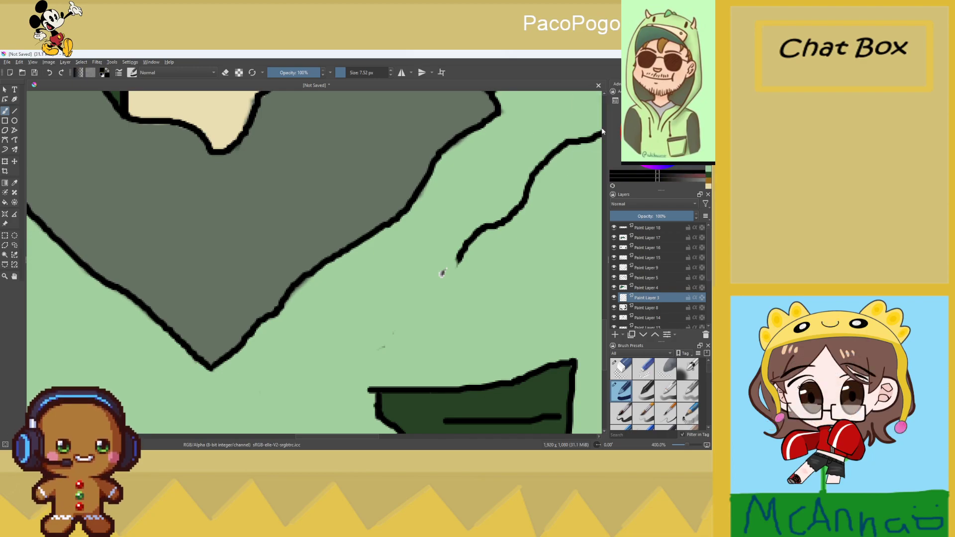
{"action": "left_click_drag", "start_coordinate": [344, 74], "coordinate": [340, 75]}
{"action": "mouse_move", "coordinate": [460, 251]}
{"action": "left_mouse_down"}
{"action": "mouse_move", "coordinate": [436, 274]}
{"action": "mouse_move", "coordinate": [319, 266]}
{"action": "left_mouse_up"}
{"action": "scroll", "coordinate": [181, 297], "scroll_direction": "down", "scroll_amount": 3}
{"action": "left_click_drag", "start_coordinate": [130, 266], "coordinate": [185, 276]}
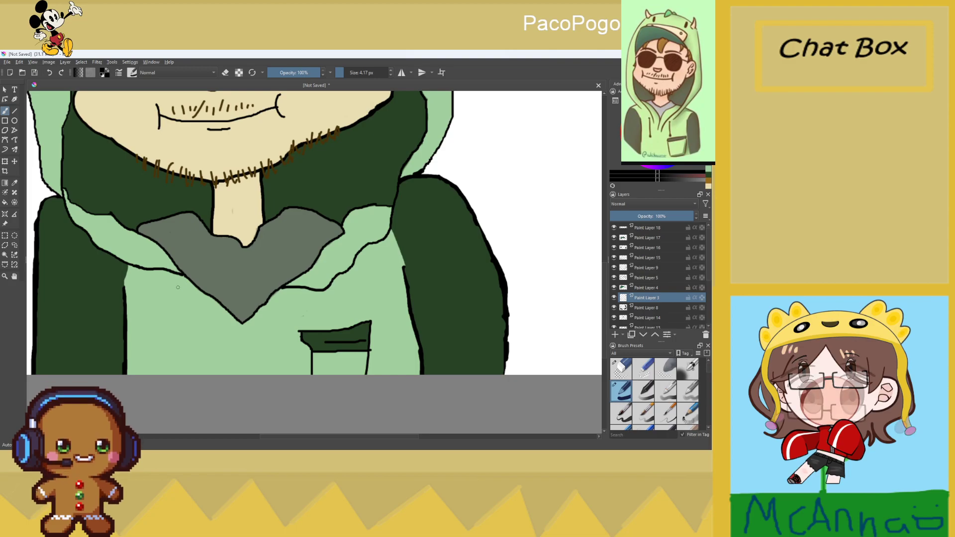
Place two black drawstring eyelets of about 17 px on the hoodie's chest, one on each side of the gray shirt's point
{"action": "scroll", "coordinate": [161, 308], "scroll_direction": "up", "scroll_amount": 3}
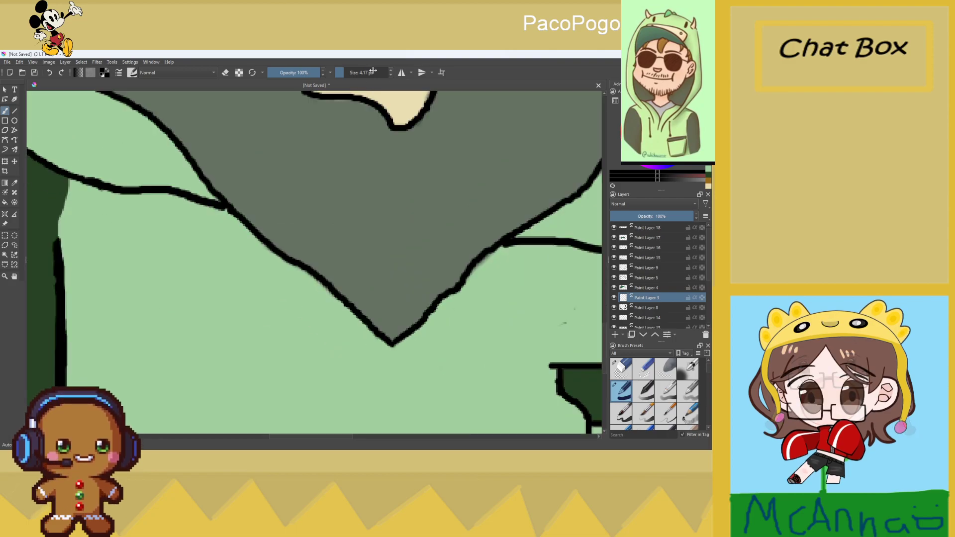
{"action": "left_click_drag", "start_coordinate": [371, 72], "coordinate": [347, 72]}
{"action": "left_click", "coordinate": [205, 308]}
{"action": "scroll", "coordinate": [359, 315], "scroll_direction": "down", "scroll_amount": 4}
{"action": "scroll", "coordinate": [413, 315], "scroll_direction": "up", "scroll_amount": 1}
{"action": "left_click", "coordinate": [413, 314]}
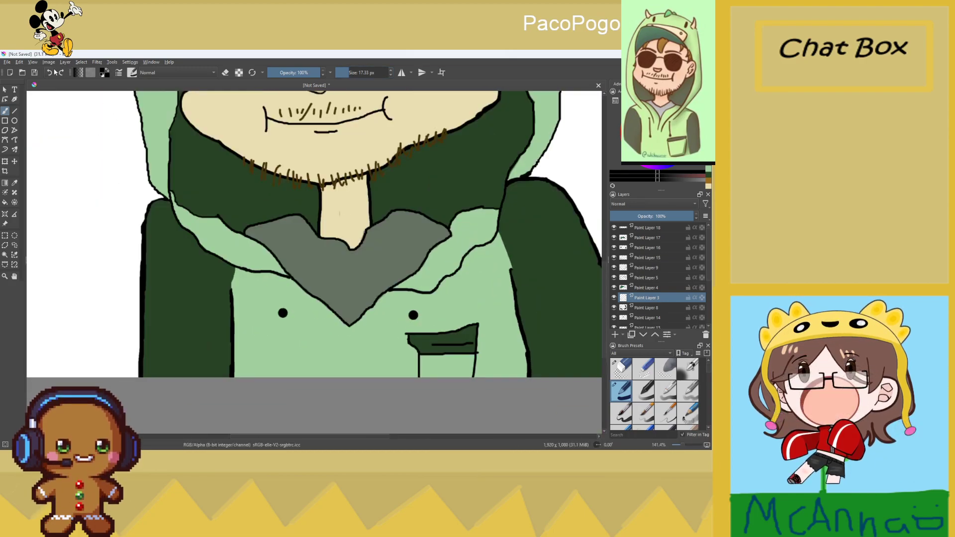
{"action": "left_click", "coordinate": [51, 72]}
Draw a 2.75 px straight black cord hanging from each eyelet and finish each cord's lower end with a 6.74 px brush dot
{"action": "left_click", "coordinate": [14, 111]}
{"action": "left_click_drag", "start_coordinate": [346, 74], "coordinate": [342, 73]}
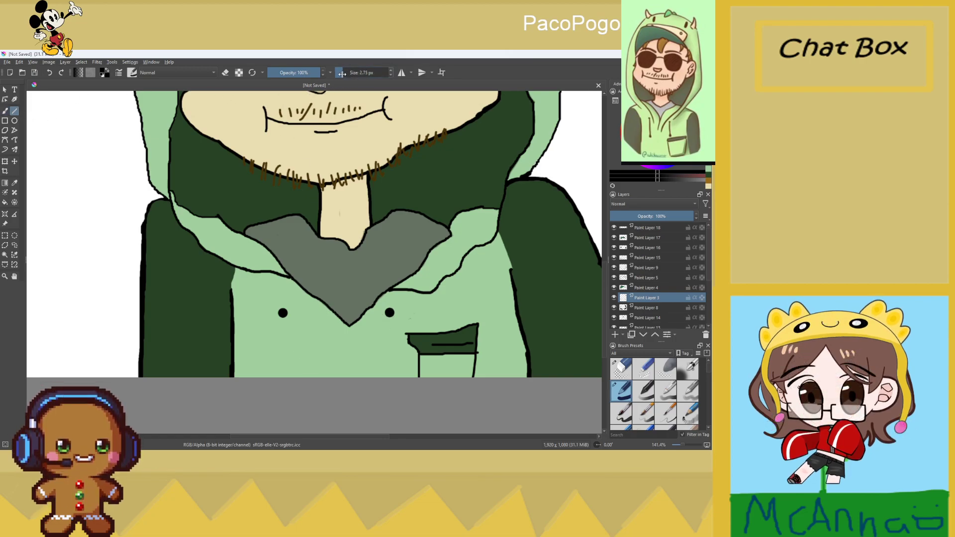
{"action": "left_click_drag", "start_coordinate": [283, 314], "coordinate": [282, 358]}
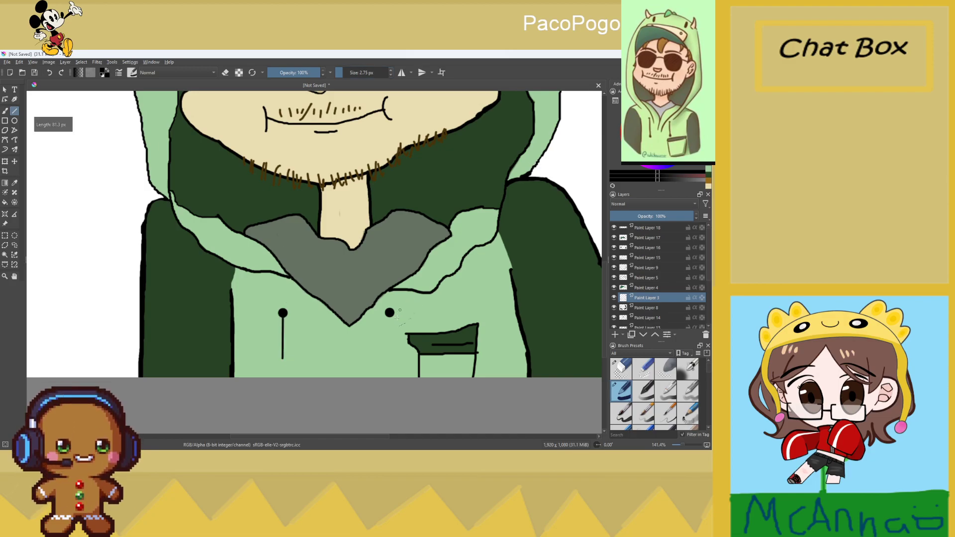
{"action": "left_click_drag", "start_coordinate": [390, 313], "coordinate": [386, 354]}
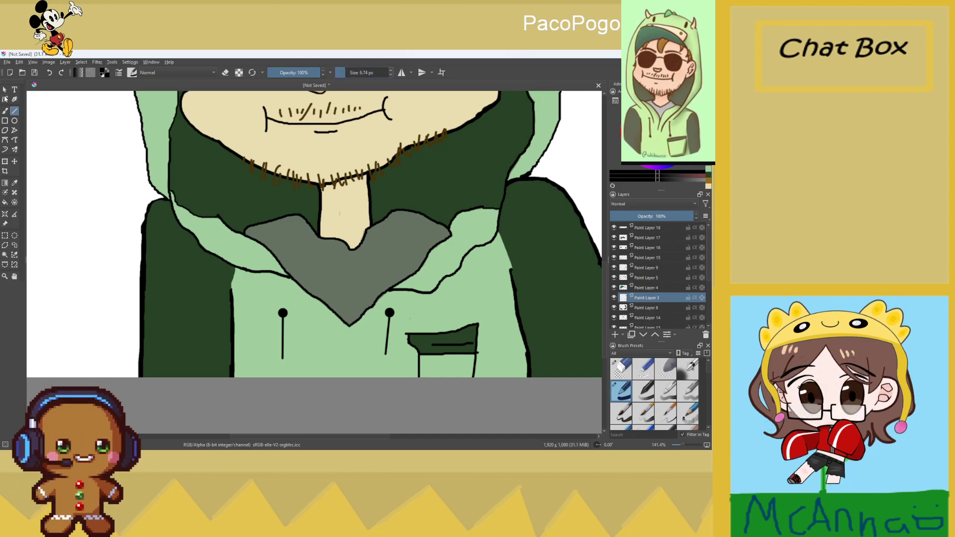
{"action": "left_click", "coordinate": [5, 111]}
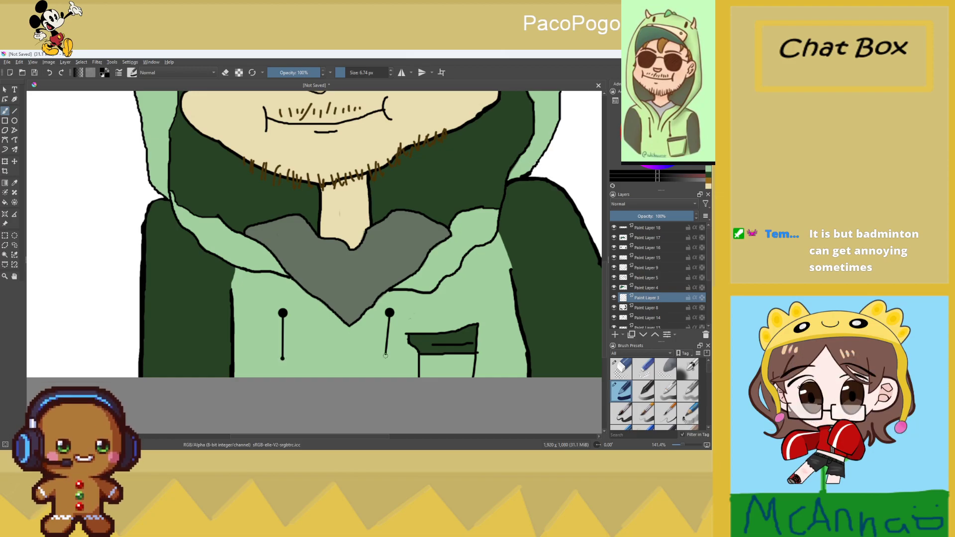
{"action": "scroll", "coordinate": [400, 378], "scroll_direction": "down", "scroll_amount": 2}
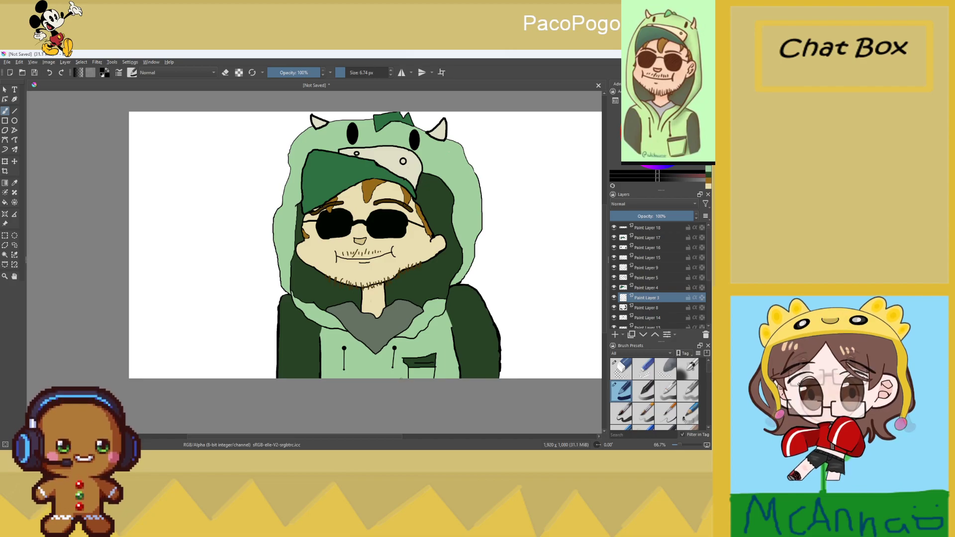
Thicken the outer outlines of both dark green sleeves in black with the 6.74 px brush
{"action": "scroll", "coordinate": [349, 408], "scroll_direction": "up", "scroll_amount": 3}
{"action": "scroll", "coordinate": [348, 298], "scroll_direction": "down", "scroll_amount": 3}
{"action": "scroll", "coordinate": [348, 209], "scroll_direction": "up", "scroll_amount": 3}
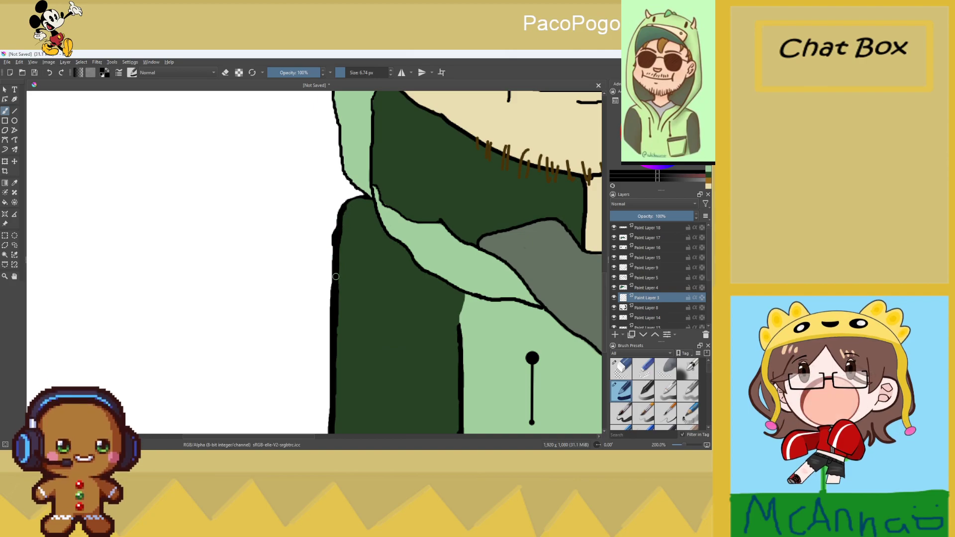
{"action": "left_click_drag", "start_coordinate": [340, 212], "coordinate": [360, 198]}
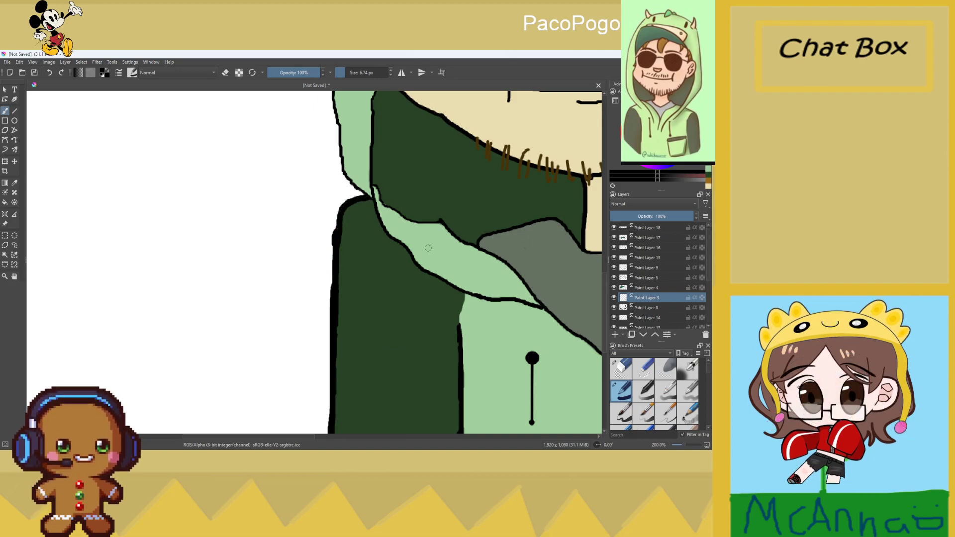
{"action": "scroll", "coordinate": [422, 247], "scroll_direction": "down", "scroll_amount": 6}
{"action": "scroll", "coordinate": [455, 234], "scroll_direction": "up", "scroll_amount": 6}
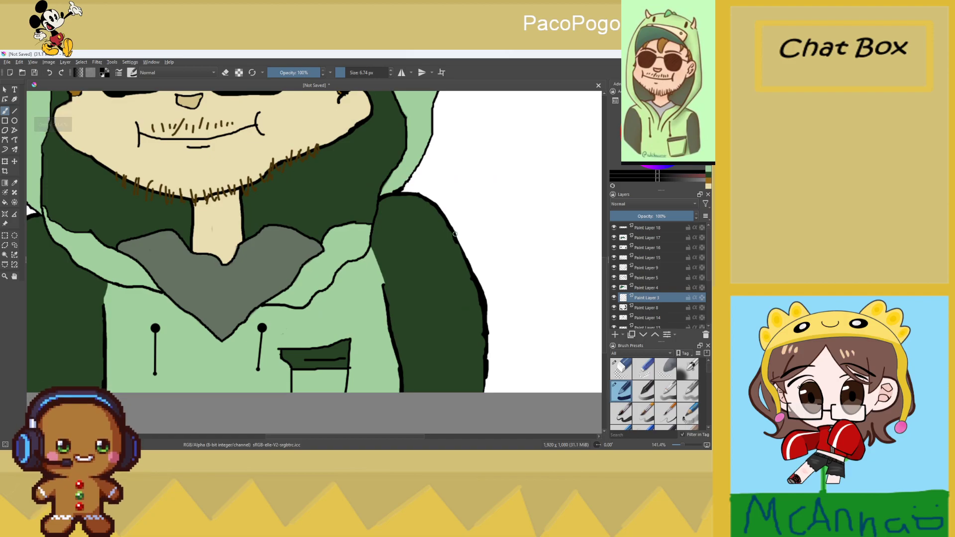
{"action": "left_click_drag", "start_coordinate": [479, 292], "coordinate": [486, 391]}
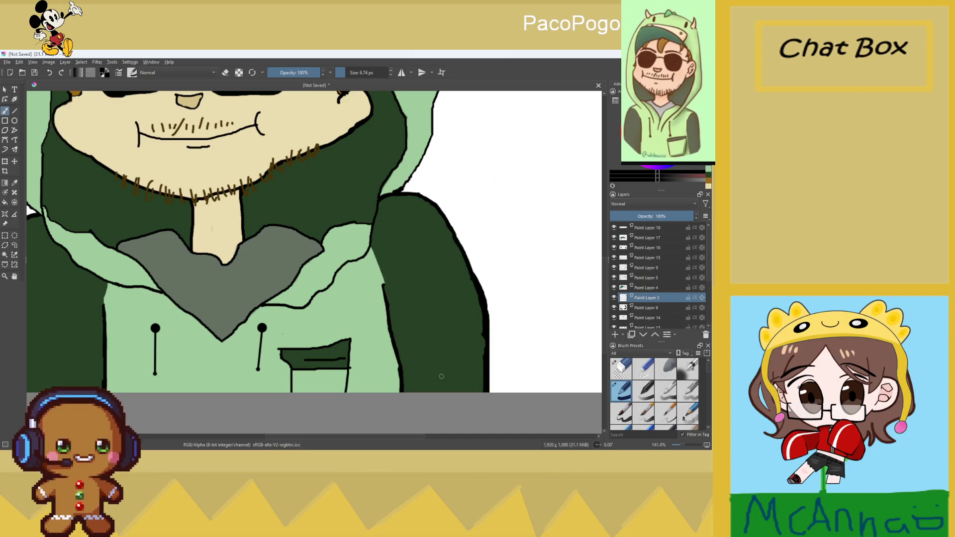
{"action": "scroll", "coordinate": [448, 378], "scroll_direction": "down", "scroll_amount": 4}
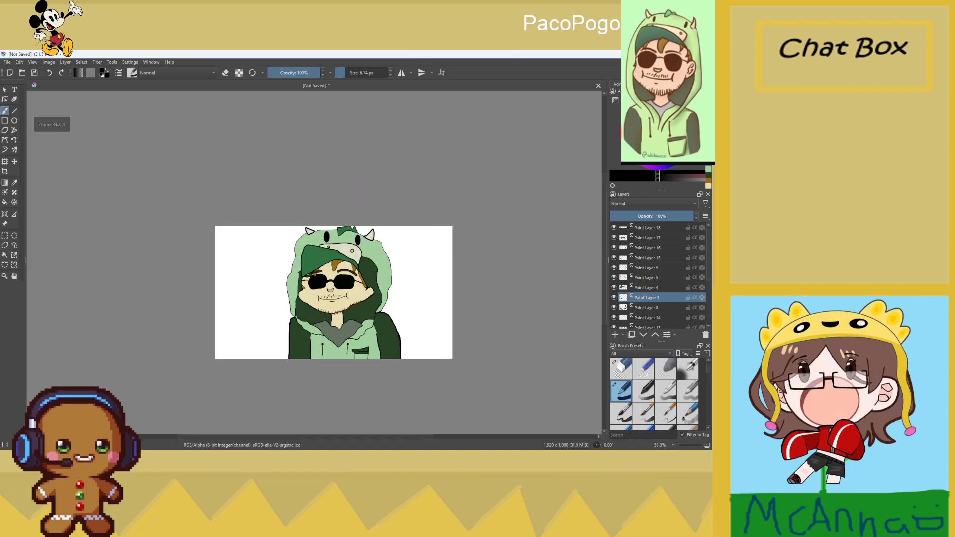
Redraw the inner outlines of both sleeves in black, extending them up to the hood's edge lines
{"action": "scroll", "coordinate": [285, 319], "scroll_direction": "up", "scroll_amount": 4}
{"action": "scroll", "coordinate": [382, 348], "scroll_direction": "up", "scroll_amount": 2}
{"action": "left_click_drag", "start_coordinate": [404, 236], "coordinate": [396, 334]}
{"action": "scroll", "coordinate": [395, 334], "scroll_direction": "down", "scroll_amount": 4}
{"action": "scroll", "coordinate": [548, 319], "scroll_direction": "up", "scroll_amount": 4}
{"action": "left_click_drag", "start_coordinate": [548, 216], "coordinate": [571, 288]}
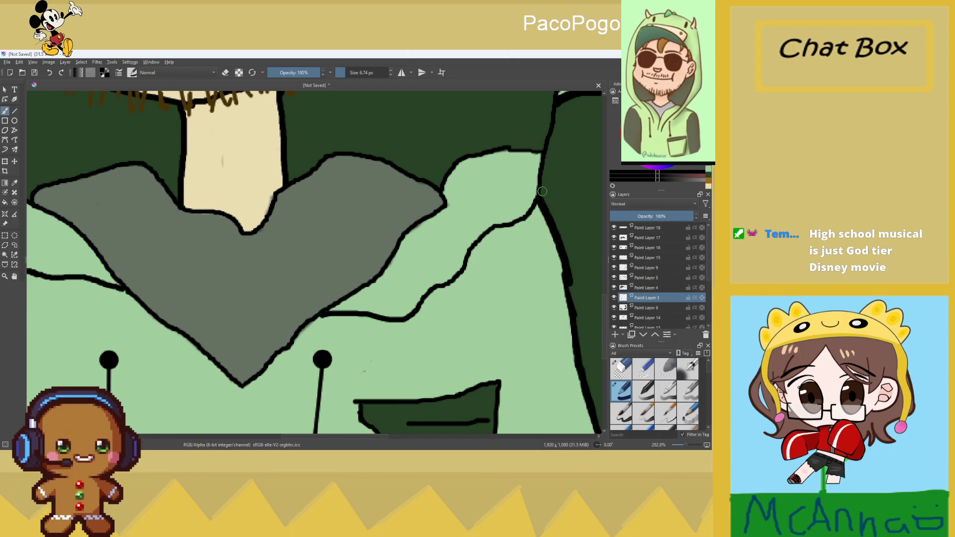
{"action": "scroll", "coordinate": [542, 191], "scroll_direction": "down", "scroll_amount": 4}
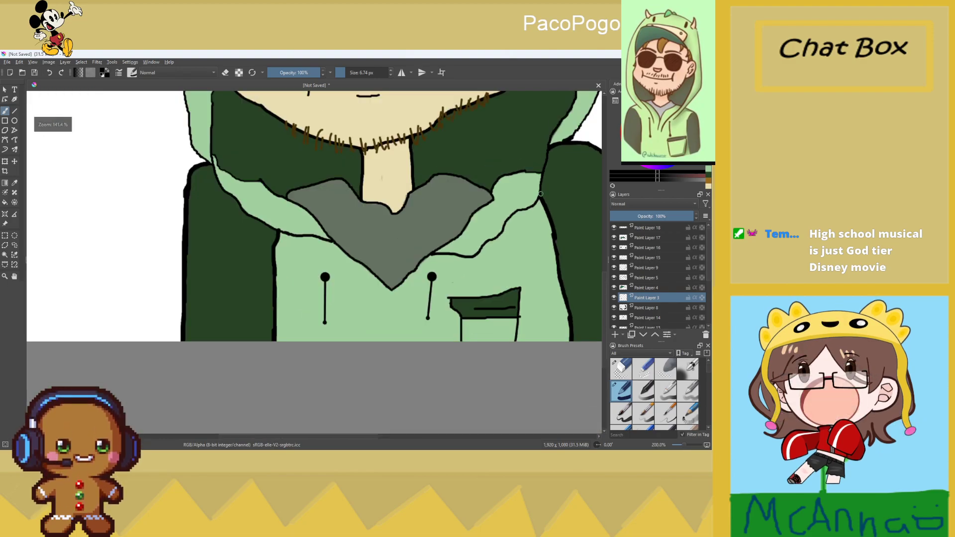
{"action": "scroll", "coordinate": [541, 194], "scroll_direction": "down", "scroll_amount": 2}
{"action": "scroll", "coordinate": [541, 194], "scroll_direction": "up", "scroll_amount": 3}
{"action": "scroll", "coordinate": [540, 194], "scroll_direction": "down", "scroll_amount": 4}
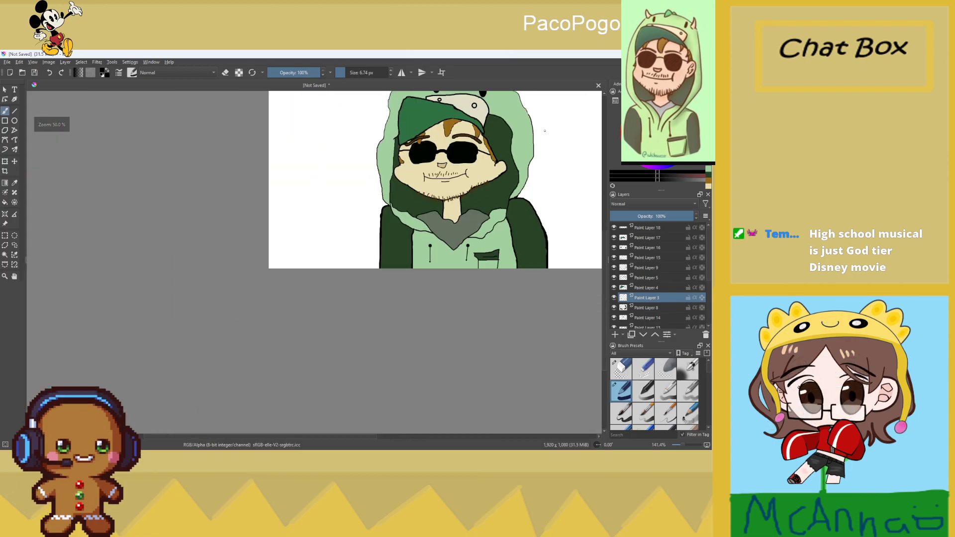
Thicken the hood's outline in black on both sides of the right horn with the 6.74 px brush
{"action": "scroll", "coordinate": [377, 120], "scroll_direction": "up", "scroll_amount": 6}
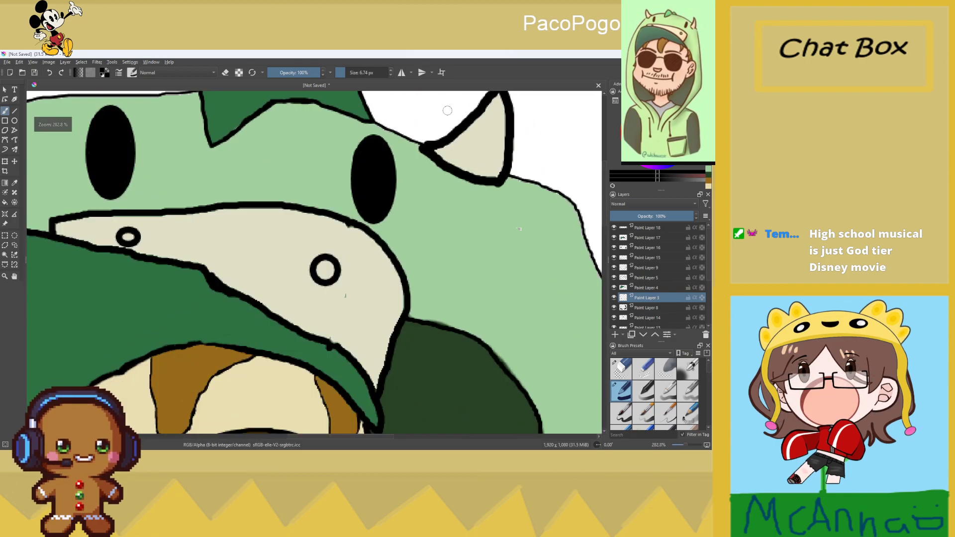
{"action": "left_click_drag", "start_coordinate": [377, 119], "coordinate": [418, 143]}
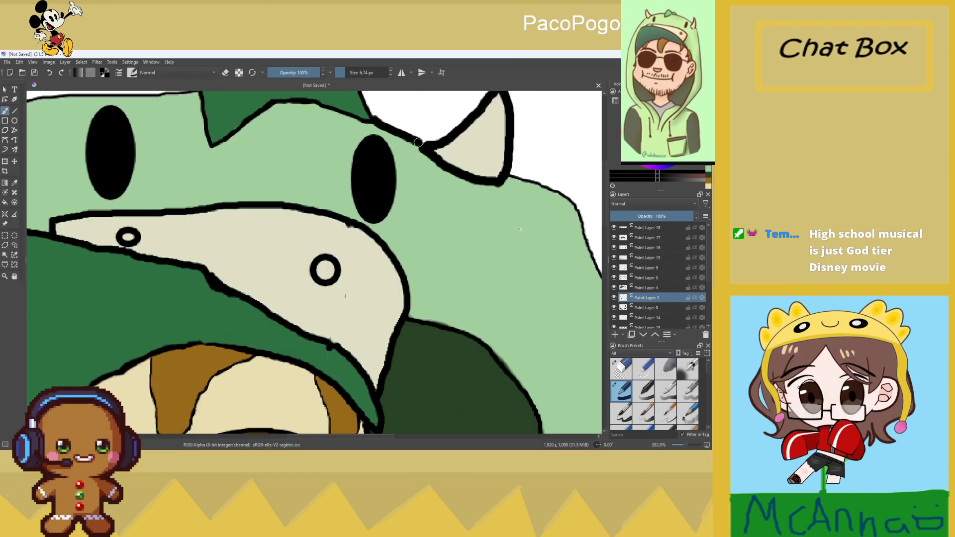
{"action": "mouse_move", "coordinate": [503, 171]}
{"action": "left_mouse_down"}
{"action": "mouse_move", "coordinate": [572, 204]}
{"action": "mouse_move", "coordinate": [593, 254]}
{"action": "left_mouse_up"}
{"action": "scroll", "coordinate": [552, 217], "scroll_direction": "down", "scroll_amount": 5}
{"action": "scroll", "coordinate": [527, 189], "scroll_direction": "up", "scroll_amount": 4}
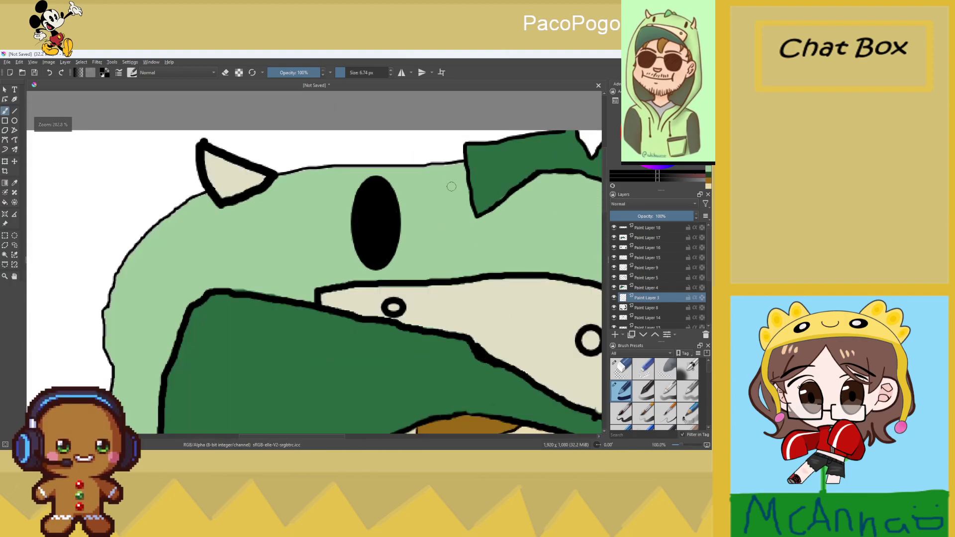
Thicken the top outline of the hood between the left horn and the dark green spikes in black
{"action": "scroll", "coordinate": [515, 171], "scroll_direction": "down", "scroll_amount": 3}
{"action": "scroll", "coordinate": [516, 170], "scroll_direction": "up", "scroll_amount": 2}
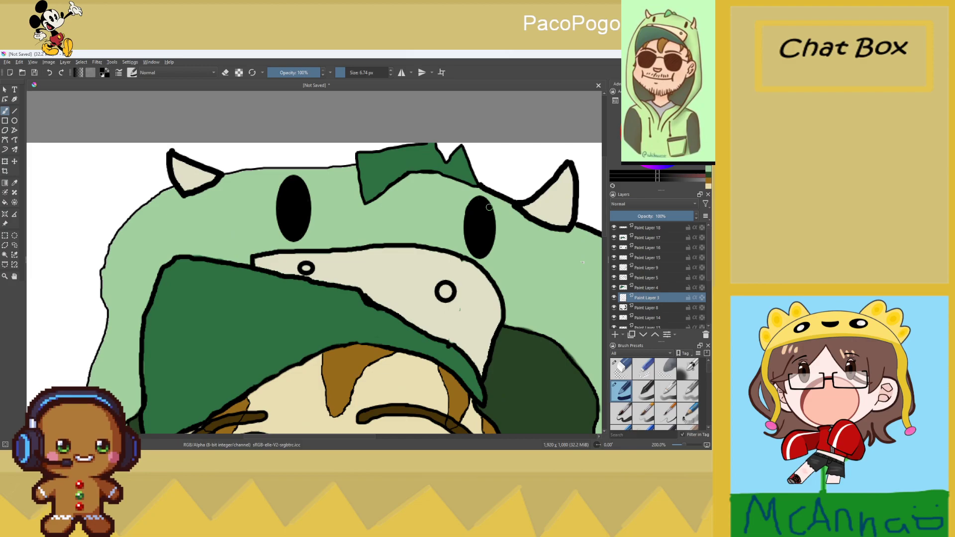
{"action": "scroll", "coordinate": [325, 150], "scroll_direction": "up", "scroll_amount": 1}
{"action": "mouse_move", "coordinate": [376, 180]}
{"action": "left_mouse_down"}
{"action": "mouse_move", "coordinate": [154, 187]}
{"action": "mouse_move", "coordinate": [122, 199]}
{"action": "mouse_move", "coordinate": [167, 189]}
{"action": "left_mouse_up"}
{"action": "scroll", "coordinate": [167, 190], "scroll_direction": "down", "scroll_amount": 3}
{"action": "scroll", "coordinate": [36, 262], "scroll_direction": "up", "scroll_amount": 2}
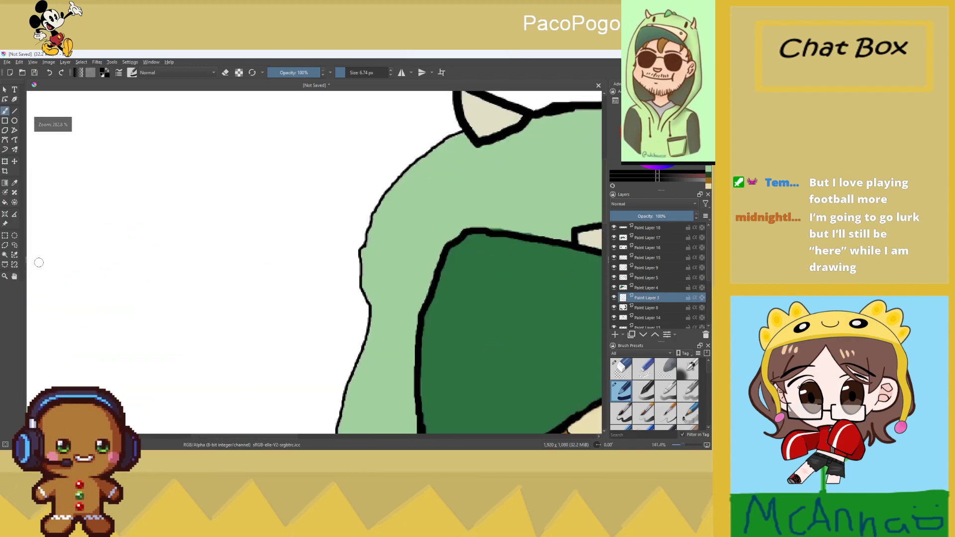
Thicken the hood's left outline in black from the left horn down to beside the sunglasses
{"action": "scroll", "coordinate": [284, 200], "scroll_direction": "down", "scroll_amount": 1}
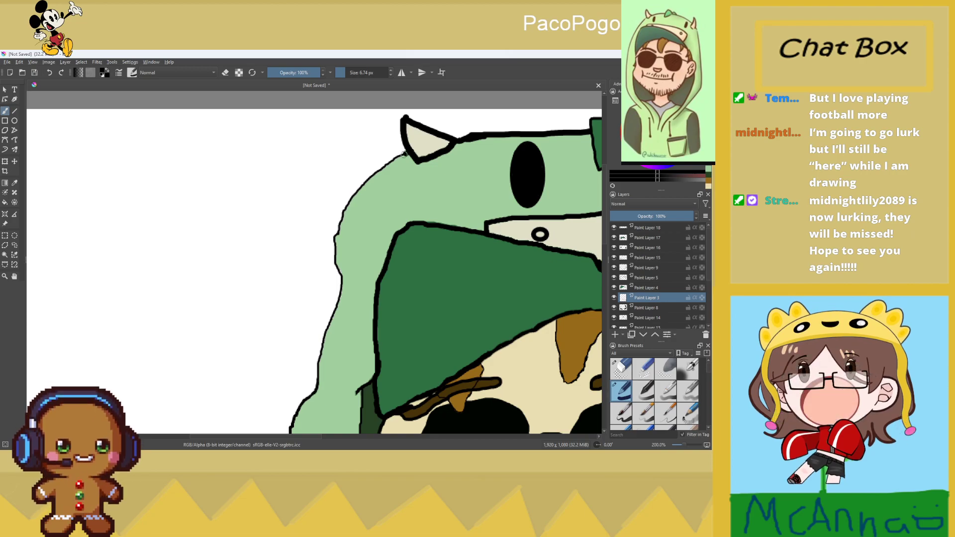
{"action": "mouse_move", "coordinate": [405, 153]}
{"action": "left_mouse_down"}
{"action": "mouse_move", "coordinate": [354, 194]}
{"action": "mouse_move", "coordinate": [339, 225]}
{"action": "mouse_move", "coordinate": [340, 302]}
{"action": "mouse_move", "coordinate": [318, 379]}
{"action": "left_mouse_up"}
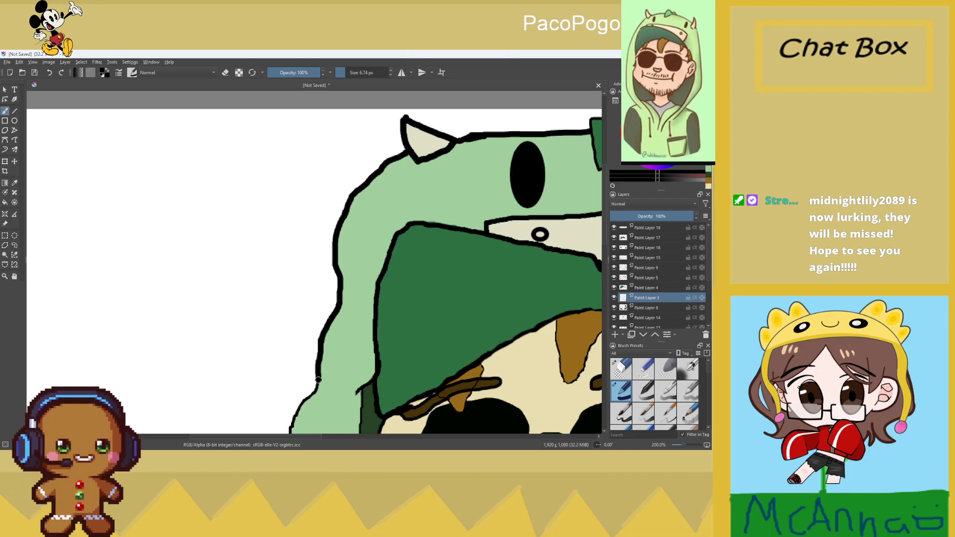
{"action": "scroll", "coordinate": [317, 384], "scroll_direction": "down", "scroll_amount": 4}
{"action": "scroll", "coordinate": [330, 157], "scroll_direction": "up", "scroll_amount": 4}
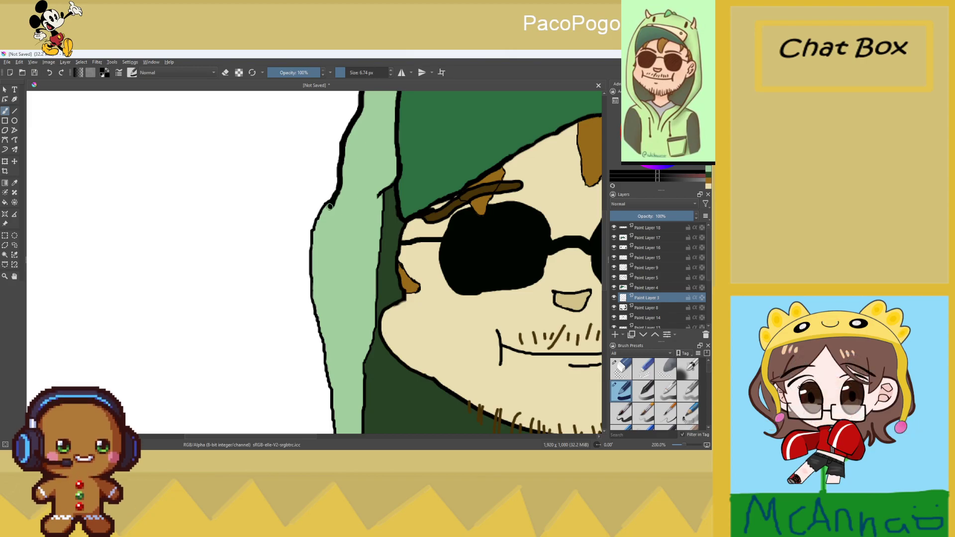
{"action": "left_click_drag", "start_coordinate": [321, 213], "coordinate": [309, 257]}
{"action": "scroll", "coordinate": [328, 204], "scroll_direction": "down", "scroll_amount": 5}
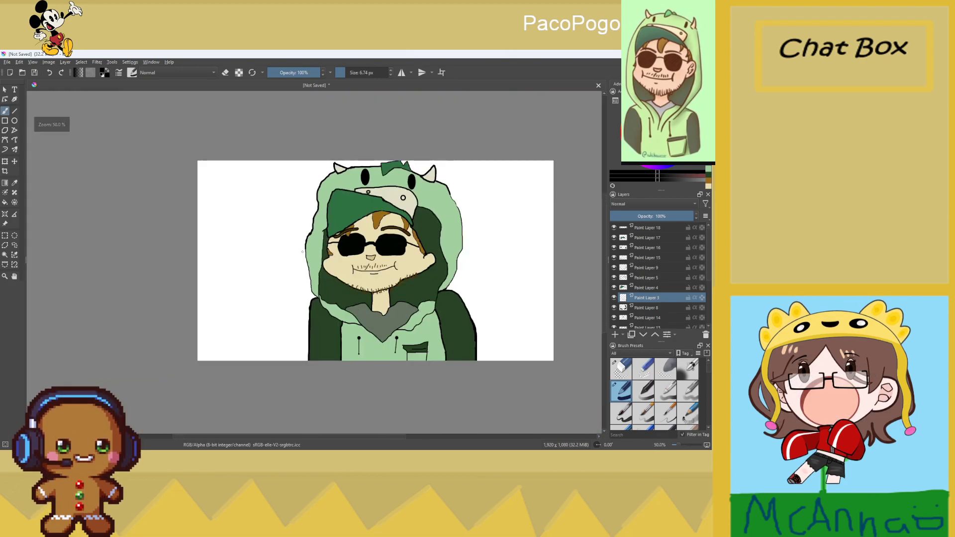
Thicken the lower part of the hood's left outline in black down to the shoulder, smoothing the uneven spots
{"action": "scroll", "coordinate": [291, 144], "scroll_direction": "up", "scroll_amount": 6}
{"action": "mouse_move", "coordinate": [294, 150]}
{"action": "left_mouse_down"}
{"action": "mouse_move", "coordinate": [331, 351]}
{"action": "mouse_move", "coordinate": [372, 412]}
{"action": "left_mouse_up"}
{"action": "left_click_drag", "start_coordinate": [332, 366], "coordinate": [344, 391]}
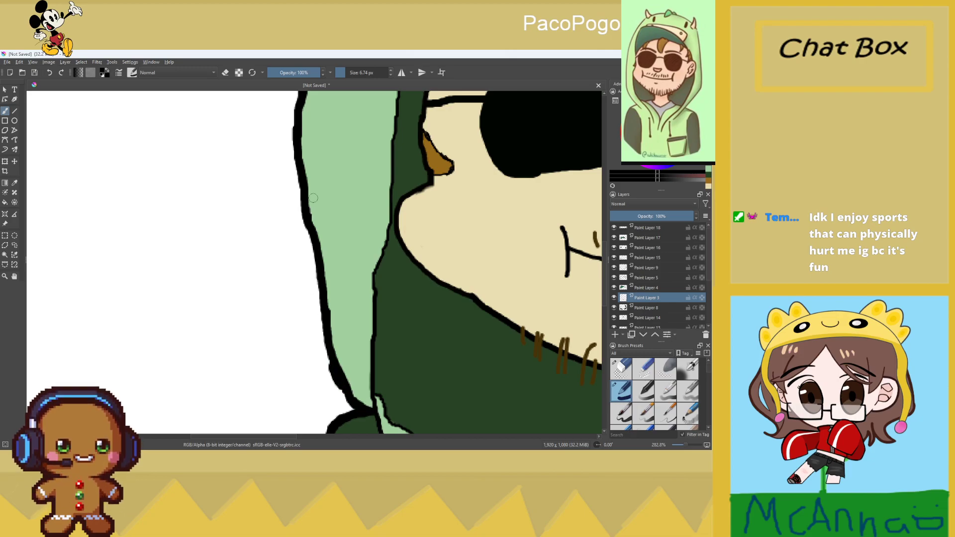
{"action": "left_click_drag", "start_coordinate": [307, 202], "coordinate": [325, 282]}
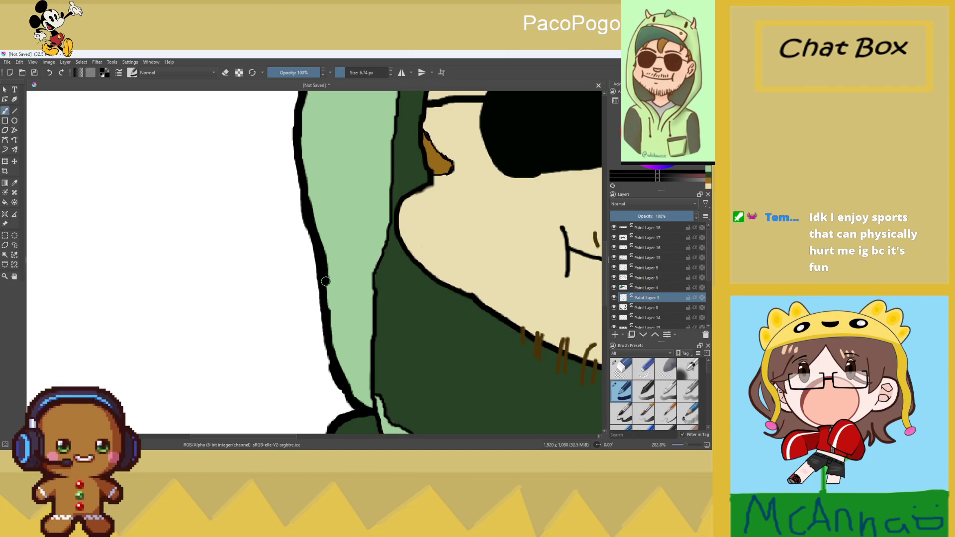
{"action": "scroll", "coordinate": [326, 281], "scroll_direction": "down", "scroll_amount": 6}
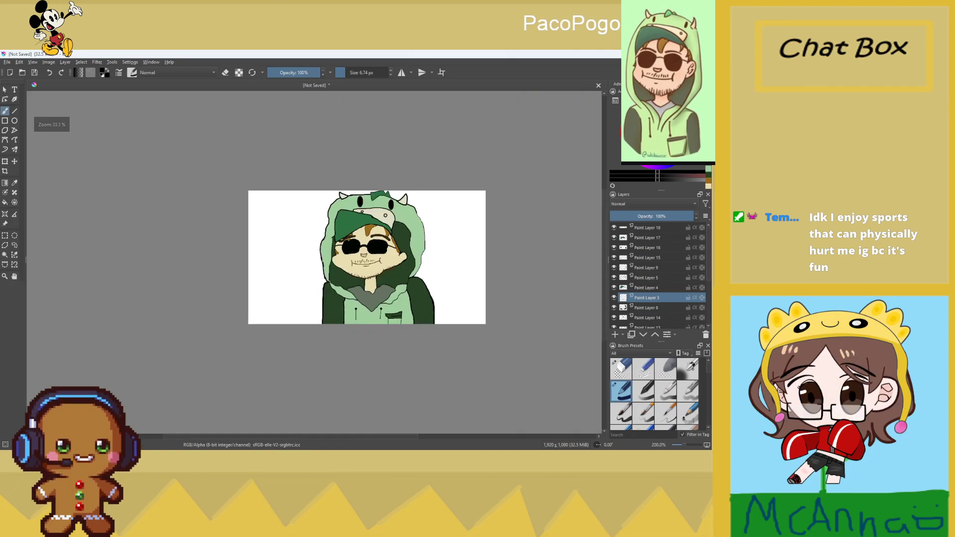
Thicken the lower part of the hood's right outline in black from the shoulder up past the ear
{"action": "scroll", "coordinate": [475, 296], "scroll_direction": "up", "scroll_amount": 6}
{"action": "scroll", "coordinate": [475, 296], "scroll_direction": "down", "scroll_amount": 5}
{"action": "scroll", "coordinate": [475, 295], "scroll_direction": "up", "scroll_amount": 5}
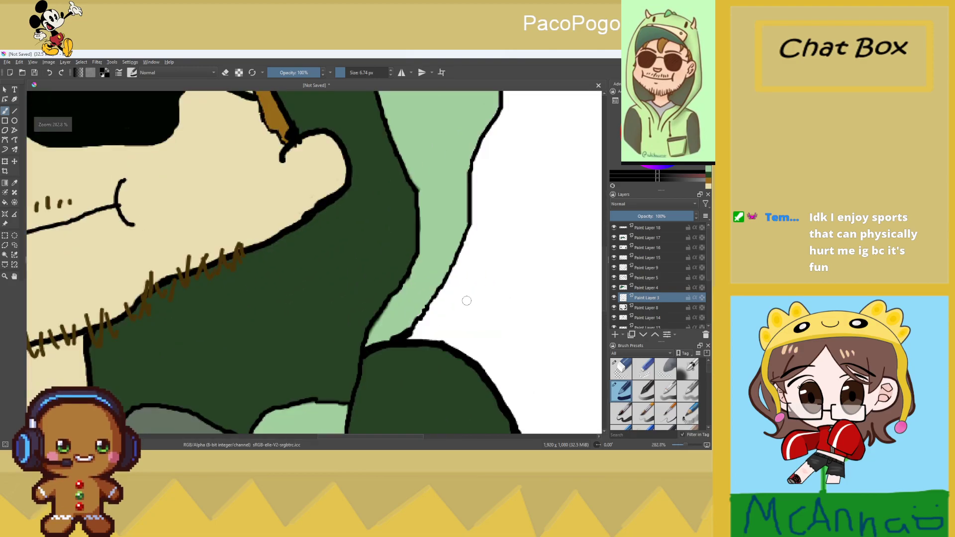
{"action": "mouse_move", "coordinate": [403, 338]}
{"action": "left_mouse_down"}
{"action": "mouse_move", "coordinate": [387, 345]}
{"action": "mouse_move", "coordinate": [419, 321]}
{"action": "mouse_move", "coordinate": [460, 256]}
{"action": "mouse_move", "coordinate": [475, 145]}
{"action": "mouse_move", "coordinate": [504, 98]}
{"action": "left_mouse_up"}
{"action": "scroll", "coordinate": [505, 99], "scroll_direction": "down", "scroll_amount": 5}
{"action": "scroll", "coordinate": [508, 103], "scroll_direction": "up", "scroll_amount": 6}
{"action": "scroll", "coordinate": [507, 102], "scroll_direction": "down", "scroll_amount": 2}
Thicken the upper part of the hood's right outline in black below the right horn and smooth the joins between strokes
{"action": "left_click_drag", "start_coordinate": [606, 299], "coordinate": [604, 214]}
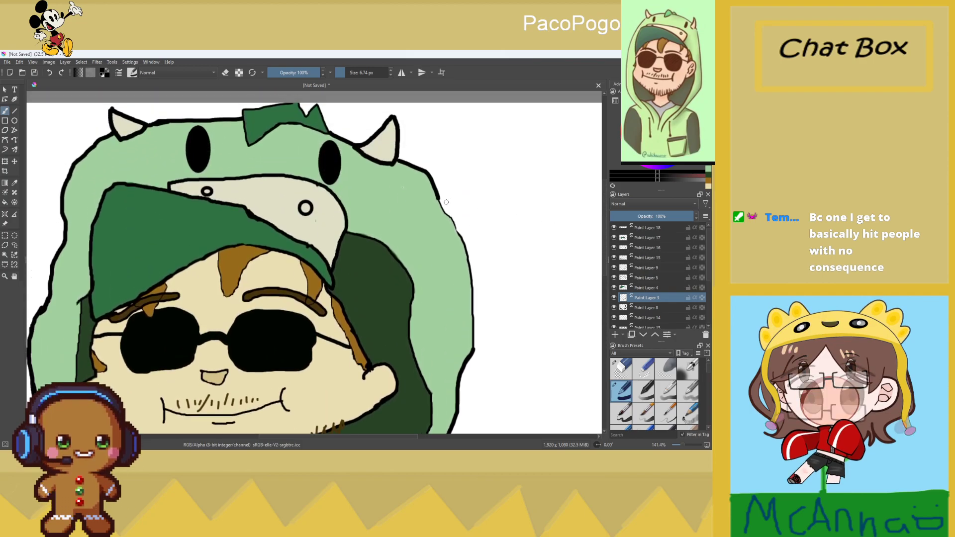
{"action": "scroll", "coordinate": [437, 196], "scroll_direction": "up", "scroll_amount": 2}
{"action": "mouse_move", "coordinate": [438, 200]}
{"action": "left_mouse_down"}
{"action": "mouse_move", "coordinate": [466, 243]}
{"action": "mouse_move", "coordinate": [482, 299]}
{"action": "mouse_move", "coordinate": [489, 421]}
{"action": "left_mouse_up"}
{"action": "left_click_drag", "start_coordinate": [487, 337], "coordinate": [488, 368]}
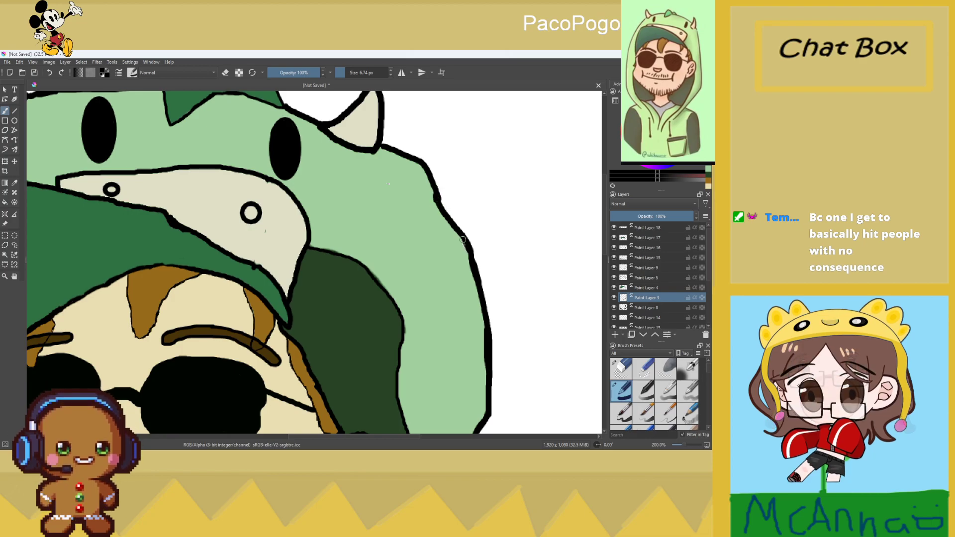
{"action": "left_click_drag", "start_coordinate": [460, 244], "coordinate": [474, 267]}
{"action": "scroll", "coordinate": [456, 228], "scroll_direction": "up", "scroll_amount": 3}
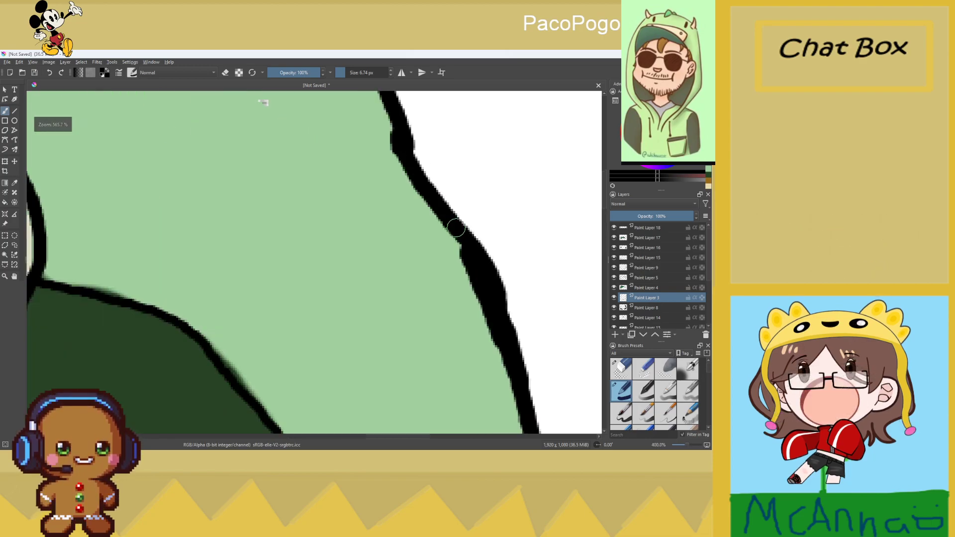
{"action": "left_click_drag", "start_coordinate": [458, 228], "coordinate": [467, 262]}
{"action": "scroll", "coordinate": [468, 266], "scroll_direction": "down", "scroll_amount": 3}
{"action": "scroll", "coordinate": [423, 204], "scroll_direction": "up", "scroll_amount": 3}
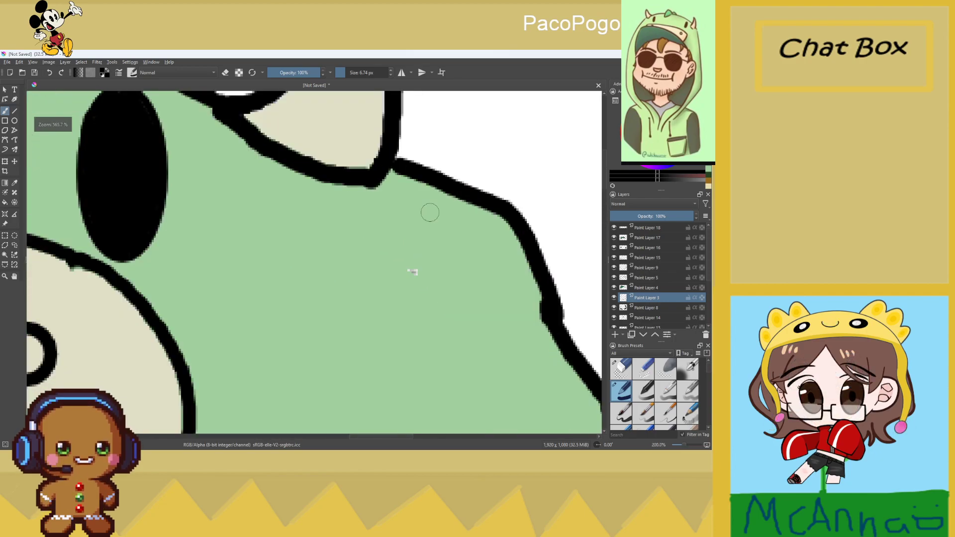
On Paint Layer 2, sample the hood's light green for touching up the white speck below the right horn
{"action": "left_click", "coordinate": [641, 295]}
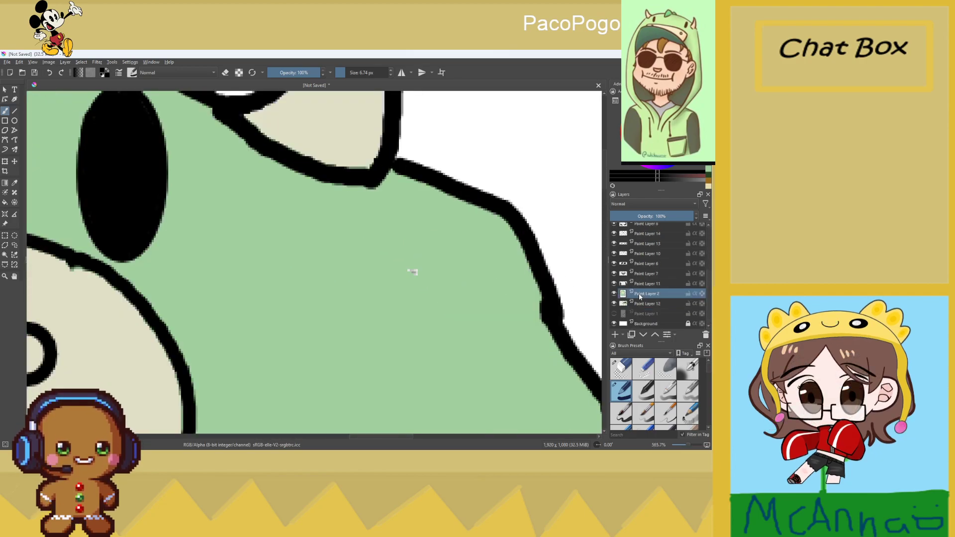
{"action": "left_click", "coordinate": [202, 215], "text": "ctrl"}
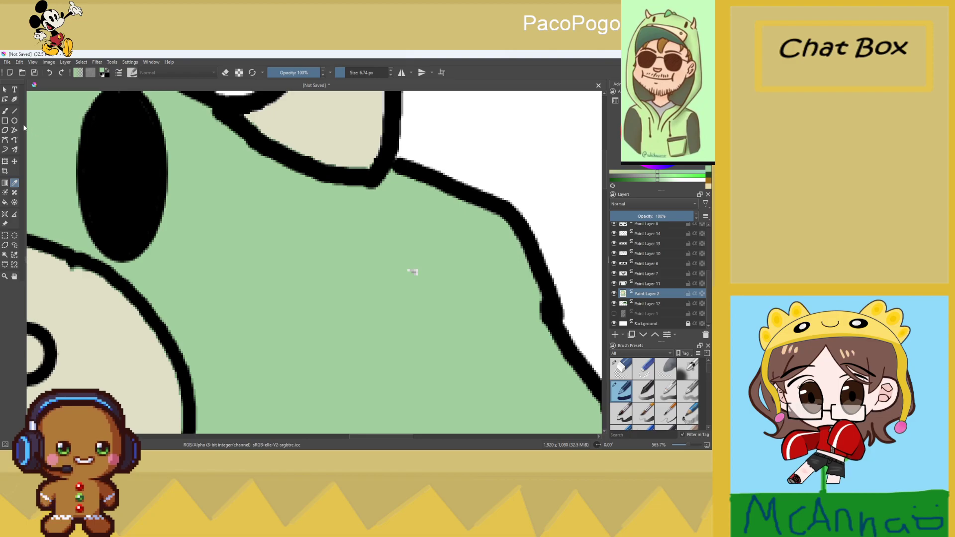
{"action": "scroll", "coordinate": [420, 269], "scroll_direction": "down", "scroll_amount": 10}
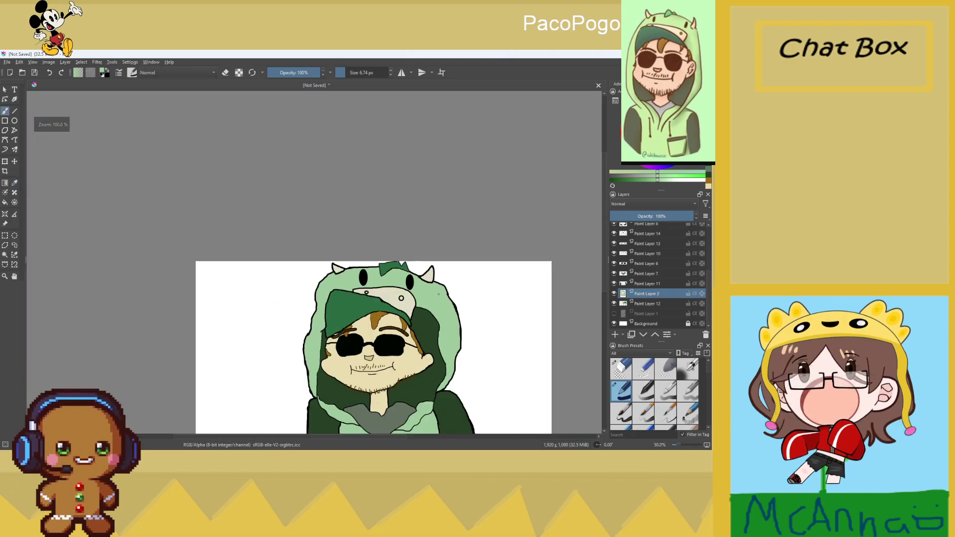
Examine the whole portrait and the spikes on top of the hood for spots that still need cleaning up
{"action": "scroll", "coordinate": [424, 388], "scroll_direction": "down", "scroll_amount": 2}
{"action": "scroll", "coordinate": [424, 396], "scroll_direction": "up", "scroll_amount": 3}
{"action": "scroll", "coordinate": [425, 406], "scroll_direction": "down", "scroll_amount": 1}
{"action": "scroll", "coordinate": [426, 406], "scroll_direction": "up", "scroll_amount": 1}
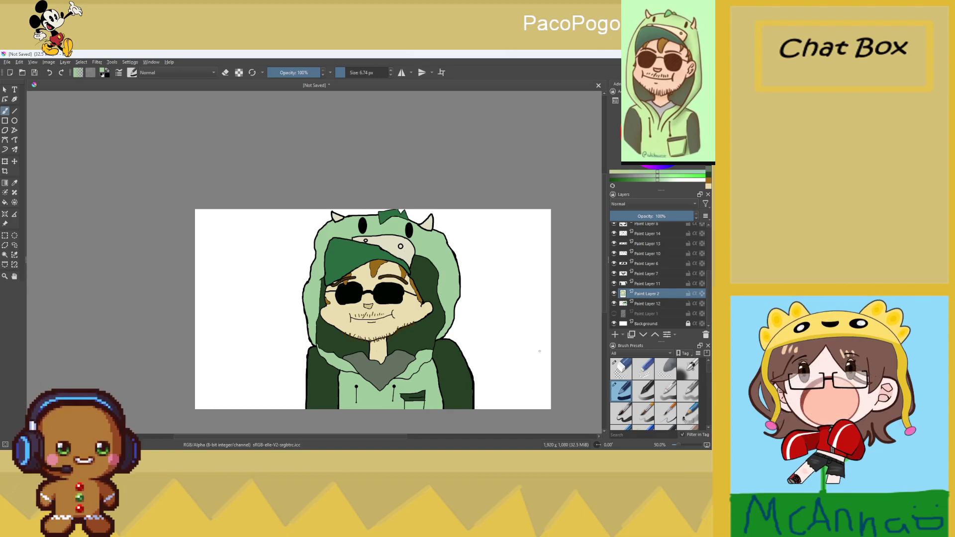
{"action": "scroll", "coordinate": [382, 219], "scroll_direction": "up", "scroll_amount": 8}
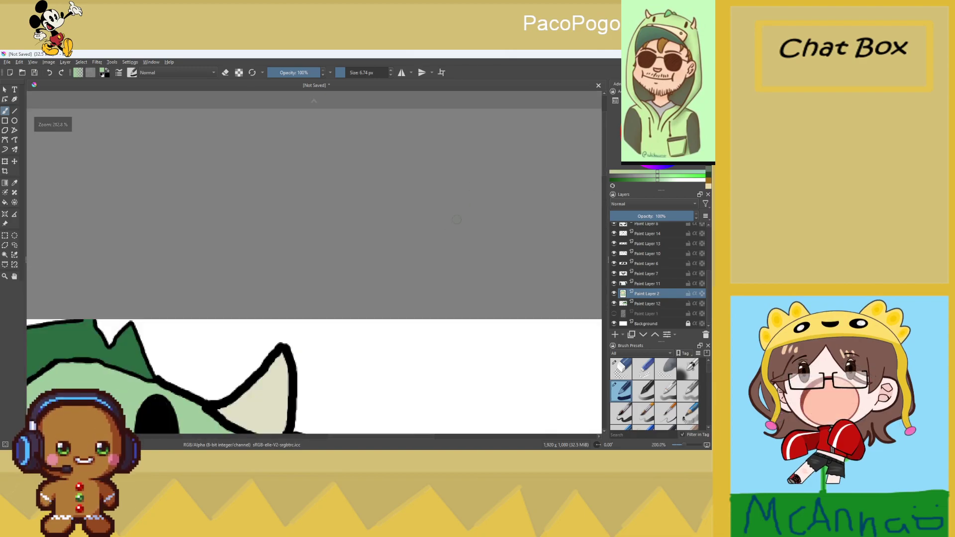
{"action": "left_click_drag", "start_coordinate": [359, 208], "coordinate": [383, 247]}
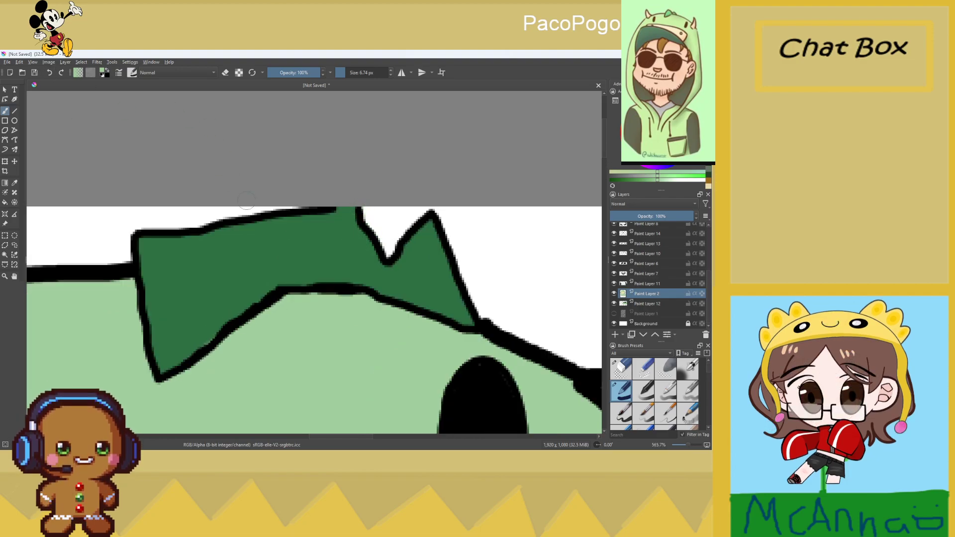
{"action": "scroll", "coordinate": [515, 241], "scroll_direction": "down", "scroll_amount": 9}
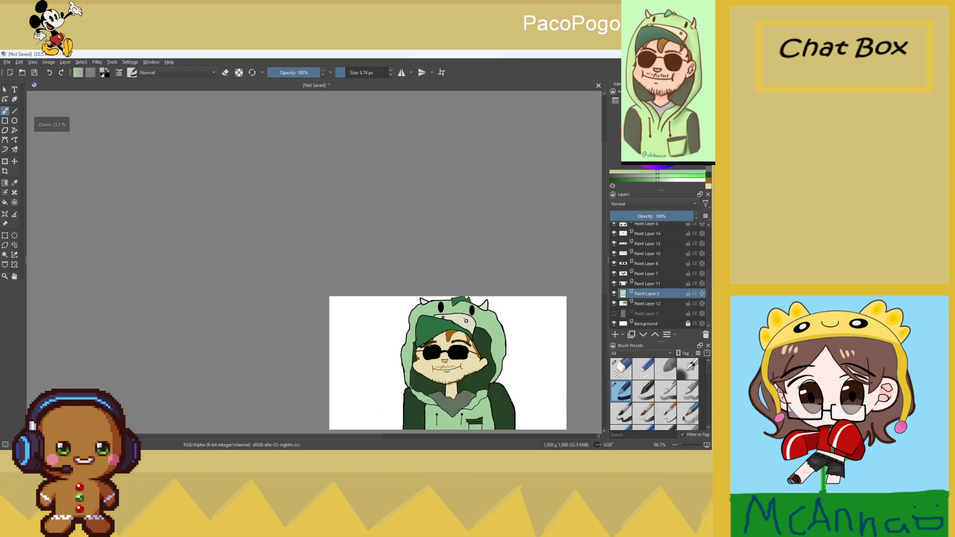
{"action": "scroll", "coordinate": [308, 226], "scroll_direction": "up", "scroll_amount": 9}
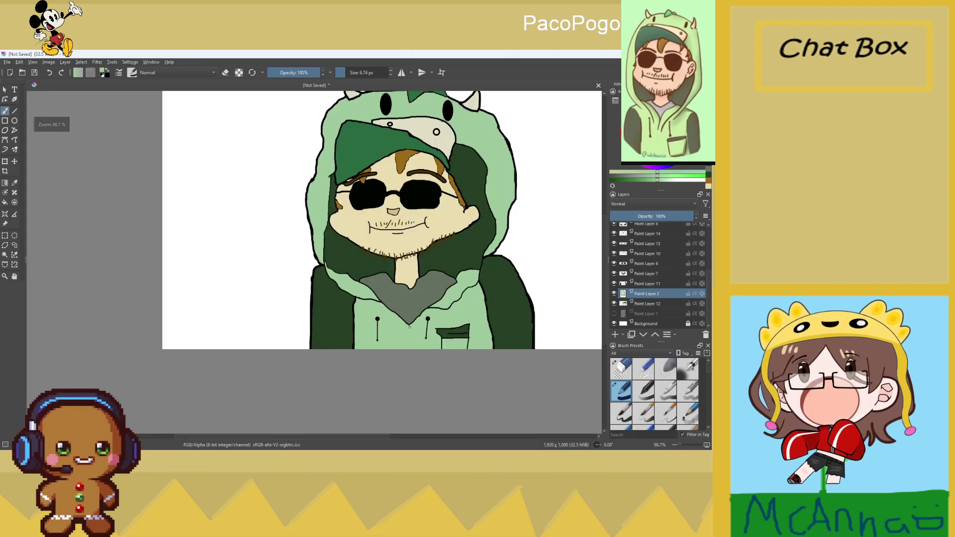
Toggle the visibility of individual layers to identify which one holds the hood's inner outline beside the left shoulder
{"action": "scroll", "coordinate": [308, 226], "scroll_direction": "up", "scroll_amount": 1}
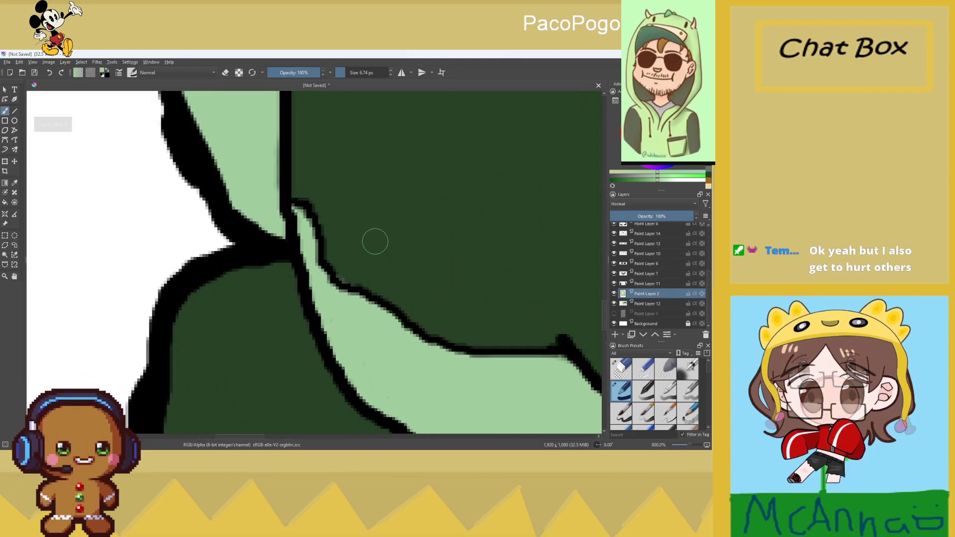
{"action": "scroll", "coordinate": [625, 302], "scroll_direction": "up", "scroll_amount": 1}
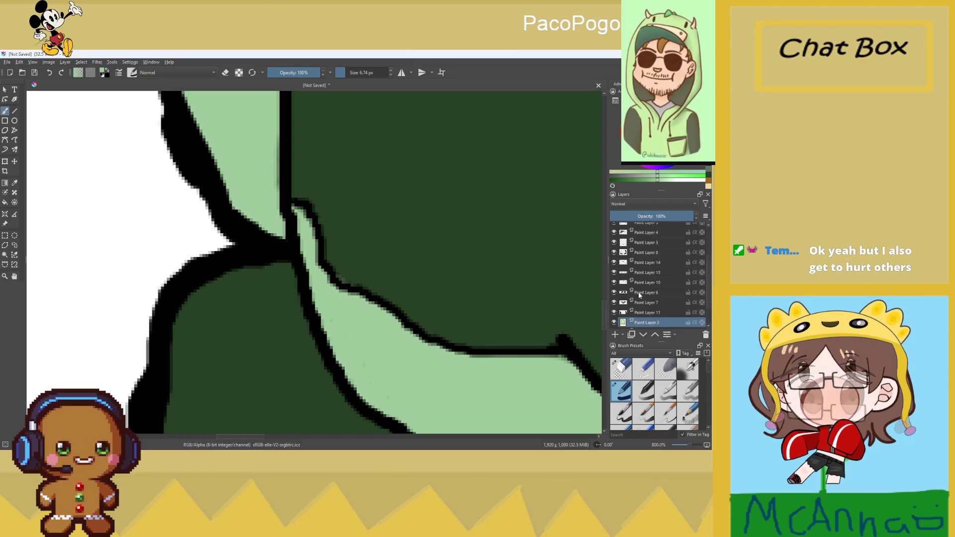
{"action": "left_click", "coordinate": [613, 252]}
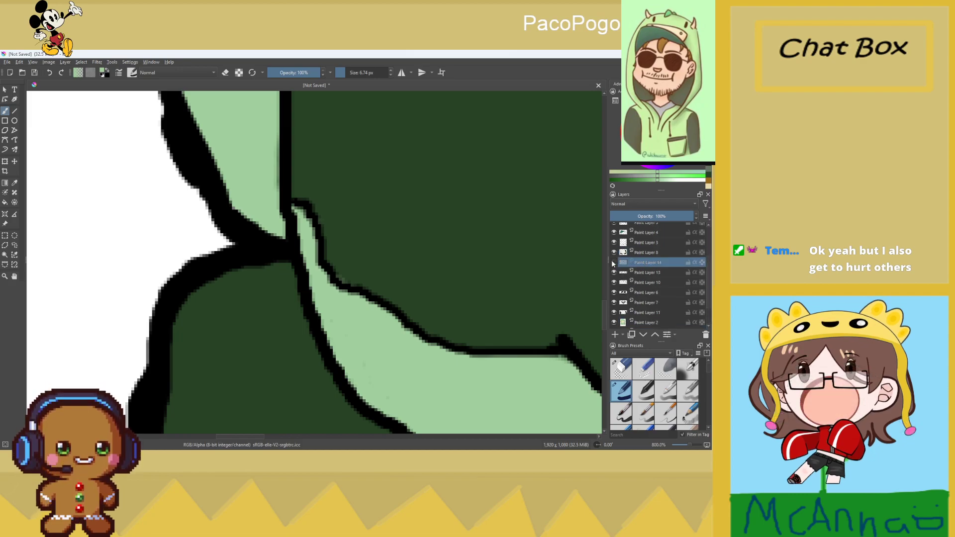
{"action": "left_click", "coordinate": [614, 273]}
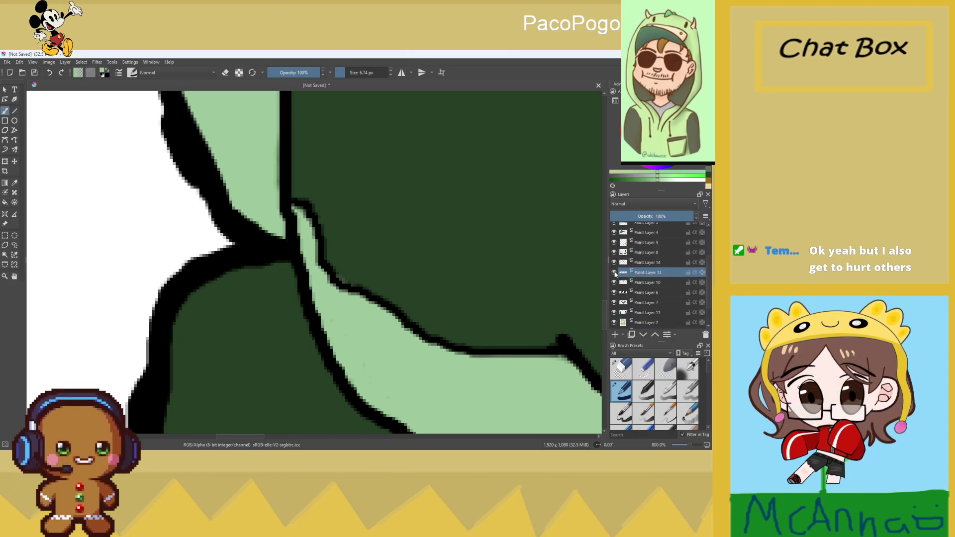
{"action": "scroll", "coordinate": [622, 269], "scroll_direction": "up", "scroll_amount": 2}
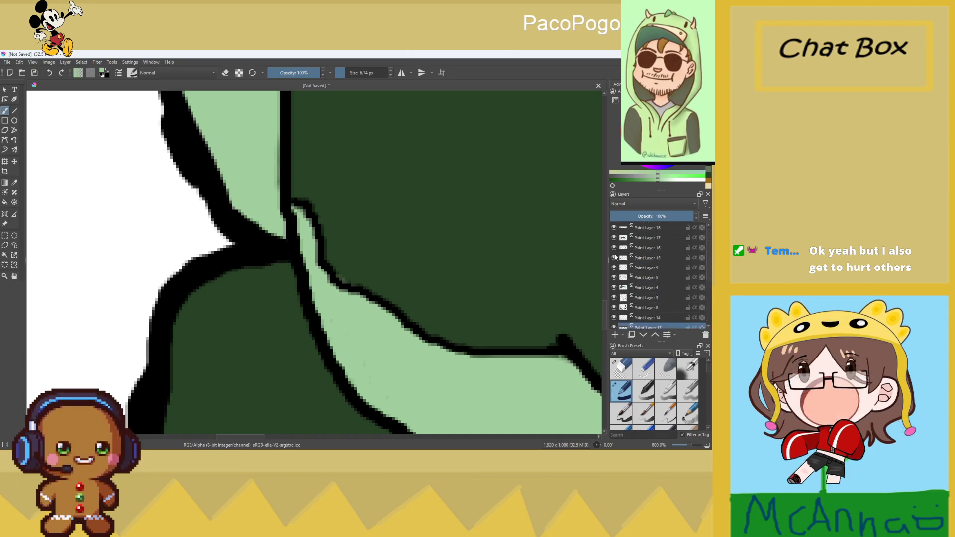
{"action": "left_click", "coordinate": [614, 227]}
{"action": "scroll", "coordinate": [623, 293], "scroll_direction": "down", "scroll_amount": 3}
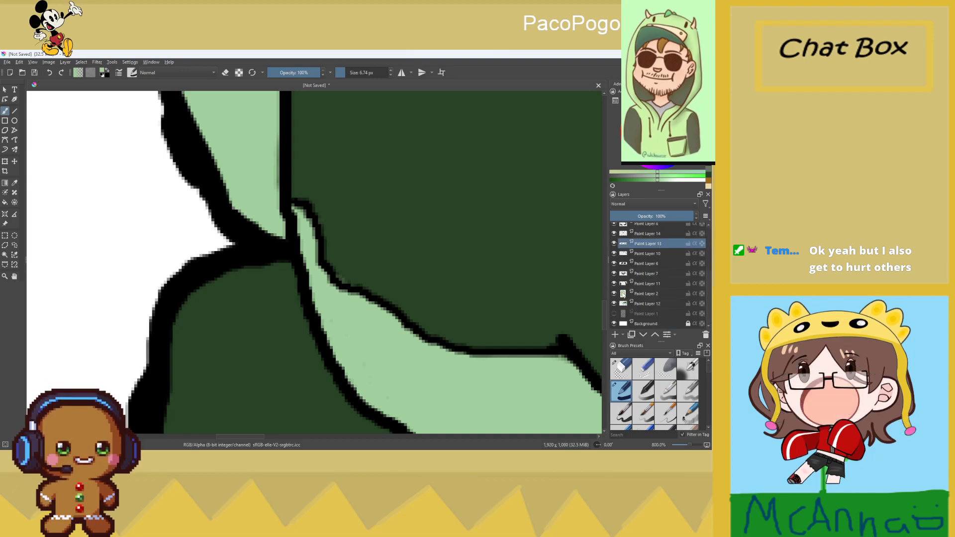
{"action": "left_click", "coordinate": [614, 293]}
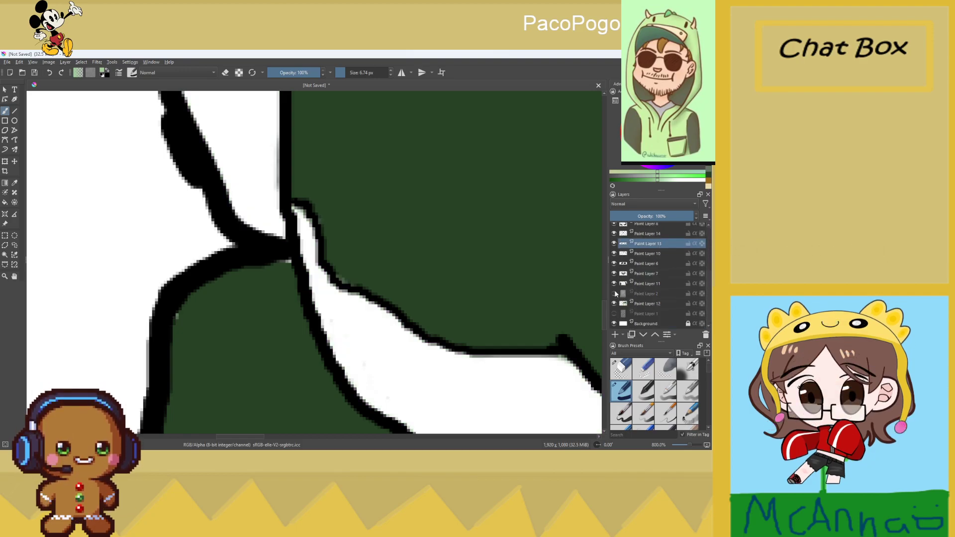
{"action": "left_click", "coordinate": [614, 294]}
{"action": "left_click", "coordinate": [614, 283]}
{"action": "left_click", "coordinate": [613, 283]}
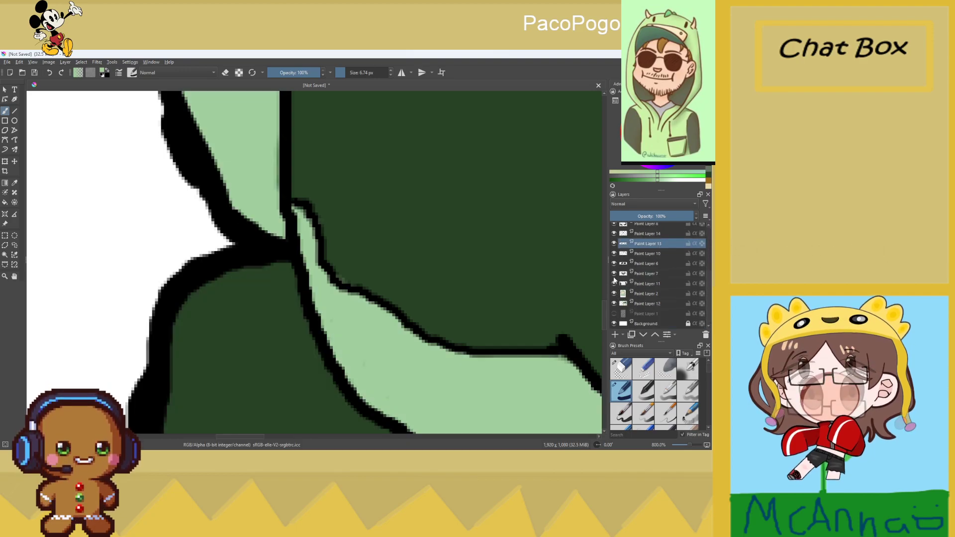
{"action": "left_click", "coordinate": [614, 254]}
{"action": "left_click", "coordinate": [614, 254]}
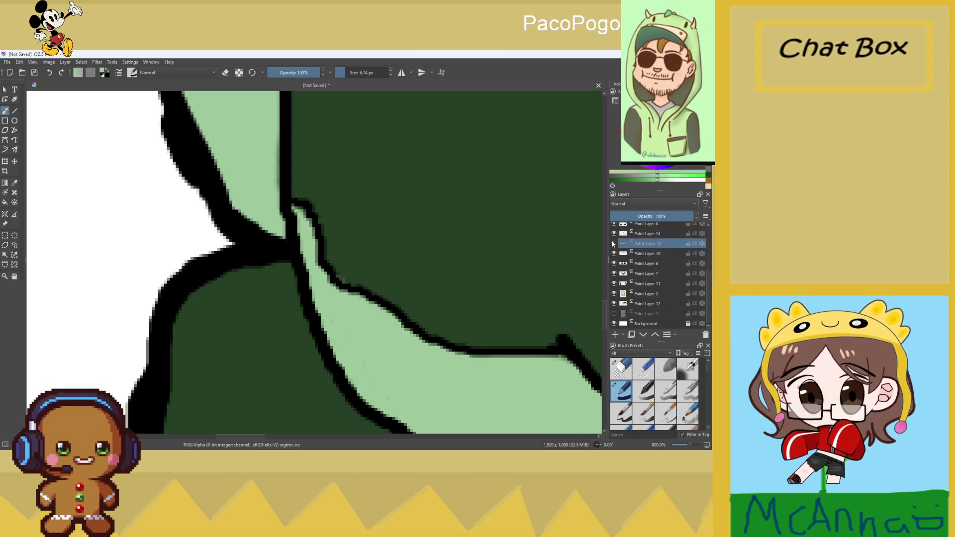
{"action": "left_click", "coordinate": [614, 233]}
{"action": "left_click", "coordinate": [613, 233]}
{"action": "scroll", "coordinate": [615, 239], "scroll_direction": "up", "scroll_amount": 1}
{"action": "left_click", "coordinate": [614, 242]}
{"action": "left_click", "coordinate": [614, 242]}
{"action": "left_click", "coordinate": [614, 243]}
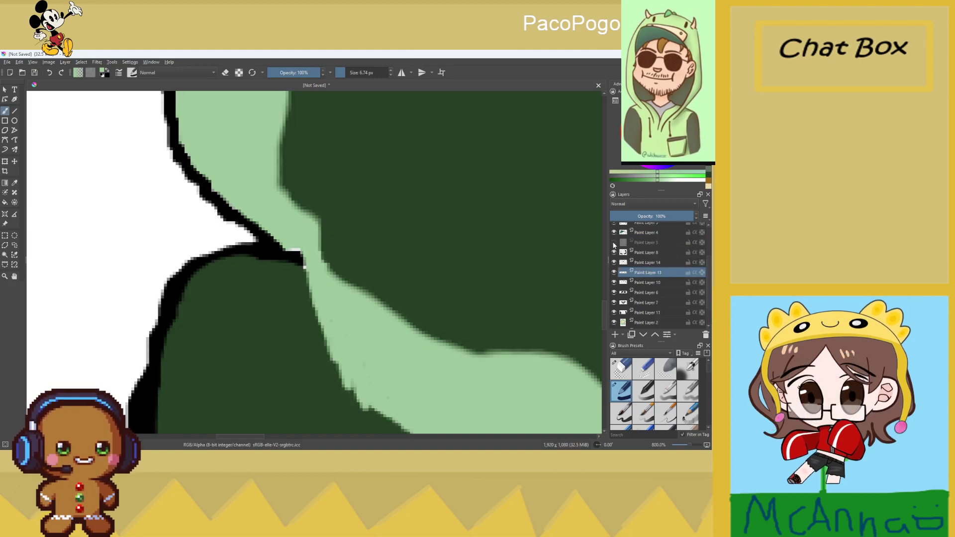
{"action": "left_click", "coordinate": [614, 242]}
On Paint Layer 3, erase the inner outline crossing the hood's narrow green pinch at the left shoulder, using a 2 px eraser
{"action": "left_click", "coordinate": [649, 243]}
{"action": "left_click", "coordinate": [621, 368]}
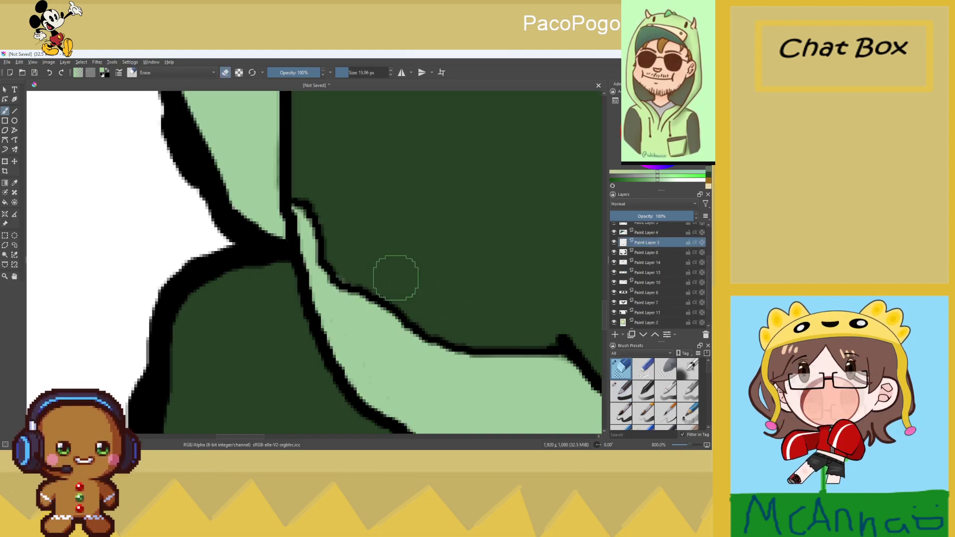
{"action": "mouse_move", "coordinate": [287, 215]}
{"action": "left_mouse_down"}
{"action": "mouse_move", "coordinate": [297, 245]}
{"action": "mouse_move", "coordinate": [295, 218]}
{"action": "left_mouse_up"}
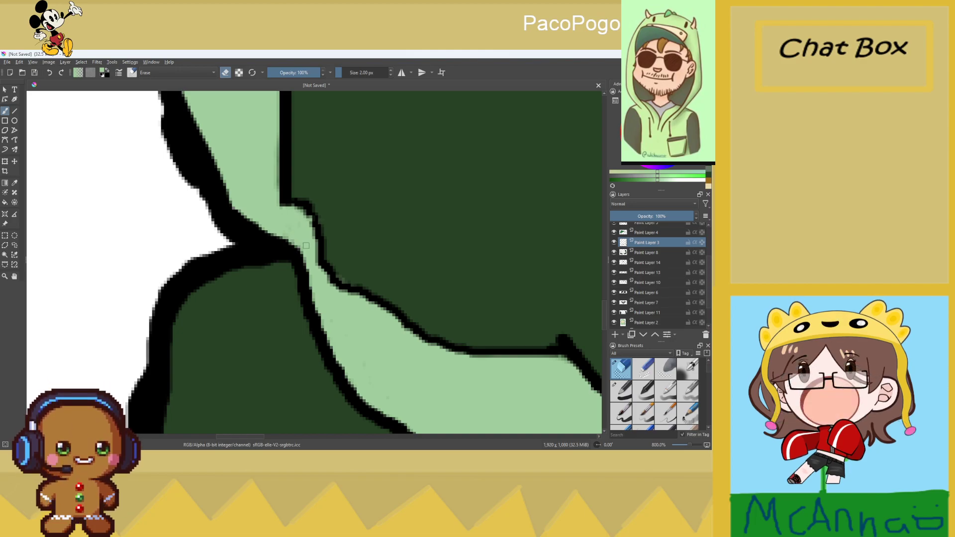
{"action": "left_click_drag", "start_coordinate": [317, 255], "coordinate": [321, 264]}
{"action": "left_click_drag", "start_coordinate": [278, 183], "coordinate": [287, 211]}
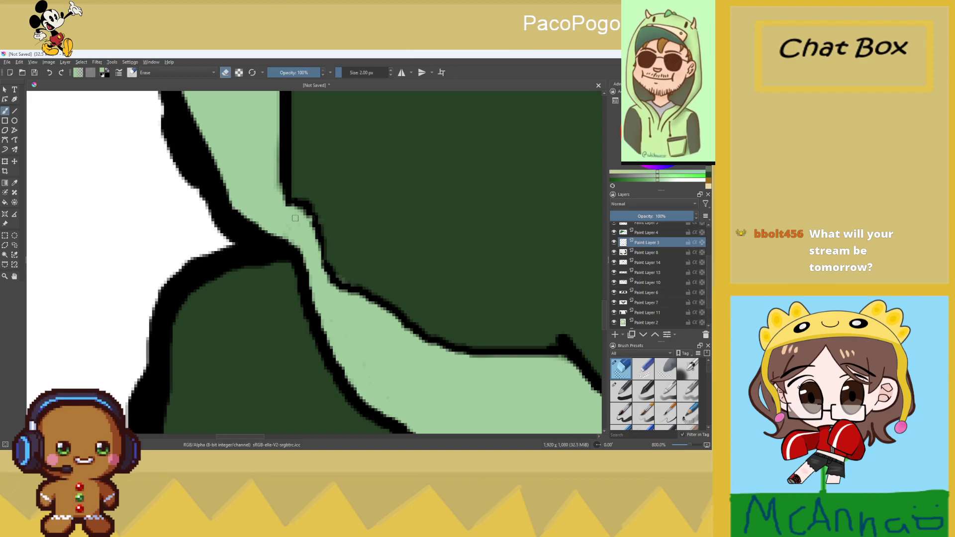
{"action": "scroll", "coordinate": [356, 237], "scroll_direction": "down", "scroll_amount": 9}
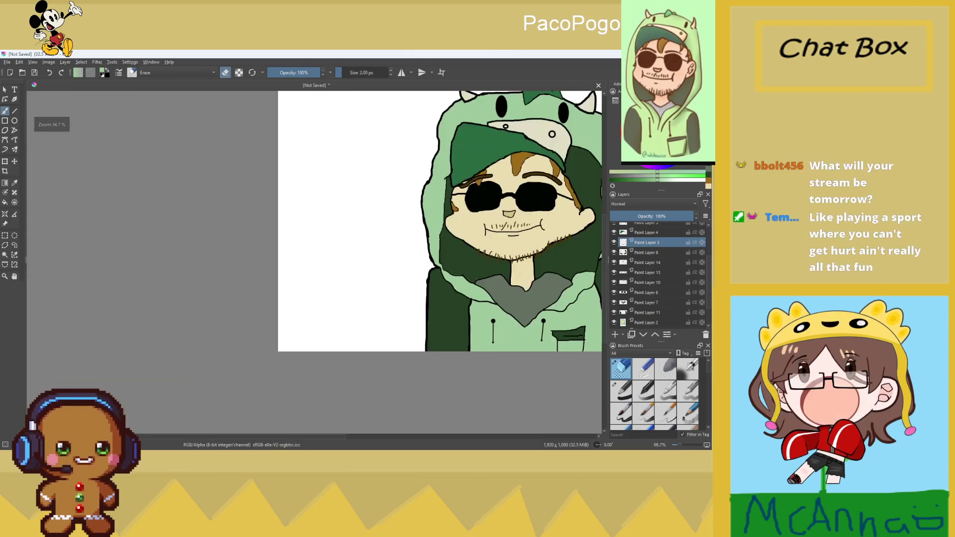
{"action": "scroll", "coordinate": [579, 282], "scroll_direction": "down", "scroll_amount": 2}
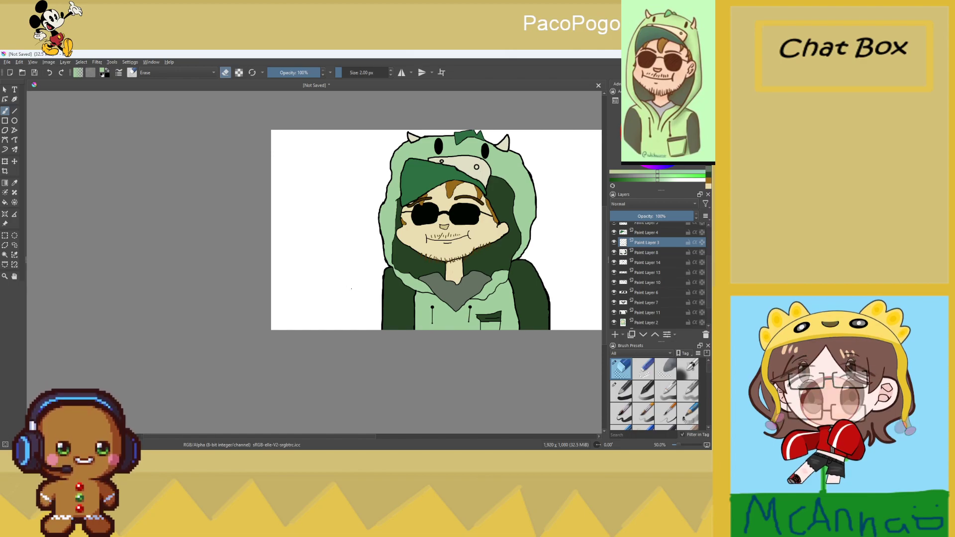
On Paint Layer 8, erase a diagonal strip of dark green lining with a larger eraser to widen the hood's pinch at the left shoulder
{"action": "scroll", "coordinate": [429, 247], "scroll_direction": "up", "scroll_amount": 5}
{"action": "scroll", "coordinate": [429, 248], "scroll_direction": "up", "scroll_amount": 2}
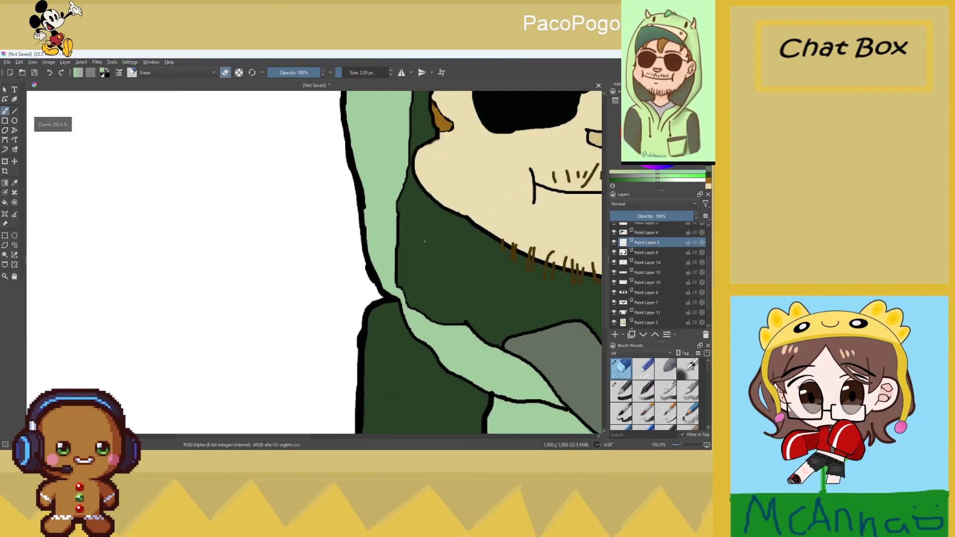
{"action": "scroll", "coordinate": [641, 242], "scroll_direction": "up", "scroll_amount": 1}
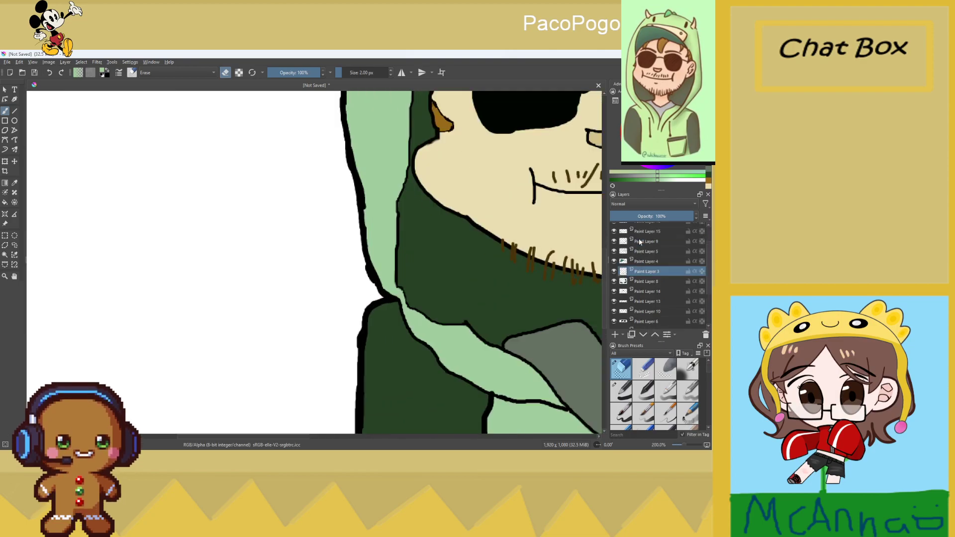
{"action": "left_click", "coordinate": [628, 262]}
{"action": "scroll", "coordinate": [647, 266], "scroll_direction": "up", "scroll_amount": 1}
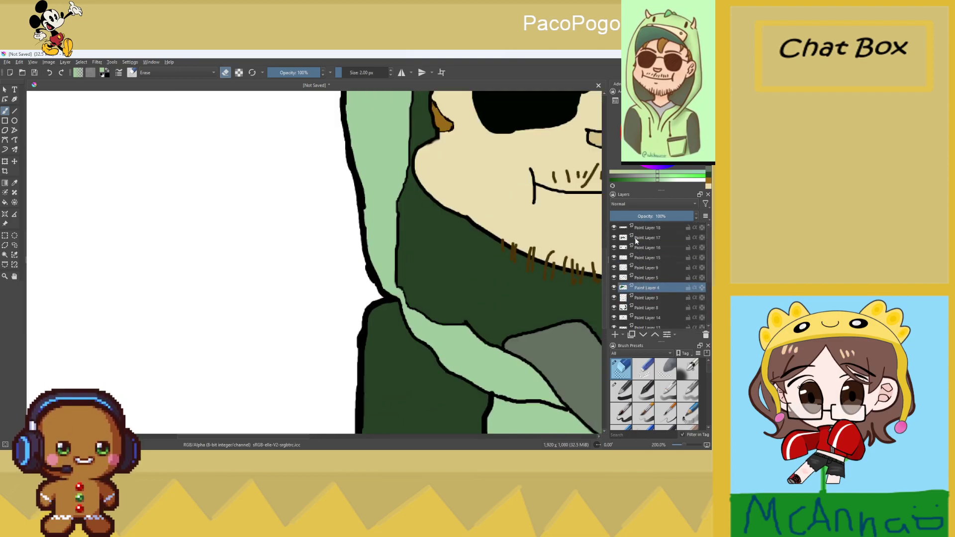
{"action": "left_click", "coordinate": [635, 240]}
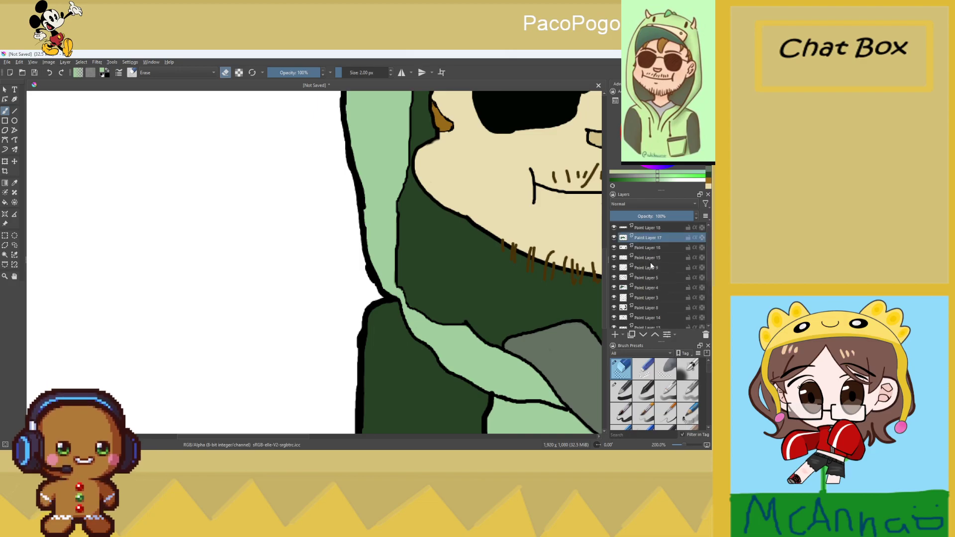
{"action": "scroll", "coordinate": [651, 266], "scroll_direction": "down", "scroll_amount": 1}
{"action": "left_click", "coordinate": [644, 279]}
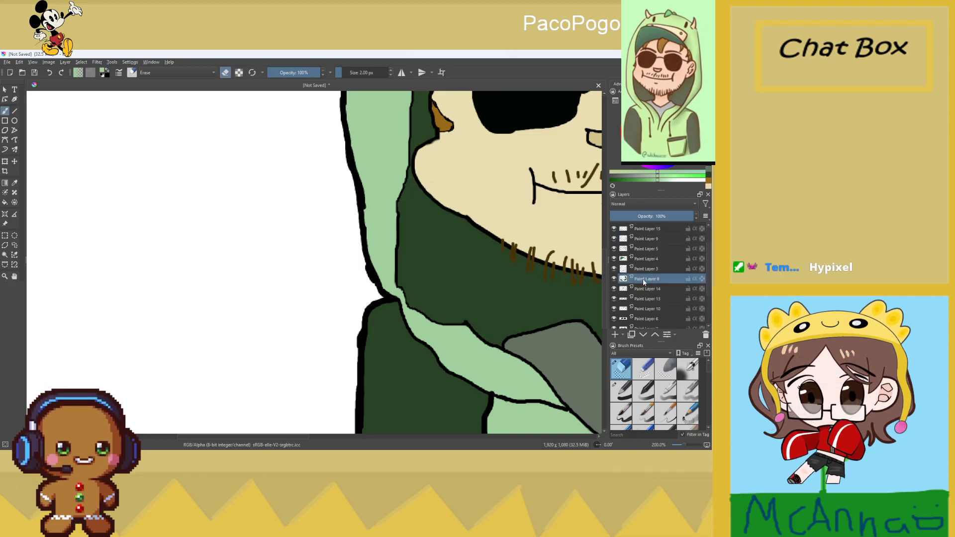
{"action": "left_click", "coordinate": [343, 74]}
{"action": "left_click_drag", "start_coordinate": [402, 250], "coordinate": [436, 319]}
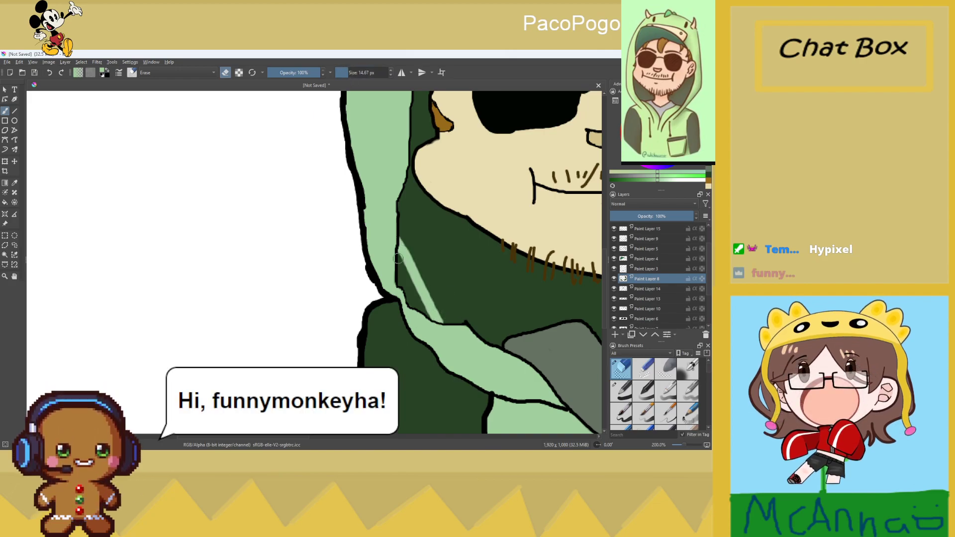
{"action": "mouse_move", "coordinate": [395, 251]}
{"action": "left_mouse_down"}
{"action": "mouse_move", "coordinate": [427, 316]}
{"action": "mouse_move", "coordinate": [411, 288]}
{"action": "left_mouse_up"}
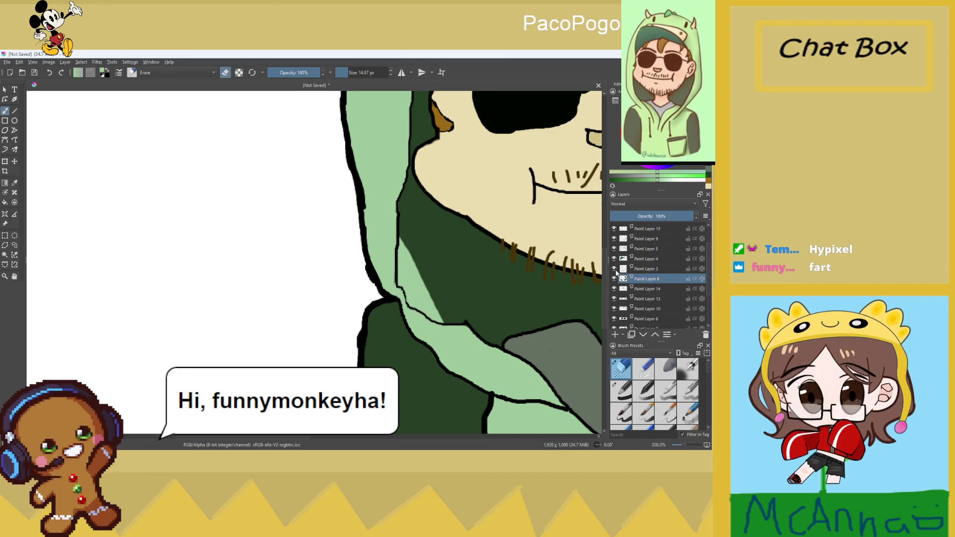
On Paint Layer 3, erase the old black inner outline running through the widened green band at the left shoulder
{"action": "left_click", "coordinate": [646, 269]}
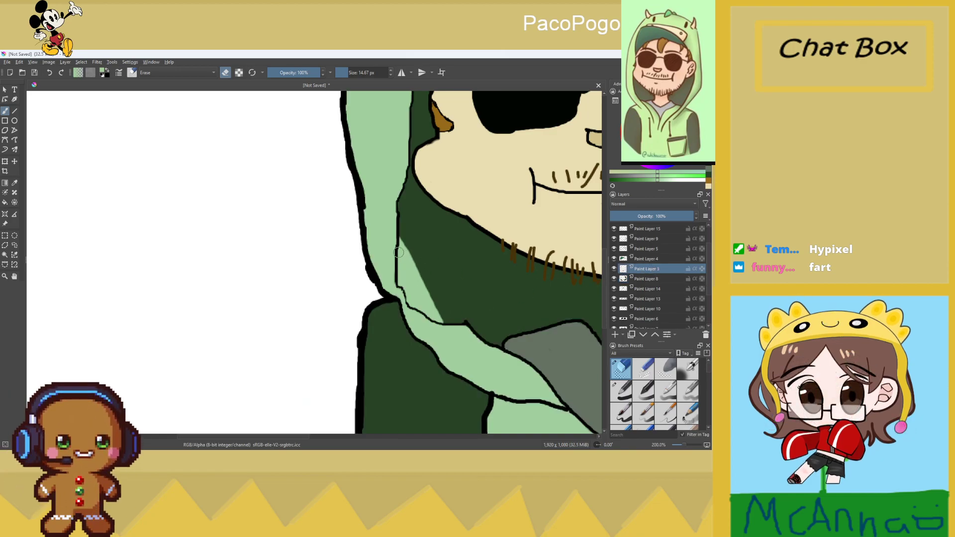
{"action": "mouse_move", "coordinate": [398, 252]}
{"action": "left_mouse_down"}
{"action": "mouse_move", "coordinate": [398, 291]}
{"action": "mouse_move", "coordinate": [405, 299]}
{"action": "mouse_move", "coordinate": [394, 267]}
{"action": "mouse_move", "coordinate": [414, 307]}
{"action": "mouse_move", "coordinate": [406, 300]}
{"action": "mouse_move", "coordinate": [443, 332]}
{"action": "left_mouse_up"}
{"action": "scroll", "coordinate": [423, 319], "scroll_direction": "up", "scroll_amount": 5}
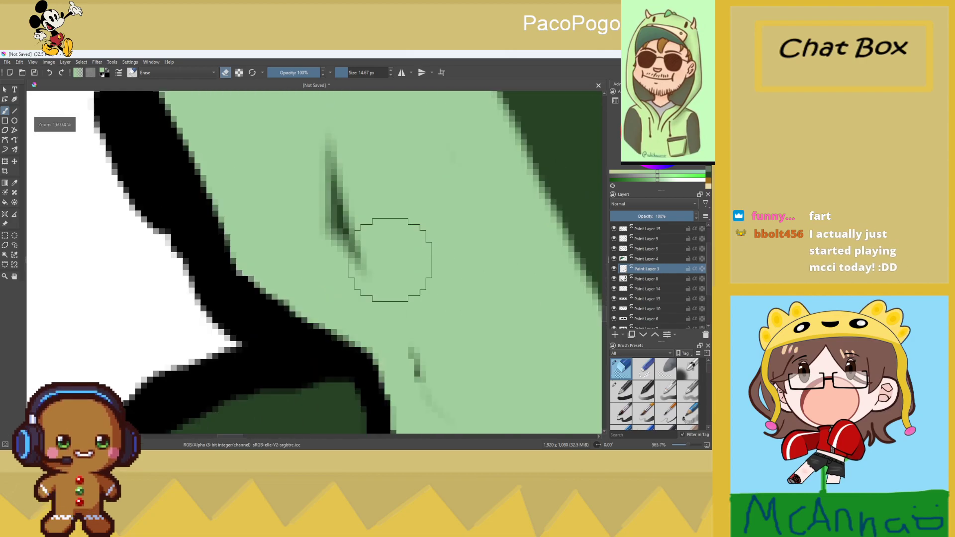
{"action": "scroll", "coordinate": [398, 257], "scroll_direction": "down", "scroll_amount": 1}
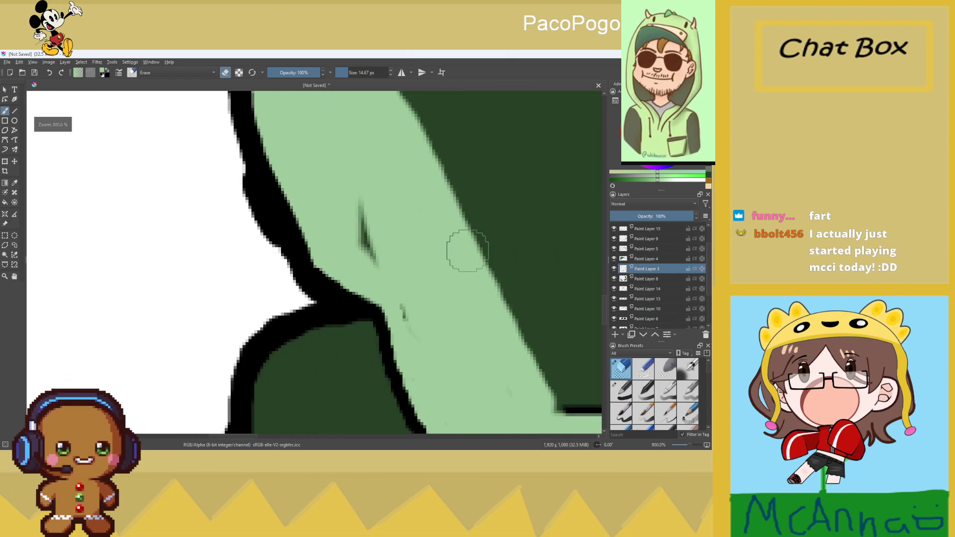
On Paint Layer 8, erase the leftover dark green flecks inside the hood's light green band at the left shoulder
{"action": "left_click", "coordinate": [636, 279]}
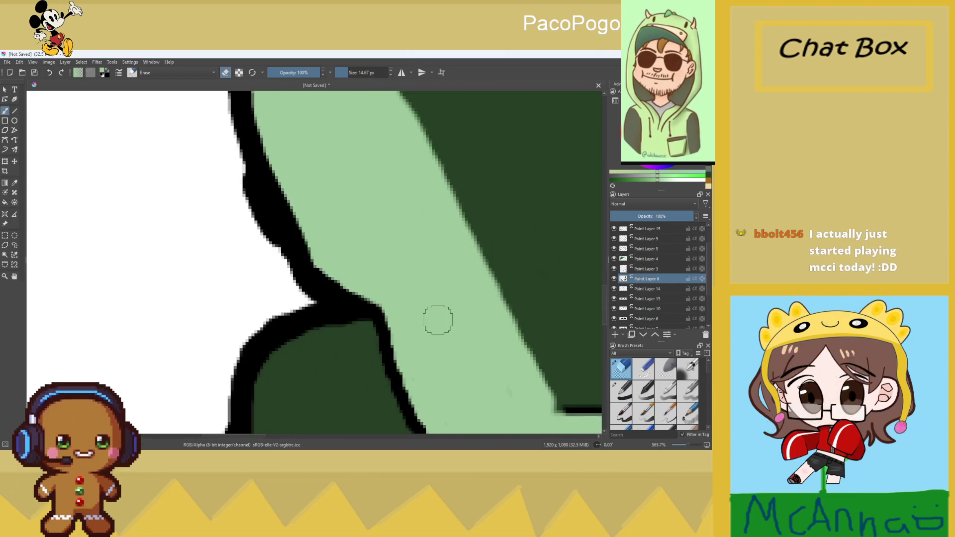
{"action": "scroll", "coordinate": [438, 319], "scroll_direction": "down", "scroll_amount": 3}
{"action": "scroll", "coordinate": [465, 346], "scroll_direction": "up", "scroll_amount": 2}
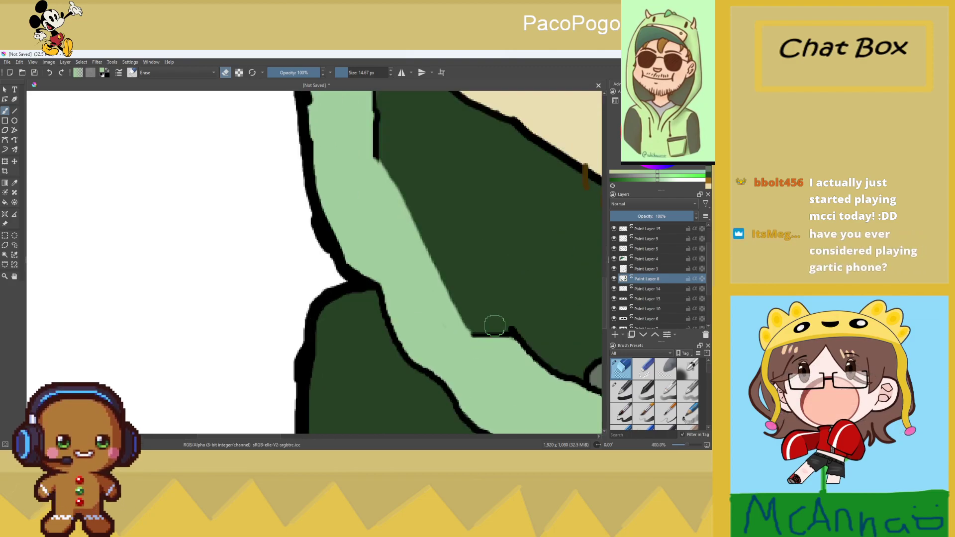
On Paint Layer 3, draw a straight black 6.74 px line along the hood's inner edge at the left shoulder, bridging the erased outline gap
{"action": "left_click", "coordinate": [14, 112]}
{"action": "left_click", "coordinate": [647, 268]}
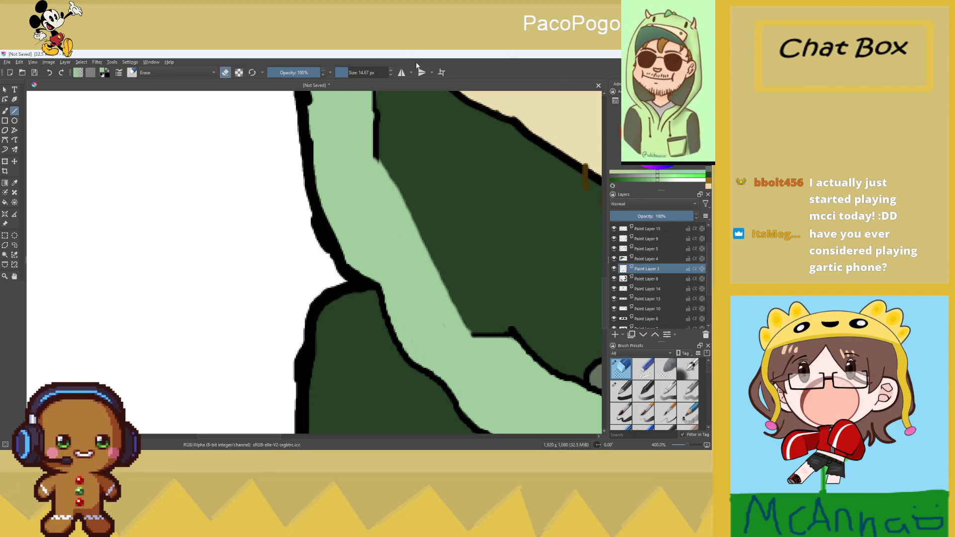
{"action": "key", "text": "d"}
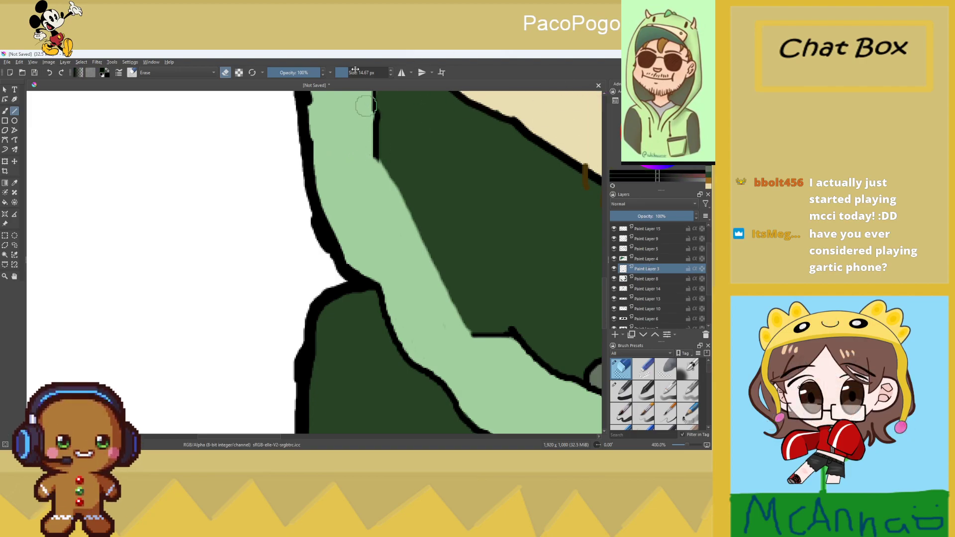
{"action": "left_click", "coordinate": [621, 391]}
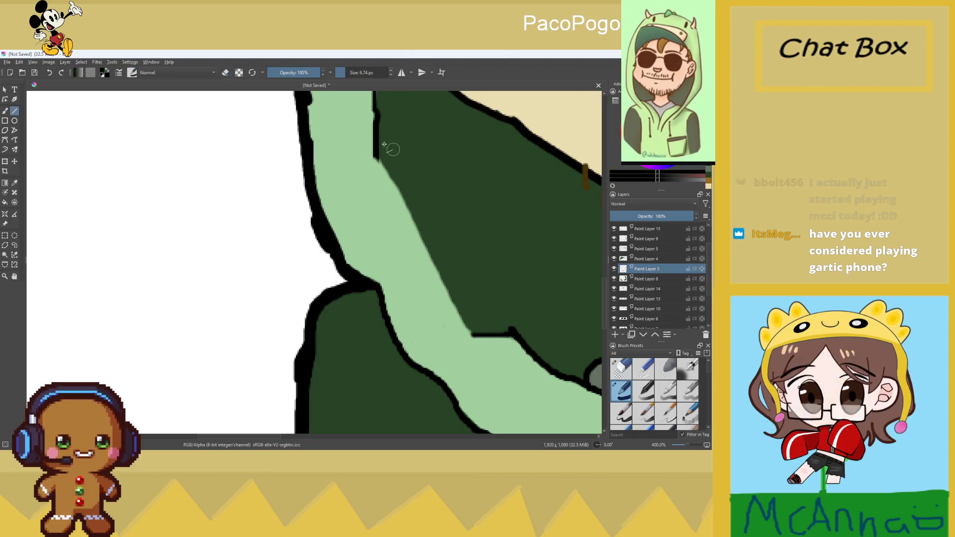
{"action": "left_click_drag", "start_coordinate": [377, 158], "coordinate": [469, 335]}
Examine the redrawn left-shoulder outline up close and check the whole portrait for remaining flaws against the reference
{"action": "scroll", "coordinate": [469, 334], "scroll_direction": "down", "scroll_amount": 3}
{"action": "scroll", "coordinate": [469, 334], "scroll_direction": "up", "scroll_amount": 3}
{"action": "scroll", "coordinate": [385, 153], "scroll_direction": "down", "scroll_amount": 2}
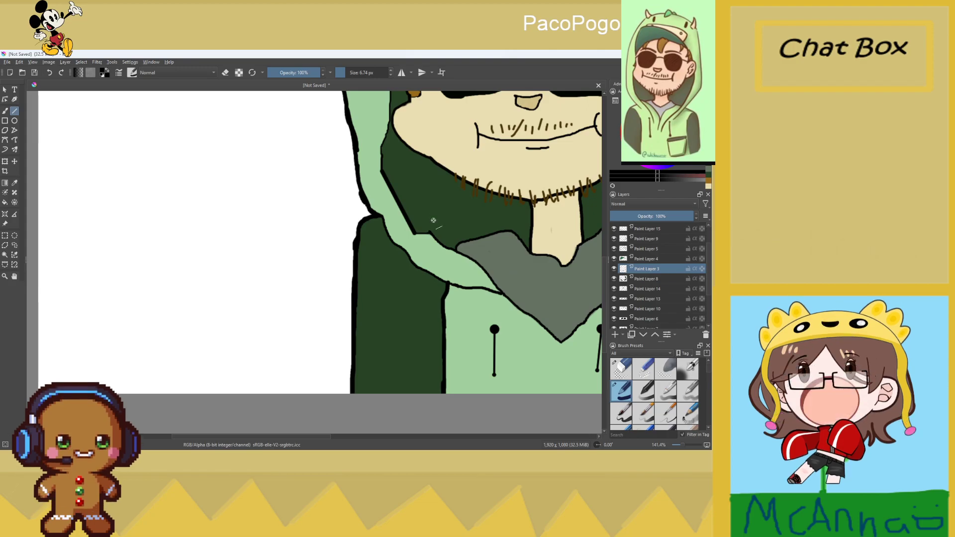
{"action": "scroll", "coordinate": [429, 219], "scroll_direction": "up", "scroll_amount": 1}
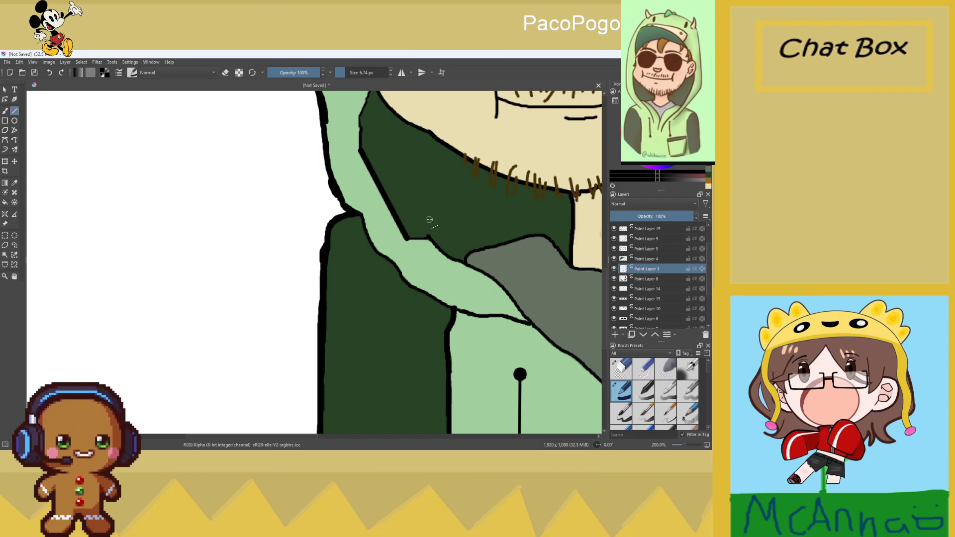
{"action": "scroll", "coordinate": [405, 223], "scroll_direction": "down", "scroll_amount": 5}
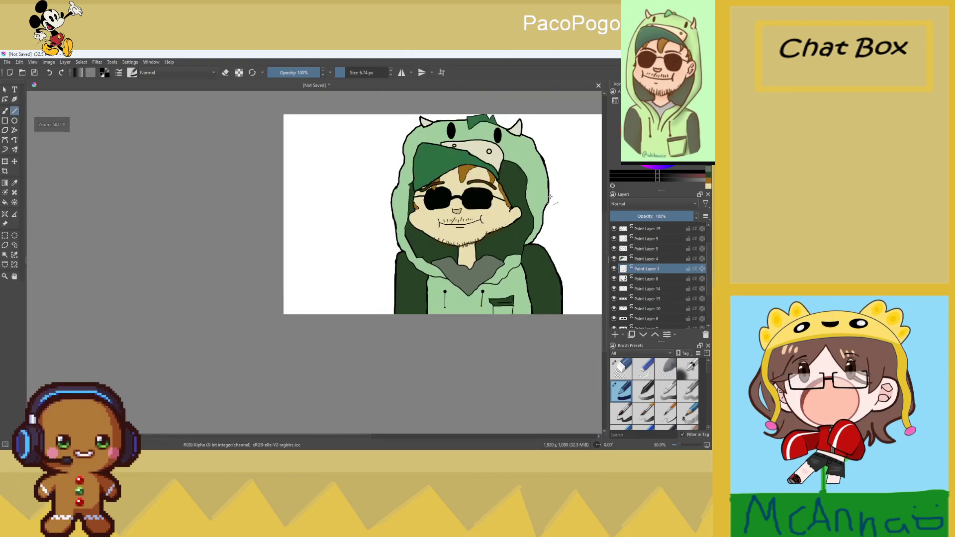
{"action": "scroll", "coordinate": [565, 186], "scroll_direction": "up", "scroll_amount": 1}
{"action": "left_click_drag", "start_coordinate": [342, 437], "coordinate": [380, 440]}
{"action": "scroll", "coordinate": [458, 217], "scroll_direction": "up", "scroll_amount": 1}
{"action": "scroll", "coordinate": [473, 194], "scroll_direction": "down", "scroll_amount": 1}
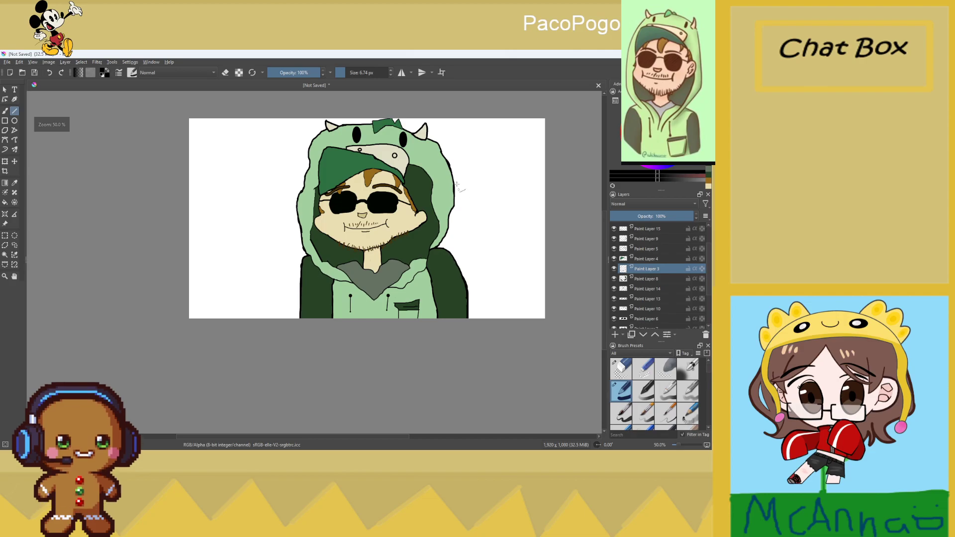
{"action": "scroll", "coordinate": [481, 172], "scroll_direction": "up", "scroll_amount": 1}
{"action": "scroll", "coordinate": [483, 169], "scroll_direction": "down", "scroll_amount": 1}
{"action": "scroll", "coordinate": [483, 169], "scroll_direction": "up", "scroll_amount": 1}
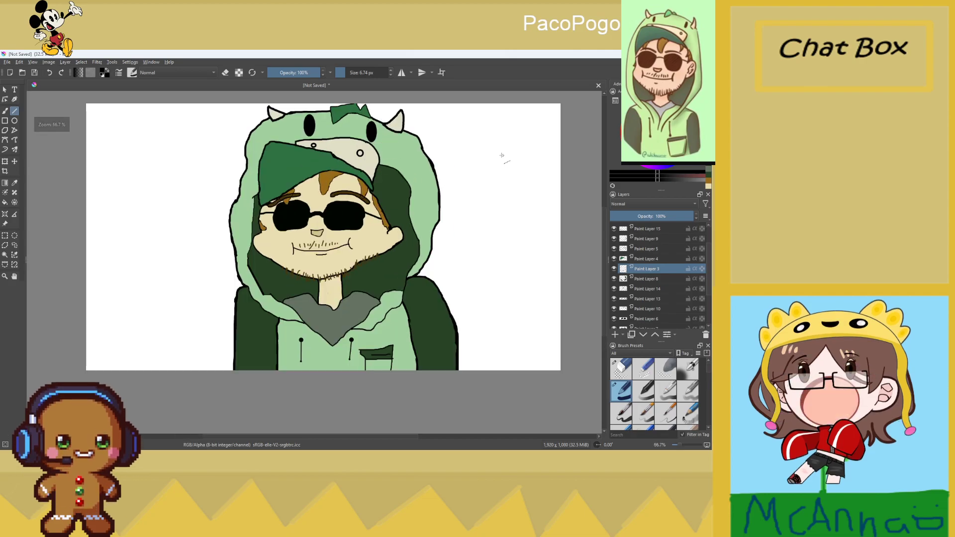
{"action": "scroll", "coordinate": [467, 135], "scroll_direction": "down", "scroll_amount": 1}
{"action": "scroll", "coordinate": [445, 107], "scroll_direction": "up", "scroll_amount": 1}
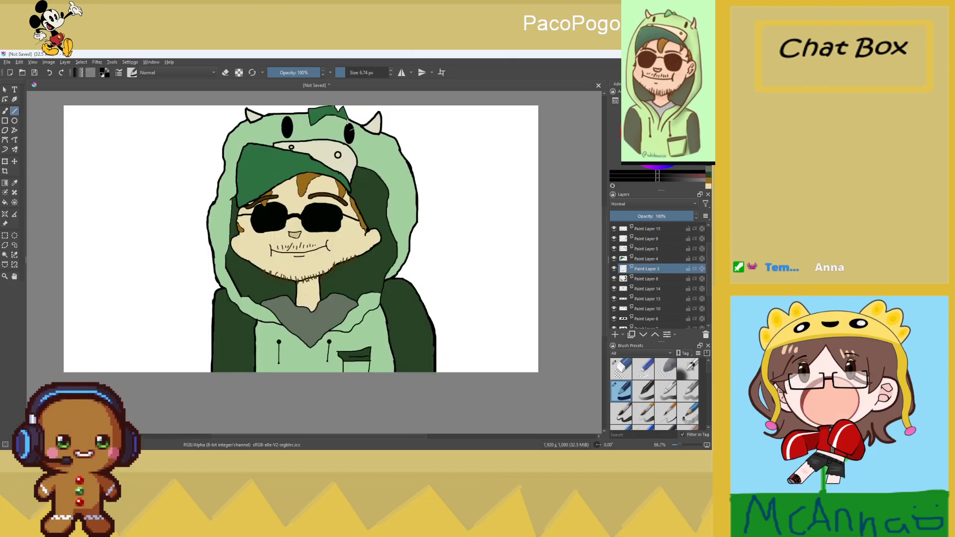
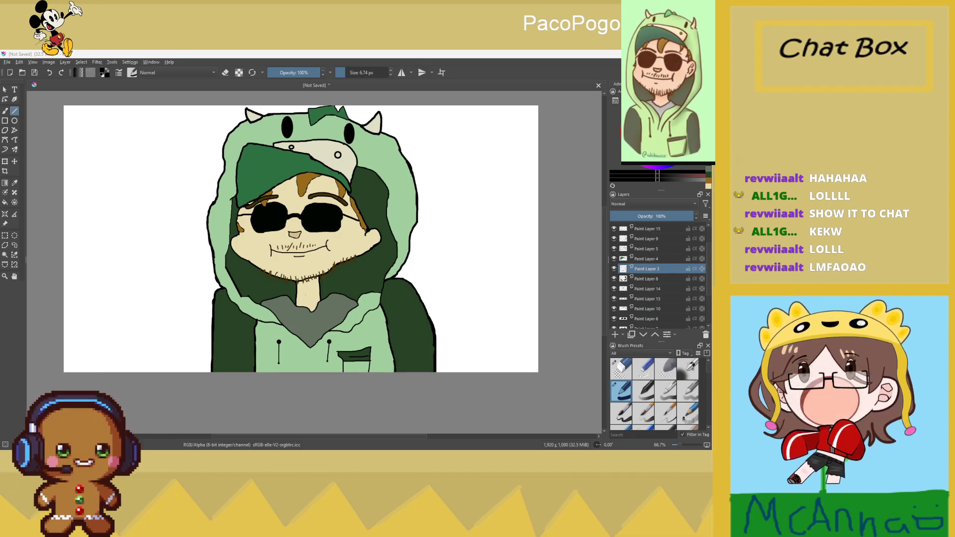
Bring the Discord window over the canvas, view the shared Minecraft skin screenshots one by one, and move the window away again
{"action": "left_click_drag", "start_coordinate": [716, 115], "coordinate": [249, 110]}
{"action": "left_click", "coordinate": [297, 247]}
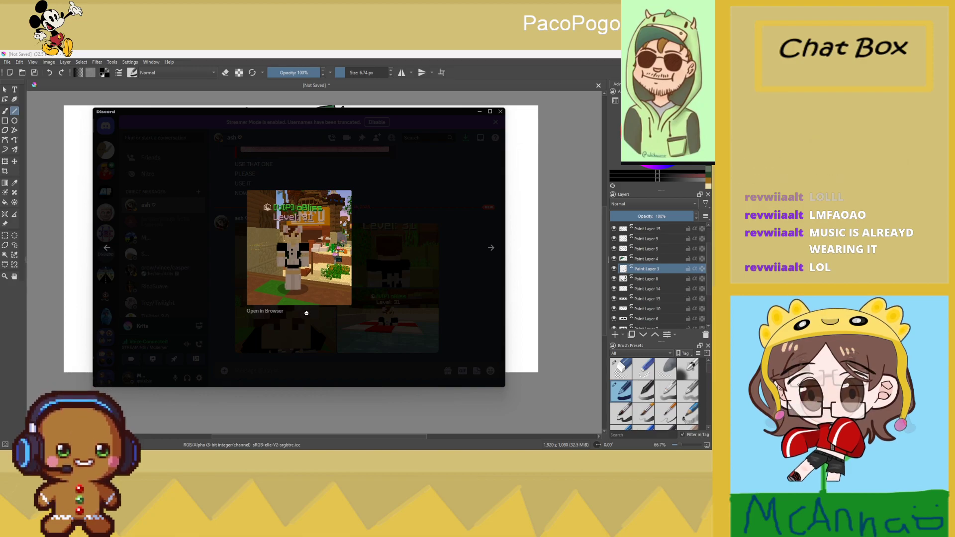
{"action": "left_click", "coordinate": [307, 313]}
{"action": "left_click", "coordinate": [318, 224]}
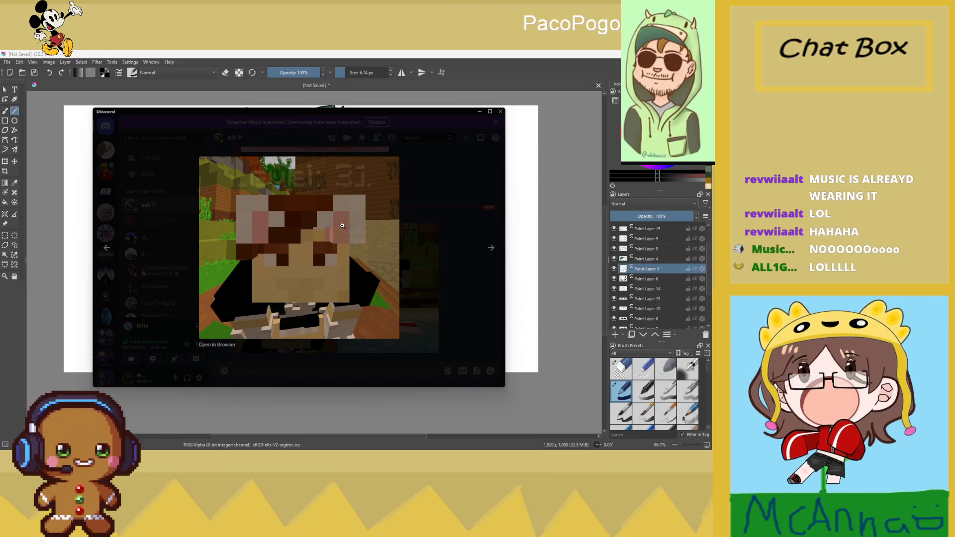
{"action": "left_click", "coordinate": [433, 231]}
{"action": "left_click", "coordinate": [420, 294]}
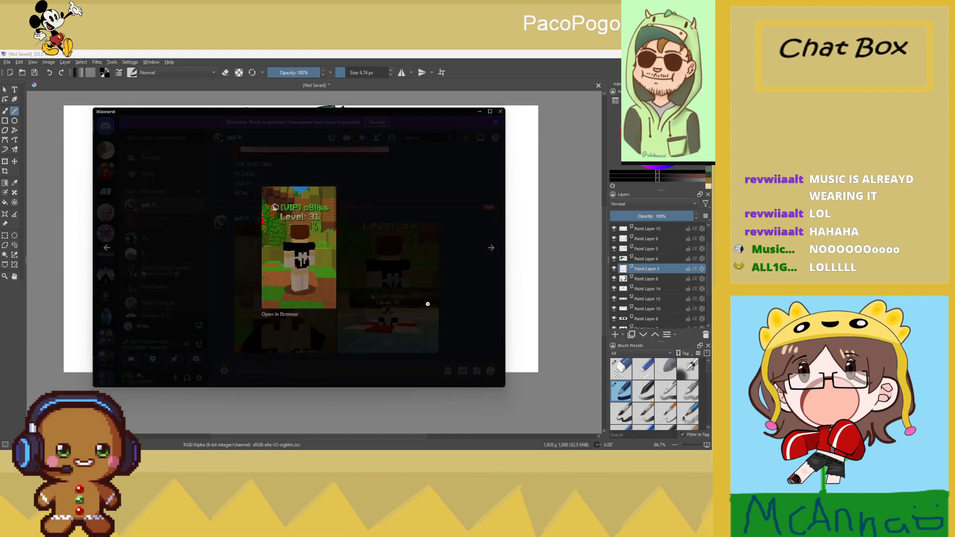
{"action": "left_click", "coordinate": [420, 294]}
{"action": "left_click", "coordinate": [375, 294]}
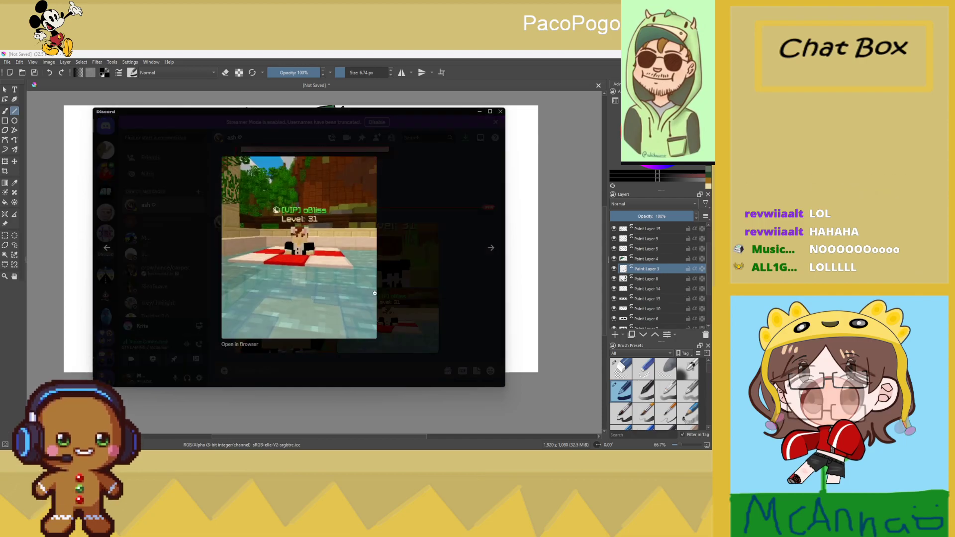
{"action": "left_click", "coordinate": [426, 288]}
{"action": "left_click", "coordinate": [291, 262]}
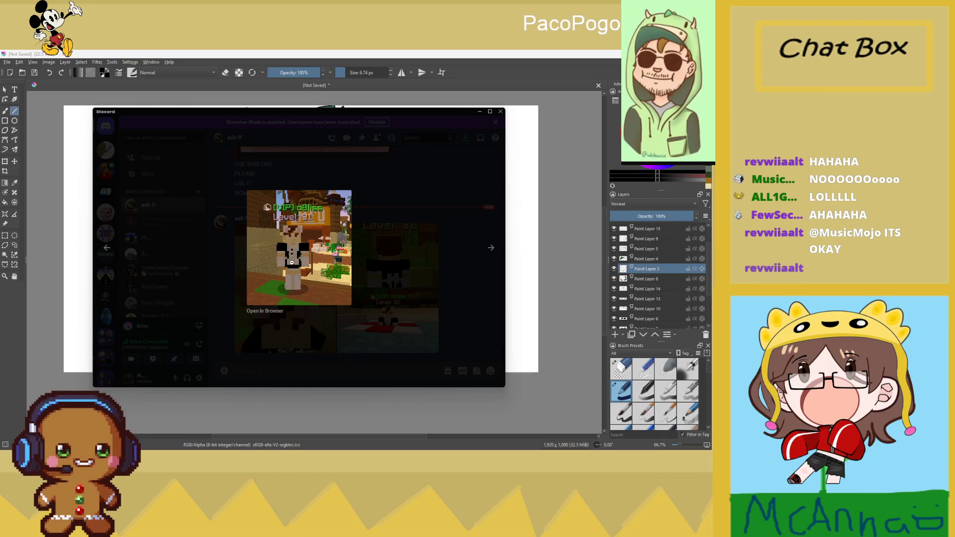
{"action": "left_click", "coordinate": [438, 260]}
{"action": "left_click_drag", "start_coordinate": [336, 118], "coordinate": [945, 125]}
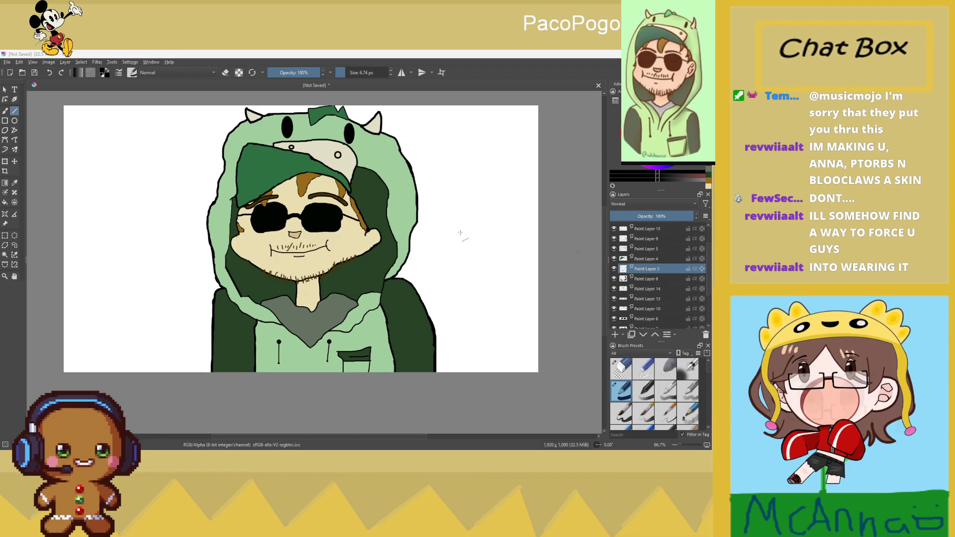
Add a new paint layer directly above Background and fill it with light turquoise as the portrait's backdrop
{"action": "key", "text": "minus"}
{"action": "key", "text": "plus"}
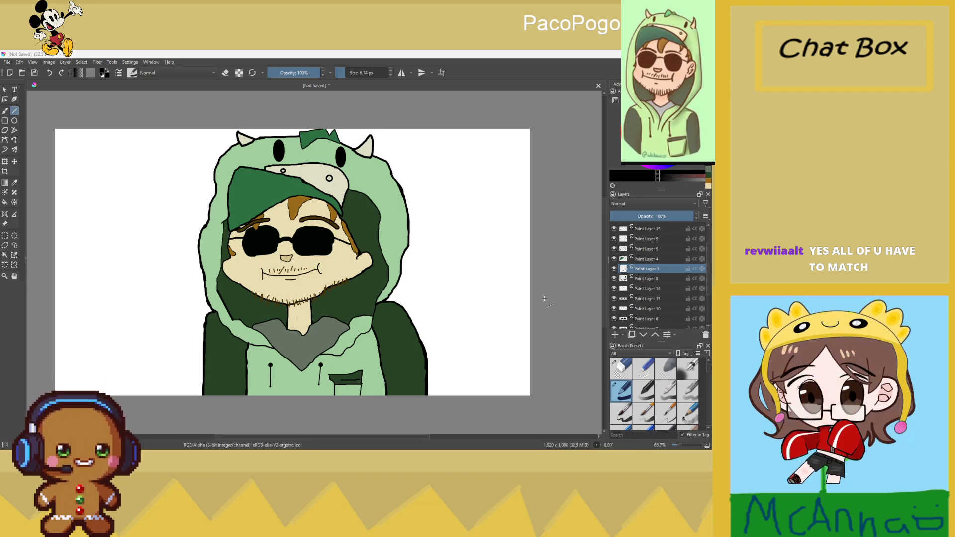
{"action": "scroll", "coordinate": [630, 301], "scroll_direction": "down", "scroll_amount": 3}
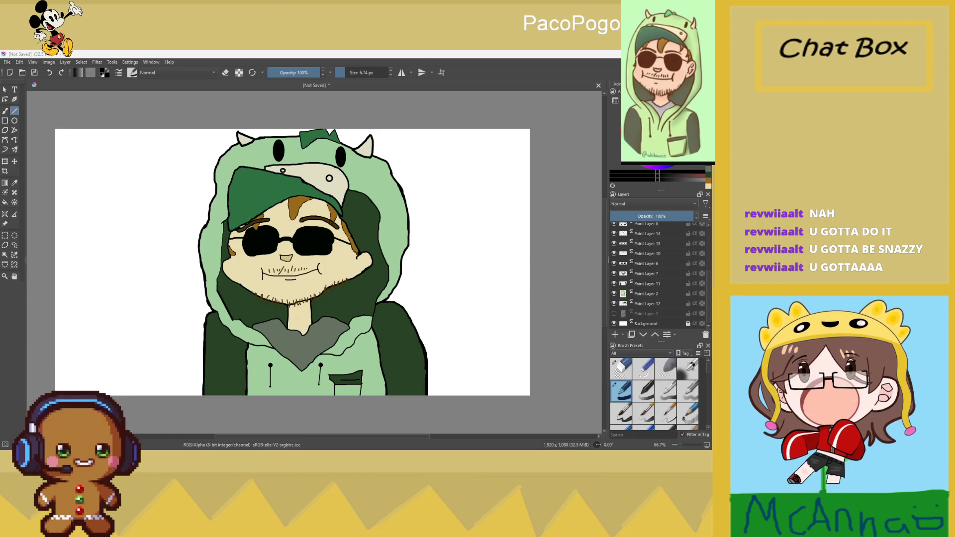
{"action": "left_click", "coordinate": [666, 324]}
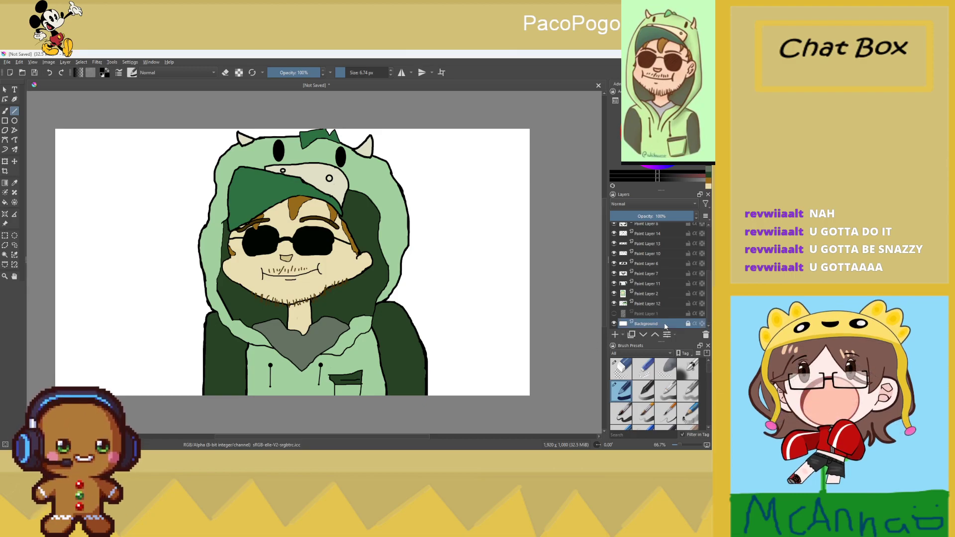
{"action": "left_click", "coordinate": [616, 334]}
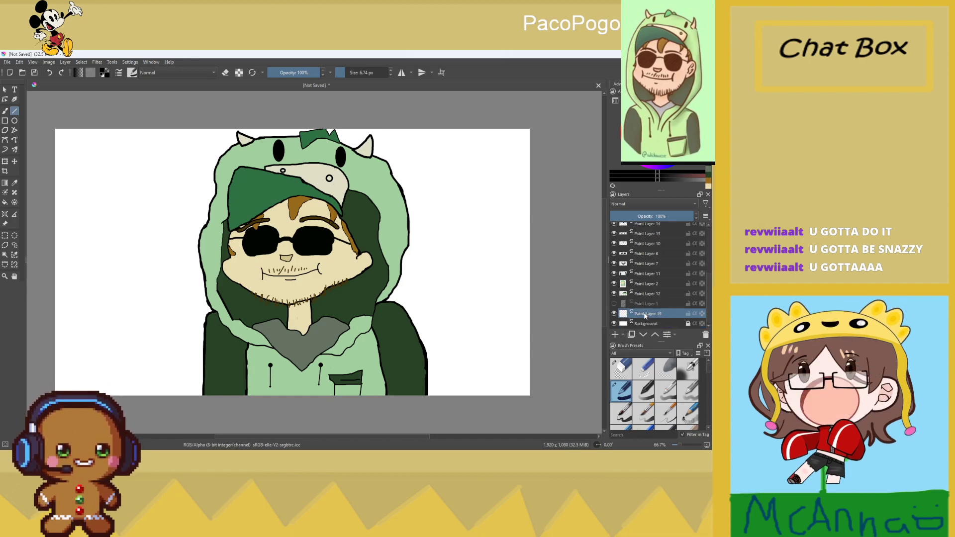
{"action": "mouse_move", "coordinate": [656, 284]}
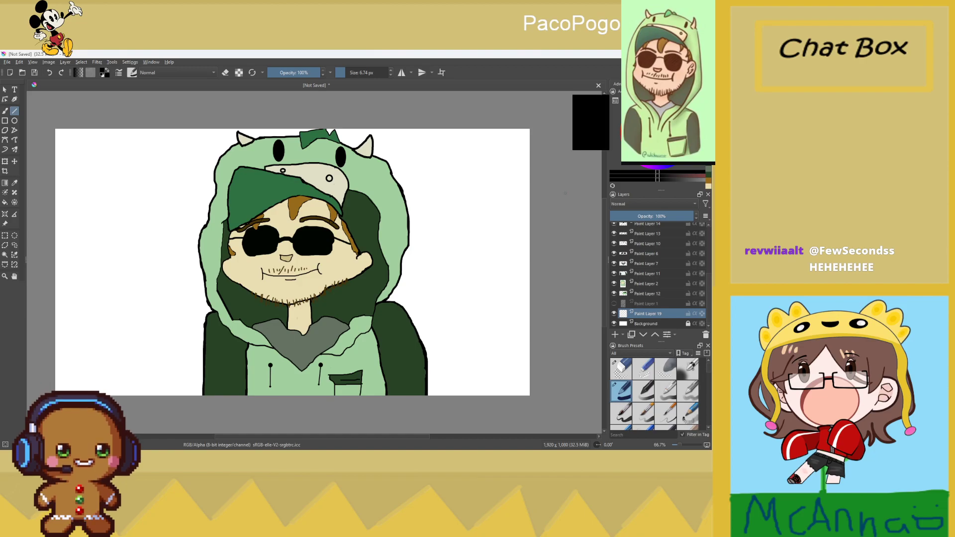
{"action": "left_click_drag", "start_coordinate": [662, 114], "coordinate": [669, 115]}
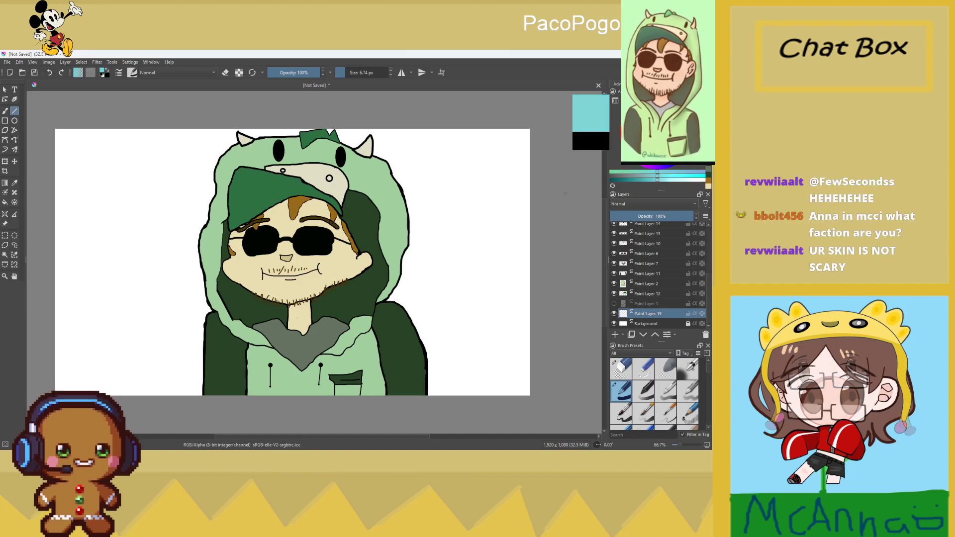
{"action": "key", "text": "f"}
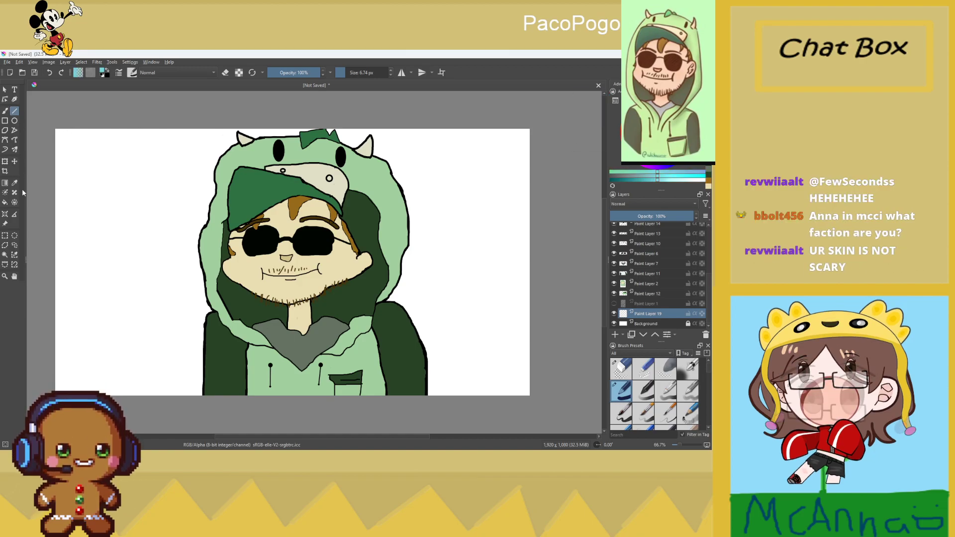
{"action": "left_click", "coordinate": [157, 197]}
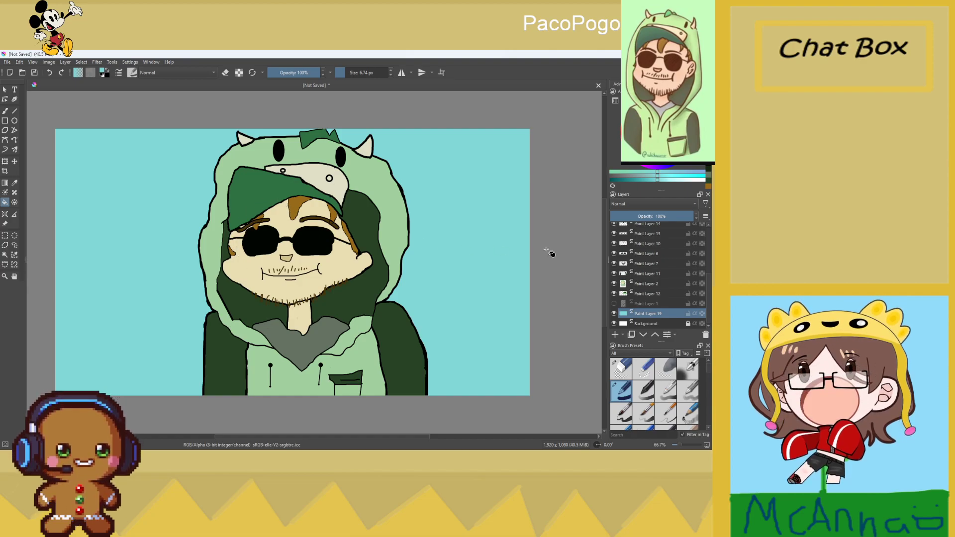
Group all character layers from Paint Layer 1 up to Paint Layer 18, leaving out the turquoise layer and Background, and collapse the group
{"action": "left_click", "coordinate": [646, 304]}
{"action": "scroll", "coordinate": [646, 294], "scroll_direction": "up", "scroll_amount": 3}
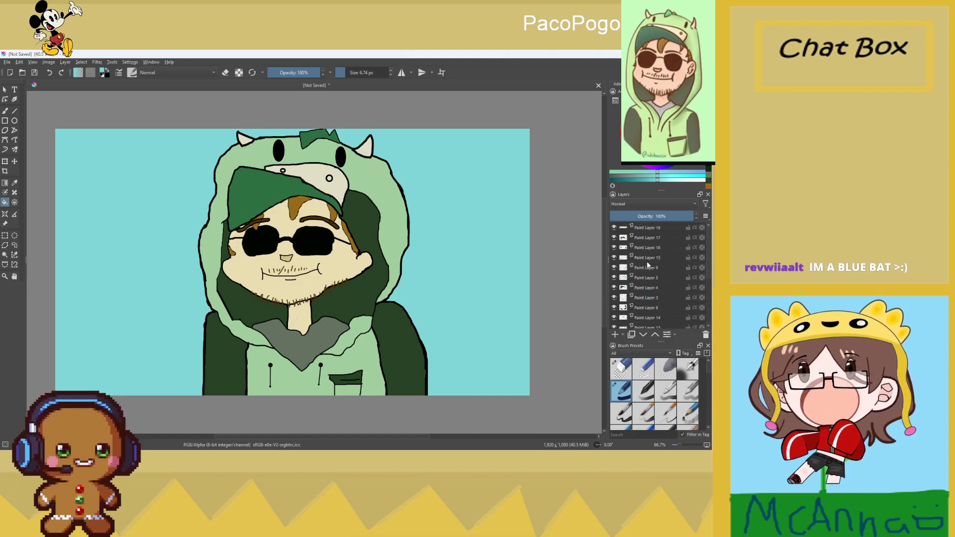
{"action": "left_click", "coordinate": [646, 234], "text": "shift"}
{"action": "right_click", "coordinate": [642, 254]}
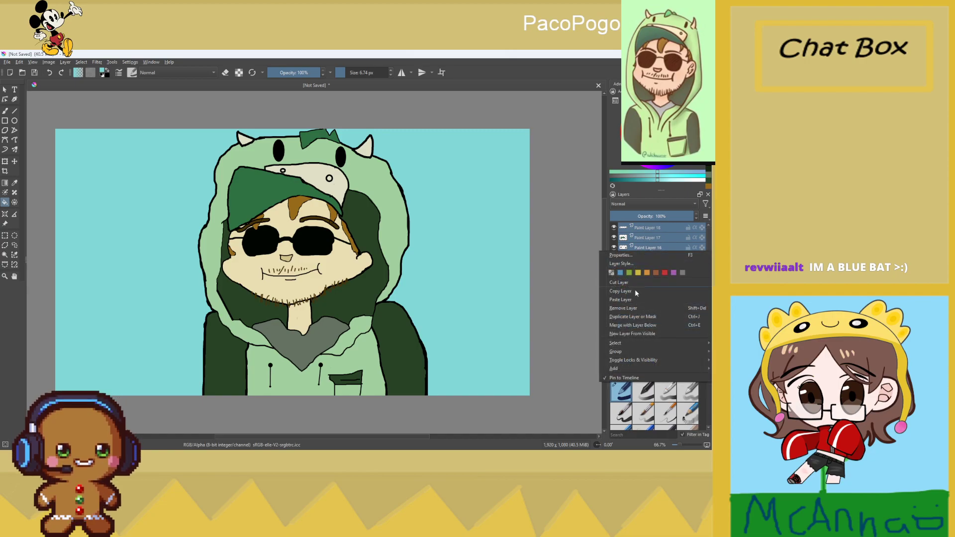
{"action": "mouse_move", "coordinate": [628, 347]}
{"action": "left_click", "coordinate": [571, 351]}
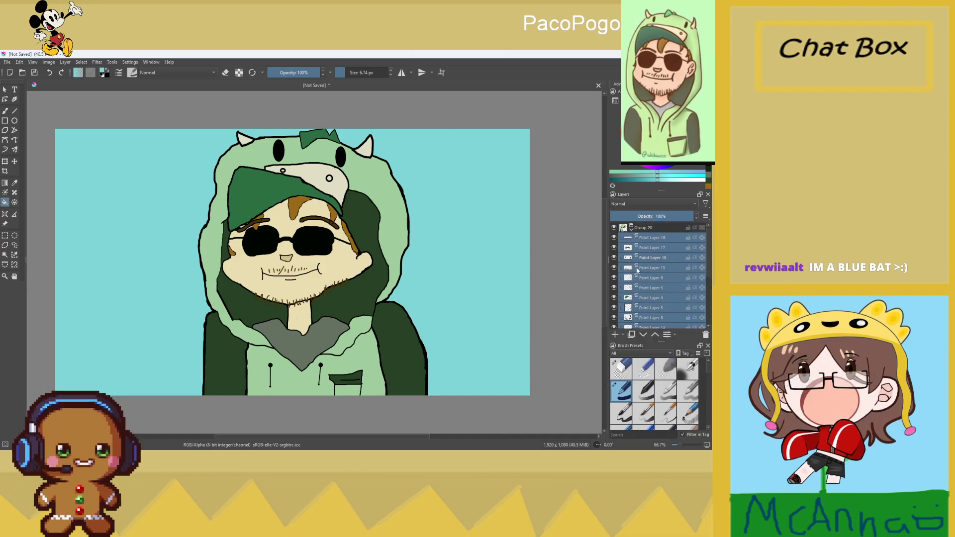
{"action": "left_click", "coordinate": [631, 227]}
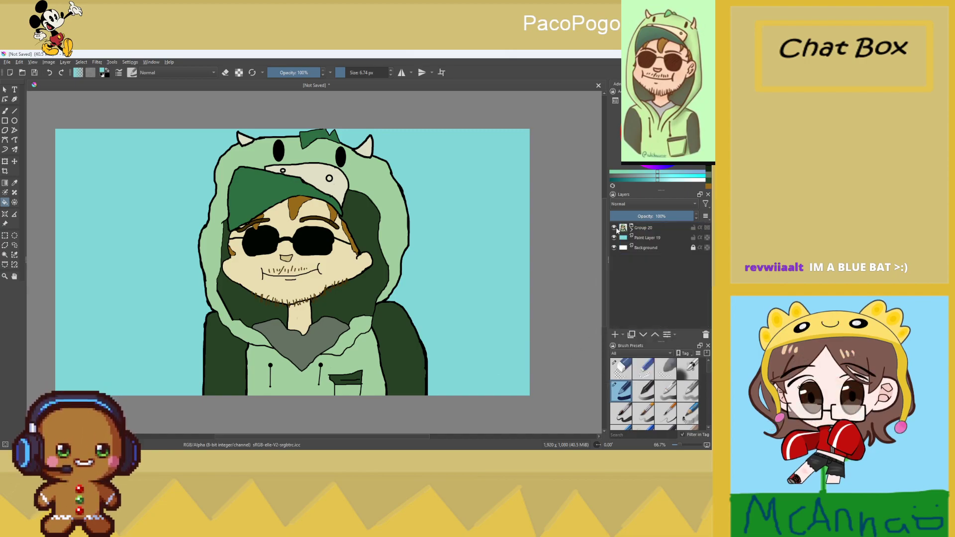
Hide the character group and add a new paint layer above the blue background layer, choosing light green as the colour
{"action": "left_click", "coordinate": [614, 227]}
{"action": "left_click", "coordinate": [649, 239]}
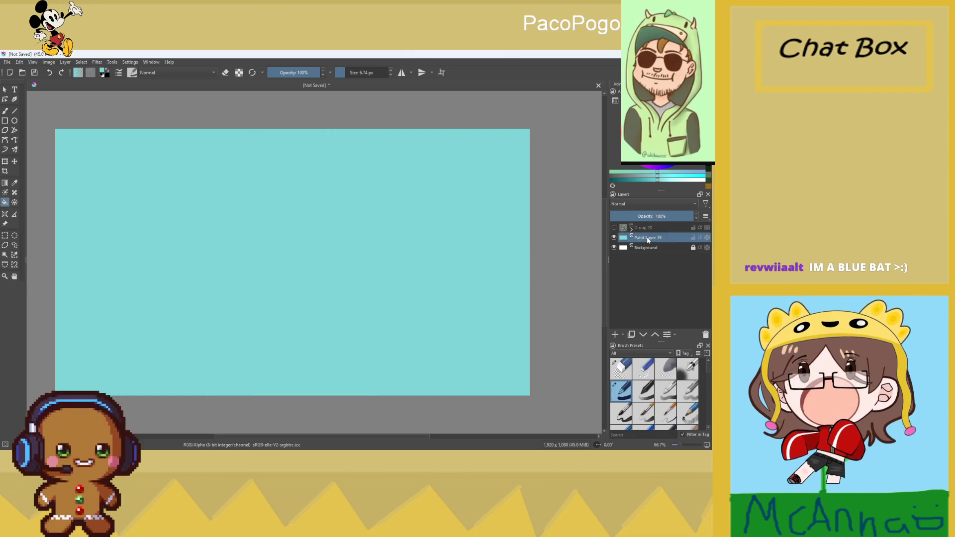
{"action": "left_click", "coordinate": [615, 335]}
{"action": "left_click", "coordinate": [662, 124]}
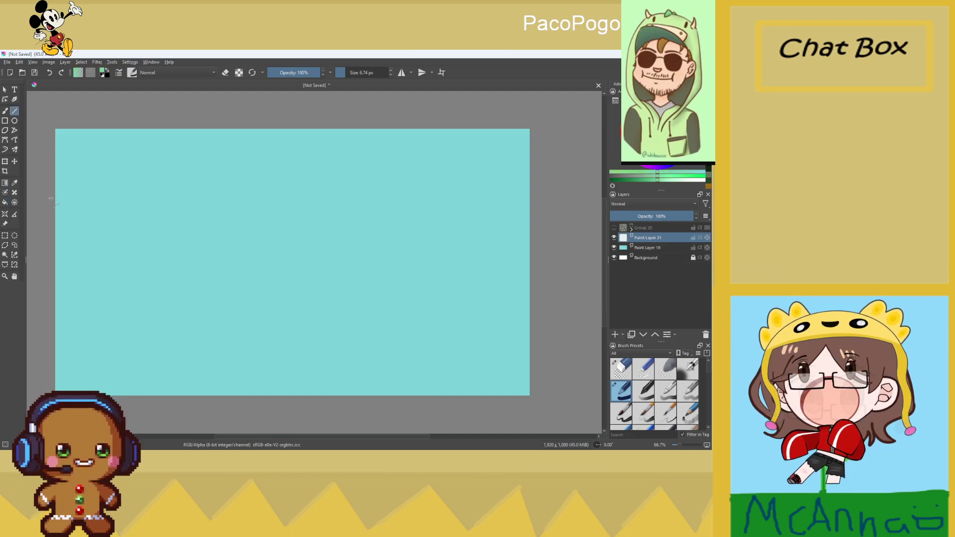
Outline the ground with straight light green lines, including a raised slope towards the right, and fill both enclosed areas light green
{"action": "left_click_drag", "start_coordinate": [57, 323], "coordinate": [538, 325]}
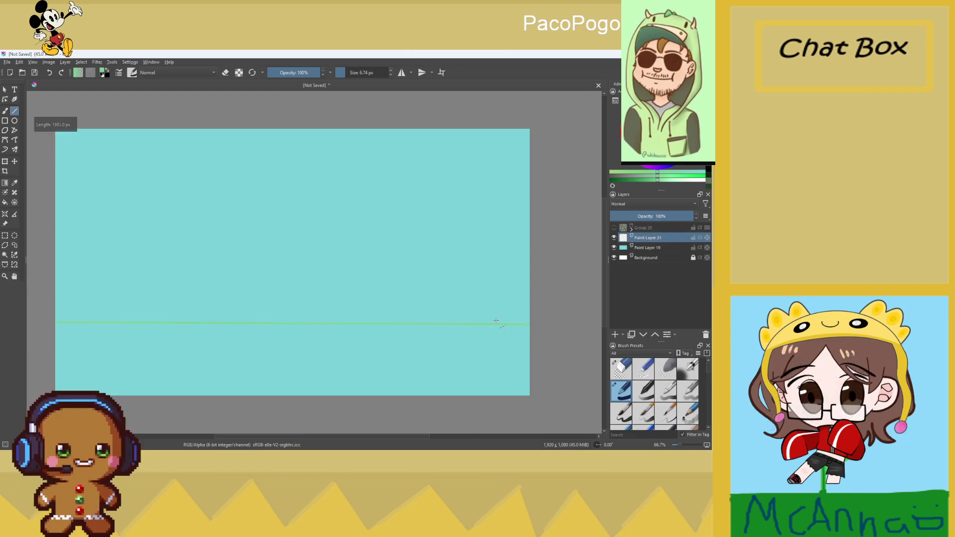
{"action": "left_click_drag", "start_coordinate": [223, 321], "coordinate": [255, 313]}
{"action": "left_click_drag", "start_coordinate": [343, 298], "coordinate": [541, 293]}
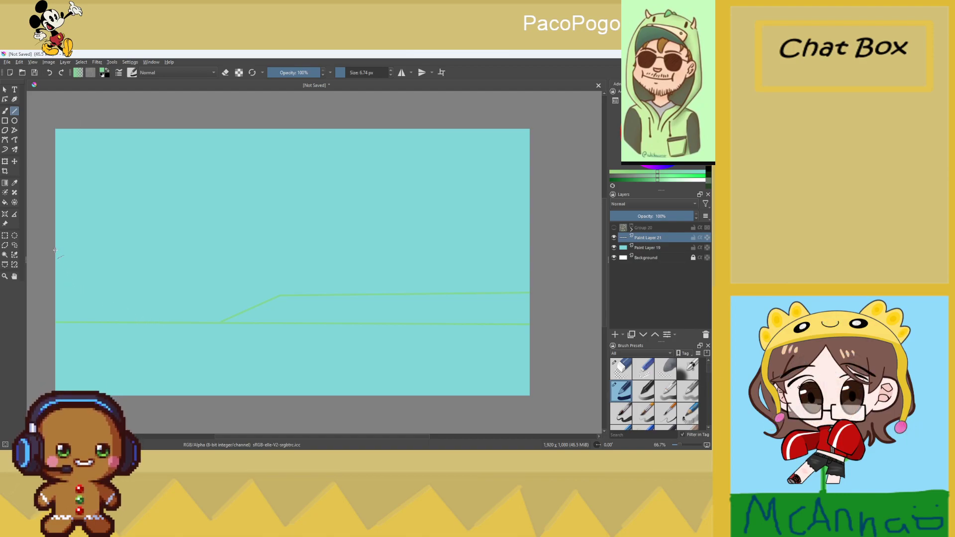
{"action": "key", "text": "f"}
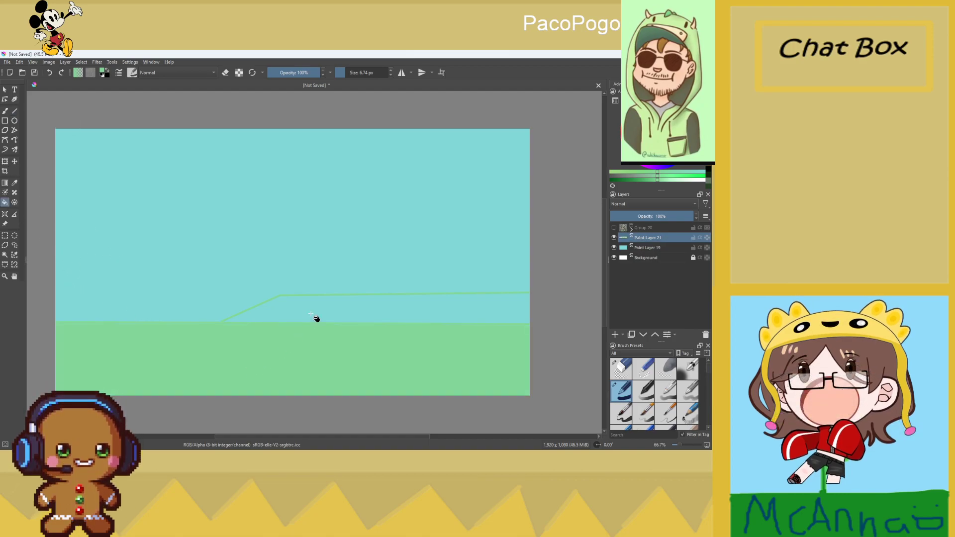
{"action": "left_click", "coordinate": [305, 319]}
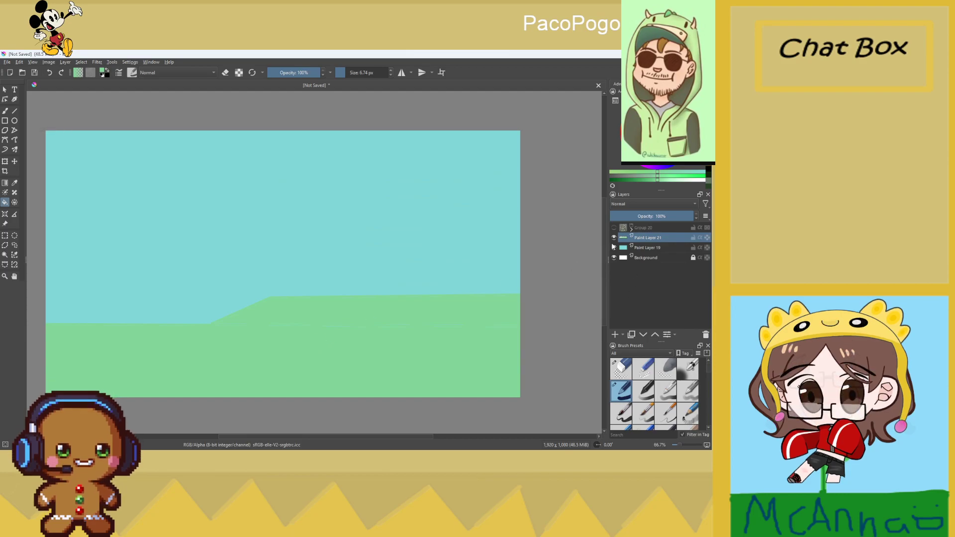
Hide the blue layer, enlarge the brush to about 17 px and paint over the thin gaps along the green ground's lines
{"action": "left_click", "coordinate": [614, 247]}
{"action": "scroll", "coordinate": [98, 327], "scroll_direction": "down", "scroll_amount": 1}
{"action": "scroll", "coordinate": [78, 328], "scroll_direction": "up", "scroll_amount": 1}
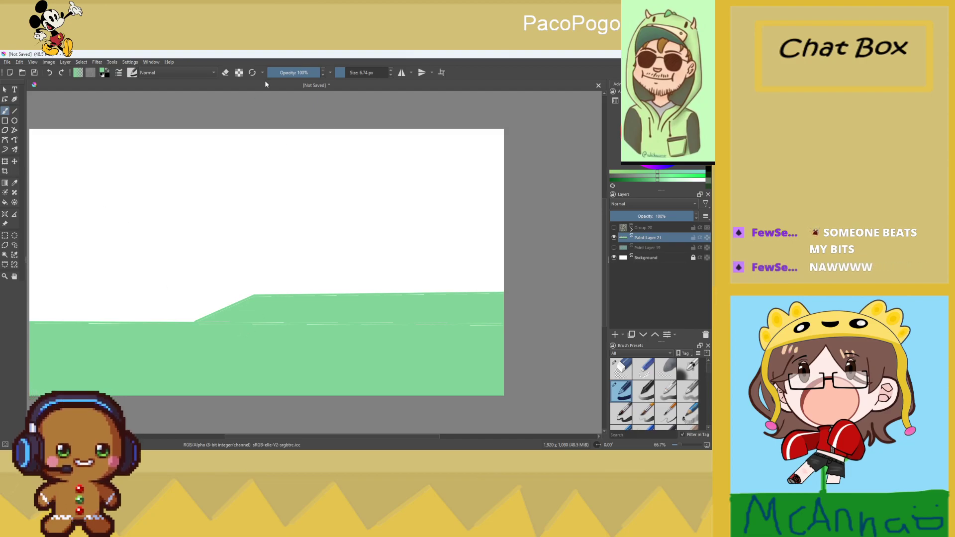
{"action": "left_click", "coordinate": [347, 75]}
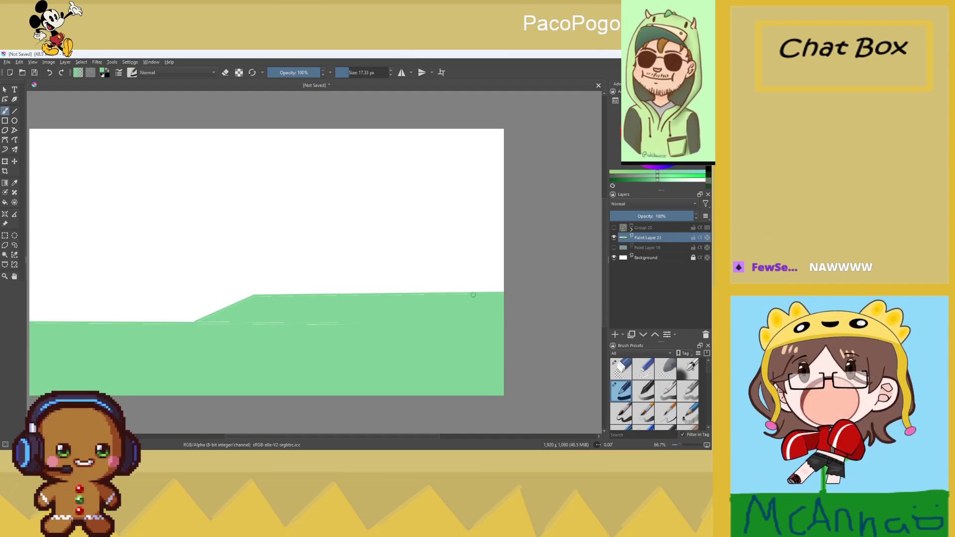
{"action": "left_click_drag", "start_coordinate": [430, 294], "coordinate": [374, 295]}
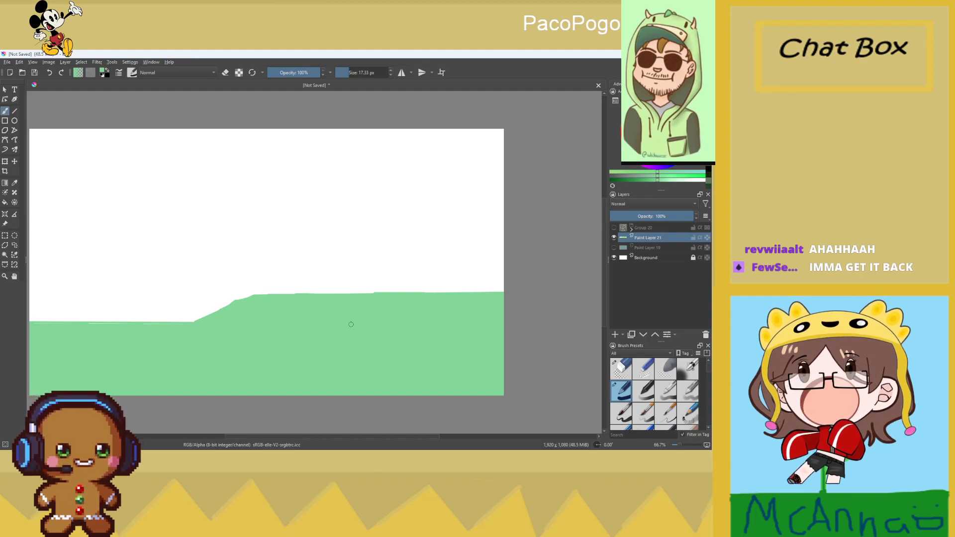
{"action": "scroll", "coordinate": [351, 324], "scroll_direction": "up", "scroll_amount": 3}
{"action": "scroll", "coordinate": [77, 373], "scroll_direction": "down", "scroll_amount": 6}
{"action": "scroll", "coordinate": [77, 373], "scroll_direction": "up", "scroll_amount": 5}
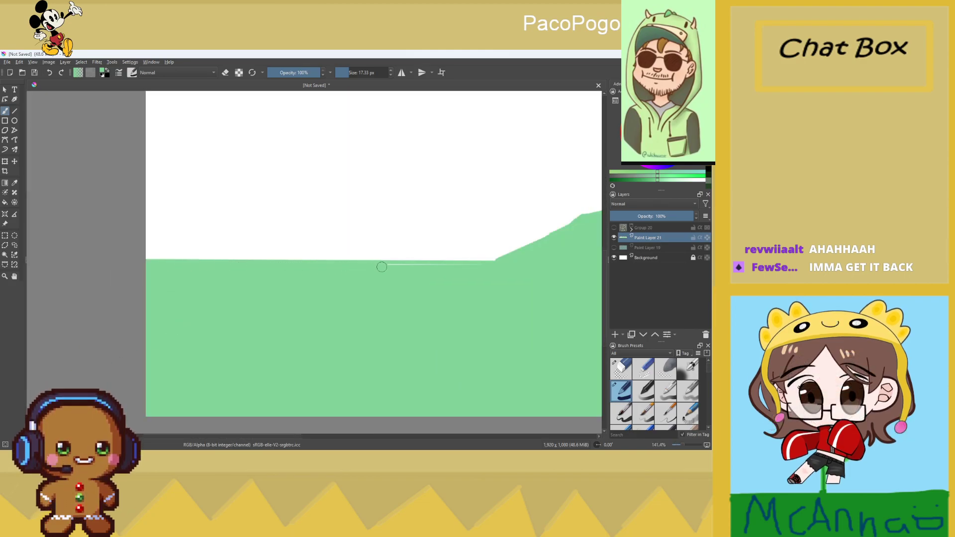
{"action": "scroll", "coordinate": [525, 266], "scroll_direction": "down", "scroll_amount": 4}
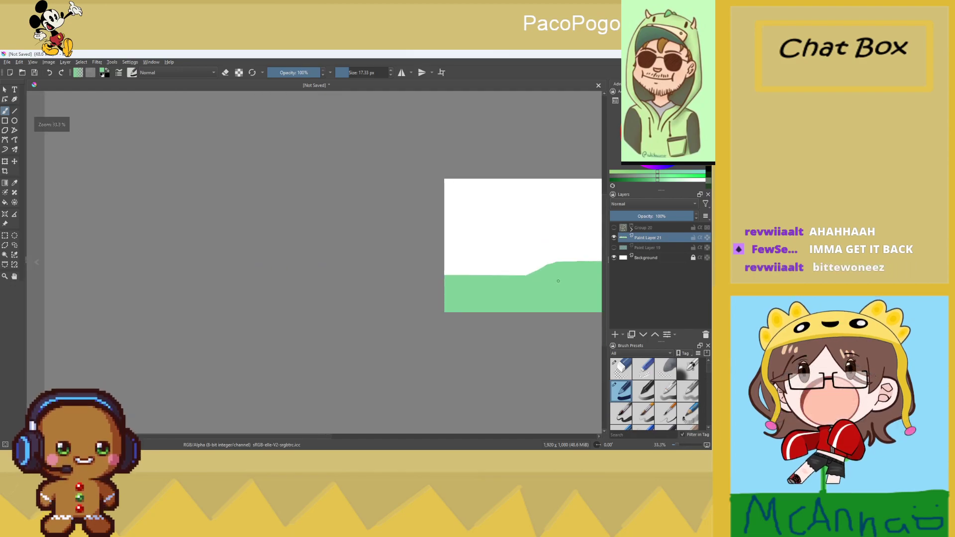
{"action": "scroll", "coordinate": [536, 248], "scroll_direction": "up", "scroll_amount": 3}
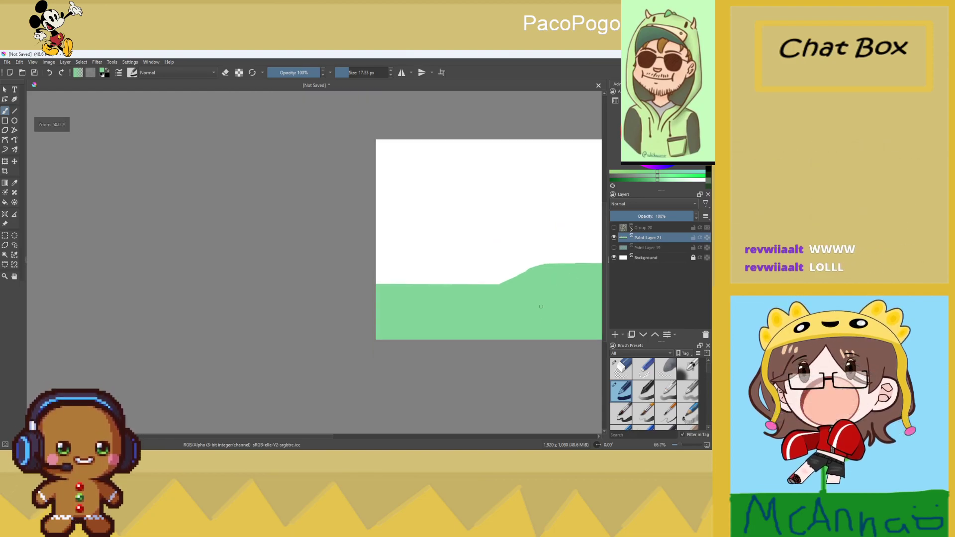
{"action": "scroll", "coordinate": [562, 249], "scroll_direction": "down", "scroll_amount": 2}
{"action": "scroll", "coordinate": [571, 292], "scroll_direction": "down", "scroll_amount": 3}
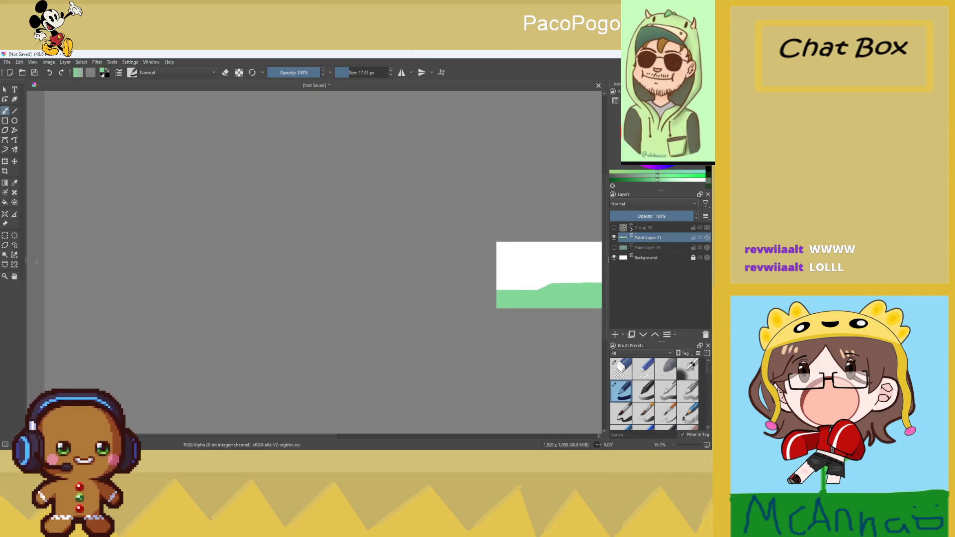
{"action": "left_click_drag", "start_coordinate": [543, 289], "coordinate": [322, 288]}
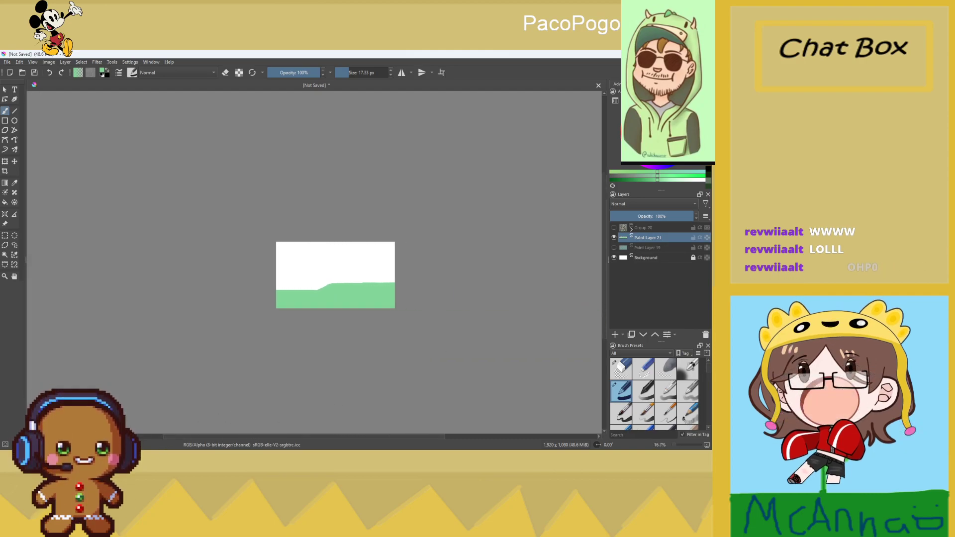
{"action": "scroll", "coordinate": [323, 286], "scroll_direction": "up", "scroll_amount": 3}
{"action": "scroll", "coordinate": [379, 296], "scroll_direction": "up", "scroll_amount": 1}
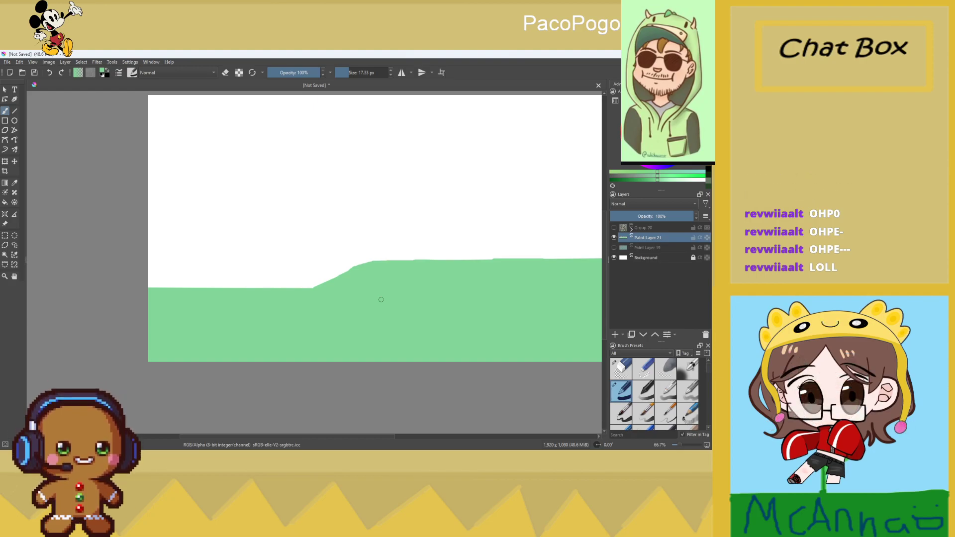
Show the blue sky layer again and briefly preview the character group over the light green ground
{"action": "left_click", "coordinate": [613, 247]}
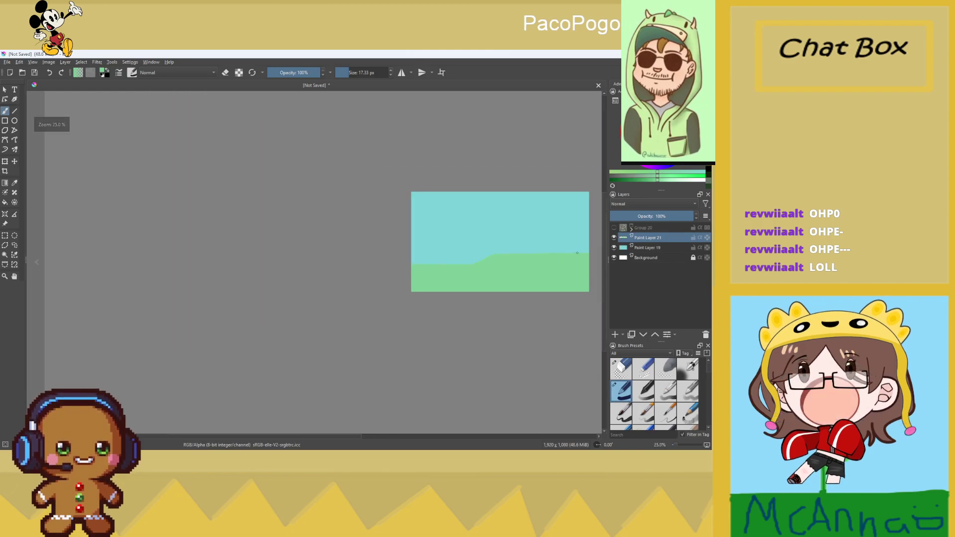
{"action": "scroll", "coordinate": [577, 253], "scroll_direction": "up", "scroll_amount": 2}
{"action": "scroll", "coordinate": [579, 252], "scroll_direction": "down", "scroll_amount": 1}
{"action": "scroll", "coordinate": [582, 253], "scroll_direction": "up", "scroll_amount": 1}
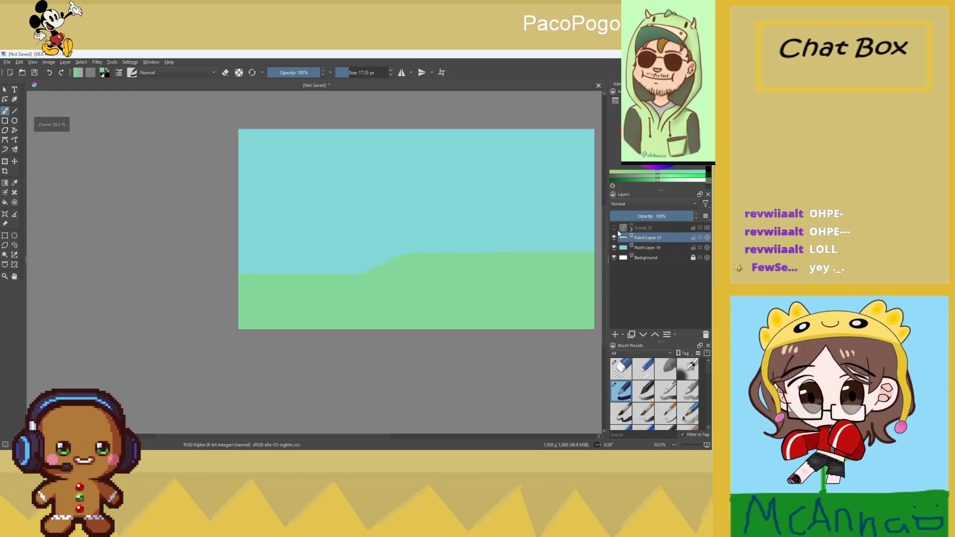
{"action": "left_click", "coordinate": [614, 229]}
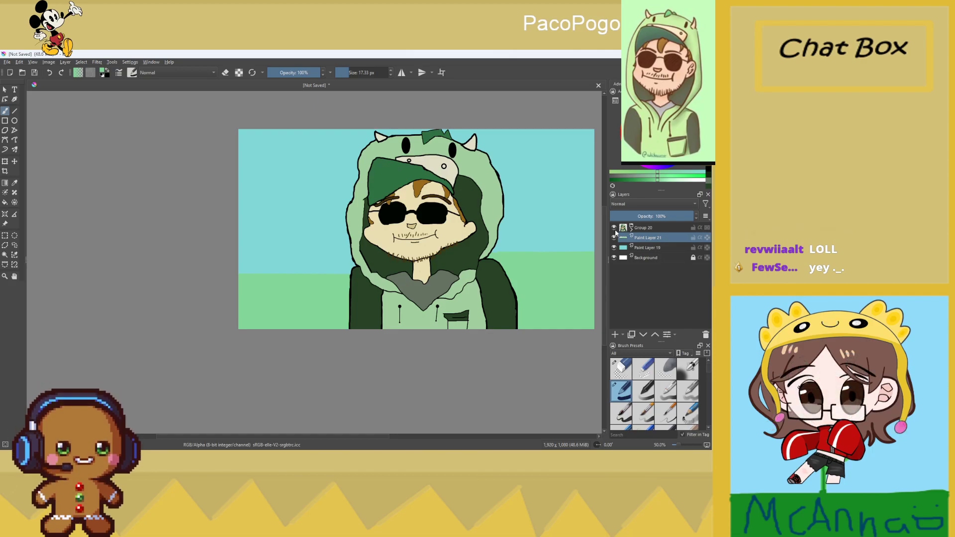
{"action": "left_click", "coordinate": [615, 228]}
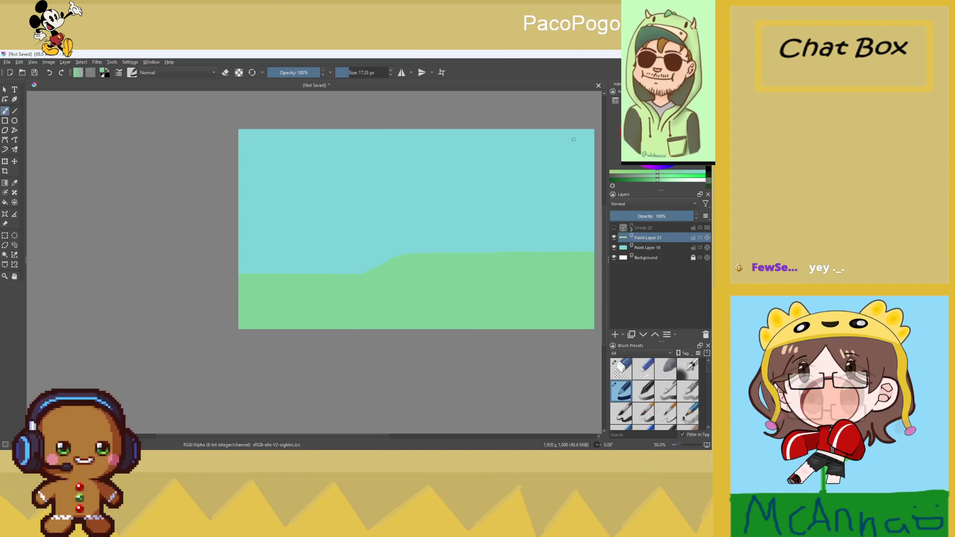
Fill the ground with dark green and check its edges by toggling the blue layer's visibility
{"action": "left_click", "coordinate": [5, 203]}
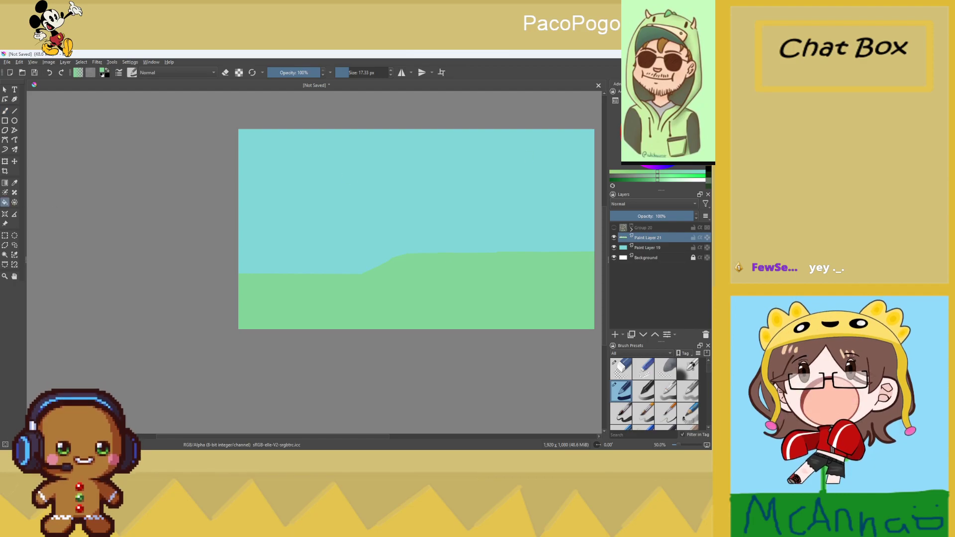
{"action": "left_click", "coordinate": [662, 129]}
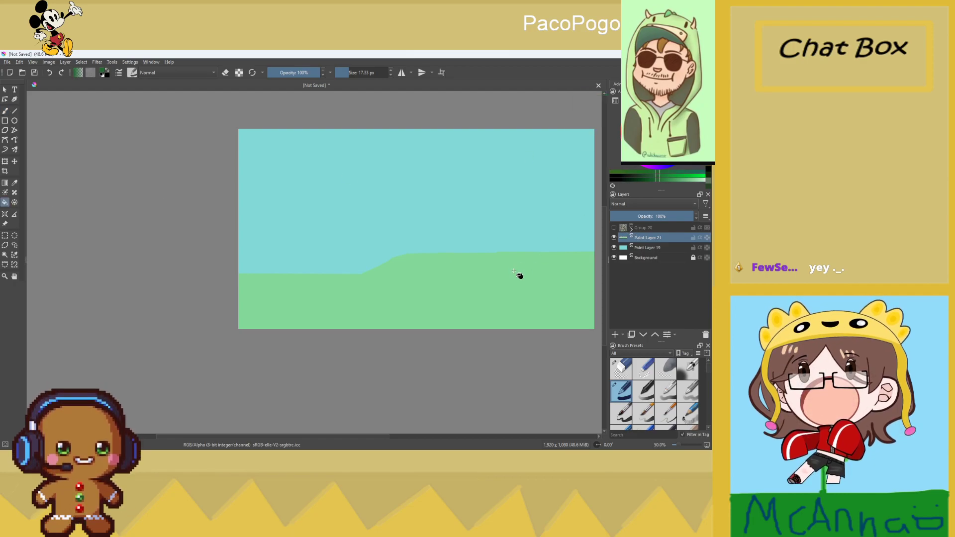
{"action": "left_click", "coordinate": [517, 276]}
{"action": "left_click", "coordinate": [614, 247]}
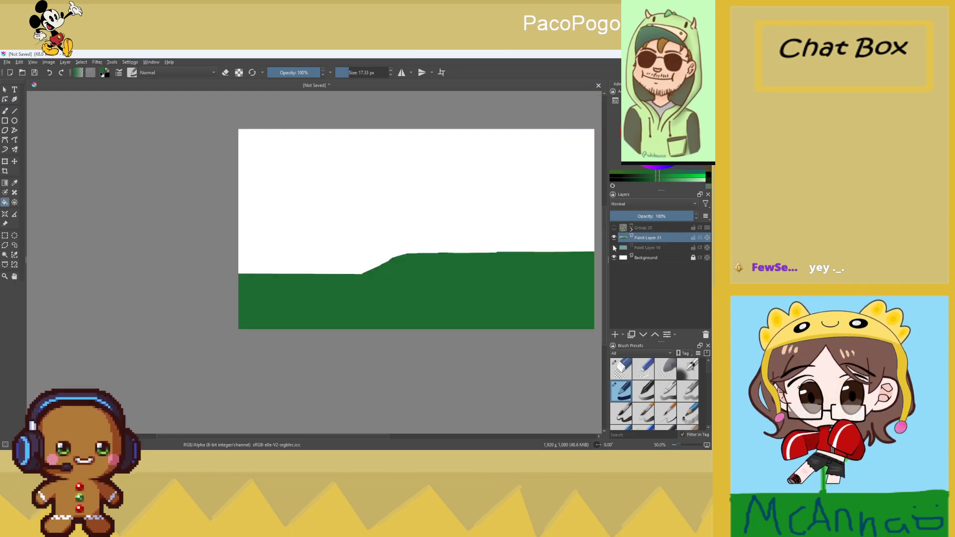
{"action": "left_click", "coordinate": [614, 248]}
Show the character group and refill the ground with a brighter green
{"action": "left_click", "coordinate": [614, 228]}
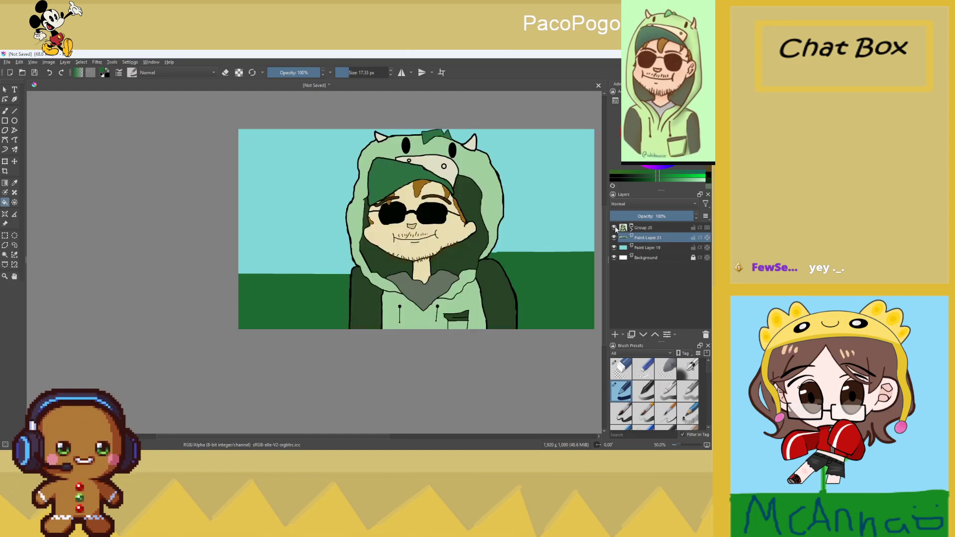
{"action": "left_click", "coordinate": [661, 129]}
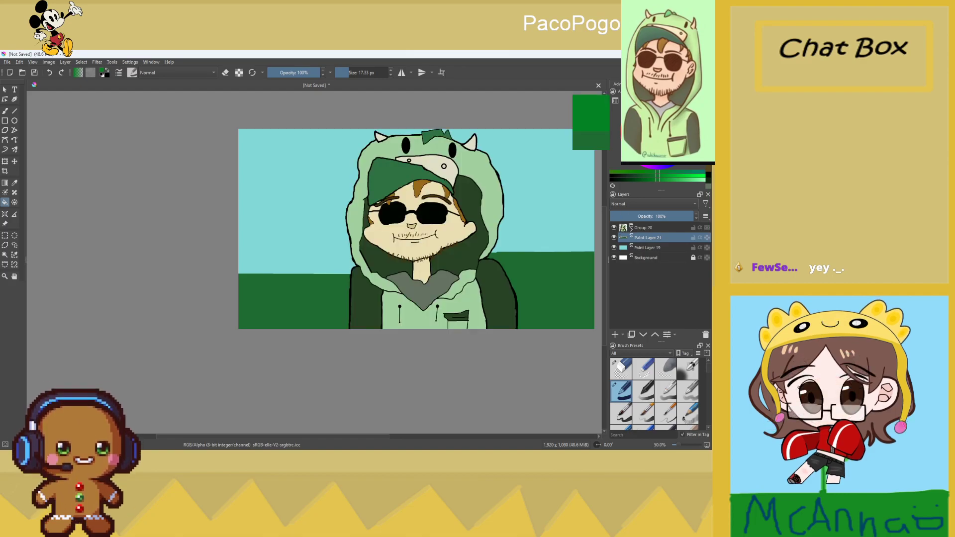
{"action": "left_click", "coordinate": [557, 284]}
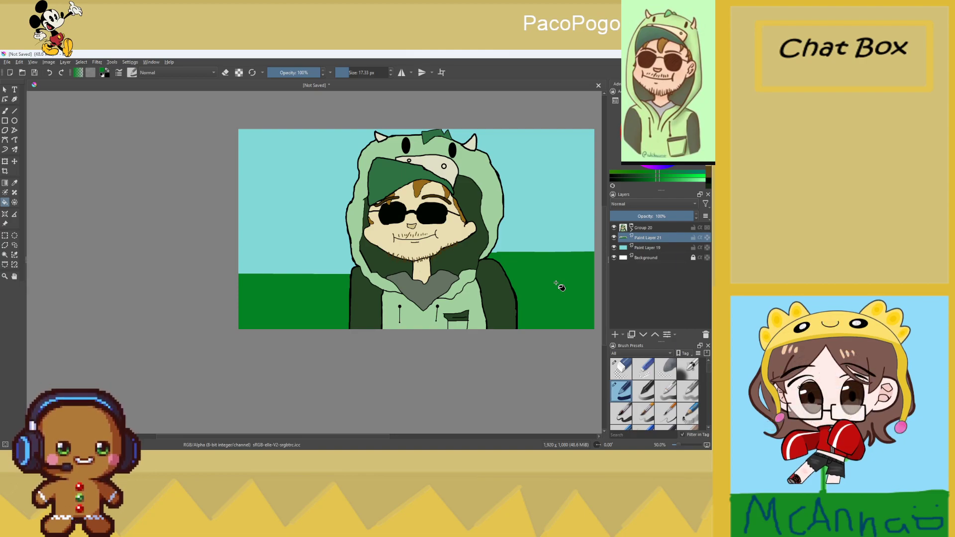
{"action": "scroll", "coordinate": [262, 285], "scroll_direction": "up", "scroll_amount": 2}
{"action": "scroll", "coordinate": [280, 279], "scroll_direction": "down", "scroll_amount": 2}
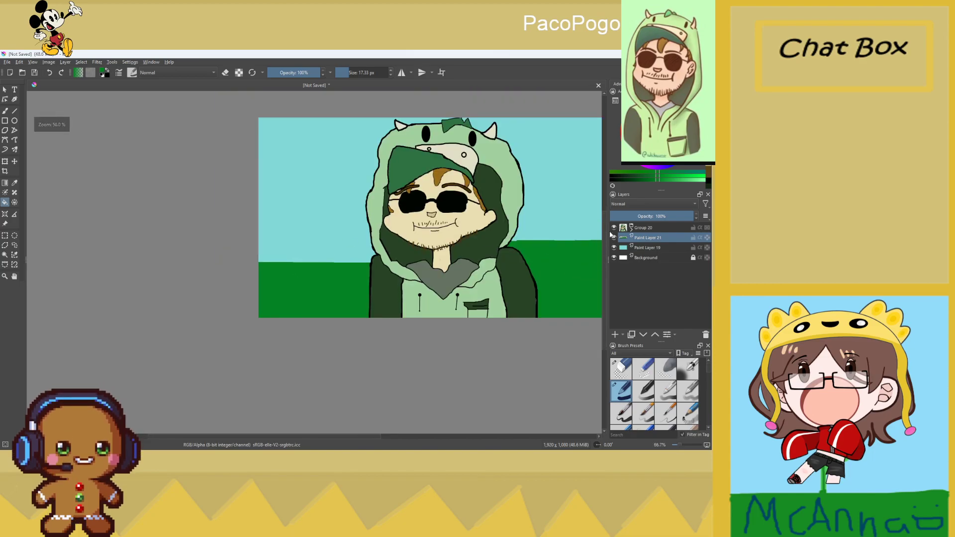
Add a new paint layer above the ground layer and hide the ground, blue sky and character layers
{"action": "left_click", "coordinate": [616, 334]}
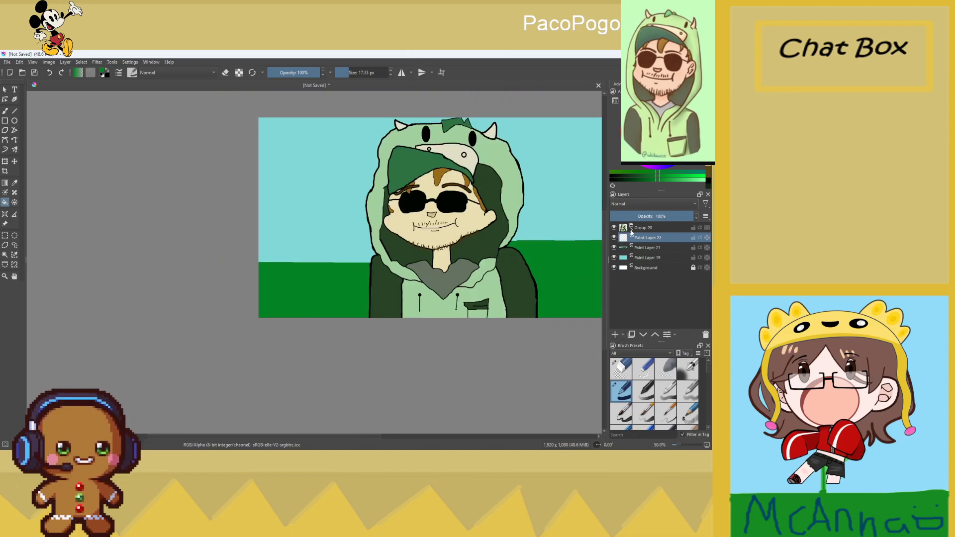
{"action": "left_click", "coordinate": [614, 248]}
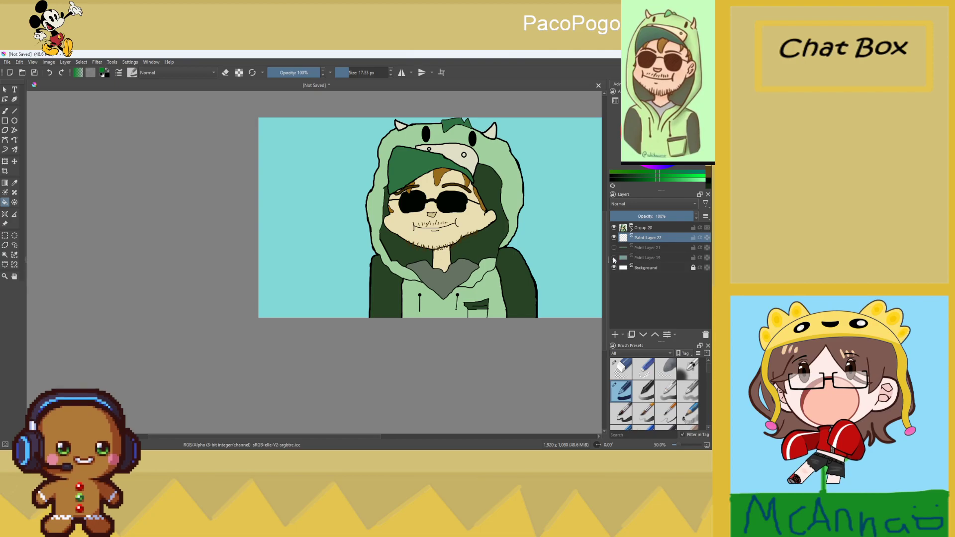
{"action": "left_click", "coordinate": [614, 258]}
{"action": "scroll", "coordinate": [326, 222], "scroll_direction": "up", "scroll_amount": 1}
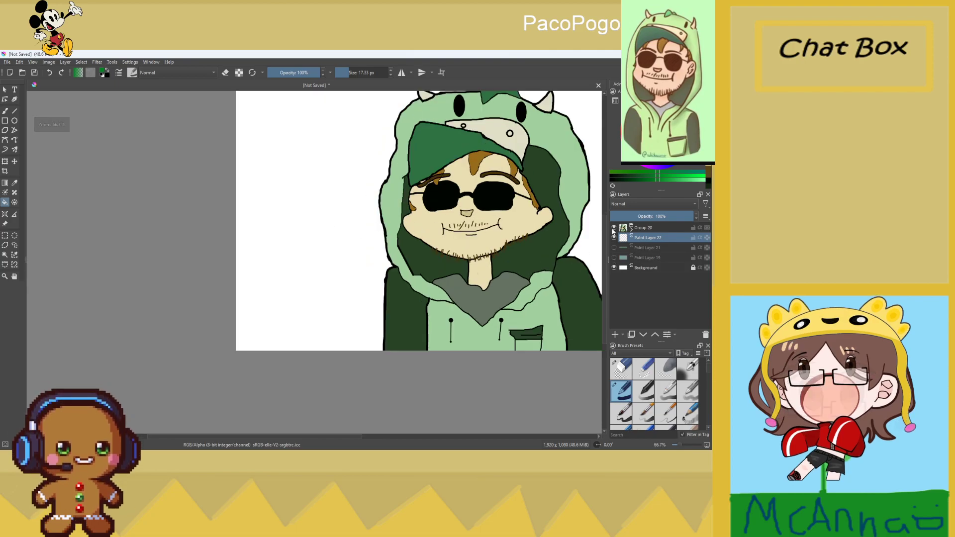
{"action": "left_click", "coordinate": [614, 227]}
{"action": "scroll", "coordinate": [543, 224], "scroll_direction": "down", "scroll_amount": 2}
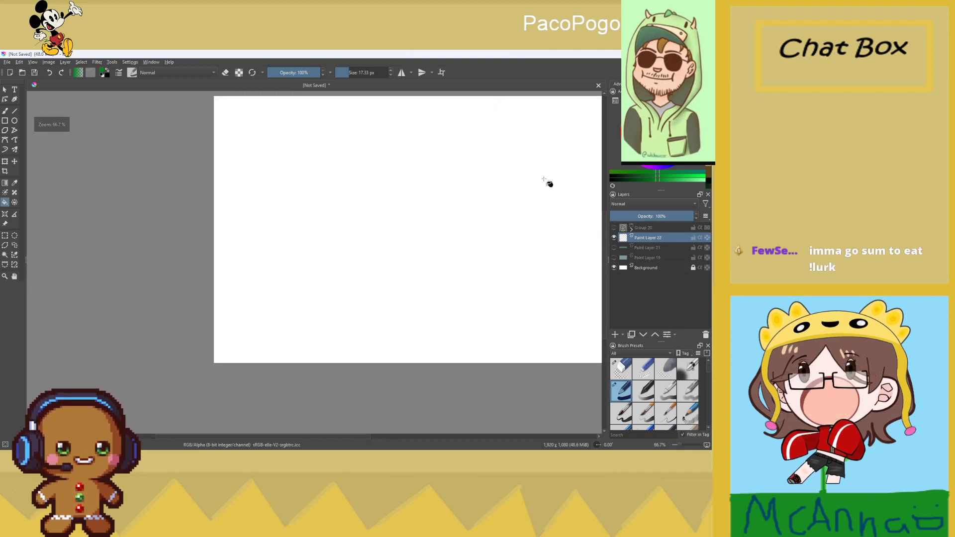
{"action": "scroll", "coordinate": [572, 202], "scroll_direction": "down", "scroll_amount": 2}
{"action": "scroll", "coordinate": [572, 202], "scroll_direction": "up", "scroll_amount": 2}
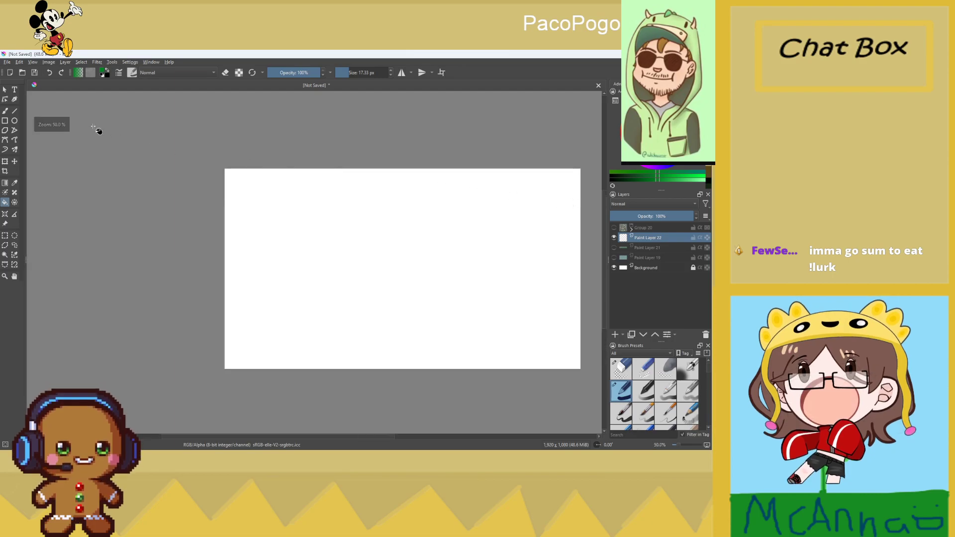
Try a wide green ellipse outline in the middle of the blank canvas and undo it
{"action": "left_click", "coordinate": [15, 120]}
{"action": "left_click_drag", "start_coordinate": [340, 215], "coordinate": [463, 272]}
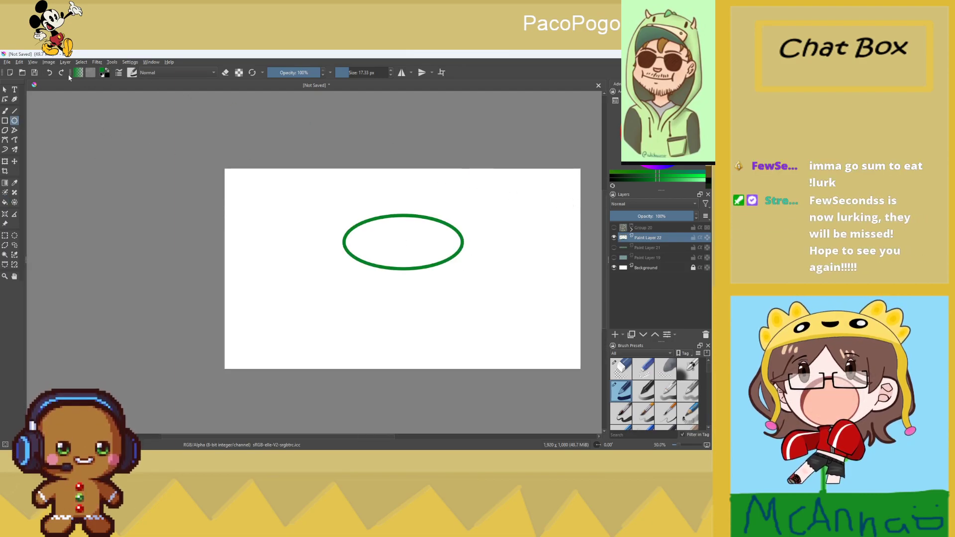
{"action": "key", "text": "ctrl+z"}
Switch to a magenta colour, try a large ellipse with a small upright one beneath it, and undo both shapes
{"action": "key", "text": "x"}
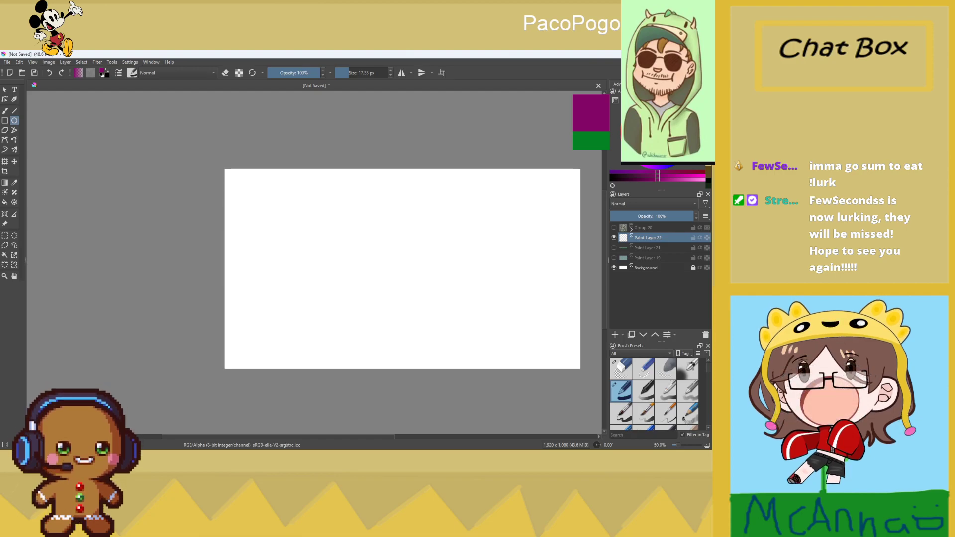
{"action": "key", "text": "l"}
{"action": "left_click_drag", "start_coordinate": [343, 233], "coordinate": [473, 297]}
{"action": "mouse_move", "coordinate": [357, 277]}
{"action": "left_mouse_down"}
{"action": "mouse_move", "coordinate": [368, 309]}
{"action": "mouse_move", "coordinate": [416, 315]}
{"action": "left_mouse_up"}
{"action": "left_click", "coordinate": [49, 73]}
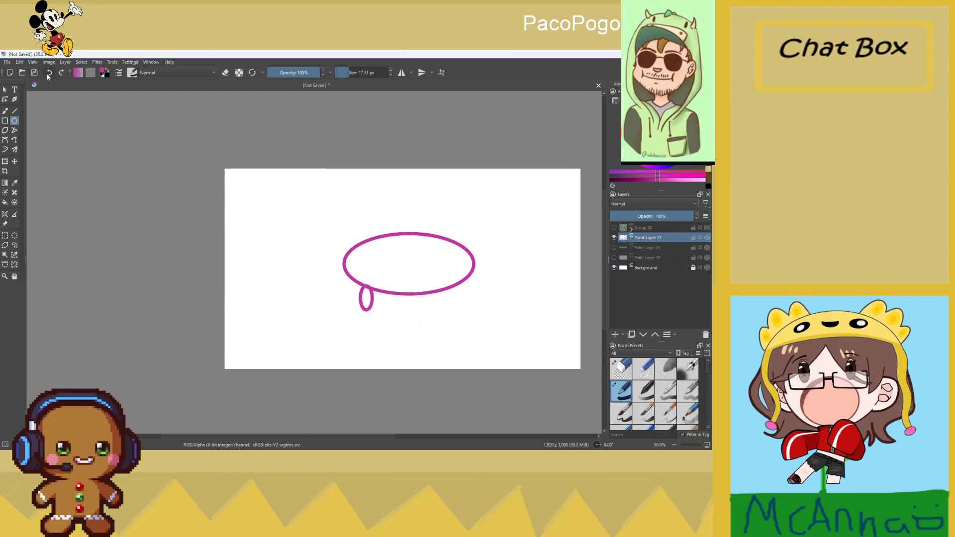
{"action": "left_click", "coordinate": [50, 72]}
{"action": "left_click", "coordinate": [49, 73]}
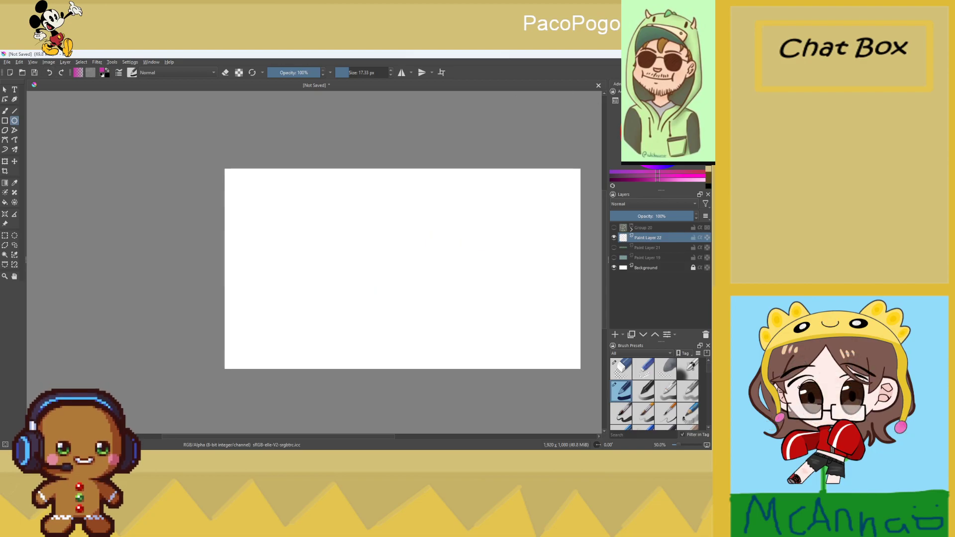
{"action": "key", "text": "x"}
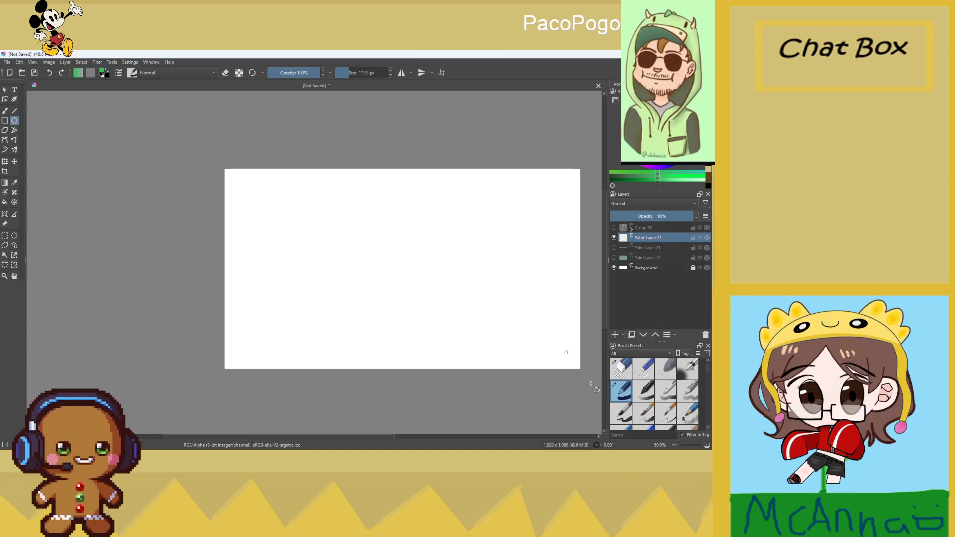
{"action": "left_click", "coordinate": [614, 228]}
{"action": "left_click", "coordinate": [613, 227]}
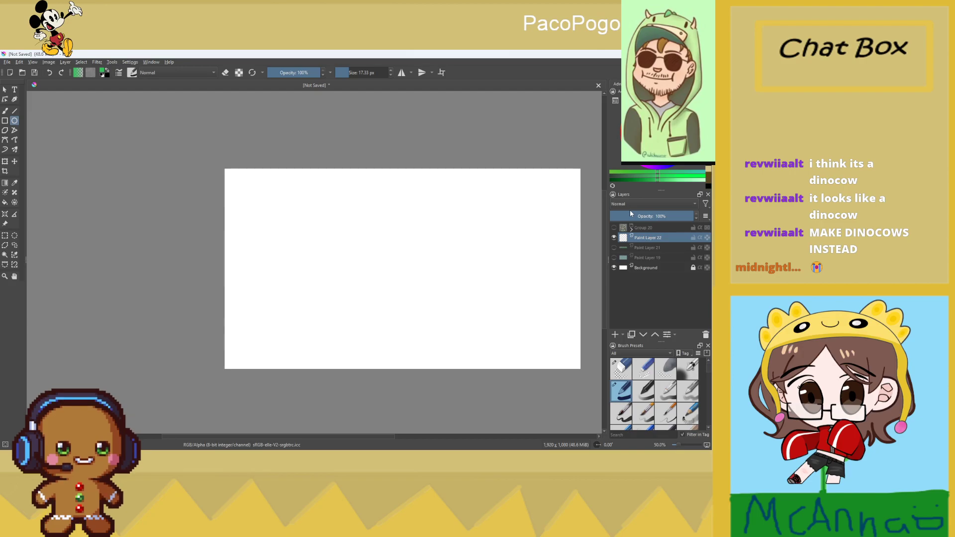
Draw a wide magenta ellipse as the animal's body and a circle about 430 px across overlapping its left end as the head
{"action": "left_click", "coordinate": [640, 168]}
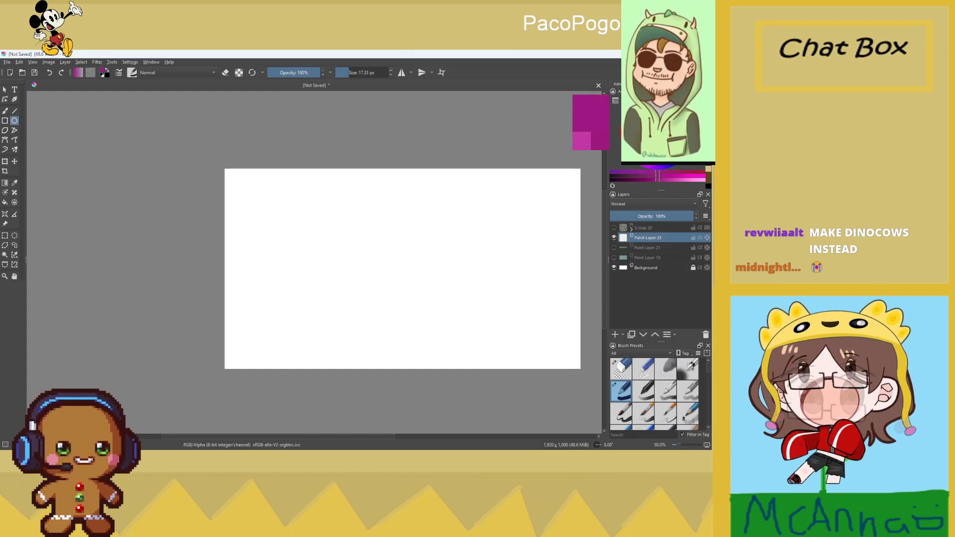
{"action": "left_click_drag", "start_coordinate": [318, 226], "coordinate": [502, 299]}
{"action": "scroll", "coordinate": [392, 260], "scroll_direction": "up", "scroll_amount": 4}
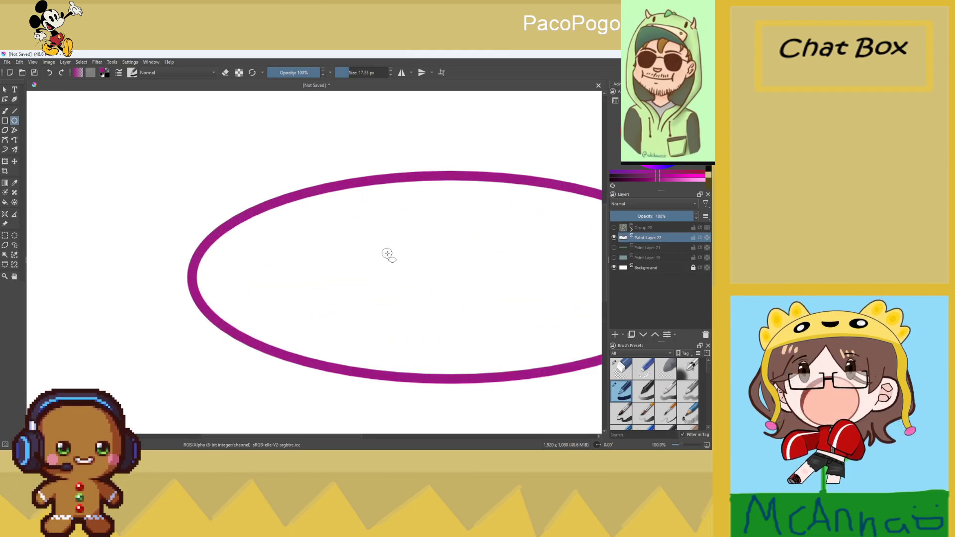
{"action": "scroll", "coordinate": [388, 254], "scroll_direction": "down", "scroll_amount": 4}
{"action": "left_click_drag", "start_coordinate": [283, 193], "coordinate": [365, 277]}
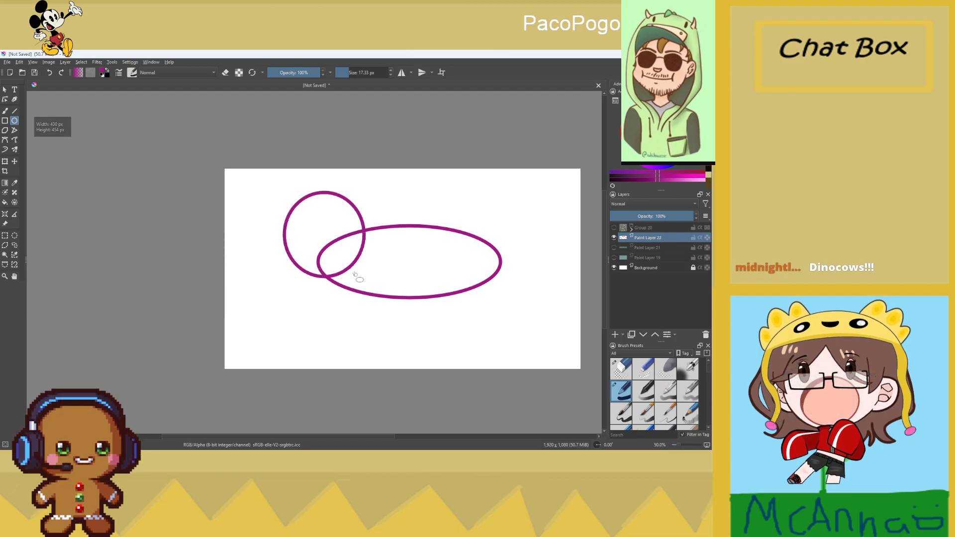
Draw four small magenta ellipses along the underside of the body as feet
{"action": "scroll", "coordinate": [344, 259], "scroll_direction": "up", "scroll_amount": 1}
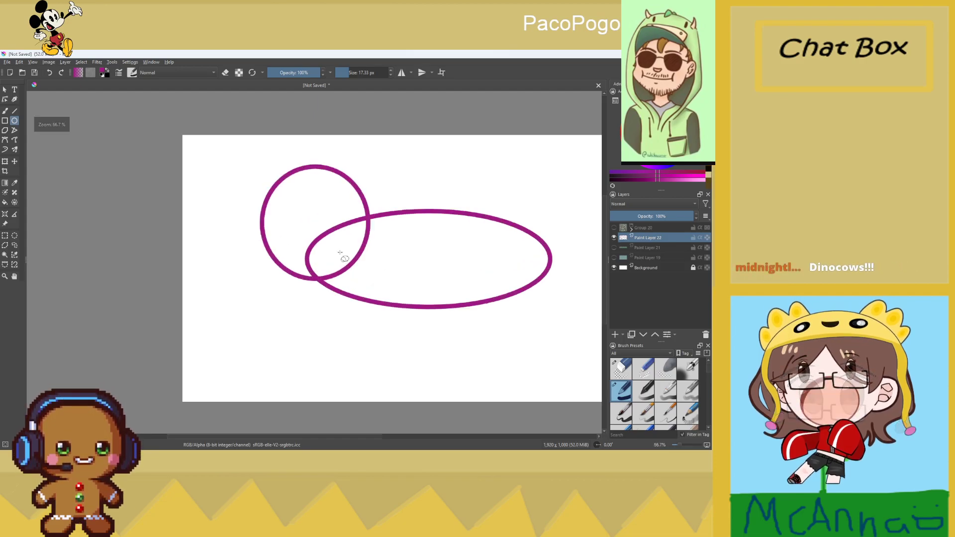
{"action": "mouse_move", "coordinate": [341, 297]}
{"action": "left_mouse_down"}
{"action": "mouse_move", "coordinate": [360, 320]}
{"action": "mouse_move", "coordinate": [401, 321]}
{"action": "left_mouse_up"}
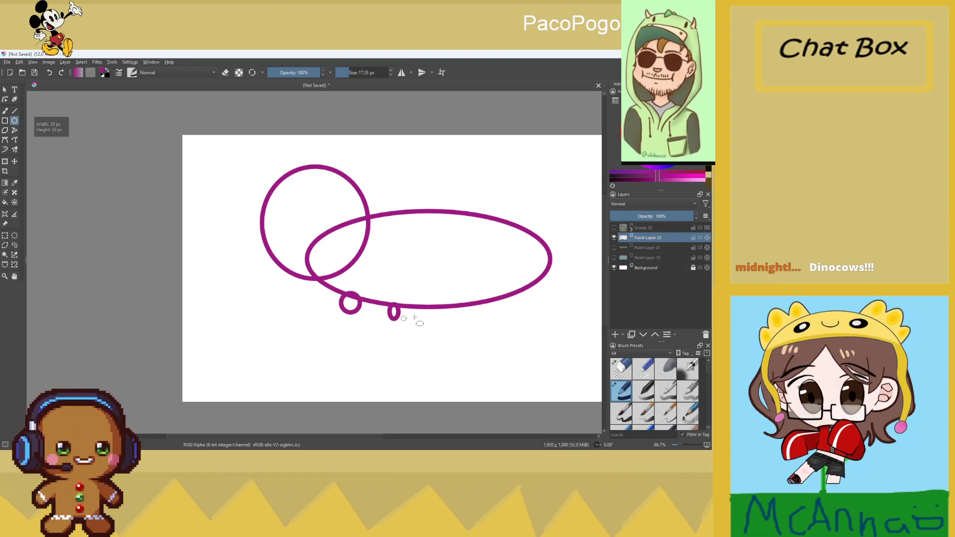
{"action": "mouse_move", "coordinate": [452, 304]}
{"action": "left_mouse_down"}
{"action": "mouse_move", "coordinate": [463, 321]}
{"action": "mouse_move", "coordinate": [505, 306]}
{"action": "mouse_move", "coordinate": [508, 317]}
{"action": "left_mouse_up"}
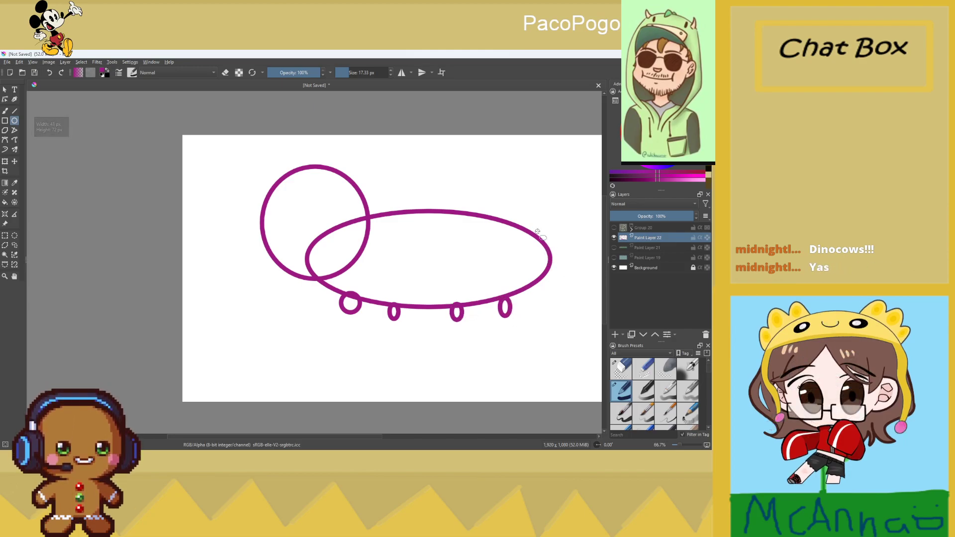
Try a tail at the right end of the body, first as a narrow upright ellipse and once more as a slanted straight line
{"action": "left_click_drag", "start_coordinate": [562, 190], "coordinate": [543, 255]}
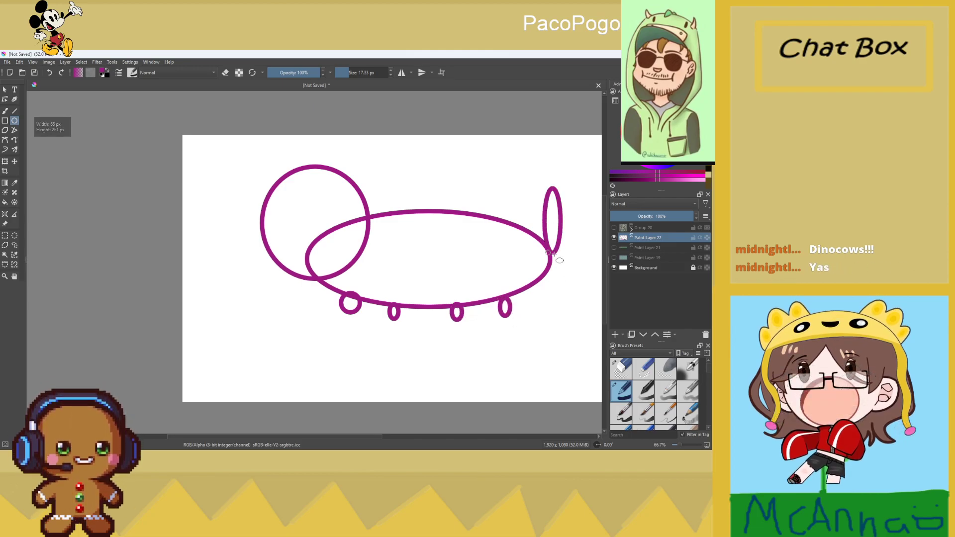
{"action": "left_click", "coordinate": [50, 73]}
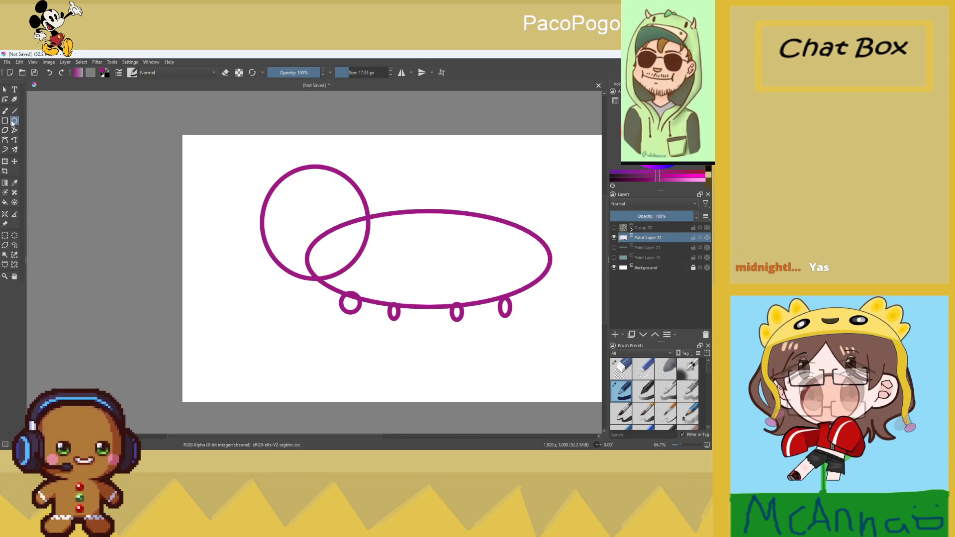
{"action": "left_click_drag", "start_coordinate": [545, 243], "coordinate": [576, 186]}
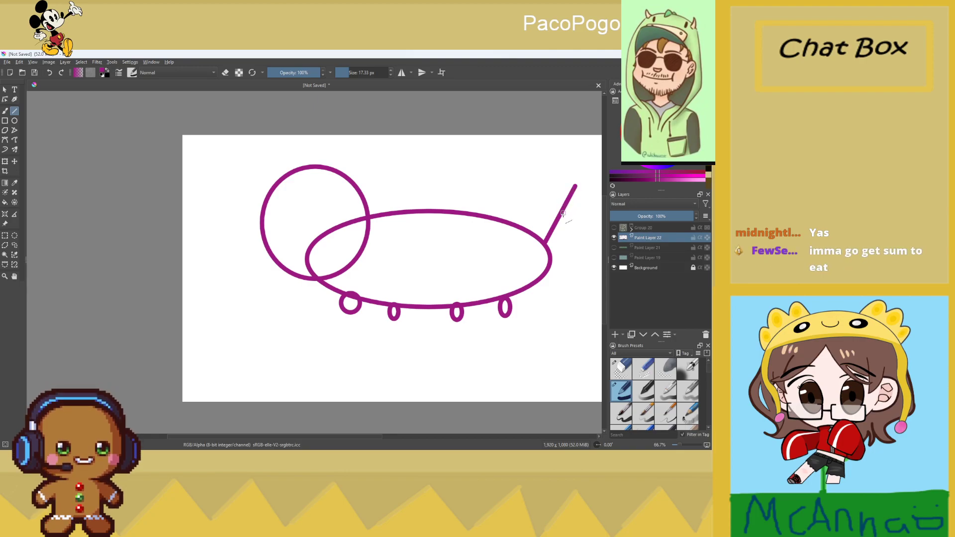
{"action": "left_click", "coordinate": [50, 73]}
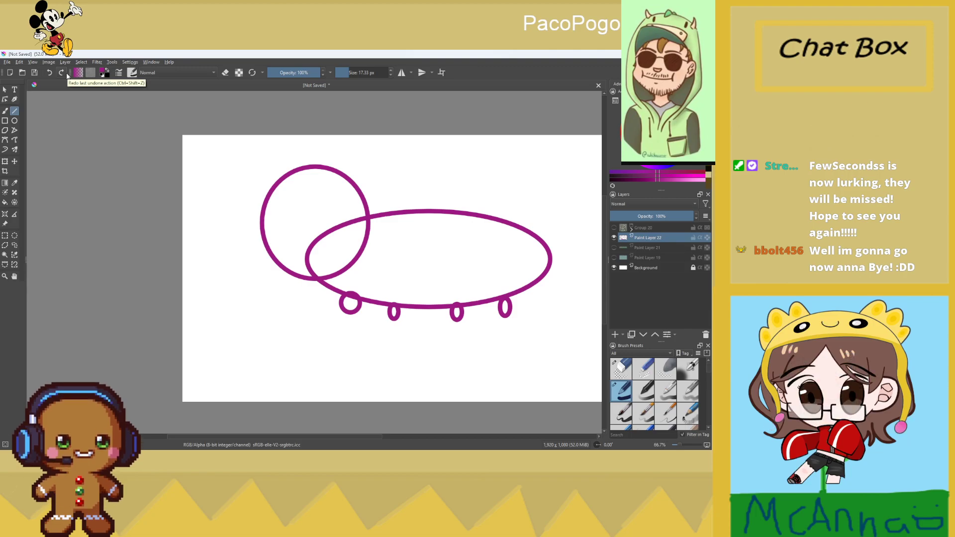
Show the character group briefly for comparison, hide it and undo the whole magenta animal sketch
{"action": "left_click", "coordinate": [614, 227]}
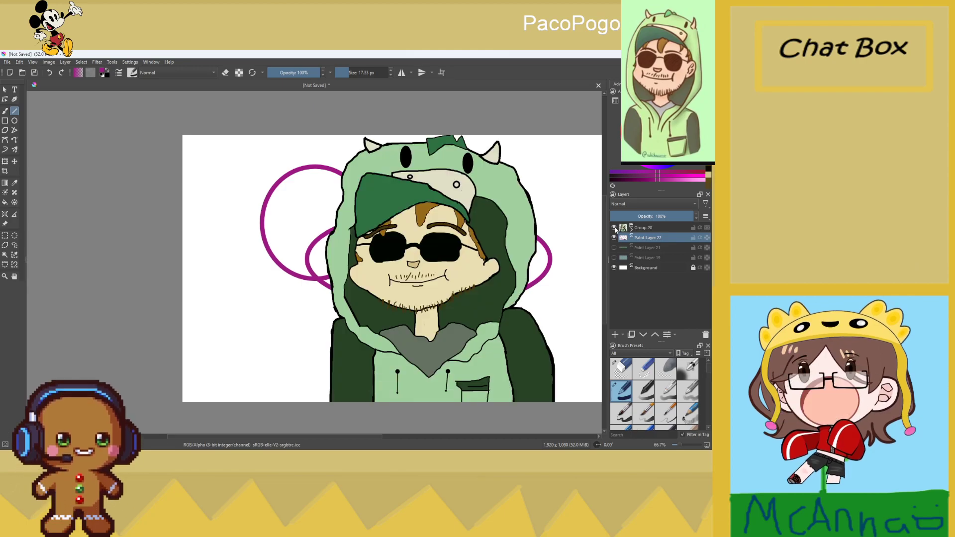
{"action": "left_click", "coordinate": [614, 227]}
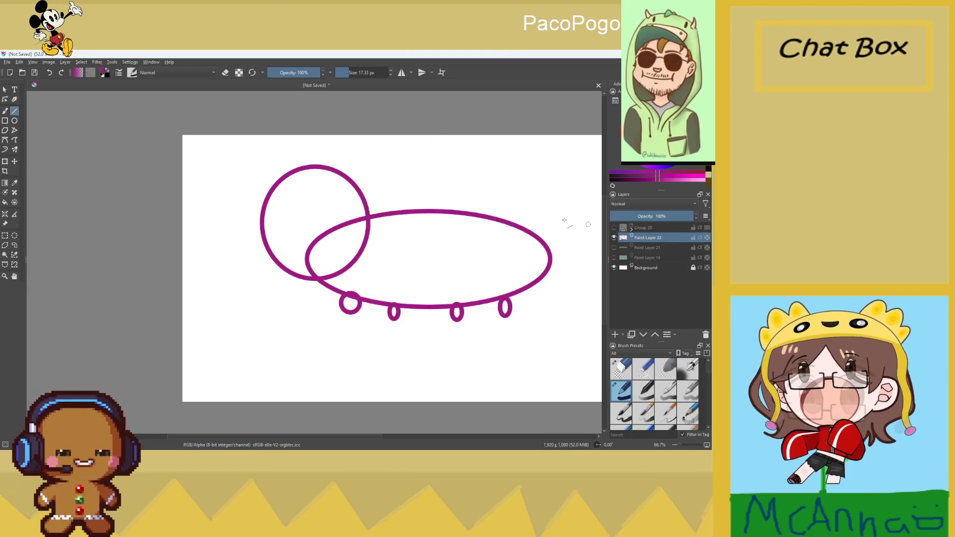
{"action": "left_click", "coordinate": [50, 76]}
{"action": "left_click", "coordinate": [49, 75]}
{"action": "left_click", "coordinate": [49, 75]}
{"action": "left_click", "coordinate": [50, 76]}
{"action": "left_click", "coordinate": [49, 75]}
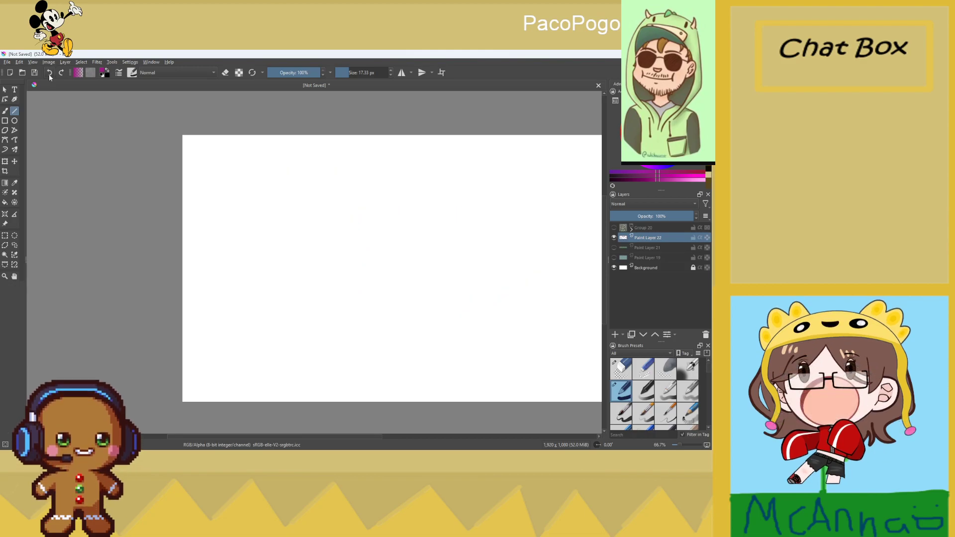
Draw one large magenta ellipse outline, slightly wider than tall, as the animal's head in the upper middle of the canvas
{"action": "left_click_drag", "start_coordinate": [299, 177], "coordinate": [422, 283]}
{"action": "scroll", "coordinate": [294, 219], "scroll_direction": "up", "scroll_amount": 3}
{"action": "scroll", "coordinate": [297, 219], "scroll_direction": "down", "scroll_amount": 3}
{"action": "scroll", "coordinate": [448, 150], "scroll_direction": "up", "scroll_amount": 2}
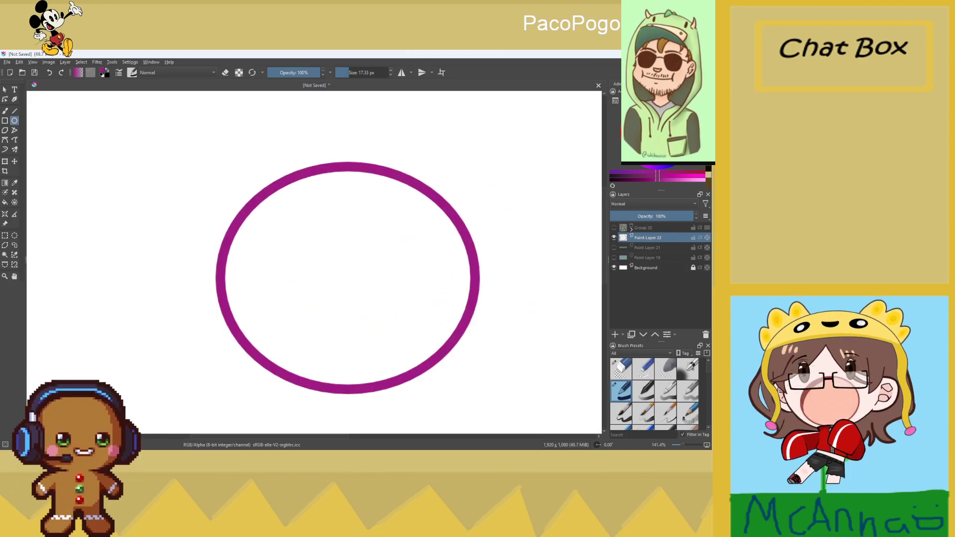
Lighten the colour to pale pink for the freehand brush and briefly show the character group as a reference
{"action": "key", "text": "l"}
{"action": "key", "text": "l"}
{"action": "left_click", "coordinate": [6, 111]}
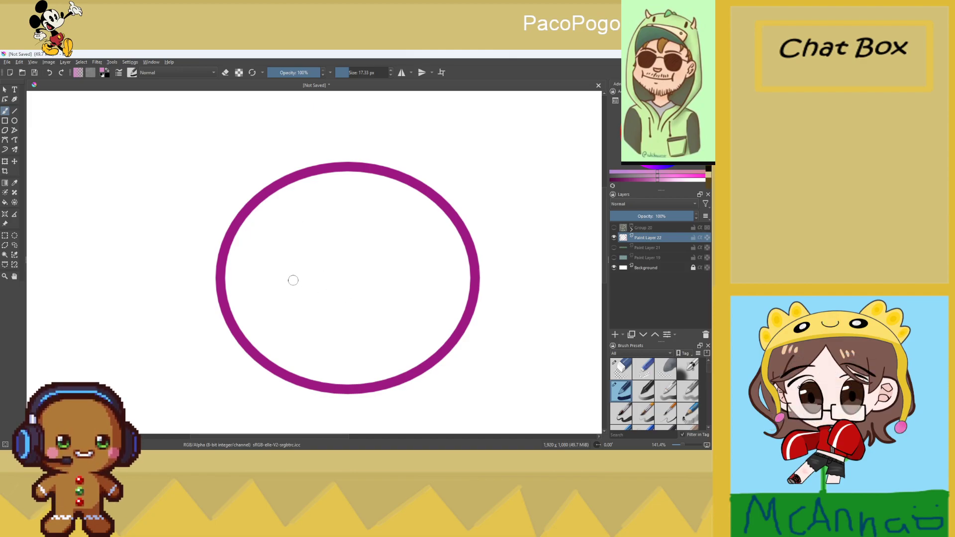
{"action": "left_click", "coordinate": [614, 228]}
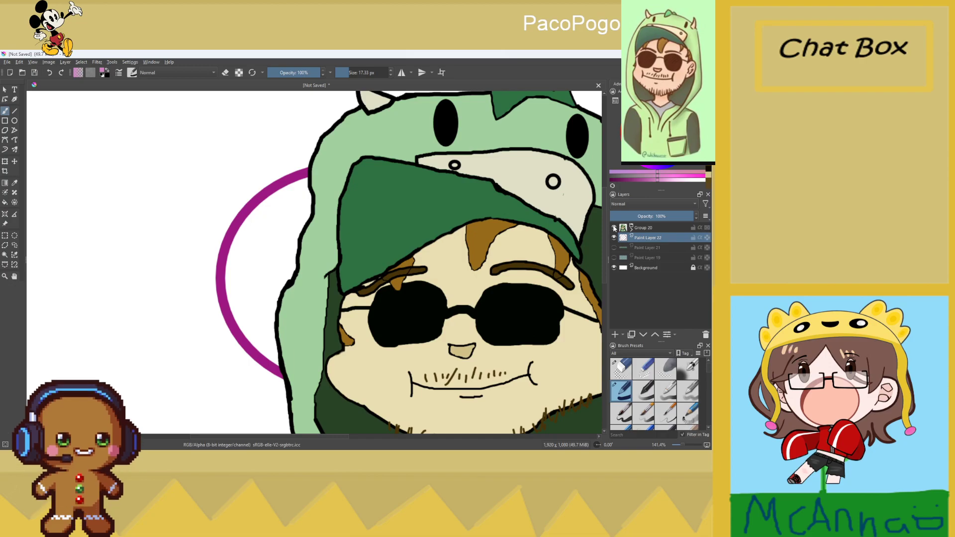
{"action": "left_click", "coordinate": [614, 228]}
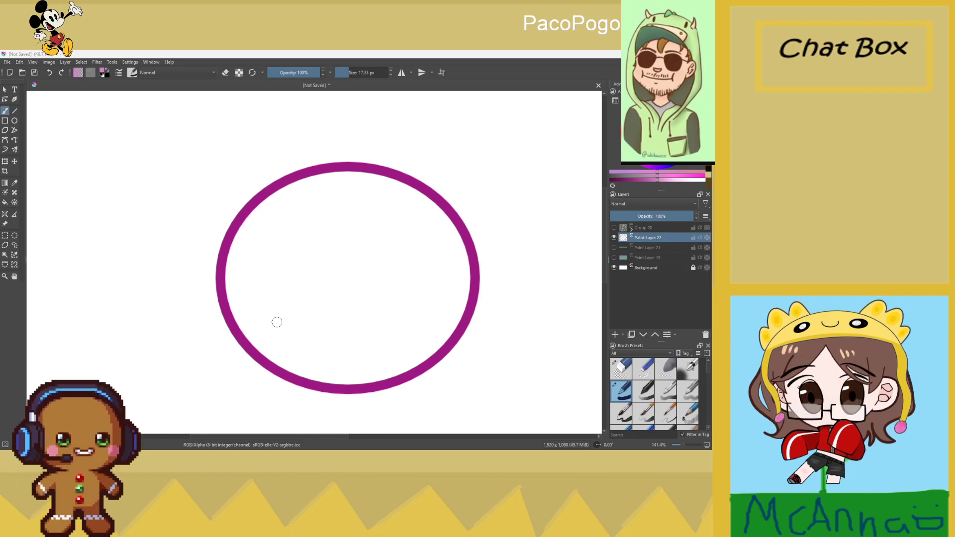
Add a paint layer directly below the outline layer and paint the lower third of the head pale pink as a muzzle
{"action": "left_click_drag", "start_coordinate": [262, 327], "coordinate": [315, 309]}
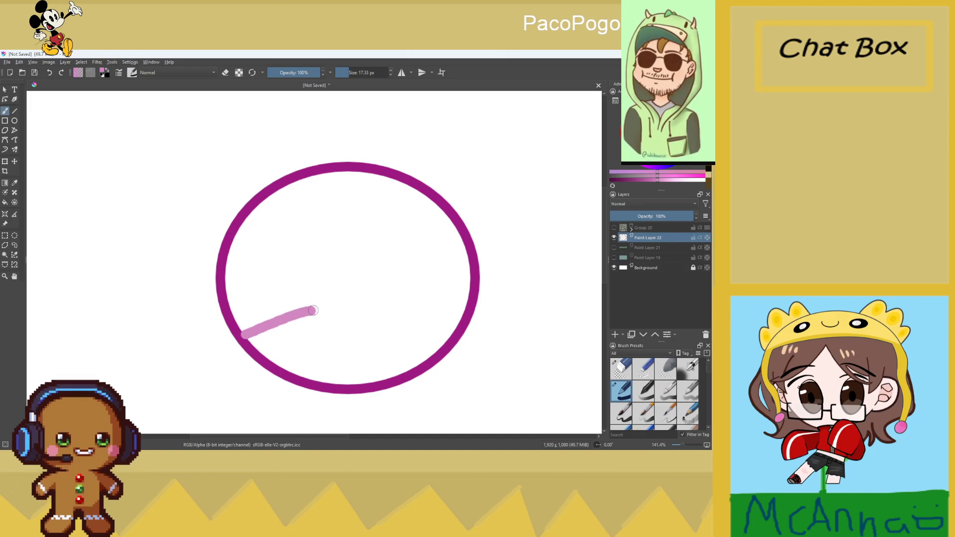
{"action": "key", "text": "ctrl+z"}
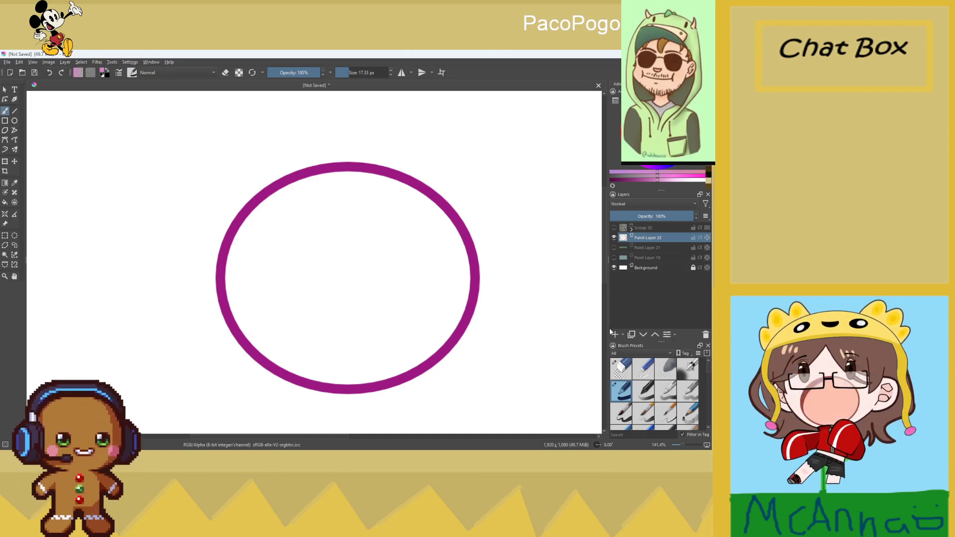
{"action": "left_click", "coordinate": [646, 257]}
{"action": "left_click", "coordinate": [615, 335]}
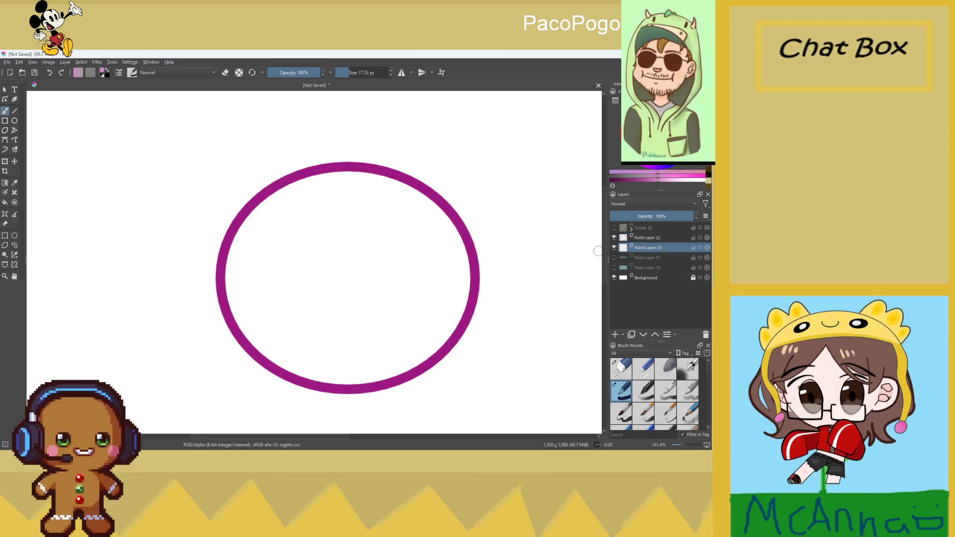
{"action": "mouse_move", "coordinate": [249, 326]}
{"action": "left_mouse_down"}
{"action": "mouse_move", "coordinate": [320, 310]}
{"action": "mouse_move", "coordinate": [459, 318]}
{"action": "mouse_move", "coordinate": [432, 339]}
{"action": "mouse_move", "coordinate": [382, 350]}
{"action": "mouse_move", "coordinate": [420, 335]}
{"action": "mouse_move", "coordinate": [386, 340]}
{"action": "mouse_move", "coordinate": [436, 341]}
{"action": "mouse_move", "coordinate": [452, 326]}
{"action": "mouse_move", "coordinate": [437, 323]}
{"action": "mouse_move", "coordinate": [455, 323]}
{"action": "mouse_move", "coordinate": [332, 322]}
{"action": "mouse_move", "coordinate": [258, 341]}
{"action": "left_mouse_up"}
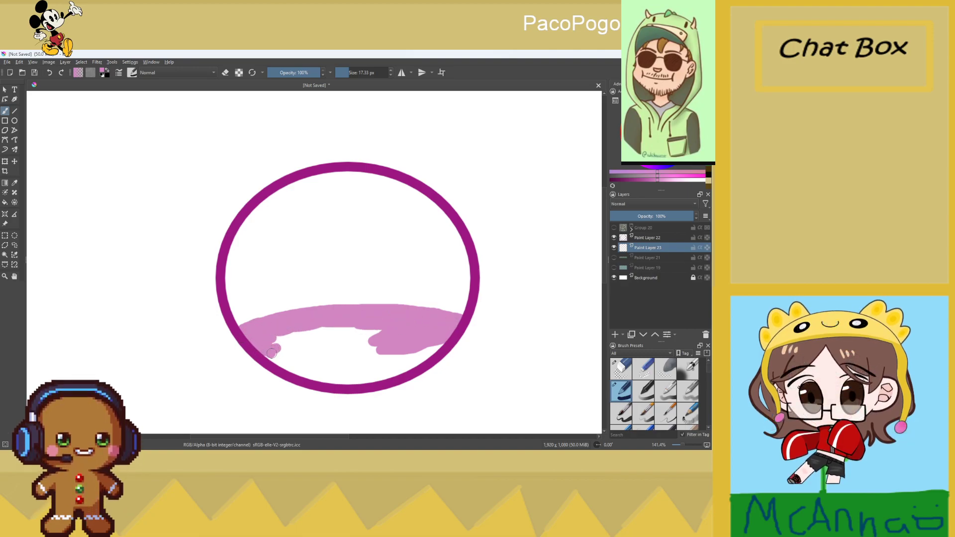
{"action": "mouse_move", "coordinate": [279, 362]}
{"action": "left_mouse_down"}
{"action": "mouse_move", "coordinate": [319, 368]}
{"action": "mouse_move", "coordinate": [380, 357]}
{"action": "mouse_move", "coordinate": [294, 353]}
{"action": "mouse_move", "coordinate": [344, 333]}
{"action": "mouse_move", "coordinate": [311, 331]}
{"action": "mouse_move", "coordinate": [325, 328]}
{"action": "mouse_move", "coordinate": [278, 335]}
{"action": "left_mouse_up"}
{"action": "mouse_move", "coordinate": [308, 371]}
{"action": "left_mouse_down"}
{"action": "mouse_move", "coordinate": [352, 370]}
{"action": "mouse_move", "coordinate": [288, 369]}
{"action": "mouse_move", "coordinate": [350, 380]}
{"action": "mouse_move", "coordinate": [410, 353]}
{"action": "mouse_move", "coordinate": [338, 376]}
{"action": "mouse_move", "coordinate": [403, 372]}
{"action": "mouse_move", "coordinate": [439, 348]}
{"action": "mouse_move", "coordinate": [393, 367]}
{"action": "mouse_move", "coordinate": [427, 350]}
{"action": "left_mouse_up"}
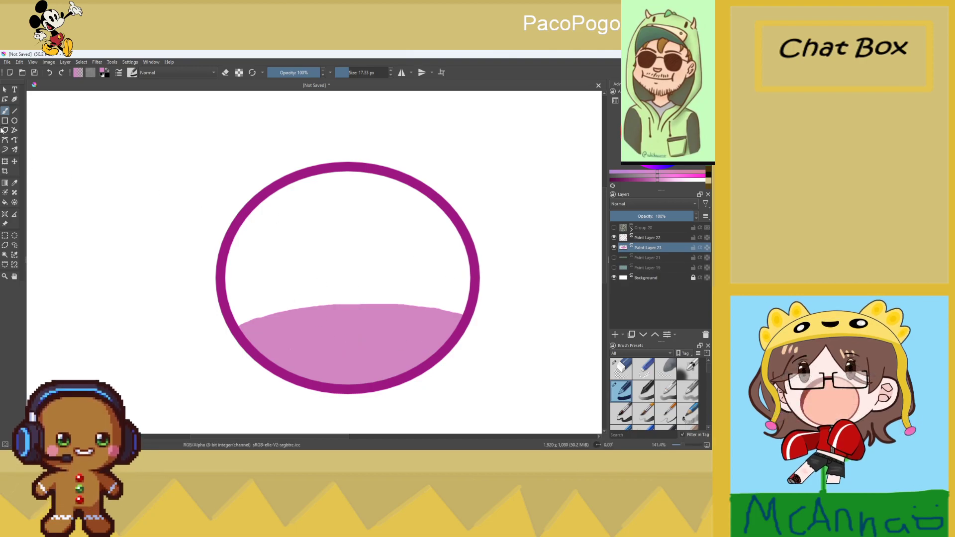
Draw two small near-black ellipses, about 15 by 24 px, on either side of the pink muzzle as nostrils
{"action": "left_click", "coordinate": [15, 120]}
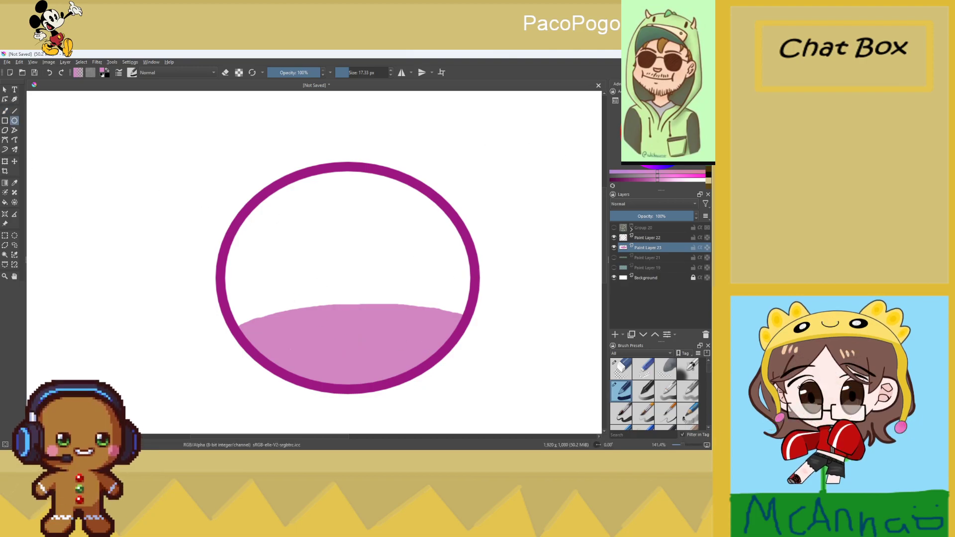
{"action": "key", "text": "d"}
{"action": "left_click_drag", "start_coordinate": [411, 314], "coordinate": [428, 337]}
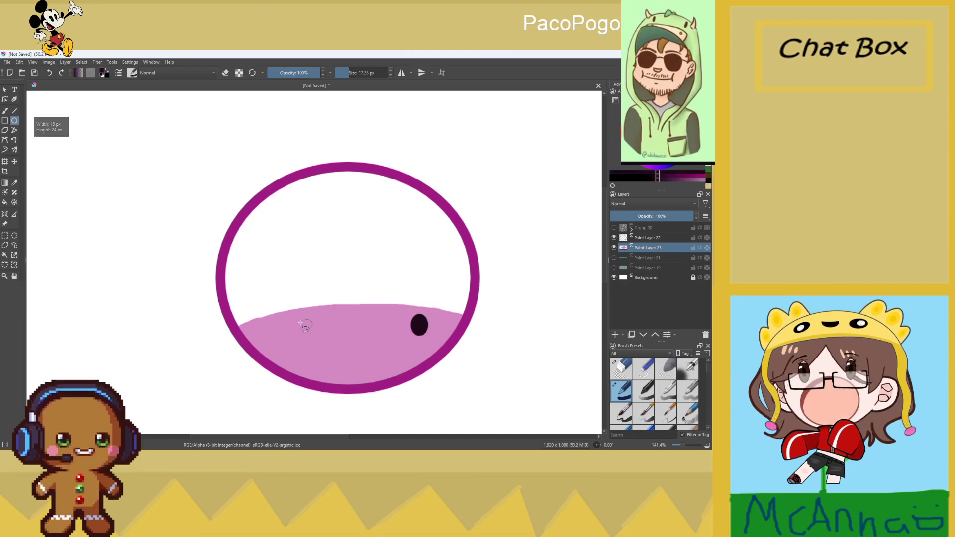
{"action": "left_click_drag", "start_coordinate": [284, 322], "coordinate": [298, 340]}
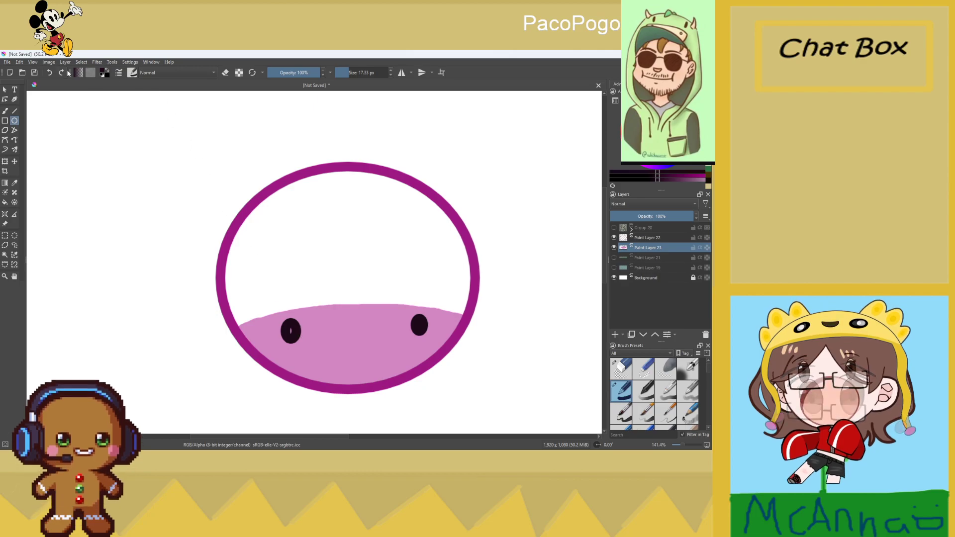
{"action": "key", "text": "ctrl+z"}
{"action": "left_click_drag", "start_coordinate": [281, 322], "coordinate": [297, 343]}
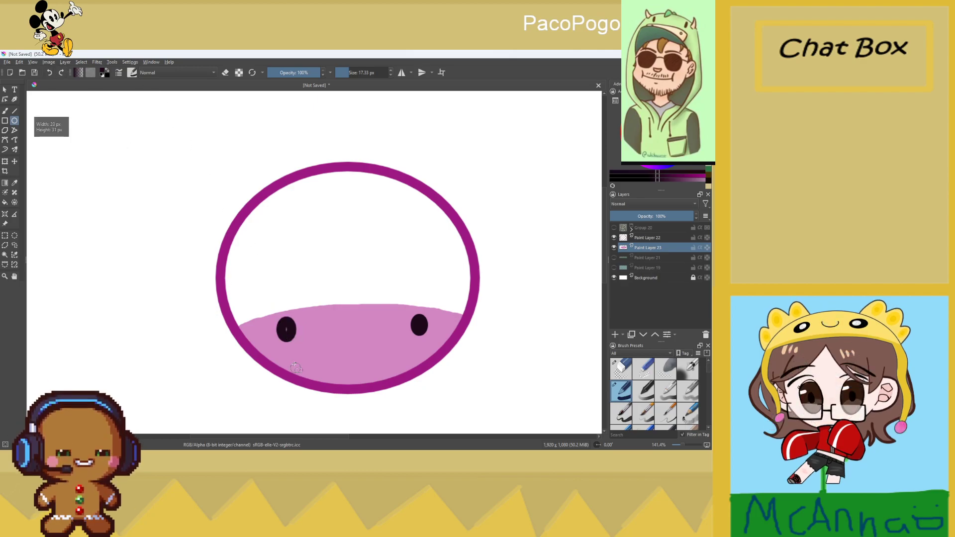
{"action": "left_click", "coordinate": [49, 72]}
{"action": "left_click_drag", "start_coordinate": [287, 322], "coordinate": [299, 340]}
Draw two upright near-black ellipse outlines above the muzzle as eyes
{"action": "scroll", "coordinate": [338, 330], "scroll_direction": "down", "scroll_amount": 1}
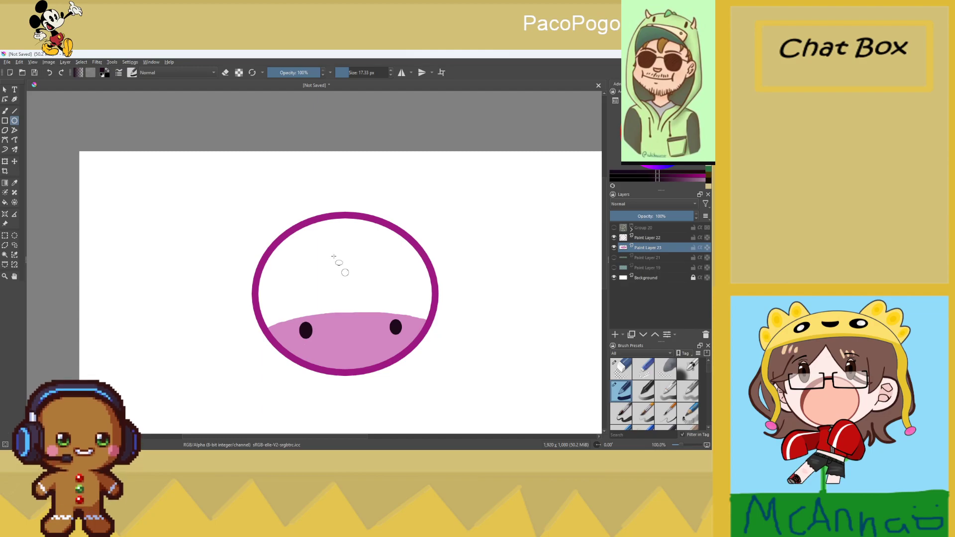
{"action": "left_click_drag", "start_coordinate": [289, 252], "coordinate": [302, 281]}
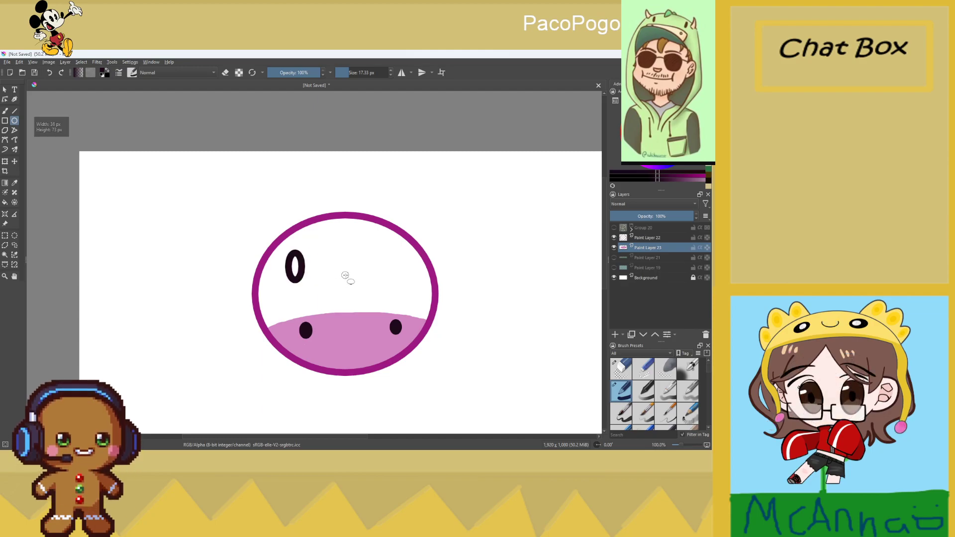
{"action": "left_click_drag", "start_coordinate": [368, 244], "coordinate": [390, 287]}
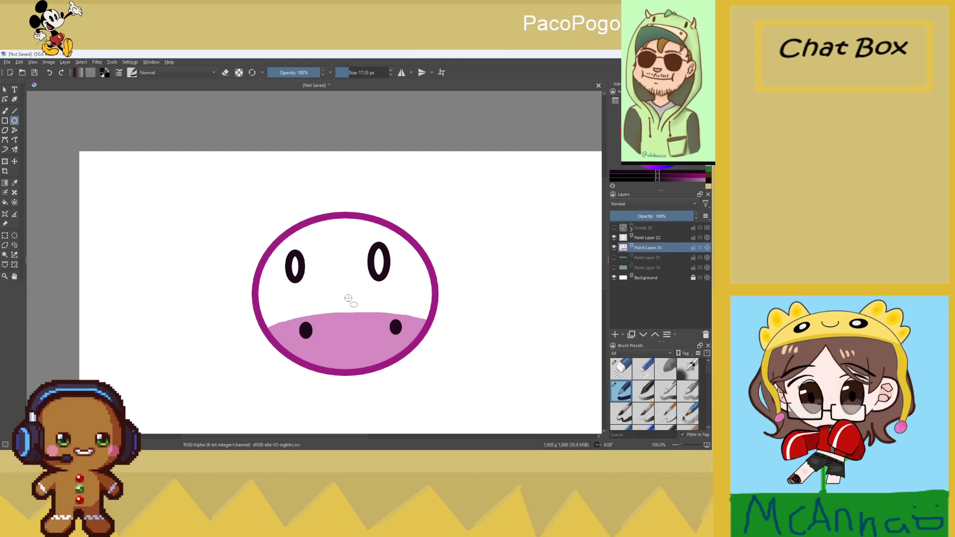
Try a jagged mane of bright pink straight lines along the top of the head and undo all of its segments
{"action": "left_click", "coordinate": [657, 175]}
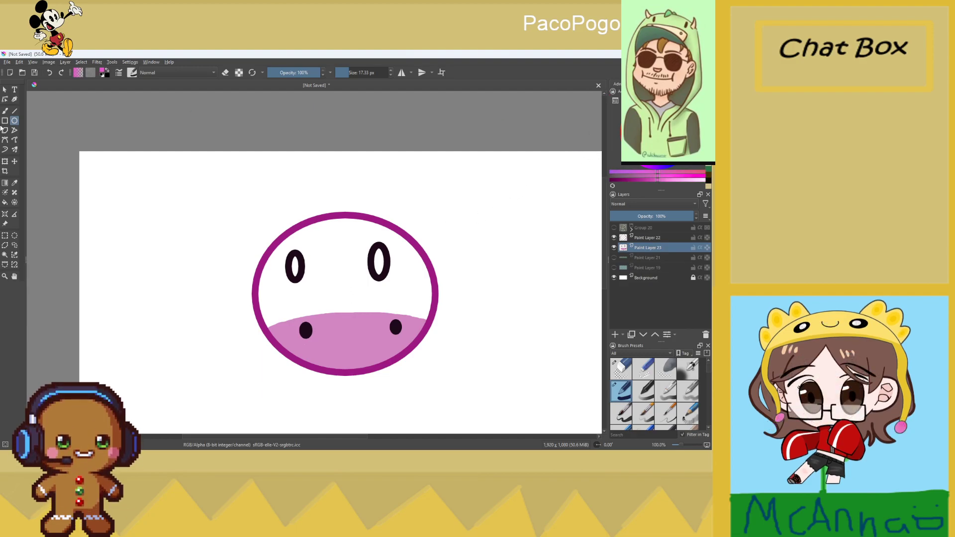
{"action": "left_click", "coordinate": [14, 111]}
{"action": "left_click_drag", "start_coordinate": [329, 213], "coordinate": [372, 208]}
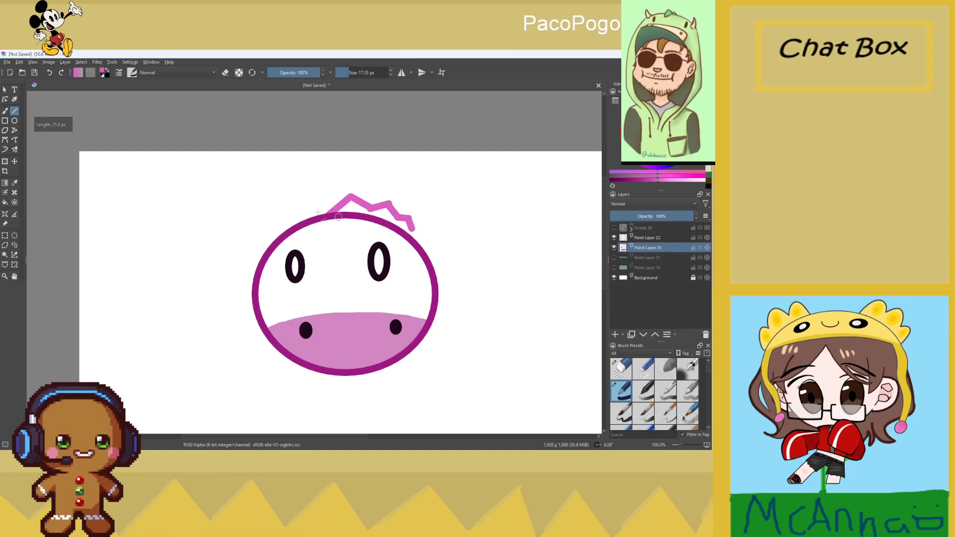
{"action": "left_click_drag", "start_coordinate": [333, 210], "coordinate": [304, 215]}
{"action": "left_click", "coordinate": [52, 74]}
{"action": "left_click", "coordinate": [52, 74]}
{"action": "left_click", "coordinate": [51, 75]}
{"action": "left_click", "coordinate": [52, 74]}
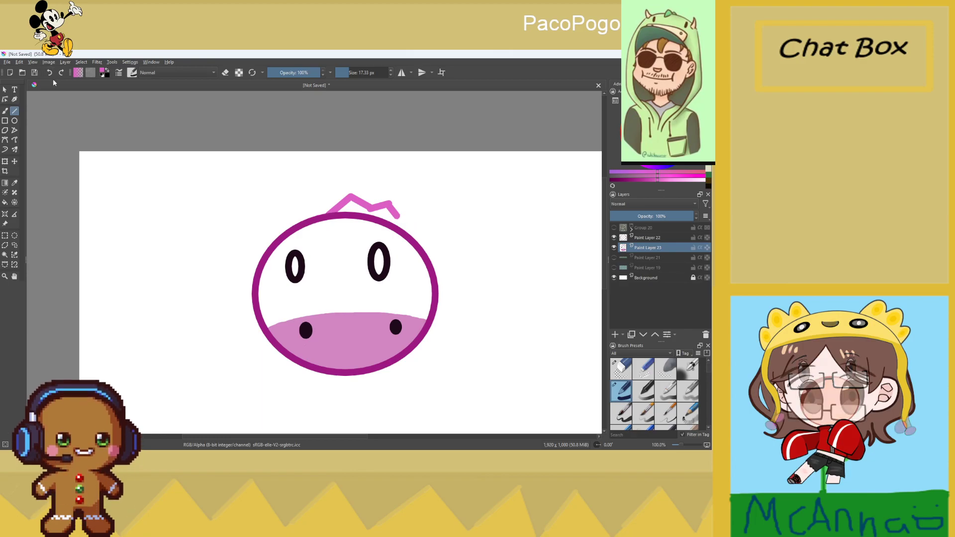
{"action": "left_click", "coordinate": [53, 74]}
{"action": "left_click", "coordinate": [52, 73]}
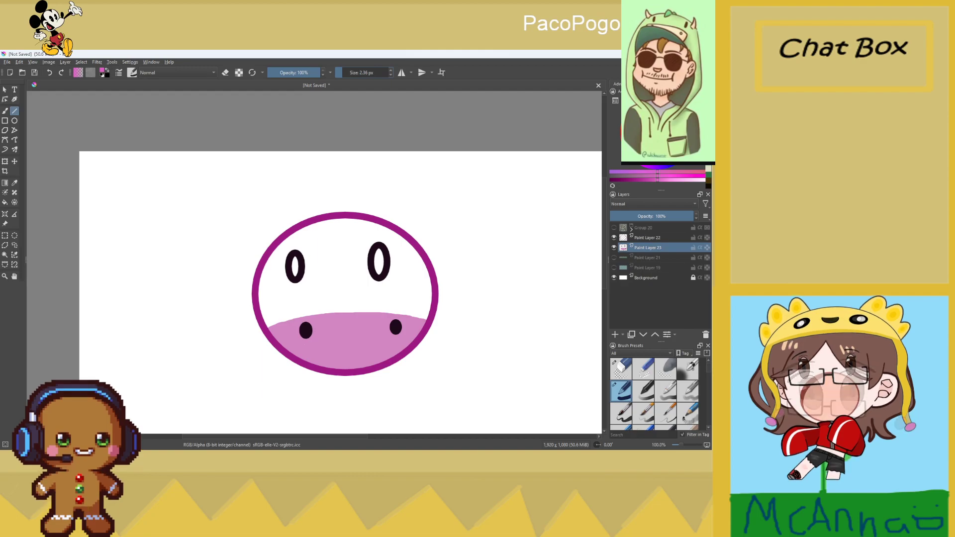
Add a paint layer above the head outline layer and draw two adjoining bright pink triangular mane spikes on the head with straight lines
{"action": "left_click", "coordinate": [647, 238]}
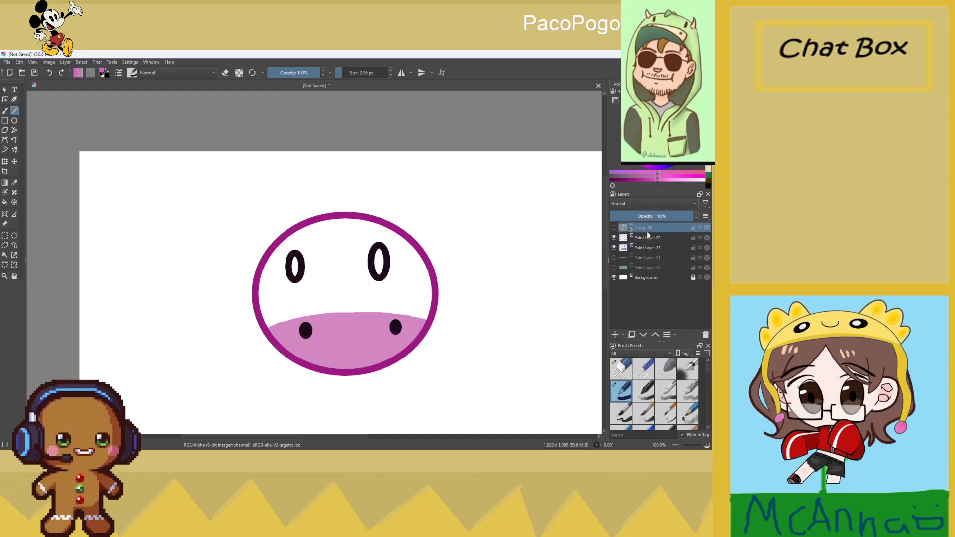
{"action": "left_click", "coordinate": [614, 334]}
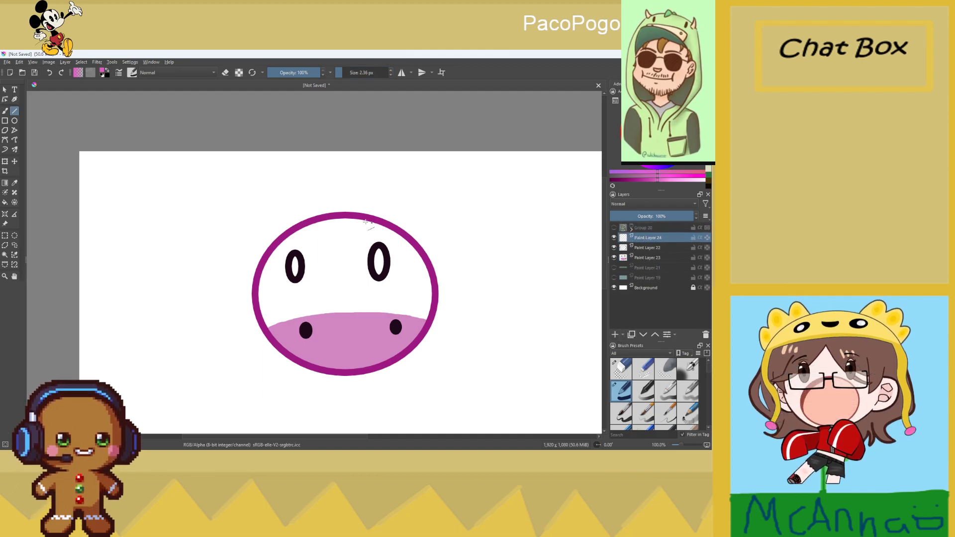
{"action": "scroll", "coordinate": [326, 220], "scroll_direction": "up", "scroll_amount": 2}
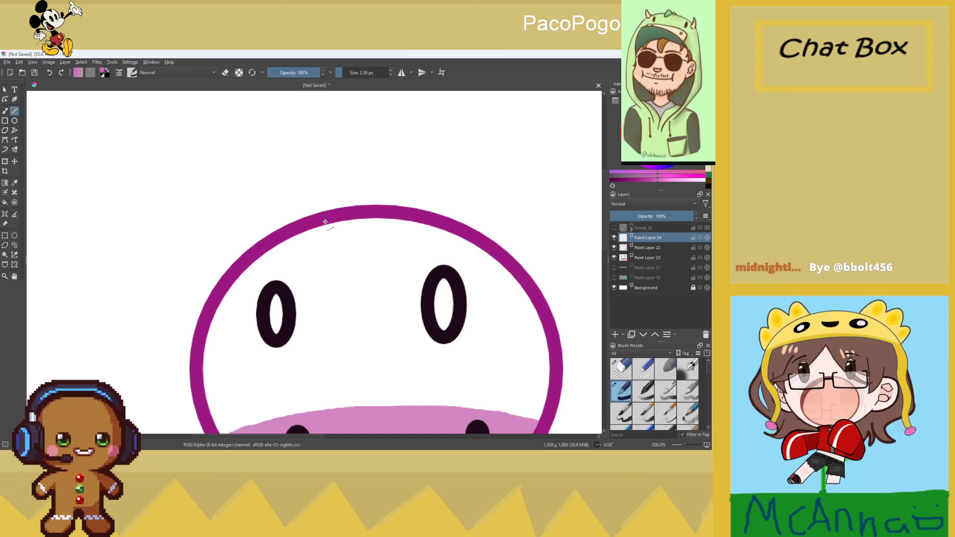
{"action": "scroll", "coordinate": [326, 220], "scroll_direction": "up", "scroll_amount": 1}
{"action": "mouse_move", "coordinate": [338, 221]}
{"action": "left_mouse_down"}
{"action": "mouse_move", "coordinate": [358, 153]}
{"action": "mouse_move", "coordinate": [382, 141]}
{"action": "mouse_move", "coordinate": [438, 225]}
{"action": "left_mouse_up"}
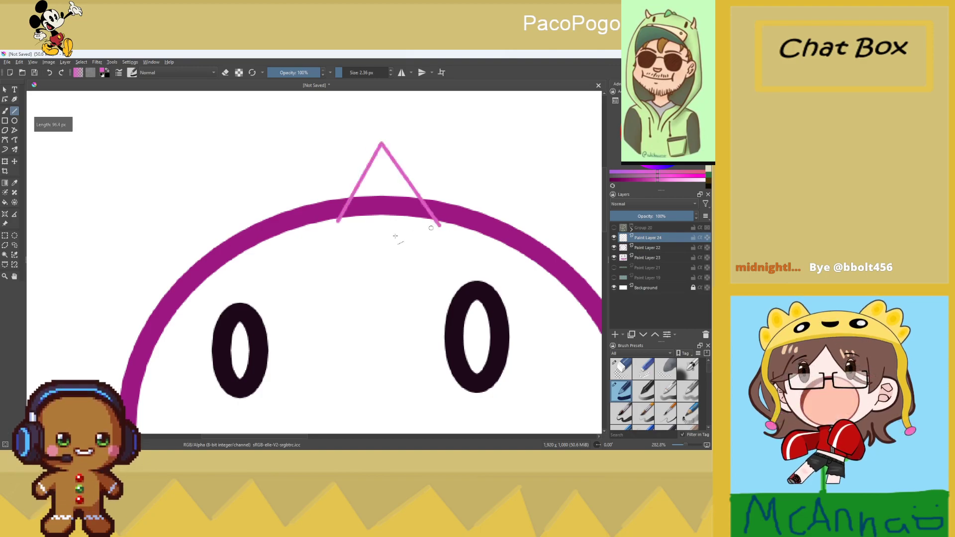
{"action": "left_click_drag", "start_coordinate": [338, 221], "coordinate": [439, 227]}
{"action": "left_click_drag", "start_coordinate": [407, 176], "coordinate": [444, 142]}
{"action": "mouse_move", "coordinate": [466, 171]}
{"action": "left_mouse_down"}
{"action": "mouse_move", "coordinate": [488, 199]}
{"action": "mouse_move", "coordinate": [436, 221]}
{"action": "left_mouse_up"}
Draw a third bright pink triangular spike with straight lines beside the other two mane spikes
{"action": "left_click_drag", "start_coordinate": [477, 181], "coordinate": [526, 160]}
{"action": "left_click_drag", "start_coordinate": [526, 161], "coordinate": [536, 228]}
{"action": "left_click_drag", "start_coordinate": [535, 228], "coordinate": [440, 225]}
Fill the three mane spikes with the same bright pink
{"action": "scroll", "coordinate": [461, 215], "scroll_direction": "down", "scroll_amount": 3}
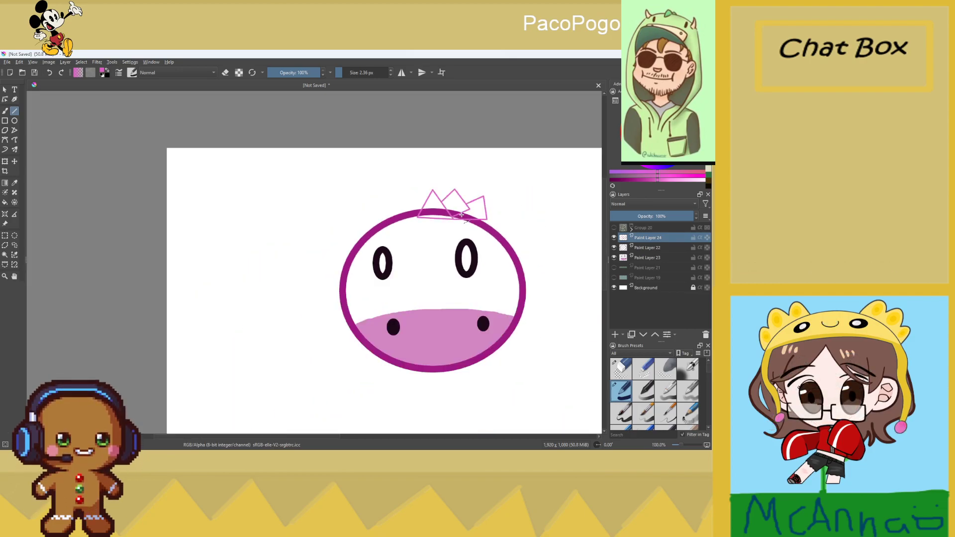
{"action": "scroll", "coordinate": [461, 215], "scroll_direction": "up", "scroll_amount": 1}
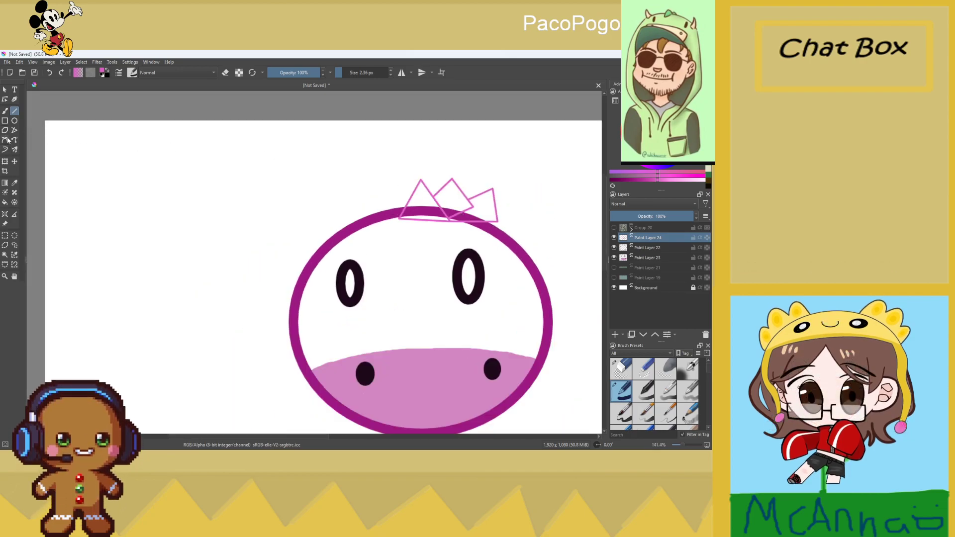
{"action": "left_click", "coordinate": [5, 202]}
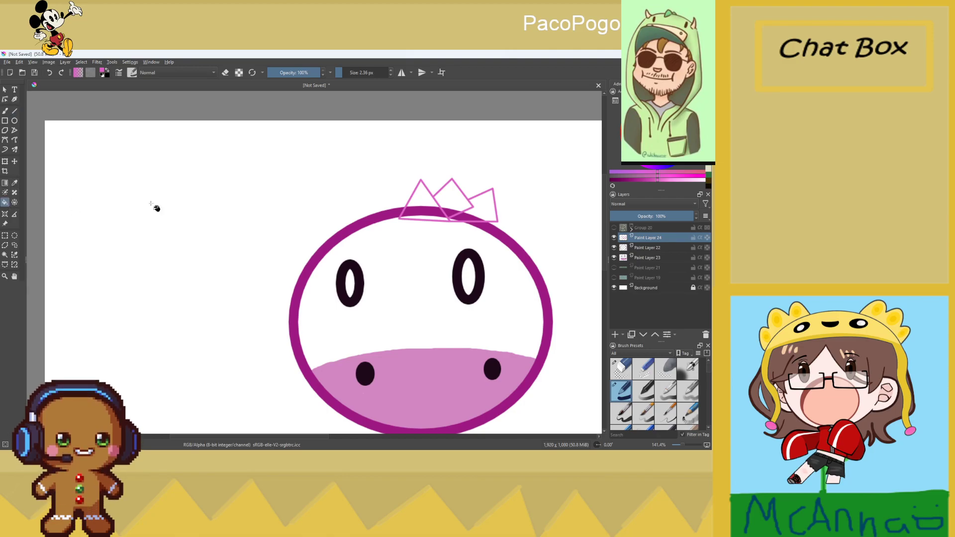
{"action": "left_click", "coordinate": [418, 206]}
{"action": "left_click", "coordinate": [451, 196]}
{"action": "left_click", "coordinate": [485, 209]}
{"action": "scroll", "coordinate": [360, 207], "scroll_direction": "down", "scroll_amount": 1}
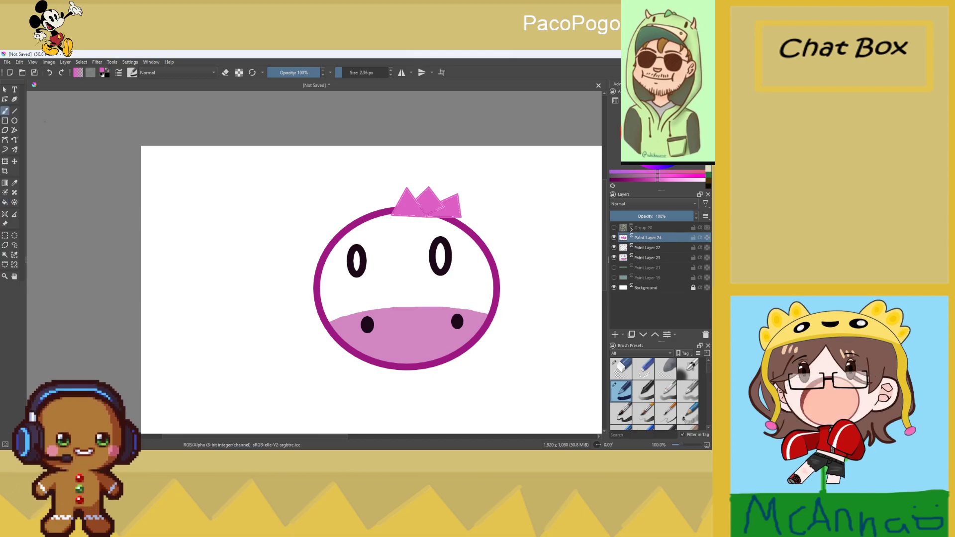
Paint over the unfilled seams inside the first and second mane spikes with the pink brush
{"action": "scroll", "coordinate": [409, 216], "scroll_direction": "up", "scroll_amount": 3}
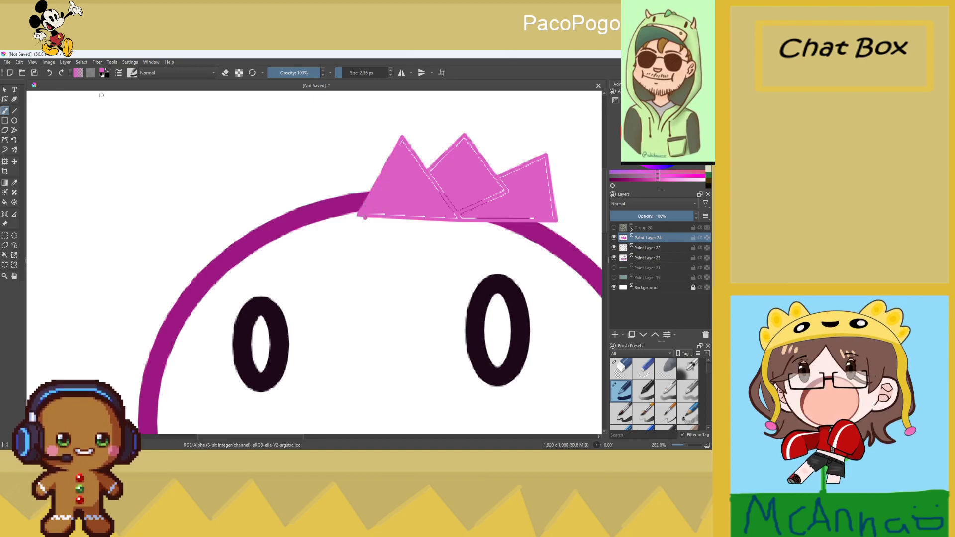
{"action": "scroll", "coordinate": [399, 202], "scroll_direction": "up", "scroll_amount": 4}
{"action": "scroll", "coordinate": [307, 230], "scroll_direction": "down", "scroll_amount": 2}
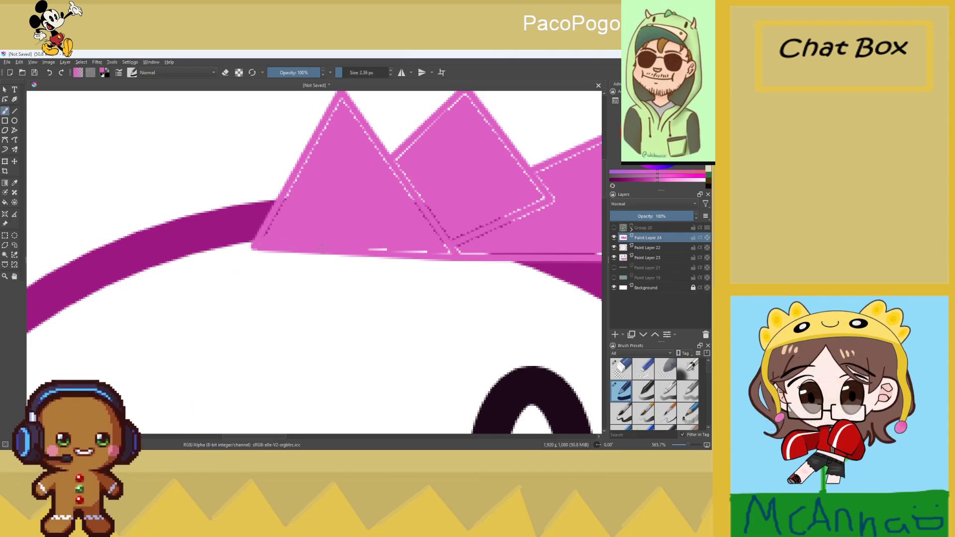
{"action": "left_click_drag", "start_coordinate": [431, 240], "coordinate": [474, 226]}
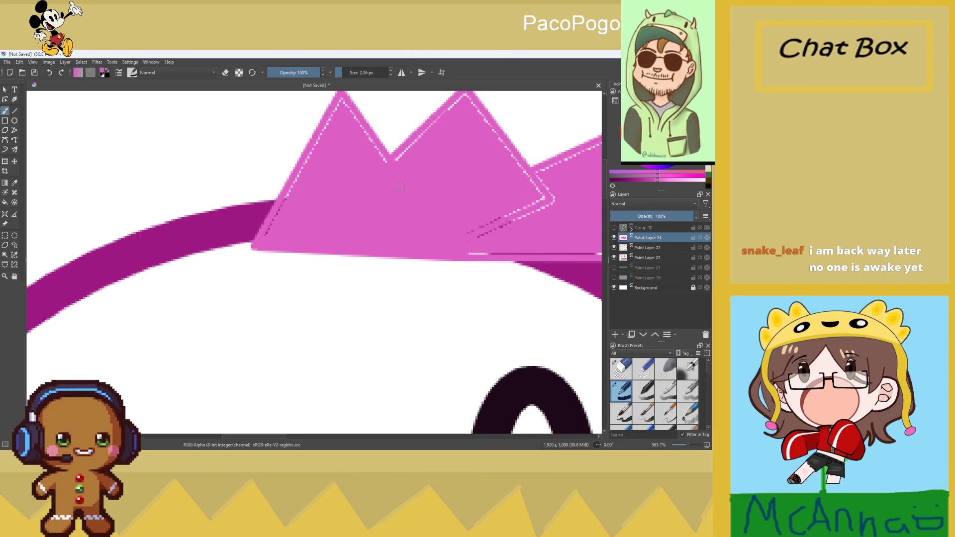
{"action": "scroll", "coordinate": [356, 134], "scroll_direction": "down", "scroll_amount": 5}
{"action": "scroll", "coordinate": [356, 133], "scroll_direction": "up", "scroll_amount": 7}
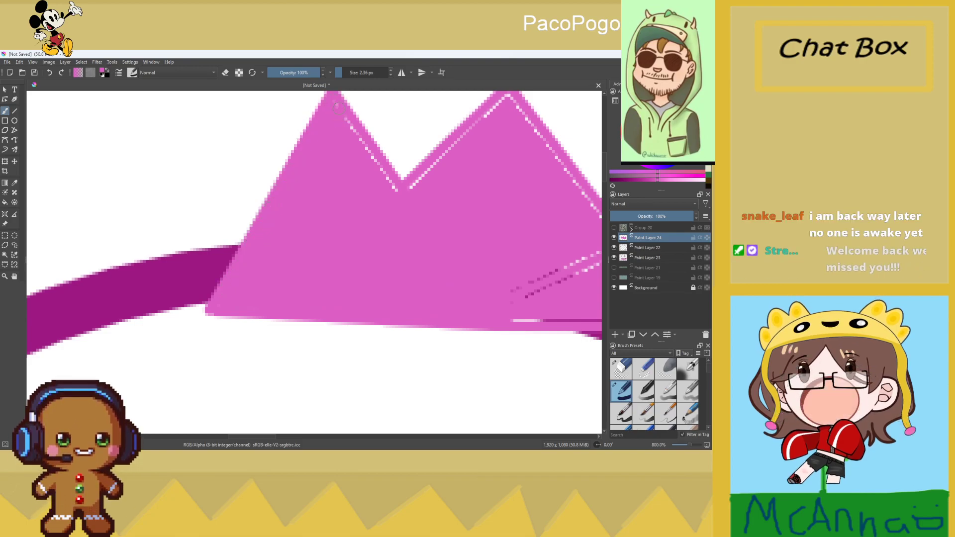
{"action": "mouse_move", "coordinate": [371, 157]}
{"action": "left_mouse_down"}
{"action": "mouse_move", "coordinate": [397, 200]}
{"action": "mouse_move", "coordinate": [460, 138]}
{"action": "left_mouse_up"}
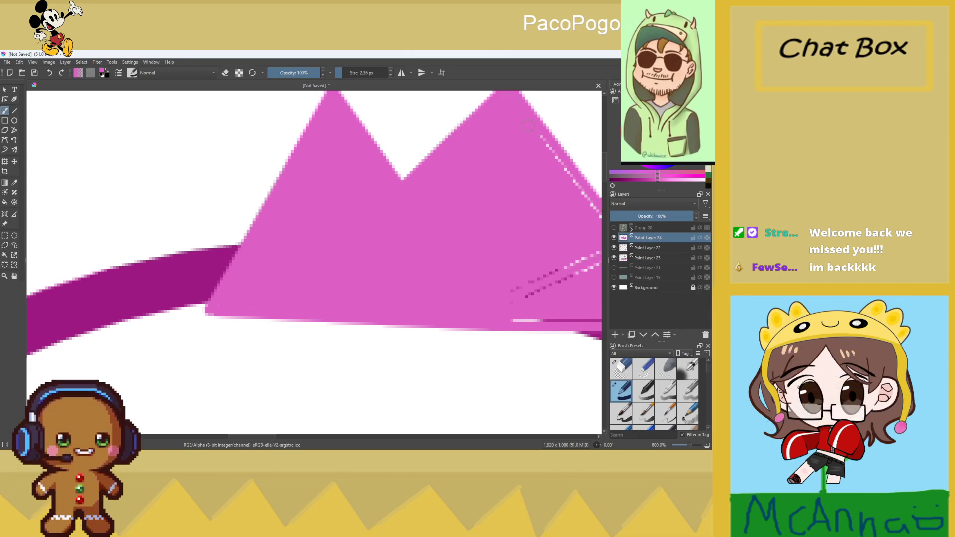
{"action": "scroll", "coordinate": [534, 133], "scroll_direction": "down", "scroll_amount": 1}
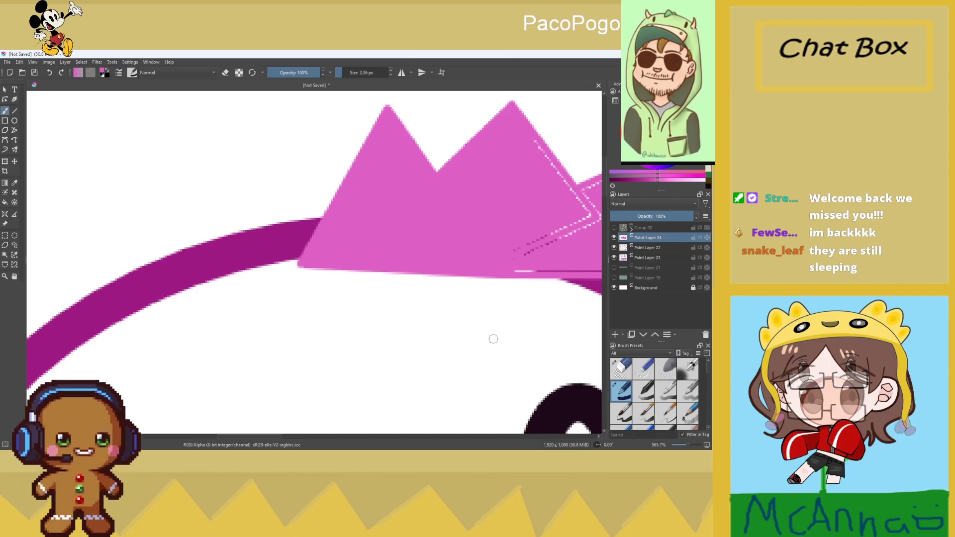
Paint over the remaining unfilled seams in the third spike and along the mane's base in pink
{"action": "left_click_drag", "start_coordinate": [276, 435], "coordinate": [308, 435]}
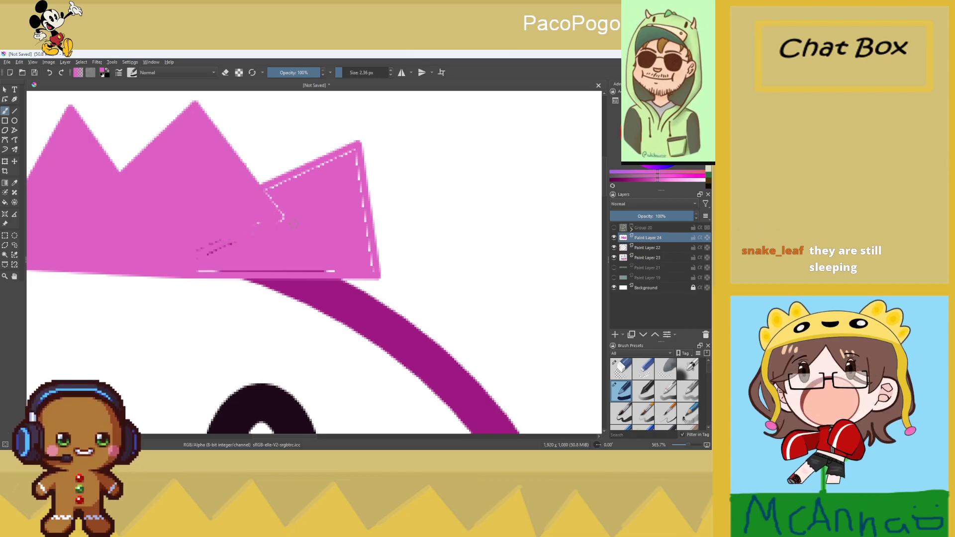
{"action": "left_click_drag", "start_coordinate": [230, 239], "coordinate": [193, 249]}
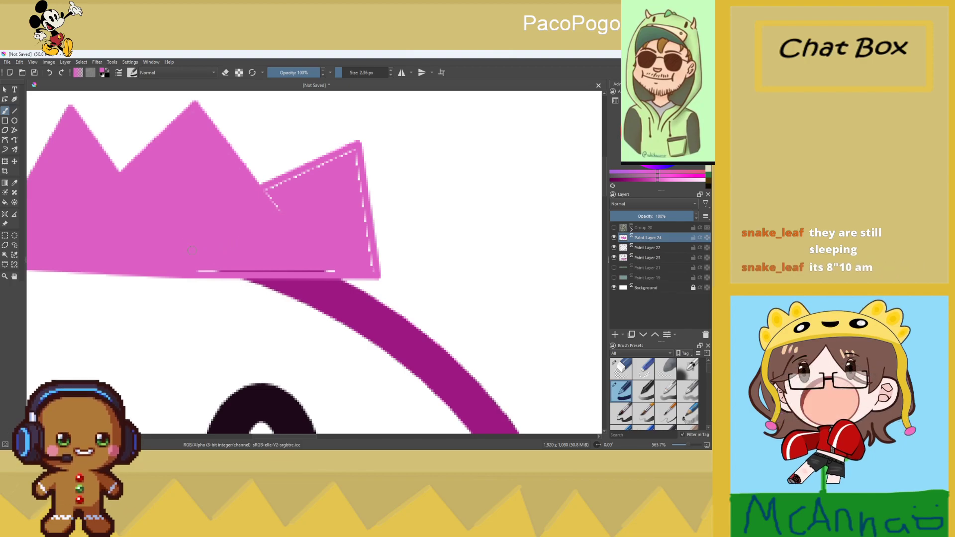
{"action": "left_click_drag", "start_coordinate": [241, 271], "coordinate": [334, 268]}
{"action": "mouse_move", "coordinate": [277, 209]}
{"action": "left_mouse_down"}
{"action": "mouse_move", "coordinate": [333, 169]}
{"action": "mouse_move", "coordinate": [285, 184]}
{"action": "left_mouse_up"}
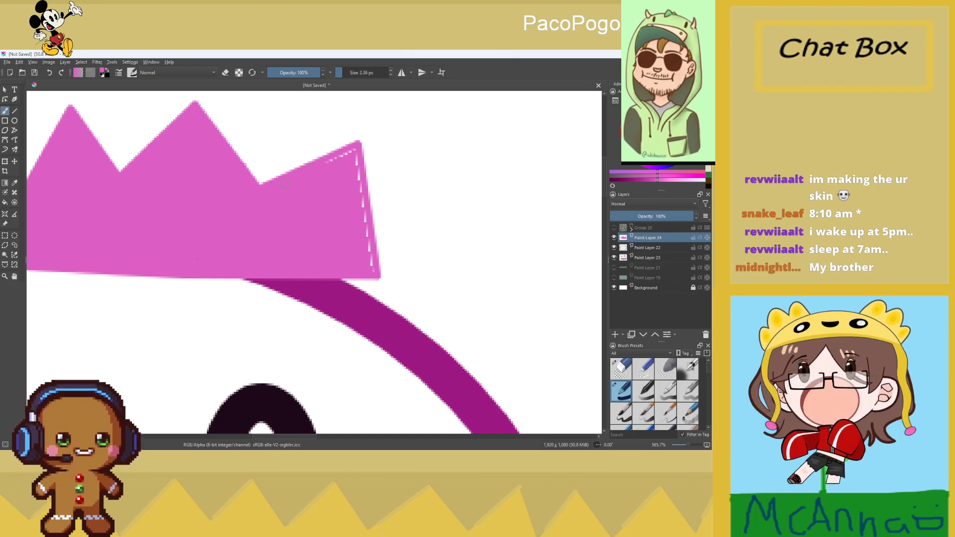
{"action": "scroll", "coordinate": [285, 184], "scroll_direction": "up", "scroll_amount": 3}
{"action": "scroll", "coordinate": [313, 159], "scroll_direction": "down", "scroll_amount": 2}
{"action": "left_click_drag", "start_coordinate": [431, 152], "coordinate": [455, 316]}
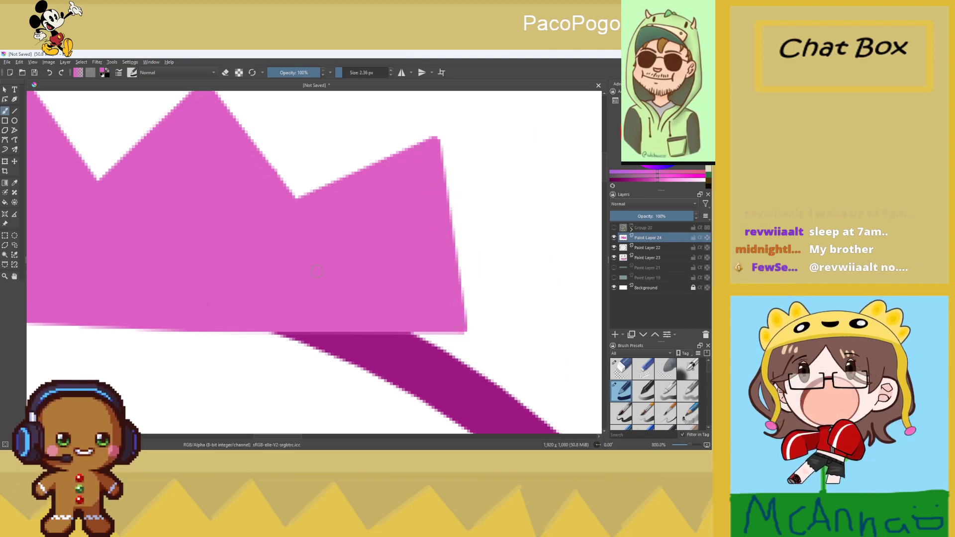
{"action": "scroll", "coordinate": [322, 273], "scroll_direction": "down", "scroll_amount": 4}
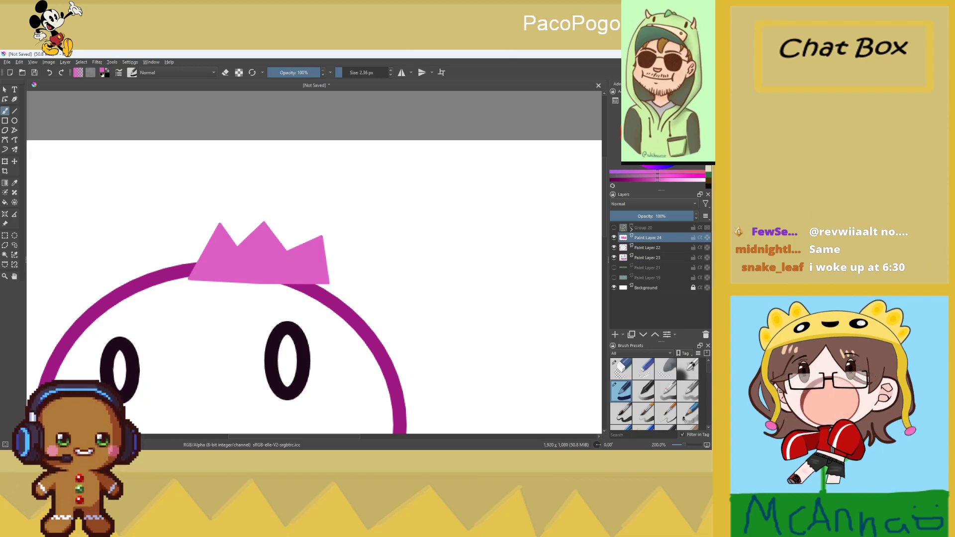
Try a freehand black outline around the mane and undo it
{"action": "key", "text": "x"}
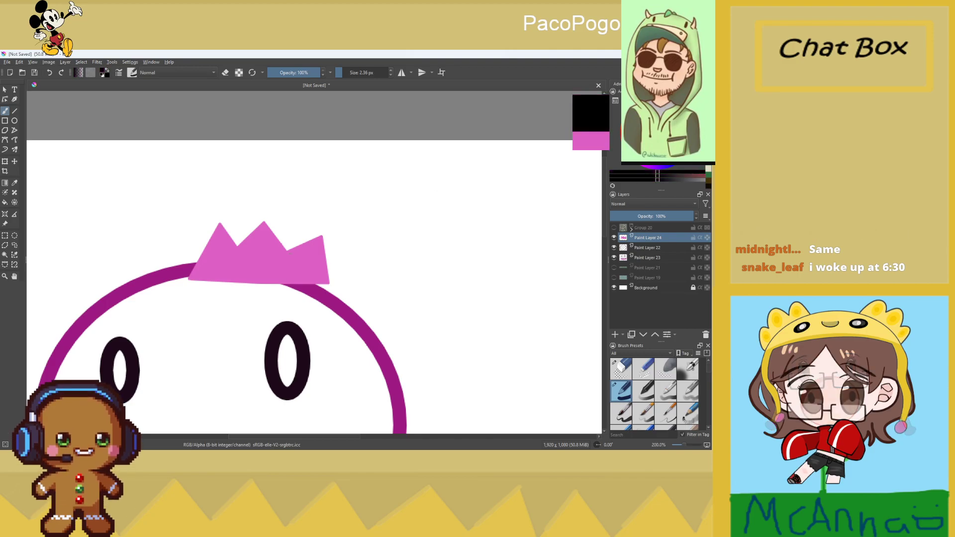
{"action": "scroll", "coordinate": [270, 241], "scroll_direction": "up", "scroll_amount": 1}
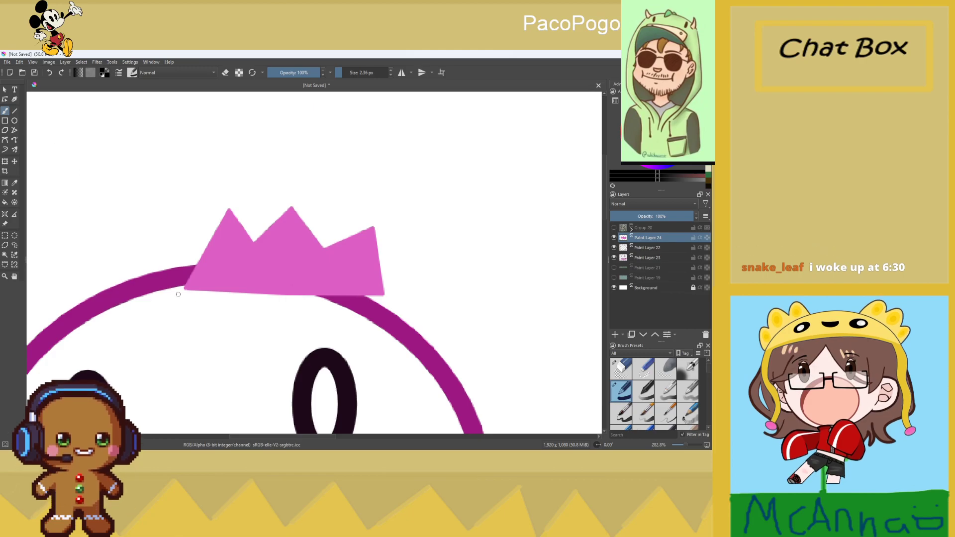
{"action": "left_click_drag", "start_coordinate": [217, 293], "coordinate": [251, 294]}
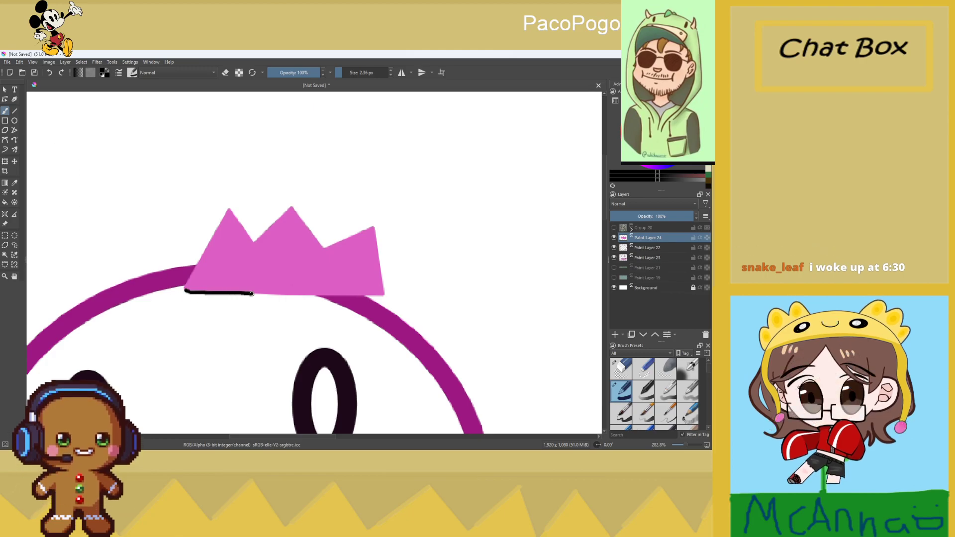
{"action": "mouse_move", "coordinate": [324, 295]}
{"action": "left_mouse_down"}
{"action": "mouse_move", "coordinate": [384, 294]}
{"action": "mouse_move", "coordinate": [374, 224]}
{"action": "mouse_move", "coordinate": [321, 247]}
{"action": "mouse_move", "coordinate": [293, 207]}
{"action": "left_mouse_up"}
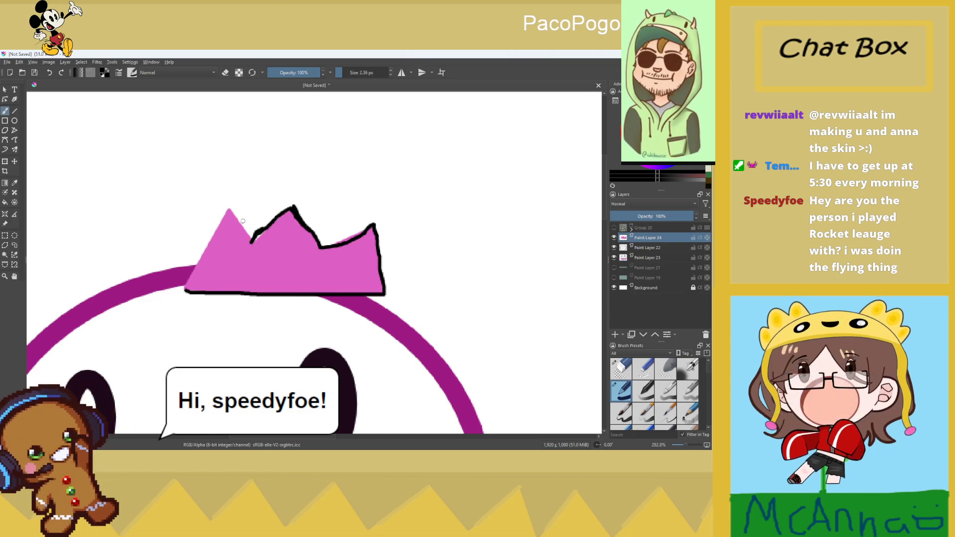
{"action": "left_click", "coordinate": [49, 73]}
{"action": "scroll", "coordinate": [283, 222], "scroll_direction": "down", "scroll_amount": 2}
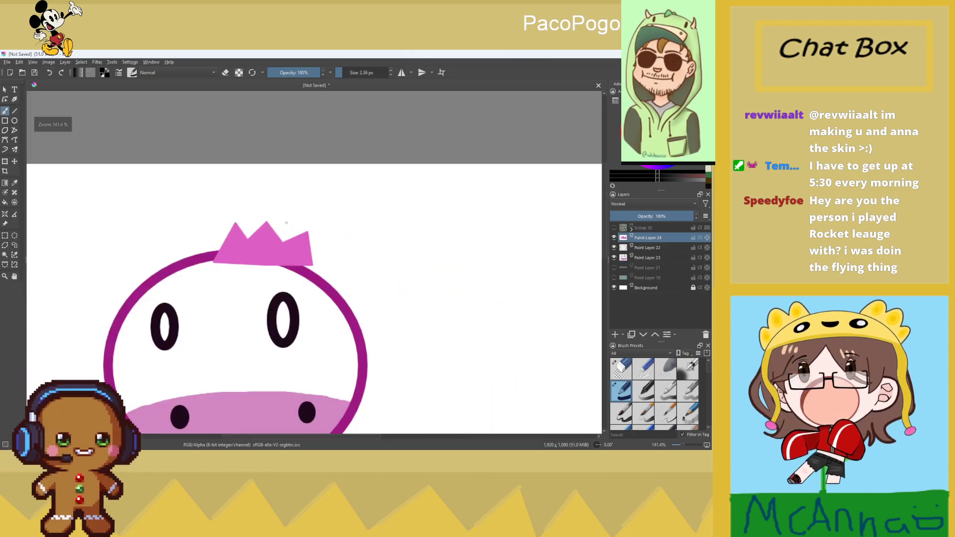
Briefly show the hooded character group for comparison and undo the mane's touch-ups, fills and third spike
{"action": "left_click", "coordinate": [614, 228]}
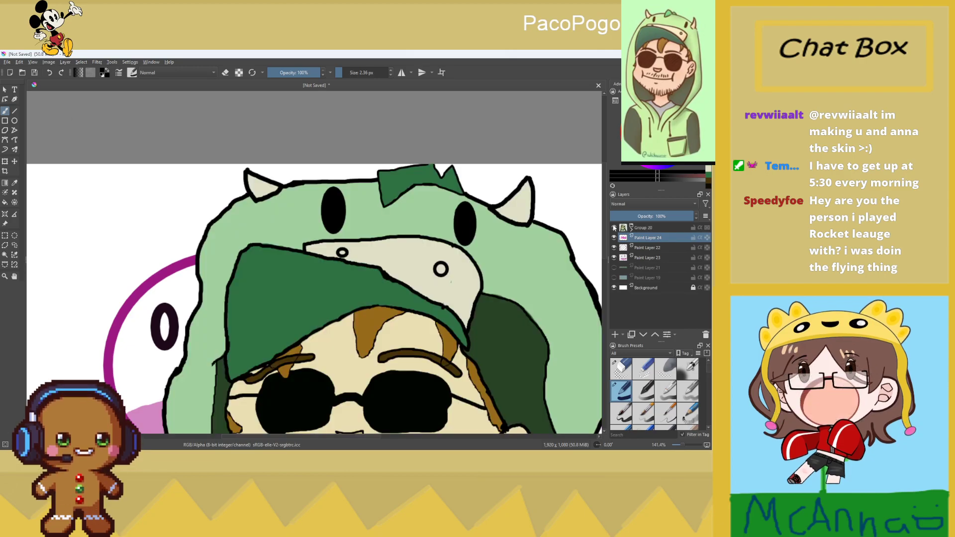
{"action": "left_click", "coordinate": [614, 227]}
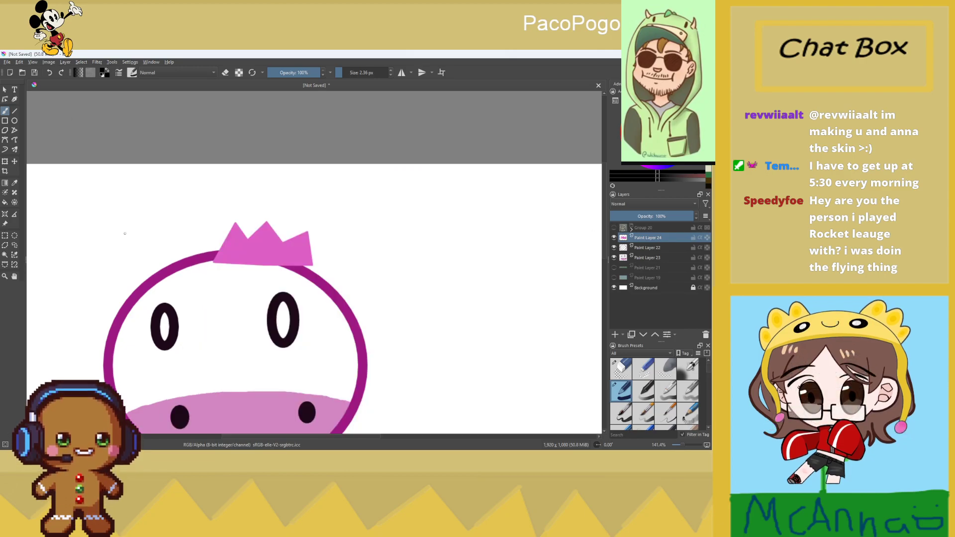
{"action": "left_click", "coordinate": [50, 75]}
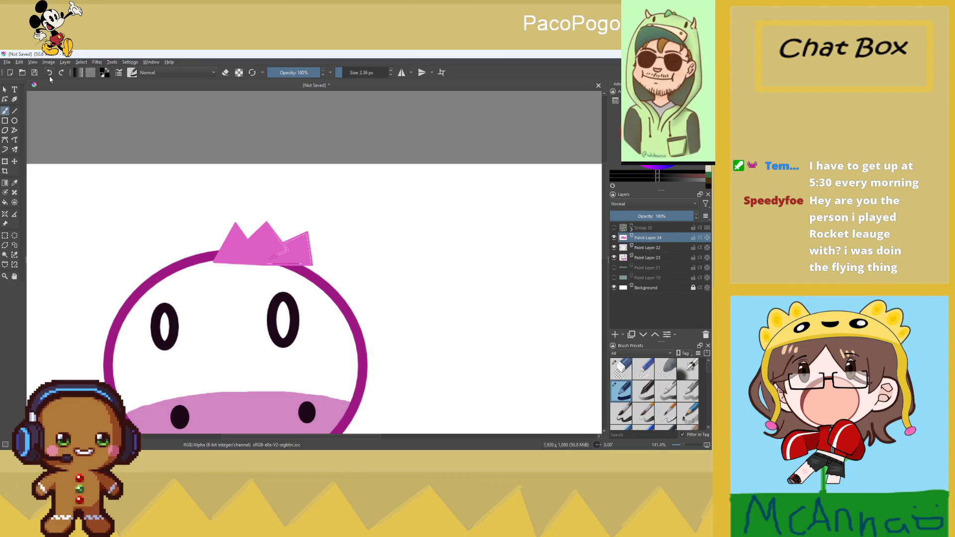
{"action": "left_click", "coordinate": [49, 75]}
{"action": "left_click", "coordinate": [49, 75]}
{"action": "left_click", "coordinate": [49, 73]}
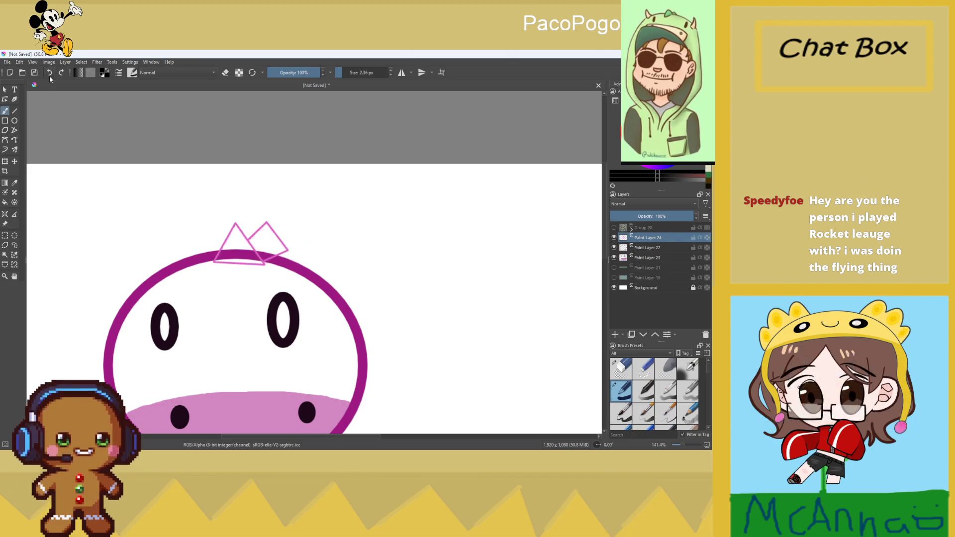
Sample the mane's bright pink and draw straight lines closing the second spike and forming a smaller third spike along the head's curve
{"action": "scroll", "coordinate": [272, 119], "scroll_direction": "up", "scroll_amount": 2}
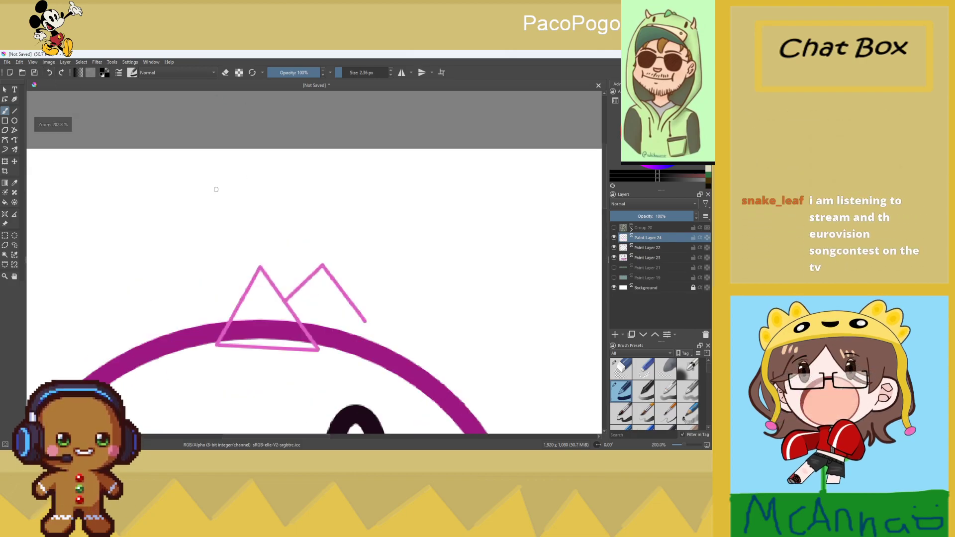
{"action": "scroll", "coordinate": [213, 185], "scroll_direction": "down", "scroll_amount": 2}
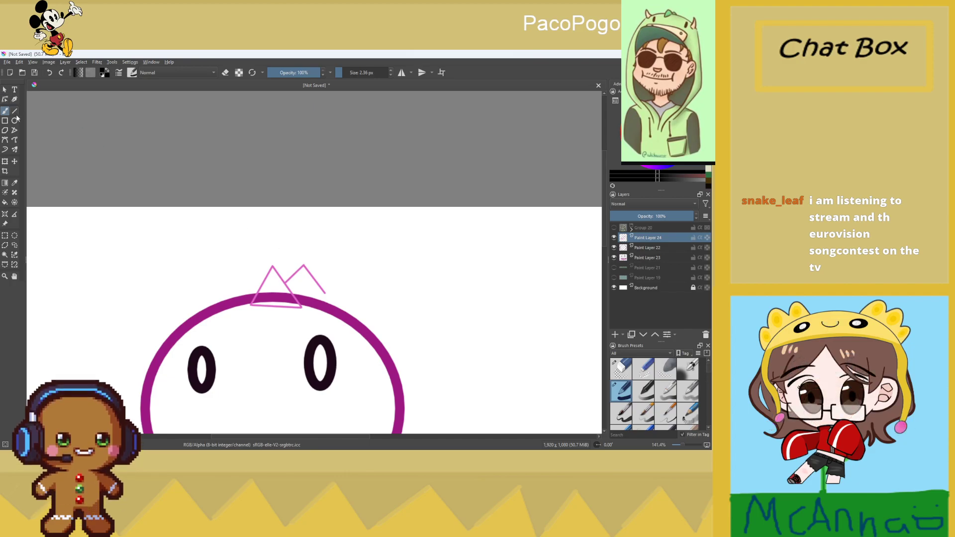
{"action": "left_click", "coordinate": [14, 183]}
{"action": "scroll", "coordinate": [277, 269], "scroll_direction": "up", "scroll_amount": 2}
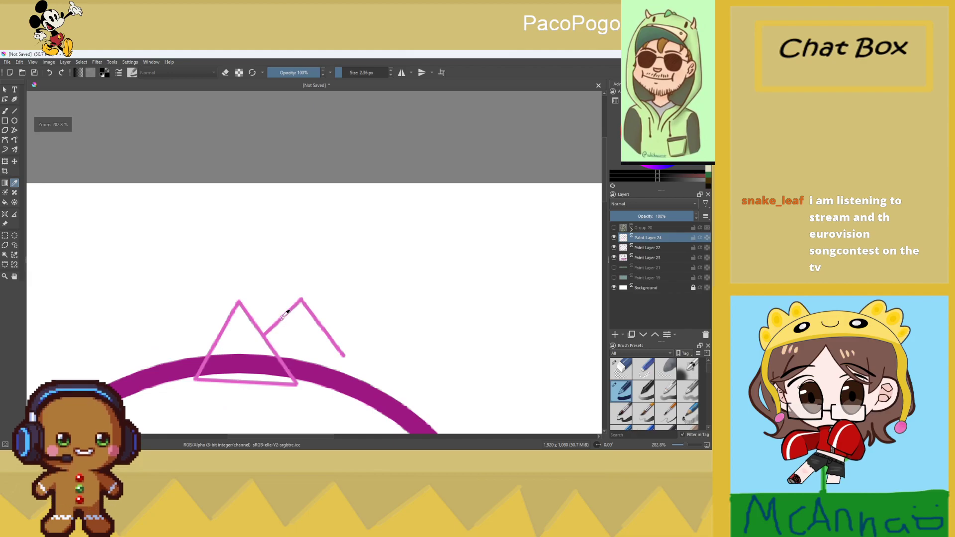
{"action": "left_click", "coordinate": [288, 312]}
{"action": "left_click", "coordinate": [9, 112]}
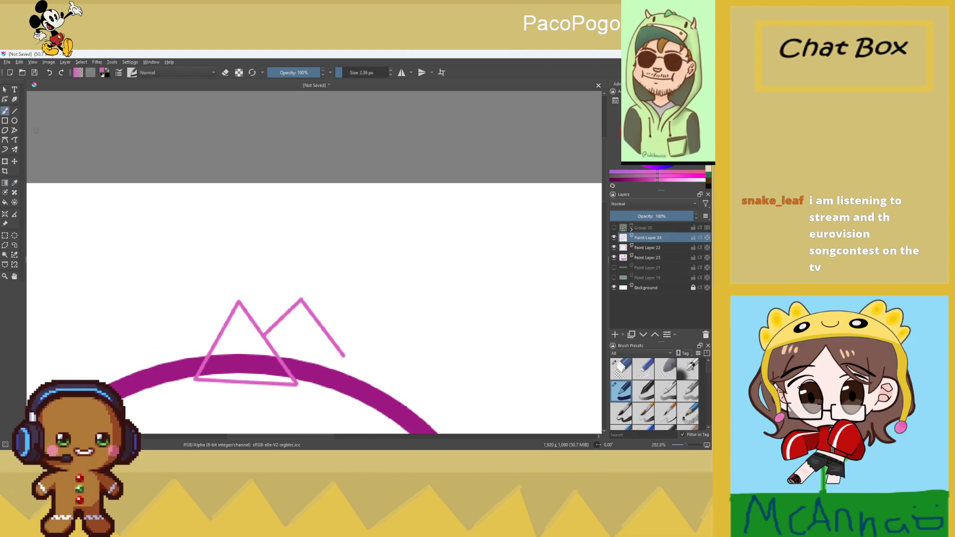
{"action": "scroll", "coordinate": [149, 199], "scroll_direction": "down", "scroll_amount": 2}
{"action": "scroll", "coordinate": [149, 199], "scroll_direction": "up", "scroll_amount": 1}
{"action": "left_click", "coordinate": [15, 110]}
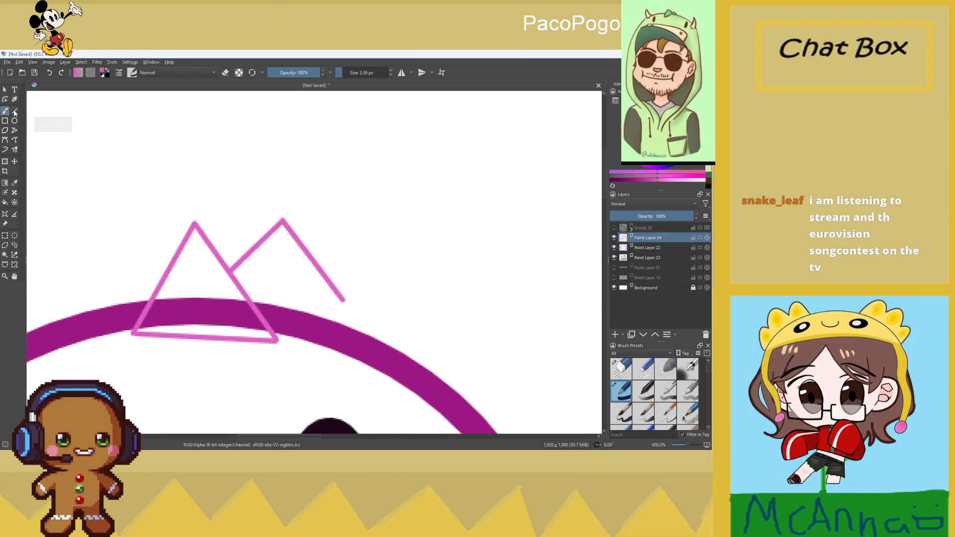
{"action": "mouse_move", "coordinate": [277, 341]}
{"action": "left_mouse_down"}
{"action": "mouse_move", "coordinate": [343, 300]}
{"action": "mouse_move", "coordinate": [405, 331]}
{"action": "mouse_move", "coordinate": [414, 360]}
{"action": "mouse_move", "coordinate": [321, 317]}
{"action": "mouse_move", "coordinate": [349, 267]}
{"action": "mouse_move", "coordinate": [408, 325]}
{"action": "left_mouse_up"}
{"action": "scroll", "coordinate": [380, 334], "scroll_direction": "down", "scroll_amount": 3}
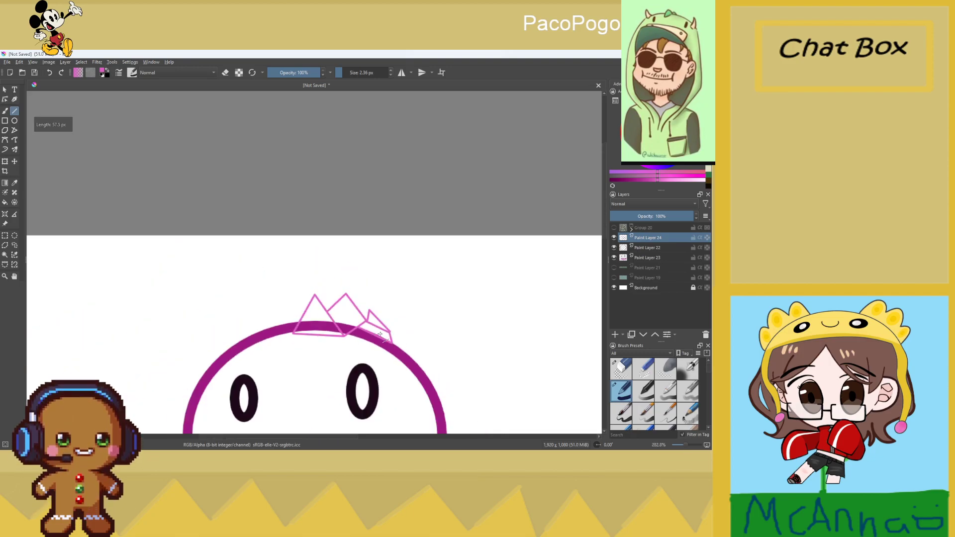
{"action": "scroll", "coordinate": [376, 349], "scroll_direction": "up", "scroll_amount": 2}
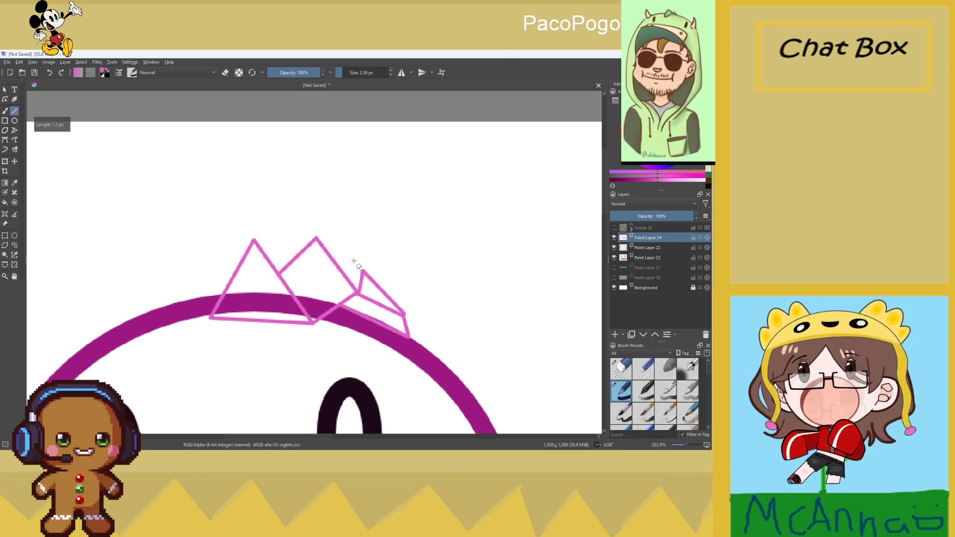
Draw short straight pink lines closing the gap between the second and third spikes and dividing off the second spike's corner
{"action": "mouse_move", "coordinate": [361, 272]}
{"action": "left_mouse_down"}
{"action": "mouse_move", "coordinate": [357, 259]}
{"action": "mouse_move", "coordinate": [347, 276]}
{"action": "left_mouse_up"}
{"action": "scroll", "coordinate": [352, 347], "scroll_direction": "down", "scroll_amount": 3}
{"action": "scroll", "coordinate": [352, 351], "scroll_direction": "up", "scroll_amount": 2}
{"action": "scroll", "coordinate": [329, 340], "scroll_direction": "down", "scroll_amount": 1}
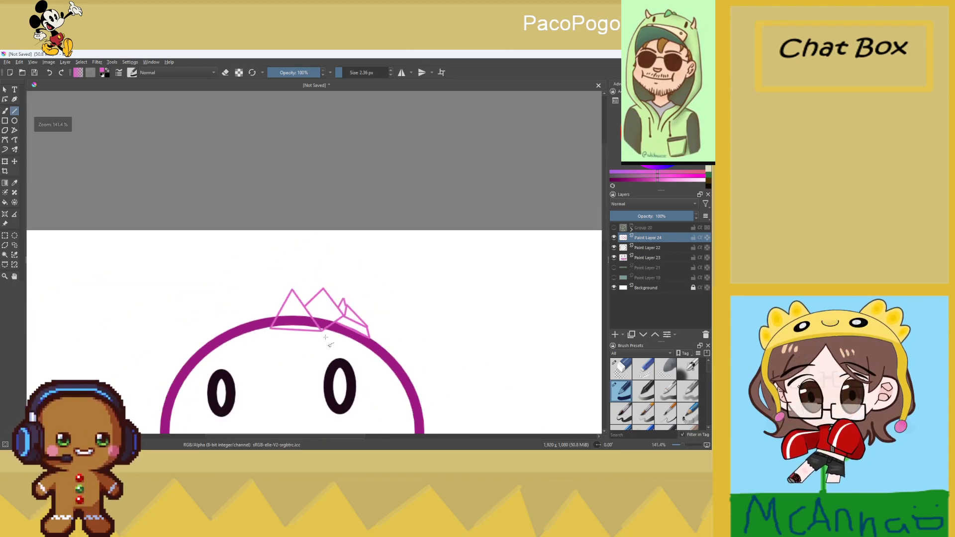
{"action": "scroll", "coordinate": [323, 341], "scroll_direction": "up", "scroll_amount": 1}
{"action": "left_click_drag", "start_coordinate": [309, 282], "coordinate": [310, 308]}
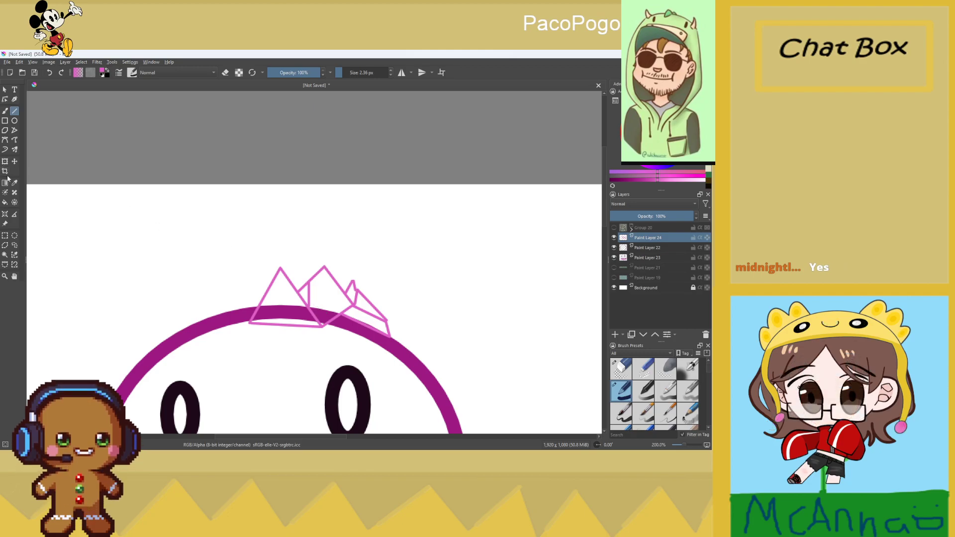
Fill the enclosed areas of all three mane spikes with the bright pink
{"action": "left_click", "coordinate": [4, 202]}
{"action": "scroll", "coordinate": [241, 300], "scroll_direction": "up", "scroll_amount": 2}
{"action": "left_click", "coordinate": [364, 304]}
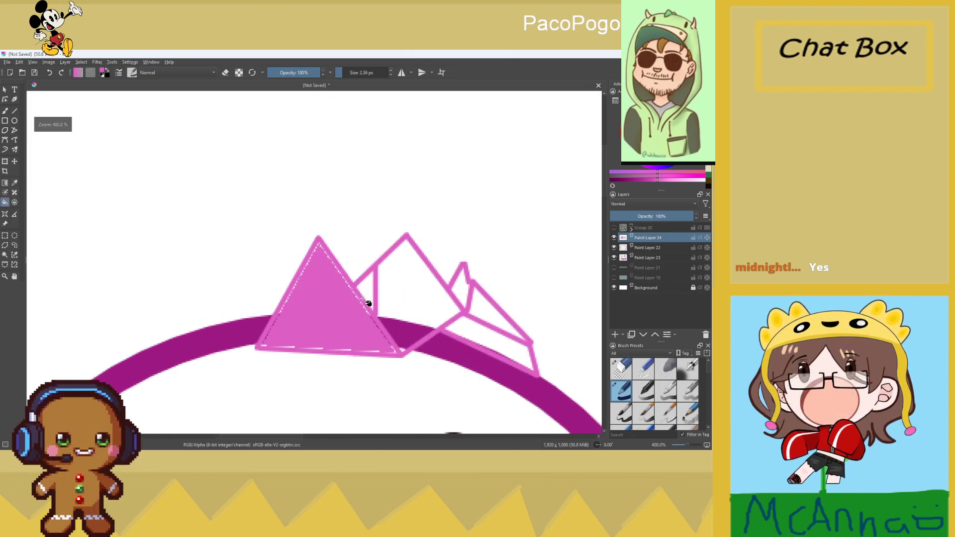
{"action": "left_click", "coordinate": [405, 289]}
{"action": "left_click", "coordinate": [372, 296]}
{"action": "left_click", "coordinate": [460, 291]}
{"action": "left_click", "coordinate": [487, 315]}
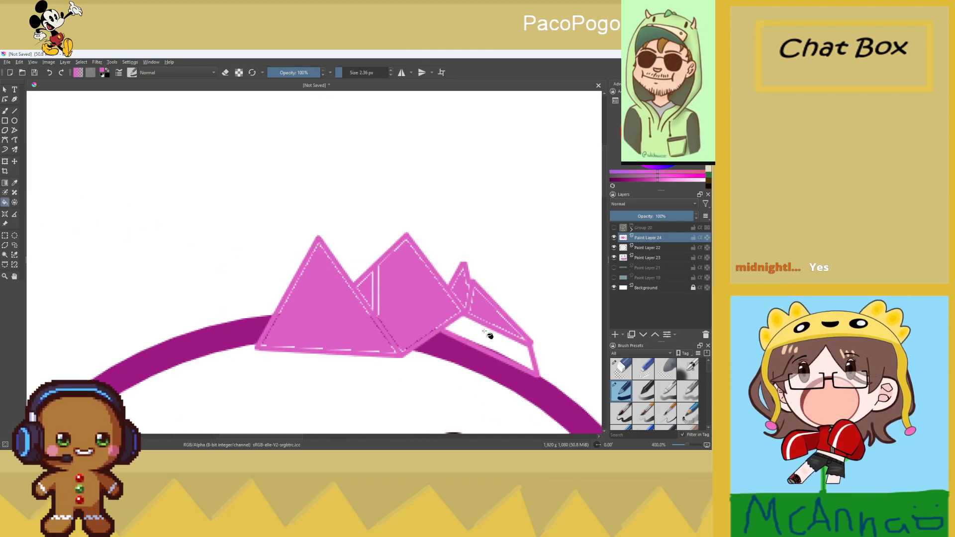
{"action": "left_click", "coordinate": [485, 333]}
Brush pink over the unfilled seams along the first spike's base and its edge with the second spike
{"action": "left_click", "coordinate": [5, 110]}
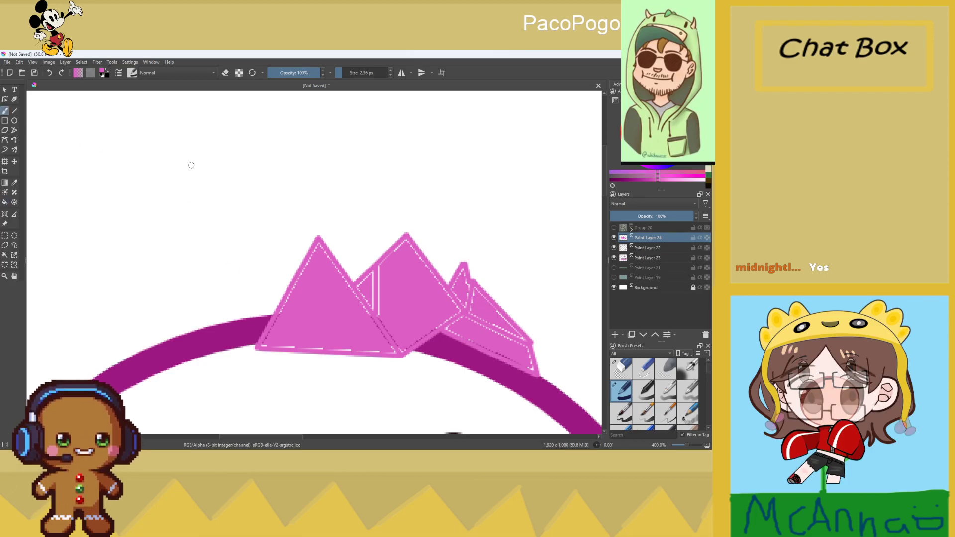
{"action": "scroll", "coordinate": [314, 295], "scroll_direction": "up", "scroll_amount": 1}
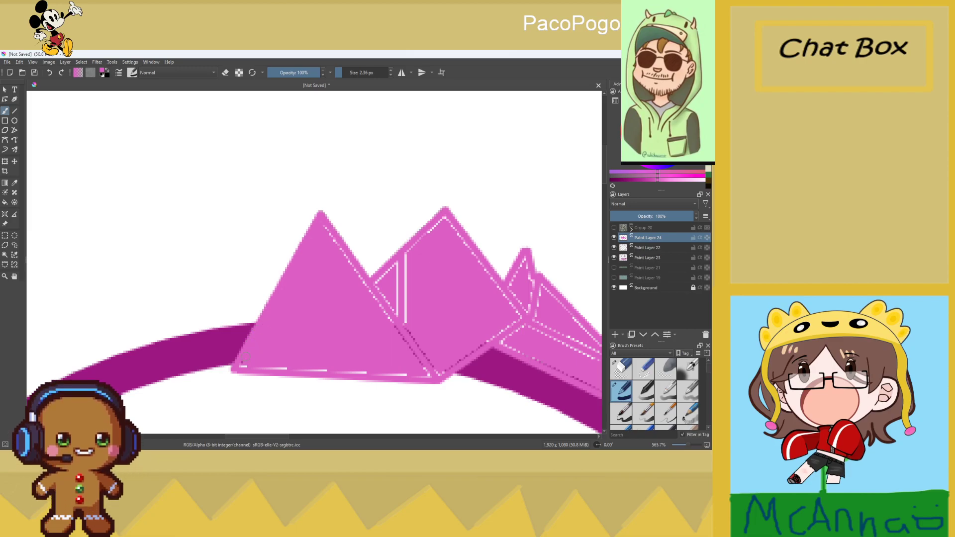
{"action": "left_click_drag", "start_coordinate": [242, 366], "coordinate": [418, 374]}
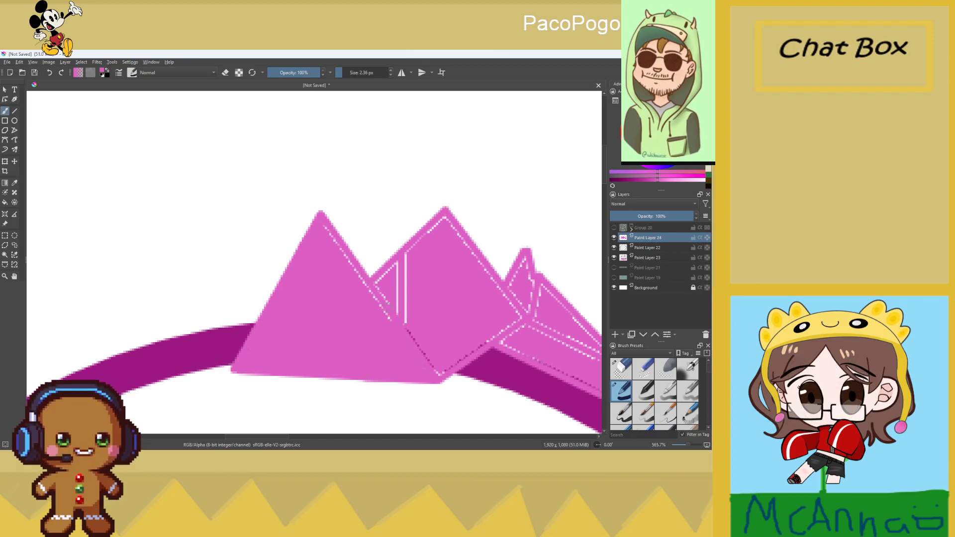
{"action": "left_click_drag", "start_coordinate": [354, 271], "coordinate": [326, 238]}
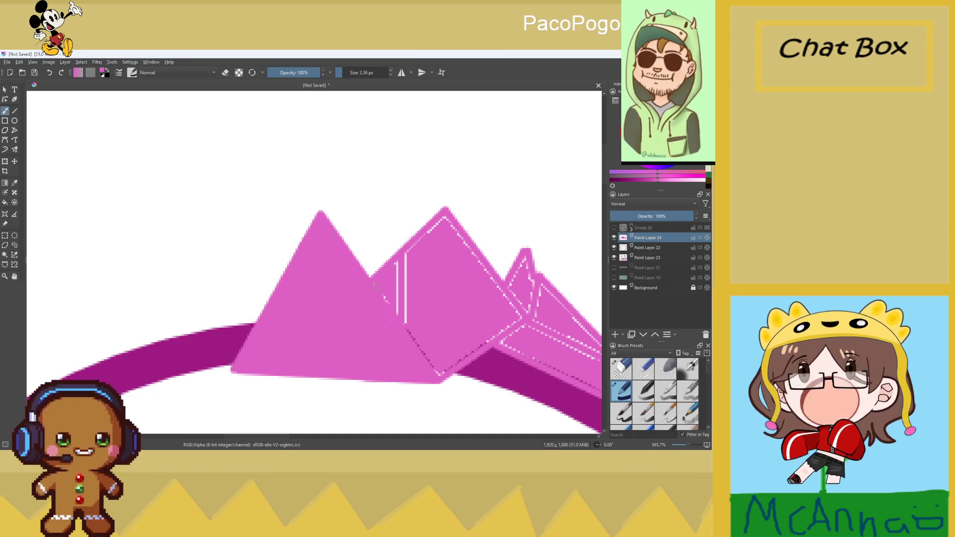
{"action": "left_click_drag", "start_coordinate": [373, 282], "coordinate": [387, 316]}
{"action": "scroll", "coordinate": [382, 384], "scroll_direction": "up", "scroll_amount": 5}
{"action": "scroll", "coordinate": [413, 258], "scroll_direction": "down", "scroll_amount": 3}
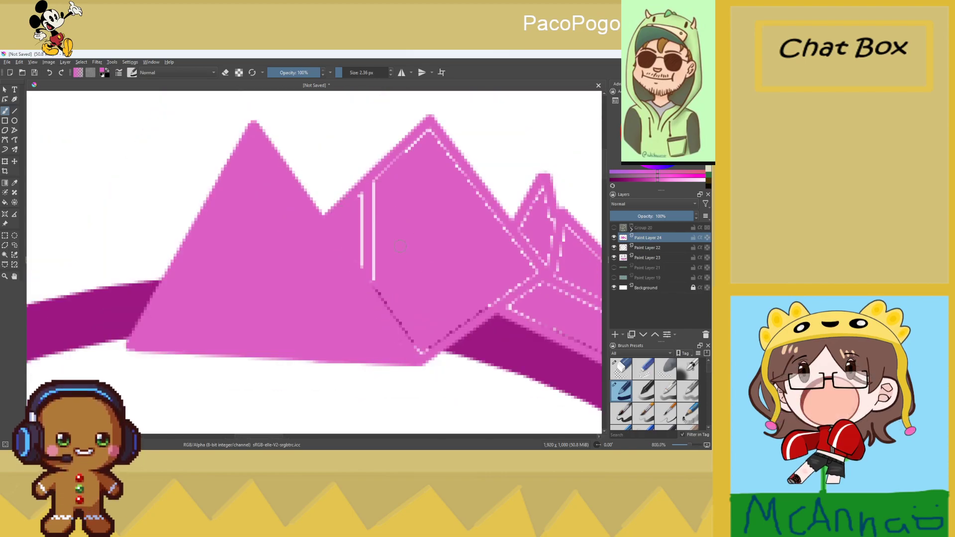
Paint over the remaining seams inside the second spike and along its lower edges in pink
{"action": "left_click_drag", "start_coordinate": [373, 184], "coordinate": [374, 282]}
{"action": "mouse_move", "coordinate": [362, 222]}
{"action": "left_mouse_down"}
{"action": "mouse_move", "coordinate": [362, 255]}
{"action": "mouse_move", "coordinate": [362, 197]}
{"action": "mouse_move", "coordinate": [431, 131]}
{"action": "mouse_move", "coordinate": [492, 219]}
{"action": "left_mouse_up"}
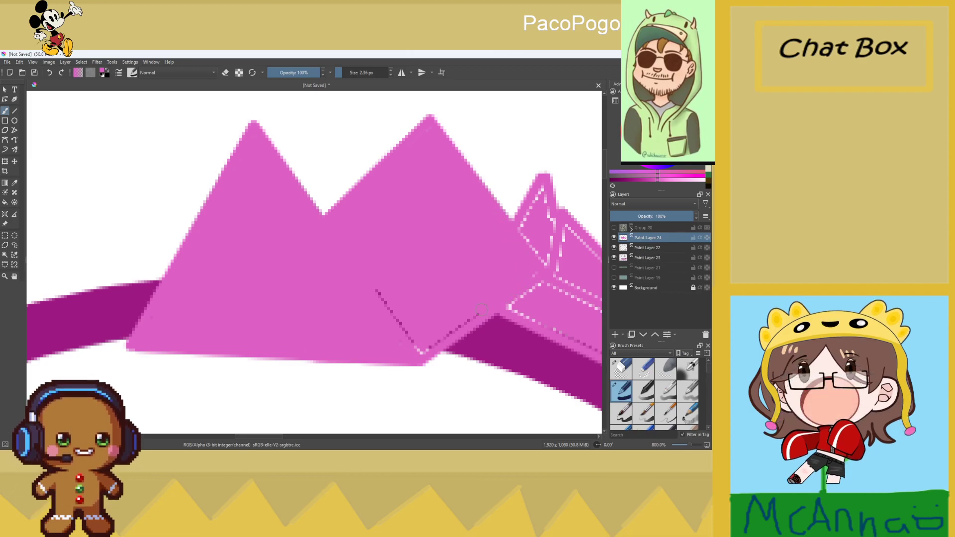
{"action": "mouse_move", "coordinate": [456, 326]}
{"action": "left_mouse_down"}
{"action": "mouse_move", "coordinate": [413, 349]}
{"action": "mouse_move", "coordinate": [425, 350]}
{"action": "mouse_move", "coordinate": [422, 340]}
{"action": "mouse_move", "coordinate": [402, 324]}
{"action": "left_mouse_up"}
{"action": "scroll", "coordinate": [398, 321], "scroll_direction": "down", "scroll_amount": 2}
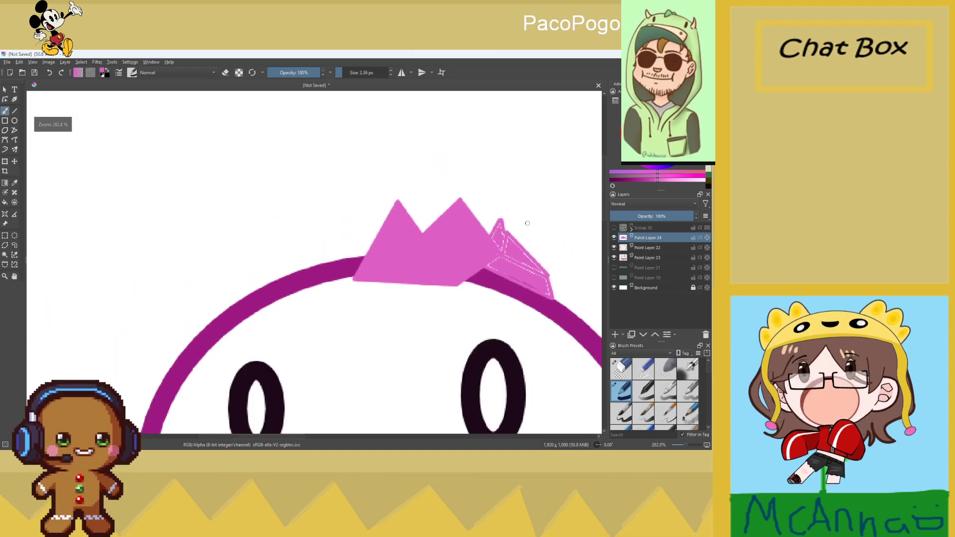
Brush pink over the seams in the third spike's tip, sloping side and middle
{"action": "scroll", "coordinate": [494, 226], "scroll_direction": "up", "scroll_amount": 2}
{"action": "mouse_move", "coordinate": [407, 226]}
{"action": "left_mouse_down"}
{"action": "mouse_move", "coordinate": [386, 293]}
{"action": "mouse_move", "coordinate": [406, 235]}
{"action": "left_mouse_up"}
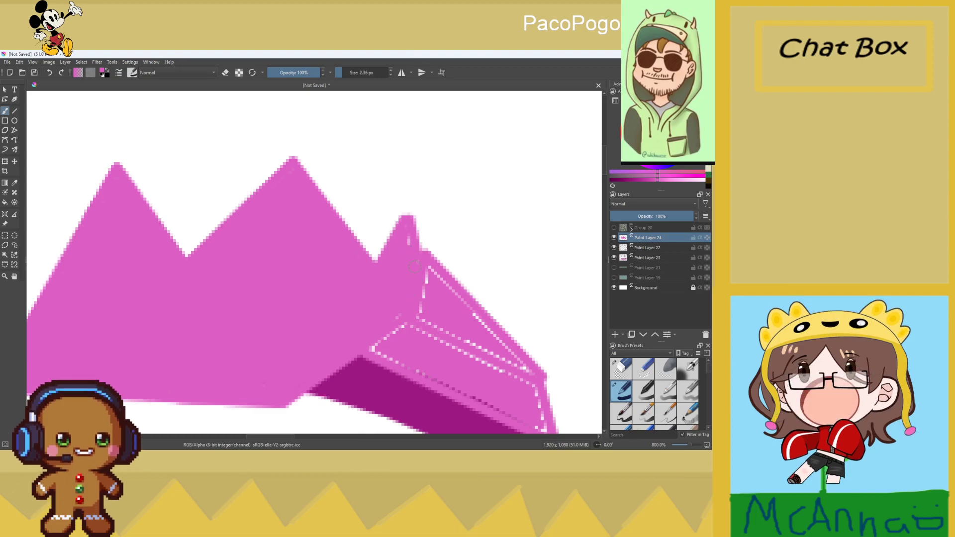
{"action": "left_click_drag", "start_coordinate": [420, 312], "coordinate": [423, 275]}
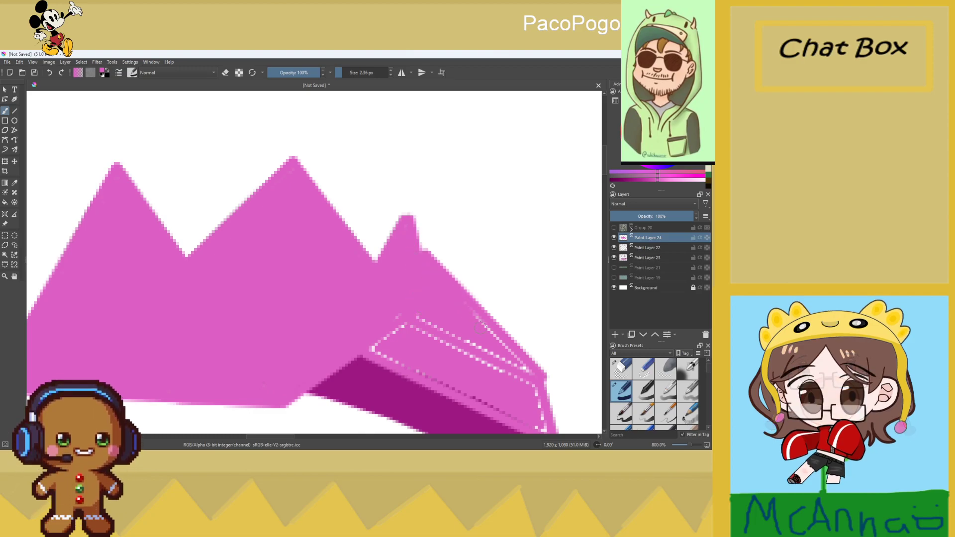
{"action": "mouse_move", "coordinate": [515, 365]}
{"action": "left_mouse_down"}
{"action": "mouse_move", "coordinate": [503, 358]}
{"action": "mouse_move", "coordinate": [527, 370]}
{"action": "left_mouse_up"}
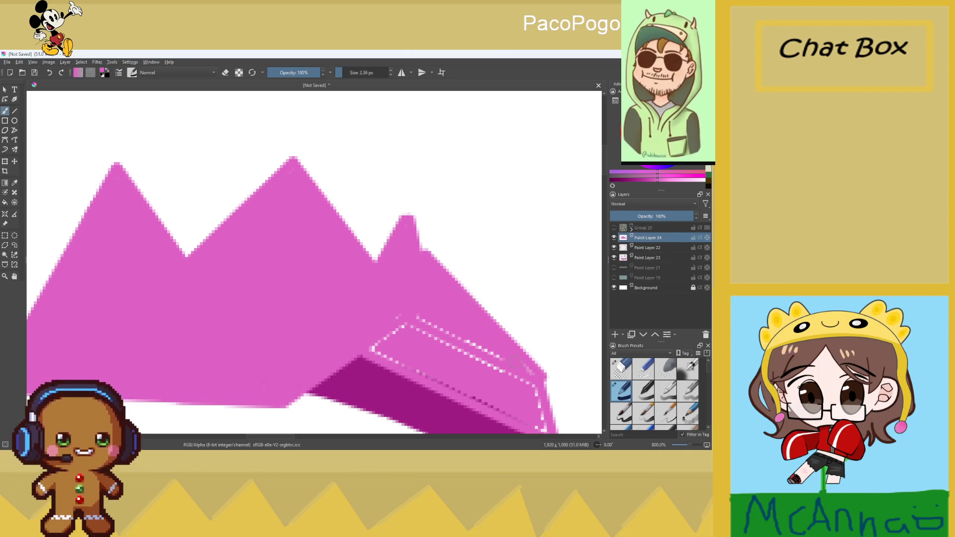
{"action": "left_click_drag", "start_coordinate": [502, 370], "coordinate": [485, 363]}
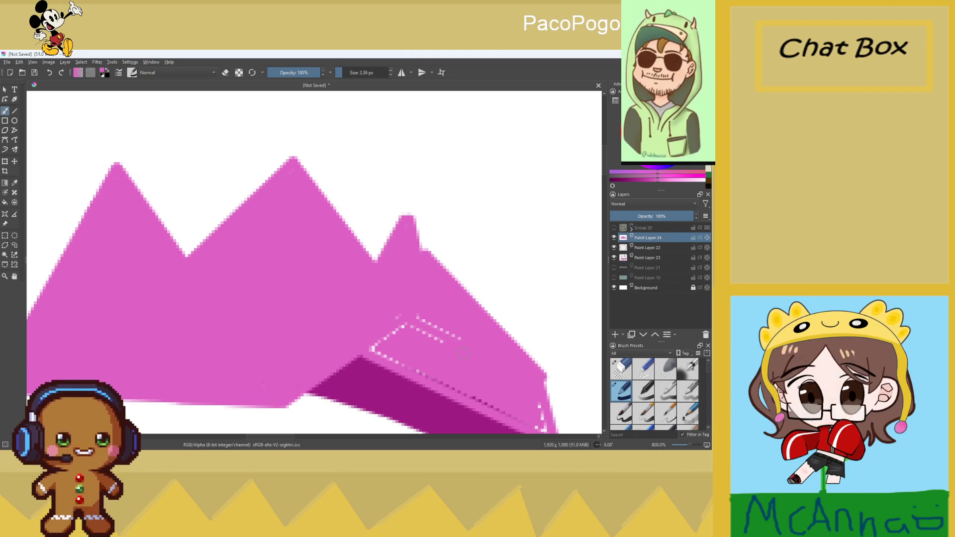
{"action": "mouse_move", "coordinate": [402, 330]}
{"action": "left_mouse_down"}
{"action": "mouse_move", "coordinate": [425, 335]}
{"action": "mouse_move", "coordinate": [380, 326]}
{"action": "left_mouse_up"}
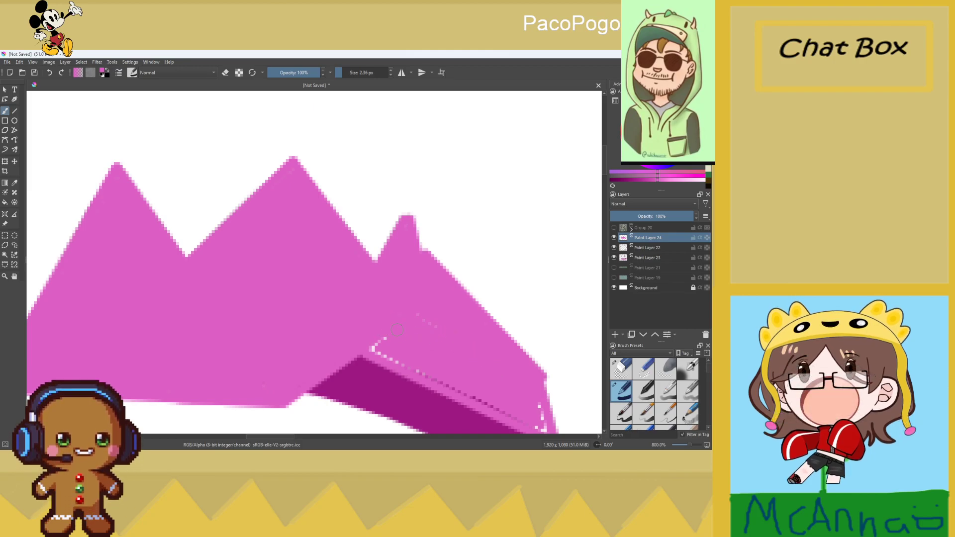
Cover the leftover seams along the third spike's base and outer corner in pink
{"action": "scroll", "coordinate": [440, 334], "scroll_direction": "down", "scroll_amount": 5}
{"action": "scroll", "coordinate": [391, 256], "scroll_direction": "up", "scroll_amount": 3}
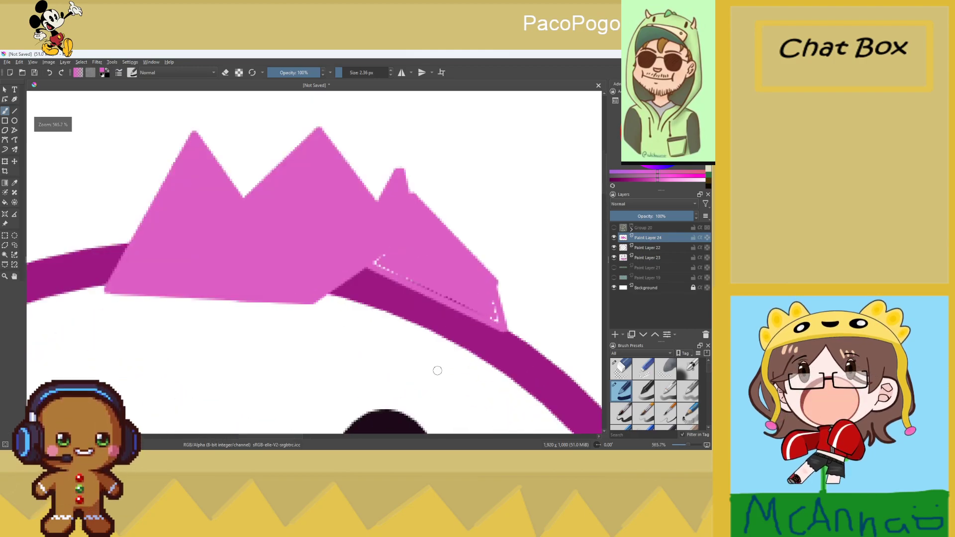
{"action": "left_click_drag", "start_coordinate": [381, 267], "coordinate": [409, 278]}
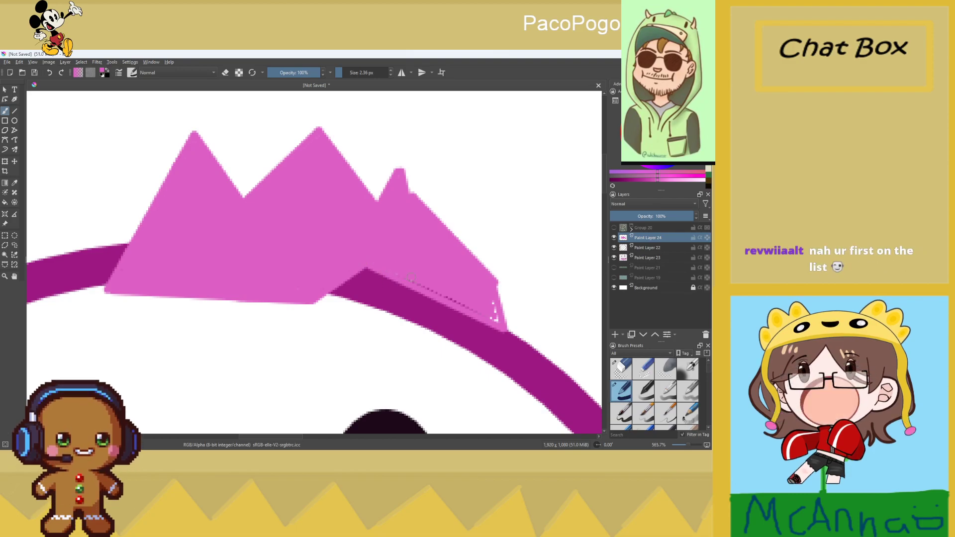
{"action": "left_click_drag", "start_coordinate": [485, 297], "coordinate": [498, 318]}
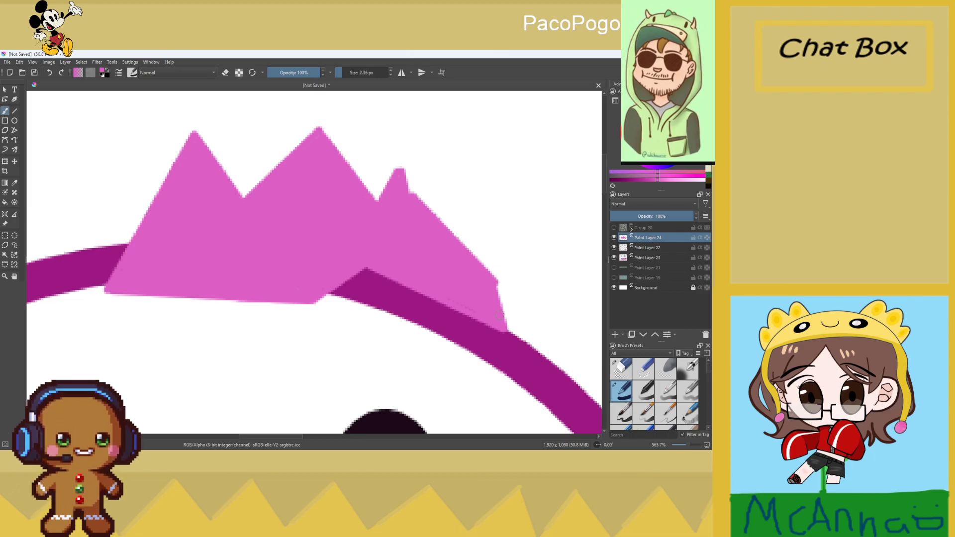
Switch to black, reduce the brush to about 0.8 px and outline the second spike's slanted lower edge above the head line
{"action": "key", "text": "x"}
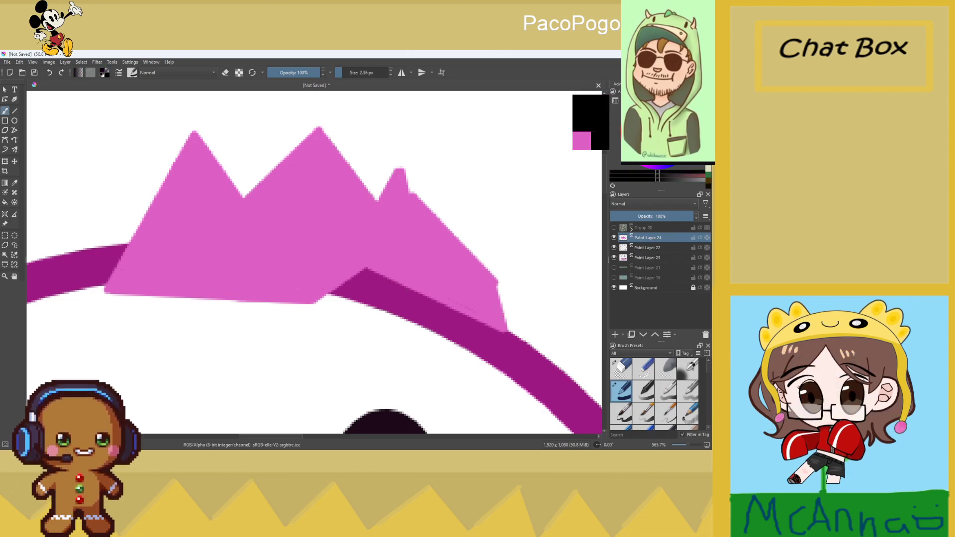
{"action": "left_click_drag", "start_coordinate": [343, 73], "coordinate": [338, 73]}
{"action": "key", "text": "plus"}
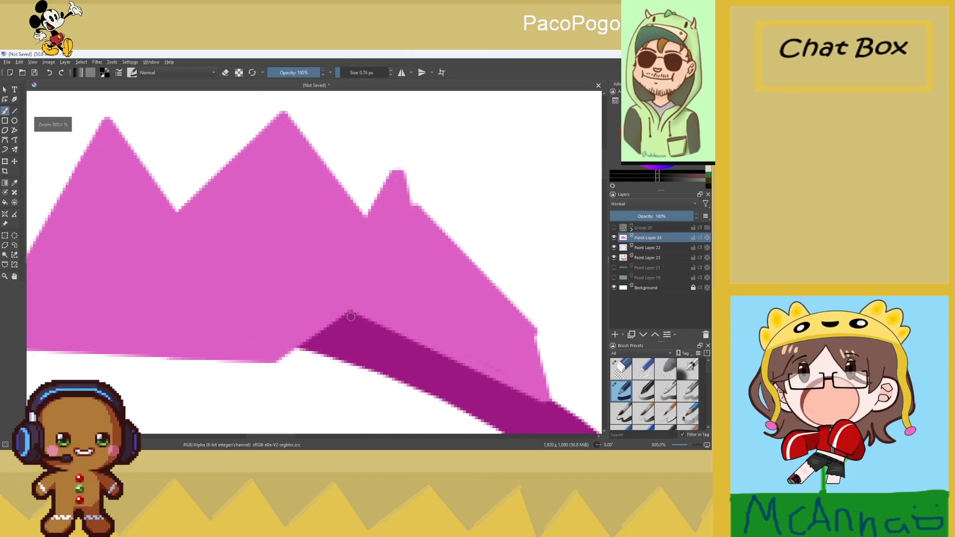
{"action": "key", "text": "plus"}
{"action": "left_click_drag", "start_coordinate": [352, 298], "coordinate": [207, 404]}
{"action": "key", "text": "minus"}
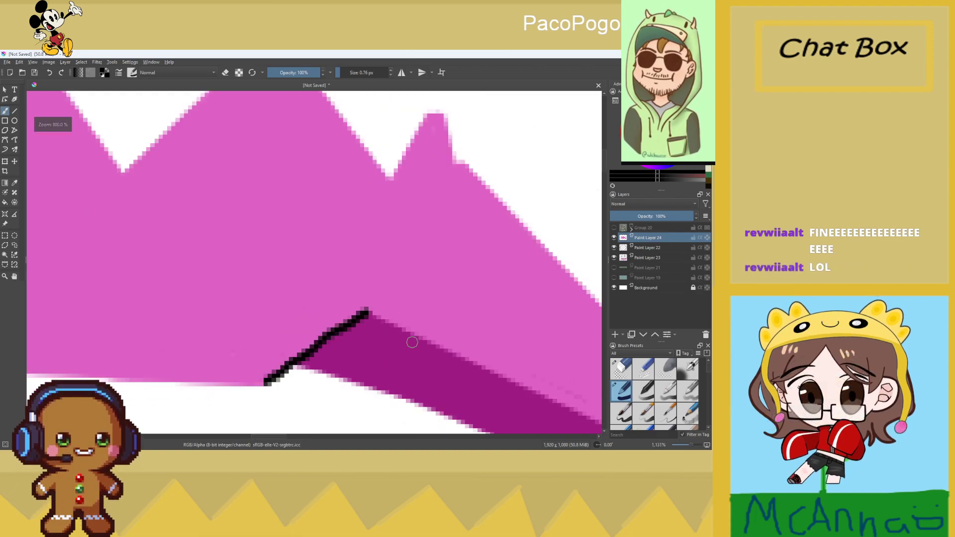
Outline the third spike's base in black along the head's curve, joining it to the slanted edge's upper end
{"action": "left_click_drag", "start_coordinate": [407, 344], "coordinate": [297, 319]}
{"action": "key", "text": "minus"}
{"action": "key", "text": "minus"}
{"action": "key", "text": "minus"}
{"action": "key", "text": "minus"}
{"action": "key", "text": "plus"}
{"action": "key", "text": "plus"}
{"action": "key", "text": "plus"}
{"action": "key", "text": "plus"}
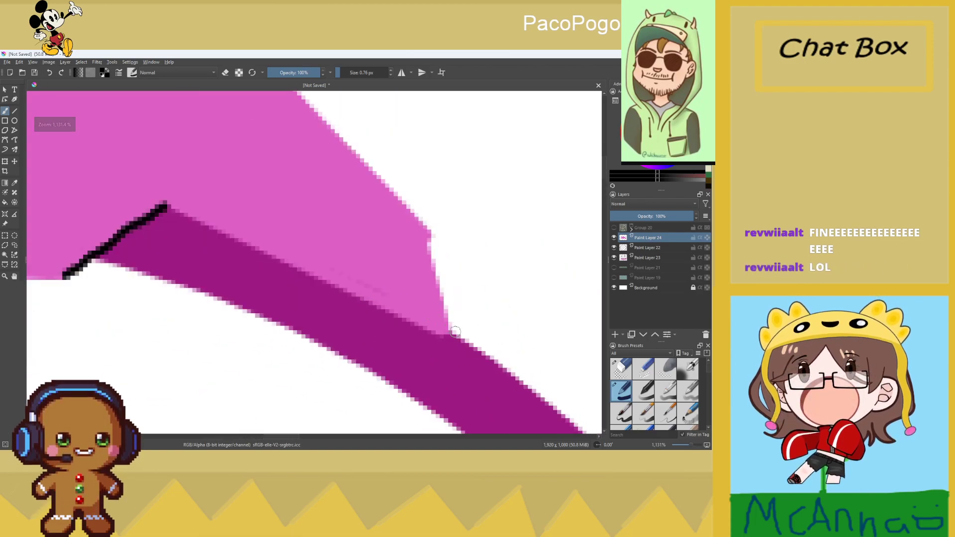
{"action": "mouse_move", "coordinate": [451, 330]}
{"action": "left_mouse_down"}
{"action": "mouse_move", "coordinate": [419, 328]}
{"action": "mouse_move", "coordinate": [255, 245]}
{"action": "left_mouse_up"}
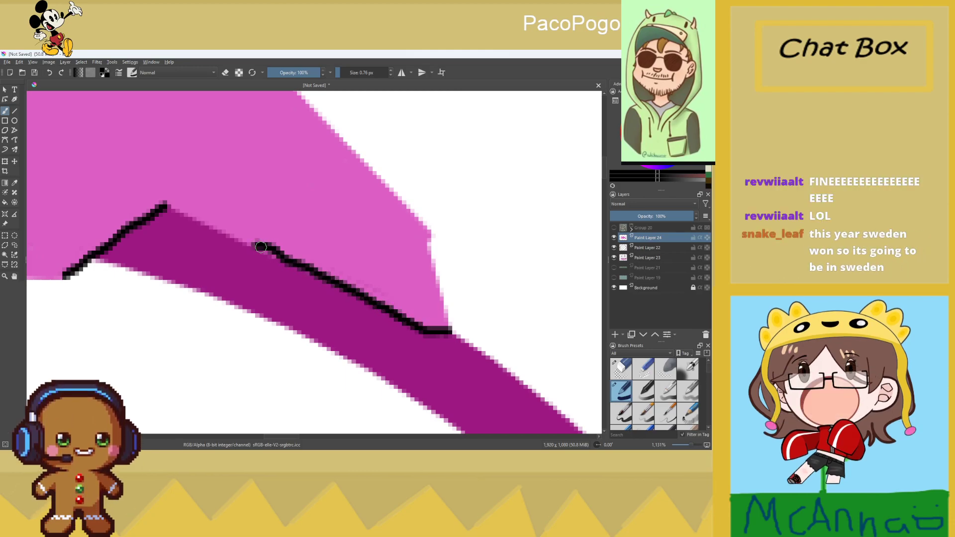
{"action": "left_click_drag", "start_coordinate": [169, 204], "coordinate": [313, 271]}
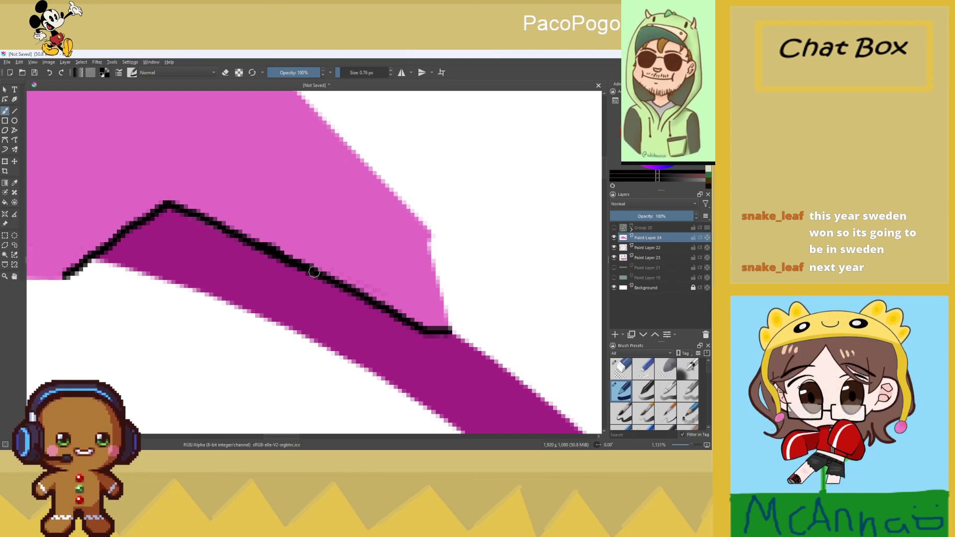
Outline the third spike's short outer end and its long slope up to the tip in black
{"action": "left_click_drag", "start_coordinate": [429, 230], "coordinate": [446, 328]}
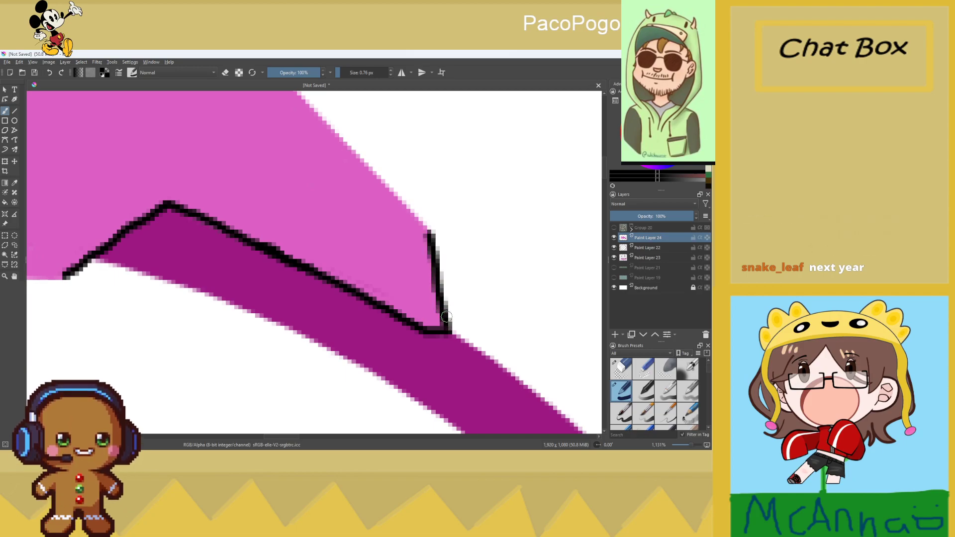
{"action": "scroll", "coordinate": [307, 142], "scroll_direction": "down", "scroll_amount": 4}
{"action": "scroll", "coordinate": [308, 143], "scroll_direction": "up", "scroll_amount": 2}
{"action": "scroll", "coordinate": [313, 138], "scroll_direction": "up", "scroll_amount": 2}
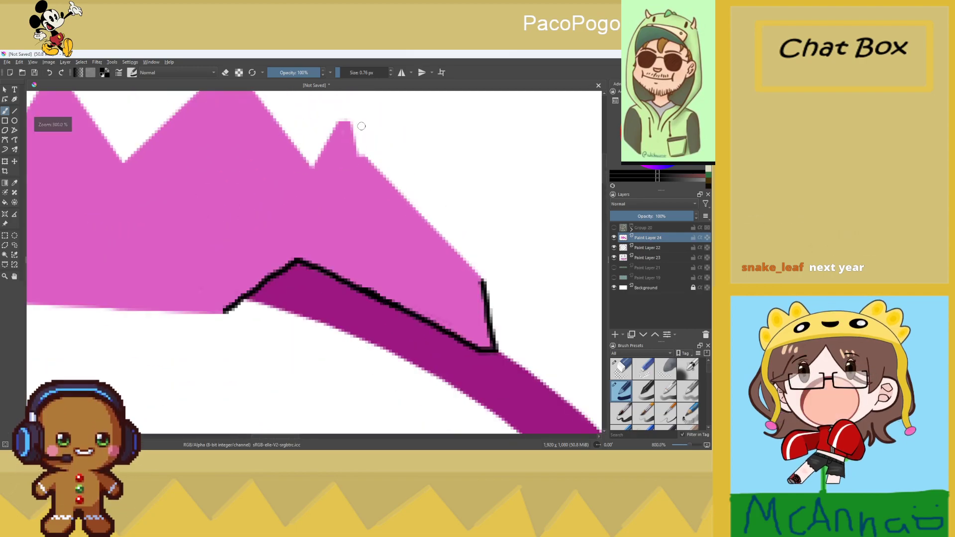
{"action": "mouse_move", "coordinate": [351, 122]}
{"action": "left_mouse_down"}
{"action": "mouse_move", "coordinate": [359, 156]}
{"action": "mouse_move", "coordinate": [480, 276]}
{"action": "left_mouse_up"}
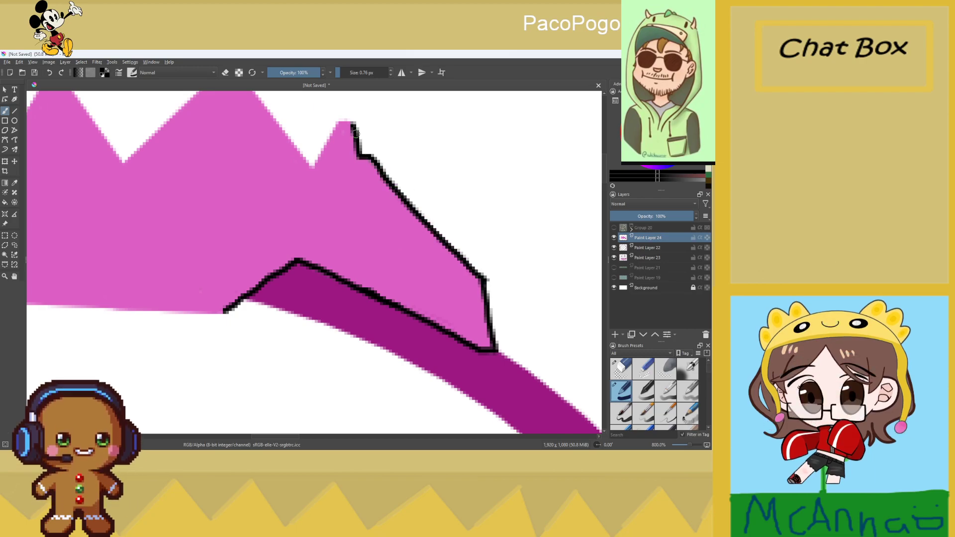
Continue the black outline over the third spike's tip and across the second spike to the first spike's peak
{"action": "scroll", "coordinate": [343, 120], "scroll_direction": "up", "scroll_amount": 1}
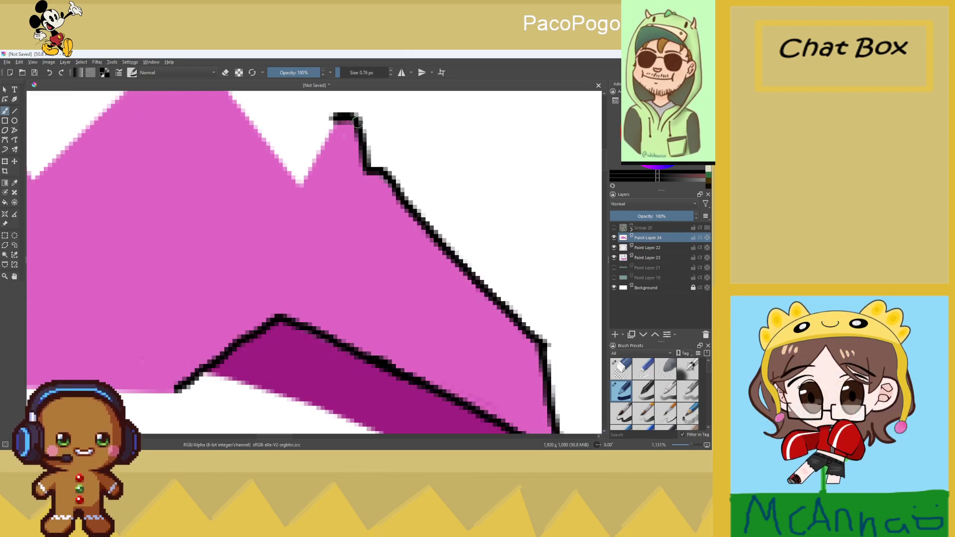
{"action": "mouse_move", "coordinate": [347, 119]}
{"action": "left_mouse_down"}
{"action": "mouse_move", "coordinate": [319, 140]}
{"action": "mouse_move", "coordinate": [309, 169]}
{"action": "mouse_move", "coordinate": [274, 147]}
{"action": "mouse_move", "coordinate": [234, 95]}
{"action": "left_mouse_up"}
{"action": "scroll", "coordinate": [234, 106], "scroll_direction": "down", "scroll_amount": 5}
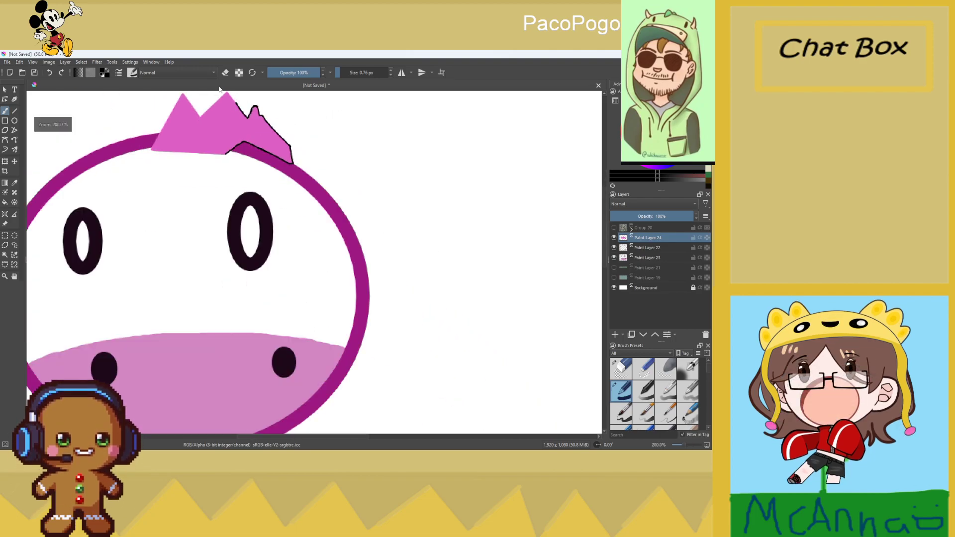
{"action": "scroll", "coordinate": [222, 92], "scroll_direction": "down", "scroll_amount": 1}
{"action": "scroll", "coordinate": [249, 94], "scroll_direction": "up", "scroll_amount": 7}
{"action": "mouse_move", "coordinate": [253, 95]}
{"action": "left_mouse_down"}
{"action": "mouse_move", "coordinate": [273, 107]}
{"action": "mouse_move", "coordinate": [310, 162]}
{"action": "mouse_move", "coordinate": [262, 158]}
{"action": "mouse_move", "coordinate": [141, 272]}
{"action": "mouse_move", "coordinate": [50, 145]}
{"action": "left_mouse_up"}
Try outlining the first spike's lower outer edge and the mane's flat base in black, and undo the latest strokes
{"action": "scroll", "coordinate": [264, 114], "scroll_direction": "down", "scroll_amount": 3}
{"action": "scroll", "coordinate": [264, 114], "scroll_direction": "up", "scroll_amount": 3}
{"action": "scroll", "coordinate": [52, 159], "scroll_direction": "down", "scroll_amount": 6}
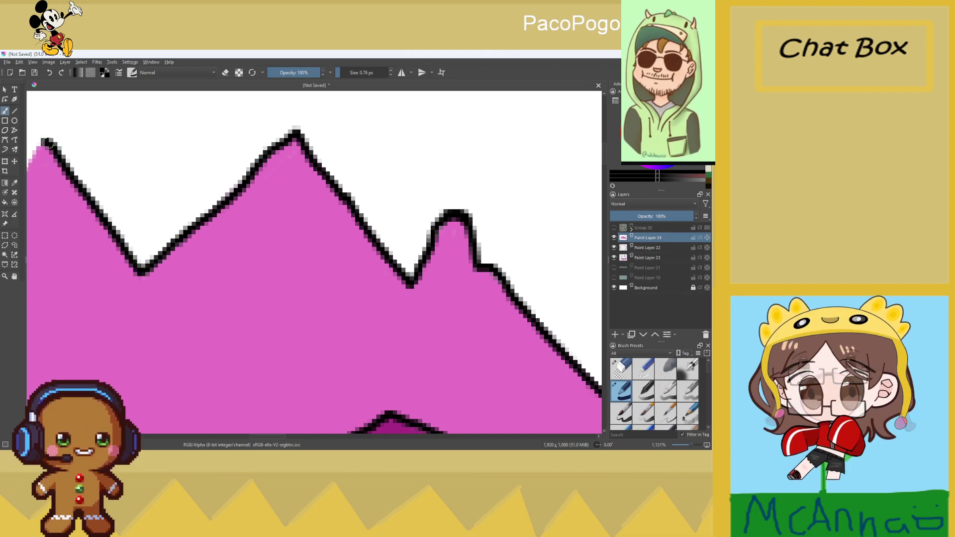
{"action": "scroll", "coordinate": [58, 189], "scroll_direction": "up", "scroll_amount": 2}
{"action": "scroll", "coordinate": [58, 189], "scroll_direction": "up", "scroll_amount": 2}
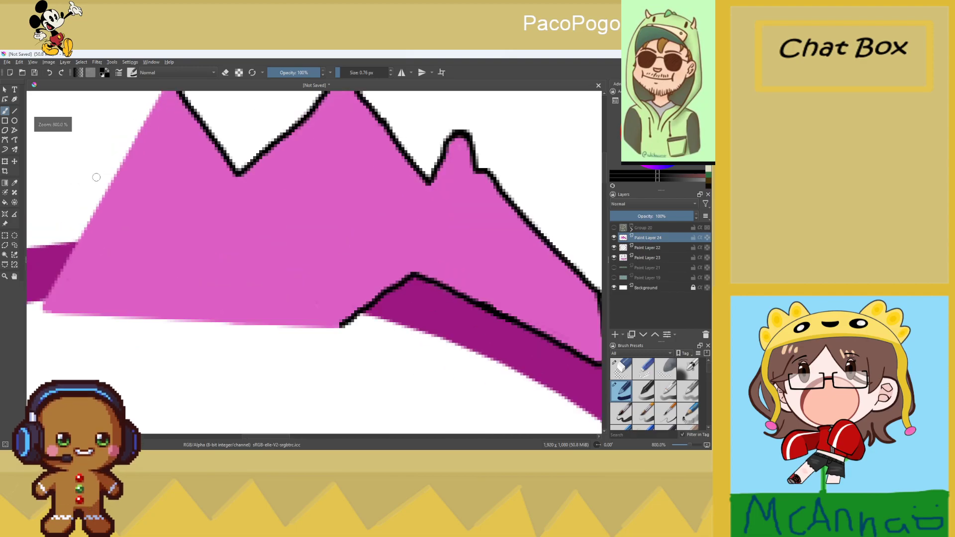
{"action": "scroll", "coordinate": [94, 175], "scroll_direction": "down", "scroll_amount": 3}
{"action": "scroll", "coordinate": [116, 183], "scroll_direction": "up", "scroll_amount": 4}
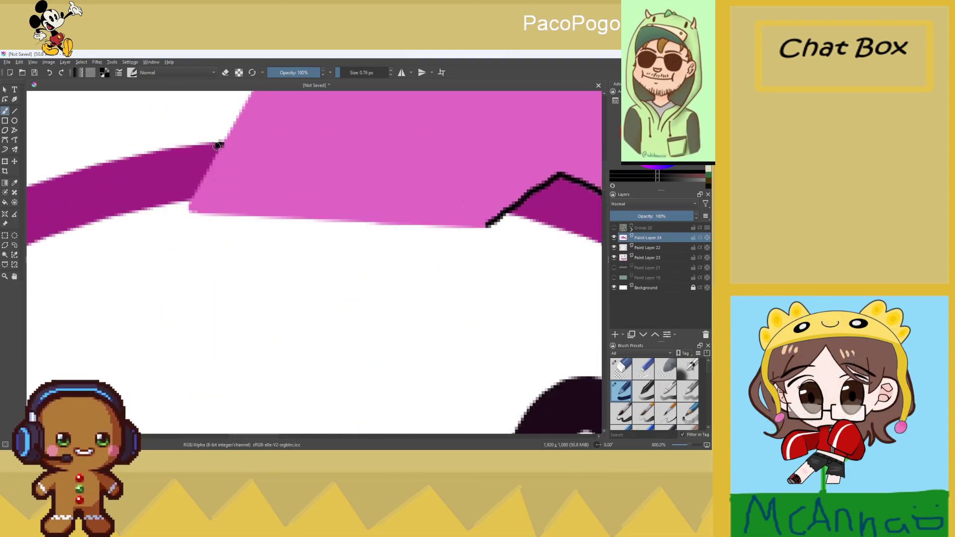
{"action": "mouse_move", "coordinate": [212, 153]}
{"action": "left_mouse_down"}
{"action": "mouse_move", "coordinate": [187, 209]}
{"action": "mouse_move", "coordinate": [194, 215]}
{"action": "mouse_move", "coordinate": [486, 225]}
{"action": "mouse_move", "coordinate": [349, 222]}
{"action": "left_mouse_up"}
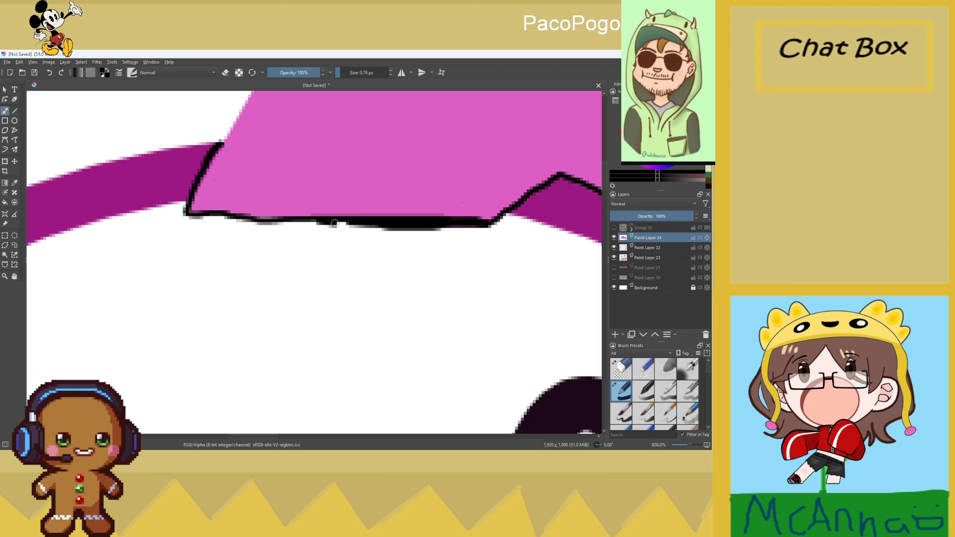
{"action": "mouse_move", "coordinate": [242, 217]}
{"action": "left_mouse_down"}
{"action": "mouse_move", "coordinate": [301, 233]}
{"action": "mouse_move", "coordinate": [325, 227]}
{"action": "left_mouse_up"}
{"action": "key", "text": "ctrl+z"}
{"action": "key", "text": "ctrl+z"}
{"action": "key", "text": "ctrl+z"}
{"action": "key", "text": "ctrl+z"}
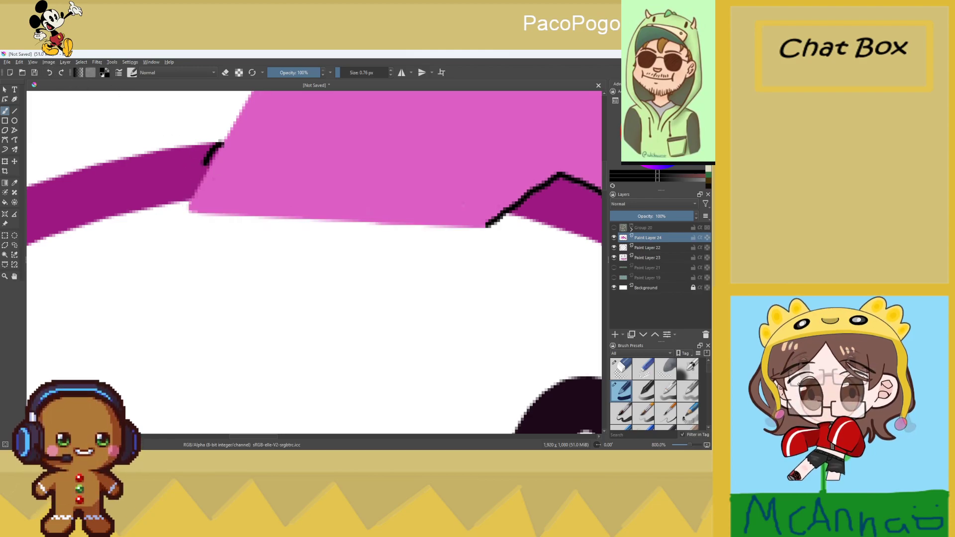
Outline the first spike's short lower outer edge and the mane's flat base in black, thickening the base line
{"action": "mouse_move", "coordinate": [205, 161]}
{"action": "left_mouse_down"}
{"action": "mouse_move", "coordinate": [188, 187]}
{"action": "mouse_move", "coordinate": [209, 164]}
{"action": "mouse_move", "coordinate": [188, 202]}
{"action": "mouse_move", "coordinate": [202, 213]}
{"action": "mouse_move", "coordinate": [488, 227]}
{"action": "left_mouse_up"}
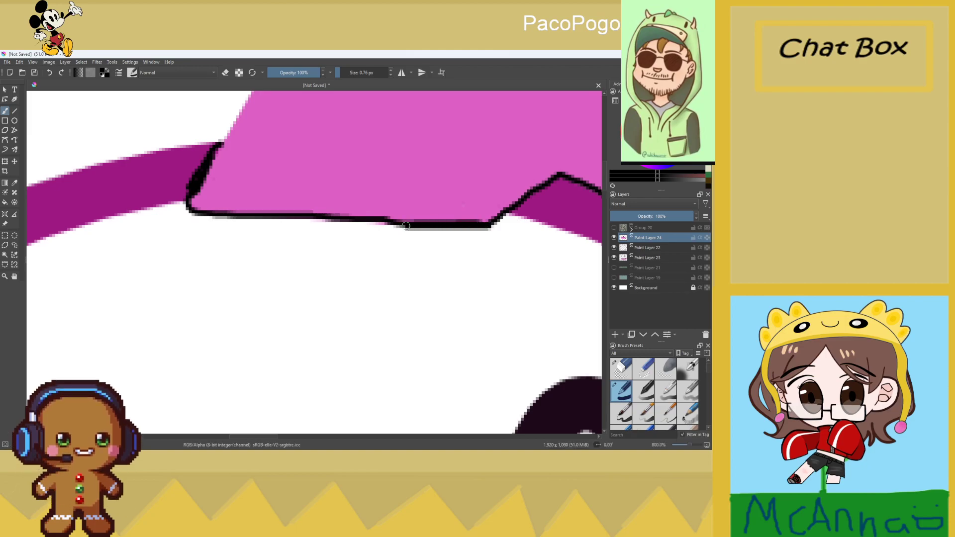
{"action": "mouse_move", "coordinate": [377, 223]}
{"action": "left_mouse_down"}
{"action": "mouse_move", "coordinate": [206, 217]}
{"action": "mouse_move", "coordinate": [184, 195]}
{"action": "left_mouse_up"}
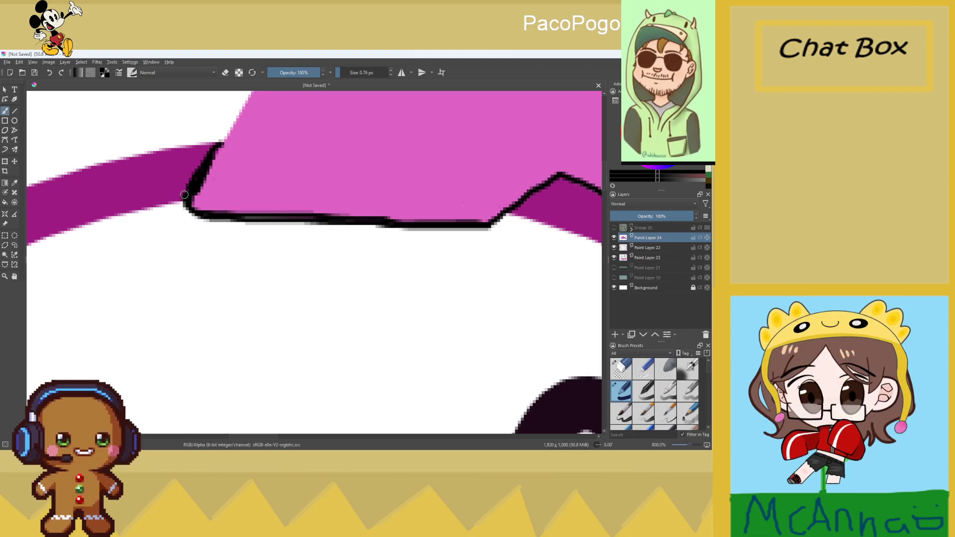
Try outlining the first spike's long outer slope in black, and undo the strokes
{"action": "scroll", "coordinate": [234, 175], "scroll_direction": "down", "scroll_amount": 5}
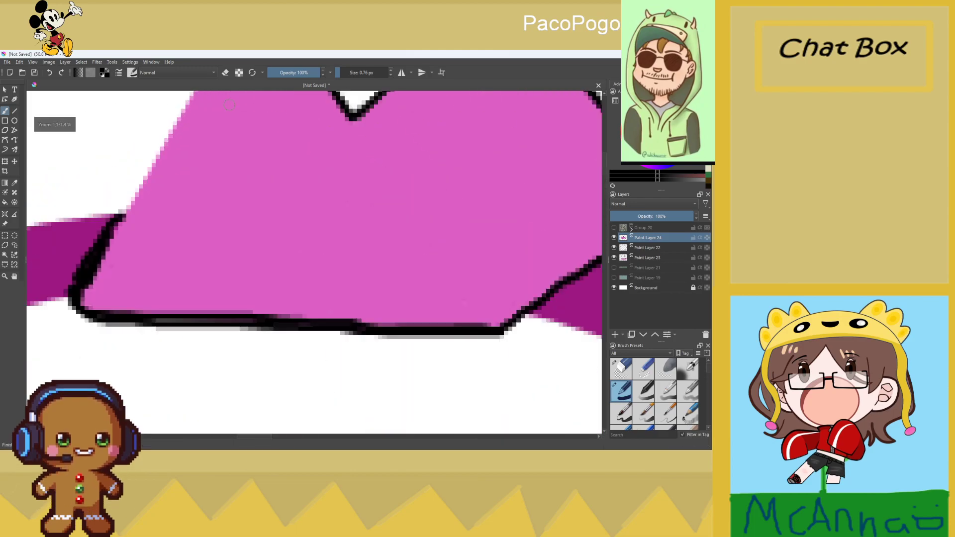
{"action": "scroll", "coordinate": [234, 95], "scroll_direction": "up", "scroll_amount": 4}
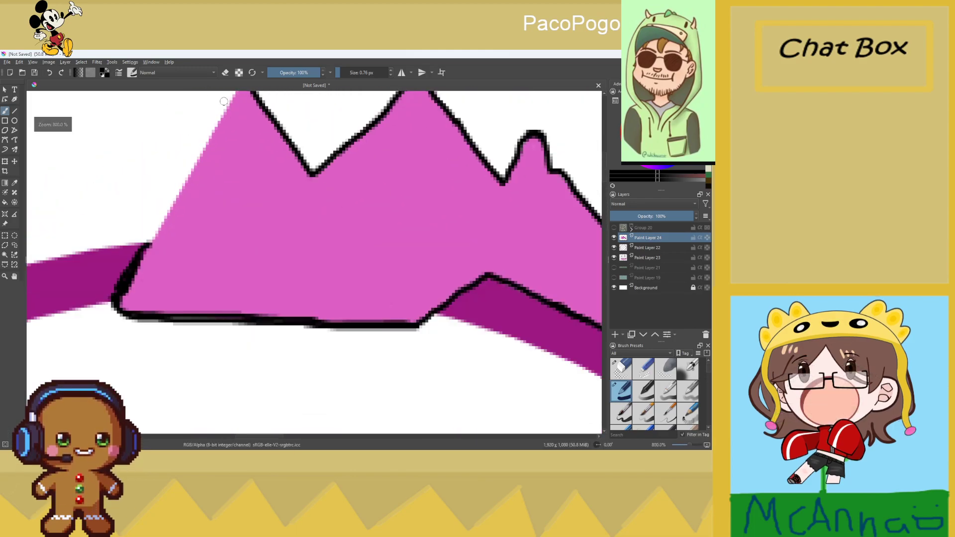
{"action": "scroll", "coordinate": [234, 95], "scroll_direction": "down", "scroll_amount": 4}
{"action": "scroll", "coordinate": [234, 95], "scroll_direction": "up", "scroll_amount": 2}
{"action": "scroll", "coordinate": [224, 96], "scroll_direction": "up", "scroll_amount": 3}
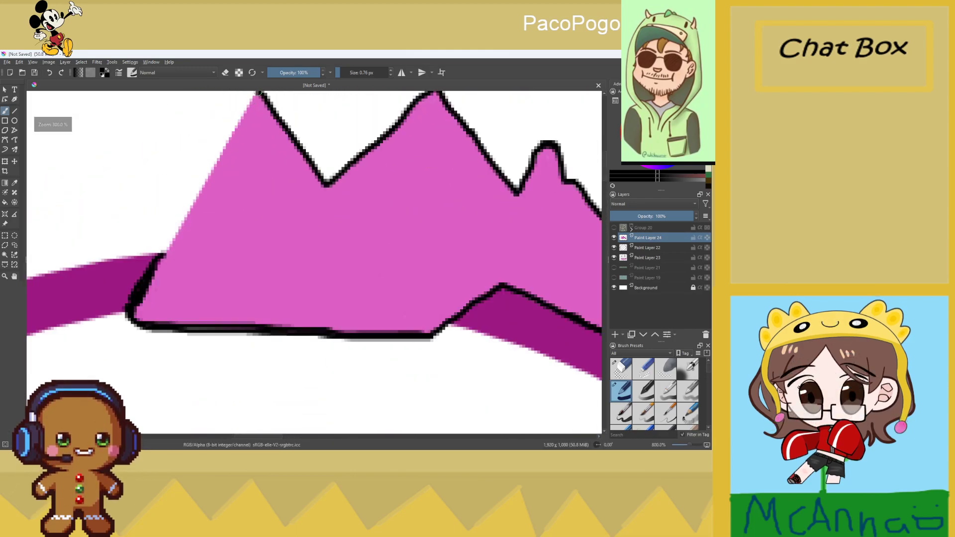
{"action": "mouse_move", "coordinate": [185, 221]}
{"action": "left_mouse_down"}
{"action": "mouse_move", "coordinate": [153, 266]}
{"action": "mouse_move", "coordinate": [194, 207]}
{"action": "left_mouse_up"}
{"action": "left_click_drag", "start_coordinate": [213, 161], "coordinate": [156, 244]}
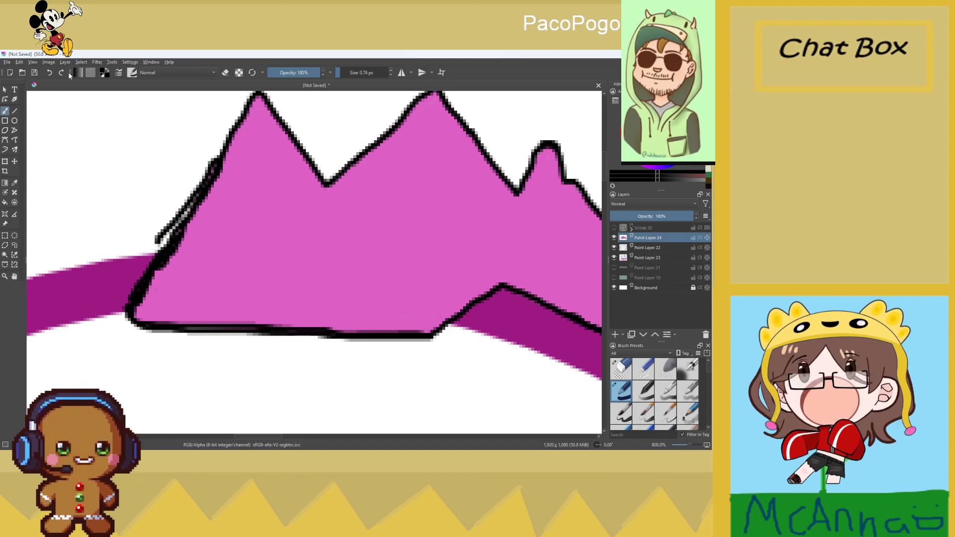
{"action": "left_click", "coordinate": [52, 73]}
Outline the first spike's outer slope in black from its peak down to the head's curve, closing the mane's outline
{"action": "scroll", "coordinate": [248, 135], "scroll_direction": "down", "scroll_amount": 5}
{"action": "scroll", "coordinate": [244, 132], "scroll_direction": "up", "scroll_amount": 5}
{"action": "left_click_drag", "start_coordinate": [259, 106], "coordinate": [238, 129]}
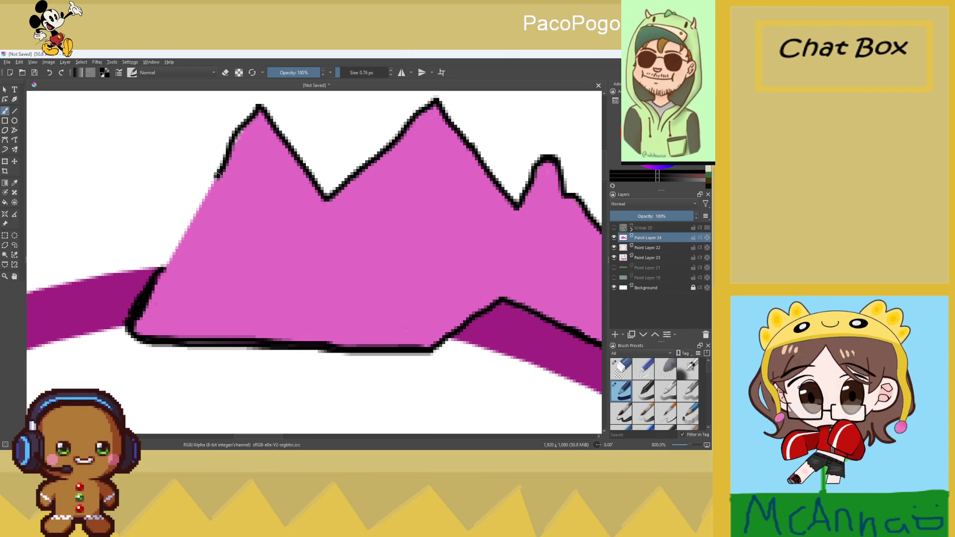
{"action": "left_click_drag", "start_coordinate": [205, 194], "coordinate": [192, 221]}
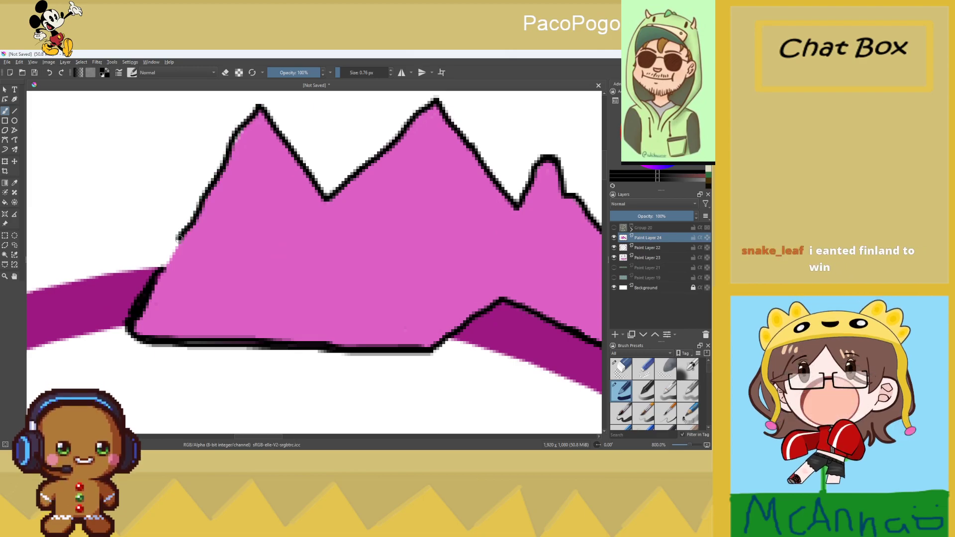
{"action": "mouse_move", "coordinate": [163, 269]}
{"action": "left_mouse_down"}
{"action": "mouse_move", "coordinate": [170, 252]}
{"action": "mouse_move", "coordinate": [163, 263]}
{"action": "left_mouse_up"}
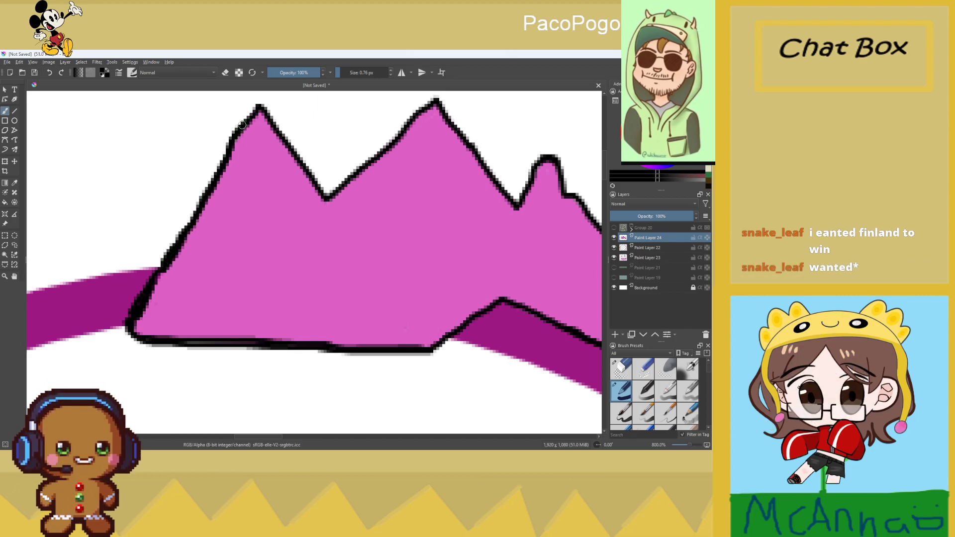
Make Paint Layer 22 active and sample the purple of the head's outline as the painting colour
{"action": "scroll", "coordinate": [369, 186], "scroll_direction": "down", "scroll_amount": 5}
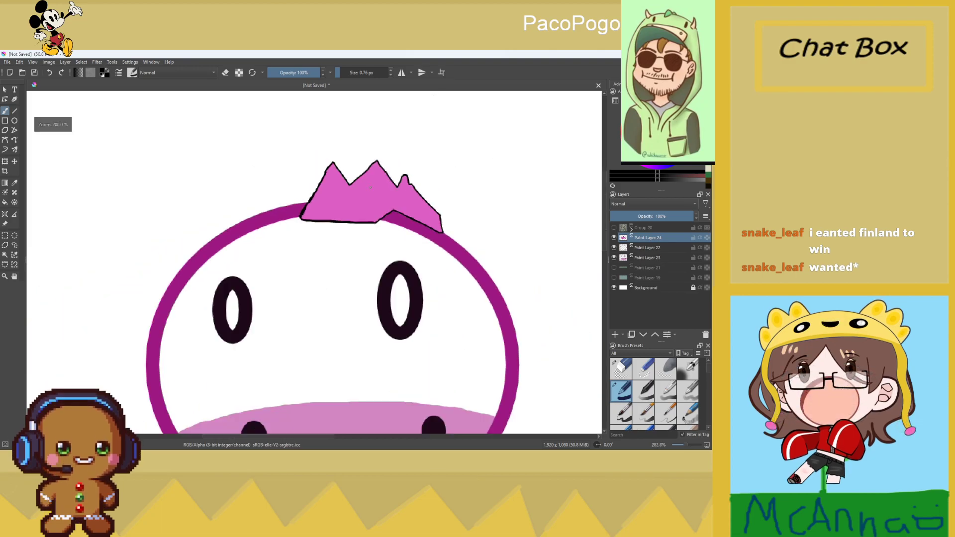
{"action": "scroll", "coordinate": [425, 250], "scroll_direction": "down", "scroll_amount": 2}
{"action": "scroll", "coordinate": [415, 257], "scroll_direction": "up", "scroll_amount": 3}
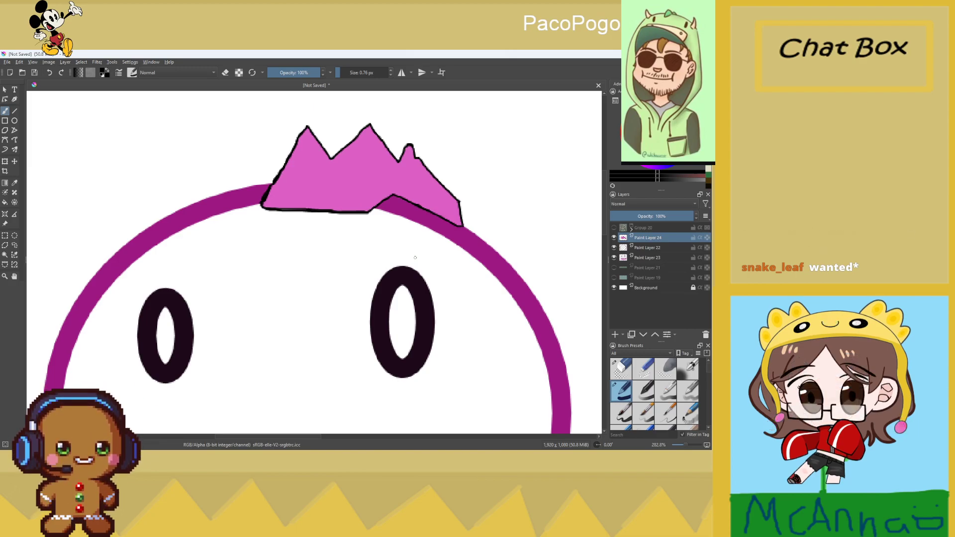
{"action": "scroll", "coordinate": [415, 257], "scroll_direction": "down", "scroll_amount": 6}
{"action": "scroll", "coordinate": [415, 294], "scroll_direction": "up", "scroll_amount": 4}
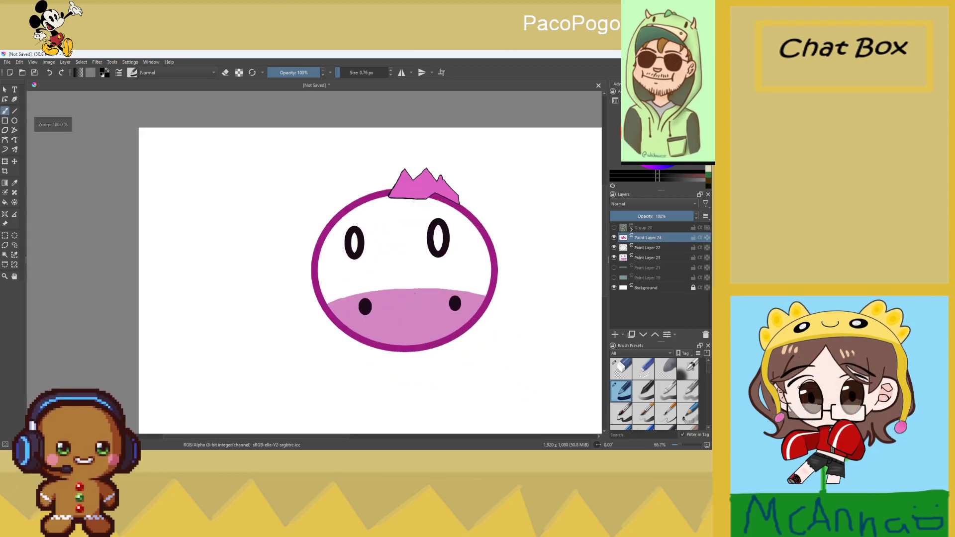
{"action": "left_click", "coordinate": [655, 249]}
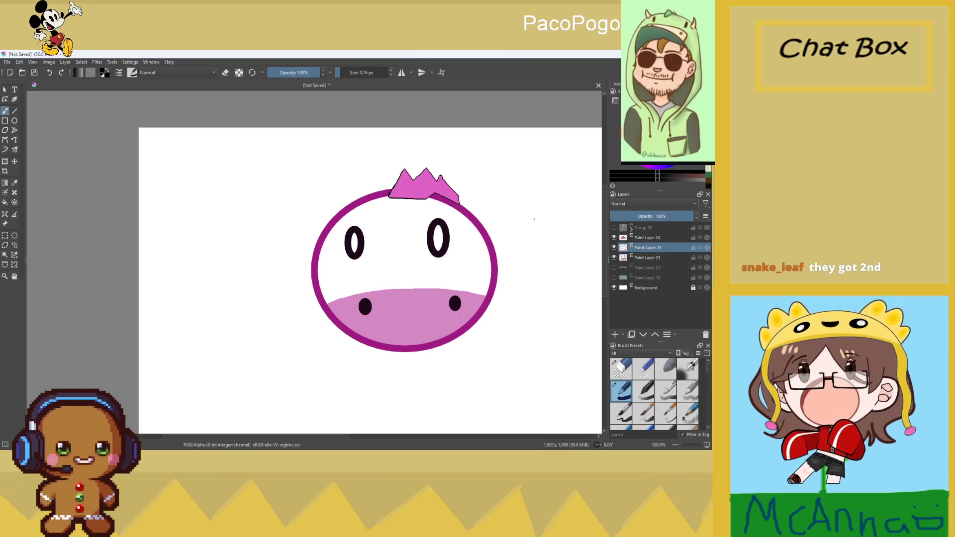
{"action": "left_click", "coordinate": [15, 183]}
{"action": "left_click", "coordinate": [340, 211]}
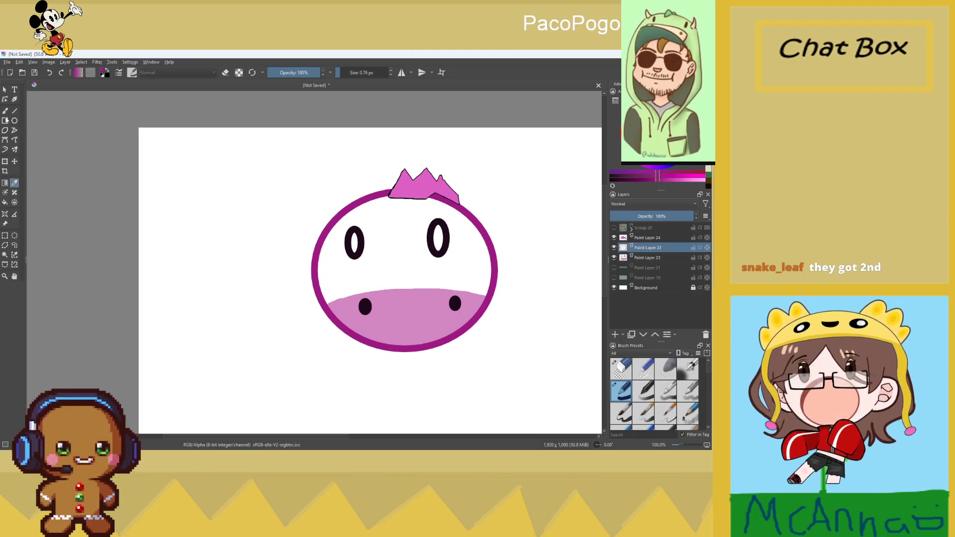
Try filling the inside of the head with the purple on Paint Layer 22, and undo the fill
{"action": "left_click", "coordinate": [5, 202]}
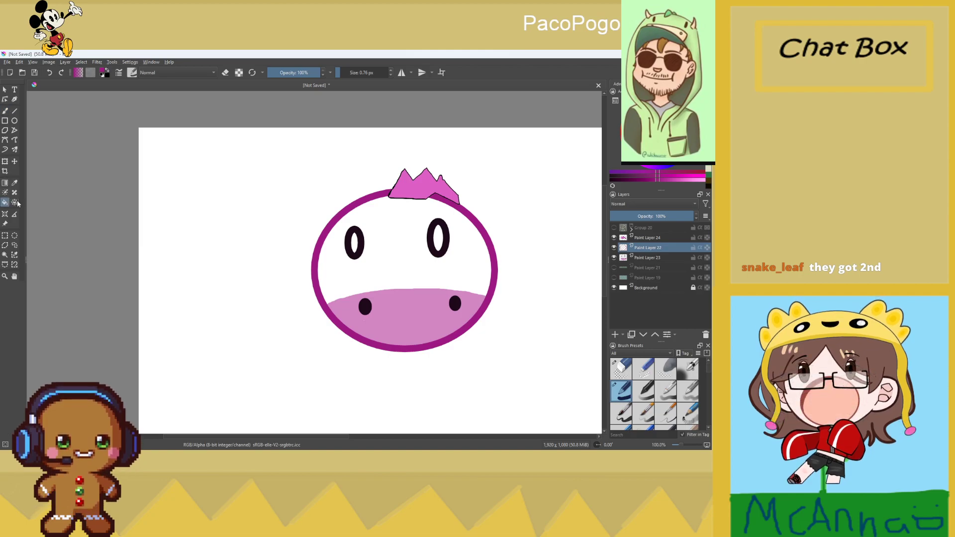
{"action": "left_click", "coordinate": [402, 255]}
{"action": "key", "text": "ctrl+z"}
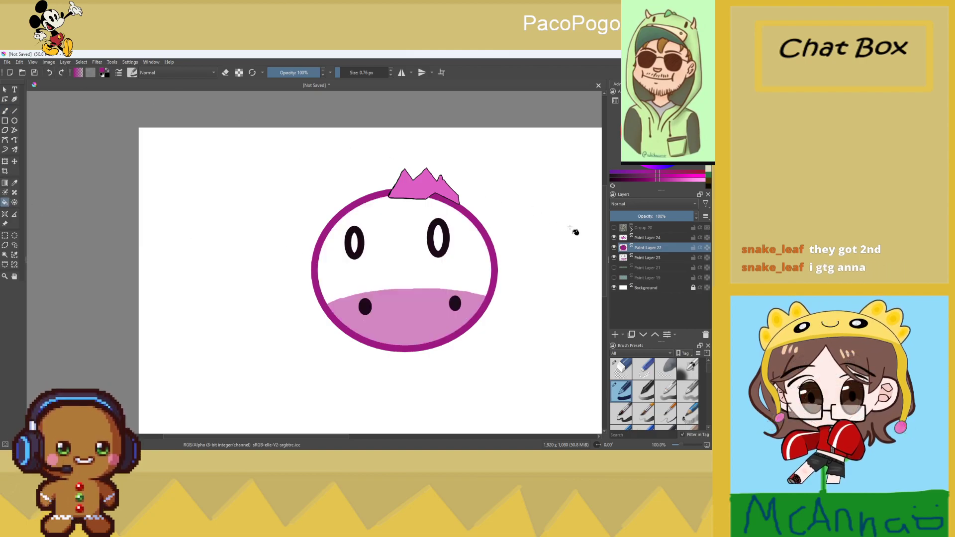
Try filling the head with purple on Paint Layer 23 placed above Paint Layer 22, undo the fill and restore the layer order
{"action": "left_click_drag", "start_coordinate": [643, 258], "coordinate": [644, 245]}
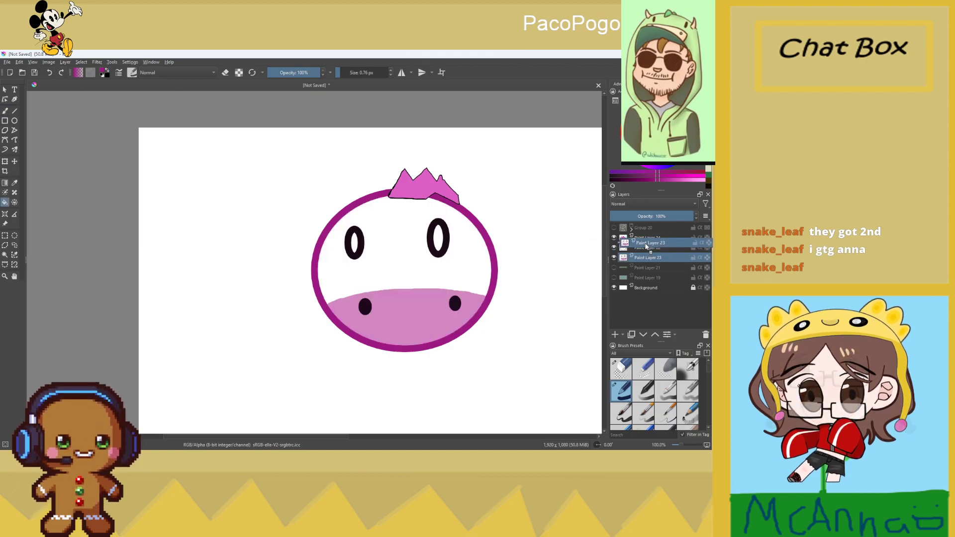
{"action": "left_click", "coordinate": [382, 258]}
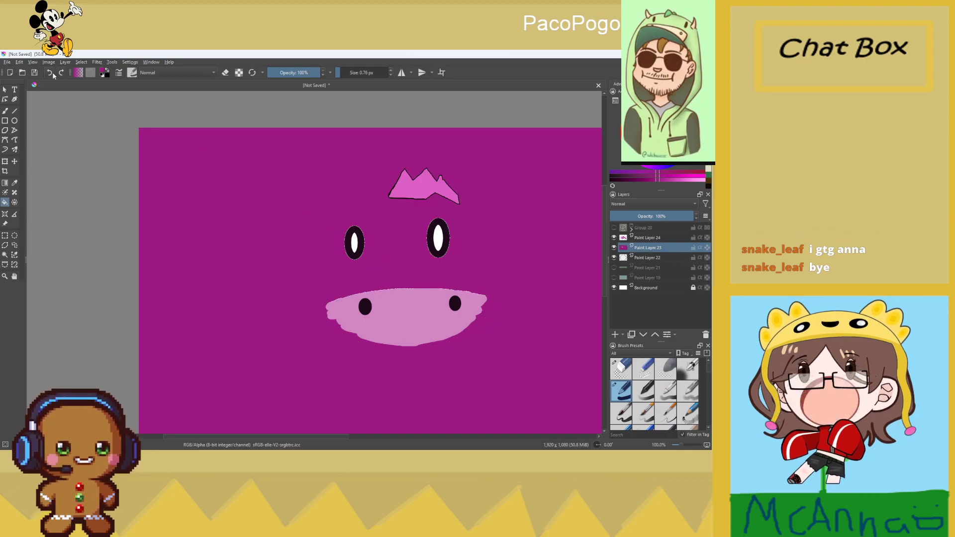
{"action": "key", "text": "ctrl+z"}
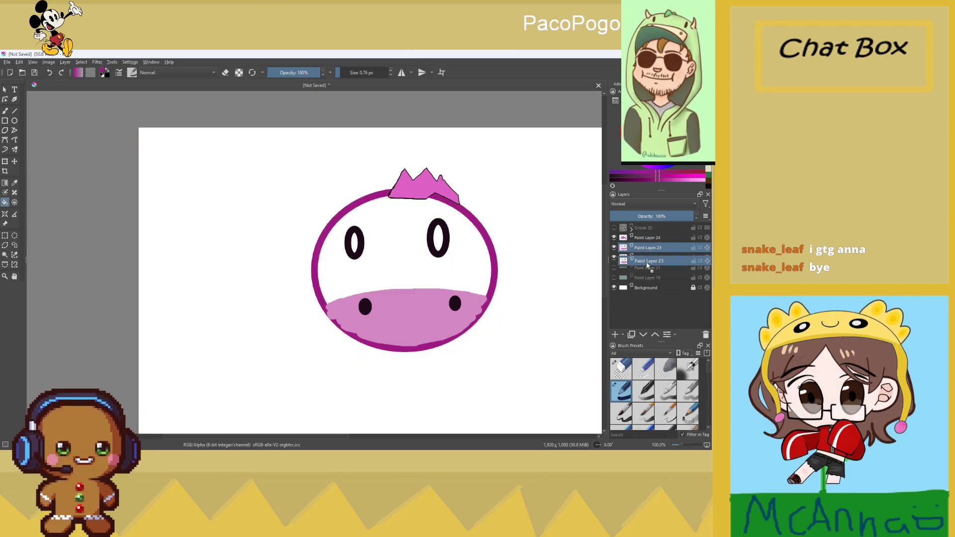
{"action": "left_click_drag", "start_coordinate": [646, 248], "coordinate": [647, 266]}
Add a new paint layer directly above Paint Layer 23
{"action": "scroll", "coordinate": [384, 273], "scroll_direction": "up", "scroll_amount": 2}
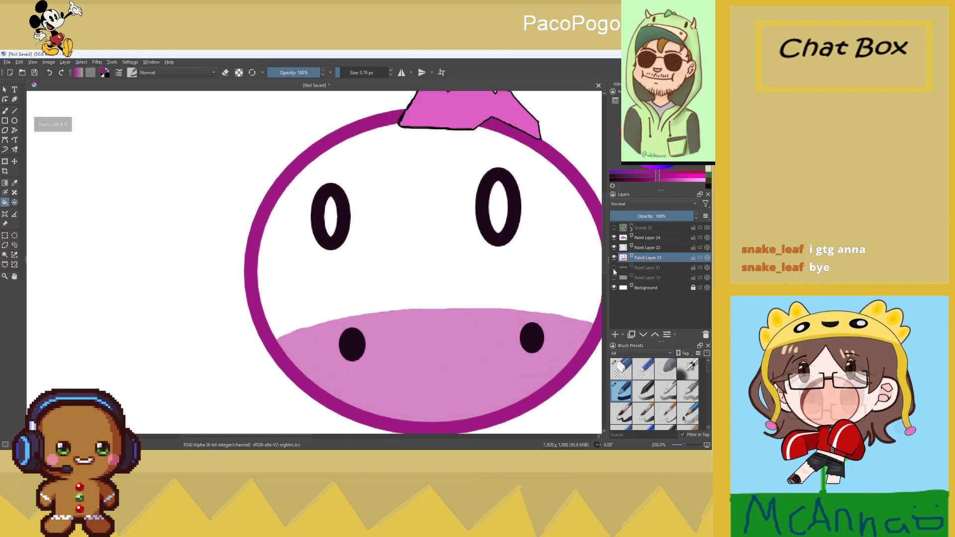
{"action": "left_click", "coordinate": [640, 249]}
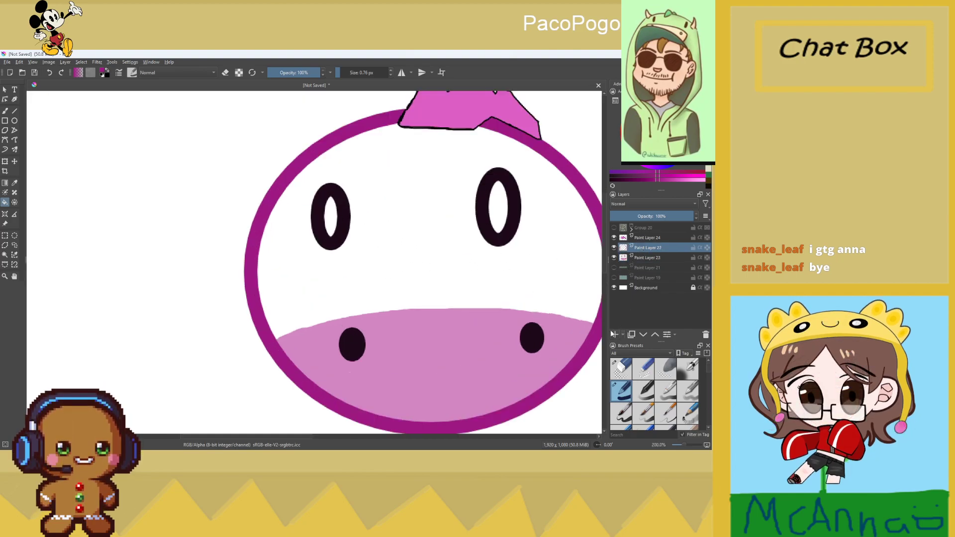
{"action": "left_click", "coordinate": [645, 258]}
{"action": "left_click", "coordinate": [615, 334]}
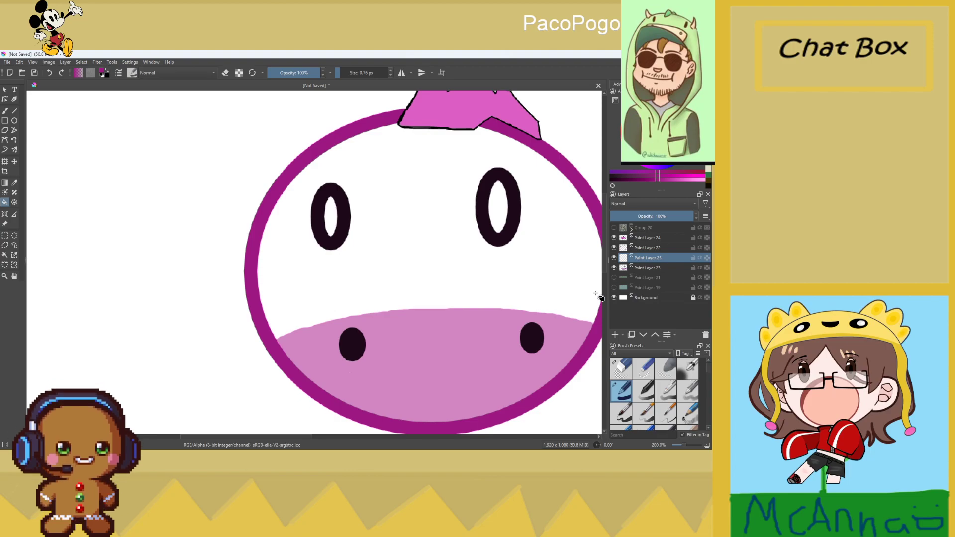
Try freehand purple brush strokes above the left eye, undo the latest ones, and enlarge the brush to about 17 px
{"action": "left_click", "coordinate": [5, 110]}
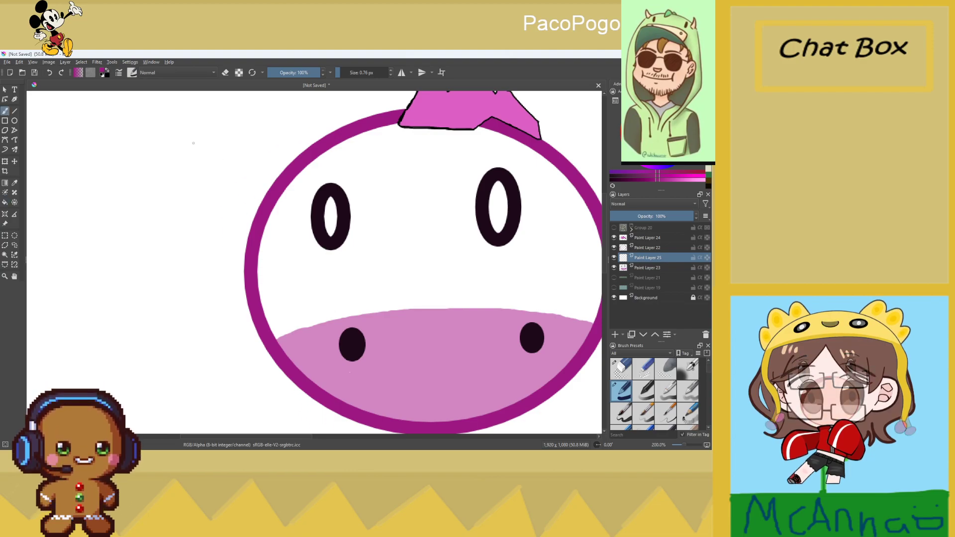
{"action": "mouse_move", "coordinate": [329, 163]}
{"action": "left_mouse_down"}
{"action": "mouse_move", "coordinate": [322, 192]}
{"action": "mouse_move", "coordinate": [332, 168]}
{"action": "left_mouse_up"}
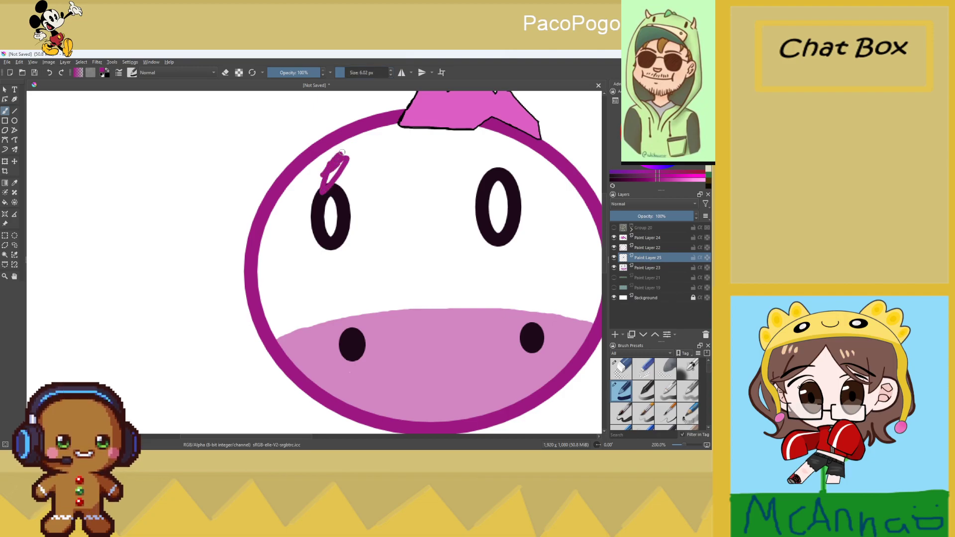
{"action": "left_click", "coordinate": [49, 73]}
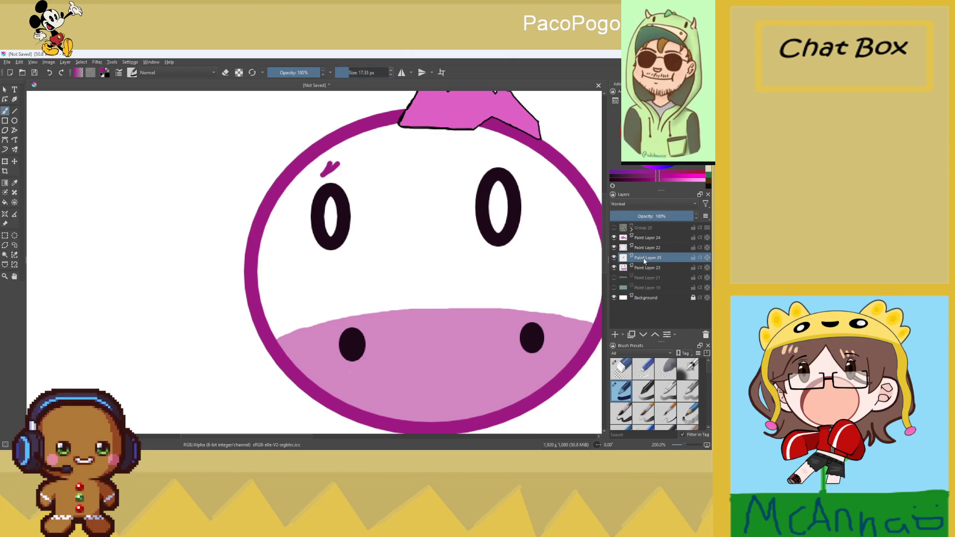
Move the new layer below Paint Layer 23 and paint the head's left side and upper area purple around the eyes
{"action": "left_click_drag", "start_coordinate": [643, 267], "coordinate": [643, 269]}
{"action": "mouse_move", "coordinate": [329, 165]}
{"action": "left_mouse_down"}
{"action": "mouse_move", "coordinate": [305, 222]}
{"action": "mouse_move", "coordinate": [316, 251]}
{"action": "mouse_move", "coordinate": [298, 209]}
{"action": "mouse_move", "coordinate": [360, 159]}
{"action": "mouse_move", "coordinate": [279, 204]}
{"action": "mouse_move", "coordinate": [300, 174]}
{"action": "mouse_move", "coordinate": [373, 139]}
{"action": "mouse_move", "coordinate": [485, 137]}
{"action": "mouse_move", "coordinate": [366, 177]}
{"action": "mouse_move", "coordinate": [453, 149]}
{"action": "mouse_move", "coordinate": [364, 151]}
{"action": "mouse_move", "coordinate": [361, 269]}
{"action": "mouse_move", "coordinate": [302, 280]}
{"action": "mouse_move", "coordinate": [288, 207]}
{"action": "mouse_move", "coordinate": [267, 214]}
{"action": "mouse_move", "coordinate": [272, 247]}
{"action": "left_mouse_up"}
{"action": "mouse_move", "coordinate": [266, 280]}
{"action": "left_mouse_down"}
{"action": "mouse_move", "coordinate": [280, 341]}
{"action": "mouse_move", "coordinate": [294, 247]}
{"action": "mouse_move", "coordinate": [328, 324]}
{"action": "mouse_move", "coordinate": [371, 252]}
{"action": "mouse_move", "coordinate": [365, 311]}
{"action": "left_mouse_up"}
{"action": "left_click", "coordinate": [377, 239]}
{"action": "mouse_move", "coordinate": [427, 178]}
{"action": "left_mouse_down"}
{"action": "mouse_move", "coordinate": [367, 218]}
{"action": "mouse_move", "coordinate": [378, 263]}
{"action": "left_mouse_up"}
{"action": "mouse_move", "coordinate": [428, 189]}
{"action": "left_mouse_down"}
{"action": "mouse_move", "coordinate": [398, 284]}
{"action": "mouse_move", "coordinate": [383, 268]}
{"action": "mouse_move", "coordinate": [485, 157]}
{"action": "left_mouse_up"}
{"action": "mouse_move", "coordinate": [421, 208]}
{"action": "left_mouse_down"}
{"action": "mouse_move", "coordinate": [454, 196]}
{"action": "mouse_move", "coordinate": [459, 216]}
{"action": "mouse_move", "coordinate": [485, 221]}
{"action": "mouse_move", "coordinate": [472, 250]}
{"action": "mouse_move", "coordinate": [464, 232]}
{"action": "mouse_move", "coordinate": [522, 149]}
{"action": "mouse_move", "coordinate": [542, 197]}
{"action": "mouse_move", "coordinate": [535, 226]}
{"action": "left_mouse_up"}
Paint the remaining white areas on the head's right side and between the eyes and muzzle purple
{"action": "scroll", "coordinate": [536, 226], "scroll_direction": "down", "scroll_amount": 5}
{"action": "scroll", "coordinate": [473, 183], "scroll_direction": "up", "scroll_amount": 4}
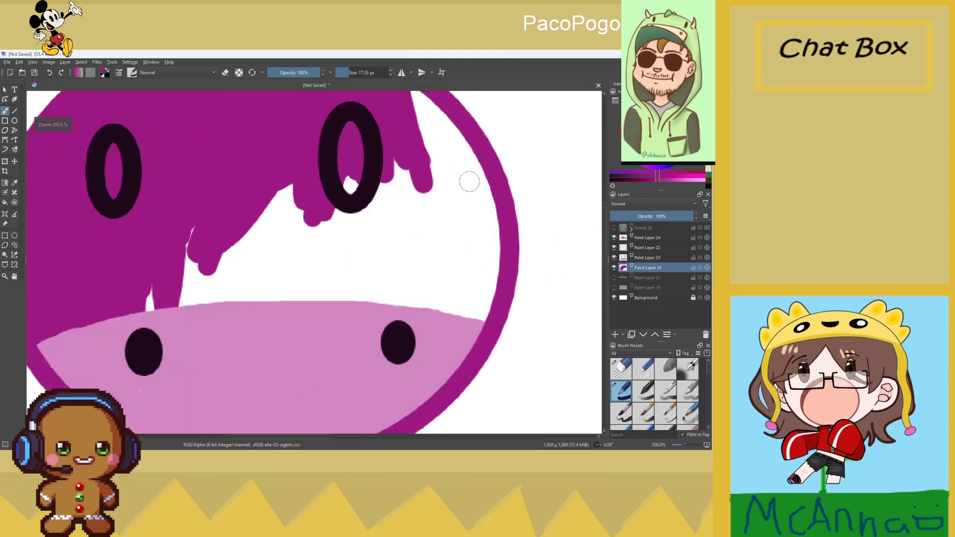
{"action": "scroll", "coordinate": [474, 183], "scroll_direction": "down", "scroll_amount": 1}
{"action": "mouse_move", "coordinate": [450, 164]}
{"action": "left_mouse_down"}
{"action": "mouse_move", "coordinate": [426, 118]}
{"action": "mouse_move", "coordinate": [430, 174]}
{"action": "mouse_move", "coordinate": [448, 139]}
{"action": "mouse_move", "coordinate": [461, 235]}
{"action": "mouse_move", "coordinate": [404, 215]}
{"action": "mouse_move", "coordinate": [390, 227]}
{"action": "left_mouse_up"}
{"action": "mouse_move", "coordinate": [396, 181]}
{"action": "left_mouse_down"}
{"action": "mouse_move", "coordinate": [401, 159]}
{"action": "mouse_move", "coordinate": [388, 182]}
{"action": "left_mouse_up"}
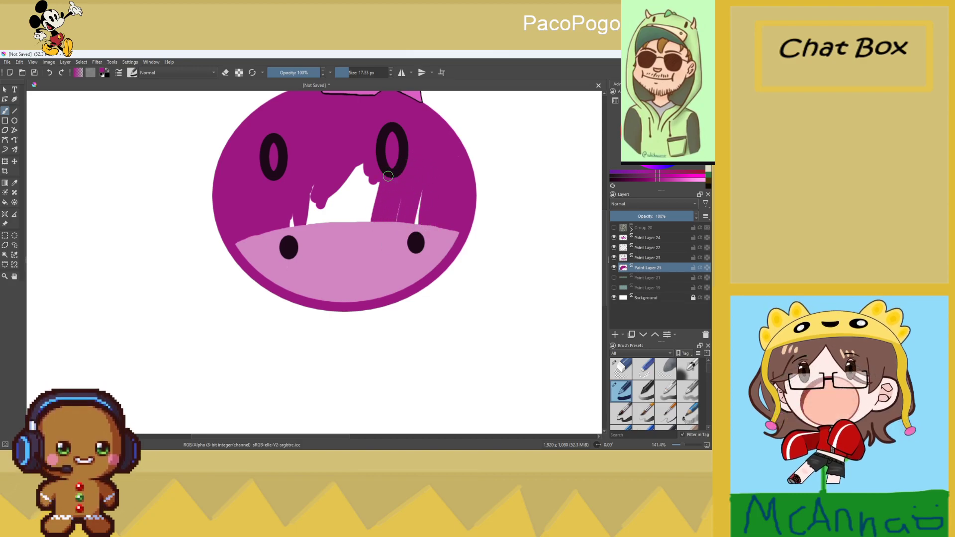
{"action": "mouse_move", "coordinate": [382, 216]}
{"action": "left_mouse_down"}
{"action": "mouse_move", "coordinate": [359, 226]}
{"action": "mouse_move", "coordinate": [369, 180]}
{"action": "mouse_move", "coordinate": [381, 178]}
{"action": "mouse_move", "coordinate": [366, 179]}
{"action": "mouse_move", "coordinate": [360, 223]}
{"action": "mouse_move", "coordinate": [355, 173]}
{"action": "mouse_move", "coordinate": [375, 161]}
{"action": "left_mouse_up"}
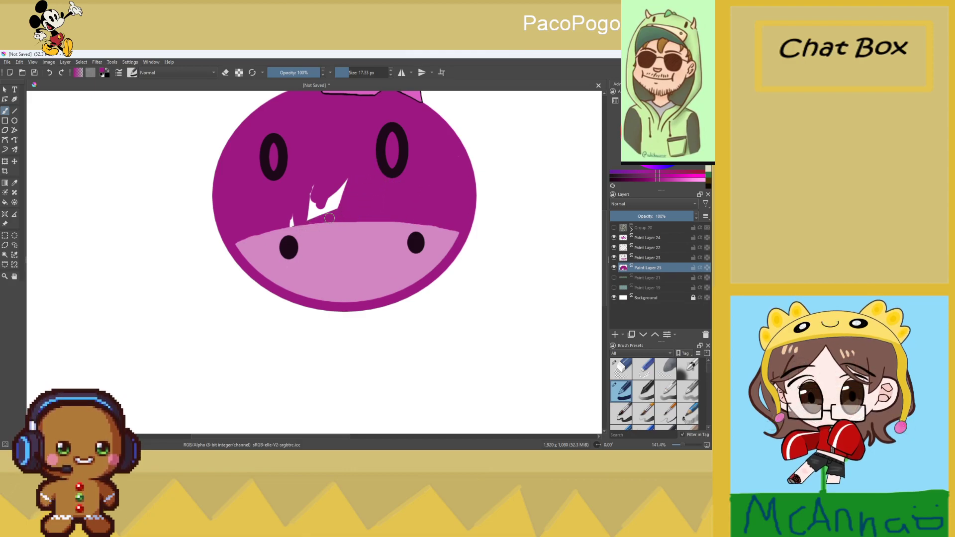
{"action": "mouse_move", "coordinate": [312, 217]}
{"action": "left_mouse_down"}
{"action": "mouse_move", "coordinate": [319, 197]}
{"action": "mouse_move", "coordinate": [293, 187]}
{"action": "mouse_move", "coordinate": [338, 209]}
{"action": "left_mouse_up"}
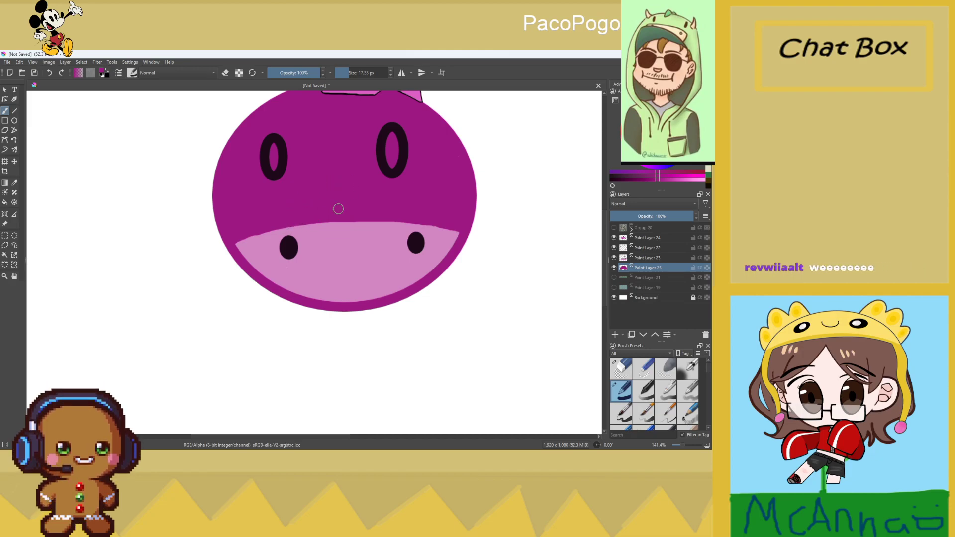
Choose a light pink painting colour and greatly enlarge the brush, keeping the purple head layer active
{"action": "key", "text": "minus"}
{"action": "key", "text": "minus"}
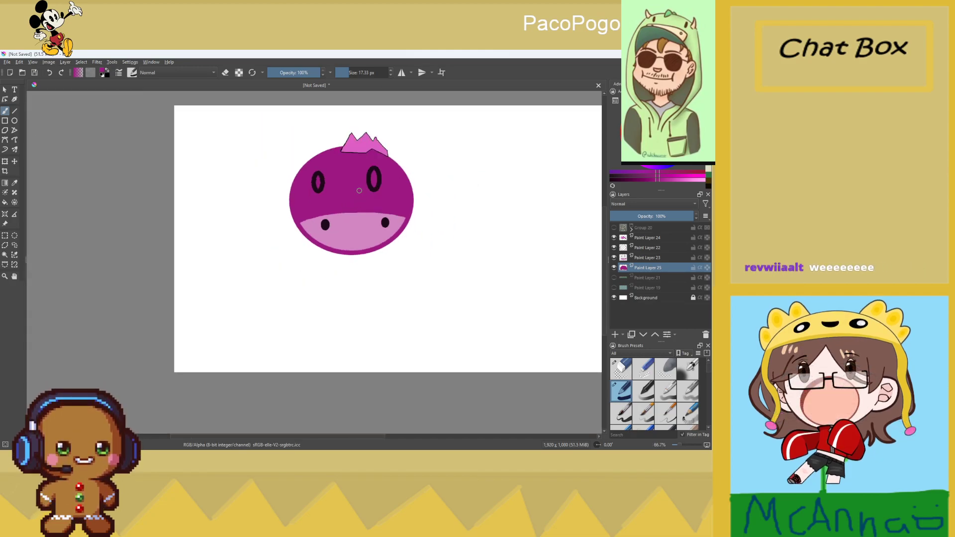
{"action": "key", "text": "1"}
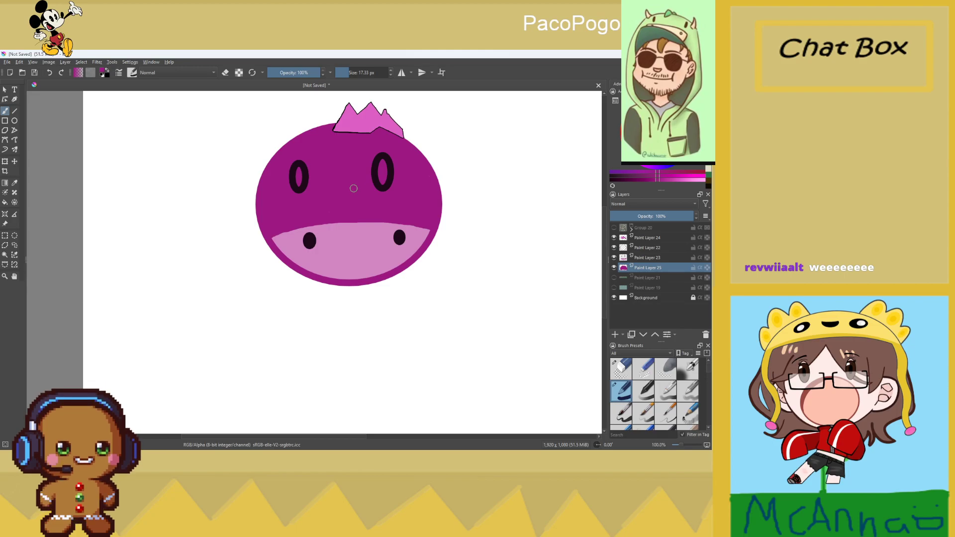
{"action": "key", "text": "minus"}
{"action": "key", "text": "plus"}
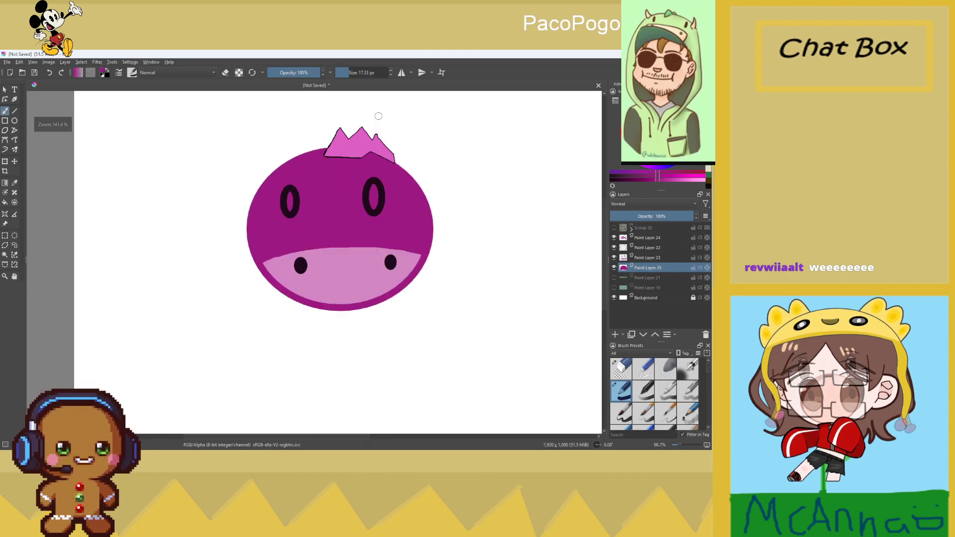
{"action": "key", "text": "plus"}
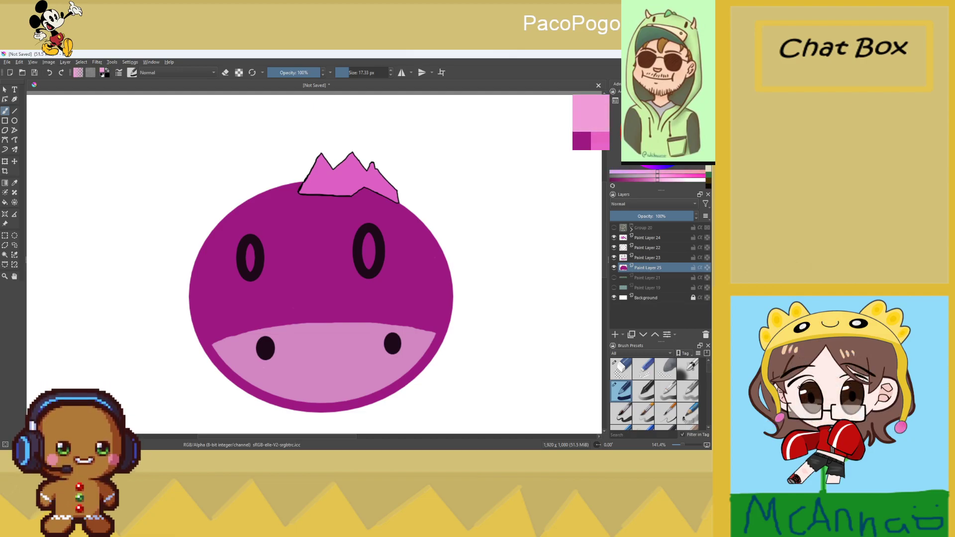
{"action": "key", "text": "1"}
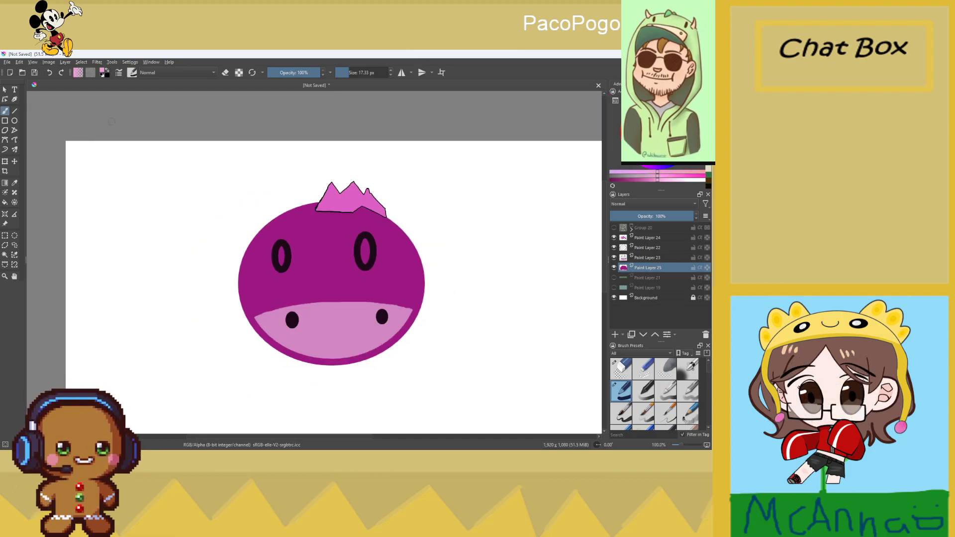
{"action": "key", "text": "bracketleft"}
{"action": "left_click", "coordinate": [356, 73]}
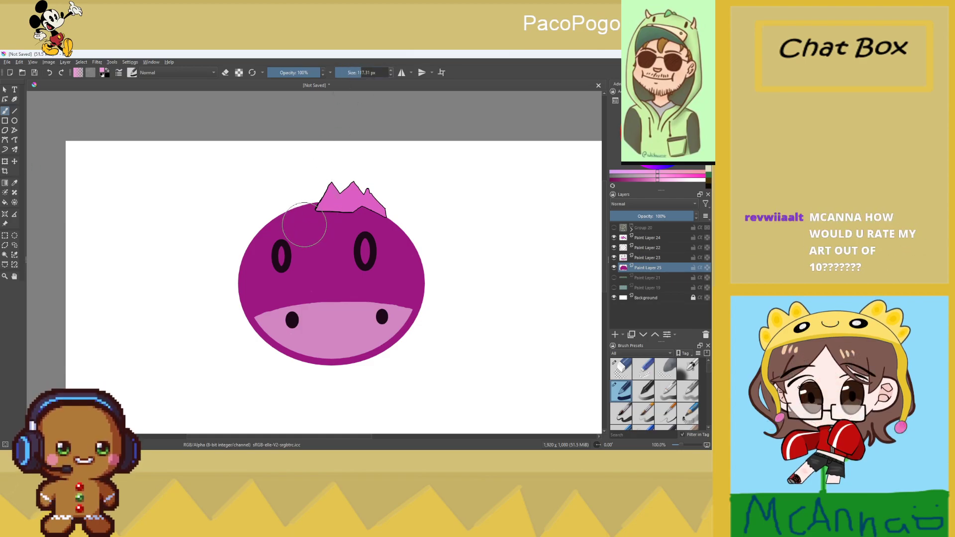
Try light pink round spots around the left eye and on the head's right cheek, and undo both
{"action": "left_click_drag", "start_coordinate": [303, 230], "coordinate": [281, 257]}
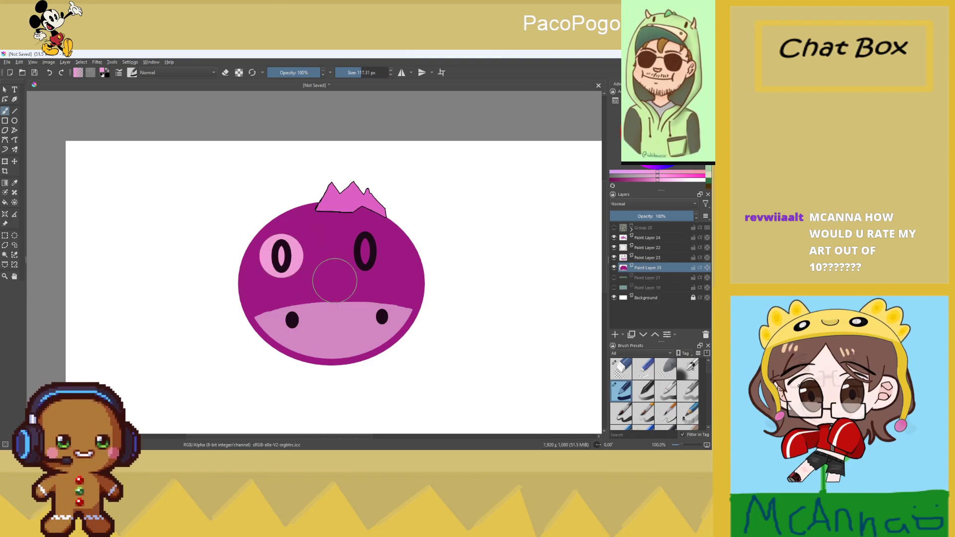
{"action": "left_click", "coordinate": [399, 282]}
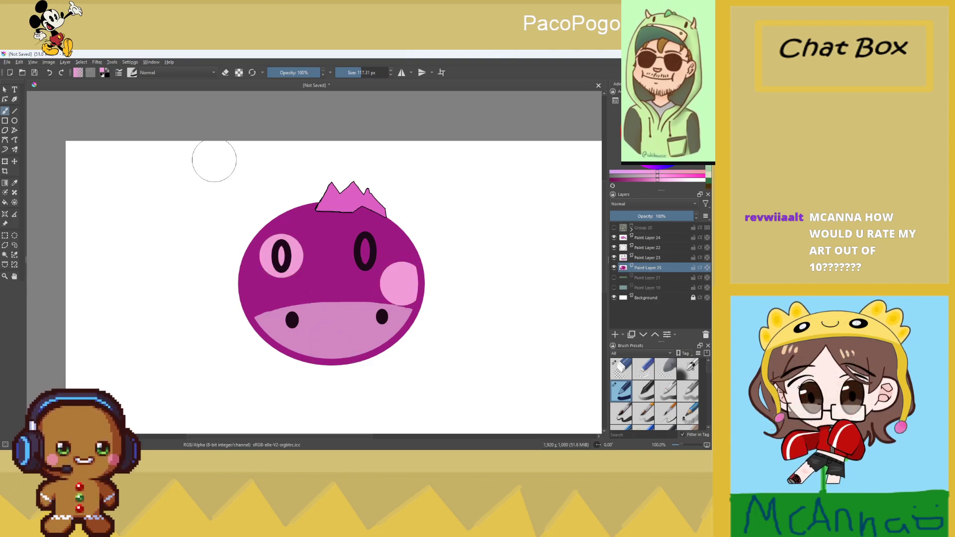
{"action": "left_click", "coordinate": [54, 74]}
{"action": "left_click", "coordinate": [53, 74]}
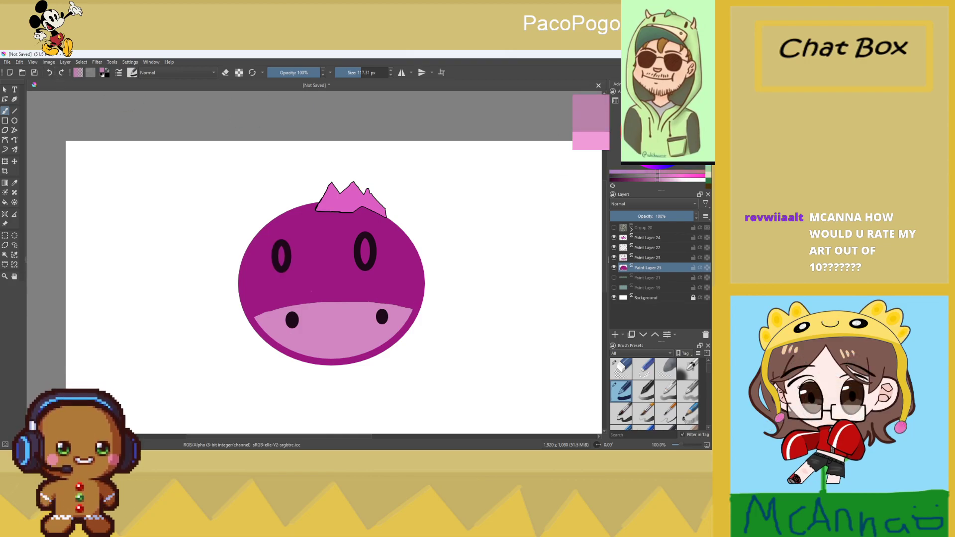
Choose a deeper pink and stamp large round spots around the left eye, above the muzzle, on the left cheek and above the right eye
{"action": "left_click_drag", "start_coordinate": [671, 183], "coordinate": [677, 178]}
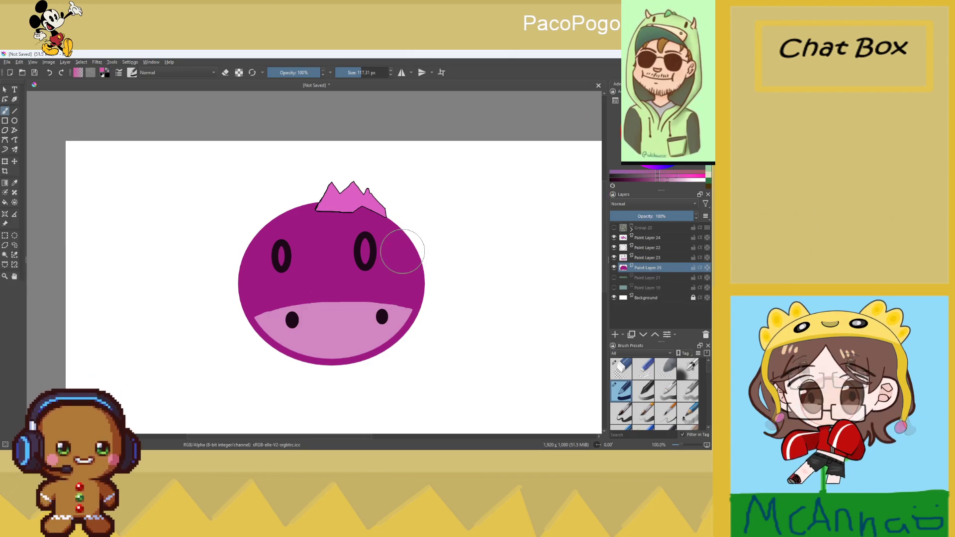
{"action": "left_click", "coordinate": [280, 255]}
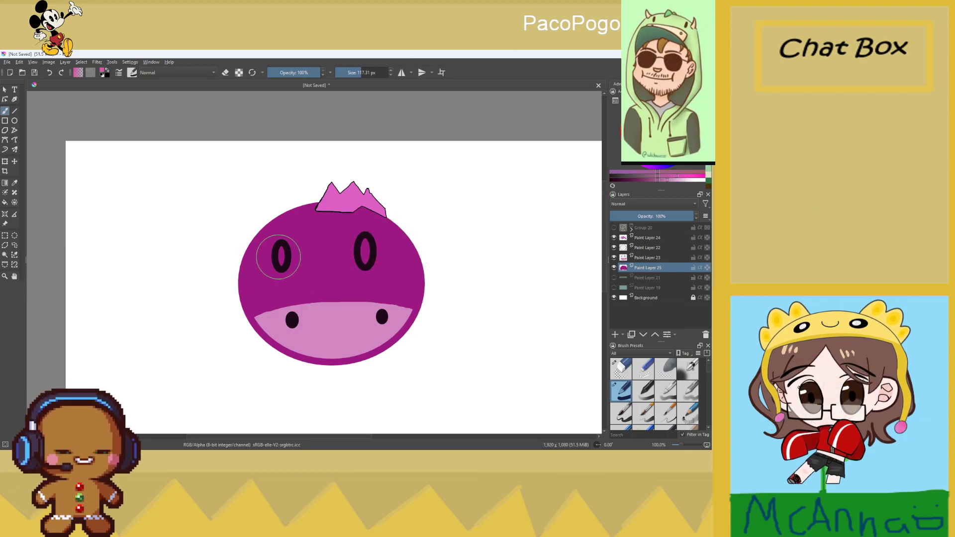
{"action": "left_click", "coordinate": [345, 298]}
{"action": "left_click", "coordinate": [270, 312]}
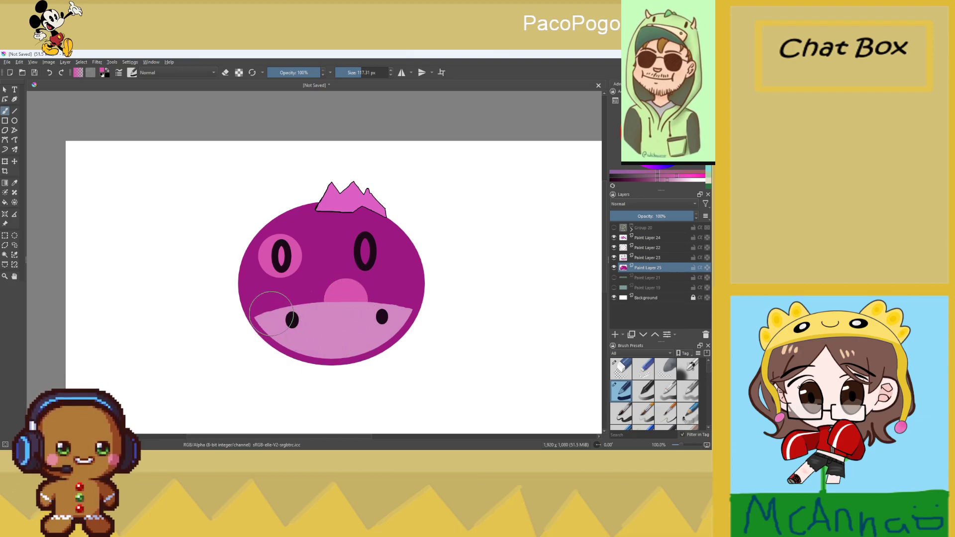
{"action": "left_click", "coordinate": [355, 229]}
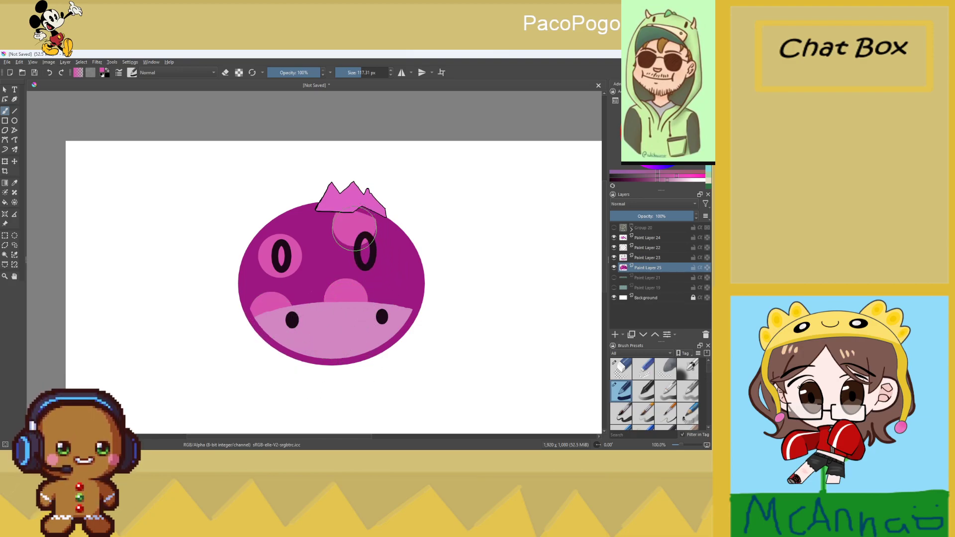
{"action": "left_click", "coordinate": [315, 222]}
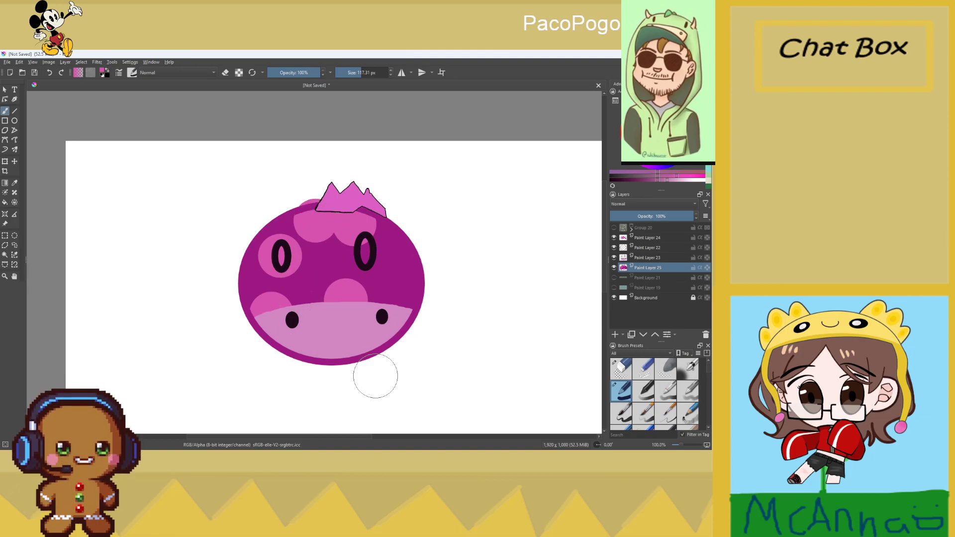
{"action": "left_click", "coordinate": [49, 72]}
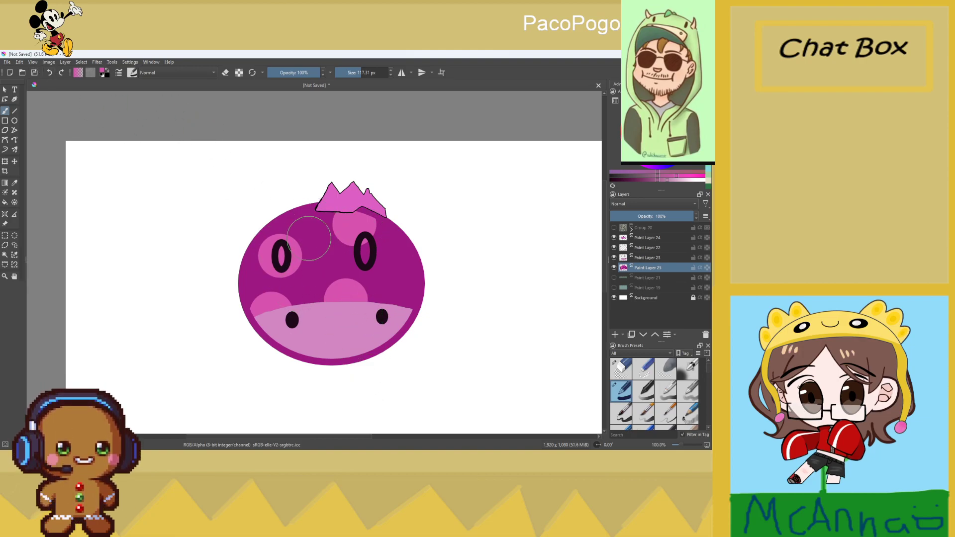
Stamp a matching pink spot on the head's right cheek, undoing the first placement and repositioning it slightly further inward
{"action": "scroll", "coordinate": [352, 288], "scroll_direction": "up", "scroll_amount": 2}
{"action": "scroll", "coordinate": [353, 294], "scroll_direction": "down", "scroll_amount": 1}
{"action": "left_click", "coordinate": [429, 283]}
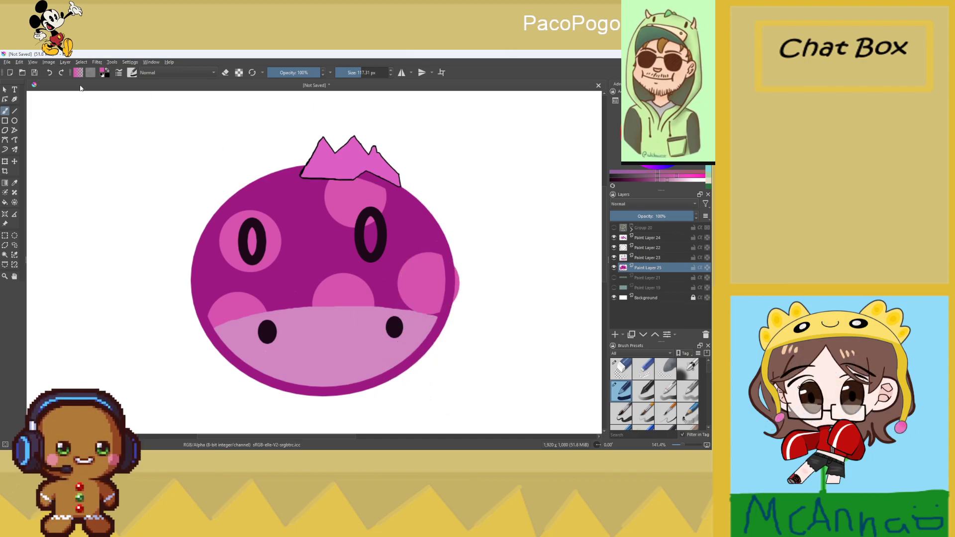
{"action": "left_click", "coordinate": [50, 73]}
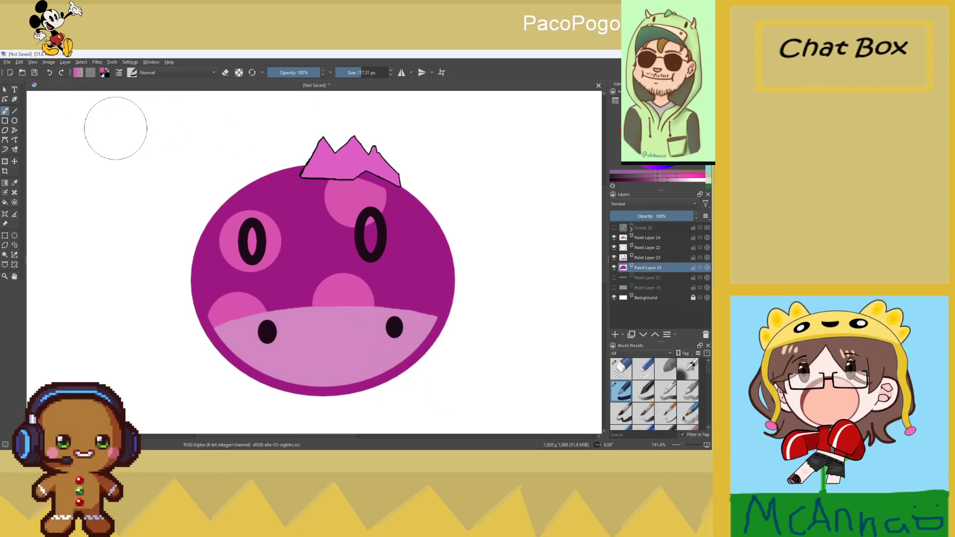
{"action": "left_click", "coordinate": [426, 282]}
Erase the part of the right cheek spot that spills past the head's edge and check the whole head
{"action": "scroll", "coordinate": [464, 337], "scroll_direction": "up", "scroll_amount": 2}
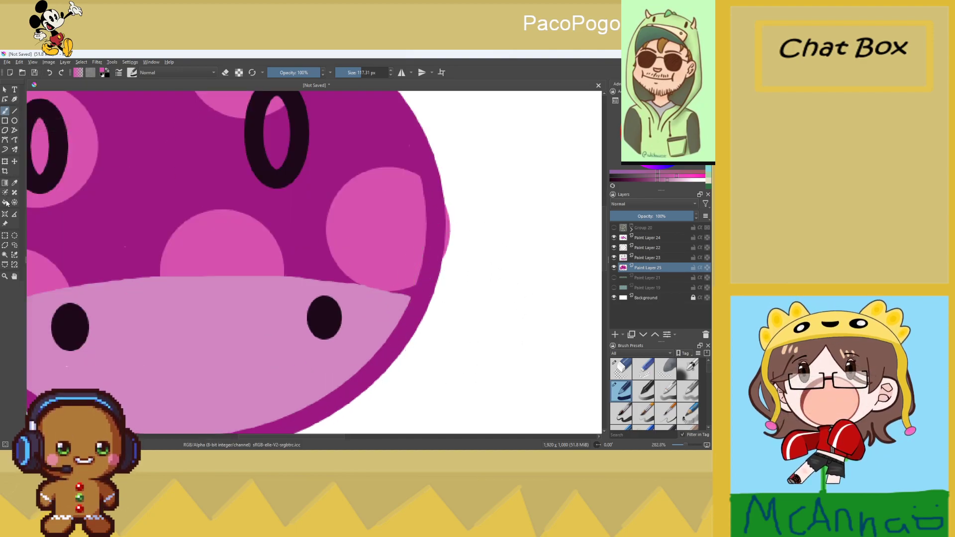
{"action": "left_click", "coordinate": [619, 366]}
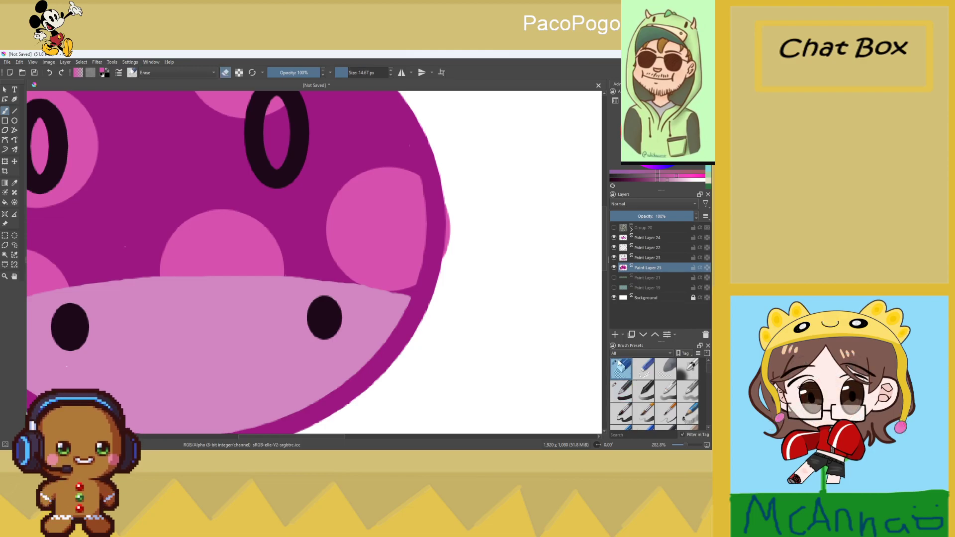
{"action": "mouse_move", "coordinate": [451, 210]}
{"action": "left_mouse_down"}
{"action": "mouse_move", "coordinate": [447, 253]}
{"action": "mouse_move", "coordinate": [447, 192]}
{"action": "left_mouse_up"}
{"action": "scroll", "coordinate": [448, 233], "scroll_direction": "down", "scroll_amount": 5}
{"action": "scroll", "coordinate": [423, 254], "scroll_direction": "up", "scroll_amount": 5}
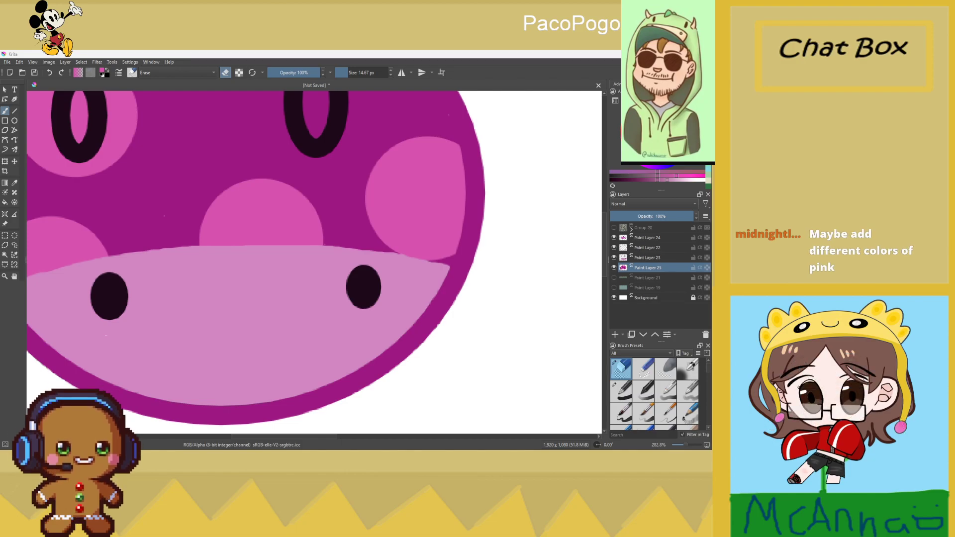
{"action": "scroll", "coordinate": [356, 238], "scroll_direction": "down", "scroll_amount": 5}
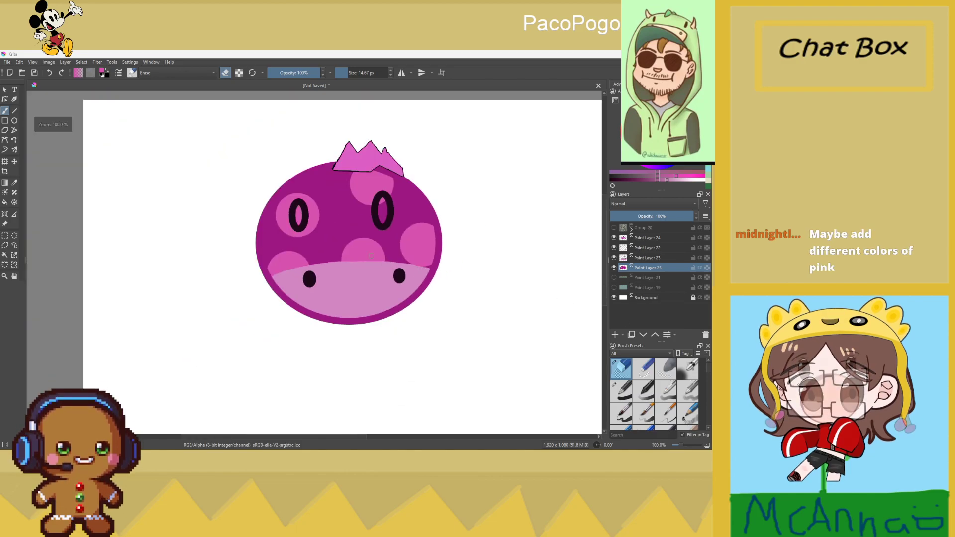
{"action": "scroll", "coordinate": [356, 239], "scroll_direction": "up", "scroll_amount": 4}
{"action": "scroll", "coordinate": [356, 239], "scroll_direction": "down", "scroll_amount": 3}
{"action": "scroll", "coordinate": [358, 234], "scroll_direction": "up", "scroll_amount": 3}
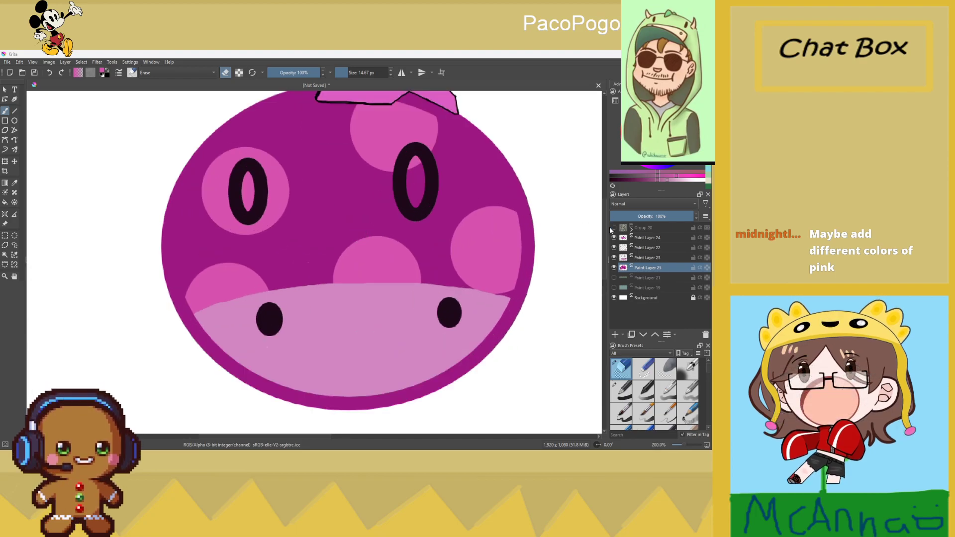
Fill the muzzle on Paint Layer 23 with coral pink, undoing the fill made in erase mode and restoring normal painting mode
{"action": "left_click", "coordinate": [643, 259]}
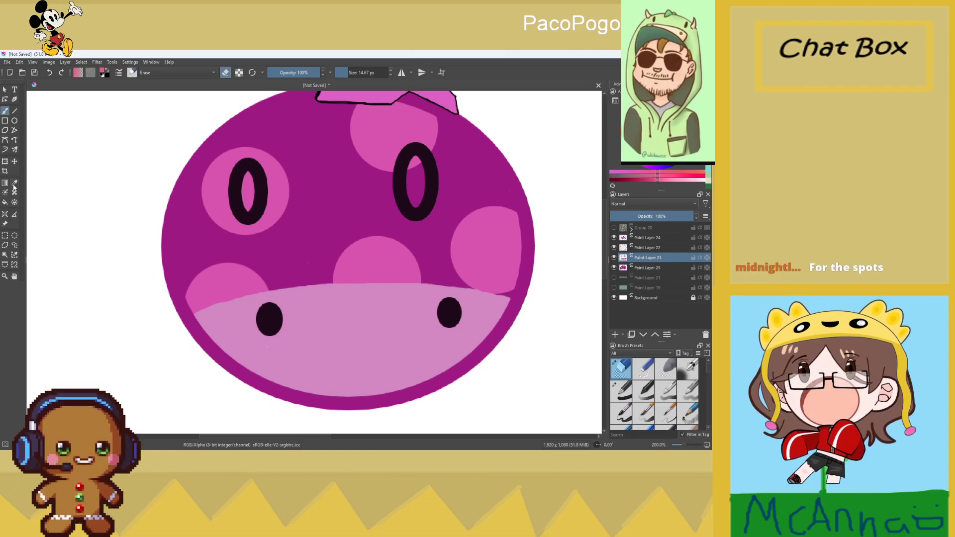
{"action": "left_click", "coordinate": [5, 202]}
{"action": "left_click", "coordinate": [341, 334]}
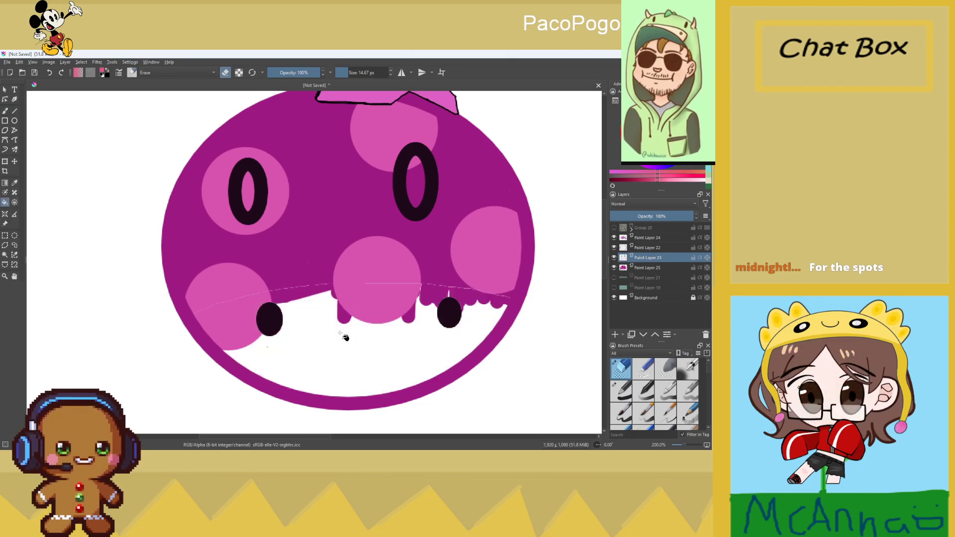
{"action": "left_click", "coordinate": [50, 73]}
{"action": "left_click", "coordinate": [621, 390]}
{"action": "left_click", "coordinate": [396, 346]}
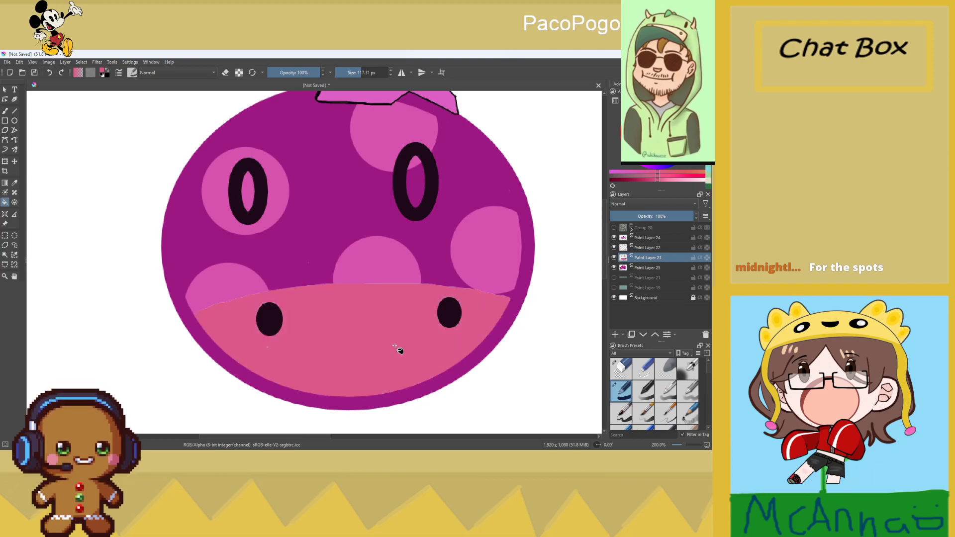
{"action": "scroll", "coordinate": [395, 346], "scroll_direction": "down", "scroll_amount": 3}
{"action": "scroll", "coordinate": [389, 335], "scroll_direction": "up", "scroll_amount": 3}
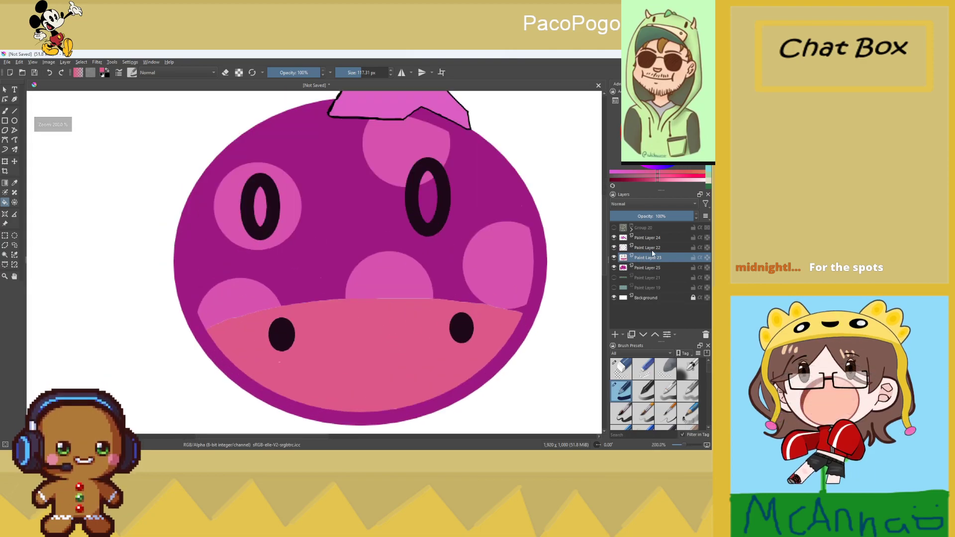
Try recolouring the head's spots on Paint Layer 25 with the muzzle's coral pink, and undo the fills
{"action": "left_click", "coordinate": [648, 268]}
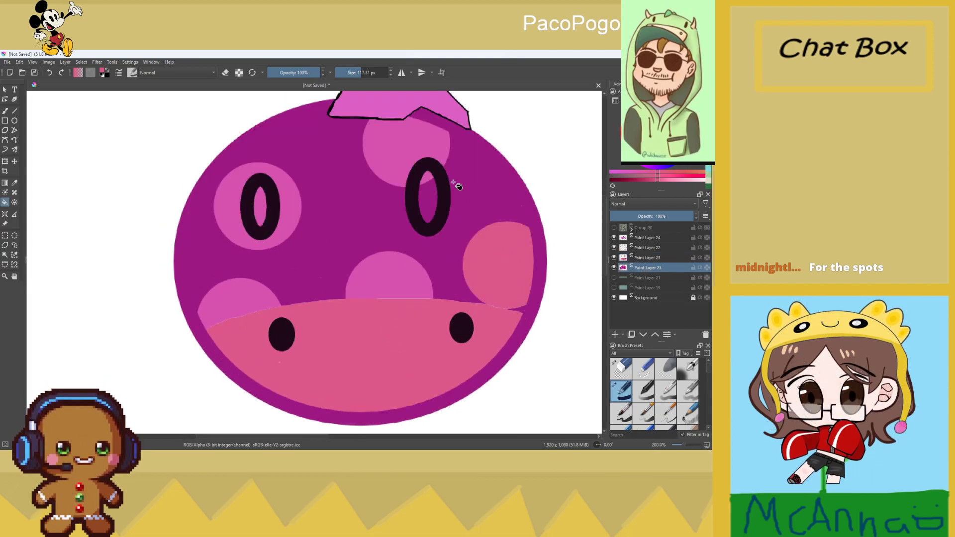
{"action": "left_click", "coordinate": [258, 291]}
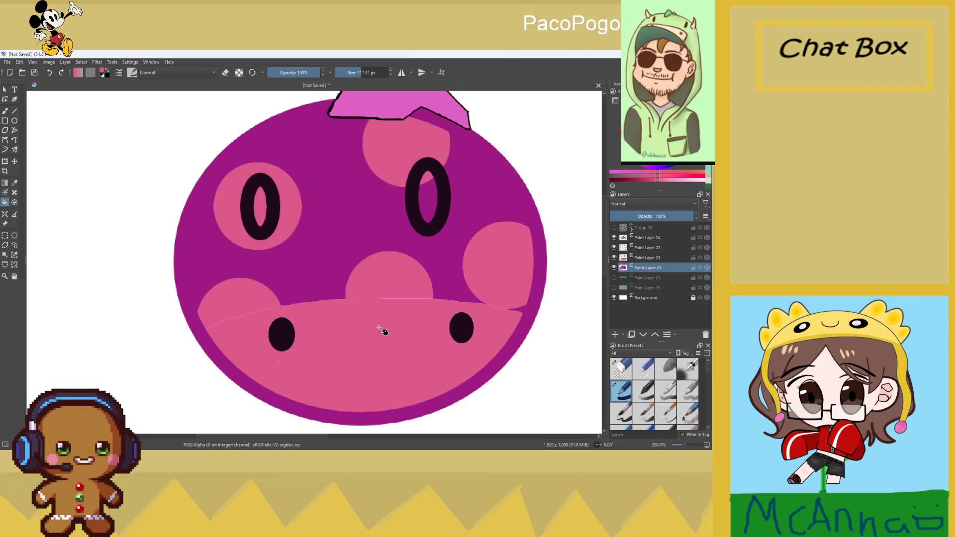
{"action": "scroll", "coordinate": [383, 332], "scroll_direction": "down", "scroll_amount": 1}
{"action": "scroll", "coordinate": [383, 332], "scroll_direction": "down", "scroll_amount": 1}
{"action": "scroll", "coordinate": [383, 331], "scroll_direction": "up", "scroll_amount": 2}
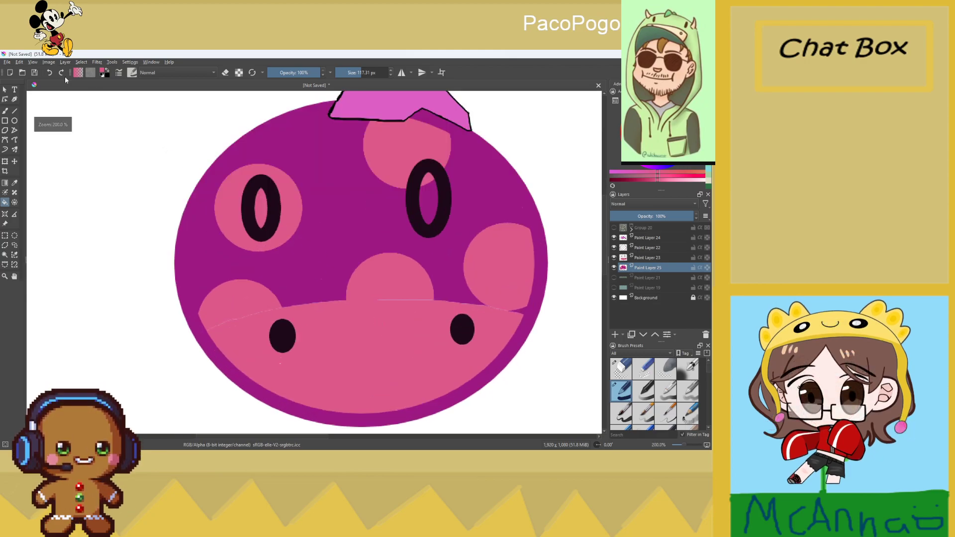
{"action": "left_click", "coordinate": [53, 75]}
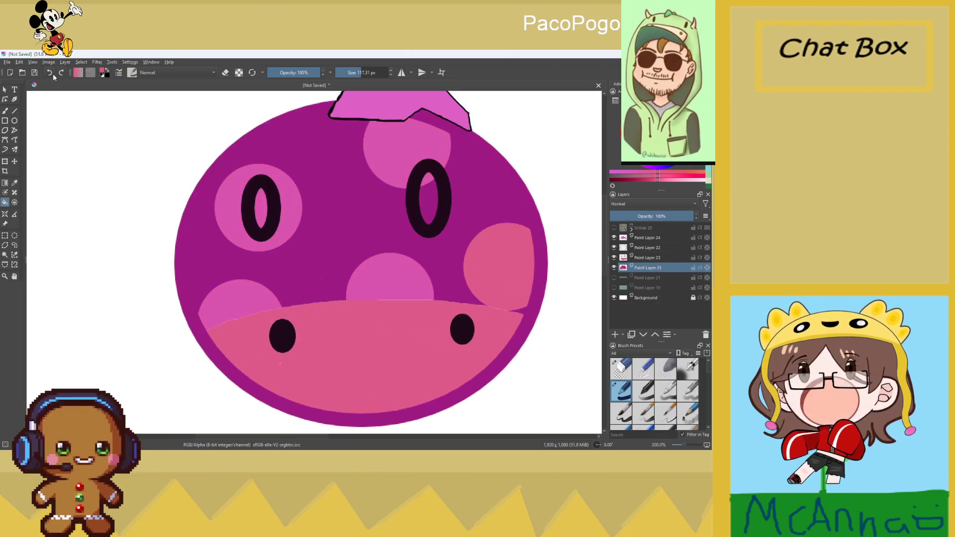
{"action": "left_click", "coordinate": [650, 239]}
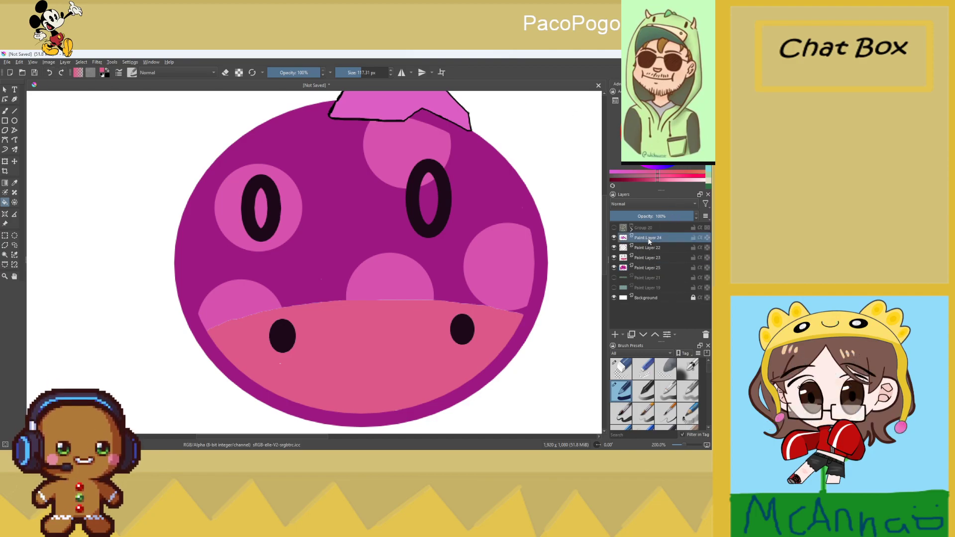
Try filling the head on Paint Layer 25 and its rim on Paint Layer 22 with bright magenta, and undo both fills
{"action": "left_click", "coordinate": [650, 269]}
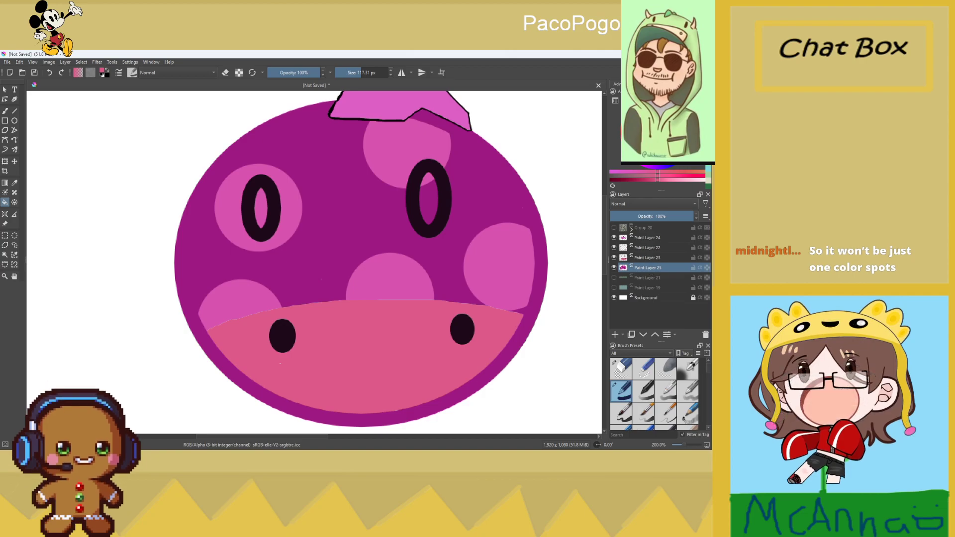
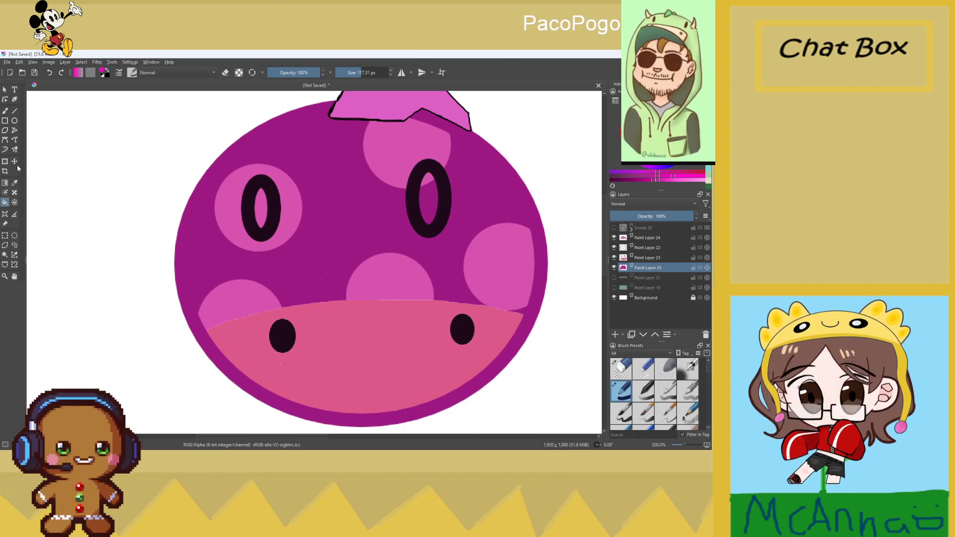
{"action": "left_click", "coordinate": [347, 220]}
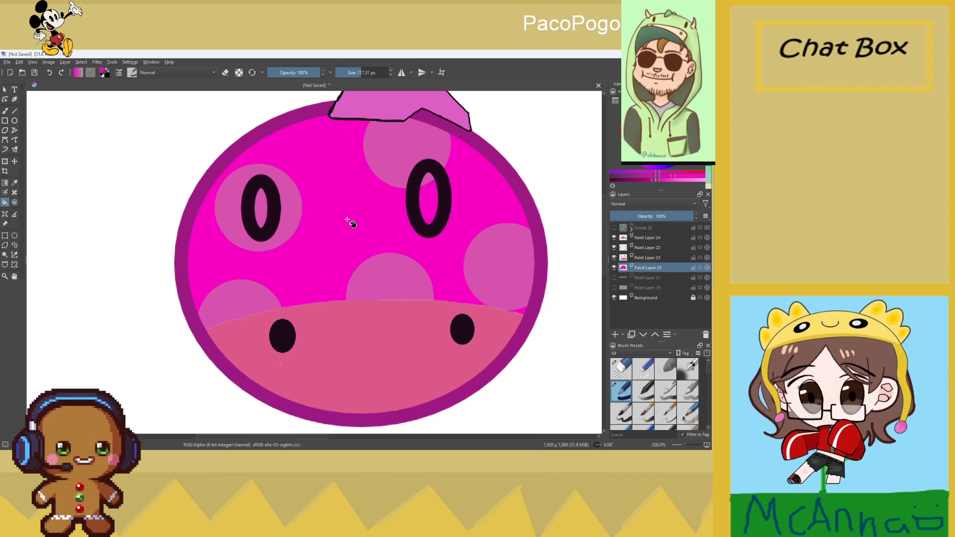
{"action": "left_click", "coordinate": [647, 247]}
{"action": "left_click", "coordinate": [522, 192]}
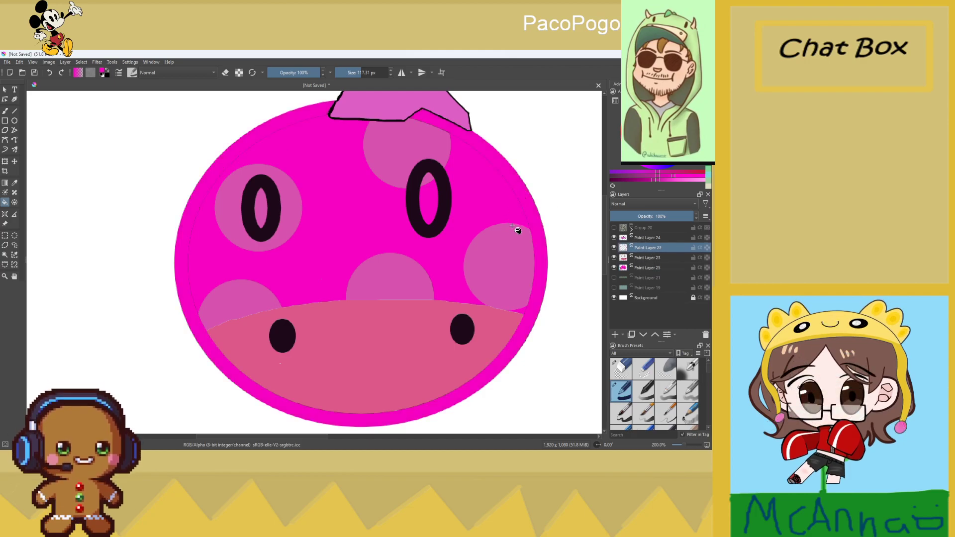
{"action": "scroll", "coordinate": [517, 230], "scroll_direction": "down", "scroll_amount": 4}
{"action": "scroll", "coordinate": [230, 132], "scroll_direction": "up", "scroll_amount": 4}
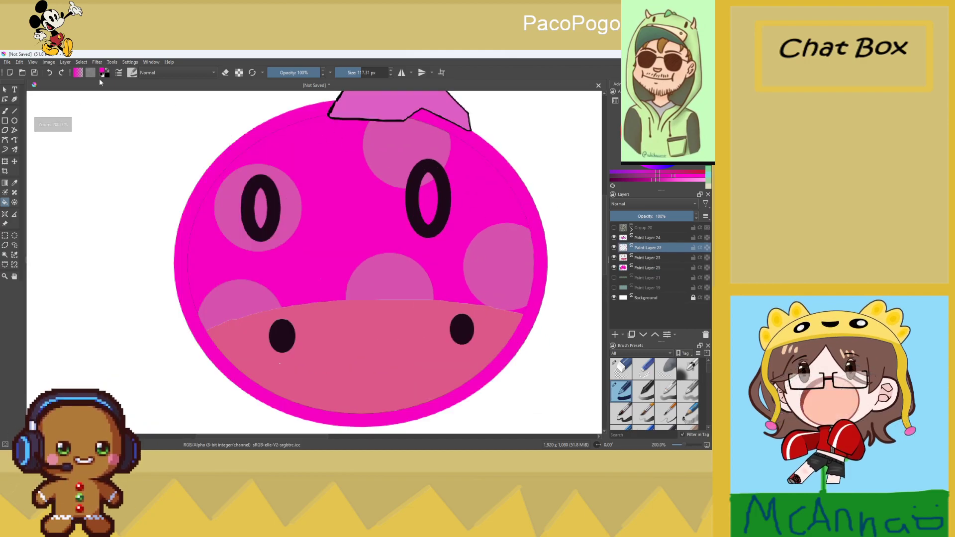
{"action": "key", "text": "ctrl+z"}
{"action": "key", "text": "ctrl+z"}
{"action": "scroll", "coordinate": [405, 193], "scroll_direction": "down", "scroll_amount": 2}
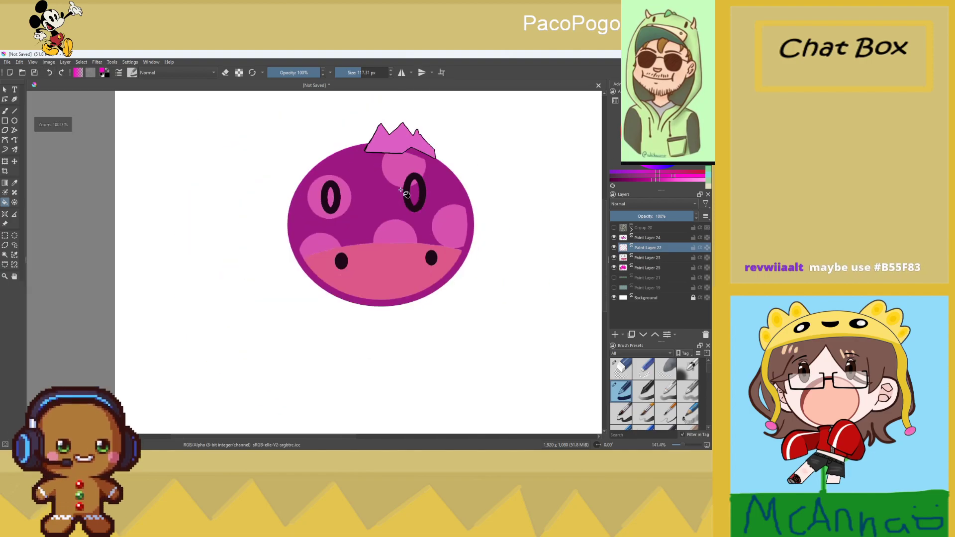
{"action": "scroll", "coordinate": [405, 193], "scroll_direction": "down", "scroll_amount": 1}
{"action": "scroll", "coordinate": [399, 188], "scroll_direction": "up", "scroll_amount": 4}
{"action": "scroll", "coordinate": [475, 169], "scroll_direction": "down", "scroll_amount": 2}
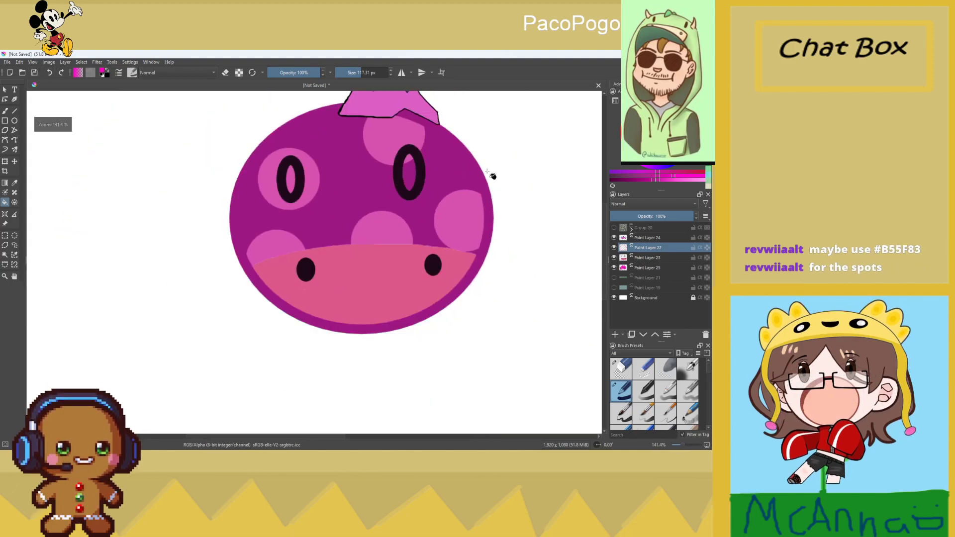
Sample the near-black of the right eye's outline and fill the insides of both eyes on Paint Layer 23
{"action": "left_click", "coordinate": [645, 259]}
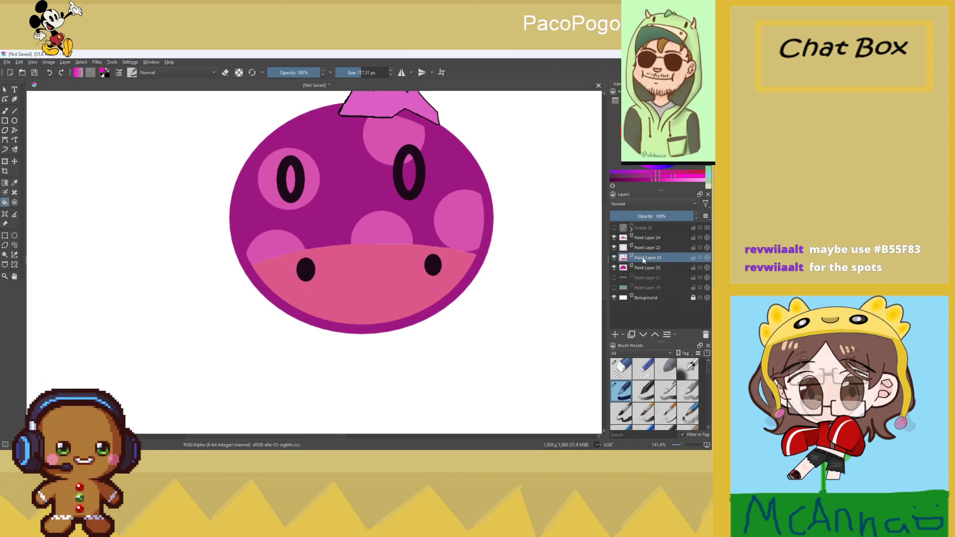
{"action": "left_click", "coordinate": [408, 158], "text": "ctrl"}
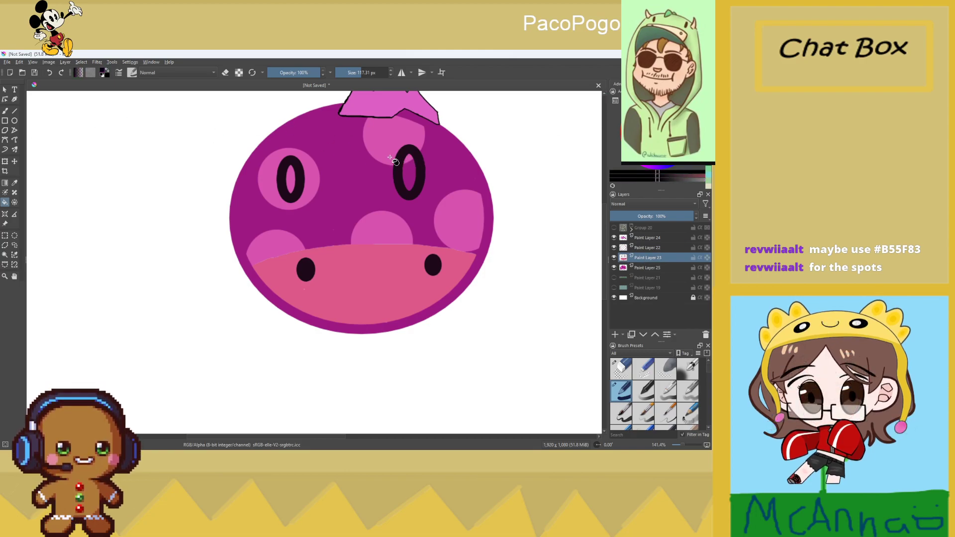
{"action": "left_click", "coordinate": [409, 168]}
{"action": "left_click", "coordinate": [291, 178]}
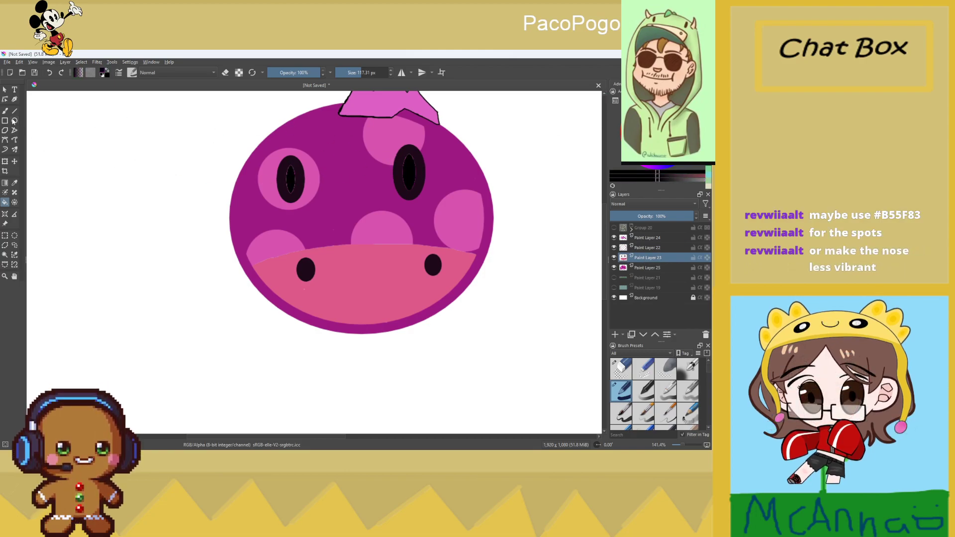
Paint solid black pupils inside both eyes on Paint Layer 23 with a 21 px brush
{"action": "key", "text": "b"}
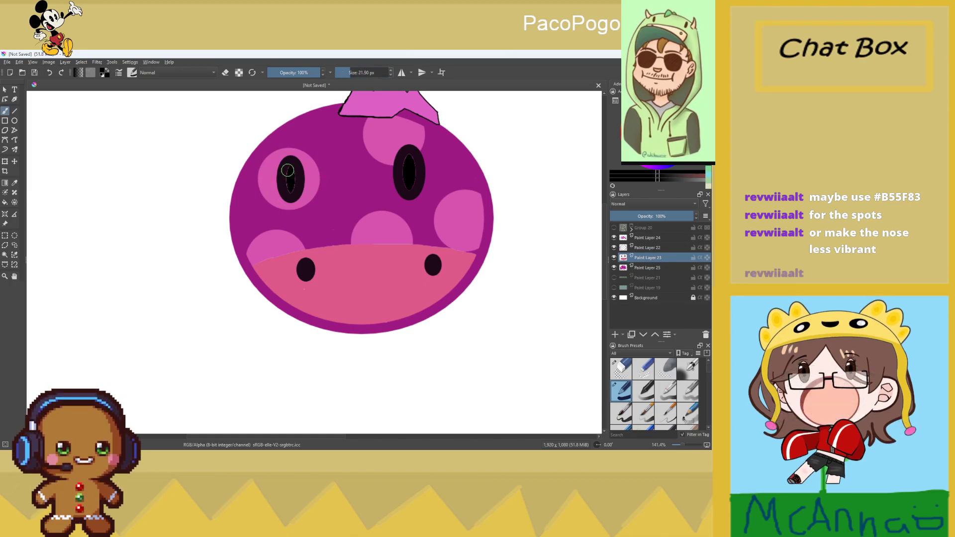
{"action": "left_click_drag", "start_coordinate": [289, 169], "coordinate": [293, 195]}
{"action": "left_click_drag", "start_coordinate": [408, 158], "coordinate": [409, 190]}
{"action": "scroll", "coordinate": [379, 233], "scroll_direction": "down", "scroll_amount": 5}
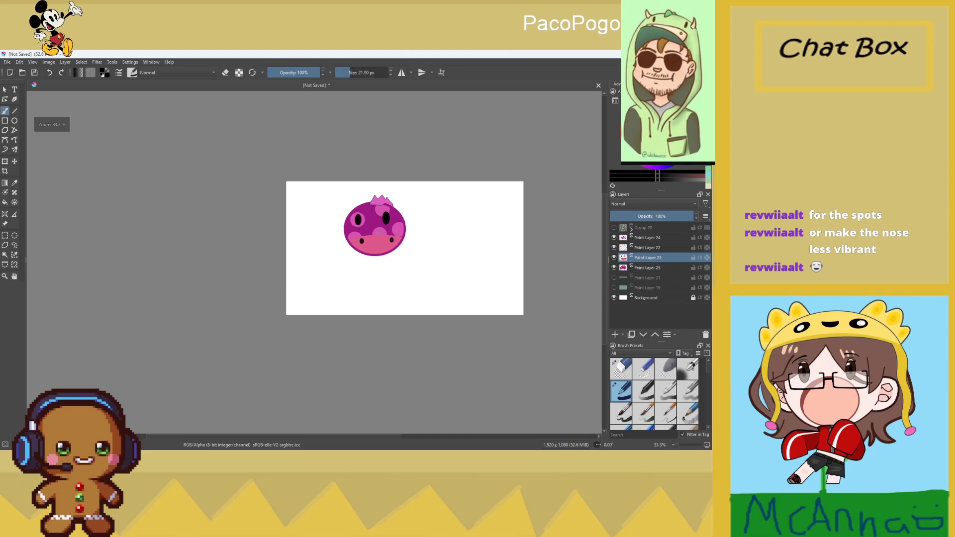
{"action": "scroll", "coordinate": [379, 233], "scroll_direction": "down", "scroll_amount": 2}
{"action": "scroll", "coordinate": [380, 230], "scroll_direction": "up", "scroll_amount": 4}
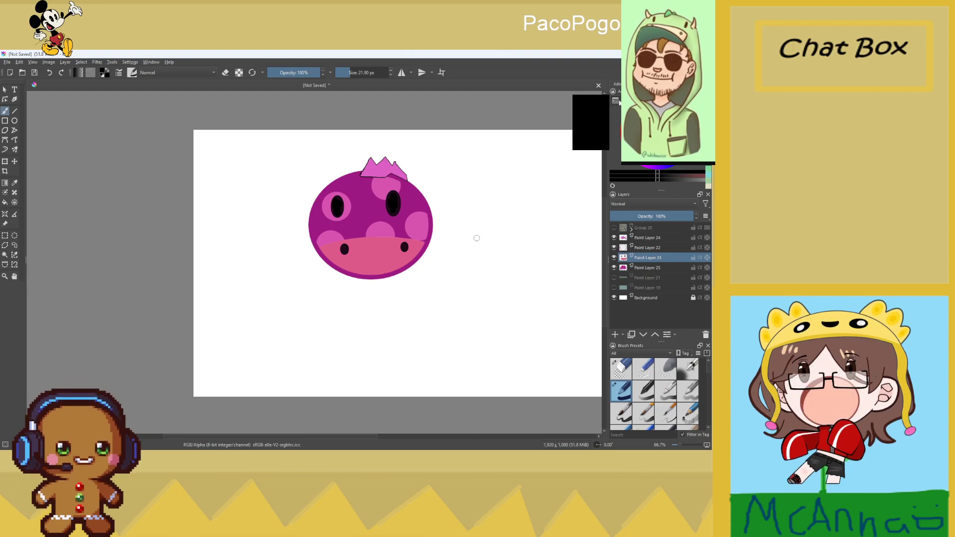
Enlarge the colour selector above the layer list, leaving its settings as they are
{"action": "left_click", "coordinate": [618, 101]}
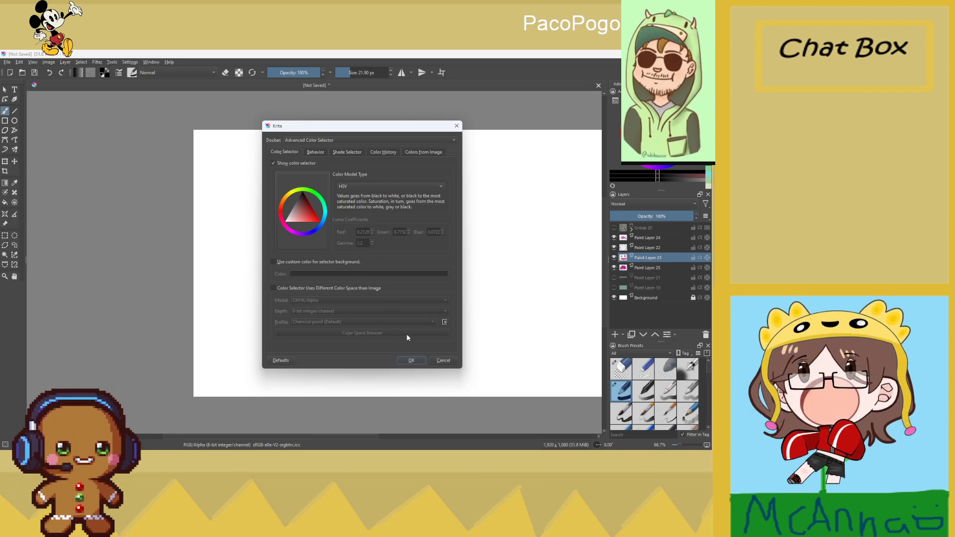
{"action": "left_click", "coordinate": [443, 361]}
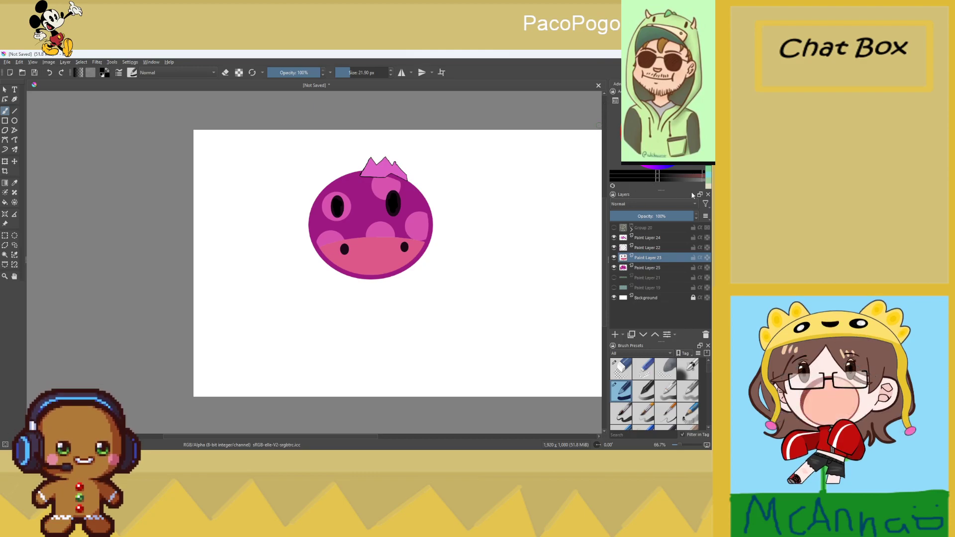
{"action": "left_click_drag", "start_coordinate": [661, 190], "coordinate": [663, 213]}
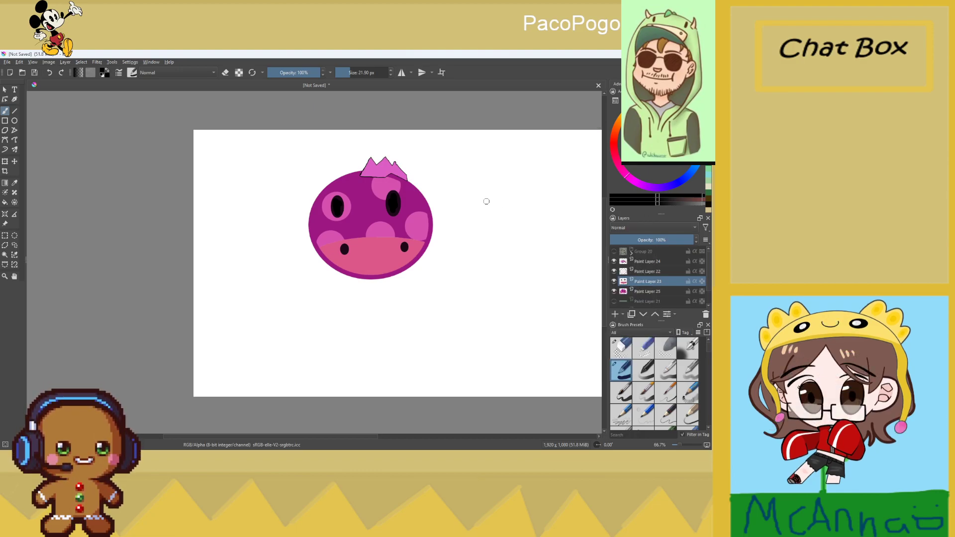
Undo the trial outline stroke on Paint Layer 23, and add a new paint layer directly above Paint Layer 24
{"action": "scroll", "coordinate": [307, 183], "scroll_direction": "up", "scroll_amount": 1}
{"action": "scroll", "coordinate": [349, 174], "scroll_direction": "up", "scroll_amount": 2}
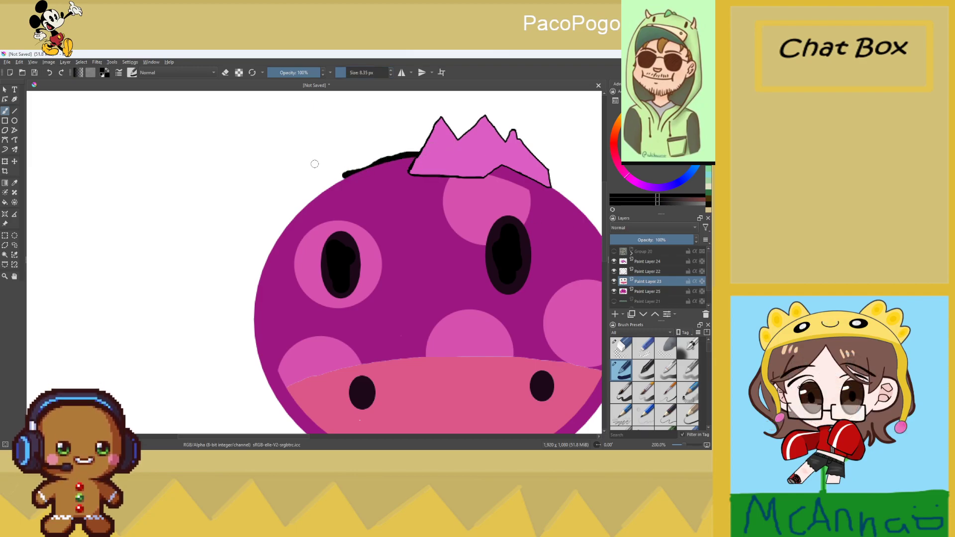
{"action": "left_click", "coordinate": [49, 73]}
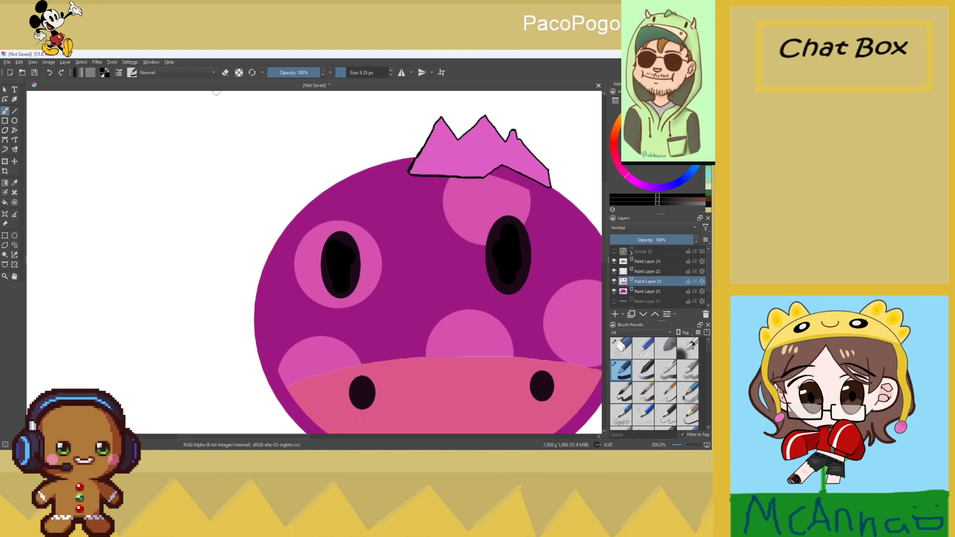
{"action": "key", "text": "Insert"}
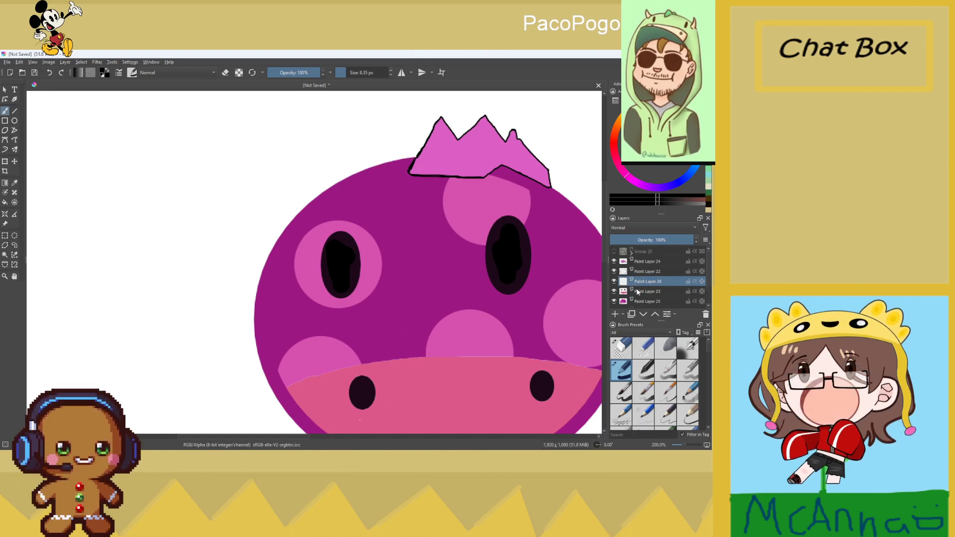
{"action": "left_click_drag", "start_coordinate": [641, 282], "coordinate": [641, 256]}
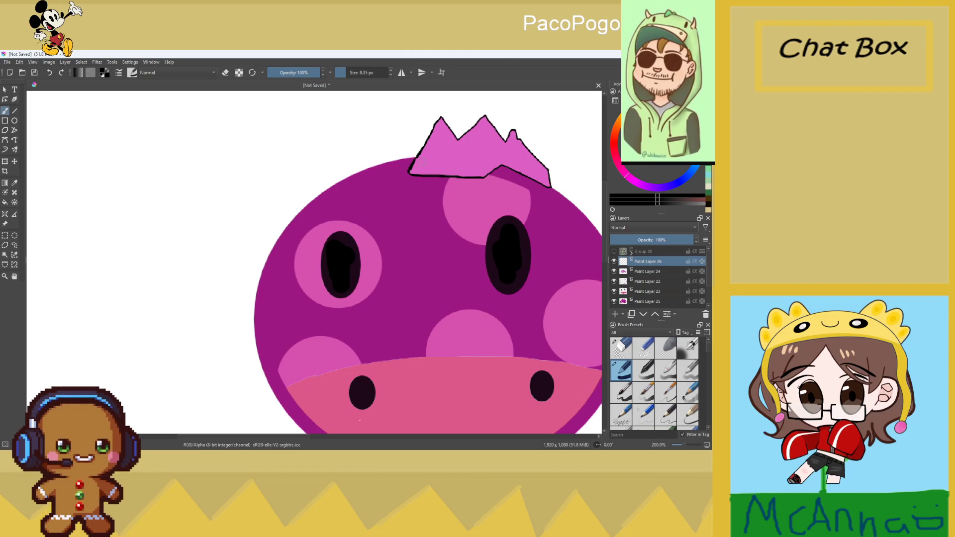
Try outlining the head's upper-left edge in black on Paint Layer 26, backing out of saving and undoing the strokes
{"action": "left_click", "coordinate": [410, 155]}
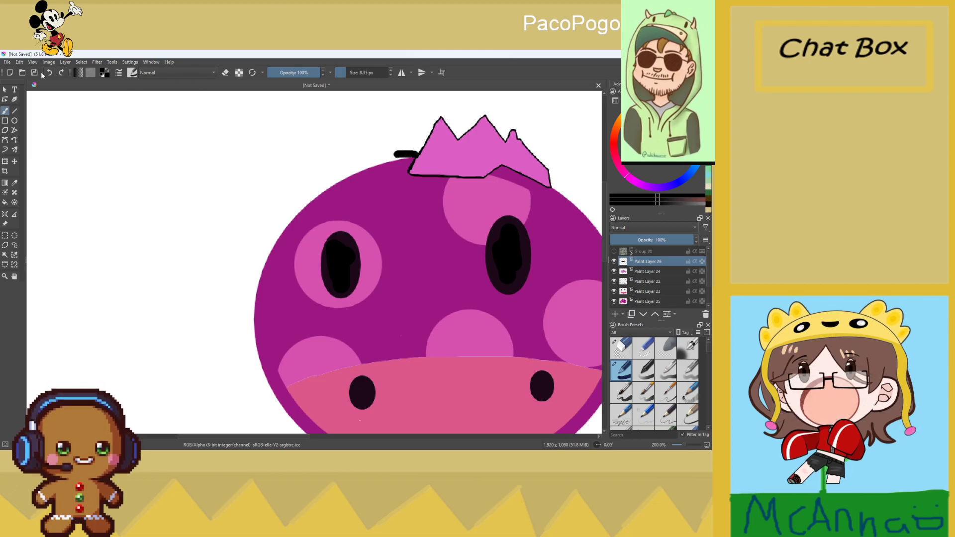
{"action": "key", "text": "ctrl+s"}
{"action": "key", "text": "Escape"}
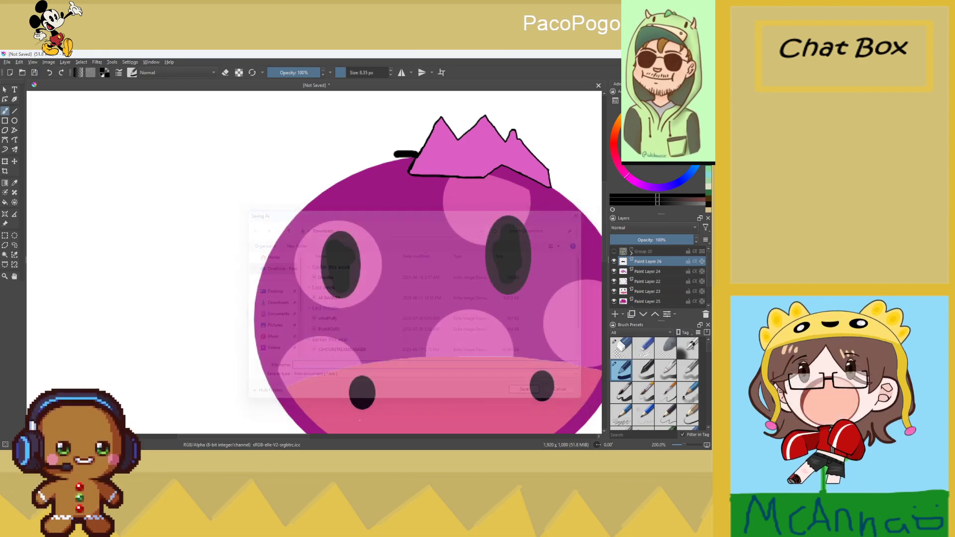
{"action": "left_click", "coordinate": [51, 76]}
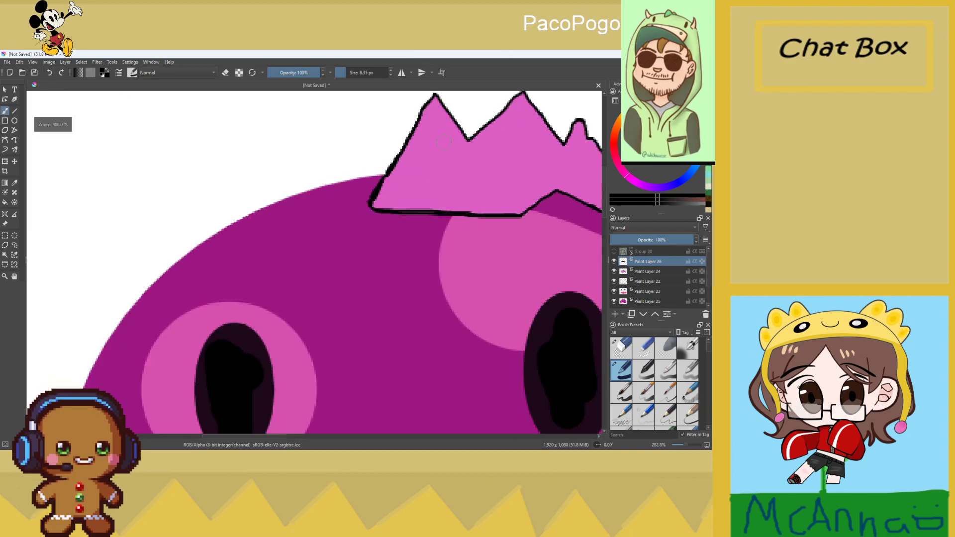
{"action": "scroll", "coordinate": [376, 171], "scroll_direction": "up", "scroll_amount": 2}
{"action": "mouse_move", "coordinate": [376, 171]}
{"action": "left_mouse_down"}
{"action": "mouse_move", "coordinate": [265, 202]}
{"action": "mouse_move", "coordinate": [179, 265]}
{"action": "mouse_move", "coordinate": [145, 275]}
{"action": "left_mouse_up"}
{"action": "scroll", "coordinate": [149, 249], "scroll_direction": "down", "scroll_amount": 6}
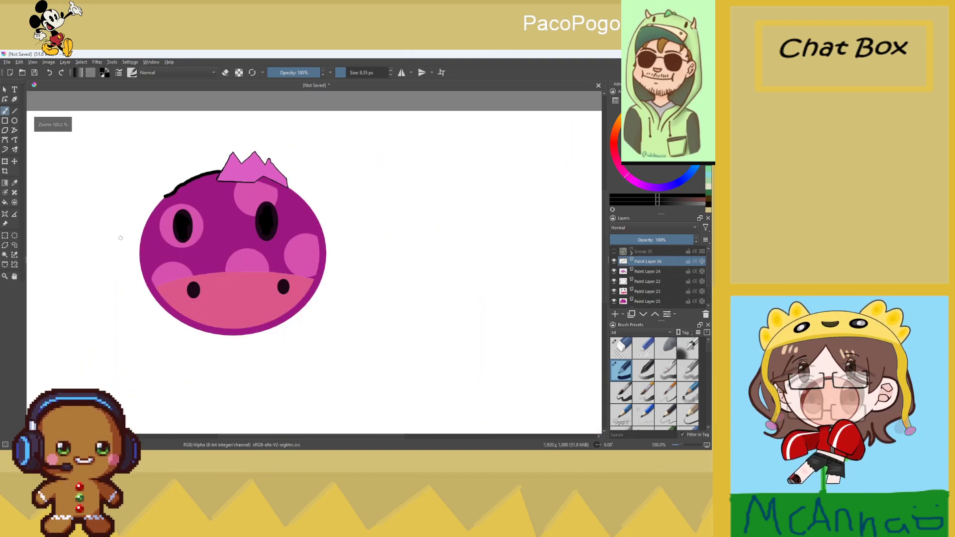
{"action": "scroll", "coordinate": [97, 207], "scroll_direction": "up", "scroll_amount": 5}
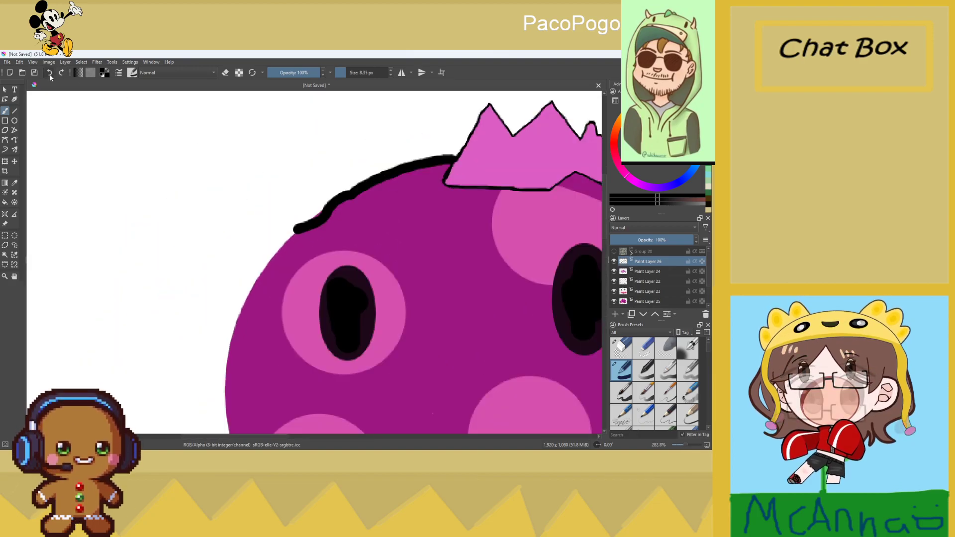
Outline the head's left side in black on Paint Layer 26, from the mane down past the left eye, with the 8.35 px brush
{"action": "mouse_move", "coordinate": [444, 159]}
{"action": "left_mouse_down"}
{"action": "mouse_move", "coordinate": [336, 194]}
{"action": "mouse_move", "coordinate": [275, 251]}
{"action": "mouse_move", "coordinate": [256, 288]}
{"action": "left_mouse_up"}
{"action": "scroll", "coordinate": [244, 318], "scroll_direction": "down", "scroll_amount": 5}
{"action": "scroll", "coordinate": [236, 345], "scroll_direction": "up", "scroll_amount": 4}
{"action": "scroll", "coordinate": [235, 346], "scroll_direction": "up", "scroll_amount": 1}
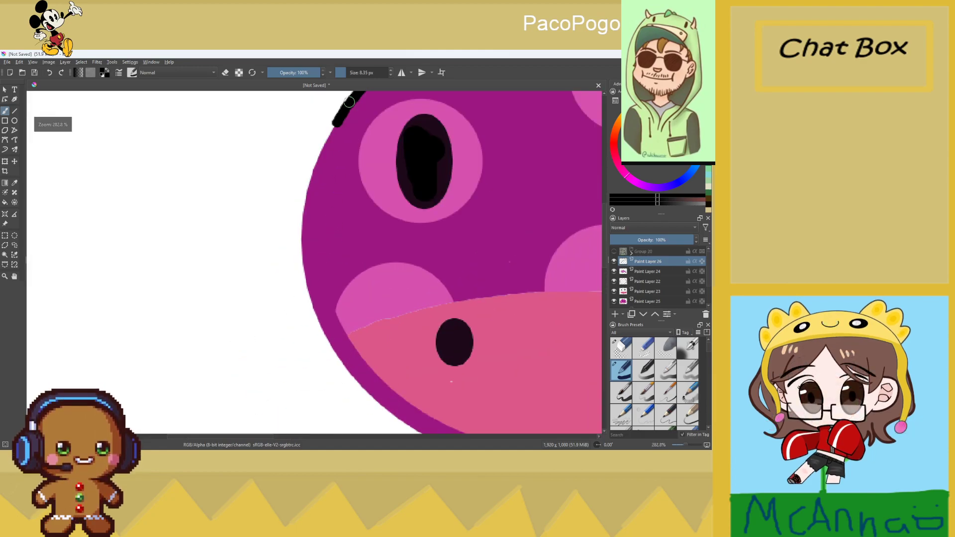
{"action": "mouse_move", "coordinate": [332, 128]}
{"action": "left_mouse_down"}
{"action": "mouse_move", "coordinate": [316, 155]}
{"action": "mouse_move", "coordinate": [300, 248]}
{"action": "left_mouse_up"}
{"action": "scroll", "coordinate": [301, 263], "scroll_direction": "down", "scroll_amount": 4}
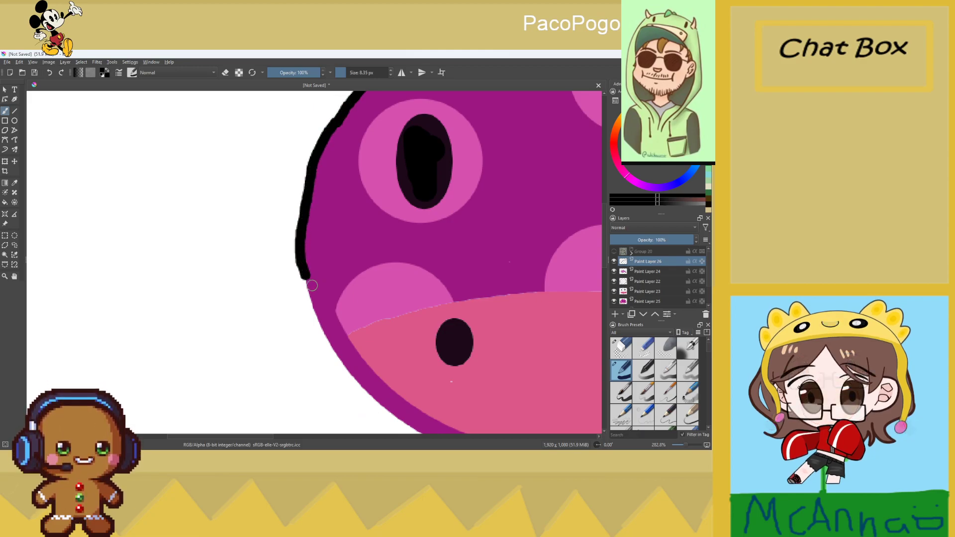
Continue the black outline around the head's lower-left edge and along its bottom beneath the muzzle
{"action": "scroll", "coordinate": [291, 239], "scroll_direction": "up", "scroll_amount": 3}
{"action": "left_click_drag", "start_coordinate": [289, 236], "coordinate": [292, 255]}
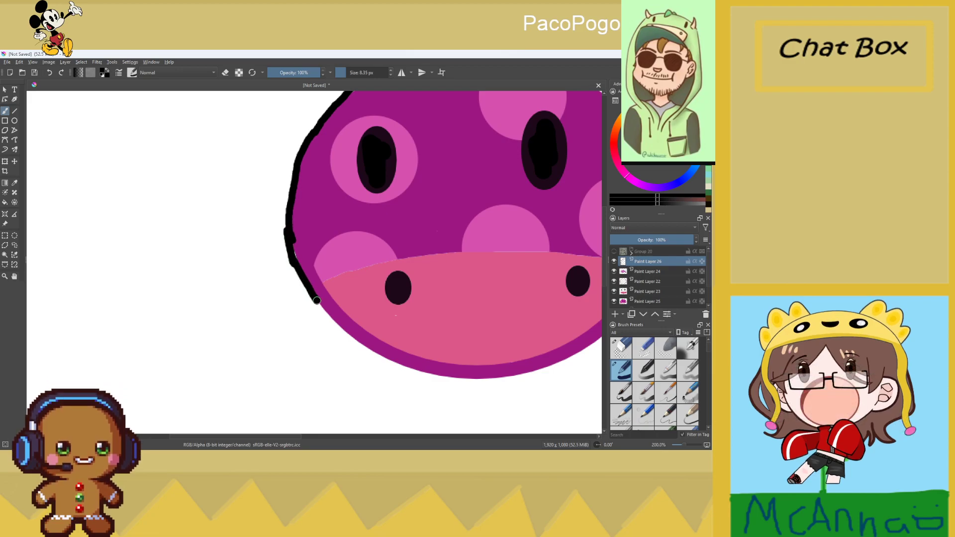
{"action": "mouse_move", "coordinate": [331, 316]}
{"action": "left_mouse_down"}
{"action": "mouse_move", "coordinate": [397, 362]}
{"action": "mouse_move", "coordinate": [450, 373]}
{"action": "mouse_move", "coordinate": [507, 378]}
{"action": "mouse_move", "coordinate": [591, 347]}
{"action": "left_mouse_up"}
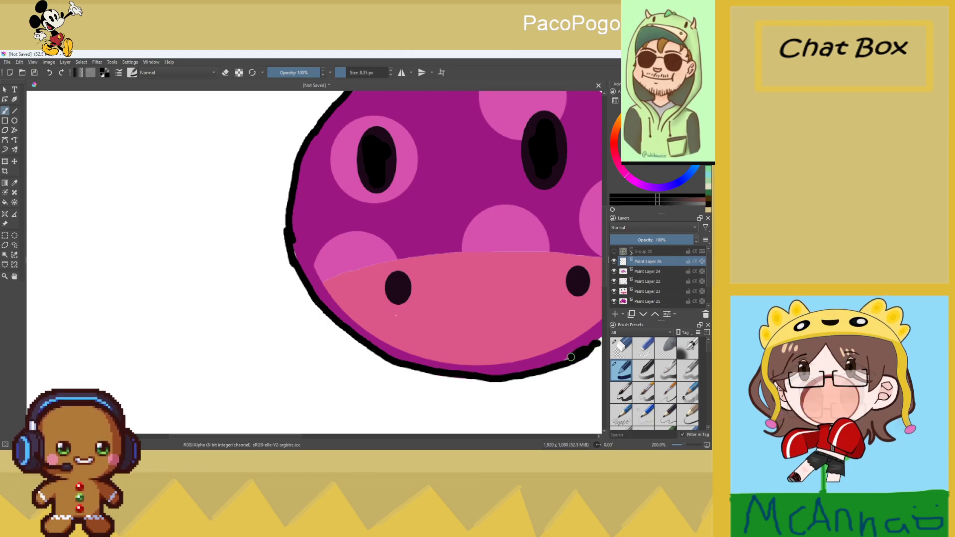
{"action": "key", "text": "minus"}
Extend the black outline up the head's lower-right edge to the muzzle's right corner
{"action": "scroll", "coordinate": [522, 351], "scroll_direction": "up", "scroll_amount": 4}
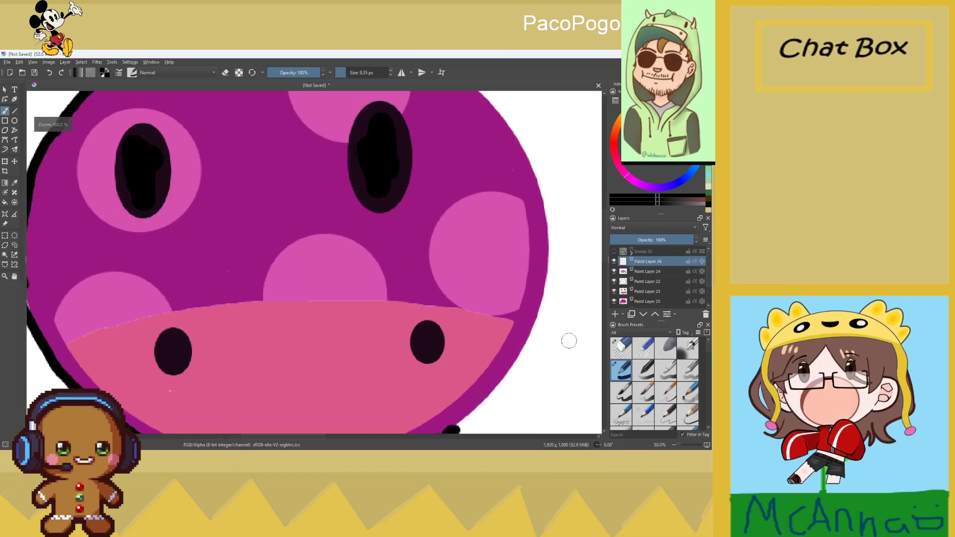
{"action": "scroll", "coordinate": [567, 337], "scroll_direction": "down", "scroll_amount": 2}
{"action": "scroll", "coordinate": [516, 316], "scroll_direction": "up", "scroll_amount": 3}
{"action": "left_click_drag", "start_coordinate": [507, 309], "coordinate": [449, 402]}
{"action": "scroll", "coordinate": [449, 402], "scroll_direction": "down", "scroll_amount": 6}
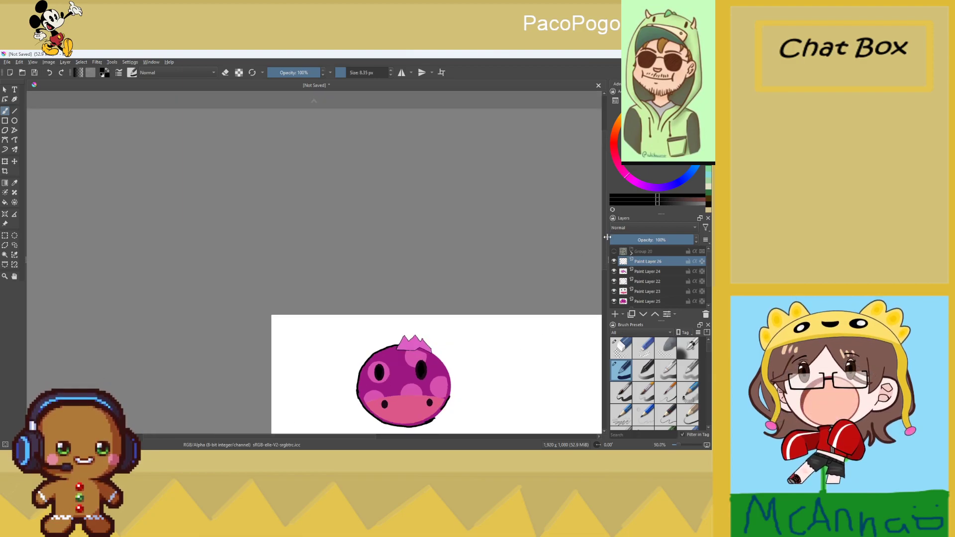
{"action": "scroll", "coordinate": [605, 235], "scroll_direction": "down", "scroll_amount": 3}
{"action": "scroll", "coordinate": [442, 304], "scroll_direction": "up", "scroll_amount": 5}
{"action": "mouse_move", "coordinate": [443, 266]}
{"action": "left_mouse_down"}
{"action": "mouse_move", "coordinate": [389, 319]}
{"action": "mouse_move", "coordinate": [455, 253]}
{"action": "left_mouse_up"}
{"action": "scroll", "coordinate": [506, 184], "scroll_direction": "down", "scroll_amount": 1}
{"action": "scroll", "coordinate": [506, 184], "scroll_direction": "up", "scroll_amount": 3}
{"action": "scroll", "coordinate": [506, 184], "scroll_direction": "down", "scroll_amount": 8}
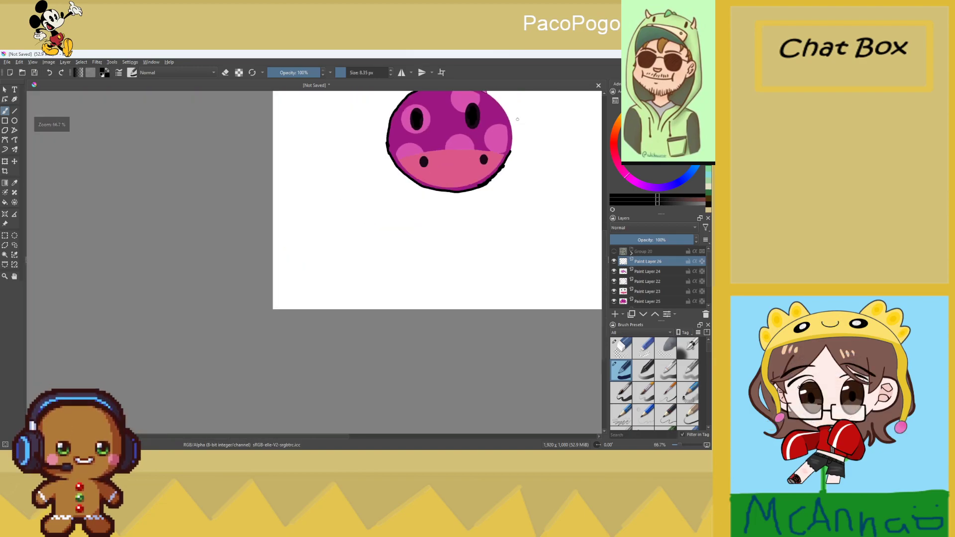
Complete the head's black outline along its right side and upper-right edge to the mane
{"action": "scroll", "coordinate": [517, 107], "scroll_direction": "up", "scroll_amount": 7}
{"action": "mouse_move", "coordinate": [466, 158]}
{"action": "left_mouse_down"}
{"action": "mouse_move", "coordinate": [485, 249]}
{"action": "mouse_move", "coordinate": [488, 312]}
{"action": "mouse_move", "coordinate": [477, 351]}
{"action": "left_mouse_up"}
{"action": "scroll", "coordinate": [476, 270], "scroll_direction": "down", "scroll_amount": 7}
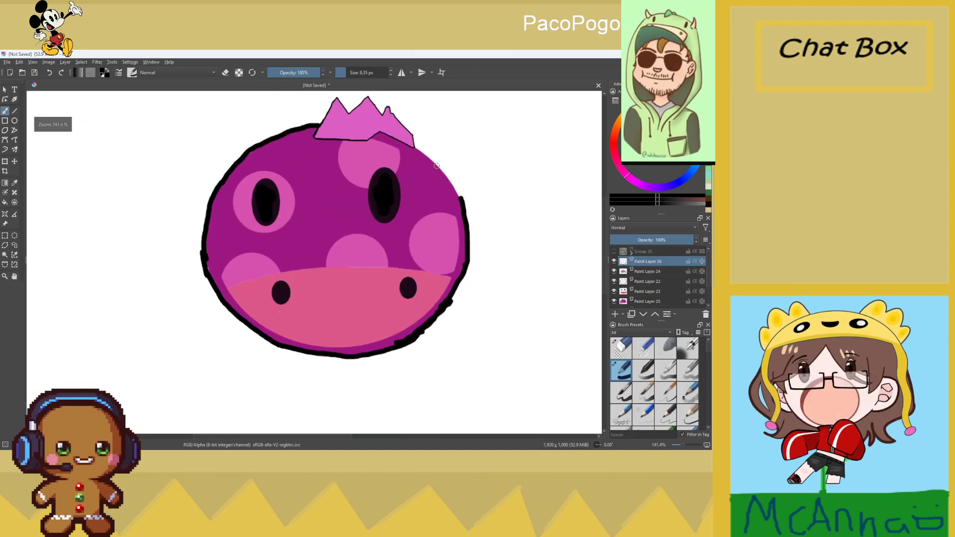
{"action": "scroll", "coordinate": [418, 145], "scroll_direction": "up", "scroll_amount": 8}
{"action": "mouse_move", "coordinate": [386, 119]}
{"action": "left_mouse_down"}
{"action": "mouse_move", "coordinate": [527, 267]}
{"action": "mouse_move", "coordinate": [567, 338]}
{"action": "left_mouse_up"}
{"action": "scroll", "coordinate": [567, 338], "scroll_direction": "down", "scroll_amount": 8}
{"action": "scroll", "coordinate": [451, 323], "scroll_direction": "up", "scroll_amount": 8}
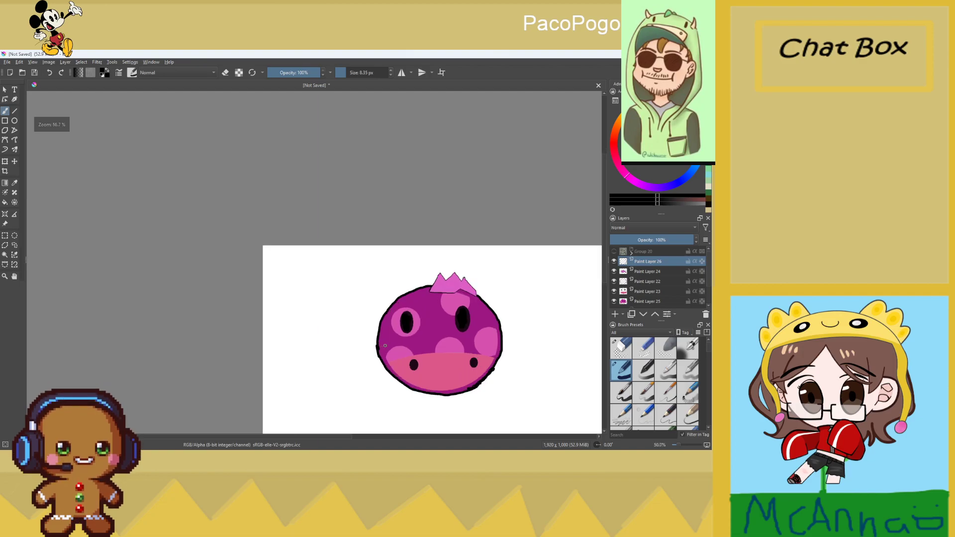
Trace a thicker black outline around the mane's peaks and base on Paint Layer 26 with a 4.74 px brush
{"action": "scroll", "coordinate": [416, 315], "scroll_direction": "down", "scroll_amount": 5}
{"action": "scroll", "coordinate": [486, 252], "scroll_direction": "up", "scroll_amount": 5}
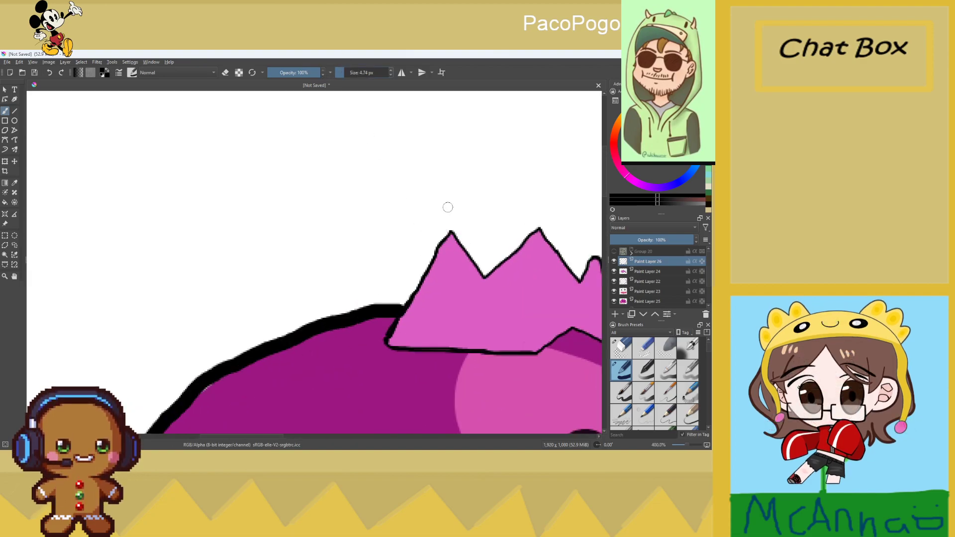
{"action": "left_click_drag", "start_coordinate": [450, 233], "coordinate": [428, 268]}
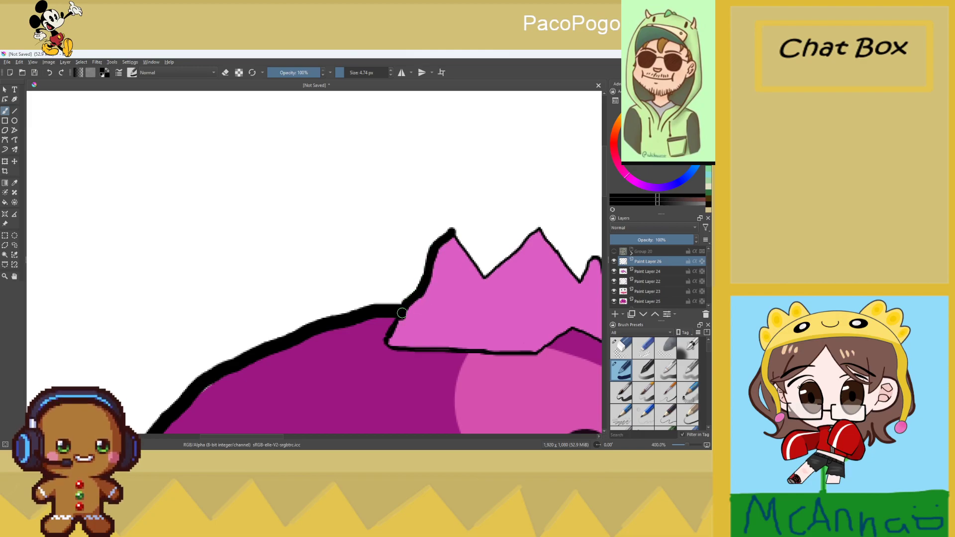
{"action": "mouse_move", "coordinate": [452, 235]}
{"action": "left_mouse_down"}
{"action": "mouse_move", "coordinate": [482, 273]}
{"action": "mouse_move", "coordinate": [492, 271]}
{"action": "mouse_move", "coordinate": [541, 230]}
{"action": "mouse_move", "coordinate": [583, 282]}
{"action": "left_mouse_up"}
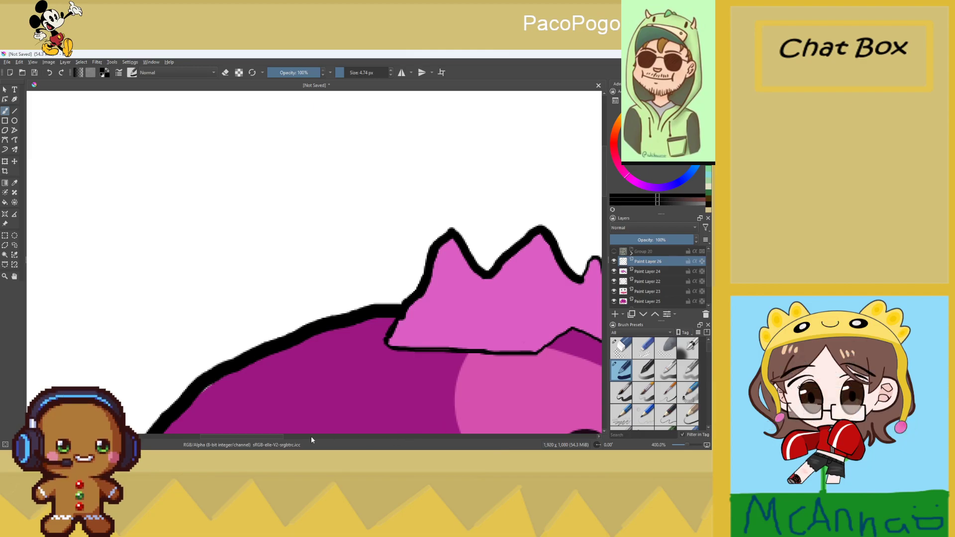
{"action": "left_click_drag", "start_coordinate": [282, 437], "coordinate": [332, 437]}
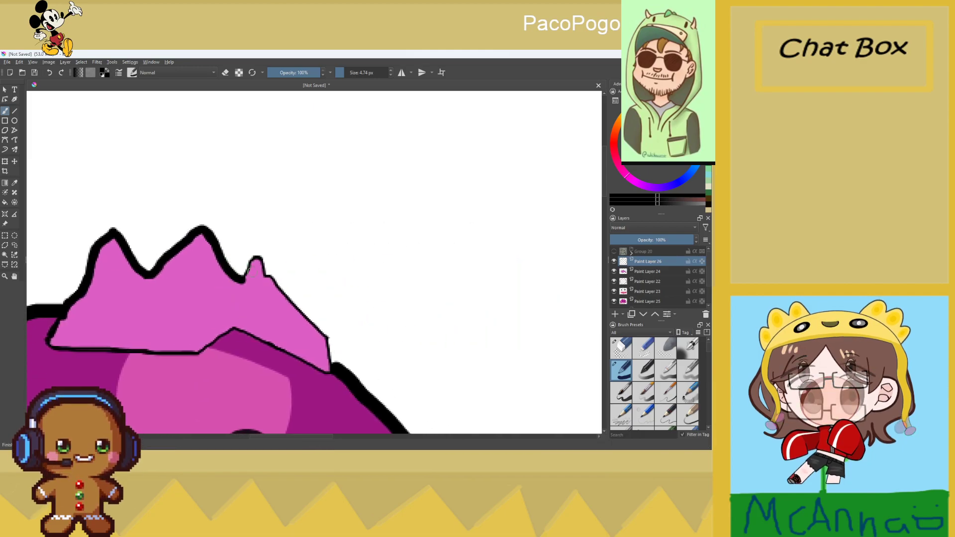
{"action": "mouse_move", "coordinate": [251, 265]}
{"action": "left_mouse_down"}
{"action": "mouse_move", "coordinate": [273, 275]}
{"action": "mouse_move", "coordinate": [330, 358]}
{"action": "left_mouse_up"}
{"action": "left_click_drag", "start_coordinate": [234, 328], "coordinate": [332, 371]}
{"action": "mouse_move", "coordinate": [234, 329]}
{"action": "left_mouse_down"}
{"action": "mouse_move", "coordinate": [188, 351]}
{"action": "mouse_move", "coordinate": [45, 341]}
{"action": "left_mouse_up"}
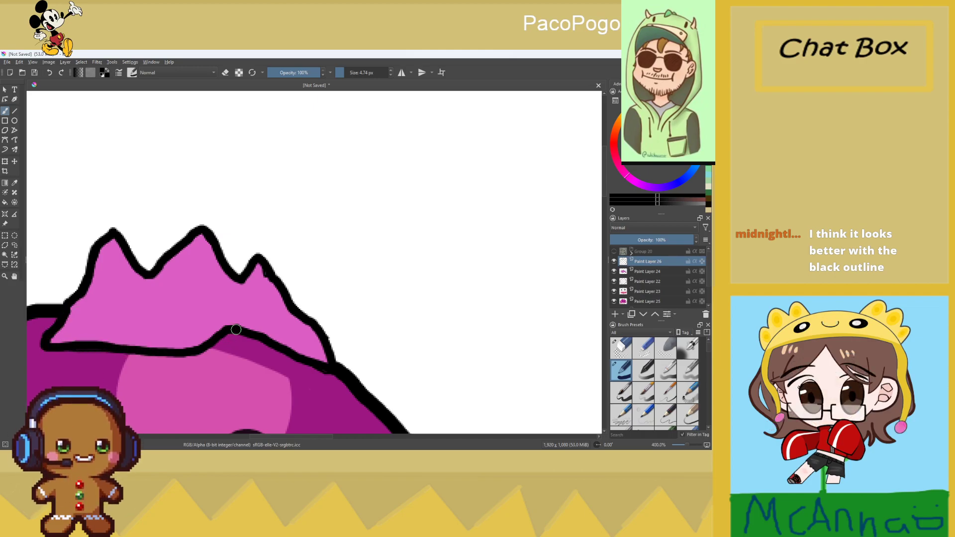
Draw a black line along the muzzle's curved upper edge from one side of the head to the other
{"action": "scroll", "coordinate": [235, 330], "scroll_direction": "down", "scroll_amount": 10}
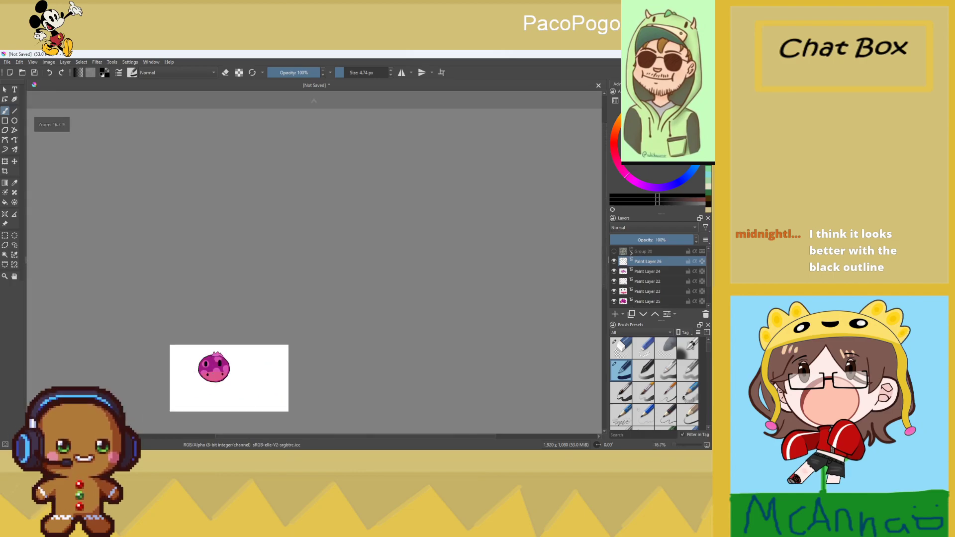
{"action": "scroll", "coordinate": [119, 263], "scroll_direction": "up", "scroll_amount": 7}
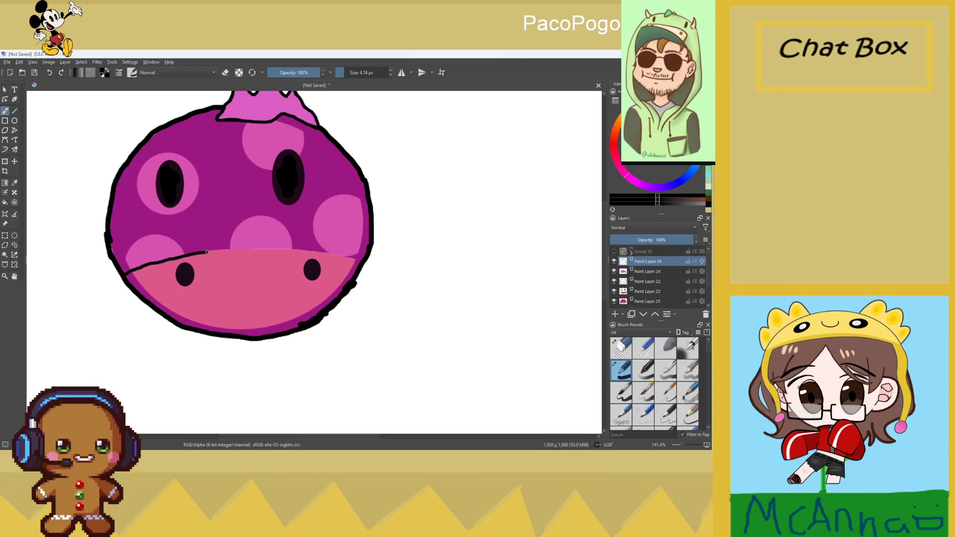
{"action": "left_click_drag", "start_coordinate": [285, 247], "coordinate": [308, 248]}
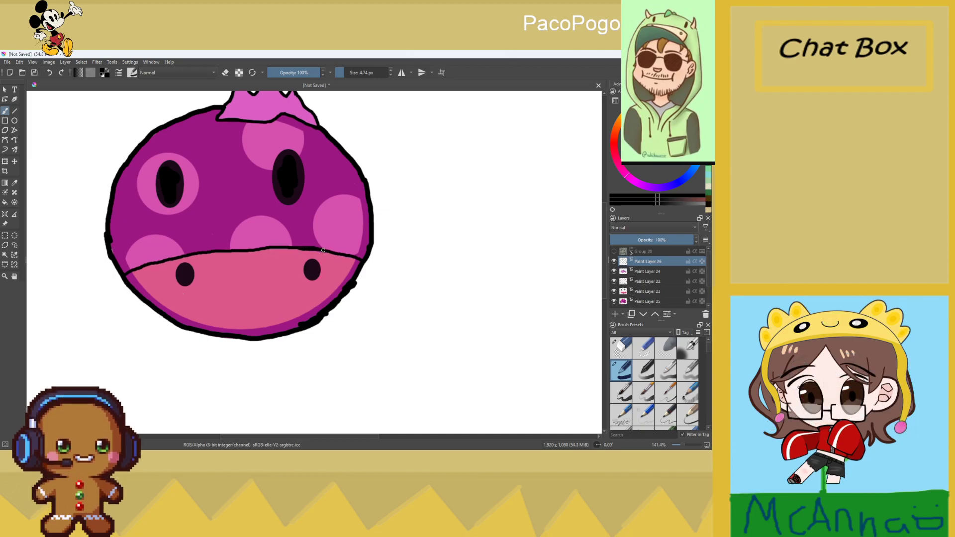
Sample the muzzle's pink and paint over the purple gap at the muzzle's upper-right corner on Paint Layer 22
{"action": "scroll", "coordinate": [331, 279], "scroll_direction": "up", "scroll_amount": 2}
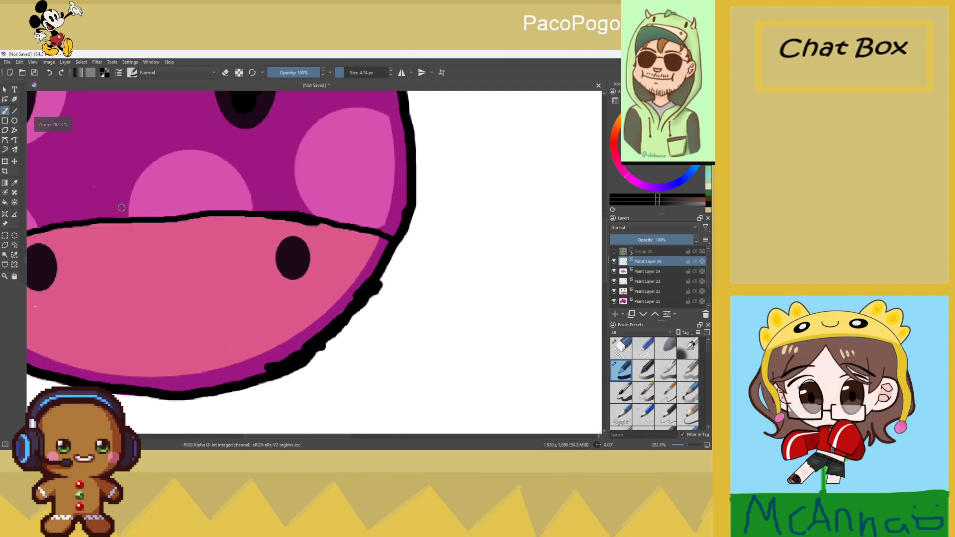
{"action": "left_click", "coordinate": [77, 179], "text": "ctrl"}
{"action": "left_click", "coordinate": [5, 111]}
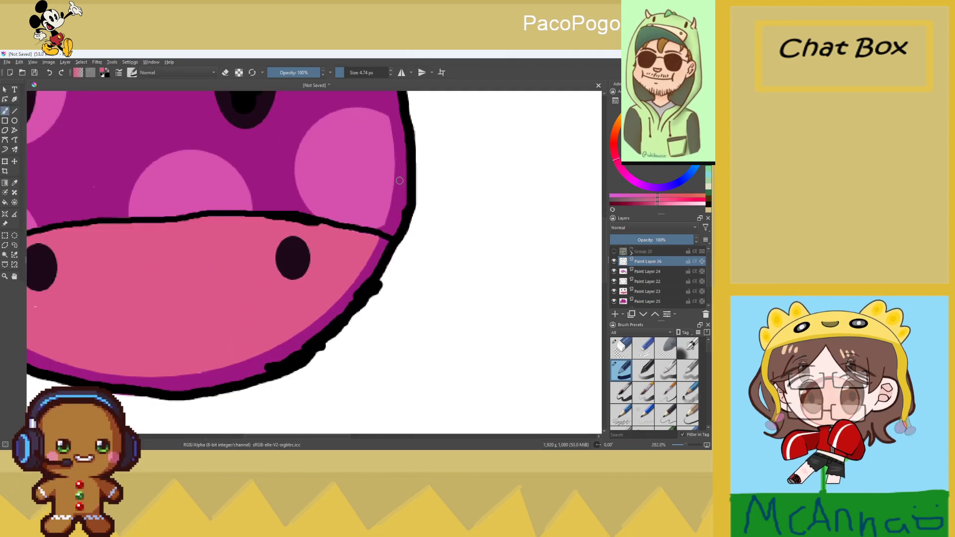
{"action": "key", "text": "Page_Down"}
{"action": "key", "text": "Page_Down"}
{"action": "key", "text": "Page_Down"}
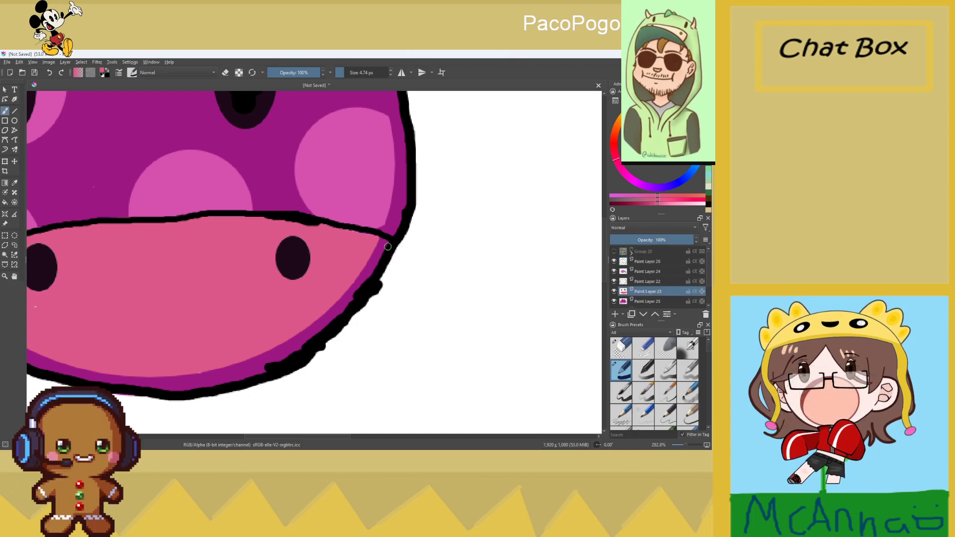
{"action": "key", "text": "Page_Down"}
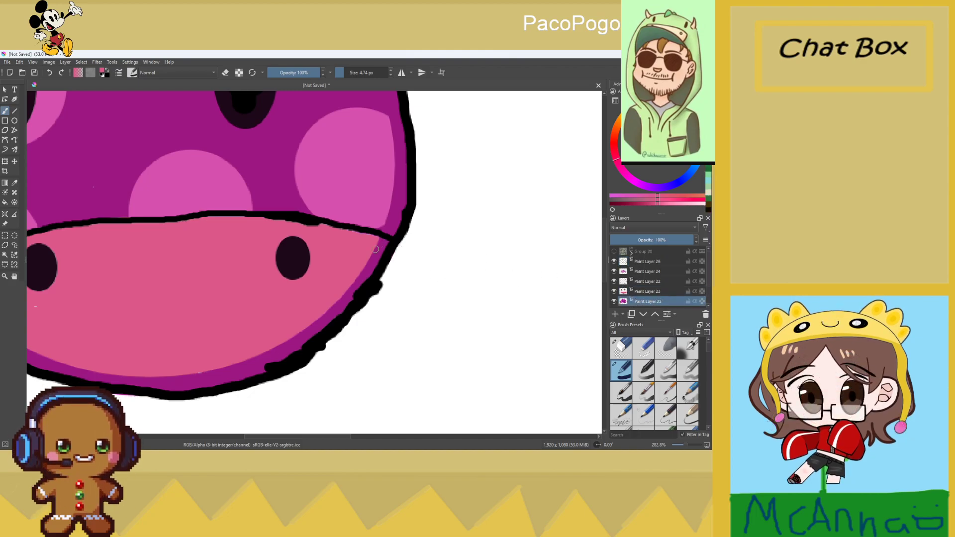
{"action": "scroll", "coordinate": [629, 289], "scroll_direction": "down", "scroll_amount": 2}
{"action": "left_click", "coordinate": [639, 255]}
{"action": "left_click_drag", "start_coordinate": [372, 260], "coordinate": [384, 245]}
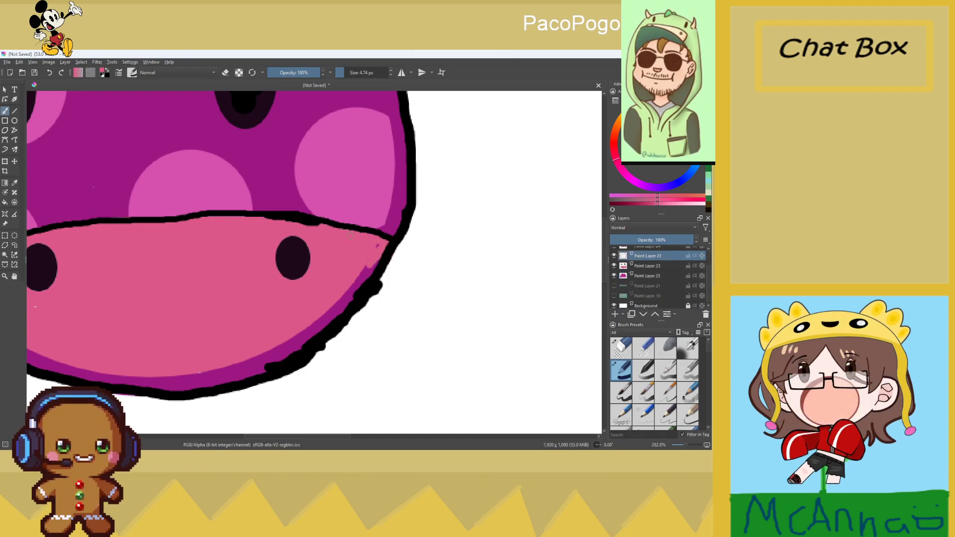
{"action": "left_click_drag", "start_coordinate": [368, 274], "coordinate": [362, 282]}
Paint pink over the purple rim along the muzzle's left edge, from its upper corner down to the lower-left outline
{"action": "key", "text": "1"}
{"action": "scroll", "coordinate": [314, 262], "scroll_direction": "up", "scroll_amount": 3}
{"action": "key", "text": "1"}
{"action": "scroll", "coordinate": [131, 282], "scroll_direction": "up", "scroll_amount": 5}
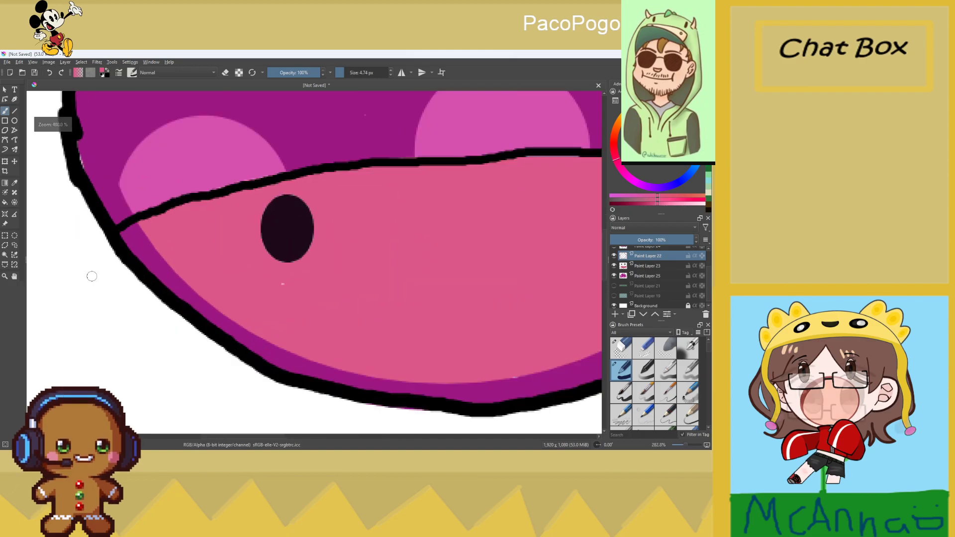
{"action": "mouse_move", "coordinate": [126, 233]}
{"action": "left_mouse_down"}
{"action": "mouse_move", "coordinate": [135, 253]}
{"action": "mouse_move", "coordinate": [148, 246]}
{"action": "mouse_move", "coordinate": [148, 259]}
{"action": "mouse_move", "coordinate": [133, 260]}
{"action": "mouse_move", "coordinate": [143, 271]}
{"action": "mouse_move", "coordinate": [167, 278]}
{"action": "left_mouse_up"}
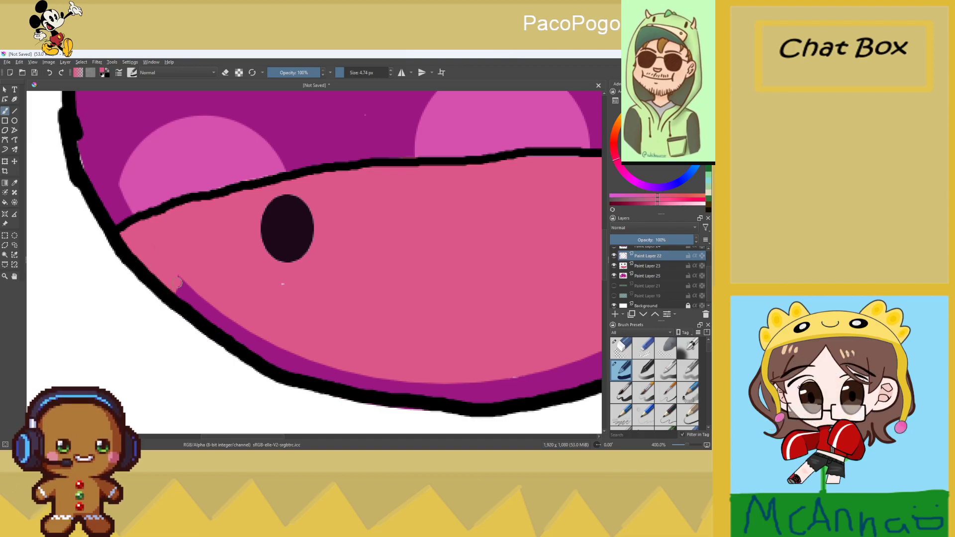
{"action": "left_click_drag", "start_coordinate": [193, 289], "coordinate": [194, 287]}
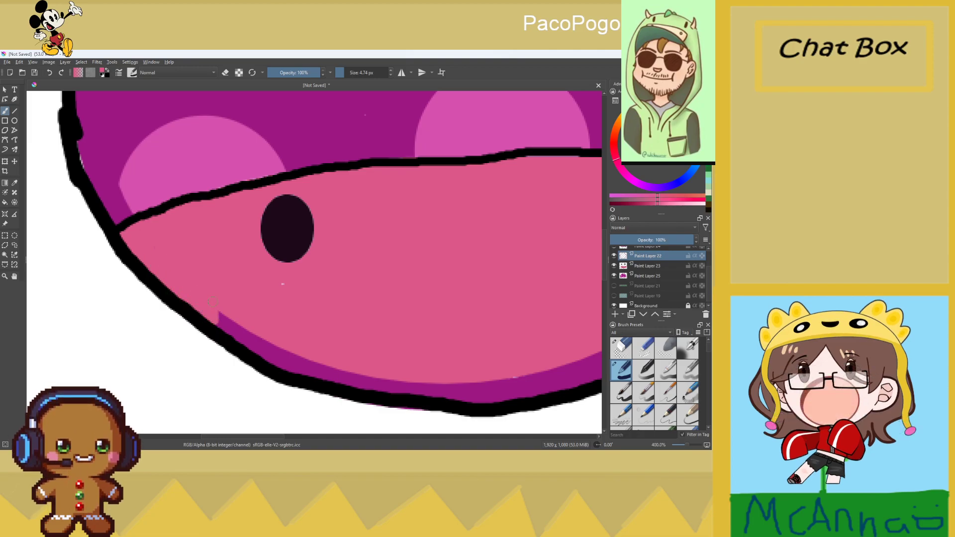
{"action": "mouse_move", "coordinate": [251, 337]}
{"action": "left_mouse_down"}
{"action": "mouse_move", "coordinate": [264, 355]}
{"action": "mouse_move", "coordinate": [273, 346]}
{"action": "mouse_move", "coordinate": [273, 366]}
{"action": "left_mouse_up"}
Cover the purple rim along the muzzle's bottom centre and lower-right edge with pink, and start on the lower-left strip
{"action": "scroll", "coordinate": [273, 365], "scroll_direction": "down", "scroll_amount": 5}
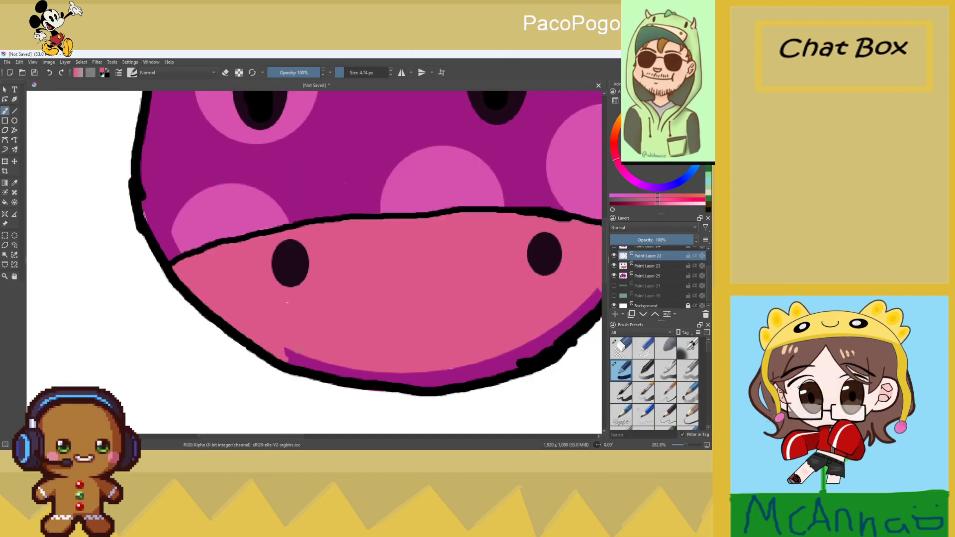
{"action": "scroll", "coordinate": [403, 372], "scroll_direction": "up", "scroll_amount": 5}
{"action": "mouse_move", "coordinate": [403, 373]}
{"action": "left_mouse_down"}
{"action": "mouse_move", "coordinate": [442, 355]}
{"action": "mouse_move", "coordinate": [410, 361]}
{"action": "mouse_move", "coordinate": [430, 370]}
{"action": "mouse_move", "coordinate": [404, 374]}
{"action": "left_mouse_up"}
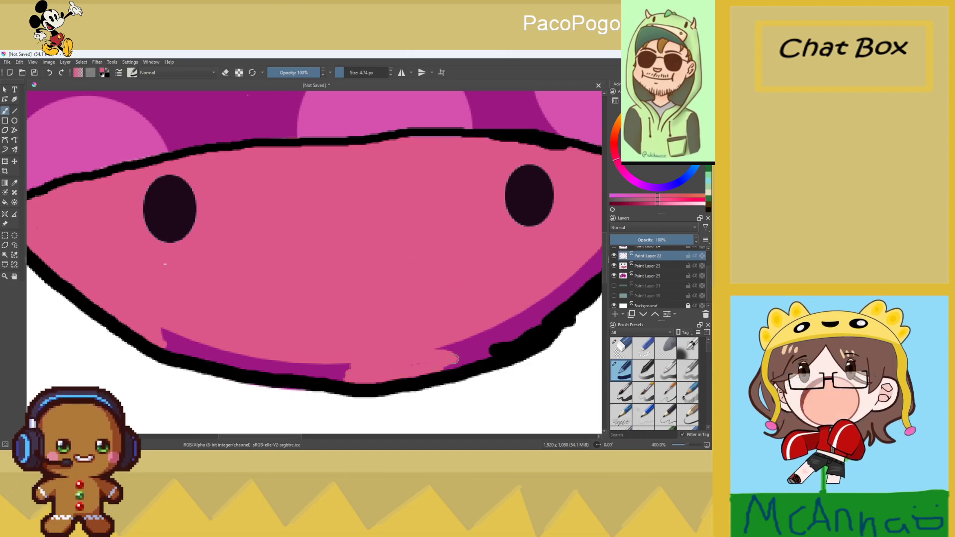
{"action": "mouse_move", "coordinate": [462, 359]}
{"action": "left_mouse_down"}
{"action": "mouse_move", "coordinate": [550, 321]}
{"action": "mouse_move", "coordinate": [468, 335]}
{"action": "mouse_move", "coordinate": [480, 350]}
{"action": "left_mouse_up"}
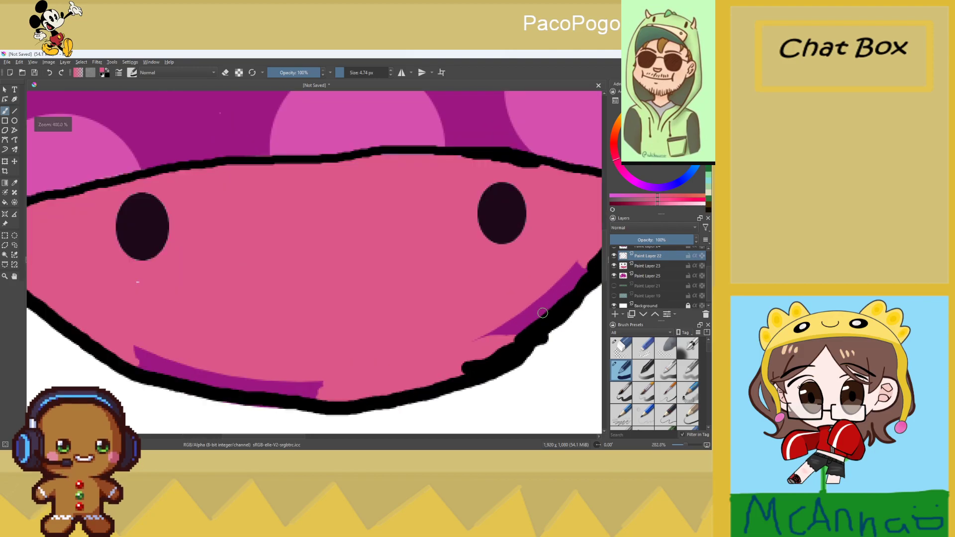
{"action": "mouse_move", "coordinate": [544, 304]}
{"action": "left_mouse_down"}
{"action": "mouse_move", "coordinate": [503, 332]}
{"action": "mouse_move", "coordinate": [532, 316]}
{"action": "left_mouse_up"}
{"action": "left_click_drag", "start_coordinate": [477, 338], "coordinate": [502, 318]}
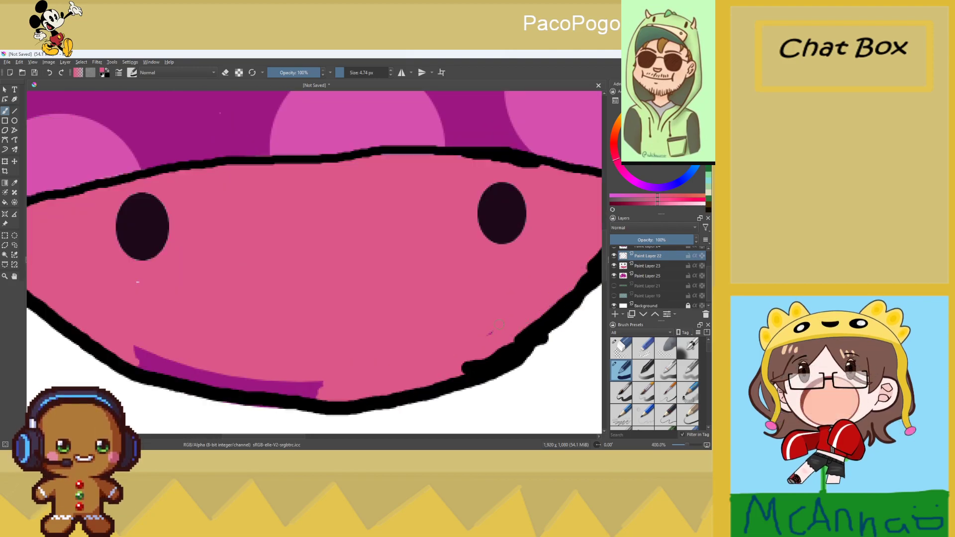
{"action": "mouse_move", "coordinate": [128, 342]}
{"action": "left_mouse_down"}
{"action": "mouse_move", "coordinate": [159, 355]}
{"action": "mouse_move", "coordinate": [147, 332]}
{"action": "left_mouse_up"}
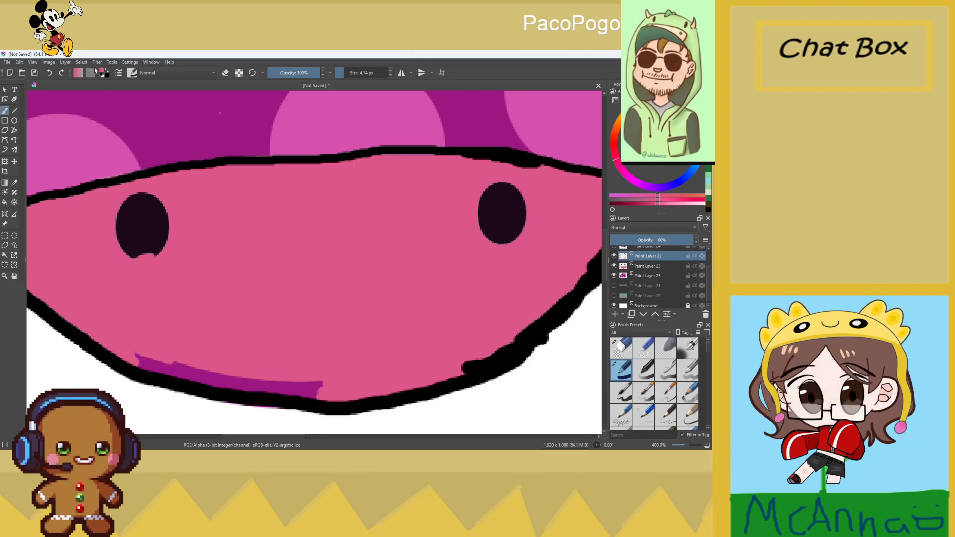
{"action": "left_click_drag", "start_coordinate": [130, 252], "coordinate": [158, 253]}
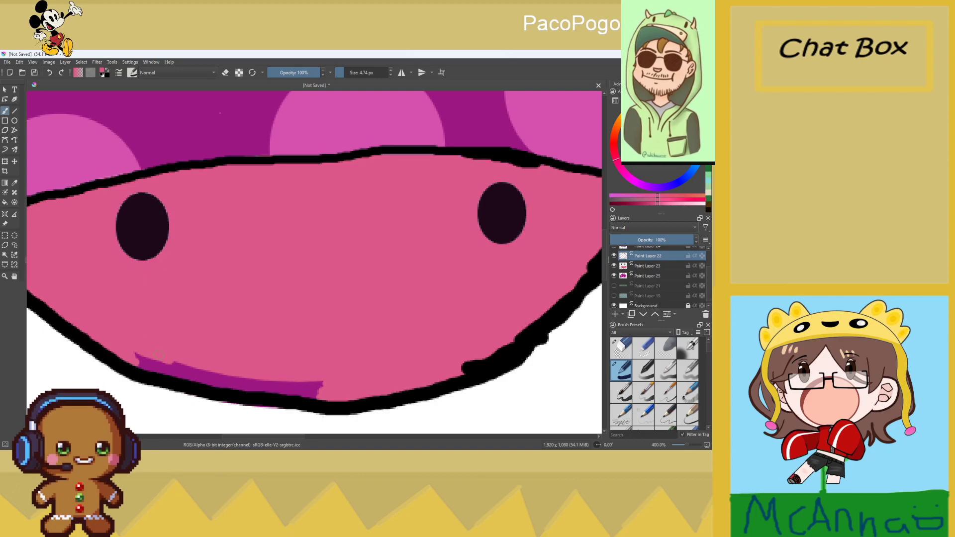
{"action": "mouse_move", "coordinate": [218, 378]}
{"action": "left_mouse_down"}
{"action": "mouse_move", "coordinate": [173, 366]}
{"action": "mouse_move", "coordinate": [147, 371]}
{"action": "left_mouse_up"}
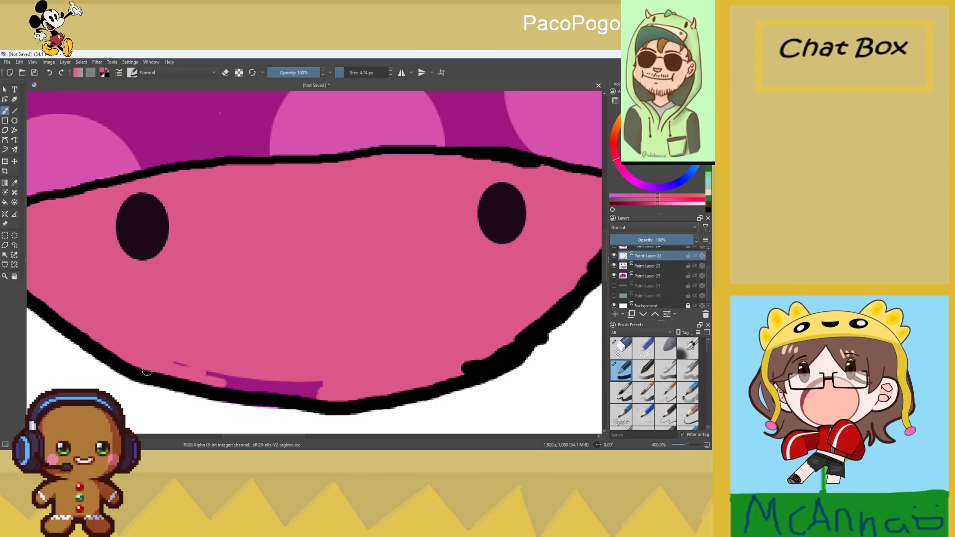
{"action": "mouse_move", "coordinate": [206, 384]}
{"action": "left_mouse_down"}
{"action": "mouse_move", "coordinate": [286, 379]}
{"action": "mouse_move", "coordinate": [257, 391]}
{"action": "mouse_move", "coordinate": [222, 389]}
{"action": "mouse_move", "coordinate": [260, 390]}
{"action": "left_mouse_up"}
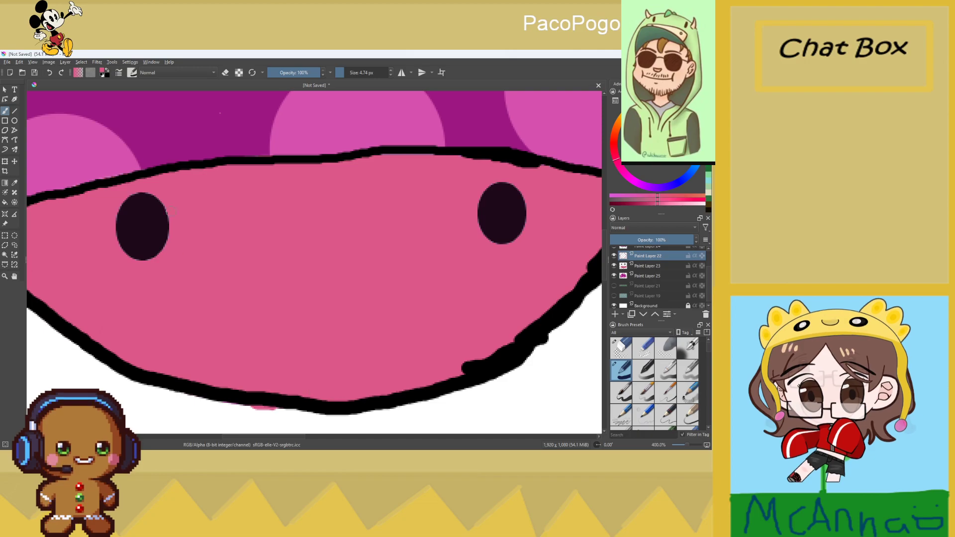
{"action": "left_click", "coordinate": [52, 73]}
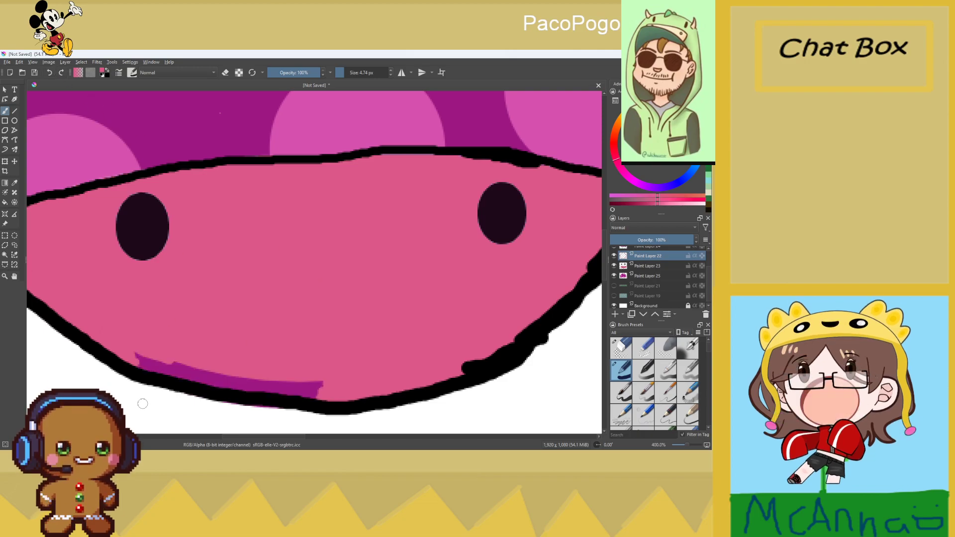
Paint pink over the remaining purple strip along the muzzle's lower-left edge, staying inside the black outline
{"action": "mouse_move", "coordinate": [140, 362]}
{"action": "left_mouse_down"}
{"action": "mouse_move", "coordinate": [165, 362]}
{"action": "mouse_move", "coordinate": [168, 344]}
{"action": "mouse_move", "coordinate": [181, 367]}
{"action": "mouse_move", "coordinate": [171, 376]}
{"action": "mouse_move", "coordinate": [140, 366]}
{"action": "mouse_move", "coordinate": [152, 365]}
{"action": "mouse_move", "coordinate": [128, 349]}
{"action": "mouse_move", "coordinate": [230, 386]}
{"action": "mouse_move", "coordinate": [288, 389]}
{"action": "mouse_move", "coordinate": [318, 403]}
{"action": "mouse_move", "coordinate": [310, 385]}
{"action": "mouse_move", "coordinate": [255, 379]}
{"action": "mouse_move", "coordinate": [278, 382]}
{"action": "left_mouse_up"}
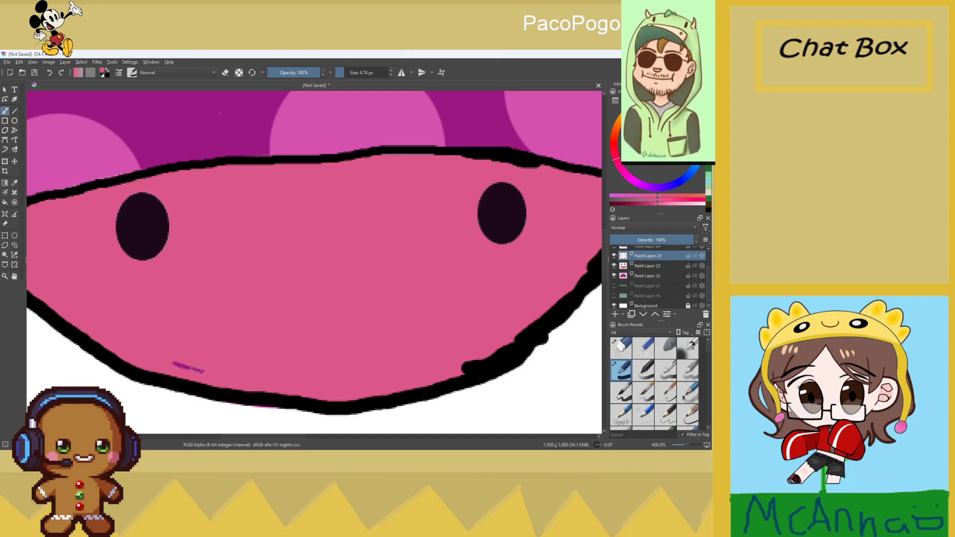
{"action": "key", "text": "1"}
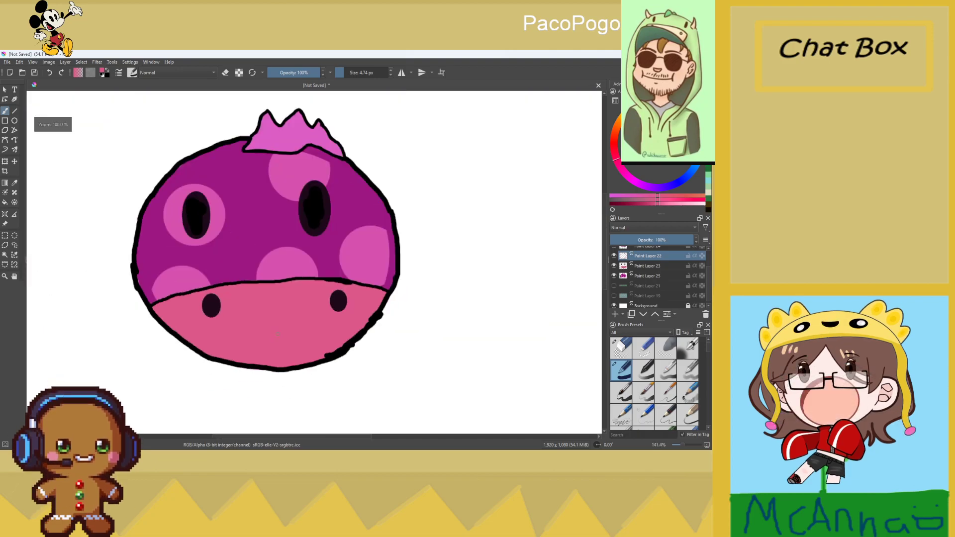
Choose a near-black colour and draw a curved smile between the nostrils on Paint Layer 23
{"action": "scroll", "coordinate": [273, 316], "scroll_direction": "up", "scroll_amount": 1}
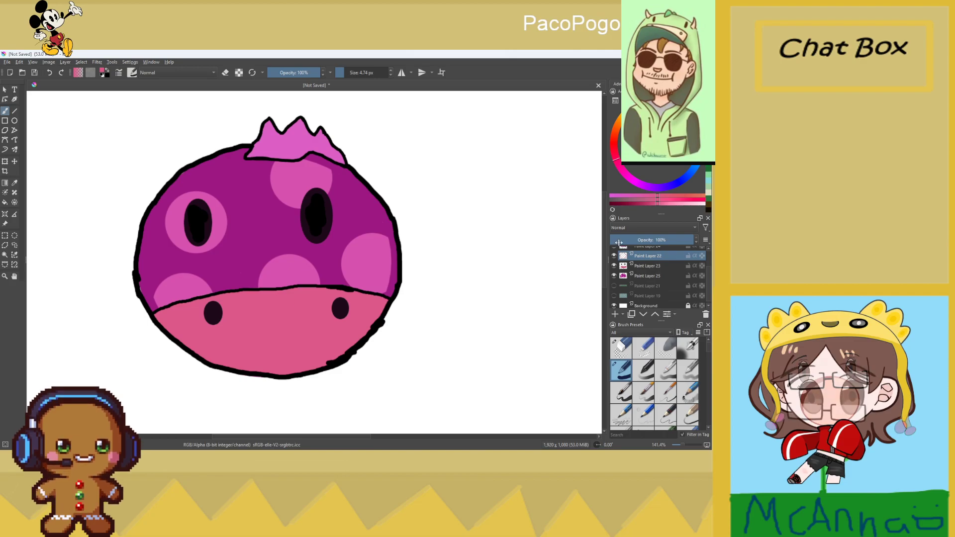
{"action": "left_click", "coordinate": [658, 201]}
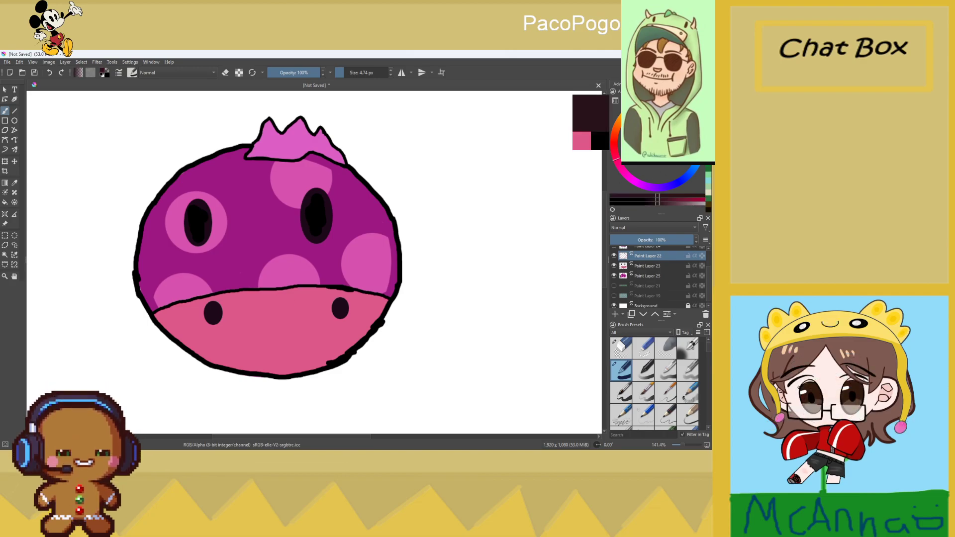
{"action": "left_click", "coordinate": [642, 267]}
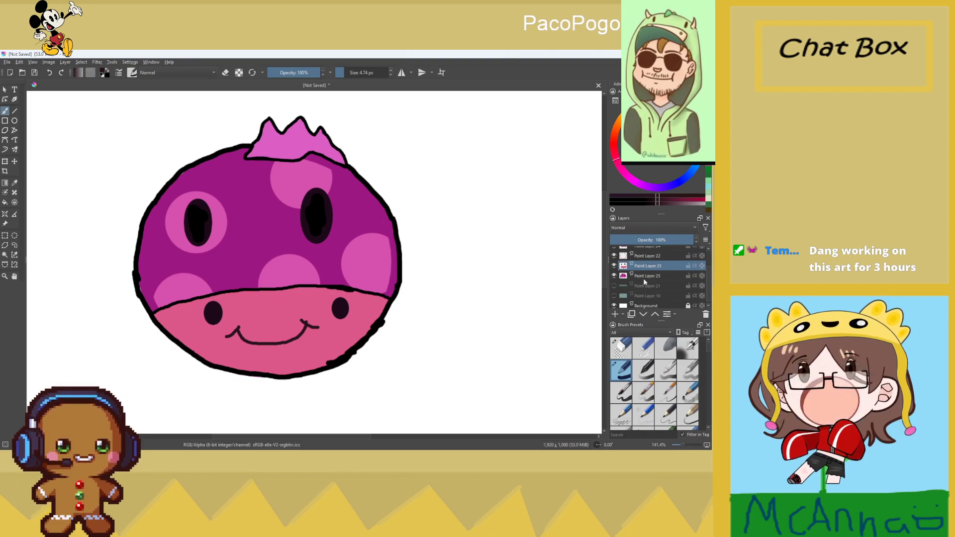
Toggle the visibility of Paint Layers 26, 24 and 23 to check which parts of the face each one holds
{"action": "scroll", "coordinate": [634, 283], "scroll_direction": "up", "scroll_amount": 1}
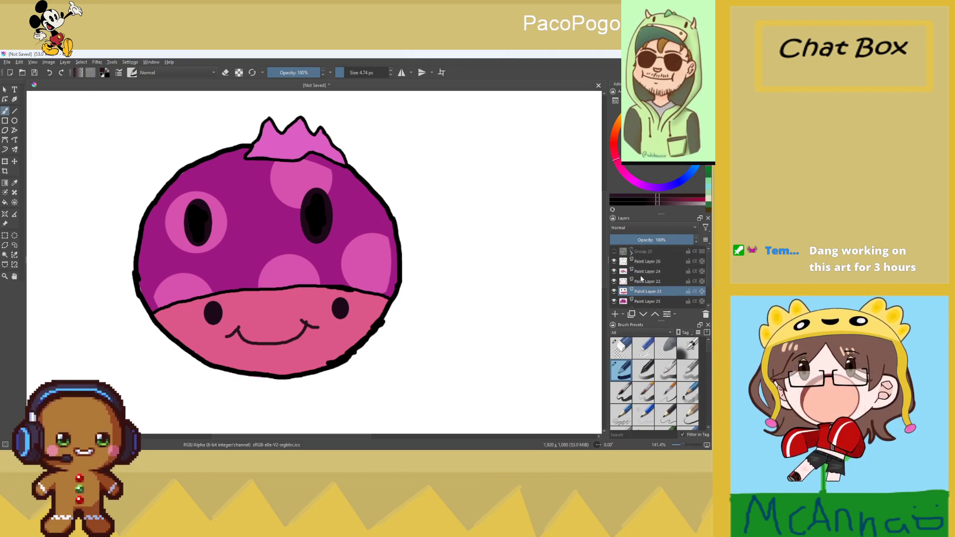
{"action": "left_click", "coordinate": [614, 262]}
{"action": "left_click", "coordinate": [614, 271]}
{"action": "left_click", "coordinate": [614, 271]}
{"action": "left_click", "coordinate": [614, 292]}
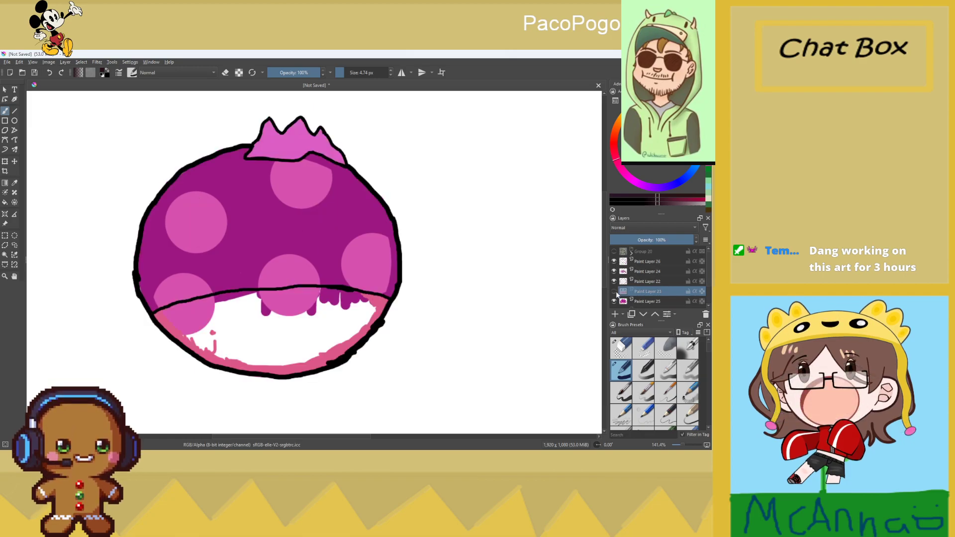
{"action": "left_click", "coordinate": [614, 291]}
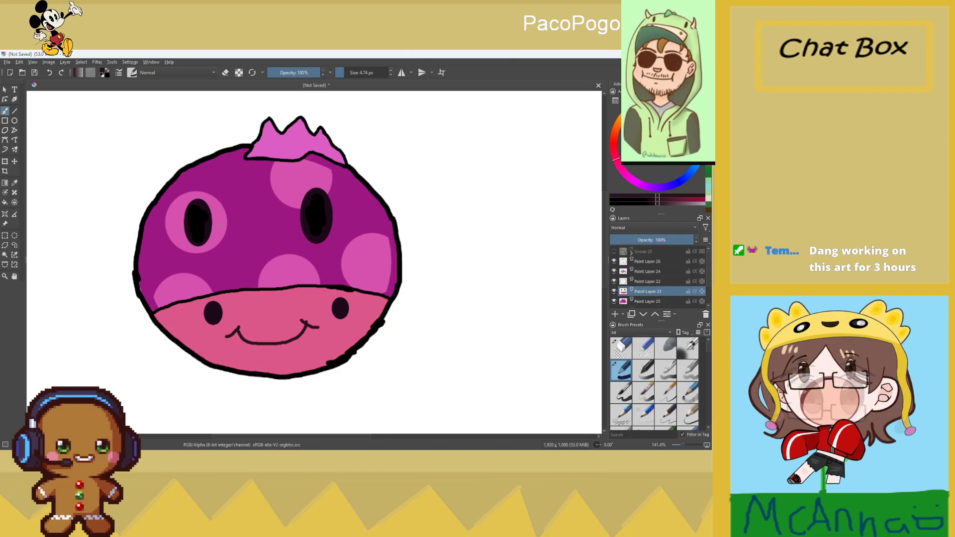
Undo the smile and draw a dark downturned mouth arch below the nostrils on Paint Layer 23
{"action": "scroll", "coordinate": [248, 290], "scroll_direction": "down", "scroll_amount": 2}
{"action": "scroll", "coordinate": [234, 331], "scroll_direction": "up", "scroll_amount": 3}
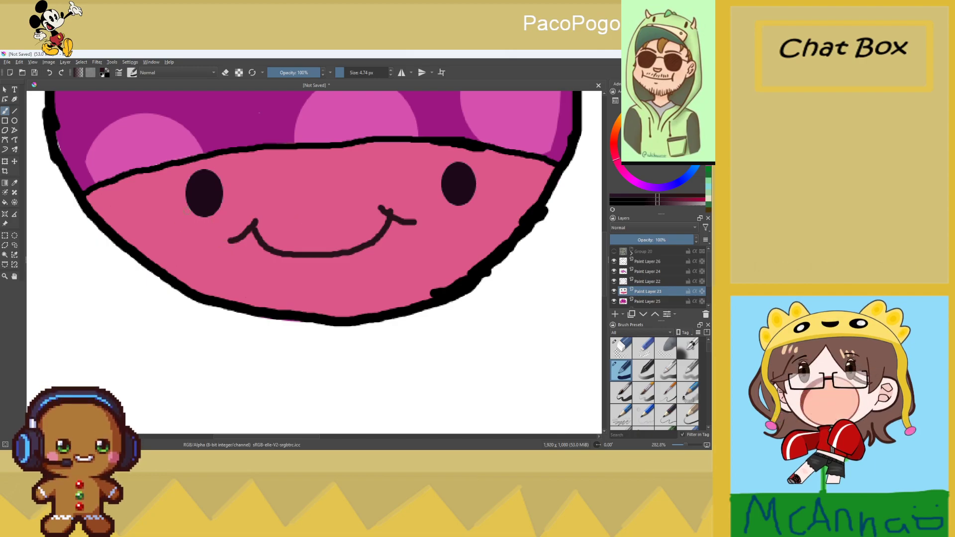
{"action": "scroll", "coordinate": [258, 112], "scroll_direction": "down", "scroll_amount": 5}
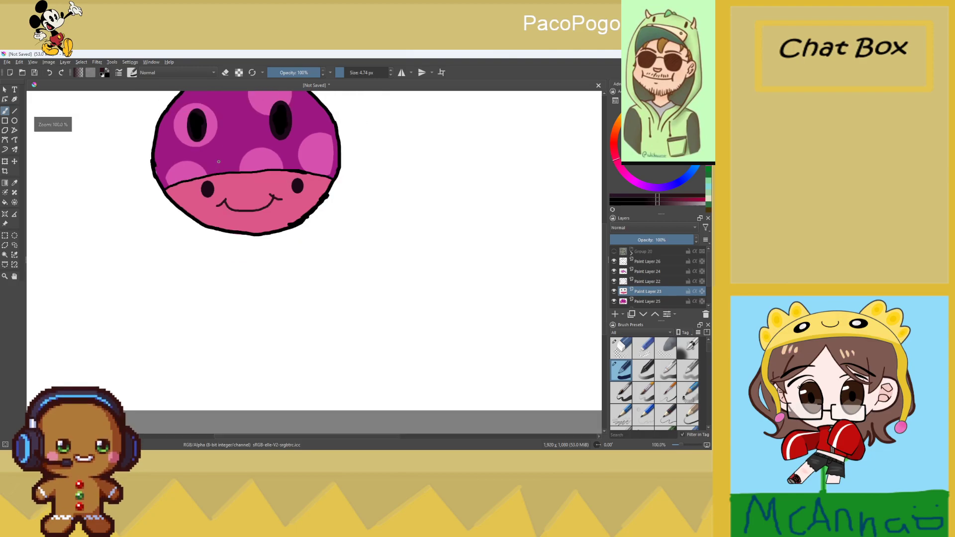
{"action": "scroll", "coordinate": [219, 162], "scroll_direction": "down", "scroll_amount": 2}
{"action": "scroll", "coordinate": [218, 163], "scroll_direction": "up", "scroll_amount": 2}
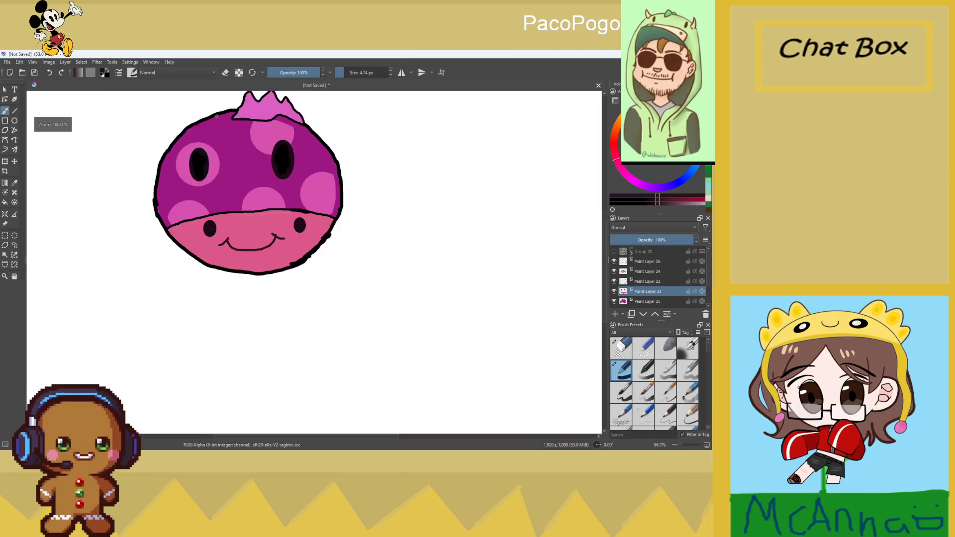
{"action": "left_click", "coordinate": [49, 72]}
{"action": "left_click", "coordinate": [50, 73]}
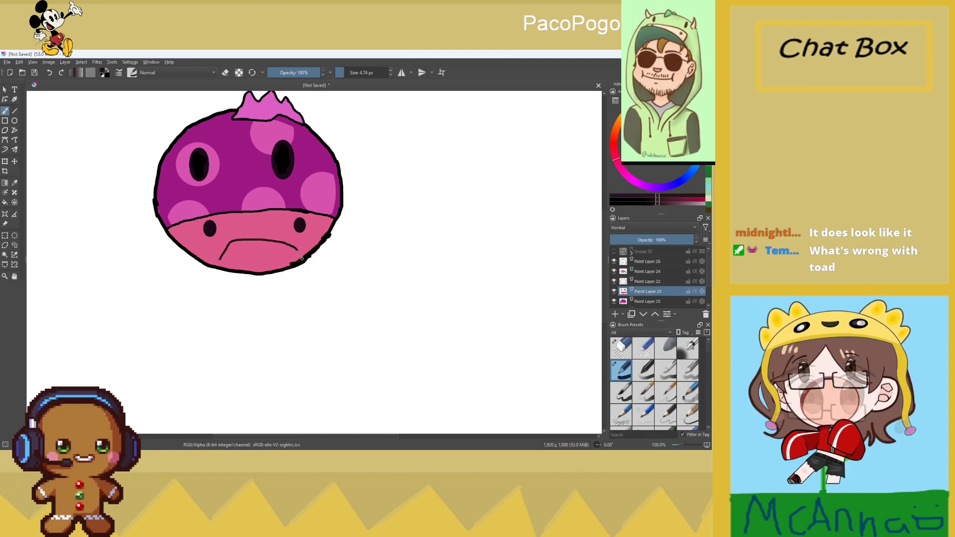
Extend both ends of the mouth arch down to the muzzle's black outline on Paint Layer 22
{"action": "scroll", "coordinate": [280, 256], "scroll_direction": "up", "scroll_amount": 3}
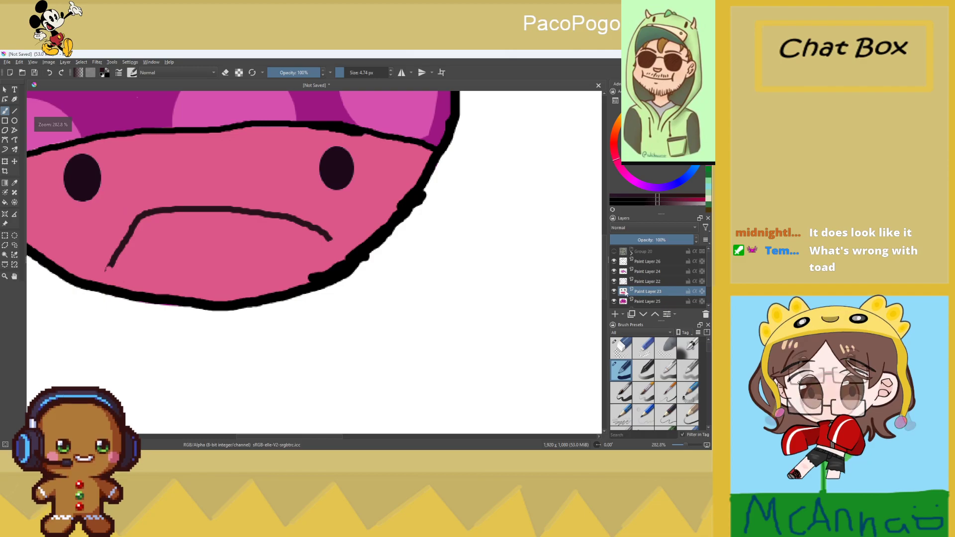
{"action": "left_click", "coordinate": [638, 273]}
{"action": "left_click", "coordinate": [645, 282]}
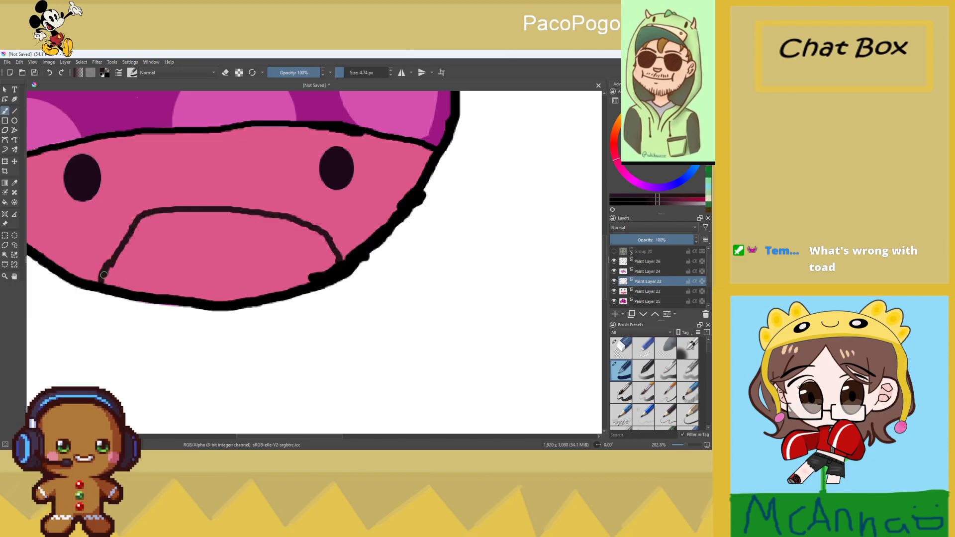
{"action": "scroll", "coordinate": [103, 282], "scroll_direction": "down", "scroll_amount": 2}
{"action": "scroll", "coordinate": [75, 214], "scroll_direction": "up", "scroll_amount": 1}
{"action": "scroll", "coordinate": [70, 208], "scroll_direction": "down", "scroll_amount": 1}
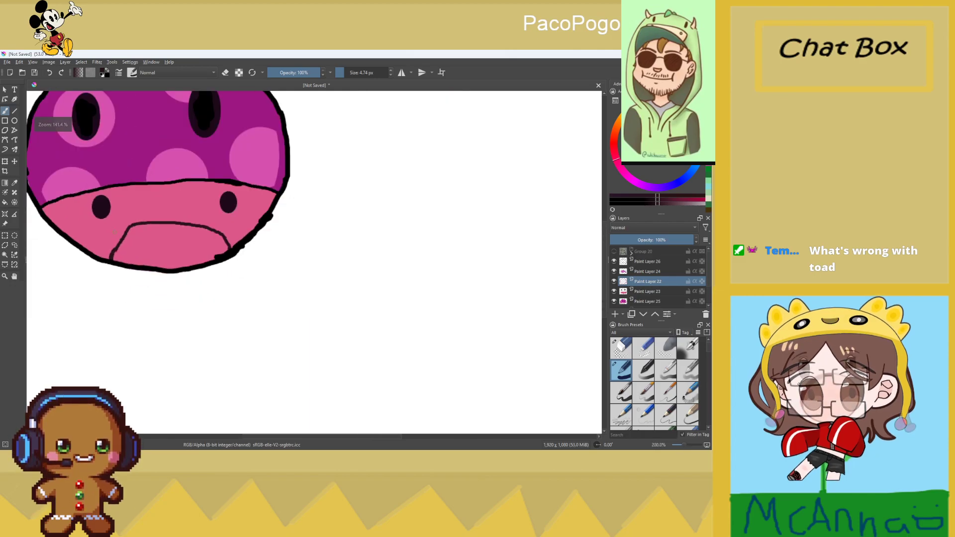
{"action": "scroll", "coordinate": [69, 207], "scroll_direction": "up", "scroll_amount": 2}
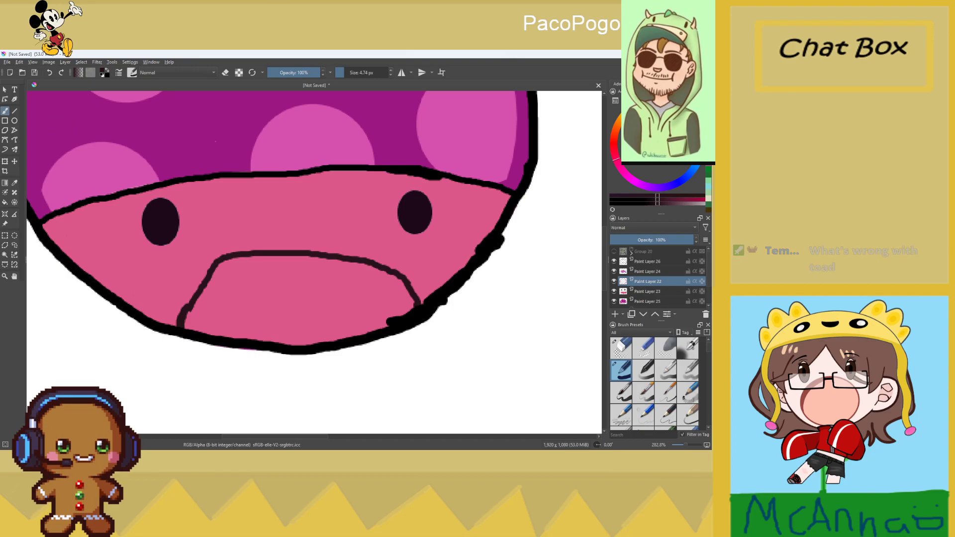
Try filling the mouth arch on the pink muzzle with dark maroon on Paint Layer 23
{"action": "left_click", "coordinate": [676, 167]}
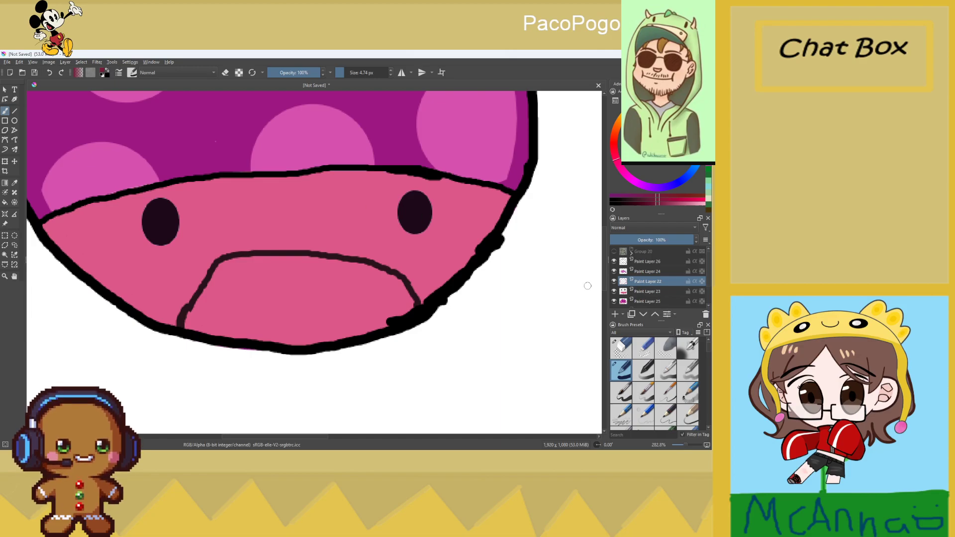
{"action": "left_click", "coordinate": [642, 292]}
{"action": "left_click", "coordinate": [6, 203]}
{"action": "left_click", "coordinate": [299, 292]}
{"action": "scroll", "coordinate": [281, 288], "scroll_direction": "up", "scroll_amount": 2}
{"action": "left_click", "coordinate": [5, 110]}
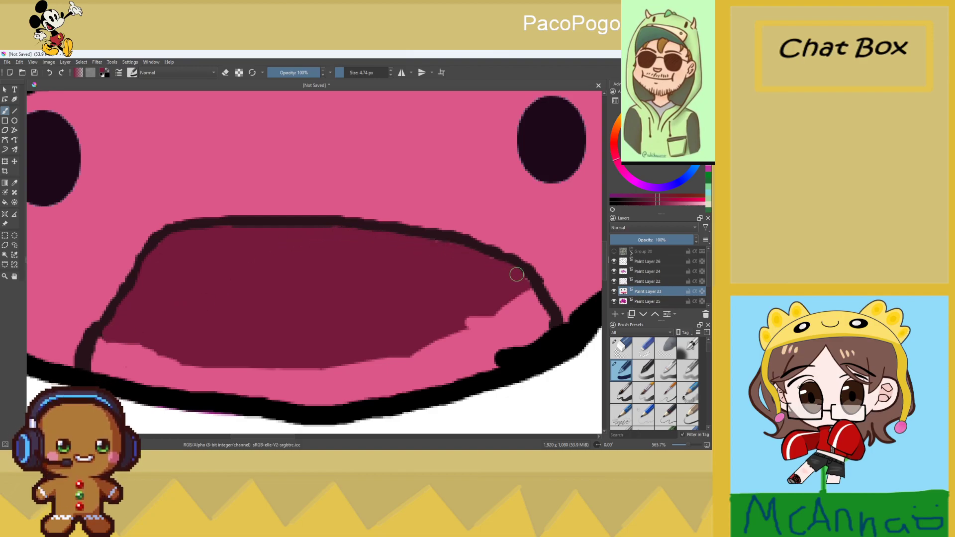
Undo the maroon fill and the mouth arch, and add a new paint layer directly below Paint Layer 22
{"action": "left_click", "coordinate": [49, 73]}
{"action": "left_click", "coordinate": [50, 72]}
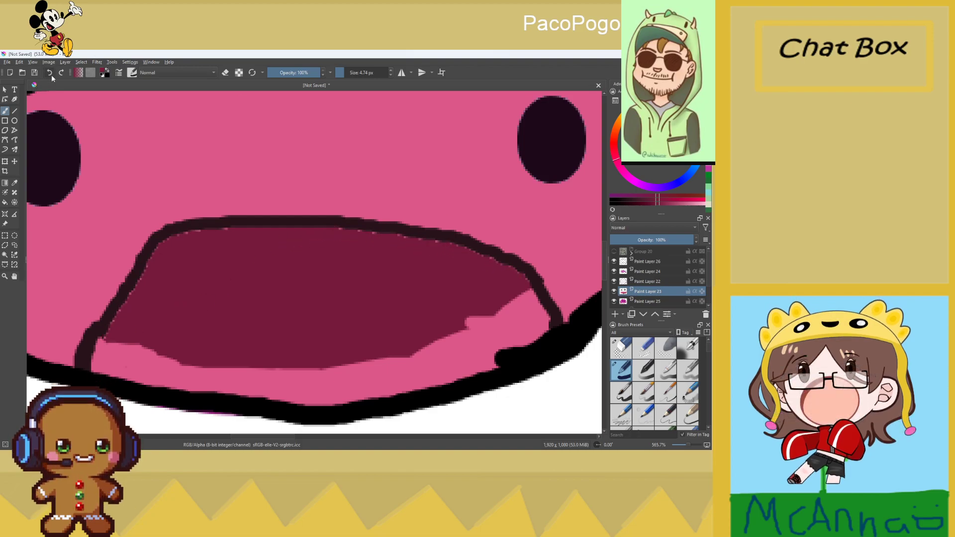
{"action": "left_click", "coordinate": [50, 73]}
{"action": "left_click", "coordinate": [49, 73]}
{"action": "left_click", "coordinate": [49, 73]}
{"action": "left_click", "coordinate": [50, 73]}
{"action": "left_click", "coordinate": [52, 75]}
{"action": "left_click", "coordinate": [51, 75]}
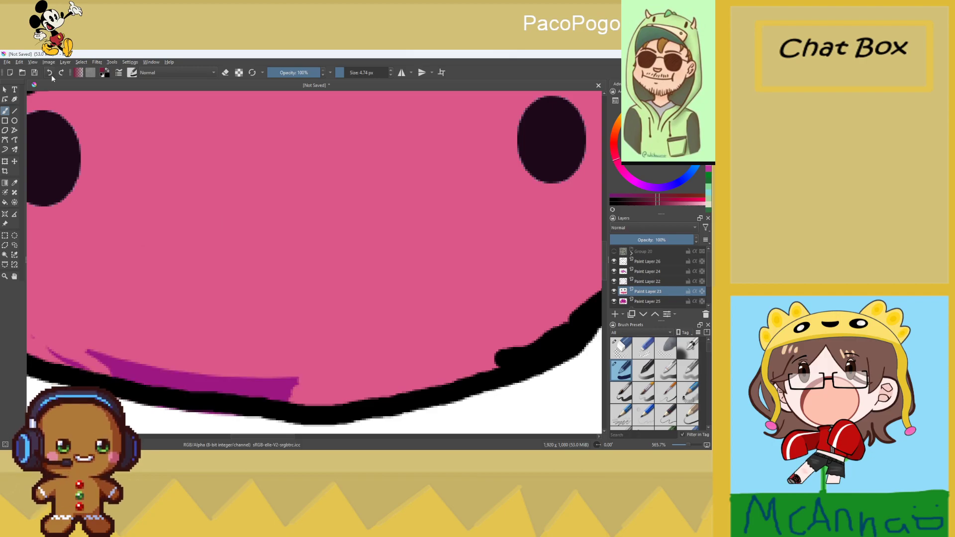
{"action": "left_click", "coordinate": [52, 75]}
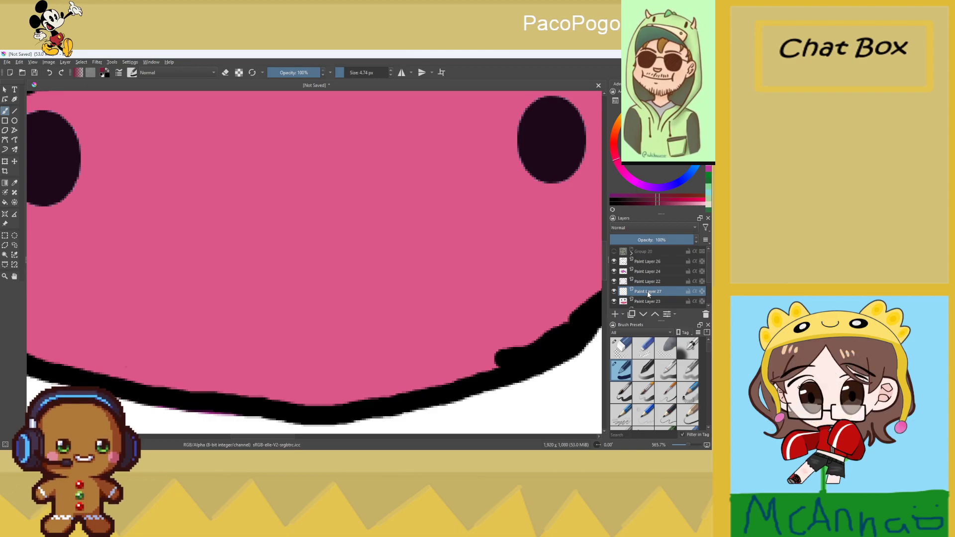
Set the brush colour to black for drawing on Paint Layer 27
{"action": "scroll", "coordinate": [648, 295], "scroll_direction": "down", "scroll_amount": 2}
{"action": "scroll", "coordinate": [368, 274], "scroll_direction": "down", "scroll_amount": 4}
{"action": "scroll", "coordinate": [368, 274], "scroll_direction": "up", "scroll_amount": 3}
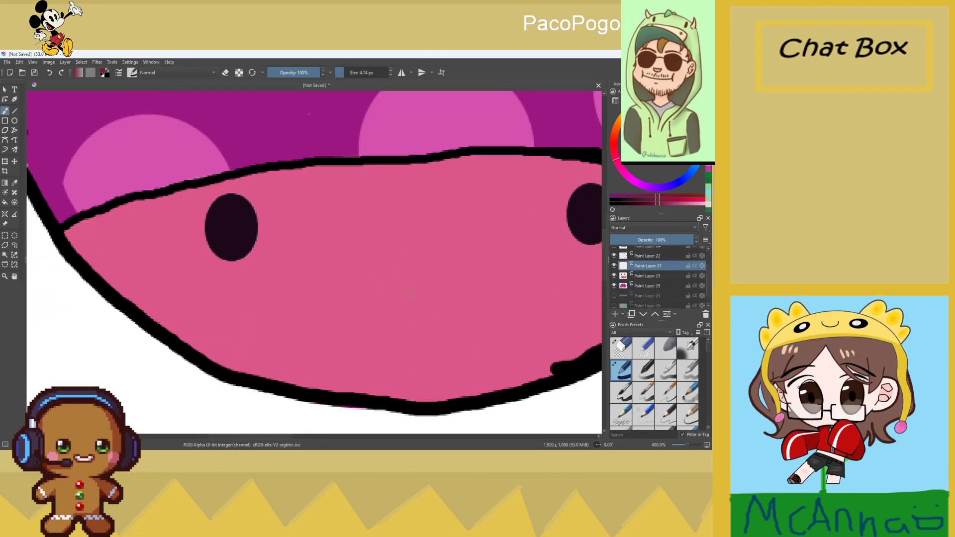
{"action": "key", "text": "k"}
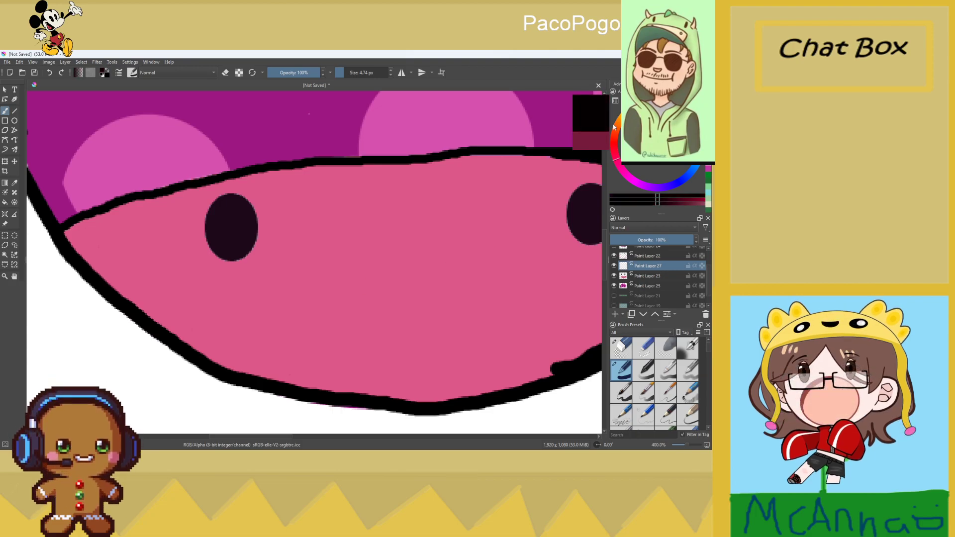
Try a straight black mouth line with a tongue loop below it on Paint Layer 27, and undo the strokes
{"action": "left_click_drag", "start_coordinate": [294, 302], "coordinate": [529, 297]}
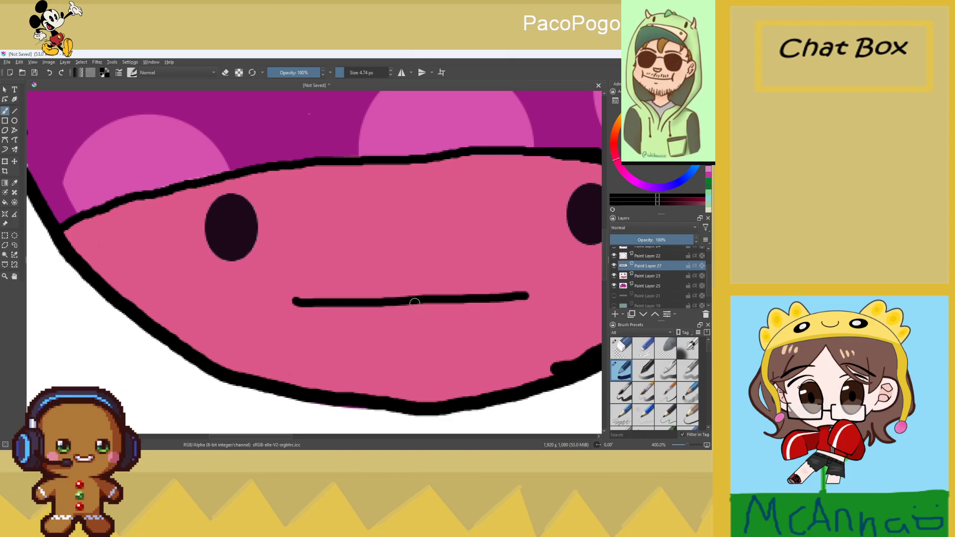
{"action": "mouse_move", "coordinate": [416, 302]}
{"action": "left_mouse_down"}
{"action": "mouse_move", "coordinate": [439, 357]}
{"action": "mouse_move", "coordinate": [477, 363]}
{"action": "mouse_move", "coordinate": [507, 350]}
{"action": "mouse_move", "coordinate": [522, 299]}
{"action": "left_mouse_up"}
{"action": "key", "text": "minus"}
{"action": "key", "text": "minus"}
{"action": "key", "text": "minus"}
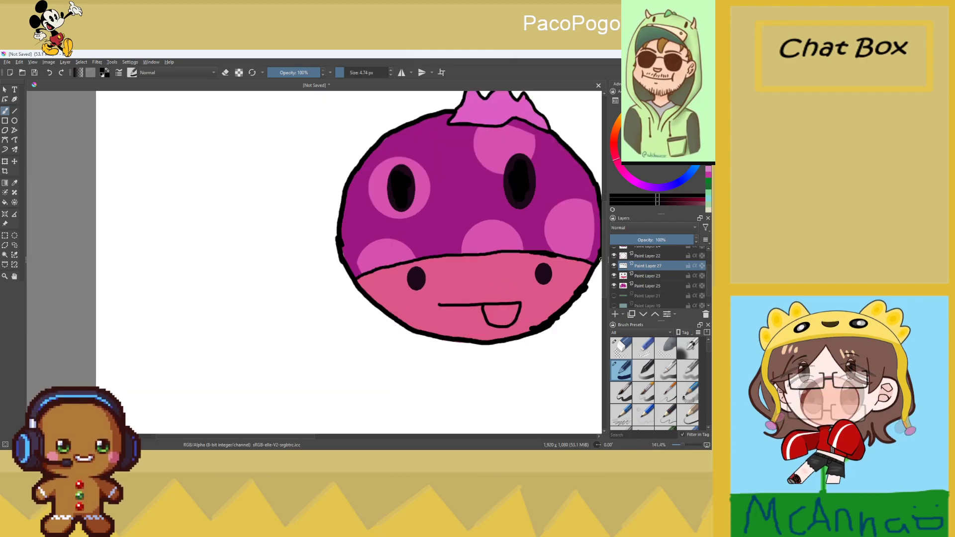
{"action": "left_click", "coordinate": [50, 74]}
{"action": "left_click", "coordinate": [50, 73]}
Draw a boxy open-mouth outline between the nostrils on Paint Layer 27 and close its lower gap on Paint Layer 22
{"action": "mouse_move", "coordinate": [454, 291]}
{"action": "left_mouse_down"}
{"action": "mouse_move", "coordinate": [480, 291]}
{"action": "mouse_move", "coordinate": [497, 329]}
{"action": "left_mouse_up"}
{"action": "key", "text": "1"}
{"action": "scroll", "coordinate": [494, 328], "scroll_direction": "up", "scroll_amount": 1}
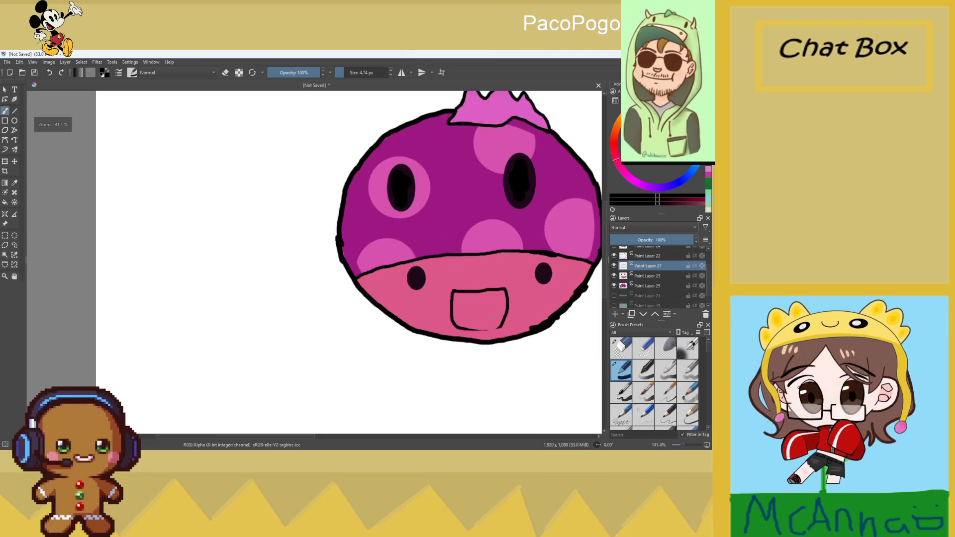
{"action": "scroll", "coordinate": [642, 262], "scroll_direction": "up", "scroll_amount": 1}
{"action": "left_click", "coordinate": [642, 281]}
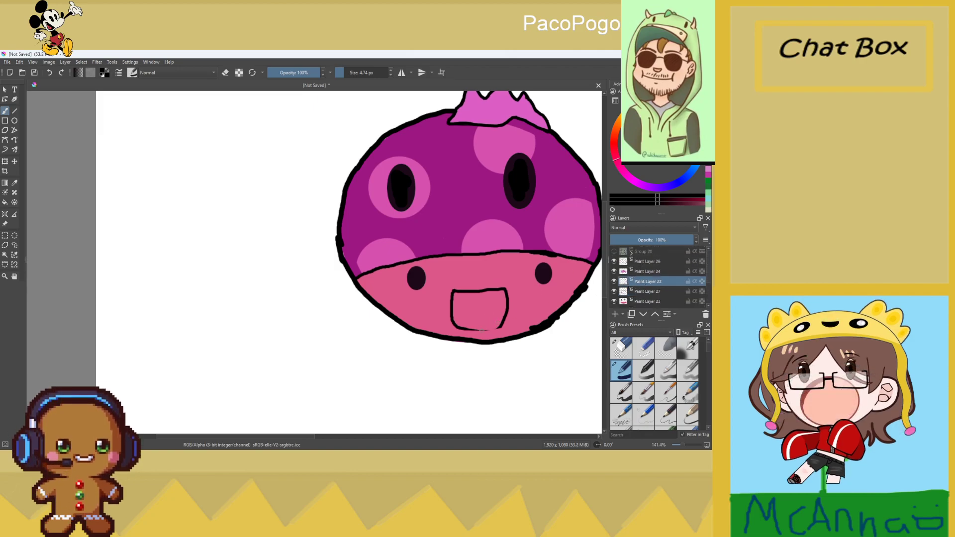
{"action": "left_click_drag", "start_coordinate": [481, 330], "coordinate": [491, 331]}
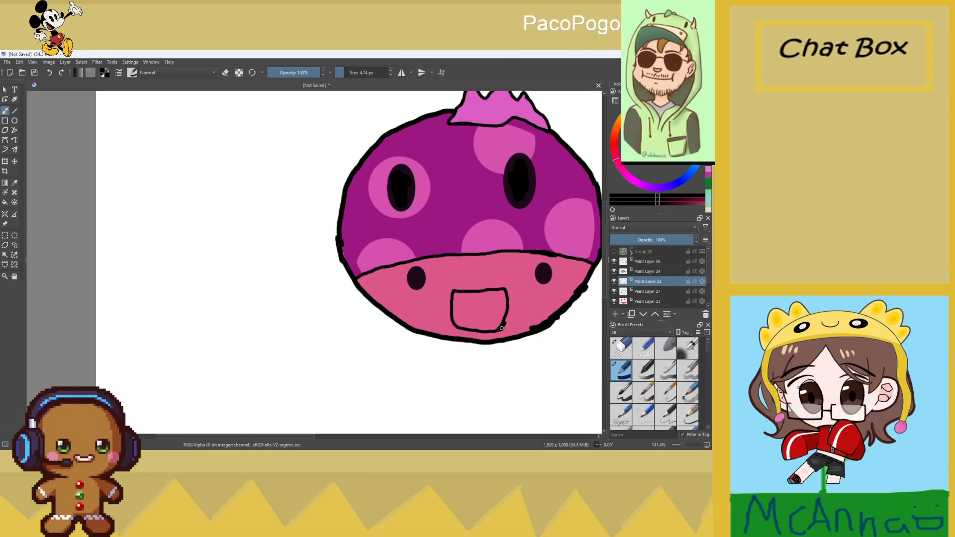
Fill the inside of the boxy mouth with dark maroon on Paint Layer 27
{"action": "left_click", "coordinate": [646, 200]}
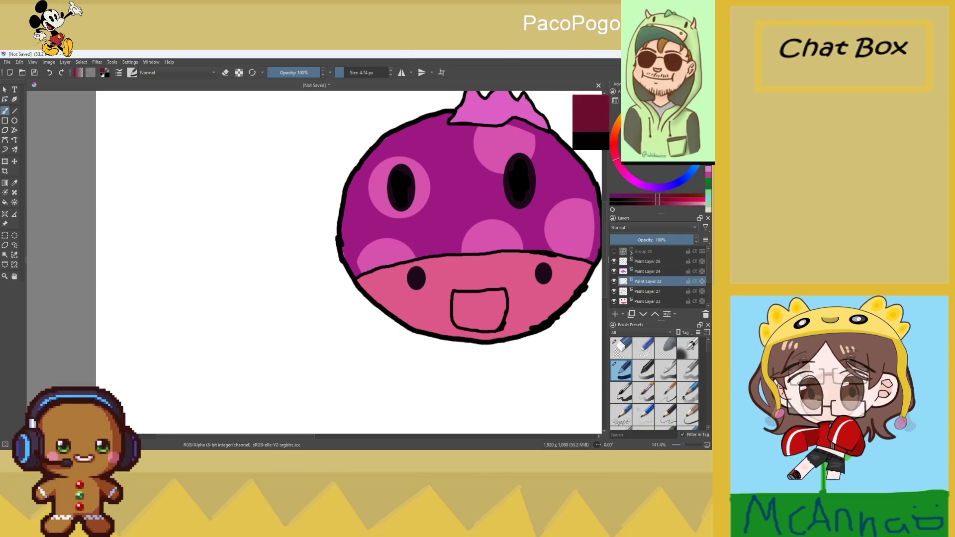
{"action": "left_click", "coordinate": [642, 292]}
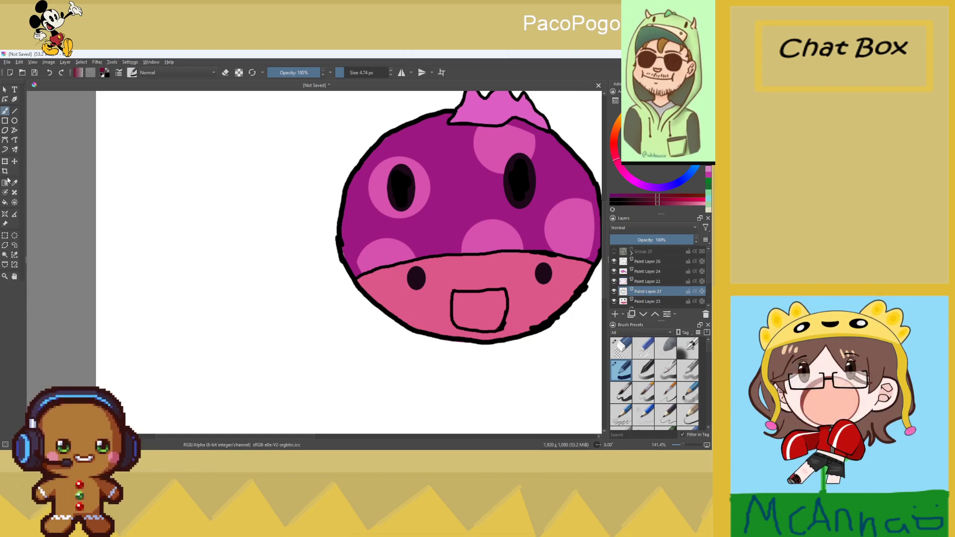
{"action": "left_click", "coordinate": [5, 202]}
{"action": "left_click", "coordinate": [482, 310]}
{"action": "scroll", "coordinate": [486, 313], "scroll_direction": "up", "scroll_amount": 2}
{"action": "key", "text": "b"}
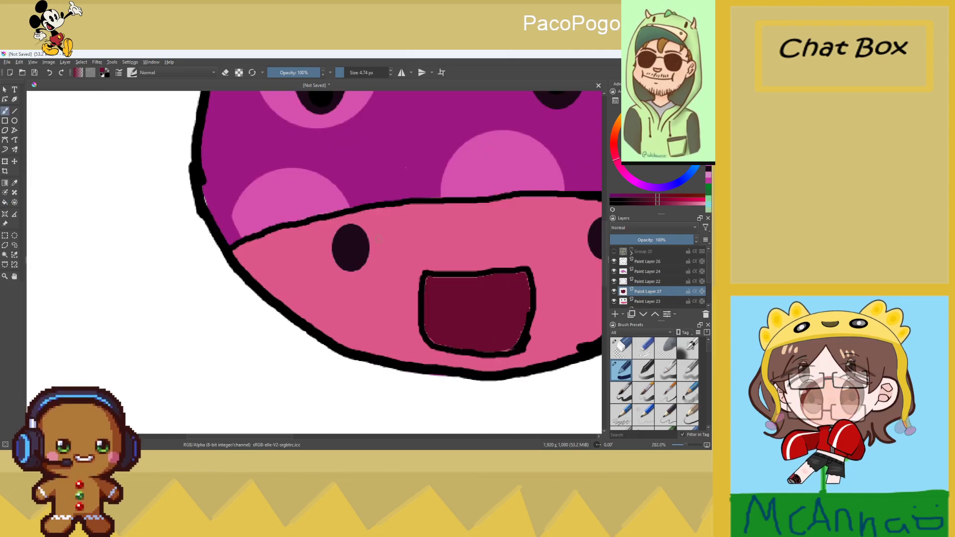
Brush maroon over the unfilled slivers along the mouth's right and lower edges on Paint Layers 27 and 22
{"action": "scroll", "coordinate": [424, 281], "scroll_direction": "up", "scroll_amount": 2}
{"action": "mouse_move", "coordinate": [551, 275]}
{"action": "left_mouse_down"}
{"action": "mouse_move", "coordinate": [422, 290]}
{"action": "mouse_move", "coordinate": [435, 281]}
{"action": "mouse_move", "coordinate": [437, 394]}
{"action": "mouse_move", "coordinate": [513, 412]}
{"action": "left_mouse_up"}
{"action": "scroll", "coordinate": [512, 415], "scroll_direction": "down", "scroll_amount": 7}
{"action": "scroll", "coordinate": [514, 418], "scroll_direction": "up", "scroll_amount": 6}
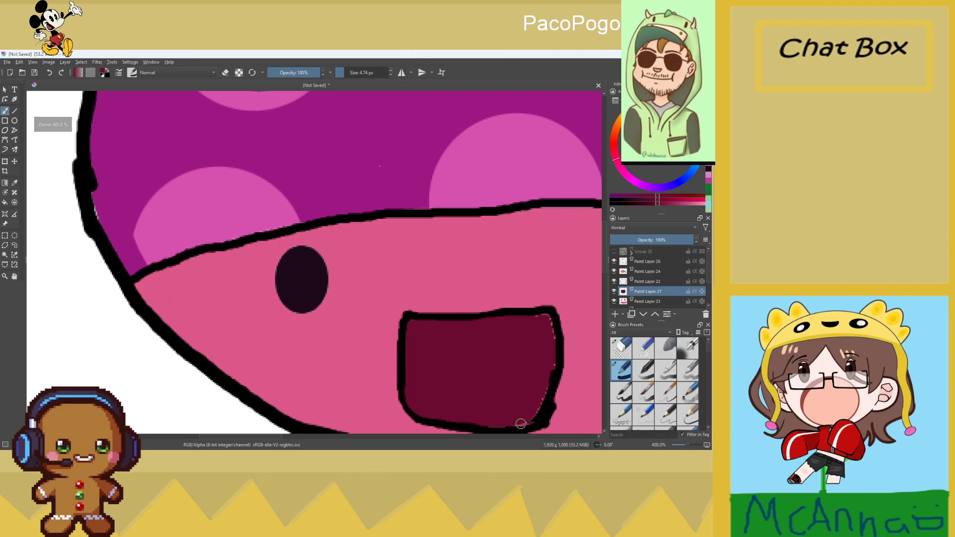
{"action": "key", "text": "Page_Up"}
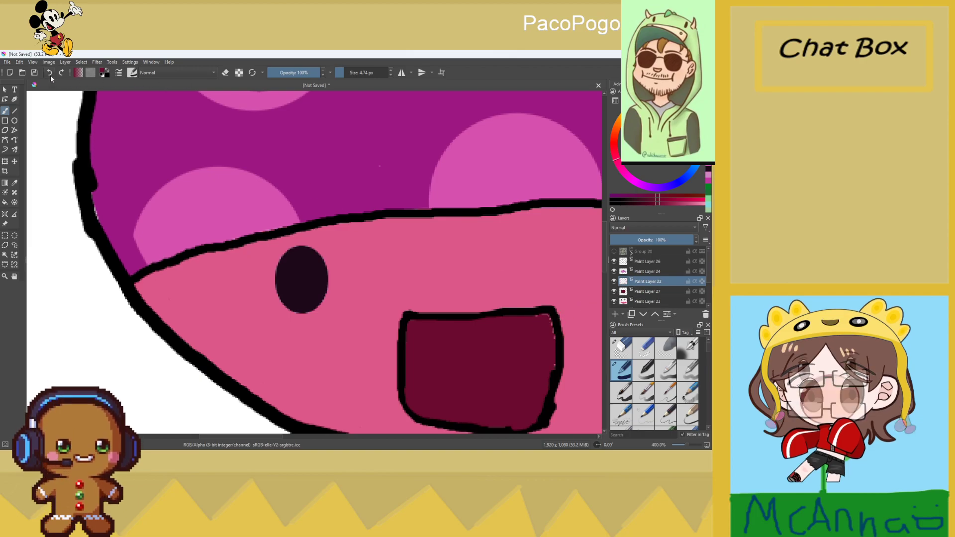
{"action": "key", "text": "Page_Down"}
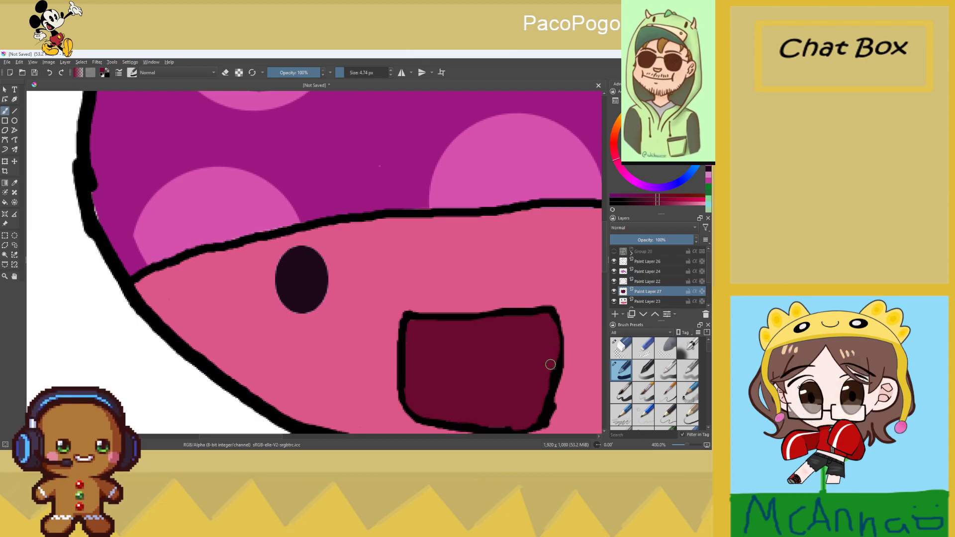
Toggle the visibility of Paint Layers 27 and 22 and examine the finished mouth on the whole head
{"action": "scroll", "coordinate": [503, 396], "scroll_direction": "down", "scroll_amount": 2}
{"action": "scroll", "coordinate": [503, 396], "scroll_direction": "down", "scroll_amount": 2}
{"action": "scroll", "coordinate": [505, 396], "scroll_direction": "down", "scroll_amount": 1}
{"action": "scroll", "coordinate": [507, 398], "scroll_direction": "up", "scroll_amount": 1}
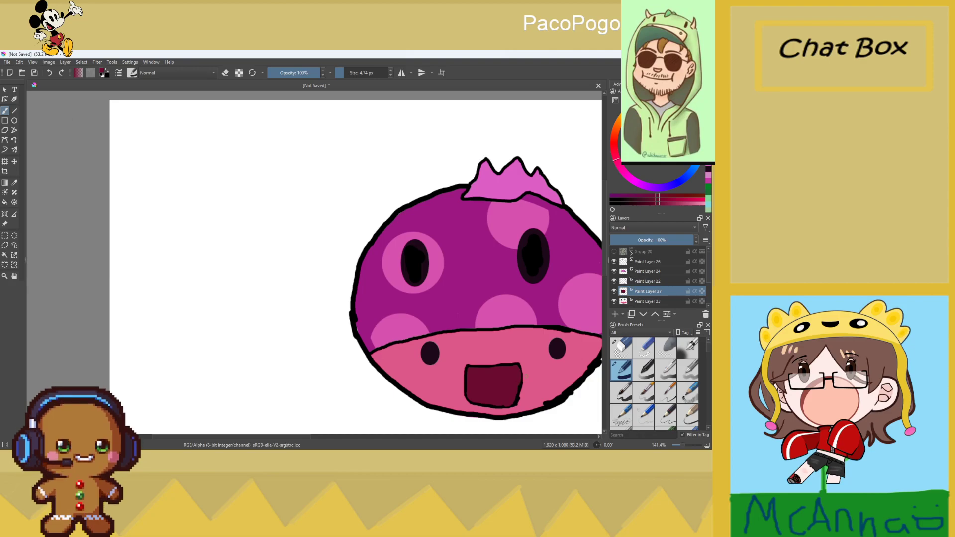
{"action": "scroll", "coordinate": [527, 343], "scroll_direction": "down", "scroll_amount": 1}
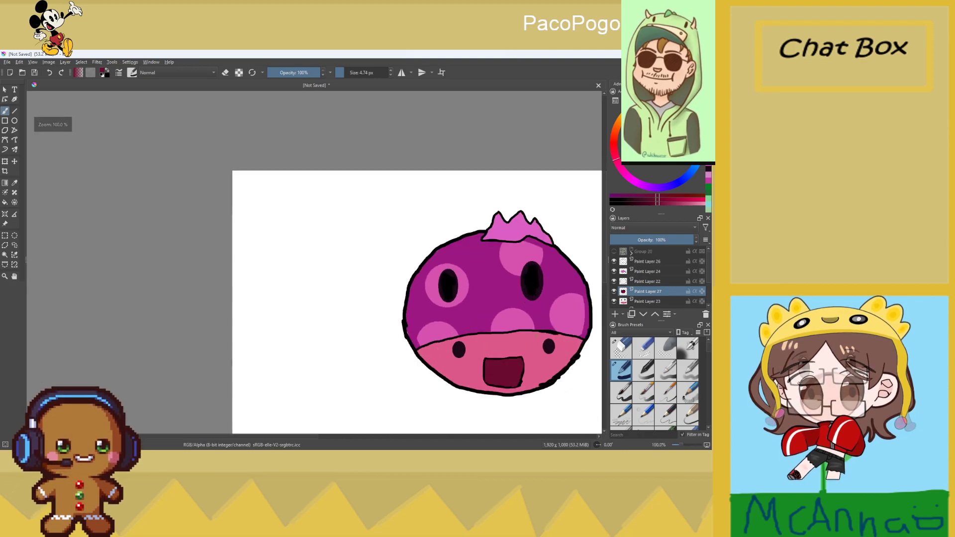
{"action": "scroll", "coordinate": [568, 375], "scroll_direction": "up", "scroll_amount": 1}
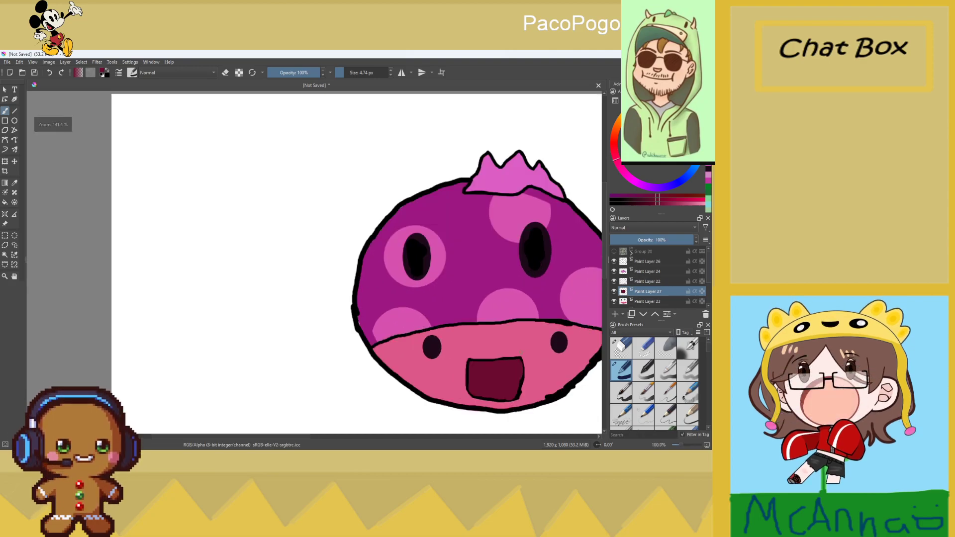
{"action": "left_click", "coordinate": [614, 291]}
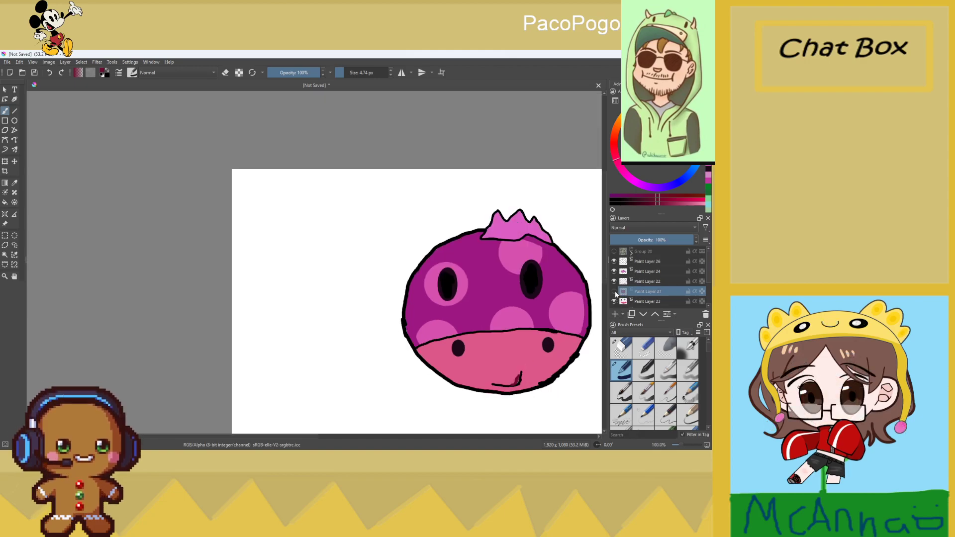
{"action": "left_click", "coordinate": [614, 284]}
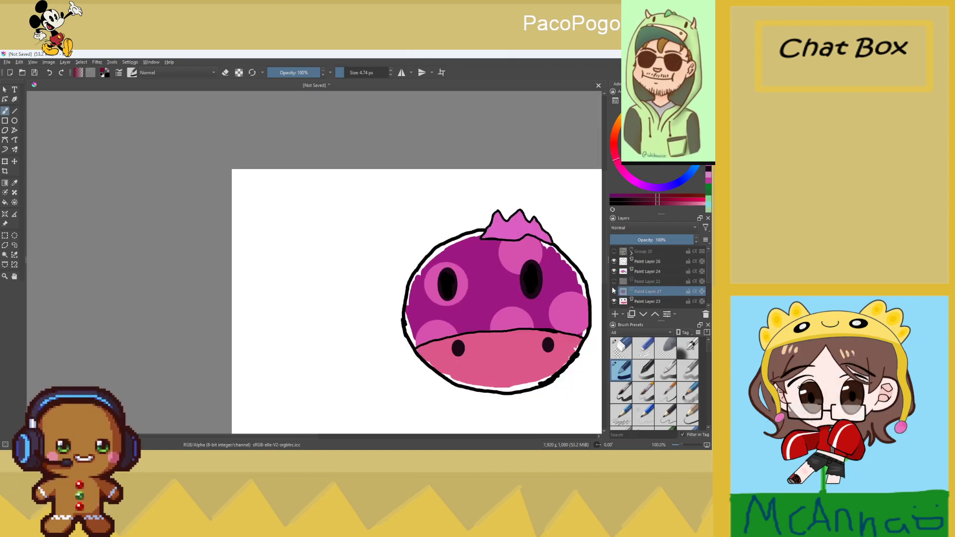
{"action": "left_click", "coordinate": [614, 291]}
{"action": "left_click", "coordinate": [613, 282]}
{"action": "scroll", "coordinate": [572, 348], "scroll_direction": "down", "scroll_amount": 2}
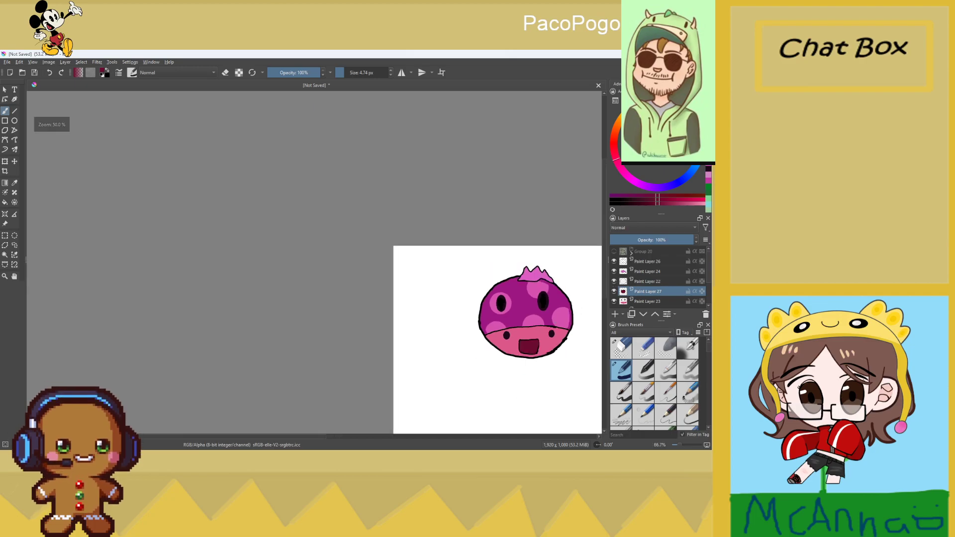
{"action": "scroll", "coordinate": [576, 310], "scroll_direction": "up", "scroll_amount": 3}
{"action": "scroll", "coordinate": [507, 308], "scroll_direction": "down", "scroll_amount": 1}
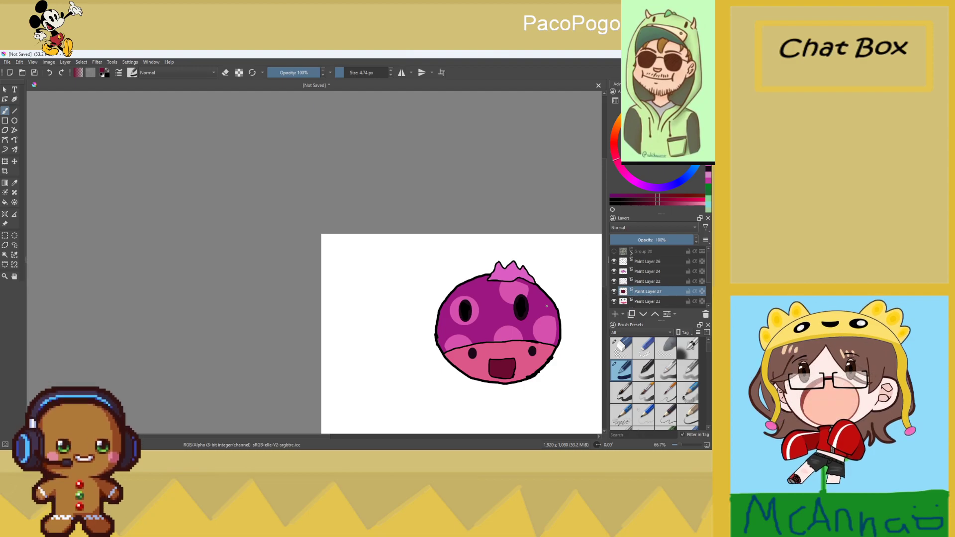
{"action": "scroll", "coordinate": [447, 334], "scroll_direction": "down", "scroll_amount": 2}
{"action": "scroll", "coordinate": [536, 338], "scroll_direction": "up", "scroll_amount": 2}
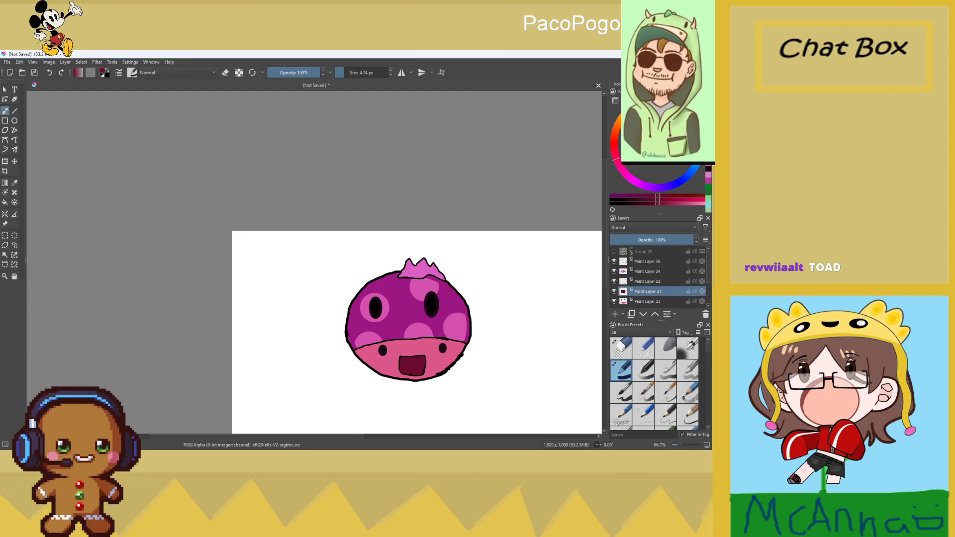
Switch to the browser to view the Fanart Friday image, and return to the drawing
{"action": "key", "text": "alt+Tab"}
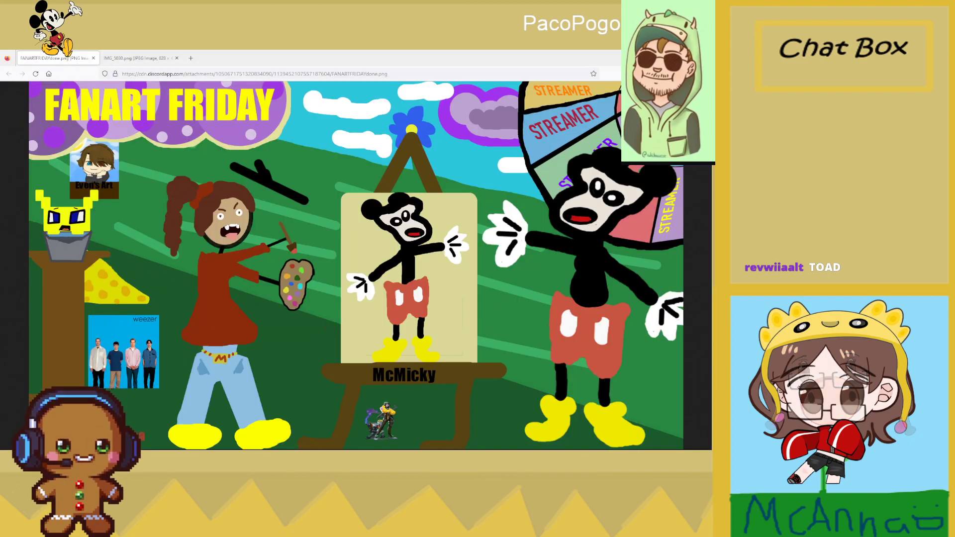
{"action": "key", "text": "alt+Tab"}
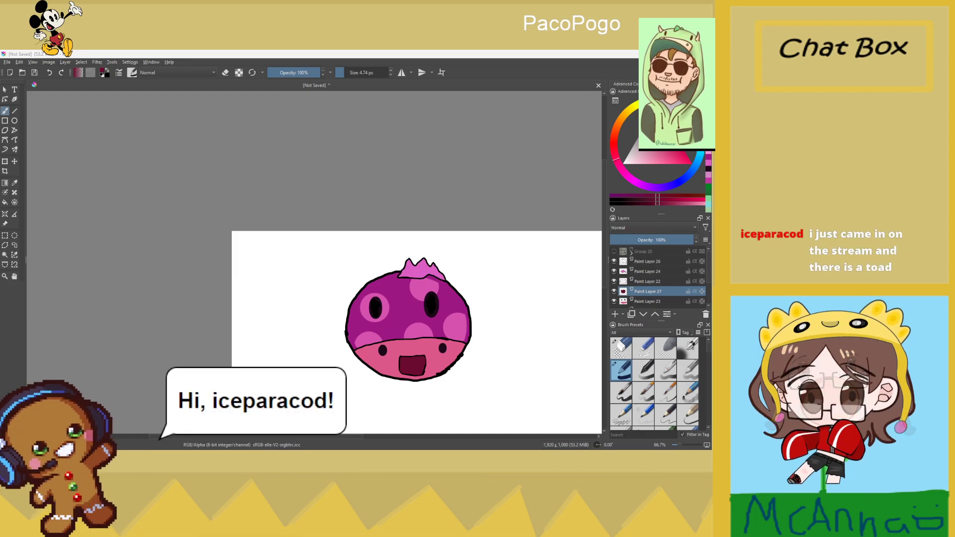
Show and hide Group 20 to check how the dinocow head sits behind the hooded character
{"action": "key", "text": "minus"}
{"action": "key", "text": "minus"}
{"action": "key", "text": "minus"}
{"action": "key", "text": "minus"}
{"action": "key", "text": "plus"}
{"action": "key", "text": "plus"}
{"action": "key", "text": "plus"}
{"action": "key", "text": "plus"}
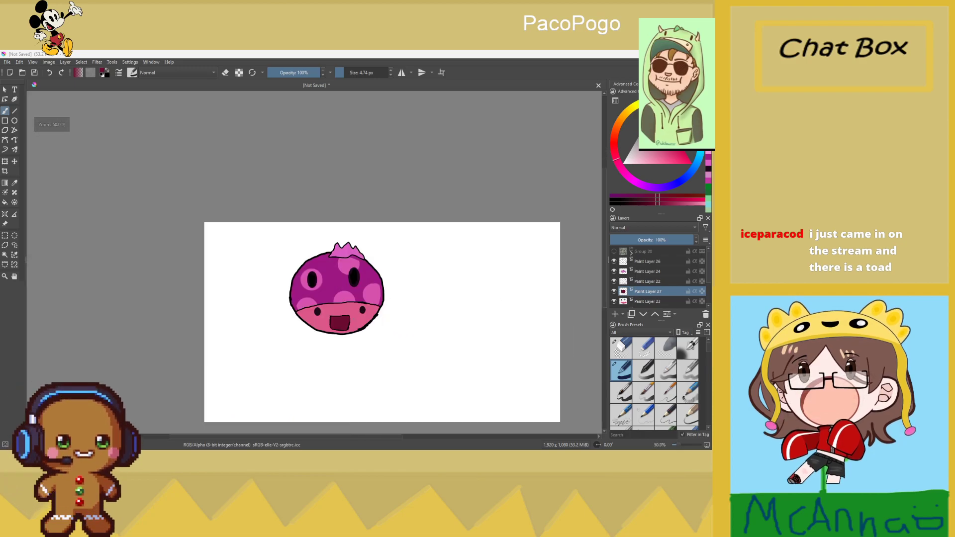
{"action": "left_click", "coordinate": [615, 252]}
{"action": "key", "text": "minus"}
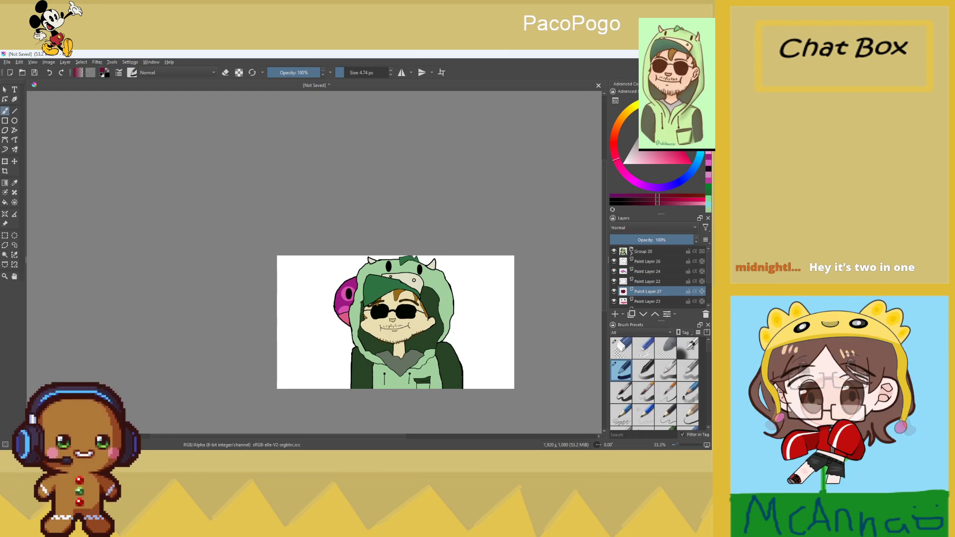
{"action": "left_click", "coordinate": [614, 251]}
{"action": "key", "text": "1"}
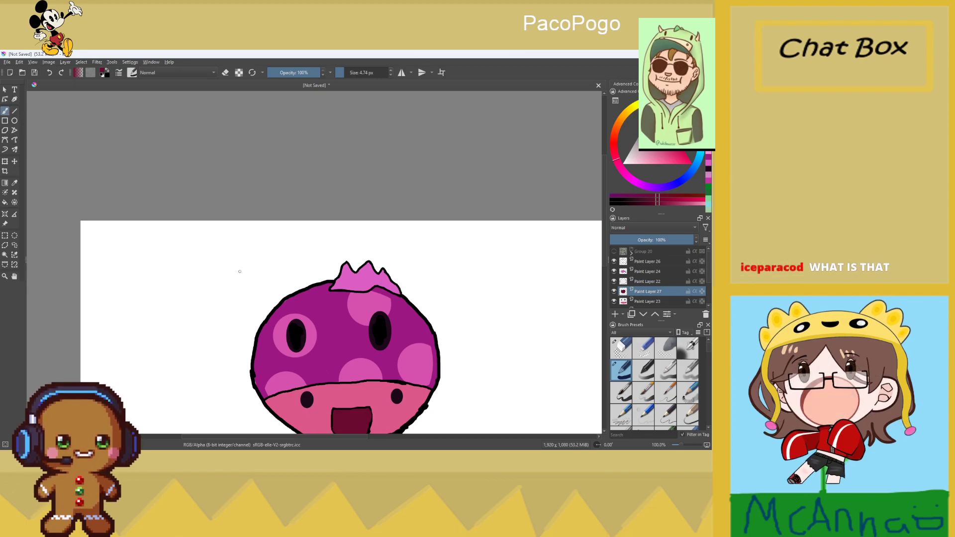
Make Group 20 visible to bring the hooded character back in front of the dinocow head
{"action": "scroll", "coordinate": [408, 385], "scroll_direction": "down", "scroll_amount": 5}
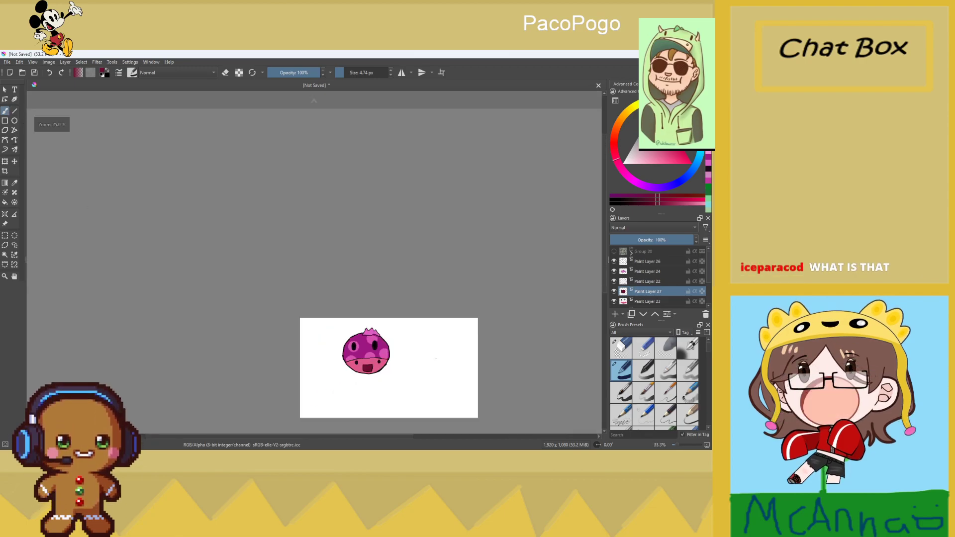
{"action": "scroll", "coordinate": [409, 385], "scroll_direction": "up", "scroll_amount": 2}
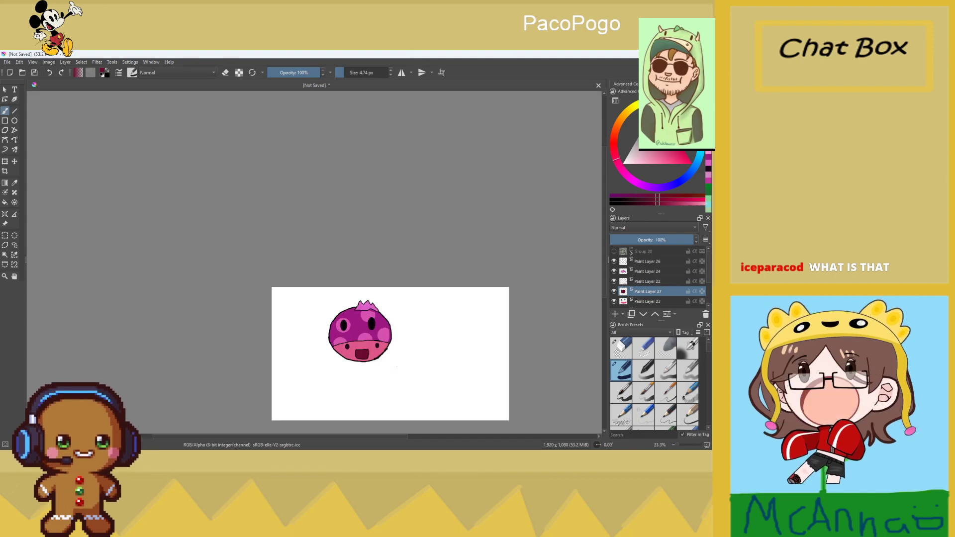
{"action": "left_click", "coordinate": [614, 252]}
{"action": "scroll", "coordinate": [411, 382], "scroll_direction": "down", "scroll_amount": 2}
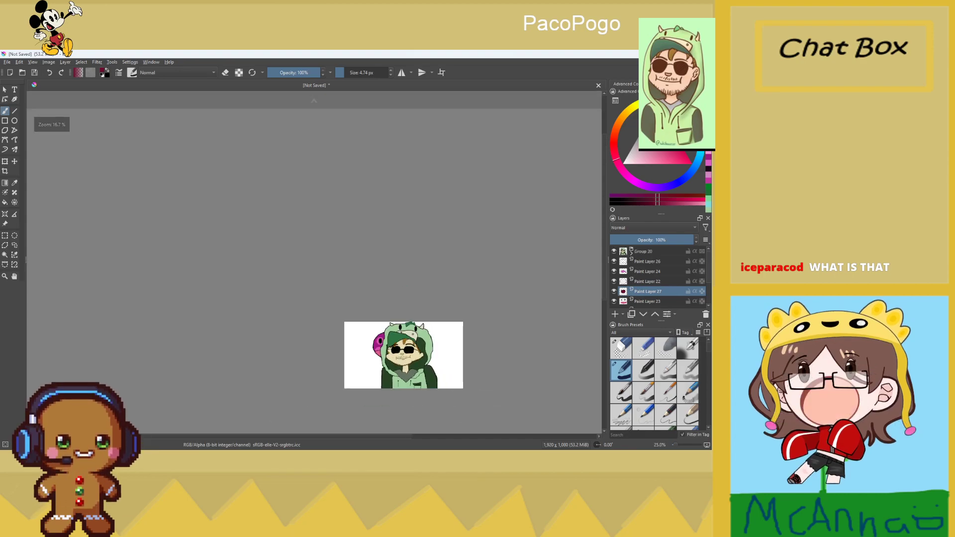
{"action": "scroll", "coordinate": [411, 382], "scroll_direction": "up", "scroll_amount": 3}
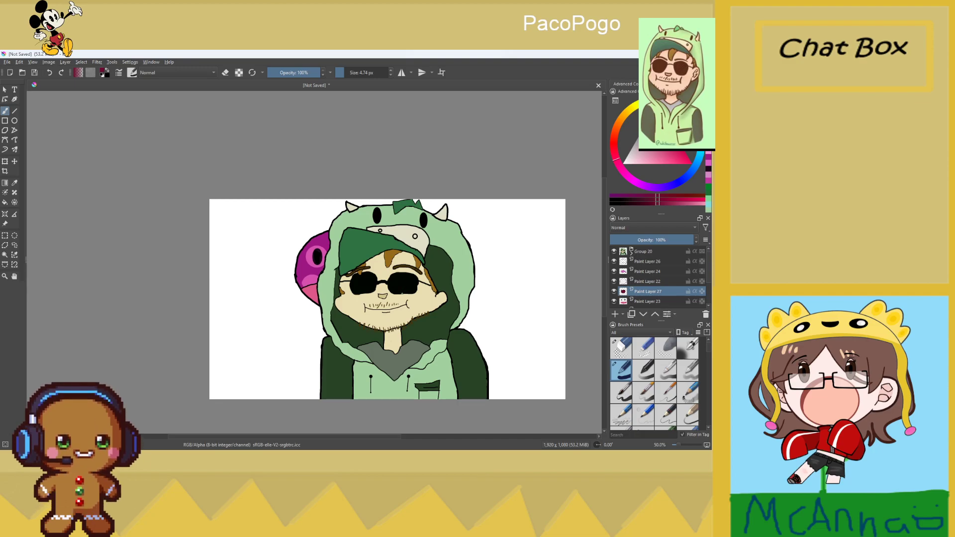
Hide Group 20 and sample the pink of the dinocow's muzzle as the painting colour
{"action": "left_click", "coordinate": [614, 251]}
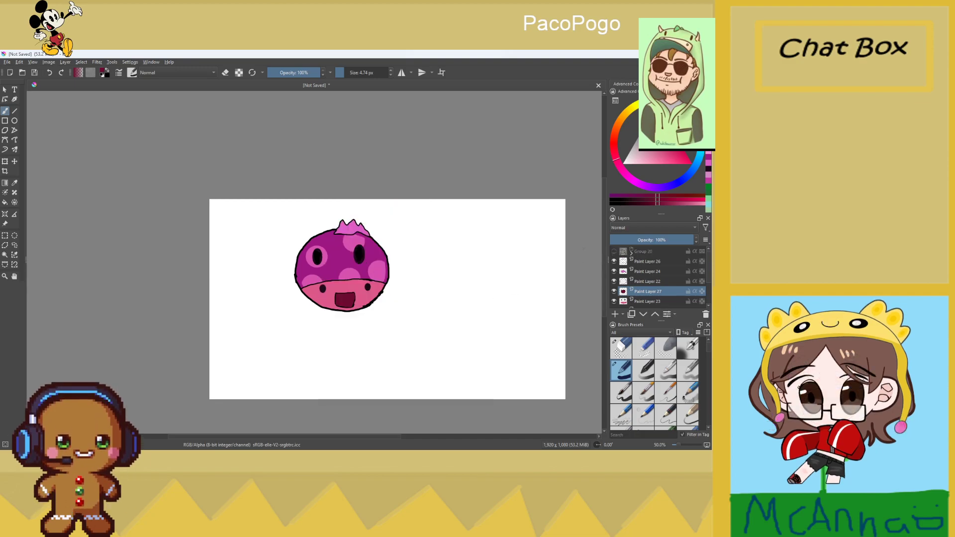
{"action": "scroll", "coordinate": [339, 249], "scroll_direction": "up", "scroll_amount": 2}
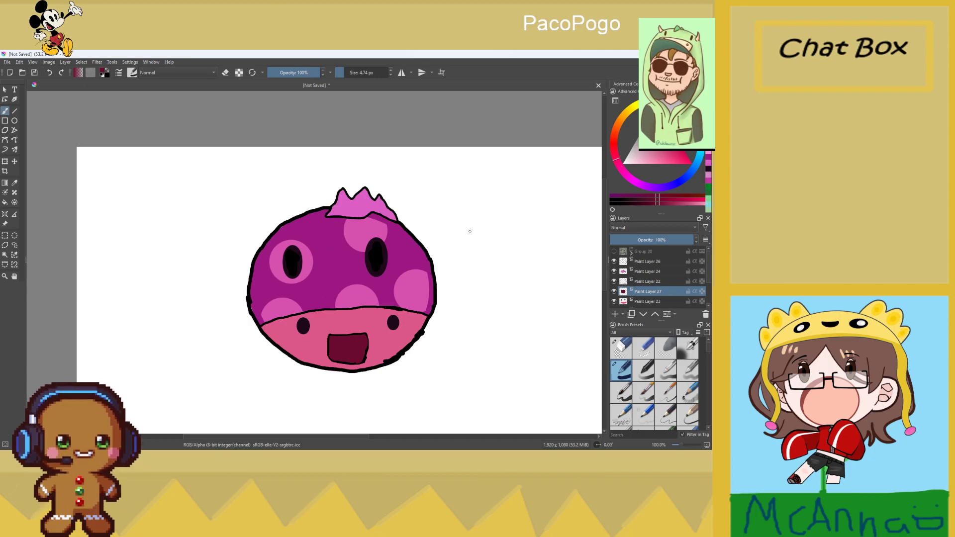
{"action": "left_click", "coordinate": [14, 182]}
{"action": "left_click", "coordinate": [319, 321]}
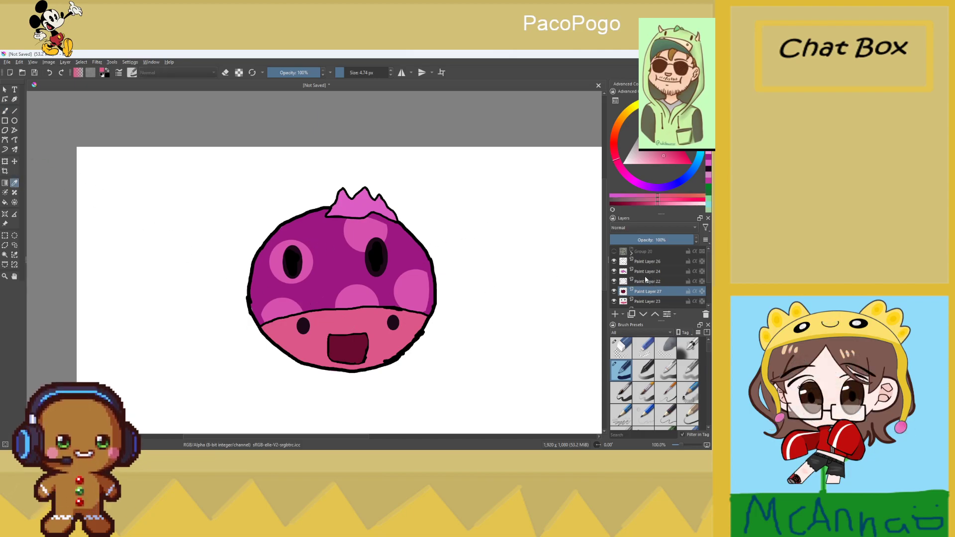
On a new layer above Paint Layer 24, paint a short pink swatch stroke beside the head and reset the brush colour to black
{"action": "left_click", "coordinate": [645, 272]}
{"action": "left_click", "coordinate": [615, 314]}
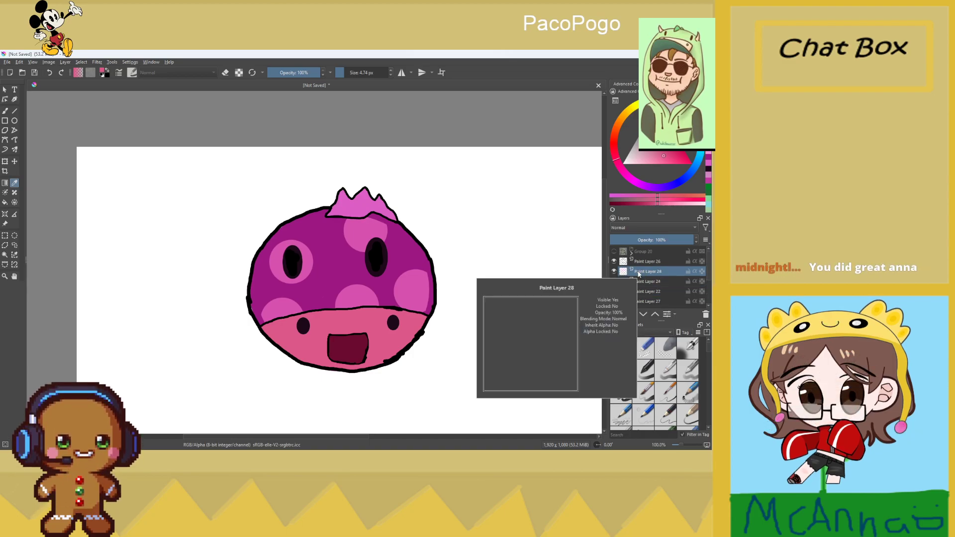
{"action": "scroll", "coordinate": [363, 245], "scroll_direction": "up", "scroll_amount": 3}
{"action": "scroll", "coordinate": [363, 245], "scroll_direction": "down", "scroll_amount": 2}
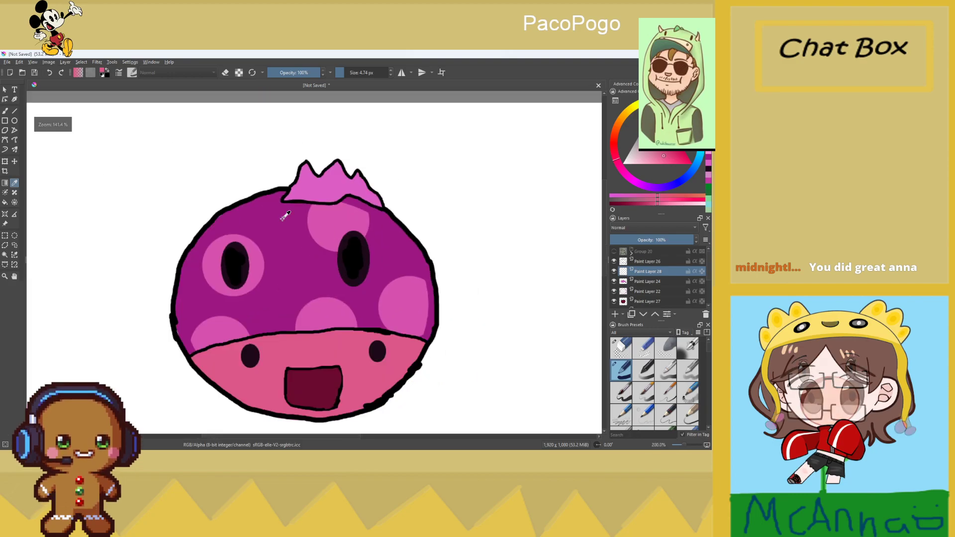
{"action": "left_click", "coordinate": [5, 113]}
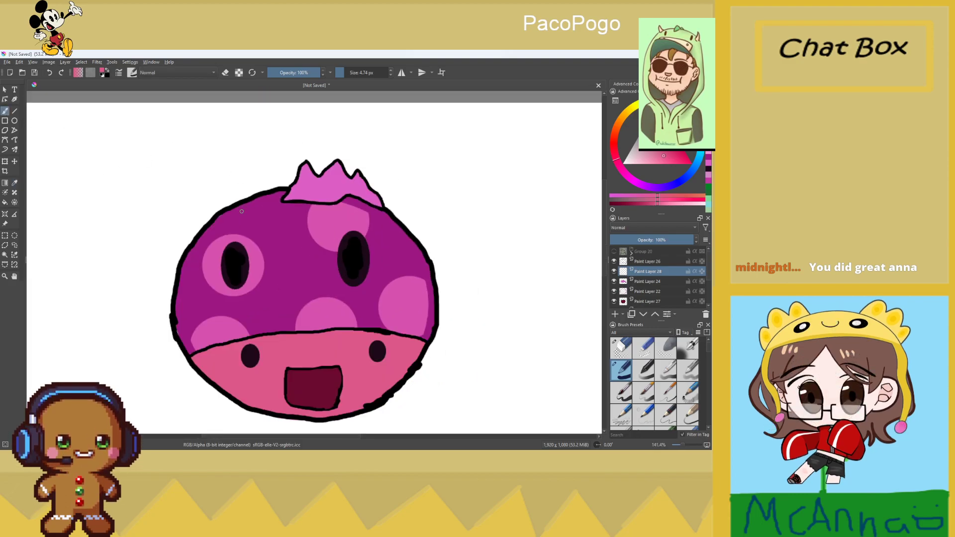
{"action": "left_click_drag", "start_coordinate": [476, 173], "coordinate": [497, 209]}
{"action": "key", "text": "d"}
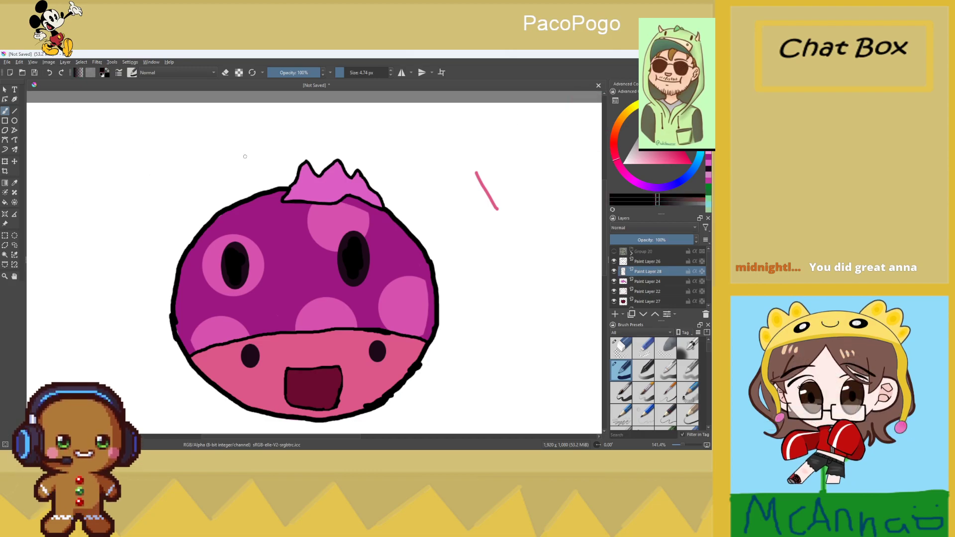
Try outlining a small black horn on the upper-left edge of the dinocow's head
{"action": "scroll", "coordinate": [199, 187], "scroll_direction": "up", "scroll_amount": 3}
{"action": "scroll", "coordinate": [192, 189], "scroll_direction": "down", "scroll_amount": 2}
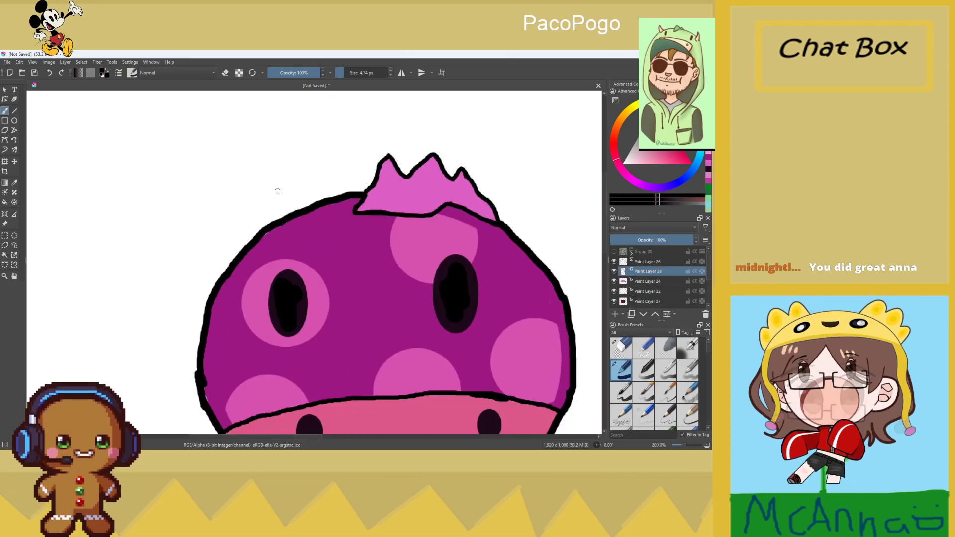
{"action": "left_click_drag", "start_coordinate": [278, 184], "coordinate": [277, 214]}
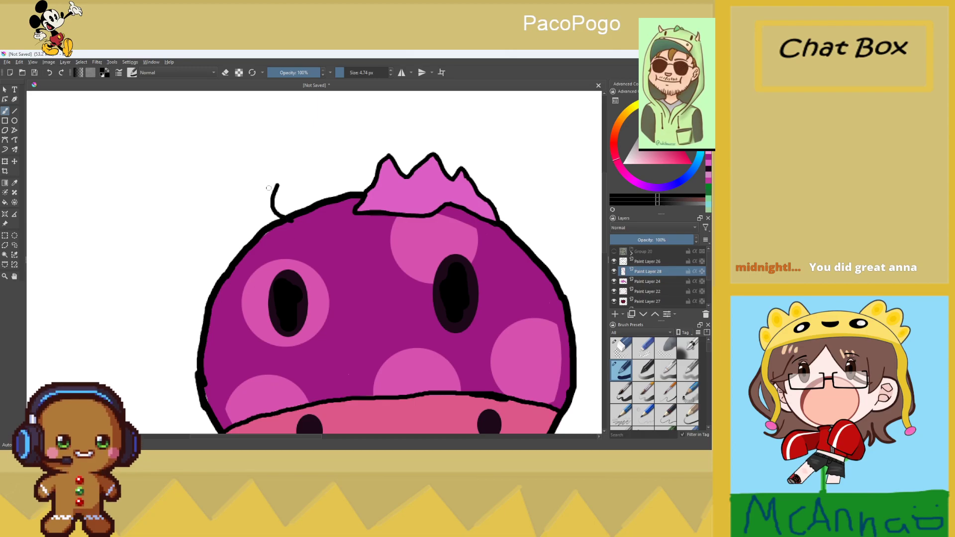
{"action": "mouse_move", "coordinate": [285, 187]}
{"action": "left_mouse_down"}
{"action": "mouse_move", "coordinate": [312, 209]}
{"action": "mouse_move", "coordinate": [297, 216]}
{"action": "left_mouse_up"}
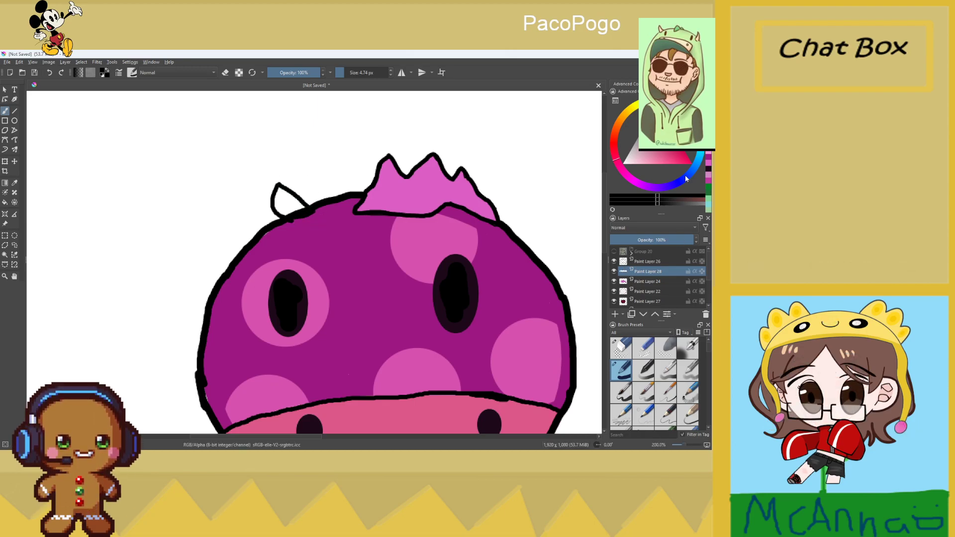
Show and hide Group 20 to compare the small horn with the horns on the character's hood
{"action": "left_click", "coordinate": [614, 251]}
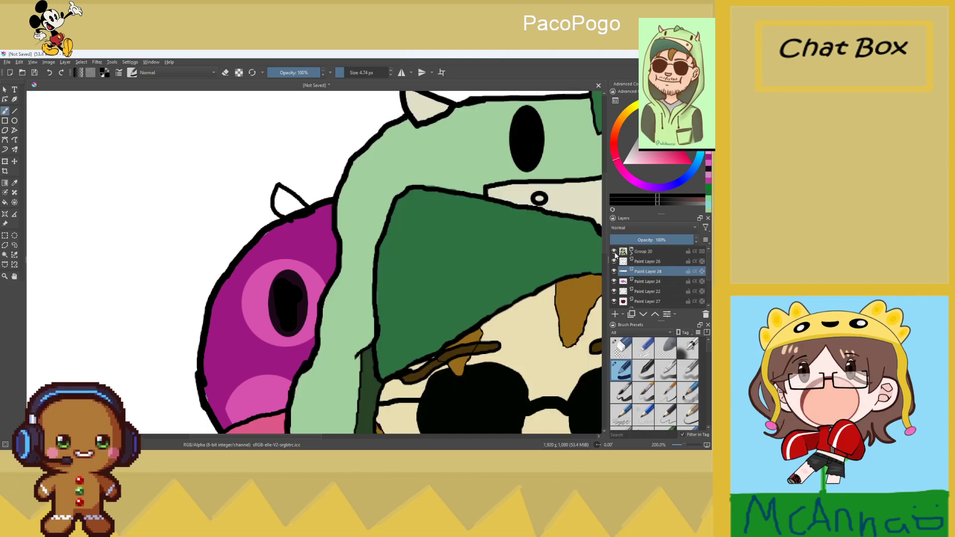
{"action": "scroll", "coordinate": [521, 214], "scroll_direction": "down", "scroll_amount": 2}
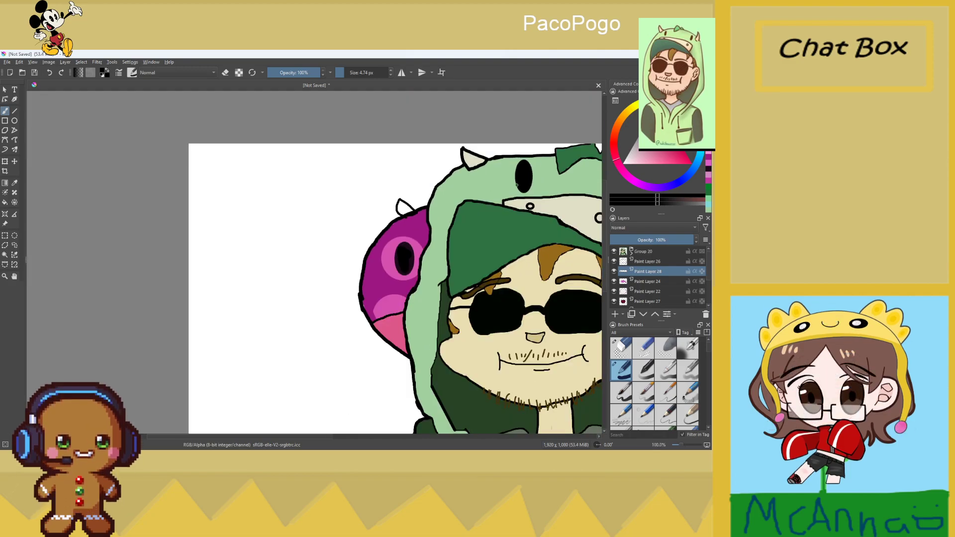
{"action": "left_click", "coordinate": [615, 251]}
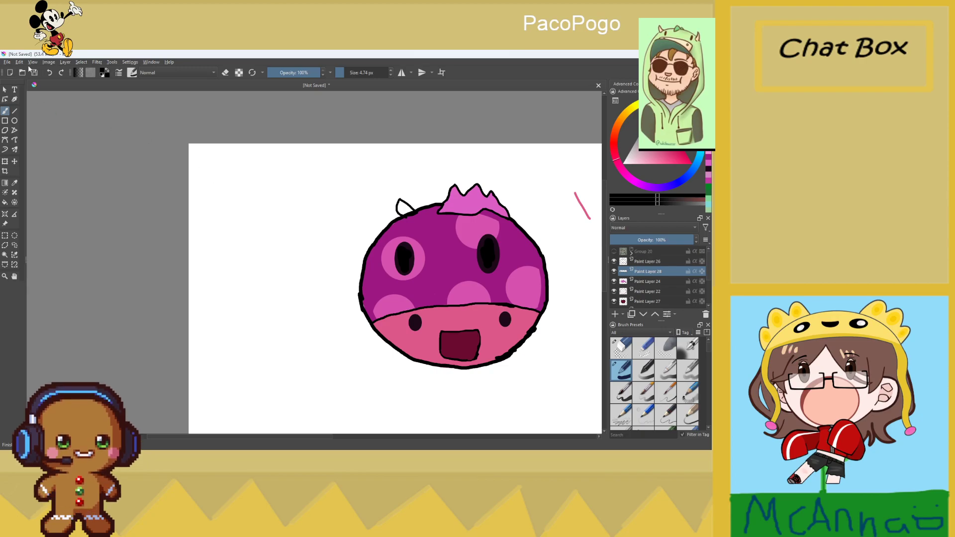
Try a wider pointed horn outline on the upper-left edge of the head and check it against the whole face
{"action": "scroll", "coordinate": [355, 179], "scroll_direction": "up", "scroll_amount": 2}
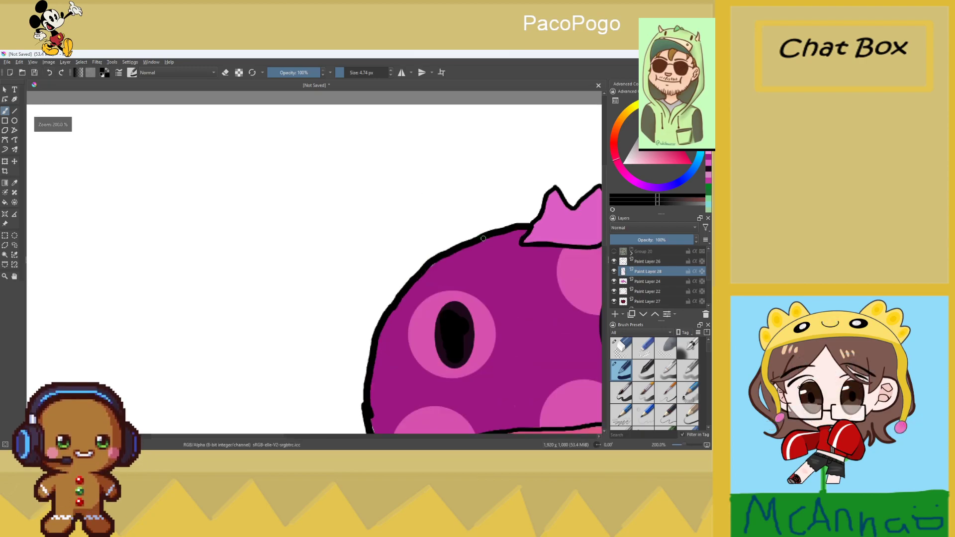
{"action": "left_click_drag", "start_coordinate": [484, 227], "coordinate": [455, 251]}
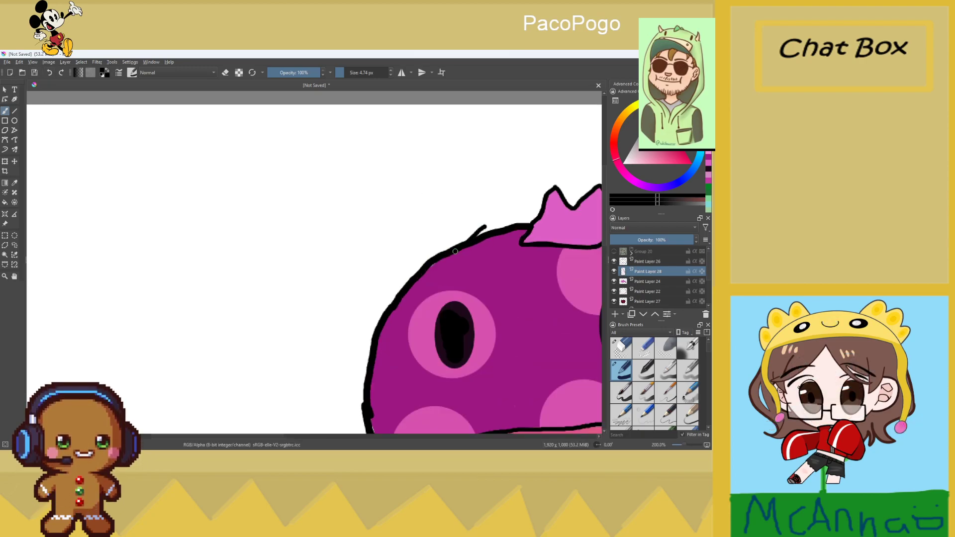
{"action": "left_click_drag", "start_coordinate": [430, 208], "coordinate": [445, 246]}
{"action": "left_click_drag", "start_coordinate": [435, 203], "coordinate": [491, 231]}
{"action": "scroll", "coordinate": [491, 231], "scroll_direction": "down", "scroll_amount": 1}
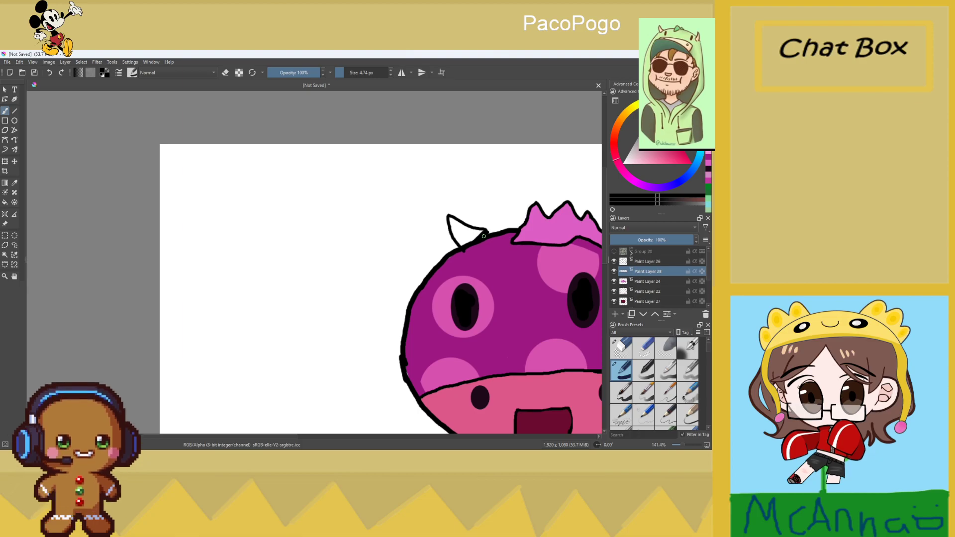
{"action": "scroll", "coordinate": [512, 248], "scroll_direction": "down", "scroll_amount": 3}
{"action": "scroll", "coordinate": [584, 249], "scroll_direction": "up", "scroll_amount": 3}
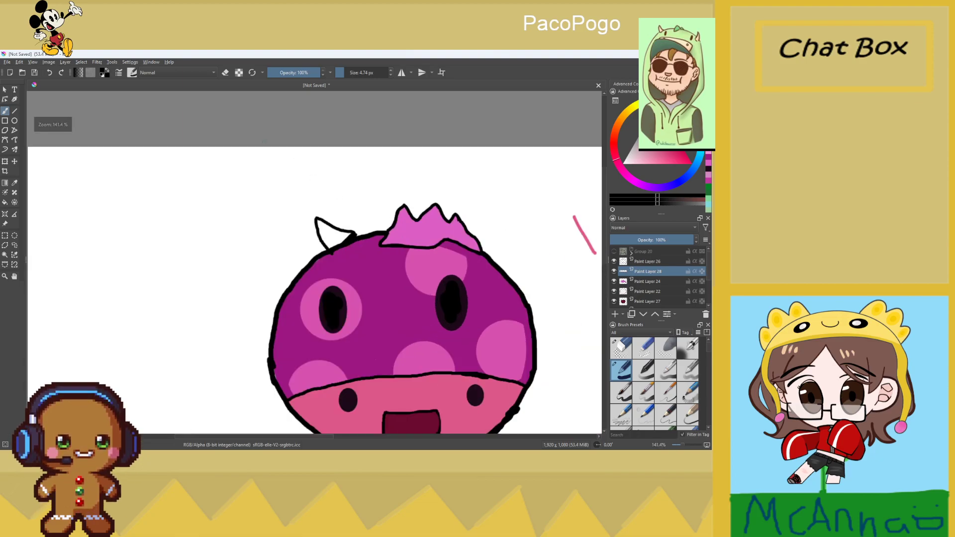
Undo the wider left horn outline along with its base stroke
{"action": "left_click", "coordinate": [49, 72]}
{"action": "left_click", "coordinate": [49, 73]}
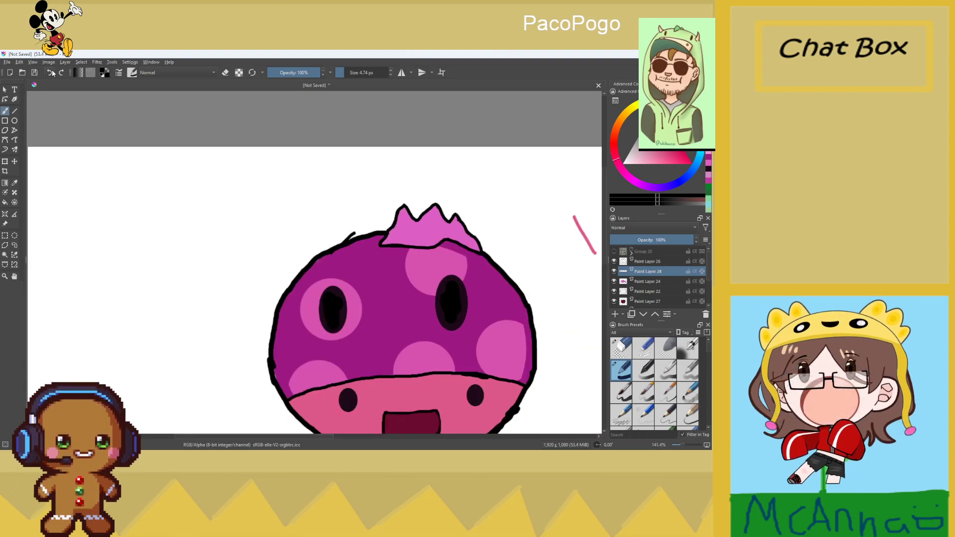
{"action": "left_click", "coordinate": [61, 73]}
{"action": "left_click", "coordinate": [49, 73]}
{"action": "left_click", "coordinate": [50, 72]}
{"action": "key", "text": "ctrl+z"}
Outline a pointed, curved horn in black on the upper-left edge of the head, with its base along the head's outline
{"action": "scroll", "coordinate": [348, 252], "scroll_direction": "up", "scroll_amount": 3}
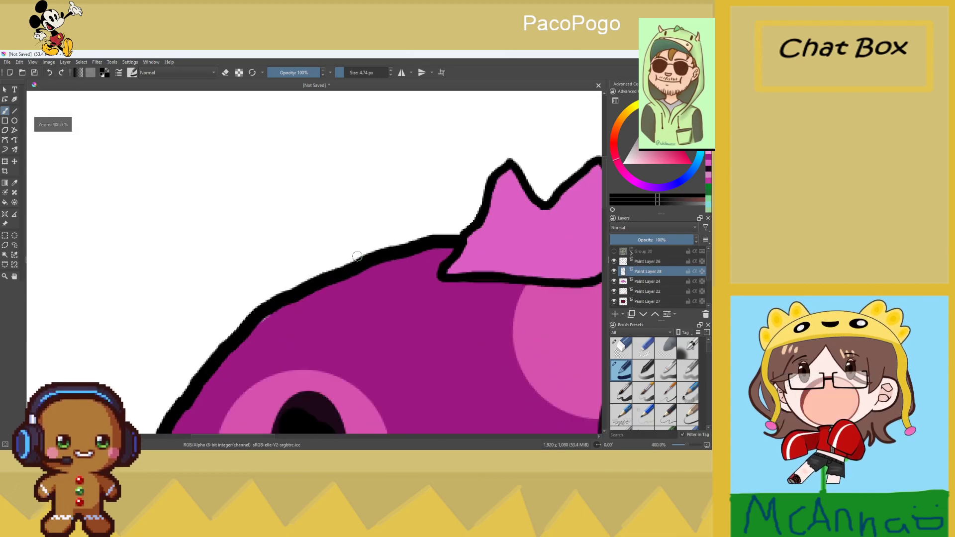
{"action": "left_click_drag", "start_coordinate": [370, 246], "coordinate": [285, 299]}
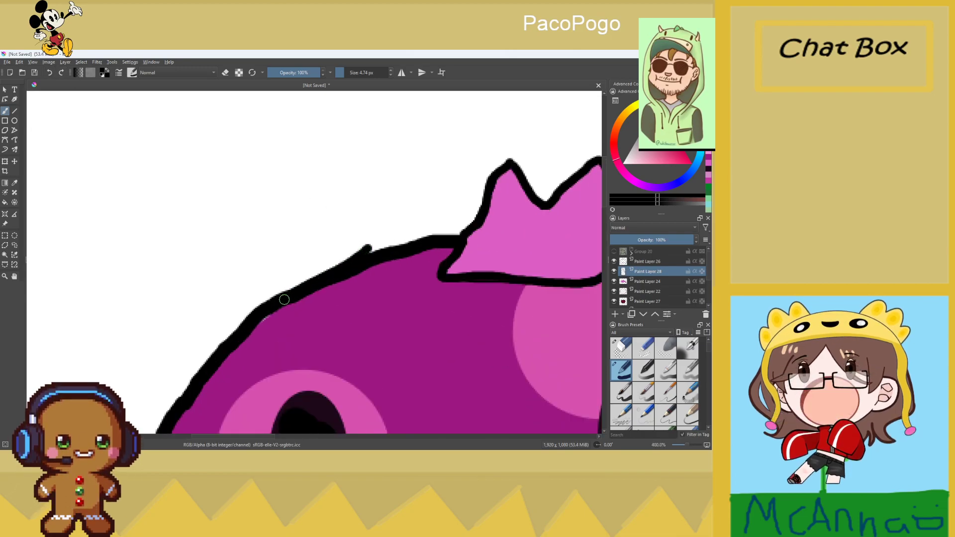
{"action": "mouse_move", "coordinate": [252, 178]}
{"action": "left_mouse_down"}
{"action": "mouse_move", "coordinate": [304, 218]}
{"action": "mouse_move", "coordinate": [371, 245]}
{"action": "left_mouse_up"}
{"action": "left_click_drag", "start_coordinate": [251, 175], "coordinate": [271, 278]}
Outline a matching curved black horn on the upper-right edge of the head, beside the mane
{"action": "key", "text": "1"}
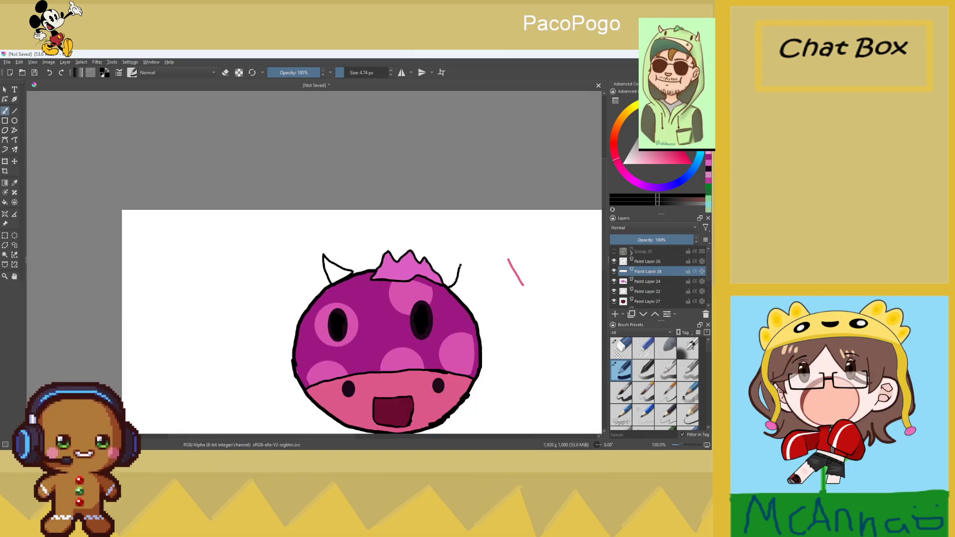
{"action": "left_click_drag", "start_coordinate": [460, 267], "coordinate": [462, 259]}
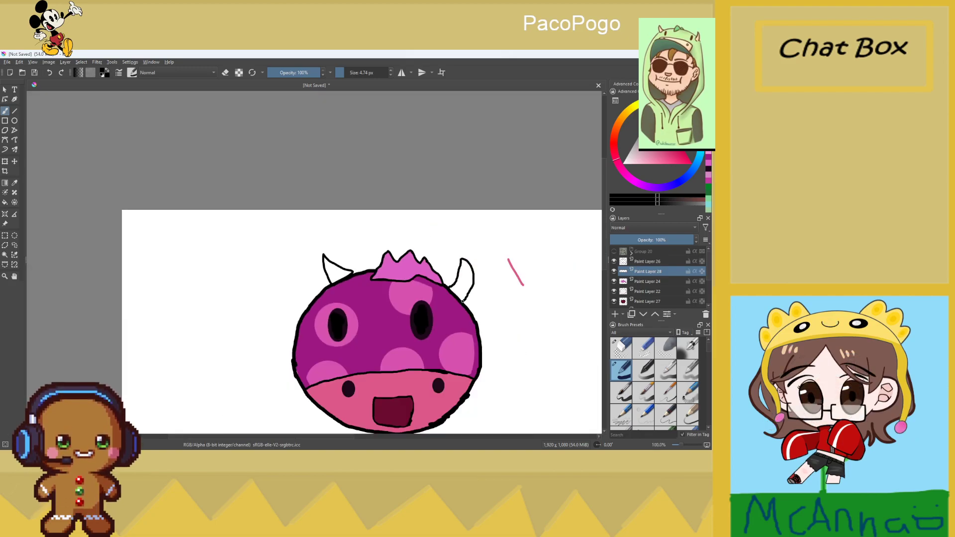
{"action": "scroll", "coordinate": [450, 288], "scroll_direction": "down", "scroll_amount": 1}
{"action": "scroll", "coordinate": [450, 289], "scroll_direction": "up", "scroll_amount": 1}
{"action": "scroll", "coordinate": [348, 281], "scroll_direction": "up", "scroll_amount": 2}
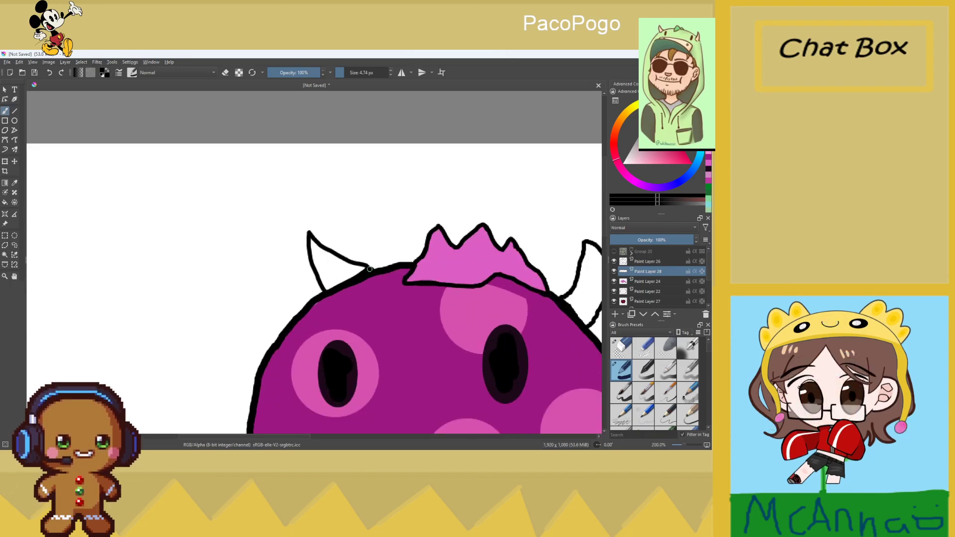
{"action": "scroll", "coordinate": [413, 271], "scroll_direction": "down", "scroll_amount": 2}
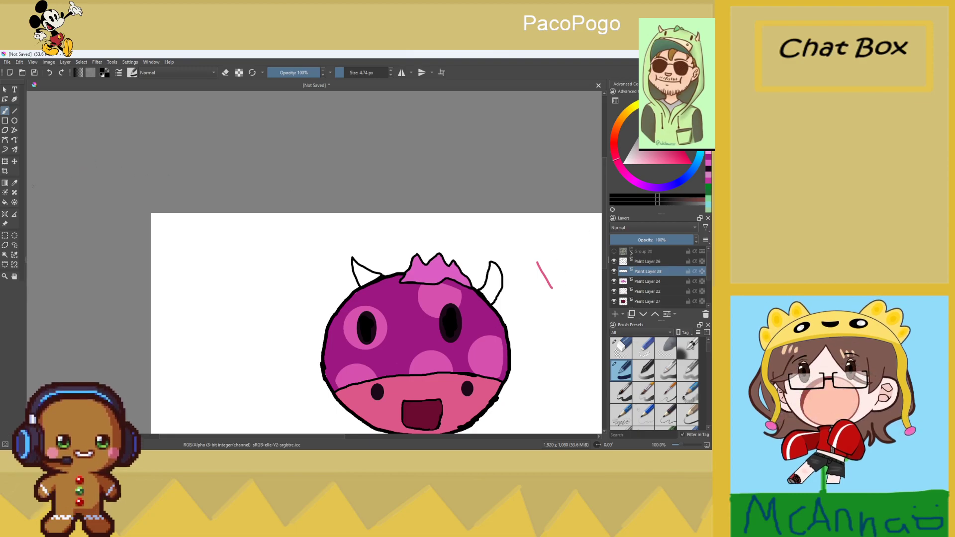
Sample the pink from the swatch stroke and fill both horns with it
{"action": "left_click", "coordinate": [15, 182]}
{"action": "scroll", "coordinate": [534, 264], "scroll_direction": "up", "scroll_amount": 2}
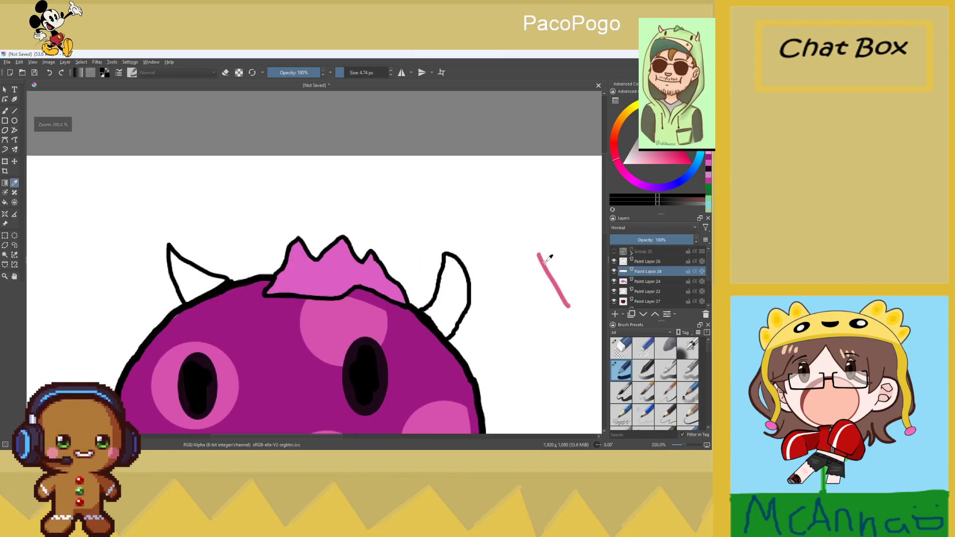
{"action": "left_click", "coordinate": [542, 260]}
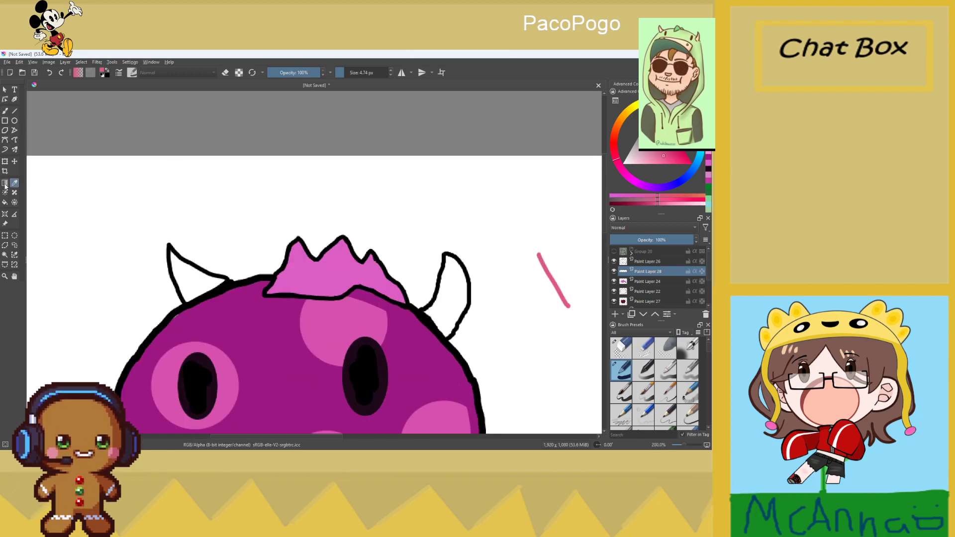
{"action": "left_click", "coordinate": [5, 202]}
{"action": "left_click", "coordinate": [197, 271]}
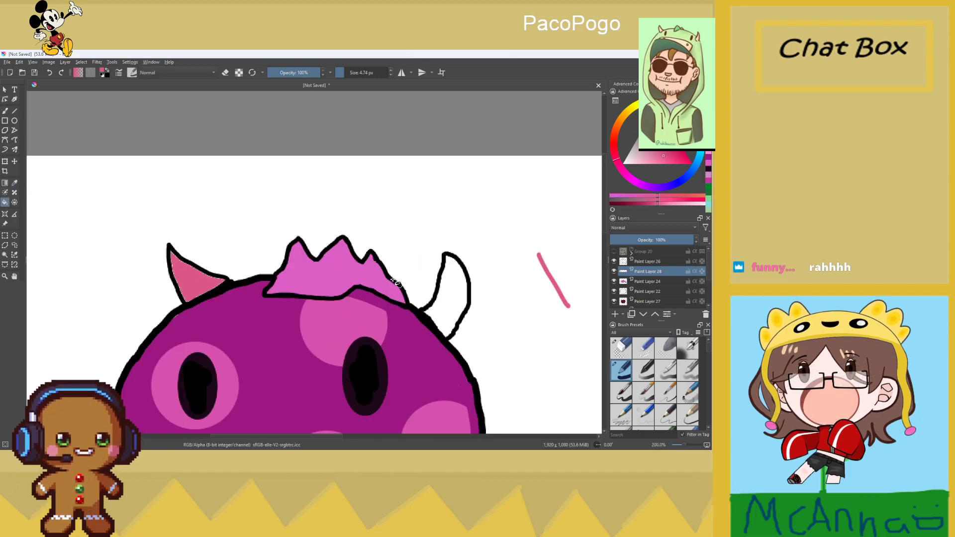
{"action": "left_click", "coordinate": [453, 274]}
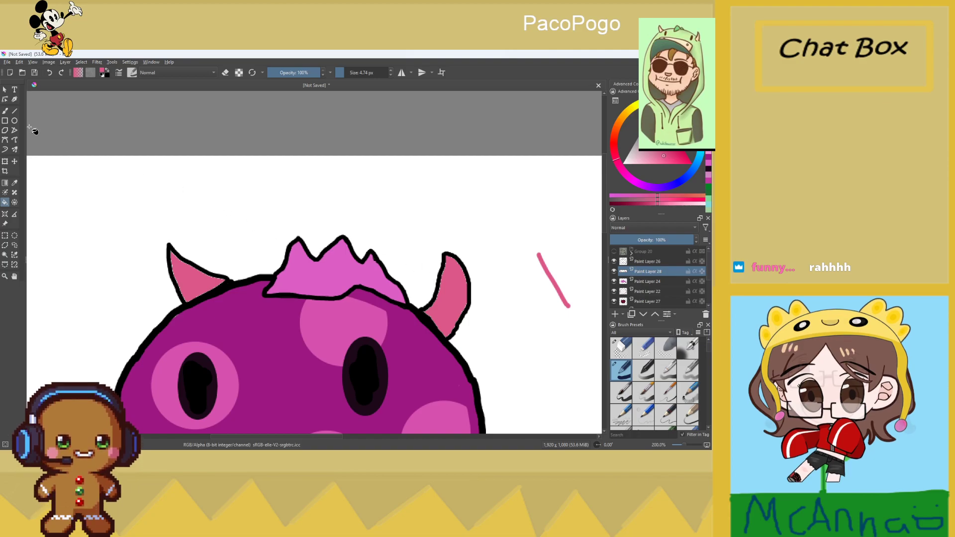
Brush pink over the unfilled pixels along the inner edges of the right horn
{"action": "left_click", "coordinate": [4, 111]}
{"action": "scroll", "coordinate": [502, 314], "scroll_direction": "up", "scroll_amount": 3}
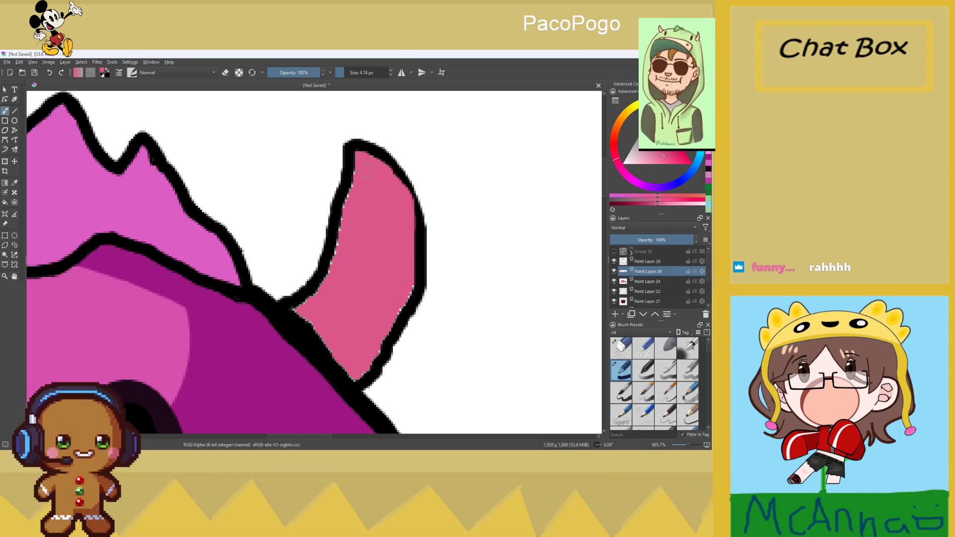
{"action": "left_click_drag", "start_coordinate": [345, 189], "coordinate": [339, 221]}
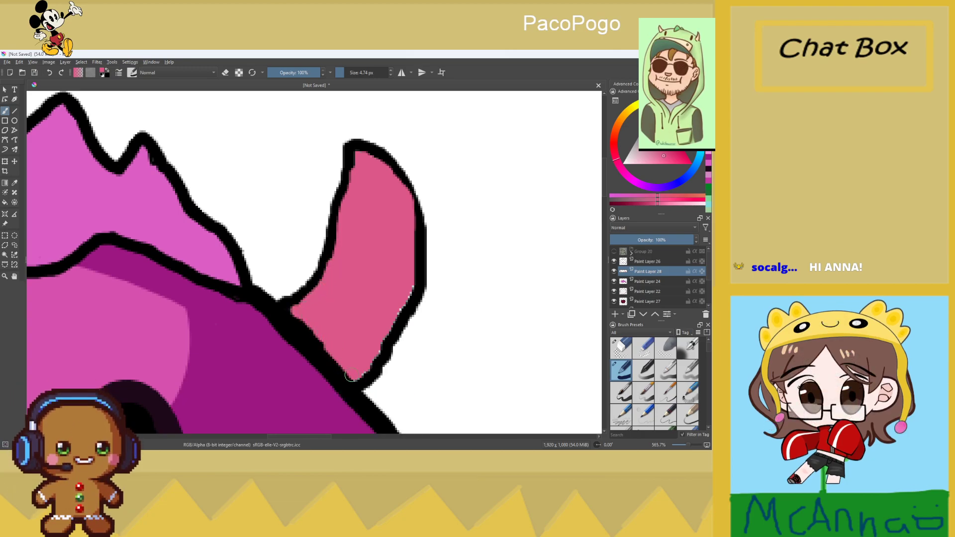
{"action": "left_click_drag", "start_coordinate": [363, 372], "coordinate": [405, 302]}
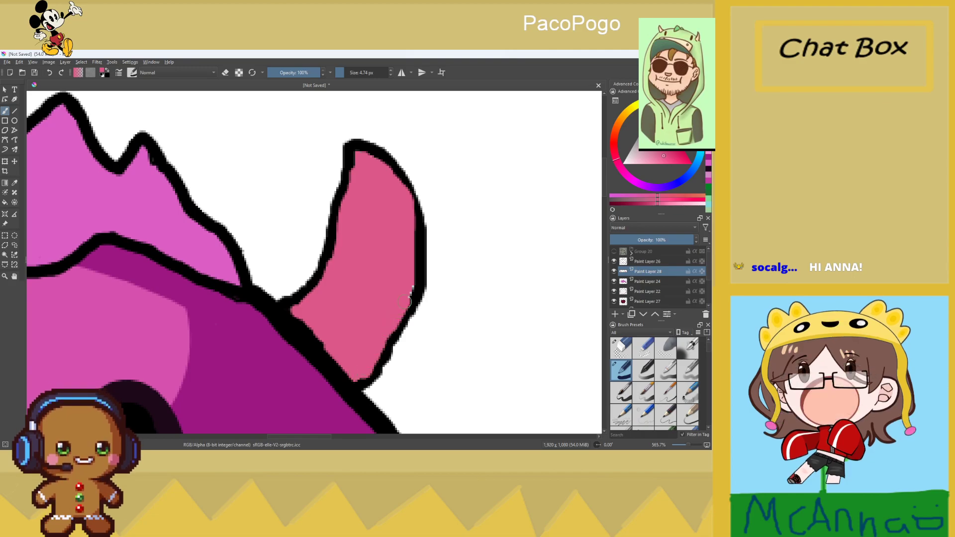
{"action": "scroll", "coordinate": [309, 298], "scroll_direction": "down", "scroll_amount": 2}
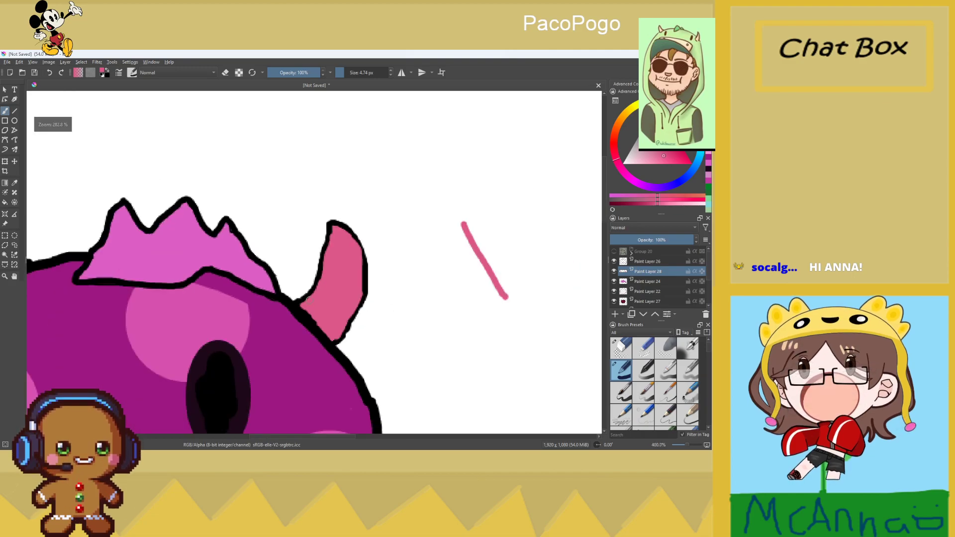
{"action": "scroll", "coordinate": [239, 320], "scroll_direction": "down", "scroll_amount": 2}
Brush pink over the unfilled edge pixels inside the left horn, from its tip to its base
{"action": "scroll", "coordinate": [115, 278], "scroll_direction": "up", "scroll_amount": 3}
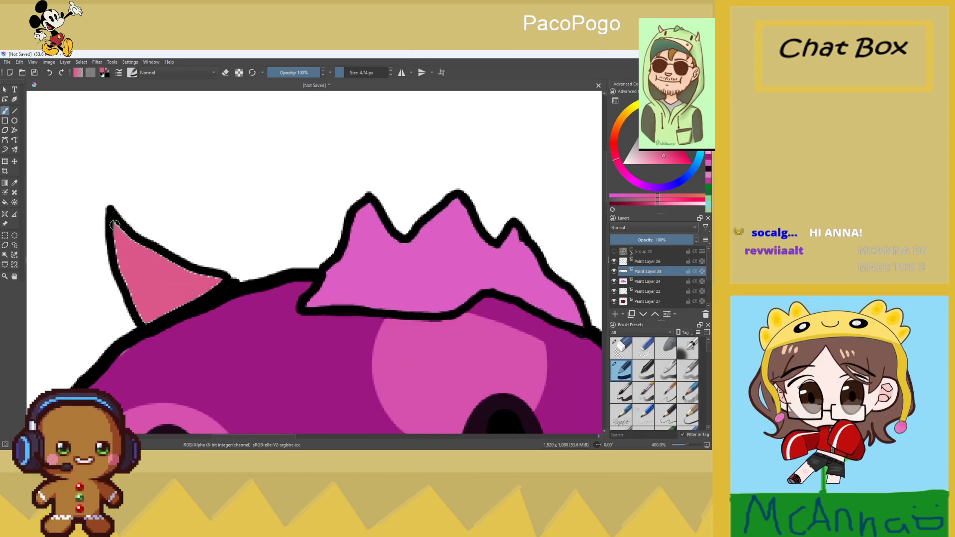
{"action": "left_click", "coordinate": [112, 229]}
{"action": "left_click_drag", "start_coordinate": [112, 236], "coordinate": [119, 271]}
{"action": "mouse_move", "coordinate": [153, 319]}
{"action": "left_mouse_down"}
{"action": "mouse_move", "coordinate": [208, 294]}
{"action": "mouse_move", "coordinate": [204, 277]}
{"action": "mouse_move", "coordinate": [172, 265]}
{"action": "left_mouse_up"}
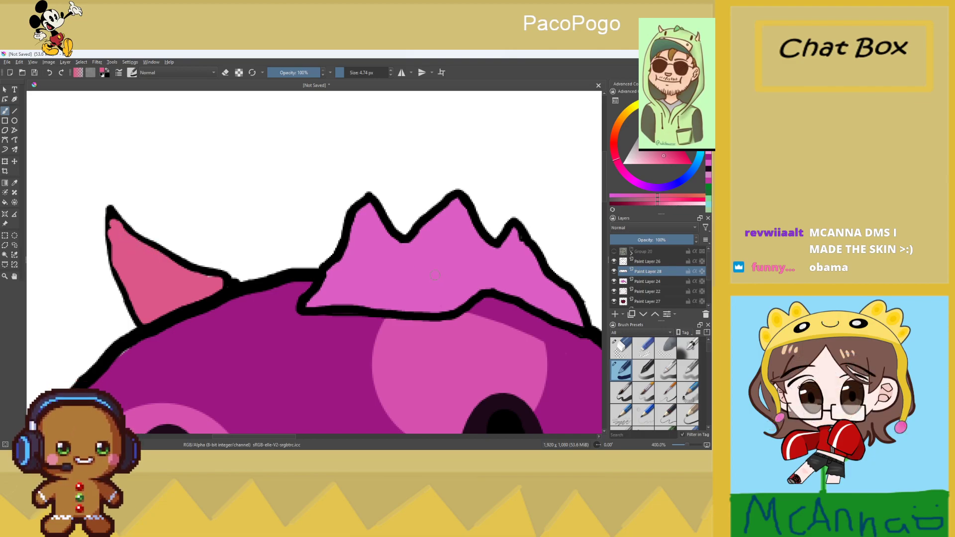
{"action": "scroll", "coordinate": [500, 290], "scroll_direction": "down", "scroll_amount": 3}
{"action": "scroll", "coordinate": [500, 290], "scroll_direction": "down", "scroll_amount": 3}
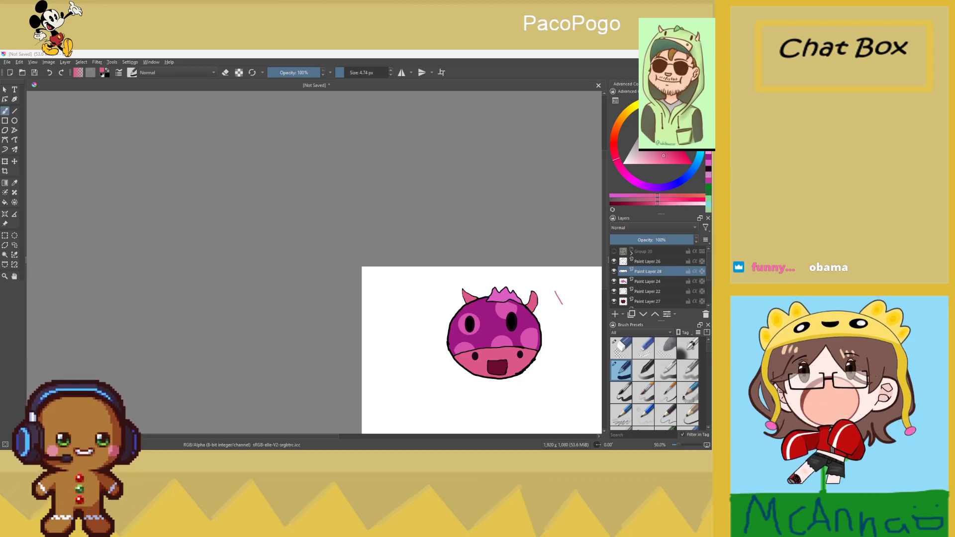
{"action": "left_click_drag", "start_coordinate": [709, 152], "coordinate": [306, 136]}
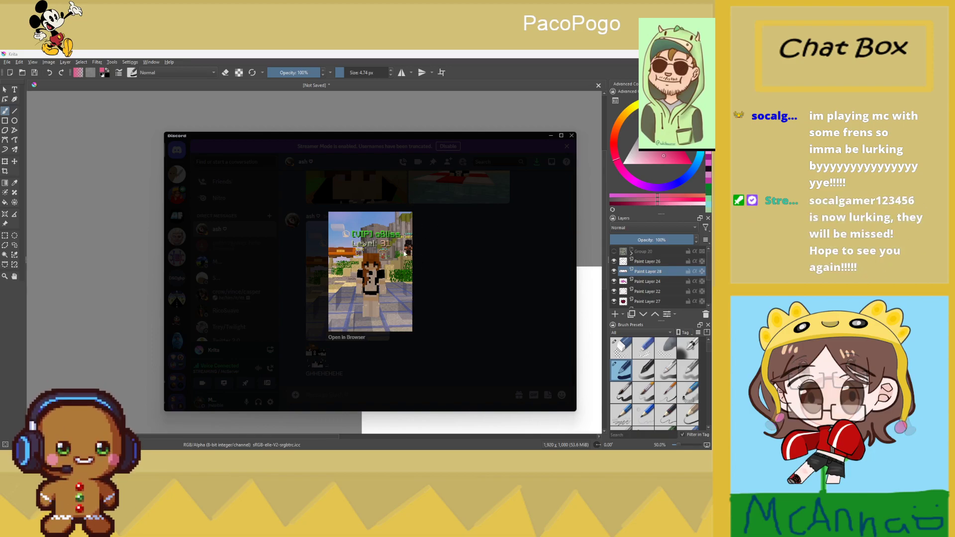
{"action": "left_click", "coordinate": [551, 135]}
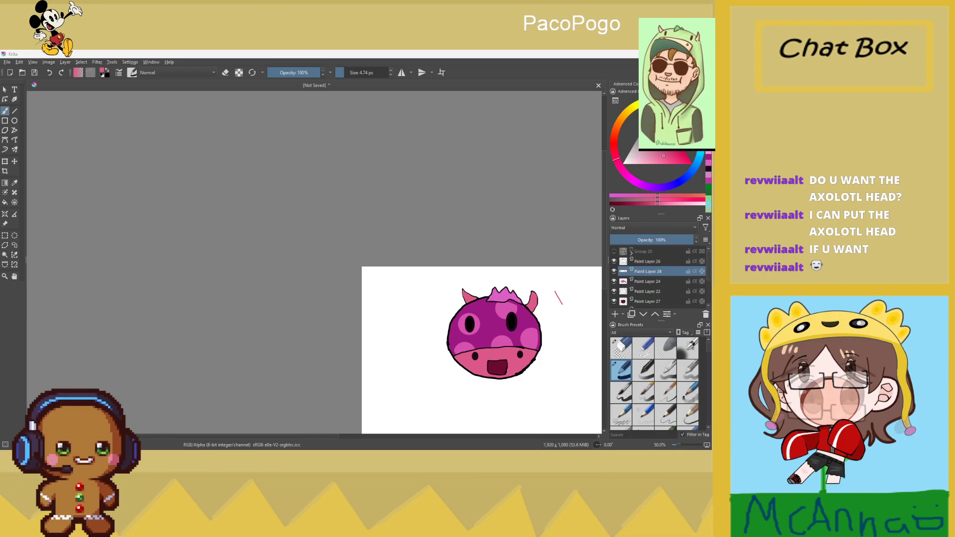
Erase the stray pink swatch stroke on the blank canvas beside the head
{"action": "scroll", "coordinate": [587, 318], "scroll_direction": "down", "scroll_amount": 1}
{"action": "scroll", "coordinate": [586, 318], "scroll_direction": "up", "scroll_amount": 4}
{"action": "key", "text": "e"}
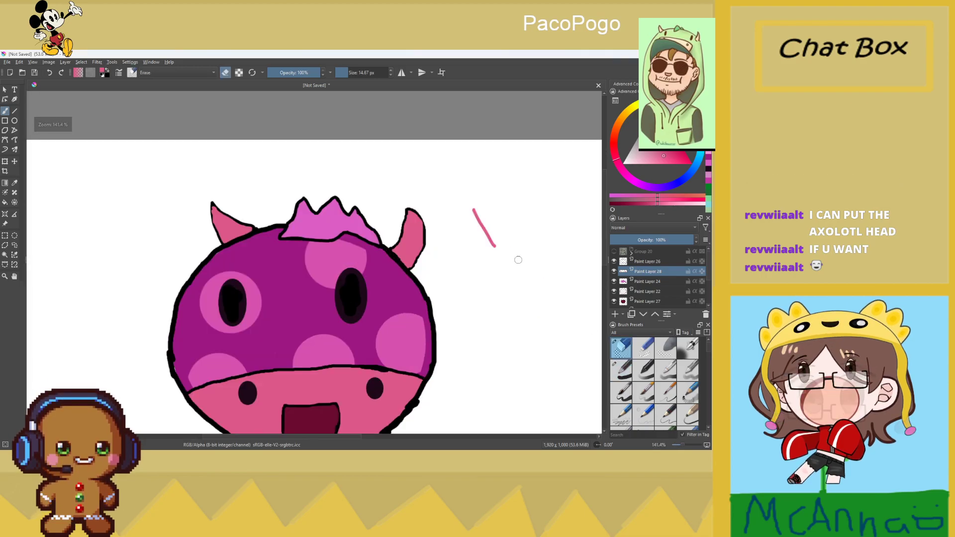
{"action": "left_click_drag", "start_coordinate": [478, 217], "coordinate": [486, 232]}
{"action": "scroll", "coordinate": [406, 284], "scroll_direction": "down", "scroll_amount": 4}
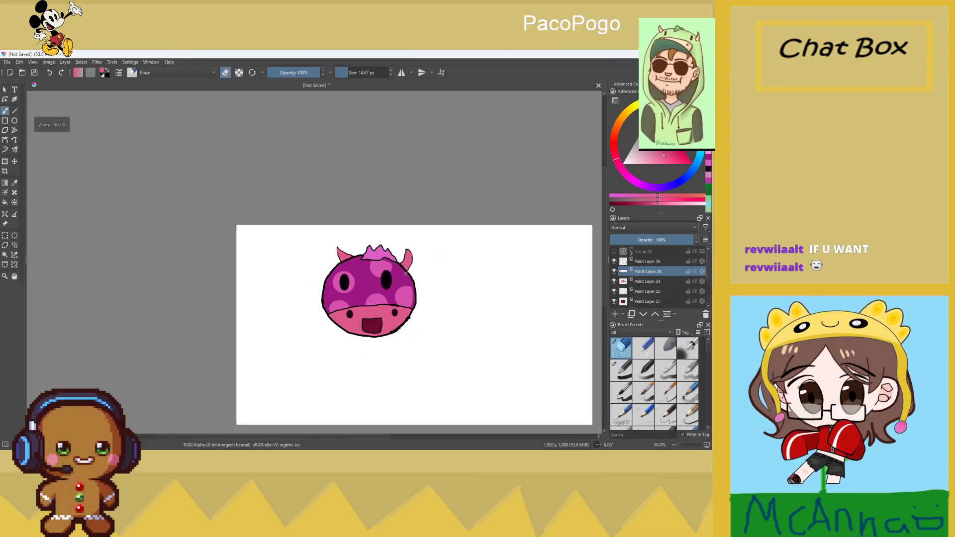
{"action": "scroll", "coordinate": [406, 284], "scroll_direction": "up", "scroll_amount": 1}
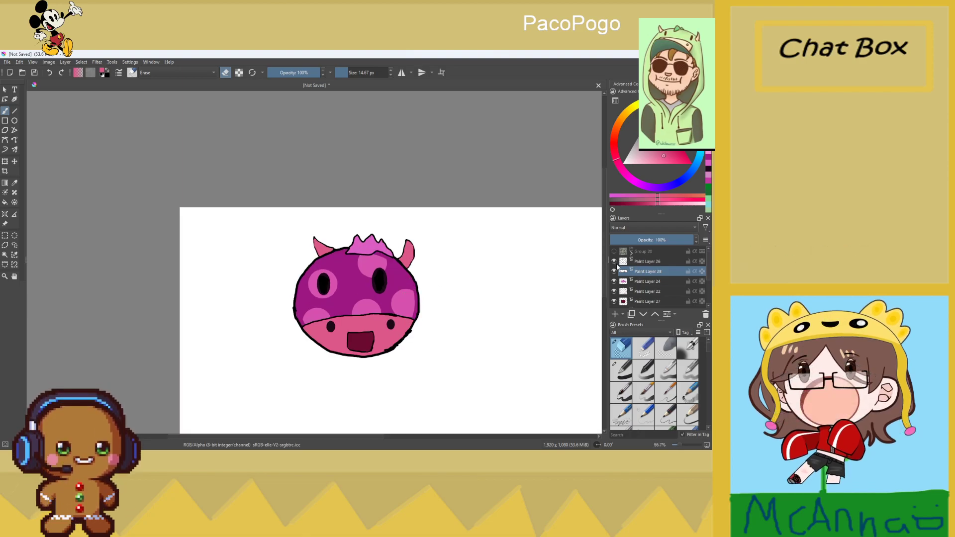
Sample the dark purple from the dinocow's head as the painting color
{"action": "scroll", "coordinate": [623, 274], "scroll_direction": "down", "scroll_amount": 2}
{"action": "scroll", "coordinate": [622, 274], "scroll_direction": "up", "scroll_amount": 2}
{"action": "left_click", "coordinate": [15, 182]}
{"action": "left_click", "coordinate": [361, 268]}
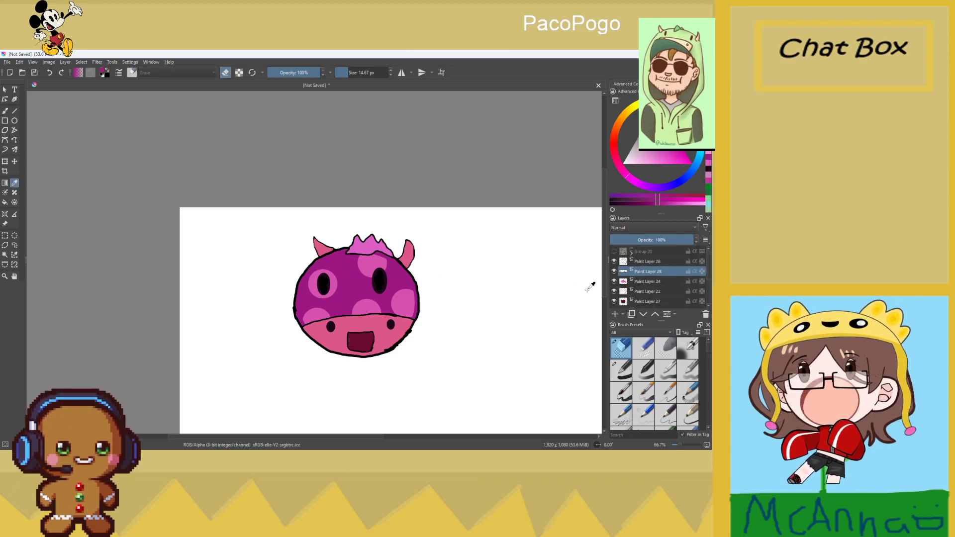
Add a new paint layer beneath all the head layers and return from the eraser to the previous drawing brush
{"action": "left_click", "coordinate": [616, 313]}
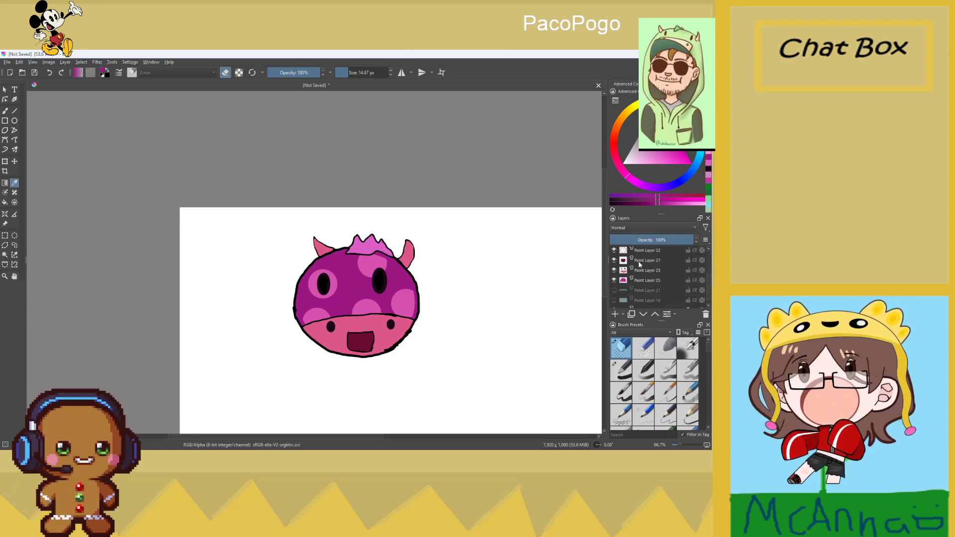
{"action": "left_click_drag", "start_coordinate": [641, 265], "coordinate": [646, 303]}
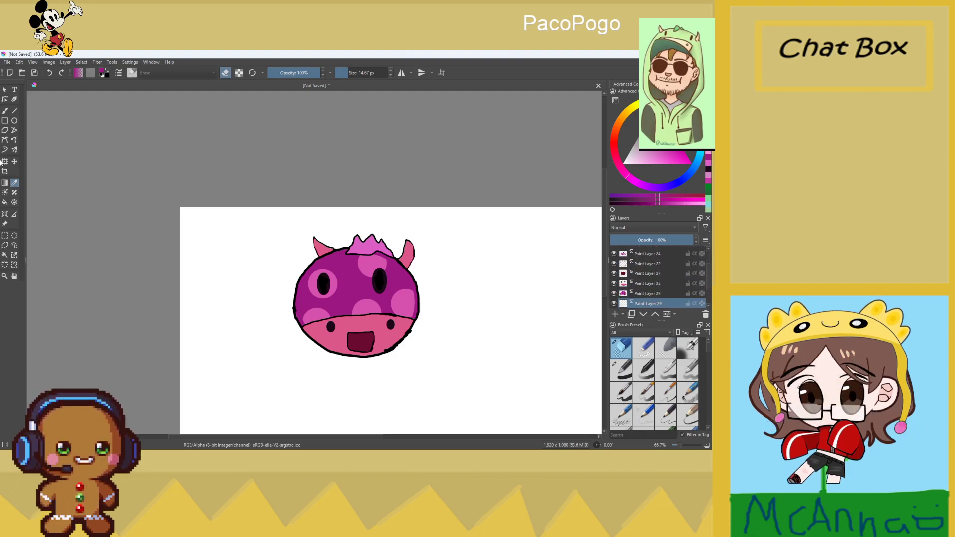
{"action": "left_click_drag", "start_coordinate": [295, 302], "coordinate": [537, 400]}
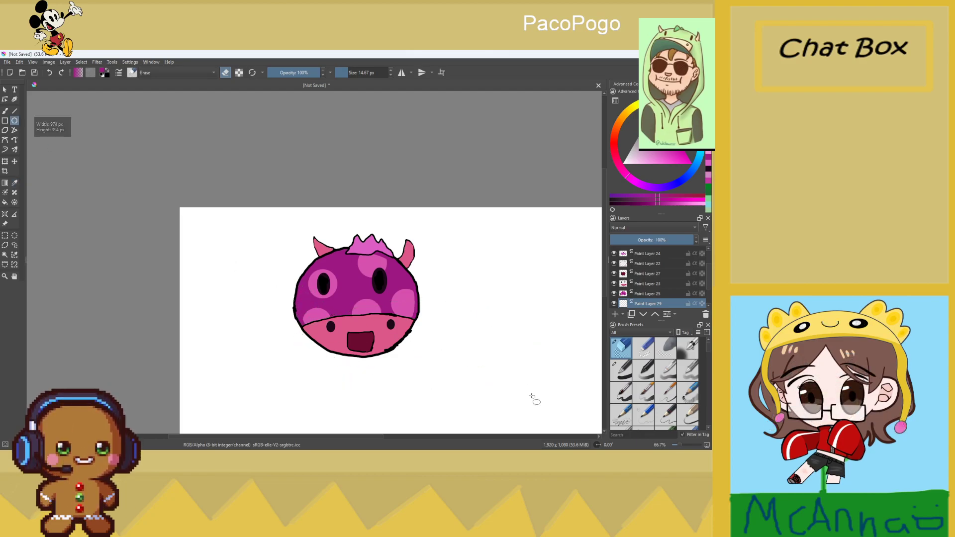
{"action": "key", "text": "/"}
{"action": "left_click_drag", "start_coordinate": [293, 302], "coordinate": [518, 402]}
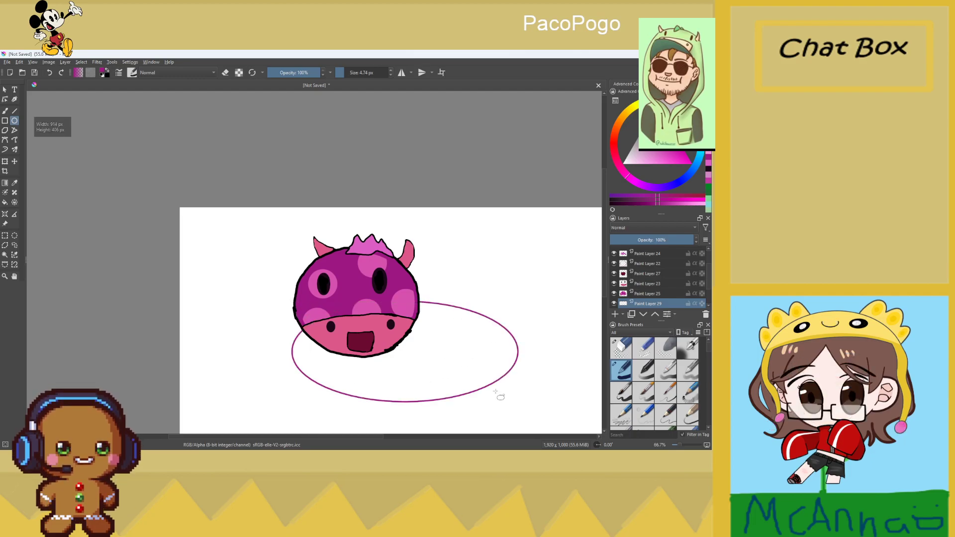
{"action": "scroll", "coordinate": [354, 343], "scroll_direction": "down", "scroll_amount": 2}
{"action": "scroll", "coordinate": [354, 344], "scroll_direction": "up", "scroll_amount": 4}
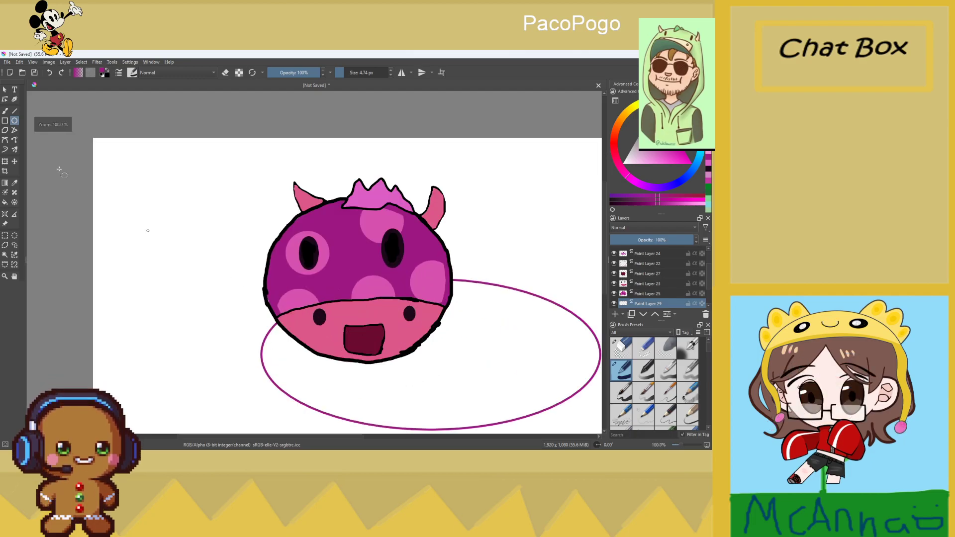
{"action": "key", "text": "ctrl+z"}
Draw a wide purple ellipse, about 775 px by 285 px, behind the lower part of the head as the body outline
{"action": "left_click_drag", "start_coordinate": [267, 301], "coordinate": [550, 405]}
{"action": "scroll", "coordinate": [530, 391], "scroll_direction": "down", "scroll_amount": 2}
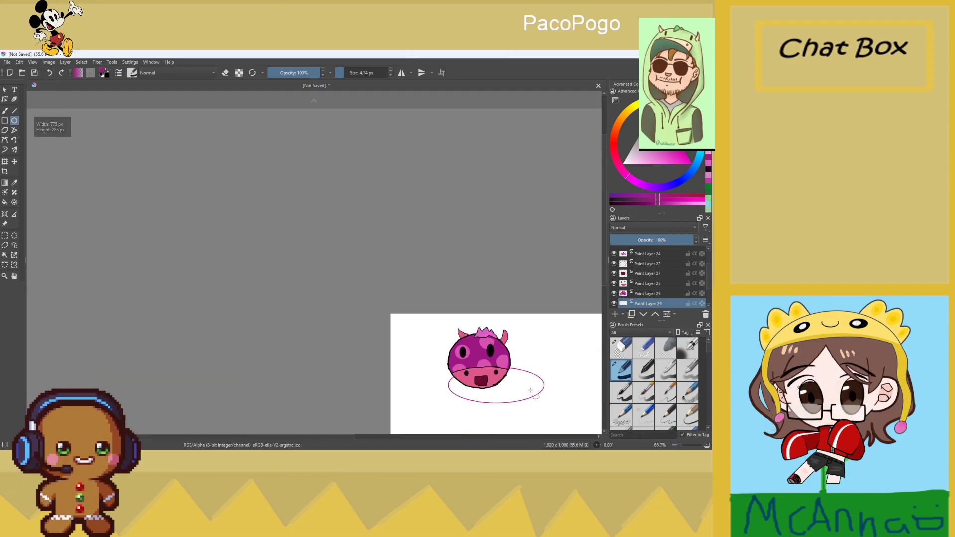
{"action": "scroll", "coordinate": [530, 391], "scroll_direction": "down", "scroll_amount": 4}
{"action": "scroll", "coordinate": [536, 401], "scroll_direction": "up", "scroll_amount": 1}
{"action": "scroll", "coordinate": [545, 408], "scroll_direction": "down", "scroll_amount": 1}
{"action": "left_click_drag", "start_coordinate": [315, 437], "coordinate": [396, 438]}
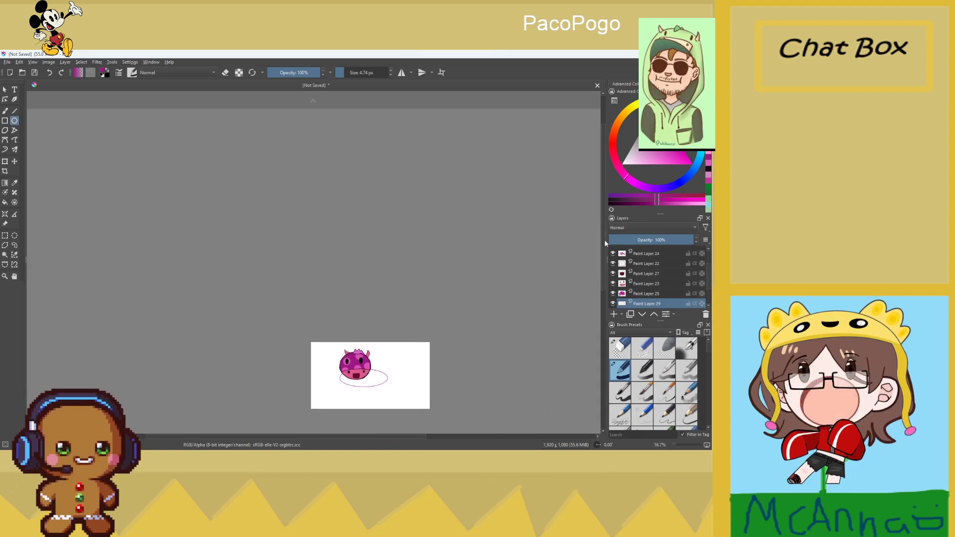
{"action": "scroll", "coordinate": [371, 304], "scroll_direction": "up", "scroll_amount": 5}
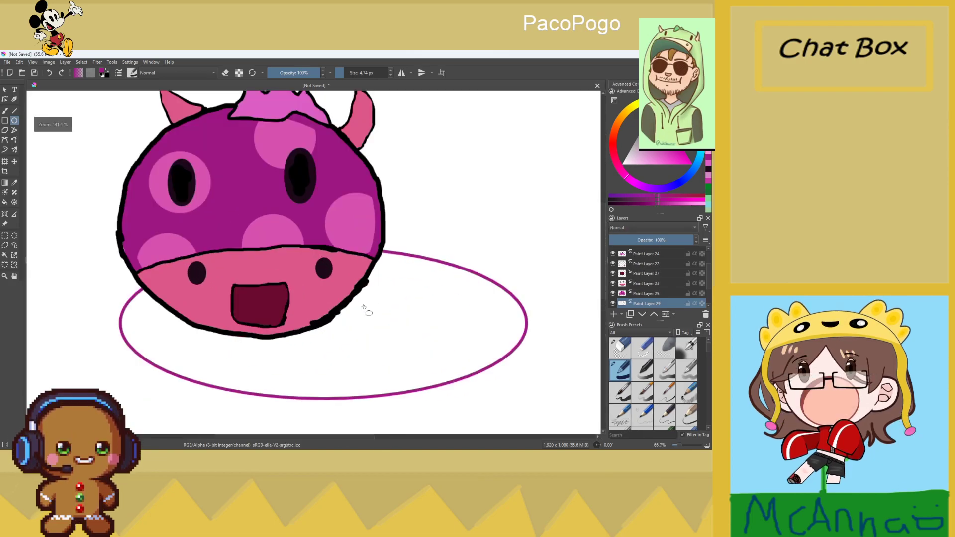
{"action": "scroll", "coordinate": [289, 306], "scroll_direction": "down", "scroll_amount": 1}
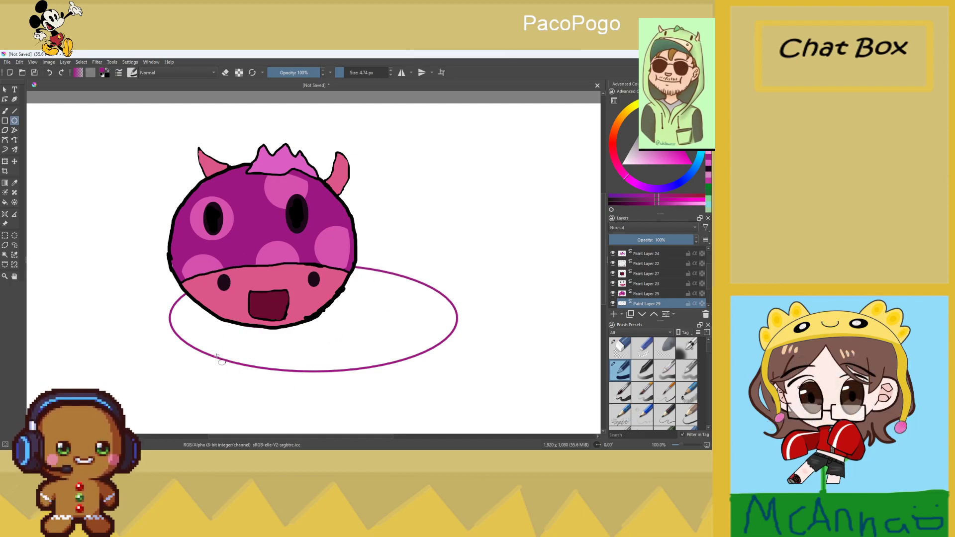
Draw four small purple ovals along the body's lower edge as legs, the leftmost about 58 px by 100 px
{"action": "left_click_drag", "start_coordinate": [188, 341], "coordinate": [210, 378]}
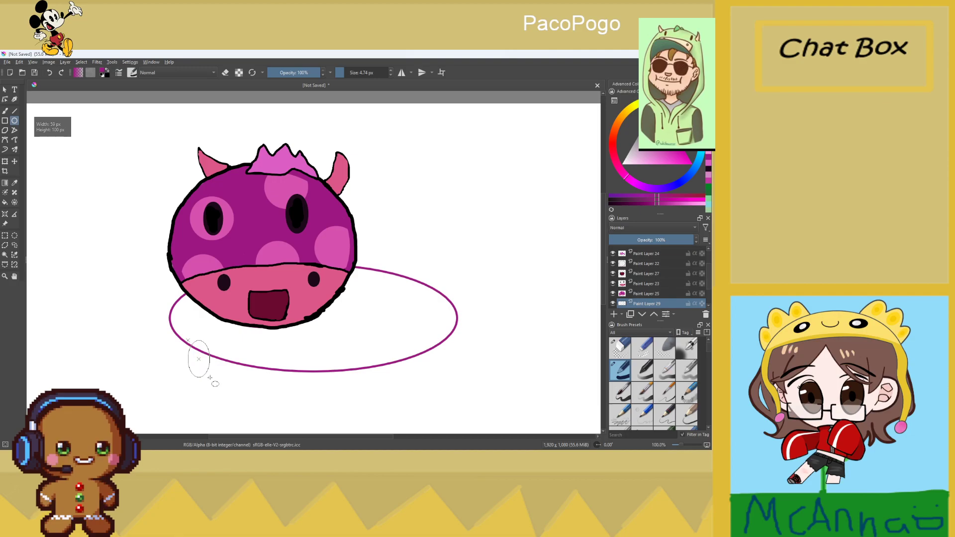
{"action": "left_click_drag", "start_coordinate": [300, 395], "coordinate": [289, 397]}
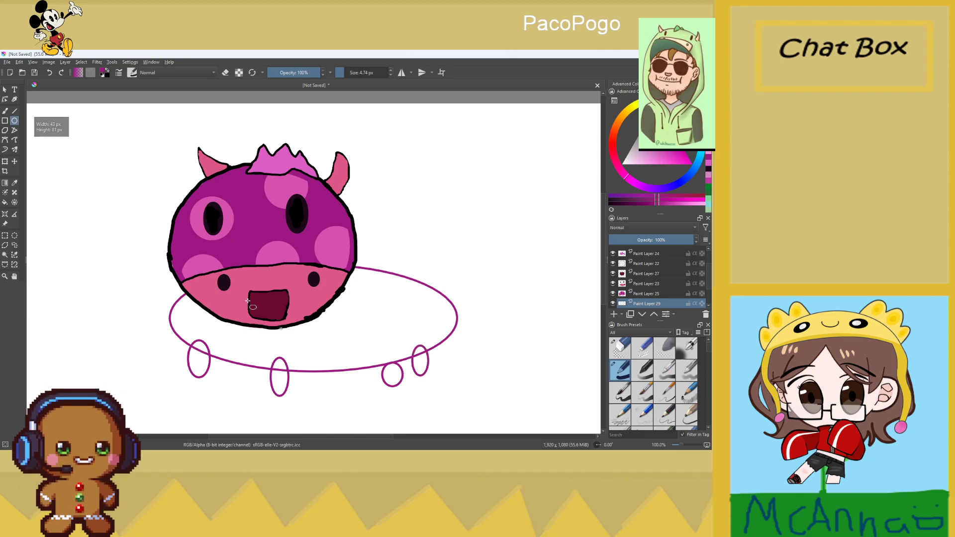
Fill the body ellipse and the four leg ovals with the dark purple
{"action": "left_click", "coordinate": [14, 183]}
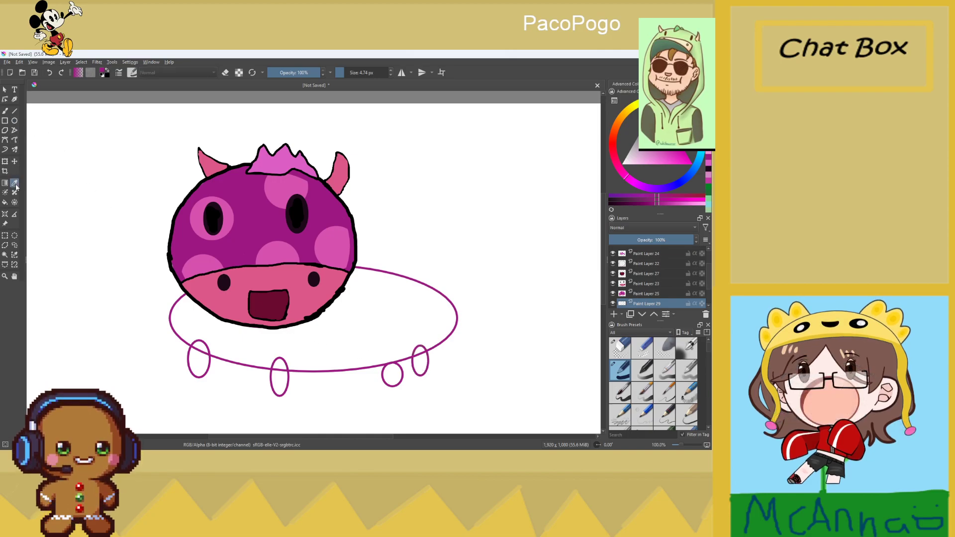
{"action": "left_click", "coordinate": [5, 202]}
{"action": "left_click", "coordinate": [319, 336]}
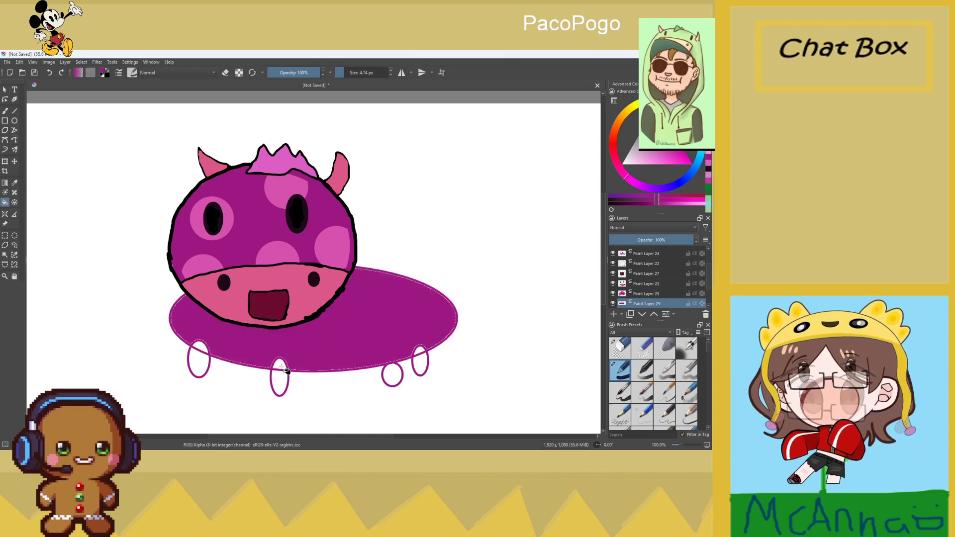
{"action": "left_click", "coordinate": [283, 384]}
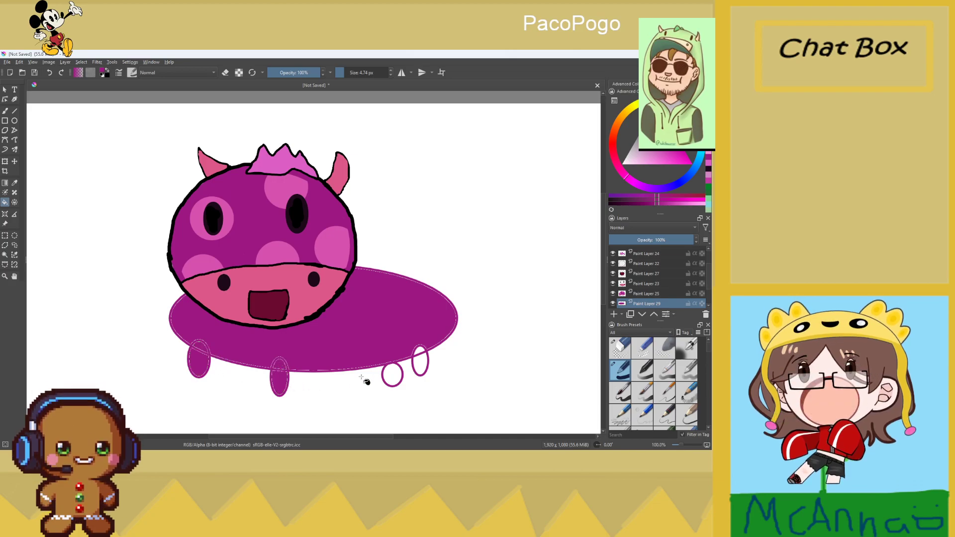
{"action": "left_click", "coordinate": [393, 378]}
{"action": "left_click", "coordinate": [420, 362]}
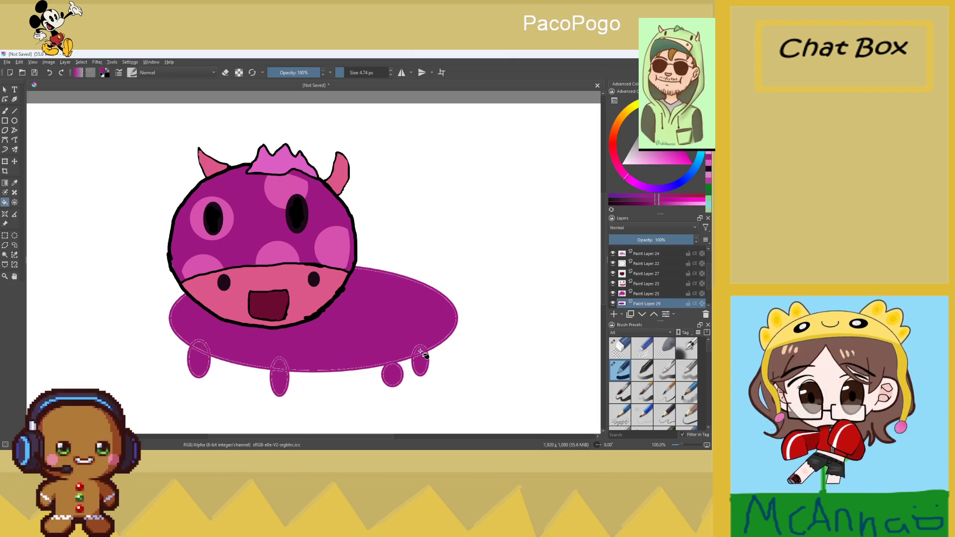
Brush purple at 18.77 px over the unfilled lines in the leftmost leg and along the belly to the second leg
{"action": "scroll", "coordinate": [106, 289], "scroll_direction": "up", "scroll_amount": 1}
{"action": "key", "text": "b"}
{"action": "scroll", "coordinate": [171, 277], "scroll_direction": "down", "scroll_amount": 1}
{"action": "scroll", "coordinate": [225, 409], "scroll_direction": "up", "scroll_amount": 3}
{"action": "key", "text": "bracketright"}
{"action": "key", "text": "bracketright"}
{"action": "key", "text": "bracketright"}
{"action": "key", "text": "bracketright"}
{"action": "mouse_move", "coordinate": [235, 258]}
{"action": "left_mouse_down"}
{"action": "mouse_move", "coordinate": [228, 286]}
{"action": "mouse_move", "coordinate": [219, 238]}
{"action": "left_mouse_up"}
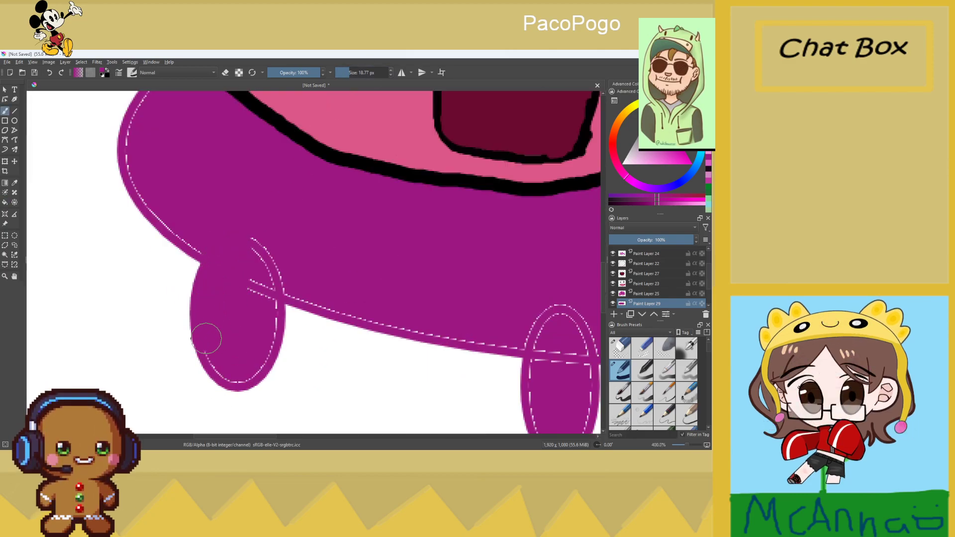
{"action": "mouse_move", "coordinate": [241, 373]}
{"action": "left_mouse_down"}
{"action": "mouse_move", "coordinate": [261, 293]}
{"action": "mouse_move", "coordinate": [259, 259]}
{"action": "mouse_move", "coordinate": [247, 261]}
{"action": "mouse_move", "coordinate": [263, 293]}
{"action": "mouse_move", "coordinate": [270, 252]}
{"action": "mouse_move", "coordinate": [277, 268]}
{"action": "mouse_move", "coordinate": [257, 348]}
{"action": "mouse_move", "coordinate": [273, 297]}
{"action": "mouse_move", "coordinate": [250, 358]}
{"action": "mouse_move", "coordinate": [287, 296]}
{"action": "mouse_move", "coordinate": [502, 344]}
{"action": "mouse_move", "coordinate": [569, 343]}
{"action": "mouse_move", "coordinate": [550, 314]}
{"action": "left_mouse_up"}
{"action": "scroll", "coordinate": [538, 326], "scroll_direction": "down", "scroll_amount": 3}
{"action": "scroll", "coordinate": [185, 178], "scroll_direction": "up", "scroll_amount": 3}
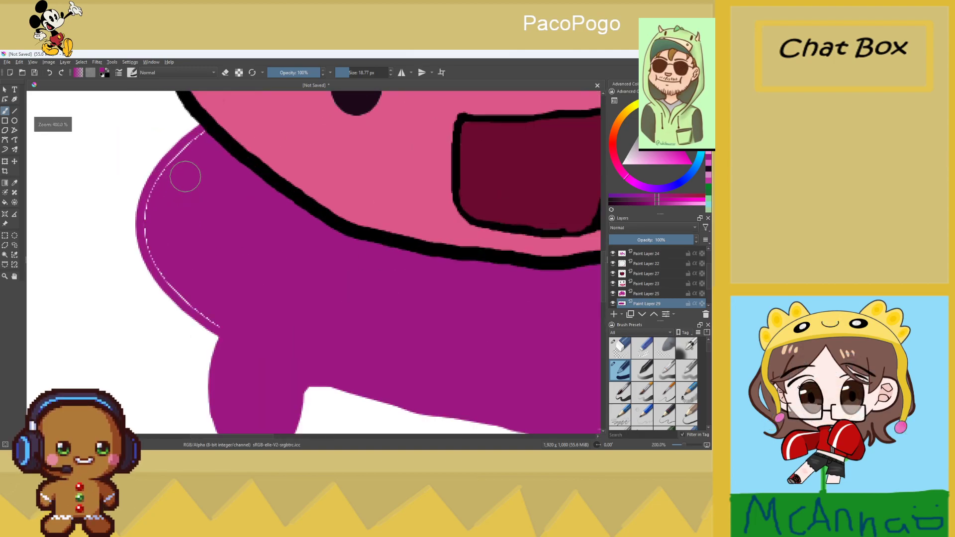
Brush purple over the unfilled lines along the body's left edge and inside the second leg
{"action": "left_click_drag", "start_coordinate": [203, 143], "coordinate": [199, 145]}
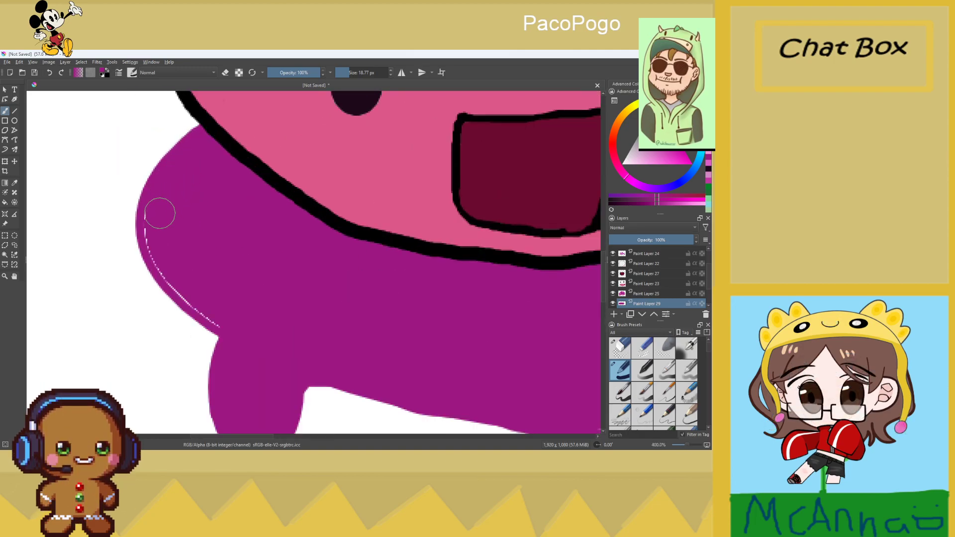
{"action": "mouse_move", "coordinate": [153, 213]}
{"action": "left_mouse_down"}
{"action": "mouse_move", "coordinate": [155, 257]}
{"action": "mouse_move", "coordinate": [221, 328]}
{"action": "left_mouse_up"}
{"action": "scroll", "coordinate": [293, 341], "scroll_direction": "down", "scroll_amount": 2}
{"action": "scroll", "coordinate": [294, 340], "scroll_direction": "down", "scroll_amount": 3}
{"action": "scroll", "coordinate": [321, 340], "scroll_direction": "up", "scroll_amount": 4}
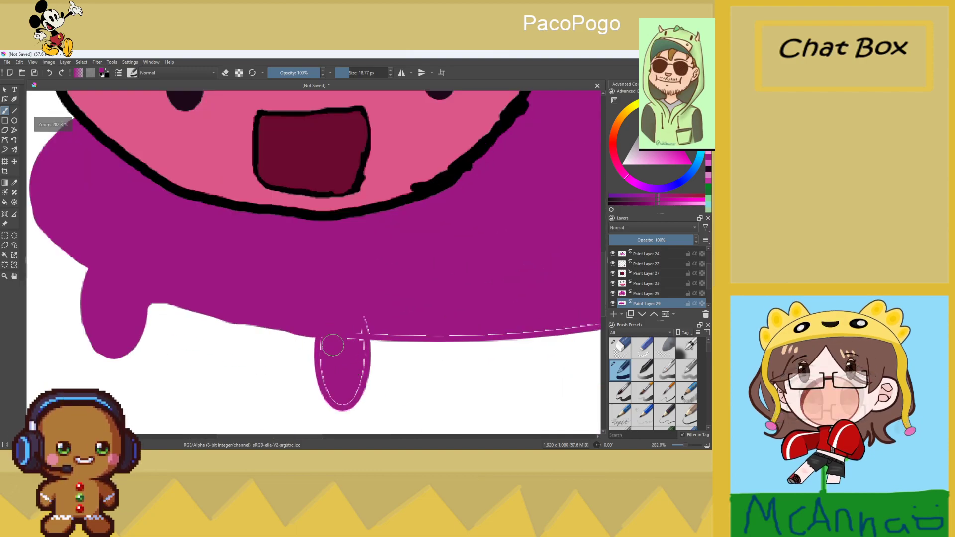
{"action": "left_click_drag", "start_coordinate": [322, 340], "coordinate": [336, 398]}
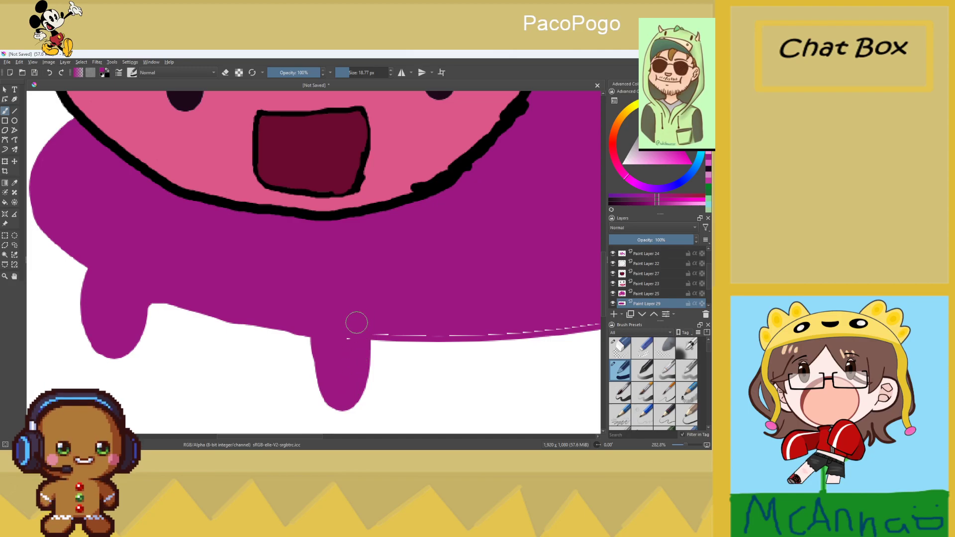
{"action": "scroll", "coordinate": [502, 329], "scroll_direction": "down", "scroll_amount": 4}
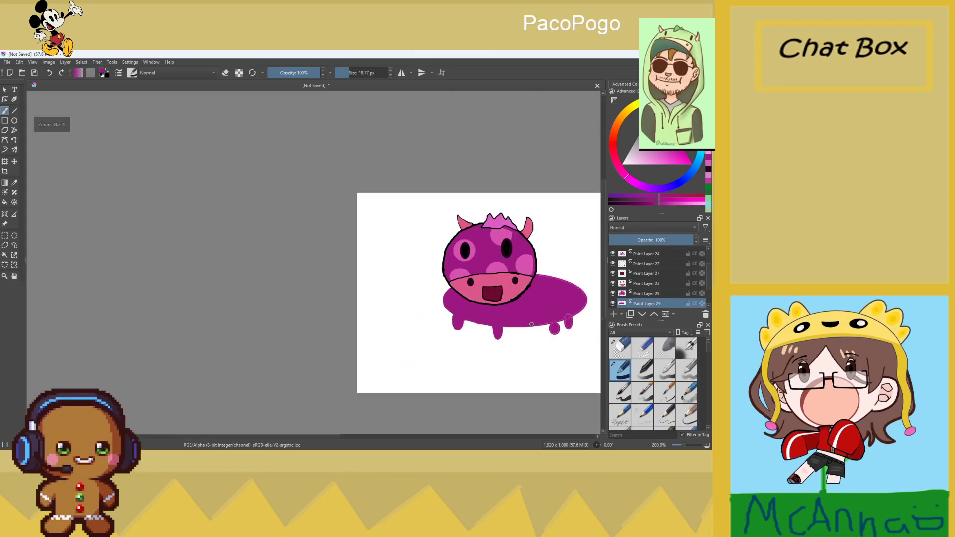
Paint over the white gaps inside the two hind legs with the body's purple
{"action": "scroll", "coordinate": [317, 369], "scroll_direction": "up", "scroll_amount": 4}
{"action": "mouse_move", "coordinate": [313, 366]}
{"action": "left_mouse_down"}
{"action": "mouse_move", "coordinate": [396, 360]}
{"action": "mouse_move", "coordinate": [499, 326]}
{"action": "left_mouse_up"}
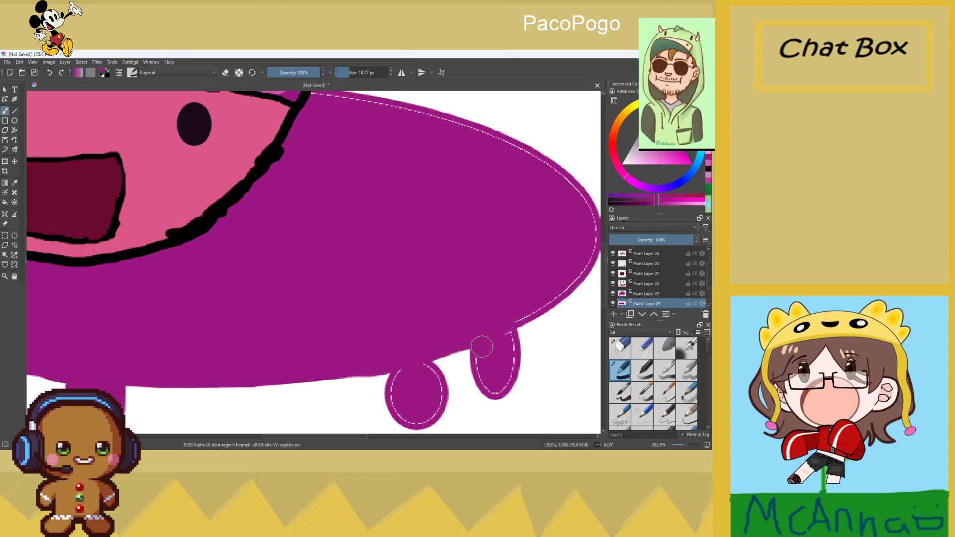
{"action": "mouse_move", "coordinate": [487, 372]}
{"action": "left_mouse_down"}
{"action": "mouse_move", "coordinate": [504, 383]}
{"action": "mouse_move", "coordinate": [503, 336]}
{"action": "left_mouse_up"}
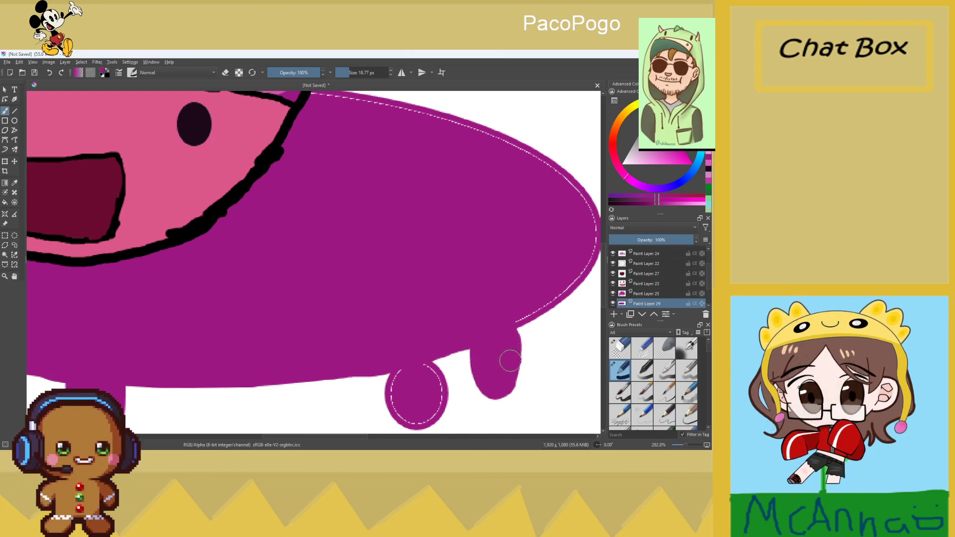
{"action": "left_click_drag", "start_coordinate": [418, 365], "coordinate": [433, 395]}
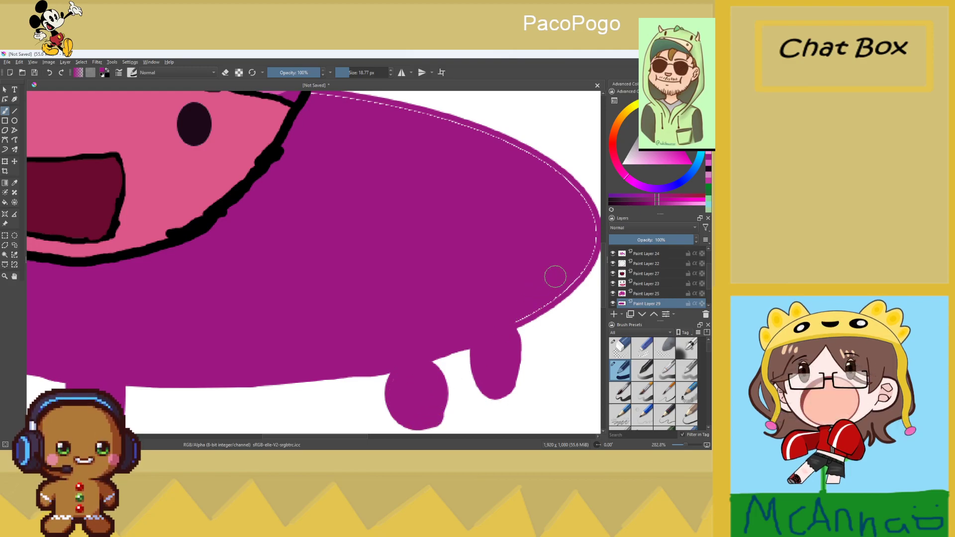
Fill the white gap along the lower curve of the body's rear end with purple
{"action": "scroll", "coordinate": [556, 249], "scroll_direction": "down", "scroll_amount": 2}
{"action": "scroll", "coordinate": [403, 196], "scroll_direction": "up", "scroll_amount": 2}
{"action": "scroll", "coordinate": [457, 268], "scroll_direction": "down", "scroll_amount": 1}
{"action": "scroll", "coordinate": [363, 251], "scroll_direction": "up", "scroll_amount": 2}
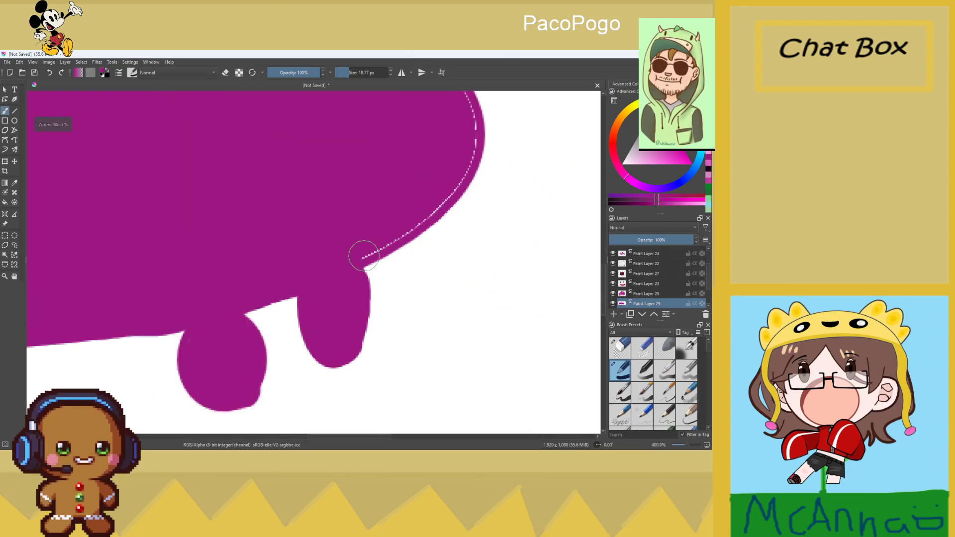
{"action": "mouse_move", "coordinate": [425, 200]}
{"action": "left_mouse_down"}
{"action": "mouse_move", "coordinate": [405, 218]}
{"action": "mouse_move", "coordinate": [448, 181]}
{"action": "mouse_move", "coordinate": [460, 128]}
{"action": "mouse_move", "coordinate": [443, 121]}
{"action": "left_mouse_up"}
{"action": "scroll", "coordinate": [443, 121], "scroll_direction": "down", "scroll_amount": 3}
{"action": "scroll", "coordinate": [405, 99], "scroll_direction": "up", "scroll_amount": 6}
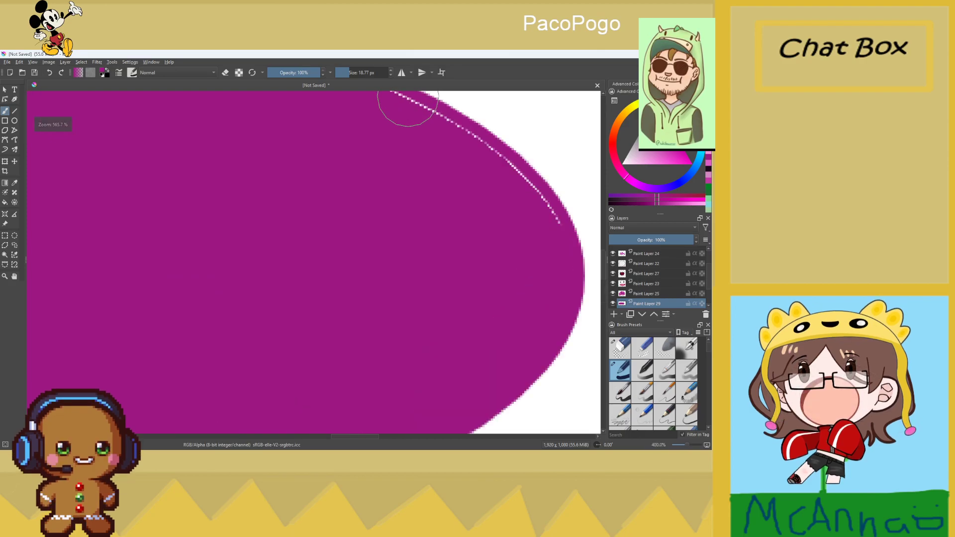
Fill the remaining white gap along the body's upper edge, from the rump to the head, with purple
{"action": "scroll", "coordinate": [471, 194], "scroll_direction": "down", "scroll_amount": 4}
{"action": "scroll", "coordinate": [464, 188], "scroll_direction": "up", "scroll_amount": 2}
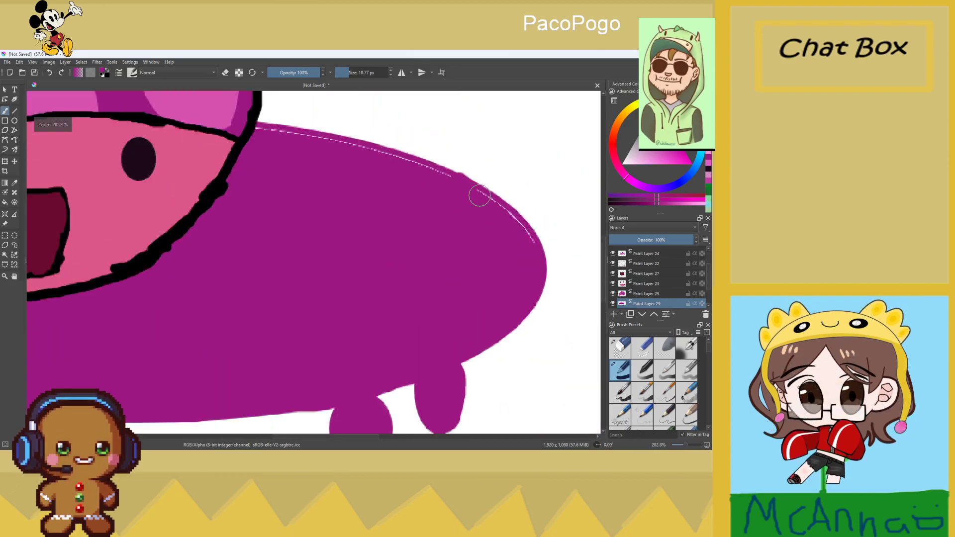
{"action": "left_click_drag", "start_coordinate": [479, 196], "coordinate": [523, 244]}
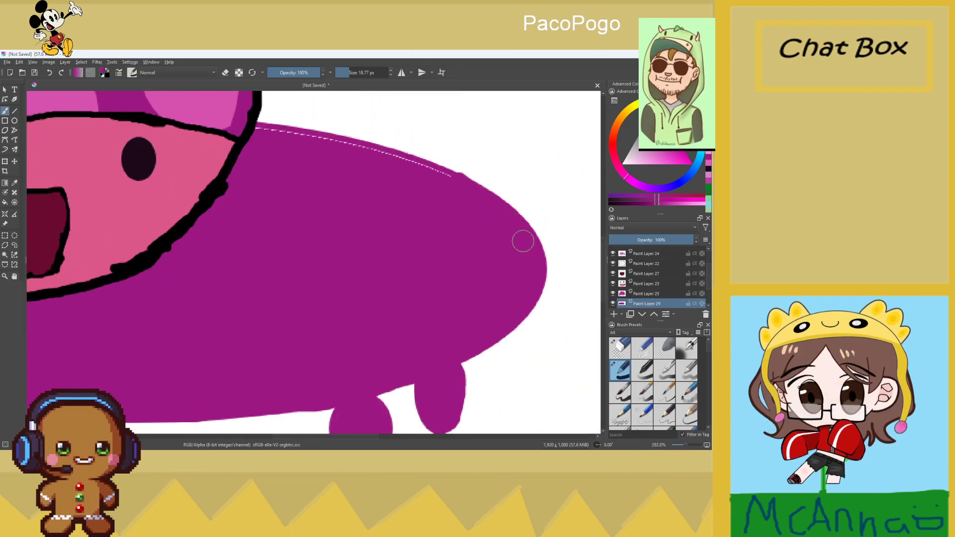
{"action": "scroll", "coordinate": [365, 159], "scroll_direction": "down", "scroll_amount": 3}
{"action": "scroll", "coordinate": [299, 149], "scroll_direction": "up", "scroll_amount": 4}
{"action": "left_click_drag", "start_coordinate": [381, 168], "coordinate": [510, 207]}
{"action": "scroll", "coordinate": [467, 248], "scroll_direction": "down", "scroll_amount": 5}
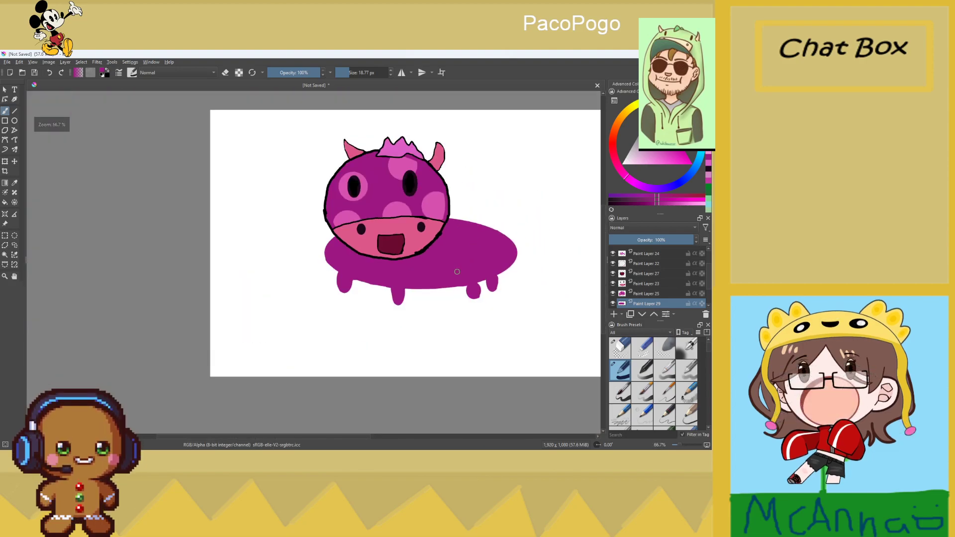
{"action": "scroll", "coordinate": [455, 266], "scroll_direction": "up", "scroll_amount": 1}
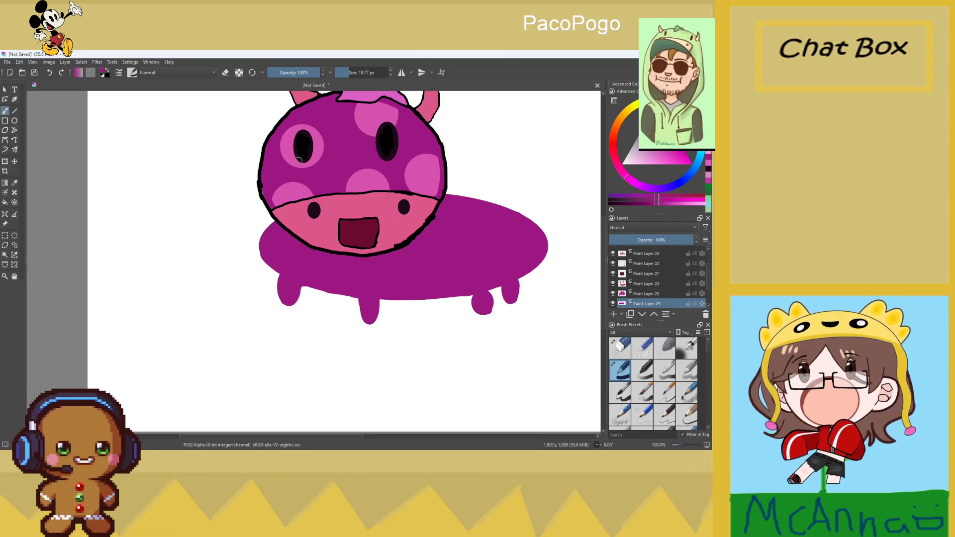
Sample the pink of the head's spots, enlarge the brush to about 57 px, and dab large spots over the body
{"action": "left_click", "coordinate": [15, 182]}
{"action": "left_click", "coordinate": [290, 147]}
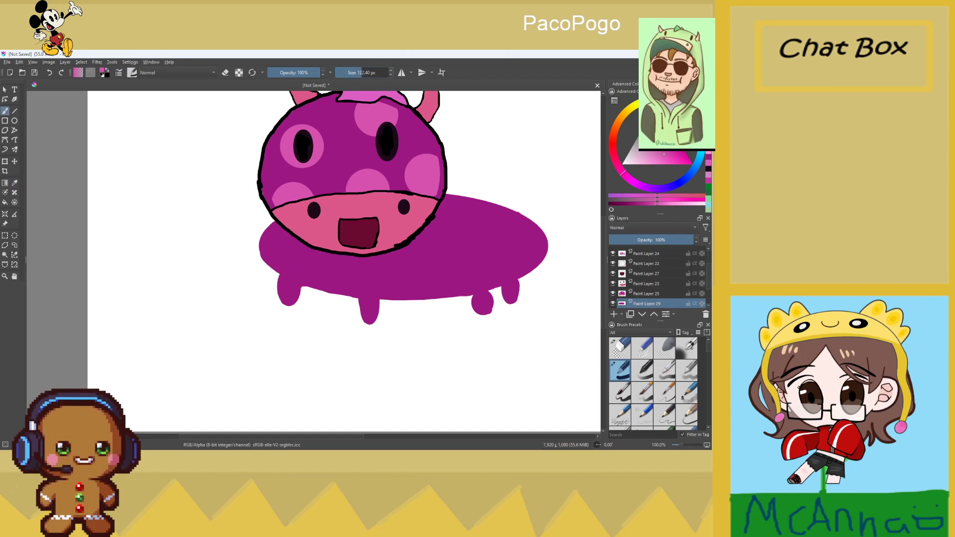
{"action": "left_click", "coordinate": [352, 73]}
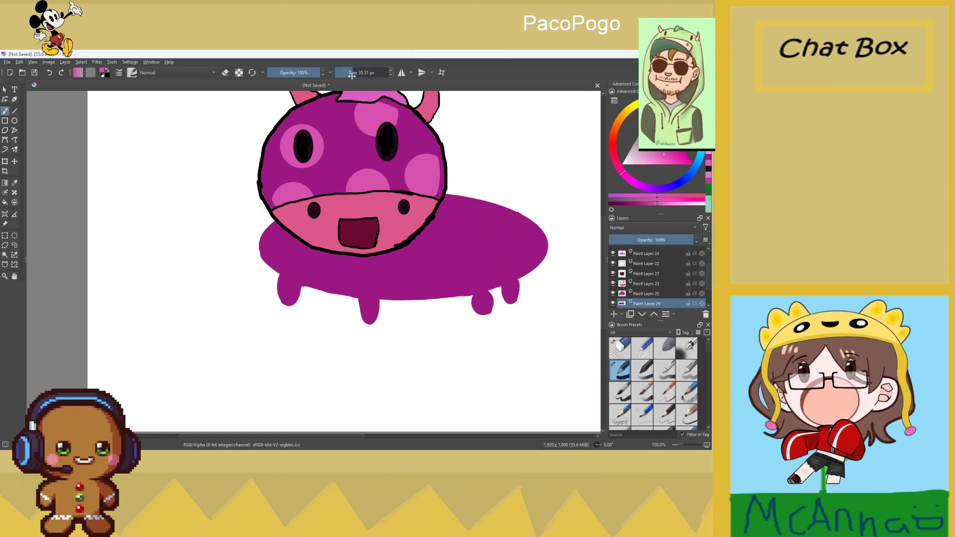
{"action": "left_click_drag", "start_coordinate": [442, 207], "coordinate": [466, 211]}
{"action": "left_click", "coordinate": [510, 233]}
{"action": "left_click", "coordinate": [460, 253]}
{"action": "left_click", "coordinate": [397, 278]}
{"action": "left_click", "coordinate": [349, 263]}
{"action": "left_click", "coordinate": [412, 239]}
{"action": "left_click", "coordinate": [282, 235]}
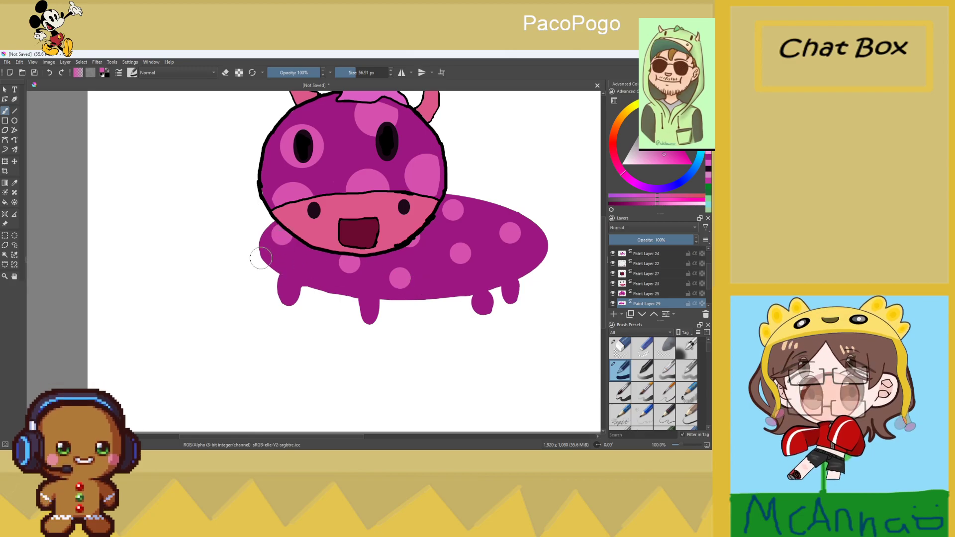
{"action": "left_click", "coordinate": [288, 271]}
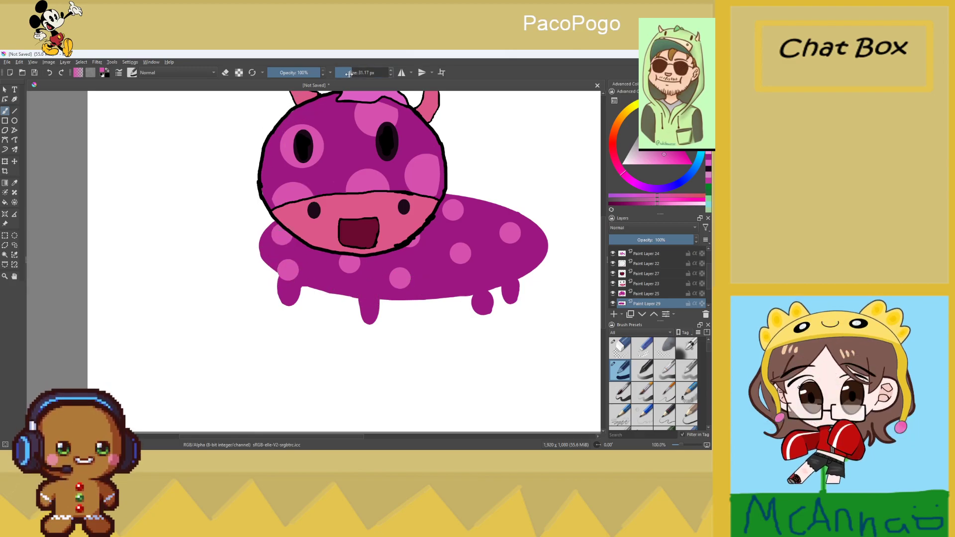
Scatter smaller pink spots over the body and hind legs, plus tiny speckles with a brush of about 1 px
{"action": "left_click", "coordinate": [318, 265]}
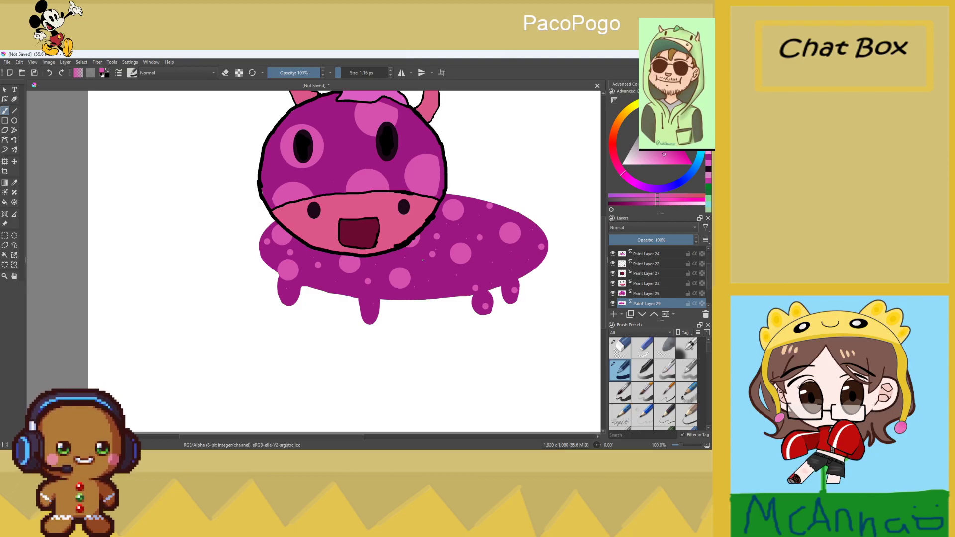
{"action": "scroll", "coordinate": [422, 259], "scroll_direction": "down", "scroll_amount": 3}
{"action": "scroll", "coordinate": [517, 198], "scroll_direction": "up", "scroll_amount": 3}
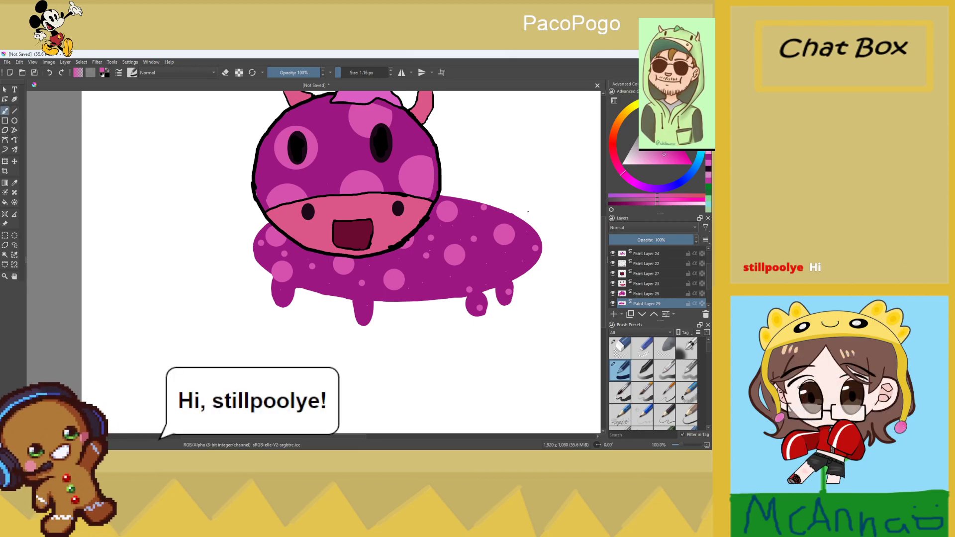
Draw a thin, curved pink tail from the rump, ending in a downward-pointing triangular tip
{"action": "scroll", "coordinate": [531, 221], "scroll_direction": "up", "scroll_amount": 1}
{"action": "scroll", "coordinate": [532, 219], "scroll_direction": "down", "scroll_amount": 1}
{"action": "scroll", "coordinate": [534, 215], "scroll_direction": "up", "scroll_amount": 1}
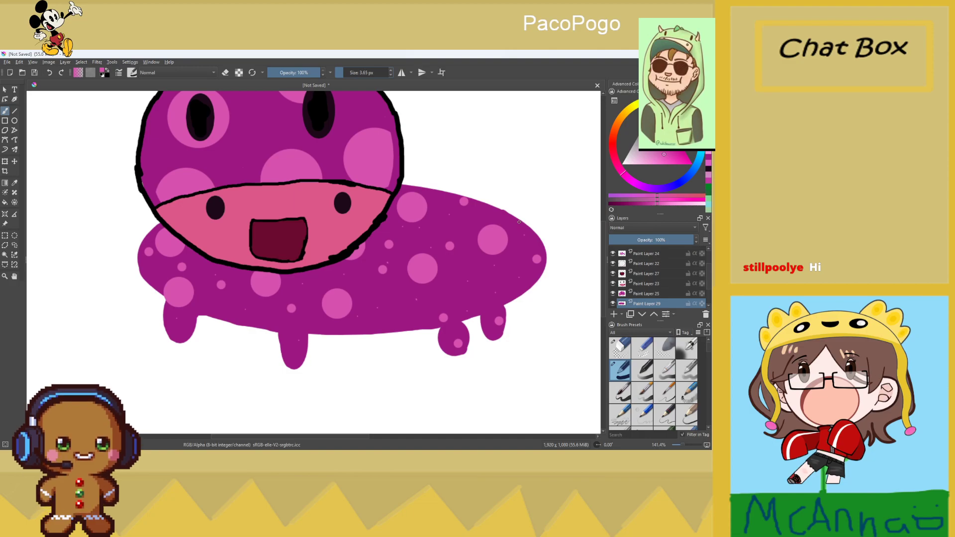
{"action": "mouse_move", "coordinate": [519, 222]}
{"action": "left_mouse_down"}
{"action": "mouse_move", "coordinate": [561, 215]}
{"action": "mouse_move", "coordinate": [576, 266]}
{"action": "left_mouse_up"}
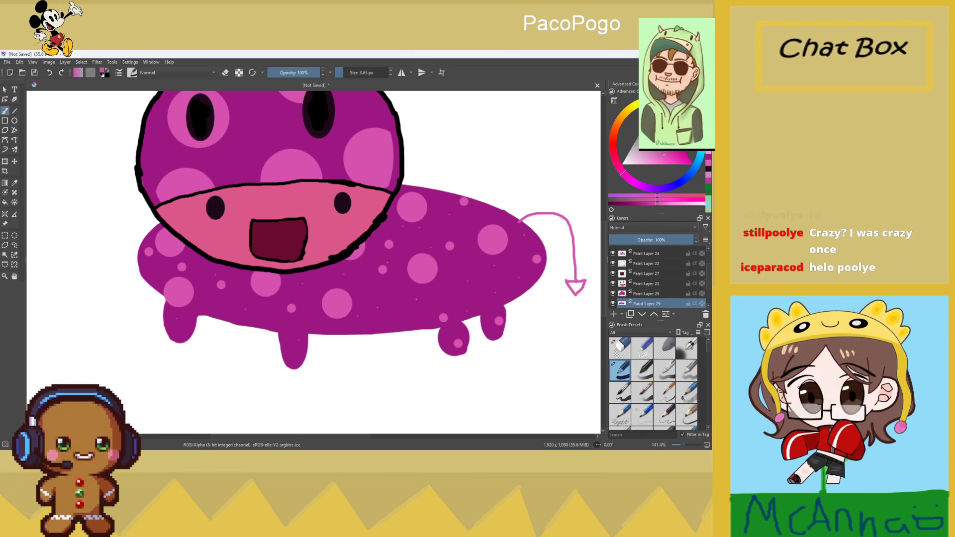
Fill the tail's triangular tip with pink and thicken the point where it joins the tail
{"action": "scroll", "coordinate": [579, 278], "scroll_direction": "up", "scroll_amount": 1}
{"action": "scroll", "coordinate": [575, 279], "scroll_direction": "up", "scroll_amount": 2}
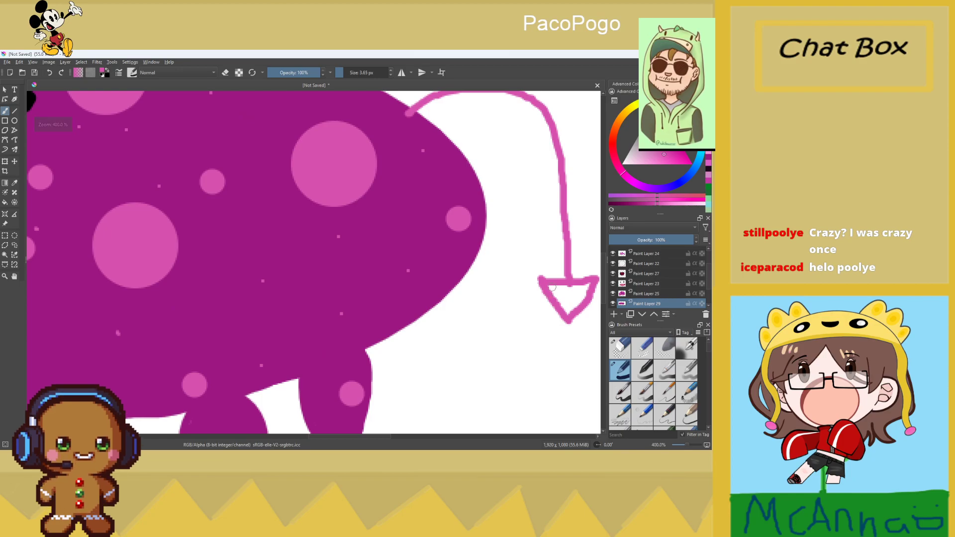
{"action": "mouse_move", "coordinate": [559, 291]}
{"action": "left_mouse_down"}
{"action": "mouse_move", "coordinate": [572, 307]}
{"action": "mouse_move", "coordinate": [580, 287]}
{"action": "left_mouse_up"}
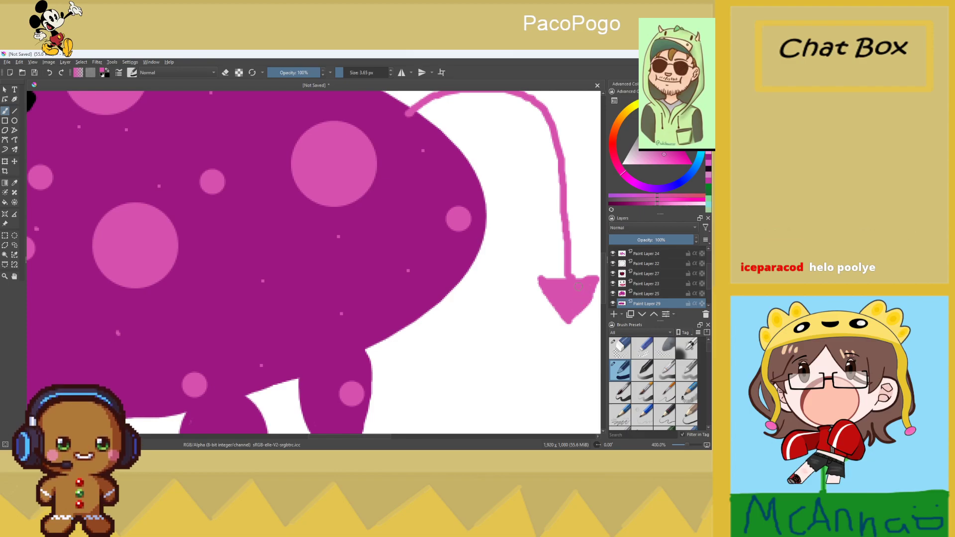
{"action": "left_click_drag", "start_coordinate": [572, 278], "coordinate": [575, 263]}
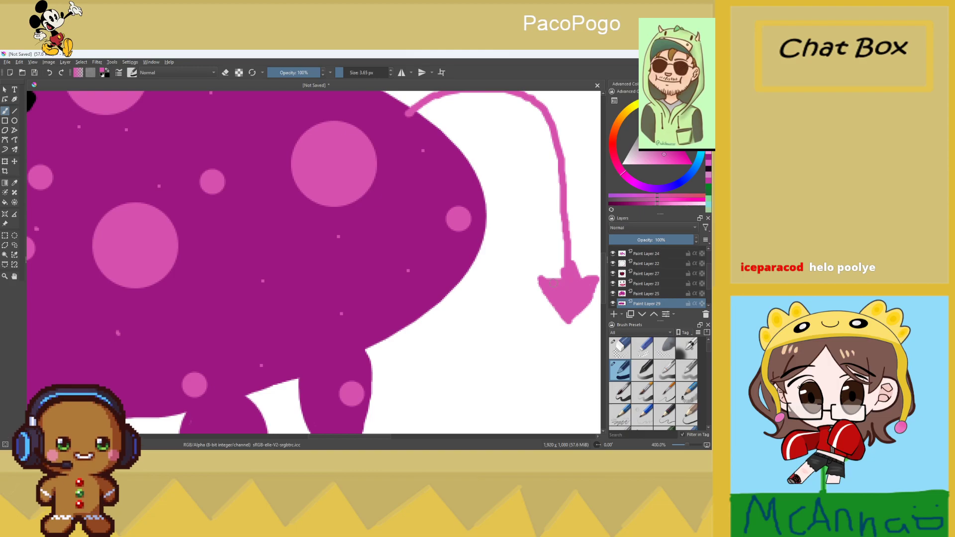
{"action": "scroll", "coordinate": [568, 263], "scroll_direction": "down", "scroll_amount": 5}
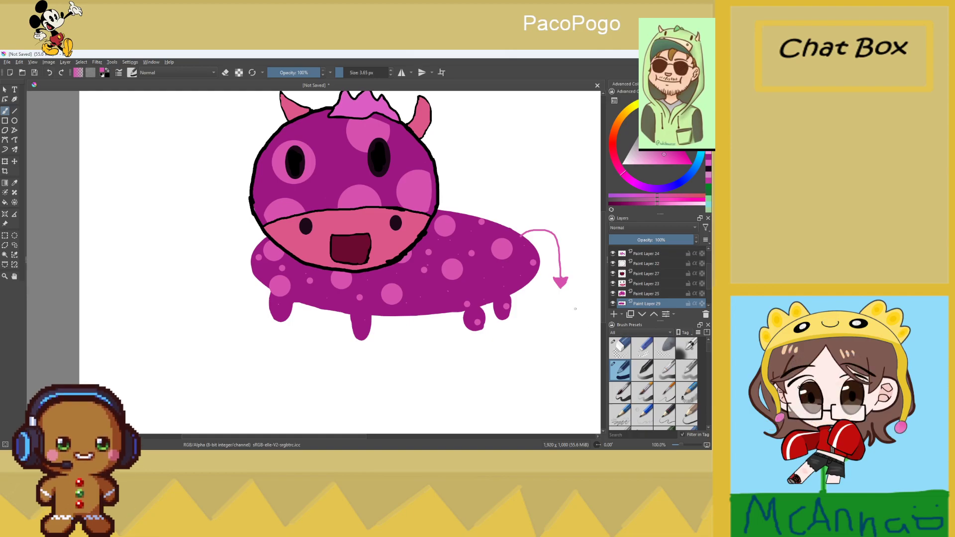
Thicken the base of the tail with pink where it meets the body
{"action": "scroll", "coordinate": [581, 316], "scroll_direction": "up", "scroll_amount": 2}
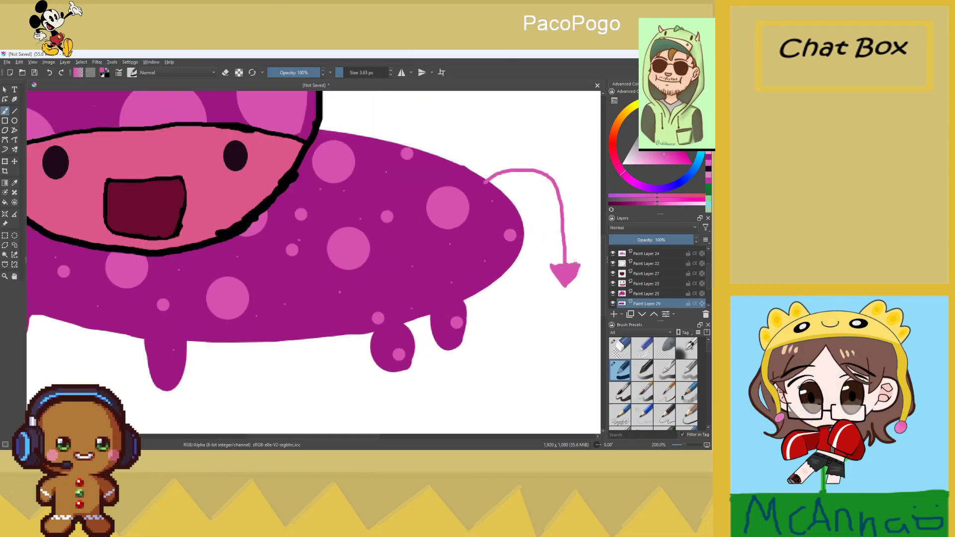
{"action": "scroll", "coordinate": [503, 214], "scroll_direction": "down", "scroll_amount": 1}
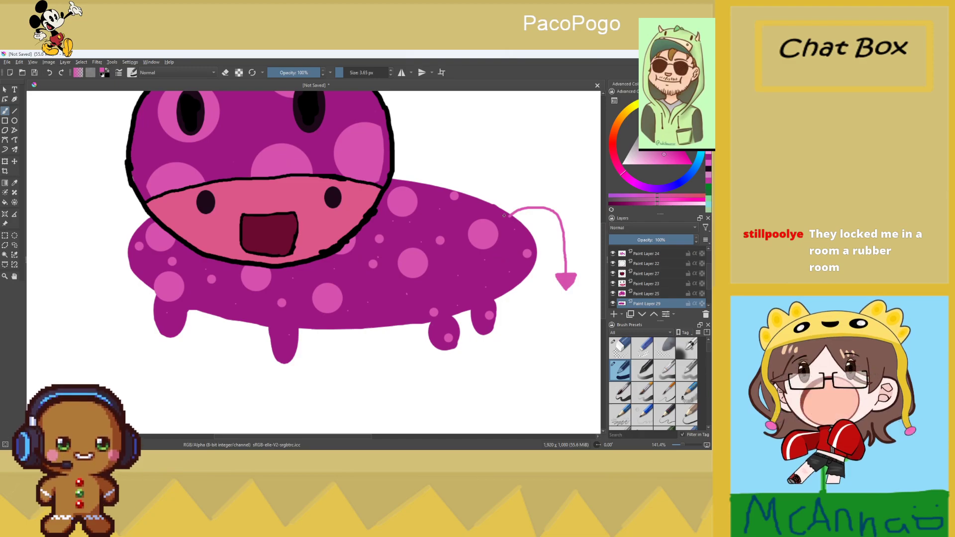
{"action": "scroll", "coordinate": [504, 215], "scroll_direction": "up", "scroll_amount": 2}
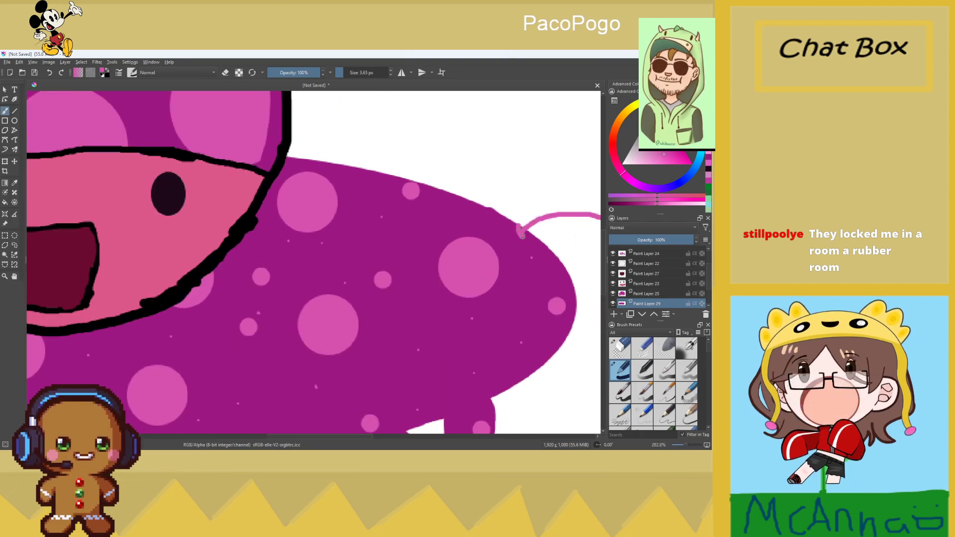
{"action": "scroll", "coordinate": [520, 228], "scroll_direction": "down", "scroll_amount": 3}
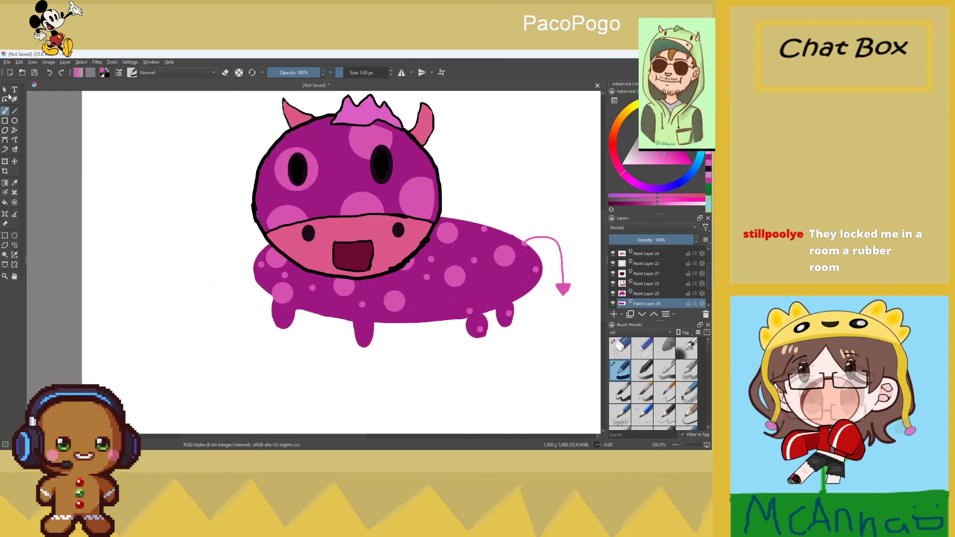
{"action": "left_click", "coordinate": [346, 73]}
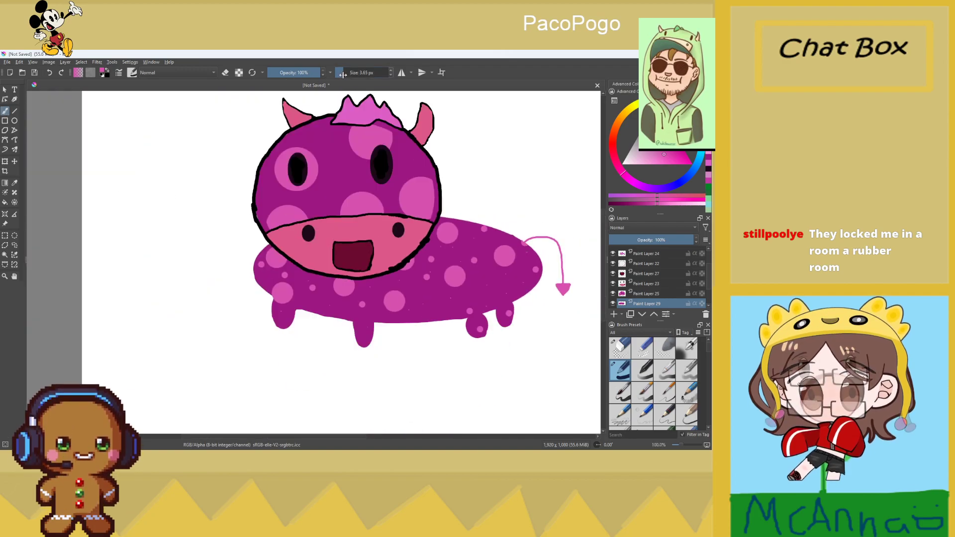
{"action": "left_click", "coordinate": [342, 73]}
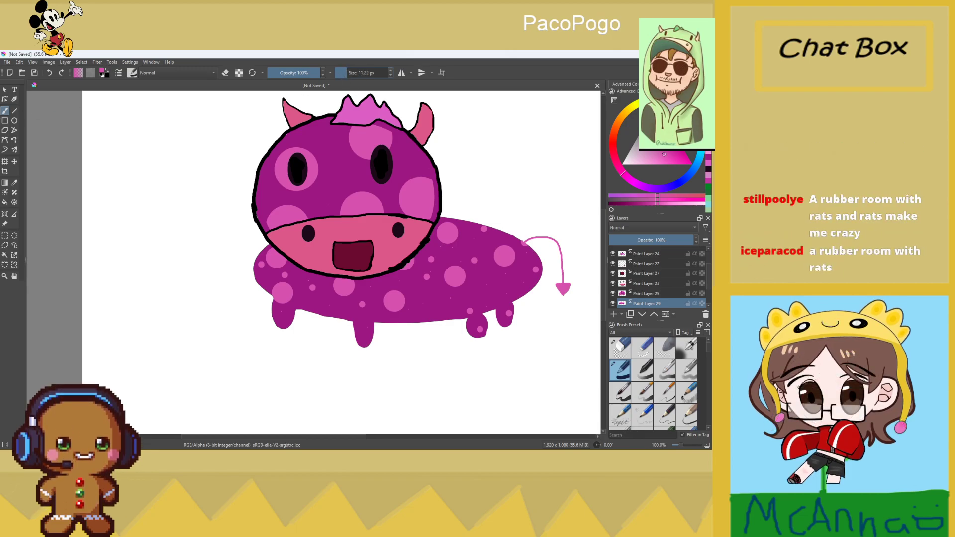
{"action": "scroll", "coordinate": [485, 149], "scroll_direction": "up", "scroll_amount": 3}
{"action": "left_click_drag", "start_coordinate": [360, 340], "coordinate": [393, 343]}
{"action": "scroll", "coordinate": [393, 343], "scroll_direction": "down", "scroll_amount": 6}
{"action": "scroll", "coordinate": [433, 364], "scroll_direction": "up", "scroll_amount": 5}
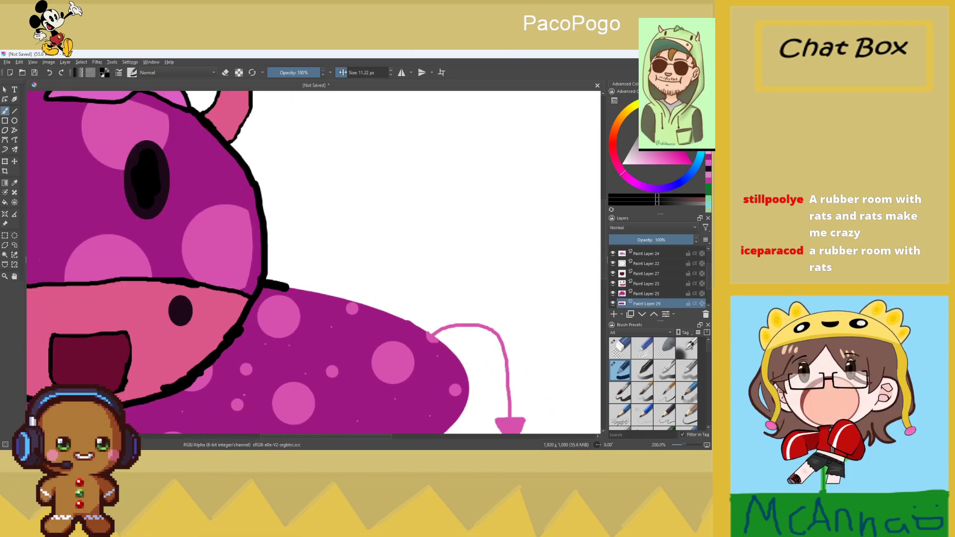
{"action": "left_click", "coordinate": [50, 73]}
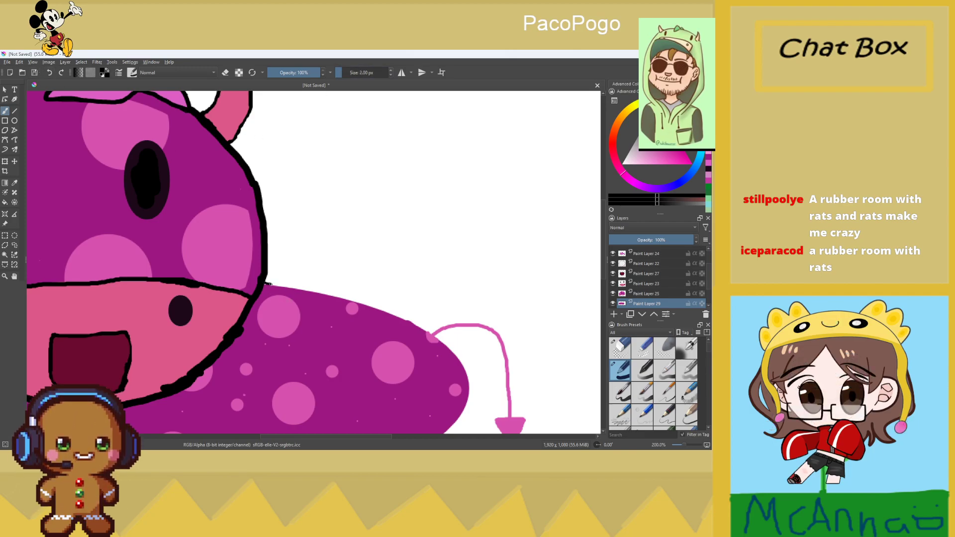
Outline the front part of the back in black with a 2 px brush and fill the gaps beneath the line
{"action": "left_click_drag", "start_coordinate": [315, 291], "coordinate": [353, 301]}
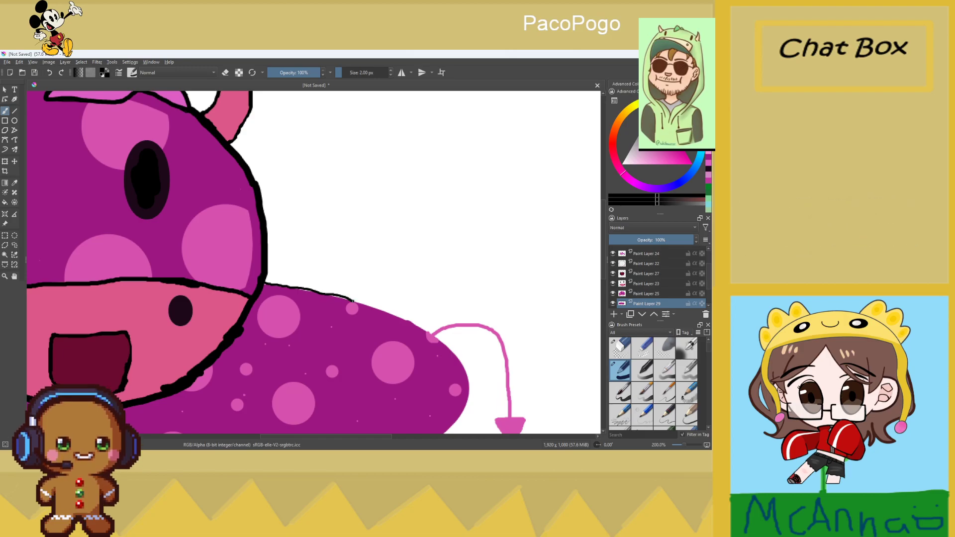
{"action": "scroll", "coordinate": [342, 302], "scroll_direction": "up", "scroll_amount": 5}
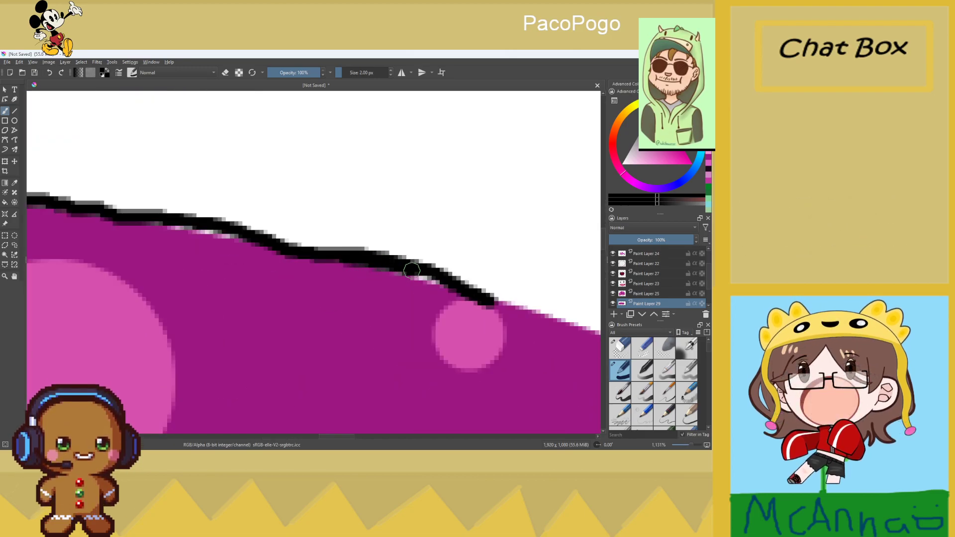
{"action": "left_click_drag", "start_coordinate": [163, 215], "coordinate": [246, 238]}
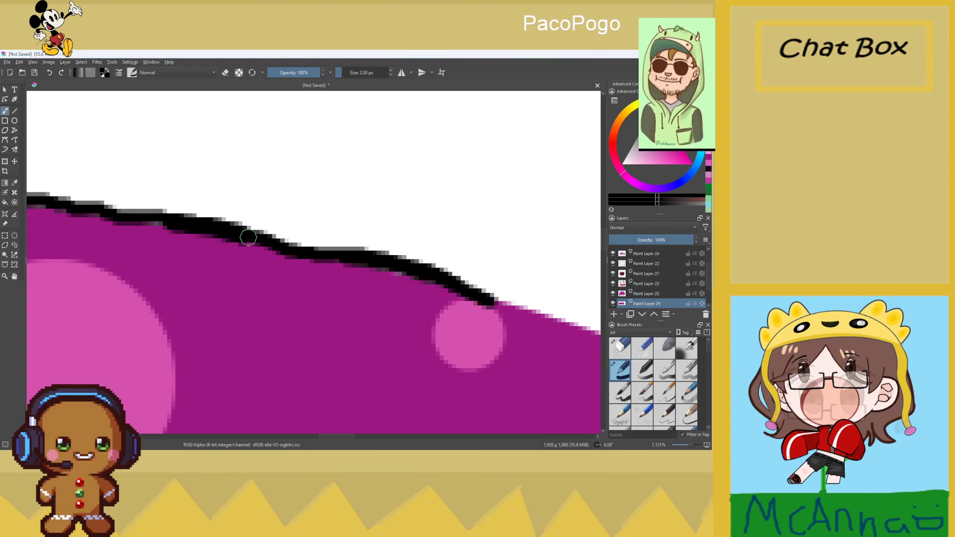
{"action": "scroll", "coordinate": [67, 213], "scroll_direction": "down", "scroll_amount": 4}
{"action": "scroll", "coordinate": [67, 212], "scroll_direction": "up", "scroll_amount": 3}
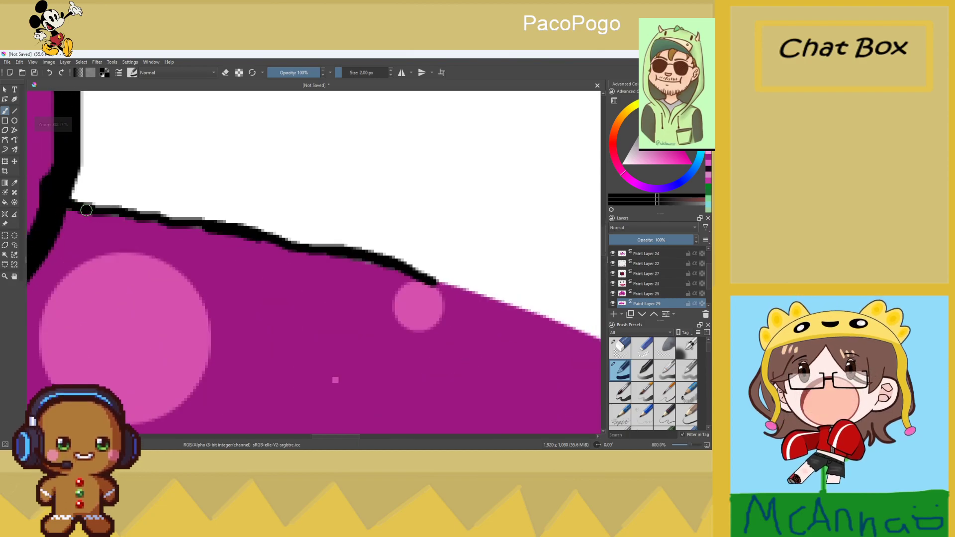
Continue the black outline along the back to the tail's base, and trace the start of the tail's upper edge
{"action": "scroll", "coordinate": [67, 213], "scroll_direction": "down", "scroll_amount": 4}
{"action": "scroll", "coordinate": [378, 285], "scroll_direction": "up", "scroll_amount": 3}
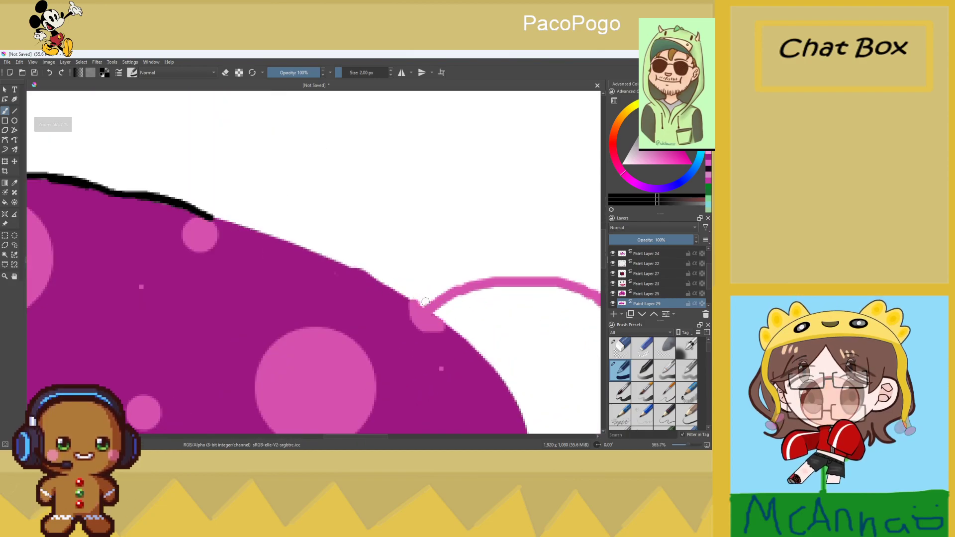
{"action": "left_click_drag", "start_coordinate": [426, 306], "coordinate": [409, 296]}
{"action": "left_click_drag", "start_coordinate": [367, 272], "coordinate": [212, 218]}
{"action": "mouse_move", "coordinate": [424, 303]}
{"action": "left_mouse_down"}
{"action": "mouse_move", "coordinate": [460, 284]}
{"action": "mouse_move", "coordinate": [546, 277]}
{"action": "left_mouse_up"}
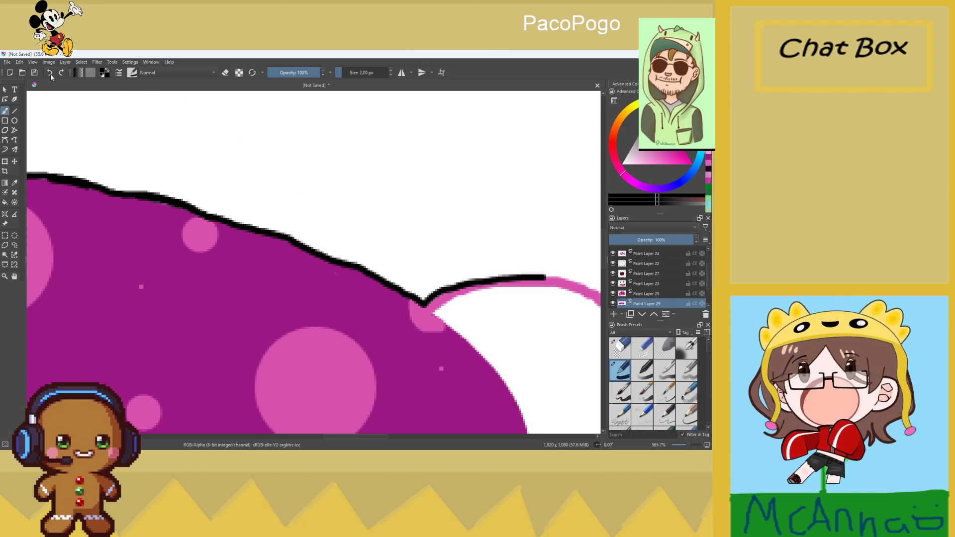
Undo the last stroke on the tail's upper edge and redraw its black outline from the base around the bend
{"action": "key", "text": "ctrl+z"}
{"action": "scroll", "coordinate": [396, 286], "scroll_direction": "up", "scroll_amount": 1}
{"action": "mouse_move", "coordinate": [392, 296]}
{"action": "left_mouse_down"}
{"action": "mouse_move", "coordinate": [471, 259]}
{"action": "mouse_move", "coordinate": [556, 255]}
{"action": "left_mouse_up"}
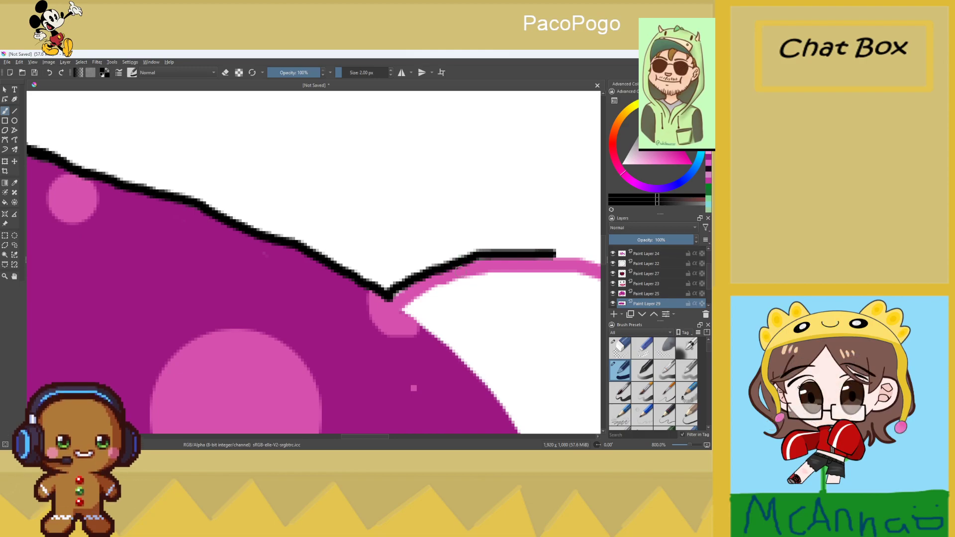
{"action": "scroll", "coordinate": [401, 288], "scroll_direction": "down", "scroll_amount": 2}
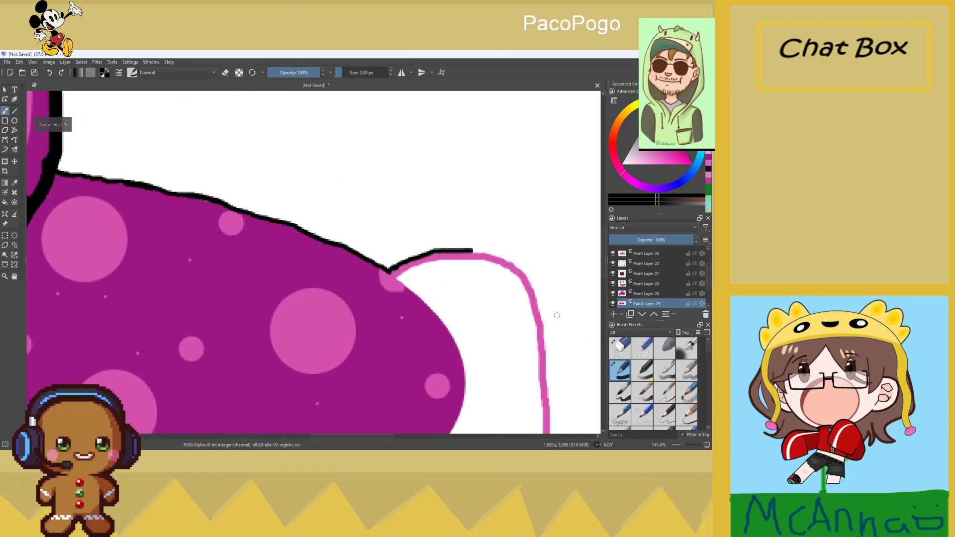
{"action": "mouse_move", "coordinate": [402, 208]}
{"action": "left_mouse_down"}
{"action": "mouse_move", "coordinate": [445, 216]}
{"action": "mouse_move", "coordinate": [434, 214]}
{"action": "mouse_move", "coordinate": [485, 249]}
{"action": "mouse_move", "coordinate": [506, 317]}
{"action": "left_mouse_up"}
{"action": "scroll", "coordinate": [506, 311], "scroll_direction": "down", "scroll_amount": 1}
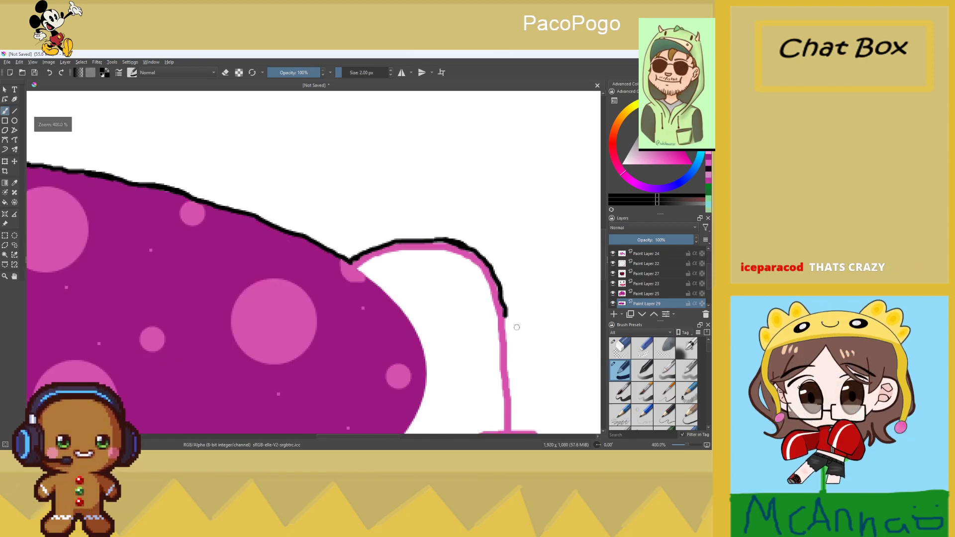
Continue the black outline down the tail's outer edge and around the near corner of its triangular tip
{"action": "scroll", "coordinate": [342, 403], "scroll_direction": "down", "scroll_amount": 1}
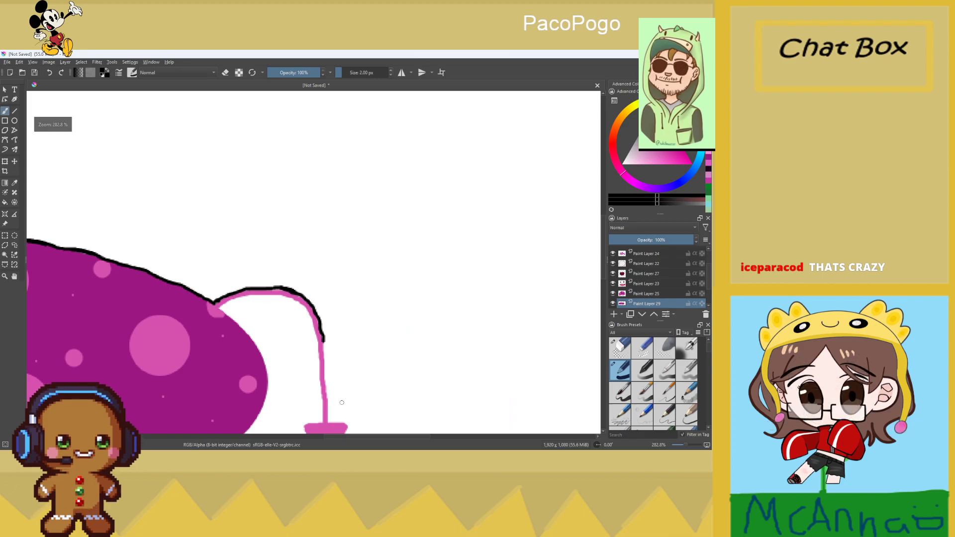
{"action": "left_click_drag", "start_coordinate": [575, 258], "coordinate": [575, 117]}
{"action": "scroll", "coordinate": [379, 213], "scroll_direction": "up", "scroll_amount": 2}
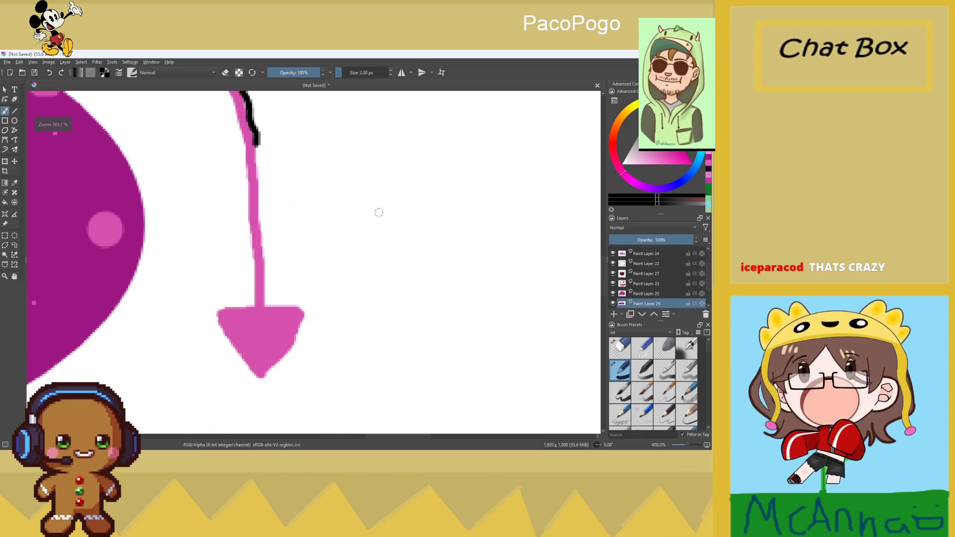
{"action": "left_click_drag", "start_coordinate": [258, 169], "coordinate": [266, 267]}
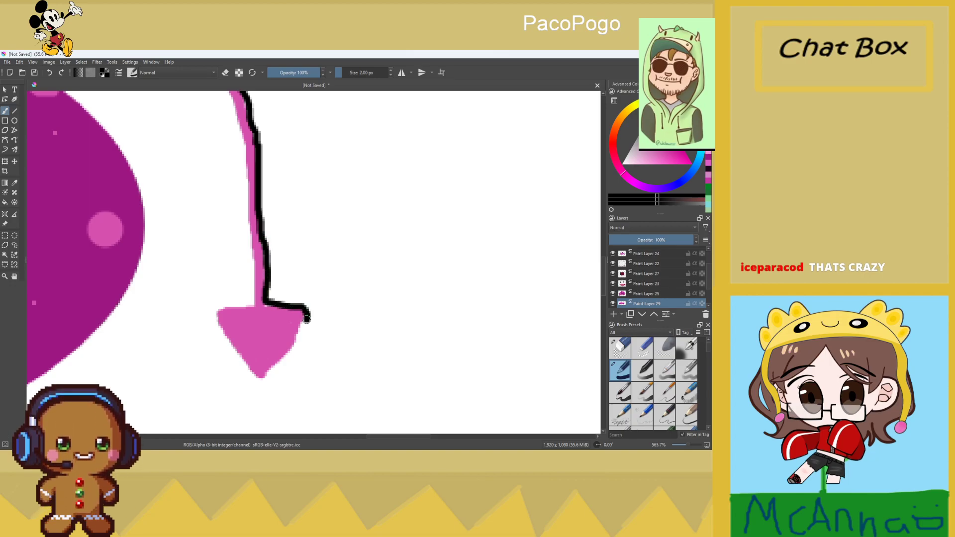
{"action": "scroll", "coordinate": [279, 358], "scroll_direction": "down", "scroll_amount": 2}
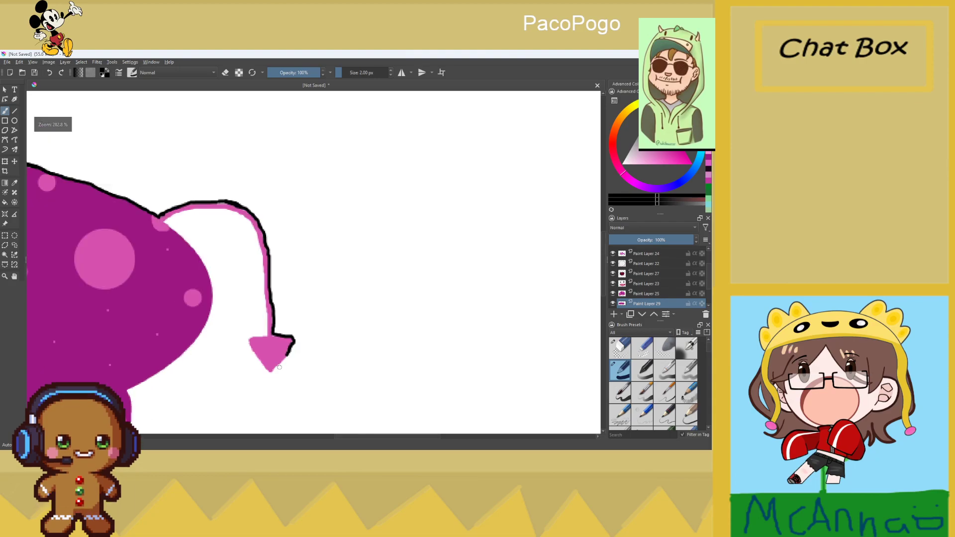
Outline the remaining sides of the tail's triangular tip in black, closing its point and upper edge
{"action": "scroll", "coordinate": [269, 372], "scroll_direction": "up", "scroll_amount": 3}
{"action": "left_click_drag", "start_coordinate": [264, 378], "coordinate": [308, 341]}
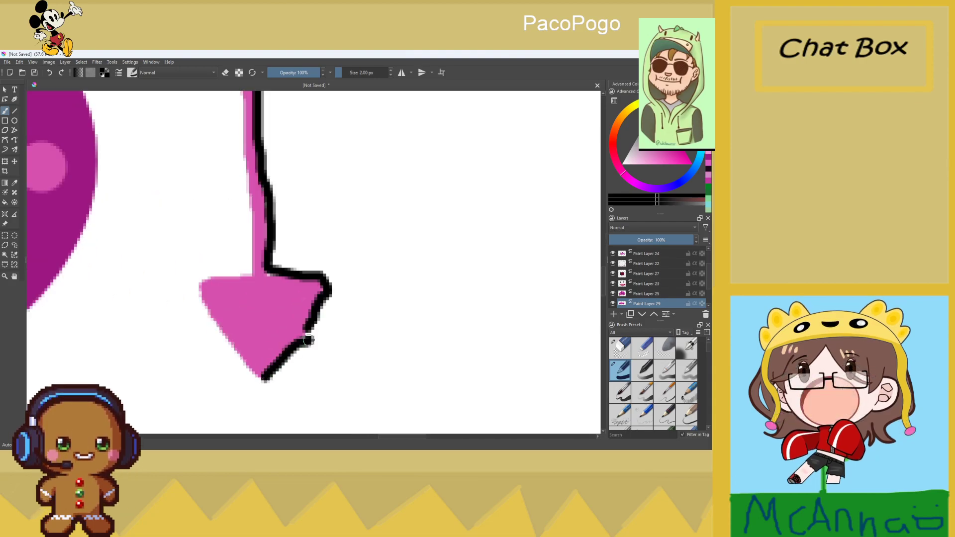
{"action": "mouse_move", "coordinate": [249, 271]}
{"action": "left_mouse_down"}
{"action": "mouse_move", "coordinate": [211, 269]}
{"action": "mouse_move", "coordinate": [196, 285]}
{"action": "mouse_move", "coordinate": [198, 304]}
{"action": "mouse_move", "coordinate": [265, 385]}
{"action": "left_mouse_up"}
{"action": "left_click_drag", "start_coordinate": [209, 273], "coordinate": [240, 271]}
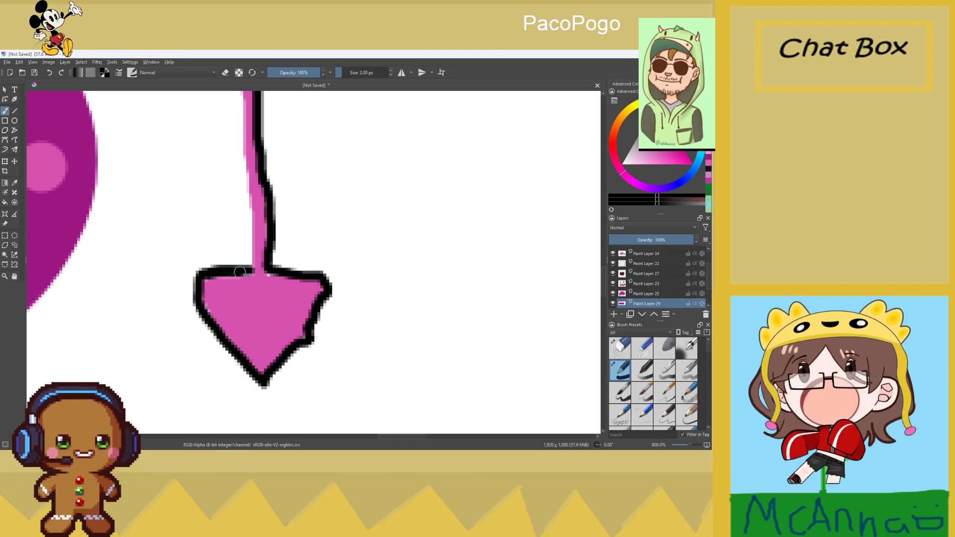
Trace the tail's inner edge in black from the bend down towards the triangular tip
{"action": "scroll", "coordinate": [208, 229], "scroll_direction": "down", "scroll_amount": 2}
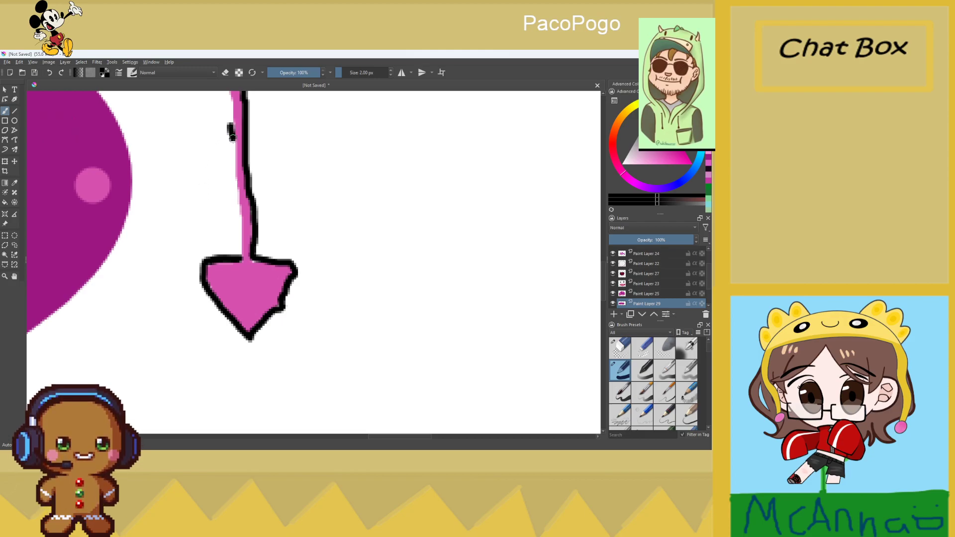
{"action": "scroll", "coordinate": [229, 158], "scroll_direction": "up", "scroll_amount": 2}
{"action": "scroll", "coordinate": [189, 135], "scroll_direction": "down", "scroll_amount": 4}
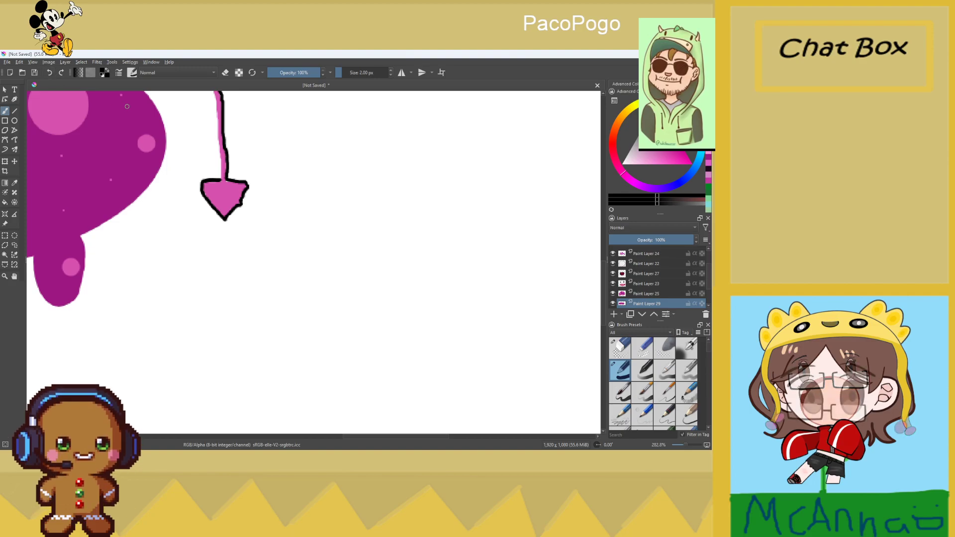
{"action": "scroll", "coordinate": [204, 121], "scroll_direction": "up", "scroll_amount": 2}
{"action": "scroll", "coordinate": [330, 226], "scroll_direction": "down", "scroll_amount": 3}
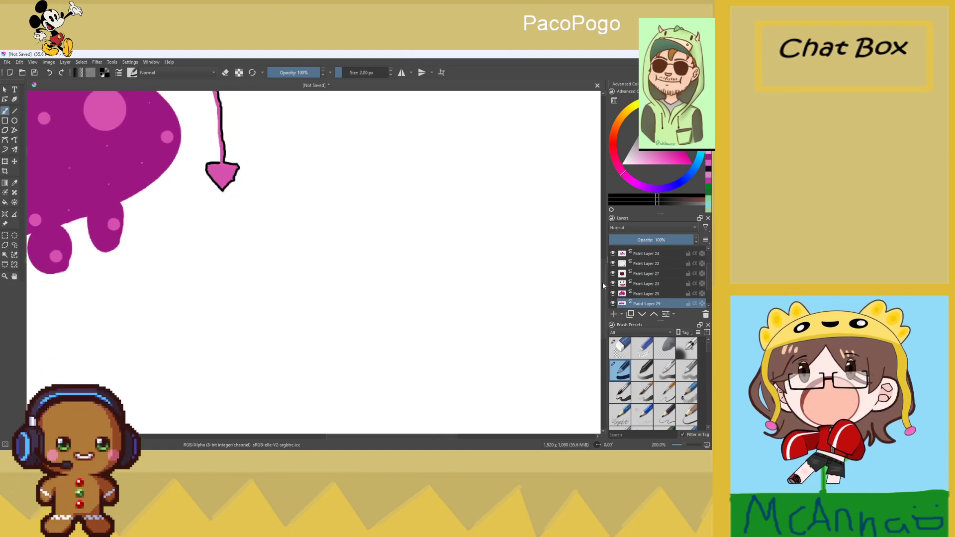
{"action": "scroll", "coordinate": [175, 254], "scroll_direction": "up", "scroll_amount": 3}
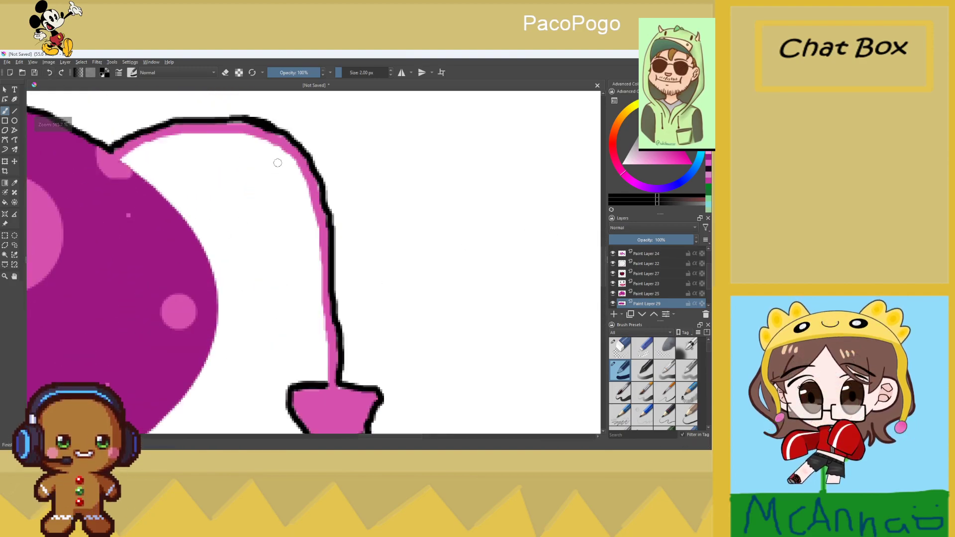
{"action": "left_click_drag", "start_coordinate": [297, 168], "coordinate": [319, 252]}
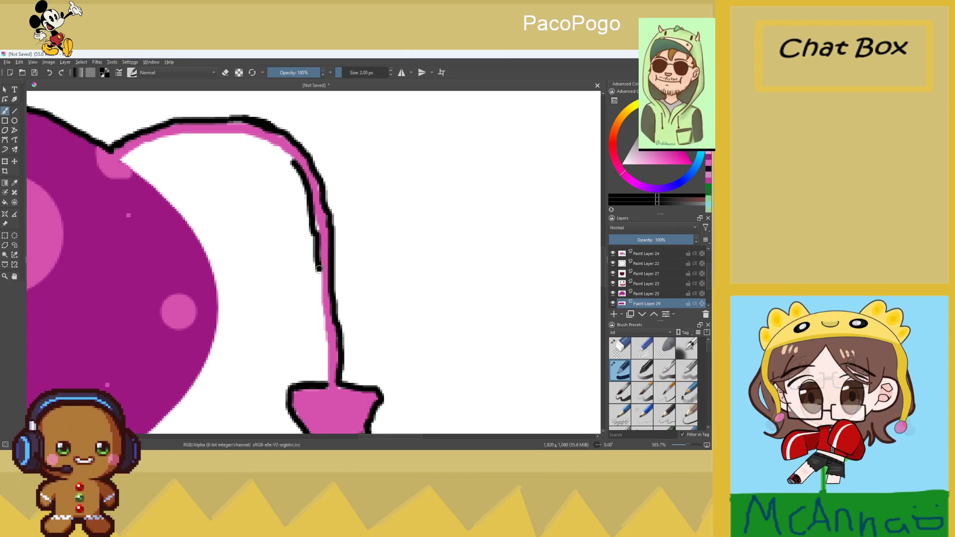
{"action": "scroll", "coordinate": [314, 216], "scroll_direction": "up", "scroll_amount": 2}
{"action": "left_click_drag", "start_coordinate": [313, 216], "coordinate": [333, 398]}
Fill the gaps in the inner tail outline just above the tip, and outline the underside of the tail's arch back to the body
{"action": "scroll", "coordinate": [320, 239], "scroll_direction": "down", "scroll_amount": 4}
{"action": "scroll", "coordinate": [324, 294], "scroll_direction": "up", "scroll_amount": 4}
{"action": "scroll", "coordinate": [331, 391], "scroll_direction": "down", "scroll_amount": 2}
{"action": "scroll", "coordinate": [331, 392], "scroll_direction": "down", "scroll_amount": 3}
{"action": "scroll", "coordinate": [330, 398], "scroll_direction": "up", "scroll_amount": 6}
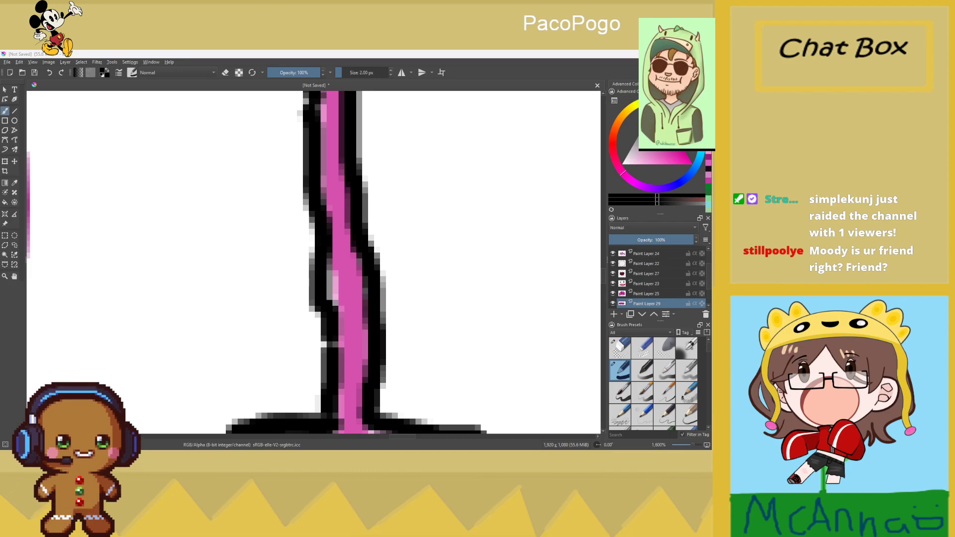
{"action": "scroll", "coordinate": [277, 211], "scroll_direction": "down", "scroll_amount": 1}
{"action": "left_click_drag", "start_coordinate": [308, 295], "coordinate": [307, 329]}
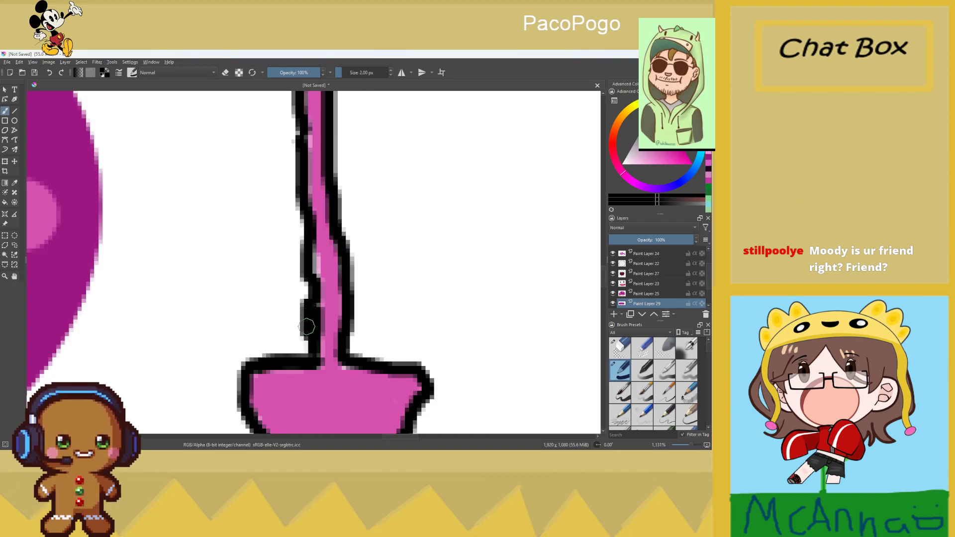
{"action": "scroll", "coordinate": [307, 329], "scroll_direction": "down", "scroll_amount": 2}
{"action": "scroll", "coordinate": [258, 210], "scroll_direction": "up", "scroll_amount": 1}
{"action": "mouse_move", "coordinate": [105, 176]}
{"action": "left_mouse_down"}
{"action": "mouse_move", "coordinate": [160, 152]}
{"action": "mouse_move", "coordinate": [253, 142]}
{"action": "mouse_move", "coordinate": [301, 149]}
{"action": "mouse_move", "coordinate": [349, 182]}
{"action": "left_mouse_up"}
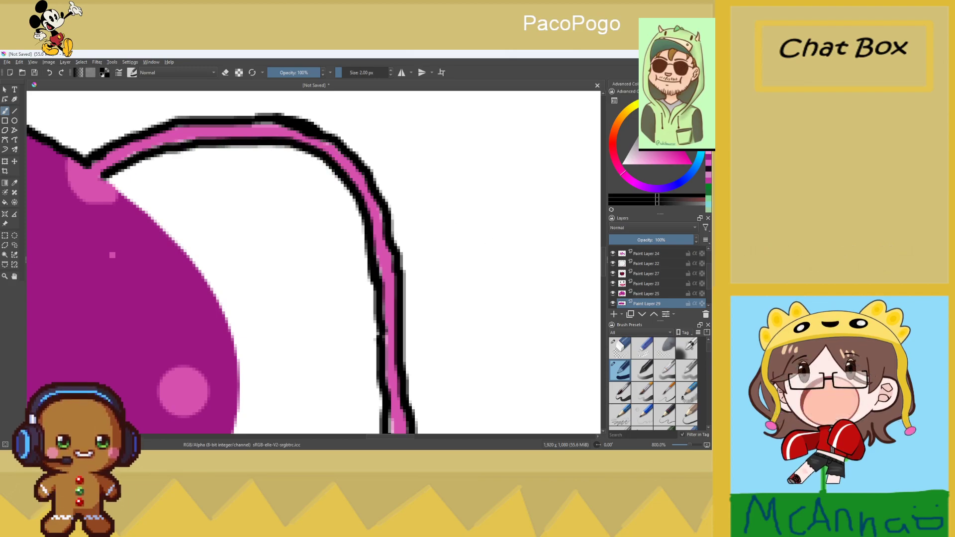
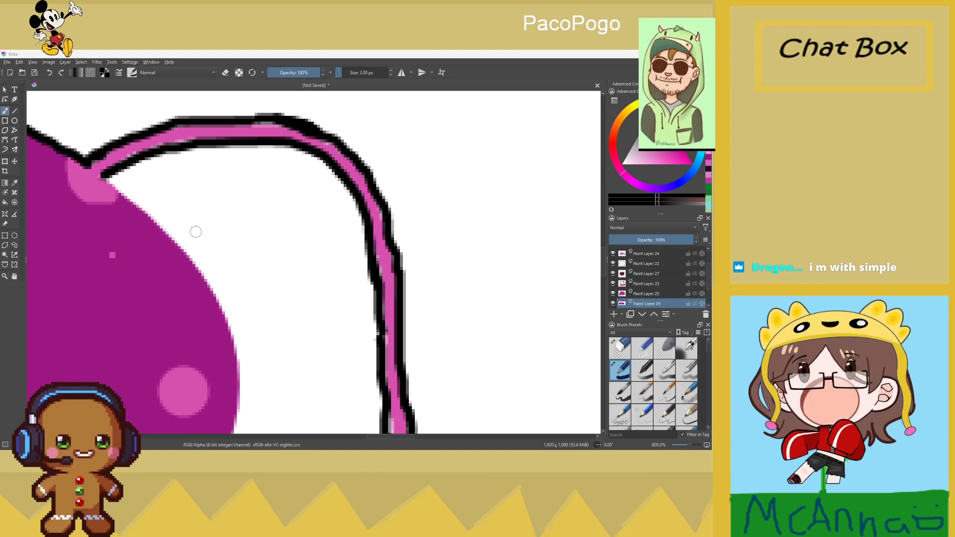
Outline the upper rump in black below the tail's base and thicken the lower end of the line
{"action": "mouse_move", "coordinate": [106, 176]}
{"action": "left_mouse_down"}
{"action": "mouse_move", "coordinate": [177, 245]}
{"action": "mouse_move", "coordinate": [232, 350]}
{"action": "left_mouse_up"}
{"action": "left_click_drag", "start_coordinate": [201, 271], "coordinate": [231, 348]}
{"action": "left_click_drag", "start_coordinate": [220, 313], "coordinate": [232, 341]}
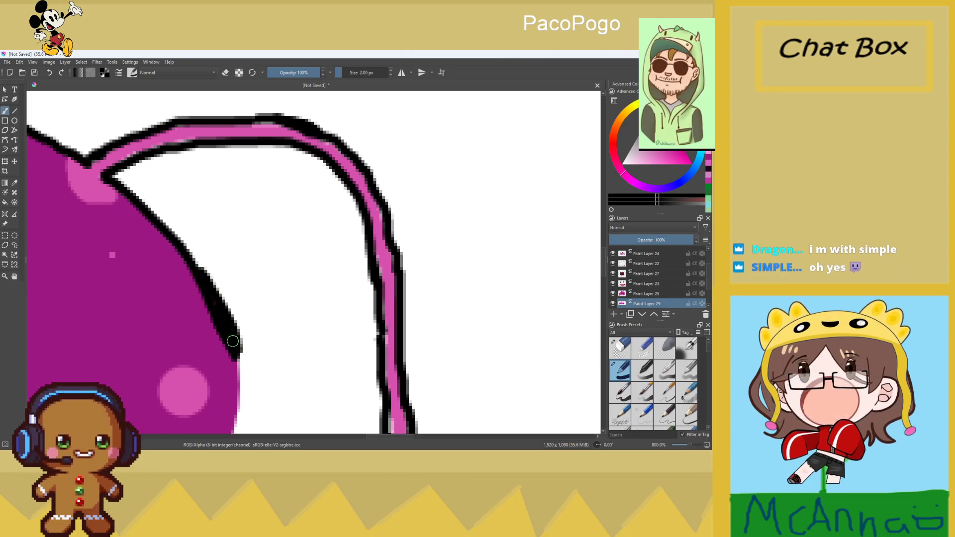
Check the whole drawing with the portrait in Group 20 shown over the cow, and hide the group again
{"action": "scroll", "coordinate": [232, 341], "scroll_direction": "down", "scroll_amount": 3}
{"action": "scroll", "coordinate": [232, 341], "scroll_direction": "down", "scroll_amount": 3}
{"action": "scroll", "coordinate": [196, 407], "scroll_direction": "up", "scroll_amount": 5}
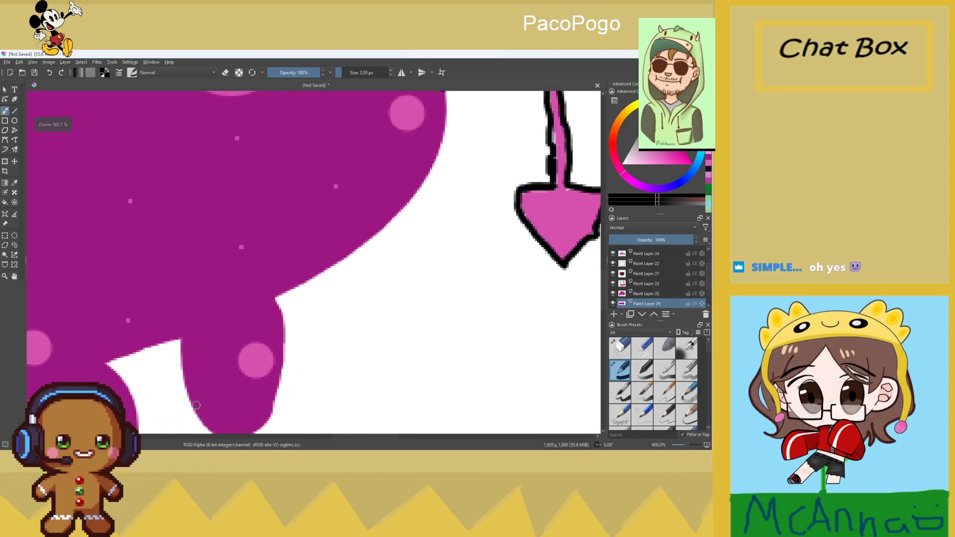
{"action": "scroll", "coordinate": [278, 301], "scroll_direction": "down", "scroll_amount": 8}
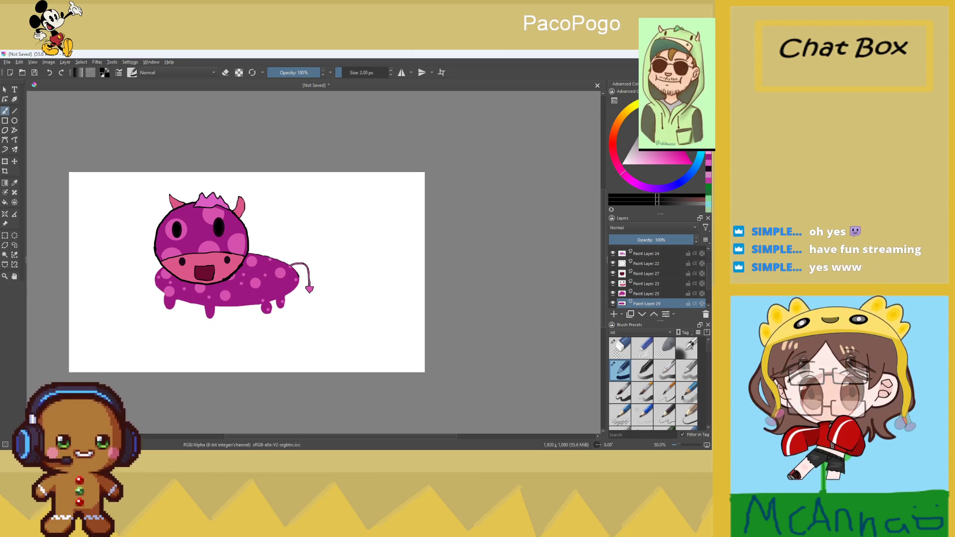
{"action": "scroll", "coordinate": [611, 265], "scroll_direction": "up", "scroll_amount": 1}
{"action": "left_click", "coordinate": [612, 252]}
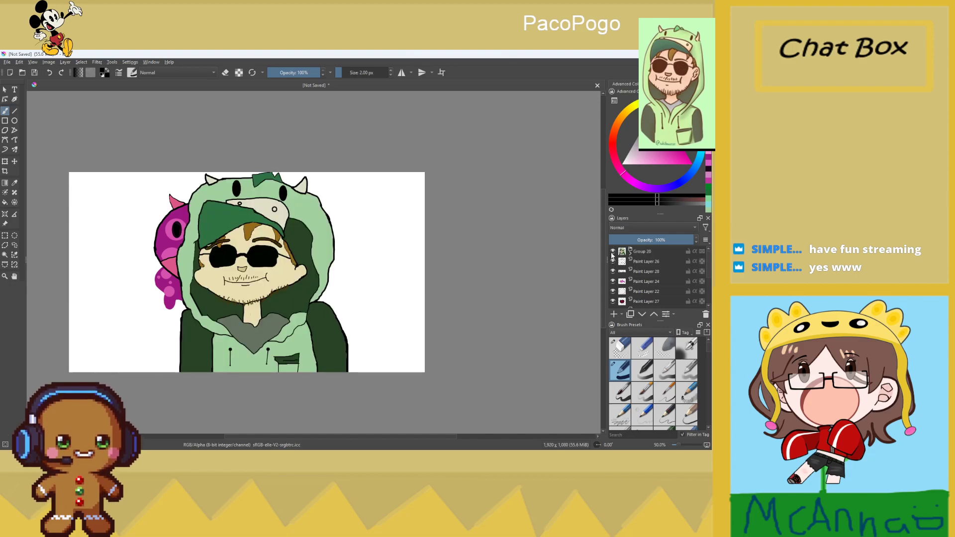
{"action": "left_click", "coordinate": [613, 252]}
{"action": "scroll", "coordinate": [298, 249], "scroll_direction": "up", "scroll_amount": 5}
{"action": "scroll", "coordinate": [298, 249], "scroll_direction": "down", "scroll_amount": 5}
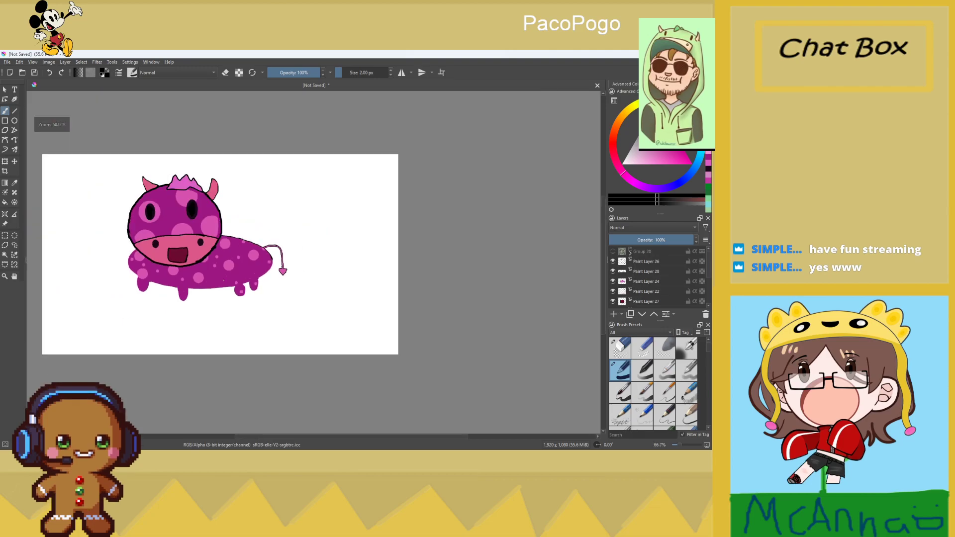
Outline the lower rump in black from the rearmost leg upward, and join it to the upper rump line with a thickened stroke
{"action": "scroll", "coordinate": [249, 249], "scroll_direction": "up", "scroll_amount": 1}
{"action": "scroll", "coordinate": [277, 290], "scroll_direction": "up", "scroll_amount": 3}
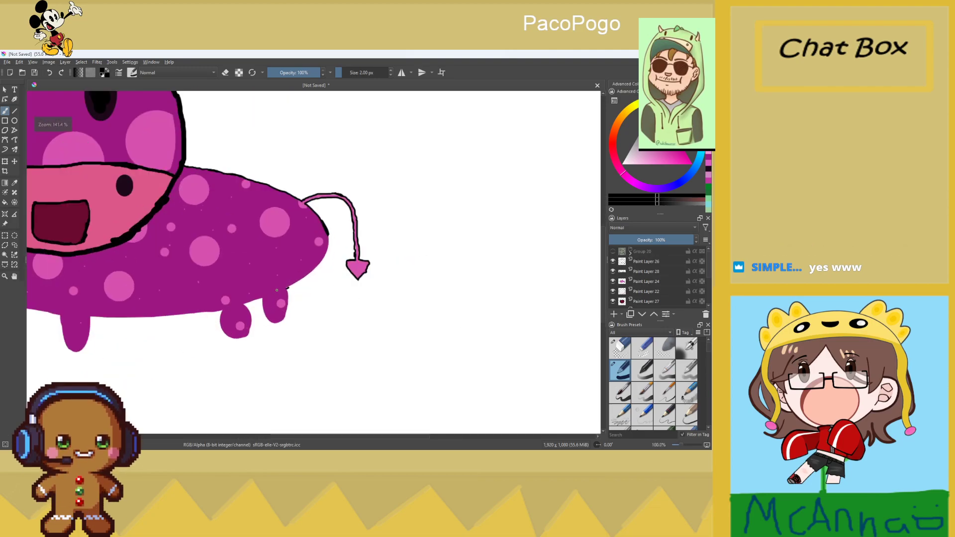
{"action": "scroll", "coordinate": [288, 287], "scroll_direction": "up", "scroll_amount": 5}
{"action": "mouse_move", "coordinate": [284, 281]}
{"action": "left_mouse_down"}
{"action": "mouse_move", "coordinate": [433, 176]}
{"action": "mouse_move", "coordinate": [484, 110]}
{"action": "mouse_move", "coordinate": [467, 141]}
{"action": "mouse_move", "coordinate": [380, 222]}
{"action": "mouse_move", "coordinate": [280, 279]}
{"action": "mouse_move", "coordinate": [354, 244]}
{"action": "left_mouse_up"}
{"action": "scroll", "coordinate": [377, 230], "scroll_direction": "down", "scroll_amount": 2}
{"action": "scroll", "coordinate": [377, 230], "scroll_direction": "up", "scroll_amount": 2}
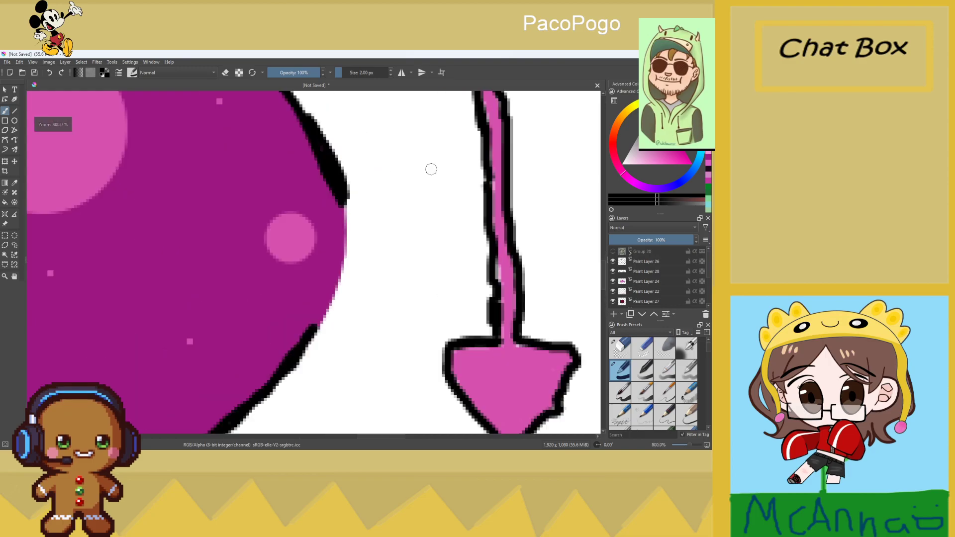
{"action": "mouse_move", "coordinate": [349, 201]}
{"action": "left_mouse_down"}
{"action": "mouse_move", "coordinate": [340, 280]}
{"action": "mouse_move", "coordinate": [312, 336]}
{"action": "left_mouse_up"}
{"action": "left_click_drag", "start_coordinate": [350, 239], "coordinate": [338, 278]}
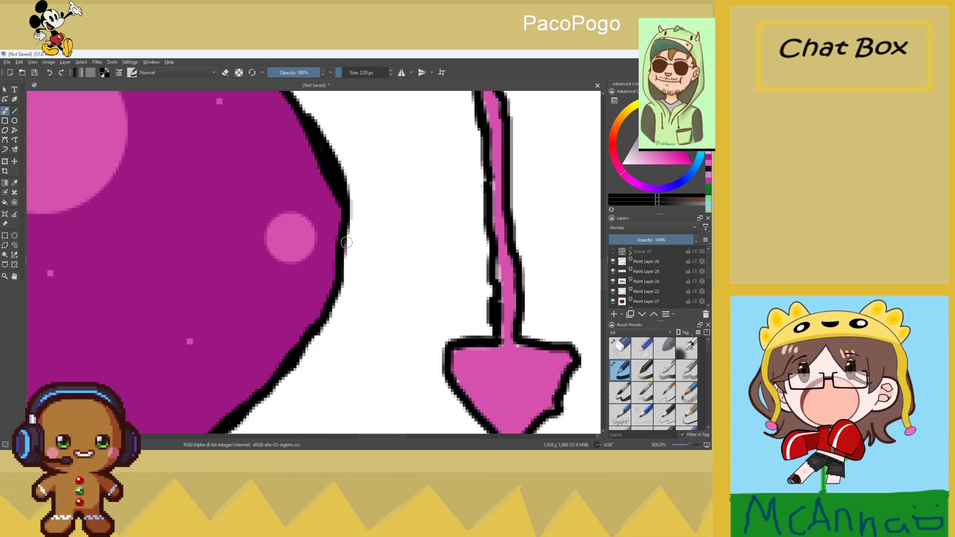
{"action": "mouse_move", "coordinate": [352, 213]}
{"action": "left_mouse_down"}
{"action": "mouse_move", "coordinate": [350, 233]}
{"action": "mouse_move", "coordinate": [349, 204]}
{"action": "left_mouse_up"}
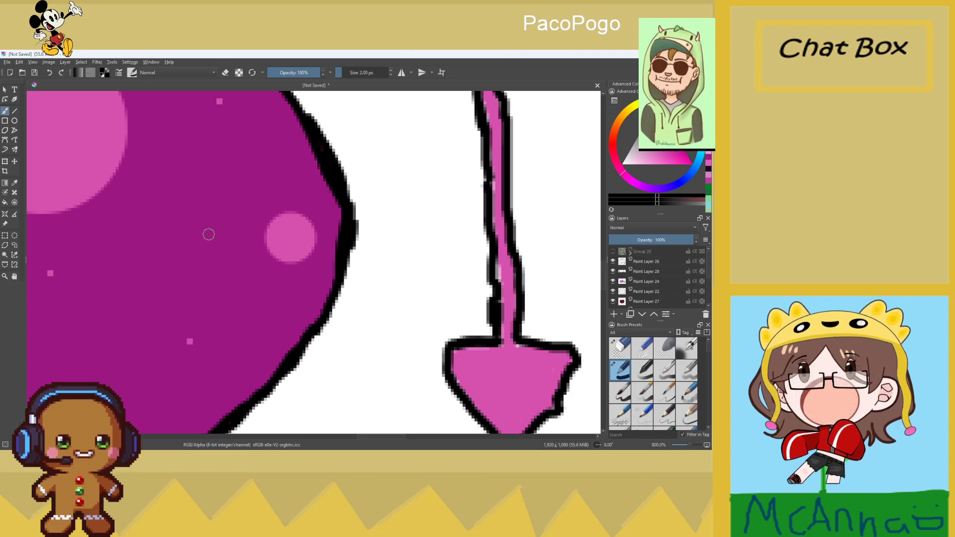
Outline the rearmost leg in black and fill the white gaps along its lower rear edge
{"action": "scroll", "coordinate": [217, 230], "scroll_direction": "down", "scroll_amount": 5}
{"action": "scroll", "coordinate": [228, 273], "scroll_direction": "up", "scroll_amount": 5}
{"action": "scroll", "coordinate": [298, 224], "scroll_direction": "down", "scroll_amount": 2}
{"action": "scroll", "coordinate": [435, 203], "scroll_direction": "up", "scroll_amount": 1}
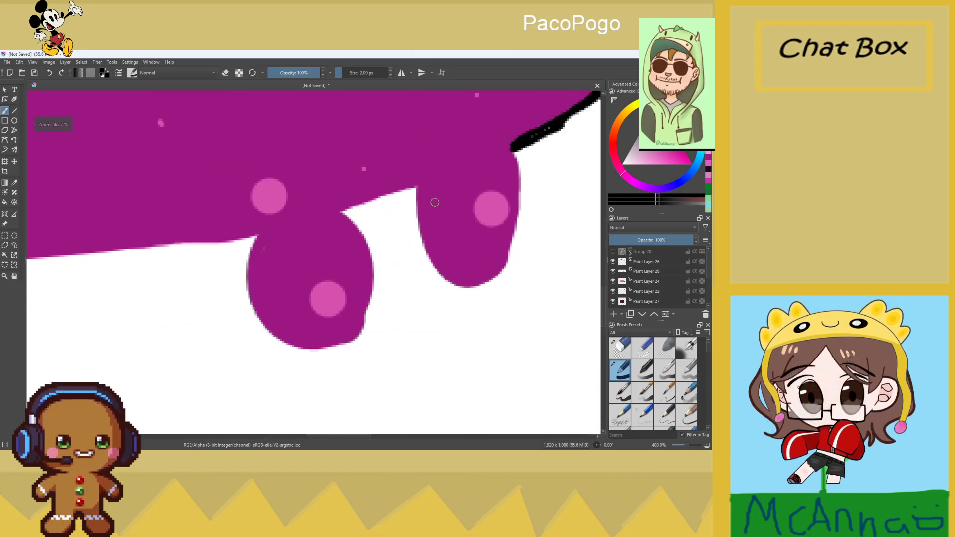
{"action": "mouse_move", "coordinate": [414, 188]}
{"action": "left_mouse_down"}
{"action": "mouse_move", "coordinate": [416, 239]}
{"action": "mouse_move", "coordinate": [413, 214]}
{"action": "mouse_move", "coordinate": [435, 270]}
{"action": "mouse_move", "coordinate": [446, 284]}
{"action": "mouse_move", "coordinate": [479, 289]}
{"action": "mouse_move", "coordinate": [516, 245]}
{"action": "mouse_move", "coordinate": [513, 149]}
{"action": "left_mouse_up"}
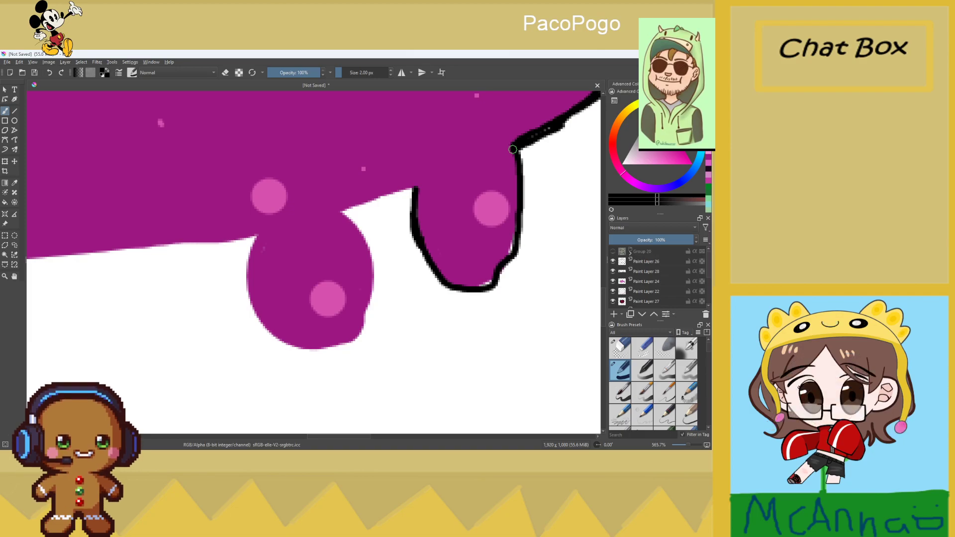
{"action": "left_click_drag", "start_coordinate": [514, 242], "coordinate": [497, 274]}
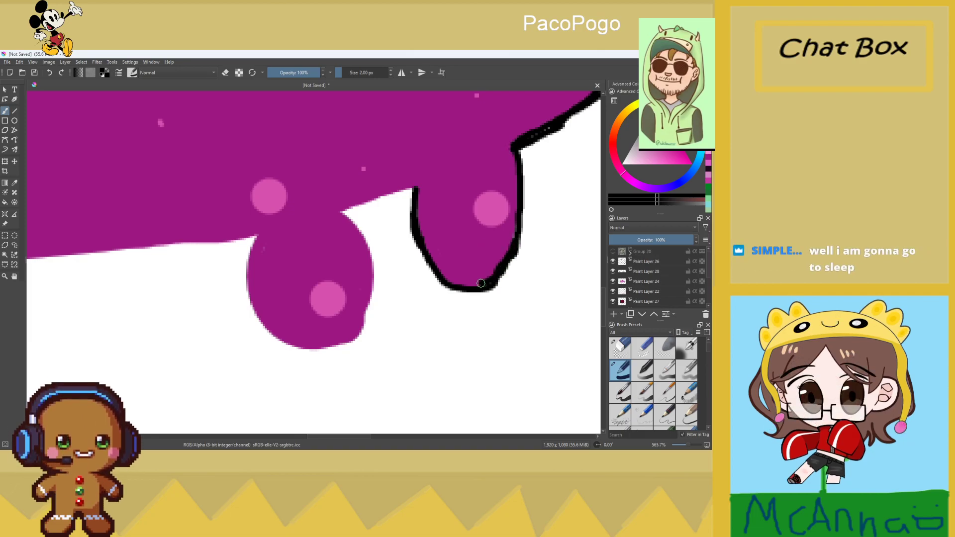
Outline the belly between the two hind legs, the second hind leg and the start of the belly beyond it, thickening the foot's line
{"action": "left_click_drag", "start_coordinate": [342, 215], "coordinate": [394, 195]}
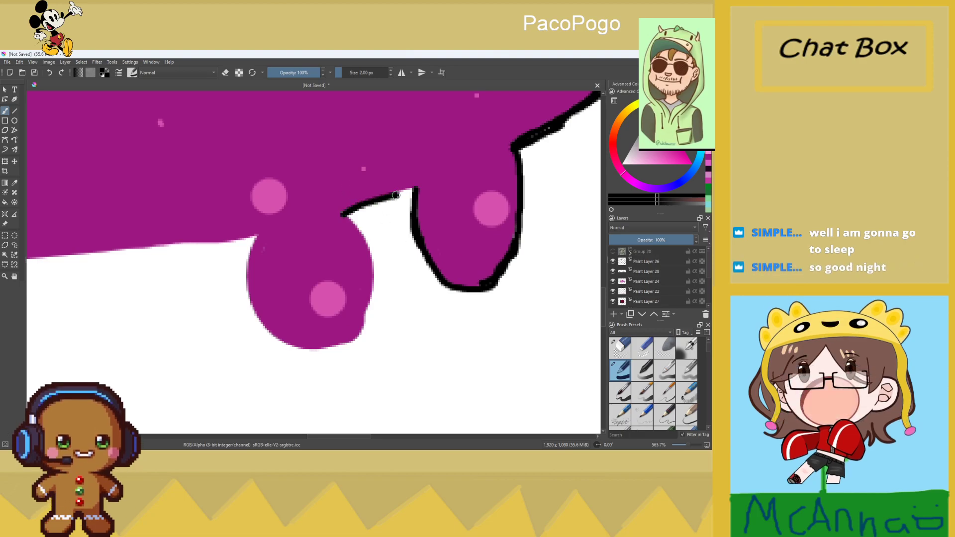
{"action": "mouse_move", "coordinate": [347, 214]}
{"action": "left_mouse_down"}
{"action": "mouse_move", "coordinate": [366, 235]}
{"action": "mouse_move", "coordinate": [372, 265]}
{"action": "mouse_move", "coordinate": [364, 312]}
{"action": "left_mouse_up"}
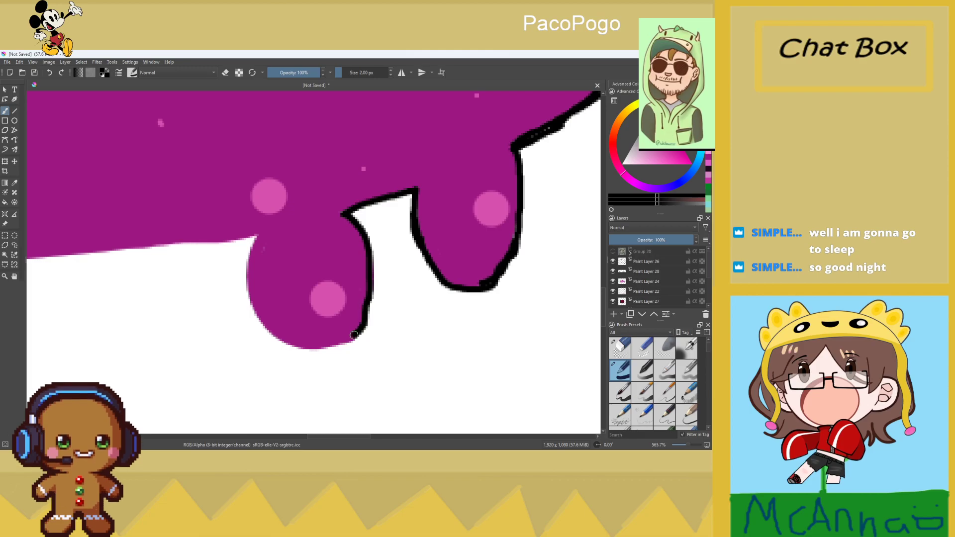
{"action": "mouse_move", "coordinate": [326, 340]}
{"action": "left_mouse_down"}
{"action": "mouse_move", "coordinate": [288, 343]}
{"action": "mouse_move", "coordinate": [263, 320]}
{"action": "mouse_move", "coordinate": [249, 258]}
{"action": "mouse_move", "coordinate": [209, 242]}
{"action": "mouse_move", "coordinate": [146, 247]}
{"action": "left_mouse_up"}
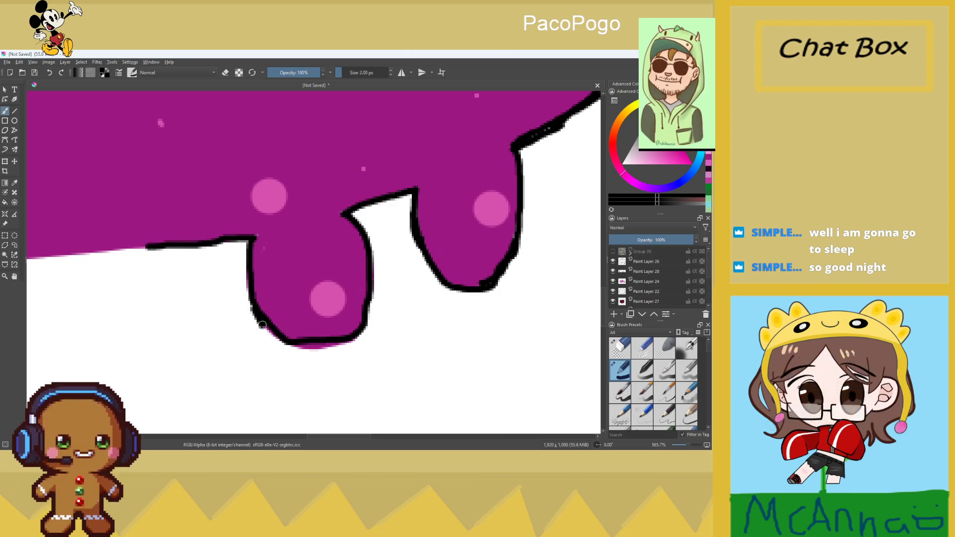
{"action": "left_click_drag", "start_coordinate": [313, 346], "coordinate": [346, 343]}
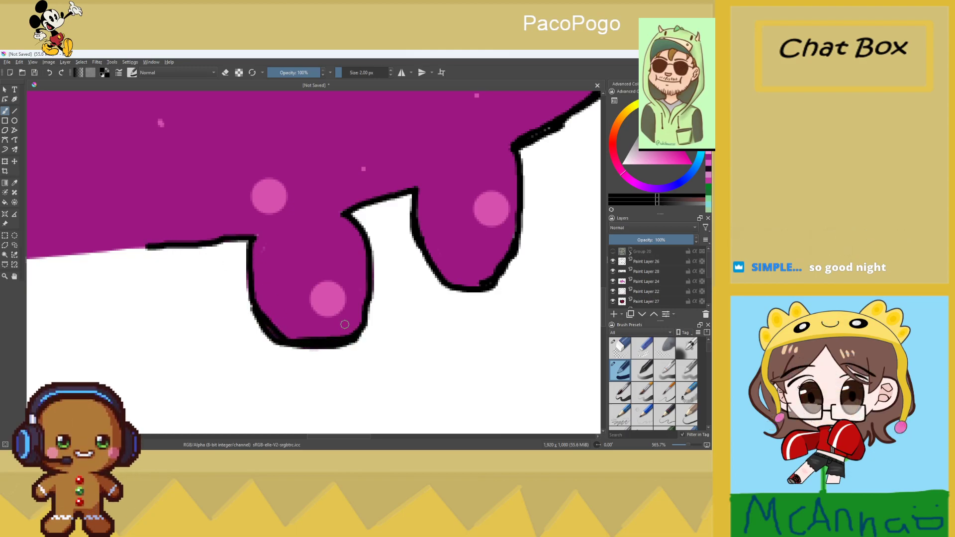
{"action": "left_click_drag", "start_coordinate": [249, 295], "coordinate": [254, 314]}
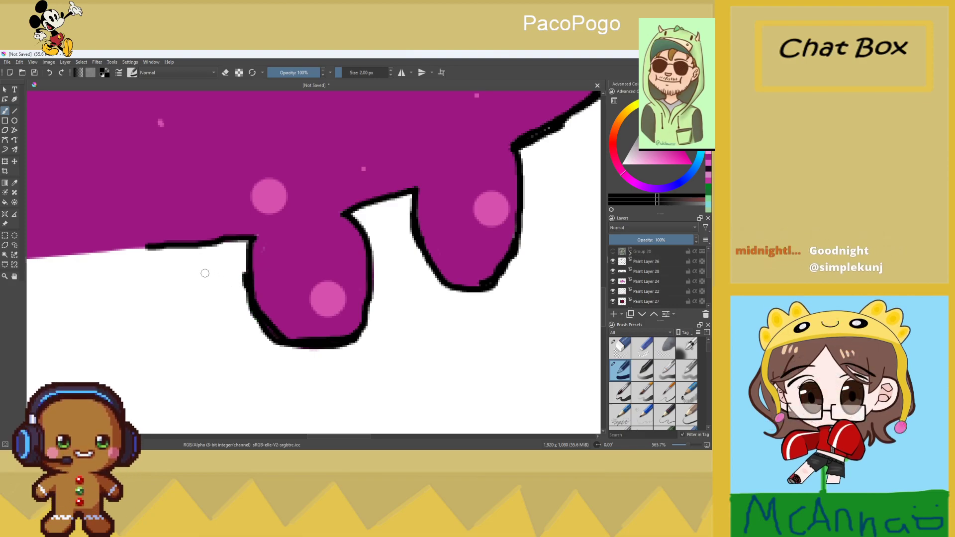
Outline the belly in black from the second hind leg forward to the nearer front leg
{"action": "scroll", "coordinate": [143, 262], "scroll_direction": "down", "scroll_amount": 3}
{"action": "scroll", "coordinate": [144, 262], "scroll_direction": "up", "scroll_amount": 3}
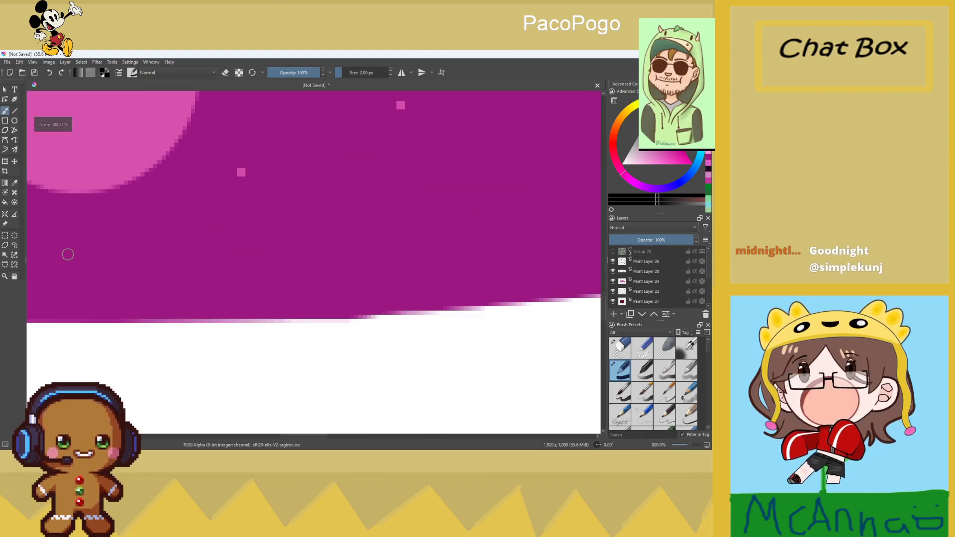
{"action": "left_click_drag", "start_coordinate": [155, 288], "coordinate": [383, 271]}
{"action": "scroll", "coordinate": [188, 297], "scroll_direction": "down", "scroll_amount": 3}
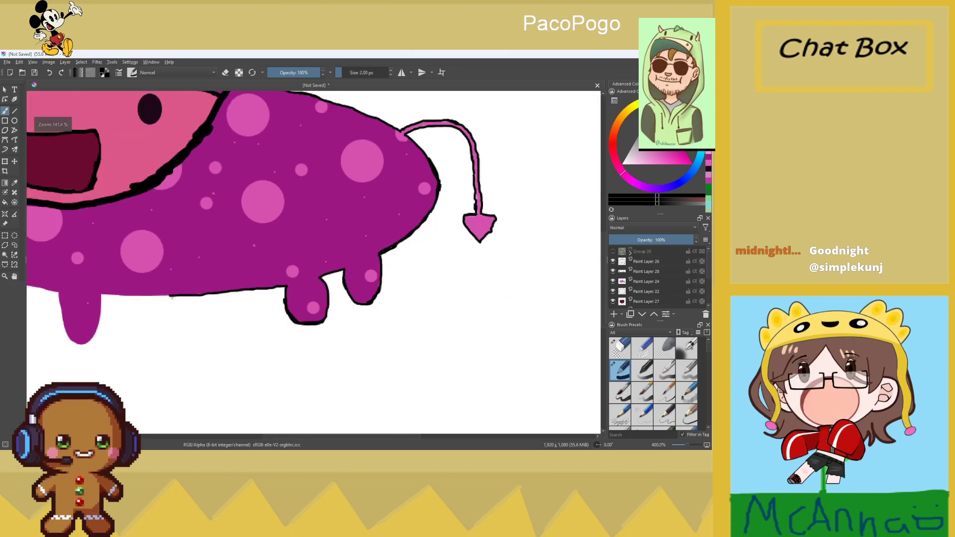
{"action": "scroll", "coordinate": [196, 302], "scroll_direction": "up", "scroll_amount": 3}
{"action": "left_click_drag", "start_coordinate": [245, 326], "coordinate": [436, 329]}
{"action": "scroll", "coordinate": [242, 192], "scroll_direction": "down", "scroll_amount": 3}
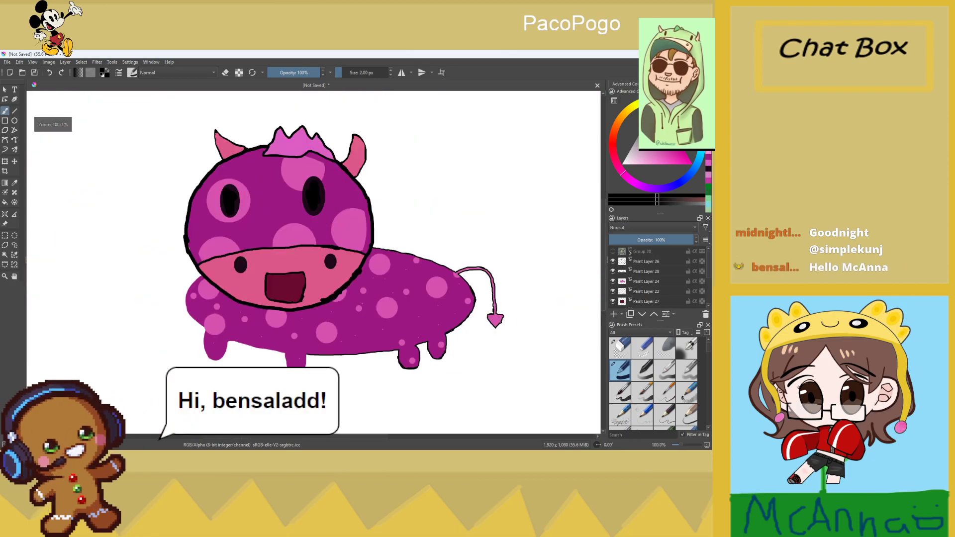
Outline the front leg under the middle of the belly in black, joining it to the belly line
{"action": "scroll", "coordinate": [243, 191], "scroll_direction": "up", "scroll_amount": 3}
{"action": "mouse_move", "coordinate": [258, 229]}
{"action": "left_mouse_down"}
{"action": "mouse_move", "coordinate": [283, 327]}
{"action": "mouse_move", "coordinate": [325, 340]}
{"action": "mouse_move", "coordinate": [351, 324]}
{"action": "left_mouse_up"}
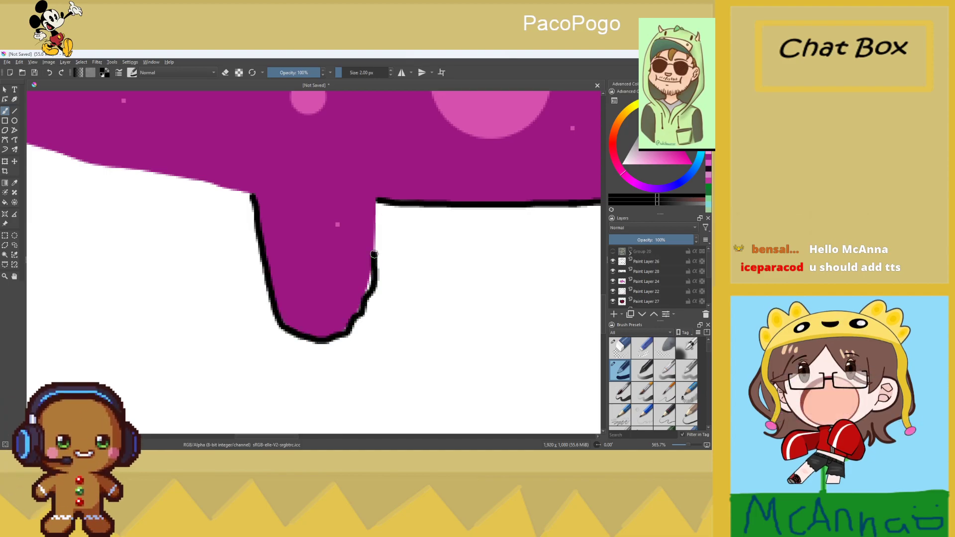
{"action": "left_click_drag", "start_coordinate": [374, 255], "coordinate": [377, 215]}
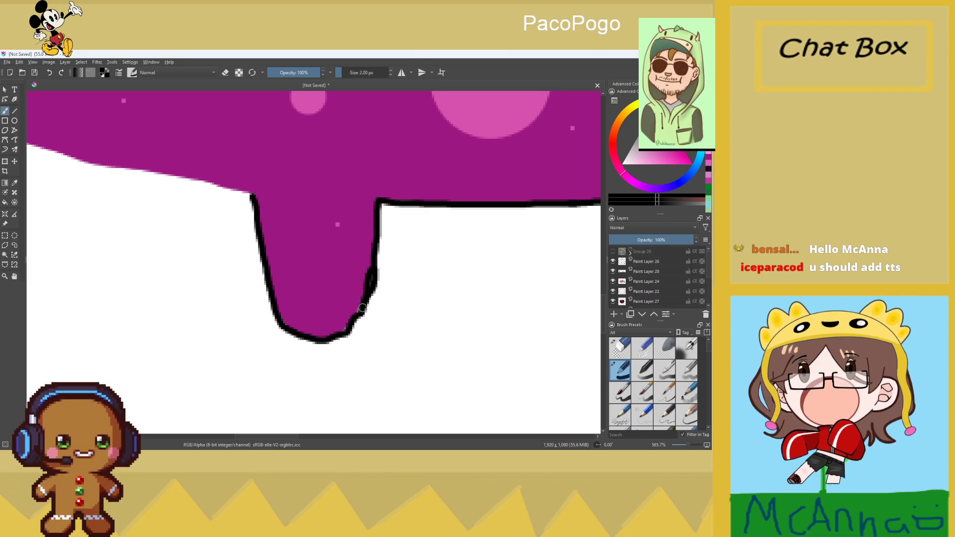
Outline the belly between the two front legs and the foremost leg's inner edge, filling the white gap beside that leg
{"action": "scroll", "coordinate": [219, 242], "scroll_direction": "down", "scroll_amount": 5}
{"action": "scroll", "coordinate": [79, 179], "scroll_direction": "up", "scroll_amount": 3}
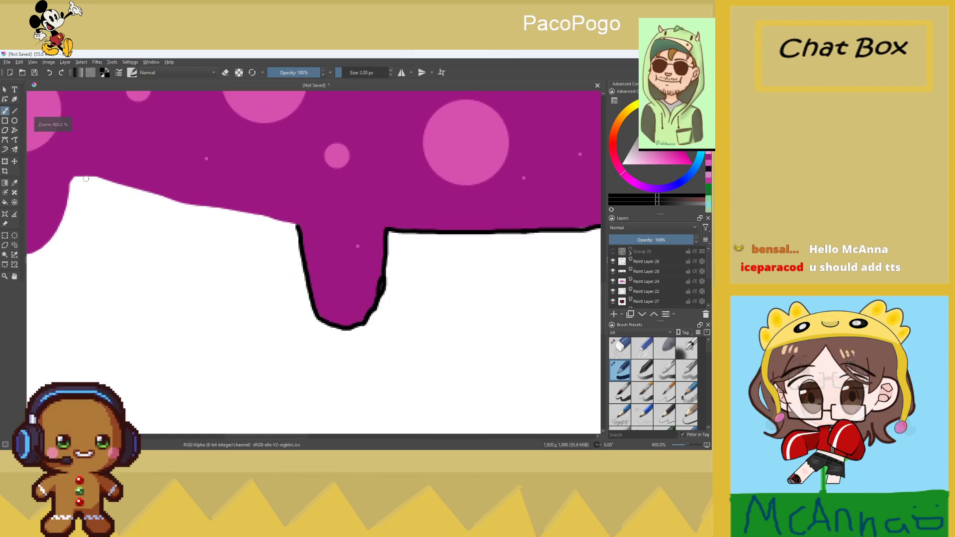
{"action": "left_click_drag", "start_coordinate": [71, 180], "coordinate": [172, 199]}
{"action": "left_click_drag", "start_coordinate": [234, 211], "coordinate": [294, 226]}
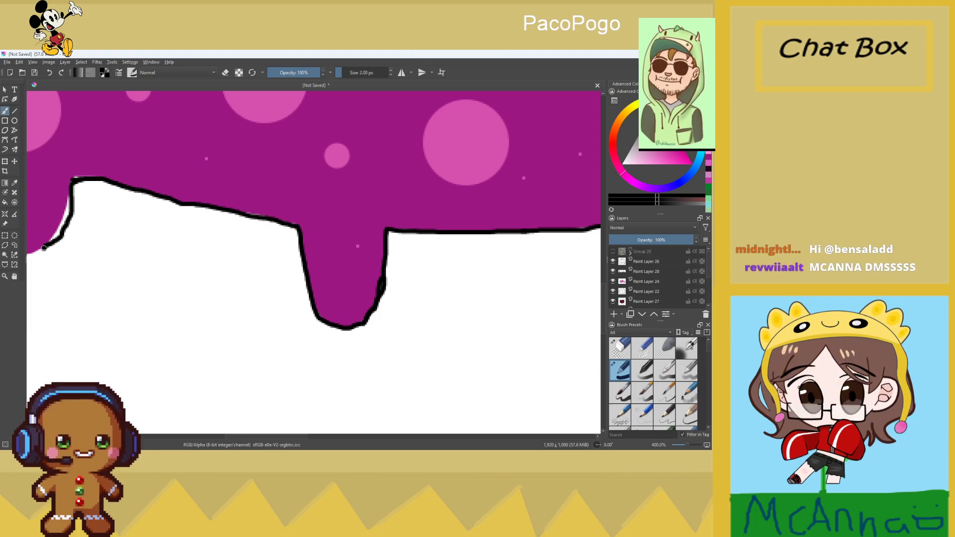
{"action": "scroll", "coordinate": [43, 247], "scroll_direction": "down", "scroll_amount": 3}
{"action": "scroll", "coordinate": [42, 247], "scroll_direction": "up", "scroll_amount": 6}
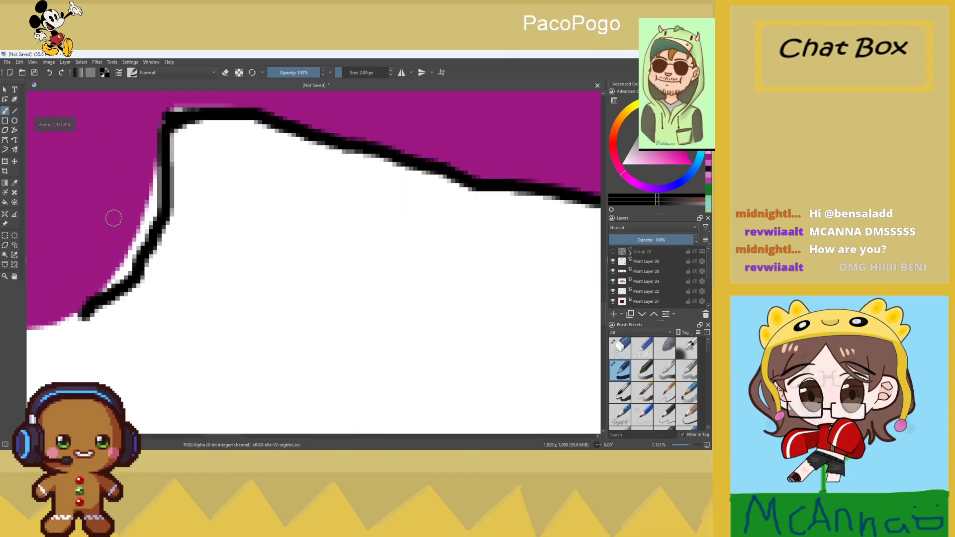
{"action": "mouse_move", "coordinate": [157, 162]}
{"action": "left_mouse_down"}
{"action": "mouse_move", "coordinate": [142, 219]}
{"action": "mouse_move", "coordinate": [95, 294]}
{"action": "mouse_move", "coordinate": [144, 238]}
{"action": "mouse_move", "coordinate": [171, 116]}
{"action": "mouse_move", "coordinate": [189, 111]}
{"action": "mouse_move", "coordinate": [173, 174]}
{"action": "left_mouse_up"}
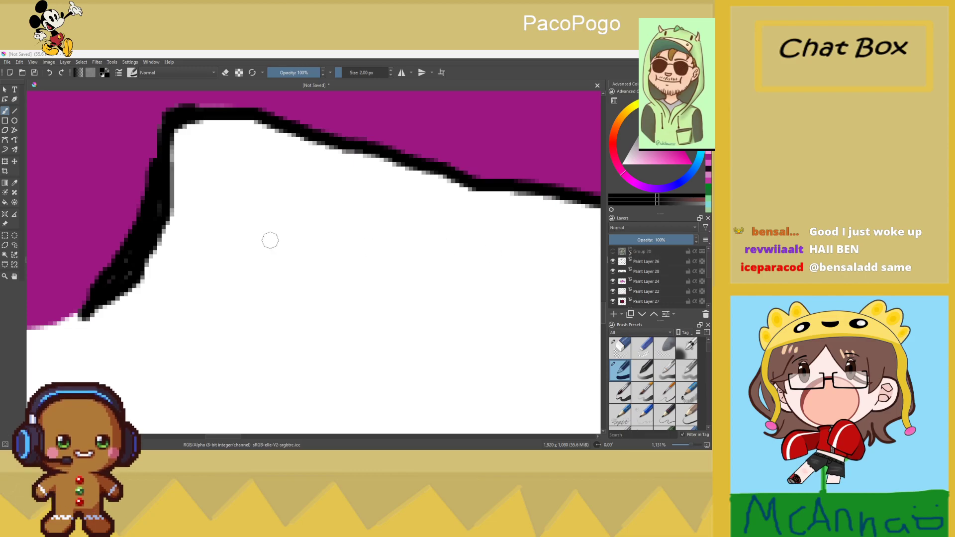
Outline the outer edge and foot of the foremost leg in black, joining them to its thickened inner line
{"action": "scroll", "coordinate": [270, 240], "scroll_direction": "down", "scroll_amount": 5}
{"action": "scroll", "coordinate": [100, 207], "scroll_direction": "up", "scroll_amount": 4}
{"action": "scroll", "coordinate": [157, 134], "scroll_direction": "down", "scroll_amount": 2}
{"action": "mouse_move", "coordinate": [157, 133]}
{"action": "left_mouse_down"}
{"action": "mouse_move", "coordinate": [156, 250]}
{"action": "mouse_move", "coordinate": [179, 297]}
{"action": "mouse_move", "coordinate": [205, 317]}
{"action": "mouse_move", "coordinate": [244, 321]}
{"action": "mouse_move", "coordinate": [259, 312]}
{"action": "left_mouse_up"}
{"action": "left_click_drag", "start_coordinate": [268, 309], "coordinate": [260, 305]}
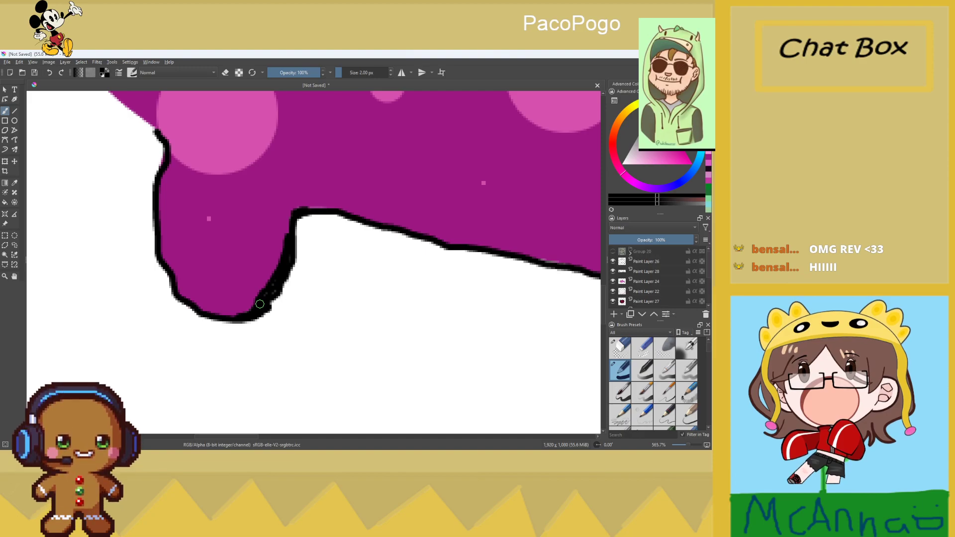
Outline the chest in black from the head down to the foremost leg, and thicken the upper part of the line
{"action": "scroll", "coordinate": [260, 304], "scroll_direction": "down", "scroll_amount": 5}
{"action": "scroll", "coordinate": [125, 101], "scroll_direction": "up", "scroll_amount": 6}
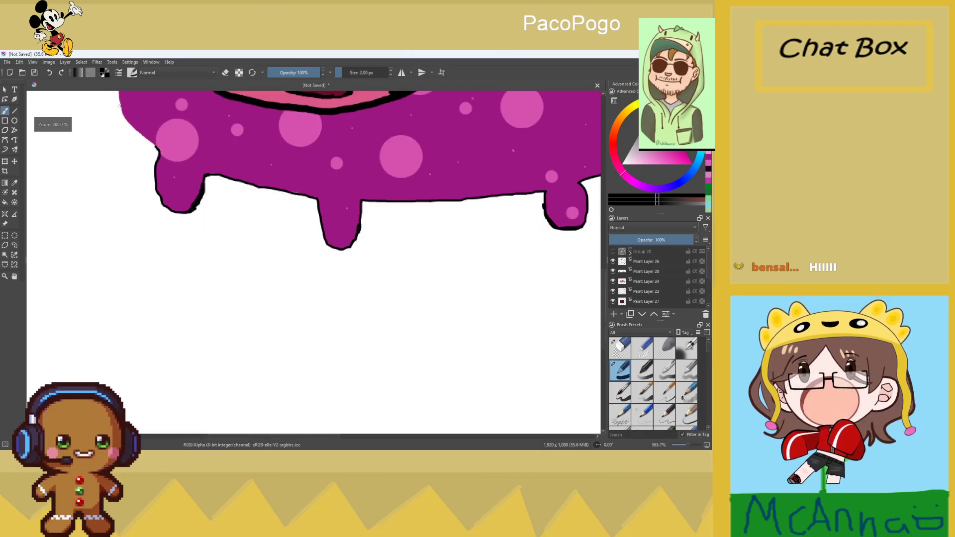
{"action": "scroll", "coordinate": [522, 249], "scroll_direction": "down", "scroll_amount": 2}
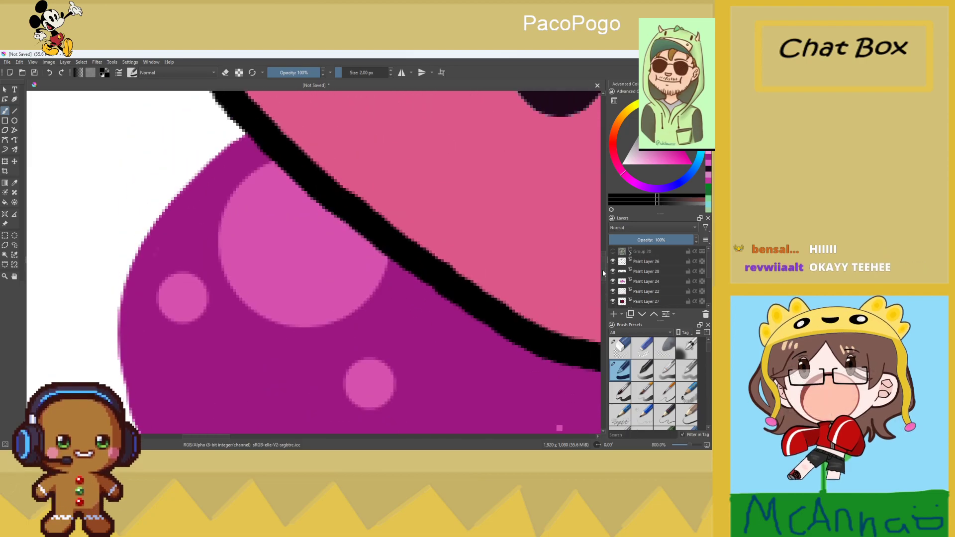
{"action": "scroll", "coordinate": [282, 209], "scroll_direction": "down", "scroll_amount": 1}
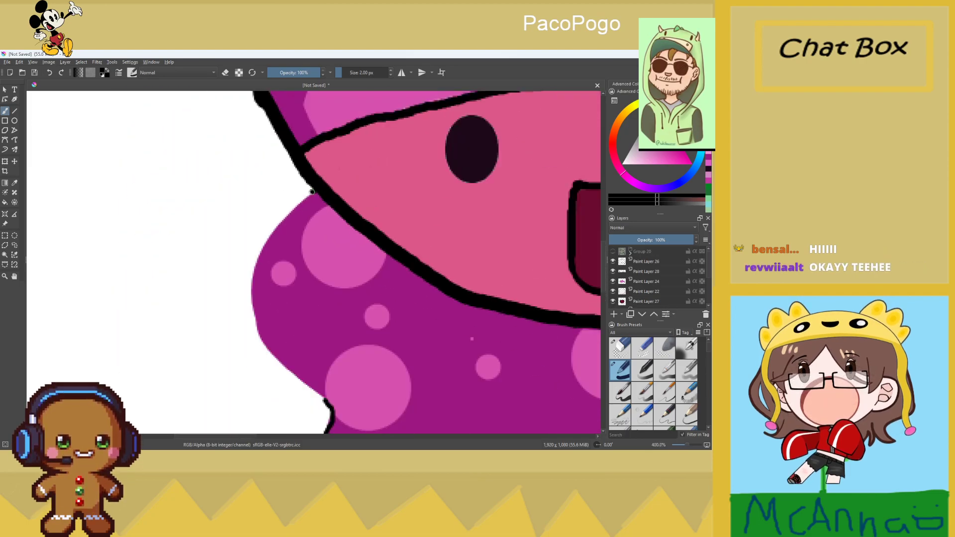
{"action": "mouse_move", "coordinate": [280, 227]}
{"action": "left_mouse_down"}
{"action": "mouse_move", "coordinate": [259, 260]}
{"action": "mouse_move", "coordinate": [255, 308]}
{"action": "mouse_move", "coordinate": [272, 356]}
{"action": "mouse_move", "coordinate": [316, 392]}
{"action": "left_mouse_up"}
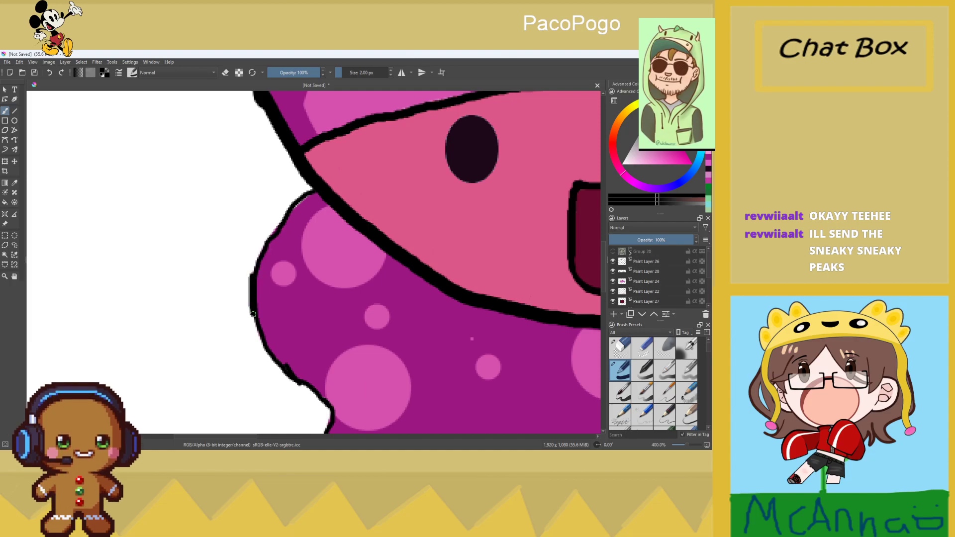
{"action": "left_click_drag", "start_coordinate": [295, 200], "coordinate": [247, 281]}
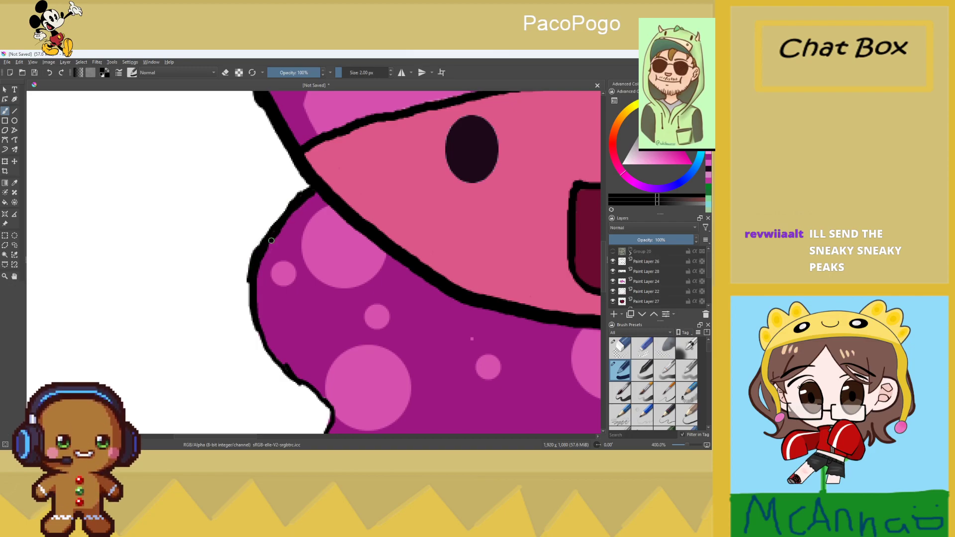
Check the outlined cow as a whole and up close for gaps in its outline
{"action": "key", "text": "2"}
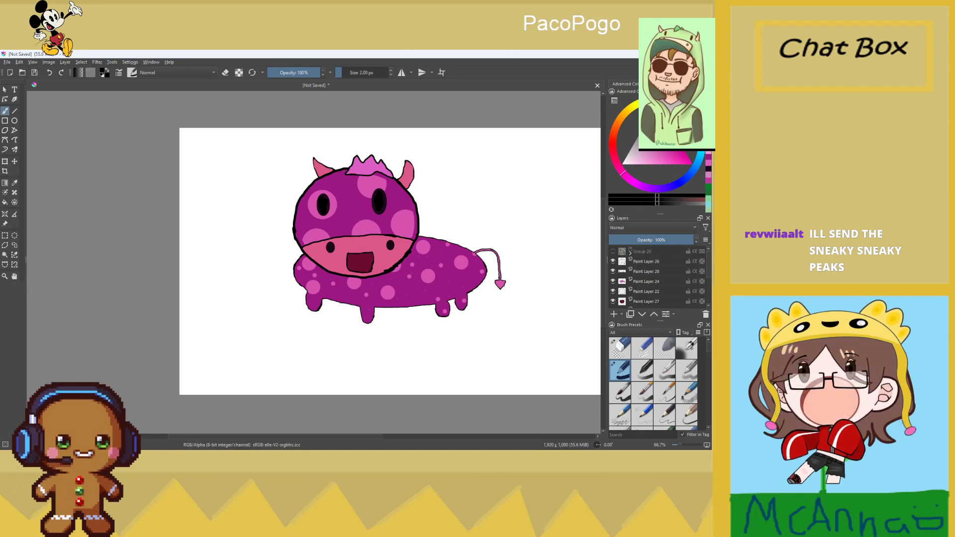
{"action": "scroll", "coordinate": [327, 271], "scroll_direction": "up", "scroll_amount": 2}
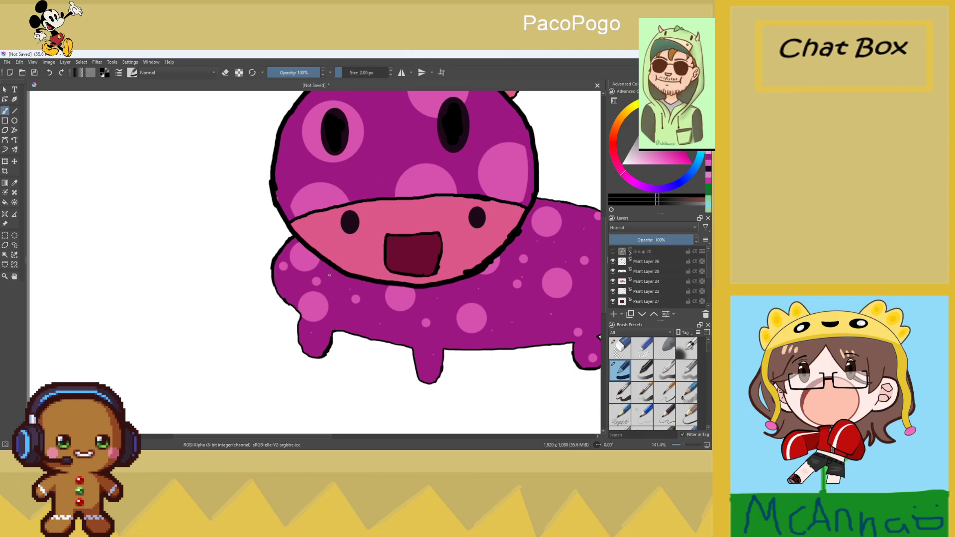
{"action": "scroll", "coordinate": [444, 228], "scroll_direction": "down", "scroll_amount": 3}
{"action": "scroll", "coordinate": [508, 217], "scroll_direction": "up", "scroll_amount": 1}
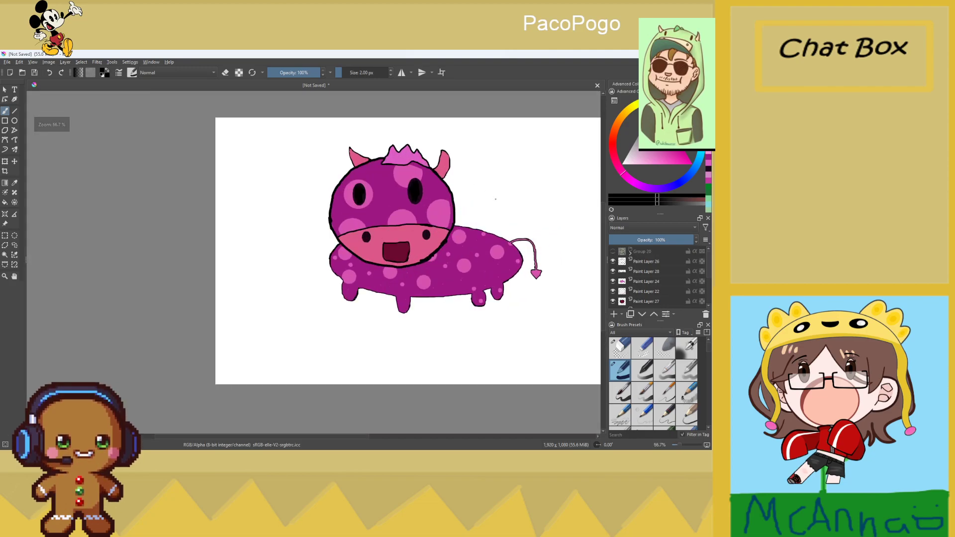
{"action": "scroll", "coordinate": [508, 217], "scroll_direction": "up", "scroll_amount": 2}
{"action": "scroll", "coordinate": [421, 215], "scroll_direction": "down", "scroll_amount": 2}
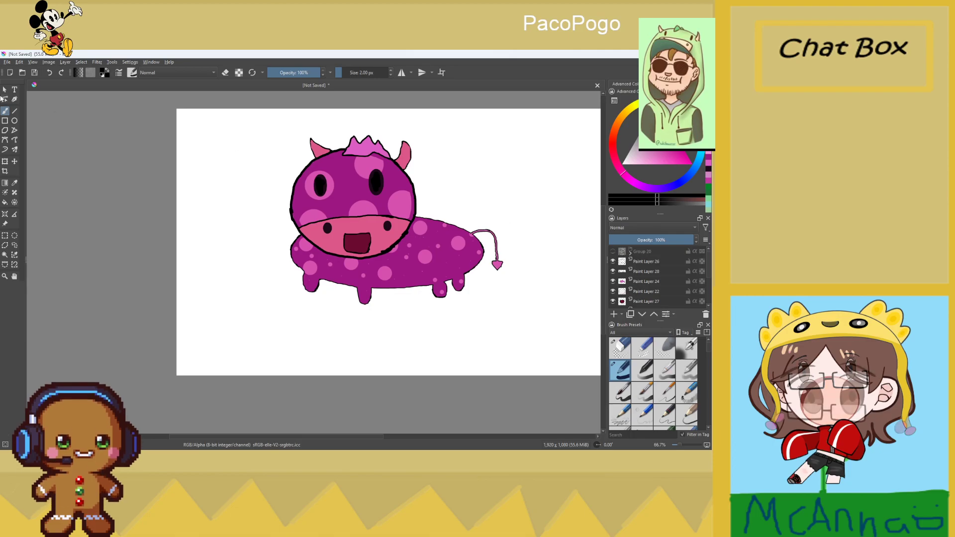
{"action": "scroll", "coordinate": [561, 245], "scroll_direction": "down", "scroll_amount": 2}
Group all of the cow's paint layers up to Paint Layer 26, and select the collapsed group
{"action": "scroll", "coordinate": [677, 277], "scroll_direction": "down", "scroll_amount": 2}
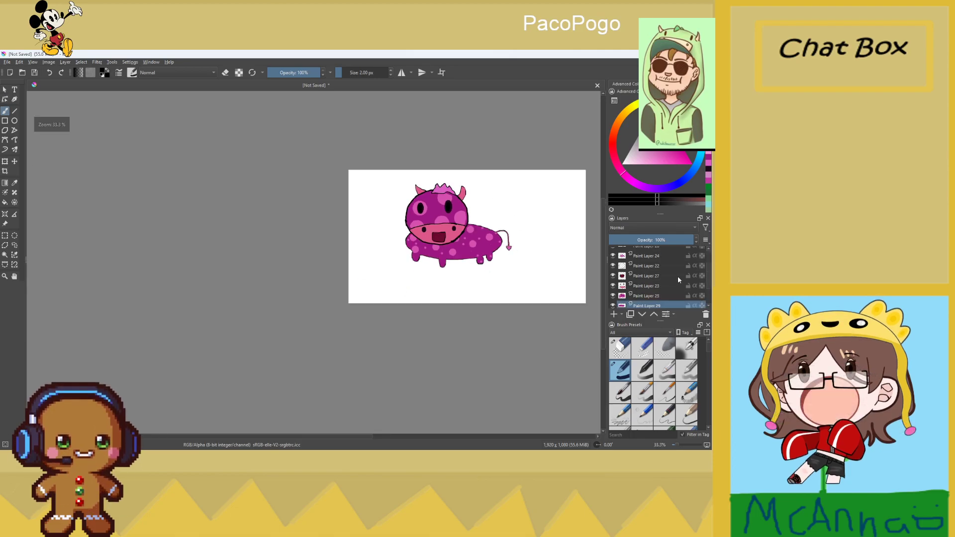
{"action": "scroll", "coordinate": [640, 273], "scroll_direction": "up", "scroll_amount": 3}
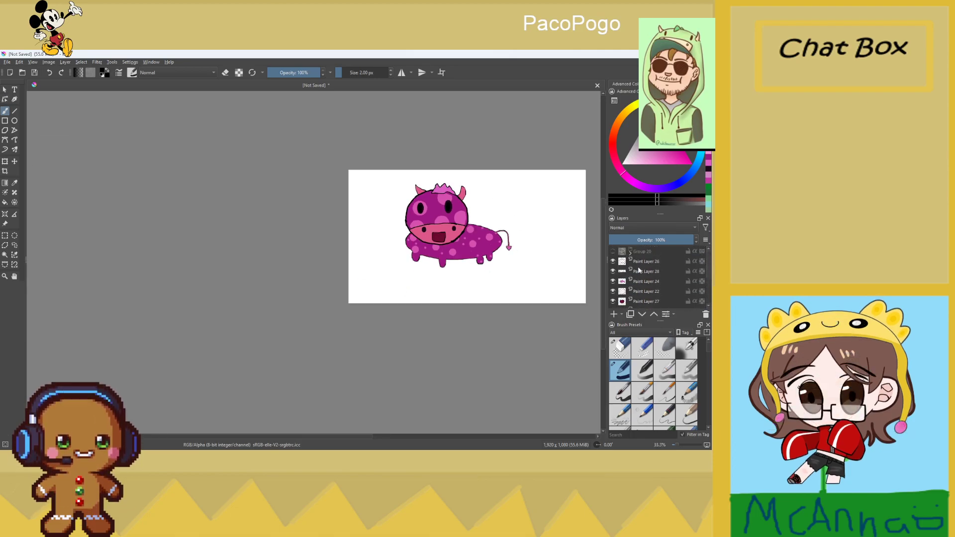
{"action": "left_click", "coordinate": [641, 264], "text": "shift"}
{"action": "right_click", "coordinate": [639, 265]}
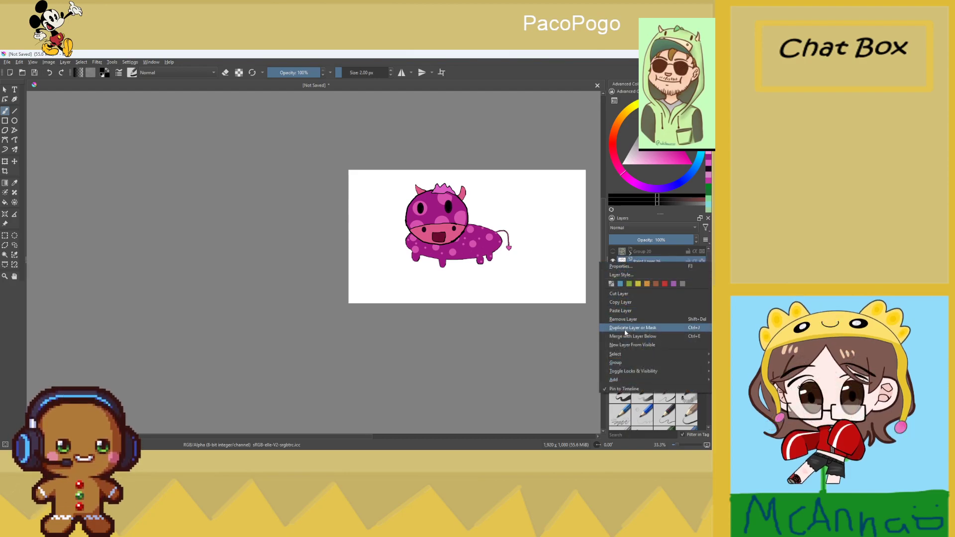
{"action": "mouse_move", "coordinate": [629, 362]}
{"action": "left_click", "coordinate": [527, 363]}
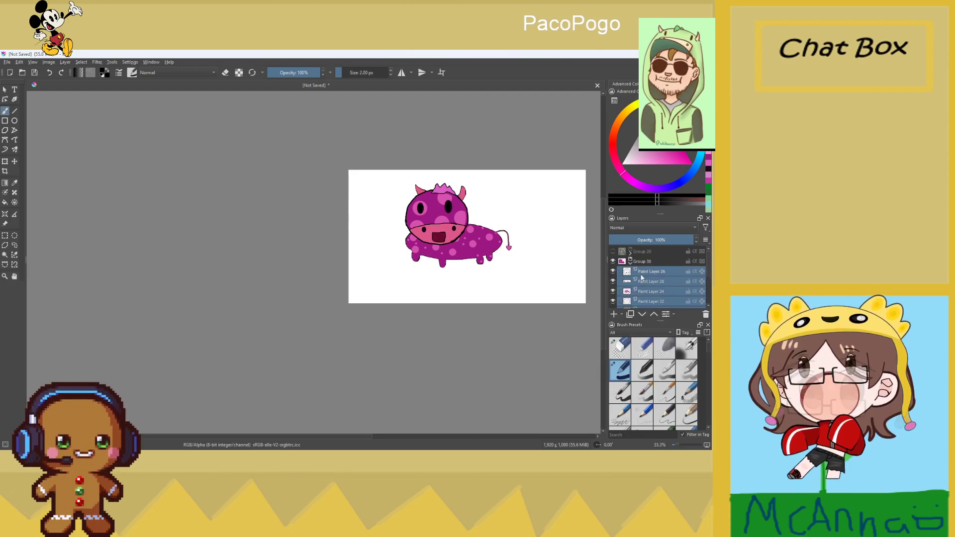
{"action": "left_click", "coordinate": [641, 262]}
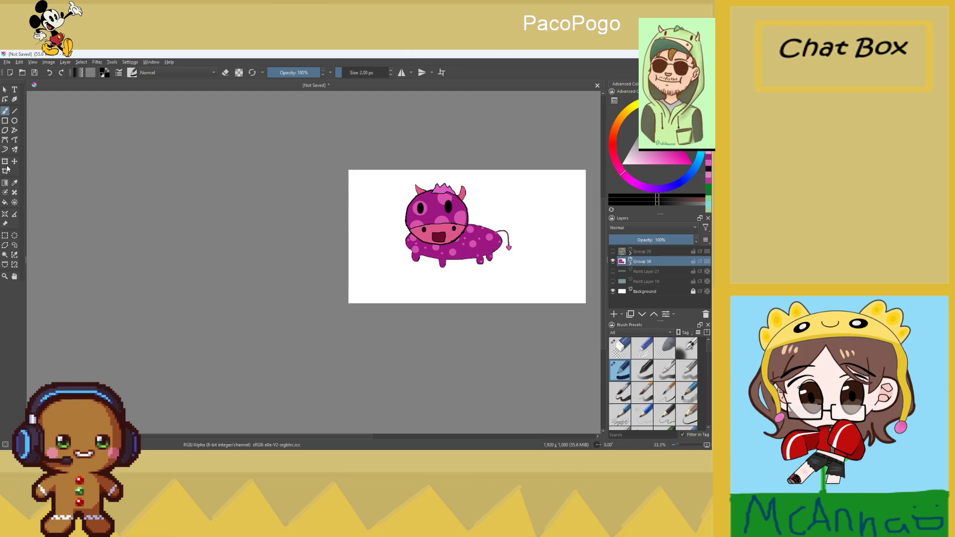
Shrink the grouped cow to a small figure and move it to the lower left part of the canvas
{"action": "left_click", "coordinate": [5, 161]}
{"action": "left_click_drag", "start_coordinate": [476, 214], "coordinate": [446, 227]}
{"action": "left_click_drag", "start_coordinate": [480, 196], "coordinate": [397, 261]}
{"action": "scroll", "coordinate": [396, 261], "scroll_direction": "up", "scroll_amount": 2}
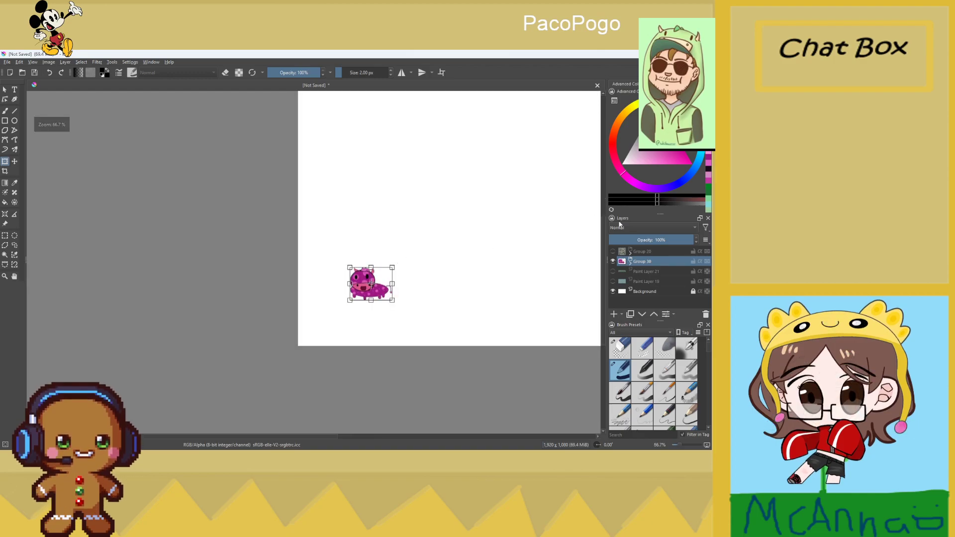
Show the portrait in Group 20 together with the sky and grass on Paint Layers 19 and 21
{"action": "left_click", "coordinate": [613, 251]}
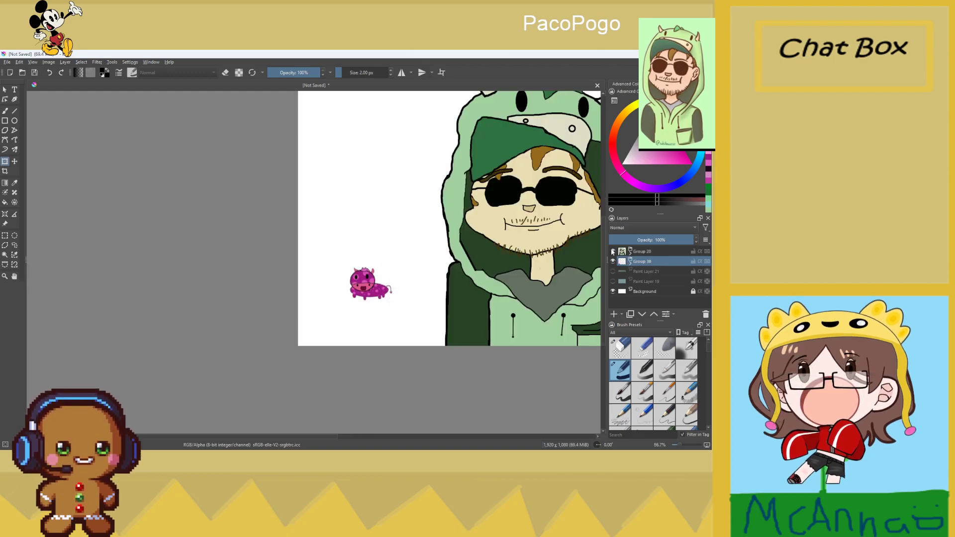
{"action": "left_click", "coordinate": [613, 281]}
{"action": "left_click", "coordinate": [613, 271]}
{"action": "scroll", "coordinate": [483, 260], "scroll_direction": "down", "scroll_amount": 3}
{"action": "scroll", "coordinate": [483, 259], "scroll_direction": "up", "scroll_amount": 1}
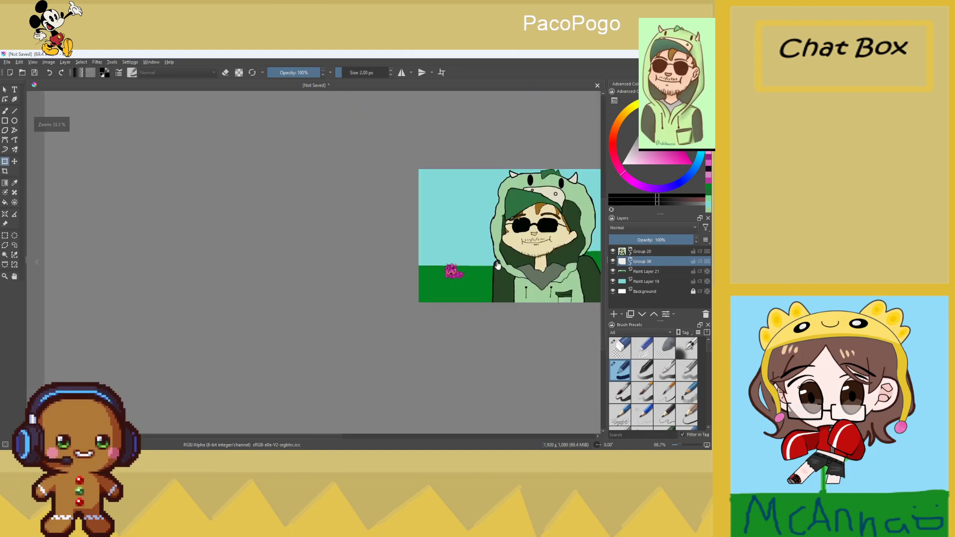
Move the small cow onto the grass close to the portrait's left sleeve
{"action": "scroll", "coordinate": [482, 260], "scroll_direction": "down", "scroll_amount": 2}
{"action": "scroll", "coordinate": [365, 262], "scroll_direction": "up", "scroll_amount": 4}
{"action": "left_click", "coordinate": [187, 313]}
{"action": "left_click_drag", "start_coordinate": [189, 306], "coordinate": [217, 318]}
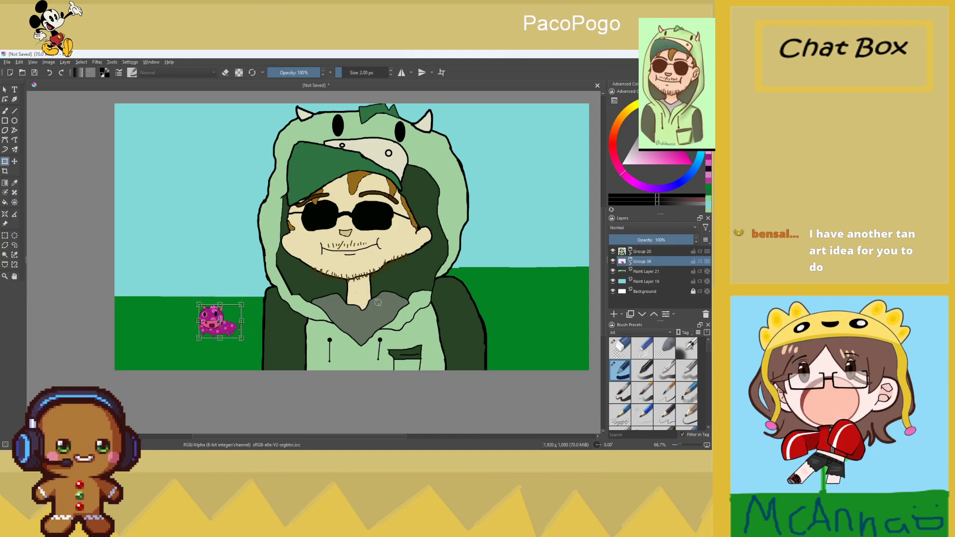
Duplicate the cow's group and collapse the original Group 30
{"action": "right_click", "coordinate": [648, 261]}
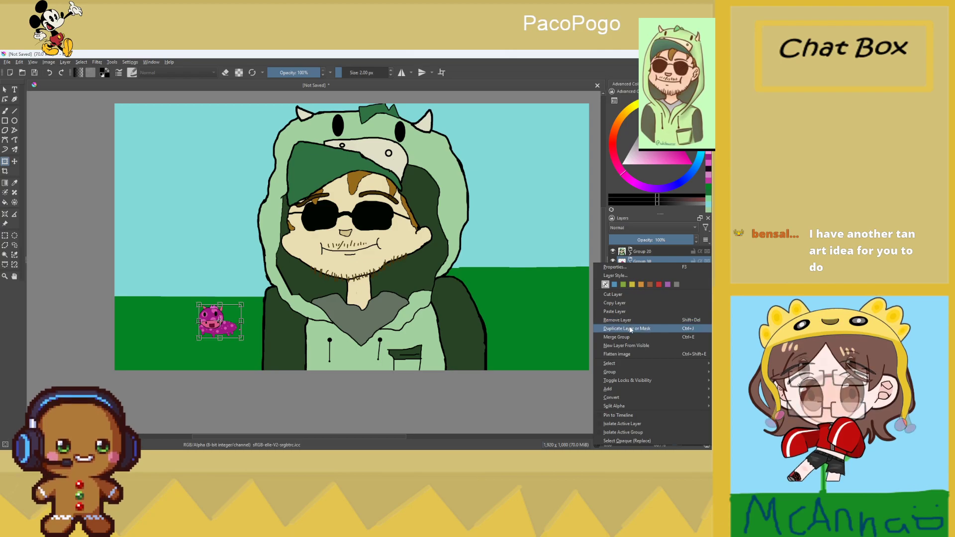
{"action": "left_click", "coordinate": [630, 328]}
{"action": "left_click", "coordinate": [631, 271]}
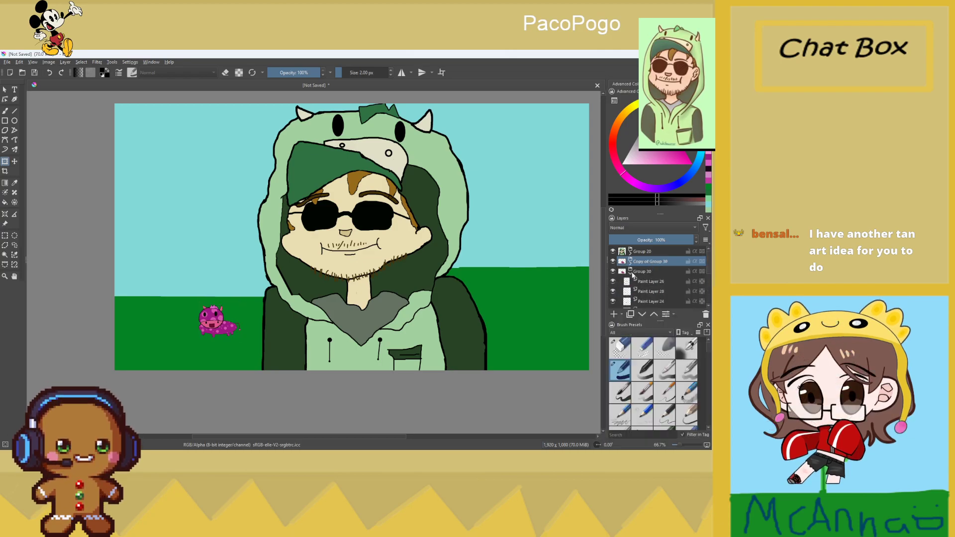
{"action": "left_click", "coordinate": [631, 271]}
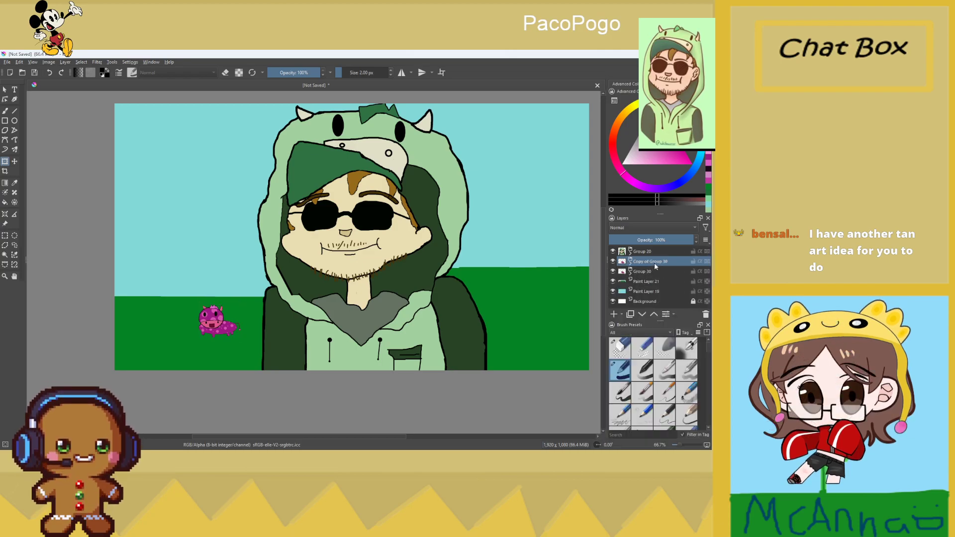
Duplicate the copied cow group three more times, and tidy the expanded copy in the layer stack
{"action": "right_click", "coordinate": [654, 267]}
{"action": "left_click", "coordinate": [632, 324]}
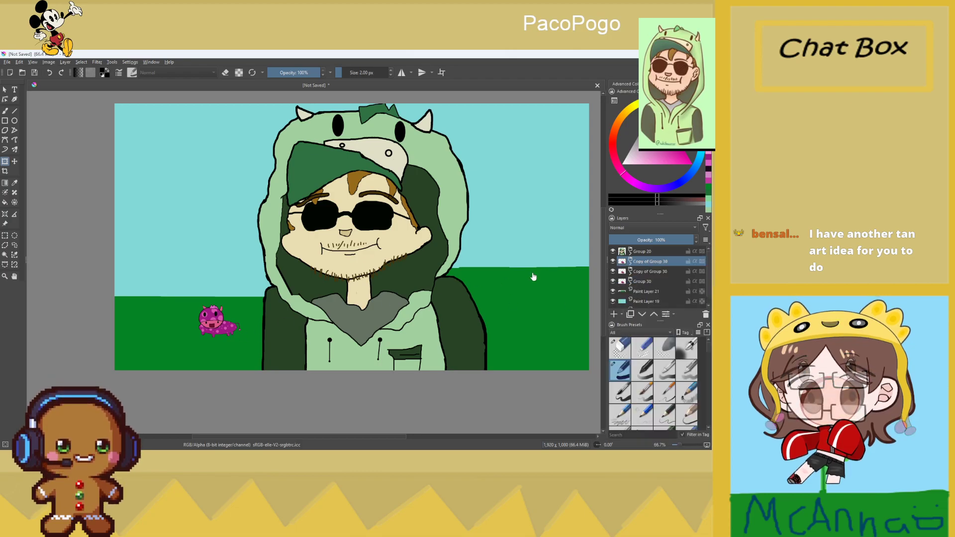
{"action": "right_click", "coordinate": [649, 265]}
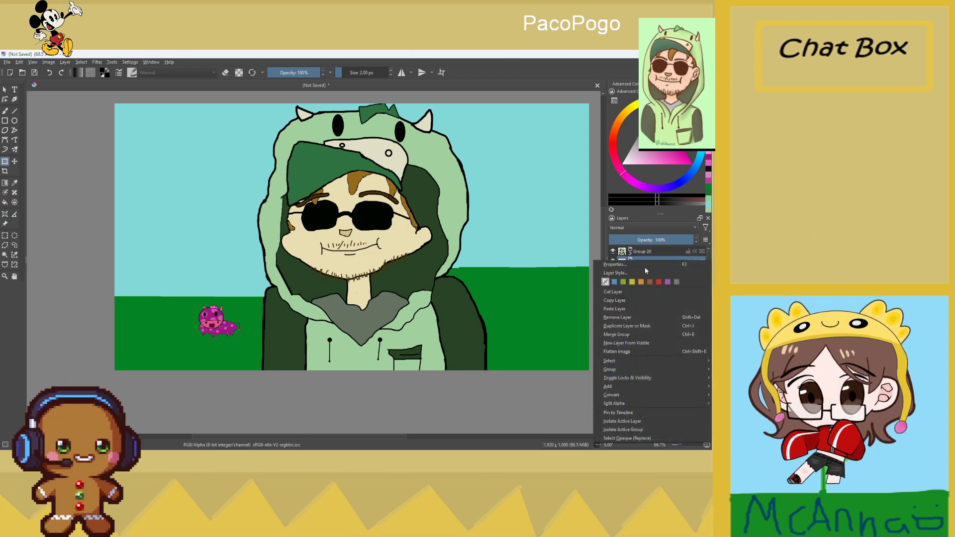
{"action": "left_click", "coordinate": [634, 321]}
{"action": "right_click", "coordinate": [654, 265]}
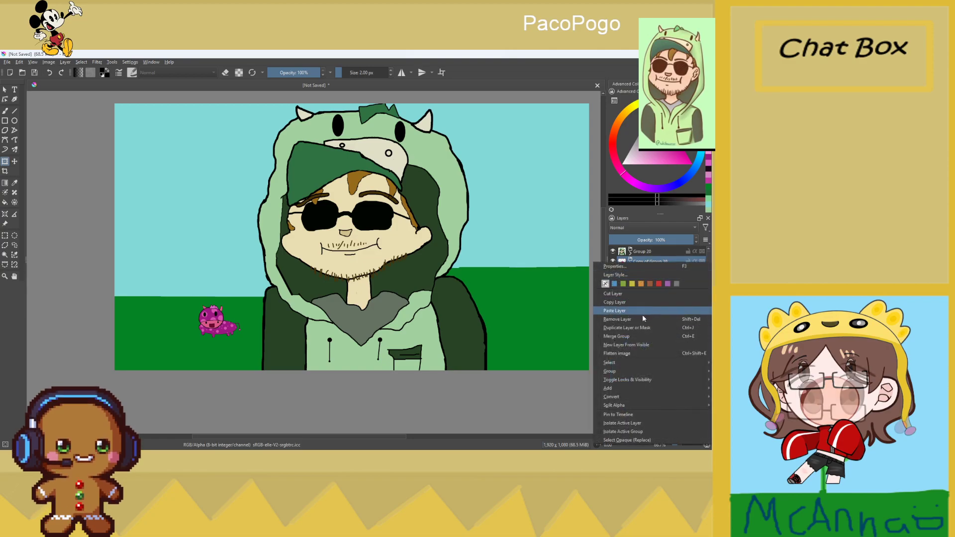
{"action": "left_click", "coordinate": [634, 323]}
{"action": "left_click", "coordinate": [630, 282]}
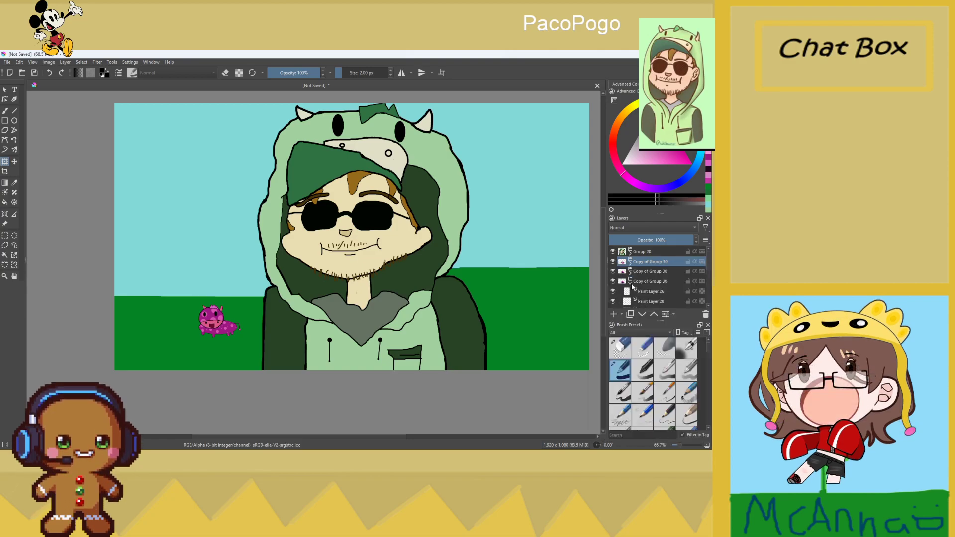
Move two cow copies onto the right-hand hill, one on the crest near the canvas edge and one beside the portrait's shoulder
{"action": "left_click", "coordinate": [632, 282]}
{"action": "scroll", "coordinate": [631, 296], "scroll_direction": "down", "scroll_amount": 2}
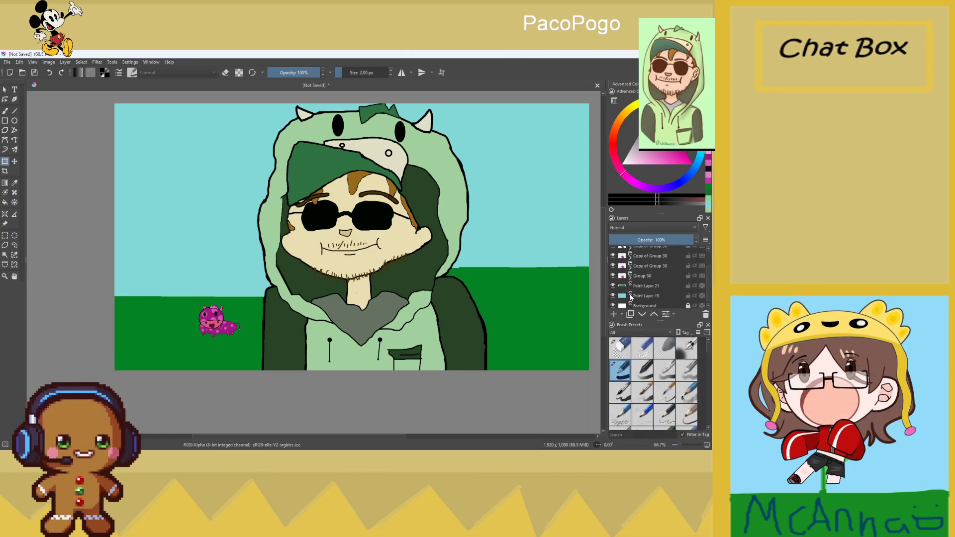
{"action": "scroll", "coordinate": [633, 284], "scroll_direction": "up", "scroll_amount": 2}
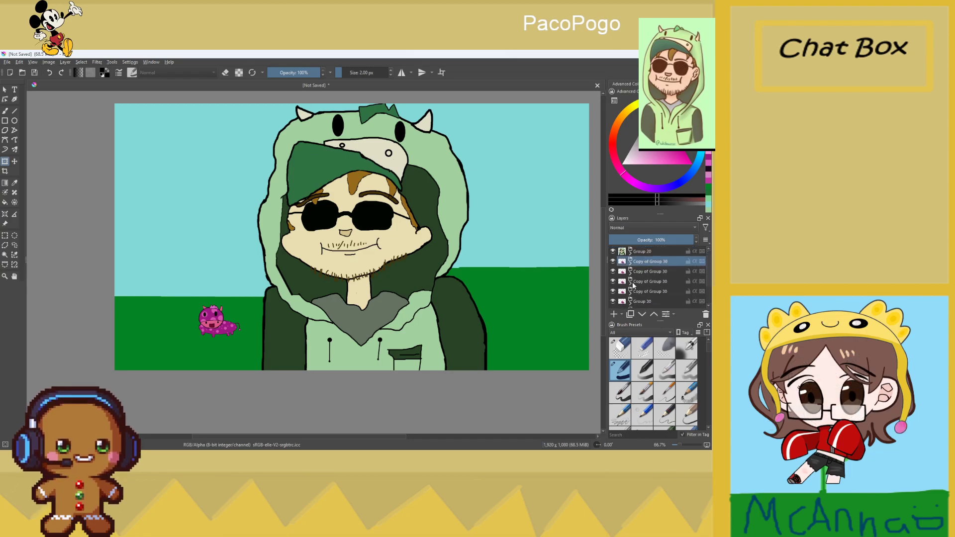
{"action": "left_click", "coordinate": [225, 319]}
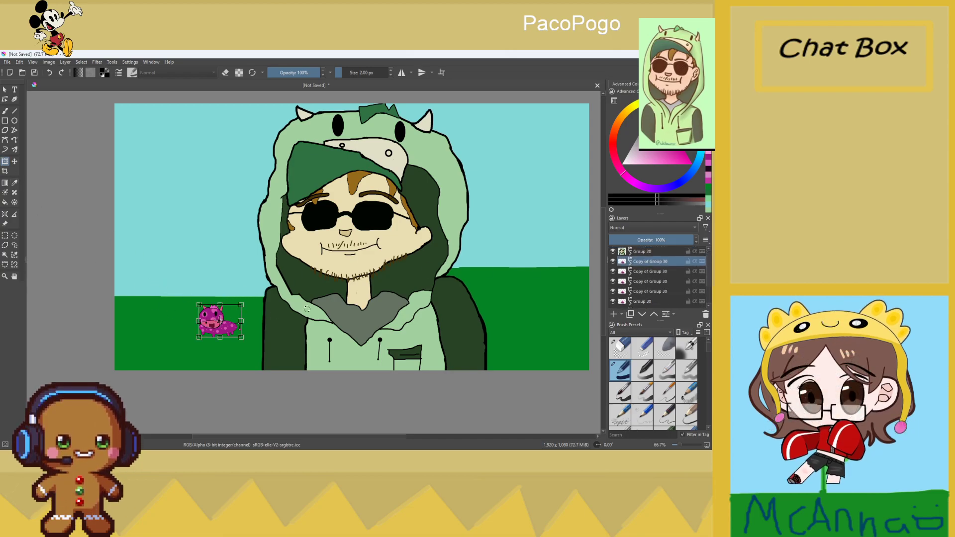
{"action": "left_click_drag", "start_coordinate": [225, 319], "coordinate": [566, 262]}
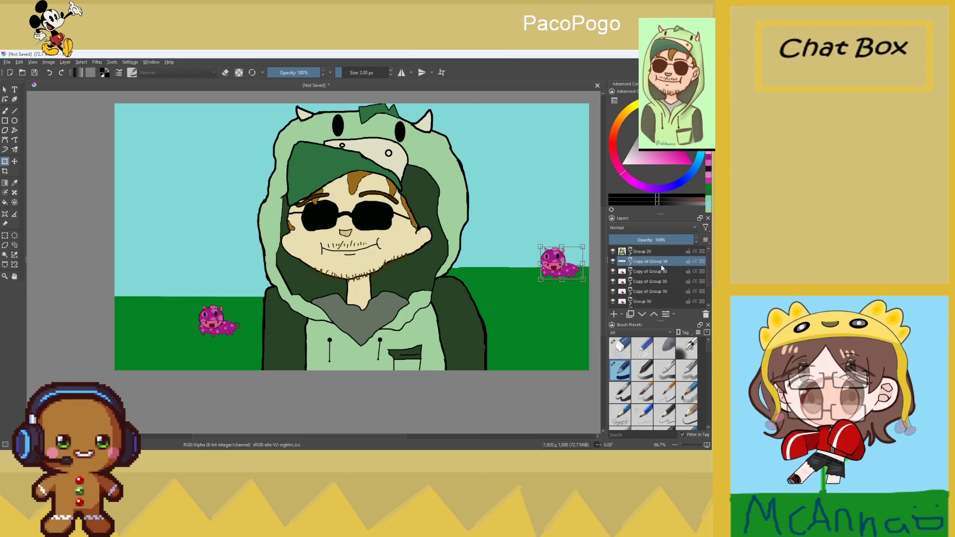
{"action": "key", "text": "Return"}
{"action": "left_click_drag", "start_coordinate": [227, 317], "coordinate": [481, 269]}
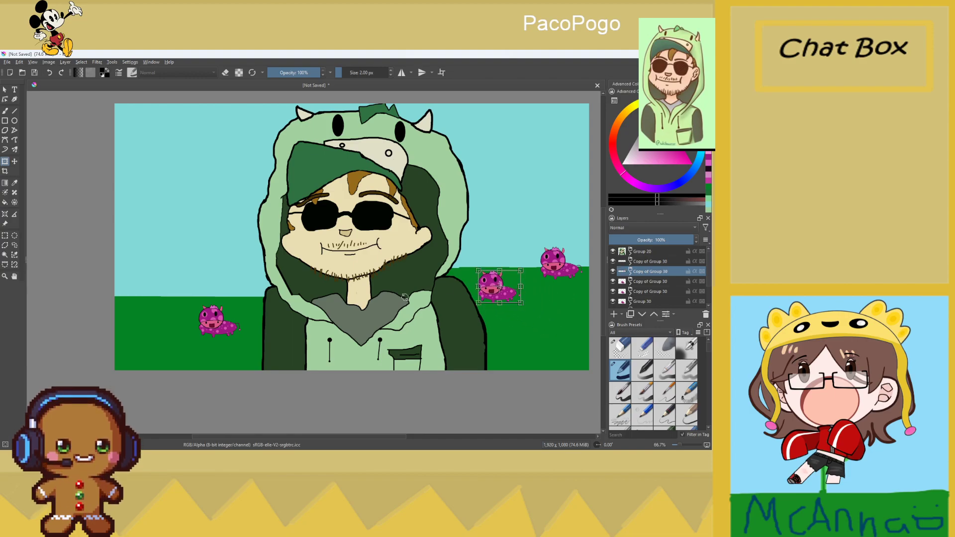
Move the third cow copy to the horizon at the canvas's left edge and mirror it horizontally
{"action": "left_click", "coordinate": [647, 285]}
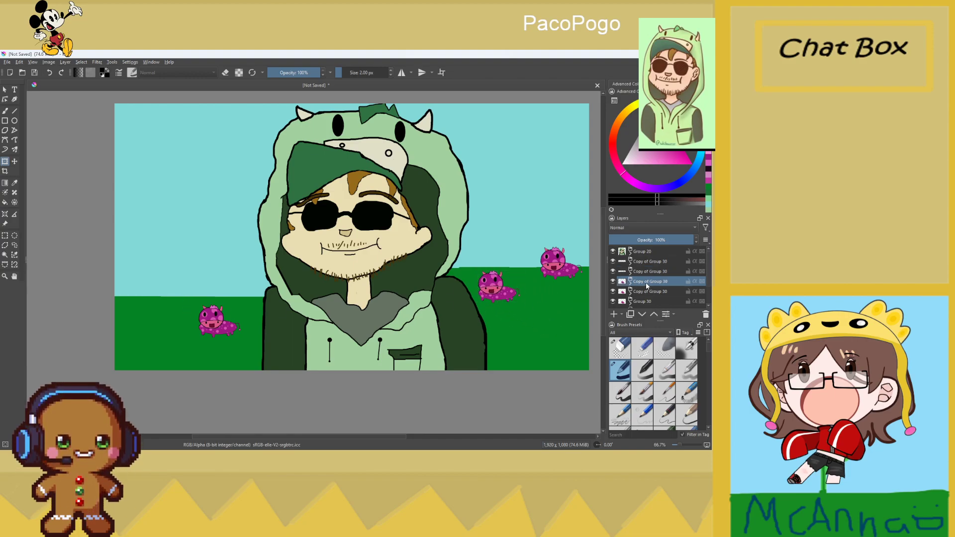
{"action": "left_click", "coordinate": [210, 321]}
{"action": "left_click_drag", "start_coordinate": [209, 321], "coordinate": [166, 300]}
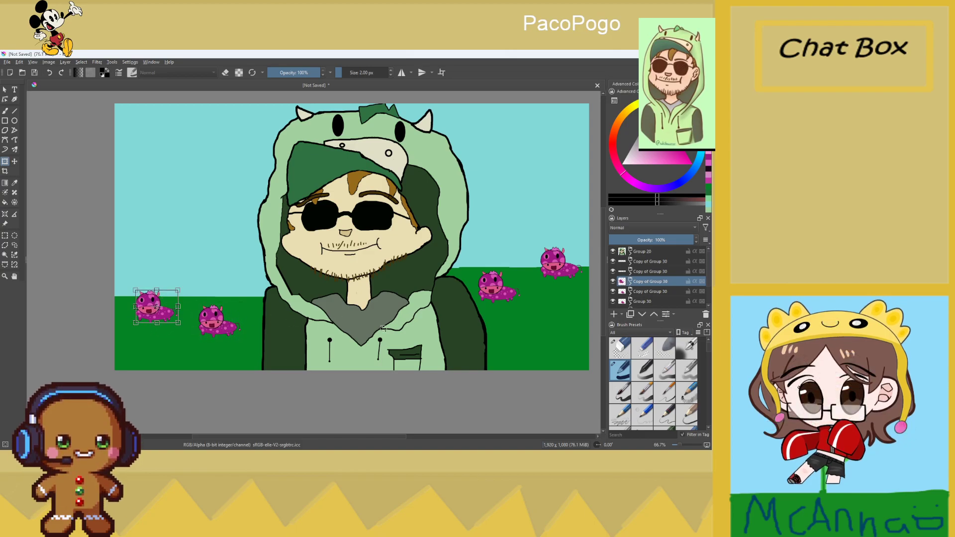
{"action": "right_click", "coordinate": [645, 286]}
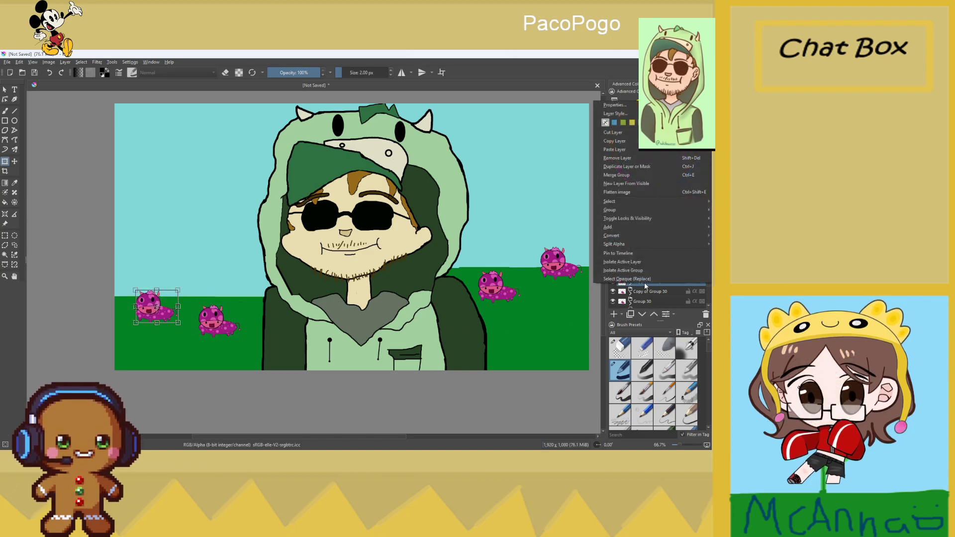
{"action": "left_click", "coordinate": [645, 286]}
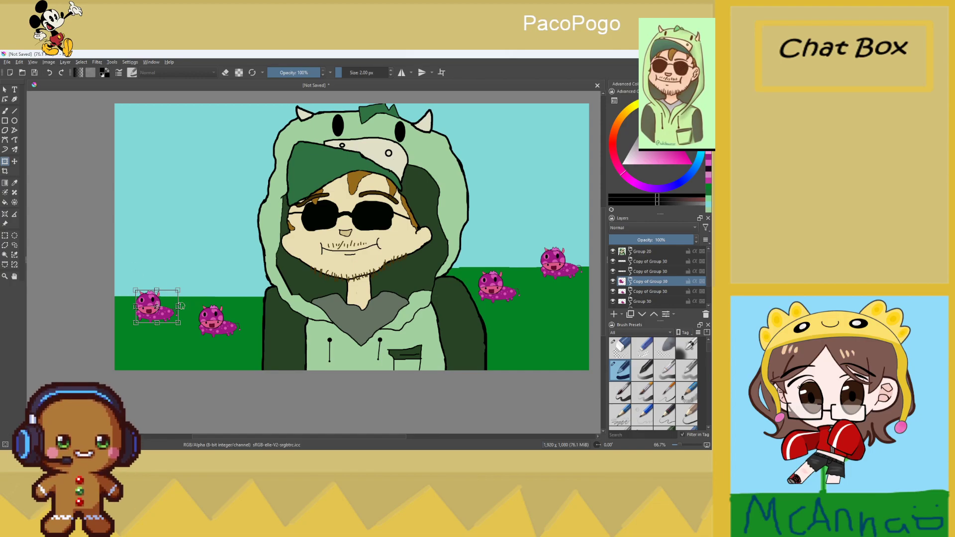
{"action": "mouse_move", "coordinate": [156, 307]}
{"action": "left_mouse_down"}
{"action": "mouse_move", "coordinate": [95, 307]}
{"action": "mouse_move", "coordinate": [158, 301]}
{"action": "left_mouse_up"}
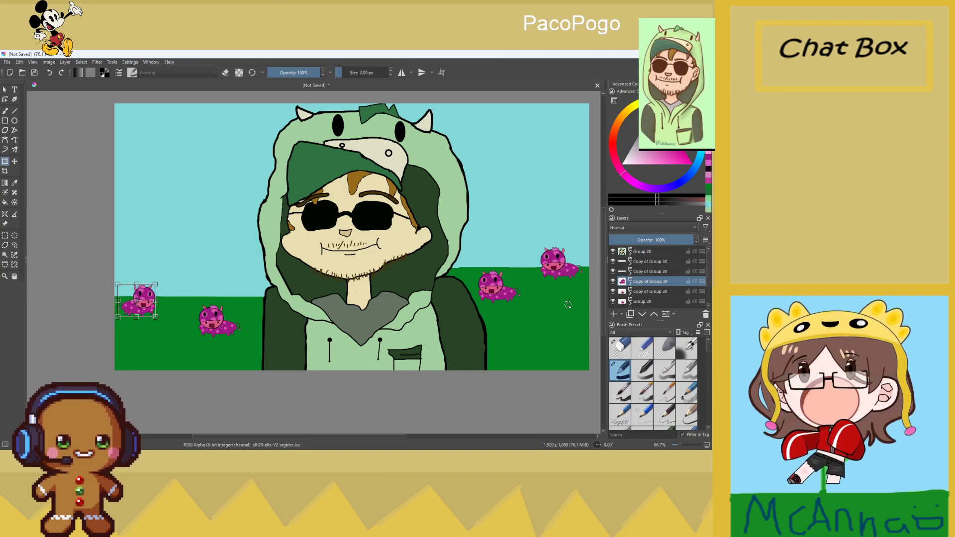
Move the fourth cow copy to the lower-left grass, beneath the mirrored cow
{"action": "left_click", "coordinate": [645, 294]}
{"action": "left_click", "coordinate": [220, 326]}
{"action": "left_click_drag", "start_coordinate": [220, 321], "coordinate": [159, 345]}
Duplicate Group 30, move the new cow to the lower-right grass, and mirror it horizontally
{"action": "scroll", "coordinate": [647, 283], "scroll_direction": "down", "scroll_amount": 3}
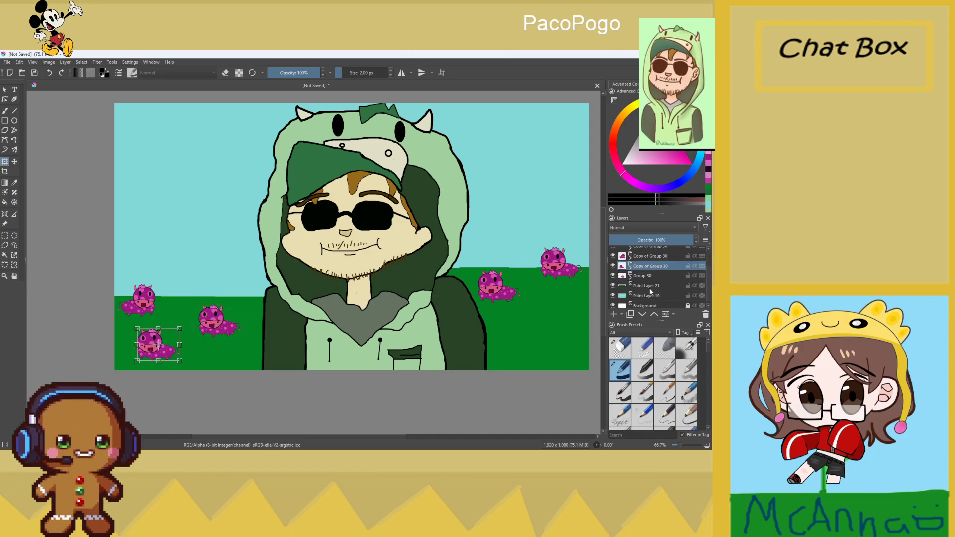
{"action": "right_click", "coordinate": [652, 276]}
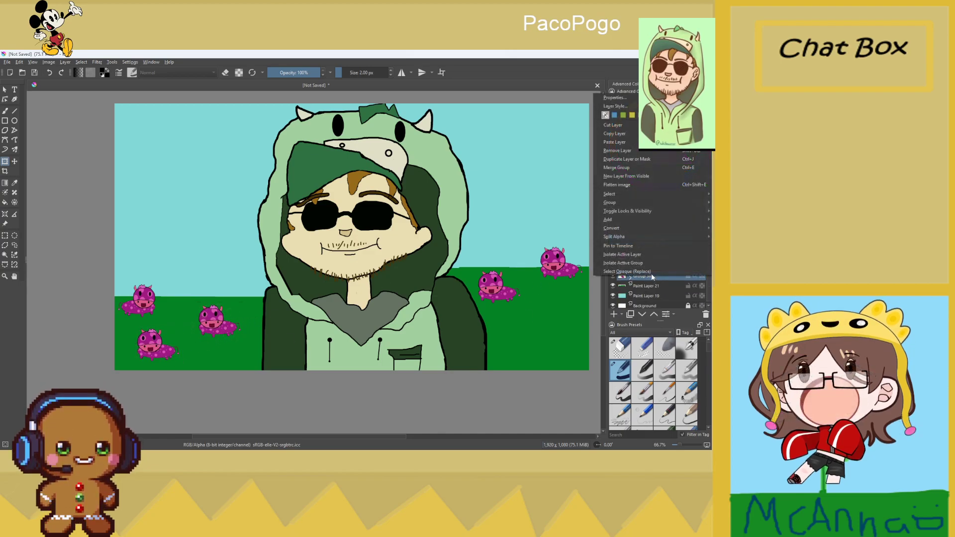
{"action": "left_click", "coordinate": [627, 158]}
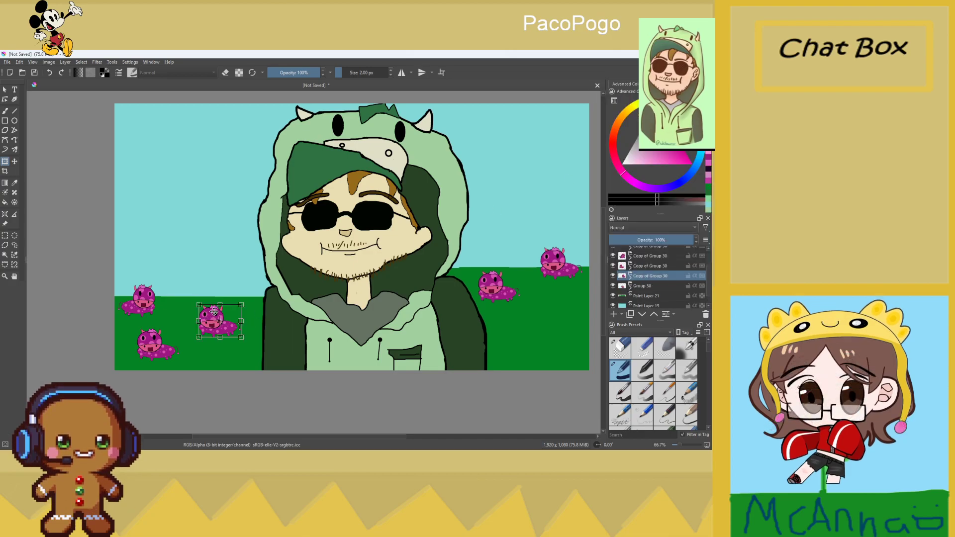
{"action": "left_click_drag", "start_coordinate": [210, 322], "coordinate": [573, 332]}
{"action": "right_click", "coordinate": [526, 328]}
{"action": "left_click", "coordinate": [518, 334]}
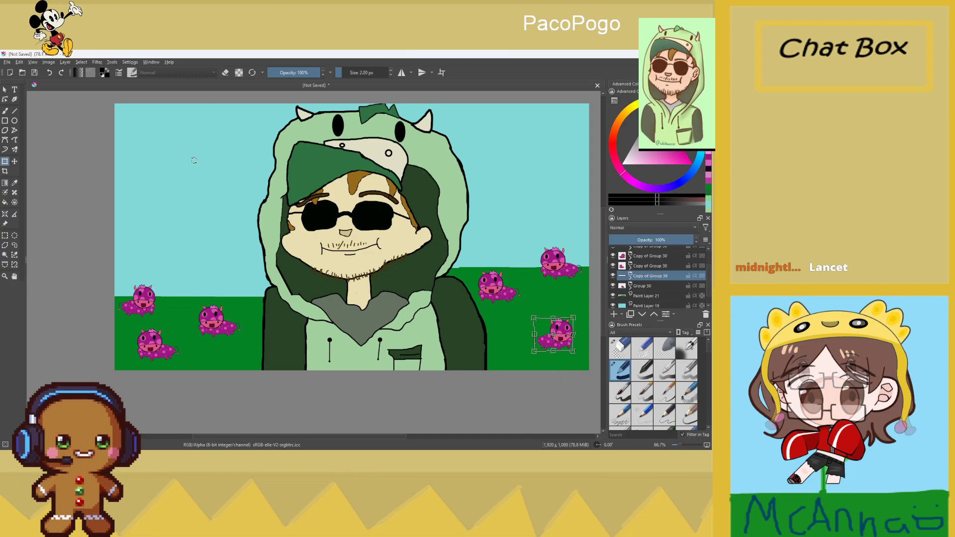
Examine how the cows are spread around the portrait, both in the whole picture and close up
{"action": "left_click", "coordinate": [4, 98]}
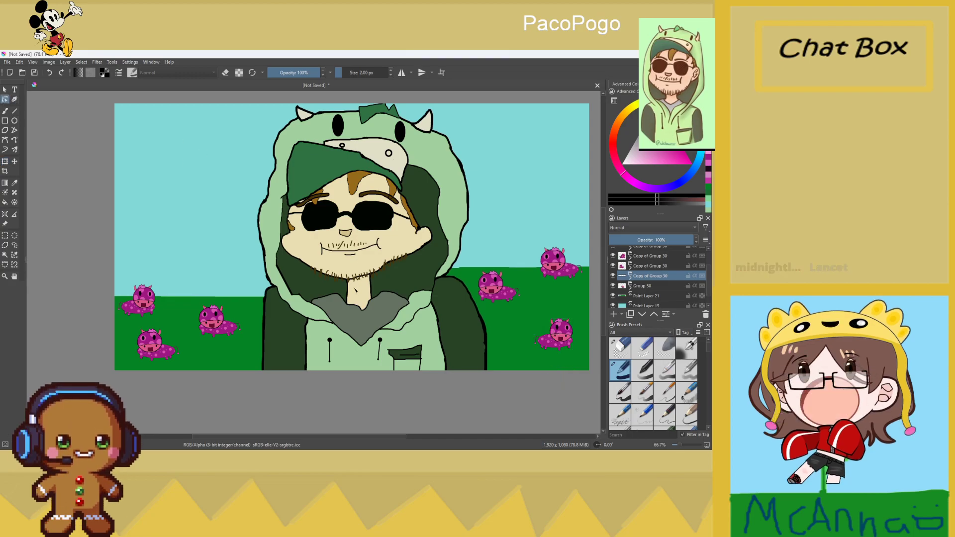
{"action": "key", "text": "minus"}
{"action": "key", "text": "minus"}
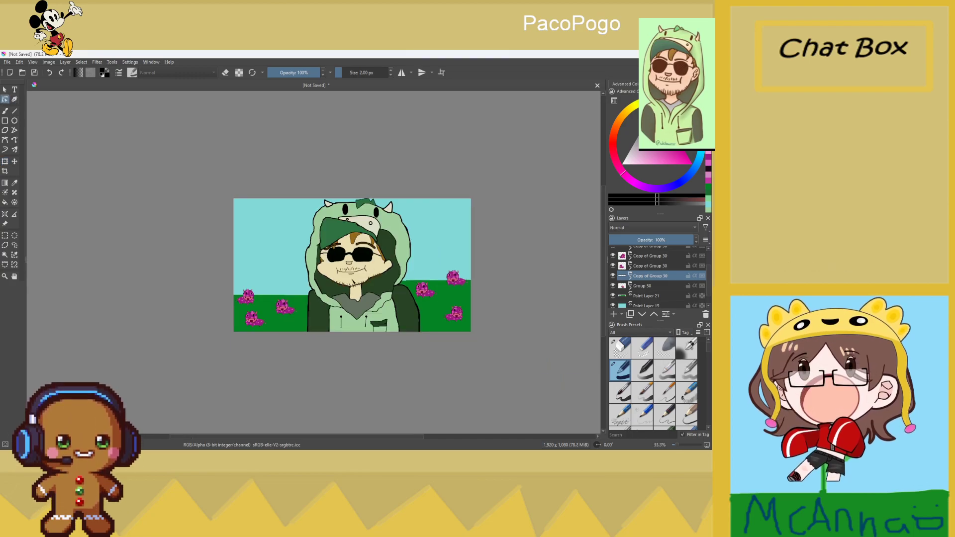
{"action": "key", "text": "plus"}
{"action": "key", "text": "plus"}
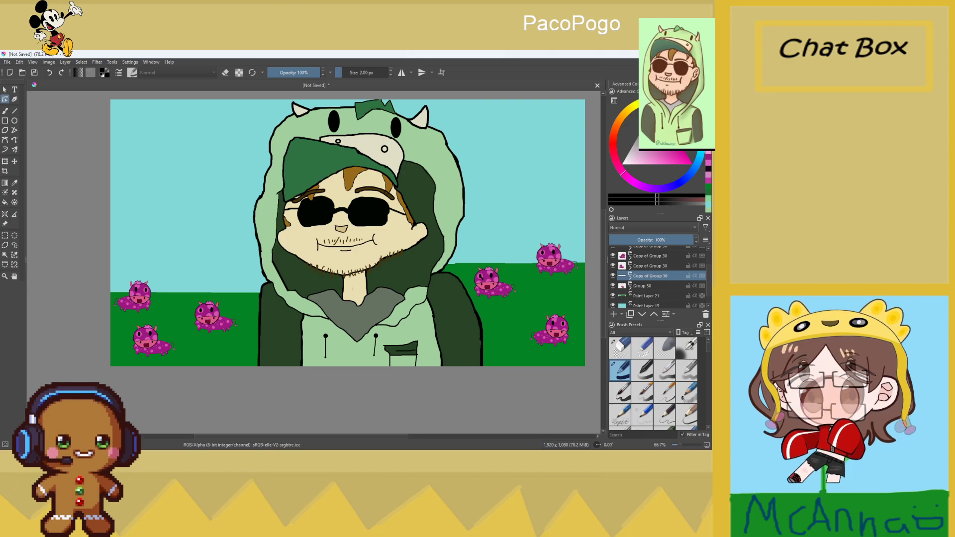
{"action": "scroll", "coordinate": [639, 285], "scroll_direction": "up", "scroll_amount": 1}
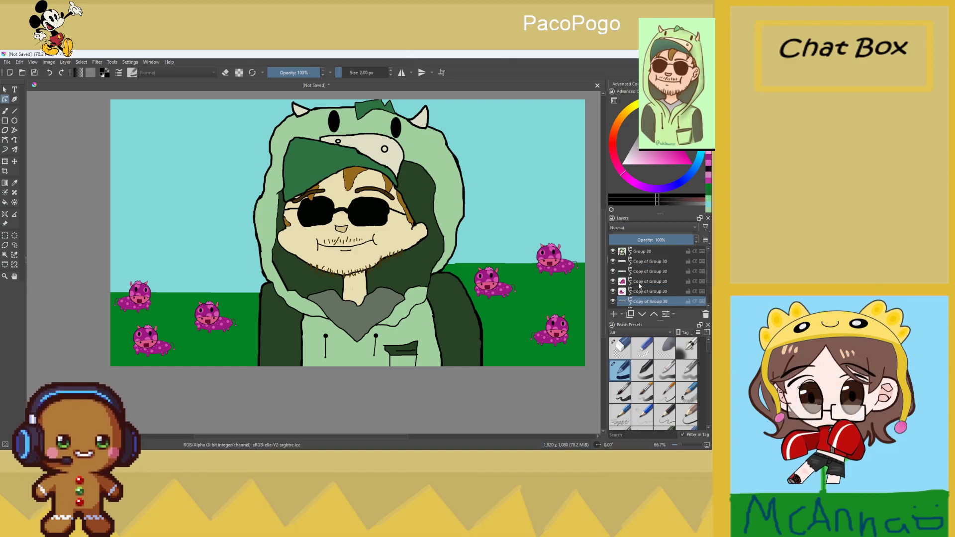
{"action": "left_click", "coordinate": [648, 263]}
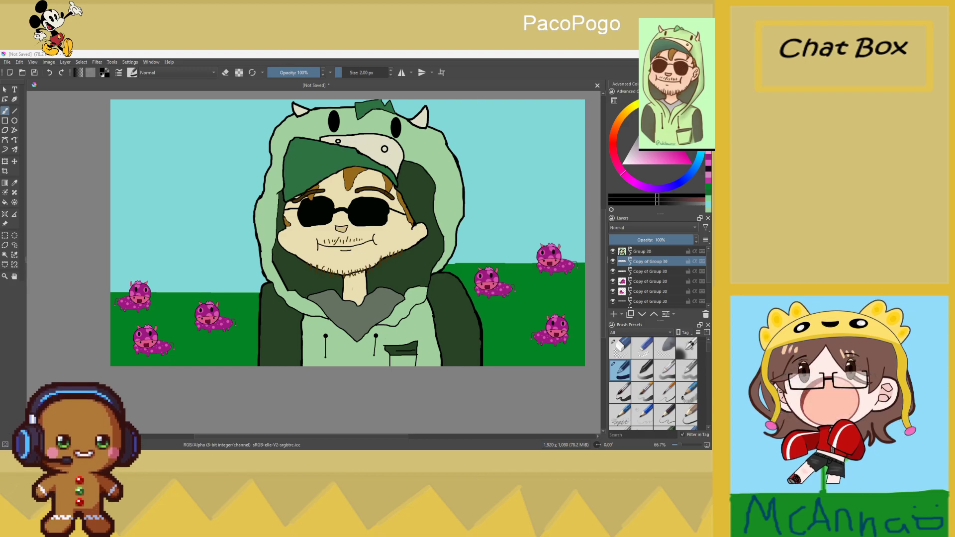
{"action": "key", "text": "minus"}
{"action": "key", "text": "minus"}
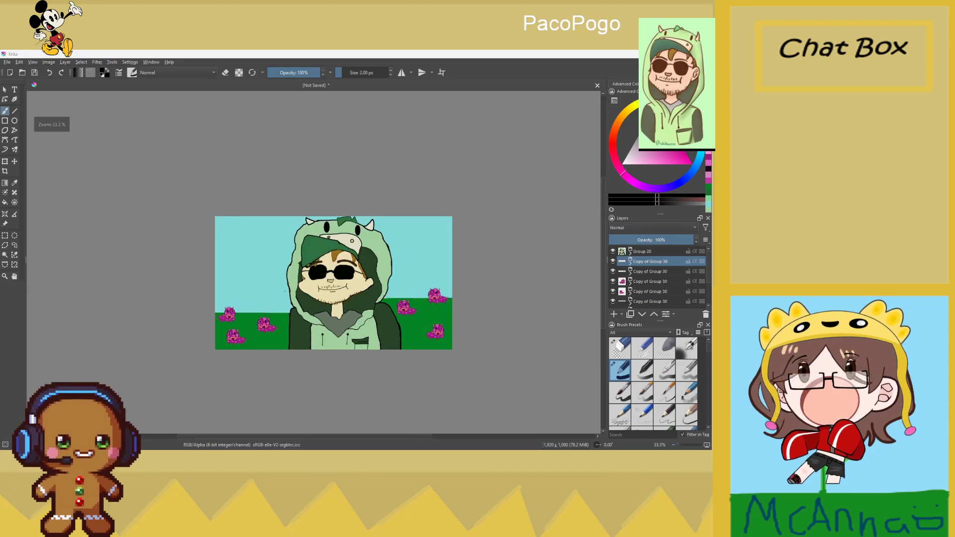
{"action": "key", "text": "plus"}
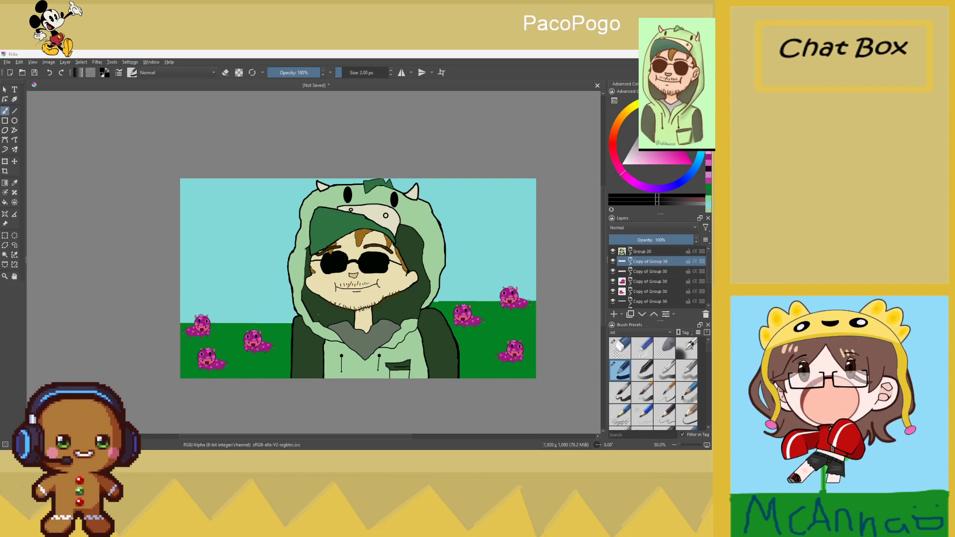
{"action": "key", "text": "1"}
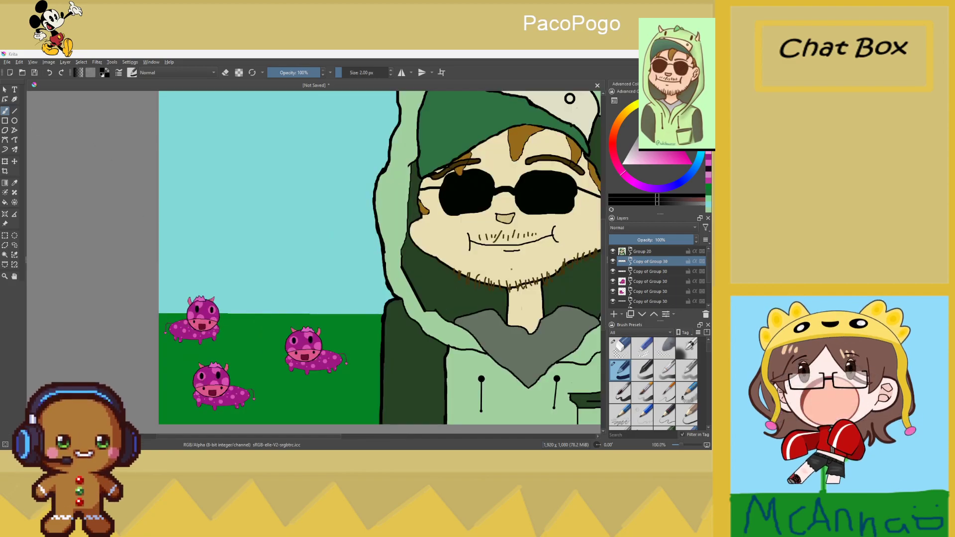
Hide the portrait in Group 20 and prepare a dark green brush on Paint Layer 21, based on the sampled grass color
{"action": "left_click", "coordinate": [613, 251]}
{"action": "scroll", "coordinate": [623, 280], "scroll_direction": "down", "scroll_amount": 3}
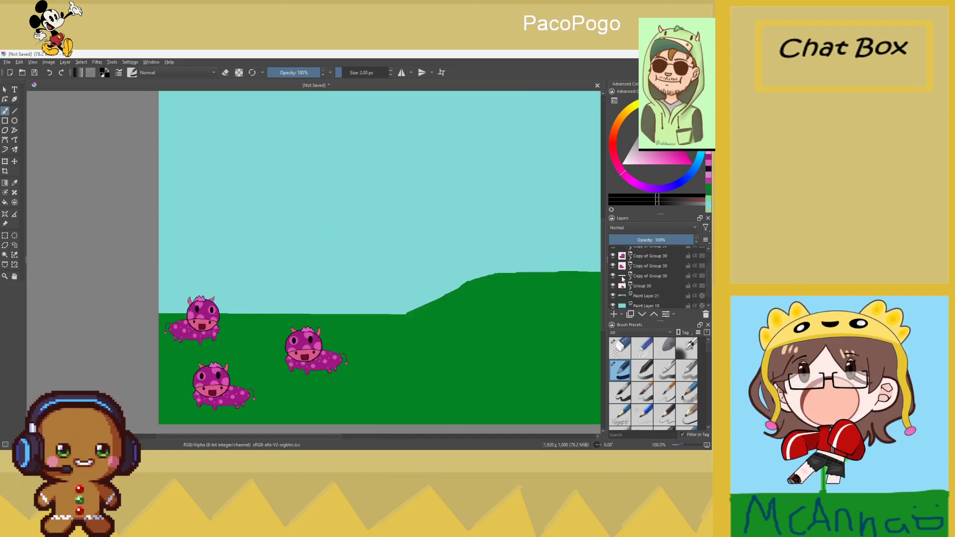
{"action": "left_click", "coordinate": [641, 296]}
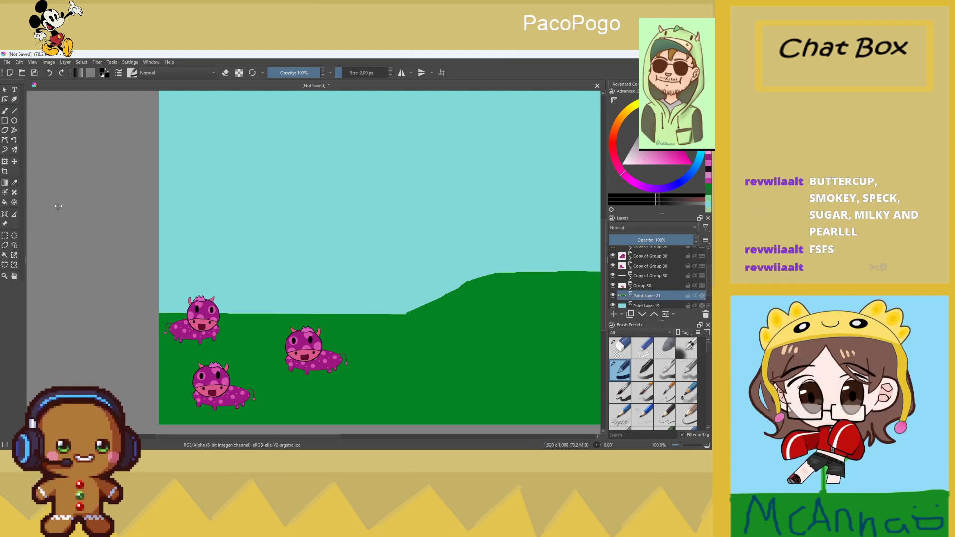
{"action": "key", "text": "p"}
{"action": "left_click", "coordinate": [510, 322]}
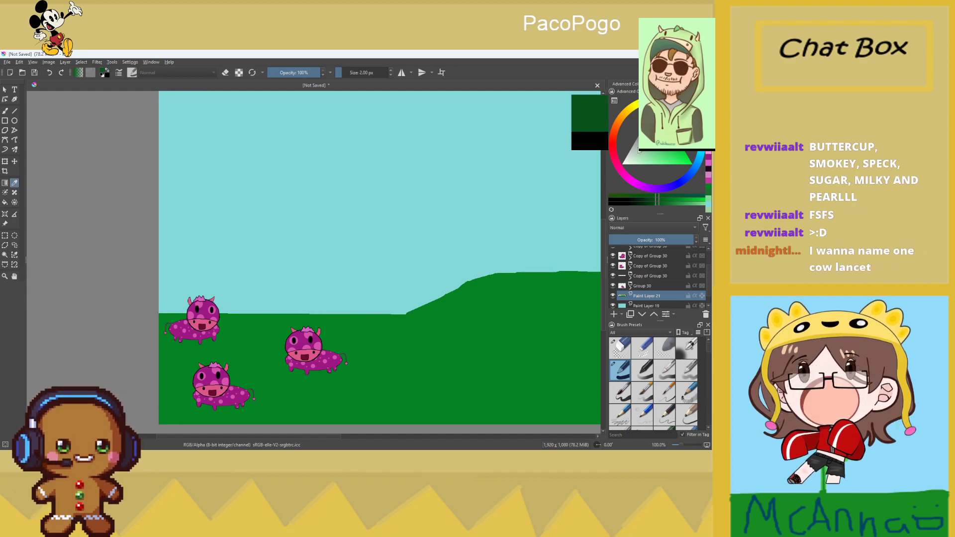
{"action": "scroll", "coordinate": [288, 344], "scroll_direction": "up", "scroll_amount": 3}
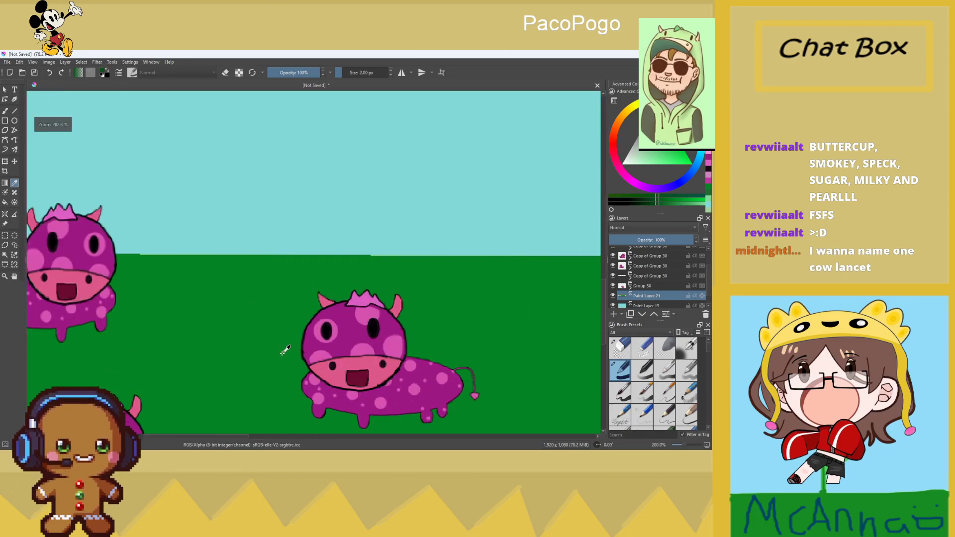
{"action": "scroll", "coordinate": [285, 350], "scroll_direction": "down", "scroll_amount": 1}
{"action": "key", "text": "b"}
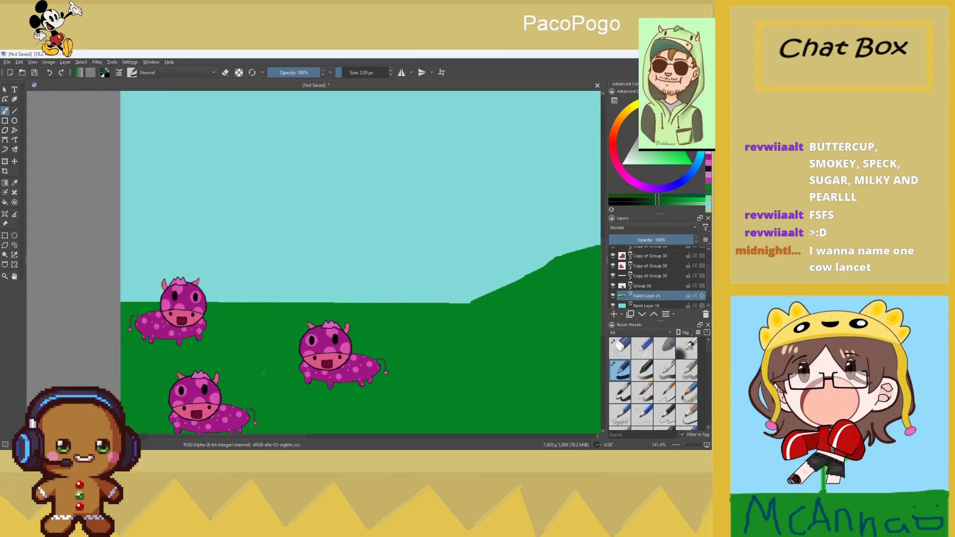
Draw dark green grass tufts beside the cow nearest the hill and around the cow on the left horizon
{"action": "scroll", "coordinate": [263, 374], "scroll_direction": "down", "scroll_amount": 3}
{"action": "scroll", "coordinate": [278, 349], "scroll_direction": "up", "scroll_amount": 6}
{"action": "mouse_move", "coordinate": [267, 325]}
{"action": "left_mouse_down"}
{"action": "mouse_move", "coordinate": [298, 355]}
{"action": "mouse_move", "coordinate": [328, 321]}
{"action": "mouse_move", "coordinate": [301, 357]}
{"action": "mouse_move", "coordinate": [330, 340]}
{"action": "left_mouse_up"}
{"action": "scroll", "coordinate": [287, 368], "scroll_direction": "down", "scroll_amount": 2}
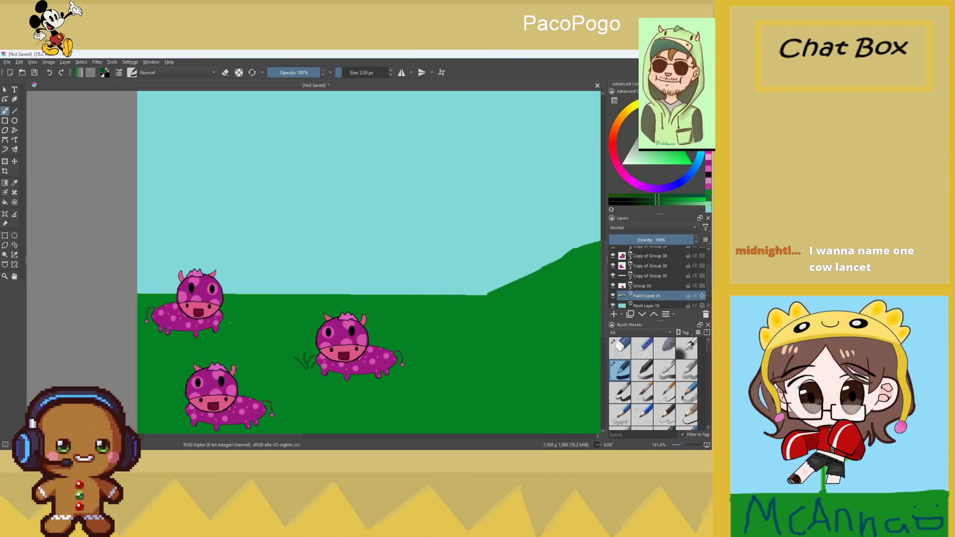
{"action": "mouse_move", "coordinate": [233, 332]}
{"action": "left_mouse_down"}
{"action": "mouse_move", "coordinate": [228, 315]}
{"action": "mouse_move", "coordinate": [252, 313]}
{"action": "left_mouse_up"}
{"action": "mouse_move", "coordinate": [173, 357]}
{"action": "left_mouse_down"}
{"action": "mouse_move", "coordinate": [159, 345]}
{"action": "mouse_move", "coordinate": [204, 348]}
{"action": "left_mouse_up"}
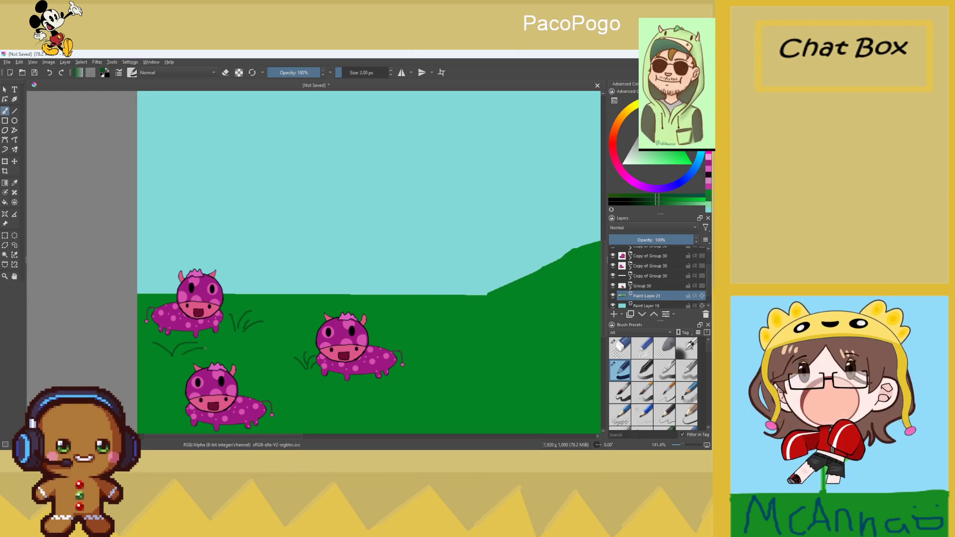
Draw a larger grass tuft between the lower-left cow and the cow nearest the hill
{"action": "key", "text": "minus"}
{"action": "key", "text": "minus"}
{"action": "key", "text": "minus"}
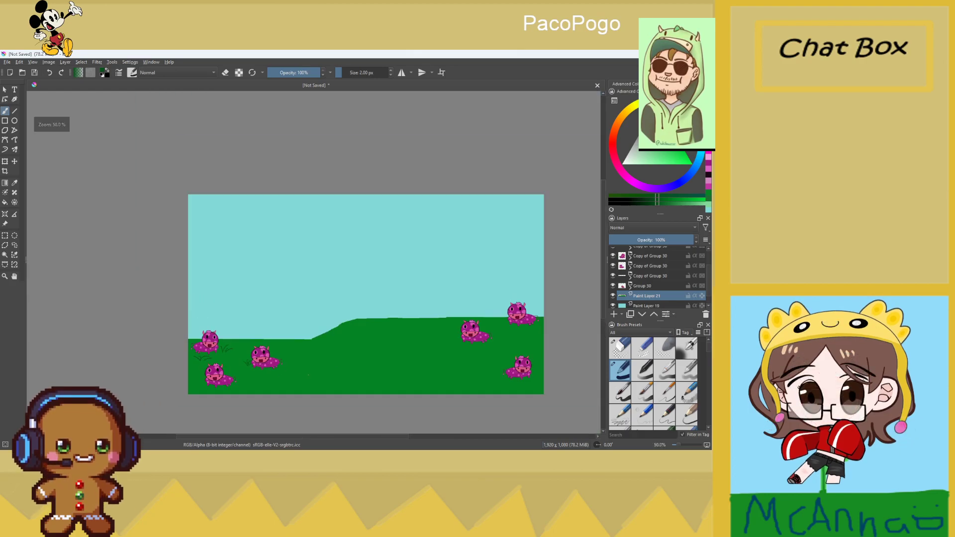
{"action": "key", "text": "plus"}
{"action": "key", "text": "plus"}
{"action": "key", "text": "plus"}
{"action": "key", "text": "plus"}
{"action": "key", "text": "minus"}
{"action": "key", "text": "minus"}
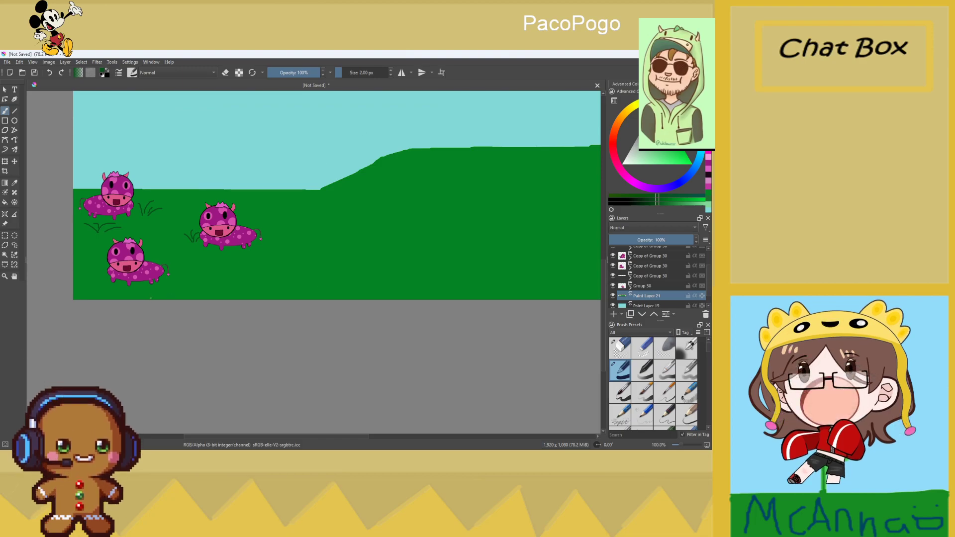
{"action": "key", "text": "plus"}
{"action": "mouse_move", "coordinate": [217, 282]}
{"action": "left_mouse_down"}
{"action": "mouse_move", "coordinate": [203, 259]}
{"action": "mouse_move", "coordinate": [216, 280]}
{"action": "mouse_move", "coordinate": [240, 256]}
{"action": "mouse_move", "coordinate": [247, 268]}
{"action": "mouse_move", "coordinate": [193, 268]}
{"action": "left_mouse_up"}
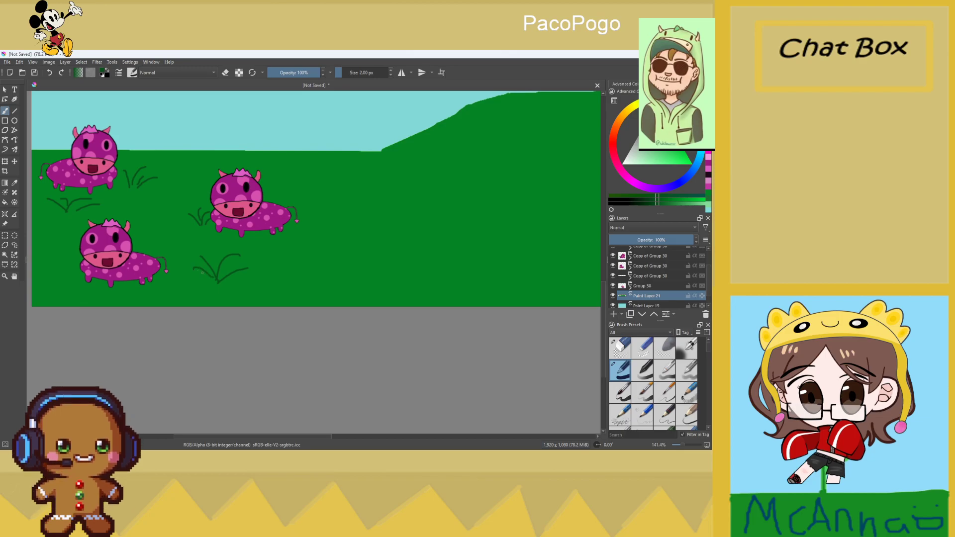
Draw a wide grass tuft toward the hill's slope and a small one above the cow nearest the hill
{"action": "left_click_drag", "start_coordinate": [333, 191], "coordinate": [315, 172]}
{"action": "scroll", "coordinate": [333, 152], "scroll_direction": "up", "scroll_amount": 3}
{"action": "mouse_move", "coordinate": [327, 257]}
{"action": "left_mouse_down"}
{"action": "mouse_move", "coordinate": [355, 215]}
{"action": "mouse_move", "coordinate": [423, 218]}
{"action": "left_mouse_up"}
{"action": "left_click_drag", "start_coordinate": [313, 262], "coordinate": [234, 238]}
{"action": "left_click_drag", "start_coordinate": [168, 195], "coordinate": [130, 174]}
{"action": "left_click_drag", "start_coordinate": [169, 199], "coordinate": [212, 181]}
{"action": "scroll", "coordinate": [456, 192], "scroll_direction": "down", "scroll_amount": 5}
{"action": "scroll", "coordinate": [456, 193], "scroll_direction": "up", "scroll_amount": 1}
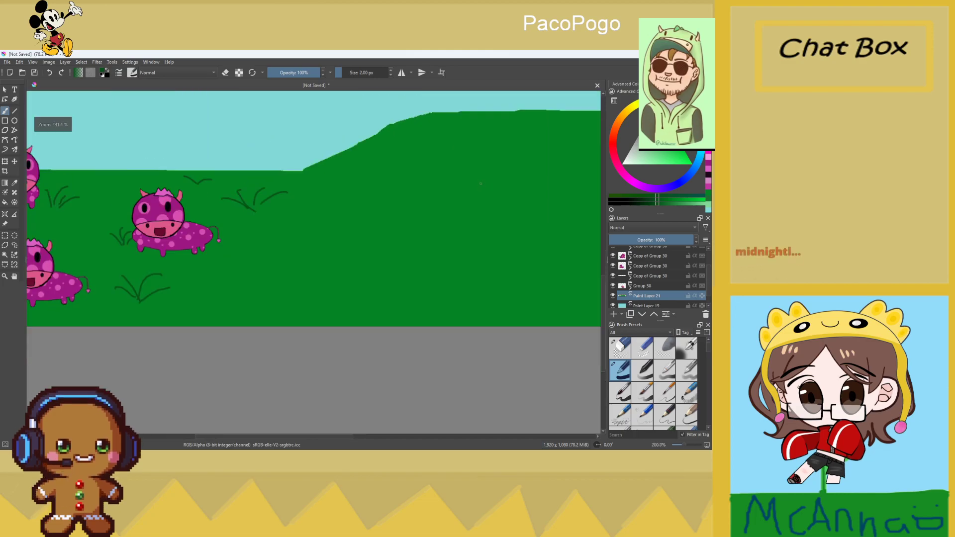
Draw dark green grass tufts between the two upper hill cows, below them, and near the canvas's right edge
{"action": "scroll", "coordinate": [456, 193], "scroll_direction": "down", "scroll_amount": 2}
{"action": "left_click_drag", "start_coordinate": [328, 436], "coordinate": [388, 436]}
{"action": "scroll", "coordinate": [483, 172], "scroll_direction": "up", "scroll_amount": 2}
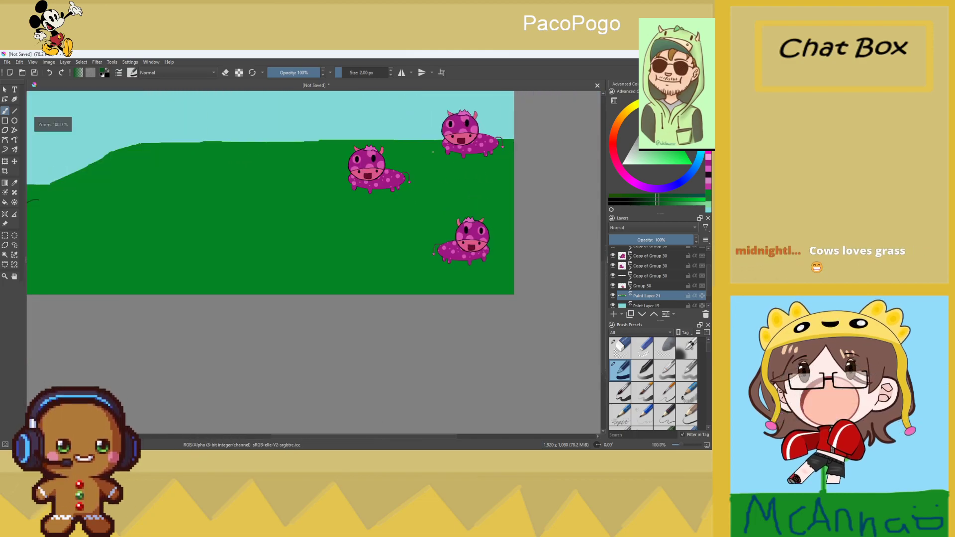
{"action": "mouse_move", "coordinate": [411, 145]}
{"action": "left_mouse_down"}
{"action": "mouse_move", "coordinate": [429, 159]}
{"action": "mouse_move", "coordinate": [403, 162]}
{"action": "left_mouse_up"}
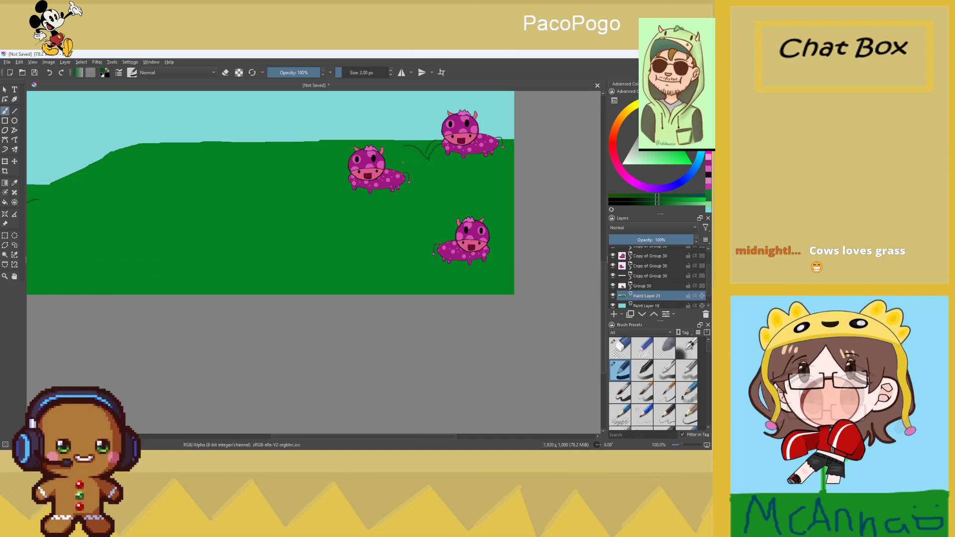
{"action": "mouse_move", "coordinate": [454, 186]}
{"action": "left_mouse_down"}
{"action": "mouse_move", "coordinate": [420, 196]}
{"action": "mouse_move", "coordinate": [446, 182]}
{"action": "mouse_move", "coordinate": [497, 191]}
{"action": "left_mouse_up"}
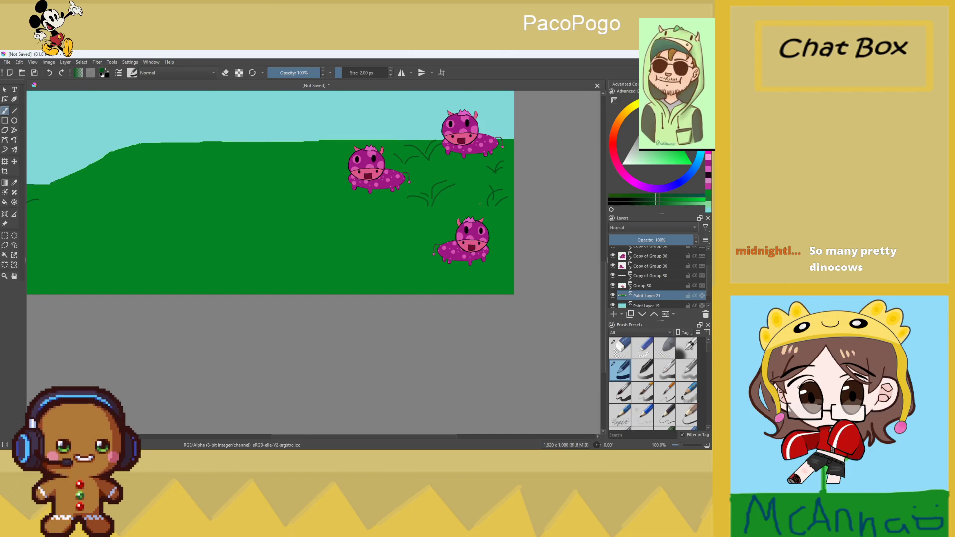
Draw a wide, multi-bladed grass tuft behind the tail of the lowest cow on the hill
{"action": "left_click_drag", "start_coordinate": [419, 257], "coordinate": [381, 257]}
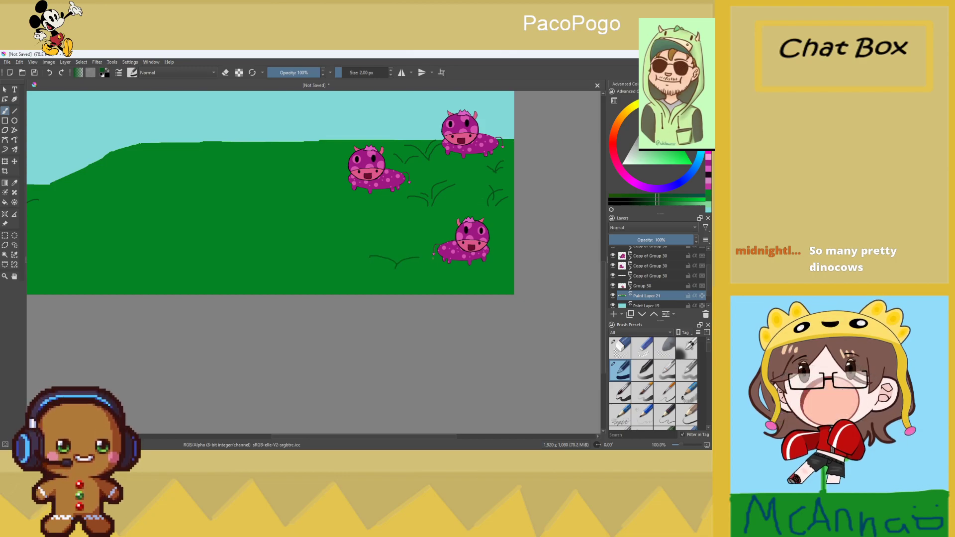
{"action": "scroll", "coordinate": [396, 259], "scroll_direction": "up", "scroll_amount": 2}
{"action": "mouse_move", "coordinate": [382, 226]}
{"action": "left_mouse_down"}
{"action": "mouse_move", "coordinate": [396, 246]}
{"action": "mouse_move", "coordinate": [438, 225]}
{"action": "left_mouse_up"}
{"action": "mouse_move", "coordinate": [400, 267]}
{"action": "left_mouse_down"}
{"action": "mouse_move", "coordinate": [399, 239]}
{"action": "mouse_move", "coordinate": [396, 249]}
{"action": "left_mouse_up"}
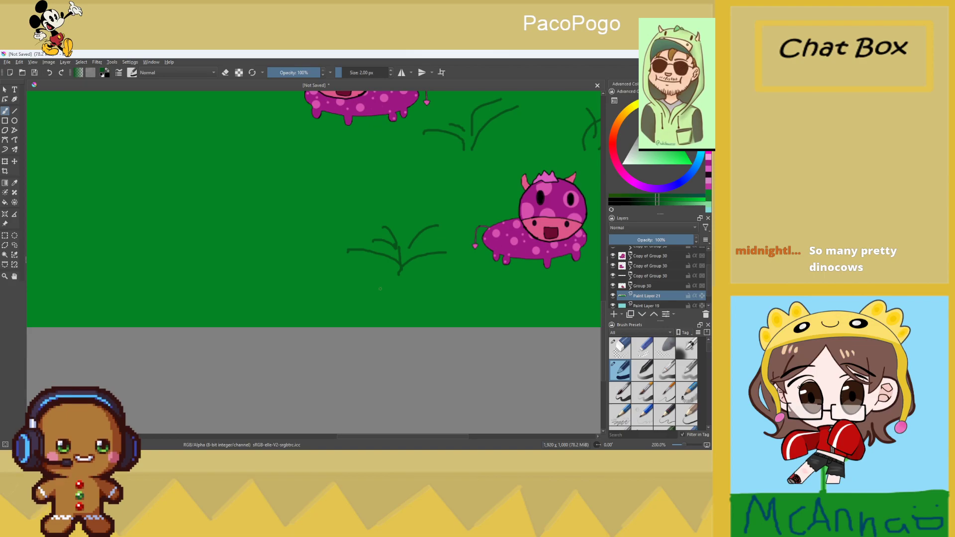
Draw a grass tuft on the hill just left of the cow nearest the slope
{"action": "scroll", "coordinate": [399, 300], "scroll_direction": "down", "scroll_amount": 4}
{"action": "scroll", "coordinate": [329, 145], "scroll_direction": "up", "scroll_amount": 5}
{"action": "scroll", "coordinate": [330, 145], "scroll_direction": "down", "scroll_amount": 4}
{"action": "scroll", "coordinate": [319, 113], "scroll_direction": "up", "scroll_amount": 4}
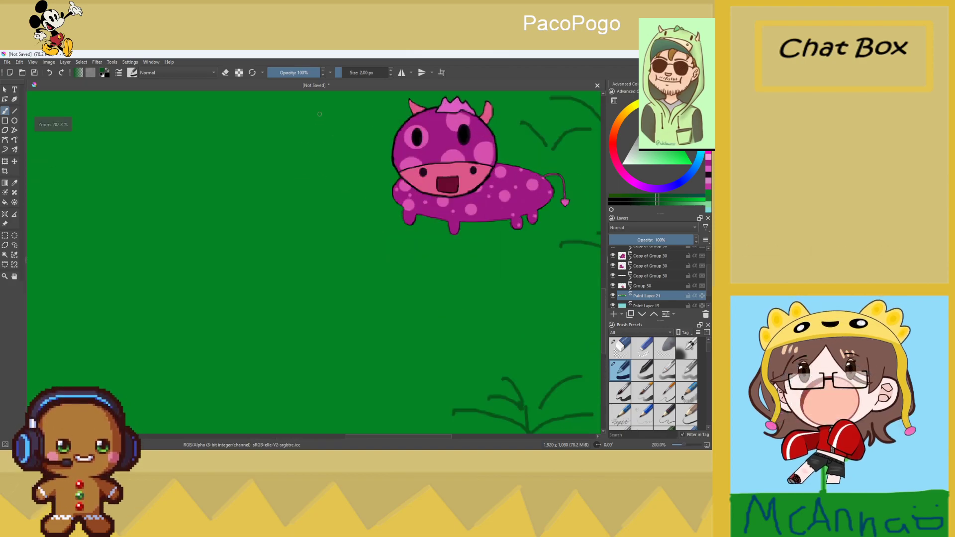
{"action": "mouse_move", "coordinate": [317, 125]}
{"action": "left_mouse_down"}
{"action": "mouse_move", "coordinate": [353, 104]}
{"action": "mouse_move", "coordinate": [292, 104]}
{"action": "mouse_move", "coordinate": [321, 115]}
{"action": "mouse_move", "coordinate": [351, 100]}
{"action": "mouse_move", "coordinate": [270, 152]}
{"action": "left_mouse_up"}
{"action": "scroll", "coordinate": [316, 149], "scroll_direction": "down", "scroll_amount": 6}
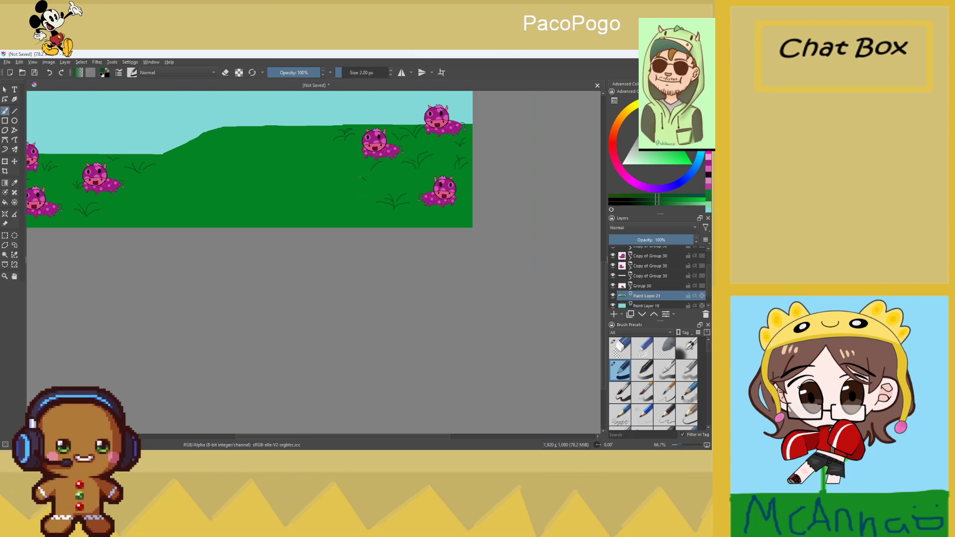
{"action": "scroll", "coordinate": [374, 181], "scroll_direction": "up", "scroll_amount": 3}
{"action": "mouse_move", "coordinate": [376, 180]}
{"action": "left_mouse_down"}
{"action": "mouse_move", "coordinate": [427, 151]}
{"action": "mouse_move", "coordinate": [378, 176]}
{"action": "mouse_move", "coordinate": [381, 186]}
{"action": "mouse_move", "coordinate": [374, 161]}
{"action": "mouse_move", "coordinate": [378, 182]}
{"action": "mouse_move", "coordinate": [391, 196]}
{"action": "left_mouse_up"}
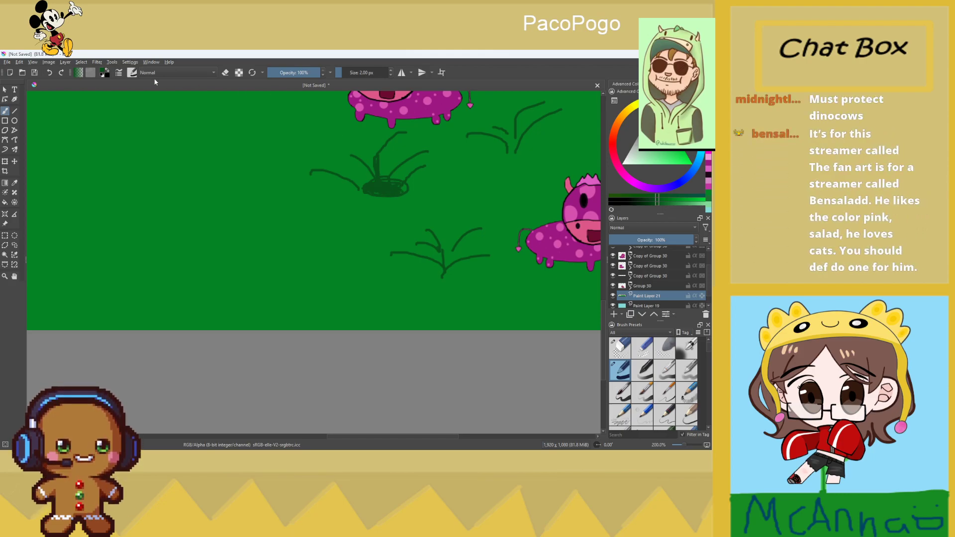
{"action": "left_click", "coordinate": [50, 72]}
{"action": "left_click", "coordinate": [49, 72]}
{"action": "left_click", "coordinate": [49, 72]}
{"action": "left_click", "coordinate": [50, 72]}
{"action": "left_click", "coordinate": [49, 72]}
{"action": "left_click", "coordinate": [59, 73]}
{"action": "left_click", "coordinate": [59, 73]}
{"action": "left_click", "coordinate": [50, 72]}
{"action": "left_click", "coordinate": [50, 72]}
{"action": "left_click", "coordinate": [50, 72]}
{"action": "left_click", "coordinate": [50, 72]}
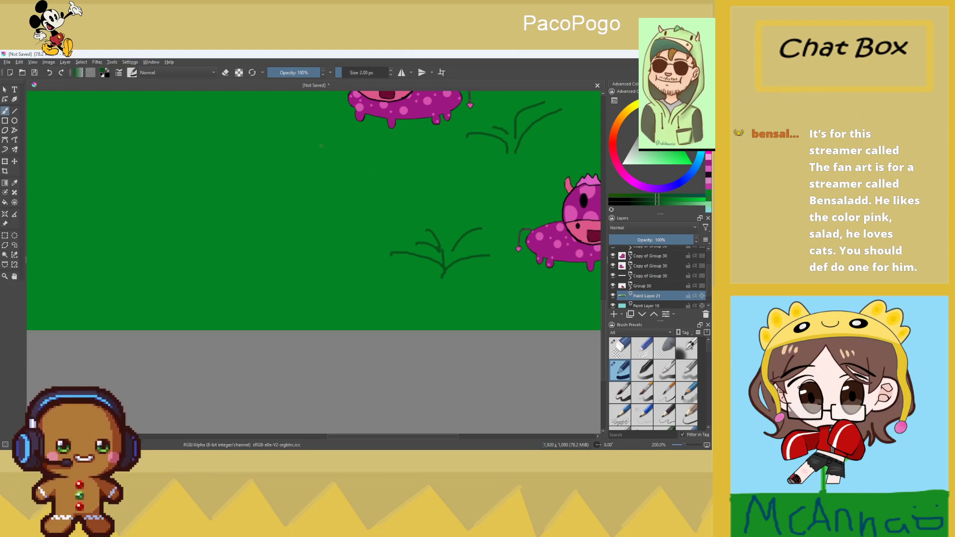
Draw a small grass tuft directly beneath the hill cow nearest the slope
{"action": "left_click_drag", "start_coordinate": [379, 164], "coordinate": [430, 133]}
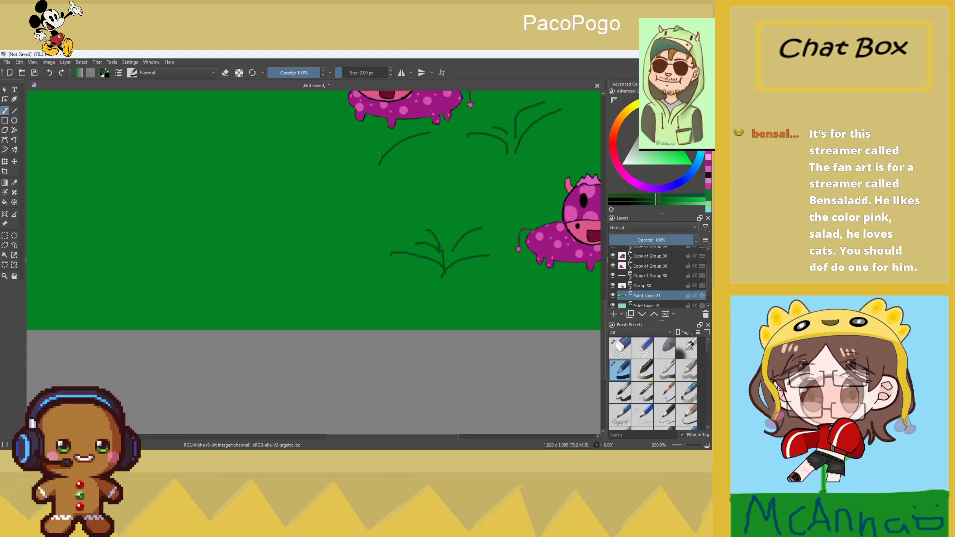
{"action": "mouse_move", "coordinate": [343, 152]}
{"action": "left_mouse_down"}
{"action": "mouse_move", "coordinate": [382, 163]}
{"action": "mouse_move", "coordinate": [392, 139]}
{"action": "mouse_move", "coordinate": [410, 132]}
{"action": "left_mouse_up"}
{"action": "left_click_drag", "start_coordinate": [384, 168], "coordinate": [430, 152]}
{"action": "scroll", "coordinate": [430, 153], "scroll_direction": "down", "scroll_amount": 3}
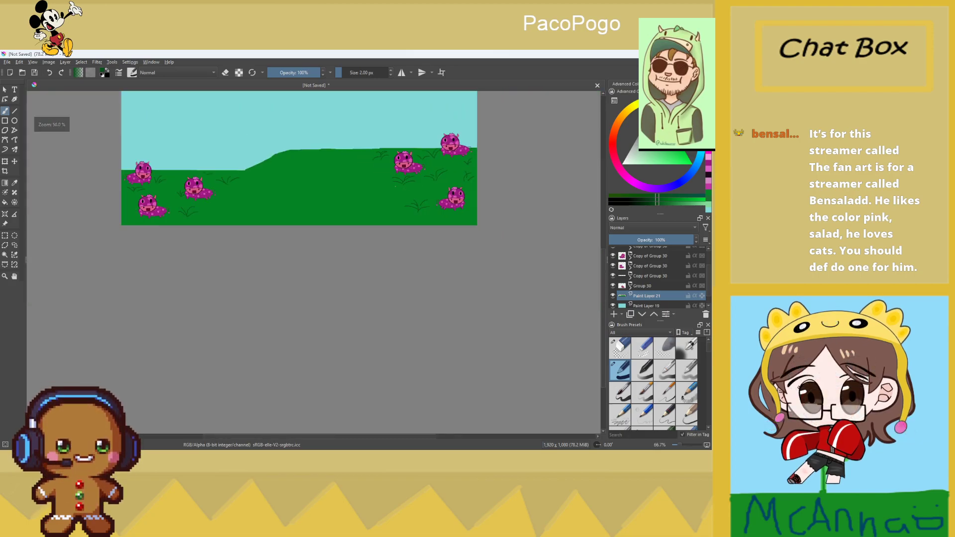
Show the portrait in Group 20 and draw a grass tuft between the left-hand cows and its dark sleeve
{"action": "scroll", "coordinate": [646, 279], "scroll_direction": "up", "scroll_amount": 3}
{"action": "left_click", "coordinate": [613, 251]}
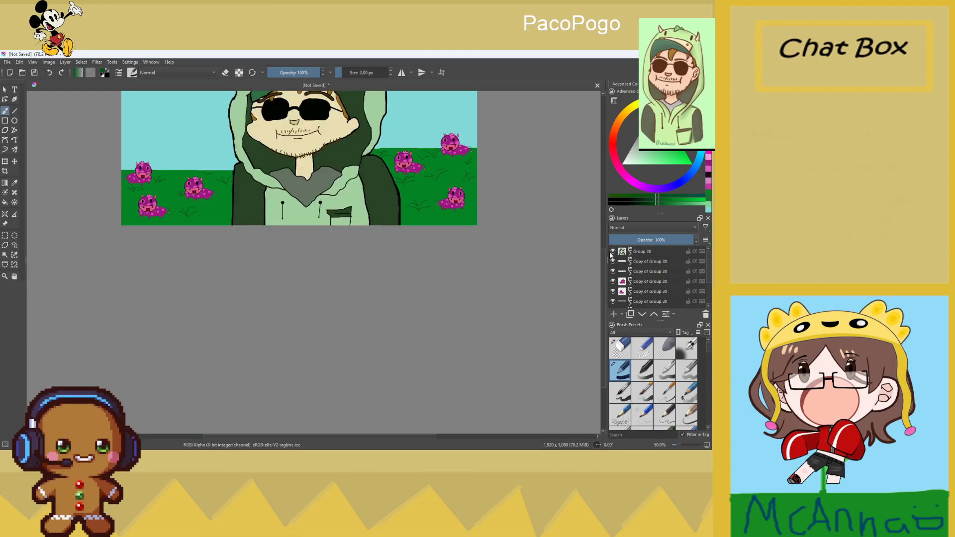
{"action": "key", "text": "minus"}
{"action": "key", "text": "plus"}
{"action": "key", "text": "plus"}
{"action": "key", "text": "plus"}
{"action": "key", "text": "plus"}
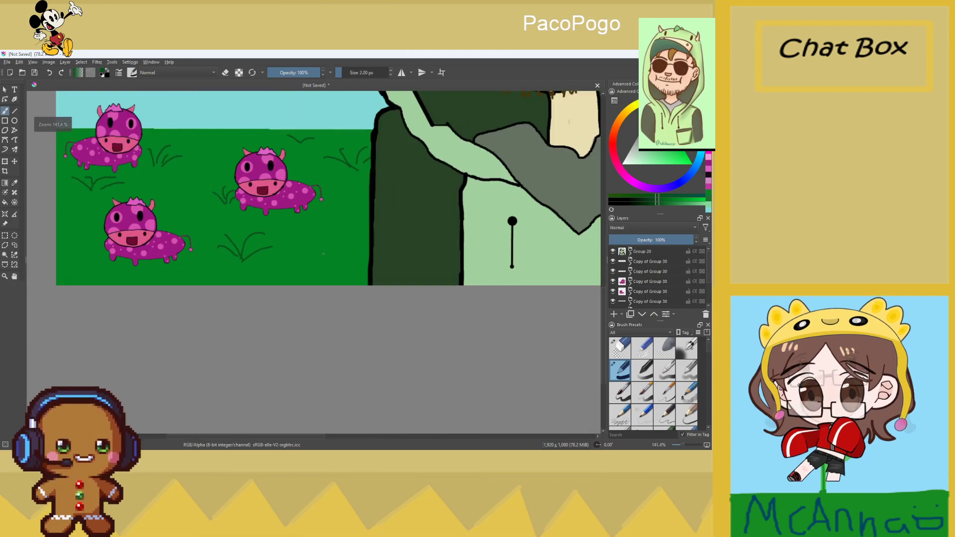
{"action": "mouse_move", "coordinate": [303, 231]}
{"action": "left_mouse_down"}
{"action": "mouse_move", "coordinate": [322, 244]}
{"action": "mouse_move", "coordinate": [354, 220]}
{"action": "left_mouse_up"}
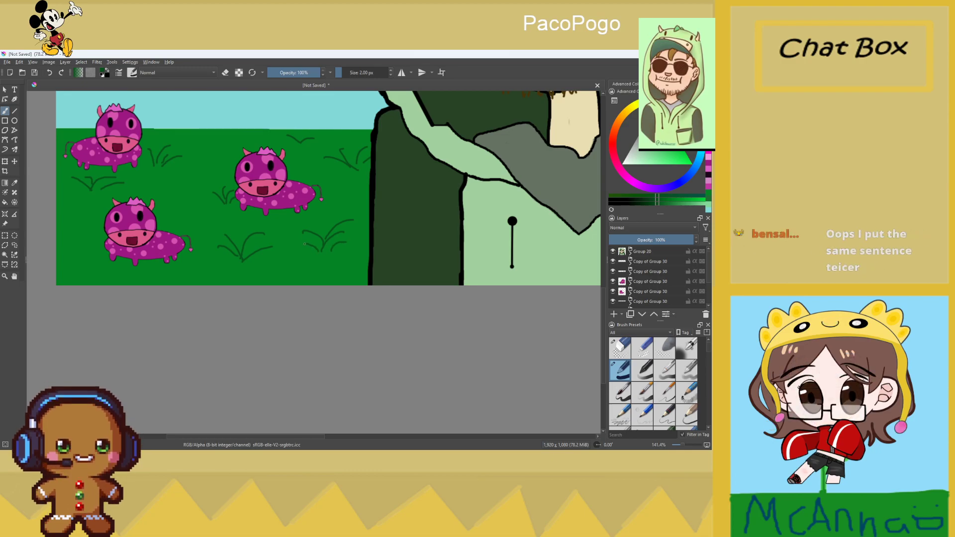
{"action": "key", "text": "minus"}
{"action": "key", "text": "minus"}
{"action": "key", "text": "minus"}
{"action": "key", "text": "minus"}
{"action": "key", "text": "plus"}
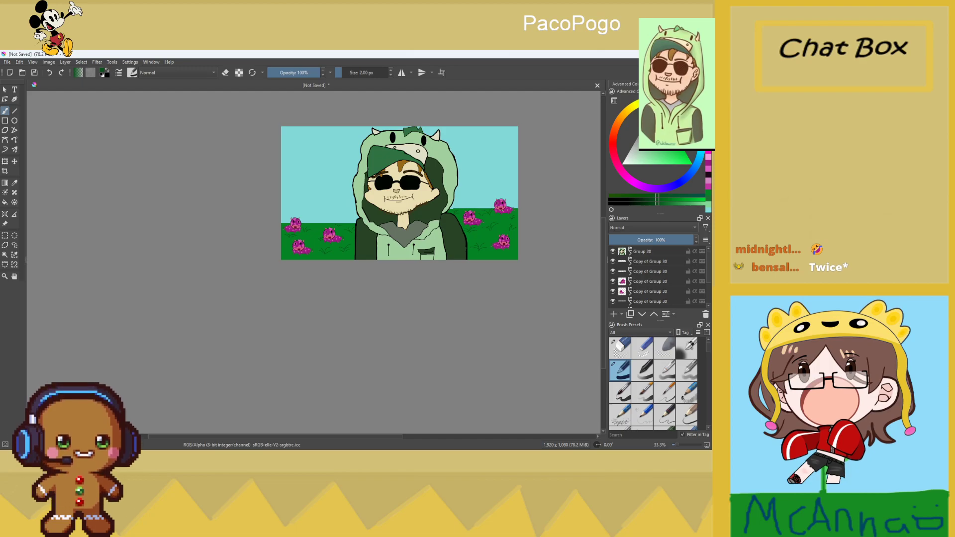
Switch to wheelofnames.com in the browser and add the suggested streamer's name at the end of the entries
{"action": "mouse_move", "coordinate": [380, 441]}
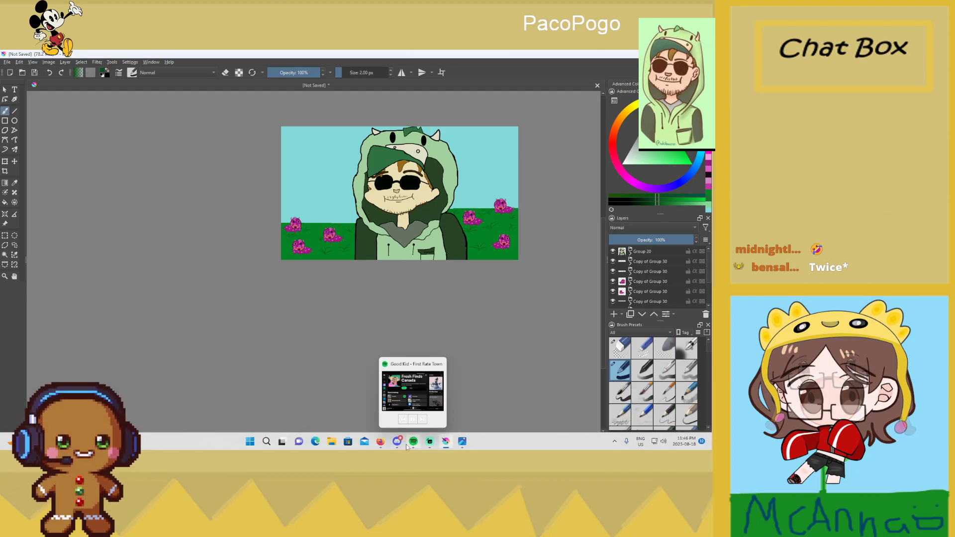
{"action": "left_click", "coordinate": [20, 415]}
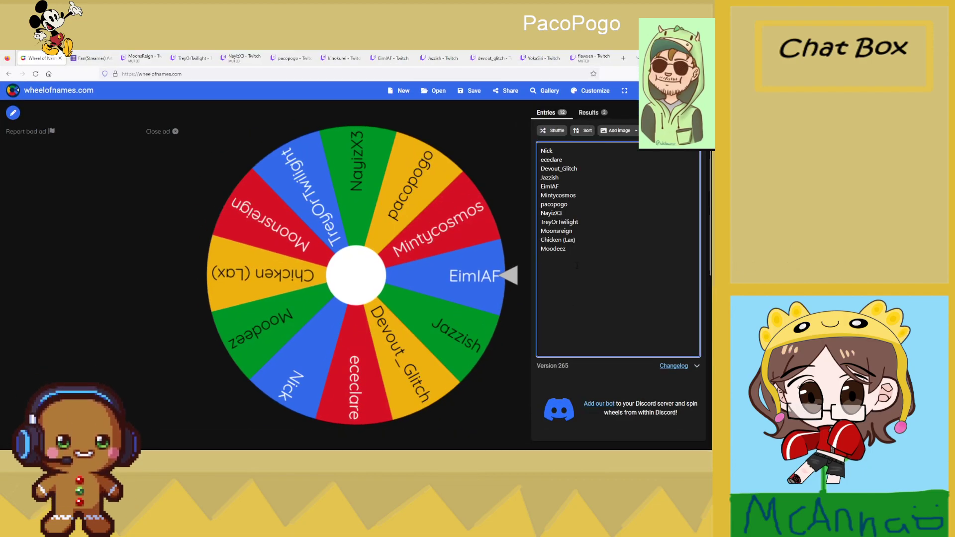
{"action": "key", "text": "Return"}
{"action": "type", "text": "BenSaladd"}
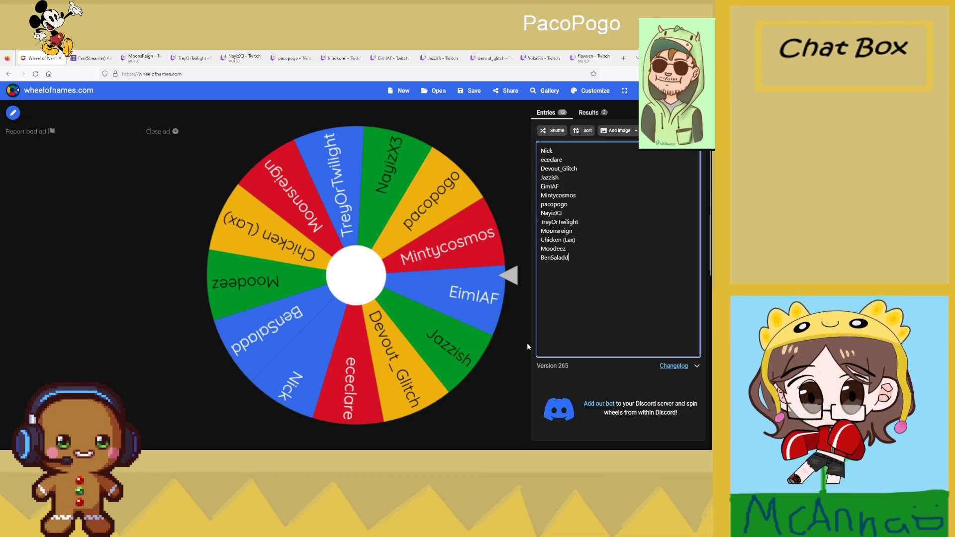
{"action": "left_click", "coordinate": [596, 374]}
{"action": "key", "text": "alt+Tab"}
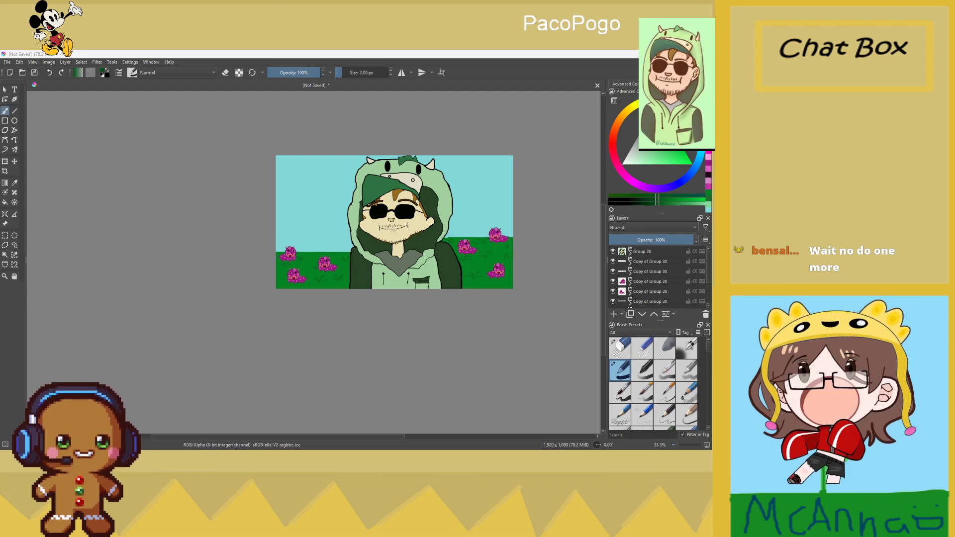
Go back to the name wheel, add a second suggested streamer's name as the last entry, and return to Krita
{"action": "key", "text": "alt+Tab"}
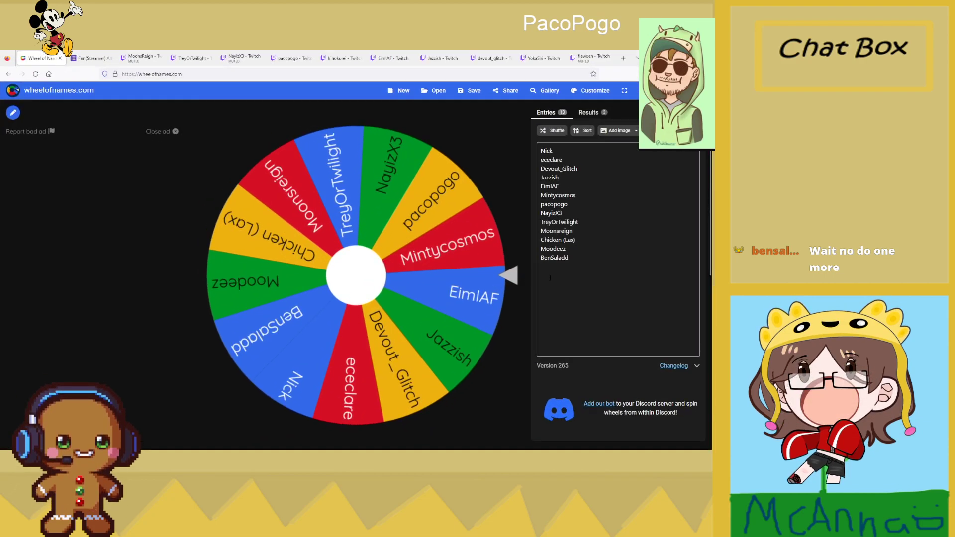
{"action": "key", "text": "Return"}
{"action": "type", "text": "carlcrafts"}
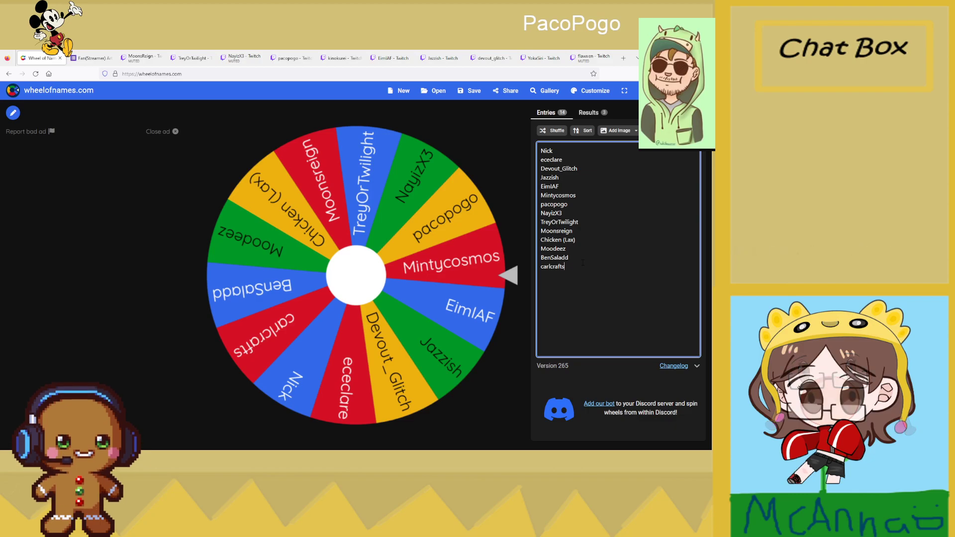
{"action": "left_click", "coordinate": [625, 377]}
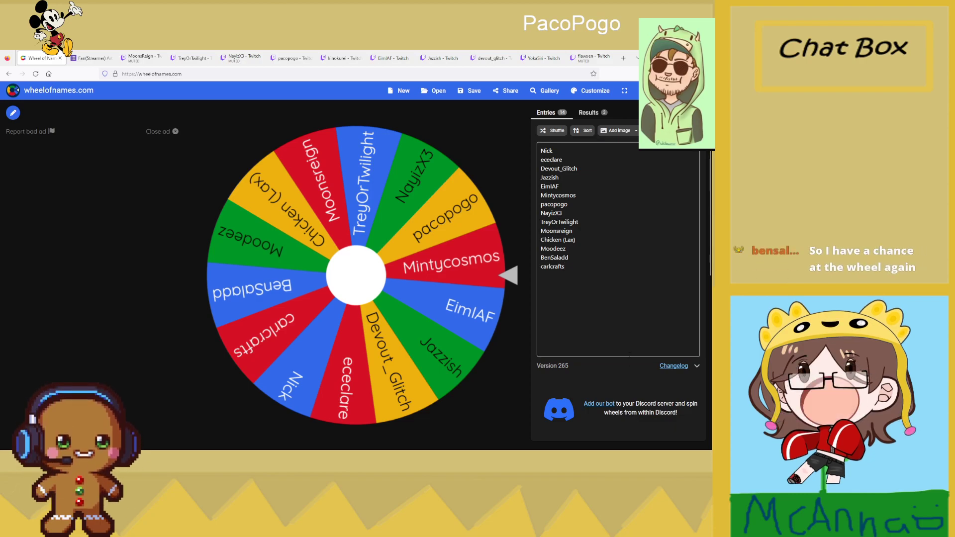
{"action": "key", "text": "alt+Tab"}
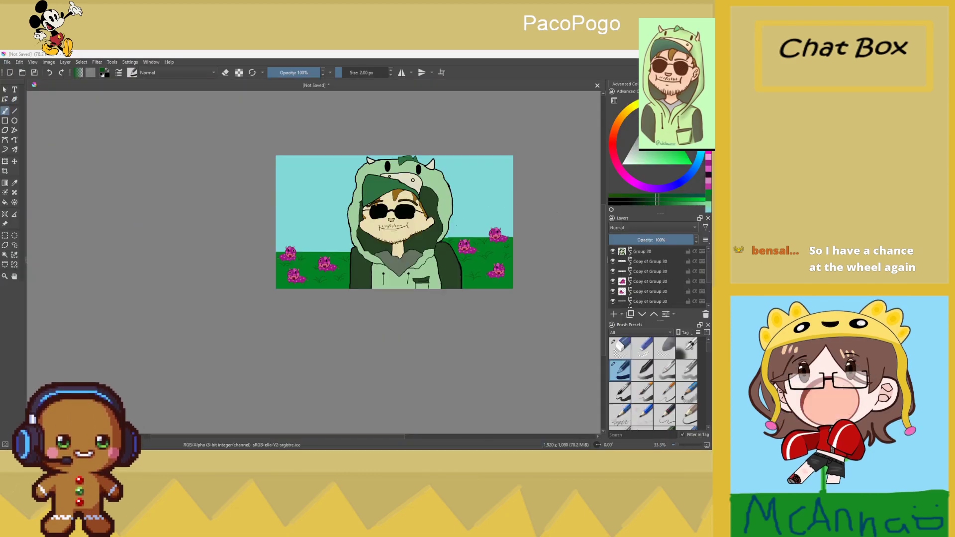
Pick a yellow brush color and add a new paint layer directly below Paint Layer 21
{"action": "key", "text": "plus"}
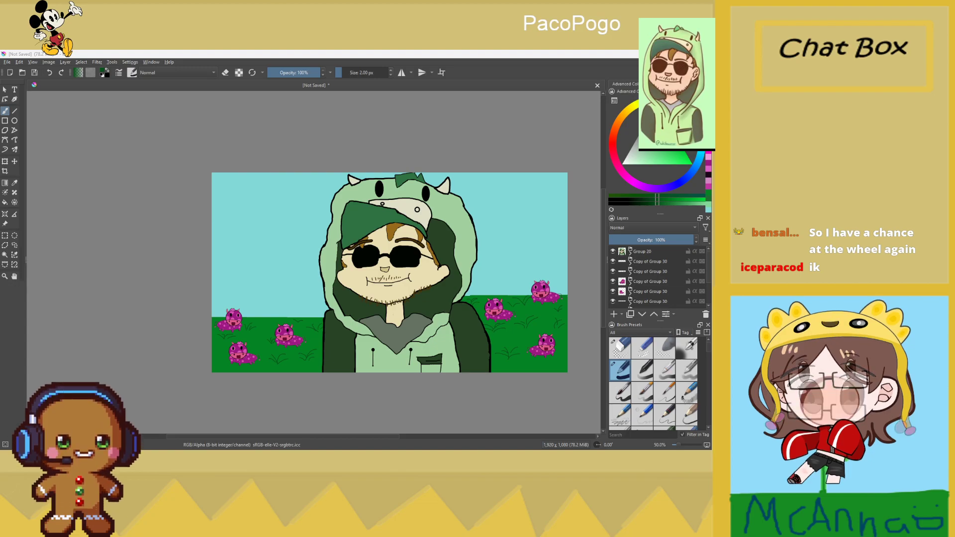
{"action": "left_click", "coordinate": [636, 109]}
{"action": "left_click_drag", "start_coordinate": [671, 158], "coordinate": [667, 152]}
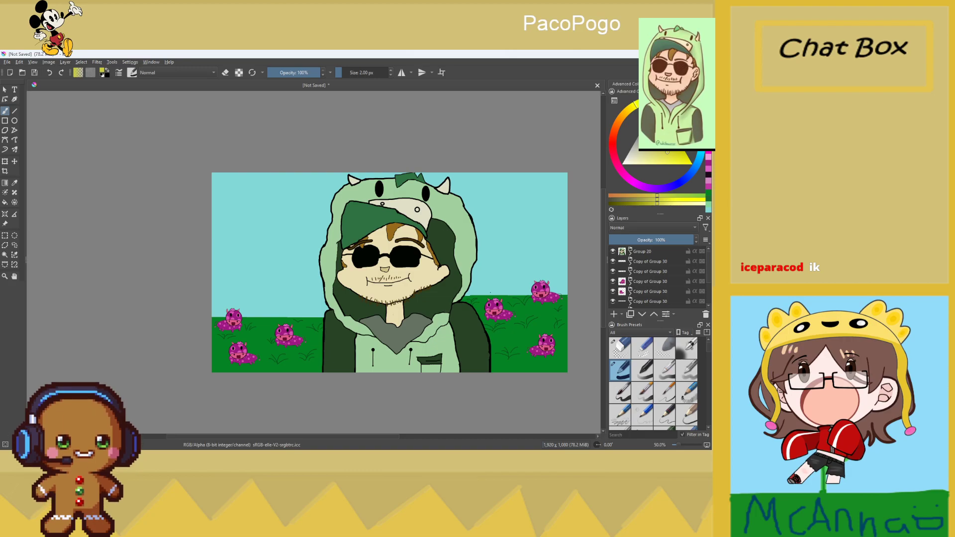
{"action": "scroll", "coordinate": [646, 278], "scroll_direction": "down", "scroll_amount": 3}
{"action": "left_click", "coordinate": [642, 287]}
{"action": "left_click", "coordinate": [644, 294]}
{"action": "key", "text": "Insert"}
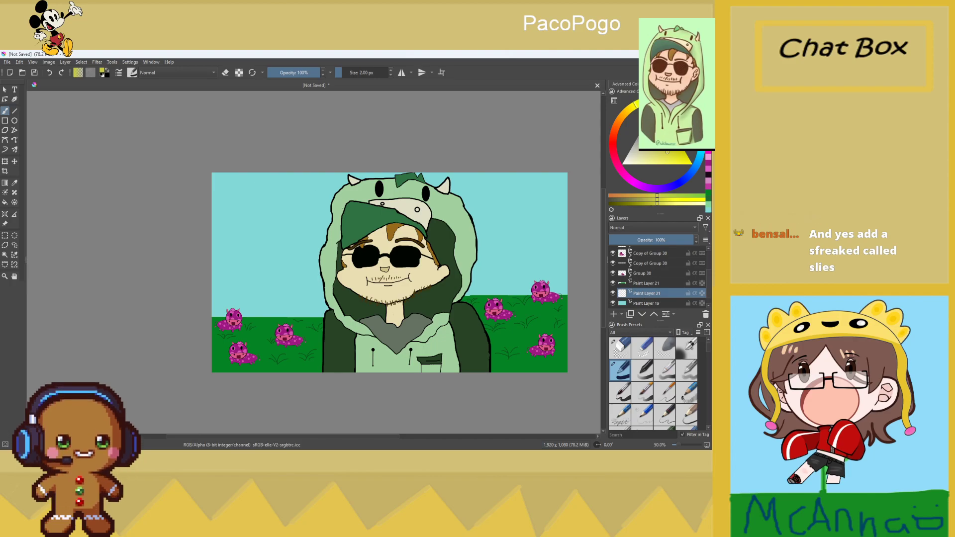
Paint a yellow sun in the sky's upper-left corner with a brush about 576 px wide
{"action": "left_click_drag", "start_coordinate": [344, 73], "coordinate": [355, 73]}
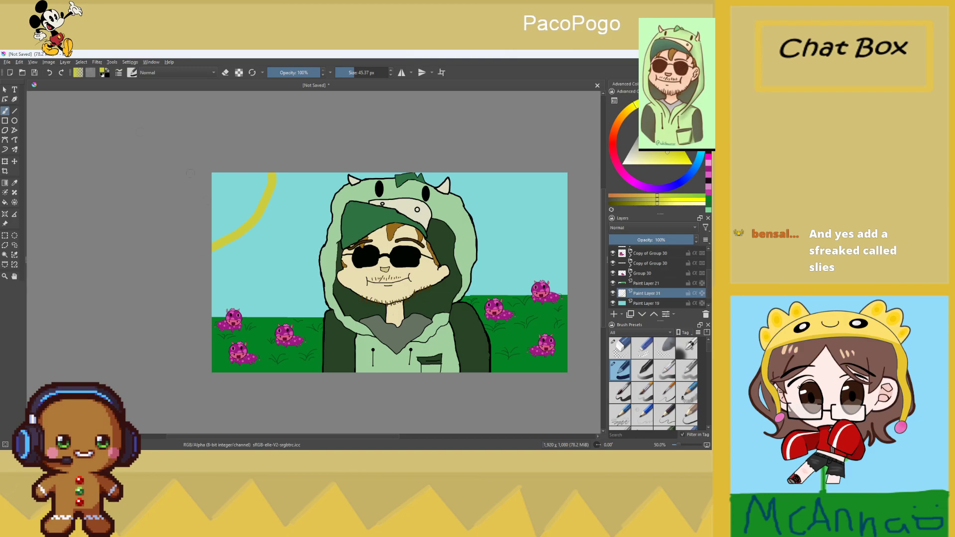
{"action": "left_click_drag", "start_coordinate": [358, 69], "coordinate": [381, 73]}
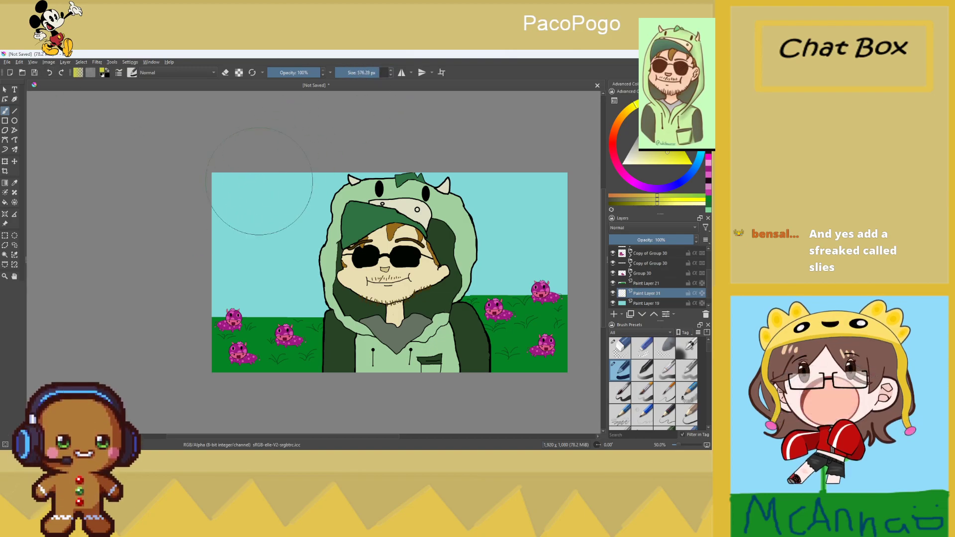
{"action": "left_click", "coordinate": [213, 169]}
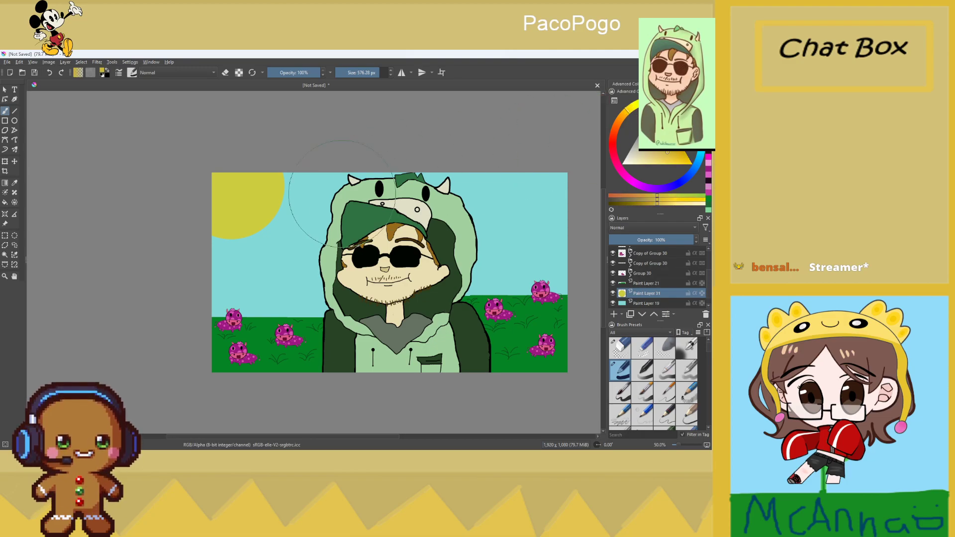
{"action": "mouse_move", "coordinate": [219, 179]}
{"action": "left_mouse_down"}
{"action": "mouse_move", "coordinate": [200, 195]}
{"action": "mouse_move", "coordinate": [182, 172]}
{"action": "left_mouse_up"}
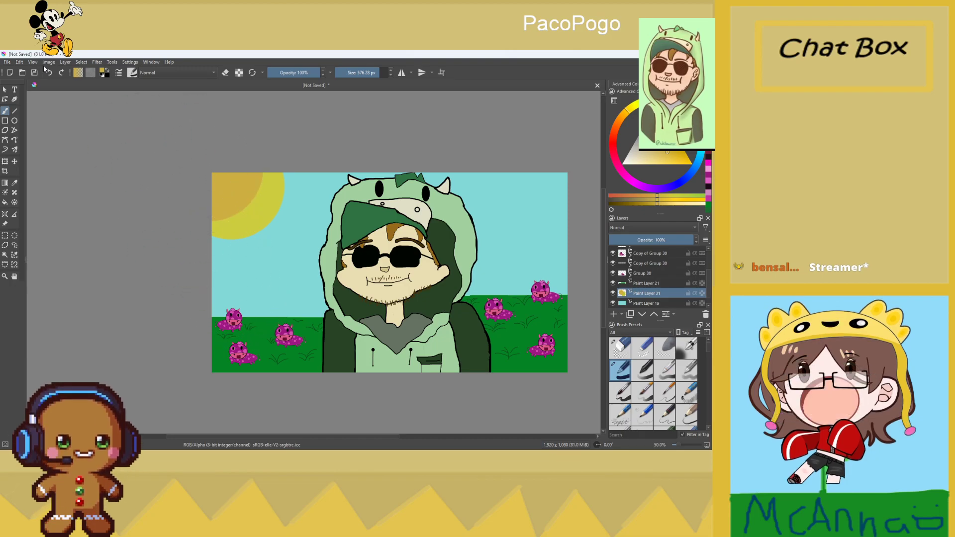
{"action": "key", "text": "ctrl+z"}
{"action": "key", "text": "ctrl+z"}
Paint two round black eyes on the sun with a brush about 67 px wide
{"action": "key", "text": "plus"}
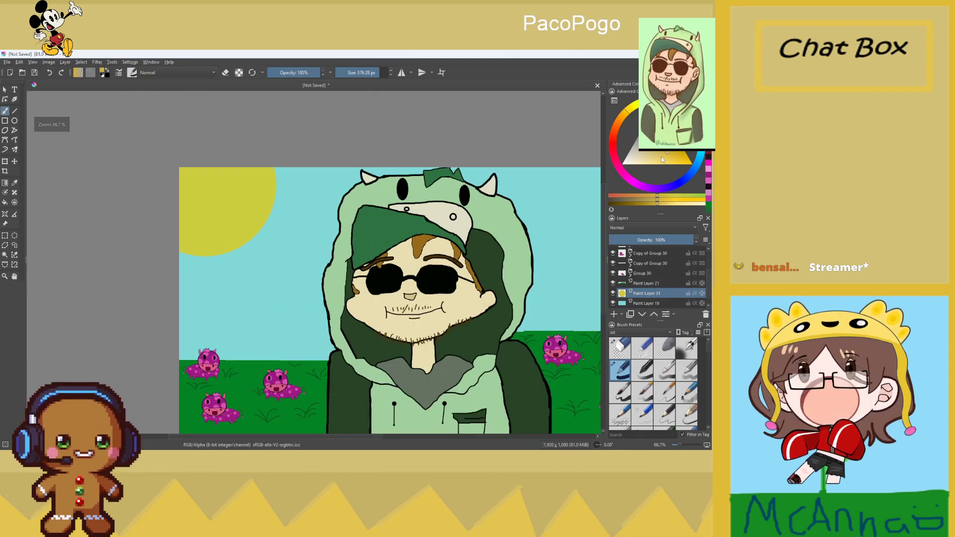
{"action": "left_click", "coordinate": [661, 157]}
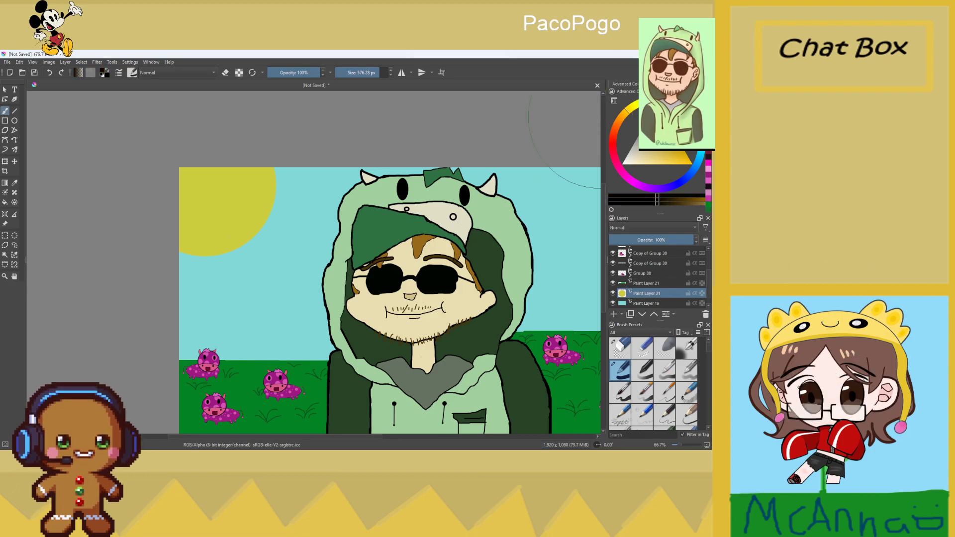
{"action": "left_click_drag", "start_coordinate": [368, 68], "coordinate": [336, 90]}
{"action": "left_click", "coordinate": [356, 74]}
{"action": "left_click", "coordinate": [198, 184]}
{"action": "left_click", "coordinate": [244, 183]}
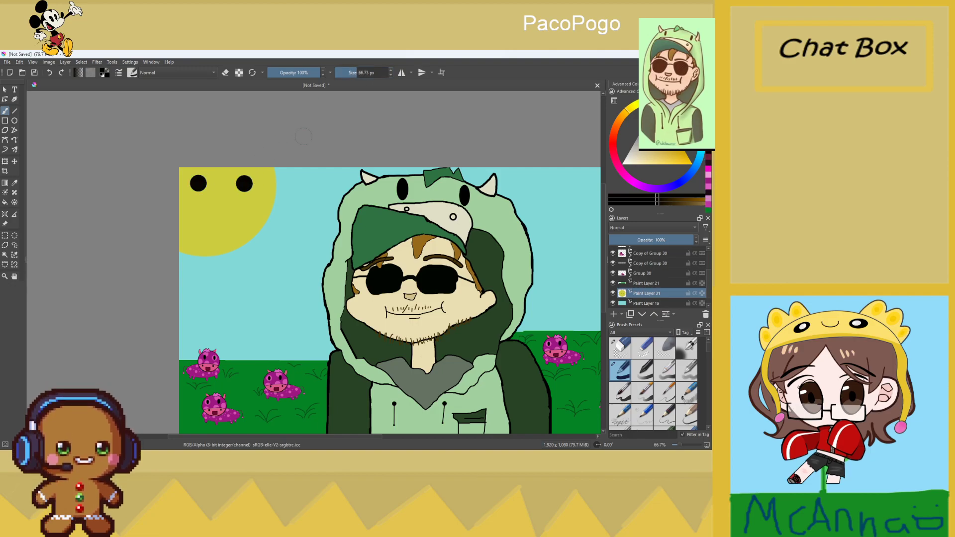
Draw a curved black smile below the sun's eyes with a 21 px brush
{"action": "left_click", "coordinate": [357, 74]}
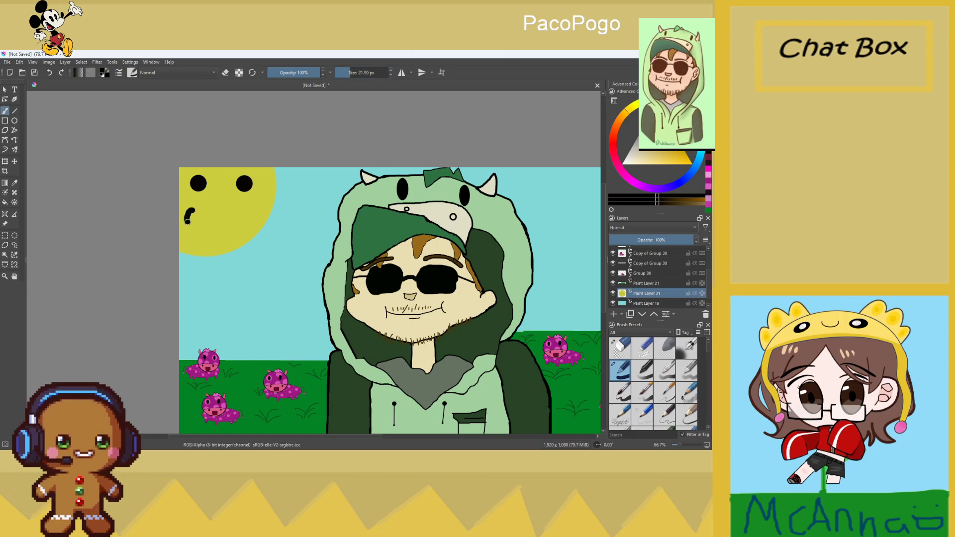
{"action": "left_click_drag", "start_coordinate": [189, 216], "coordinate": [218, 222]}
{"action": "key", "text": "ctrl+z"}
{"action": "scroll", "coordinate": [204, 241], "scroll_direction": "up", "scroll_amount": 3}
{"action": "scroll", "coordinate": [203, 197], "scroll_direction": "down", "scroll_amount": 1}
{"action": "mouse_move", "coordinate": [183, 162]}
{"action": "left_mouse_down"}
{"action": "mouse_move", "coordinate": [193, 194]}
{"action": "mouse_move", "coordinate": [198, 180]}
{"action": "mouse_move", "coordinate": [268, 187]}
{"action": "left_mouse_up"}
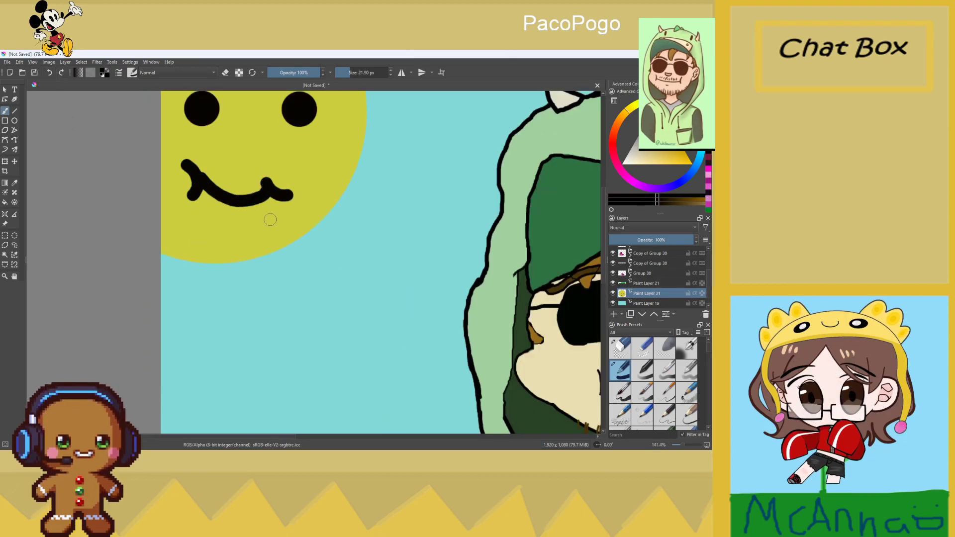
{"action": "scroll", "coordinate": [232, 222], "scroll_direction": "down", "scroll_amount": 4}
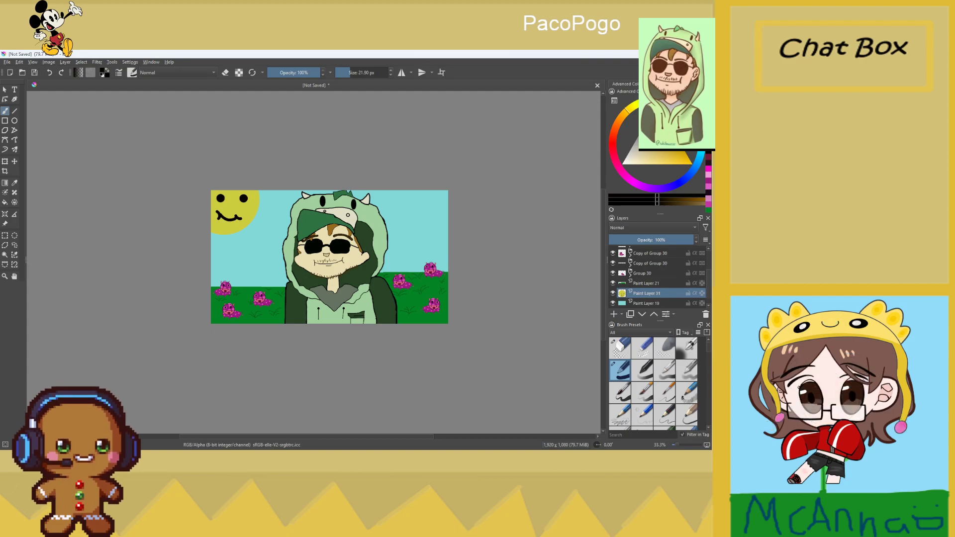
{"action": "scroll", "coordinate": [343, 225], "scroll_direction": "up", "scroll_amount": 1}
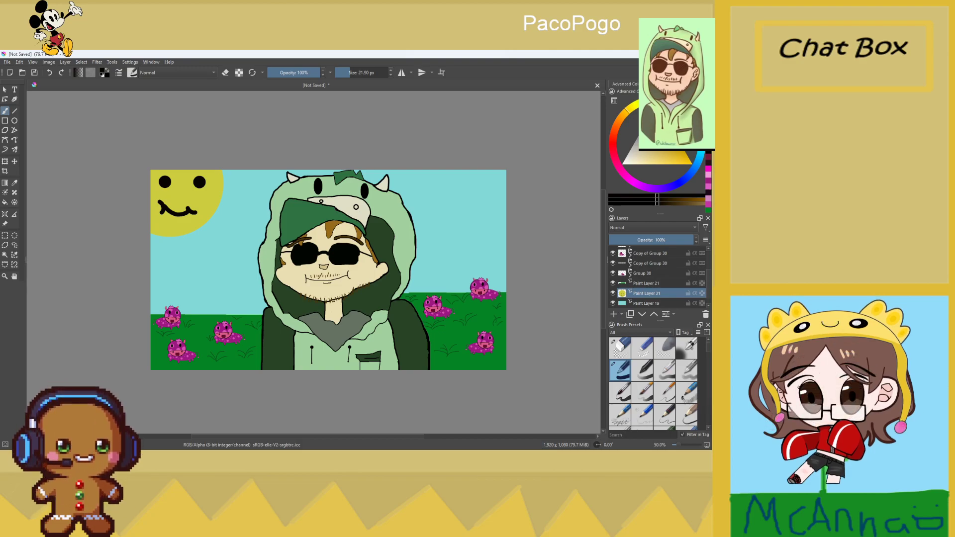
{"action": "key", "text": "alt+Tab"}
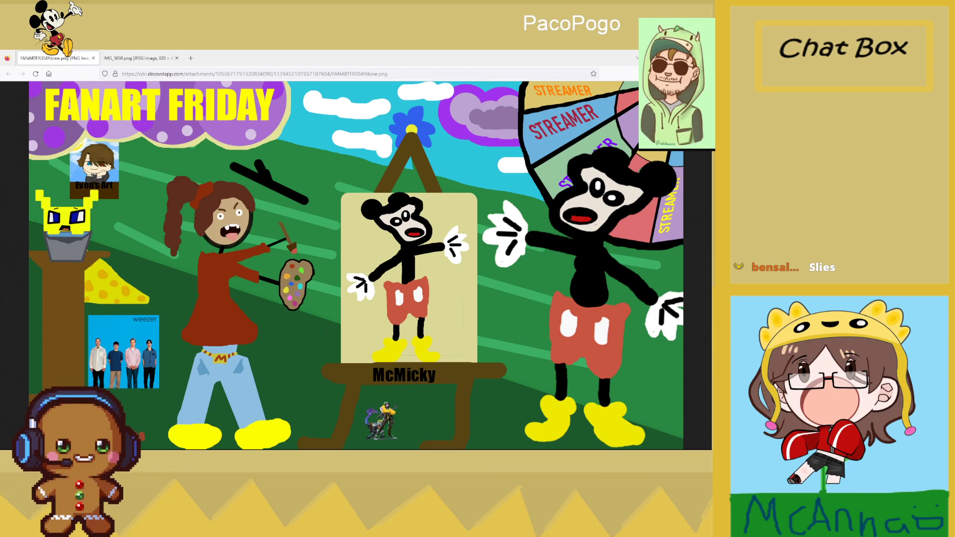
{"action": "key", "text": "alt+Tab"}
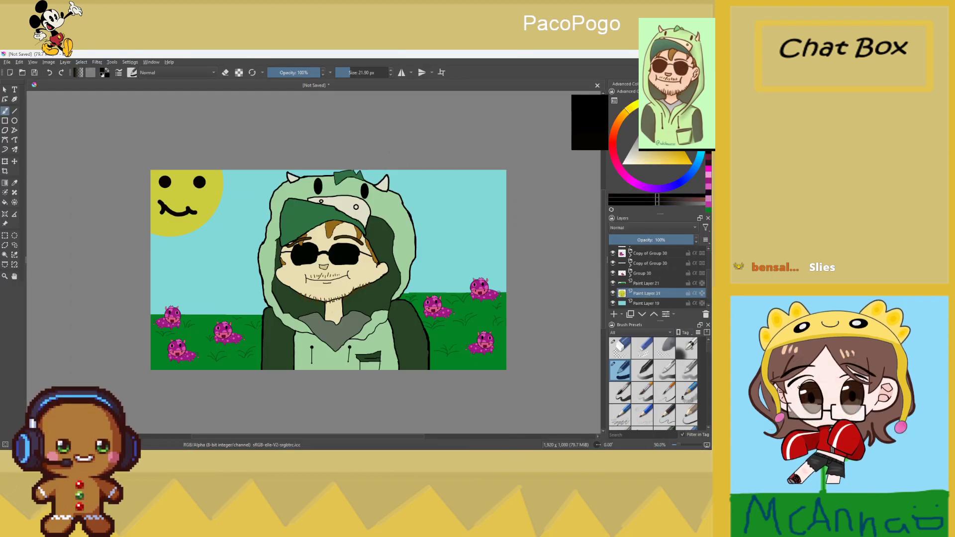
Sign the artist's handle in black in the sky's upper-right corner with a 7.52 px brush, adding a wavy underline
{"action": "scroll", "coordinate": [480, 198], "scroll_direction": "up", "scroll_amount": 3}
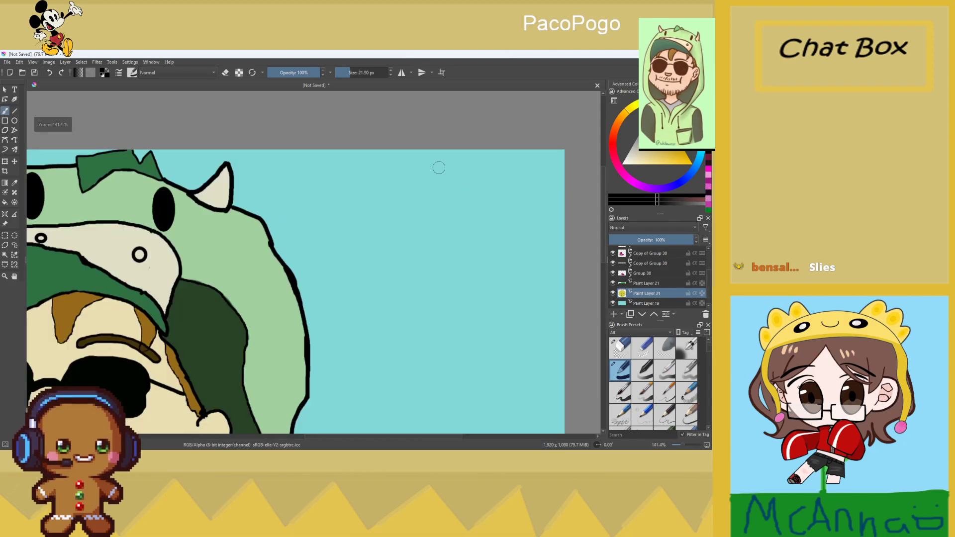
{"action": "left_click_drag", "start_coordinate": [347, 73], "coordinate": [344, 73]}
{"action": "mouse_move", "coordinate": [446, 201]}
{"action": "left_mouse_down"}
{"action": "mouse_move", "coordinate": [456, 162]}
{"action": "mouse_move", "coordinate": [474, 203]}
{"action": "mouse_move", "coordinate": [511, 203]}
{"action": "left_mouse_up"}
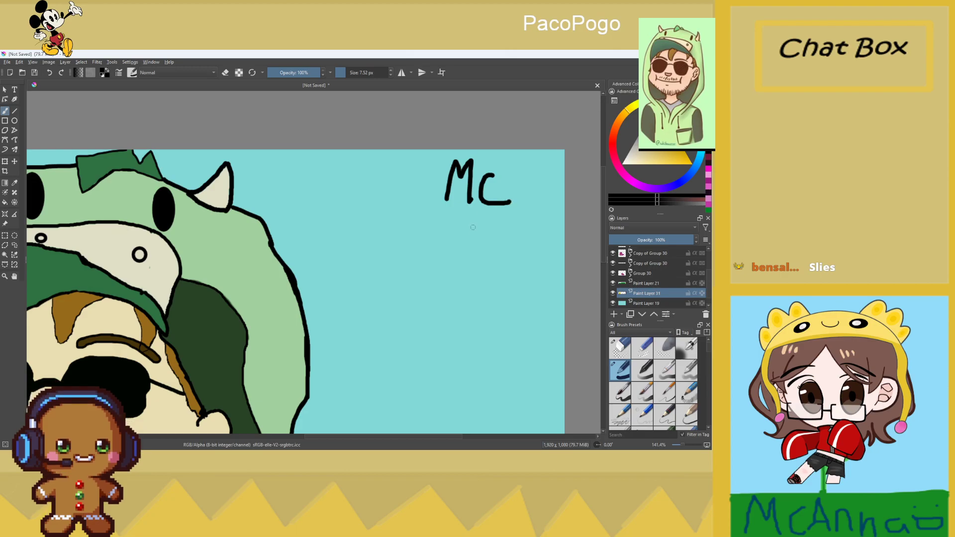
{"action": "mouse_move", "coordinate": [461, 259]}
{"action": "left_mouse_down"}
{"action": "mouse_move", "coordinate": [474, 221]}
{"action": "mouse_move", "coordinate": [490, 253]}
{"action": "mouse_move", "coordinate": [503, 239]}
{"action": "mouse_move", "coordinate": [518, 254]}
{"action": "mouse_move", "coordinate": [561, 262]}
{"action": "left_mouse_up"}
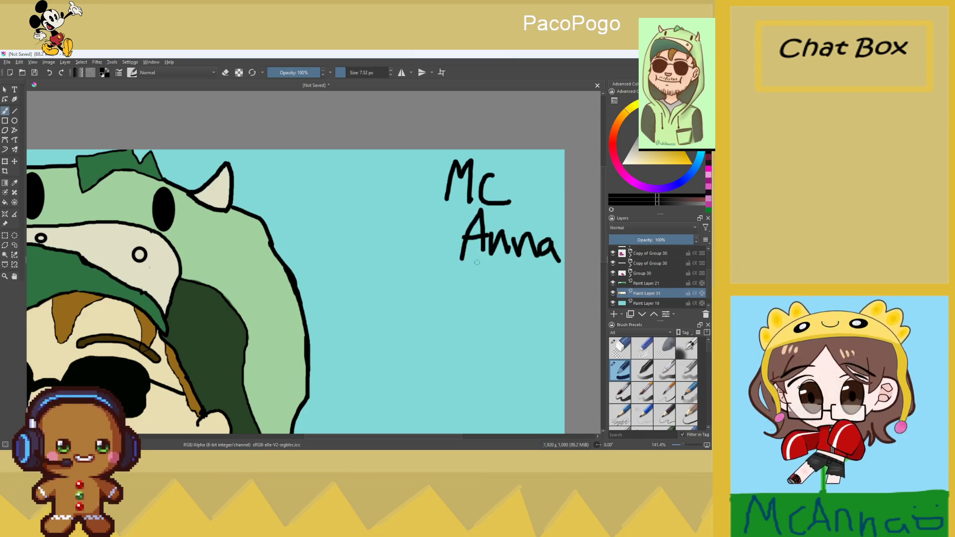
{"action": "left_click_drag", "start_coordinate": [439, 272], "coordinate": [548, 279]}
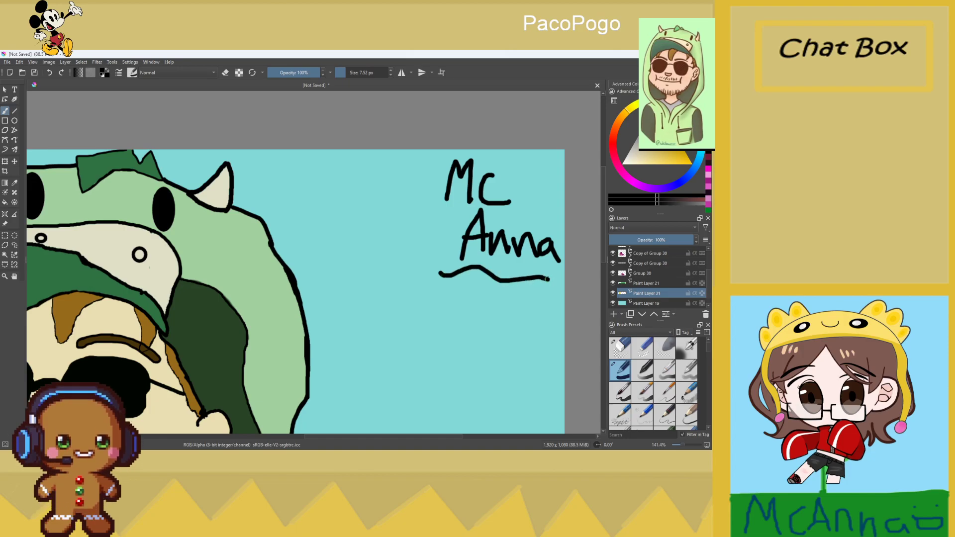
Pick a red brush color and paint a small filled heart beside the signature's first line
{"action": "left_click", "coordinate": [612, 149]}
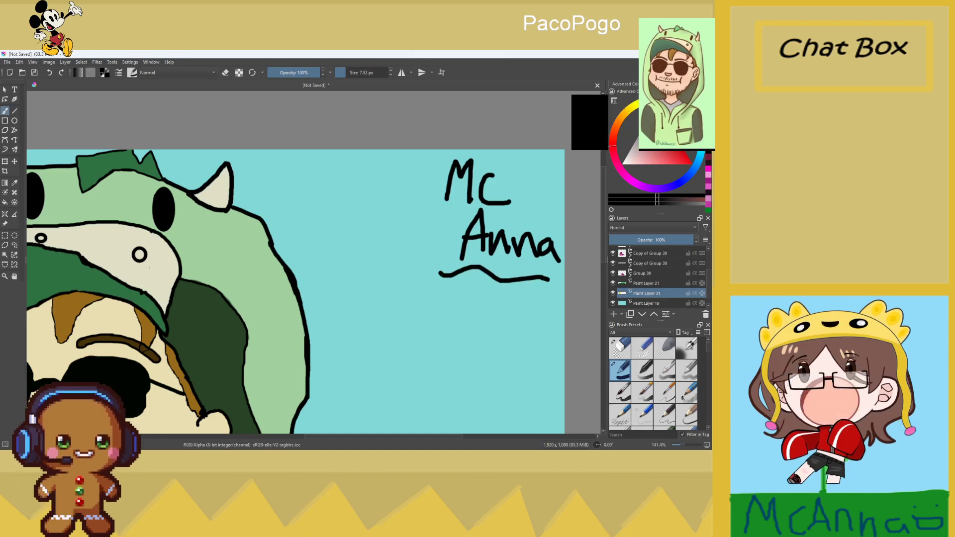
{"action": "mouse_move", "coordinate": [524, 199]}
{"action": "left_mouse_down"}
{"action": "mouse_move", "coordinate": [547, 173]}
{"action": "mouse_move", "coordinate": [524, 199]}
{"action": "left_mouse_up"}
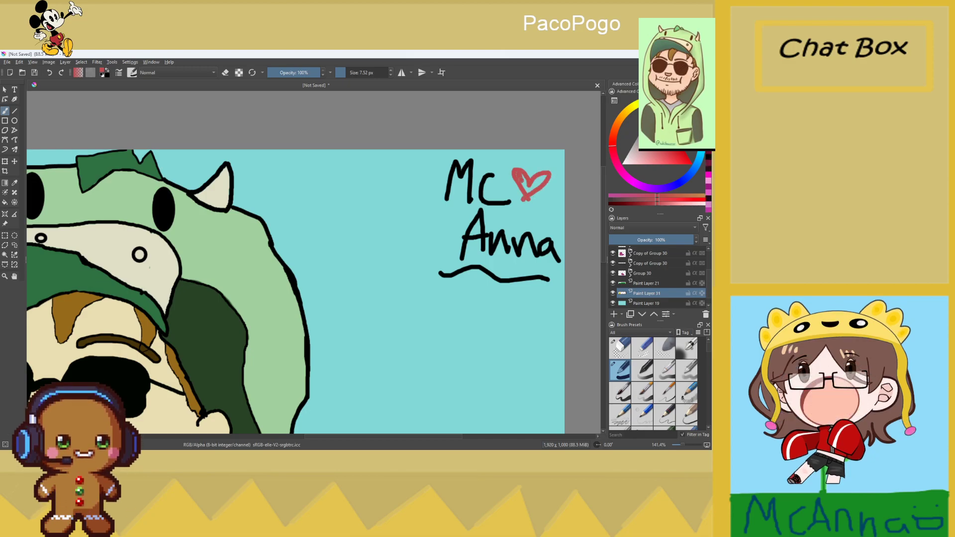
{"action": "left_click_drag", "start_coordinate": [542, 178], "coordinate": [532, 187]}
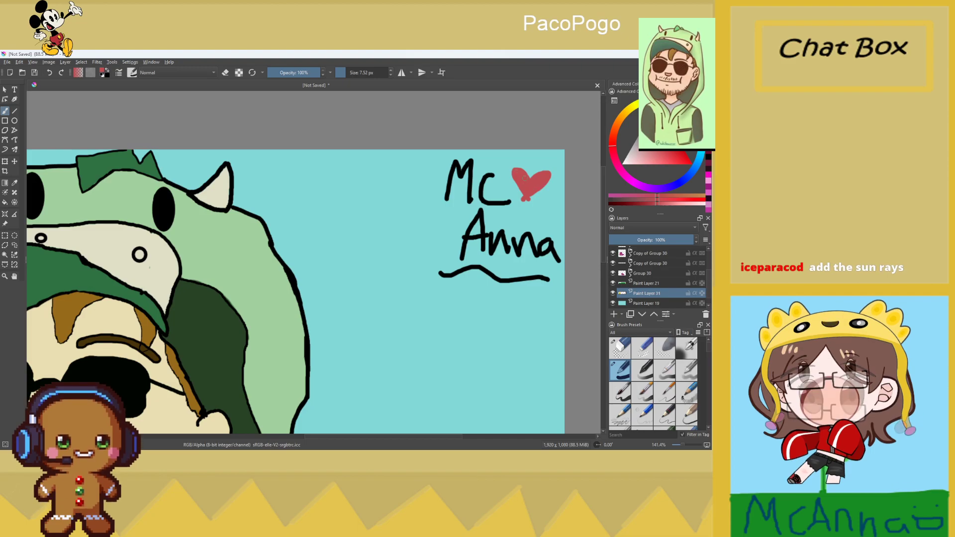
{"action": "scroll", "coordinate": [533, 187], "scroll_direction": "down", "scroll_amount": 4}
{"action": "scroll", "coordinate": [303, 225], "scroll_direction": "down", "scroll_amount": 1}
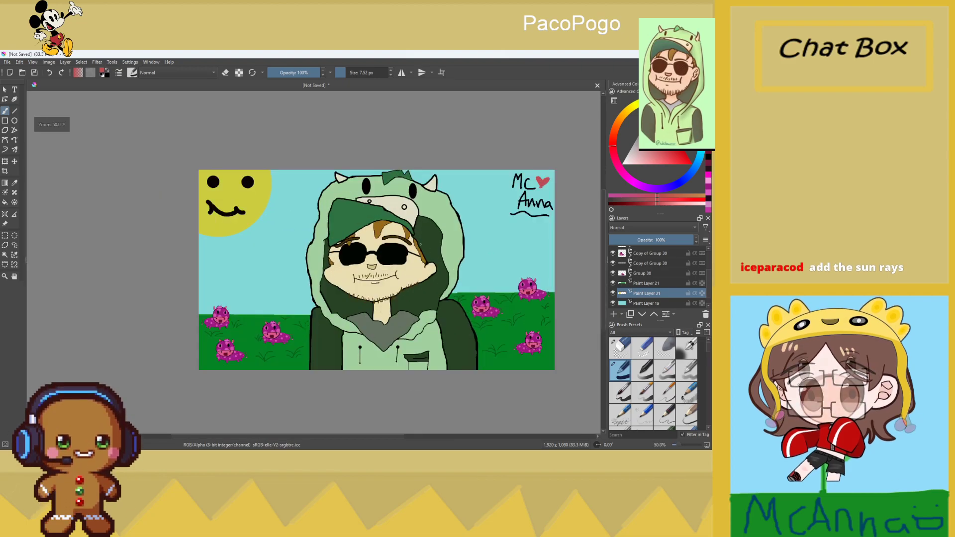
Pick a dark green brush color, try a short dash in the sky below the sun and undo it
{"action": "scroll", "coordinate": [303, 225], "scroll_direction": "up", "scroll_amount": 3}
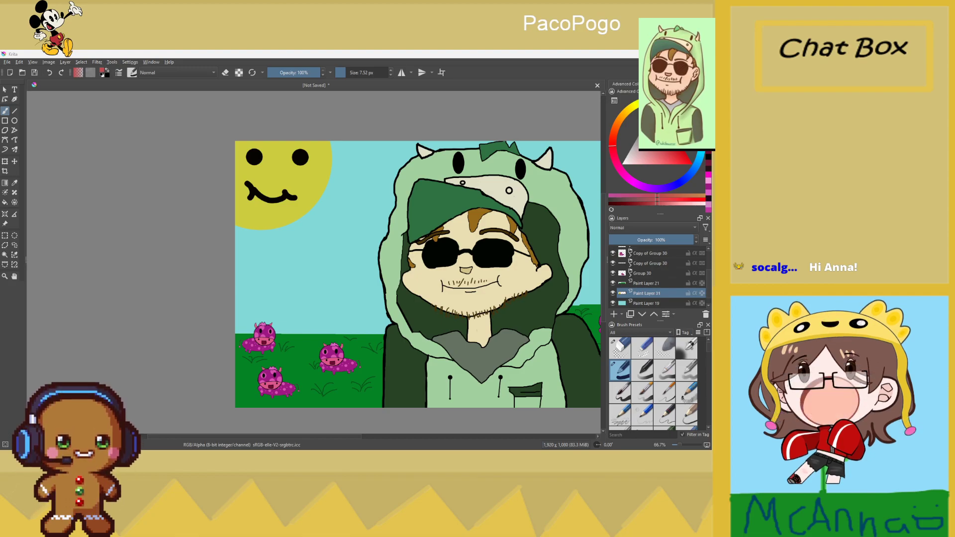
{"action": "left_click", "coordinate": [389, 202], "text": "ctrl"}
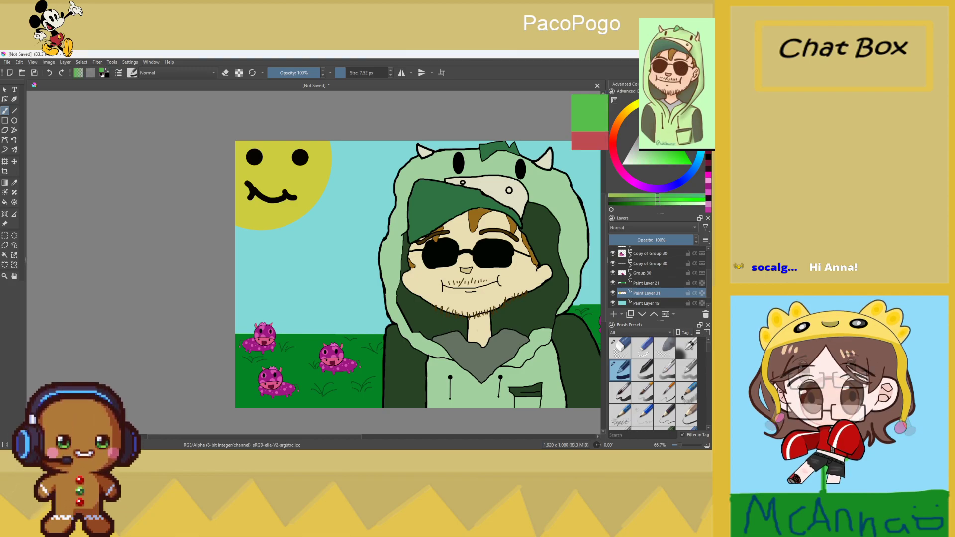
{"action": "scroll", "coordinate": [389, 202], "scroll_direction": "up", "scroll_amount": 2}
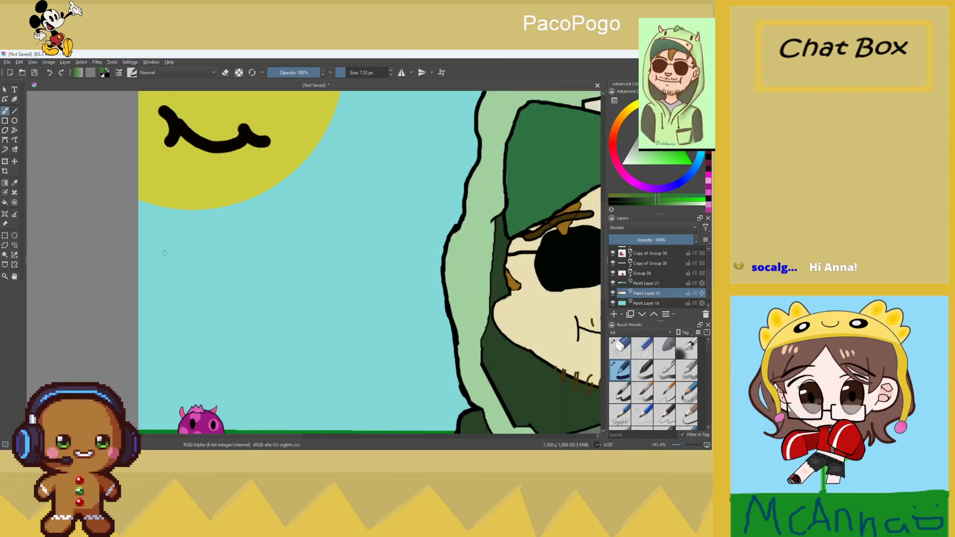
{"action": "scroll", "coordinate": [205, 315], "scroll_direction": "down", "scroll_amount": 1}
{"action": "left_click_drag", "start_coordinate": [183, 314], "coordinate": [211, 311]}
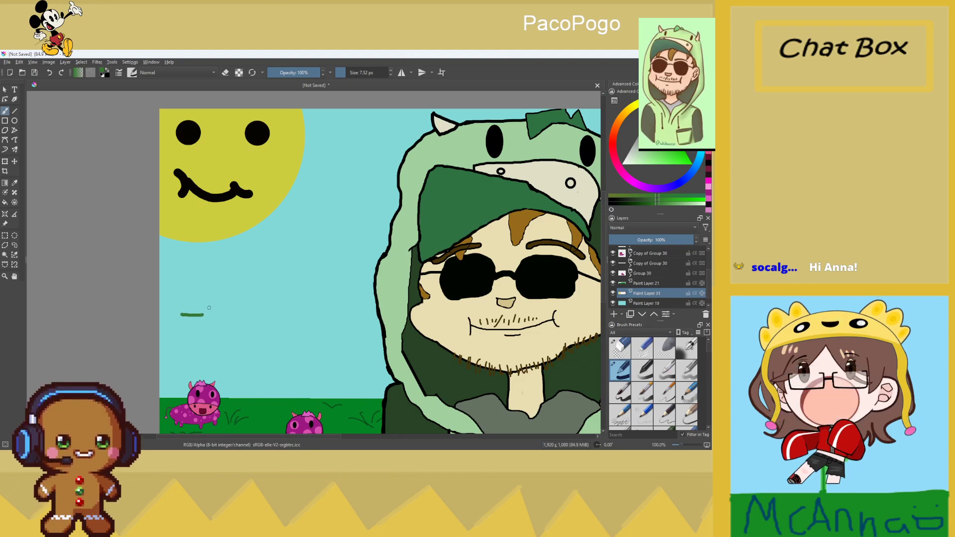
{"action": "left_click", "coordinate": [50, 72]}
Draw a short green dash in the sky between the sun and the cows, undoing the letter started after it
{"action": "scroll", "coordinate": [288, 221], "scroll_direction": "down", "scroll_amount": 5}
{"action": "scroll", "coordinate": [287, 220], "scroll_direction": "up", "scroll_amount": 2}
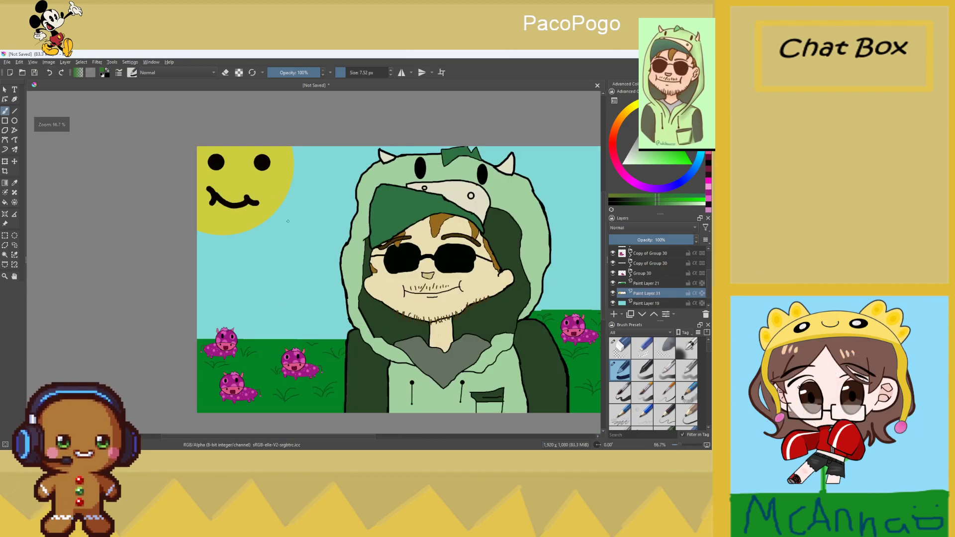
{"action": "scroll", "coordinate": [206, 313], "scroll_direction": "down", "scroll_amount": 3}
{"action": "scroll", "coordinate": [295, 282], "scroll_direction": "up", "scroll_amount": 3}
{"action": "left_click_drag", "start_coordinate": [281, 282], "coordinate": [293, 282]}
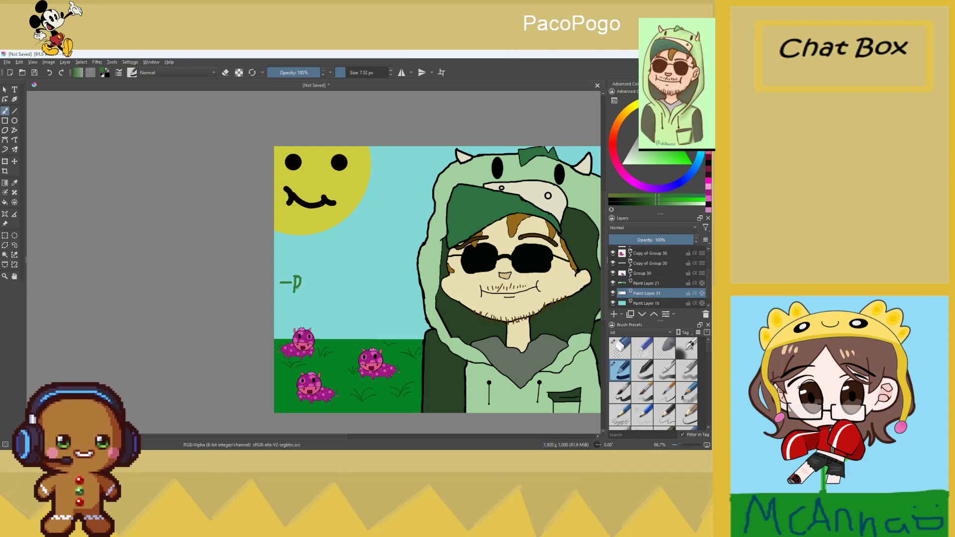
{"action": "scroll", "coordinate": [300, 293], "scroll_direction": "up", "scroll_amount": 4}
{"action": "left_click", "coordinate": [50, 73]}
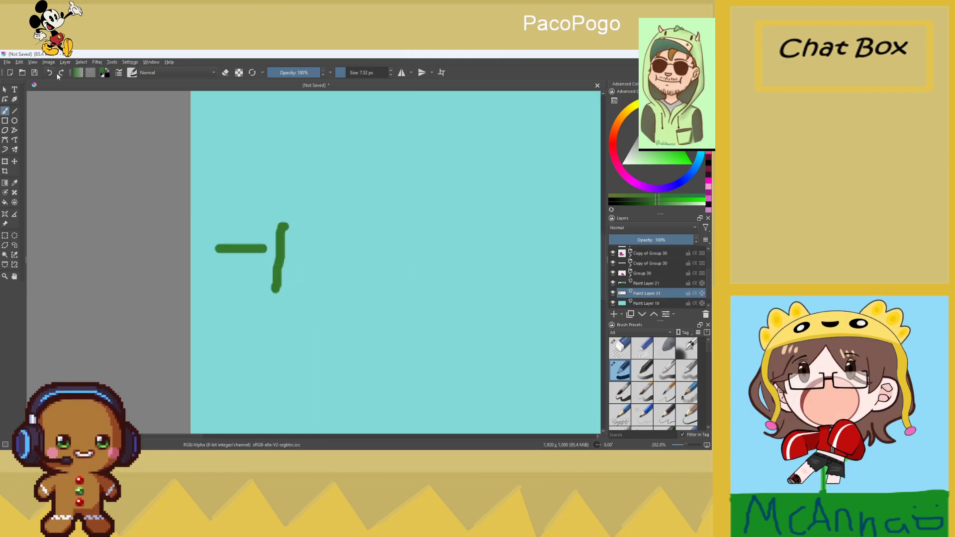
{"action": "left_click", "coordinate": [50, 73]}
Write "Pacopogo!" in green after the dash with the 7.52 px brush
{"action": "left_click_drag", "start_coordinate": [280, 212], "coordinate": [287, 269]}
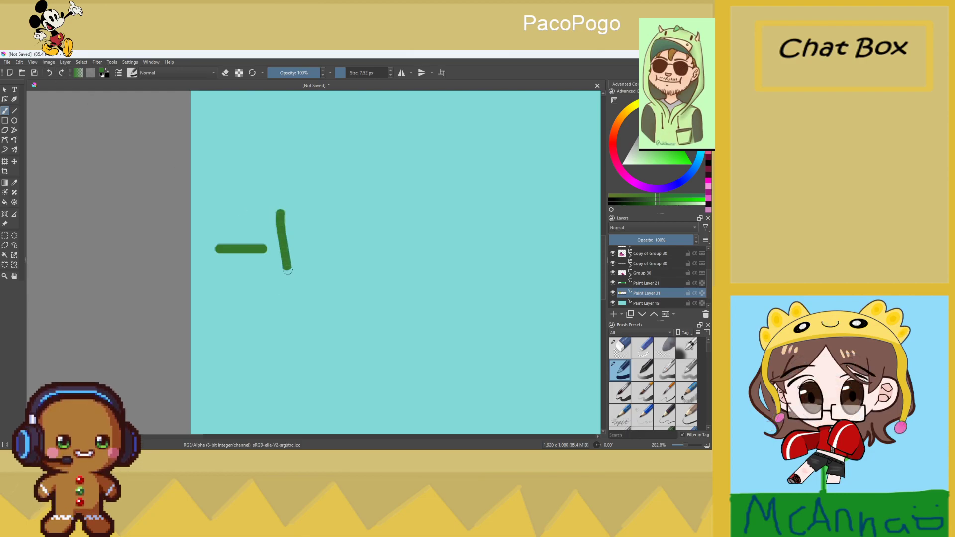
{"action": "mouse_move", "coordinate": [282, 206]}
{"action": "left_mouse_down"}
{"action": "mouse_move", "coordinate": [311, 229]}
{"action": "mouse_move", "coordinate": [303, 248]}
{"action": "mouse_move", "coordinate": [324, 243]}
{"action": "mouse_move", "coordinate": [352, 269]}
{"action": "left_mouse_up"}
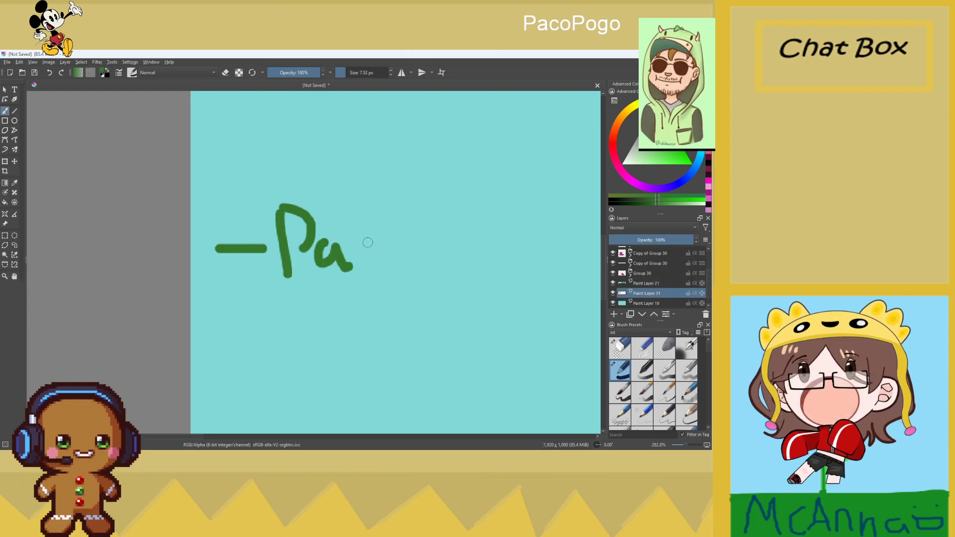
{"action": "mouse_move", "coordinate": [367, 236]}
{"action": "left_mouse_down"}
{"action": "mouse_move", "coordinate": [369, 259]}
{"action": "mouse_move", "coordinate": [410, 241]}
{"action": "mouse_move", "coordinate": [419, 286]}
{"action": "left_mouse_up"}
{"action": "left_click_drag", "start_coordinate": [415, 228], "coordinate": [430, 255]}
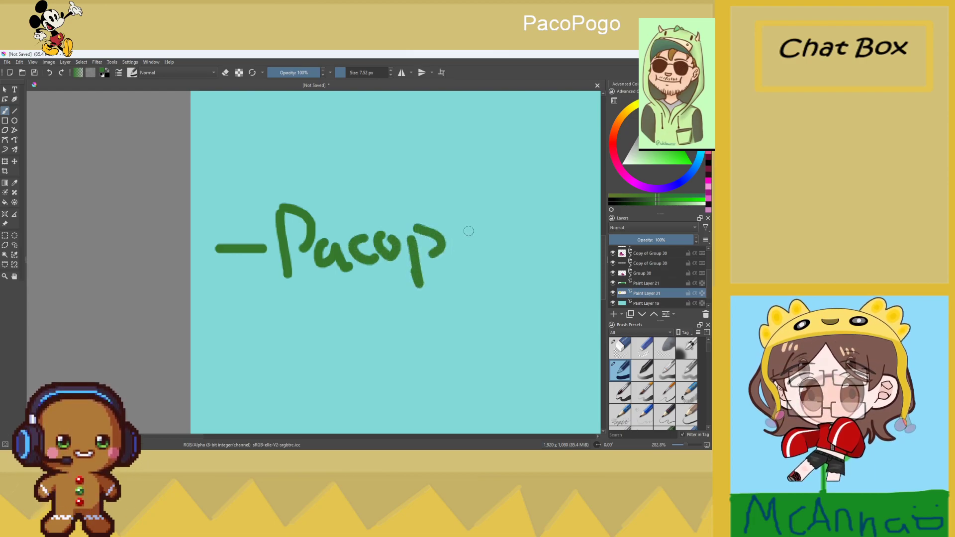
{"action": "mouse_move", "coordinate": [467, 226]}
{"action": "left_mouse_down"}
{"action": "mouse_move", "coordinate": [453, 244]}
{"action": "mouse_move", "coordinate": [472, 228]}
{"action": "mouse_move", "coordinate": [505, 234]}
{"action": "mouse_move", "coordinate": [478, 272]}
{"action": "left_mouse_up"}
{"action": "left_click_drag", "start_coordinate": [527, 232], "coordinate": [508, 273]}
{"action": "scroll", "coordinate": [457, 313], "scroll_direction": "down", "scroll_amount": 2}
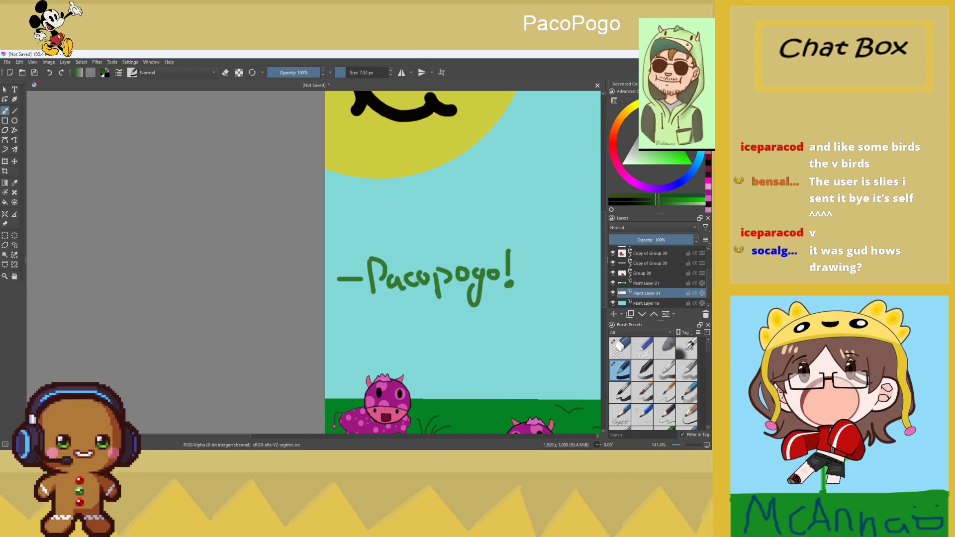
Underline "Pacopogo!" with a darker green line broken around the letters' descenders, undoing the first continuous line
{"action": "left_click_drag", "start_coordinate": [398, 300], "coordinate": [522, 297]}
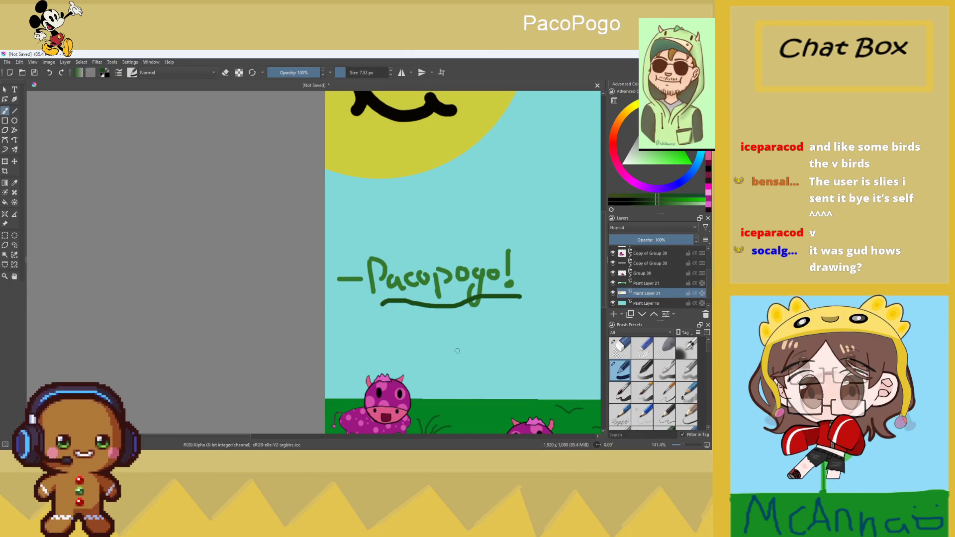
{"action": "scroll", "coordinate": [471, 325], "scroll_direction": "up", "scroll_amount": 2}
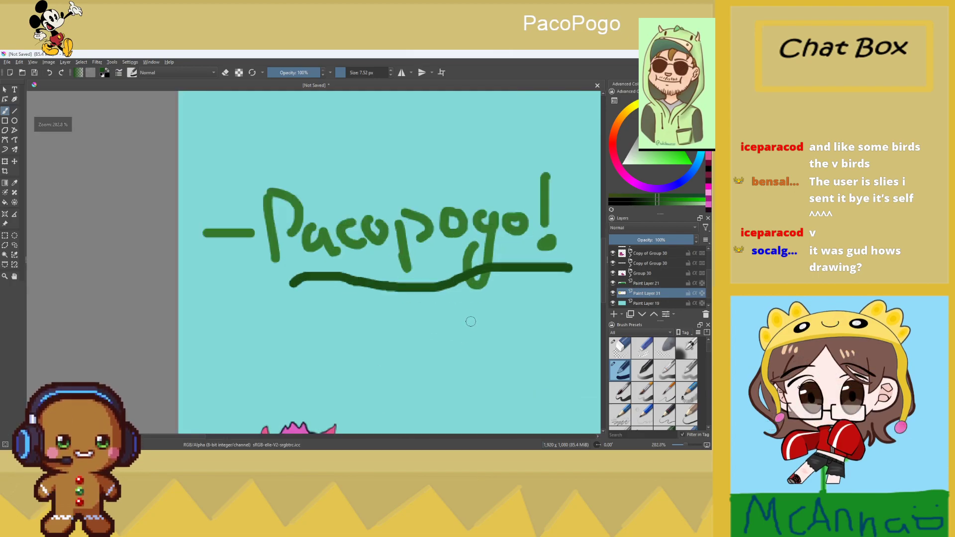
{"action": "left_click", "coordinate": [49, 72]}
{"action": "mouse_move", "coordinate": [292, 270]}
{"action": "left_mouse_down"}
{"action": "mouse_move", "coordinate": [431, 249]}
{"action": "mouse_move", "coordinate": [534, 256]}
{"action": "left_mouse_up"}
Review the whole picture, checking the portrait, both pieces of lettering, the sun and the cows
{"action": "key", "text": "minus"}
{"action": "key", "text": "minus"}
{"action": "key", "text": "minus"}
{"action": "key", "text": "minus"}
{"action": "key", "text": "minus"}
{"action": "key", "text": "minus"}
{"action": "key", "text": "minus"}
{"action": "key", "text": "minus"}
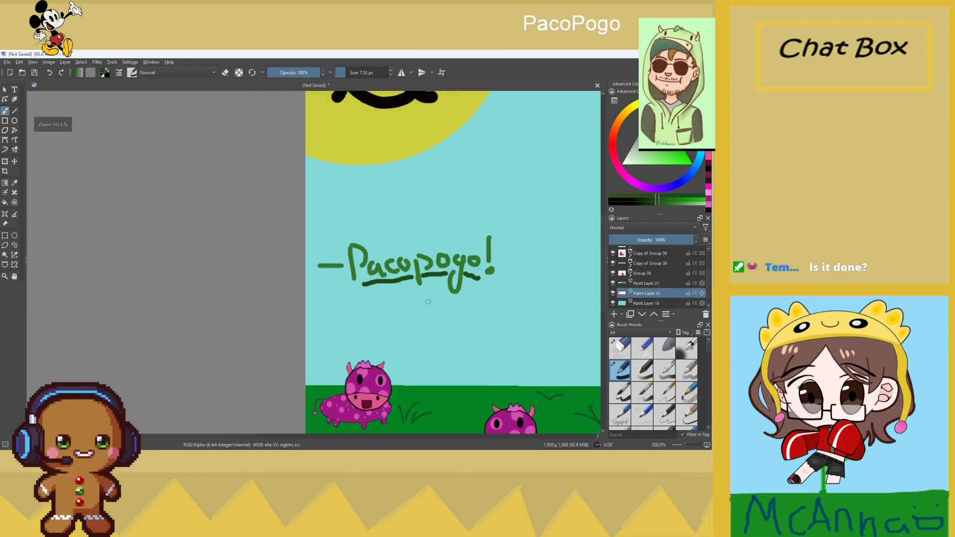
{"action": "key", "text": "plus"}
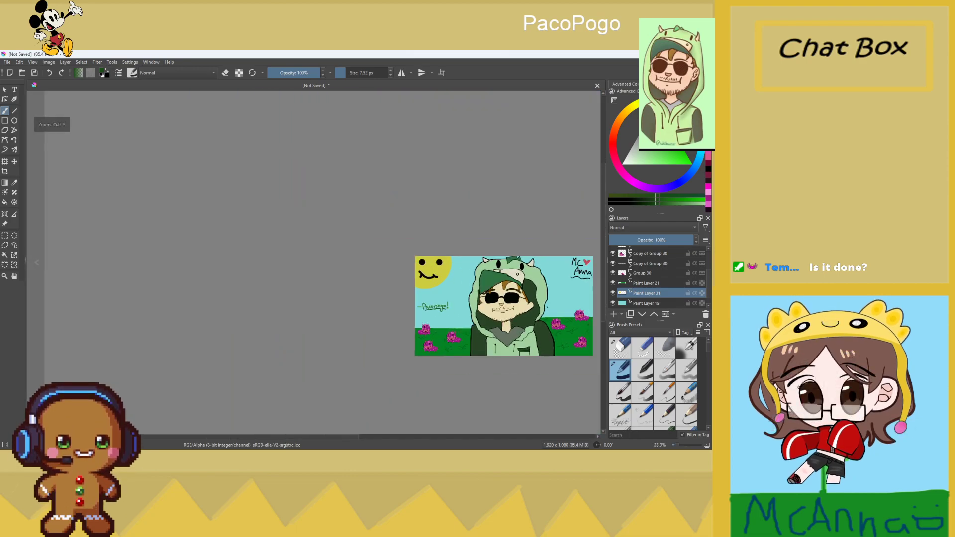
{"action": "key", "text": "plus"}
{"action": "key", "text": "plus"}
{"action": "key", "text": "minus"}
{"action": "key", "text": "minus"}
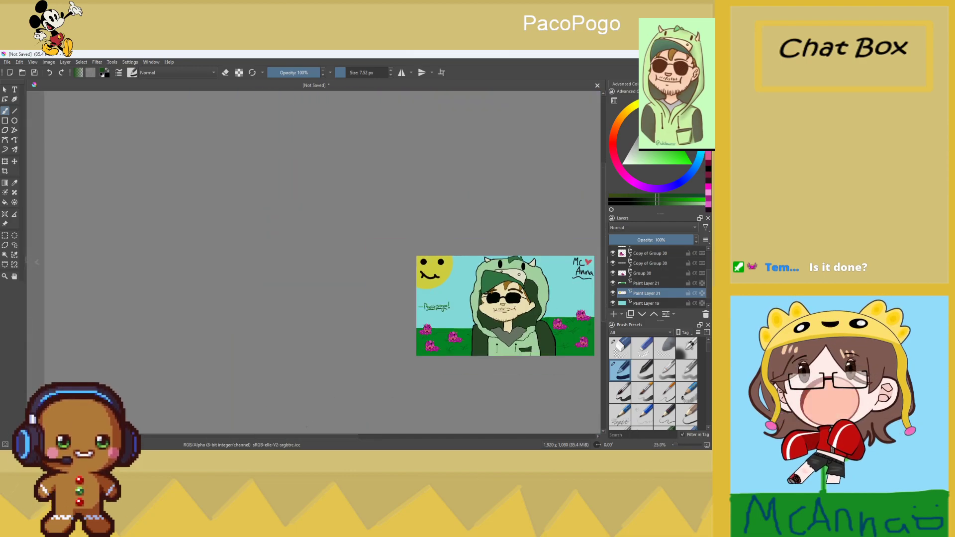
{"action": "left_click_drag", "start_coordinate": [340, 437], "coordinate": [423, 436]}
{"action": "key", "text": "plus"}
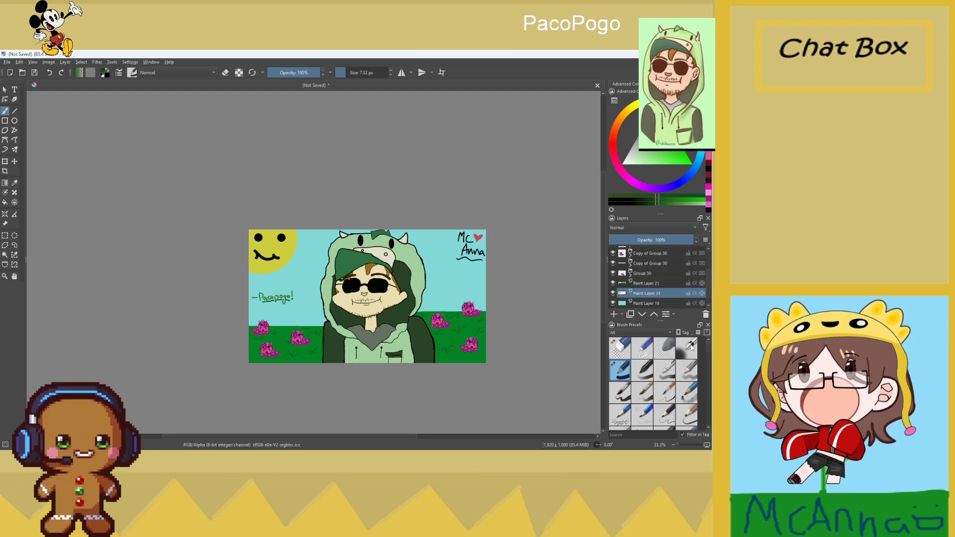
{"action": "scroll", "coordinate": [467, 309], "scroll_direction": "up", "scroll_amount": 5}
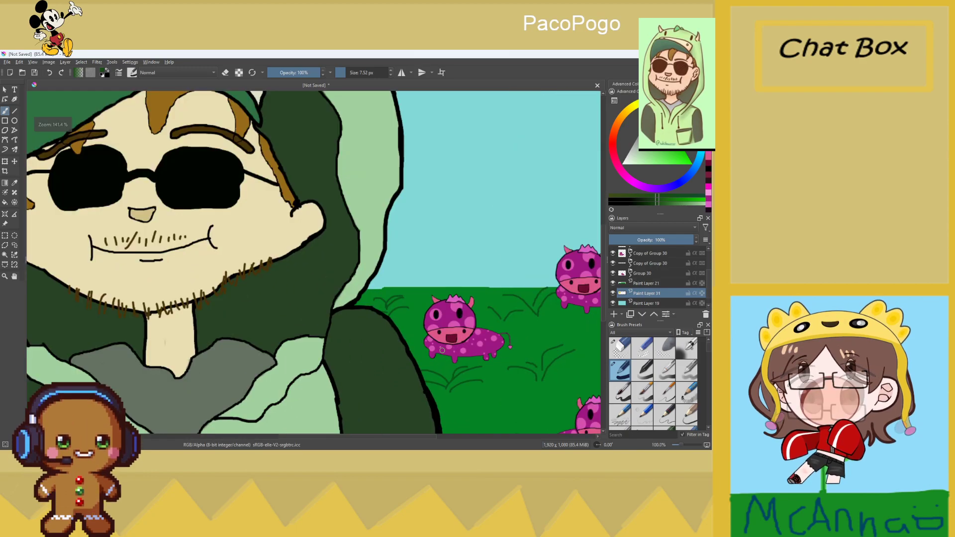
{"action": "scroll", "coordinate": [313, 264], "scroll_direction": "down", "scroll_amount": 4}
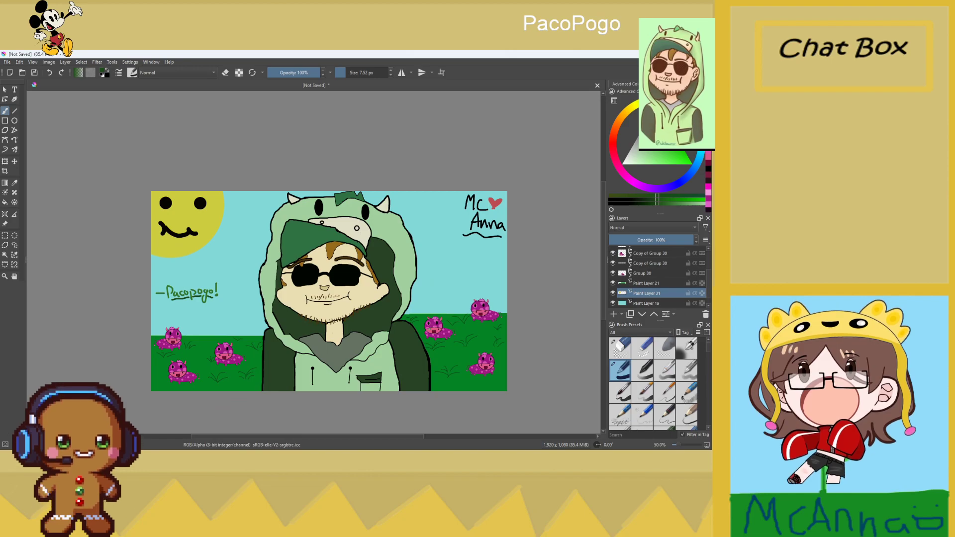
{"action": "key", "text": "minus"}
{"action": "key", "text": "plus"}
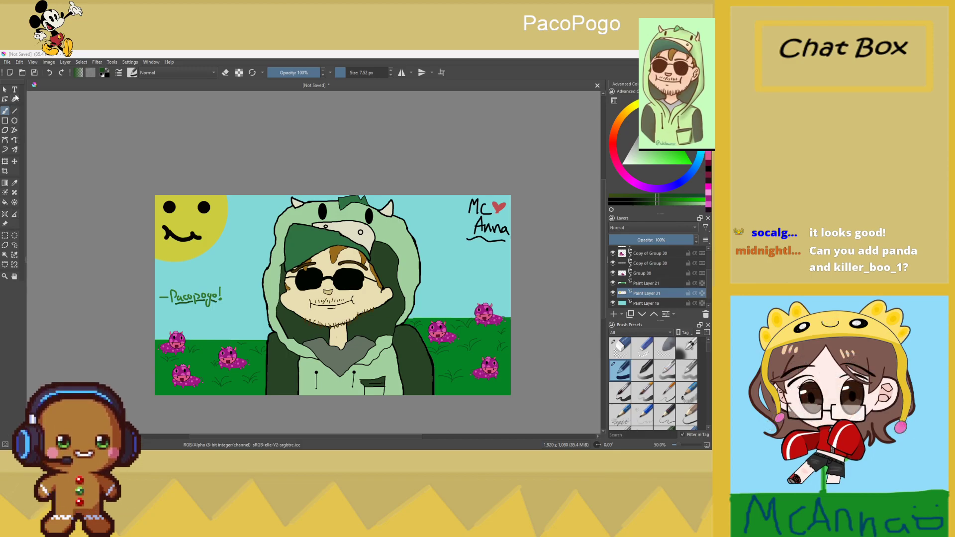
Add a text object in the sky above "Pacopogo!" and replace its placeholder text with "Lancet"
{"action": "left_click", "coordinate": [14, 89]}
{"action": "left_click_drag", "start_coordinate": [200, 272], "coordinate": [230, 286]}
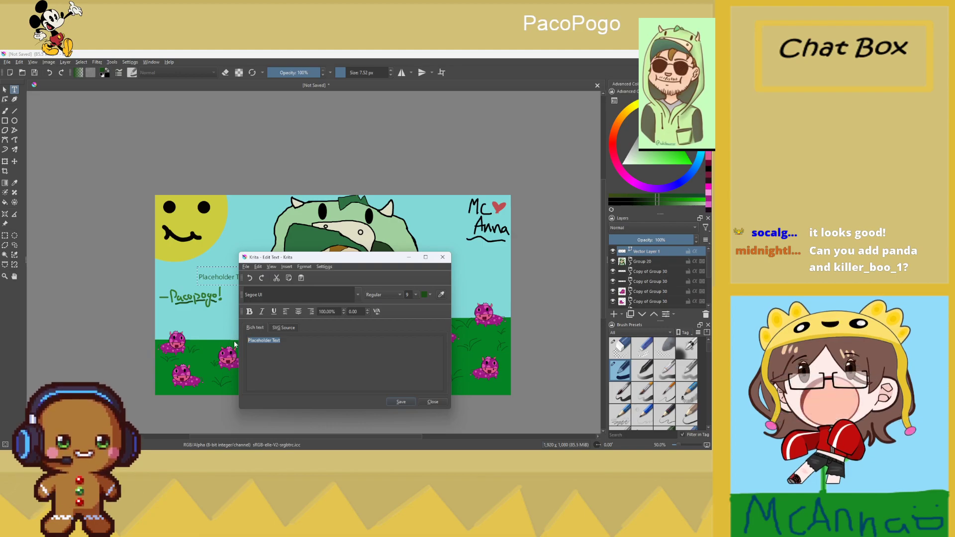
{"action": "key", "text": "BackSpace"}
{"action": "type", "text": "Lancet"}
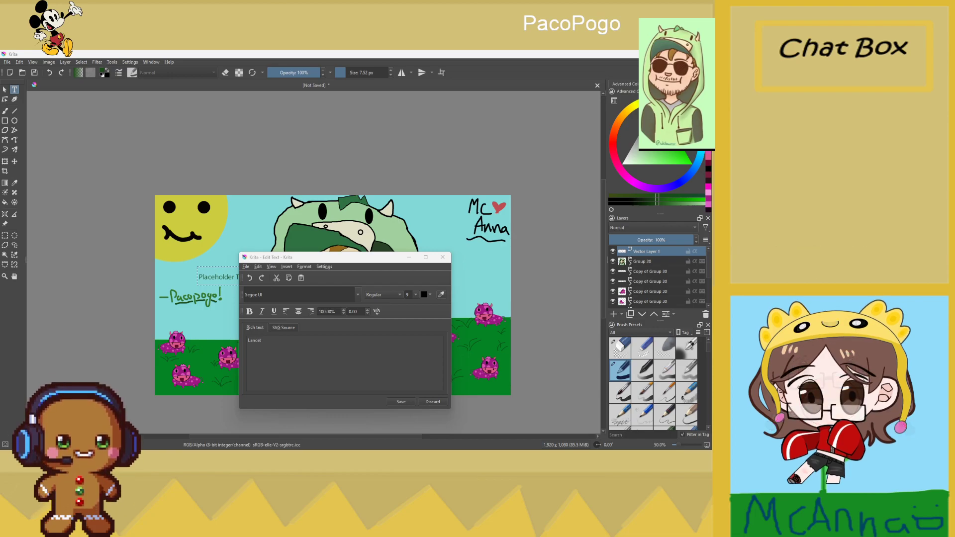
Switch to the wheelofnames.com page, add the entries "Panda" and "Killer_Boo_1" at the end of the list, and return to Krita
{"action": "mouse_move", "coordinate": [453, 440]}
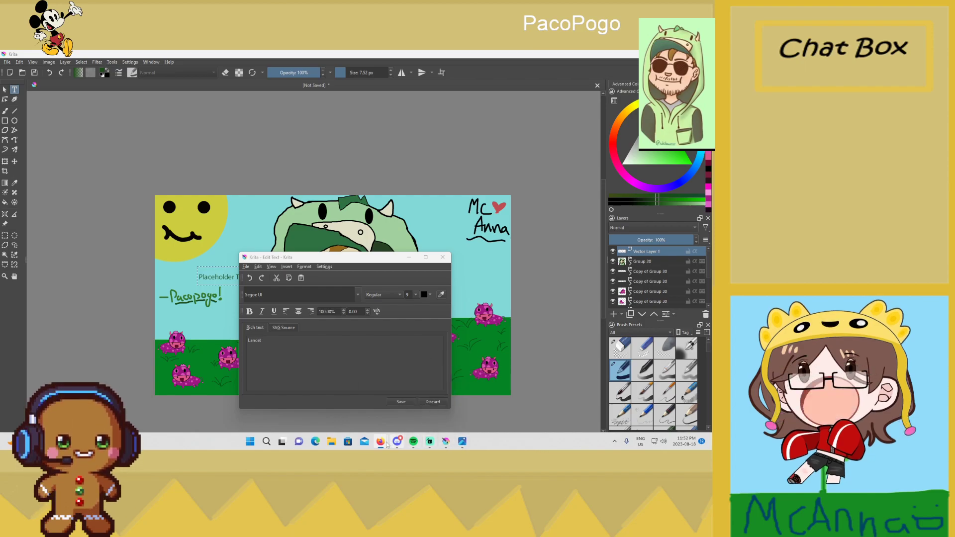
{"action": "mouse_move", "coordinate": [382, 444]}
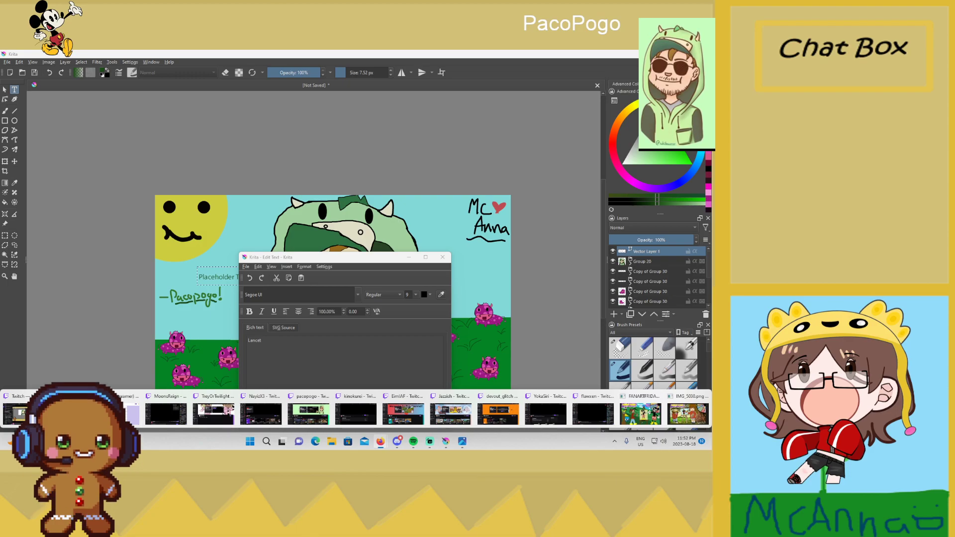
{"action": "left_click", "coordinate": [19, 413]}
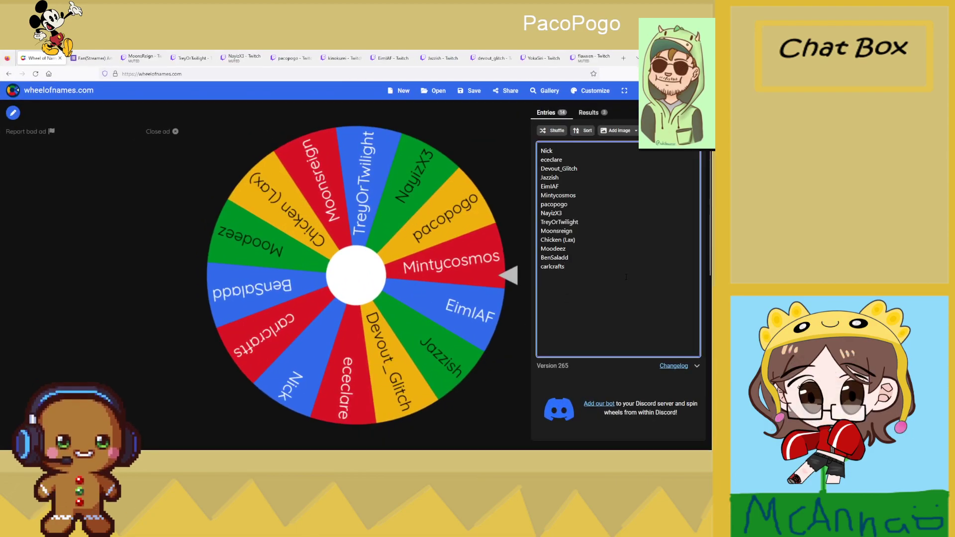
{"action": "type", "text": "Pan"}
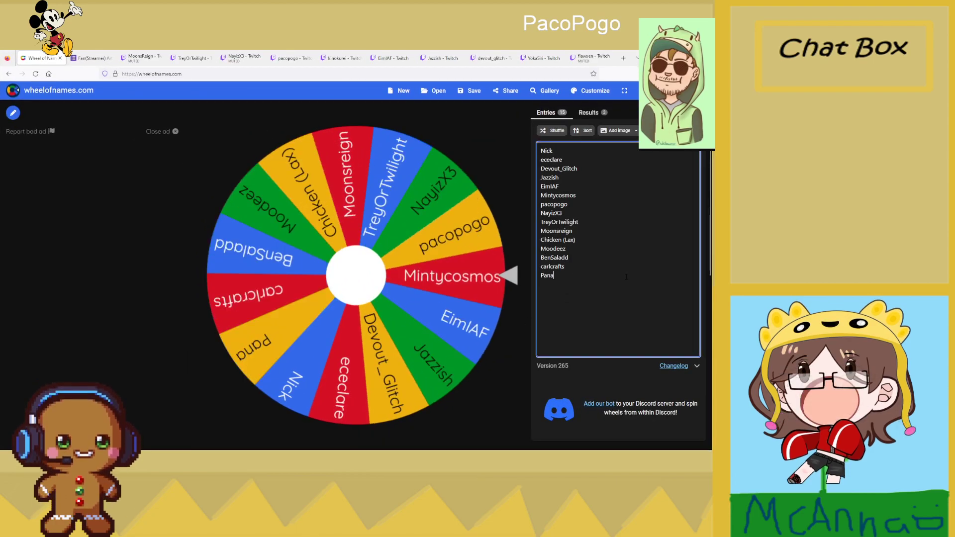
{"action": "type", "text": "da"}
{"action": "key", "text": "Return"}
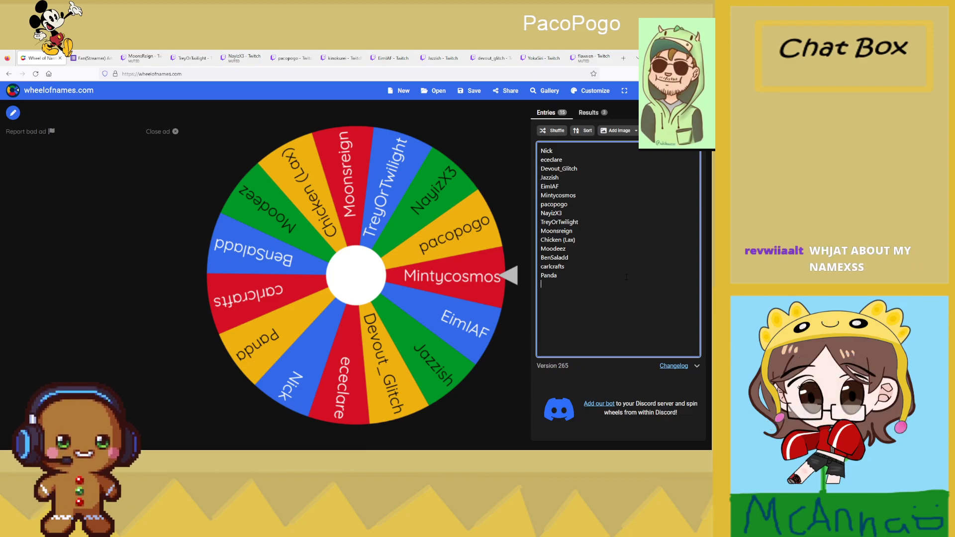
{"action": "type", "text": "Kill"}
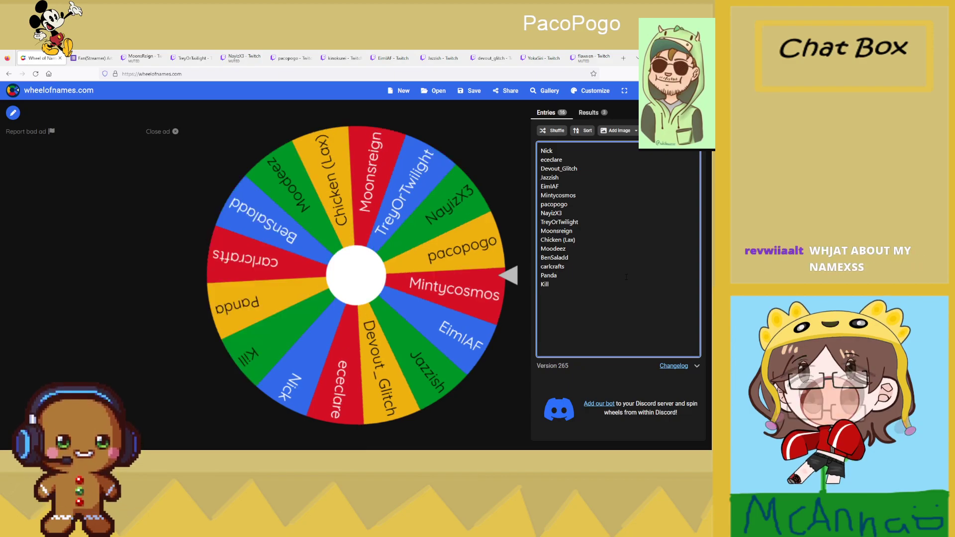
{"action": "type", "text": "er_"}
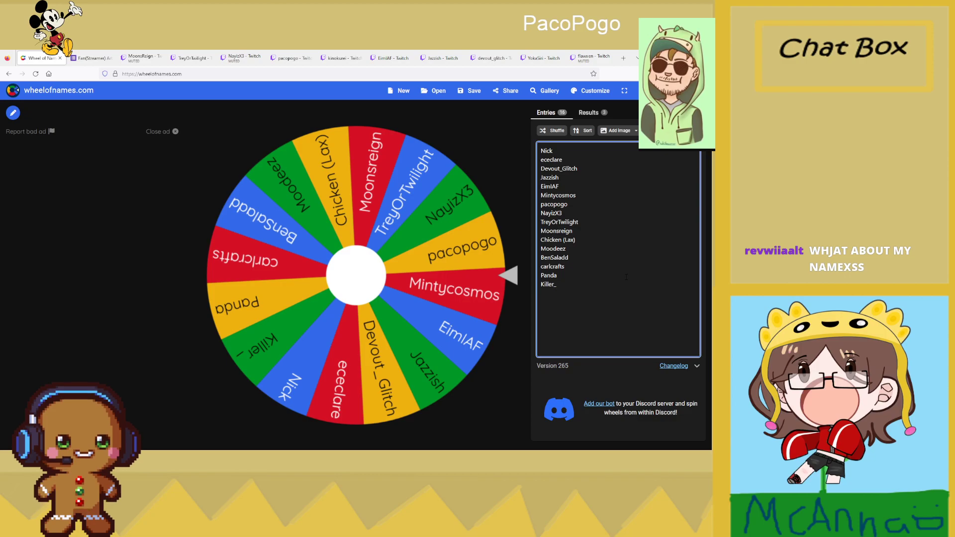
{"action": "type", "text": "Boo"}
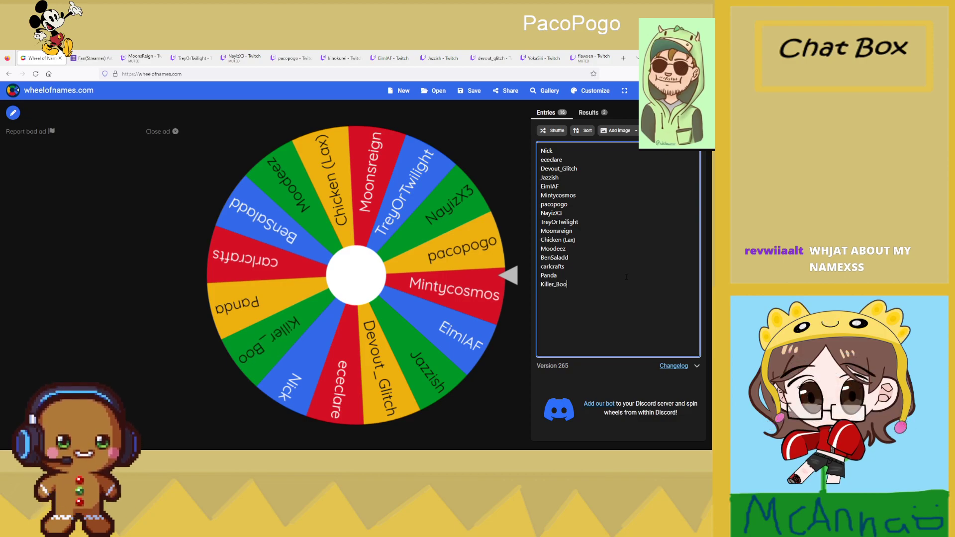
{"action": "type", "text": "_1"}
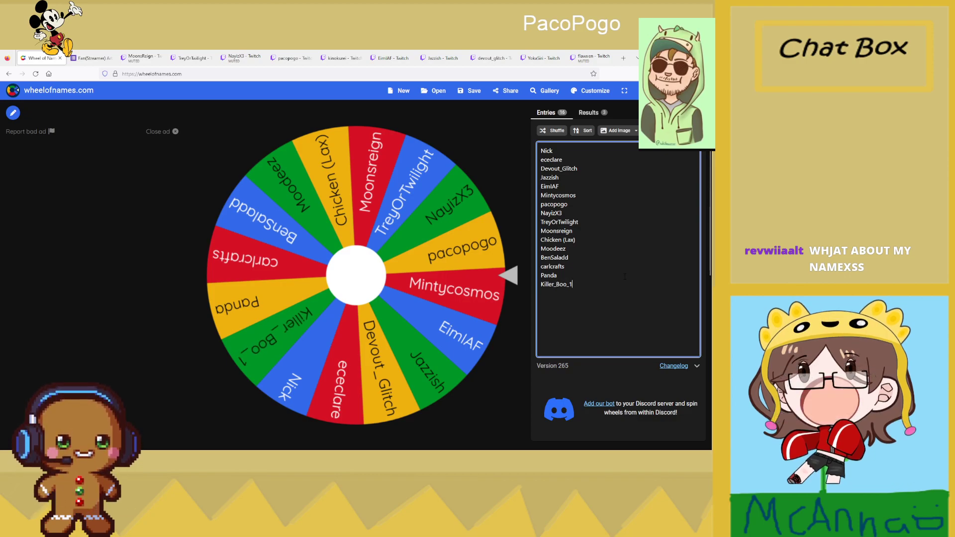
{"action": "key", "text": "alt+Tab"}
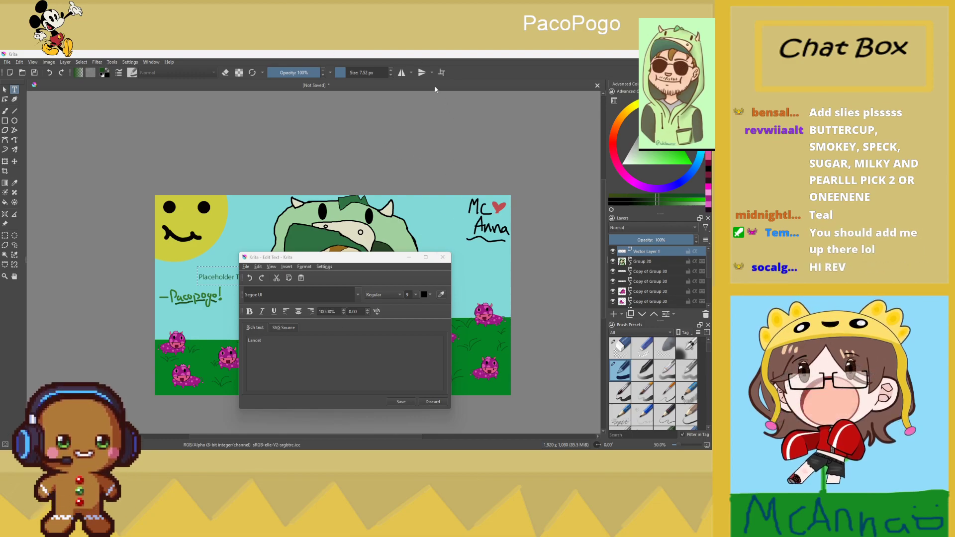
Color the "Lancet" text teal and set its font to Impact
{"action": "left_click", "coordinate": [430, 294]}
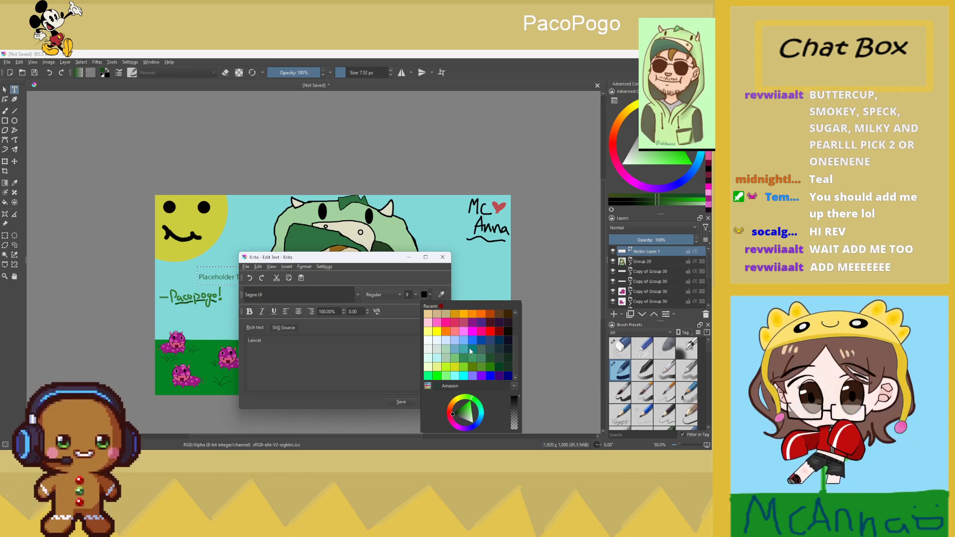
{"action": "left_click", "coordinate": [470, 348]}
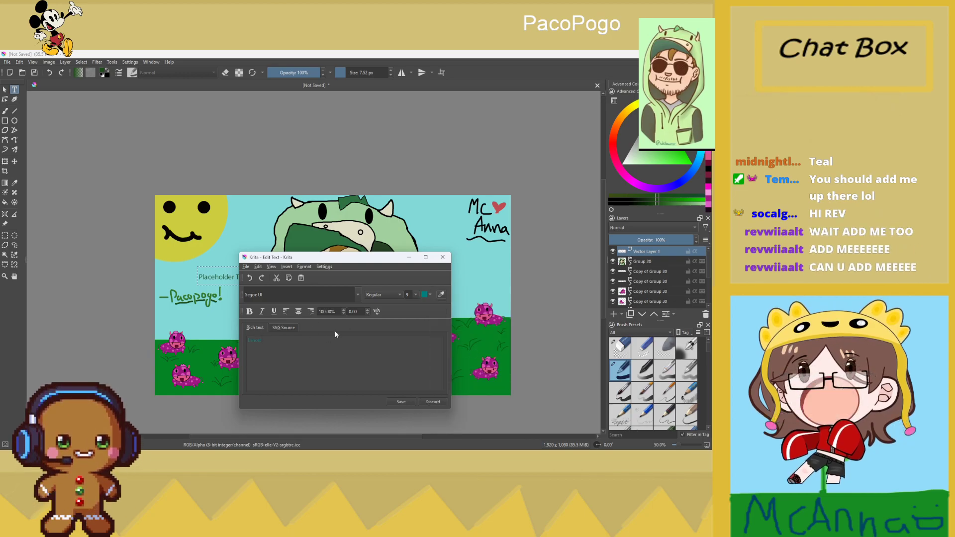
{"action": "left_click", "coordinate": [397, 295]}
{"action": "left_click", "coordinate": [358, 295]}
{"action": "left_click", "coordinate": [358, 295]}
{"action": "type", "text": "Impact"}
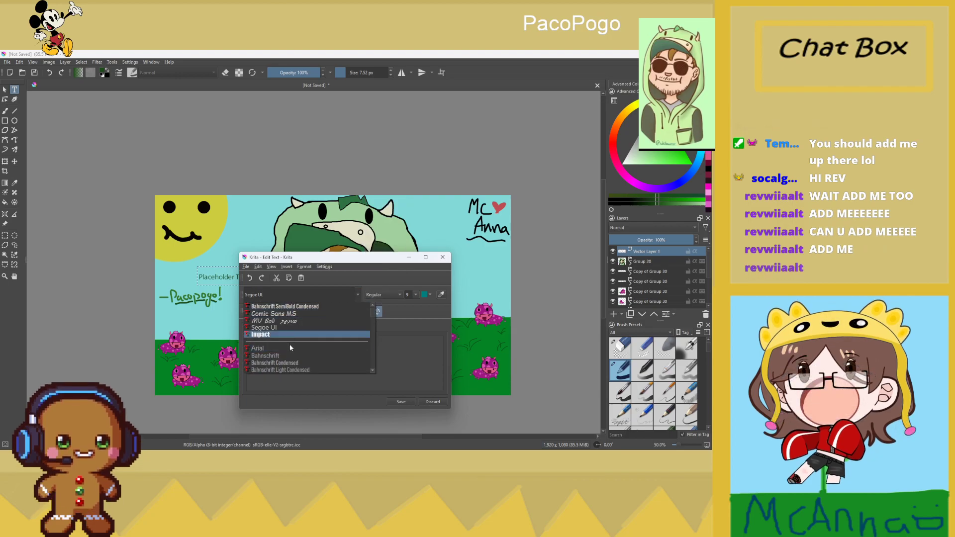
{"action": "key", "text": "Return"}
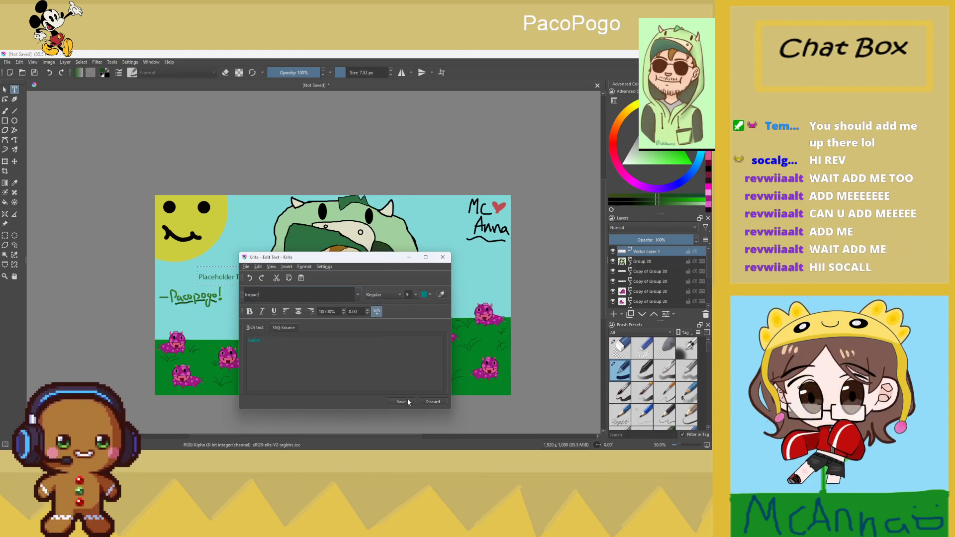
Set the "Lancet" text to size 8 and bold, save it and close the text editor
{"action": "left_click", "coordinate": [417, 294]}
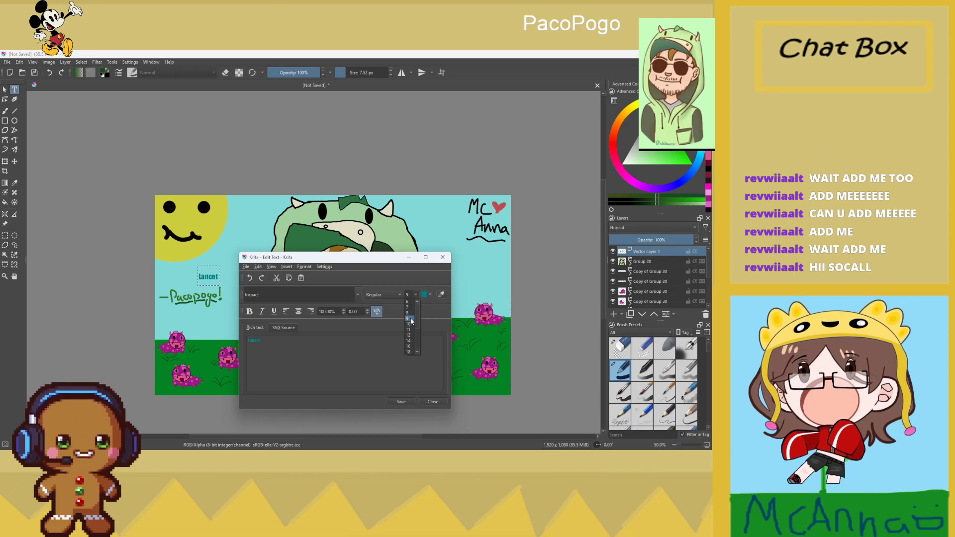
{"action": "left_click", "coordinate": [409, 313]}
{"action": "key", "text": "ctrl+a"}
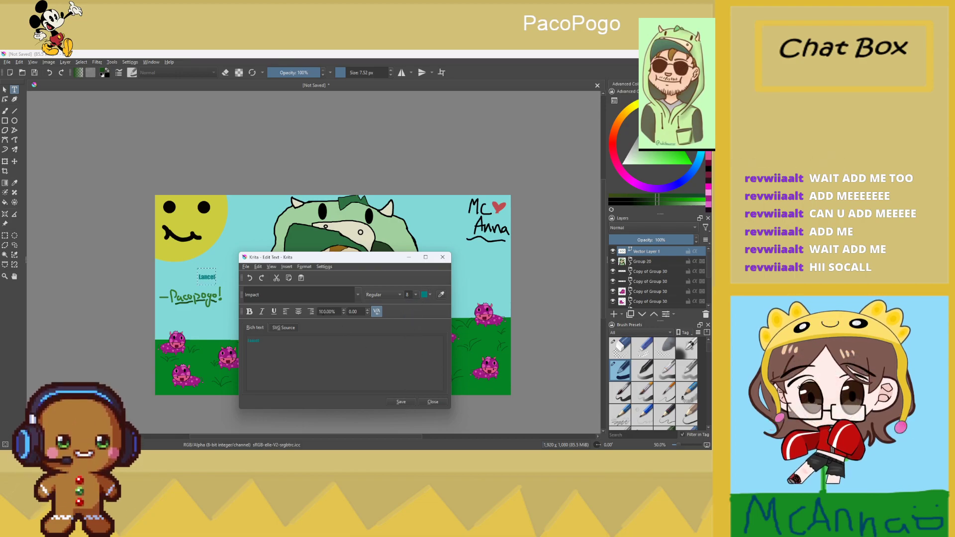
{"action": "left_click", "coordinate": [249, 312]}
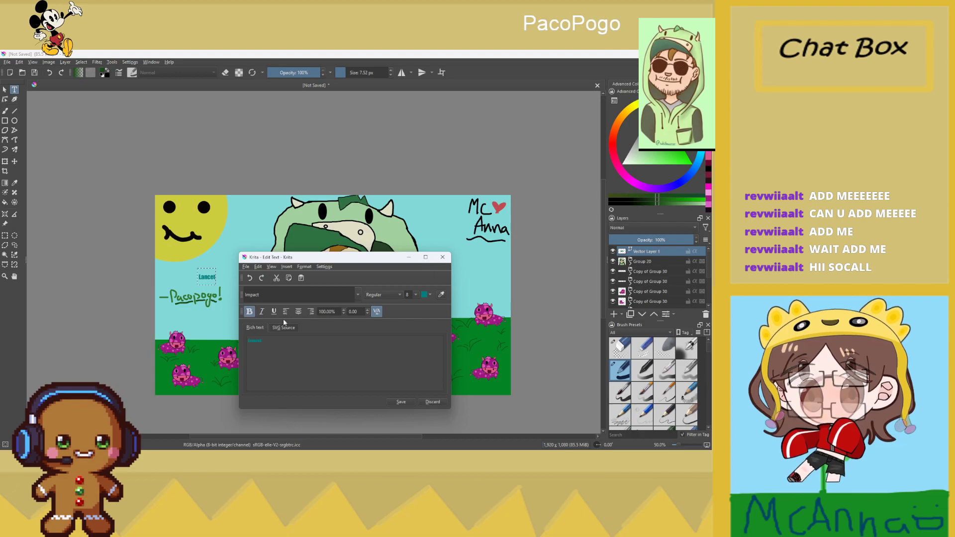
{"action": "left_click", "coordinate": [401, 401]}
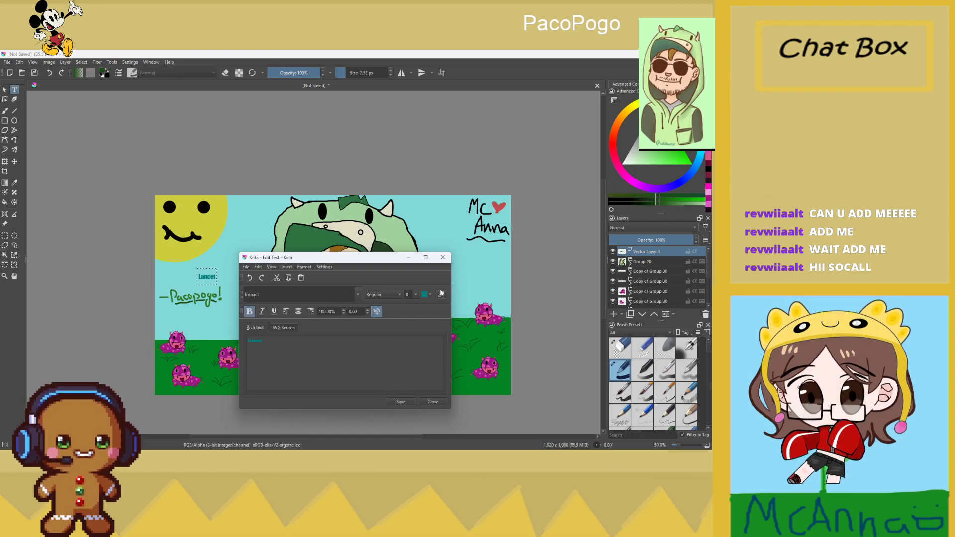
{"action": "left_click", "coordinate": [441, 257]}
Move the "Lancet" text from the sky onto the body of the uppermost cow right of the portrait and check its placement
{"action": "key", "text": "ctrl+t"}
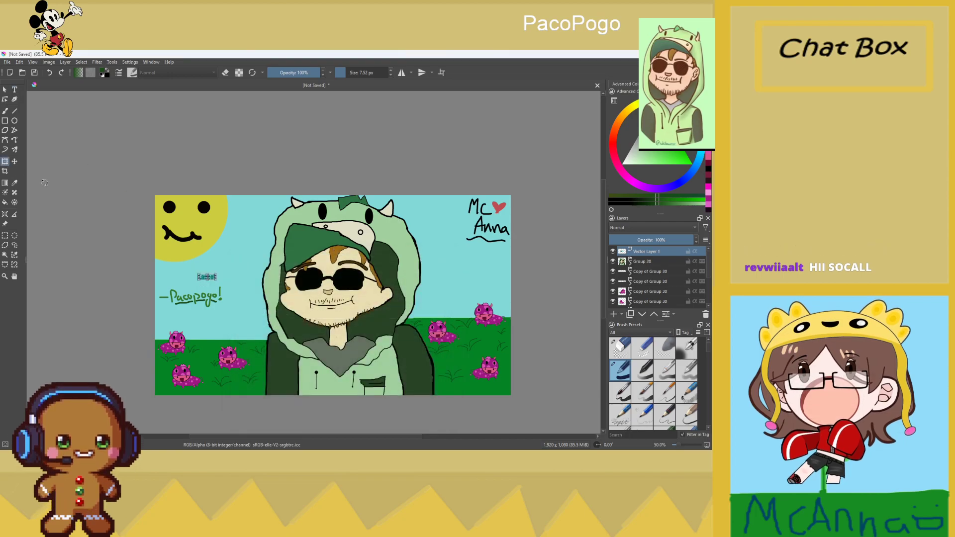
{"action": "left_click", "coordinate": [4, 89]}
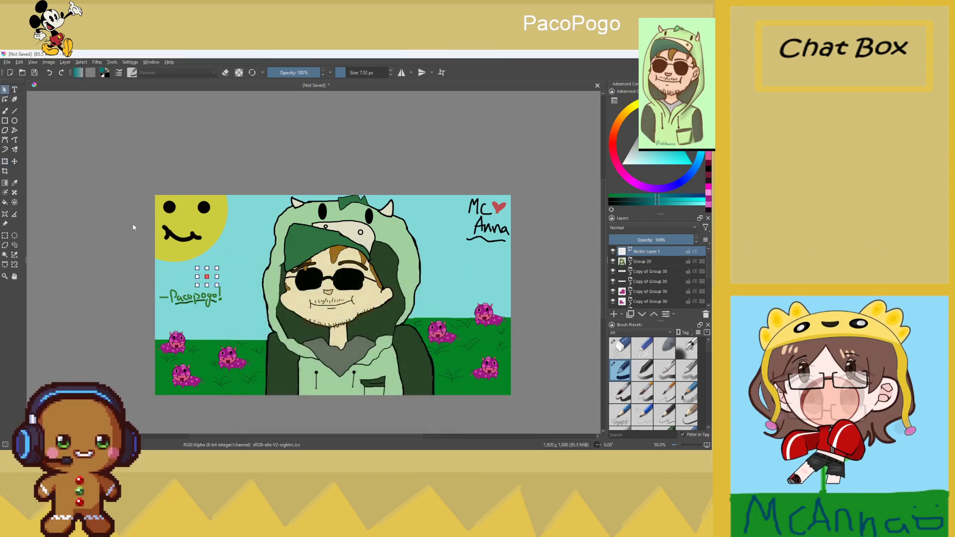
{"action": "left_click_drag", "start_coordinate": [206, 278], "coordinate": [230, 340]}
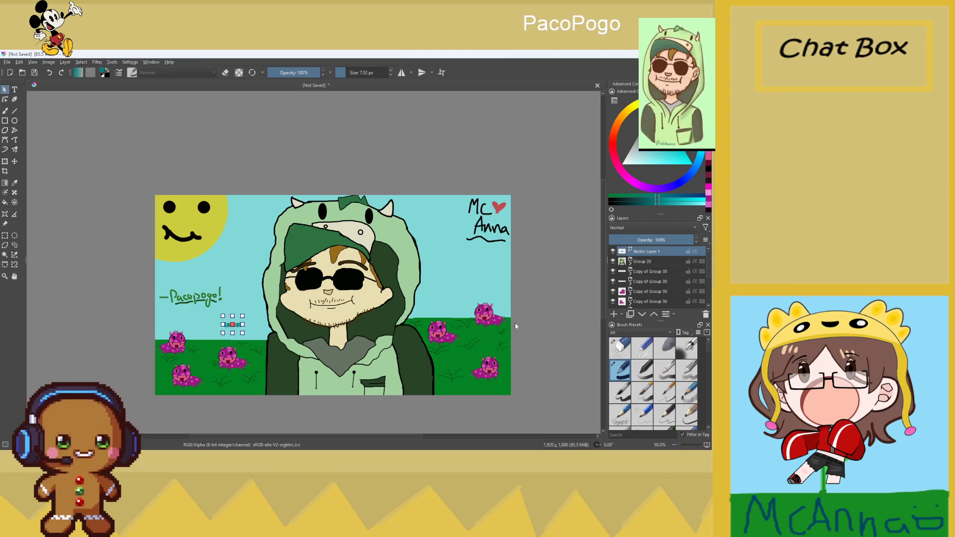
{"action": "scroll", "coordinate": [420, 329], "scroll_direction": "up", "scroll_amount": 3}
{"action": "scroll", "coordinate": [262, 324], "scroll_direction": "down", "scroll_amount": 3}
{"action": "scroll", "coordinate": [262, 324], "scroll_direction": "up", "scroll_amount": 1}
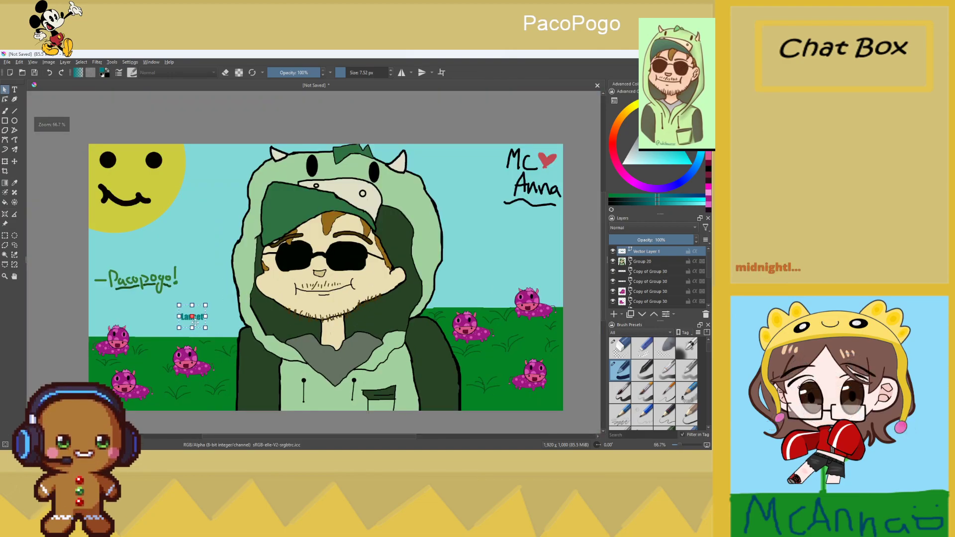
{"action": "left_click_drag", "start_coordinate": [194, 314], "coordinate": [531, 320]}
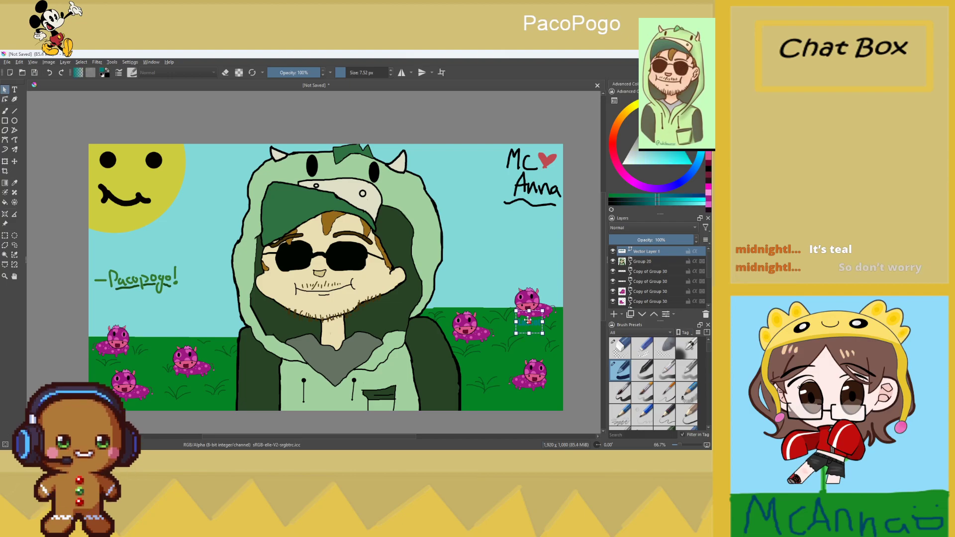
{"action": "left_click_drag", "start_coordinate": [535, 320], "coordinate": [541, 311]}
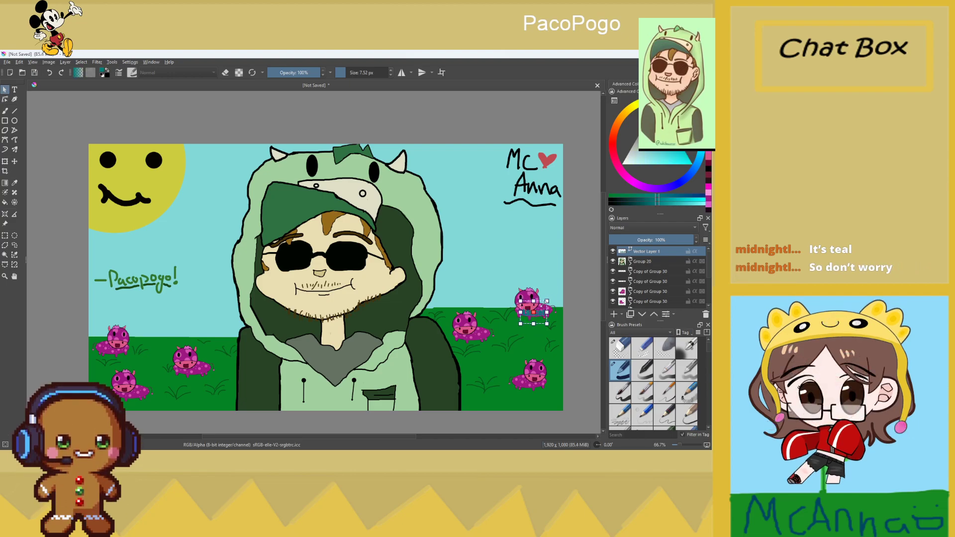
{"action": "left_click", "coordinate": [6, 163]}
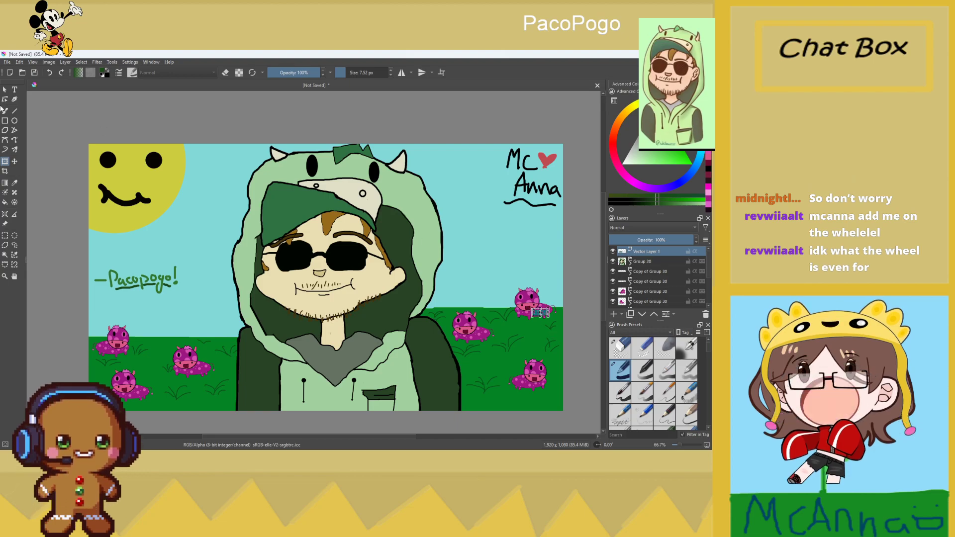
{"action": "scroll", "coordinate": [540, 312], "scroll_direction": "up", "scroll_amount": 4}
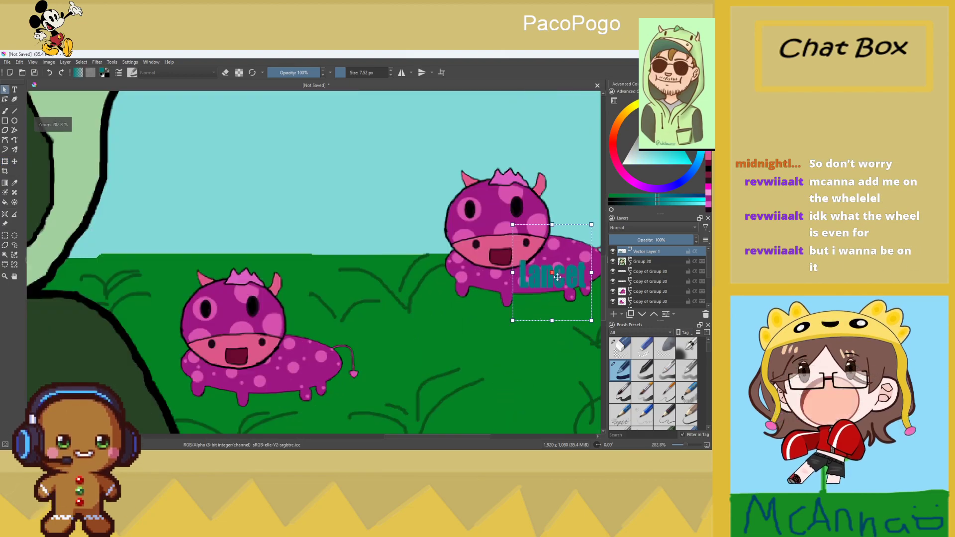
{"action": "scroll", "coordinate": [560, 269], "scroll_direction": "down", "scroll_amount": 2}
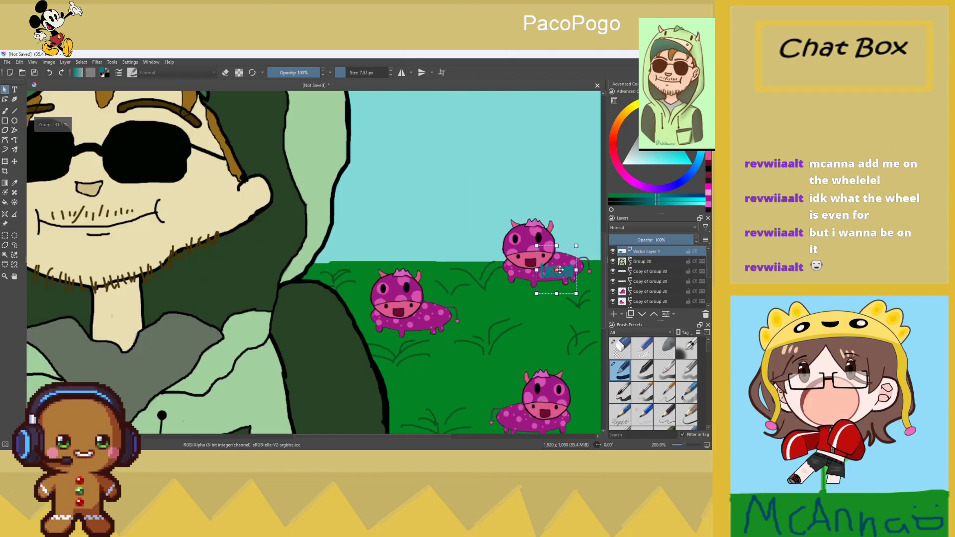
{"action": "scroll", "coordinate": [560, 269], "scroll_direction": "down", "scroll_amount": 3}
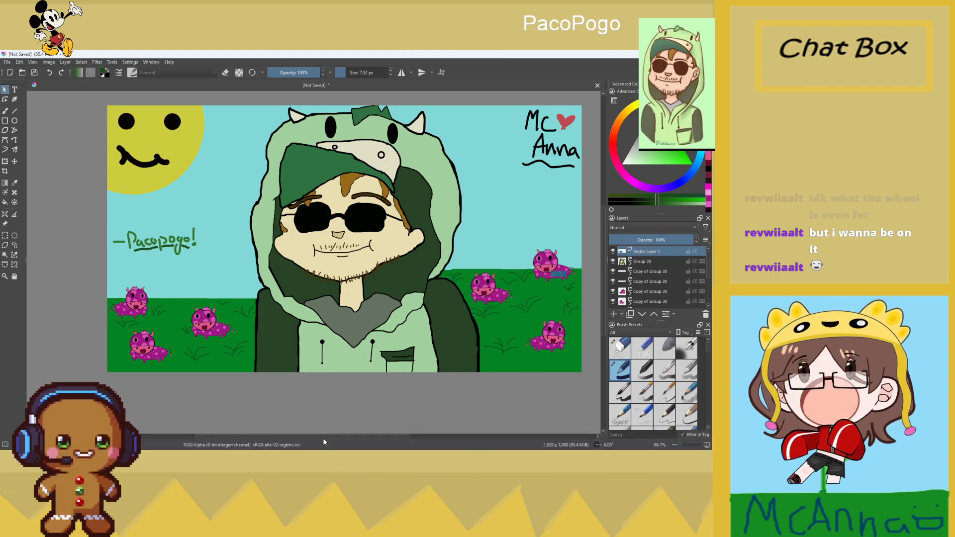
Switch to the wheelofnames.com page, remove the "pacopogo" entry and add "Seconds" at the end of the list
{"action": "mouse_move", "coordinate": [322, 450]}
{"action": "mouse_move", "coordinate": [377, 445]}
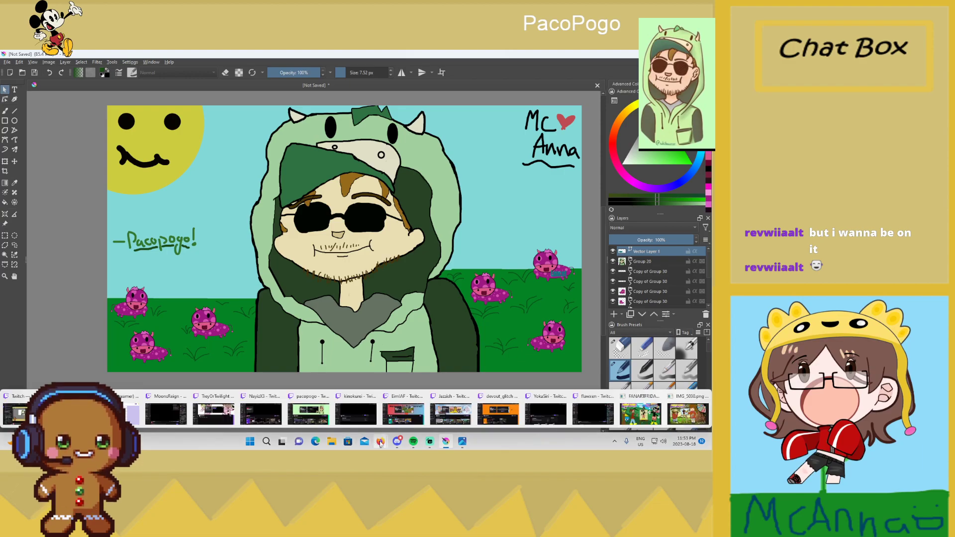
{"action": "left_click", "coordinate": [383, 416]}
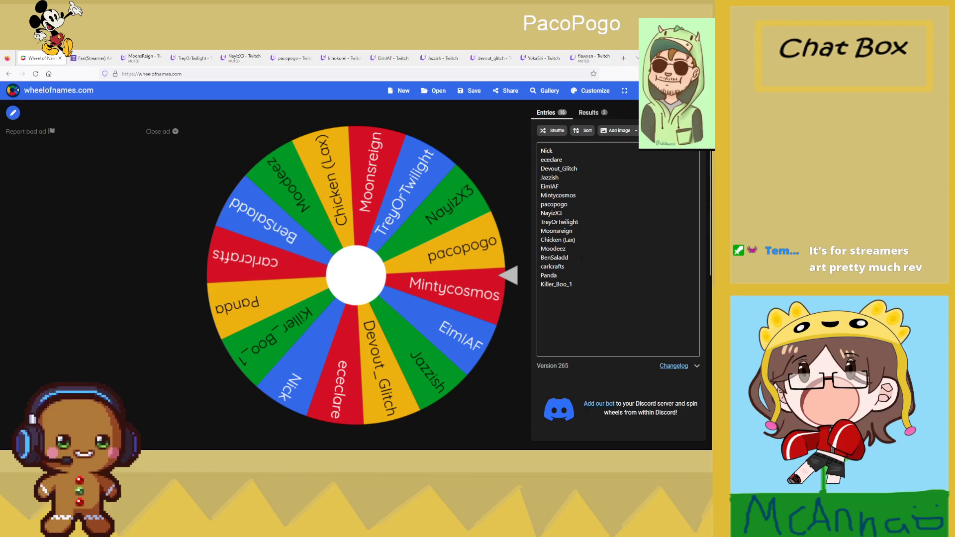
{"action": "double_click", "coordinate": [554, 205]}
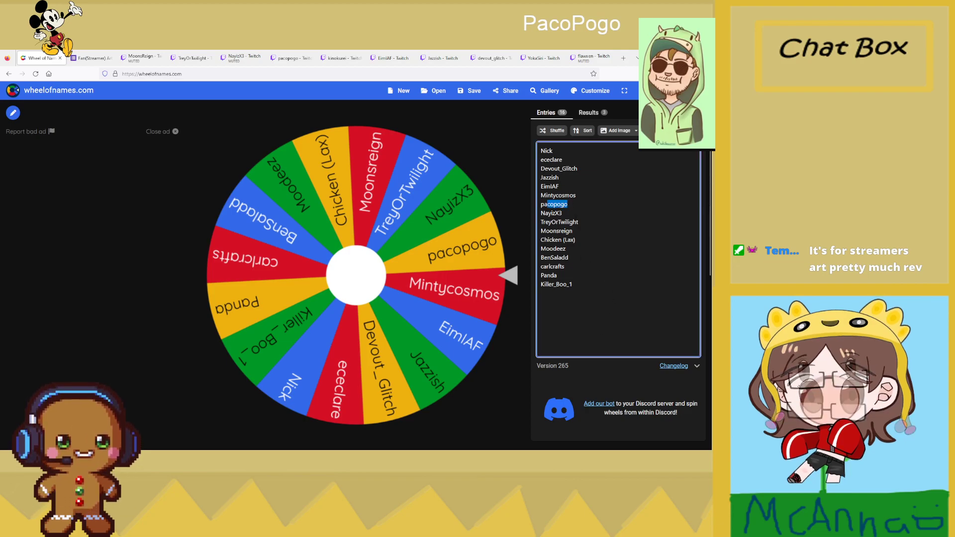
{"action": "key", "text": "BackSpace"}
{"action": "key", "text": "BackSpace"}
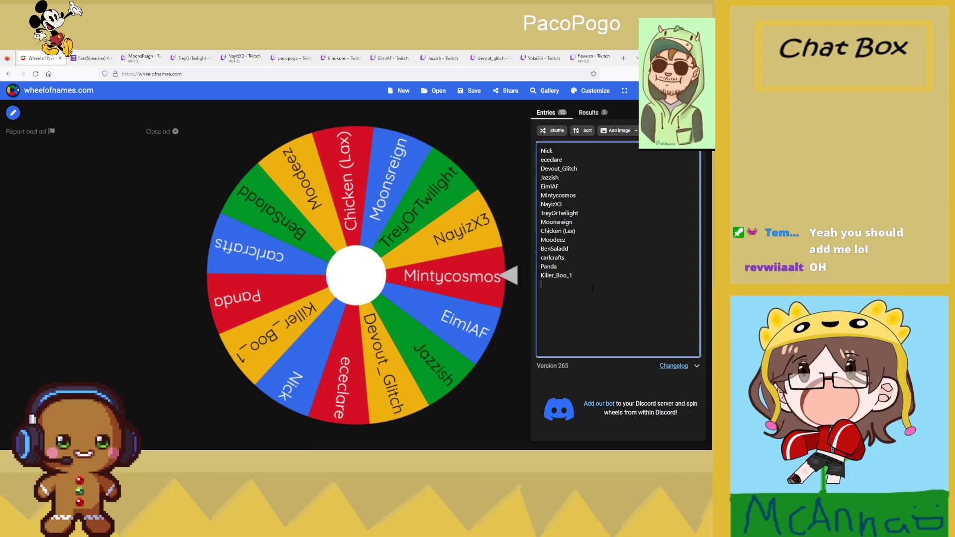
{"action": "key", "text": "Return"}
{"action": "type", "text": "Seconds"}
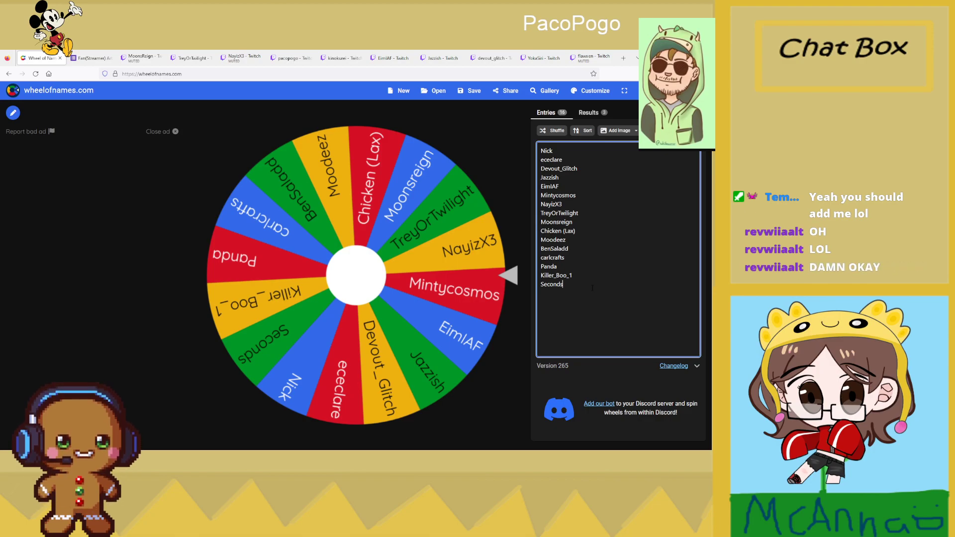
Add "Rev" as a new entry at the end of the wheel's list
{"action": "key", "text": "Return"}
{"action": "type", "text": "Rev"}
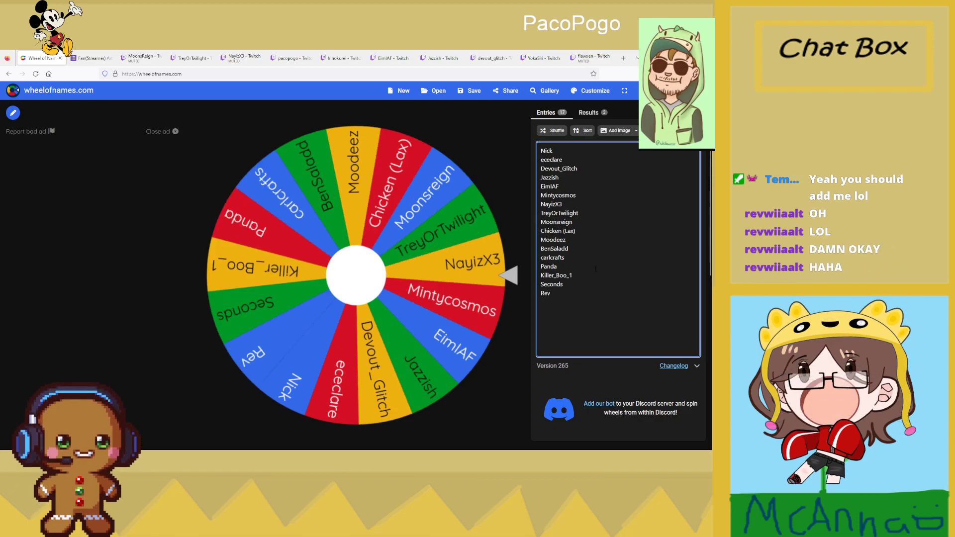
{"action": "left_click", "coordinate": [644, 374]}
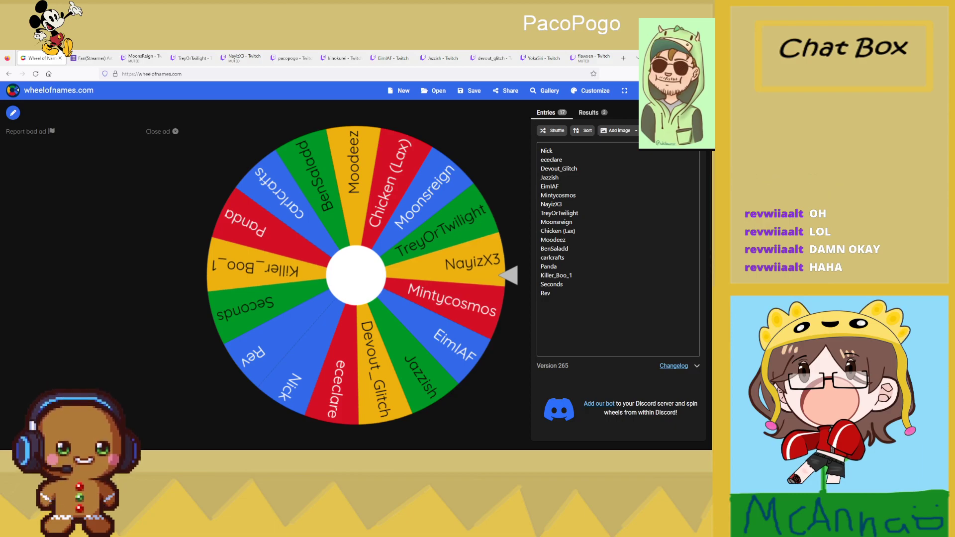
Switch to Krita, add a "SPECK" text in the sky above the Pacopogo signature and set its font to Impact
{"action": "key", "text": "alt+Tab"}
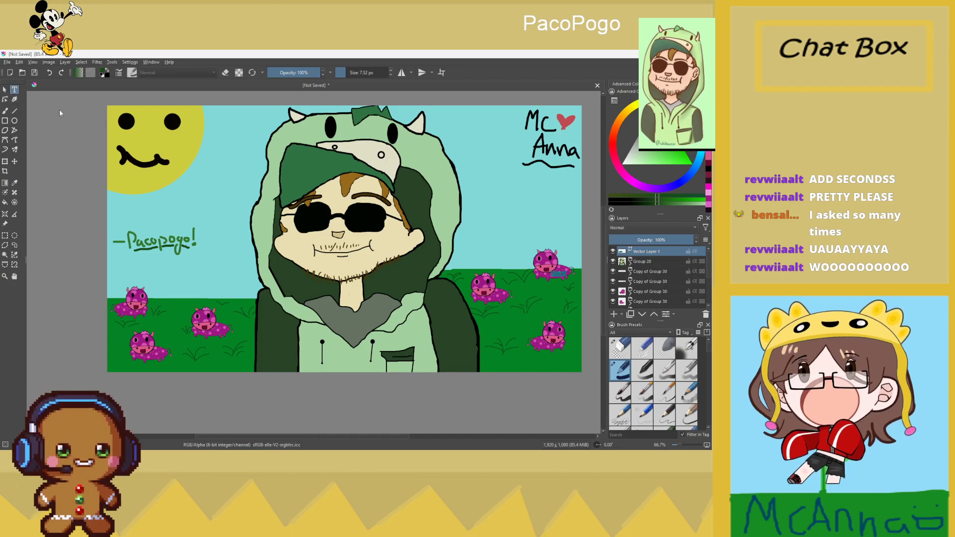
{"action": "key", "text": "t"}
{"action": "left_click", "coordinate": [204, 210]}
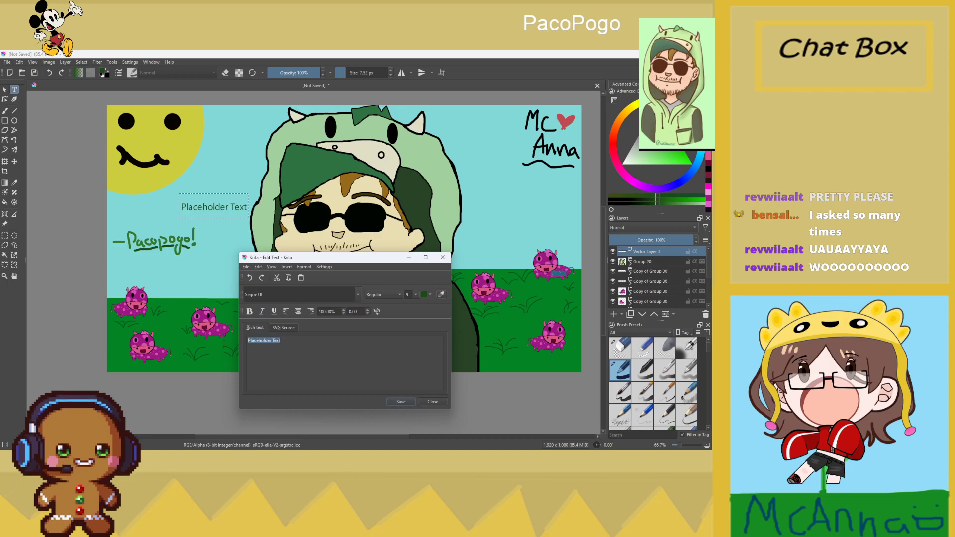
{"action": "type", "text": "SPECK"}
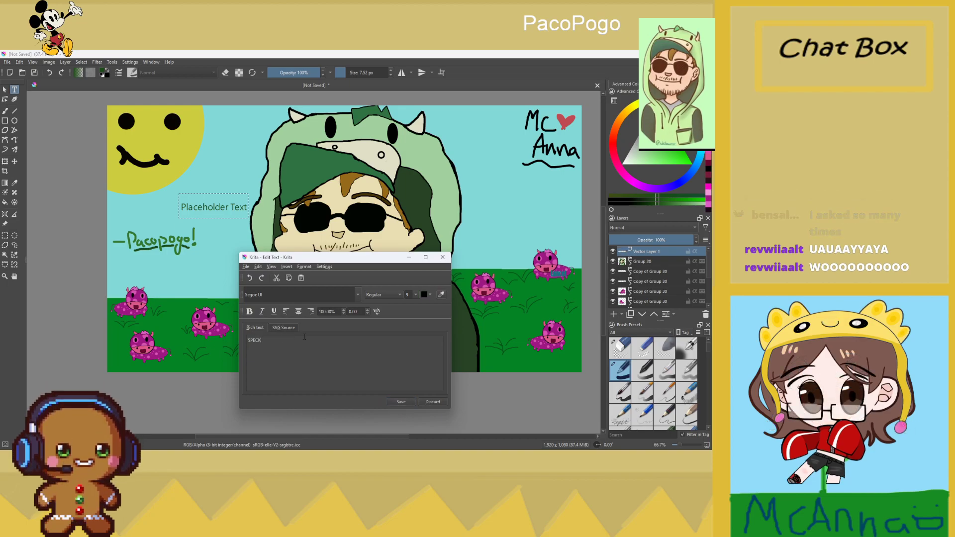
{"action": "left_click", "coordinate": [357, 293]}
{"action": "left_click", "coordinate": [259, 335]}
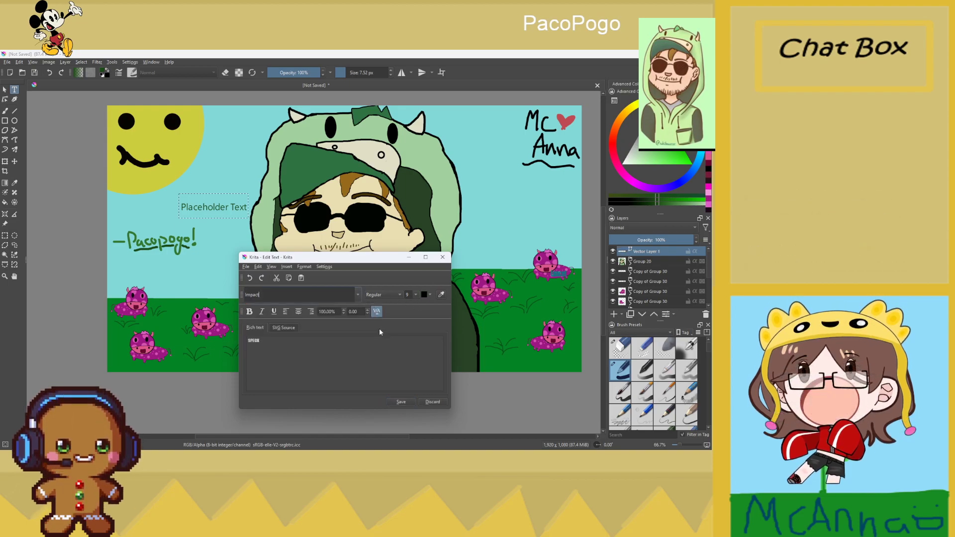
{"action": "left_click", "coordinate": [416, 295]}
{"action": "left_click", "coordinate": [408, 312]}
{"action": "left_click", "coordinate": [431, 295]}
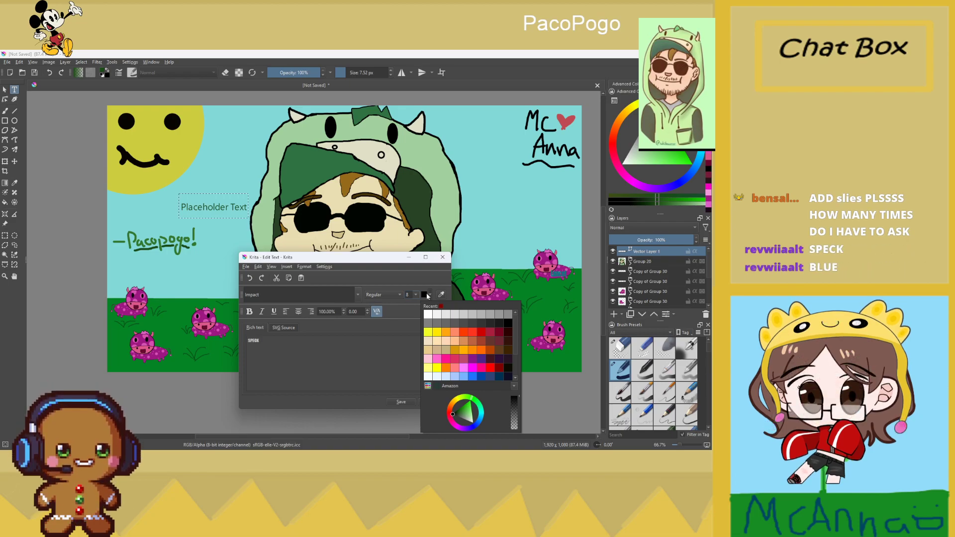
Switch to the wheelofnames.com page and add "Slies" below the "Rev" entry
{"action": "mouse_move", "coordinate": [409, 450]}
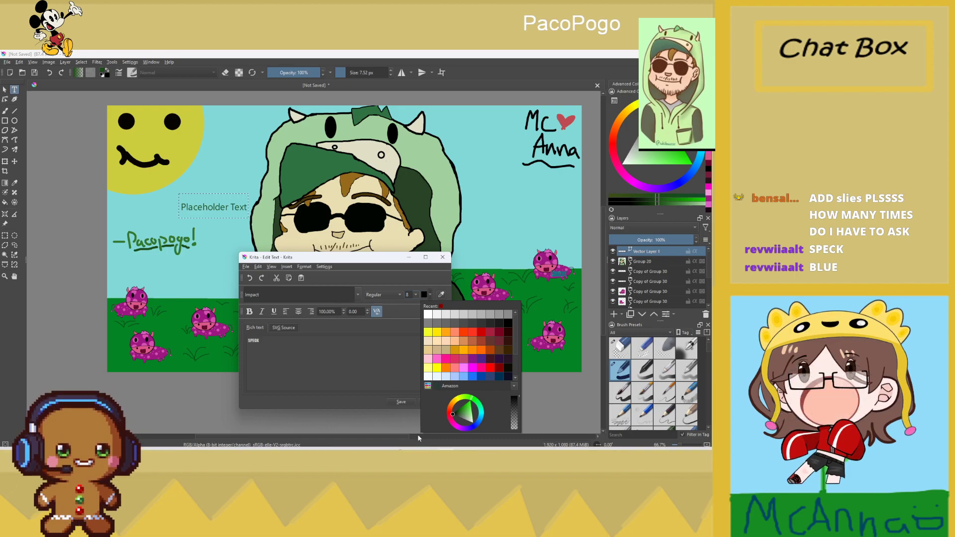
{"action": "mouse_move", "coordinate": [381, 443]}
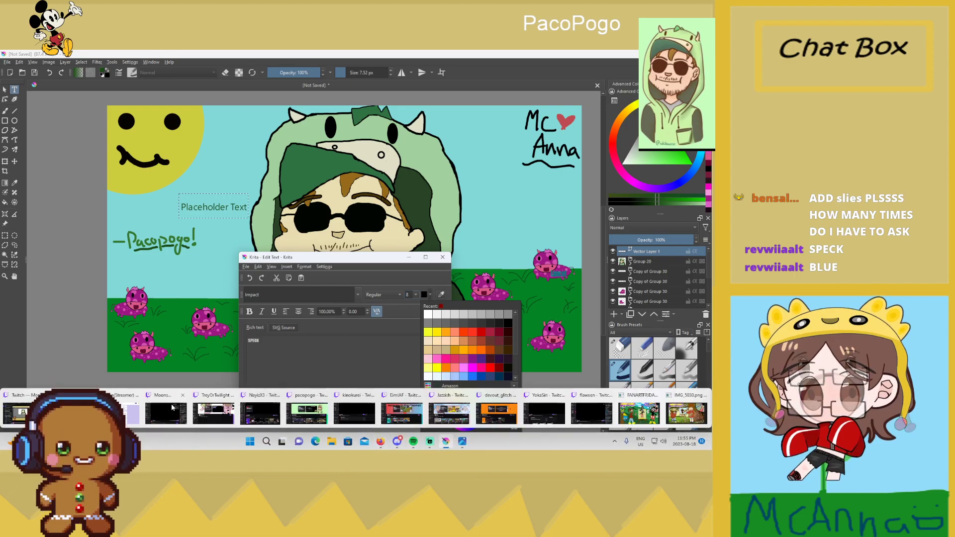
{"action": "left_click", "coordinate": [381, 406]}
{"action": "left_click", "coordinate": [556, 305]}
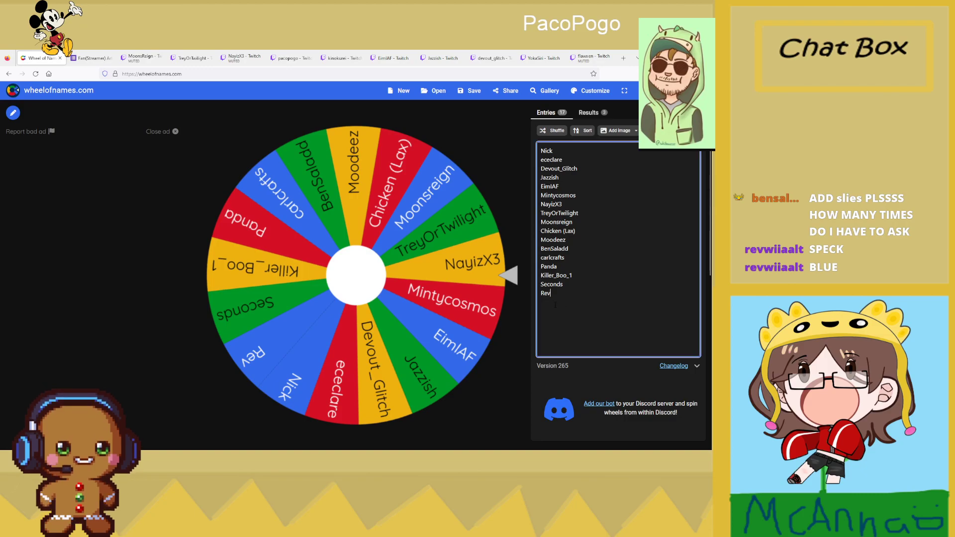
{"action": "key", "text": "Return"}
{"action": "type", "text": "Sli"}
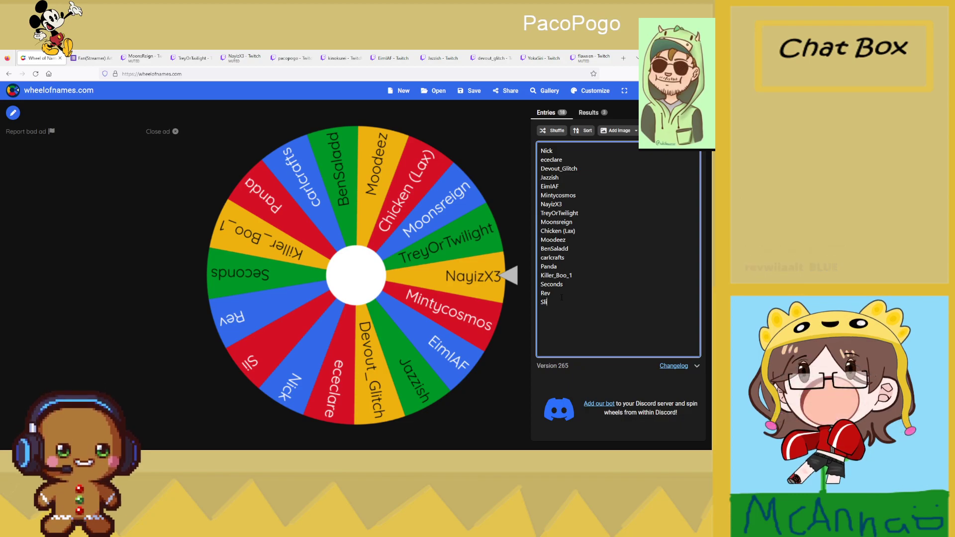
{"action": "type", "text": "es"}
{"action": "left_click", "coordinate": [628, 366]}
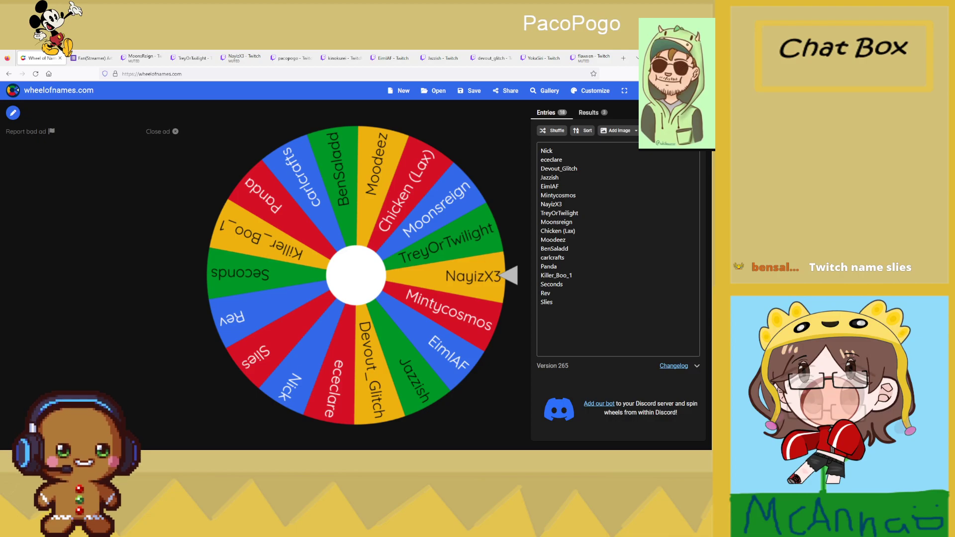
Return to Krita, color the "SPECK" text bright blue, save it and close the text editor
{"action": "key", "text": "alt+Tab"}
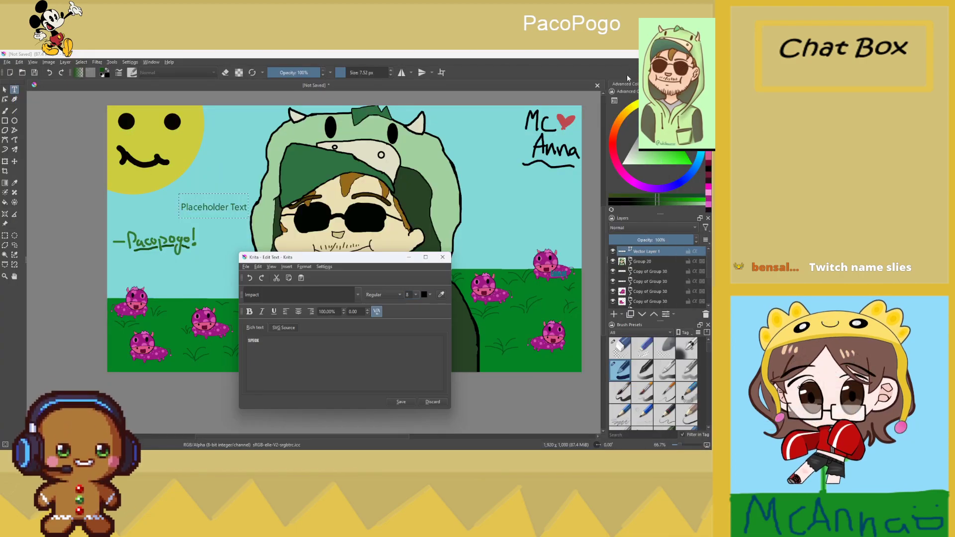
{"action": "left_click", "coordinate": [425, 296]}
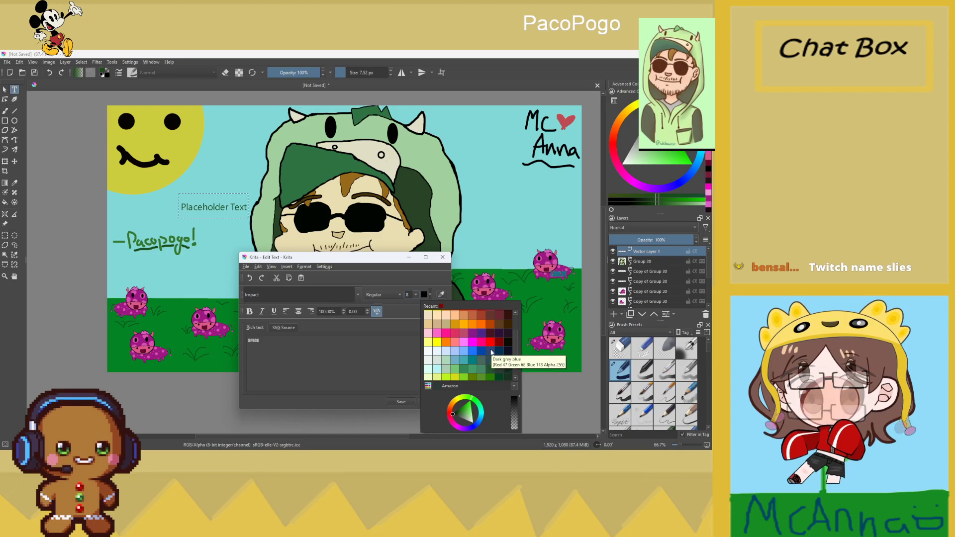
{"action": "left_click", "coordinate": [470, 352]}
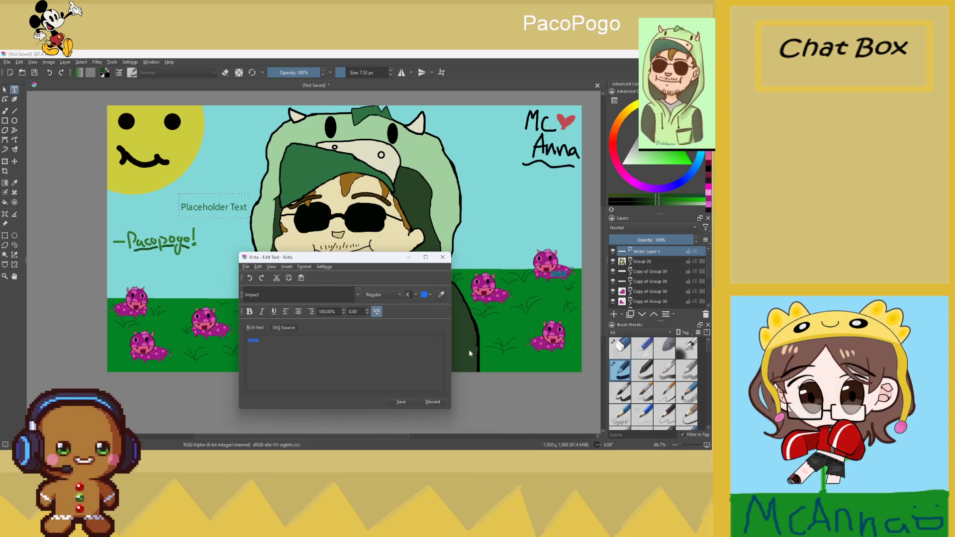
{"action": "left_click", "coordinate": [406, 400]}
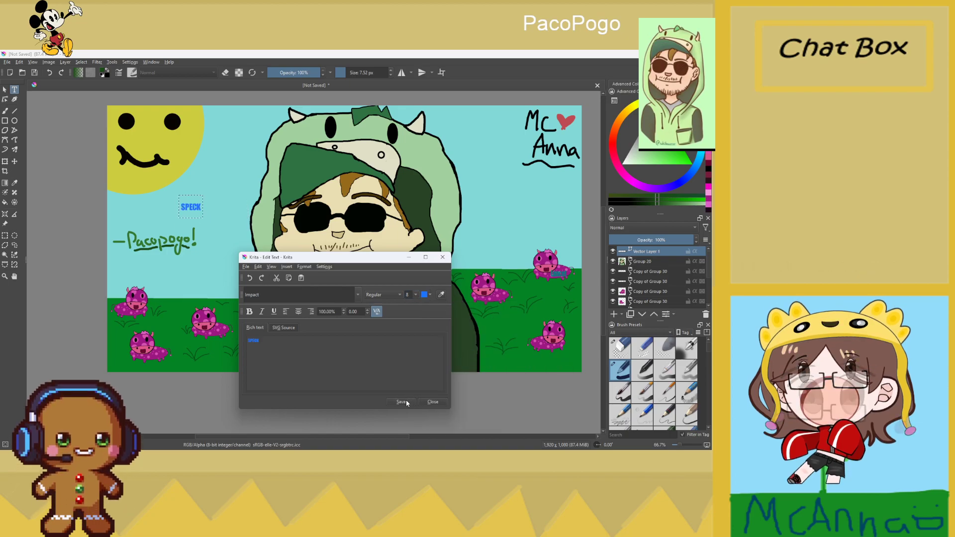
{"action": "left_click", "coordinate": [442, 258]}
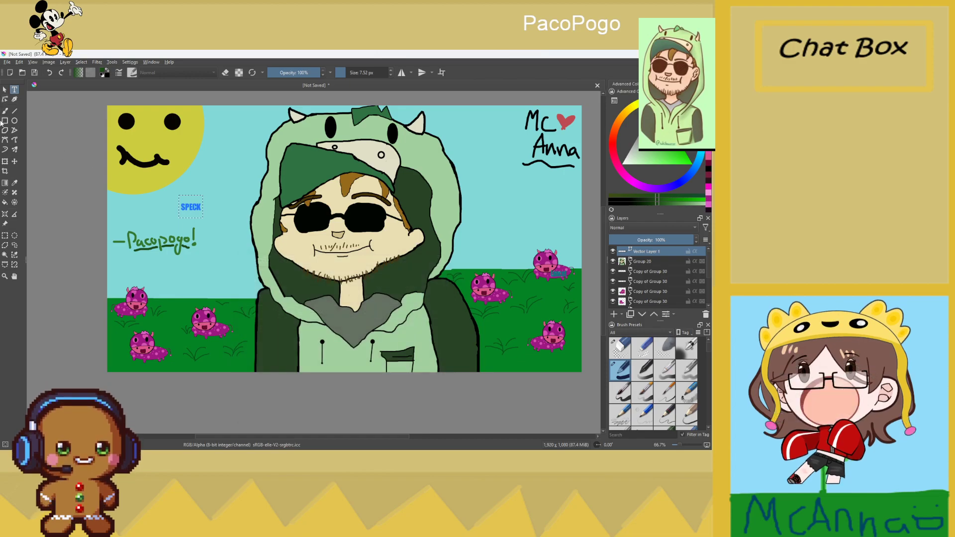
Move the "SPECK" text from the sky onto the cow nearest the portrait's left shoulder and adjust its position
{"action": "left_click", "coordinate": [4, 89]}
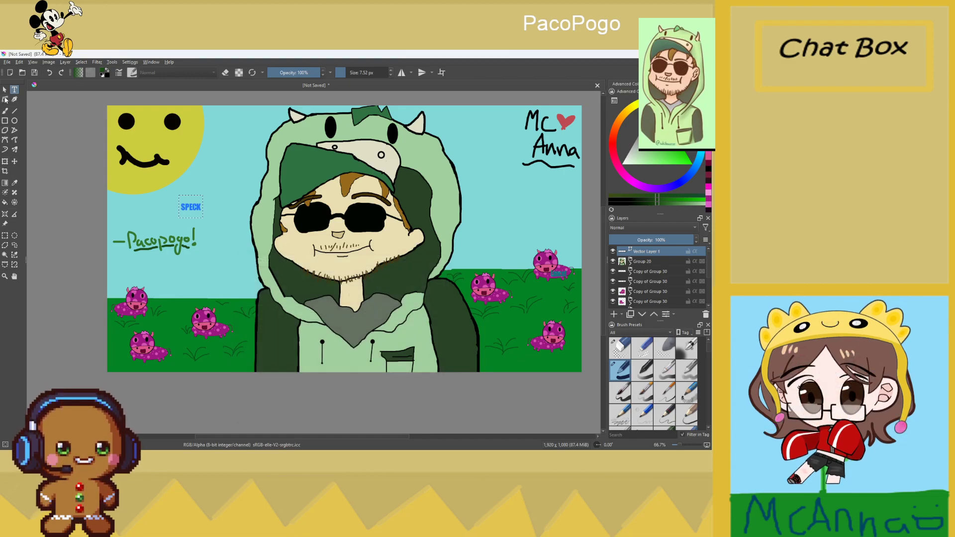
{"action": "left_click", "coordinate": [191, 205]}
{"action": "left_click_drag", "start_coordinate": [192, 201], "coordinate": [216, 326]}
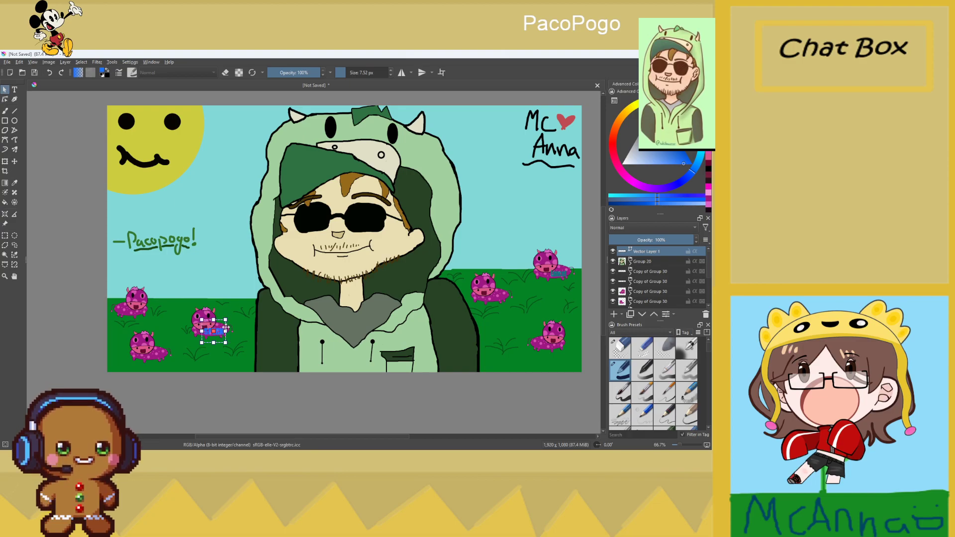
{"action": "key", "text": "ctrl+t"}
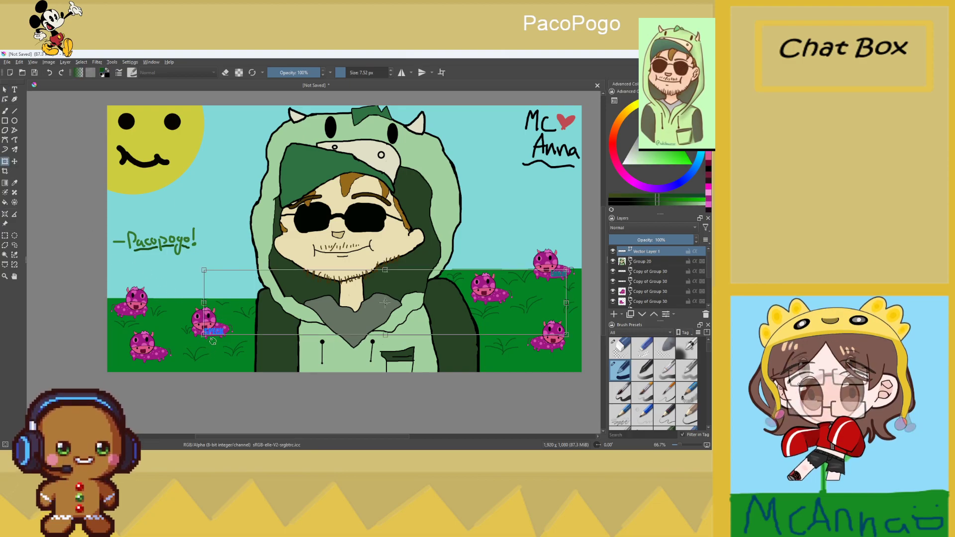
{"action": "scroll", "coordinate": [472, 269], "scroll_direction": "up", "scroll_amount": 2}
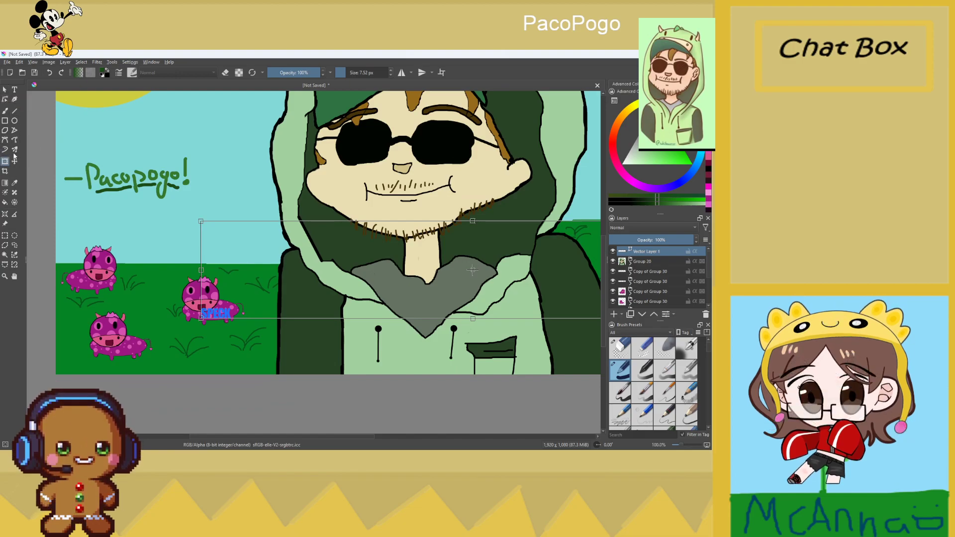
{"action": "left_click", "coordinate": [5, 89]}
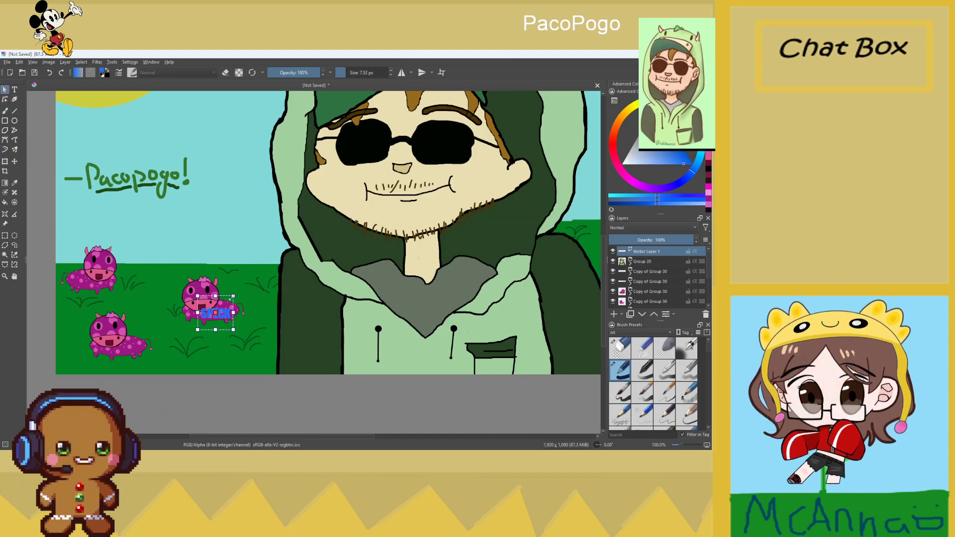
{"action": "left_click_drag", "start_coordinate": [227, 306], "coordinate": [224, 309]}
{"action": "left_click", "coordinate": [259, 335]}
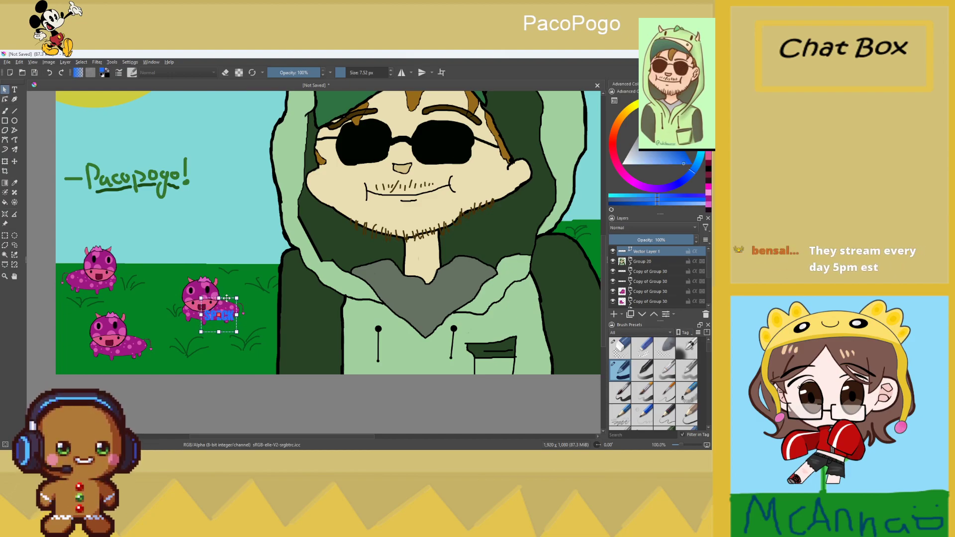
Try to nudge the whole text layer with the Move tool, and undo that move
{"action": "left_click", "coordinate": [14, 162]}
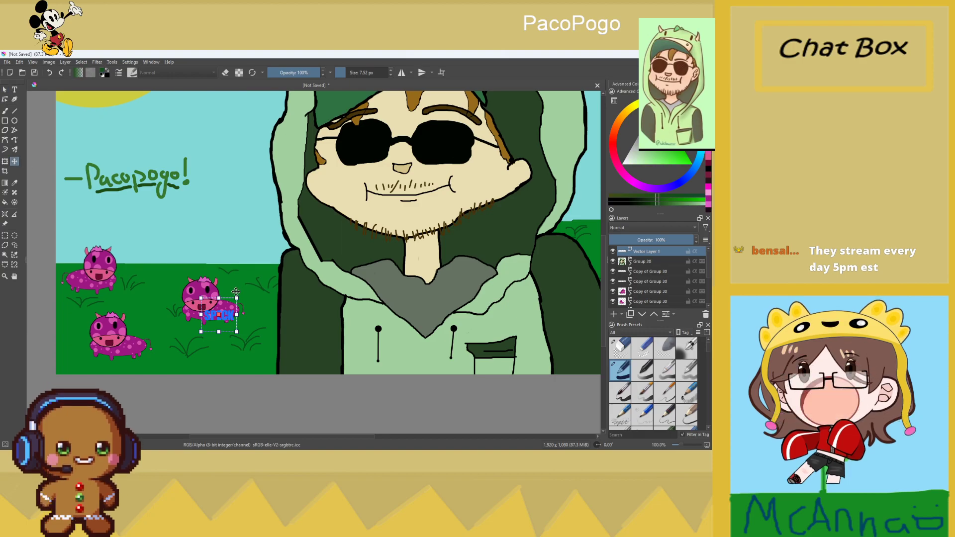
{"action": "left_click_drag", "start_coordinate": [224, 310], "coordinate": [223, 309]}
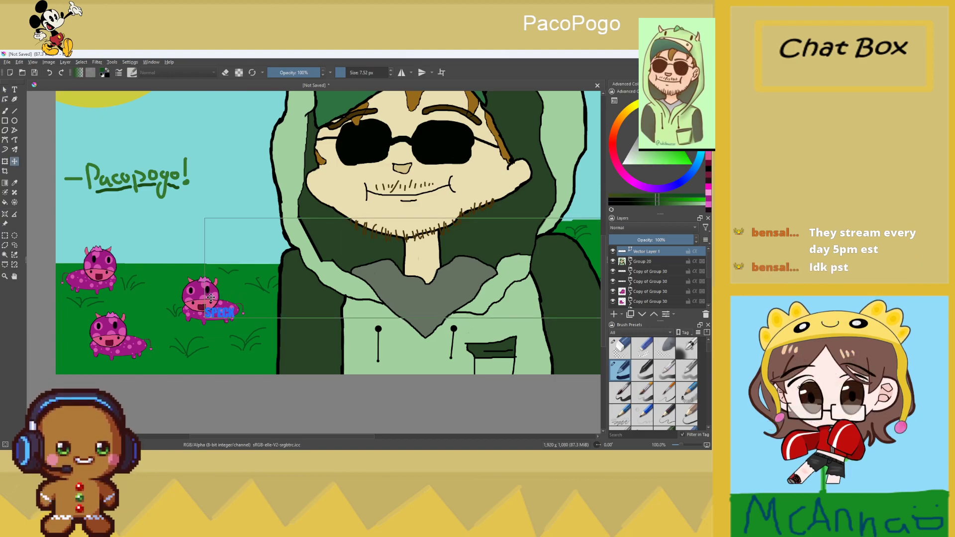
{"action": "left_click", "coordinate": [50, 72]}
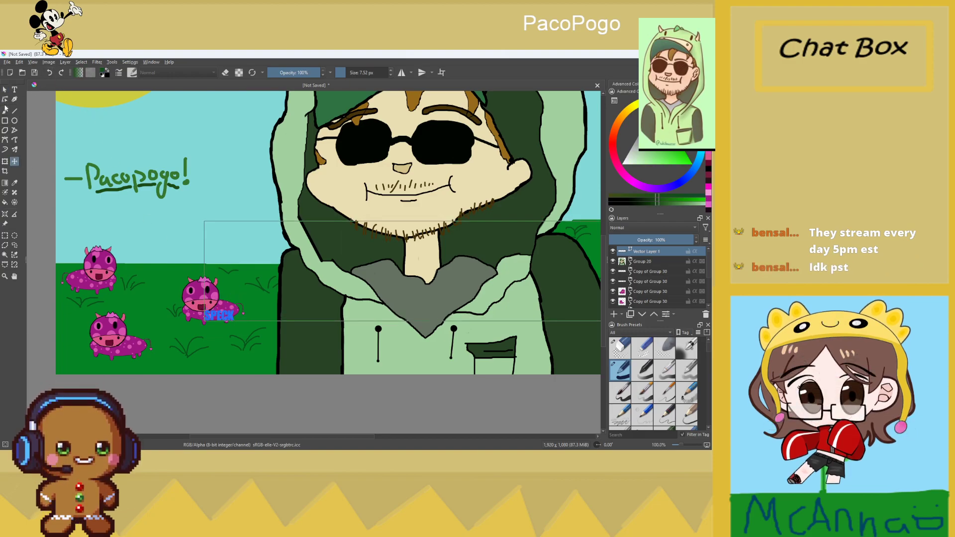
Move the "SPECK" text onto the uppermost cow at the left edge of the meadow and check its placement
{"action": "left_click", "coordinate": [4, 89]}
{"action": "left_click", "coordinate": [222, 309]}
{"action": "left_click_drag", "start_coordinate": [222, 310], "coordinate": [81, 280]}
{"action": "left_click", "coordinate": [119, 306]}
{"action": "scroll", "coordinate": [196, 306], "scroll_direction": "down", "scroll_amount": 4}
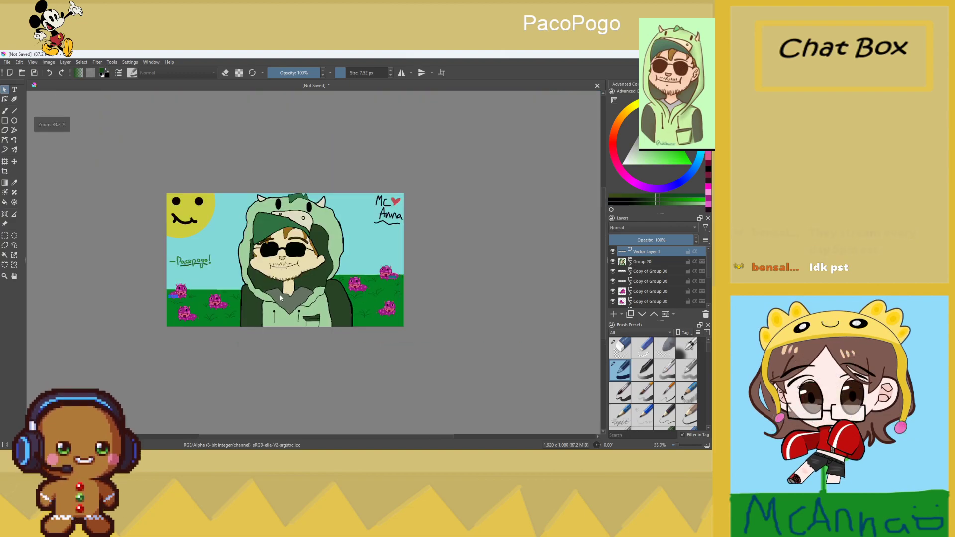
{"action": "scroll", "coordinate": [302, 300], "scroll_direction": "up", "scroll_amount": 5}
{"action": "scroll", "coordinate": [434, 254], "scroll_direction": "down", "scroll_amount": 3}
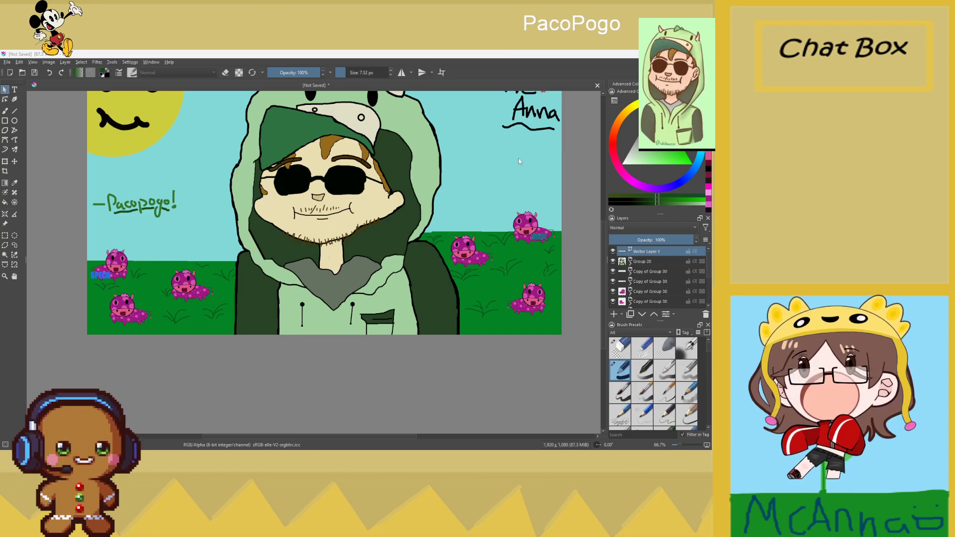
Add a "PEARLLL" text below the Pacopogo signature in Impact at size 7 and save it
{"action": "left_click", "coordinate": [15, 90]}
{"action": "left_click_drag", "start_coordinate": [173, 230], "coordinate": [218, 258]}
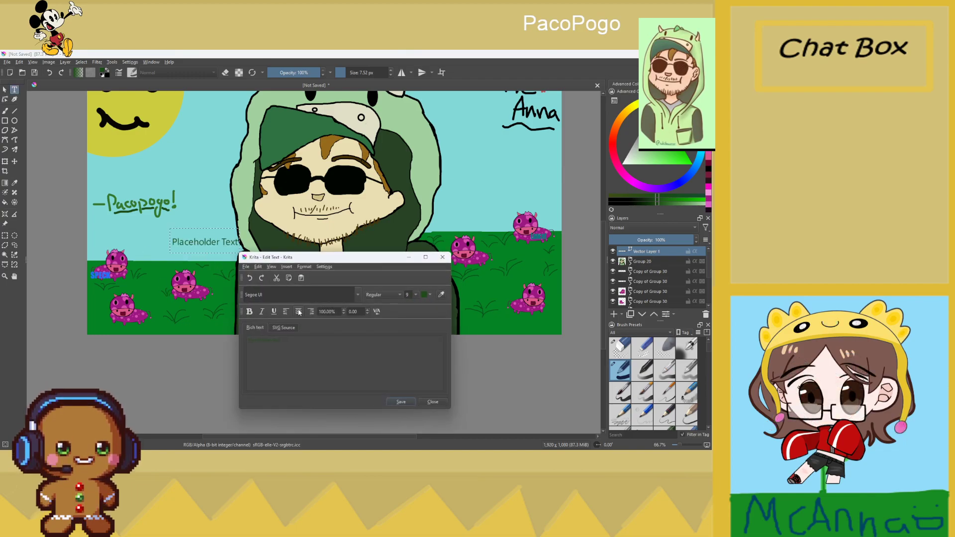
{"action": "type", "text": "PEARLLL"}
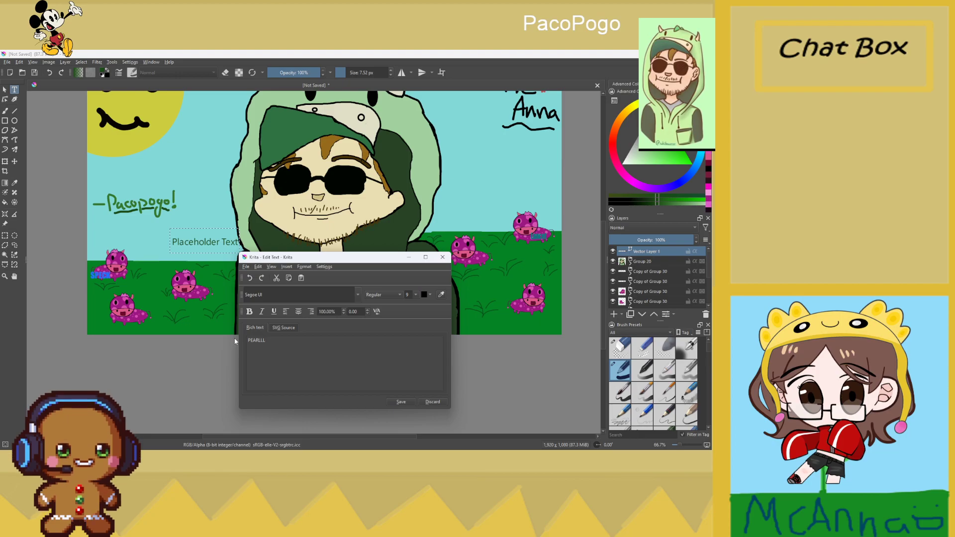
{"action": "left_click", "coordinate": [358, 295]}
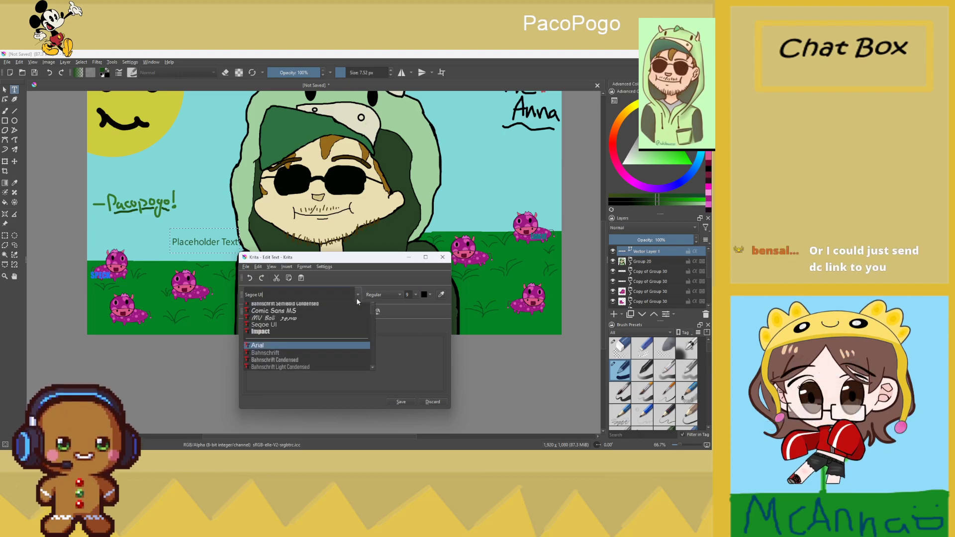
{"action": "left_click", "coordinate": [303, 335]}
{"action": "left_click", "coordinate": [415, 295]}
{"action": "left_click", "coordinate": [410, 308]}
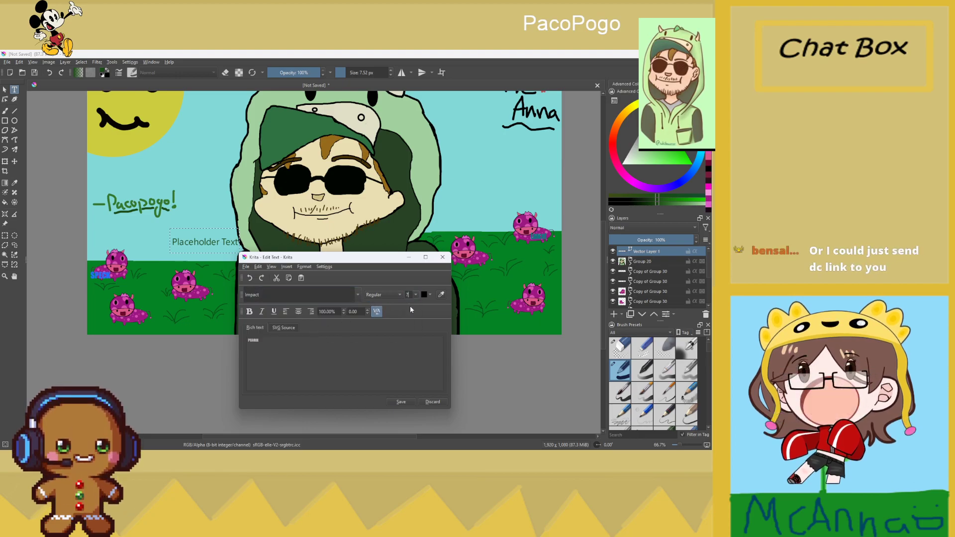
{"action": "left_click", "coordinate": [401, 402]}
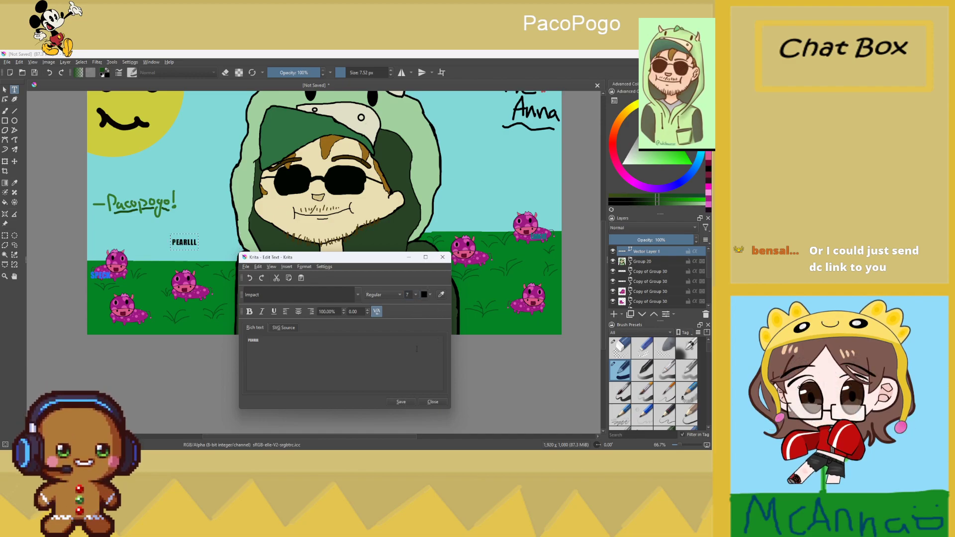
{"action": "left_click", "coordinate": [430, 295]}
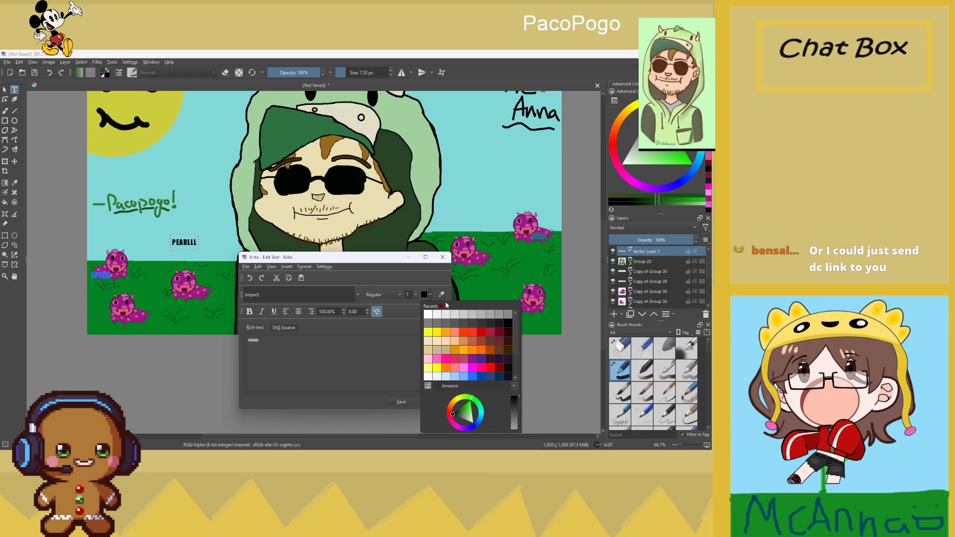
{"action": "scroll", "coordinate": [447, 367], "scroll_direction": "down", "scroll_amount": 4}
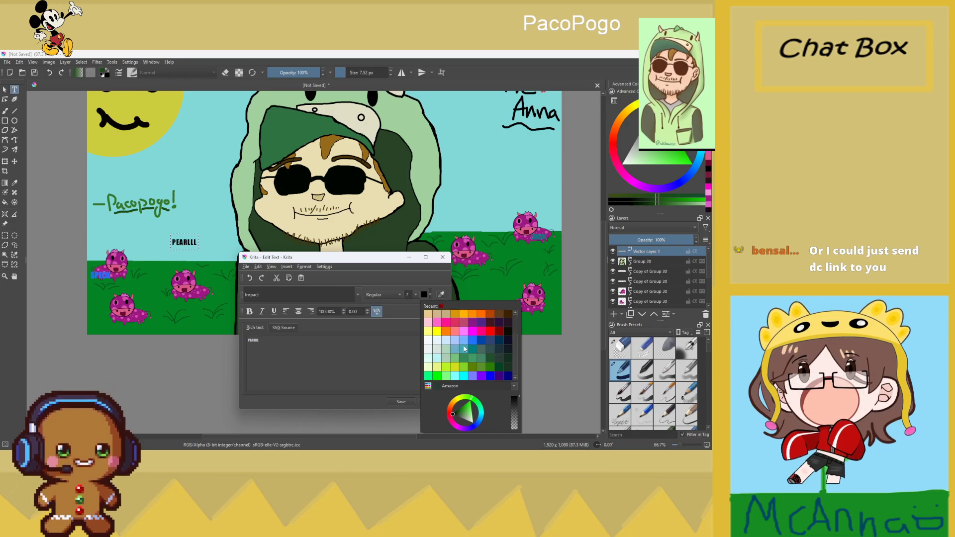
{"action": "scroll", "coordinate": [426, 344], "scroll_direction": "up", "scroll_amount": 1}
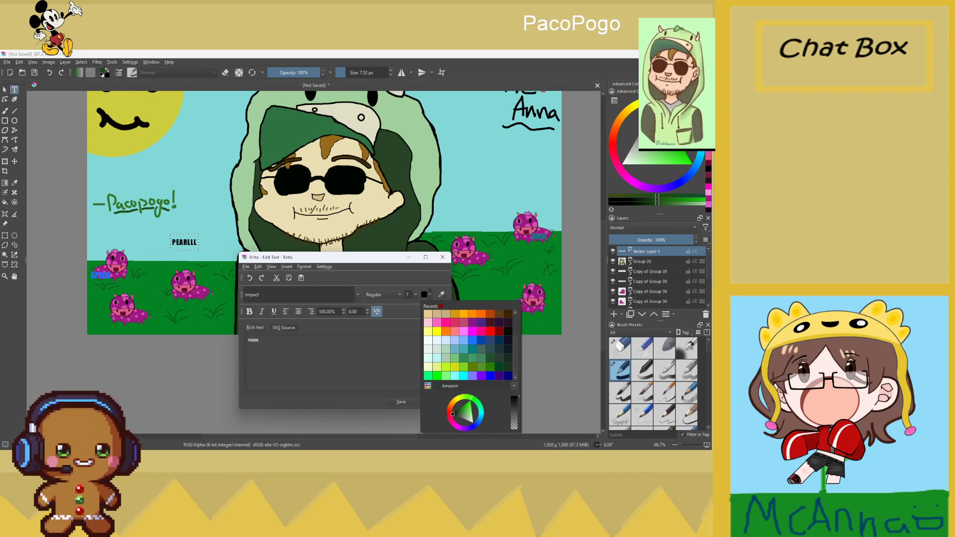
Switch to the wheel of names page in the browser and add "McBagel" as the last entry
{"action": "key", "text": "alt+Tab"}
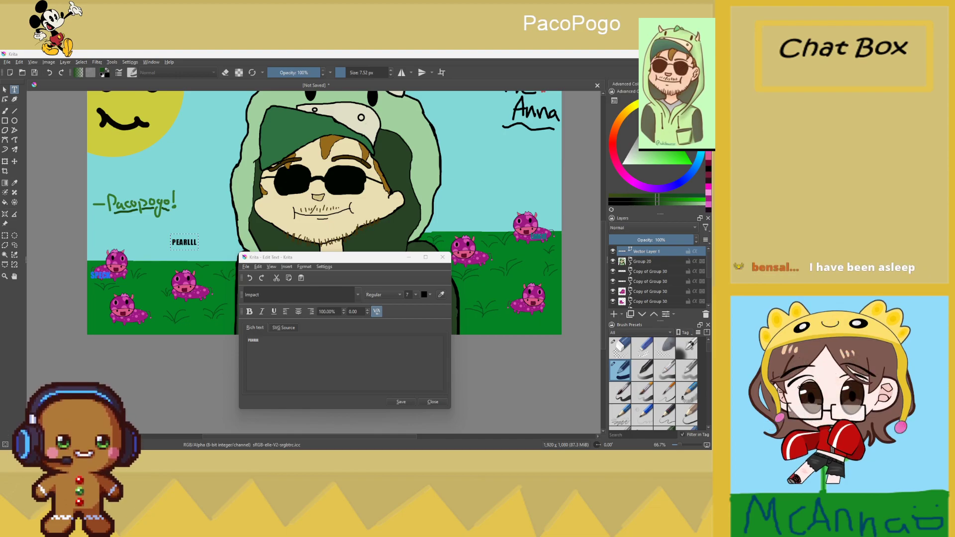
{"action": "mouse_move", "coordinate": [438, 447]}
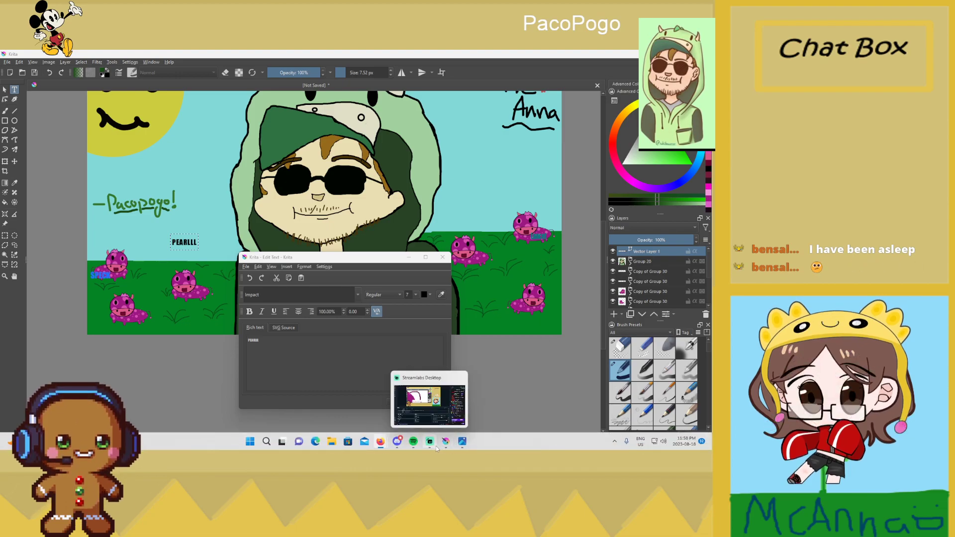
{"action": "mouse_move", "coordinate": [391, 448]}
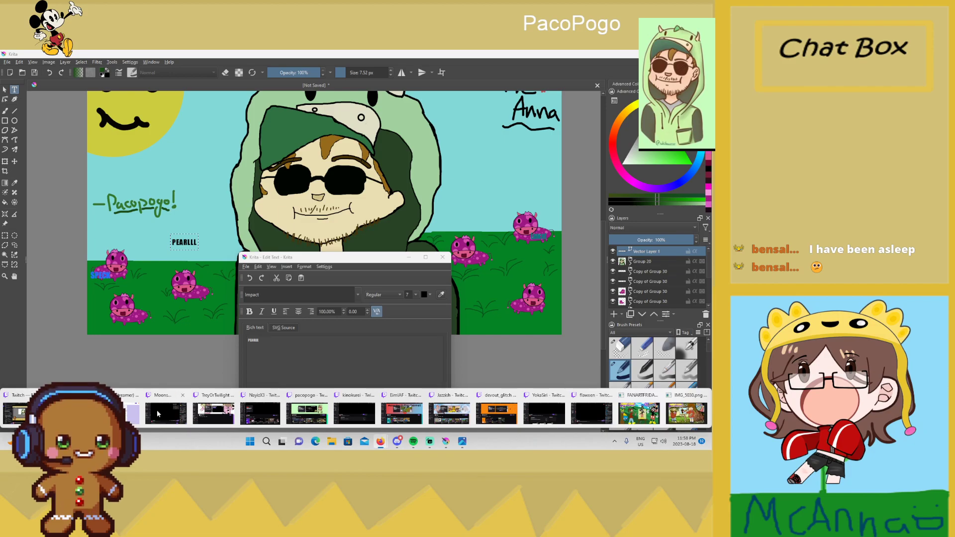
{"action": "left_click", "coordinate": [158, 414]}
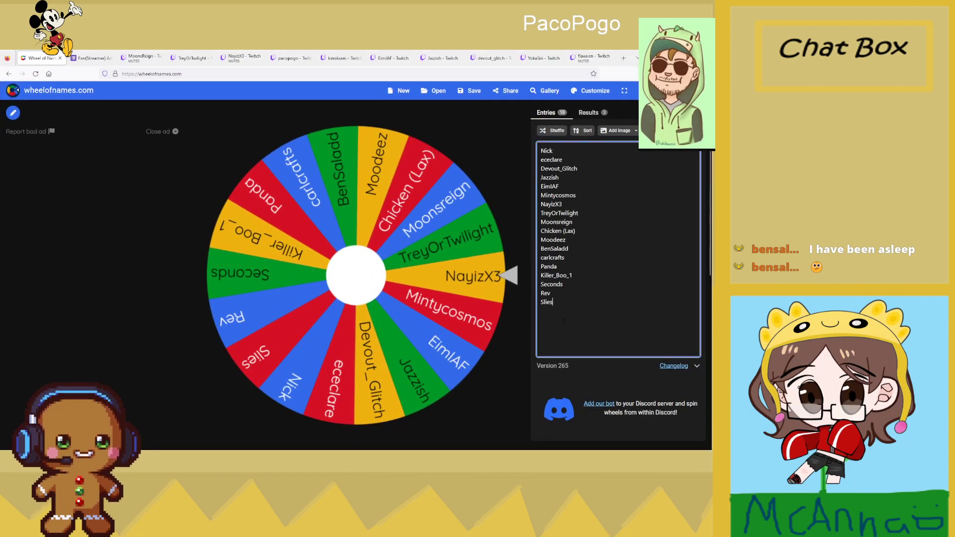
{"action": "key", "text": "Return"}
{"action": "type", "text": "MC"}
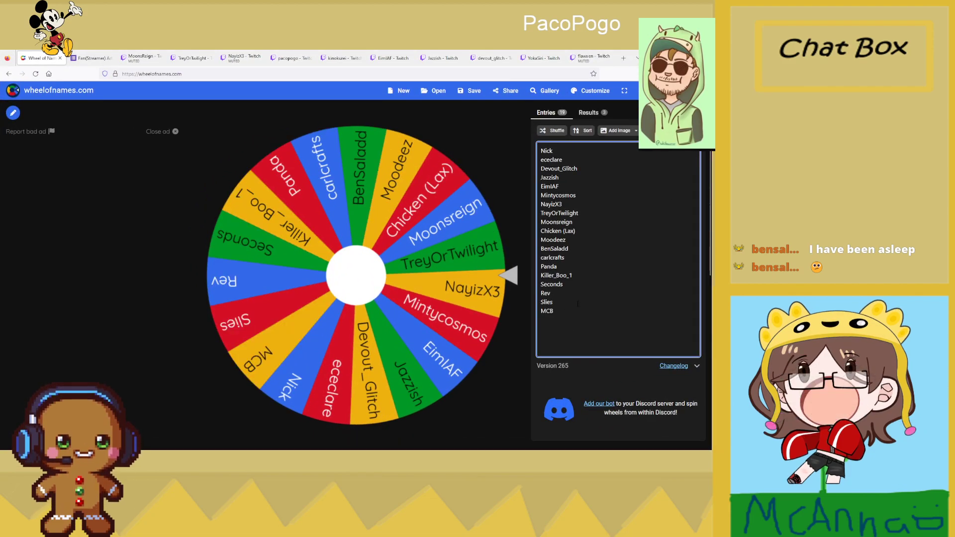
{"action": "key", "text": "BackSpace"}
{"action": "type", "text": "cBagel"}
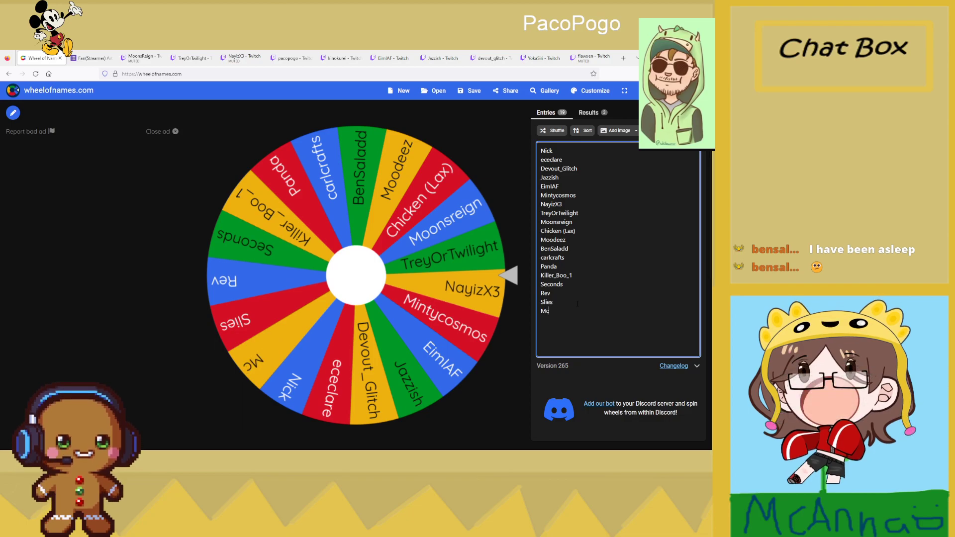
{"action": "left_click", "coordinate": [650, 401]}
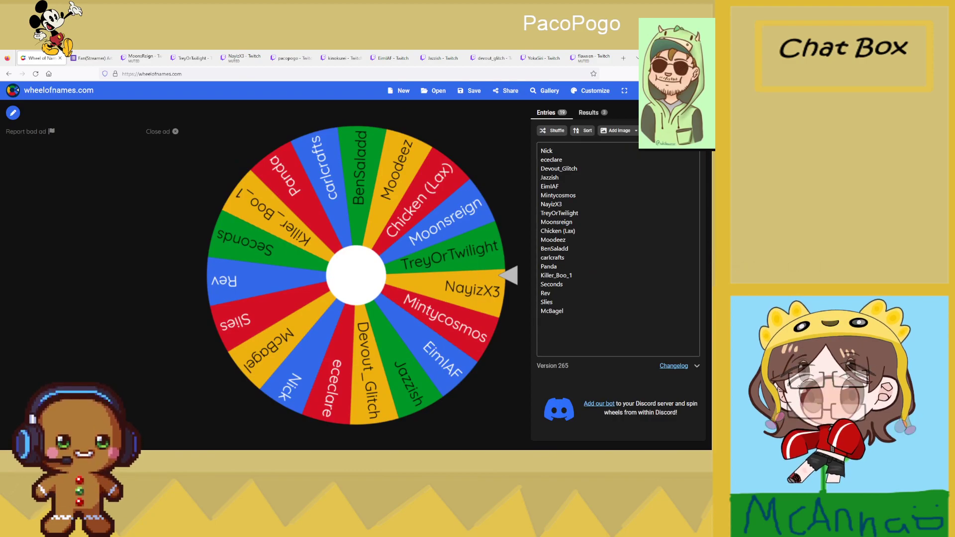
Switch back to Krita, color the "PEARLLL" text orange, and move it onto the cow nearest the portrait's sleeve in the left meadow
{"action": "key", "text": "alt+Tab"}
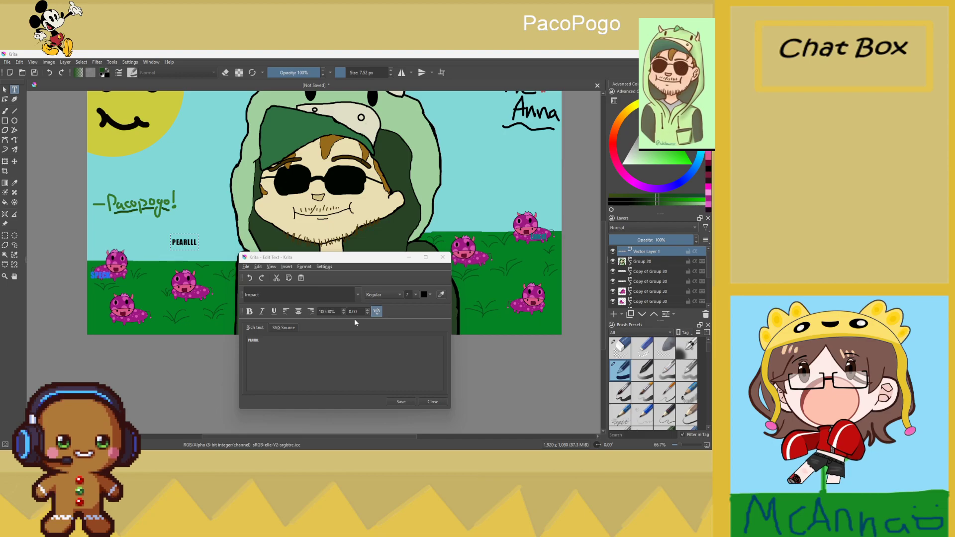
{"action": "left_click", "coordinate": [427, 295]}
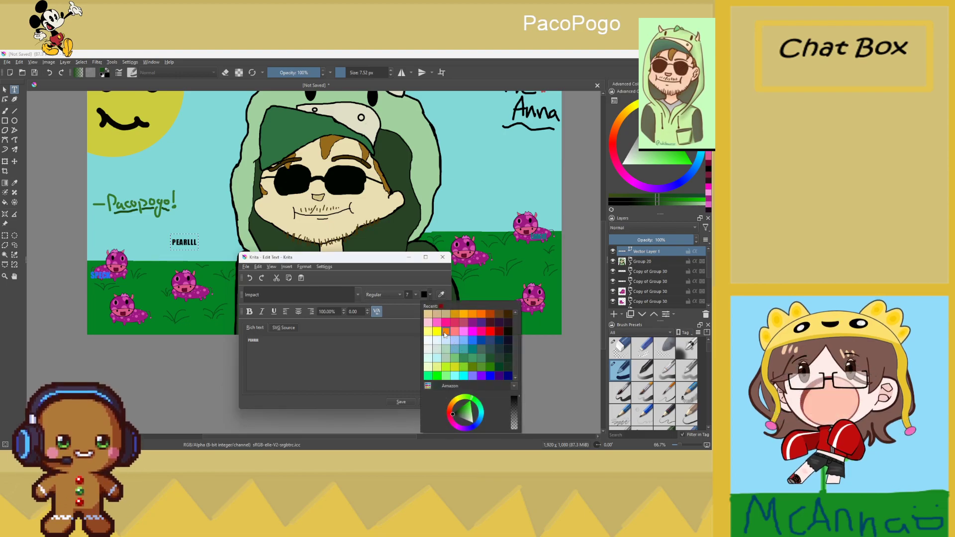
{"action": "left_click", "coordinate": [446, 331]}
{"action": "left_click", "coordinate": [393, 400]}
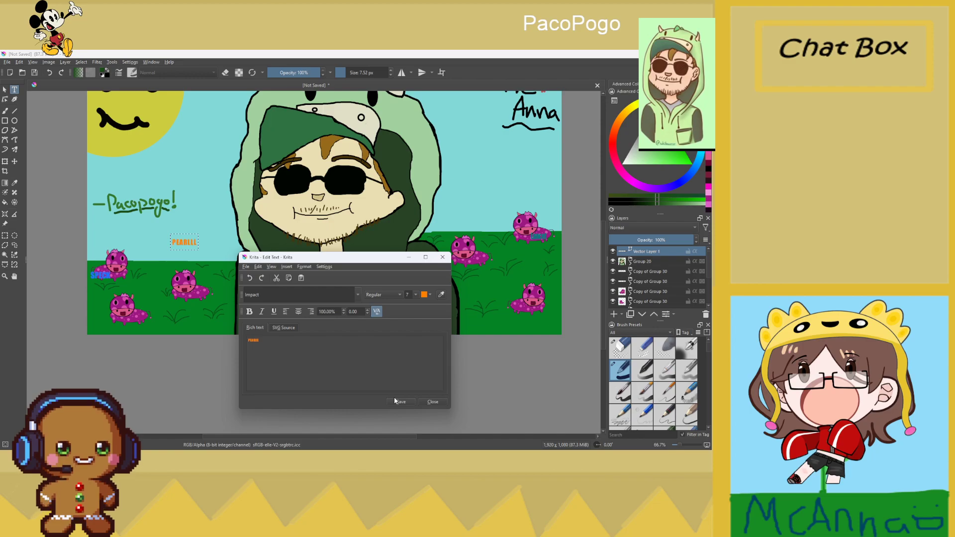
{"action": "left_click", "coordinate": [442, 257]}
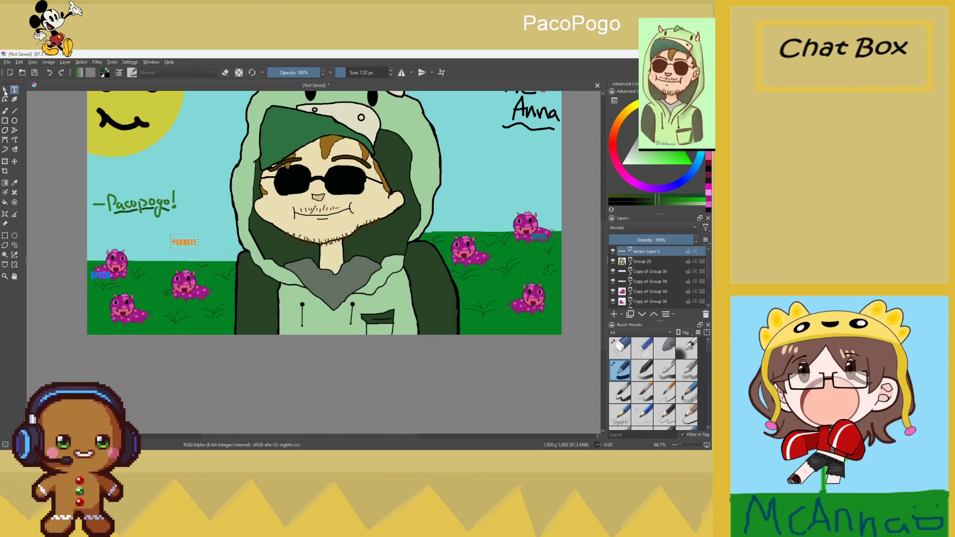
{"action": "left_click", "coordinate": [4, 90]}
{"action": "left_click_drag", "start_coordinate": [182, 239], "coordinate": [191, 290]}
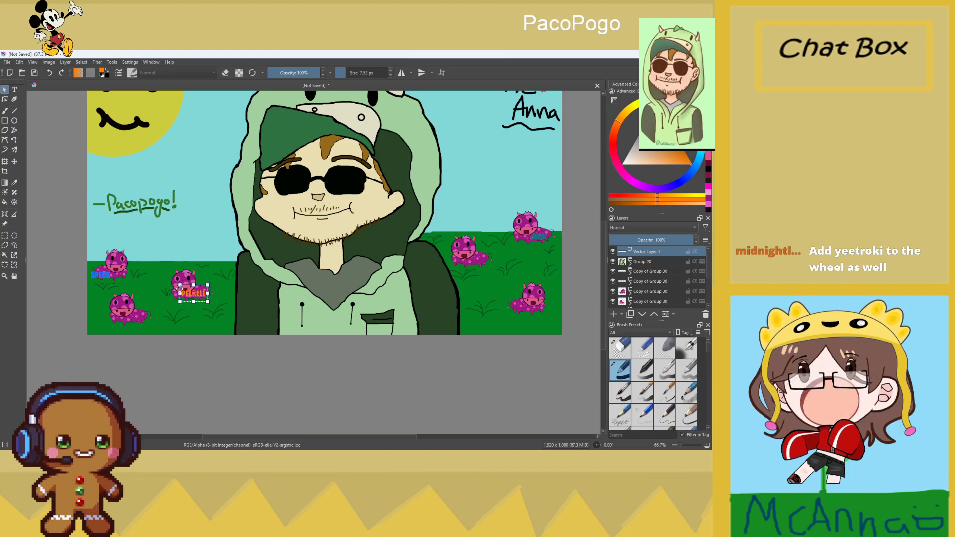
{"action": "left_click", "coordinate": [195, 311]}
Switch to the wheel of names page in the browser and add "YeetRoki" below "McBagel"
{"action": "mouse_move", "coordinate": [315, 441]}
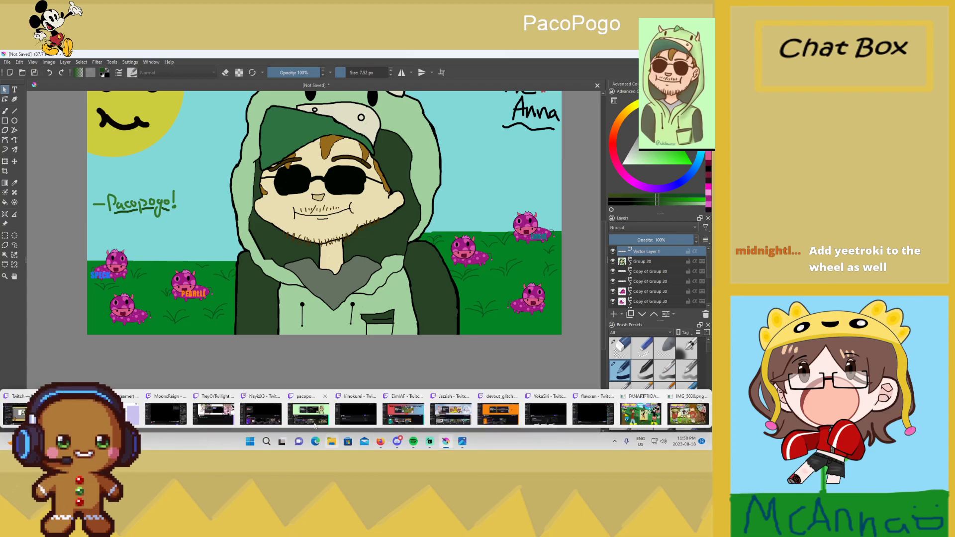
{"action": "left_click", "coordinate": [70, 414]}
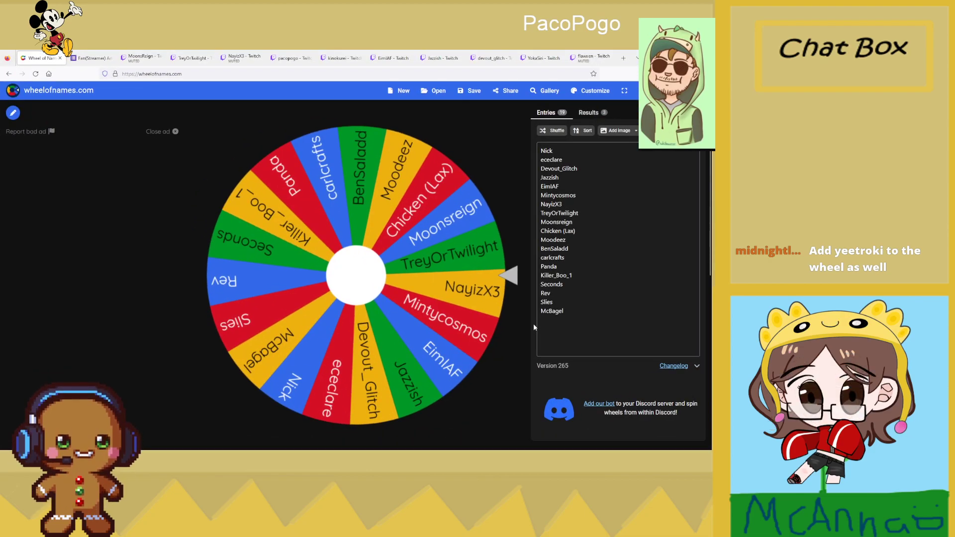
{"action": "left_click", "coordinate": [571, 314]}
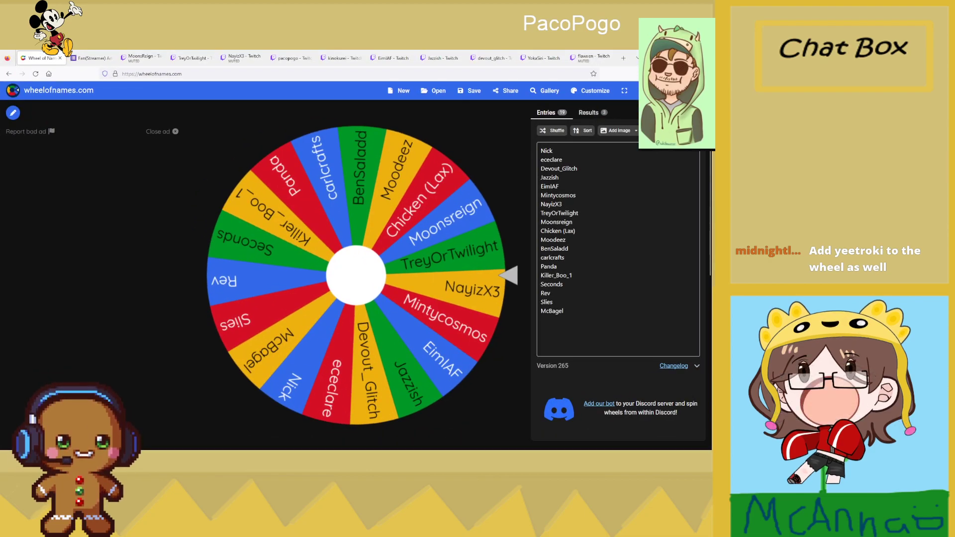
{"action": "type", "text": "Ye"}
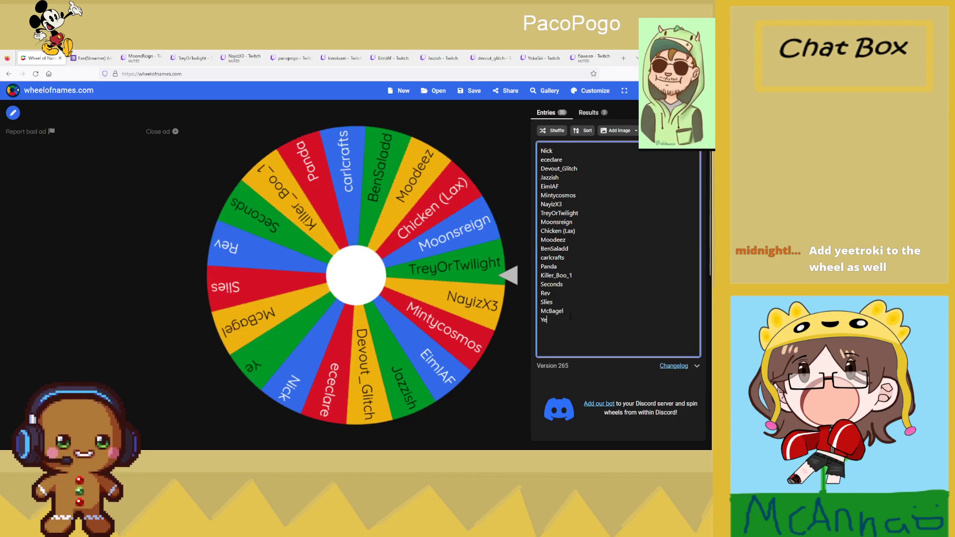
{"action": "type", "text": "etRoki"}
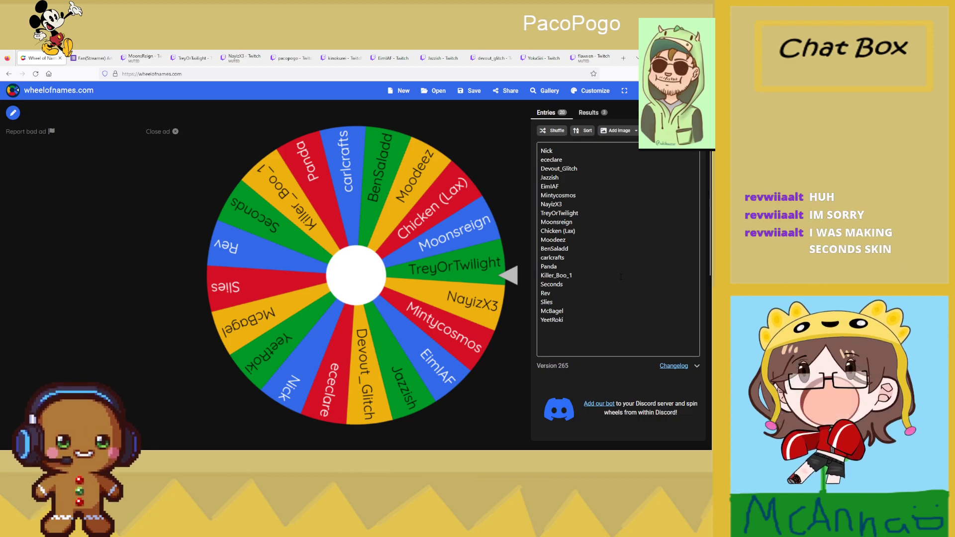
Switch back to Krita and slightly adjust the position of the orange "PEARLLL" text on its cow
{"action": "key", "text": "alt+Tab"}
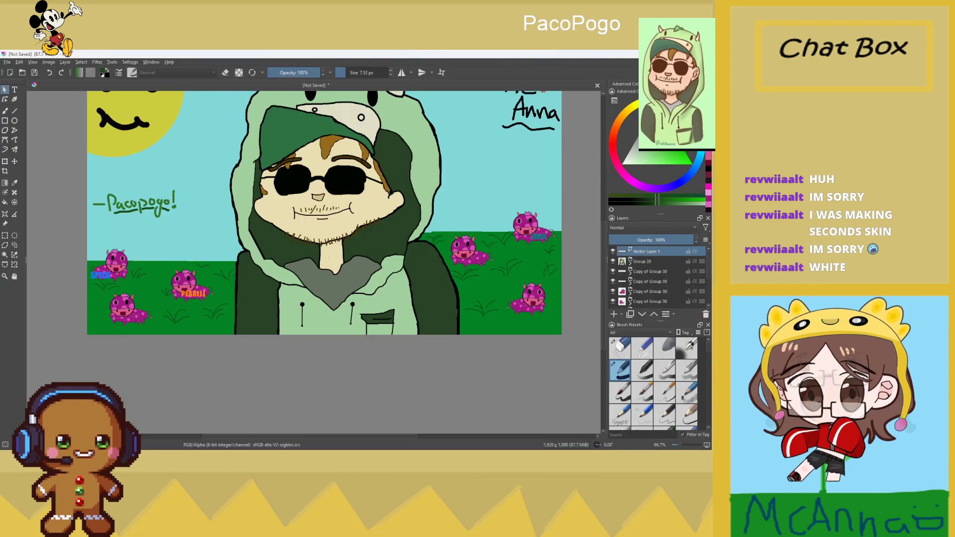
{"action": "left_click", "coordinate": [192, 296]}
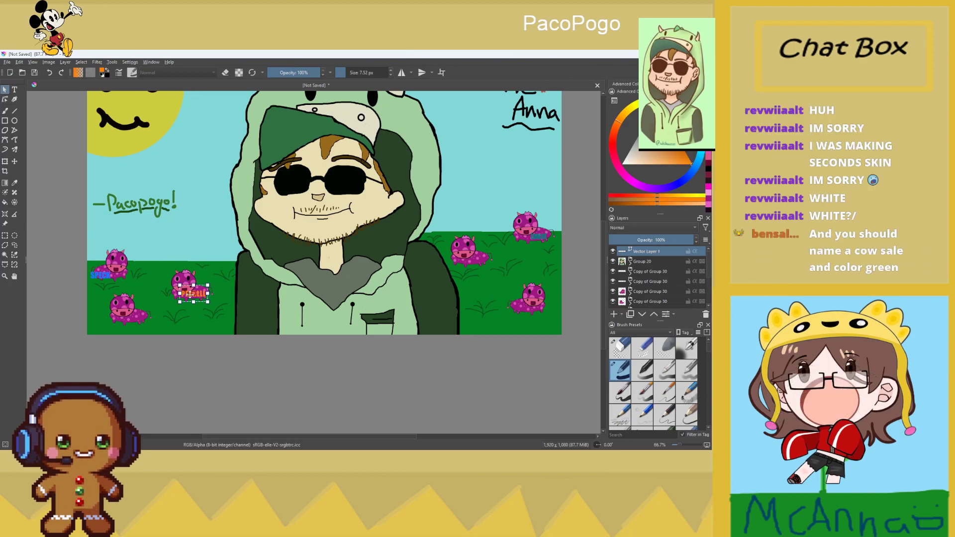
{"action": "left_click", "coordinate": [223, 334]}
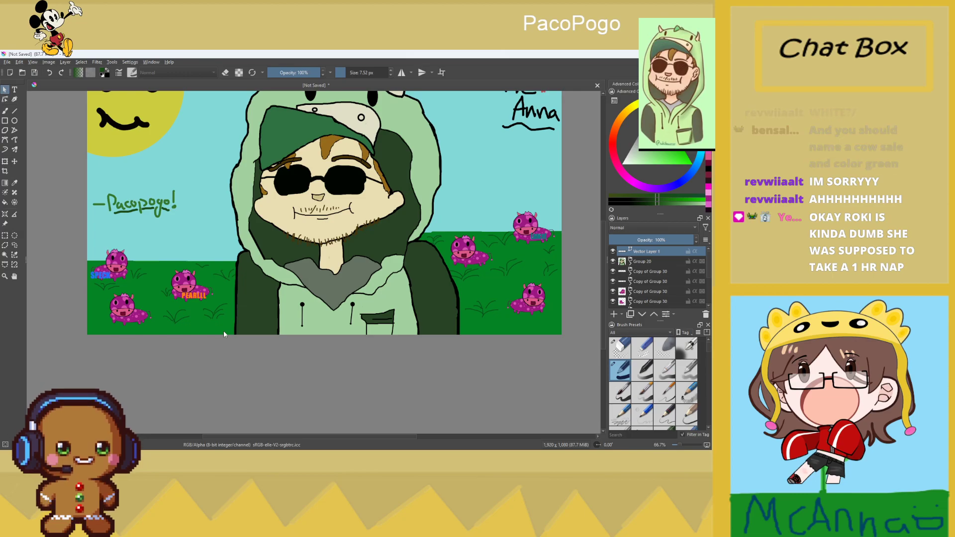
Add a light green "Sale" text below the Pacopogo signature, set its font to Impact, and save it
{"action": "left_click", "coordinate": [14, 89]}
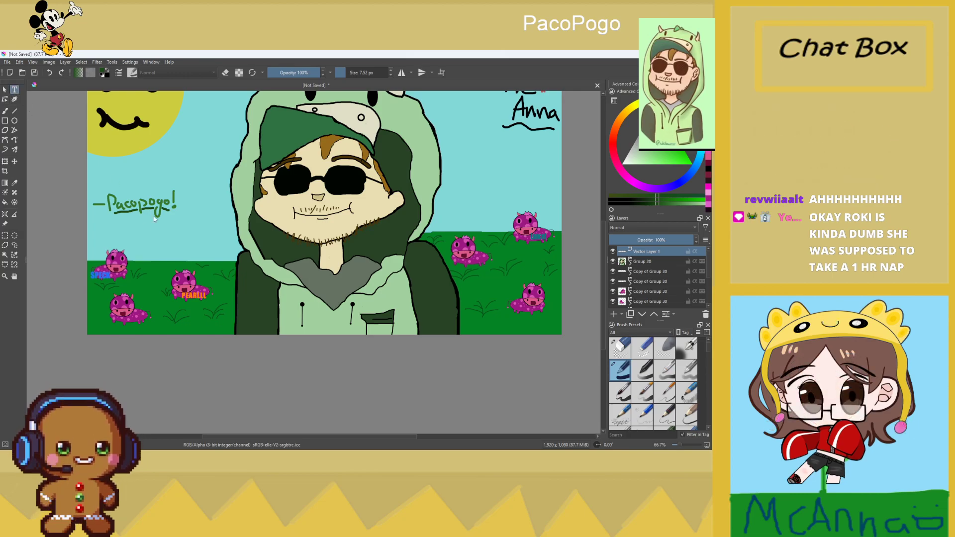
{"action": "left_click_drag", "start_coordinate": [160, 228], "coordinate": [229, 251]}
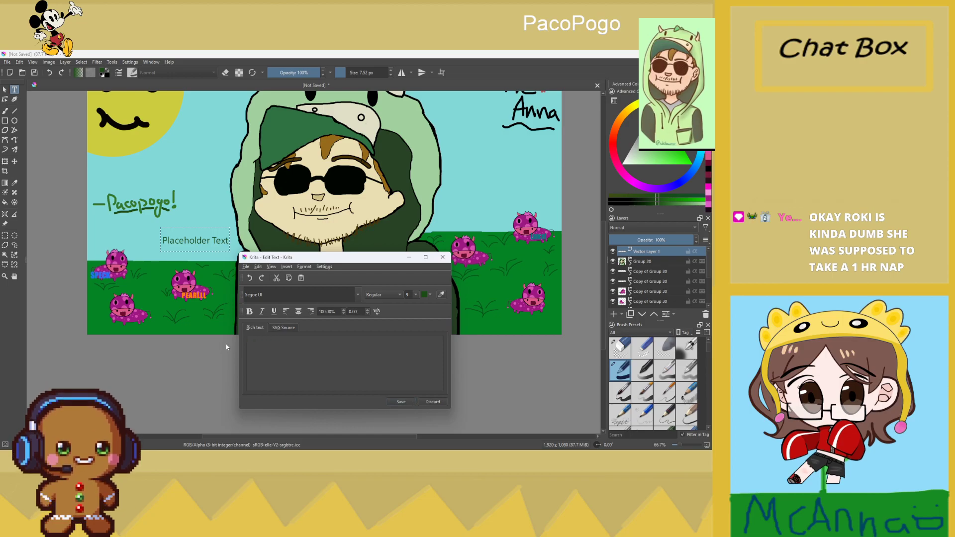
{"action": "left_click", "coordinate": [429, 295]}
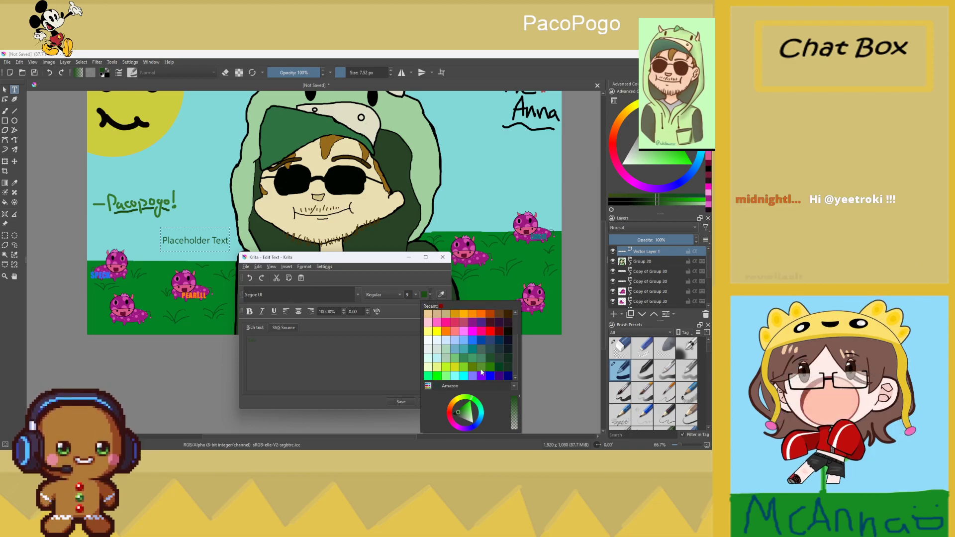
{"action": "left_click", "coordinate": [463, 367]}
{"action": "left_click", "coordinate": [406, 402]}
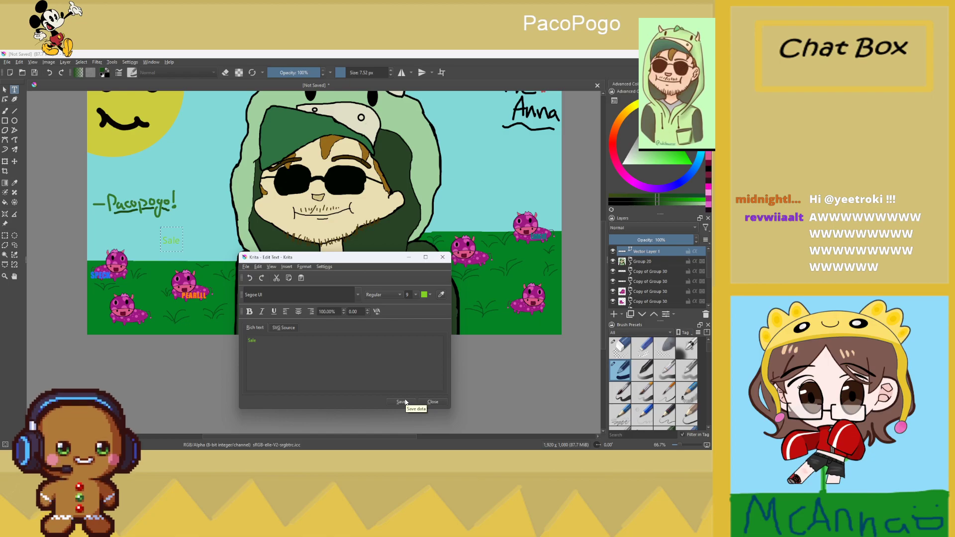
{"action": "left_click", "coordinate": [357, 296]}
{"action": "left_click", "coordinate": [378, 389]}
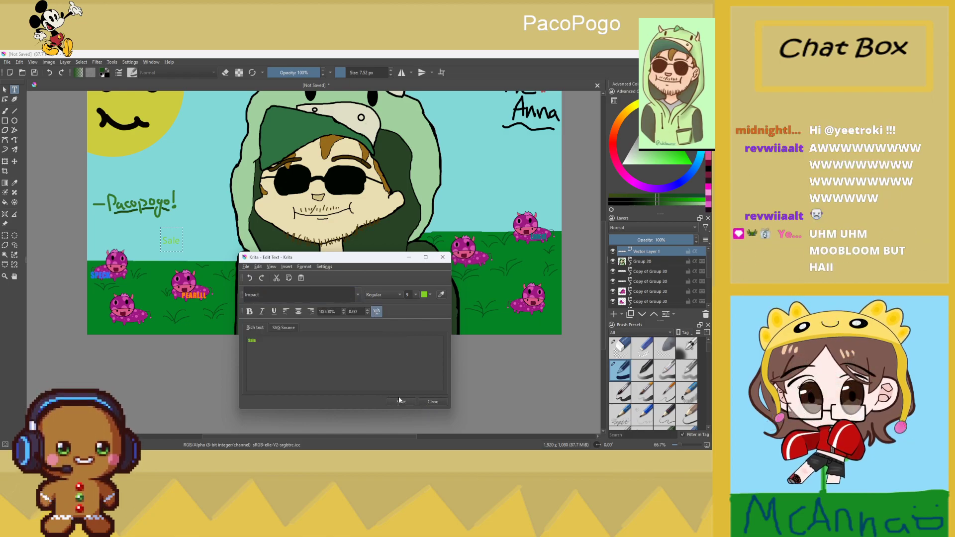
{"action": "left_click", "coordinate": [447, 262]}
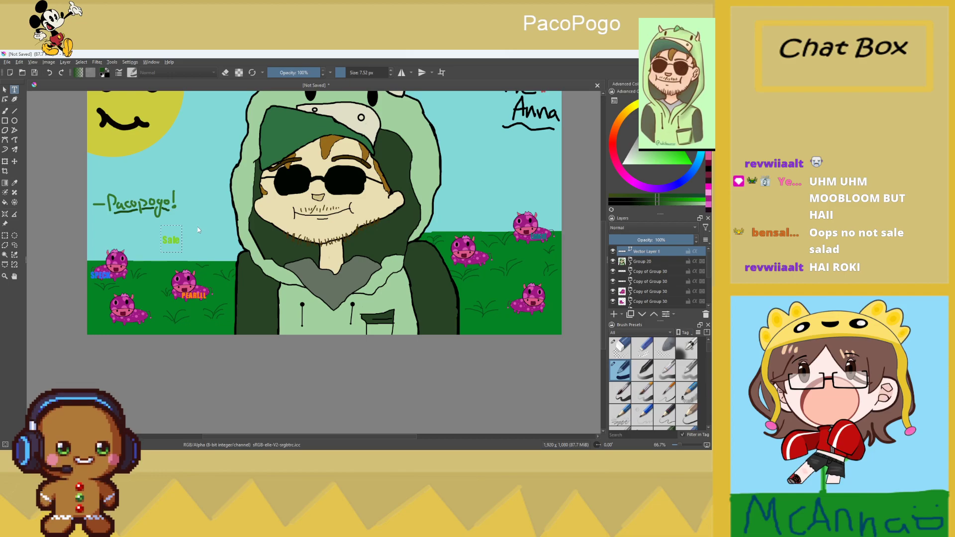
Change the "Sale" text to "Salad" and move it onto the lowest cow in the left meadow
{"action": "double_click", "coordinate": [182, 242]}
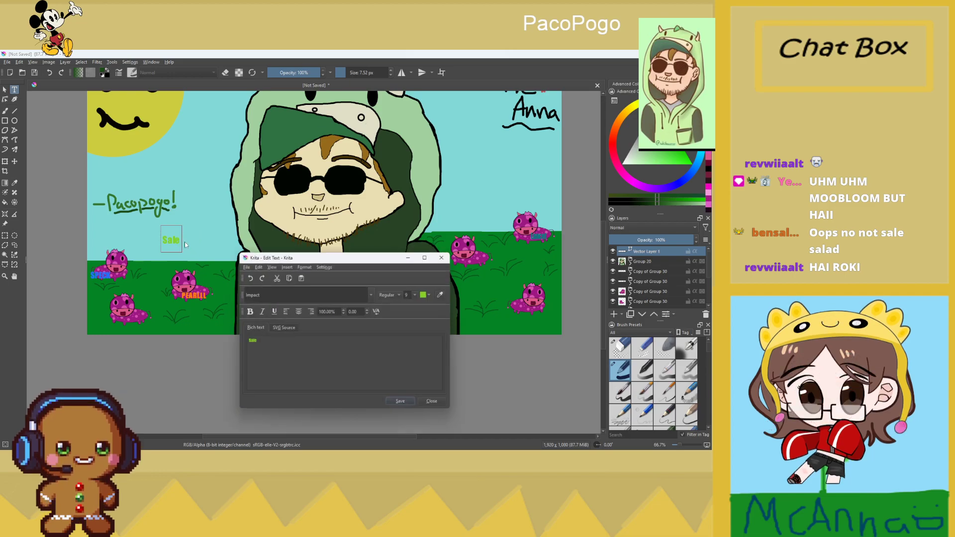
{"action": "type", "text": "d"}
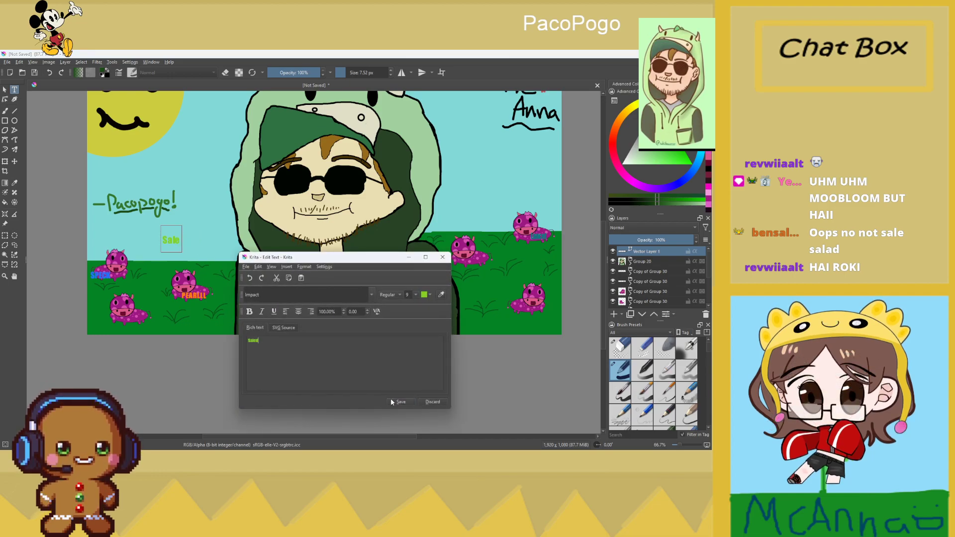
{"action": "left_click", "coordinate": [443, 257]}
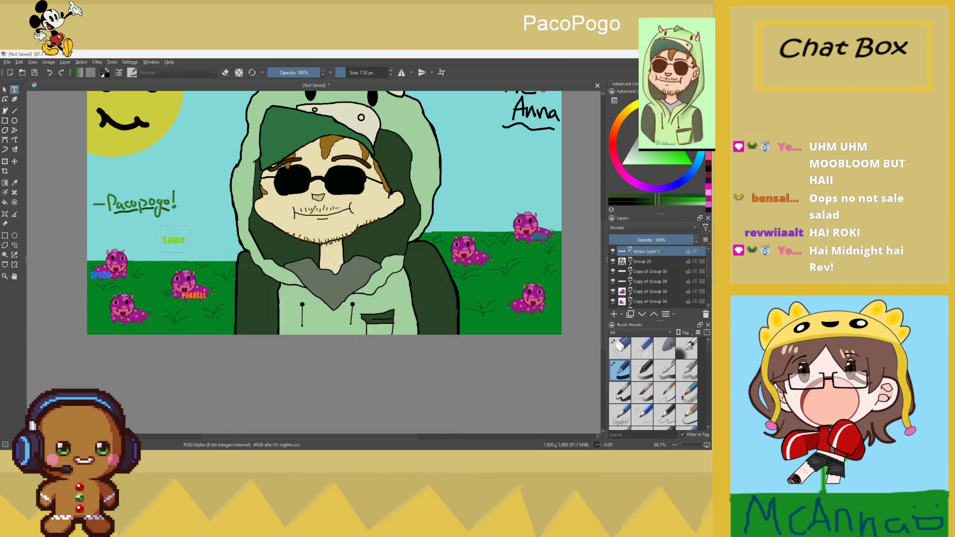
{"action": "left_click", "coordinate": [5, 89]}
{"action": "left_click_drag", "start_coordinate": [174, 240], "coordinate": [133, 312]}
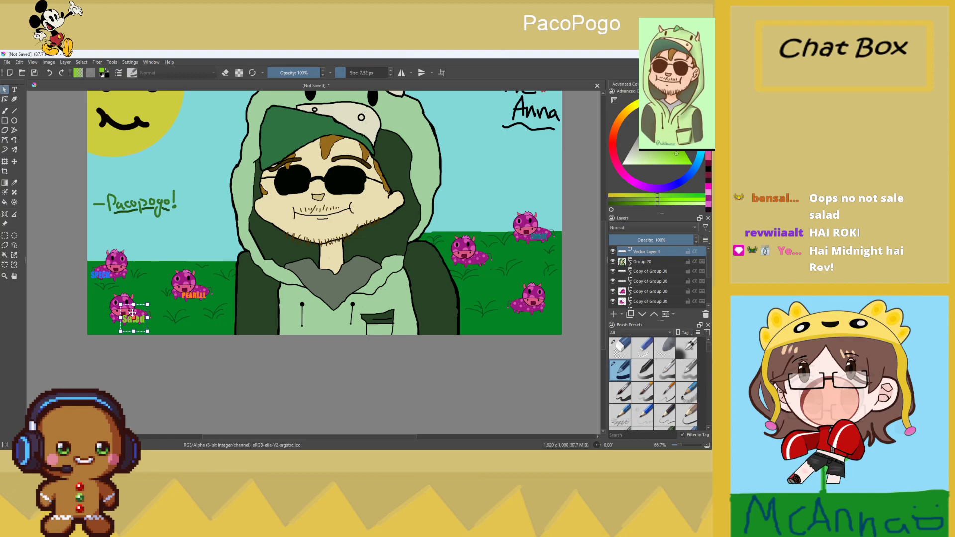
Move the orange "PEARLLL" text onto the lowest cow in the right meadow
{"action": "left_click", "coordinate": [192, 295]}
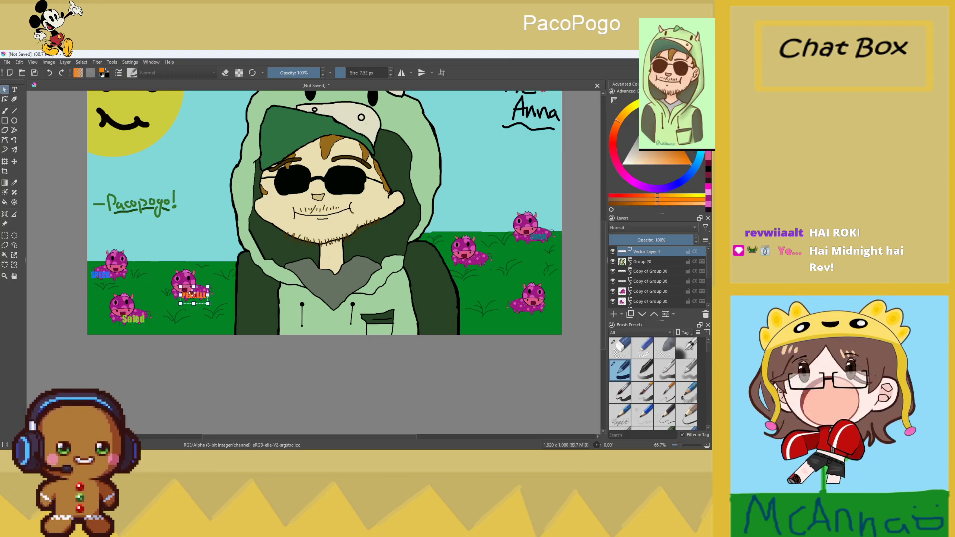
{"action": "left_click_drag", "start_coordinate": [195, 294], "coordinate": [527, 305]}
{"action": "left_click", "coordinate": [502, 314]}
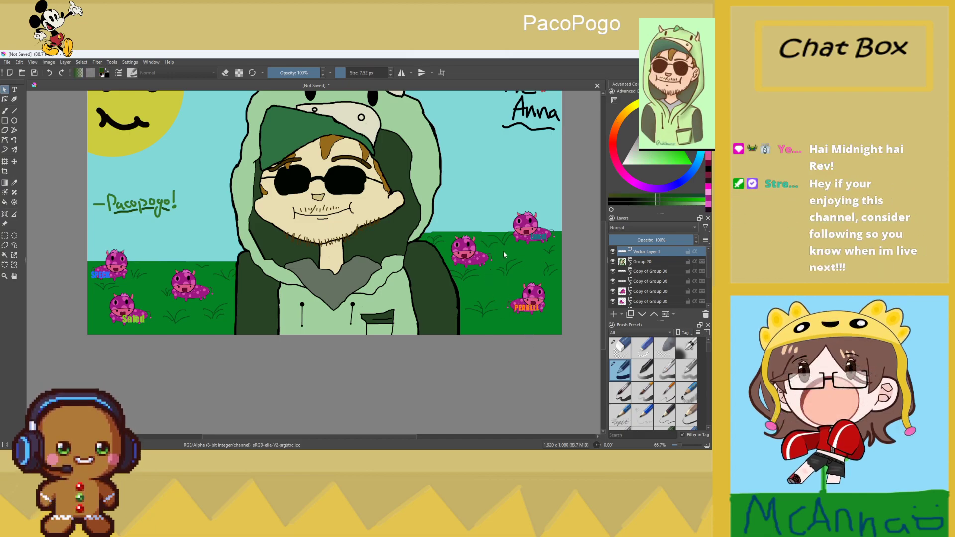
Add a "MooBloom" text below the Pacopogo signature and set its font to Impact
{"action": "key", "text": "t"}
{"action": "left_click_drag", "start_coordinate": [154, 224], "coordinate": [206, 258]}
{"action": "left_click_drag", "start_coordinate": [292, 342], "coordinate": [243, 343]}
{"action": "key", "text": "BackSpace"}
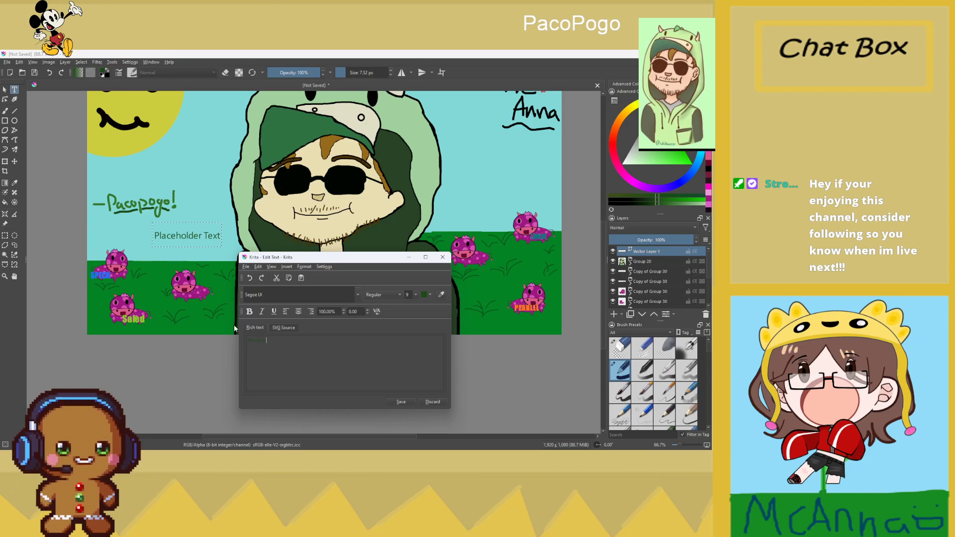
{"action": "left_click", "coordinate": [358, 296]}
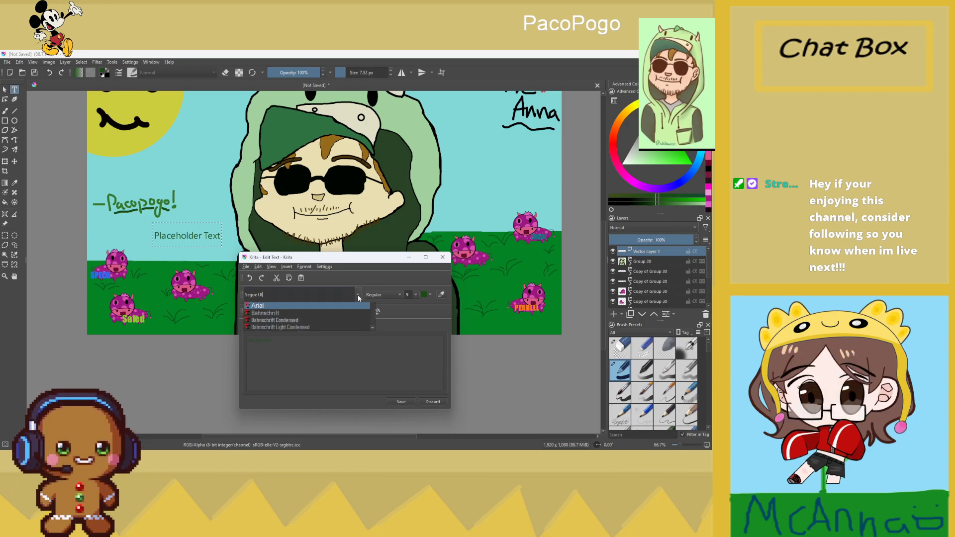
{"action": "left_click", "coordinate": [285, 345]}
{"action": "left_click", "coordinate": [417, 295]}
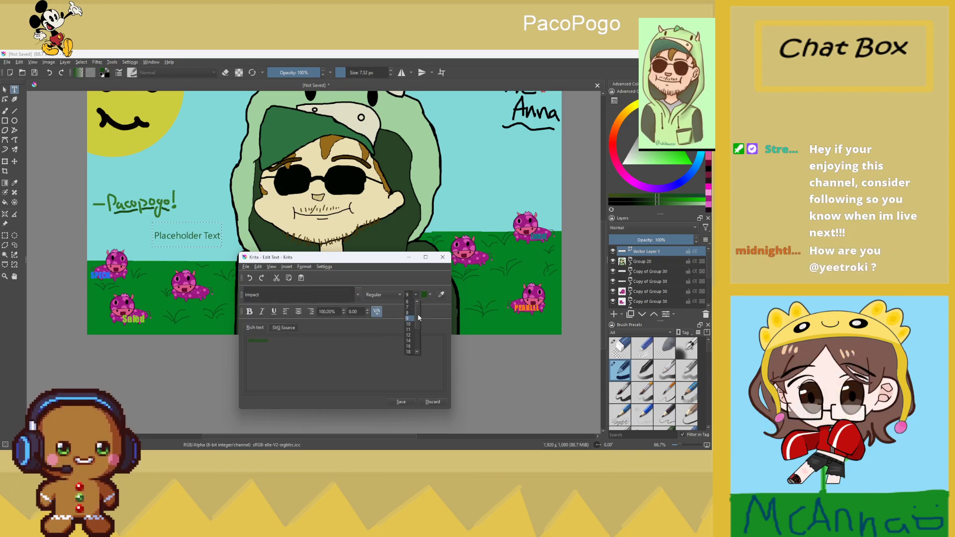
{"action": "left_click", "coordinate": [411, 313]}
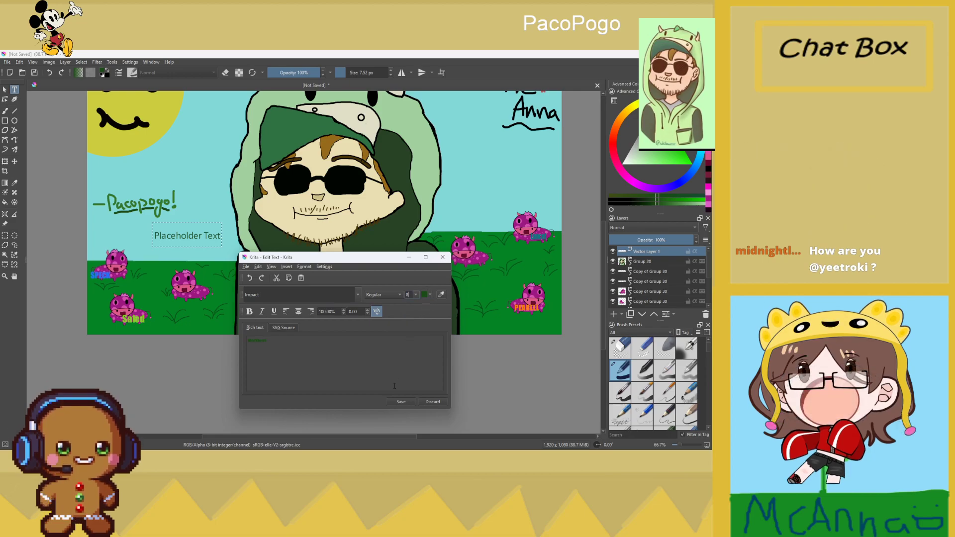
Color the "MooBloom" text purple, save it, and close the text editor
{"action": "left_click", "coordinate": [429, 295]}
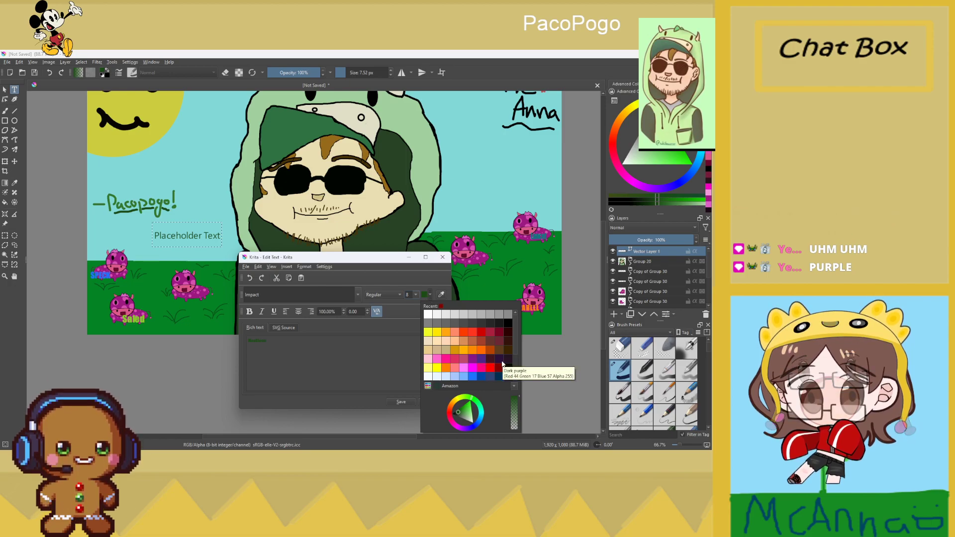
{"action": "left_click", "coordinate": [471, 361]}
{"action": "left_click", "coordinate": [401, 402]}
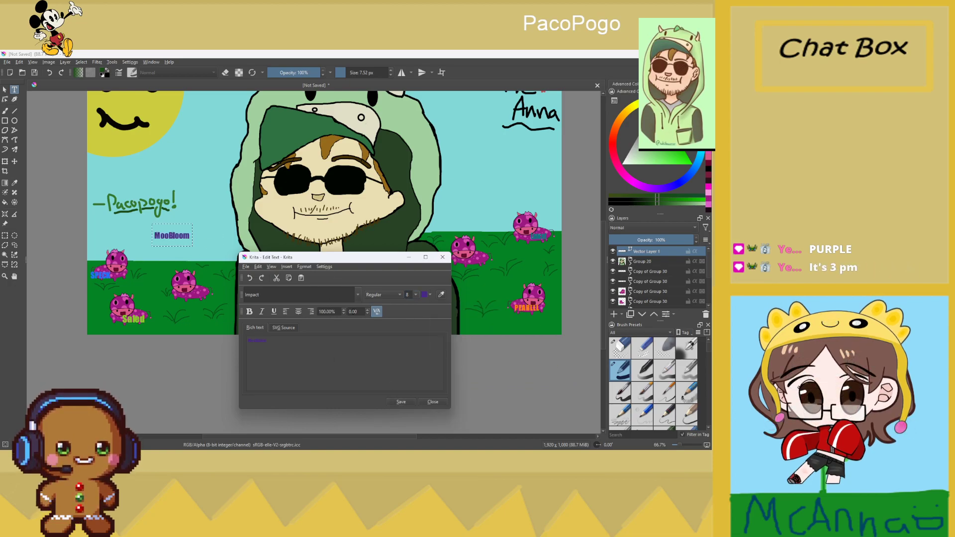
{"action": "scroll", "coordinate": [417, 294], "scroll_direction": "down", "scroll_amount": 1}
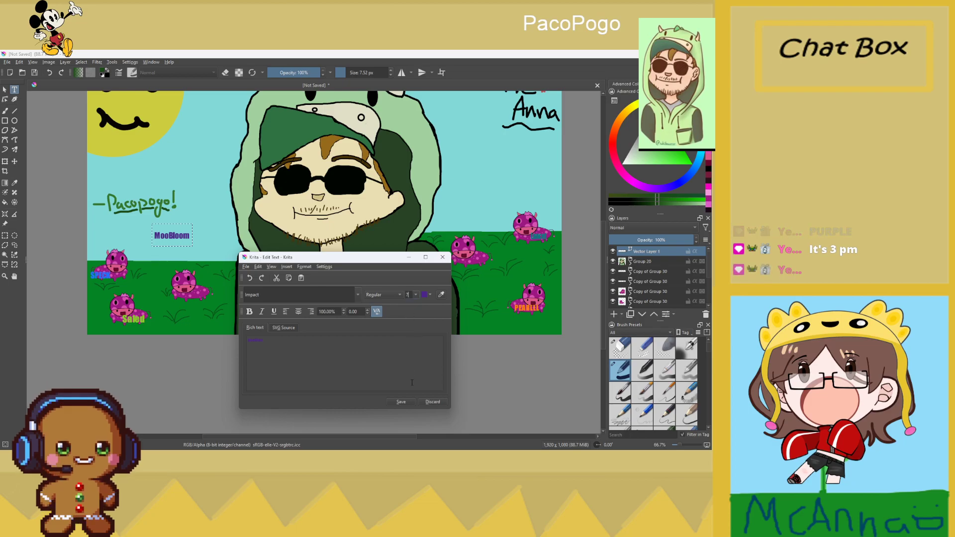
{"action": "left_click", "coordinate": [411, 402]}
{"action": "left_click", "coordinate": [442, 257]}
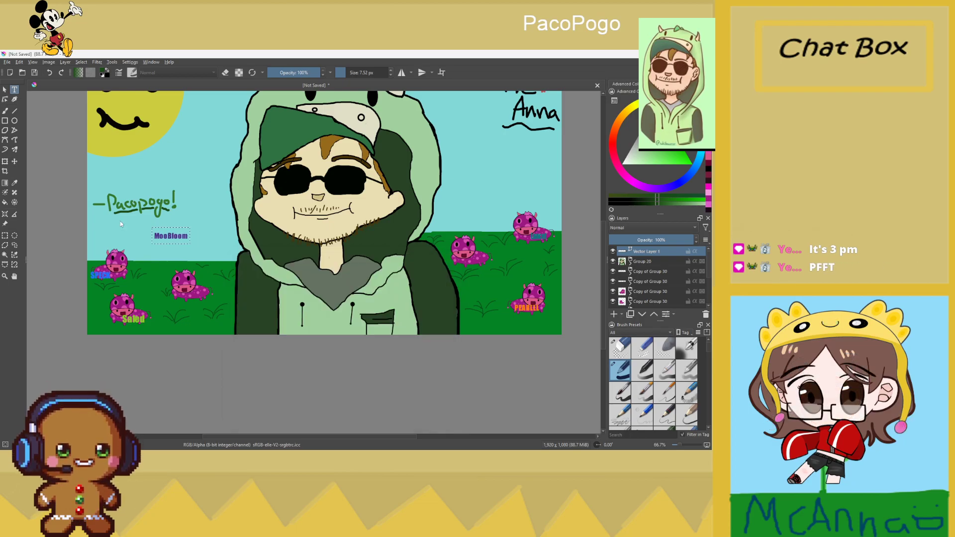
Move the purple "MooBloom" text onto the unnamed cow closest to the portrait in the left meadow
{"action": "left_click", "coordinate": [4, 90]}
{"action": "left_click", "coordinate": [180, 235]}
{"action": "left_click_drag", "start_coordinate": [180, 235], "coordinate": [201, 304]}
{"action": "left_click", "coordinate": [216, 338]}
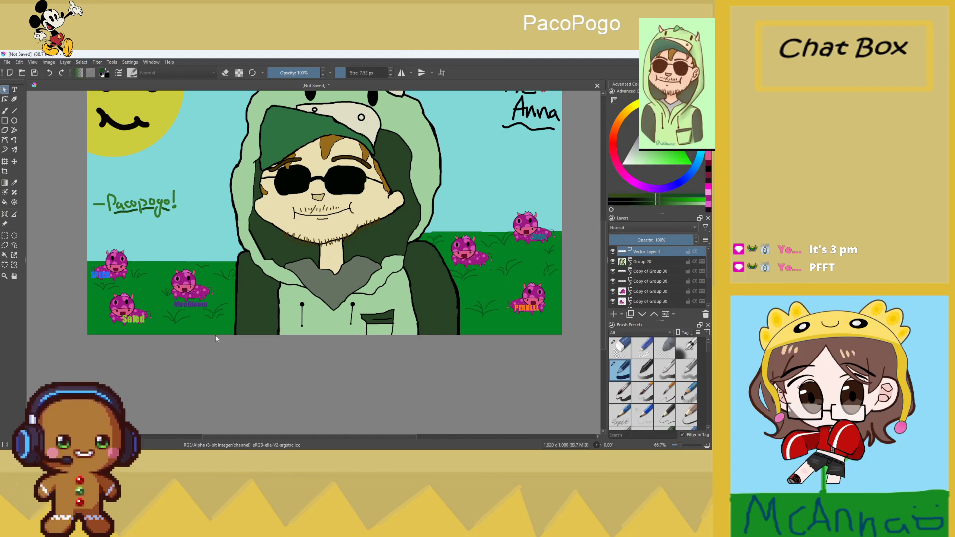
Retype the last two letters of the light green cow name so it reads "Salad", and save it
{"action": "left_click", "coordinate": [138, 322]}
{"action": "double_click", "coordinate": [138, 322]}
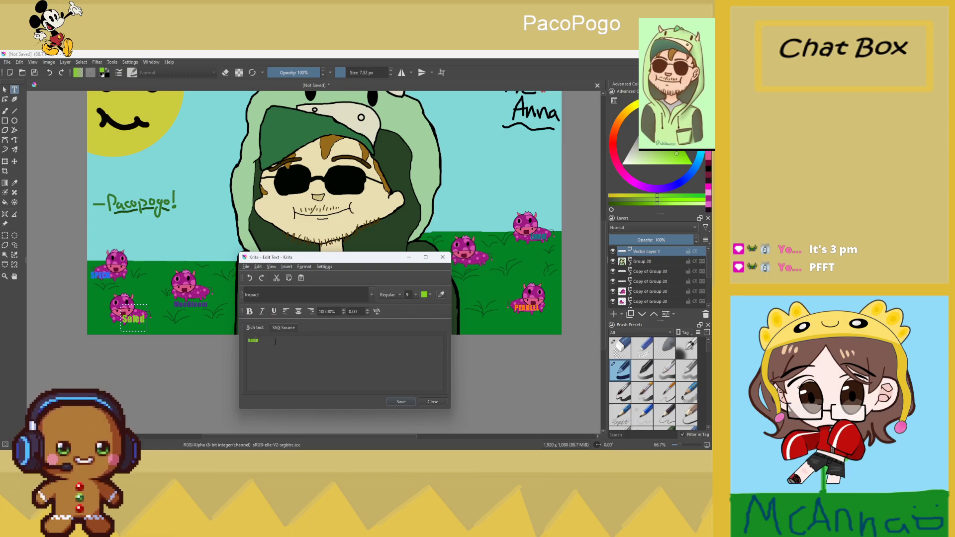
{"action": "key", "text": "BackSpace"}
{"action": "key", "text": "BackSpace"}
{"action": "type", "text": "ad"}
{"action": "left_click", "coordinate": [396, 403]}
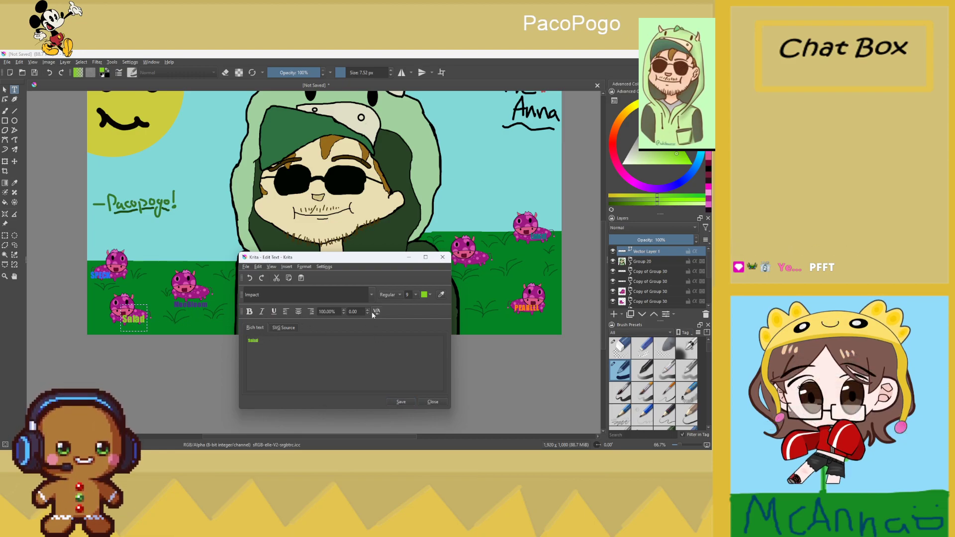
{"action": "left_click", "coordinate": [443, 257]}
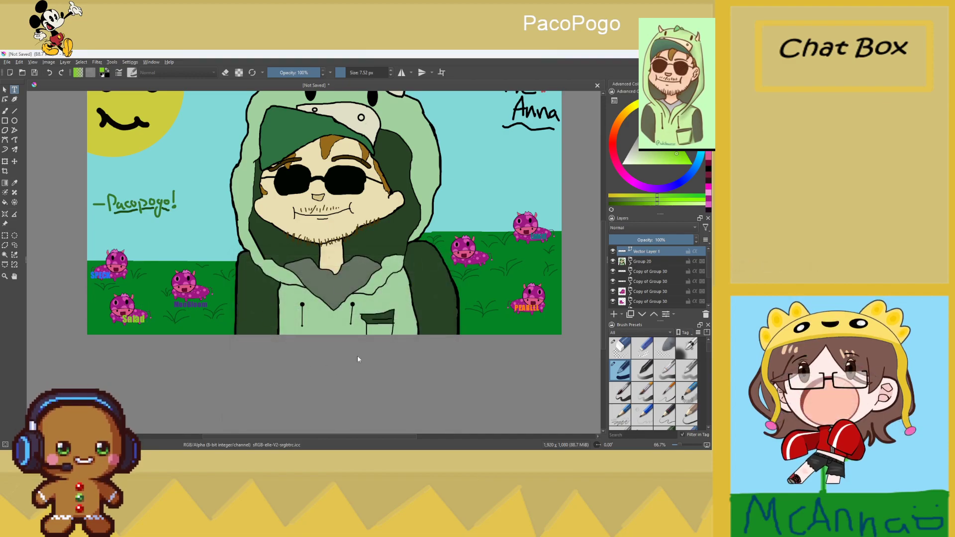
Examine the whole drawing and the cows in the right meadow for missing names
{"action": "scroll", "coordinate": [360, 359], "scroll_direction": "down", "scroll_amount": 2}
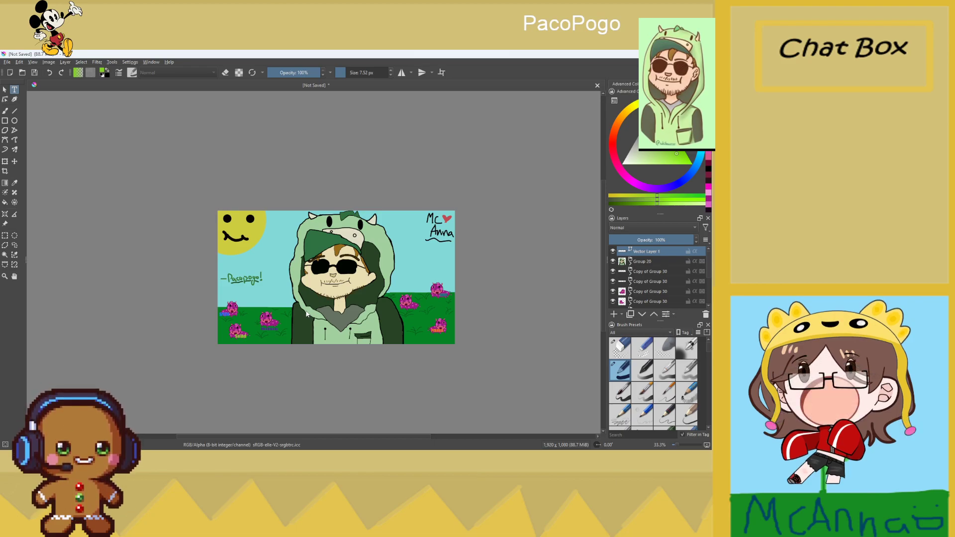
{"action": "scroll", "coordinate": [333, 334], "scroll_direction": "down", "scroll_amount": 1}
{"action": "scroll", "coordinate": [329, 308], "scroll_direction": "up", "scroll_amount": 2}
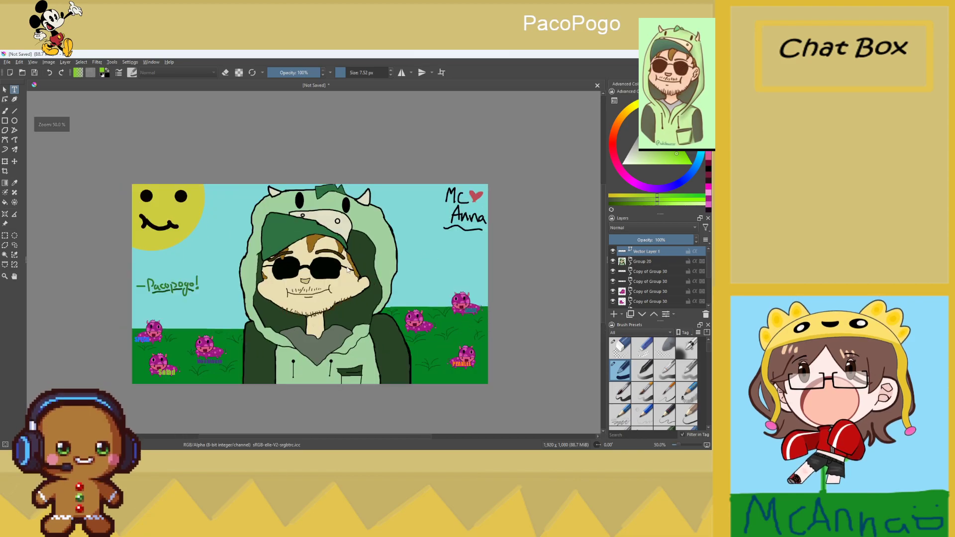
{"action": "scroll", "coordinate": [323, 282], "scroll_direction": "down", "scroll_amount": 2}
{"action": "scroll", "coordinate": [323, 282], "scroll_direction": "up", "scroll_amount": 1}
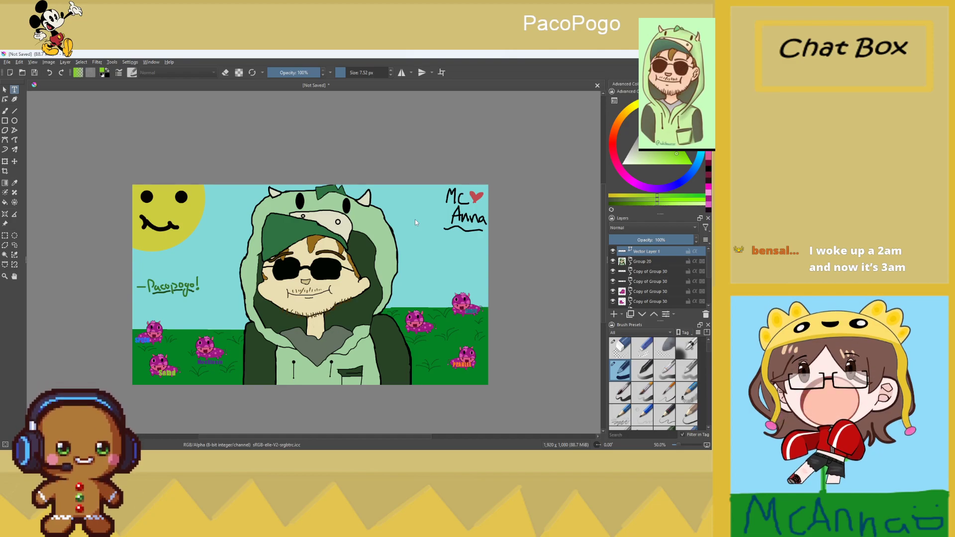
{"action": "scroll", "coordinate": [434, 354], "scroll_direction": "up", "scroll_amount": 2}
{"action": "scroll", "coordinate": [414, 331], "scroll_direction": "down", "scroll_amount": 3}
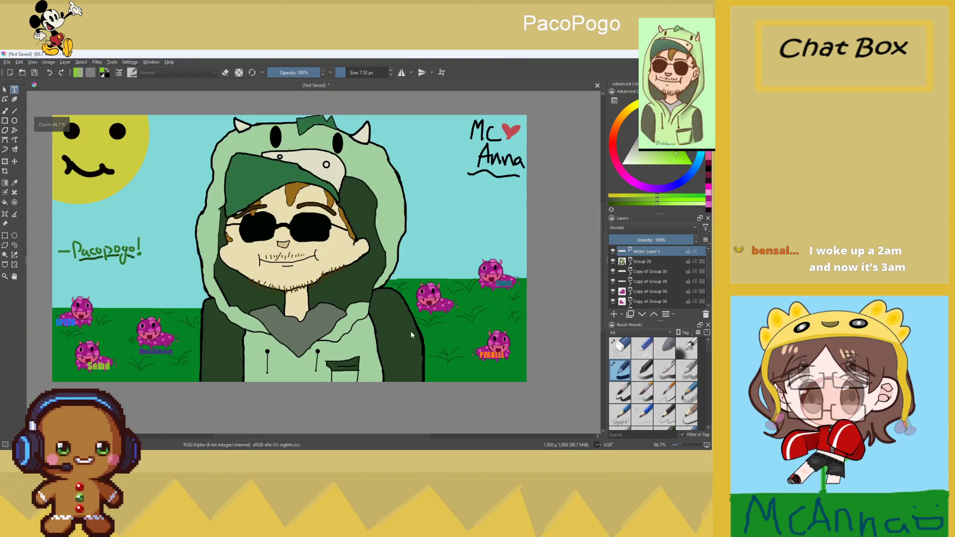
{"action": "scroll", "coordinate": [410, 329], "scroll_direction": "up", "scroll_amount": 3}
{"action": "scroll", "coordinate": [424, 333], "scroll_direction": "up", "scroll_amount": 1}
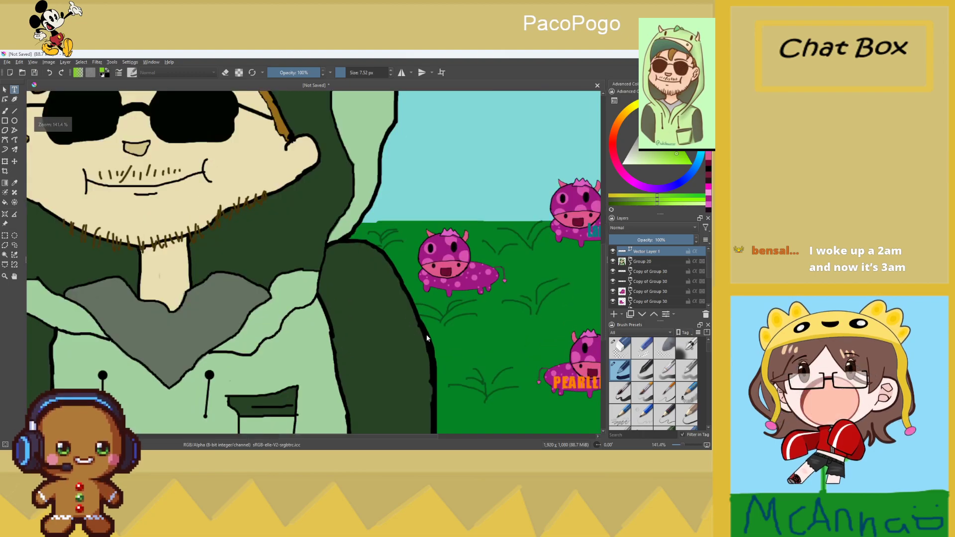
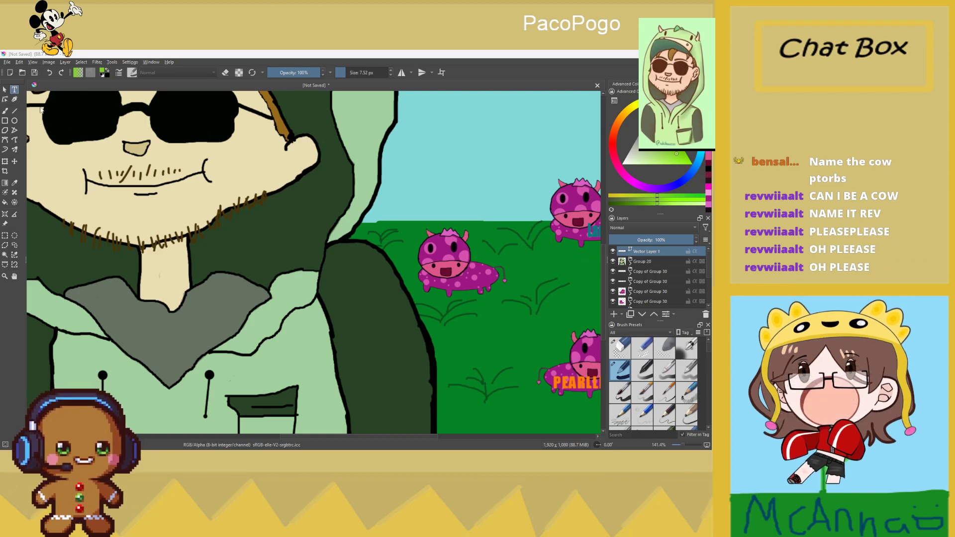
Add a bold "Rev" text beneath the unnamed cow in the right meadow, using the Bahnschrift SemiBold Condensed font
{"action": "left_click", "coordinate": [463, 295]}
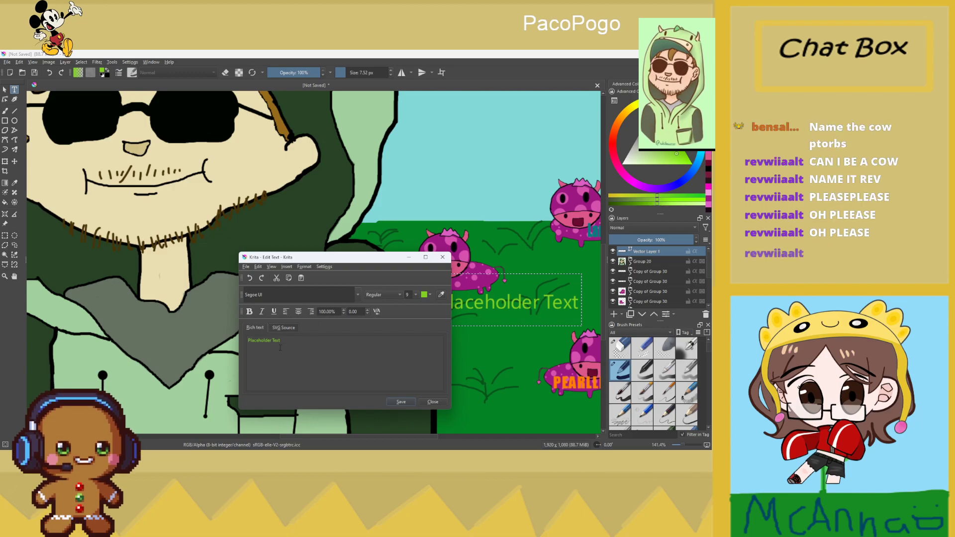
{"action": "type", "text": "Rev"}
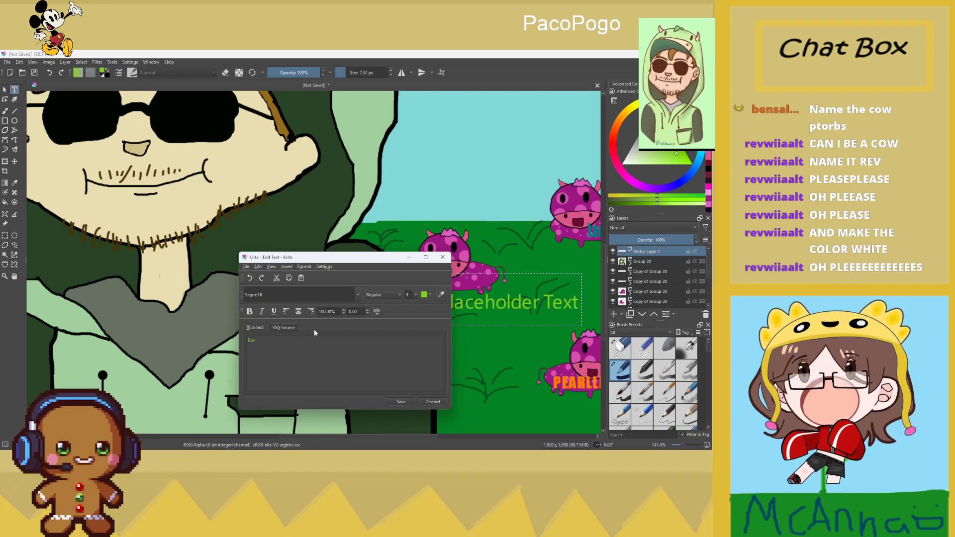
{"action": "left_click", "coordinate": [249, 311]}
{"action": "left_click", "coordinate": [358, 296]}
{"action": "left_click", "coordinate": [292, 337]}
{"action": "left_click", "coordinate": [359, 299]}
{"action": "left_click", "coordinate": [281, 332]}
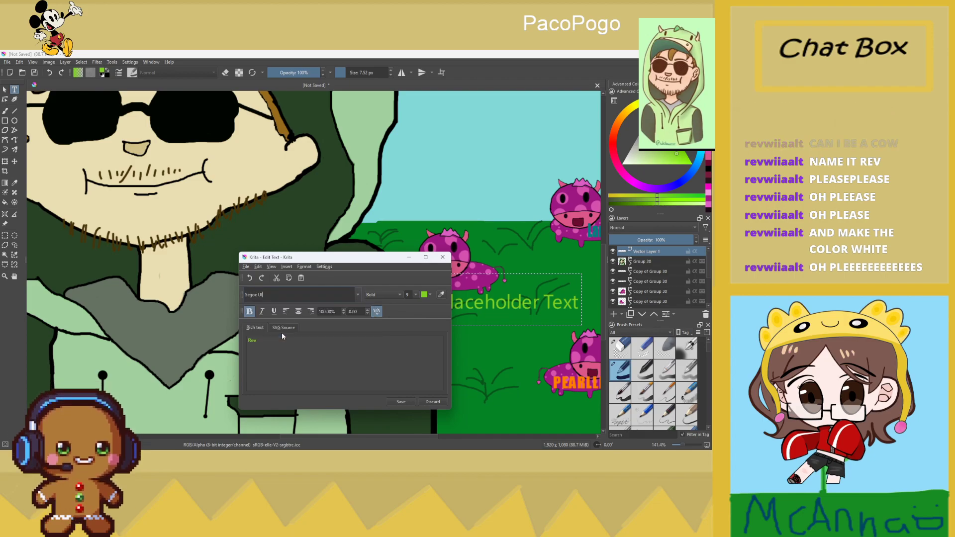
{"action": "left_click", "coordinate": [357, 294]}
{"action": "scroll", "coordinate": [289, 333], "scroll_direction": "down", "scroll_amount": 2}
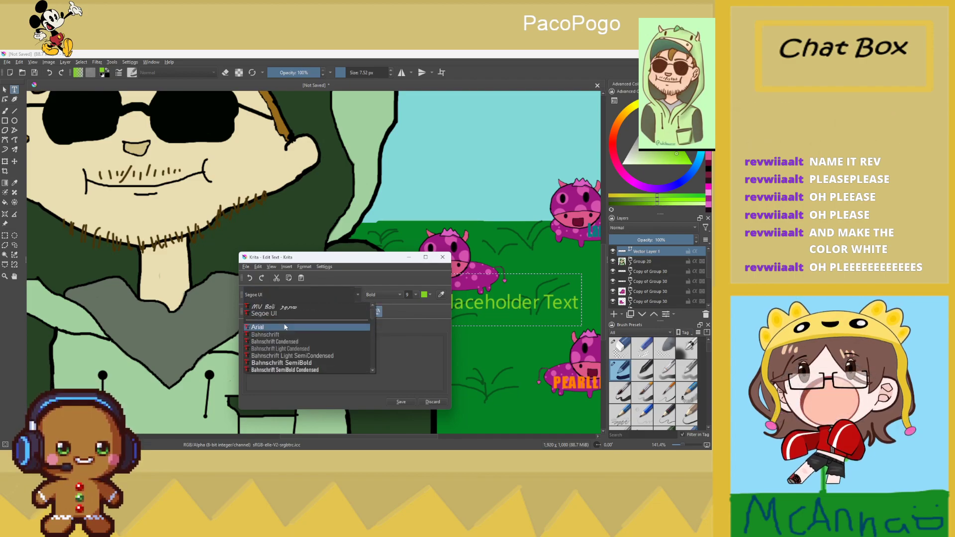
{"action": "scroll", "coordinate": [282, 343], "scroll_direction": "down", "scroll_amount": 1}
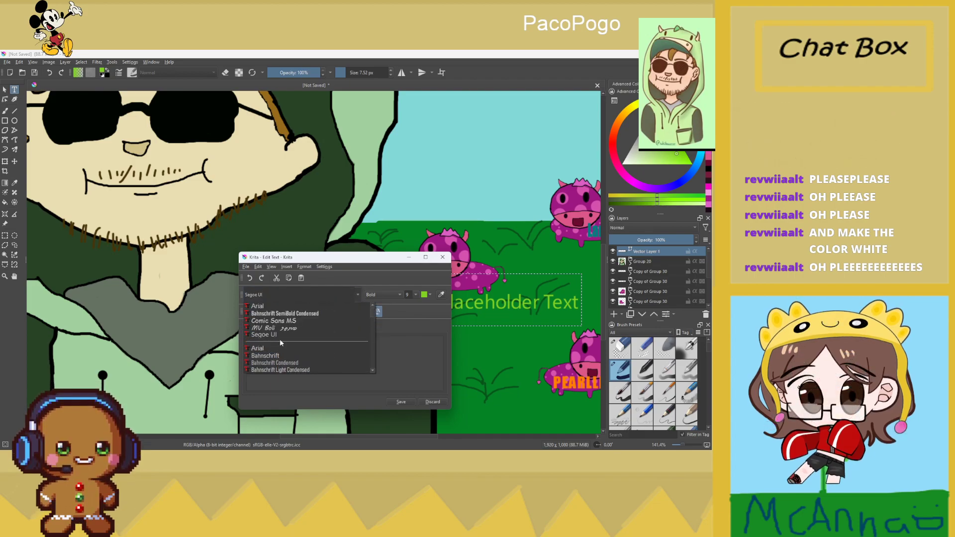
{"action": "left_click", "coordinate": [289, 314]}
Try a violet color on the "Rev" text and save it
{"action": "left_click", "coordinate": [429, 295]}
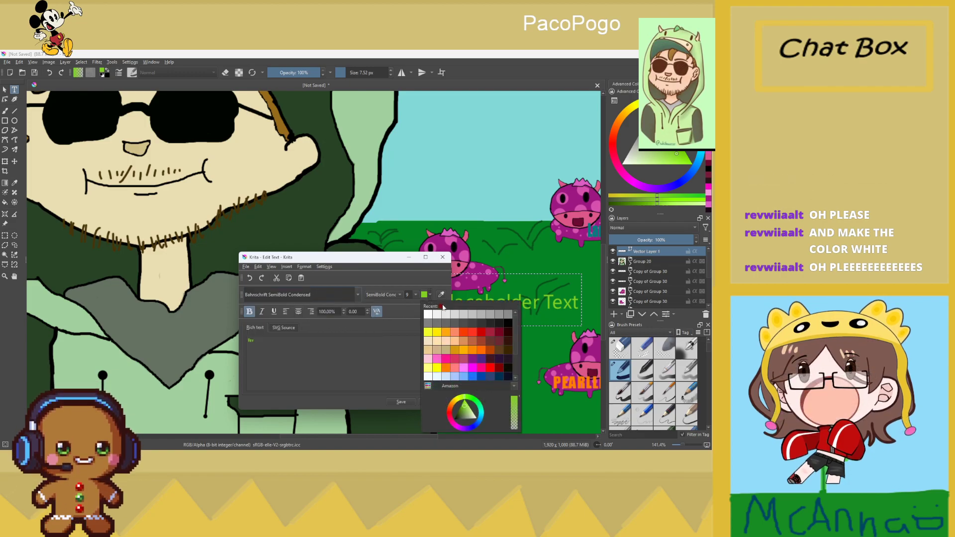
{"action": "left_click", "coordinate": [472, 359]}
{"action": "left_click", "coordinate": [430, 295]}
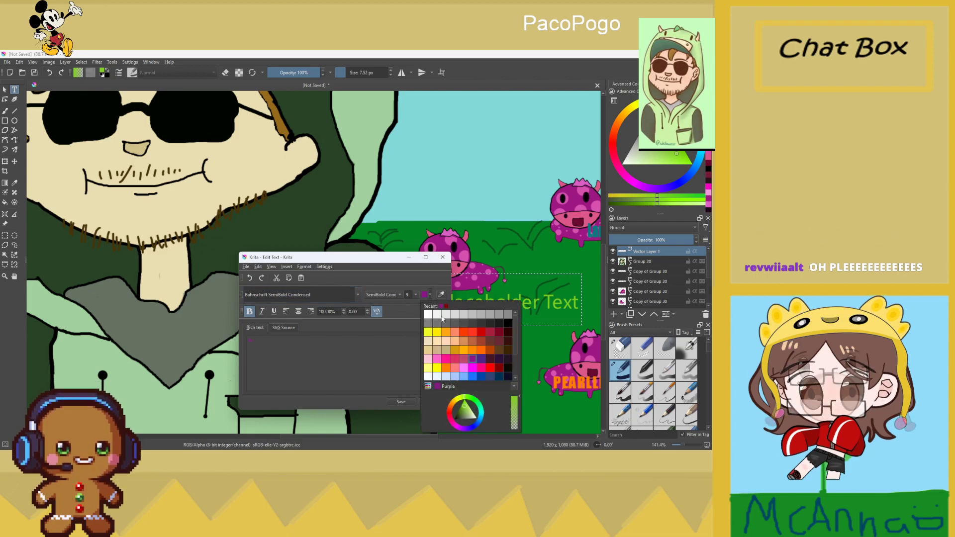
{"action": "left_click", "coordinate": [481, 374]}
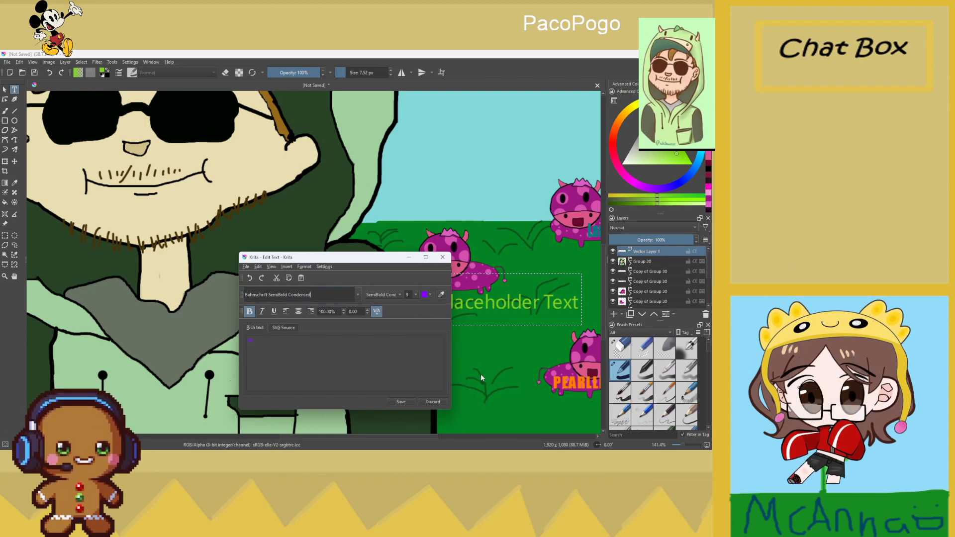
{"action": "left_click", "coordinate": [416, 295]}
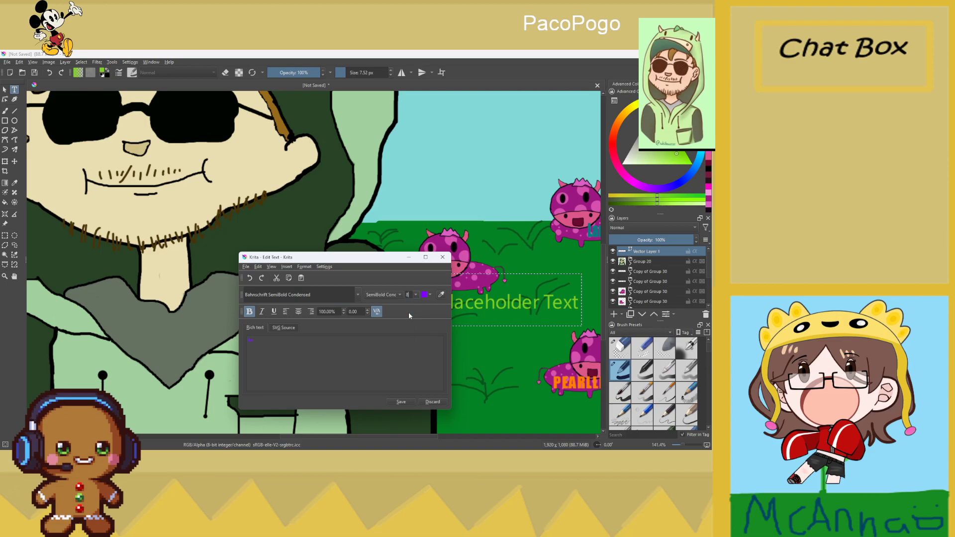
{"action": "left_click", "coordinate": [424, 332]}
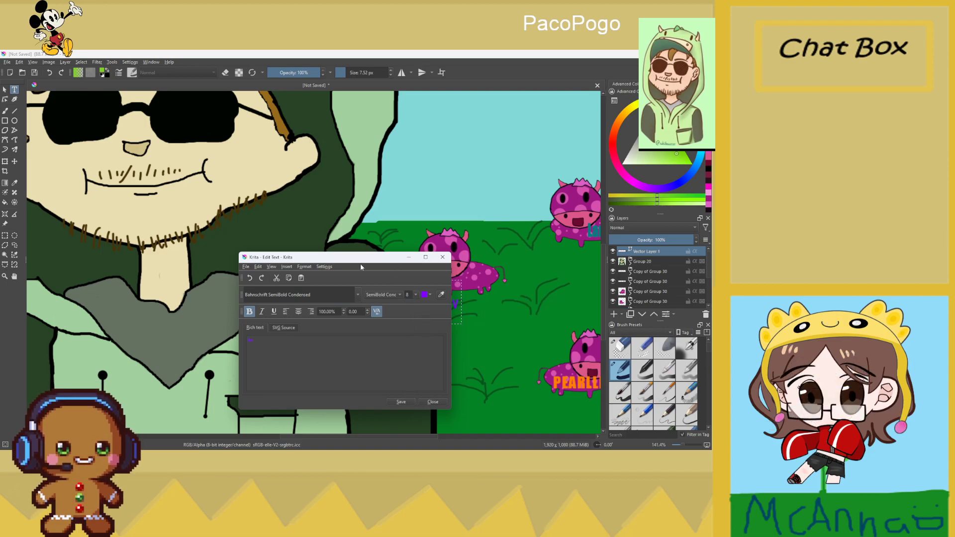
Color the "Rev" text white, save it, and close the text editor
{"action": "left_click_drag", "start_coordinate": [357, 259], "coordinate": [341, 260]}
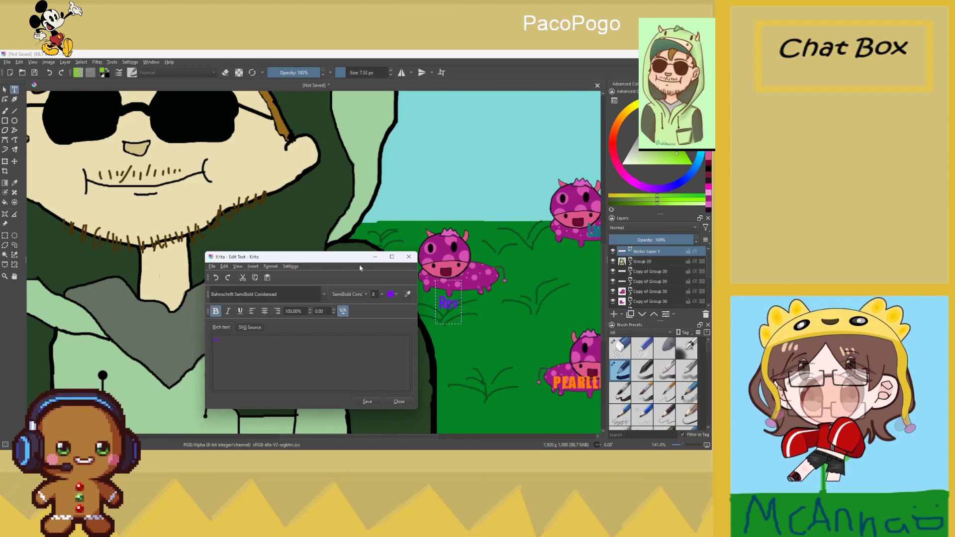
{"action": "left_click", "coordinate": [392, 294]}
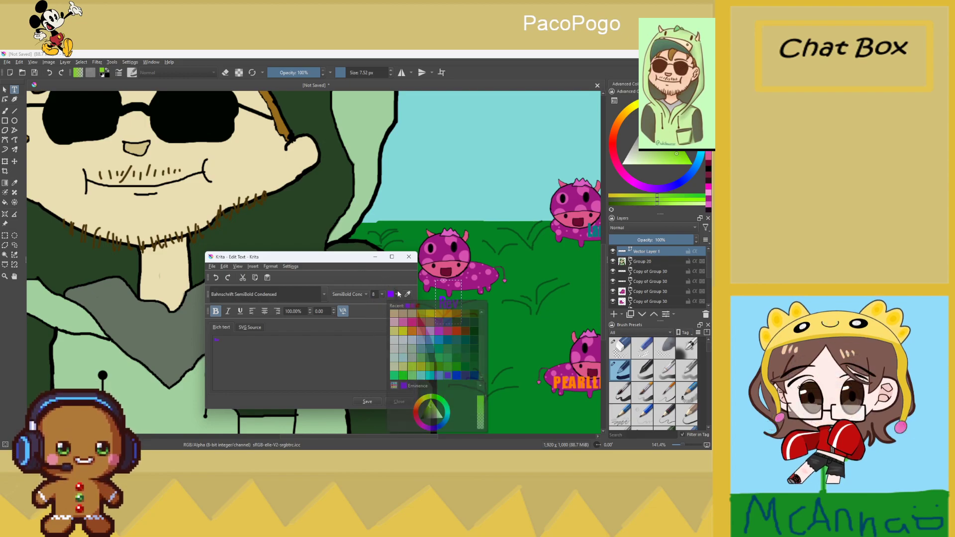
{"action": "left_click", "coordinate": [403, 342]}
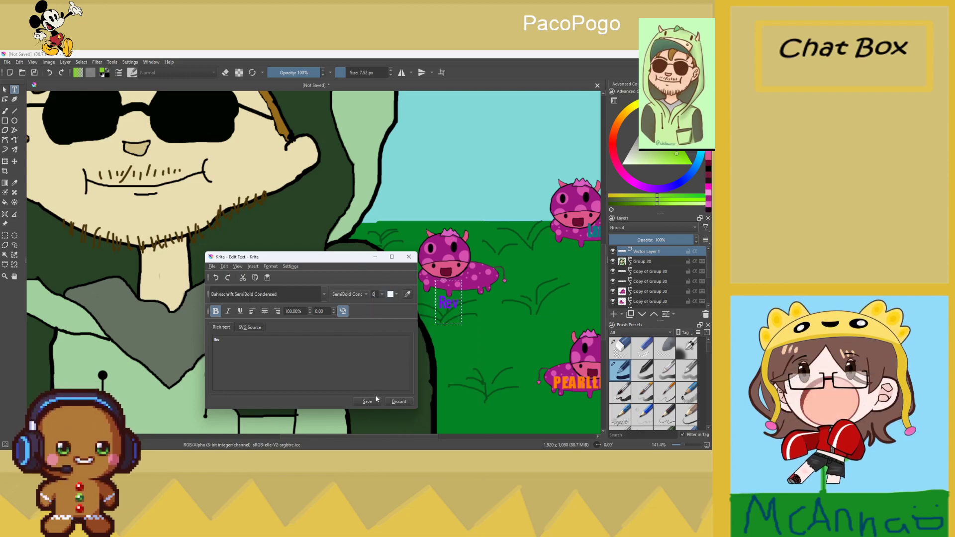
{"action": "left_click", "coordinate": [396, 295]}
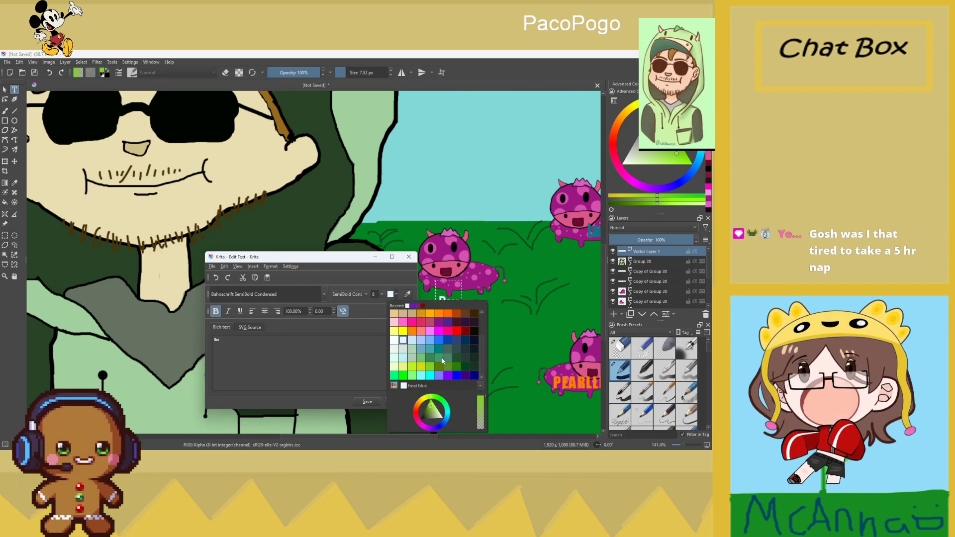
{"action": "scroll", "coordinate": [399, 324], "scroll_direction": "up", "scroll_amount": 3}
{"action": "left_click", "coordinate": [399, 314]}
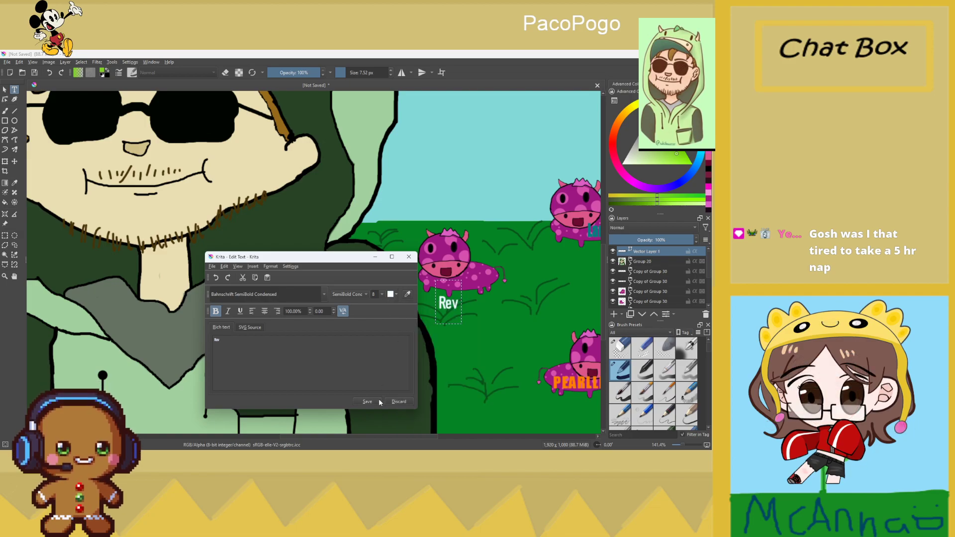
{"action": "left_click", "coordinate": [367, 401]}
{"action": "left_click", "coordinate": [409, 257]}
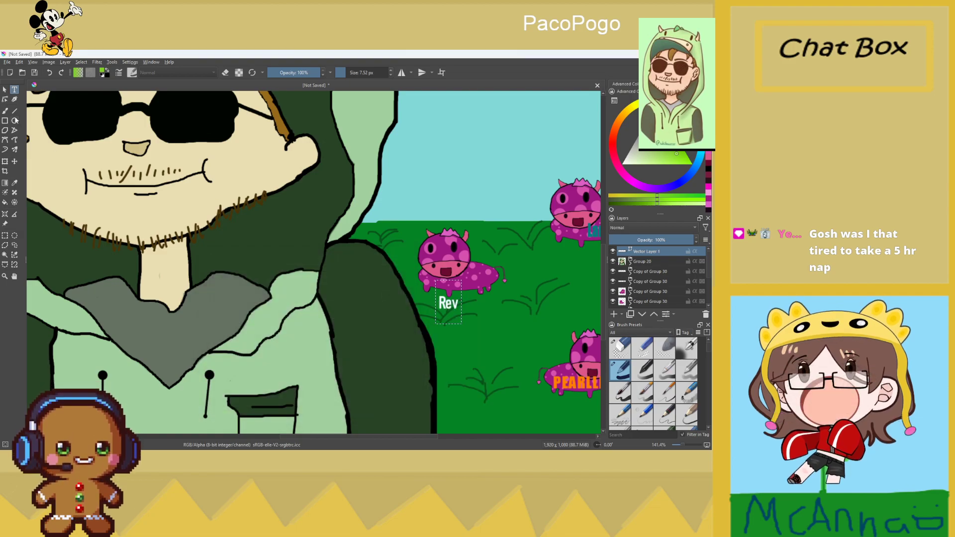
Move the white "Rev" text up onto the body of the unnamed cow in the right meadow
{"action": "left_click", "coordinate": [5, 89]}
{"action": "left_click_drag", "start_coordinate": [460, 298], "coordinate": [494, 268]}
{"action": "left_click", "coordinate": [488, 316]}
{"action": "scroll", "coordinate": [485, 321], "scroll_direction": "down", "scroll_amount": 5}
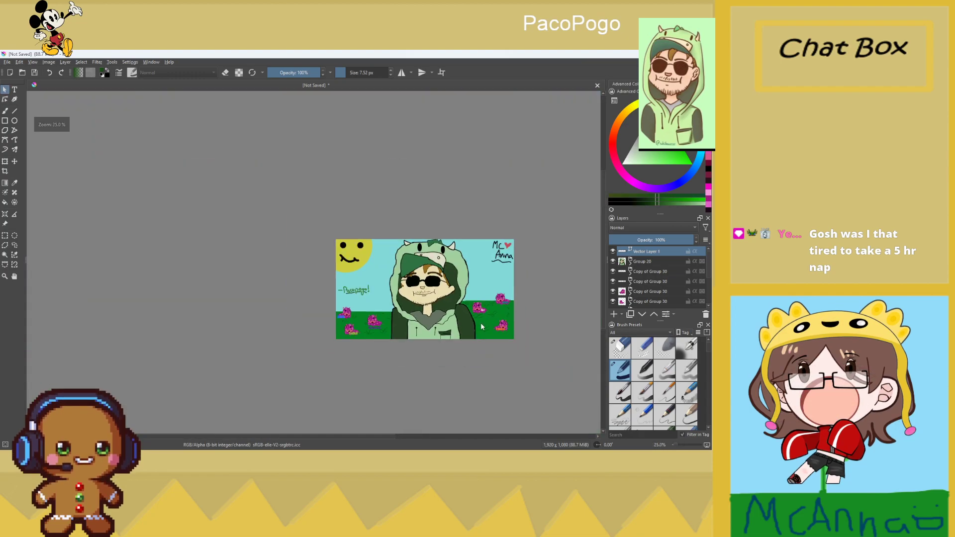
Move the teal "Lancet" text up beside the head of its cow in the upper right meadow, against the sky
{"action": "scroll", "coordinate": [481, 327], "scroll_direction": "up", "scroll_amount": 2}
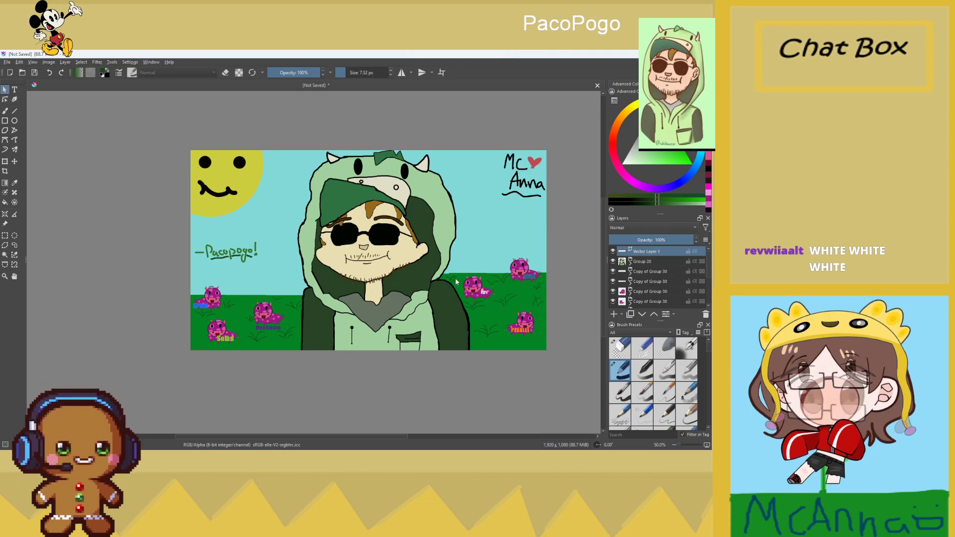
{"action": "left_click", "coordinate": [530, 274]}
{"action": "left_click_drag", "start_coordinate": [529, 274], "coordinate": [528, 283]}
{"action": "left_click", "coordinate": [528, 302]}
{"action": "scroll", "coordinate": [527, 300], "scroll_direction": "up", "scroll_amount": 4}
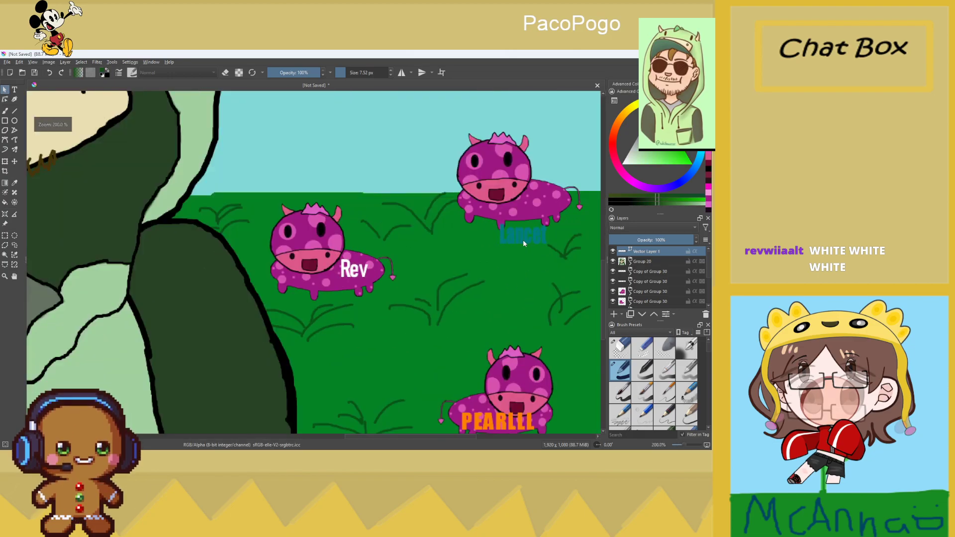
{"action": "left_click", "coordinate": [525, 239]}
{"action": "left_click_drag", "start_coordinate": [525, 239], "coordinate": [566, 149]}
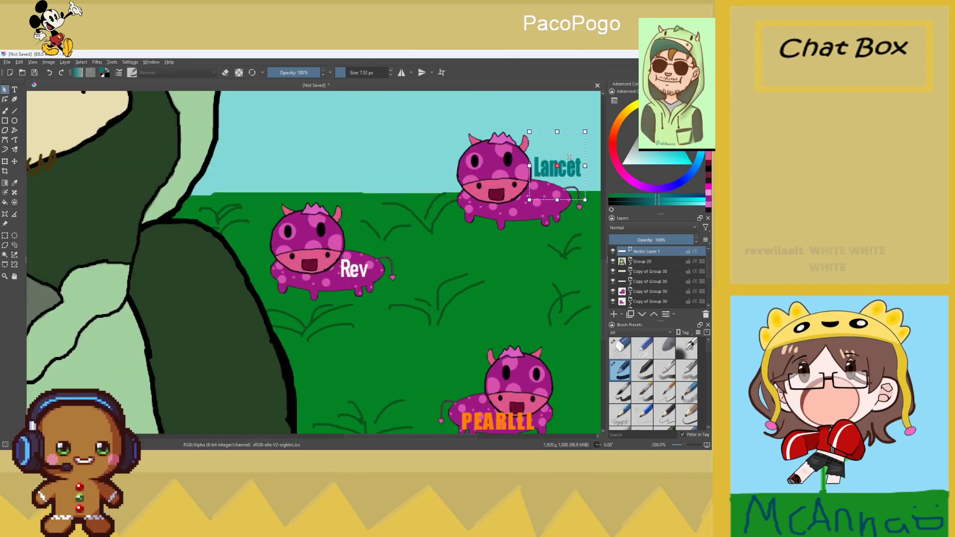
{"action": "left_click", "coordinate": [520, 297]}
{"action": "scroll", "coordinate": [521, 297], "scroll_direction": "down", "scroll_amount": 4}
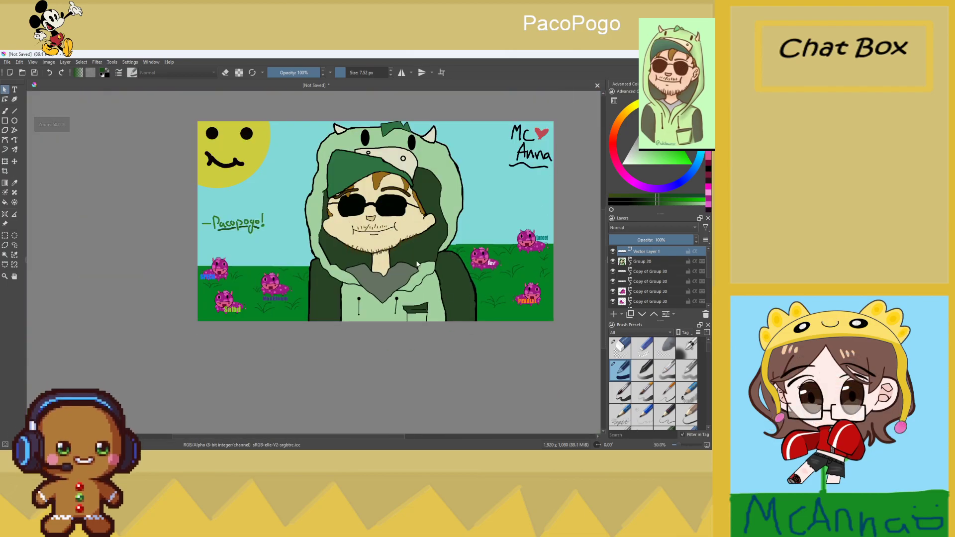
{"action": "scroll", "coordinate": [419, 197], "scroll_direction": "up", "scroll_amount": 1}
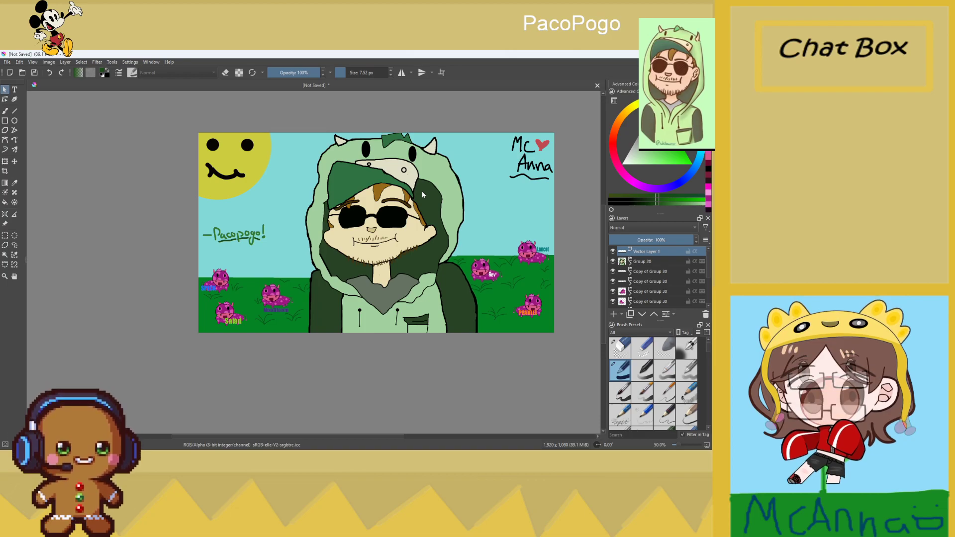
Duplicate the far-left cow's group, then move and tilt the copy into the right meadow beside the "PEARLLL" cow
{"action": "left_click", "coordinate": [647, 282]}
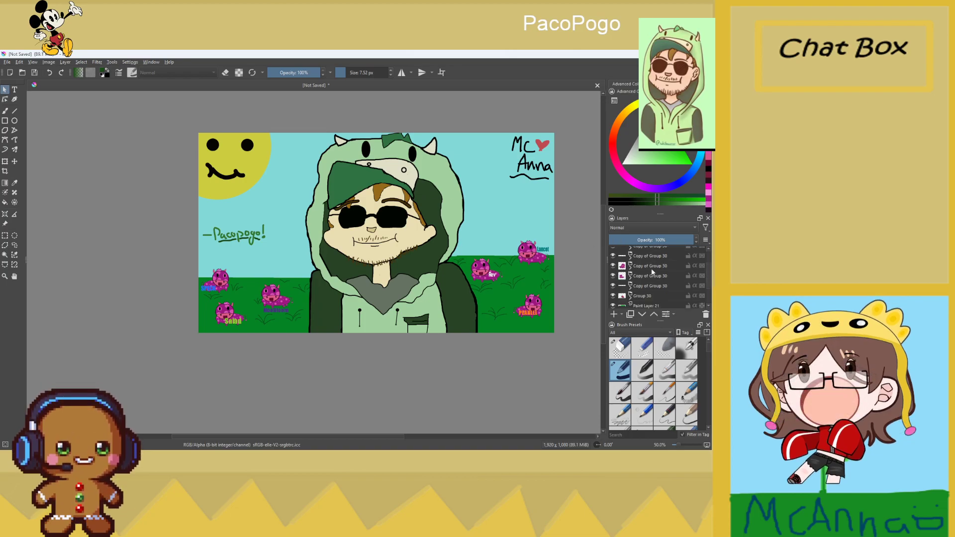
{"action": "right_click", "coordinate": [645, 281]}
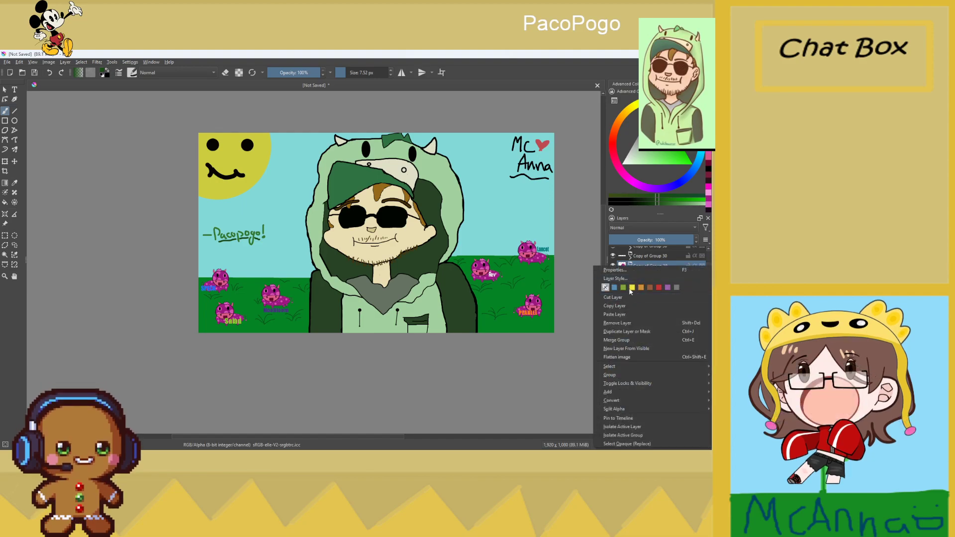
{"action": "left_click", "coordinate": [630, 332]}
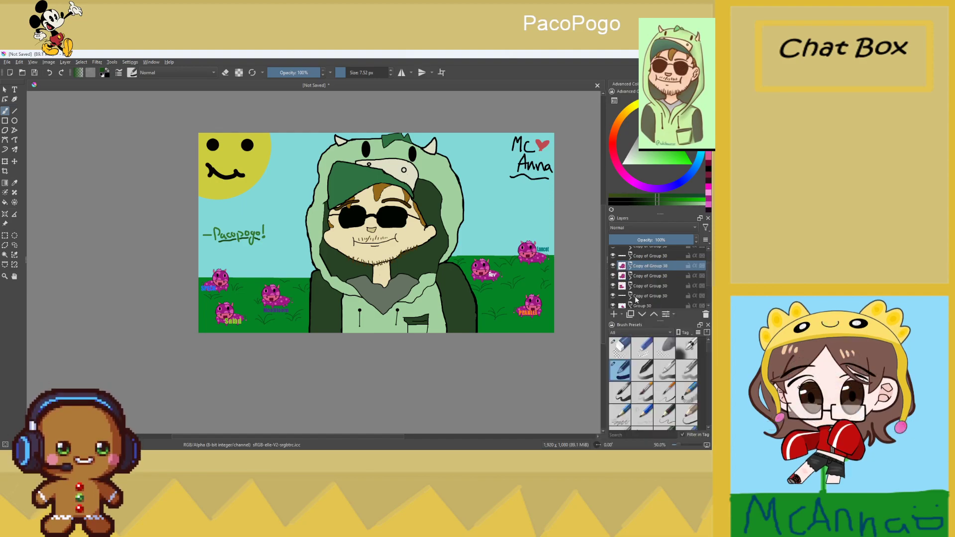
{"action": "mouse_move", "coordinate": [643, 269]}
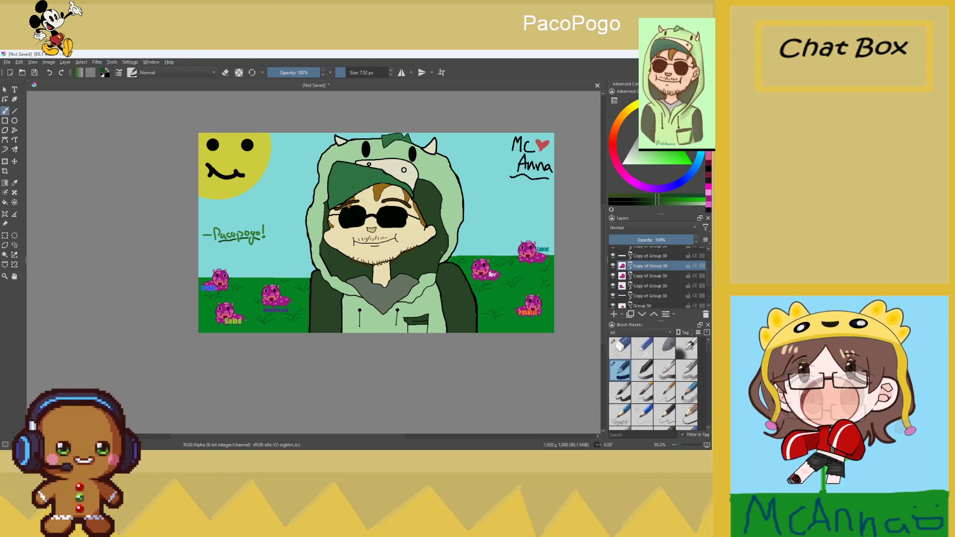
{"action": "left_click", "coordinate": [6, 162]}
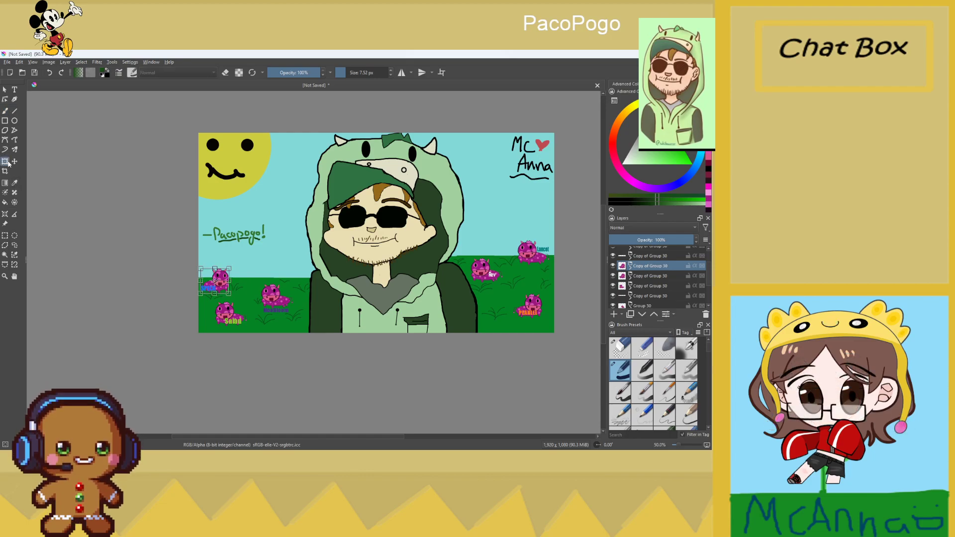
{"action": "left_click_drag", "start_coordinate": [219, 281], "coordinate": [518, 283]}
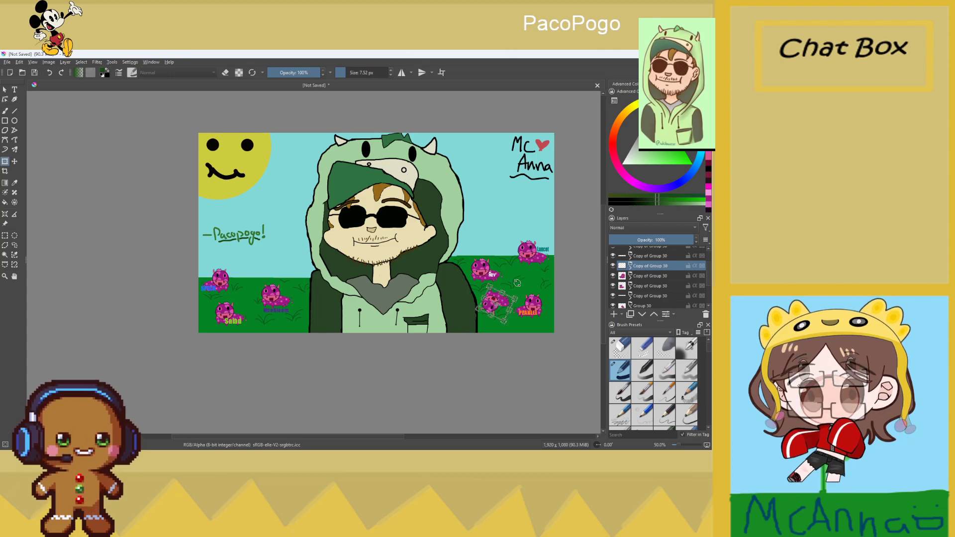
{"action": "key", "text": "Return"}
Add a bold dark tangerine "Ptarbs" text above the right meadow in the Bahnschrift SemiBold Condensed font and save it
{"action": "key", "text": "t"}
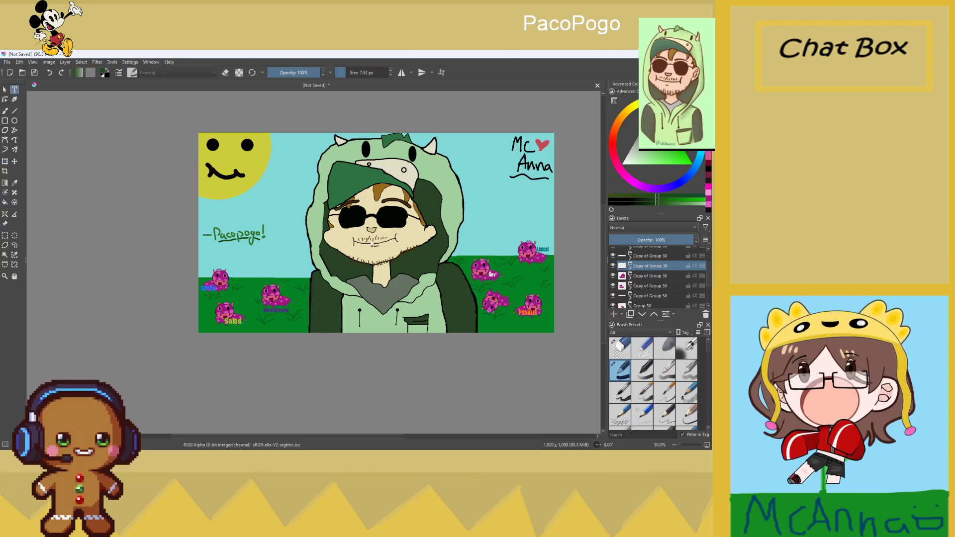
{"action": "left_click", "coordinate": [486, 251]}
{"action": "left_click_drag", "start_coordinate": [275, 332], "coordinate": [203, 340]}
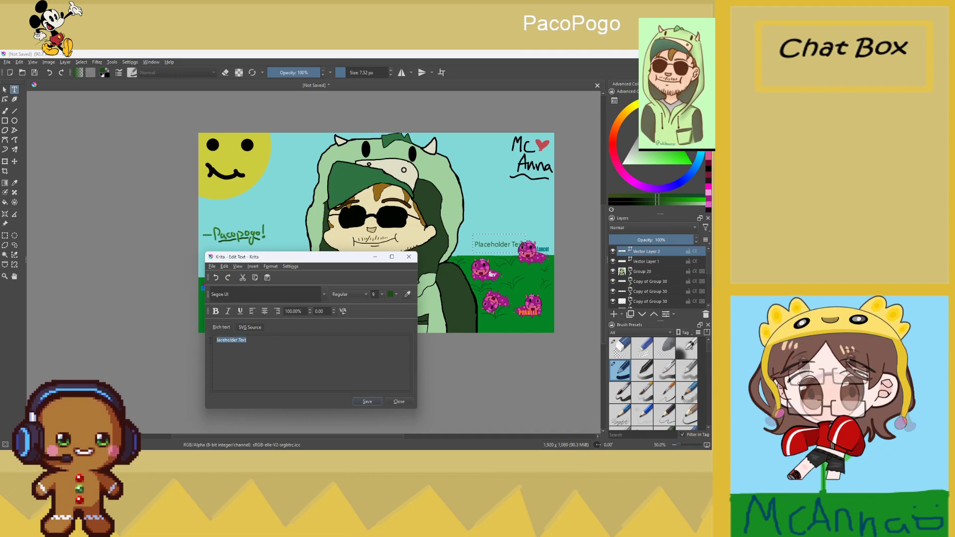
{"action": "key", "text": "BackSpace"}
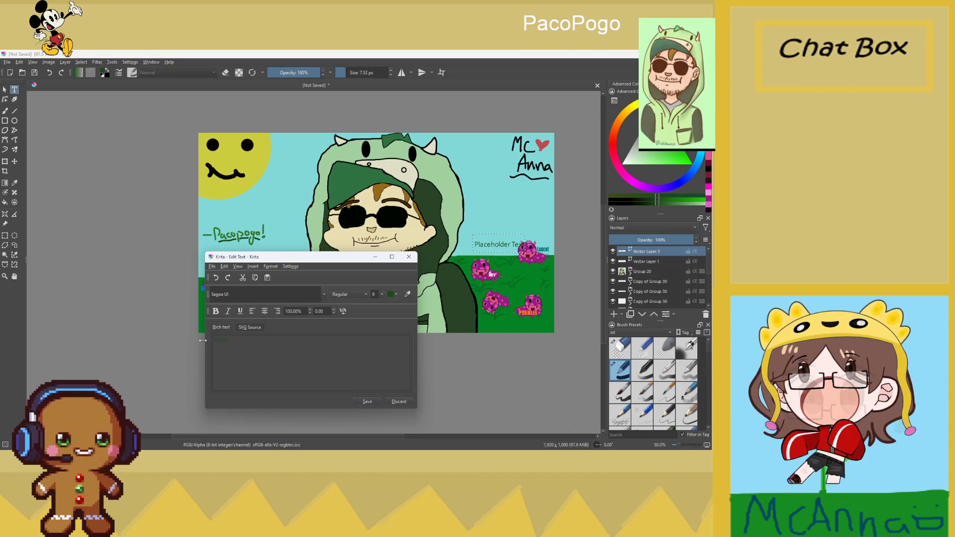
{"action": "left_click", "coordinate": [396, 298]}
{"action": "left_click", "coordinate": [425, 341]}
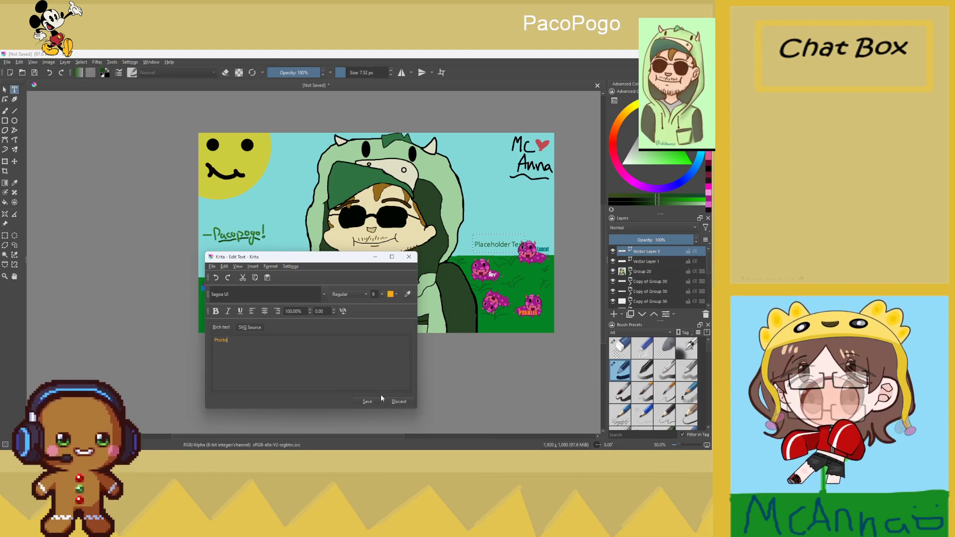
{"action": "left_click", "coordinate": [324, 294]}
{"action": "left_click", "coordinate": [278, 319]}
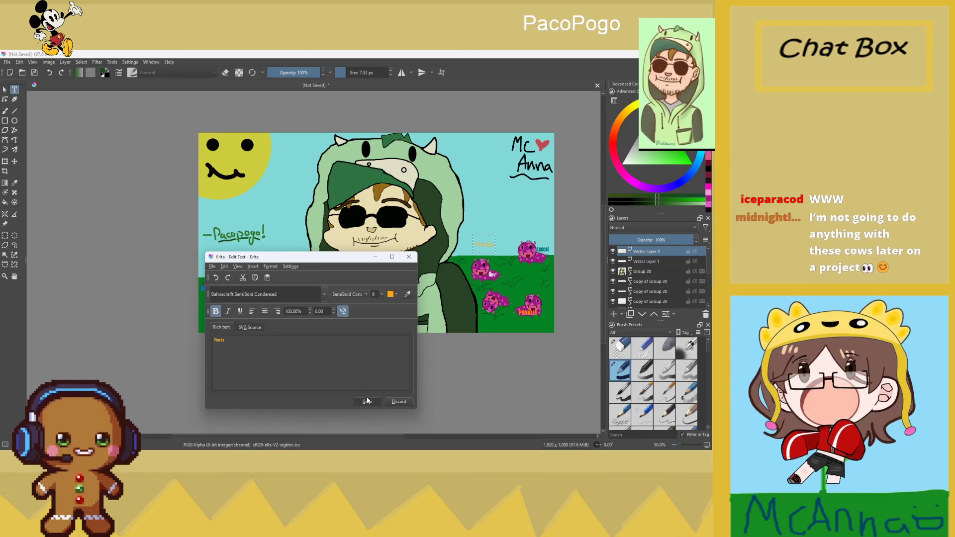
Reduce the orange name text's font size to 7, save it, and close the text editor
{"action": "left_click", "coordinate": [400, 294]}
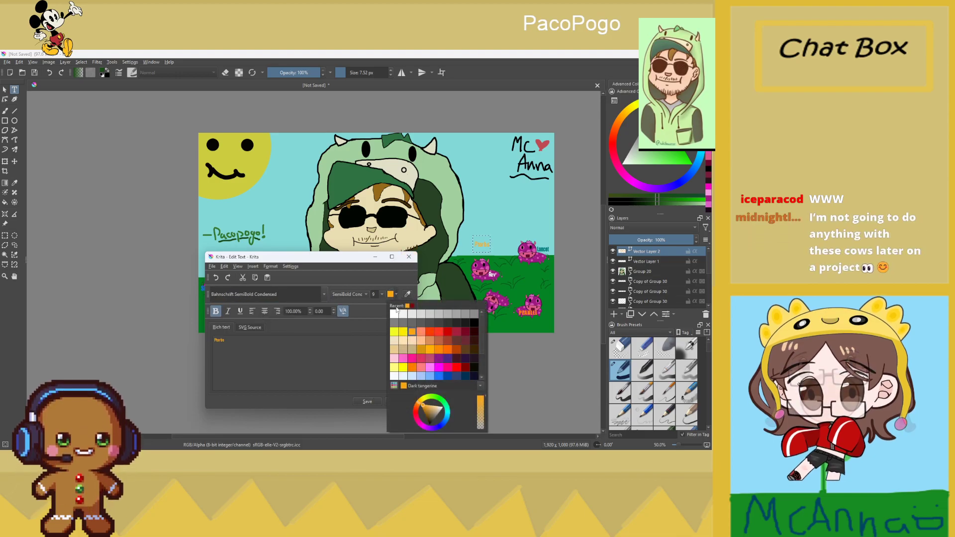
{"action": "left_click", "coordinate": [381, 294]}
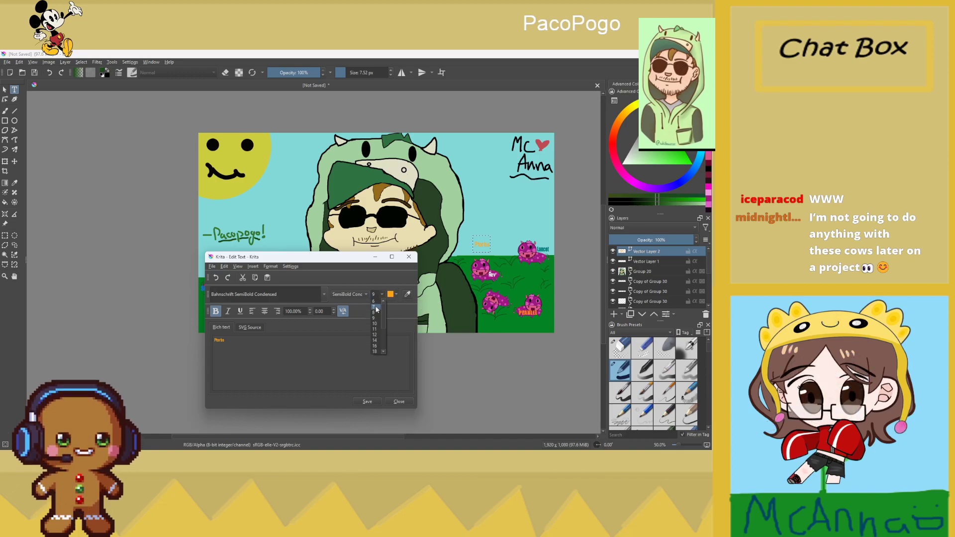
{"action": "left_click", "coordinate": [376, 308]}
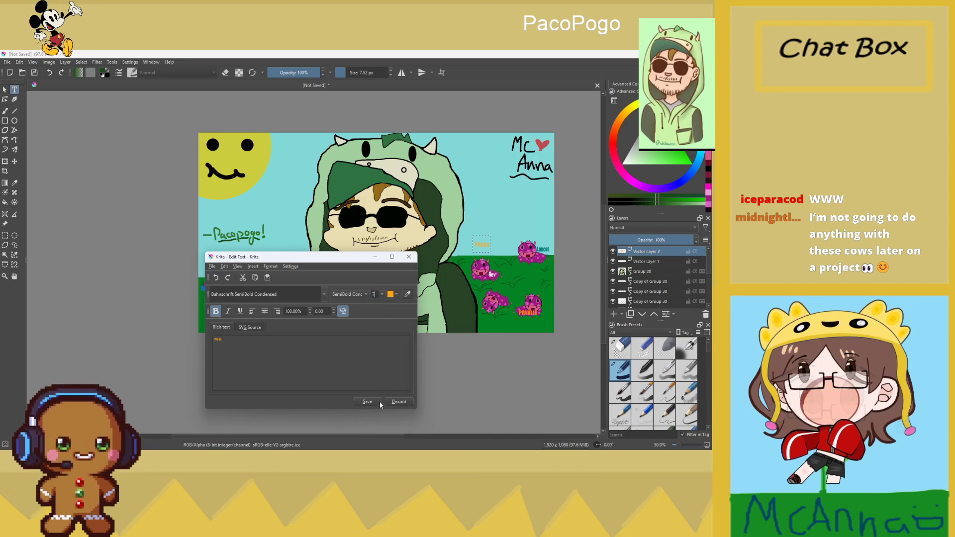
{"action": "left_click", "coordinate": [408, 257]}
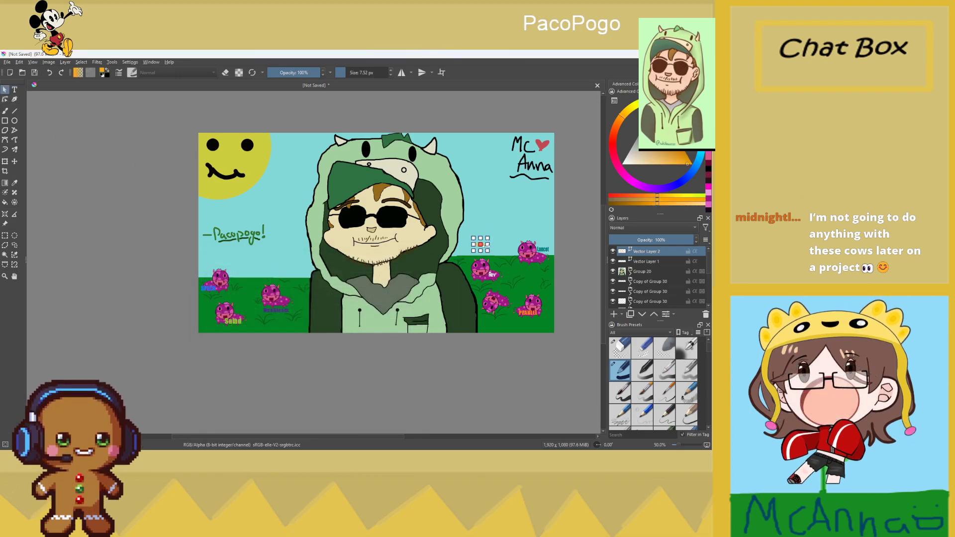
Move the small orange name text down onto the upper body of the tilted cow in the right meadow
{"action": "left_click_drag", "start_coordinate": [482, 244], "coordinate": [502, 296]}
{"action": "left_click", "coordinate": [512, 337]}
{"action": "left_click", "coordinate": [500, 294]}
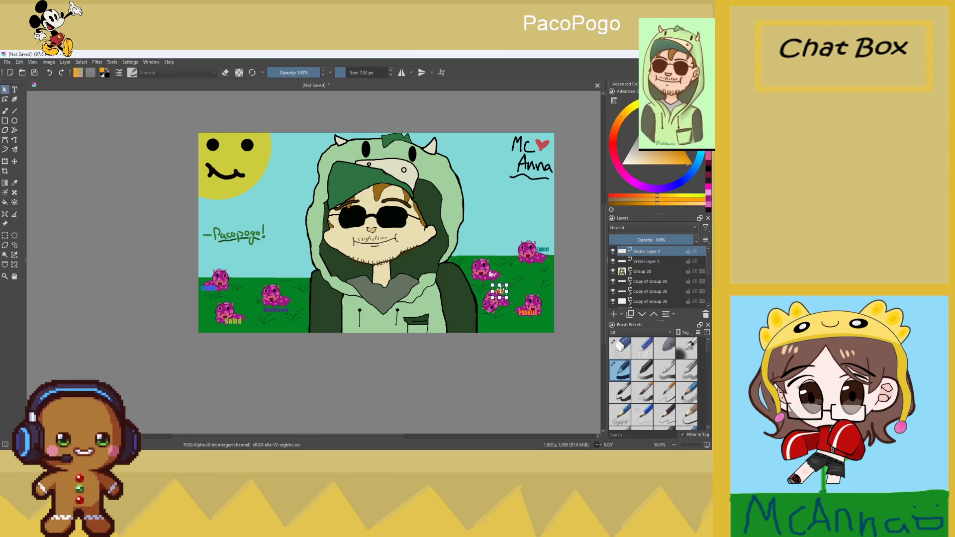
{"action": "left_click", "coordinate": [510, 335]}
{"action": "scroll", "coordinate": [510, 336], "scroll_direction": "up", "scroll_amount": 1}
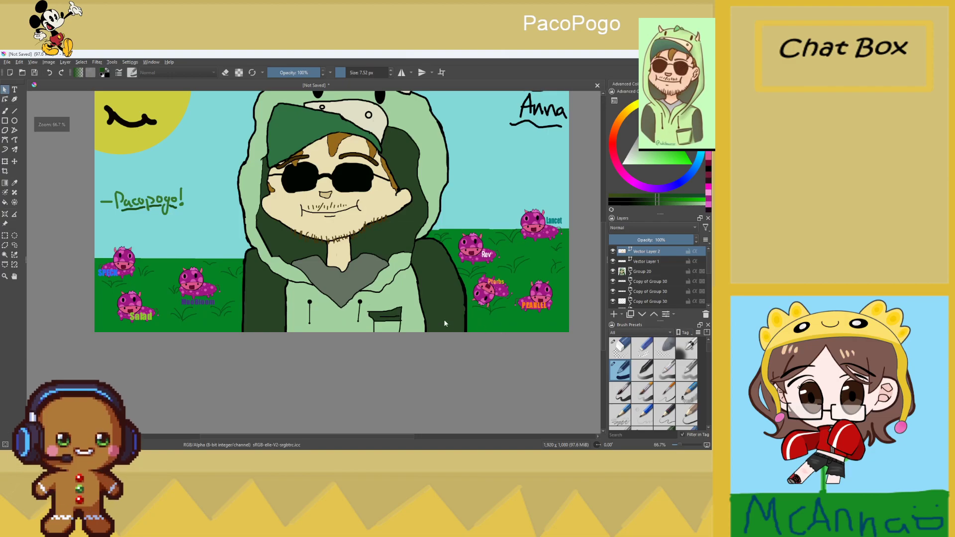
Examine the whole portrait up close and from afar, checking the named cows in both meadows and the layer stack
{"action": "scroll", "coordinate": [451, 324], "scroll_direction": "down", "scroll_amount": 2}
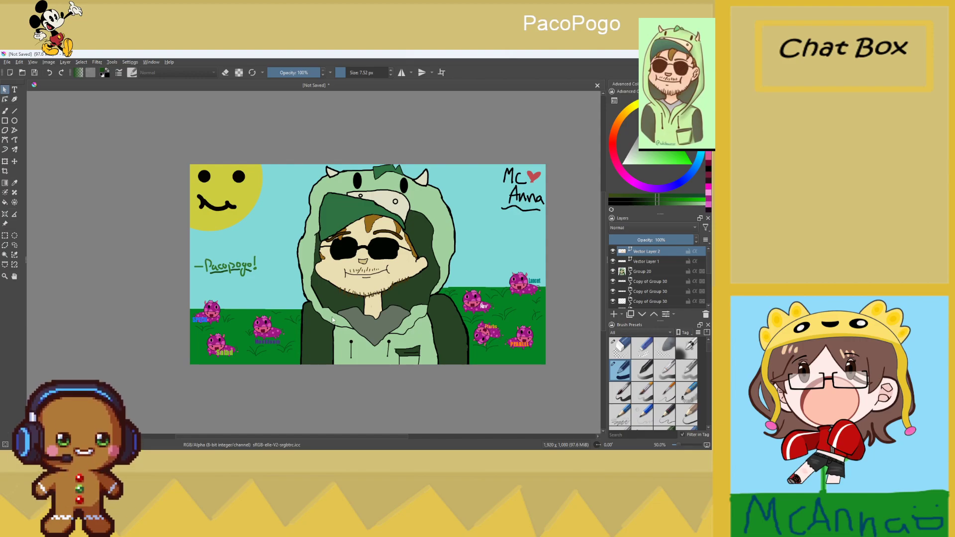
{"action": "scroll", "coordinate": [332, 319], "scroll_direction": "up", "scroll_amount": 5}
{"action": "scroll", "coordinate": [182, 277], "scroll_direction": "up", "scroll_amount": 1}
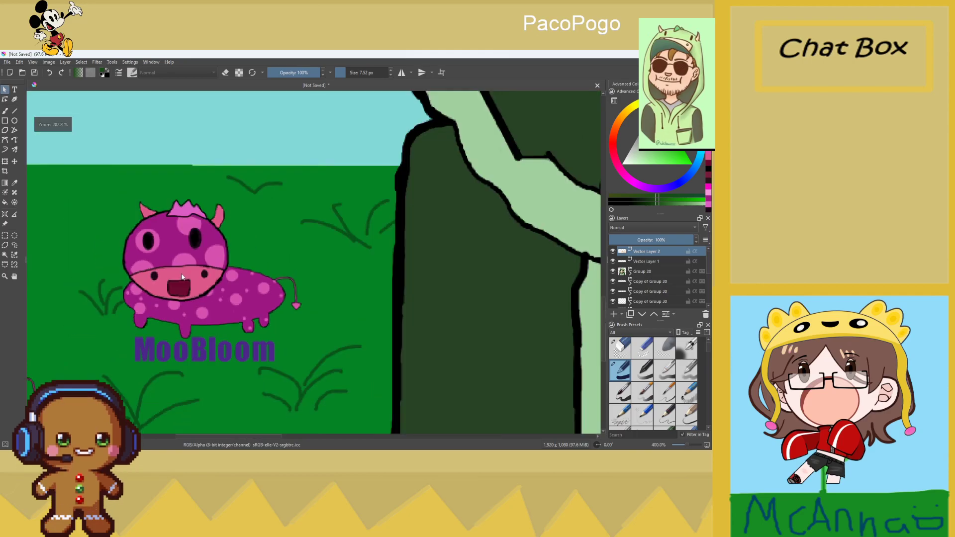
{"action": "scroll", "coordinate": [199, 259], "scroll_direction": "down", "scroll_amount": 6}
{"action": "scroll", "coordinate": [281, 242], "scroll_direction": "up", "scroll_amount": 1}
{"action": "scroll", "coordinate": [281, 242], "scroll_direction": "down", "scroll_amount": 1}
{"action": "scroll", "coordinate": [662, 296], "scroll_direction": "down", "scroll_amount": 3}
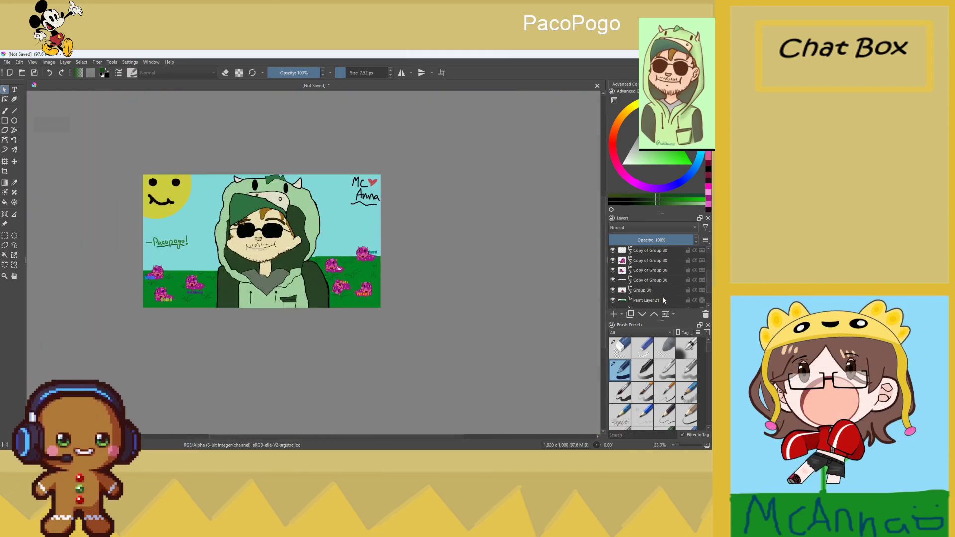
{"action": "mouse_move", "coordinate": [657, 290]}
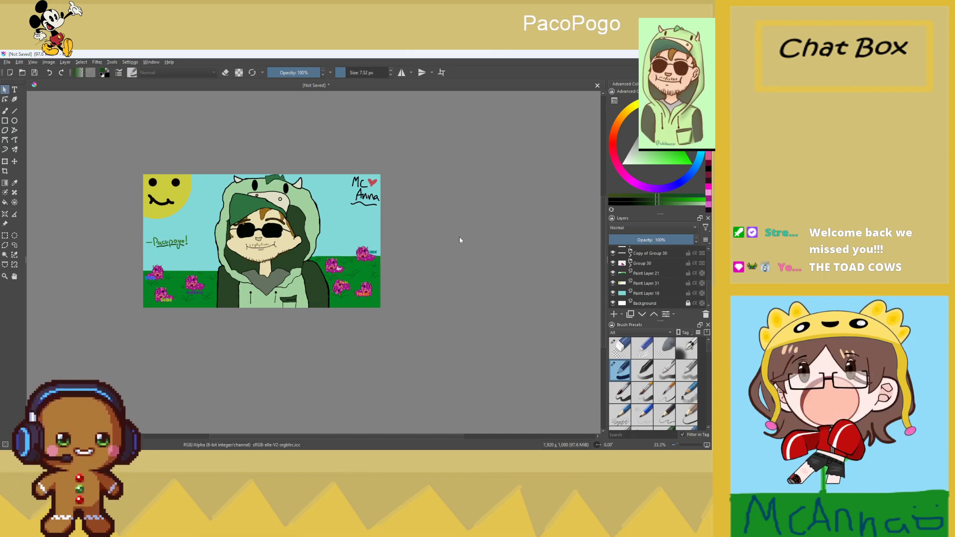
{"action": "scroll", "coordinate": [393, 246], "scroll_direction": "up", "scroll_amount": 6}
{"action": "scroll", "coordinate": [292, 281], "scroll_direction": "down", "scroll_amount": 7}
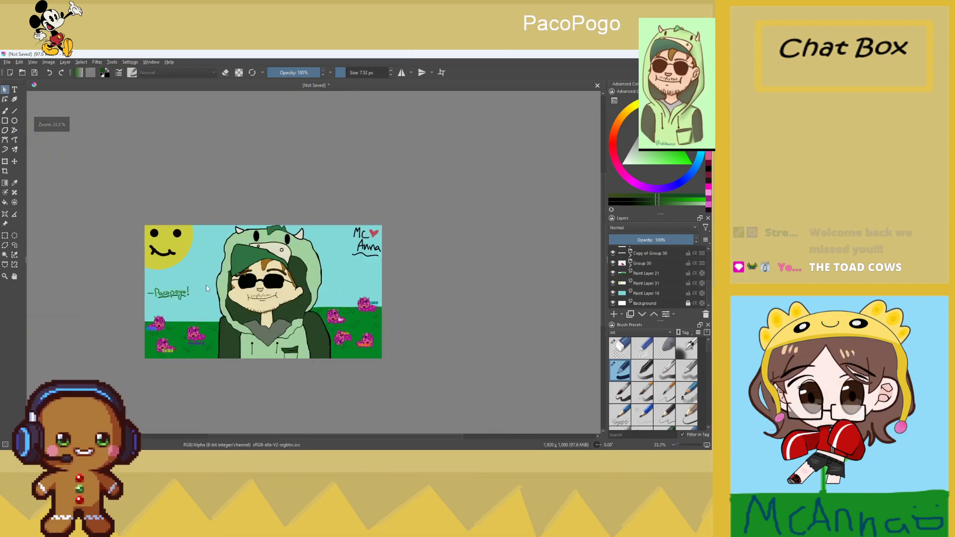
{"action": "scroll", "coordinate": [212, 294], "scroll_direction": "up", "scroll_amount": 1}
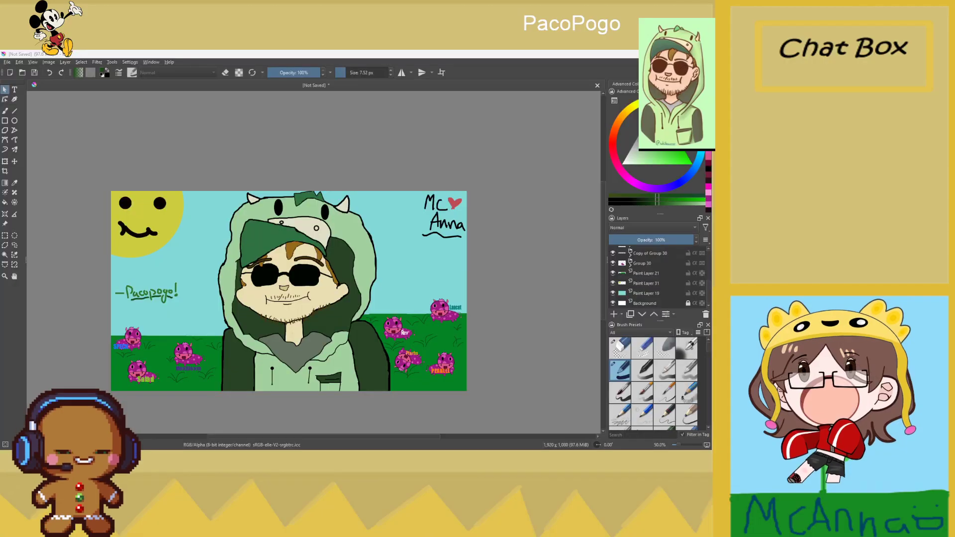
{"action": "scroll", "coordinate": [297, 297], "scroll_direction": "up", "scroll_amount": 1}
{"action": "scroll", "coordinate": [297, 296], "scroll_direction": "down", "scroll_amount": 1}
{"action": "scroll", "coordinate": [245, 342], "scroll_direction": "up", "scroll_amount": 1}
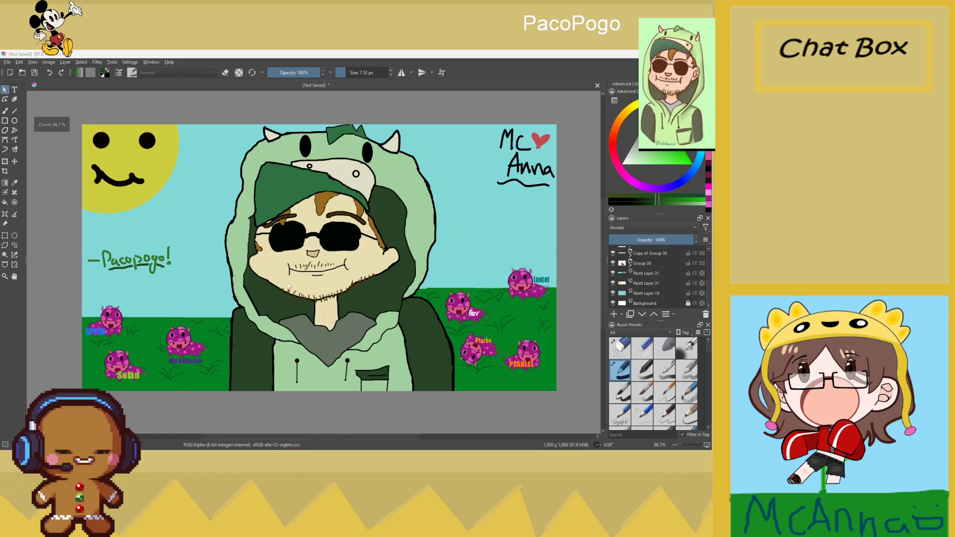